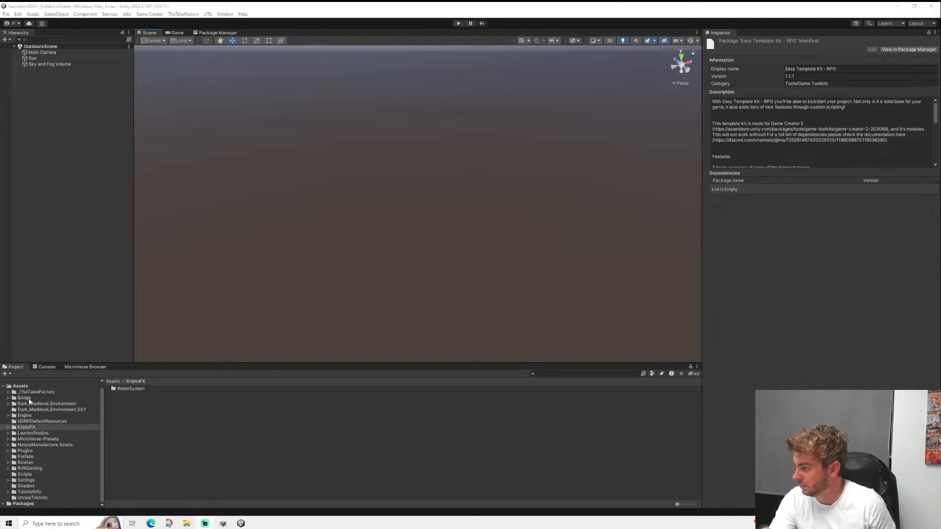
- Look through the project's asset folders, including both Dark_Medieval_Environment folders, UnrealToUnity and Scripts
{"action": "left_click", "coordinate": [22, 387]}
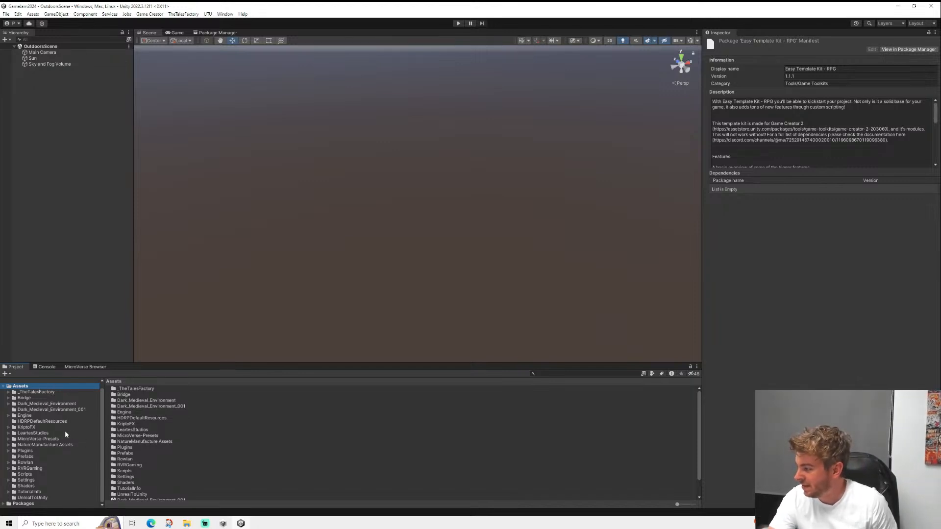
{"action": "scroll", "coordinate": [65, 431], "scroll_direction": "up", "scroll_amount": 1}
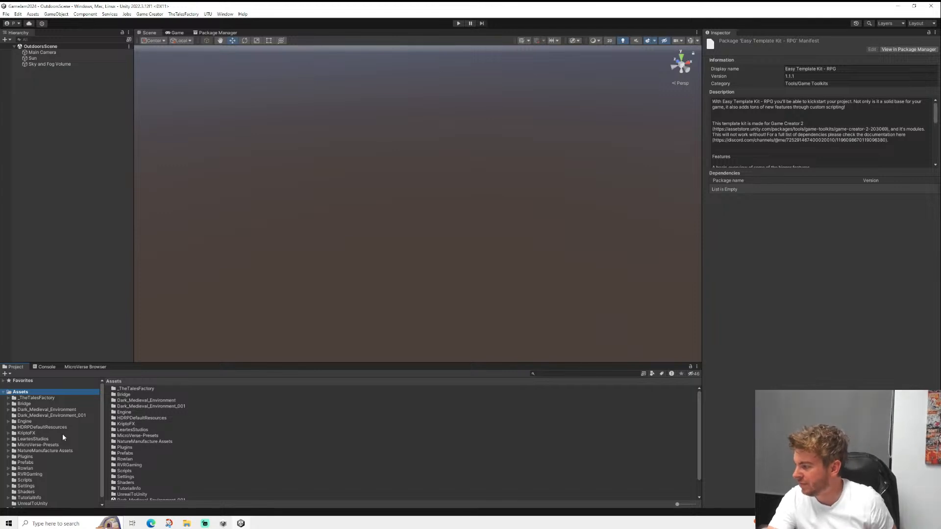
{"action": "scroll", "coordinate": [34, 388], "scroll_direction": "down", "scroll_amount": 1}
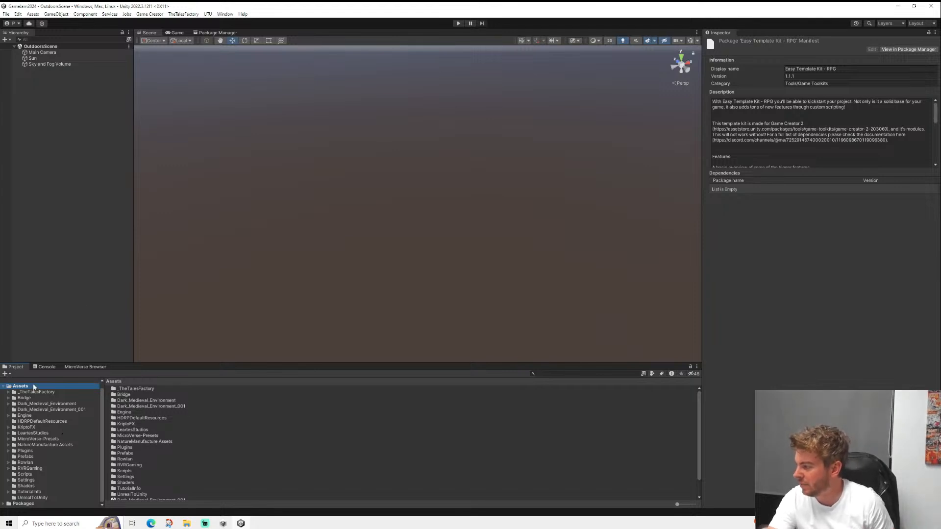
{"action": "left_click", "coordinate": [63, 409]}
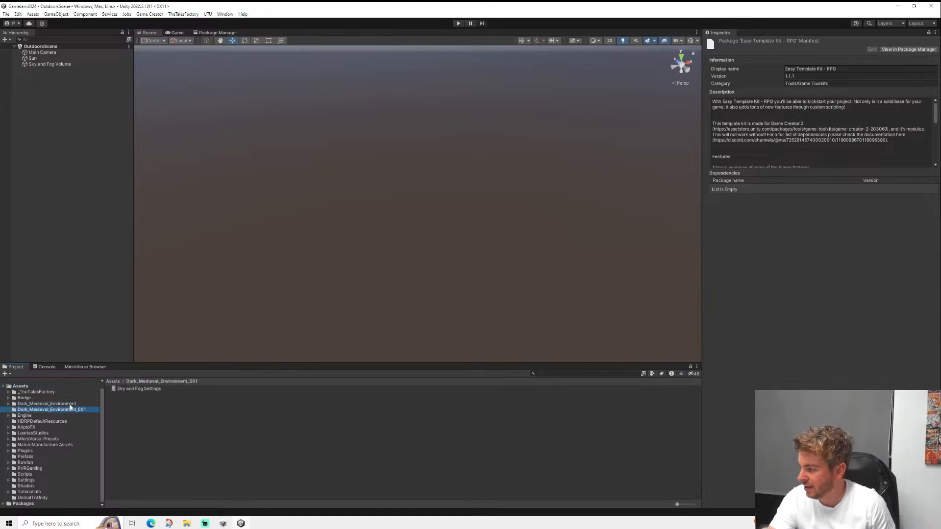
{"action": "key", "text": "Up"}
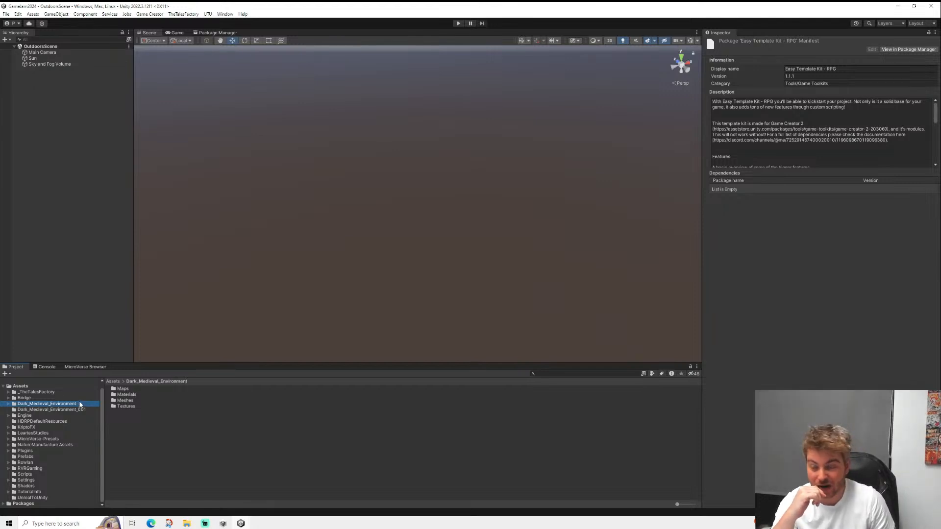
{"action": "left_click", "coordinate": [38, 498]}
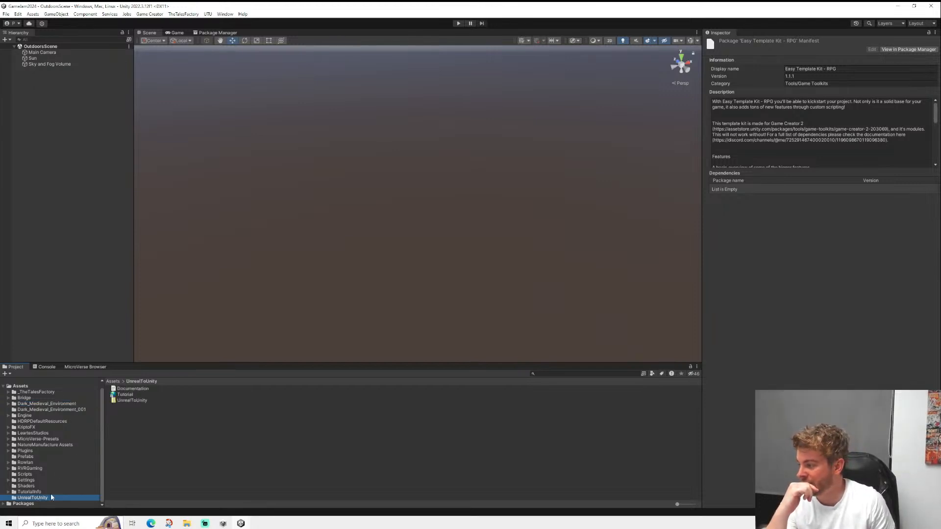
{"action": "left_click", "coordinate": [26, 474]}
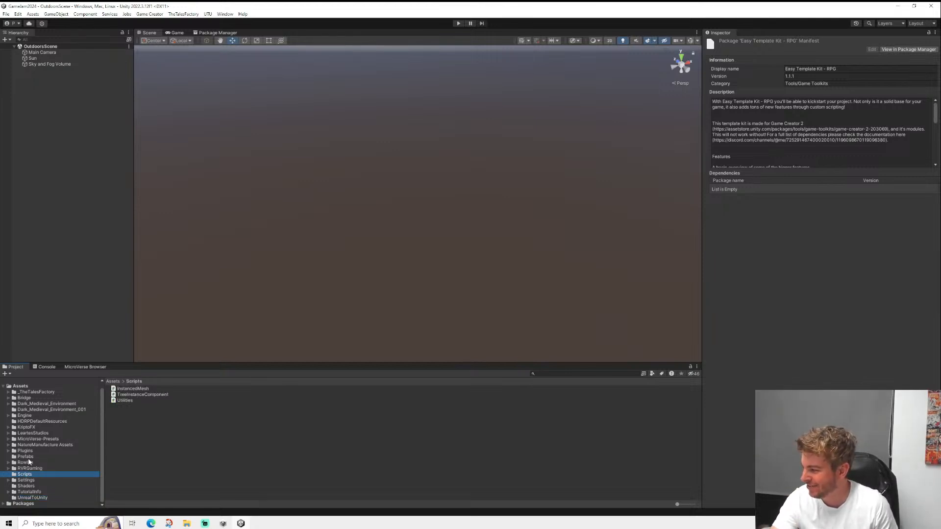
{"action": "scroll", "coordinate": [38, 436], "scroll_direction": "up", "scroll_amount": 1}
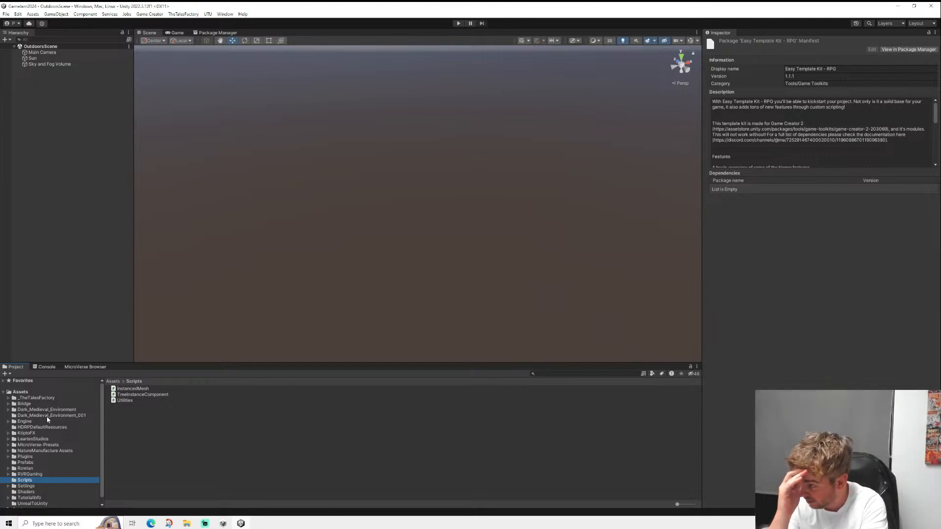
- Open the Dark_Medieval_Environment_001 scene from the root Assets folder
{"action": "left_click", "coordinate": [18, 392]}
{"action": "scroll", "coordinate": [145, 456], "scroll_direction": "down", "scroll_amount": 2}
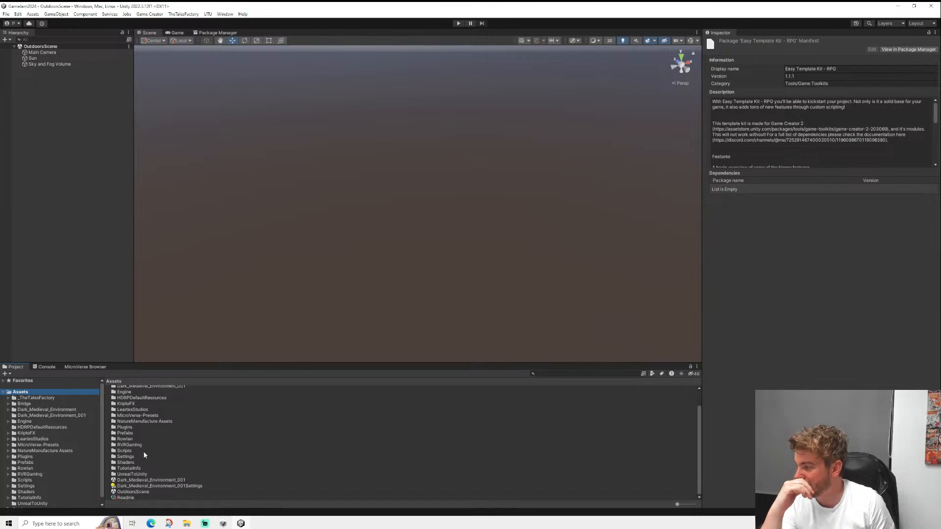
{"action": "left_click", "coordinate": [162, 481]}
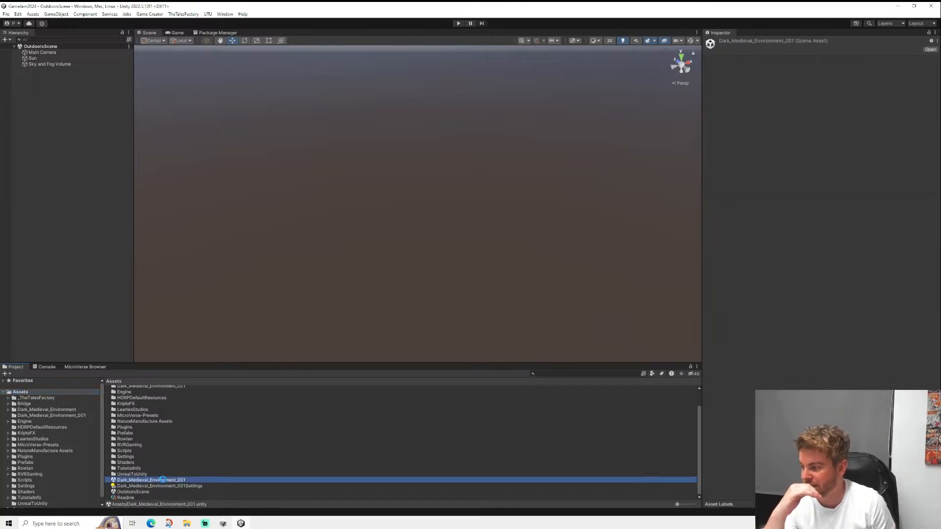
{"action": "double_click", "coordinate": [163, 481]}
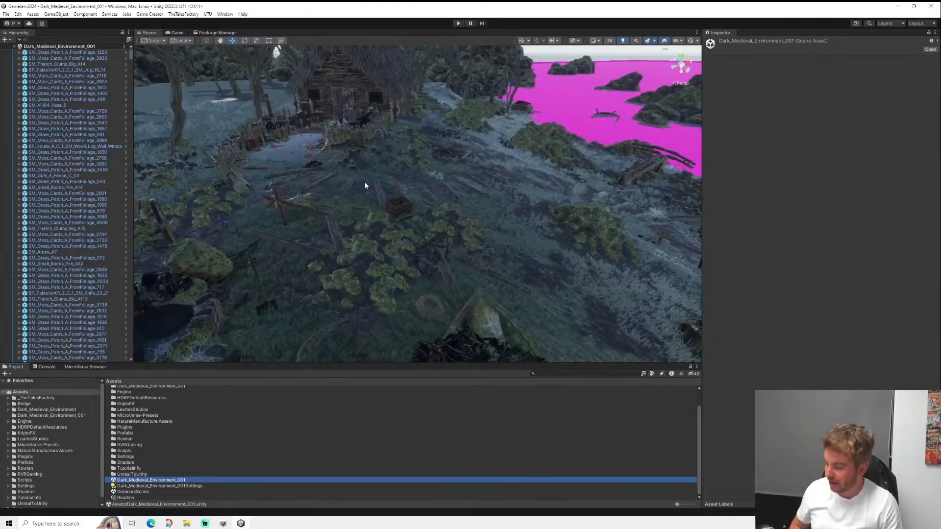
- Inspect the boat's mesh and material properties, and look around the medieval scene's terrain, hut and water
{"action": "right_click_drag", "start_coordinate": [366, 184], "coordinate": [327, 194]}
{"action": "left_click", "coordinate": [328, 191]}
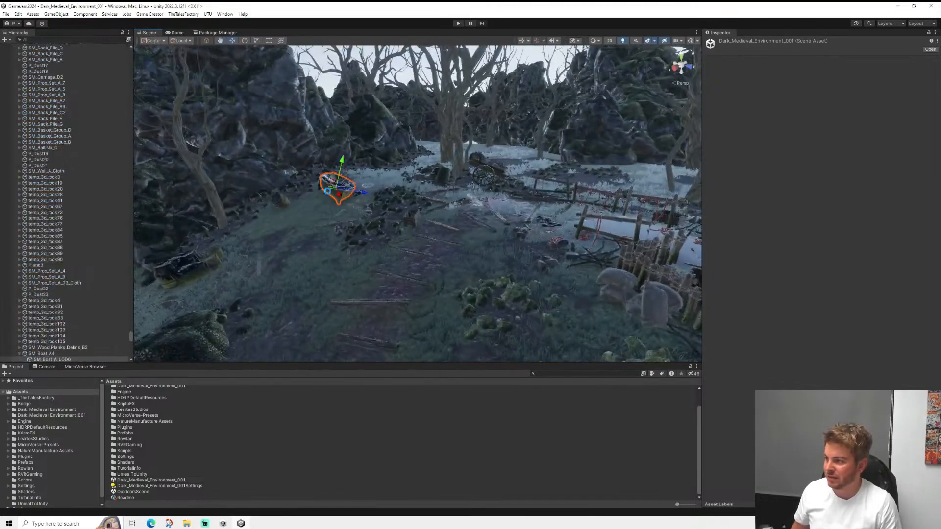
{"action": "left_click", "coordinate": [724, 254]}
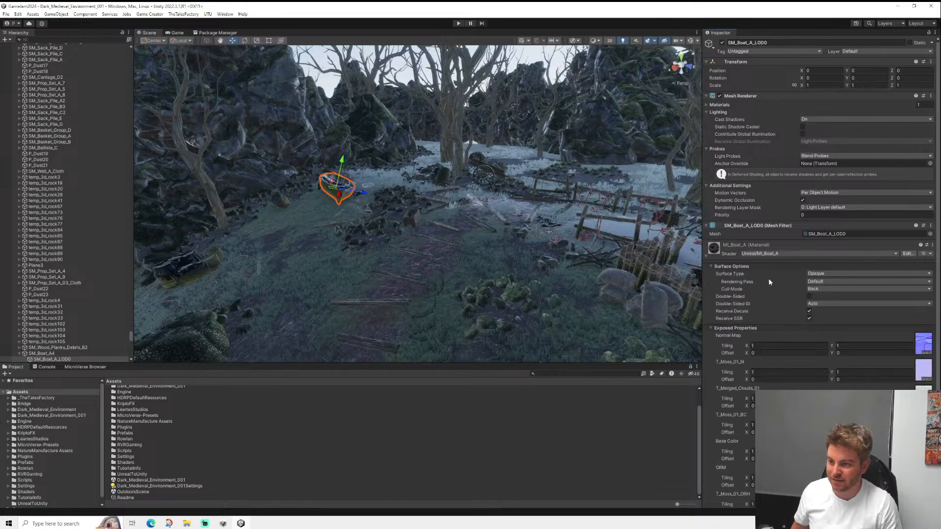
{"action": "scroll", "coordinate": [768, 299], "scroll_direction": "down", "scroll_amount": 5}
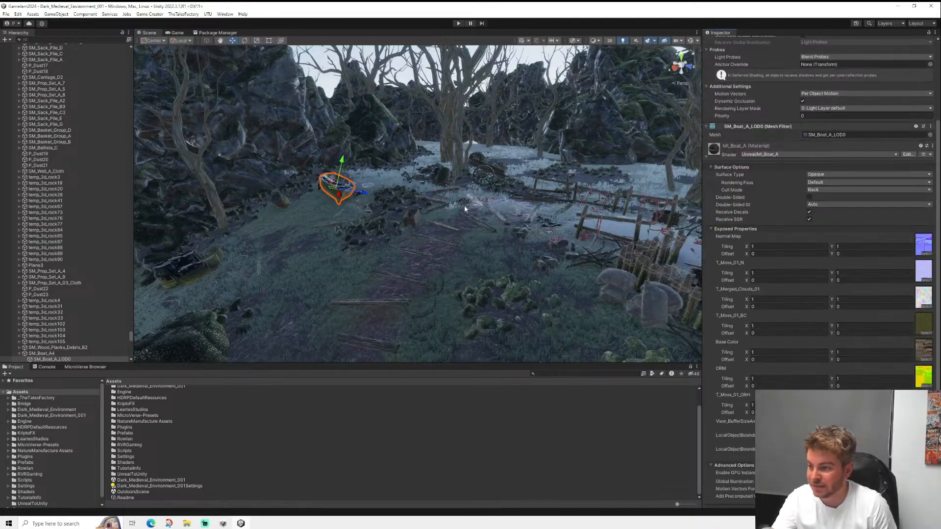
{"action": "middle_click_drag", "start_coordinate": [464, 207], "coordinate": [328, 243]}
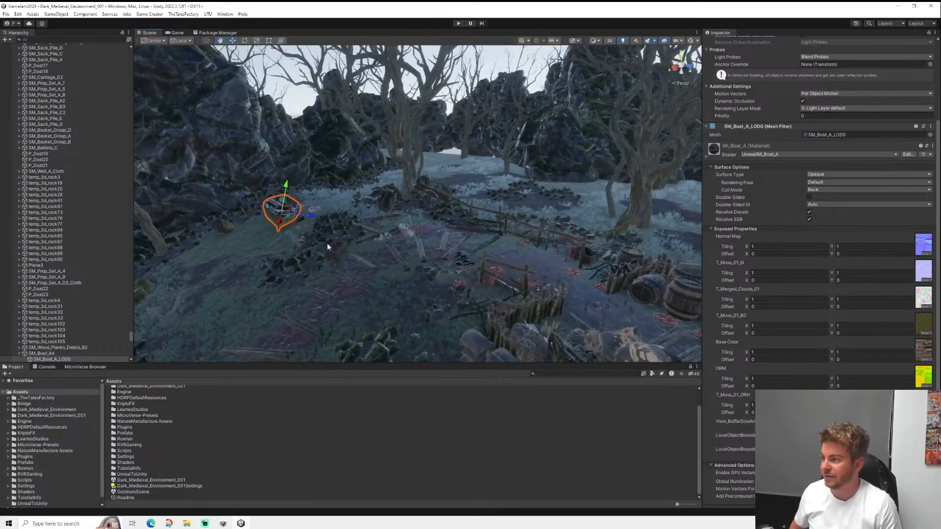
{"action": "right_click_drag", "start_coordinate": [327, 242], "coordinate": [468, 195]}
{"action": "middle_click_drag", "start_coordinate": [468, 195], "coordinate": [376, 233]}
{"action": "right_click_drag", "start_coordinate": [376, 234], "coordinate": [523, 244]}
{"action": "middle_click_drag", "start_coordinate": [523, 243], "coordinate": [449, 271]}
{"action": "right_click_drag", "start_coordinate": [449, 271], "coordinate": [428, 257]}
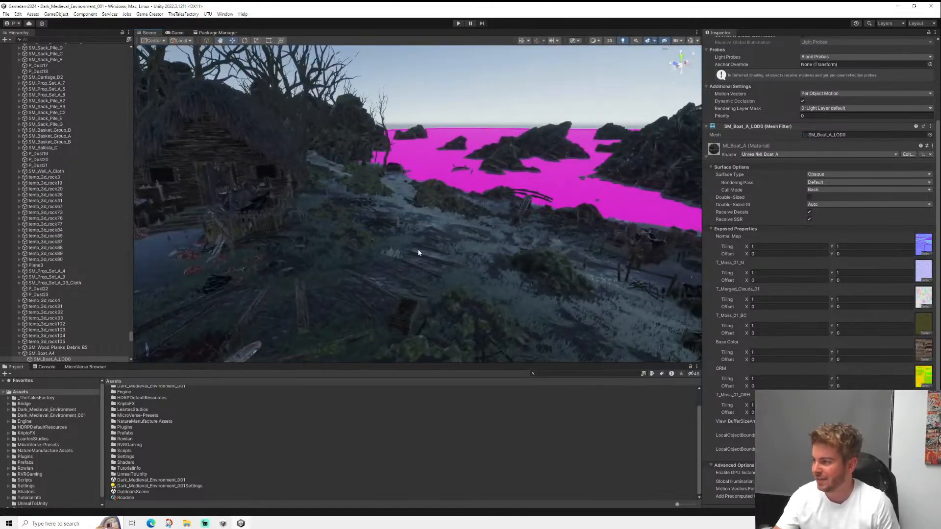
- Create a new folder named 01Scenes in the root Assets folder
{"action": "scroll", "coordinate": [49, 425], "scroll_direction": "down", "scroll_amount": 1}
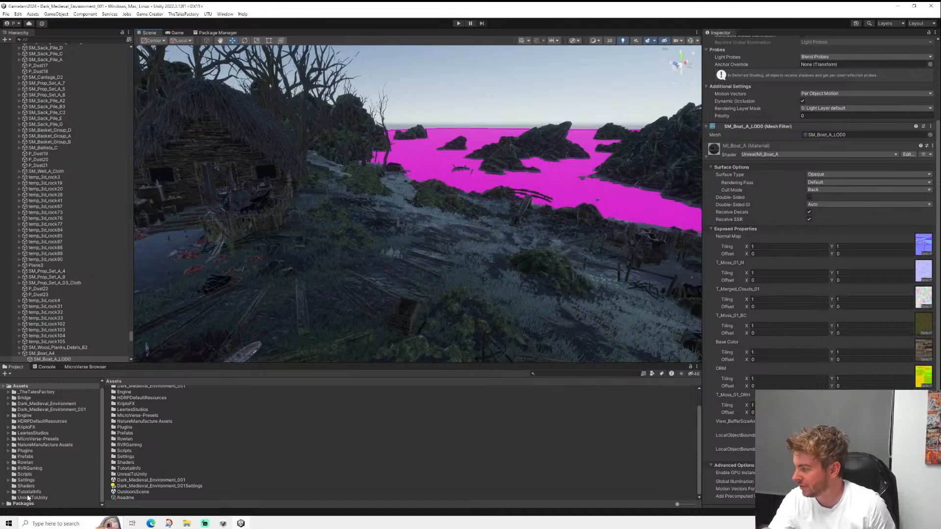
{"action": "right_click", "coordinate": [23, 386]}
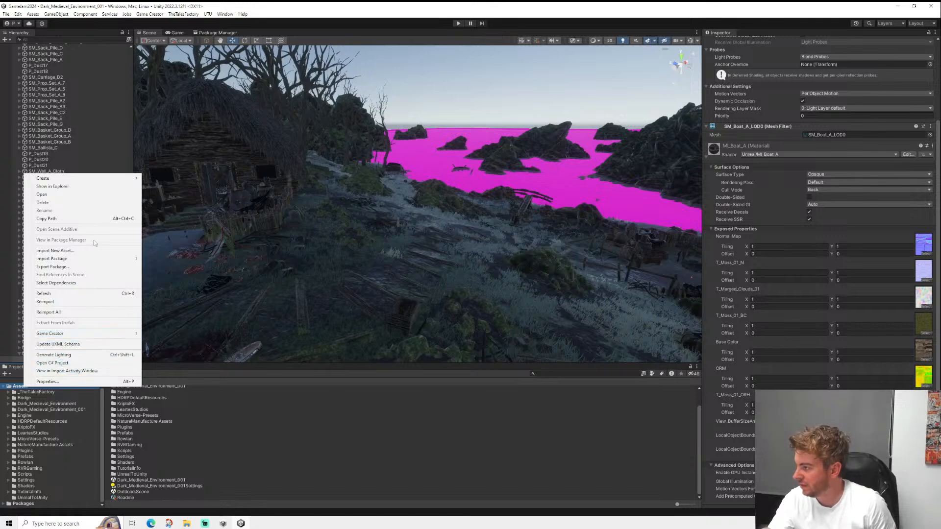
{"action": "mouse_move", "coordinate": [116, 178]}
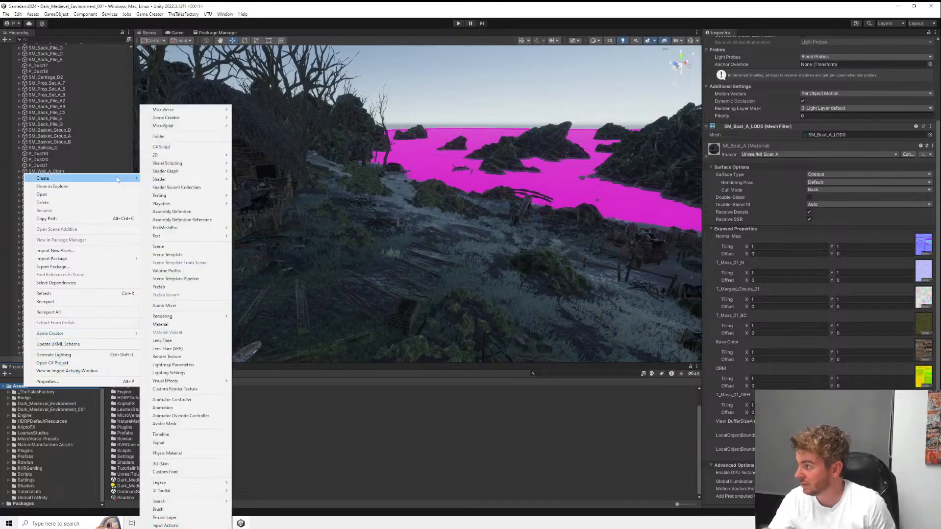
{"action": "left_click", "coordinate": [165, 137]}
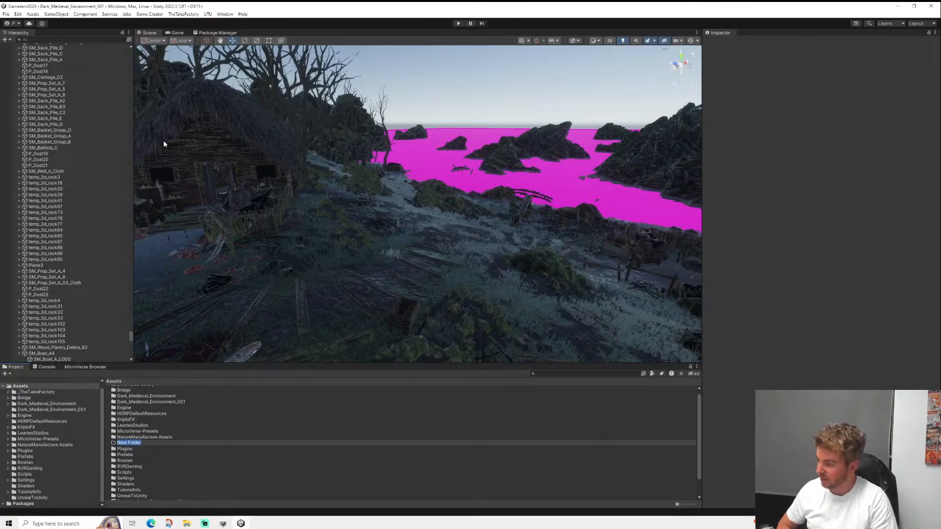
{"action": "type", "text": "01"}
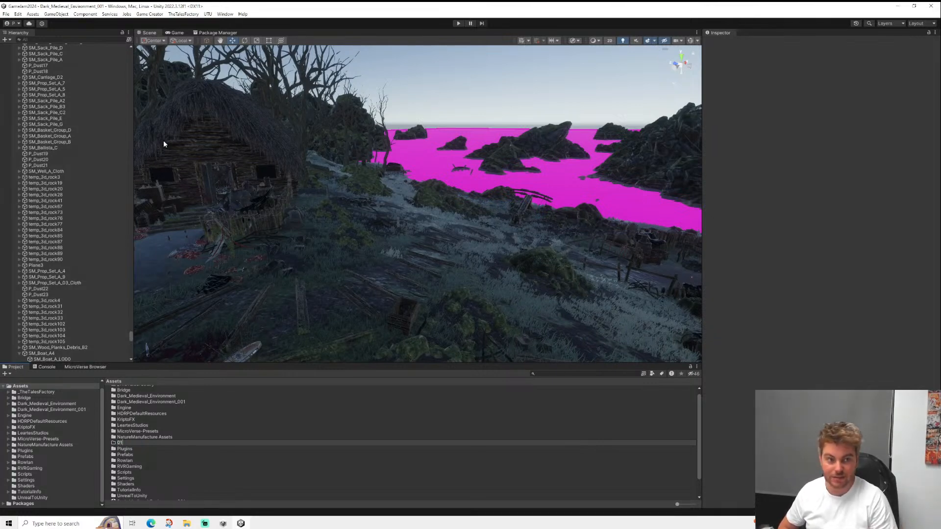
{"action": "type", "text": "Scenes"}
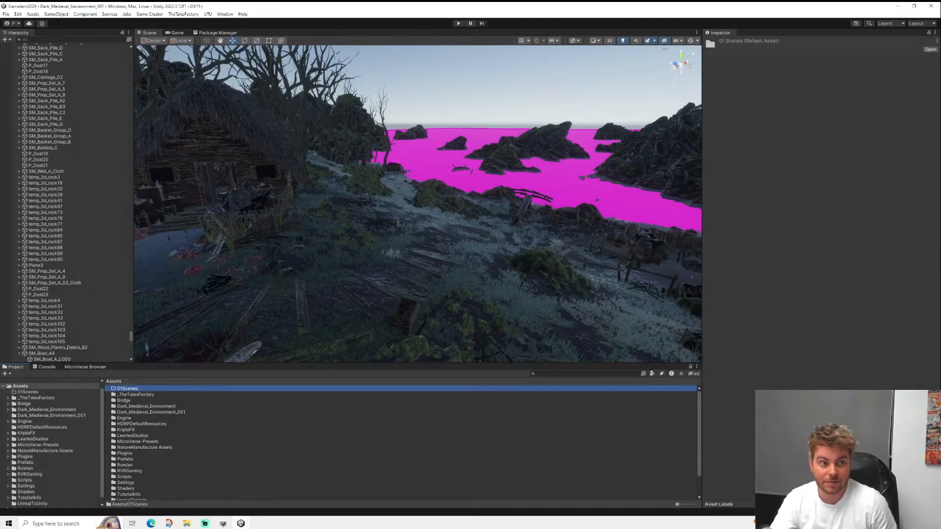
- Create a new scene named 01Sandbox inside the 01Scenes folder
{"action": "double_click", "coordinate": [132, 390]}
{"action": "right_click", "coordinate": [135, 396]}
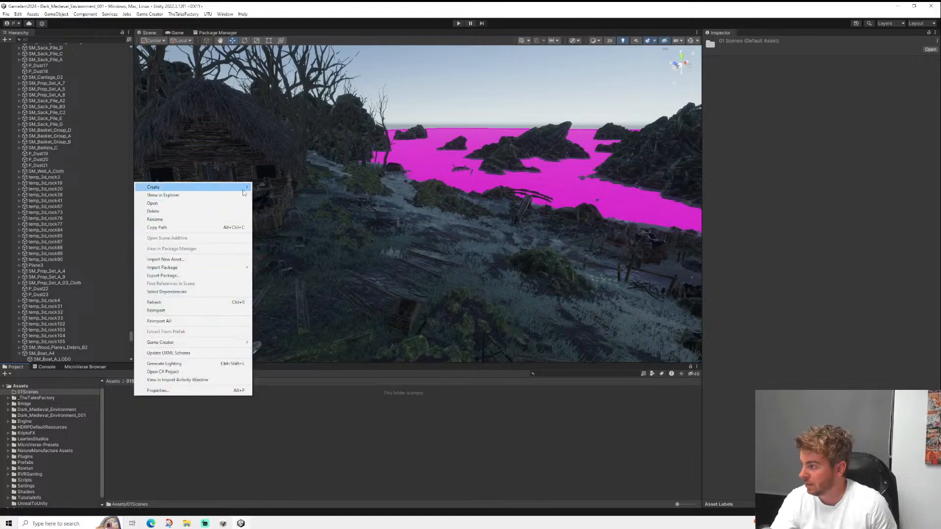
{"action": "mouse_move", "coordinate": [216, 187]}
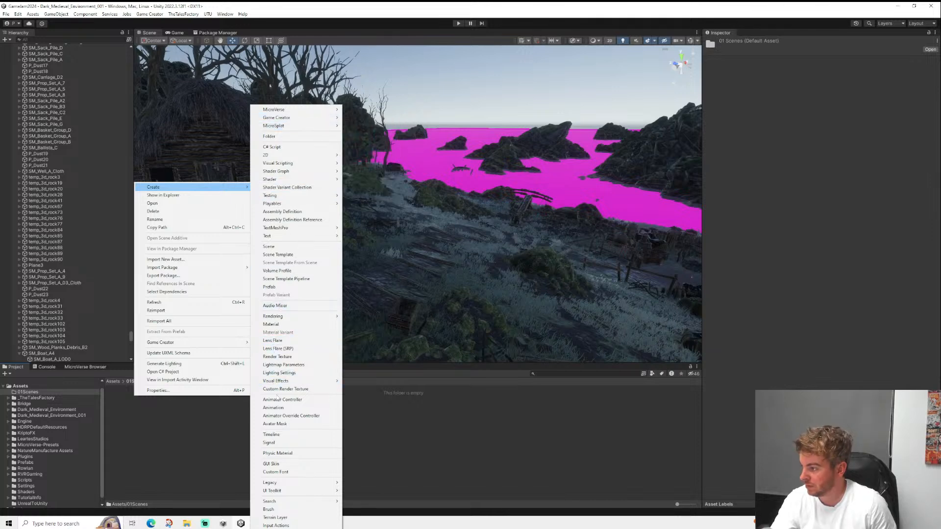
{"action": "left_click", "coordinate": [272, 248]}
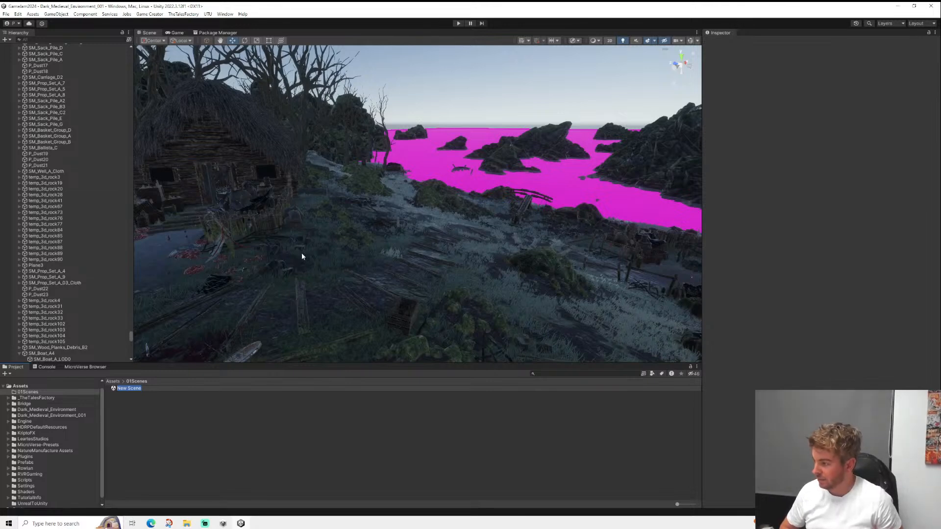
{"action": "type", "text": "01San"}
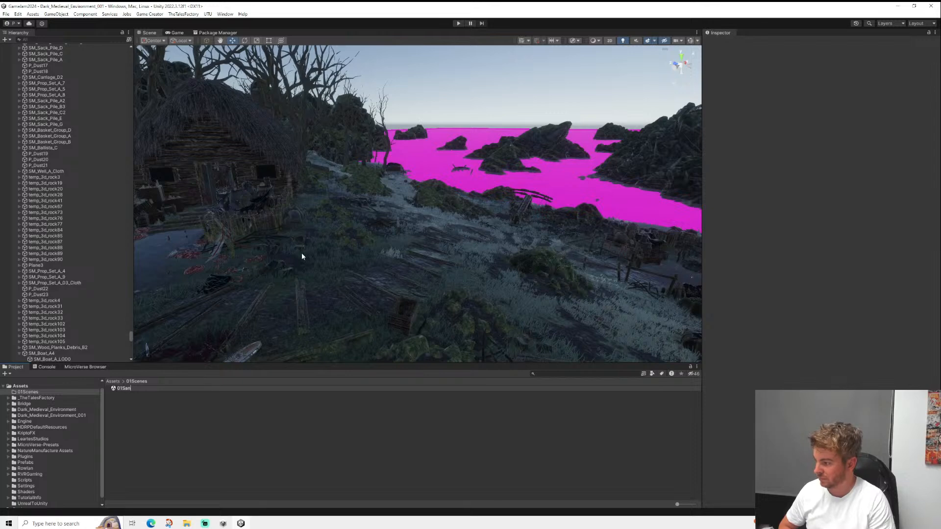
{"action": "type", "text": "dbox"}
{"action": "key", "text": "Return"}
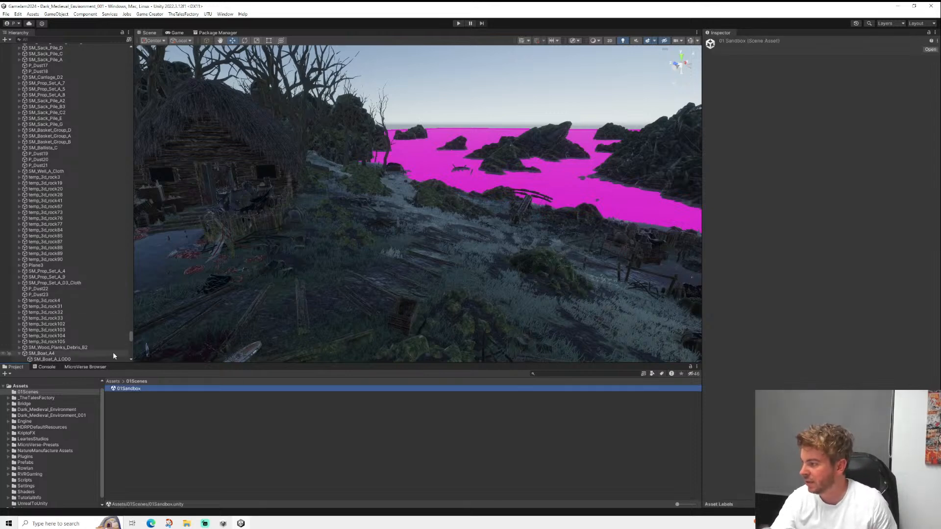
- Open the 01Sandbox scene and add a 3D plane to it
{"action": "double_click", "coordinate": [137, 388]}
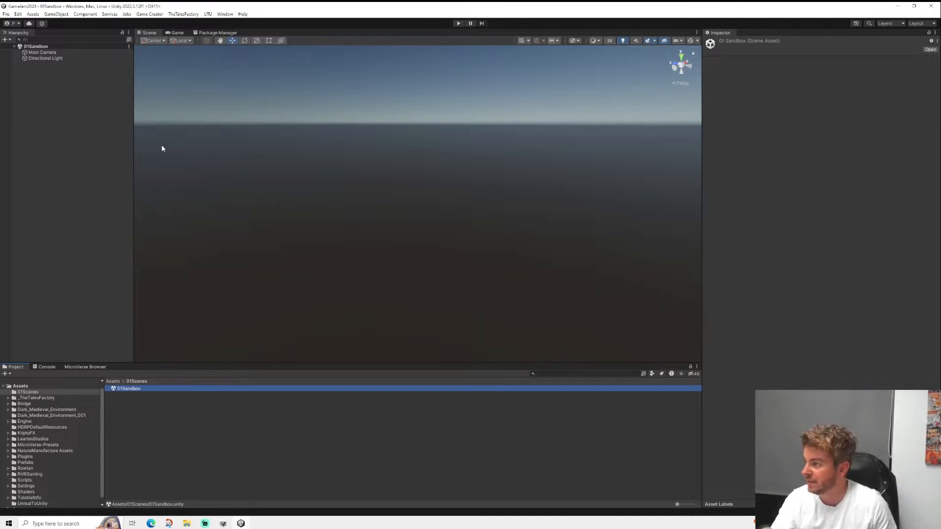
{"action": "right_click", "coordinate": [81, 117]}
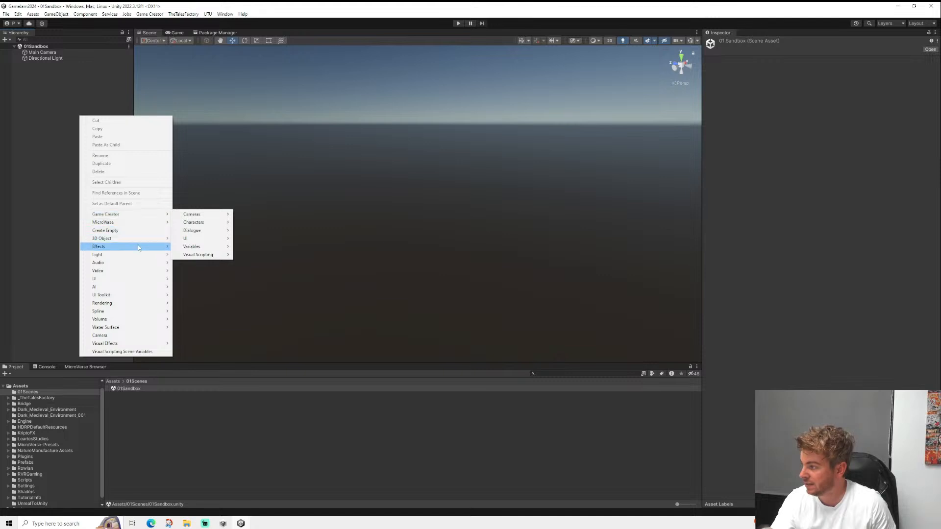
{"action": "mouse_move", "coordinate": [157, 239]}
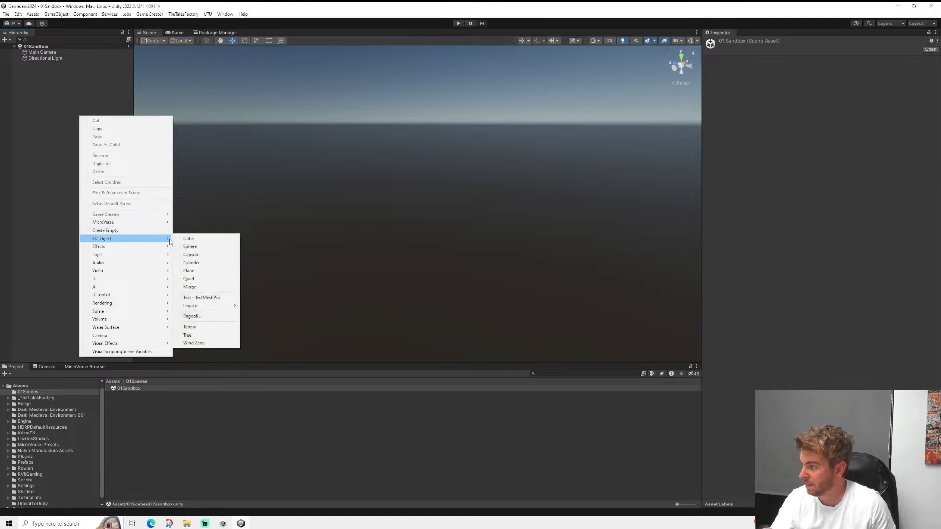
{"action": "left_click", "coordinate": [189, 270]}
- Add a Sky and Fog Global Volume to the scene and place it directly below Main Camera in the hierarchy
{"action": "right_click", "coordinate": [73, 129]}
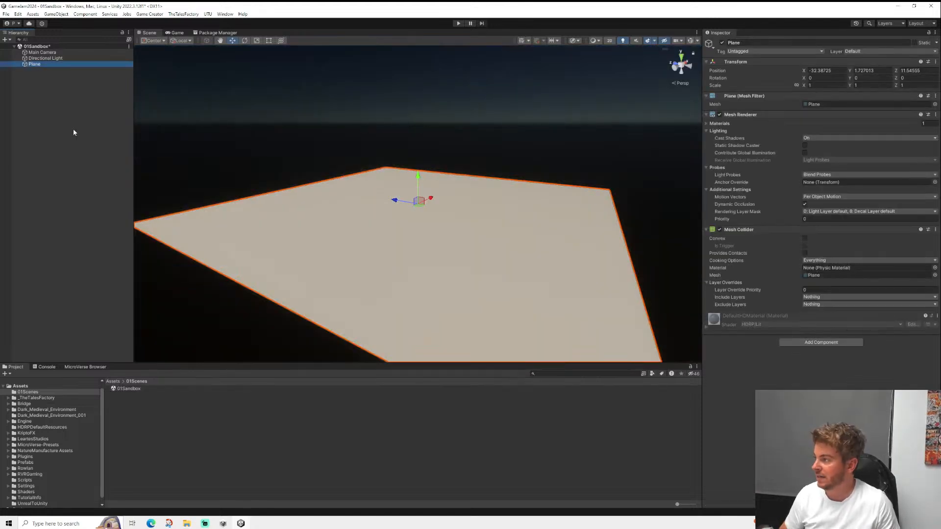
{"action": "mouse_move", "coordinate": [154, 231]}
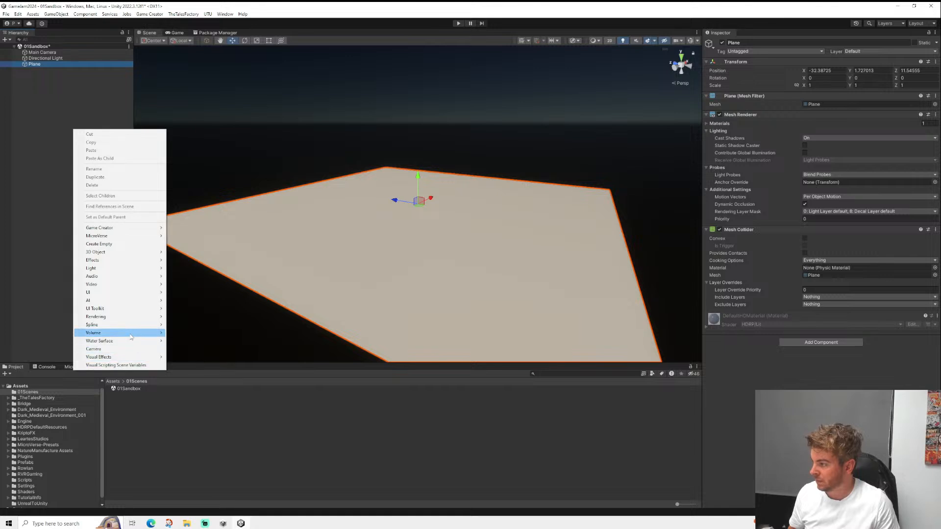
{"action": "mouse_move", "coordinate": [147, 332]}
{"action": "left_click", "coordinate": [191, 342]}
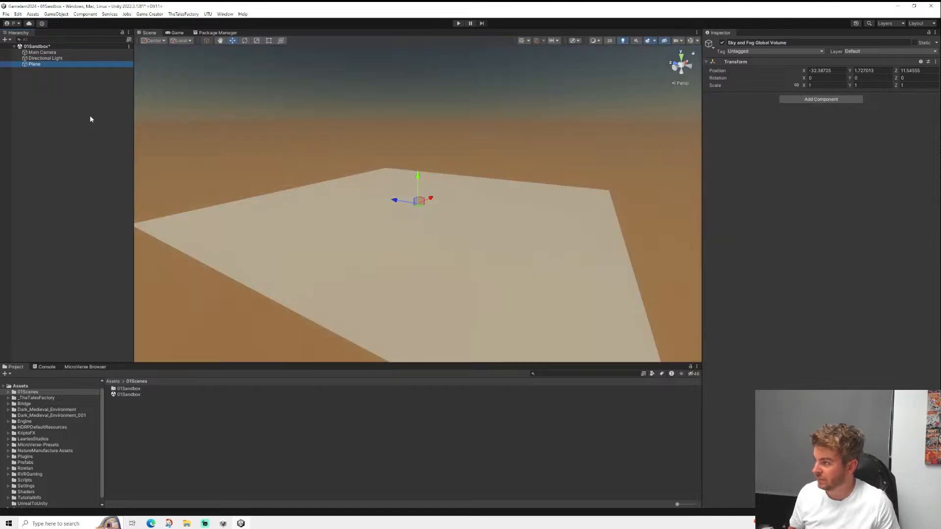
{"action": "left_click", "coordinate": [46, 76]}
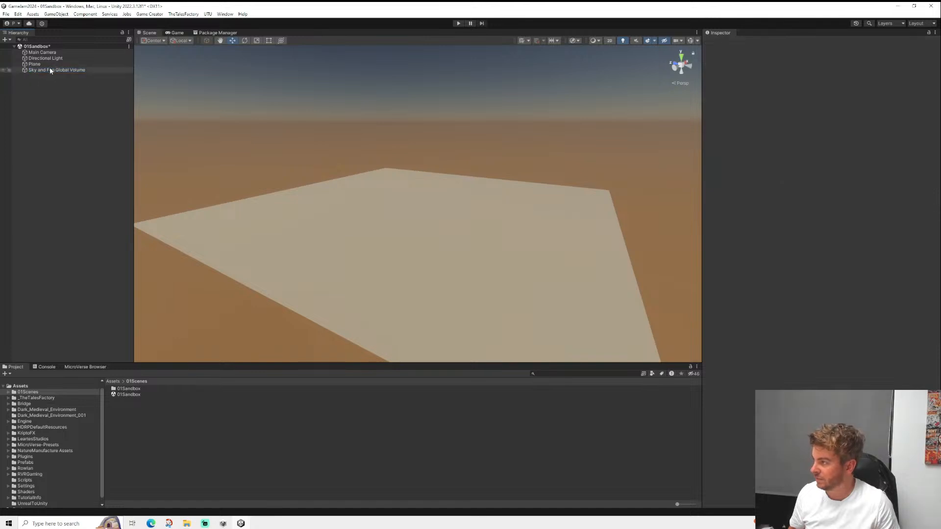
{"action": "left_click_drag", "start_coordinate": [51, 69], "coordinate": [57, 54]}
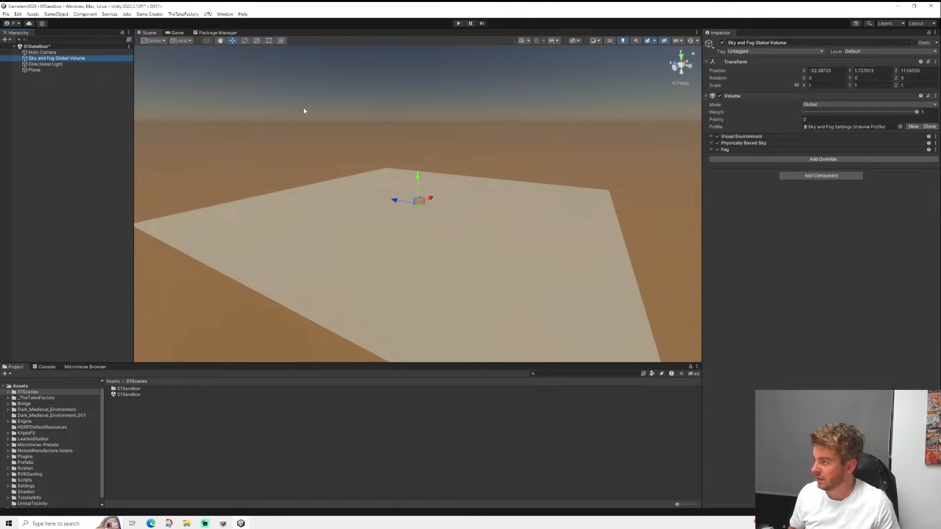
- Set the Plane's position to 0, 0, 0
{"action": "right_click_drag", "start_coordinate": [383, 148], "coordinate": [351, 118]}
{"action": "left_click_drag", "start_coordinate": [351, 119], "coordinate": [326, 178], "text": "alt"}
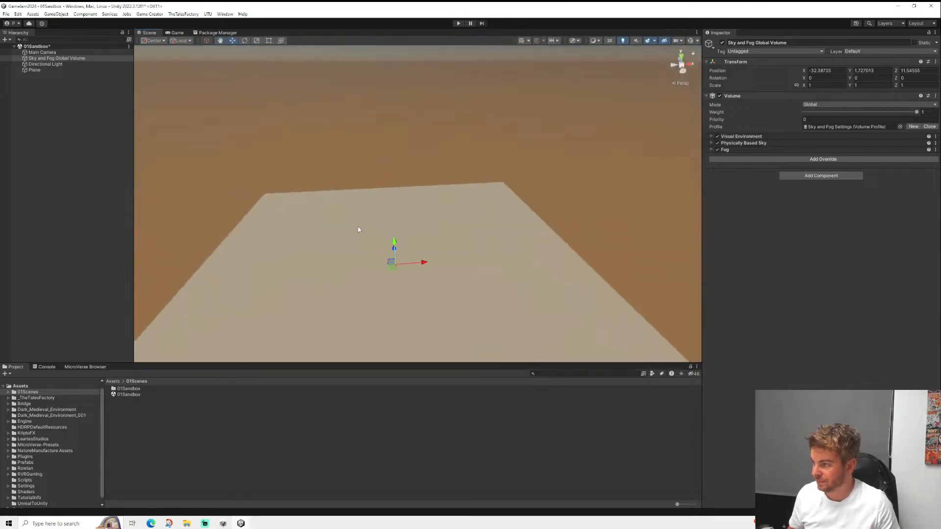
{"action": "middle_click_drag", "start_coordinate": [358, 227], "coordinate": [387, 202]}
{"action": "scroll", "coordinate": [387, 202], "scroll_direction": "up", "scroll_amount": 5}
{"action": "left_click", "coordinate": [40, 105]}
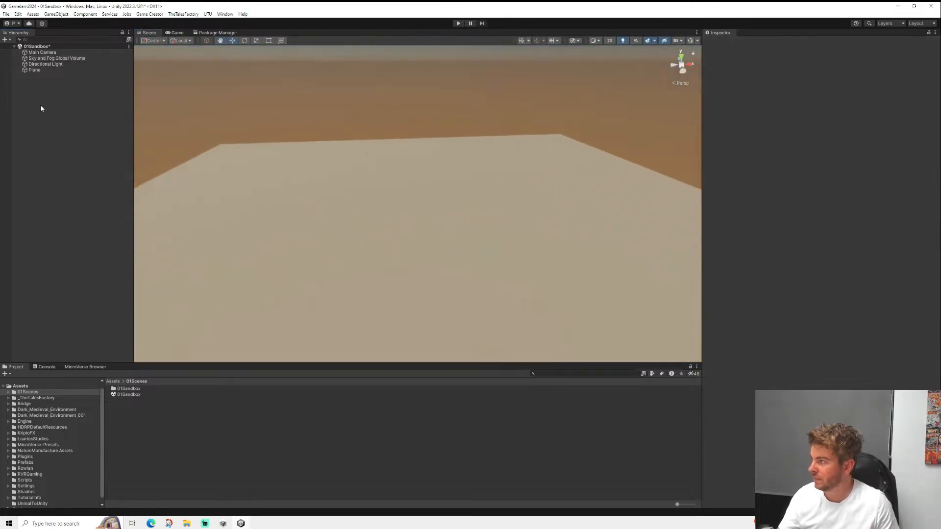
{"action": "left_click", "coordinate": [201, 166]}
{"action": "left_click", "coordinate": [826, 71]}
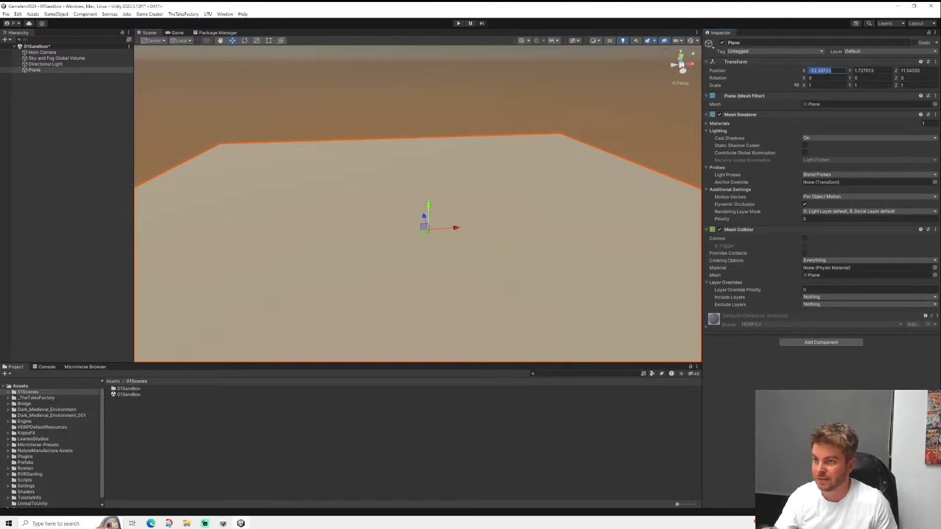
{"action": "type", "text": "0"}
{"action": "key", "text": "Tab"}
{"action": "type", "text": "0"}
{"action": "key", "text": "Tab"}
{"action": "type", "text": "0"}
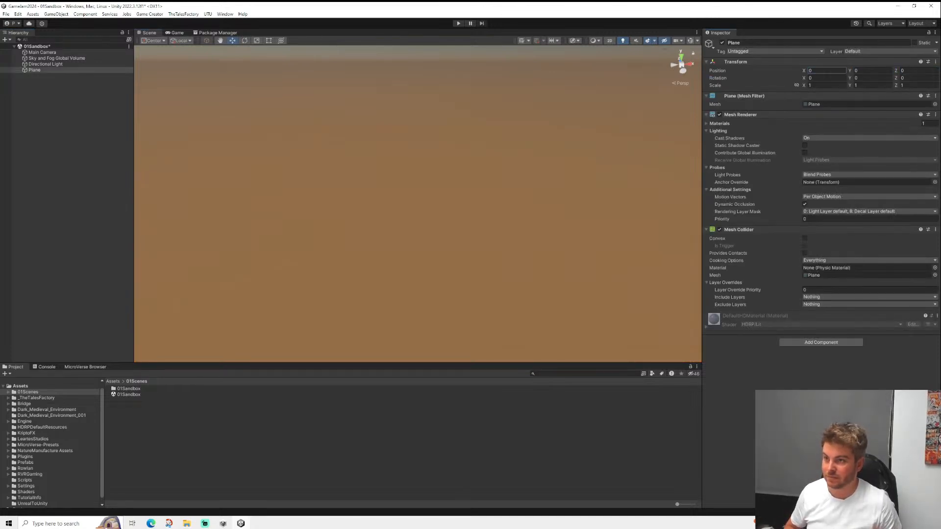
- Scale the Plane to 10 on X and Z and frame it in the scene view
{"action": "key", "text": "Tab"}
{"action": "key", "text": "Tab"}
{"action": "key", "text": "Tab"}
{"action": "key", "text": "Tab"}
{"action": "type", "text": "10"}
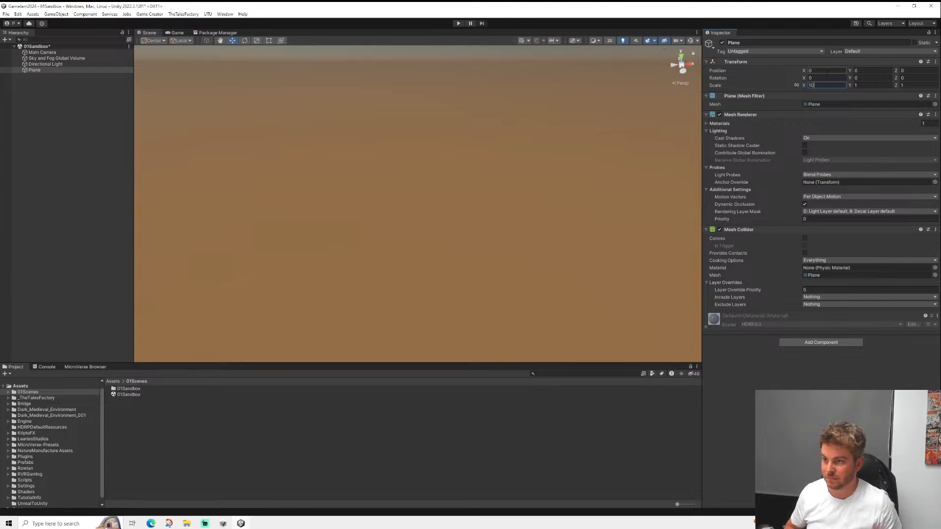
{"action": "key", "text": "Tab"}
{"action": "key", "text": "Tab"}
{"action": "type", "text": "10"}
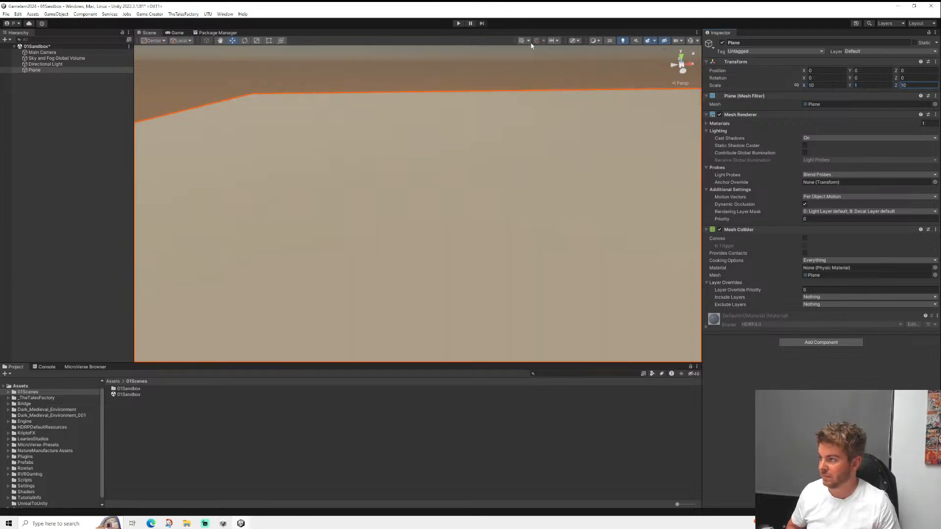
{"action": "left_click", "coordinate": [399, 32]}
{"action": "key", "text": "f"}
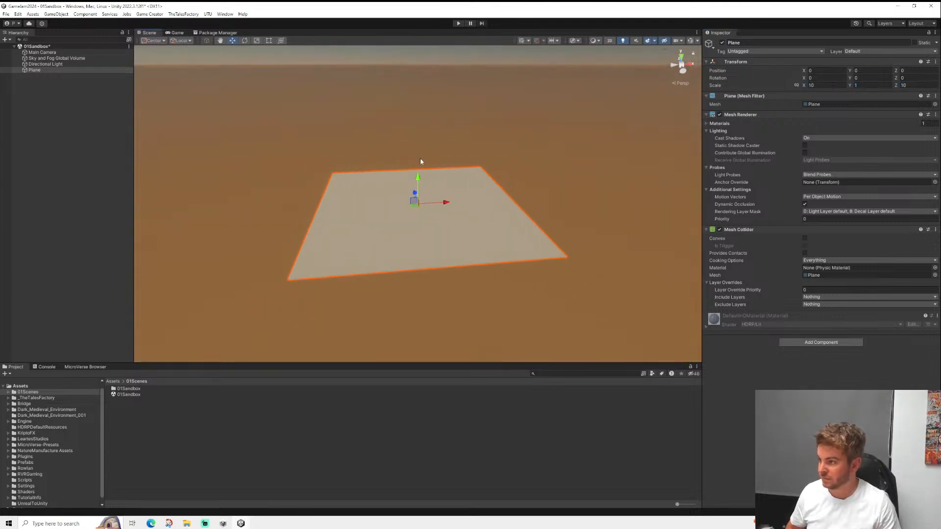
- Add a Game Creator Camera Shot to the scene and place it directly below Main Camera in the hierarchy
{"action": "right_click", "coordinate": [101, 131]}
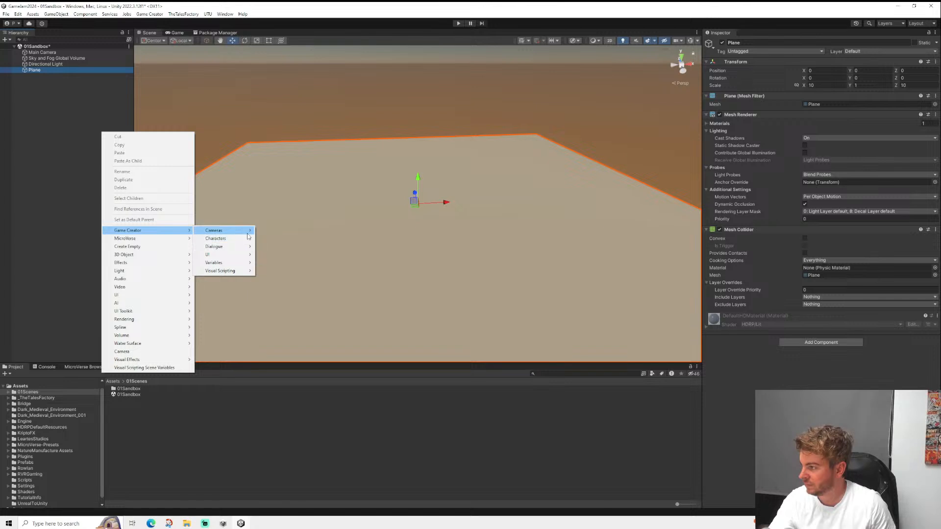
{"action": "mouse_move", "coordinate": [249, 234]}
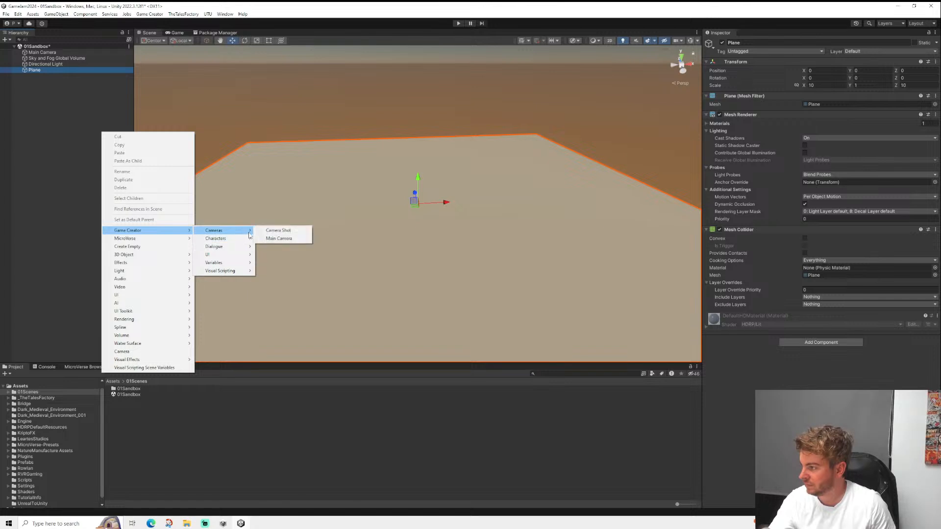
{"action": "left_click", "coordinate": [278, 230]}
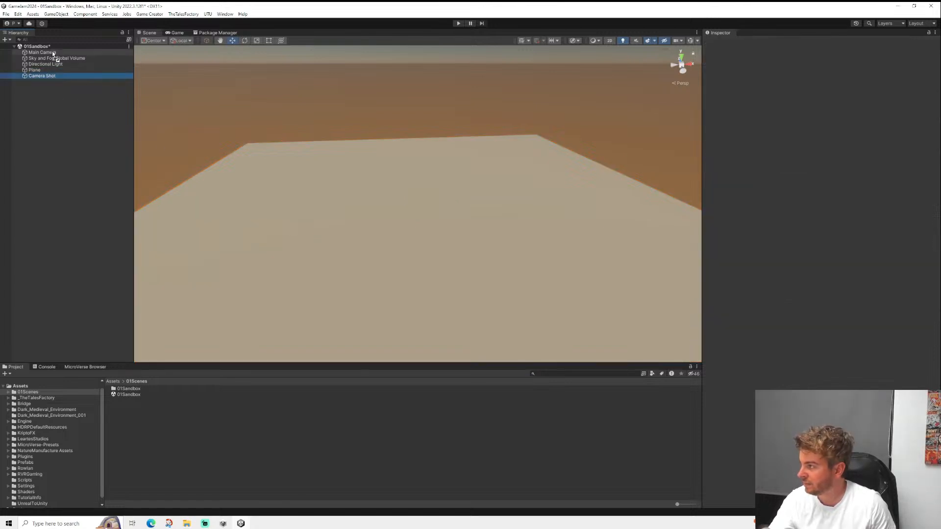
{"action": "left_click_drag", "start_coordinate": [53, 53], "coordinate": [52, 55]}
- Add a Game Creator Player character to the scene and frame it in the scene view
{"action": "right_click", "coordinate": [56, 98]}
{"action": "mouse_move", "coordinate": [135, 198]}
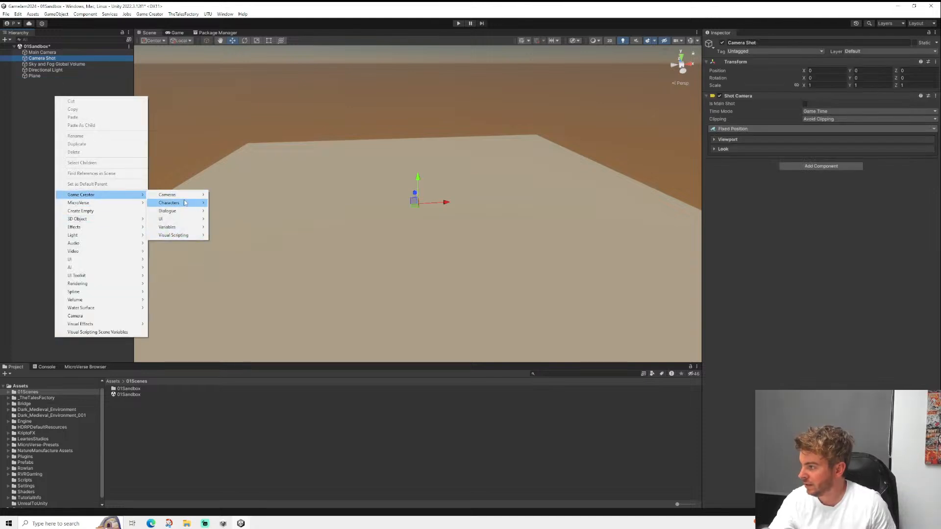
{"action": "left_click", "coordinate": [230, 219]}
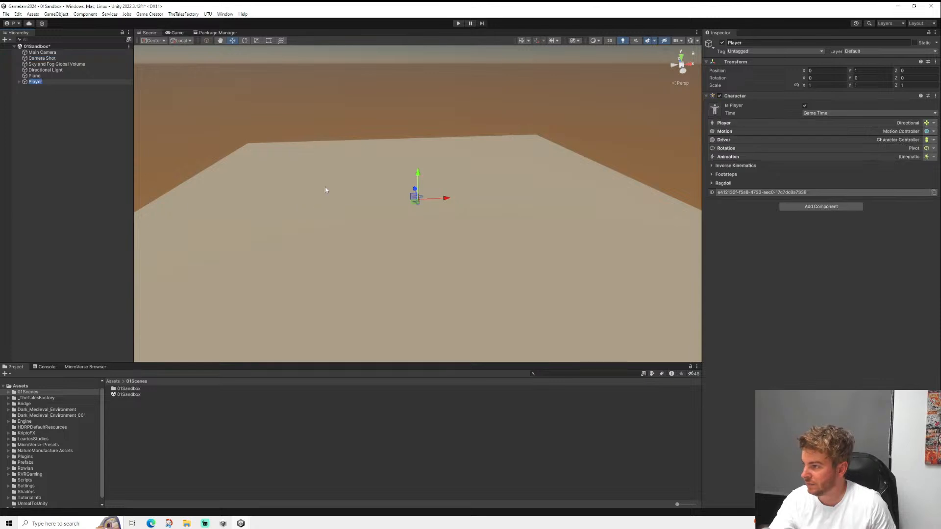
{"action": "left_click", "coordinate": [369, 30]}
{"action": "key", "text": "f"}
- Set the Player's Y rotation to 180 and inspect the character from several angles
{"action": "left_click_drag", "start_coordinate": [364, 169], "coordinate": [502, 142], "text": "alt"}
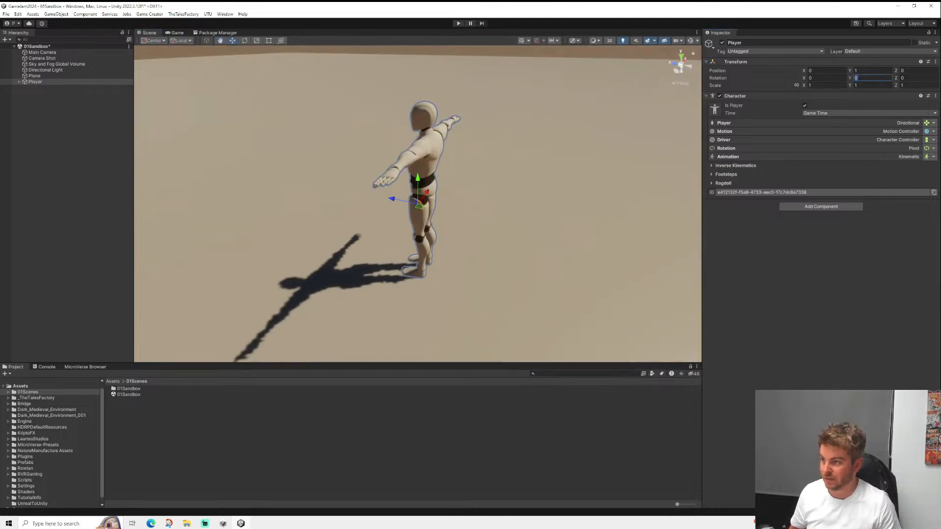
{"action": "type", "text": "180"}
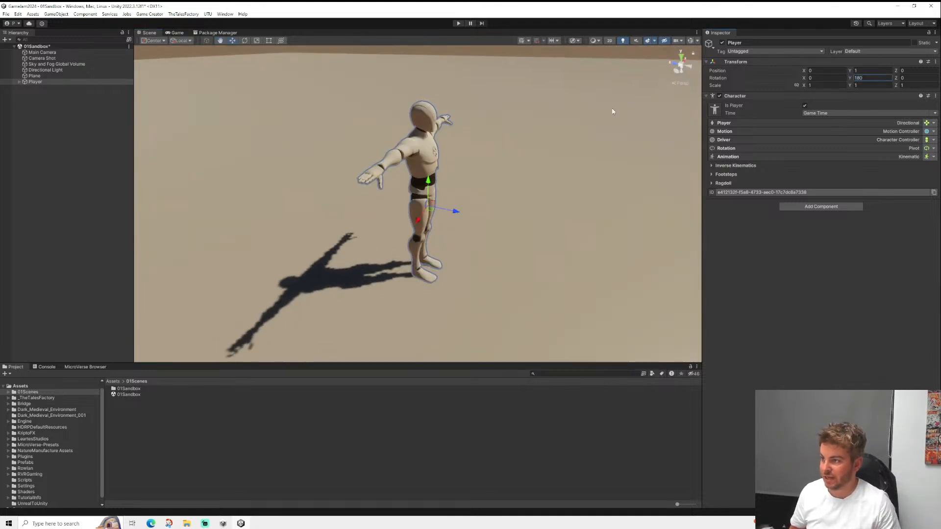
{"action": "left_click_drag", "start_coordinate": [613, 111], "coordinate": [633, 265], "text": "alt"}
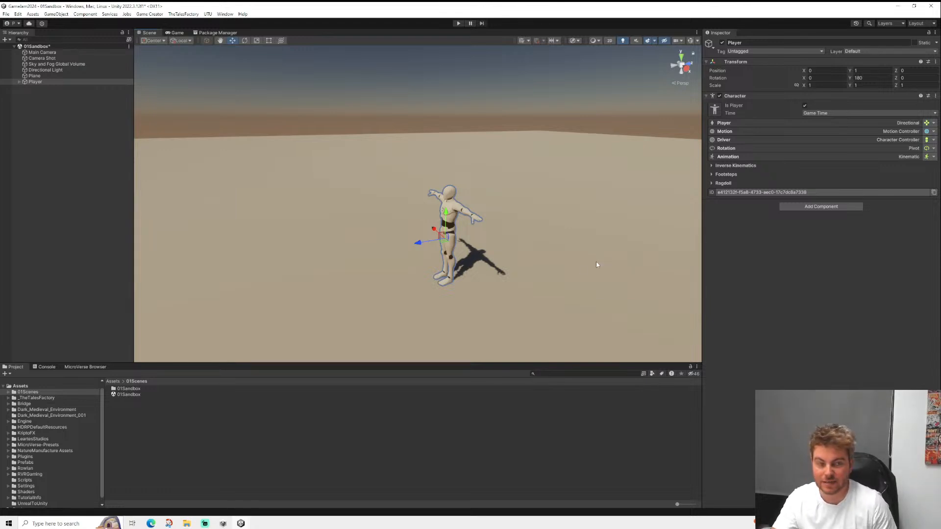
{"action": "middle_click_drag", "start_coordinate": [511, 269], "coordinate": [499, 268]}
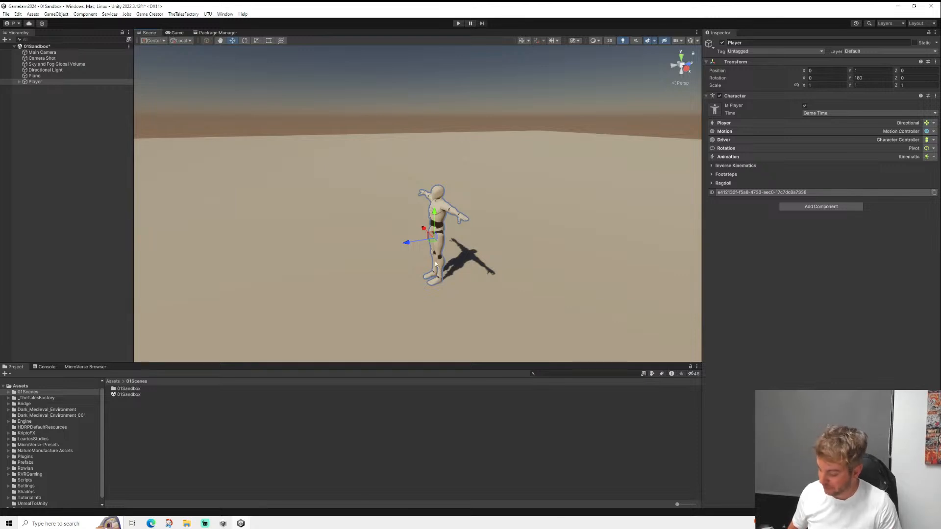
{"action": "left_click_drag", "start_coordinate": [435, 263], "coordinate": [682, 288], "text": "alt"}
{"action": "left_click_drag", "start_coordinate": [459, 277], "coordinate": [76, 246], "text": "alt"}
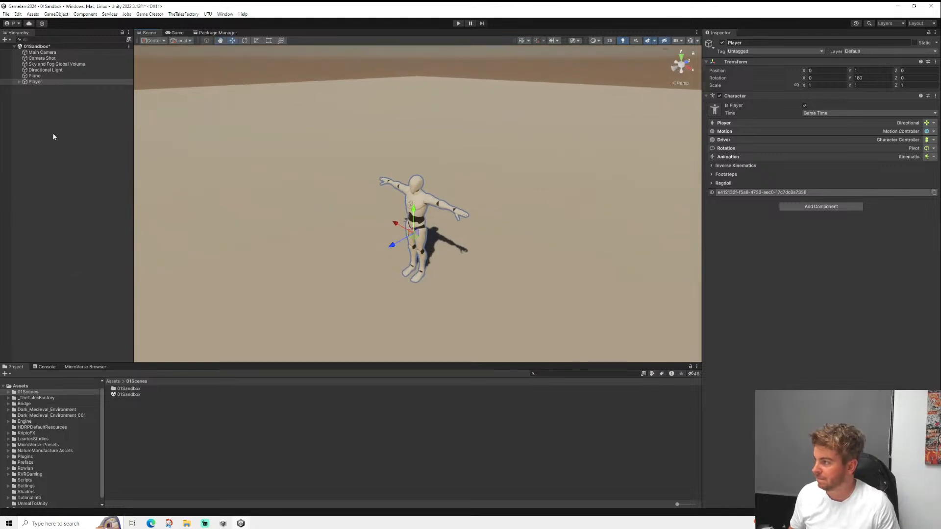
- Change the Camera Shot's shot type to Follow Target
{"action": "left_click", "coordinate": [43, 58]}
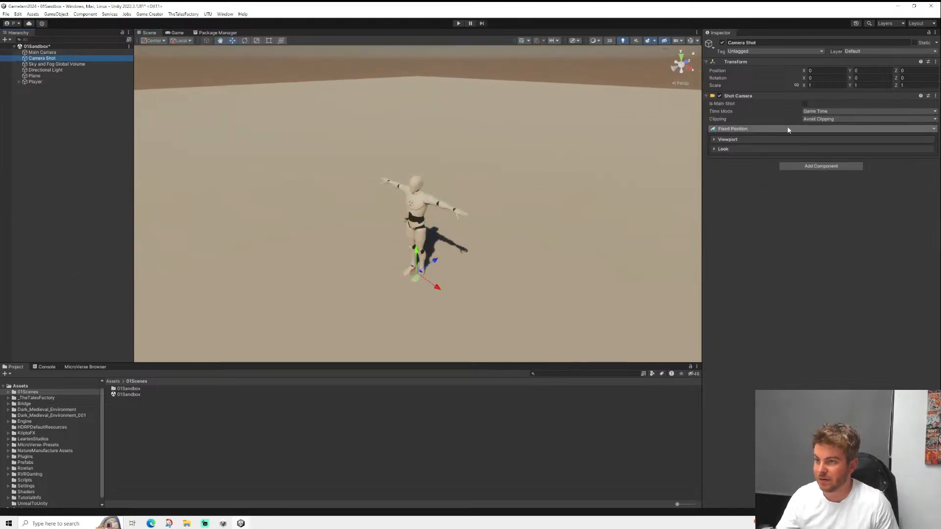
{"action": "left_click", "coordinate": [751, 129]}
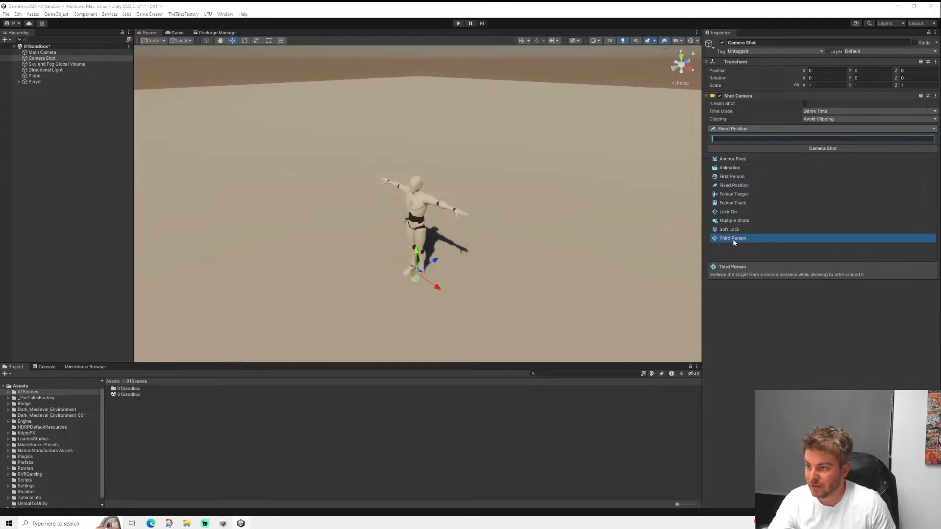
{"action": "left_click", "coordinate": [742, 196]}
- Deactivate the Look option of the Camera Shot and check its Viewport and Follow distance settings
{"action": "left_click", "coordinate": [726, 159]}
{"action": "left_click", "coordinate": [724, 149]}
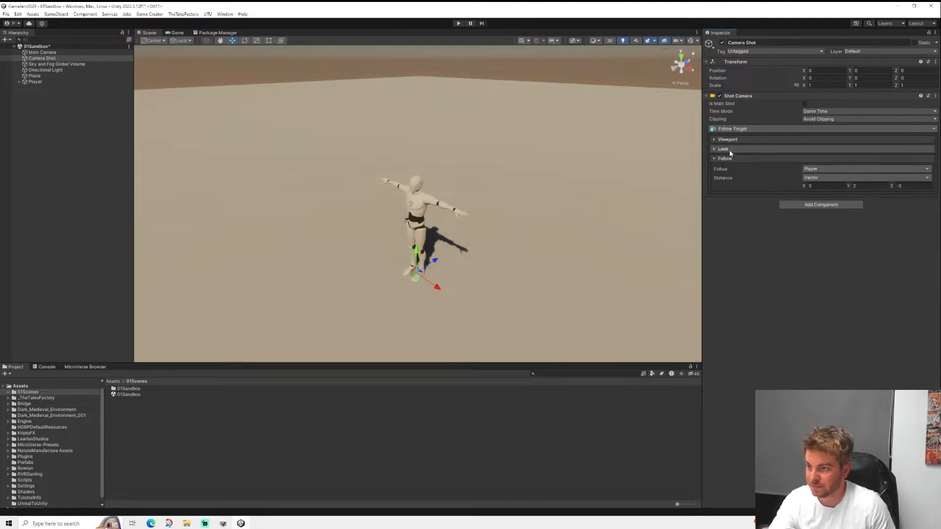
{"action": "left_click", "coordinate": [730, 140]}
{"action": "left_click", "coordinate": [805, 203]}
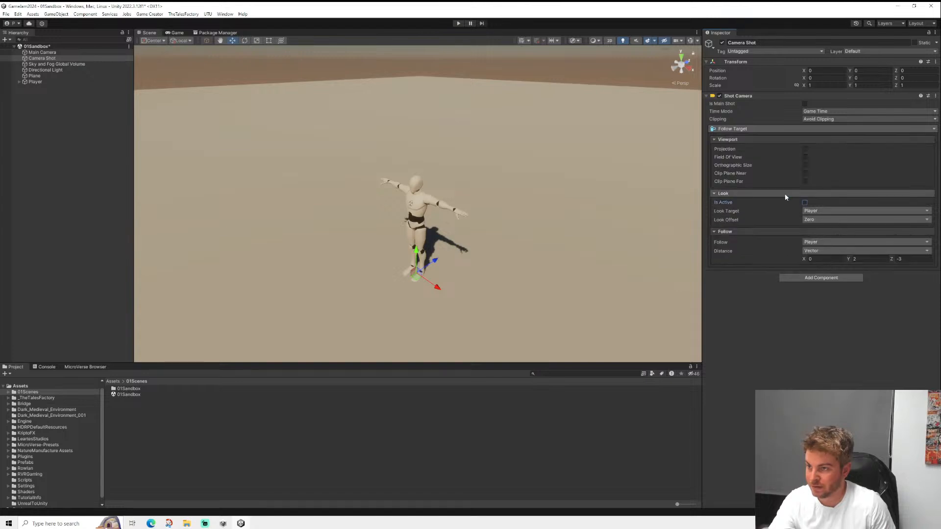
{"action": "left_click", "coordinate": [734, 195]}
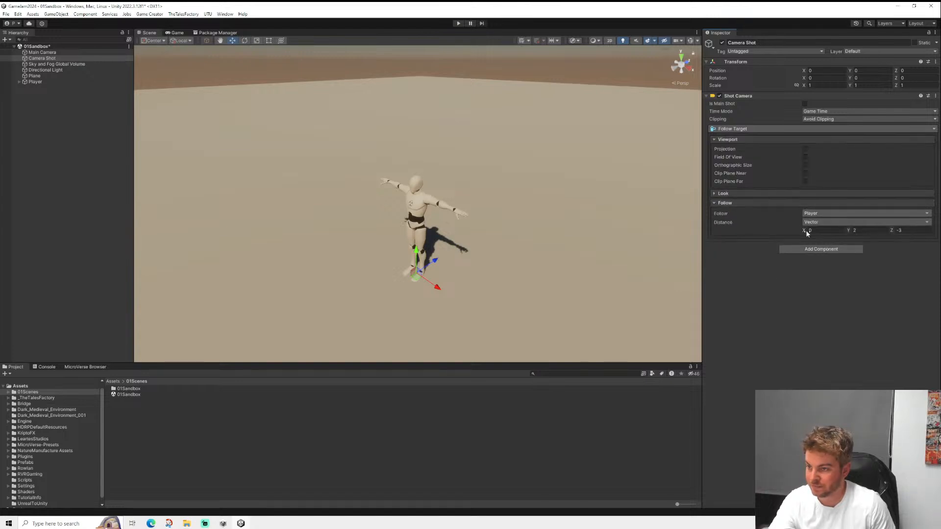
{"action": "left_click", "coordinate": [874, 231]}
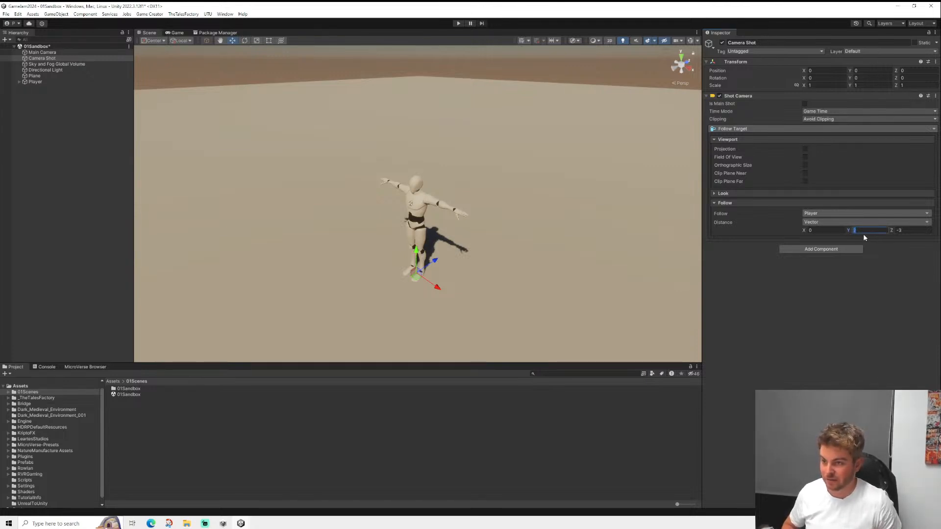
- Try to enter play mode, list the console errors and clear the console to isolate the compiler errors
{"action": "left_click", "coordinate": [457, 24]}
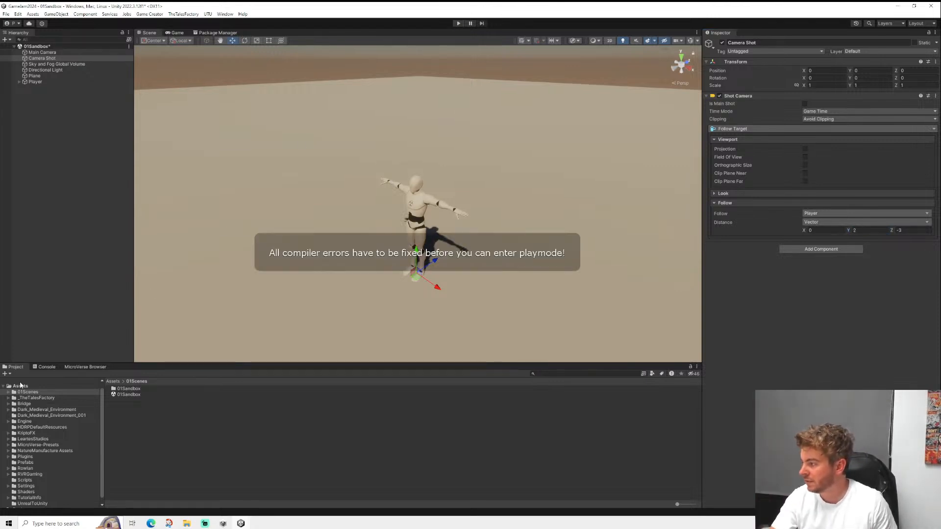
{"action": "left_click", "coordinate": [45, 368]}
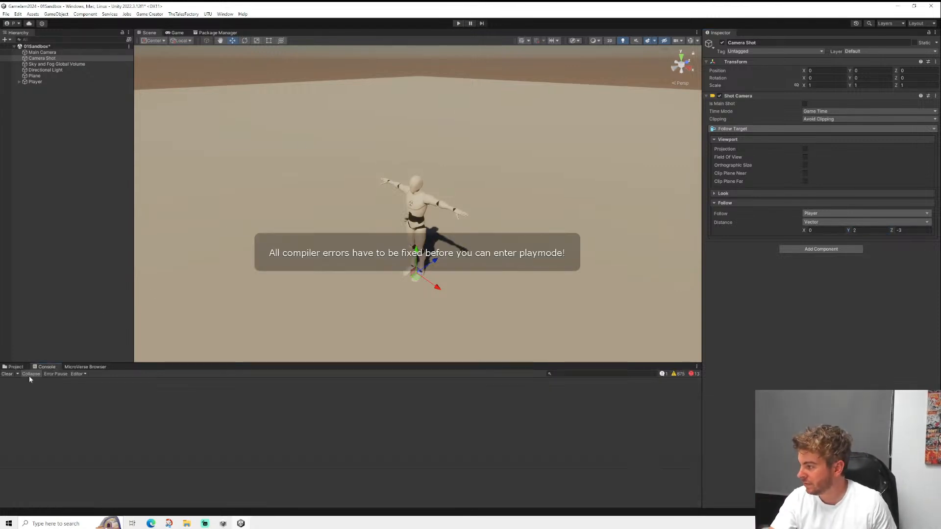
{"action": "left_click", "coordinate": [694, 374]}
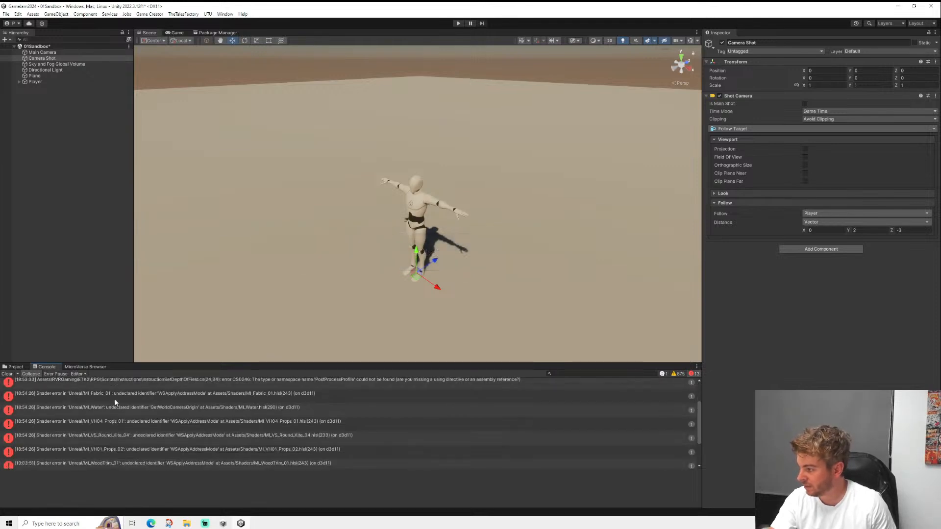
{"action": "scroll", "coordinate": [114, 399], "scroll_direction": "down", "scroll_amount": 2}
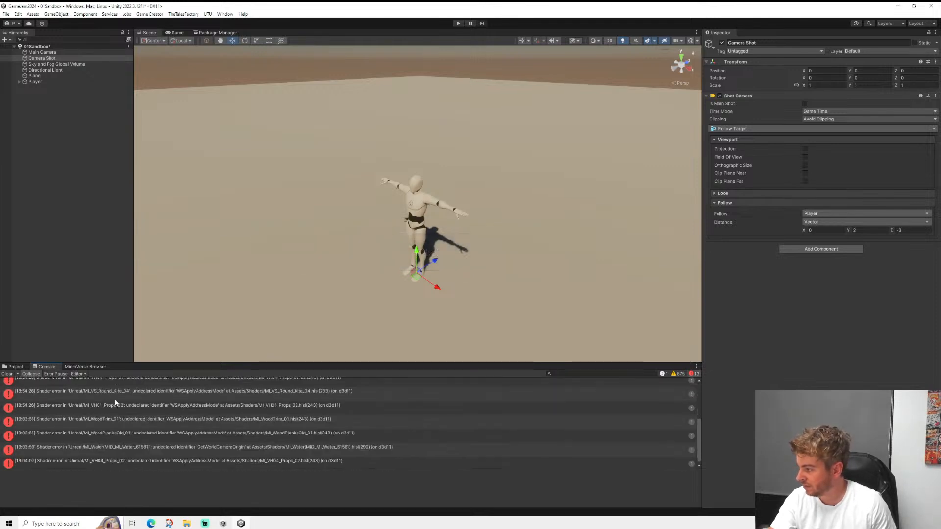
{"action": "left_click", "coordinate": [7, 374]}
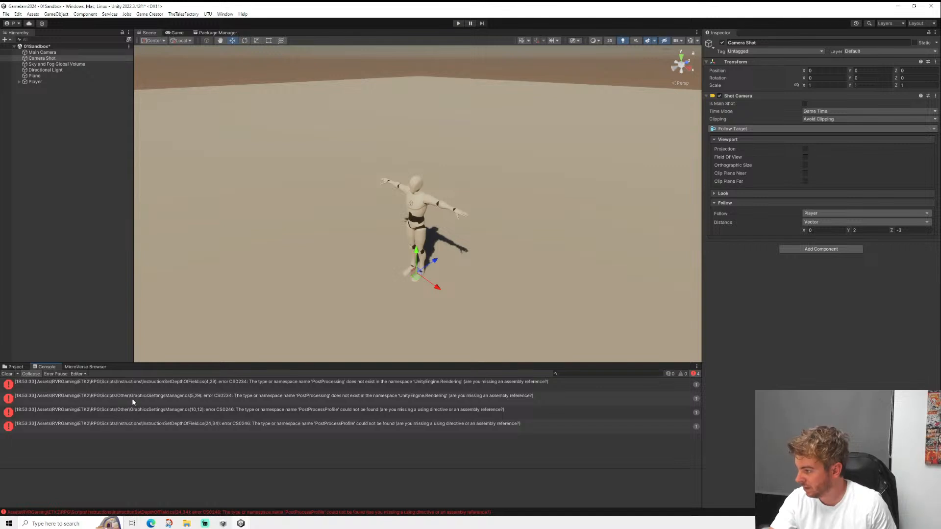
- Delete the GraphicsSettingsManager script from the RVRGaming/ETK2/RPG/Scripts/Other folder
{"action": "left_click", "coordinate": [15, 368]}
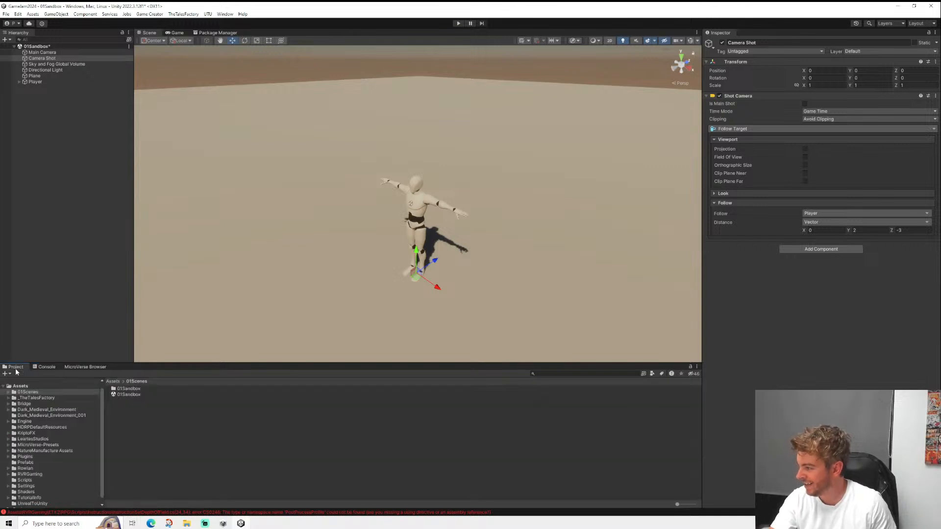
{"action": "left_click", "coordinate": [27, 475]}
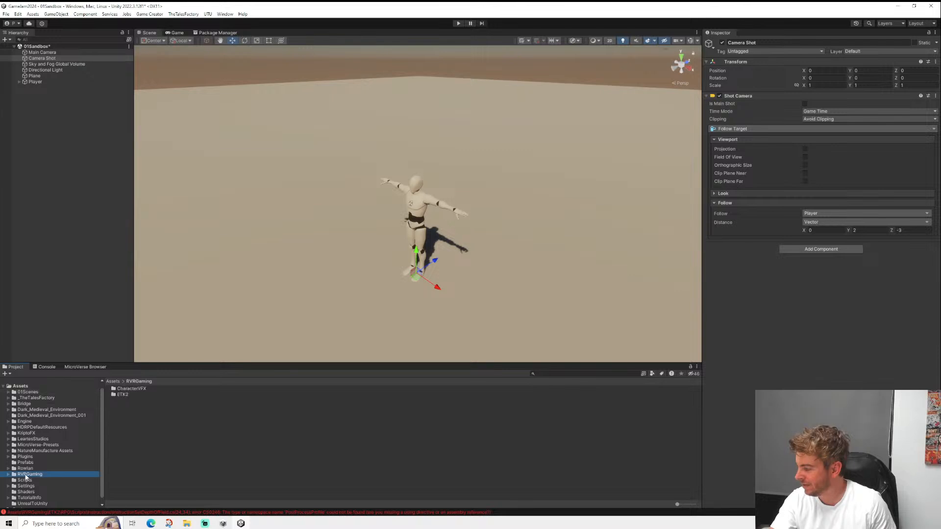
{"action": "double_click", "coordinate": [123, 395]}
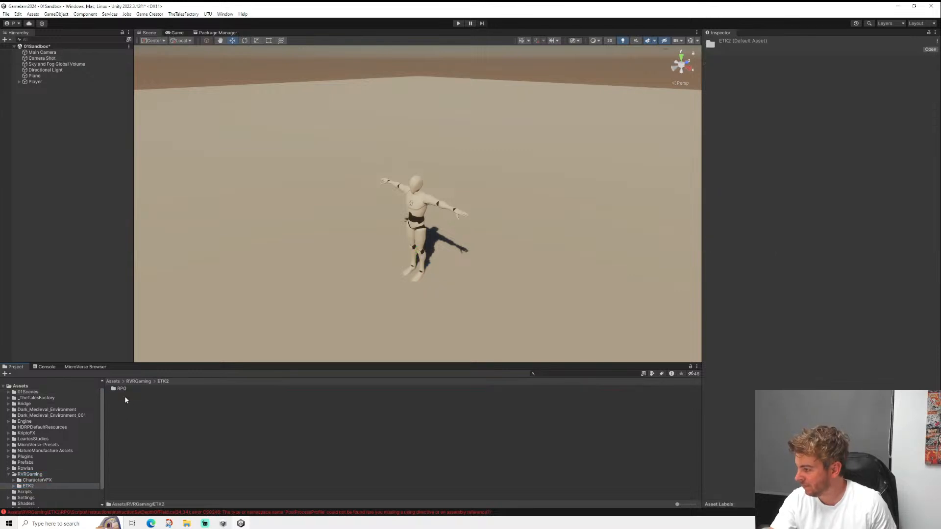
{"action": "double_click", "coordinate": [123, 390]}
{"action": "scroll", "coordinate": [130, 407], "scroll_direction": "down", "scroll_amount": 1}
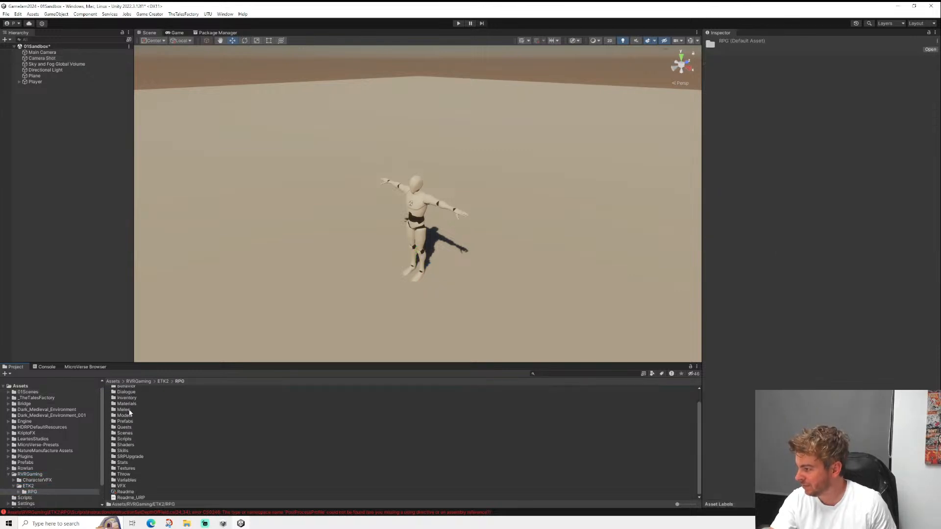
{"action": "double_click", "coordinate": [124, 439]}
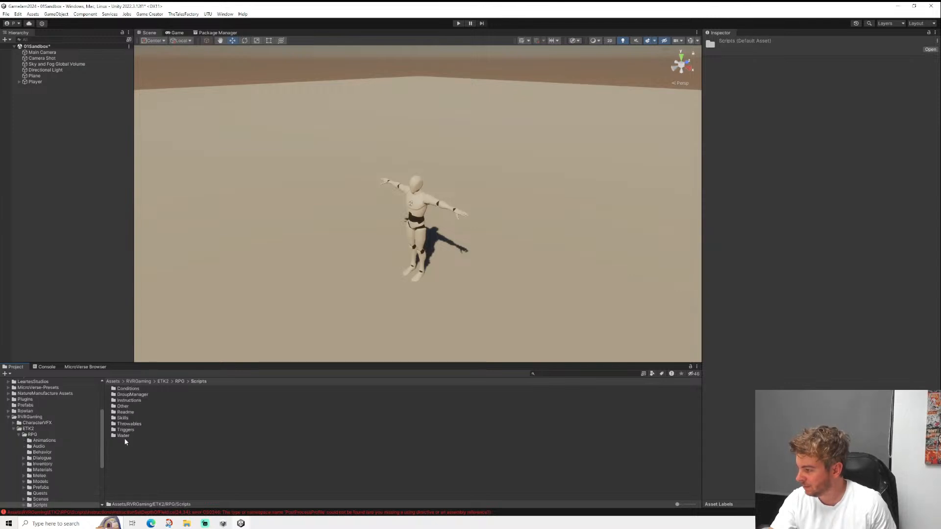
{"action": "double_click", "coordinate": [126, 407]}
{"action": "left_click", "coordinate": [140, 400]}
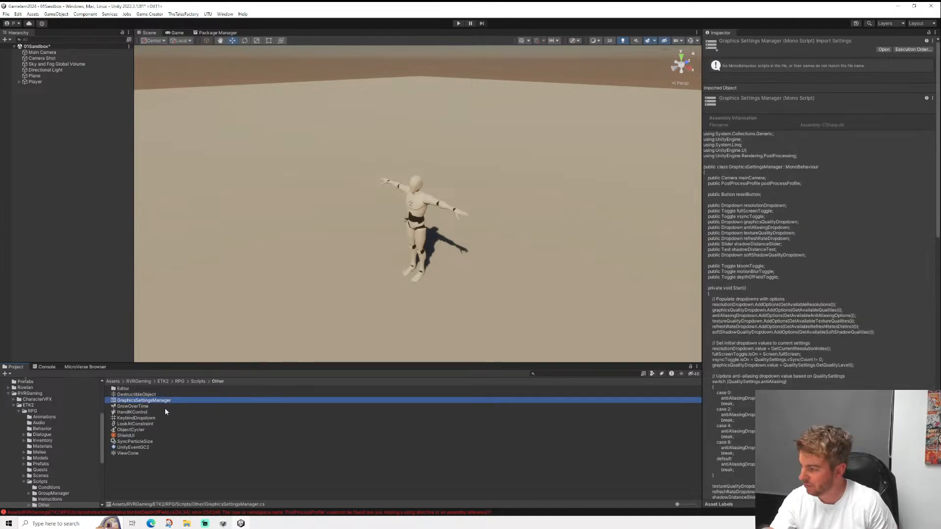
{"action": "key", "text": "Delete"}
{"action": "key", "text": "Return"}
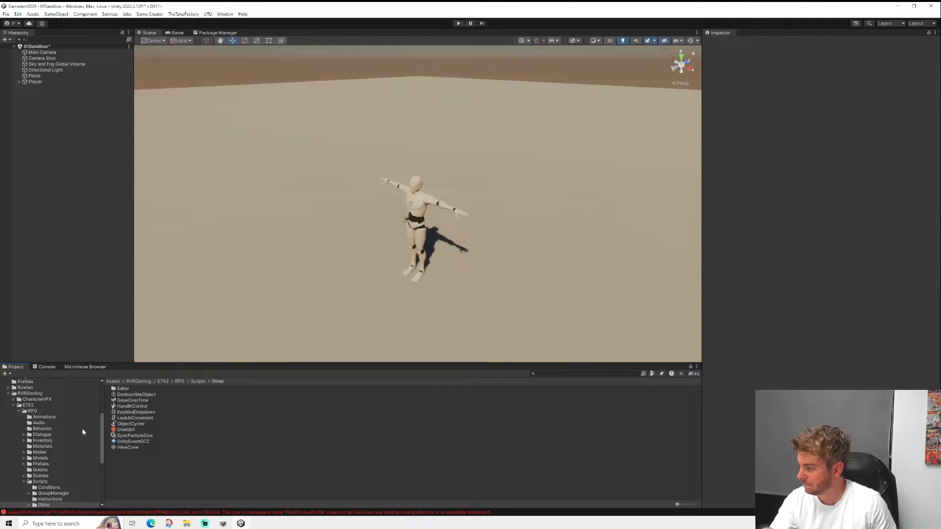
- Delete the InstructionSetDepthOfField script from the RPG/Scripts/Instructions folder and dismiss the Tales Factory window after recompilation
{"action": "scroll", "coordinate": [64, 434], "scroll_direction": "down", "scroll_amount": 3}
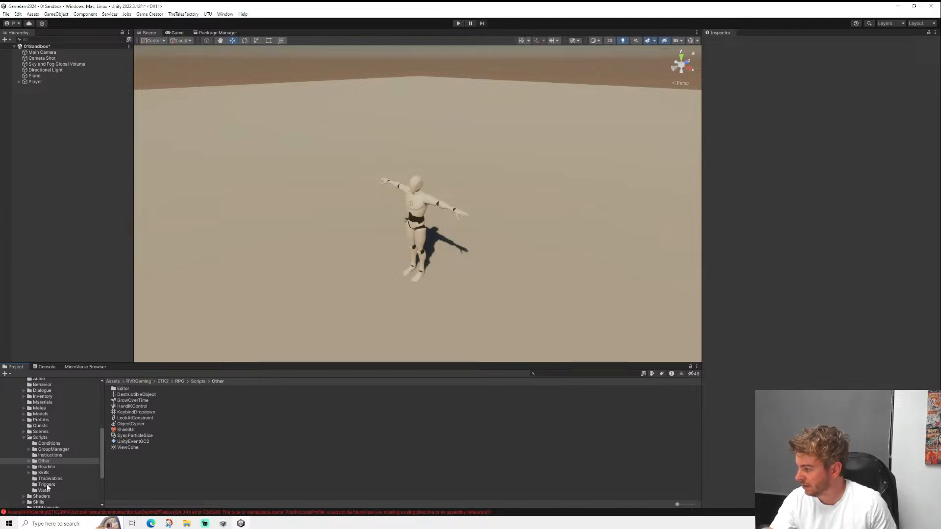
{"action": "left_click", "coordinate": [50, 455]}
{"action": "scroll", "coordinate": [177, 435], "scroll_direction": "down", "scroll_amount": 5}
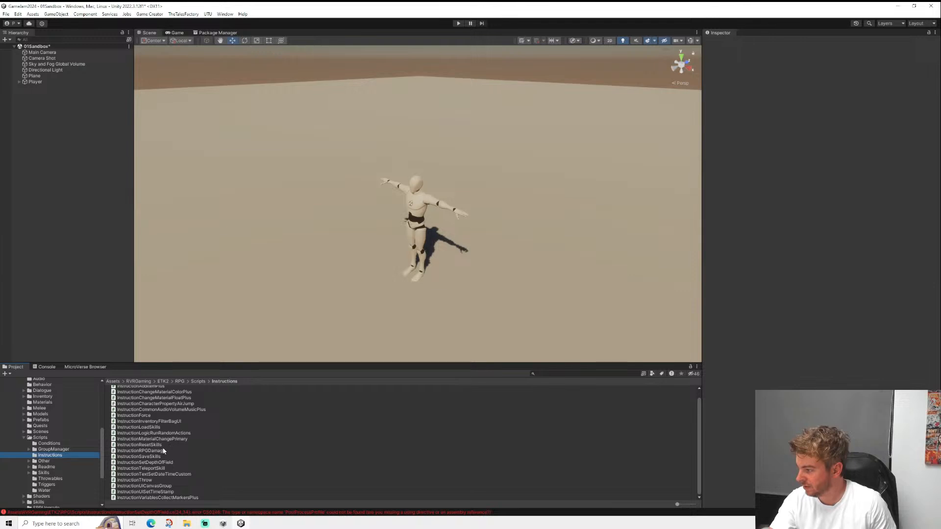
{"action": "left_click", "coordinate": [172, 463]}
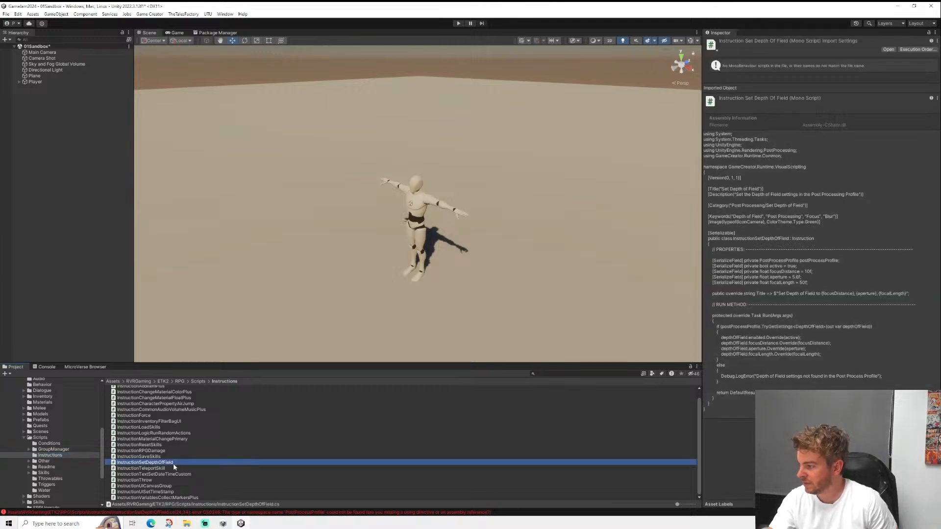
{"action": "double_click", "coordinate": [174, 464]}
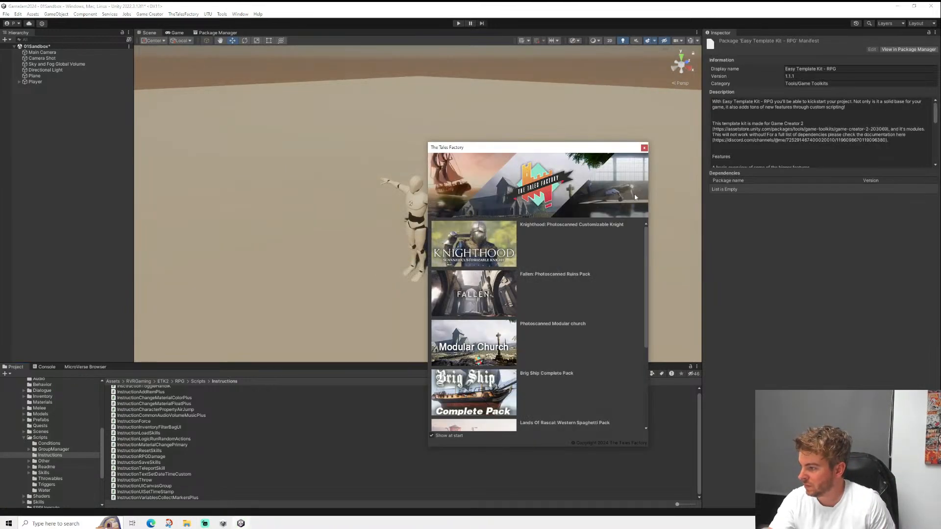
{"action": "left_click", "coordinate": [645, 148]}
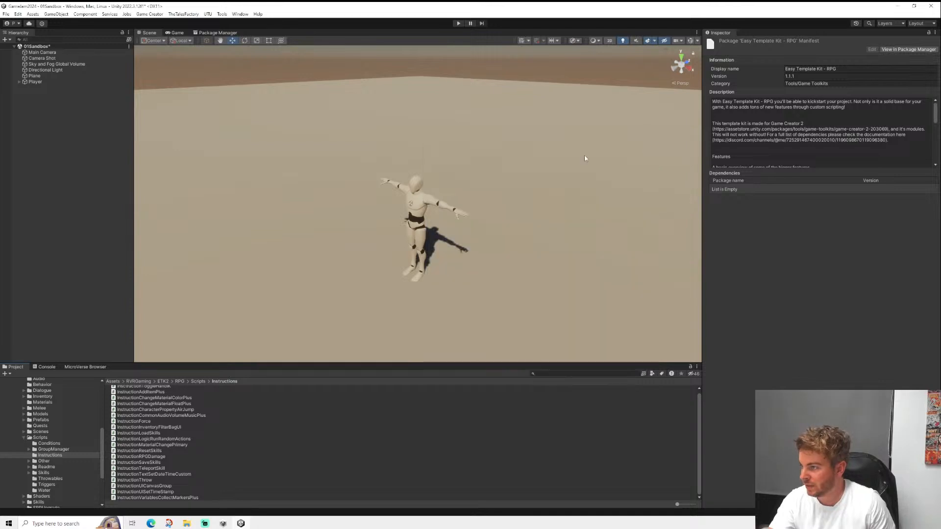
- Check the console for remaining errors and briefly run the scene in play mode to test the camera
{"action": "left_click", "coordinate": [46, 367]}
{"action": "left_click", "coordinate": [7, 374]}
{"action": "left_click", "coordinate": [14, 367]}
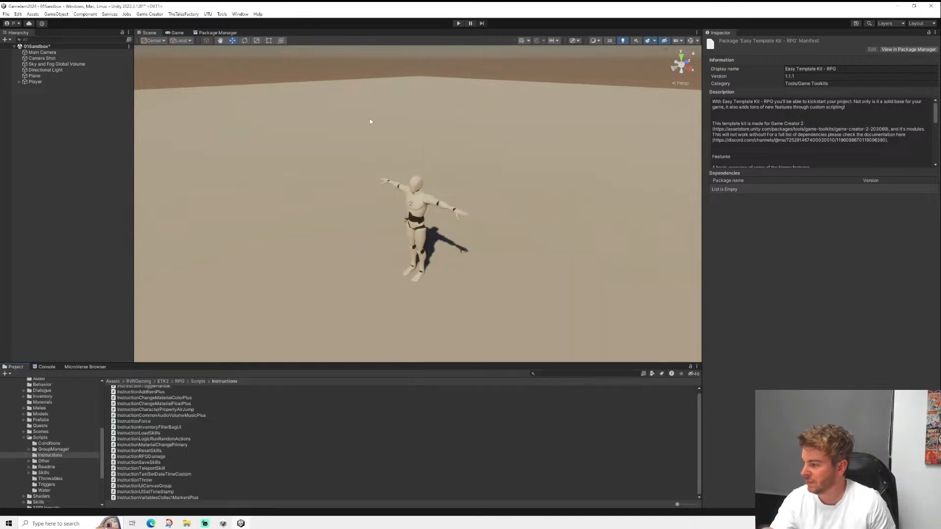
{"action": "left_click", "coordinate": [458, 24]}
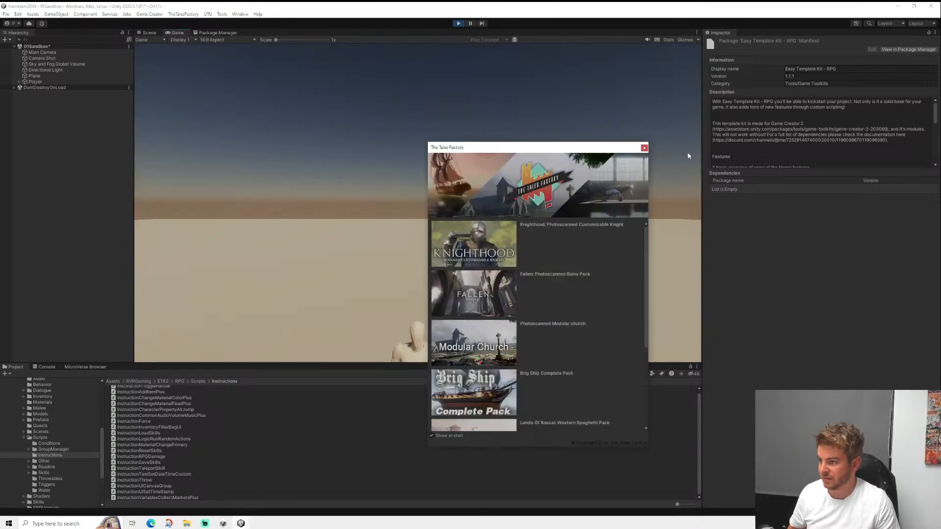
{"action": "left_click", "coordinate": [644, 147]}
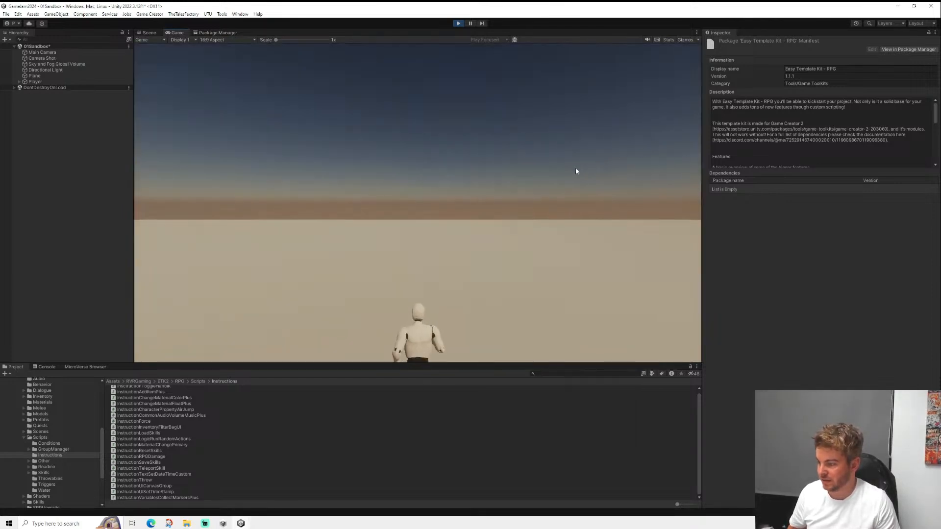
{"action": "left_click", "coordinate": [459, 23]}
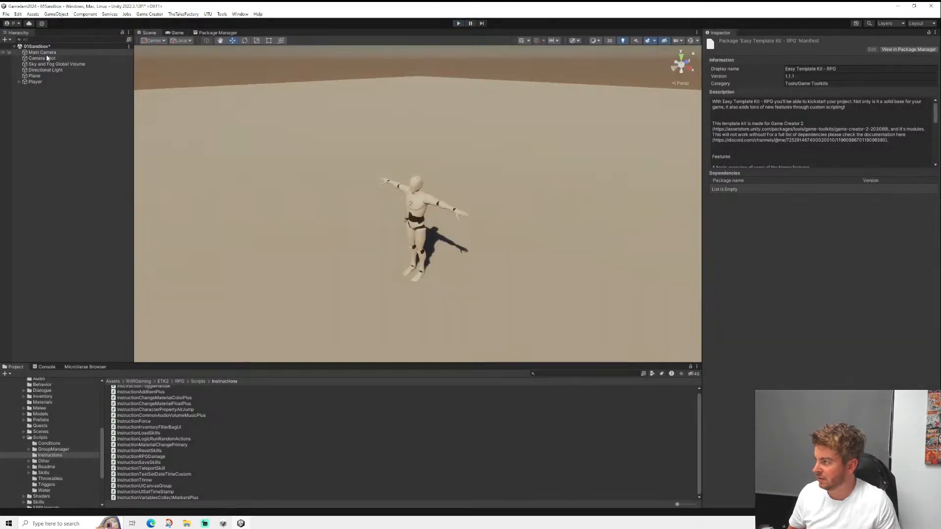
- Set the Camera Shot's Follow distance to X -5, Y 3 and Z 2
{"action": "left_click", "coordinate": [45, 53]}
{"action": "left_click", "coordinate": [42, 58]}
{"action": "left_click", "coordinate": [826, 229]}
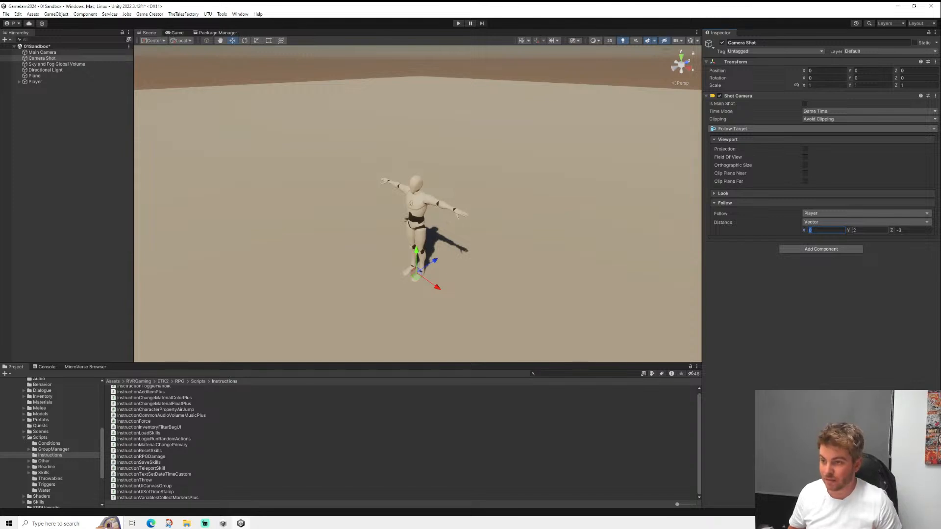
{"action": "type", "text": "-5"}
{"action": "key", "text": "Tab"}
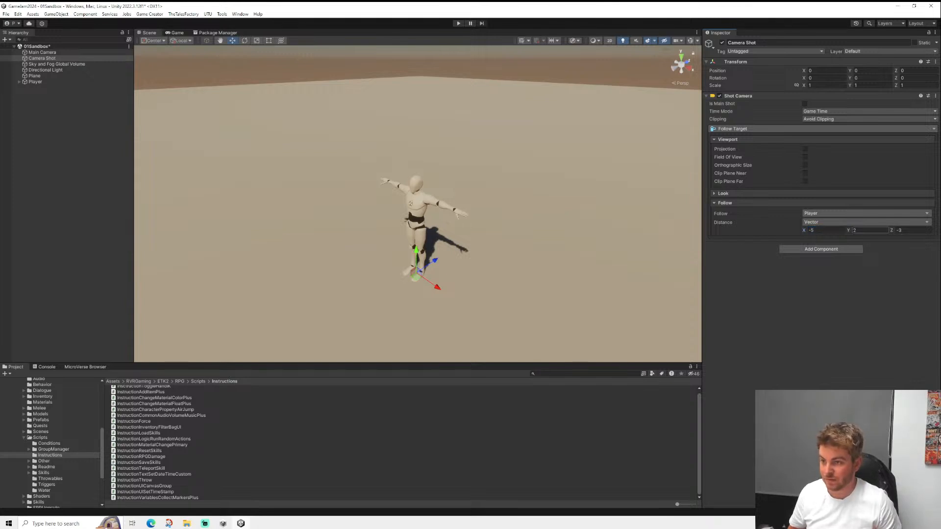
{"action": "left_click", "coordinate": [815, 231]}
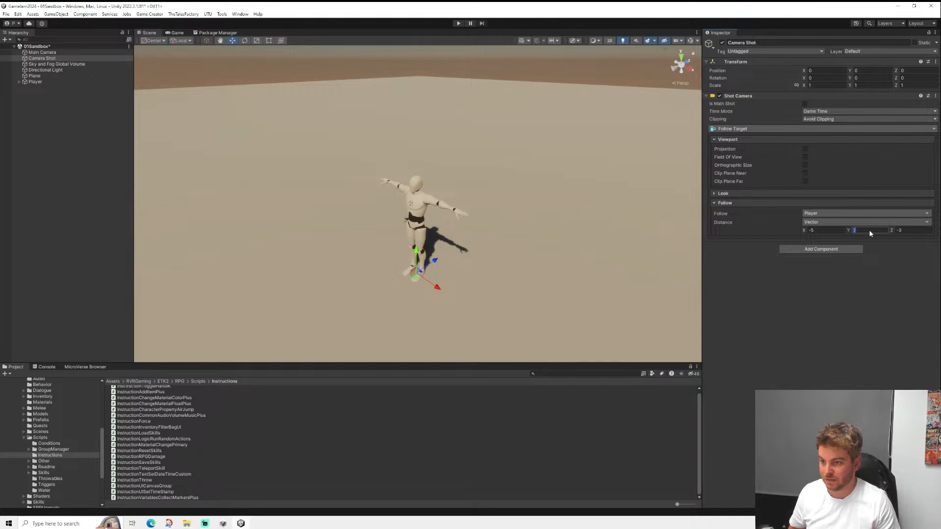
{"action": "type", "text": "3"}
{"action": "key", "text": "Tab"}
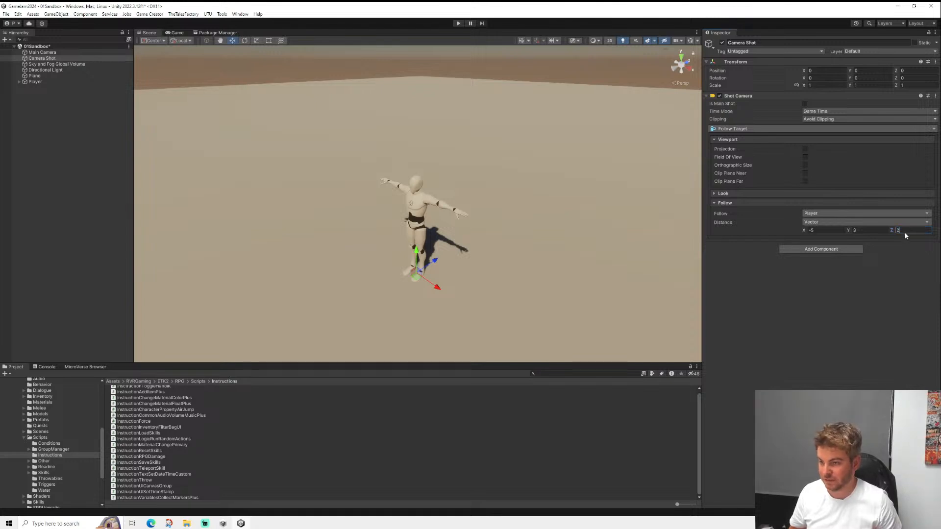
{"action": "type", "text": "2"}
- Run the scene and examine the player in the Scene and Game views along with the Main Camera's settings
{"action": "left_click", "coordinate": [459, 23]}
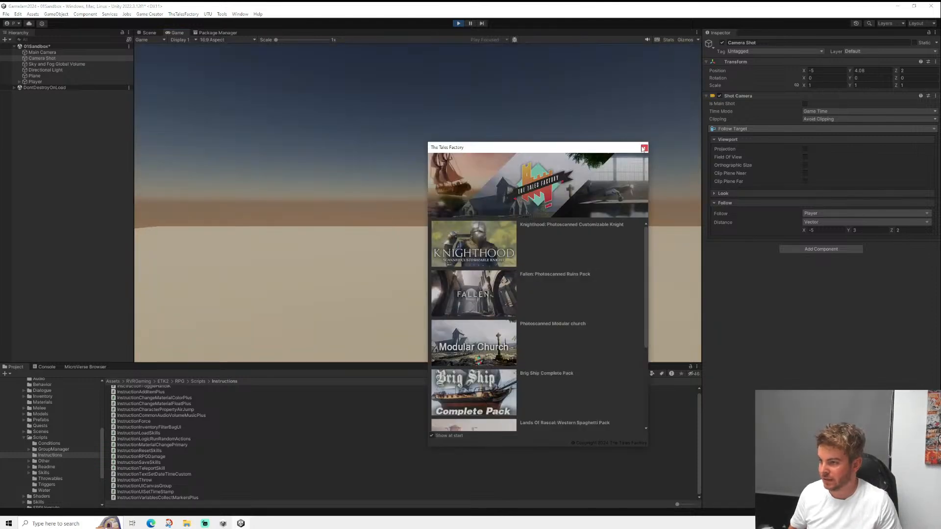
{"action": "left_click", "coordinate": [645, 145]}
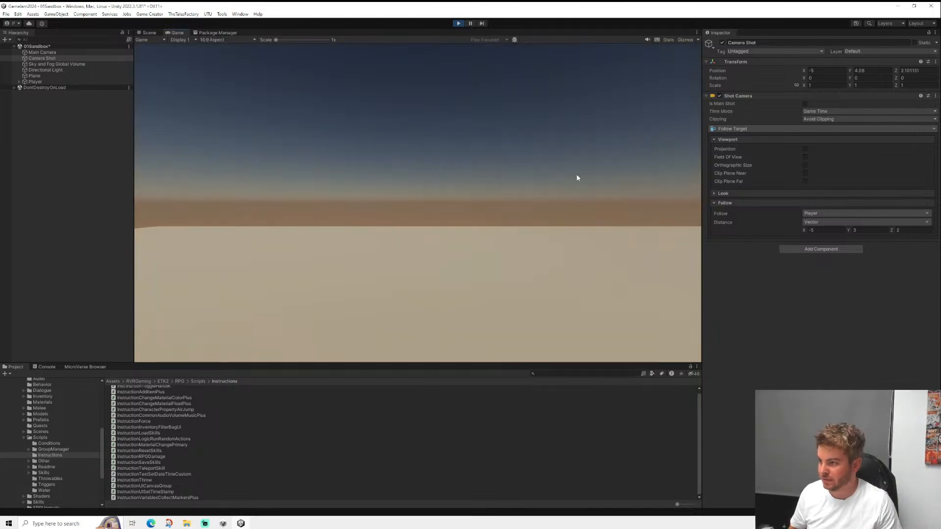
{"action": "left_click", "coordinate": [35, 82]}
{"action": "left_click", "coordinate": [148, 32]}
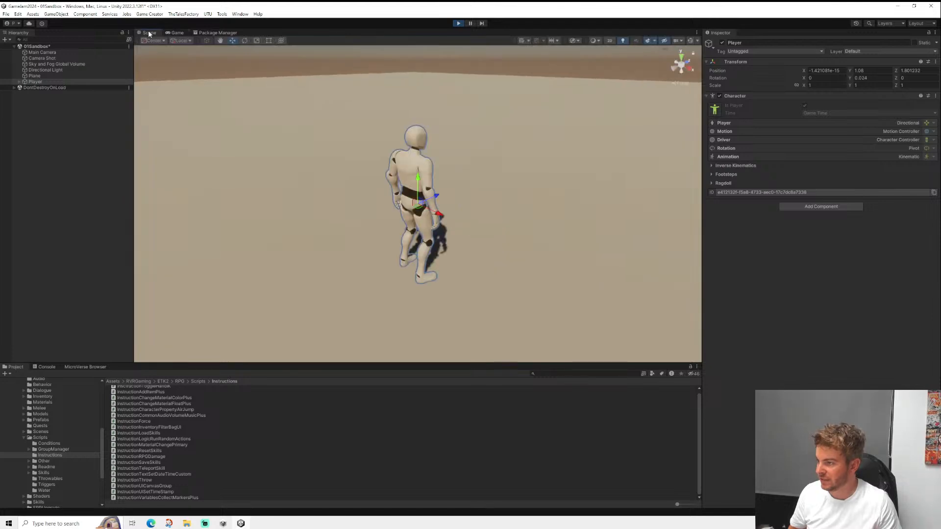
{"action": "left_click", "coordinate": [175, 33]}
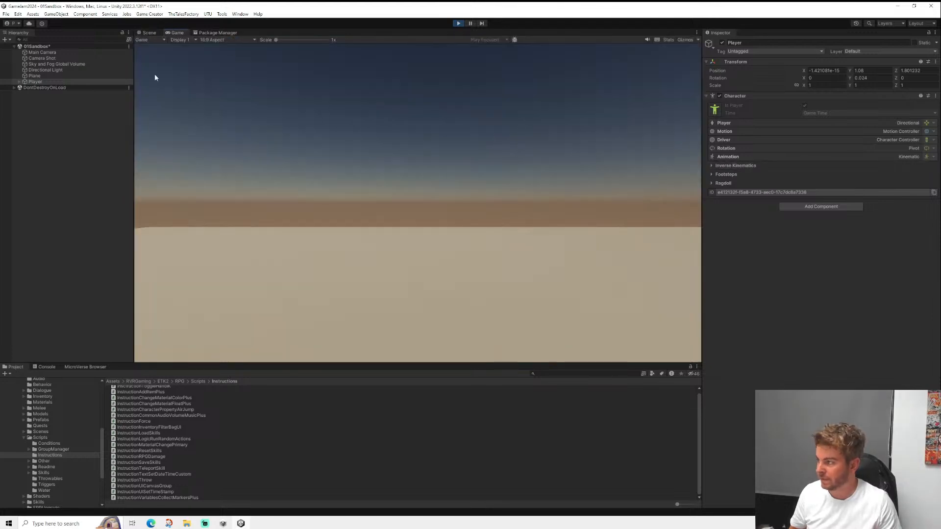
{"action": "left_click", "coordinate": [44, 58]}
{"action": "left_click_drag", "start_coordinate": [44, 58], "coordinate": [766, 211]}
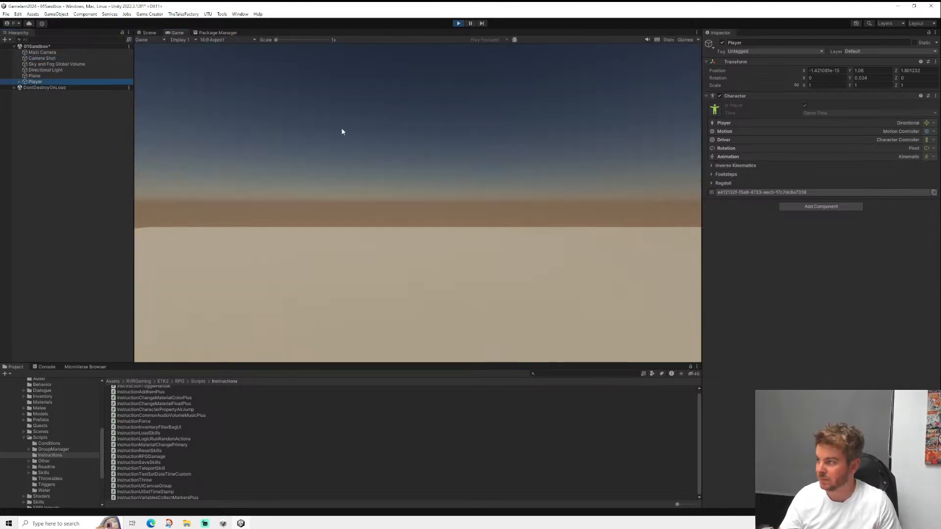
{"action": "left_click", "coordinate": [48, 53]}
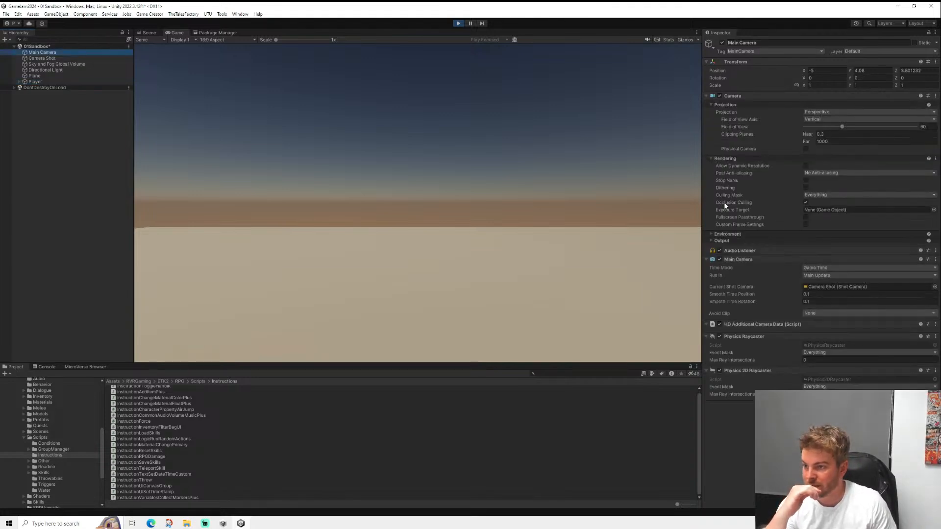
- Activate the Look option of the Camera Shot so it targets the Player
{"action": "left_click", "coordinate": [54, 58]}
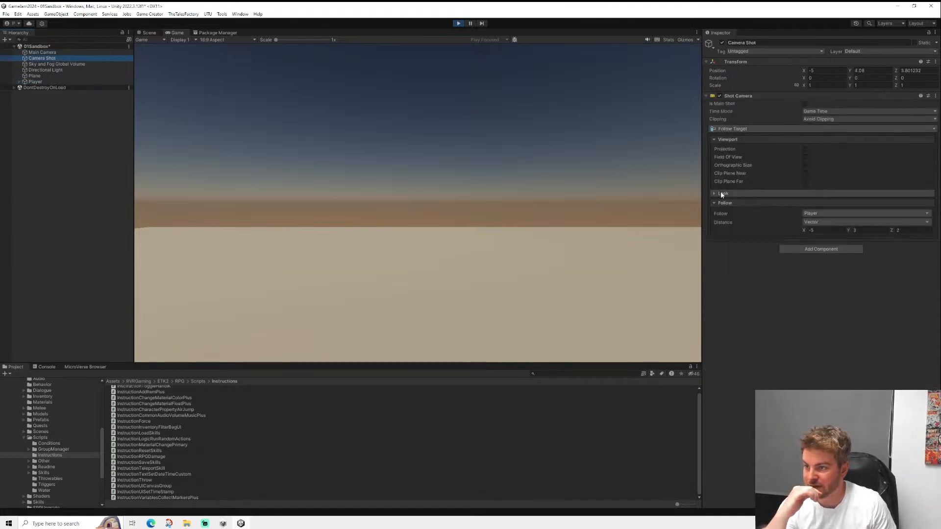
{"action": "left_click", "coordinate": [722, 193]}
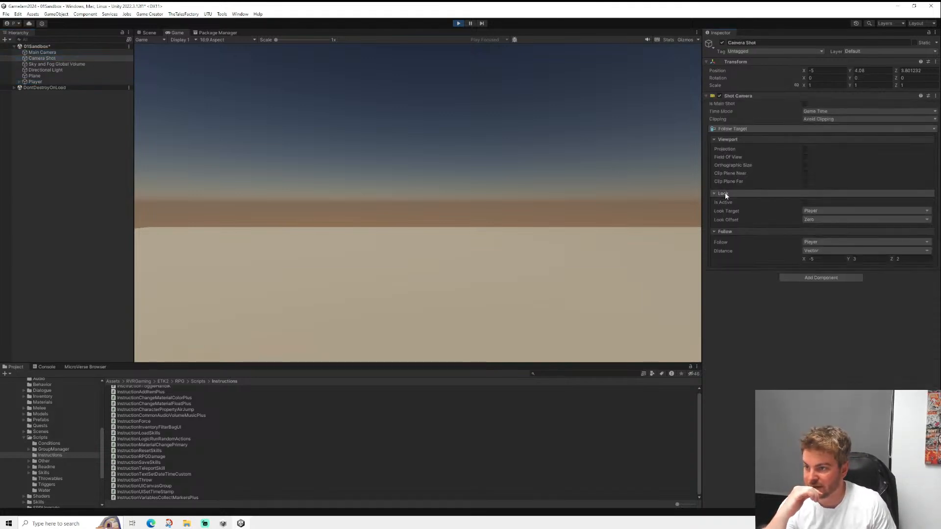
{"action": "left_click", "coordinate": [804, 202]}
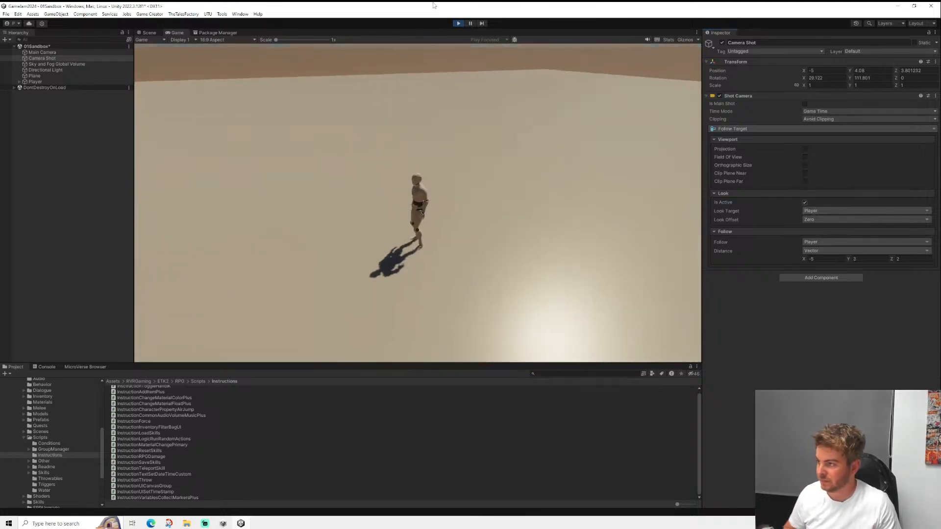
- Run the player around the plane in several directions to test how the camera follows
{"action": "left_click", "coordinate": [406, 34]}
{"action": "key", "text": "a"}
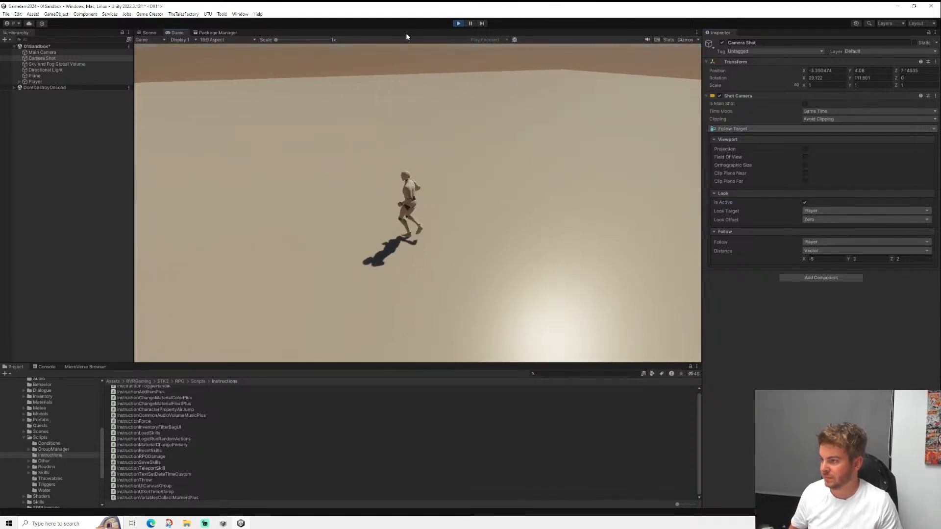
{"action": "key", "text": "d"}
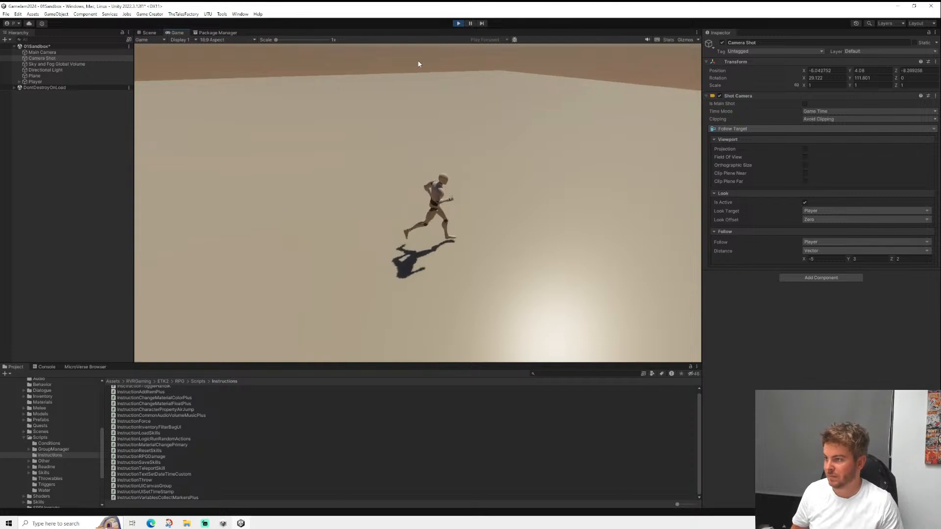
{"action": "key", "text": "w"}
{"action": "key", "text": "a"}
{"action": "key", "text": "d"}
{"action": "key", "text": "w"}
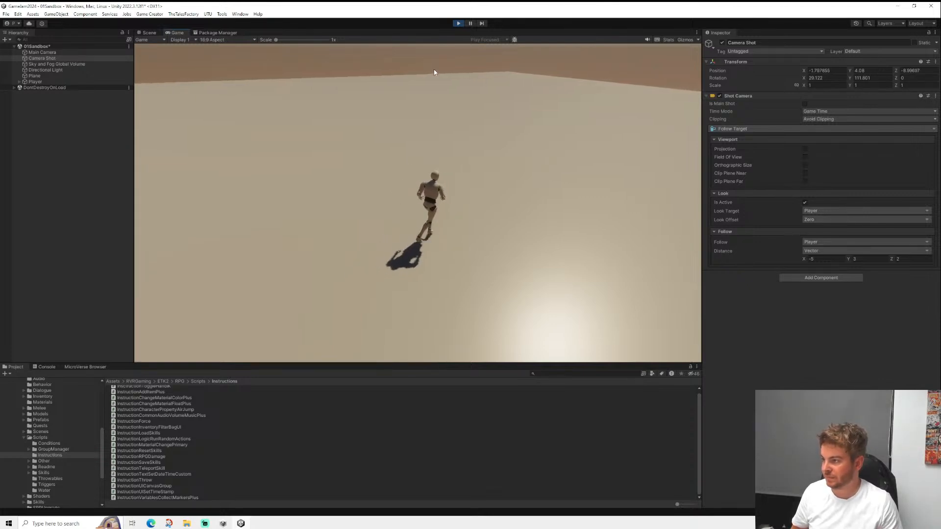
{"action": "key", "text": "d"}
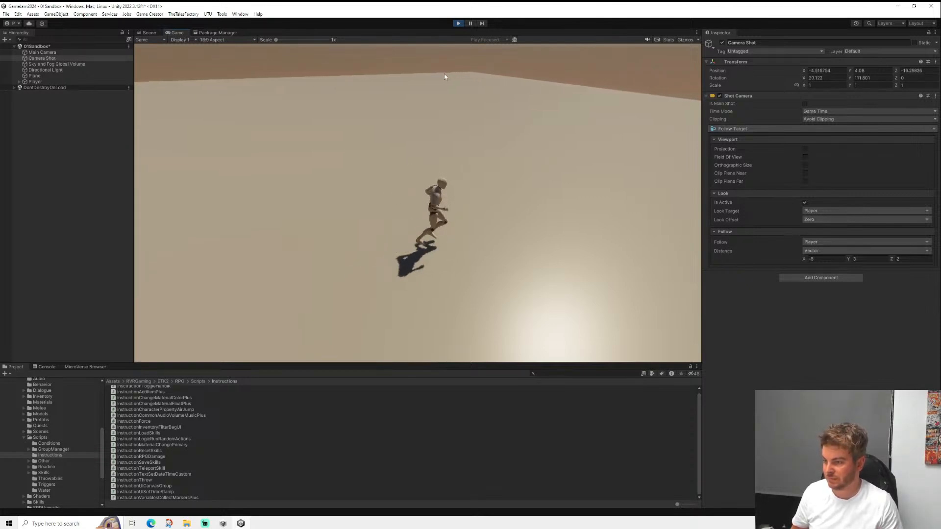
{"action": "key", "text": "d"}
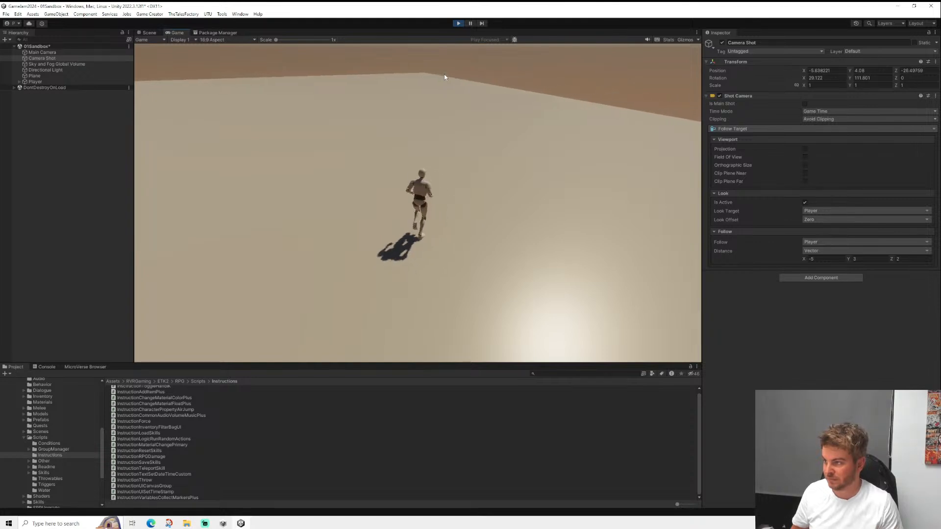
{"action": "key", "text": "a"}
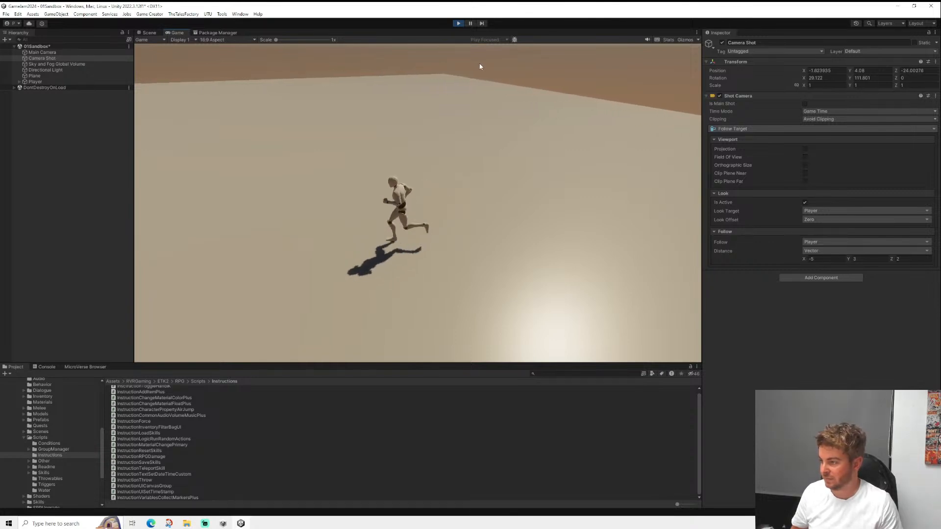
- Try Follow distances of X -6 and Y 4 on the Camera Shot, and return them to X -5 and Y 3
{"action": "left_click", "coordinate": [826, 260]}
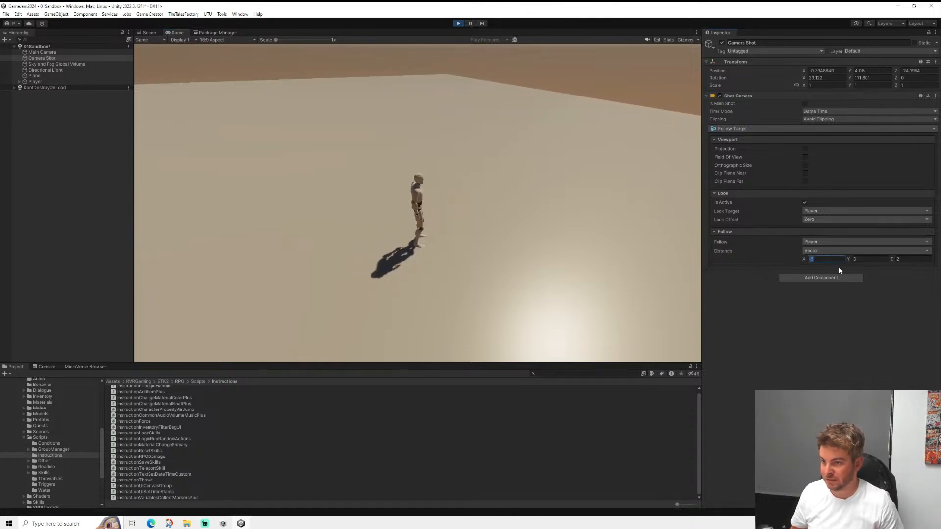
{"action": "type", "text": "-6"}
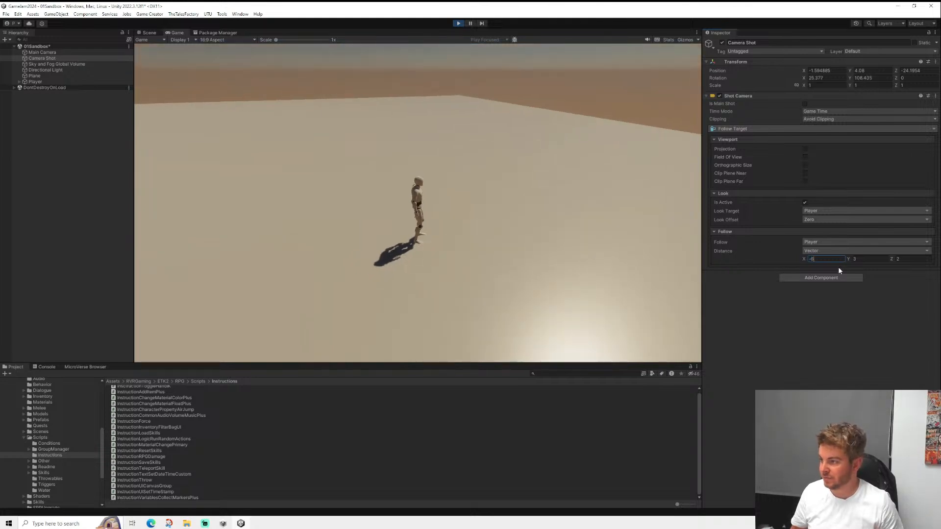
{"action": "type", "text": "5"}
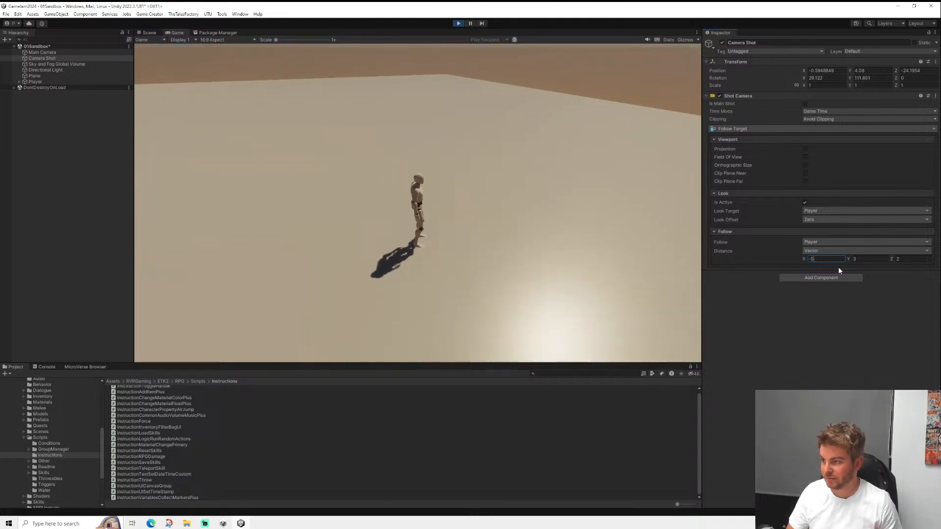
{"action": "key", "text": "Tab"}
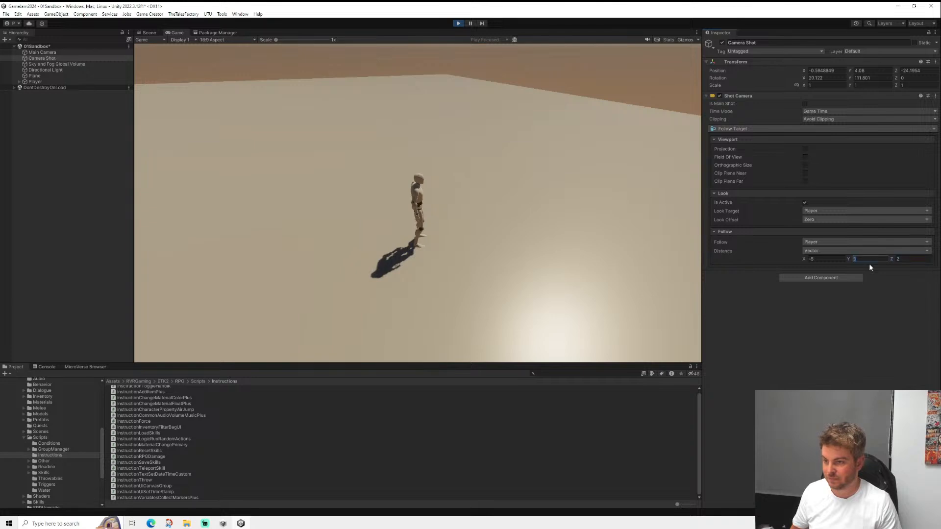
{"action": "type", "text": "2"}
{"action": "key", "text": "BackSpace"}
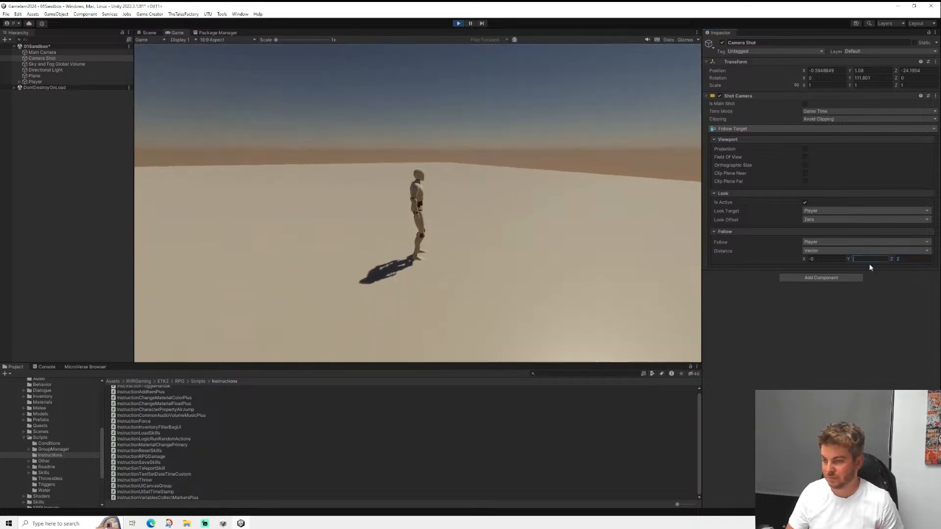
{"action": "type", "text": "4"}
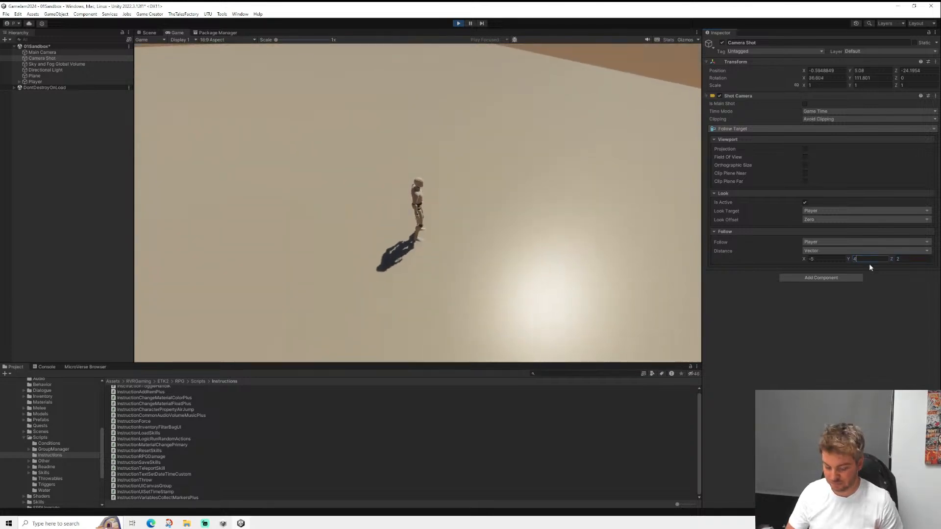
{"action": "key", "text": "BackSpace"}
{"action": "type", "text": "3"}
- Try a Follow distance Z of 3 on the Camera Shot and run the player around to test the view
{"action": "left_click", "coordinate": [904, 260]}
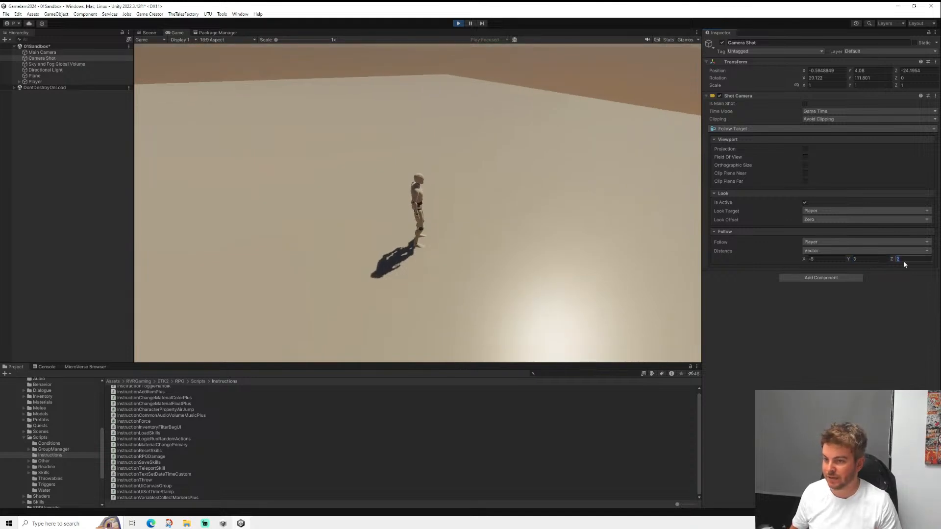
{"action": "type", "text": "3"}
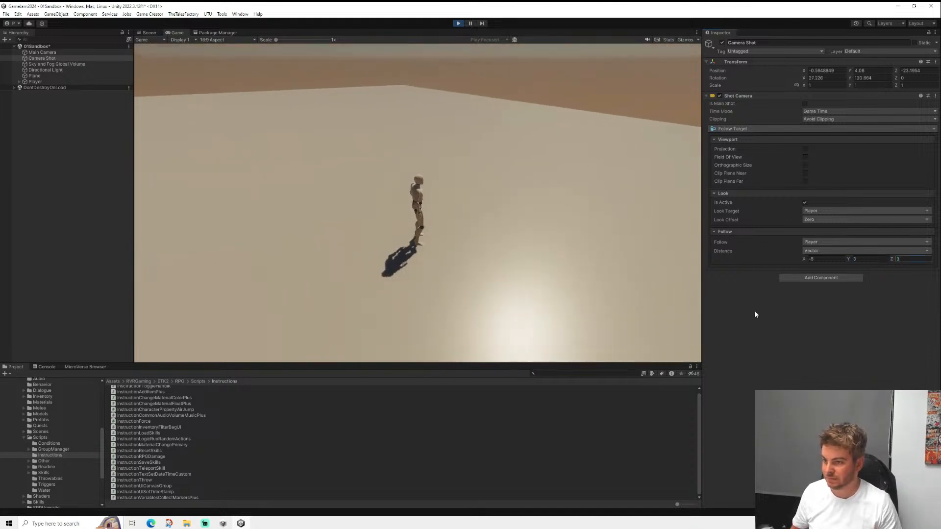
{"action": "left_click", "coordinate": [512, 237]}
{"action": "key", "text": "d"}
{"action": "key", "text": "w"}
{"action": "key", "text": "a"}
{"action": "key", "text": "s"}
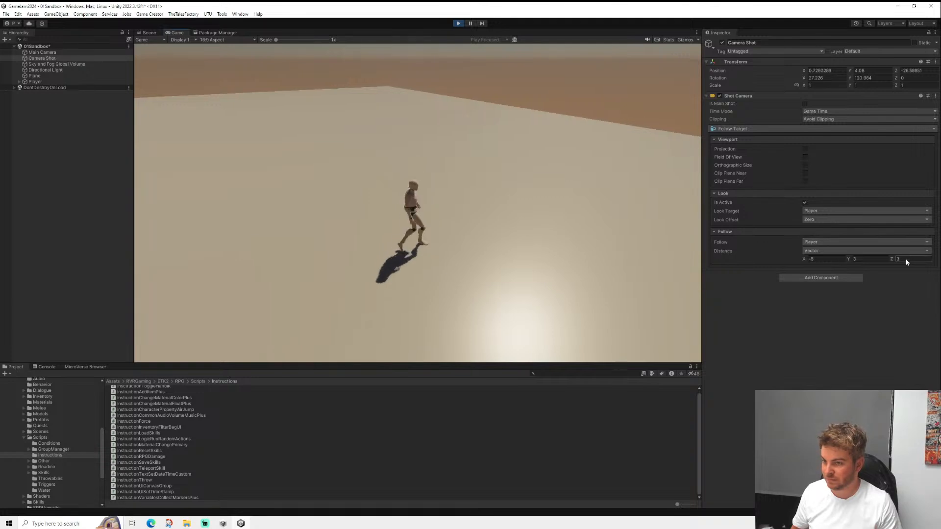
- Set the Camera Shot's Follow distance Z to 2 and stop the running scene
{"action": "left_click", "coordinate": [910, 261]}
{"action": "type", "text": "2"}
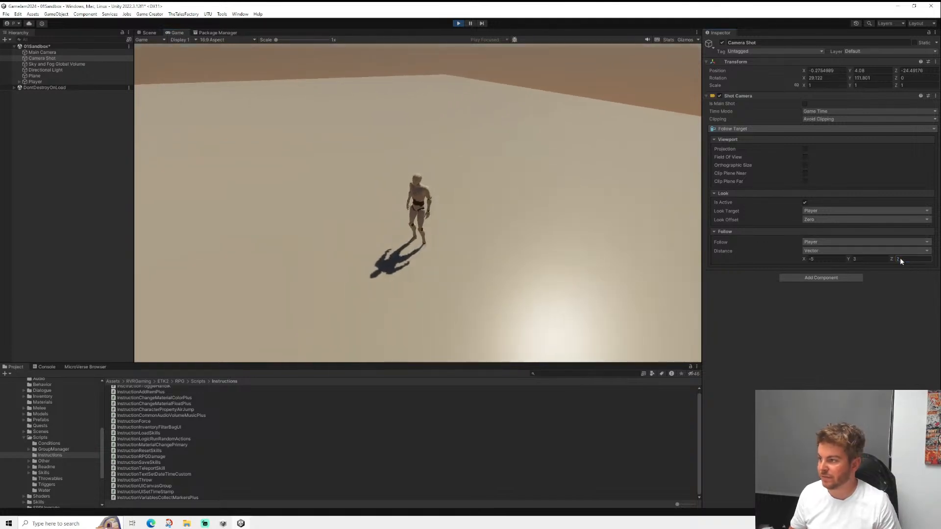
{"action": "left_click", "coordinate": [455, 24]}
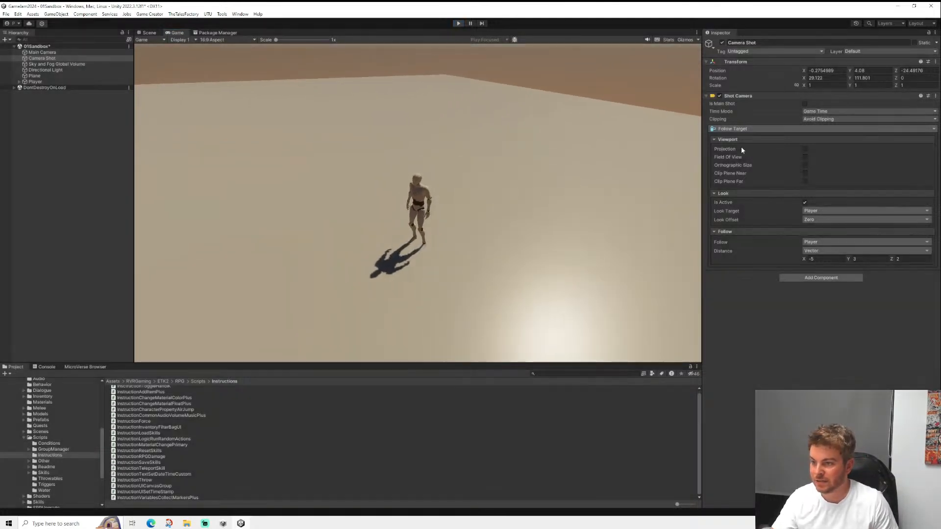
{"action": "scroll", "coordinate": [429, 177], "scroll_direction": "down", "scroll_amount": 10}
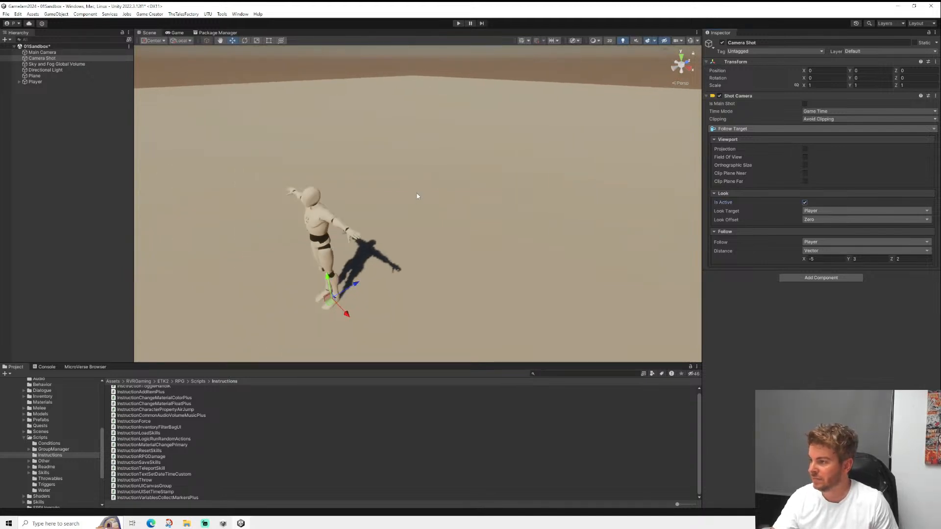
{"action": "scroll", "coordinate": [404, 179], "scroll_direction": "down", "scroll_amount": 8}
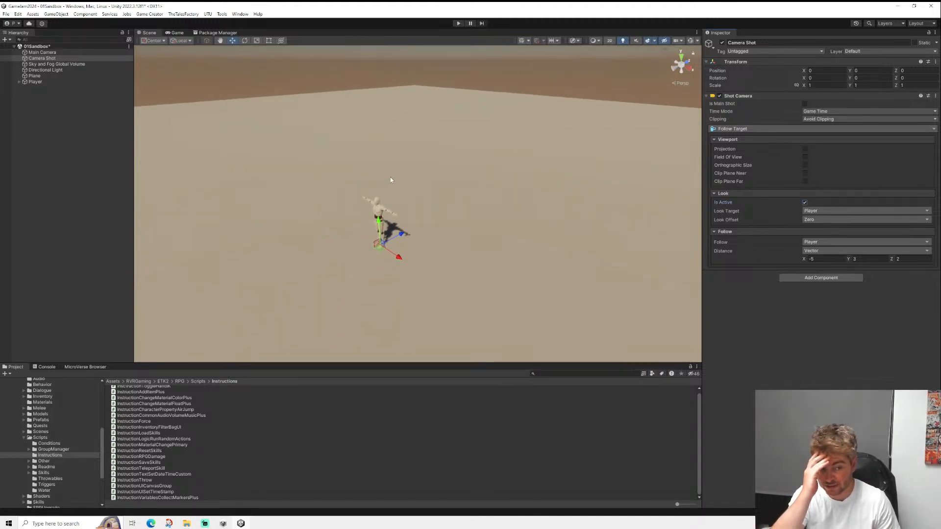
{"action": "middle_click_drag", "start_coordinate": [354, 204], "coordinate": [420, 205]}
{"action": "left_click_drag", "start_coordinate": [448, 213], "coordinate": [379, 245], "text": "alt"}
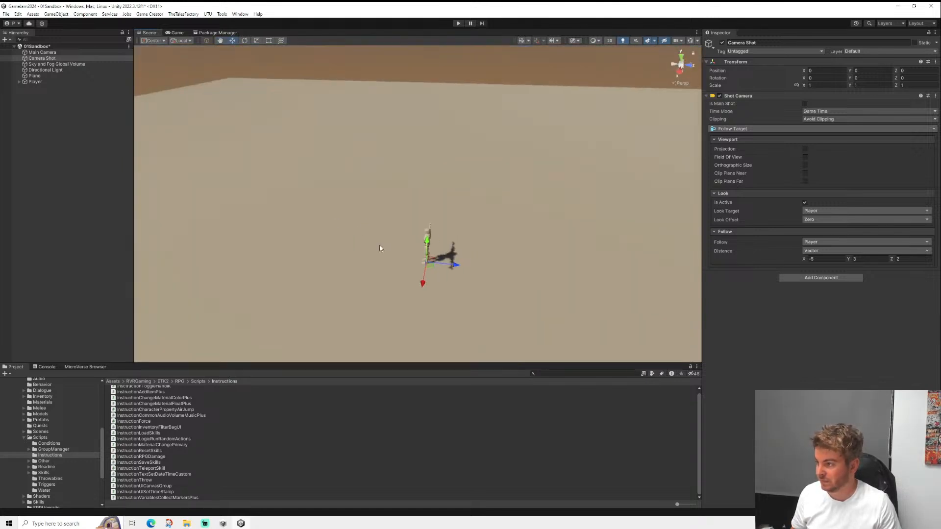
{"action": "middle_click_drag", "start_coordinate": [379, 246], "coordinate": [378, 204]}
{"action": "left_click", "coordinate": [85, 140]}
{"action": "right_click", "coordinate": [85, 142]}
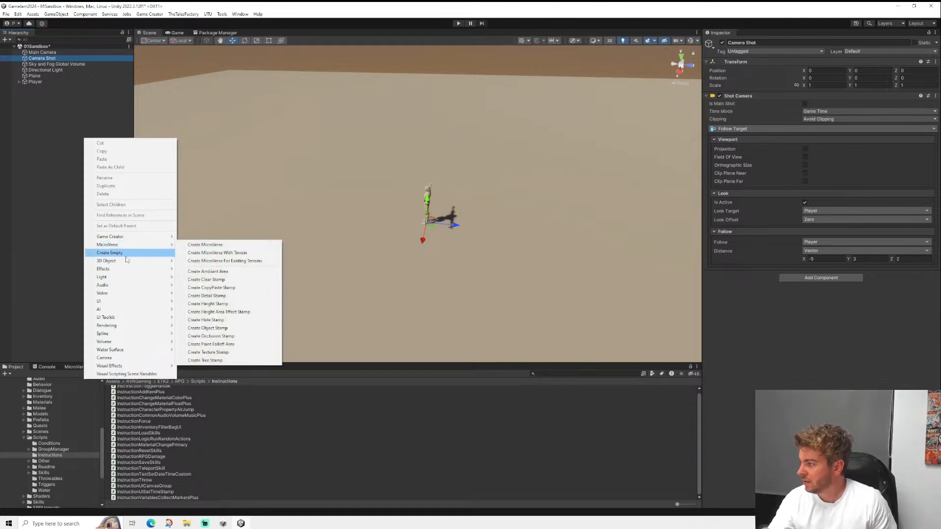
- Add a Bag component to the Player object
{"action": "left_click", "coordinate": [34, 81]}
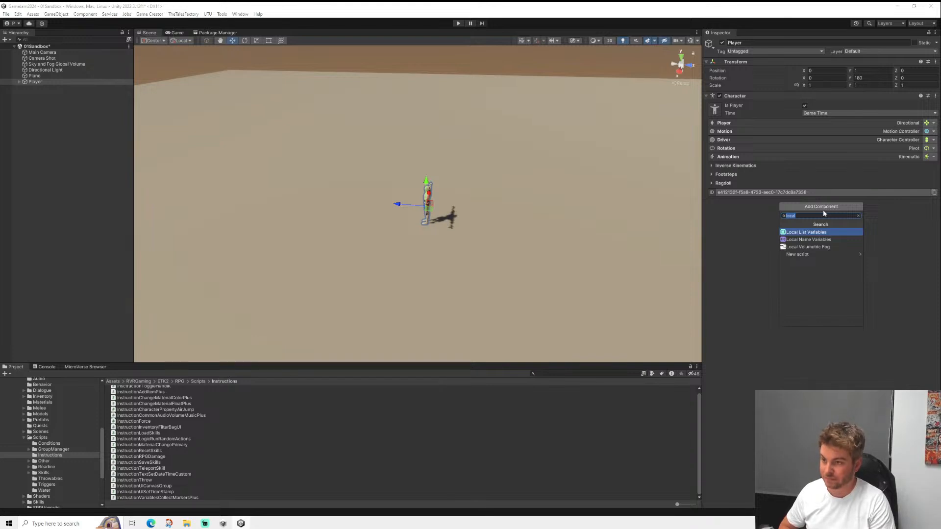
{"action": "type", "text": "bag"}
{"action": "key", "text": "Return"}
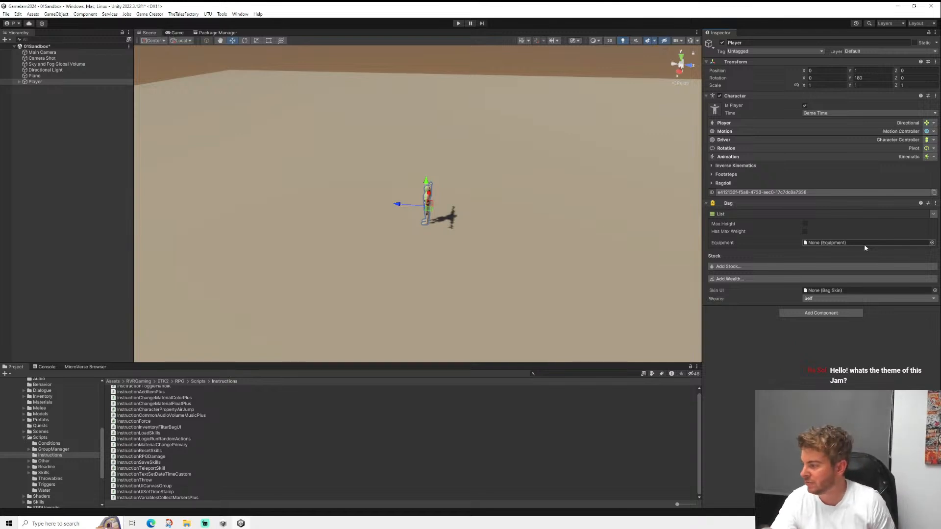
- Create a folder named 02Inventory directly inside the project's Assets folder
{"action": "scroll", "coordinate": [14, 415], "scroll_direction": "up", "scroll_amount": 8}
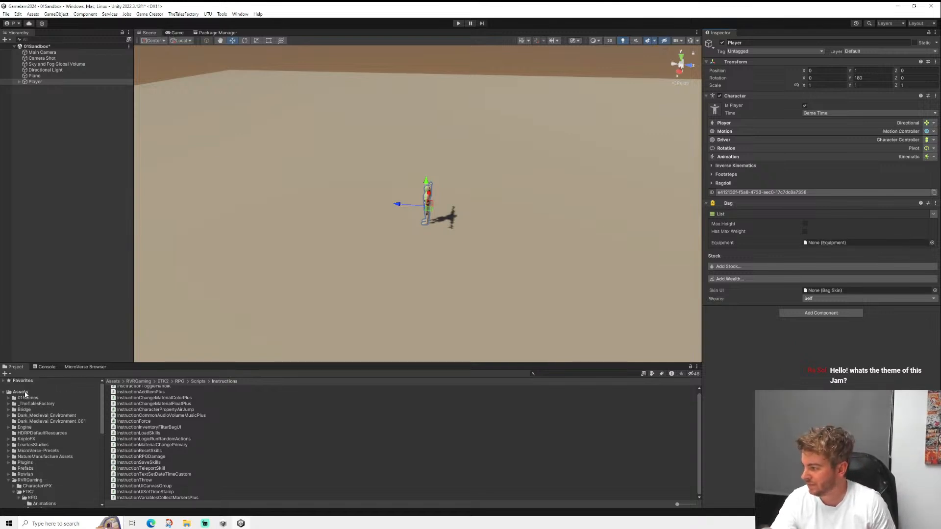
{"action": "right_click", "coordinate": [25, 392]}
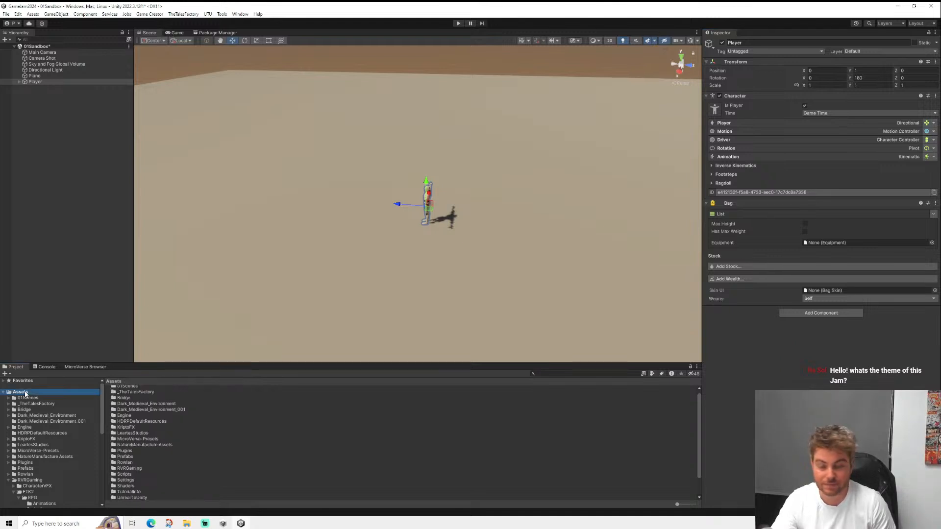
{"action": "mouse_move", "coordinate": [121, 186]}
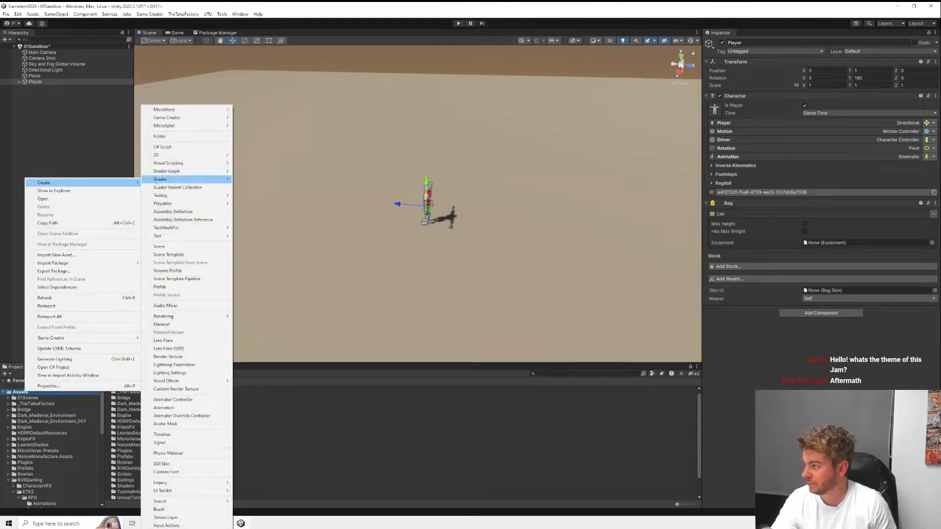
{"action": "left_click", "coordinate": [164, 139]}
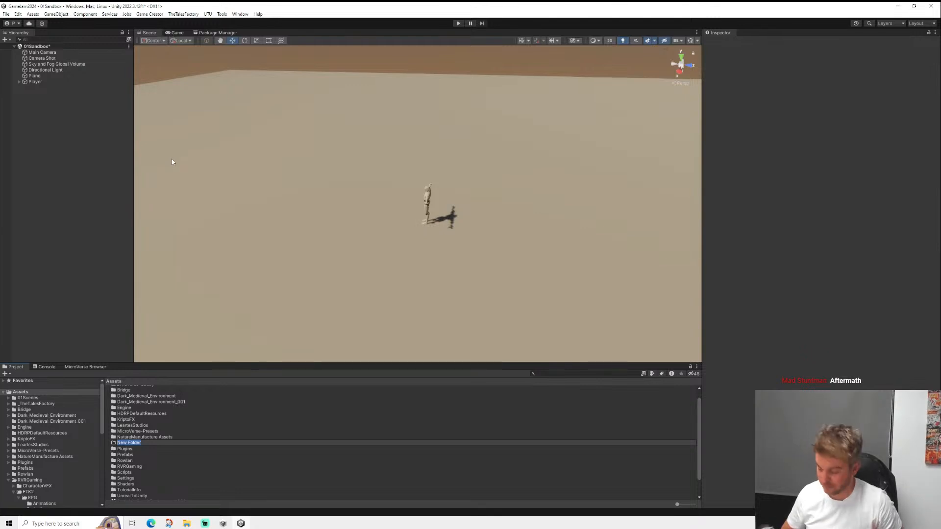
{"action": "type", "text": "02Inventory"}
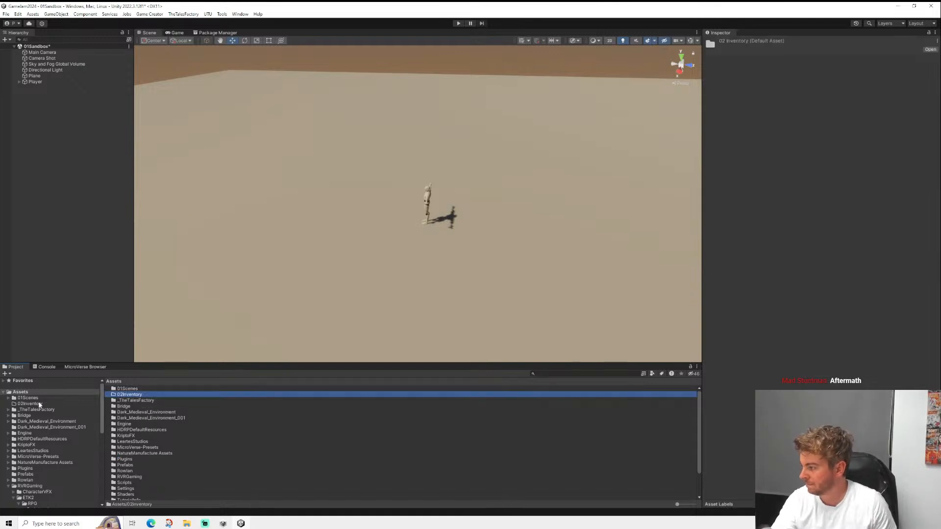
- Create a subfolder named Equipment inside the 02Inventory folder
{"action": "left_click", "coordinate": [39, 405]}
{"action": "right_click", "coordinate": [148, 410]}
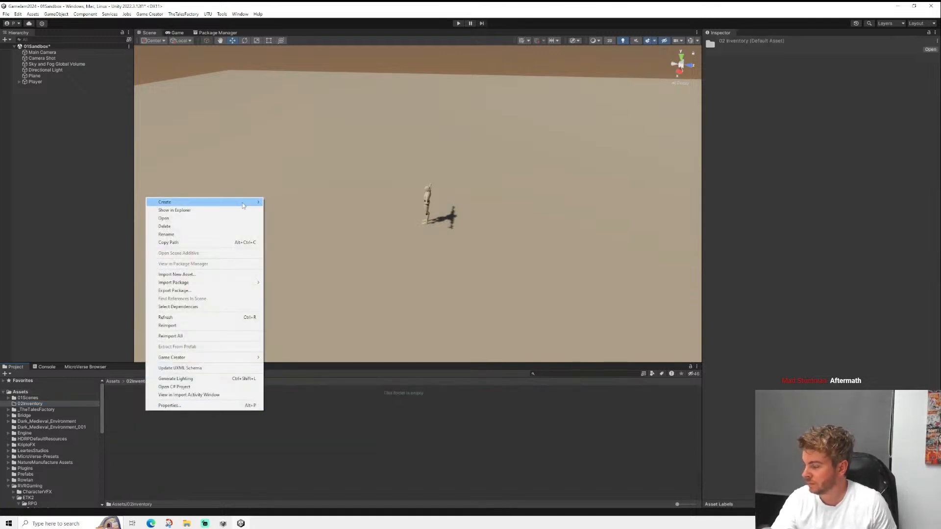
{"action": "mouse_move", "coordinate": [249, 202]}
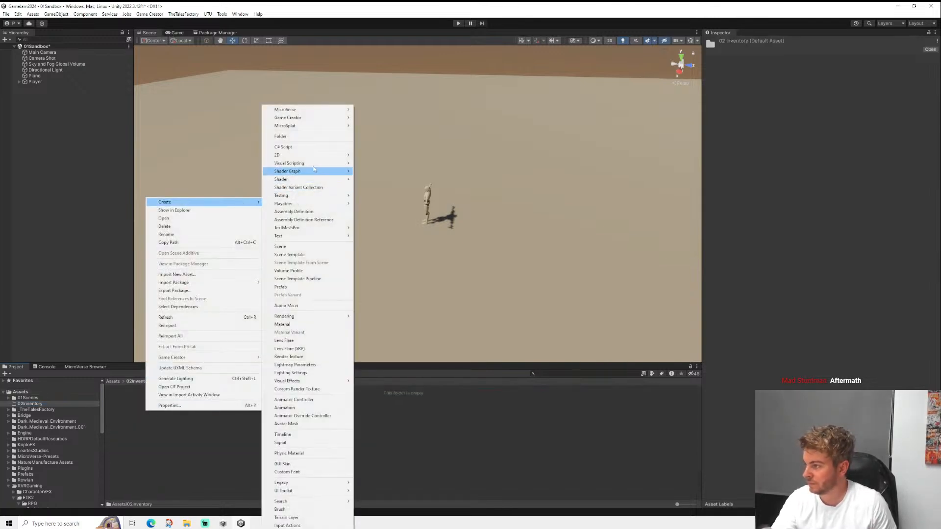
{"action": "left_click", "coordinate": [300, 137]}
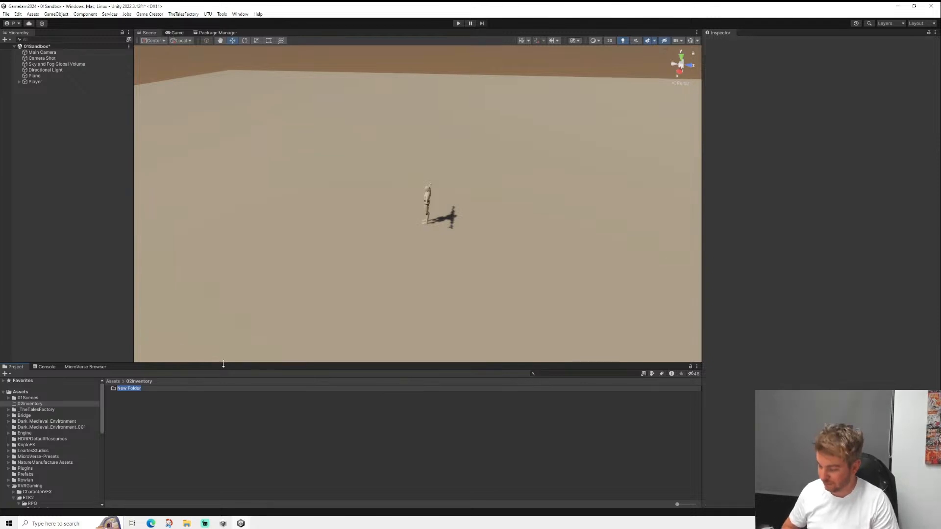
{"action": "type", "text": "Equipmen"}
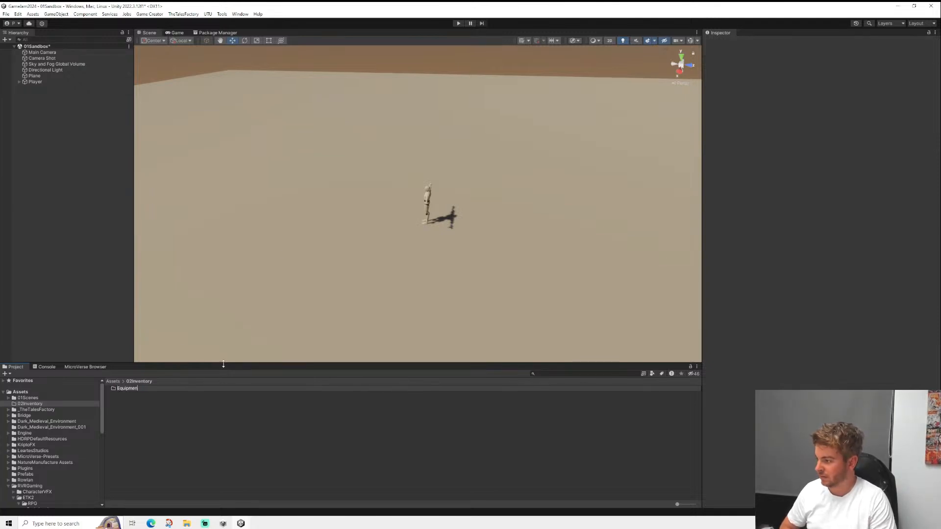
{"action": "type", "text": "t"}
{"action": "key", "text": "Return"}
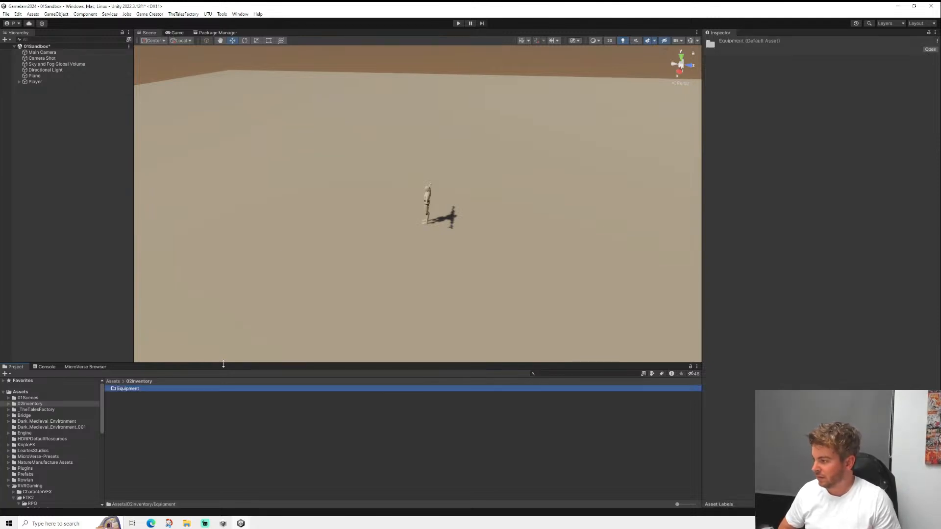
- Create a Game Creator inventory Equipment asset named Equipment_Player in the Equipment folder
{"action": "double_click", "coordinate": [115, 390]}
{"action": "right_click", "coordinate": [143, 395]}
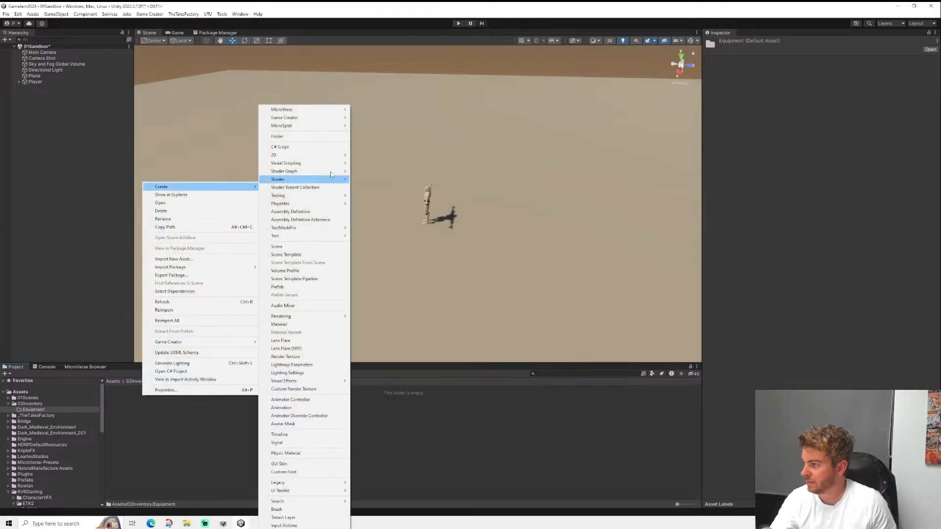
{"action": "mouse_move", "coordinate": [341, 120]}
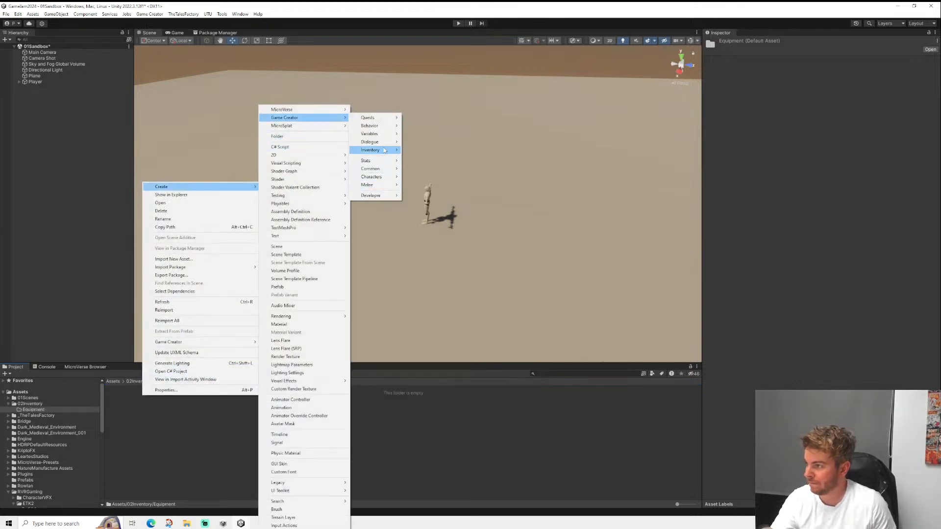
{"action": "mouse_move", "coordinate": [385, 150]}
{"action": "left_click", "coordinate": [425, 174]}
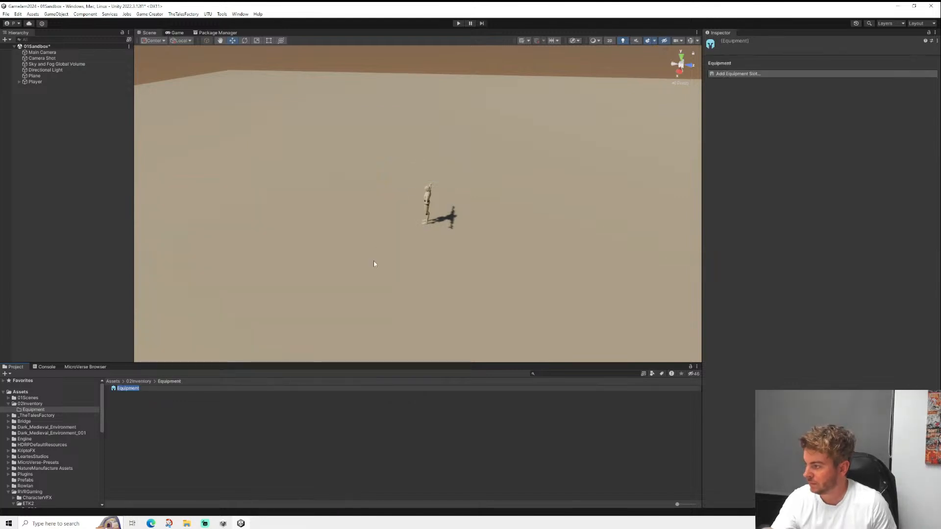
{"action": "key", "text": "Right"}
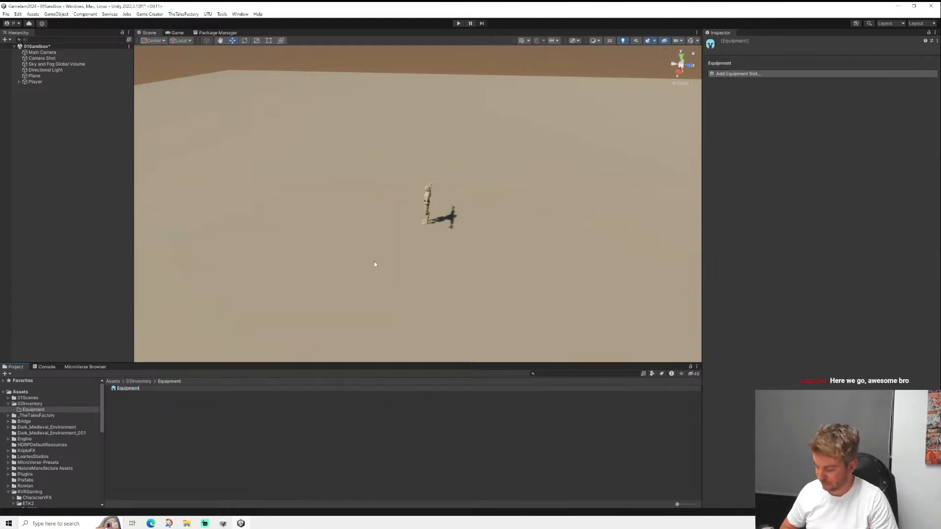
{"action": "type", "text": "_Player"}
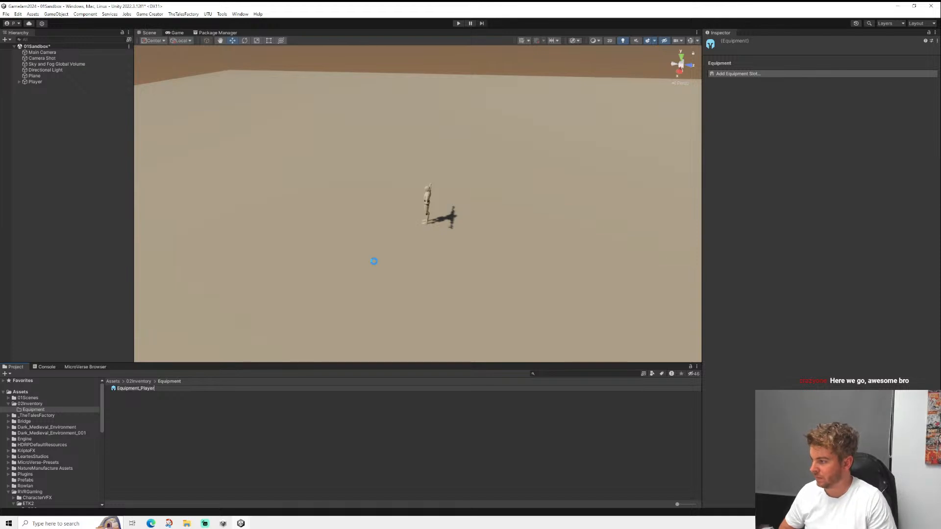
{"action": "key", "text": "Return"}
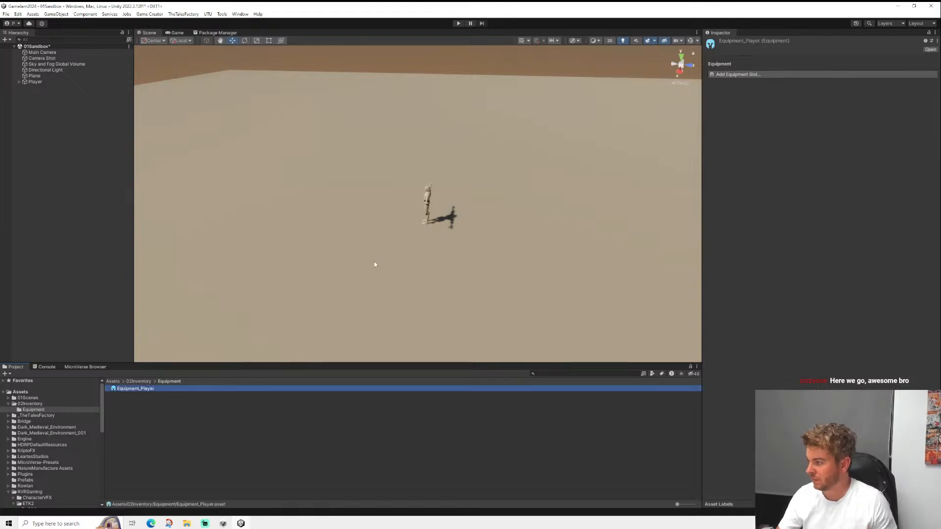
- Assign Equipment_Player as the Equipment of the Player's Bag and show that asset's equipment slot settings
{"action": "left_click", "coordinate": [33, 81]}
{"action": "left_click_drag", "start_coordinate": [139, 389], "coordinate": [823, 246]}
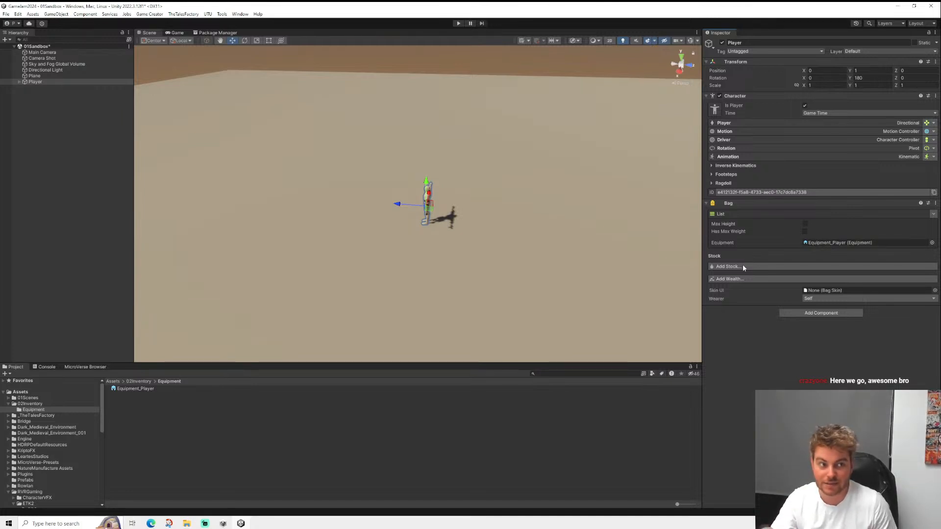
{"action": "left_click", "coordinate": [147, 391]}
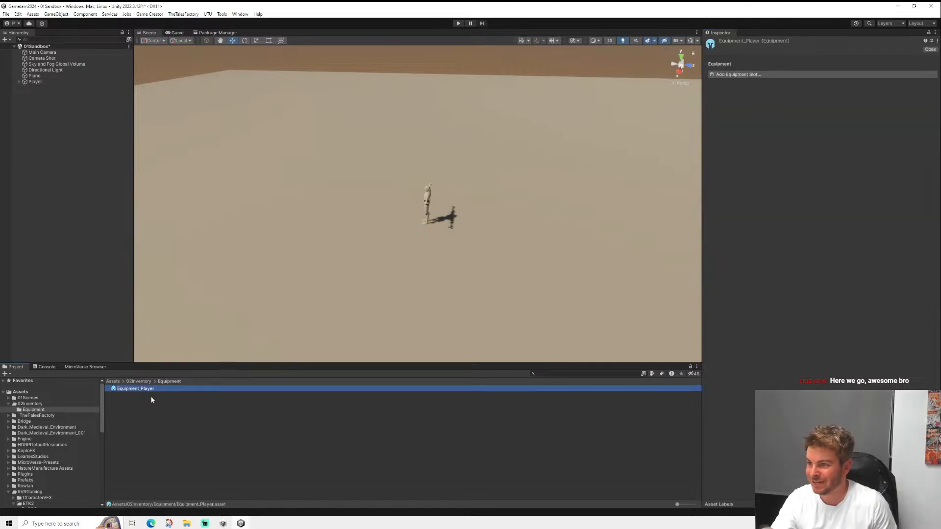
- Create a Game Creator inventory Item asset named Head in the 02Inventory Equipment folder
{"action": "right_click", "coordinate": [143, 410]}
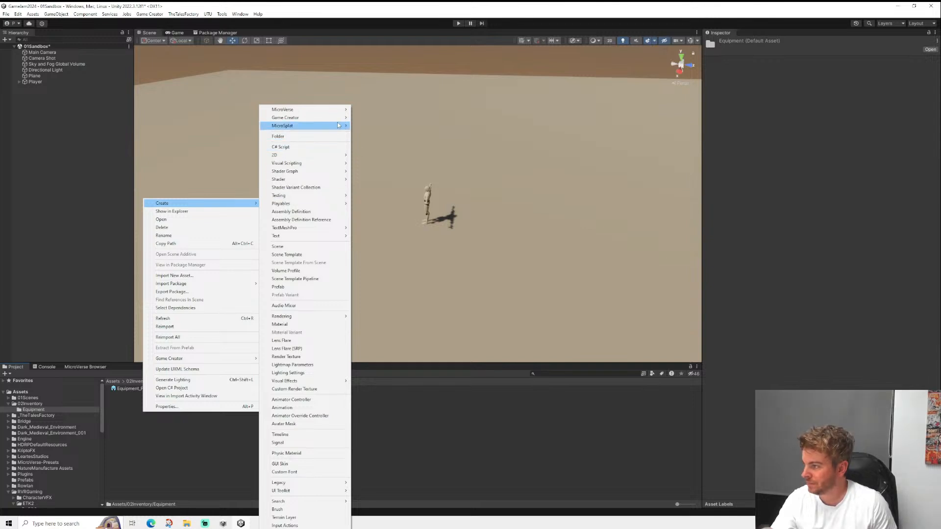
{"action": "mouse_move", "coordinate": [295, 117]}
{"action": "mouse_move", "coordinate": [373, 134]}
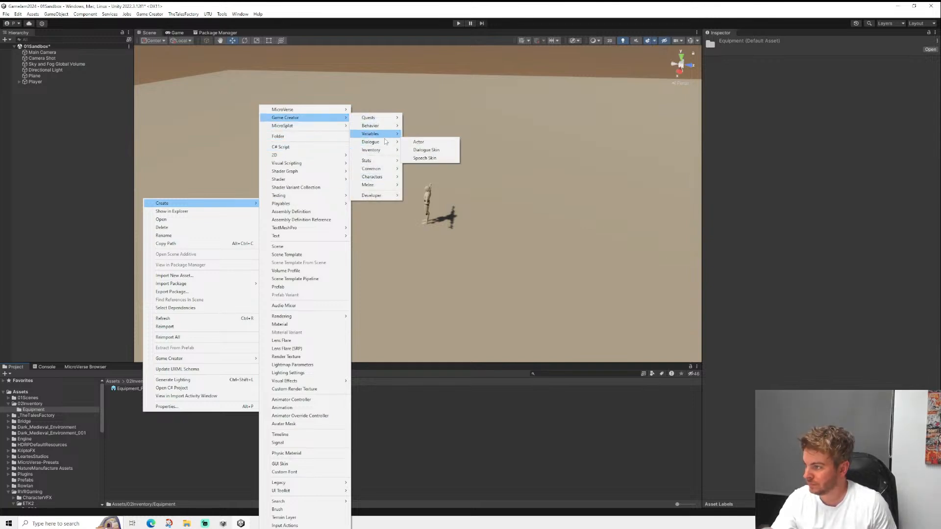
{"action": "mouse_move", "coordinate": [373, 150]}
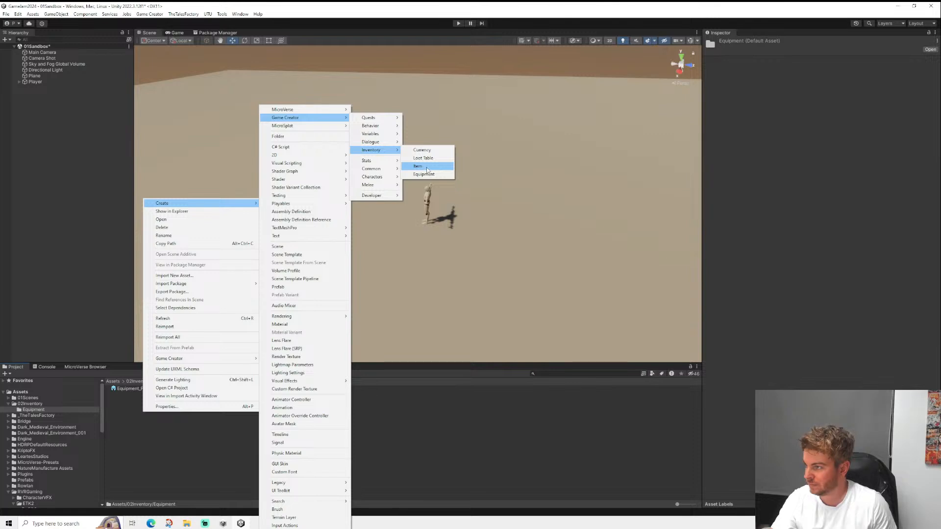
{"action": "left_click", "coordinate": [426, 167]}
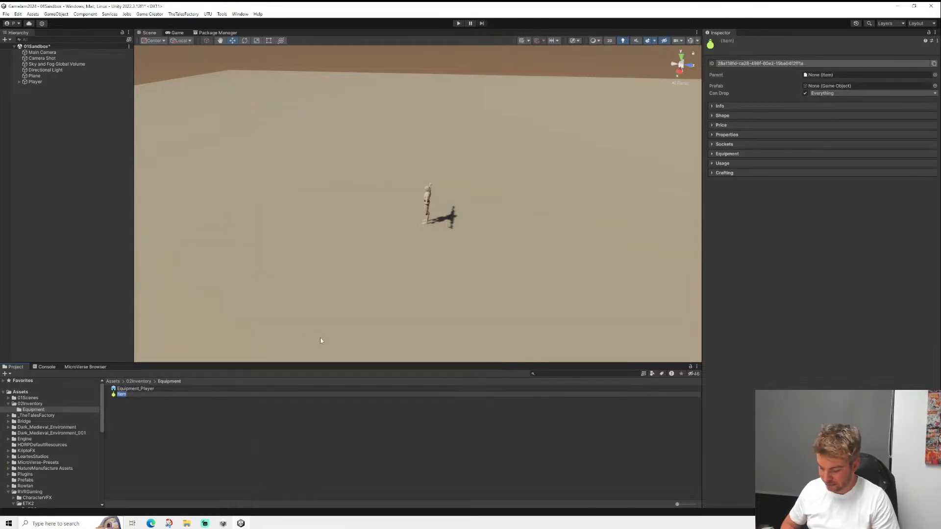
{"action": "type", "text": "Head"}
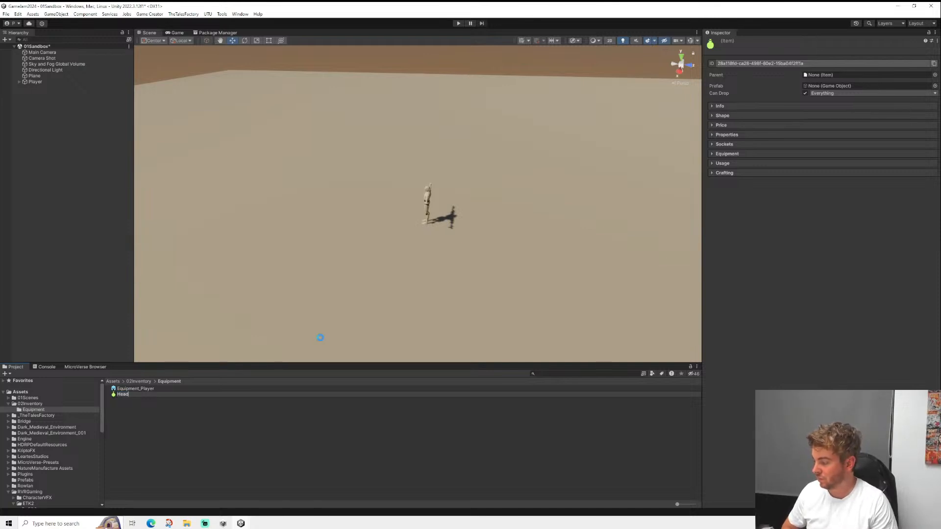
{"action": "key", "text": "Return"}
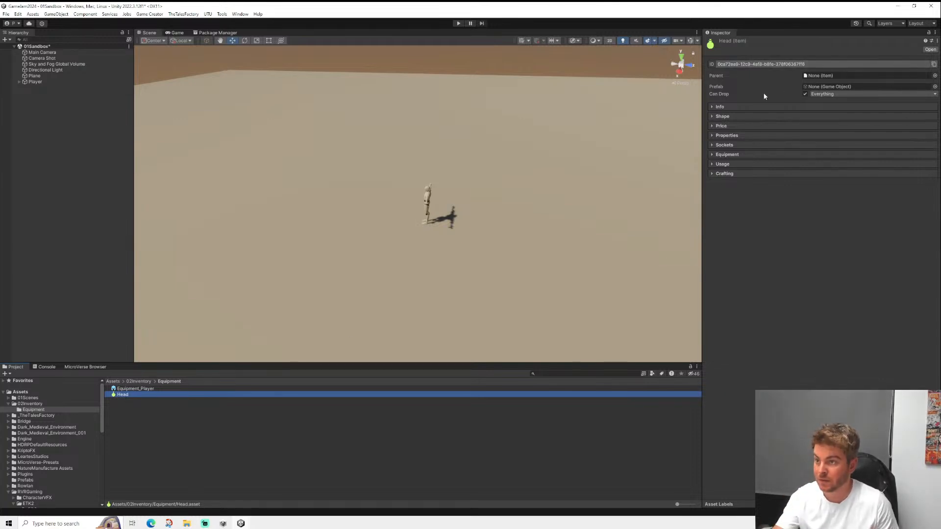
- Make the Head item equippable in its Equipment settings
{"action": "left_click", "coordinate": [733, 154]}
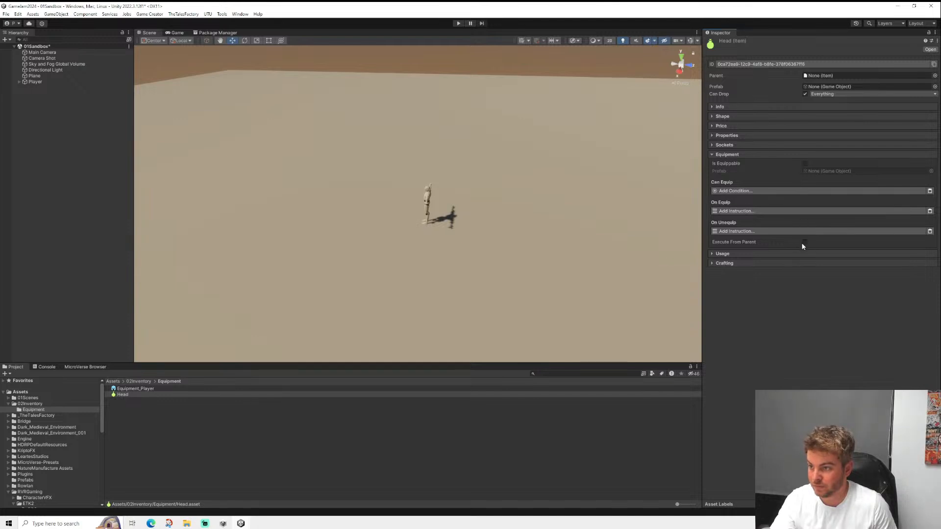
{"action": "left_click", "coordinate": [804, 164]}
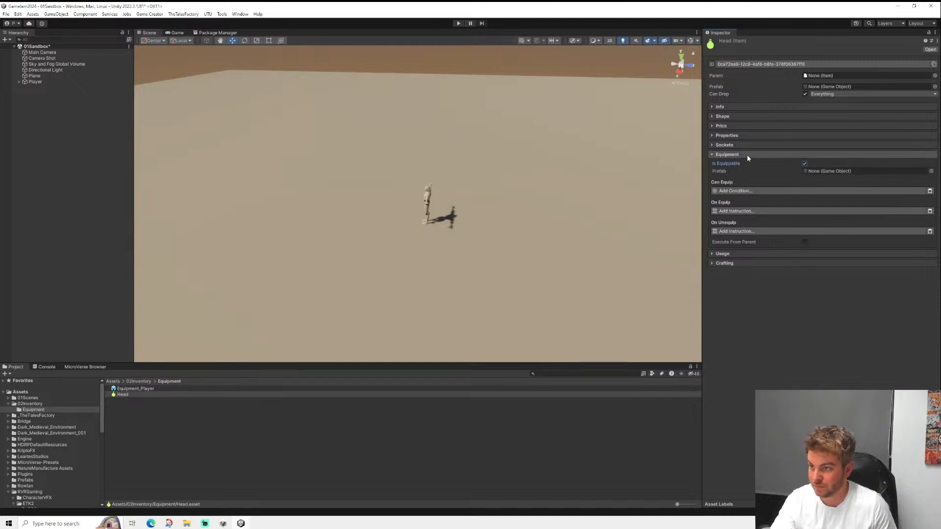
{"action": "left_click", "coordinate": [747, 154]}
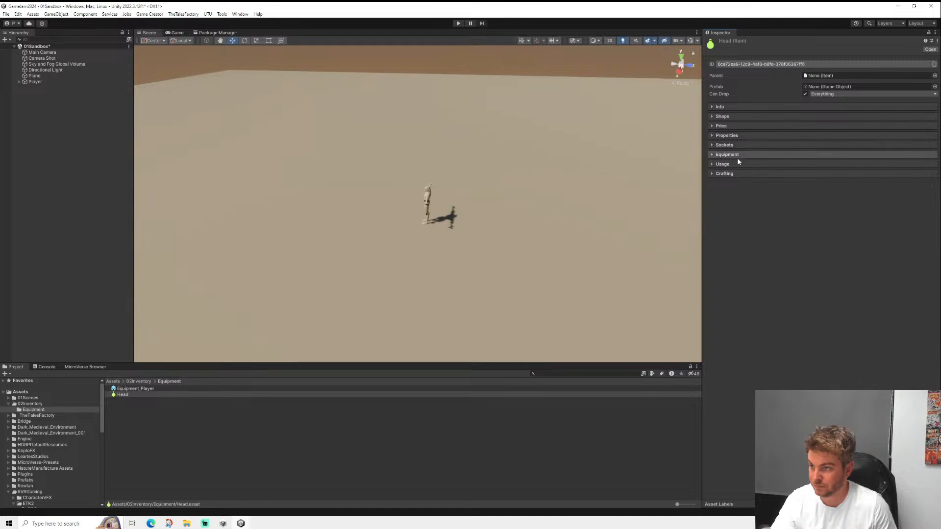
- Duplicate the Head item and name the copy Chest
{"action": "left_click", "coordinate": [123, 395]}
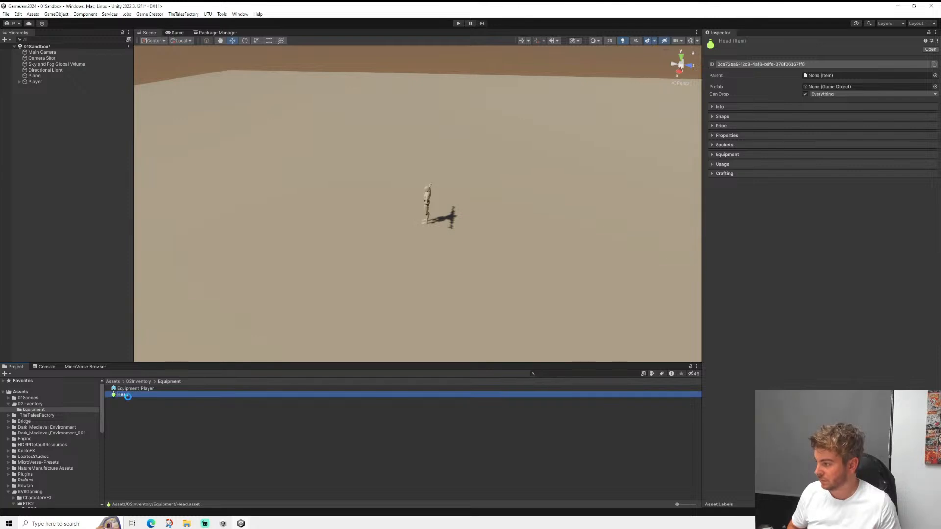
{"action": "key", "text": "ctrl+d"}
{"action": "right_click", "coordinate": [126, 401]}
{"action": "left_click", "coordinate": [174, 223]}
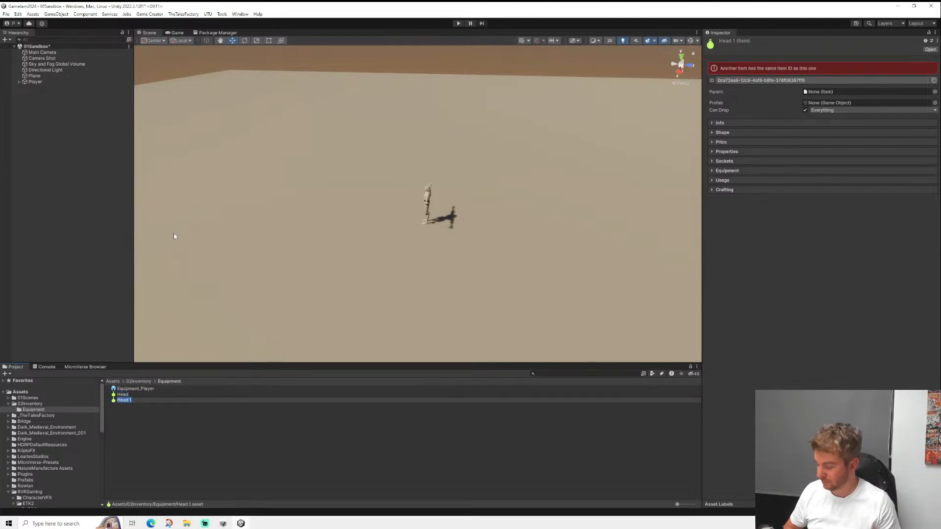
{"action": "type", "text": "Chest"}
{"action": "key", "text": "Return"}
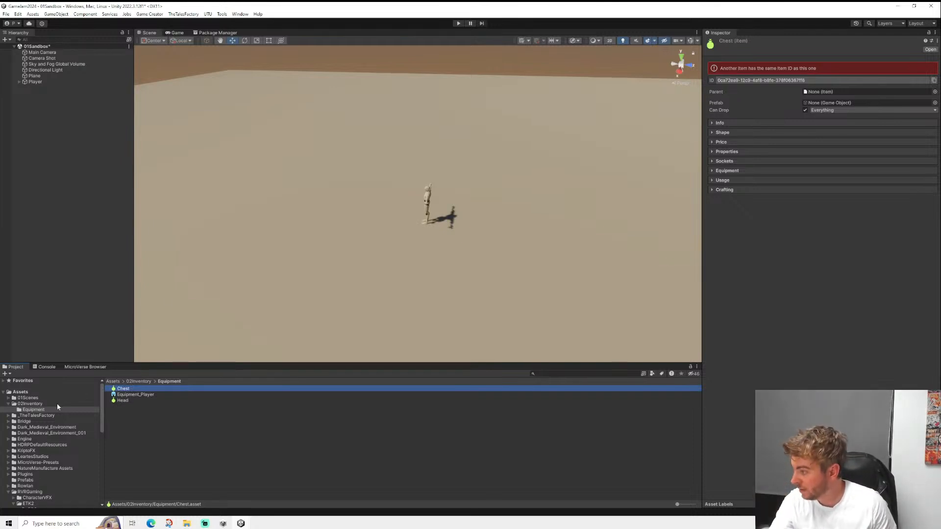
- Place one MedievalCivil&Soldier_Complete from _TheTalesFactory's Medieval Civil & Soldier Model folder beside the Player, deleting any extra copy
{"action": "left_click", "coordinate": [40, 416]}
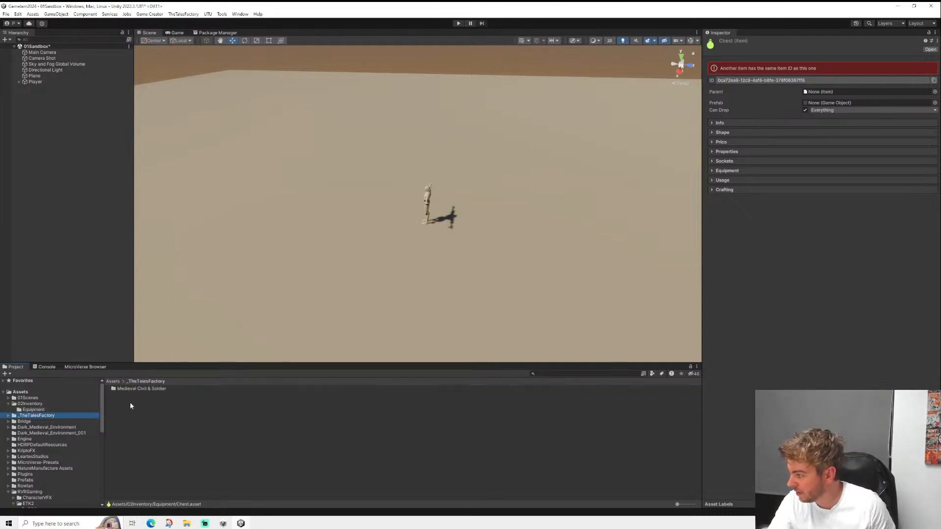
{"action": "double_click", "coordinate": [151, 391]}
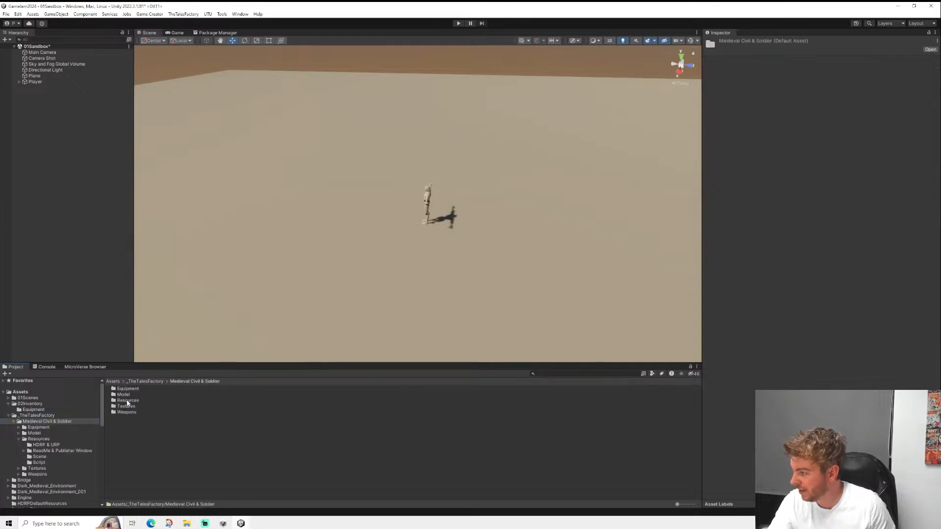
{"action": "double_click", "coordinate": [127, 389]}
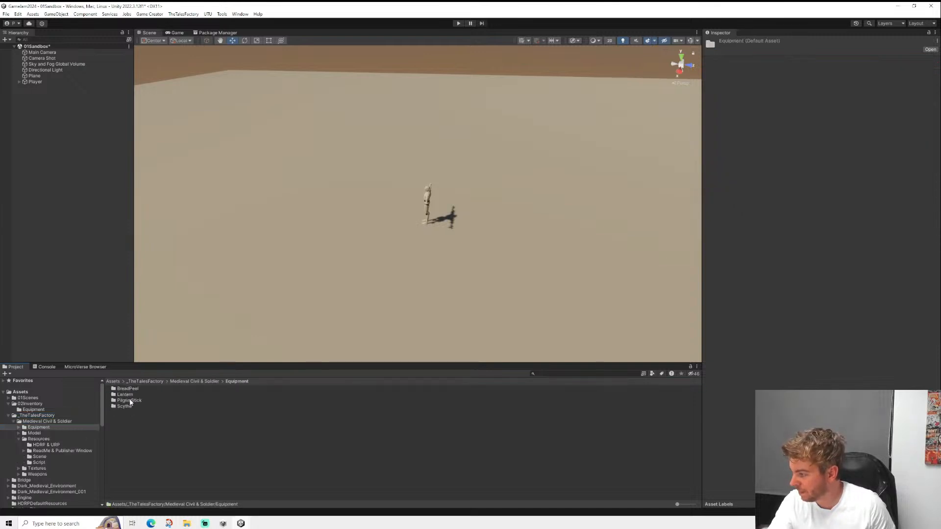
{"action": "left_click", "coordinate": [195, 382]}
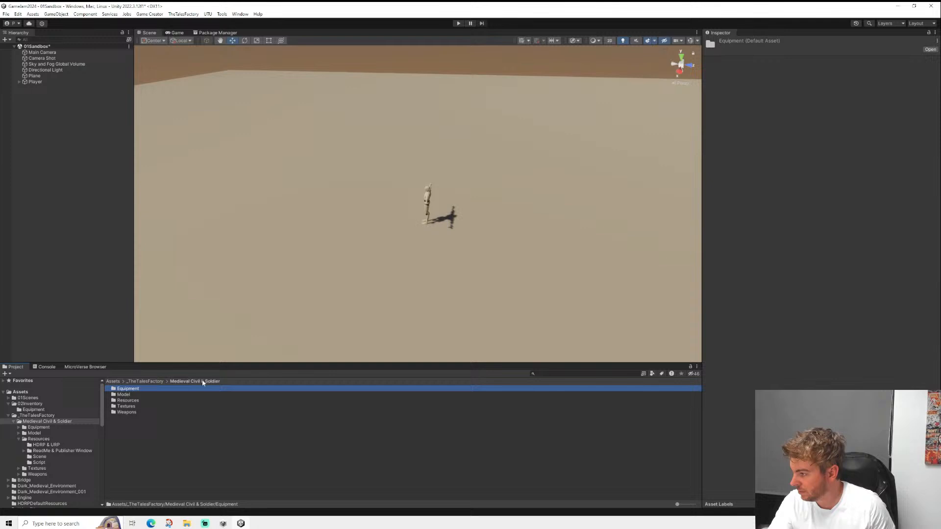
{"action": "double_click", "coordinate": [131, 395]}
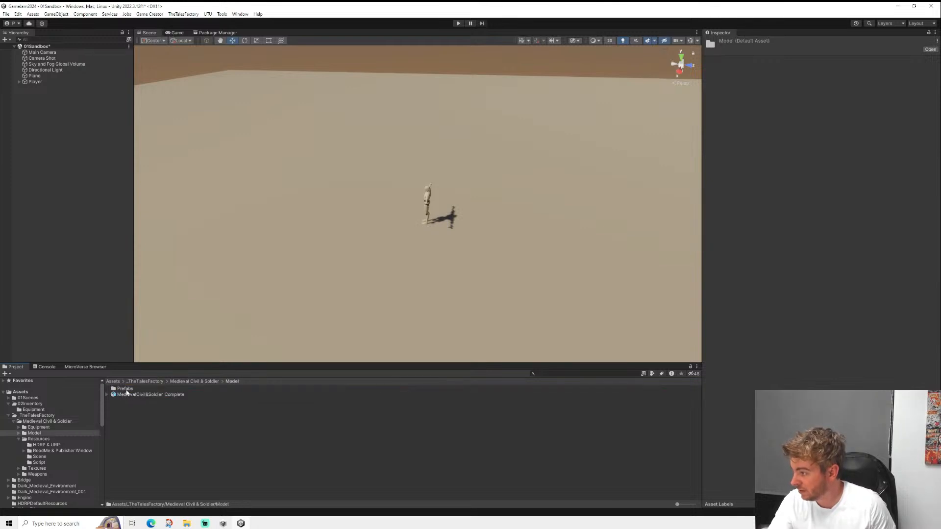
{"action": "left_click", "coordinate": [128, 394]}
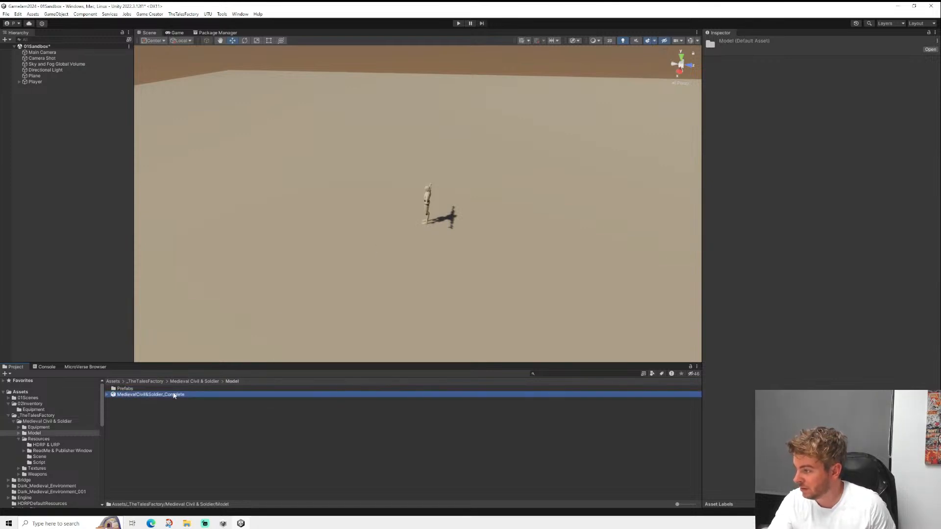
{"action": "left_click_drag", "start_coordinate": [353, 240], "coordinate": [355, 218]}
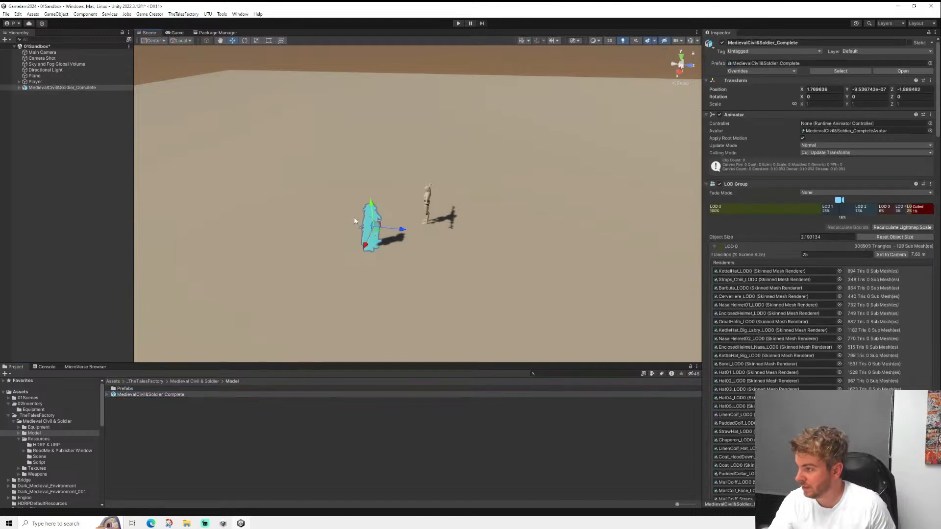
{"action": "left_click", "coordinate": [65, 94]}
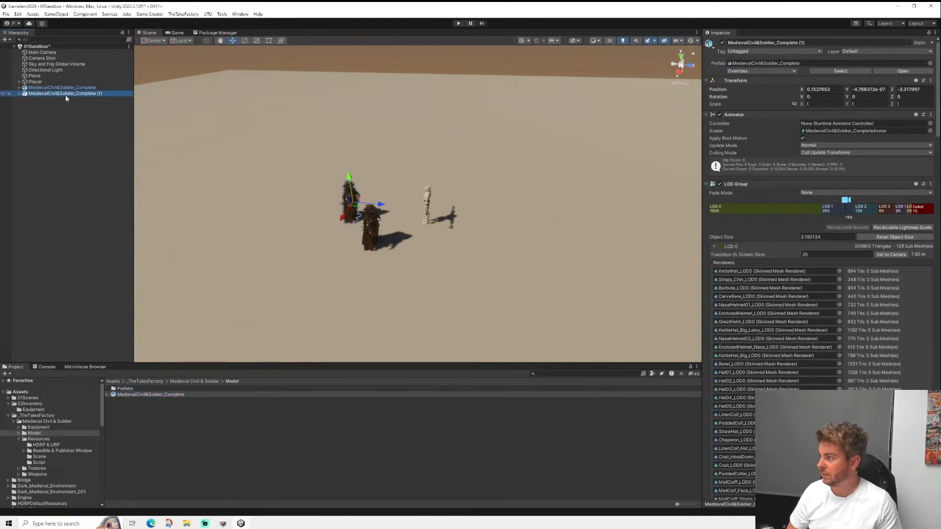
{"action": "key", "text": "Delete"}
- Set the Y rotation of the MedievalCivil&Soldier_Complete model to 180
{"action": "left_click", "coordinate": [64, 89]}
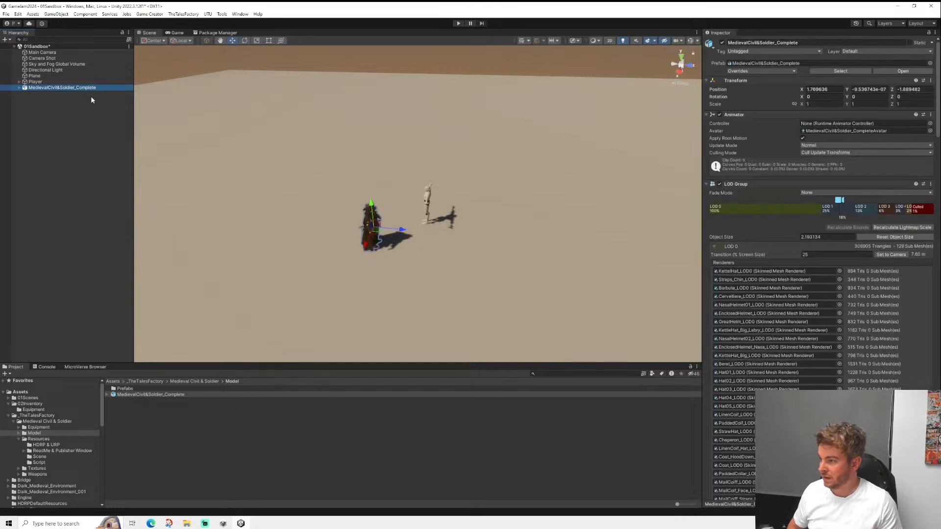
{"action": "key", "text": "f"}
{"action": "left_click_drag", "start_coordinate": [327, 135], "coordinate": [938, 97], "text": "alt"}
{"action": "left_click_drag", "start_coordinate": [426, 116], "coordinate": [665, 169], "text": "alt"}
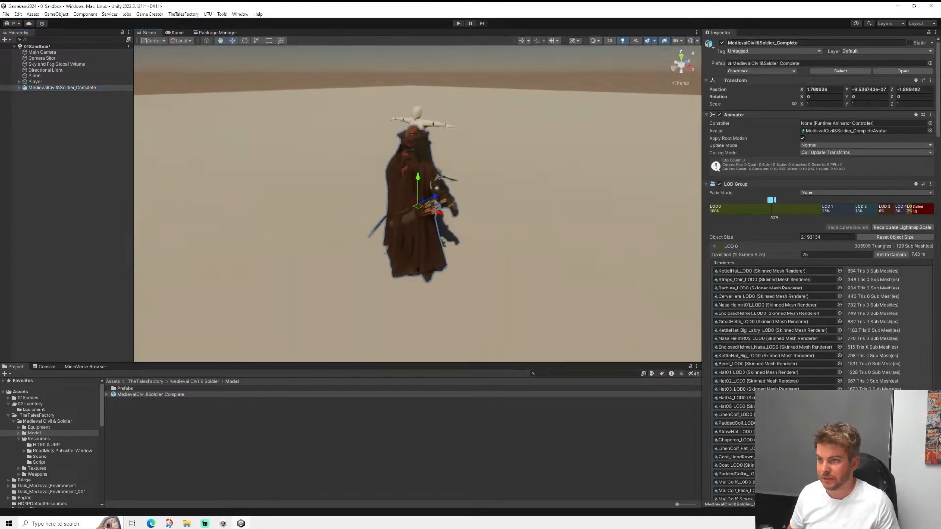
{"action": "left_click", "coordinate": [873, 98]}
{"action": "type", "text": "180"}
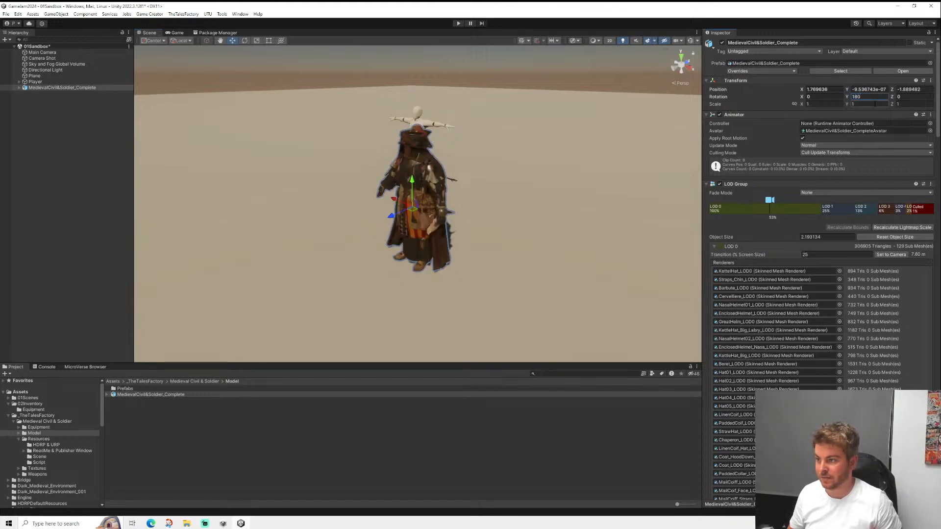
{"action": "key", "text": "Return"}
- Examine the MedievalCivil&Soldier_Complete model up close and its child groups, including 00 Body and 00 Pilosity
{"action": "left_click_drag", "start_coordinate": [307, 160], "coordinate": [451, 174], "text": "alt"}
{"action": "scroll", "coordinate": [451, 174], "scroll_direction": "up", "scroll_amount": 6}
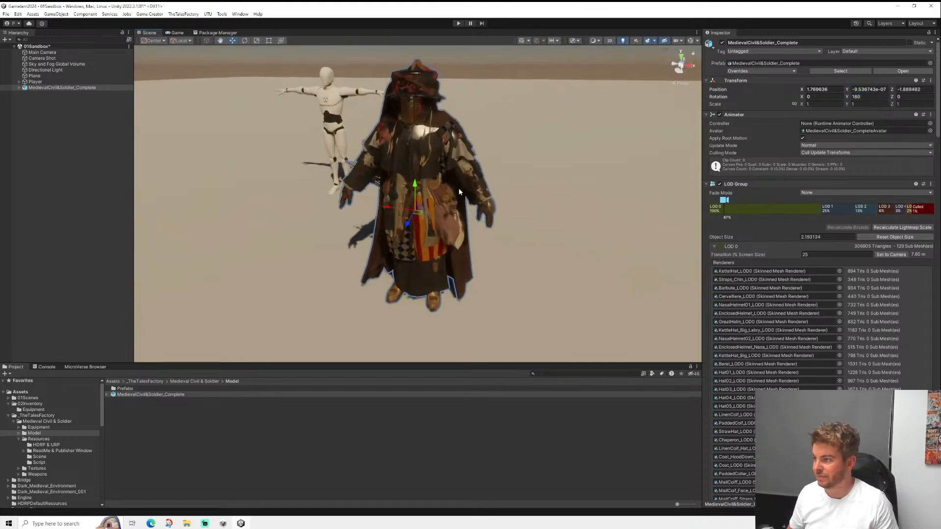
{"action": "left_click_drag", "start_coordinate": [379, 246], "coordinate": [431, 219], "text": "alt"}
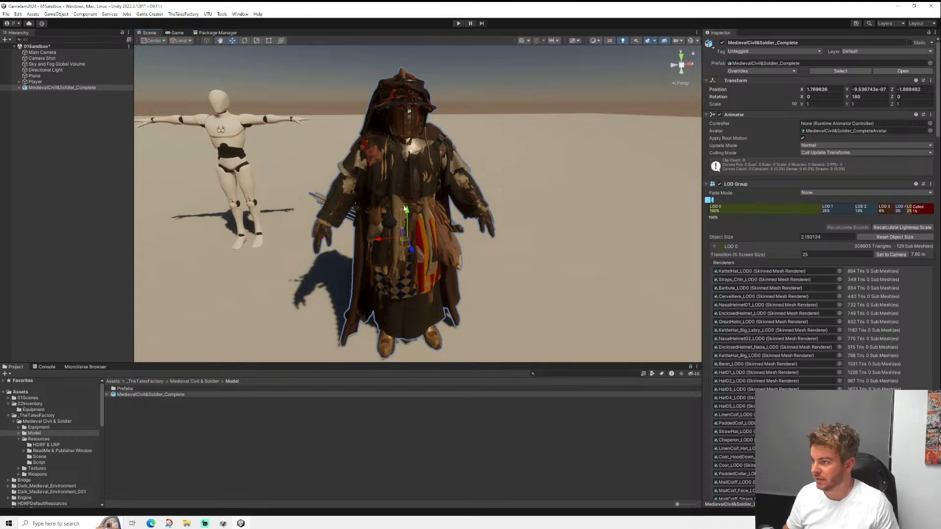
{"action": "left_click", "coordinate": [19, 88]}
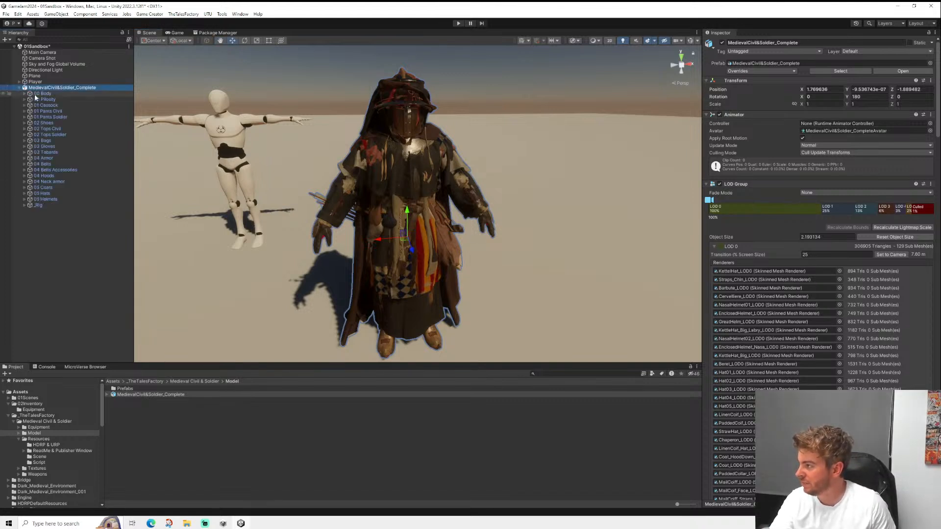
{"action": "left_click", "coordinate": [25, 93]}
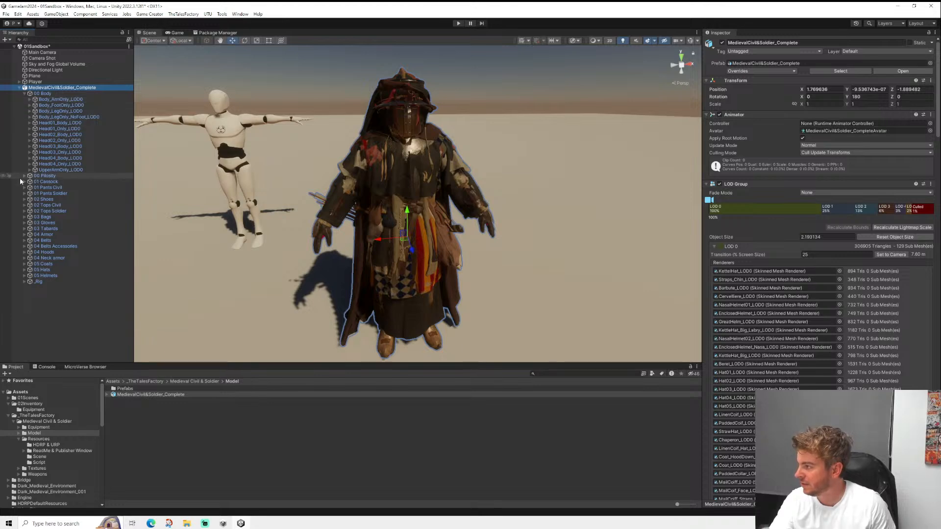
{"action": "left_click", "coordinate": [24, 94]}
{"action": "left_click", "coordinate": [46, 100]}
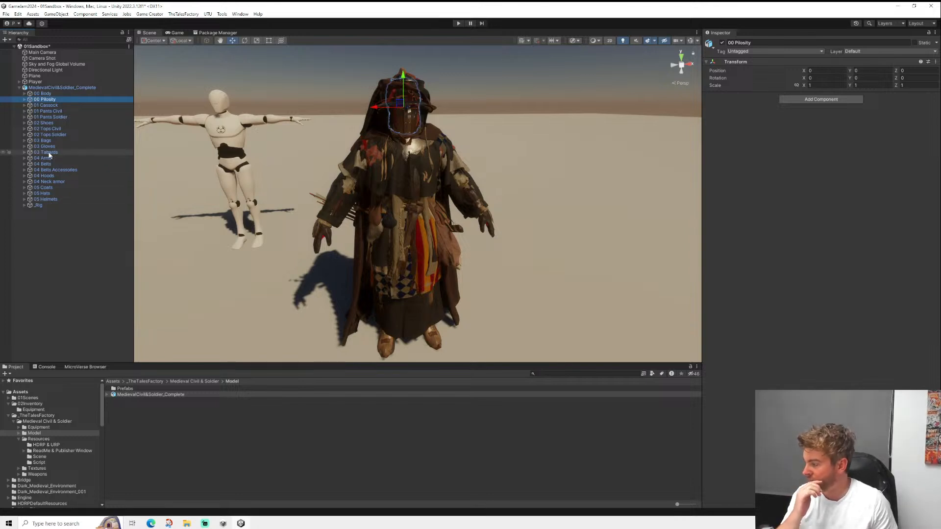
- Place _MedievalCivil&Soldier_Prefab from the Model's Prefabs folder beside the complete model and set its Y rotation to 180
{"action": "double_click", "coordinate": [123, 389]}
{"action": "left_click_drag", "start_coordinate": [147, 389], "coordinate": [584, 297]}
{"action": "middle_click_drag", "start_coordinate": [601, 278], "coordinate": [461, 286]}
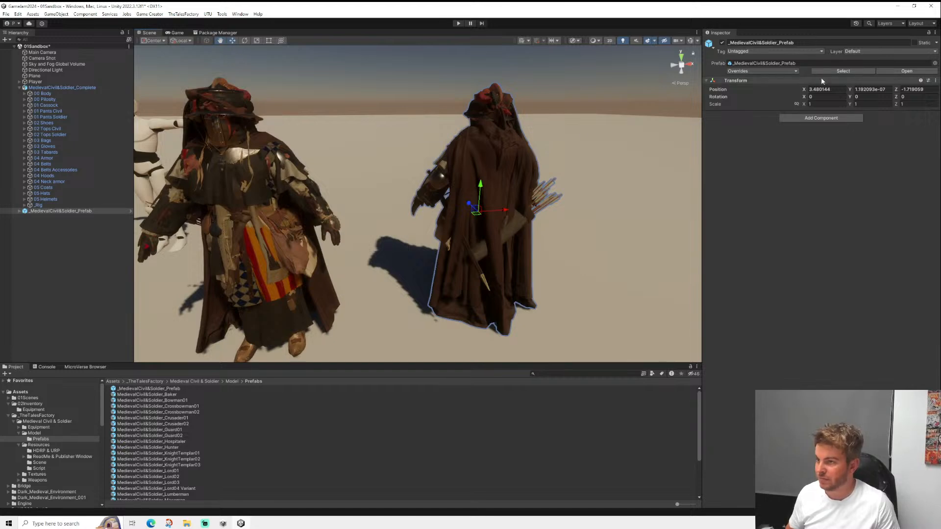
{"action": "type", "text": "180"}
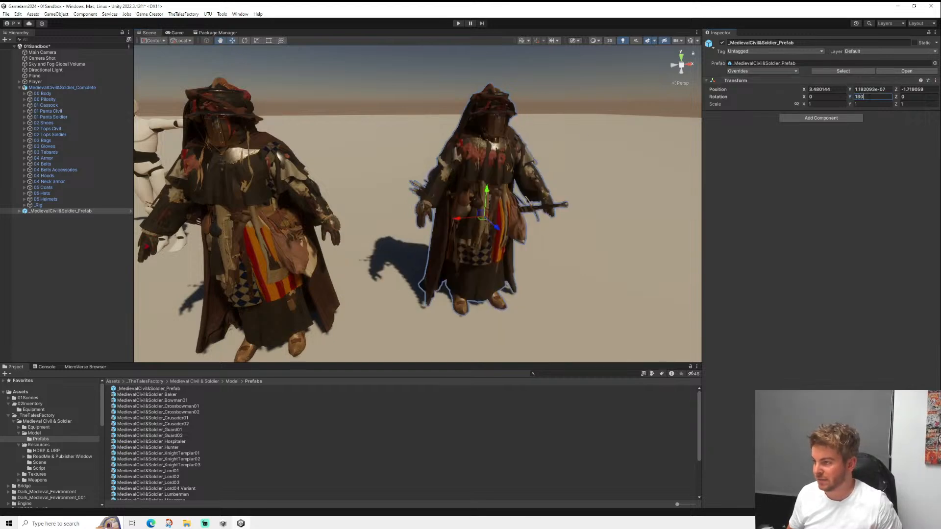
- Place the MedievalCivil&Soldier_Guard01 prefab in the scene beside the other two soldier models
{"action": "key", "text": "d"}
{"action": "right_click_drag", "start_coordinate": [486, 267], "coordinate": [413, 227]}
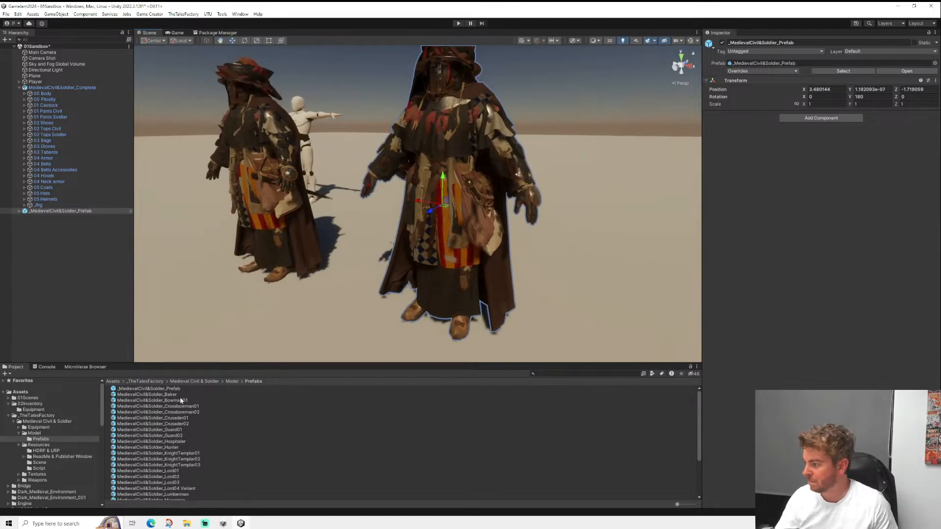
{"action": "left_click_drag", "start_coordinate": [321, 429], "coordinate": [596, 341]}
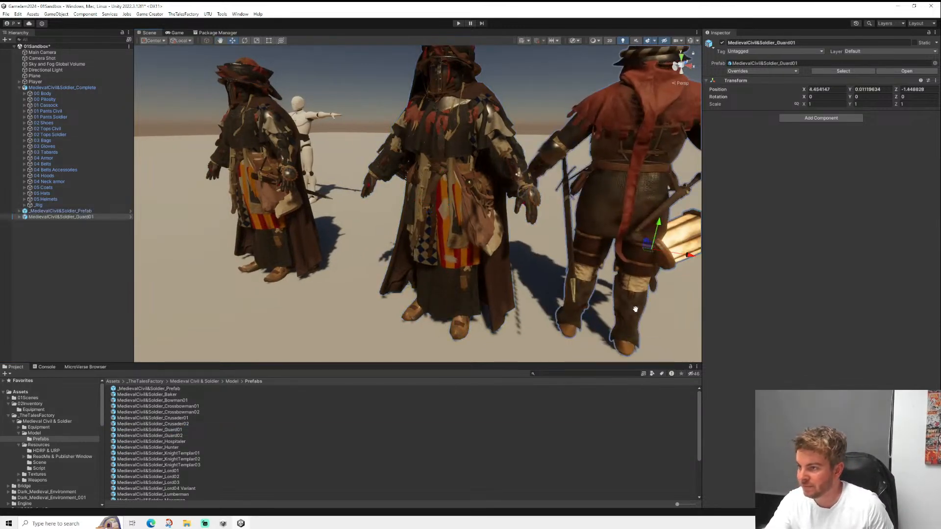
{"action": "key", "text": "f"}
- Examine the Guard01 model's individual 04 Armor pieces, from ArmorElbows_LOD0 through Rouelle_03_LOD0, and its 03 Gloves group
{"action": "left_click", "coordinate": [505, 203]}
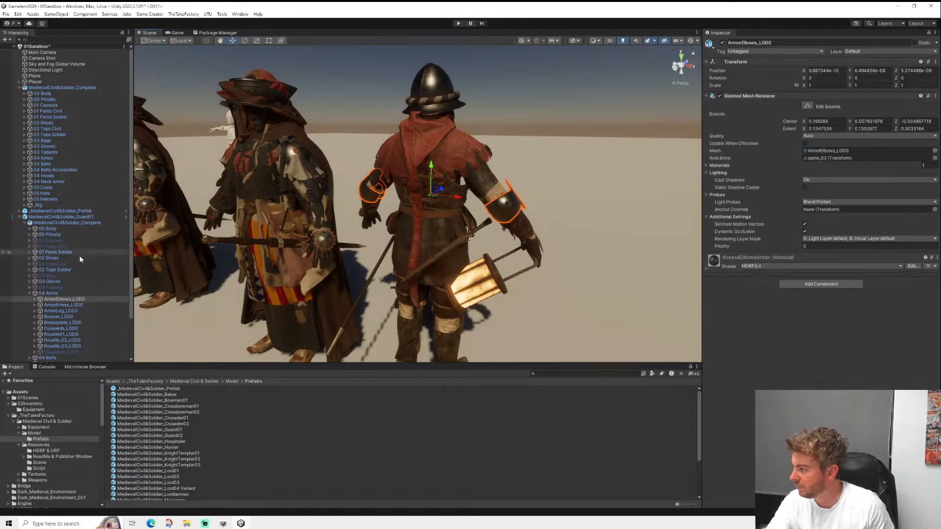
{"action": "left_click", "coordinate": [56, 299]}
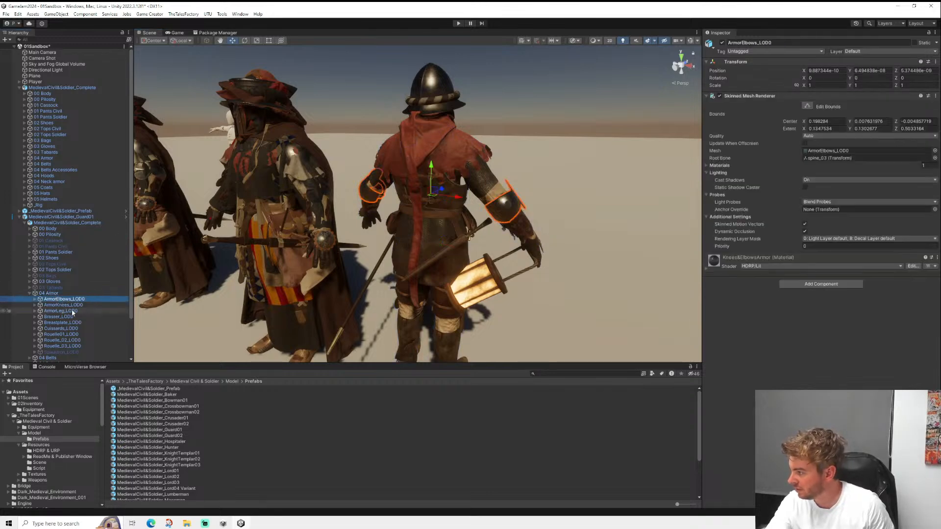
{"action": "key", "text": "Down"}
{"action": "key", "text": "Down"}
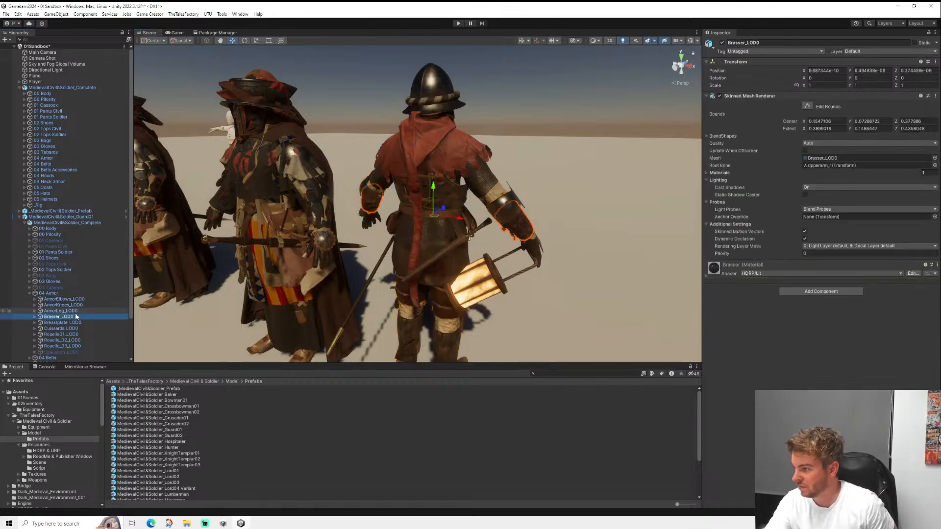
{"action": "key", "text": "Down"}
{"action": "key", "text": "Down"}
{"action": "key", "text": "Down"}
{"action": "key", "text": "Down"}
{"action": "key", "text": "Down"}
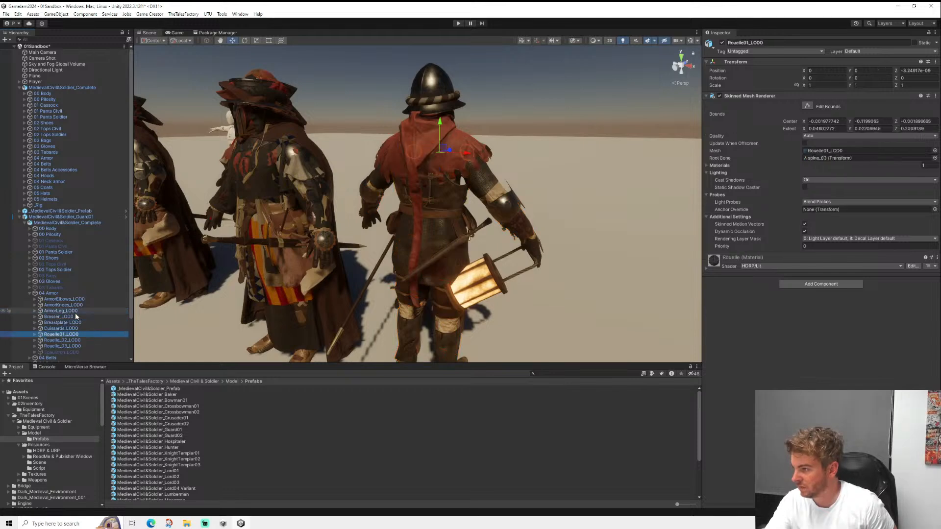
{"action": "key", "text": "Down"}
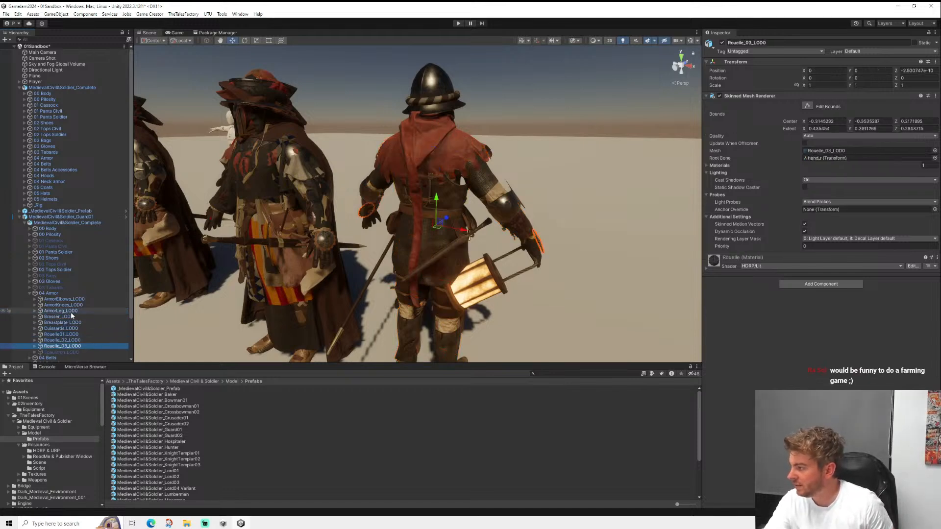
{"action": "left_click", "coordinate": [49, 281]}
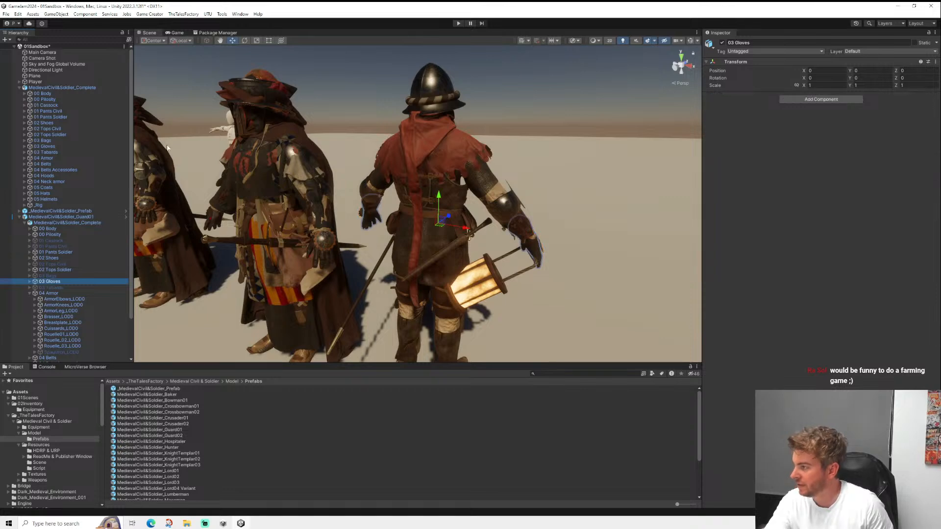
- Delete the Guard01, _MedievalCivil&Soldier_Prefab and MedievalCivil&Soldier_Complete models from the scene
{"action": "left_click", "coordinate": [46, 218]}
{"action": "key", "text": "Delete"}
{"action": "left_click", "coordinate": [64, 211]}
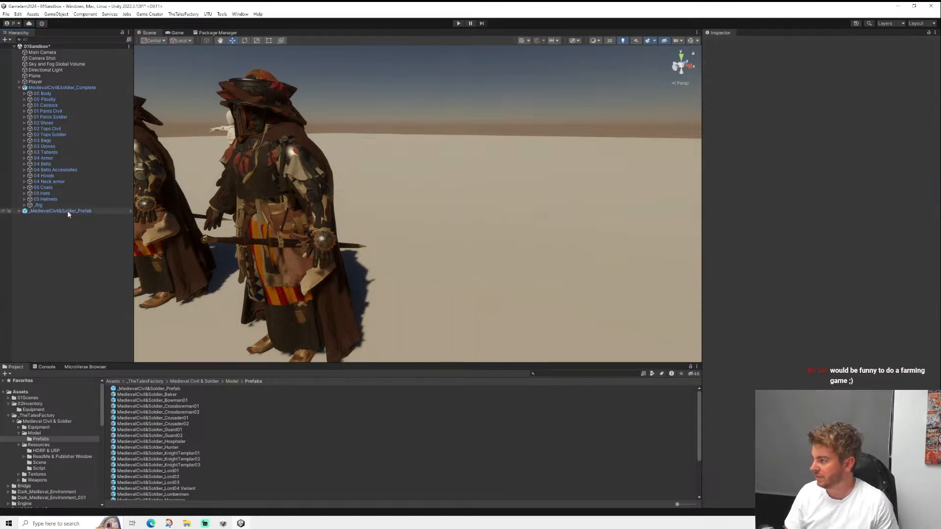
{"action": "key", "text": "Delete"}
{"action": "left_click", "coordinate": [73, 88]}
{"action": "key", "text": "Delete"}
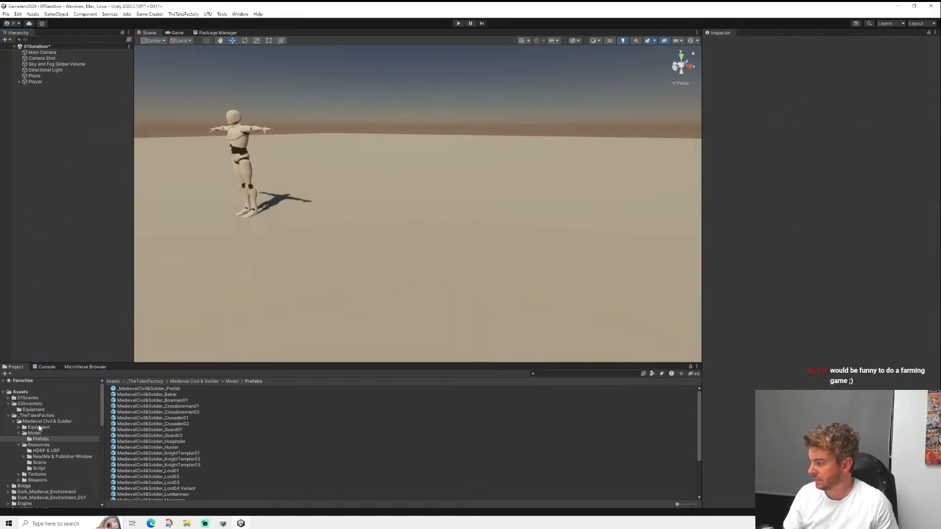
- Regenerate the item ID of the Chest item in the 02Inventory Equipment folder
{"action": "left_click", "coordinate": [34, 410]}
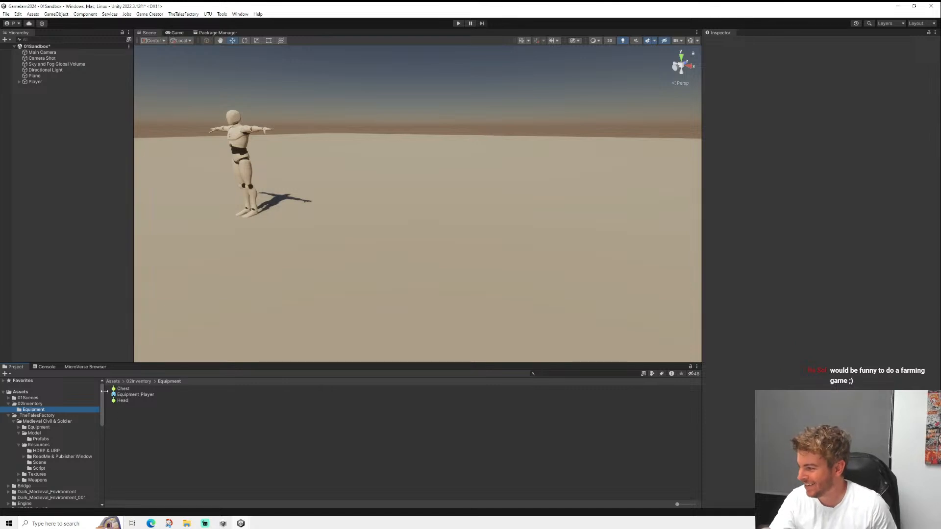
{"action": "left_click", "coordinate": [125, 391]}
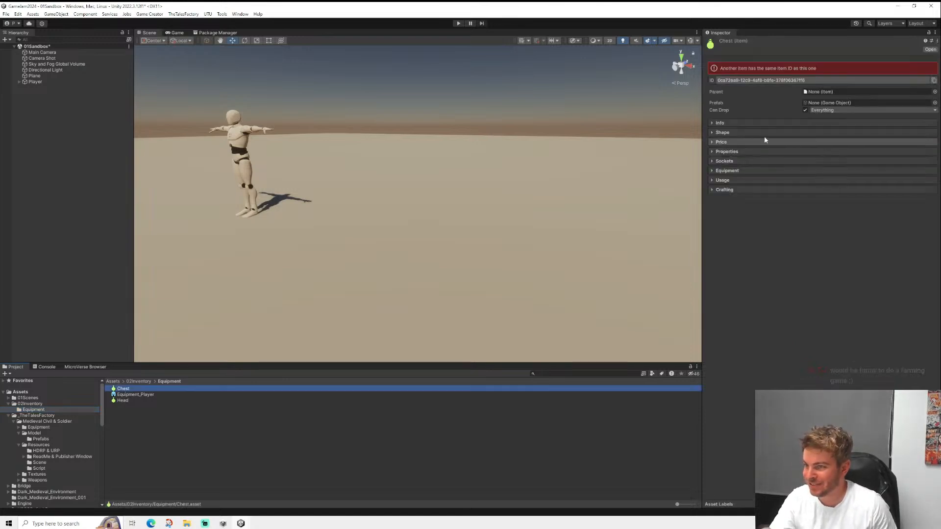
{"action": "left_click", "coordinate": [765, 80]}
{"action": "left_click", "coordinate": [783, 96]}
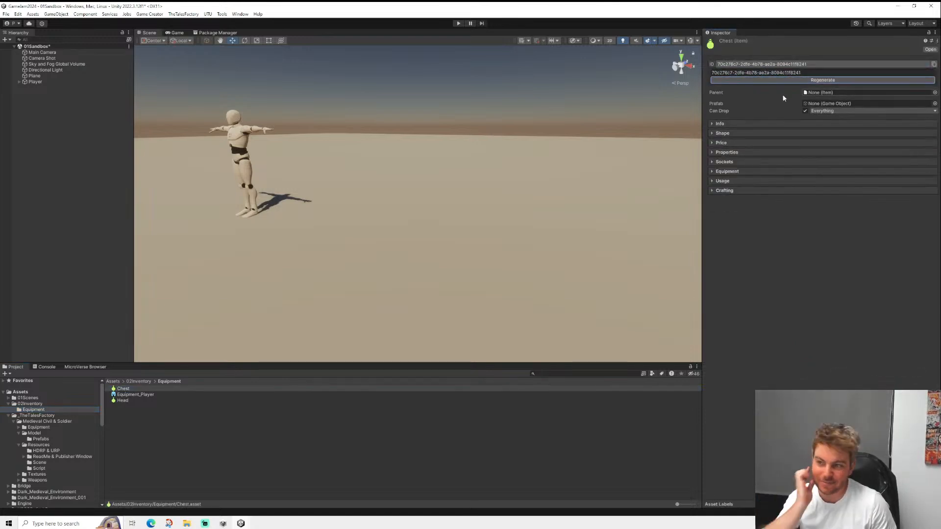
{"action": "left_click", "coordinate": [776, 65]}
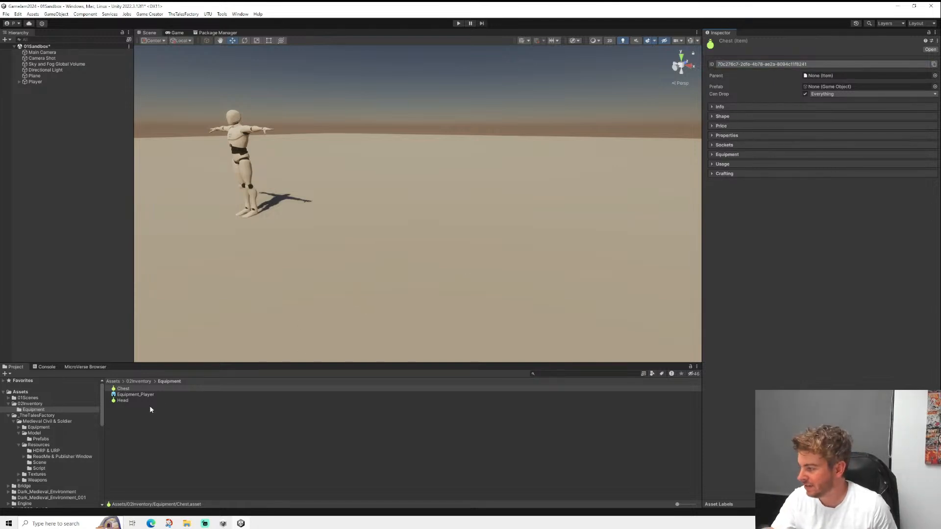
{"action": "right_click", "coordinate": [116, 416]}
{"action": "mouse_move", "coordinate": [232, 212]}
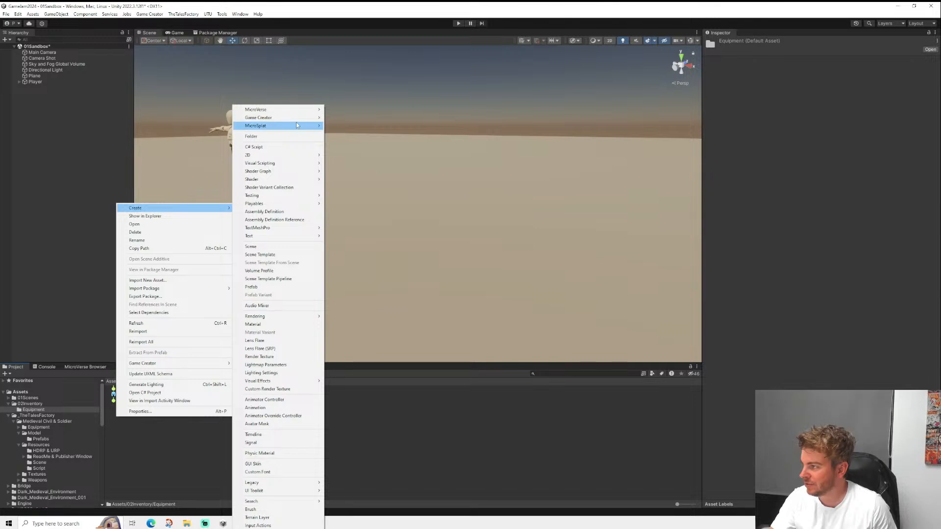
{"action": "mouse_move", "coordinate": [296, 118]}
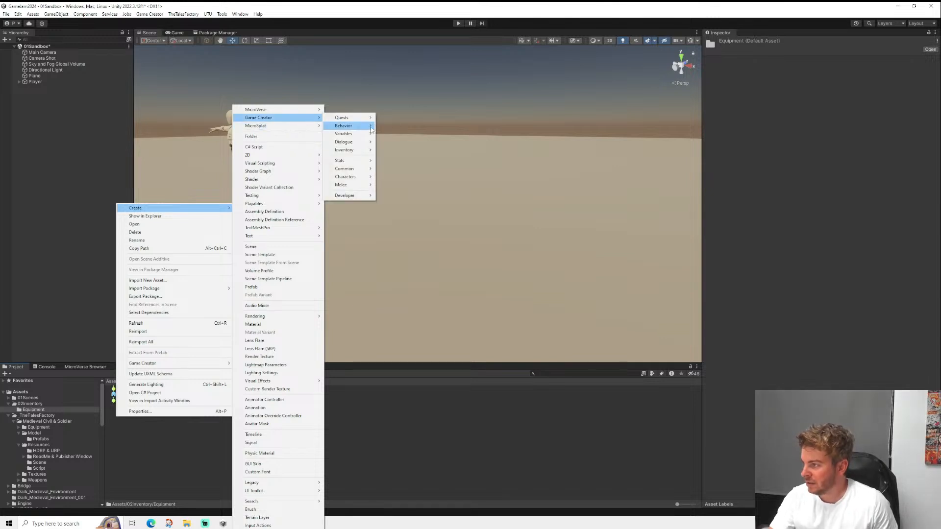
{"action": "left_click", "coordinate": [92, 452]}
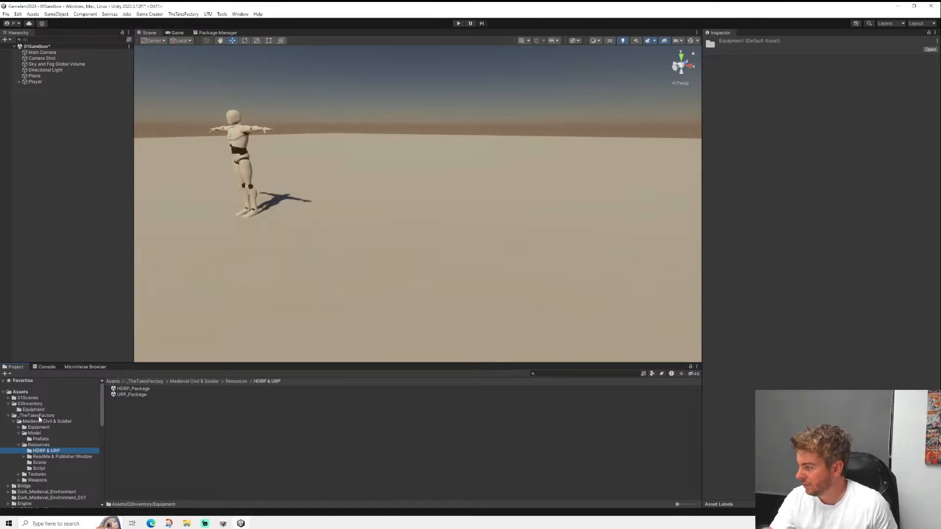
{"action": "left_click", "coordinate": [34, 410]}
- Duplicate the Chest item in the 02Inventory Equipment folder and rename the copy Arms
{"action": "left_click", "coordinate": [123, 389]}
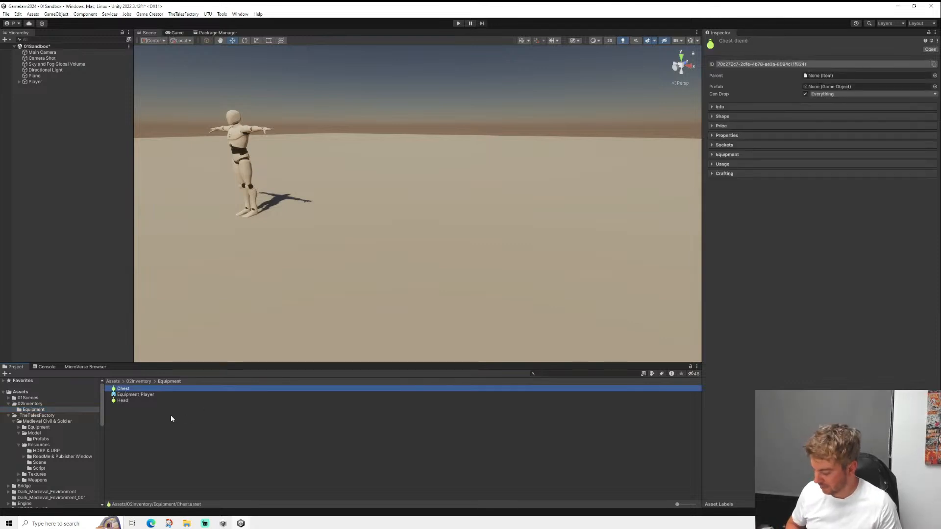
{"action": "key", "text": "ctrl+d"}
{"action": "right_click", "coordinate": [129, 395]}
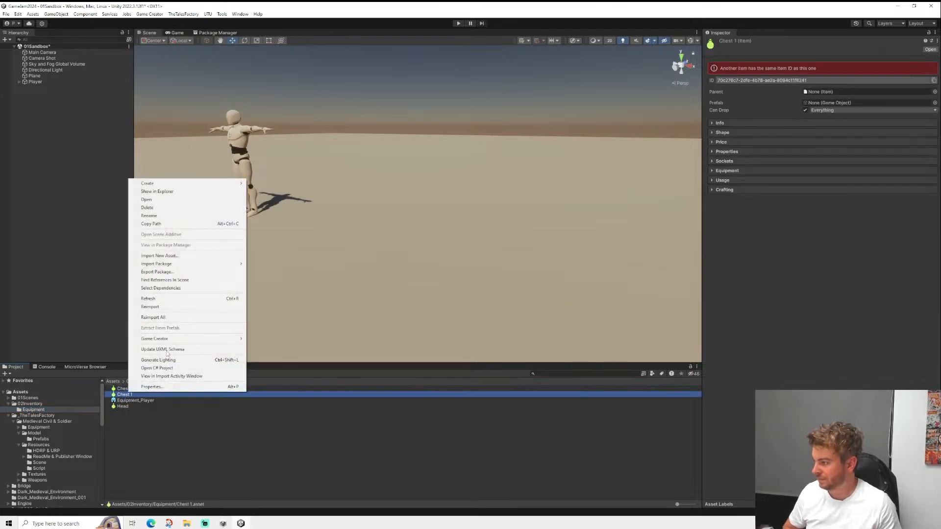
{"action": "left_click", "coordinate": [156, 216]}
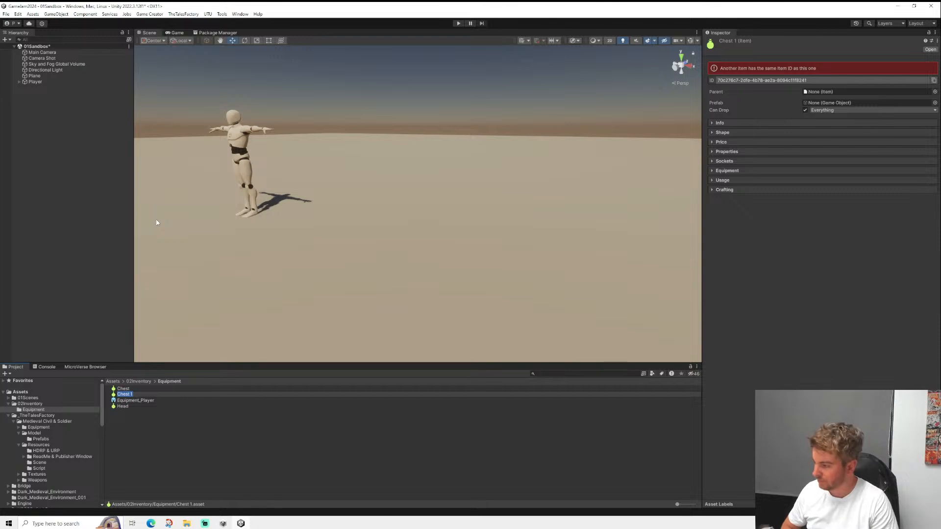
{"action": "type", "text": "Arms"}
{"action": "key", "text": "Return"}
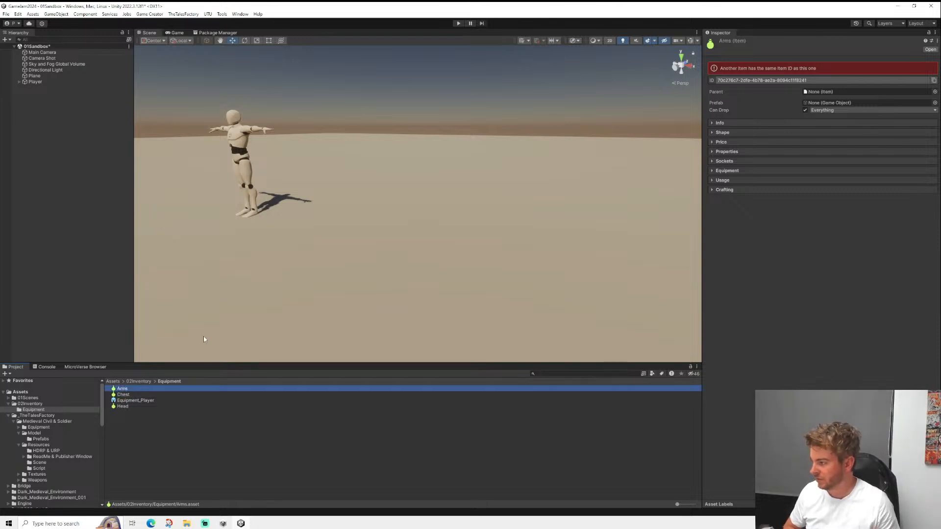
- Duplicate the Arms item and rename the copy Legs
{"action": "key", "text": "ctrl+d"}
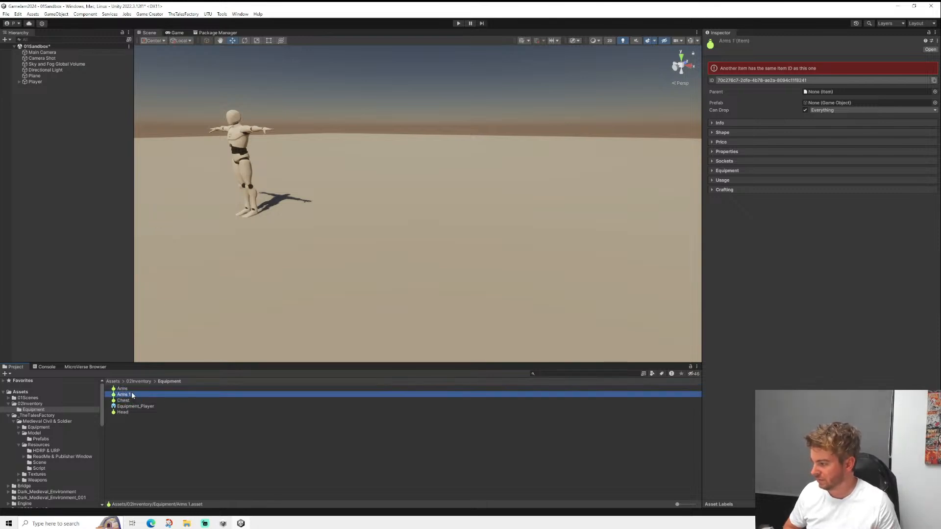
{"action": "right_click", "coordinate": [131, 393]}
{"action": "left_click", "coordinate": [163, 217]}
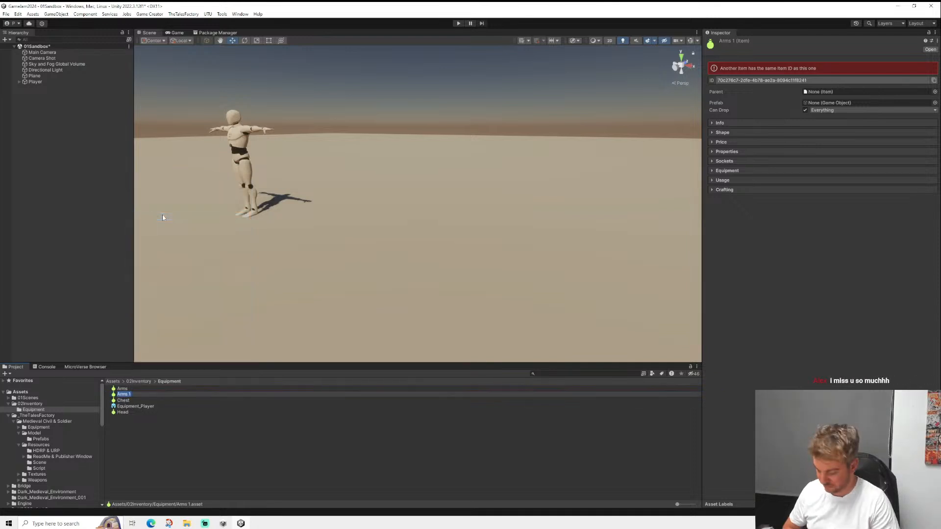
{"action": "type", "text": "Legts"}
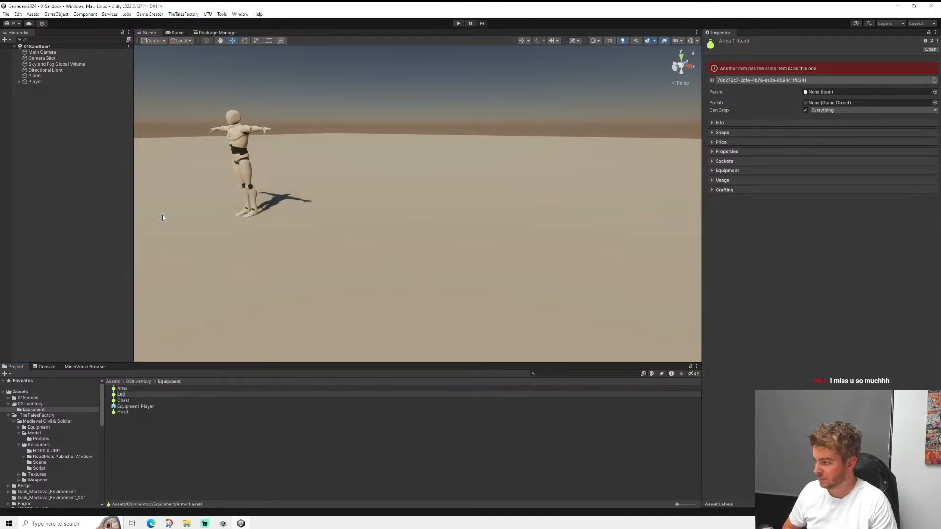
{"action": "key", "text": "Return"}
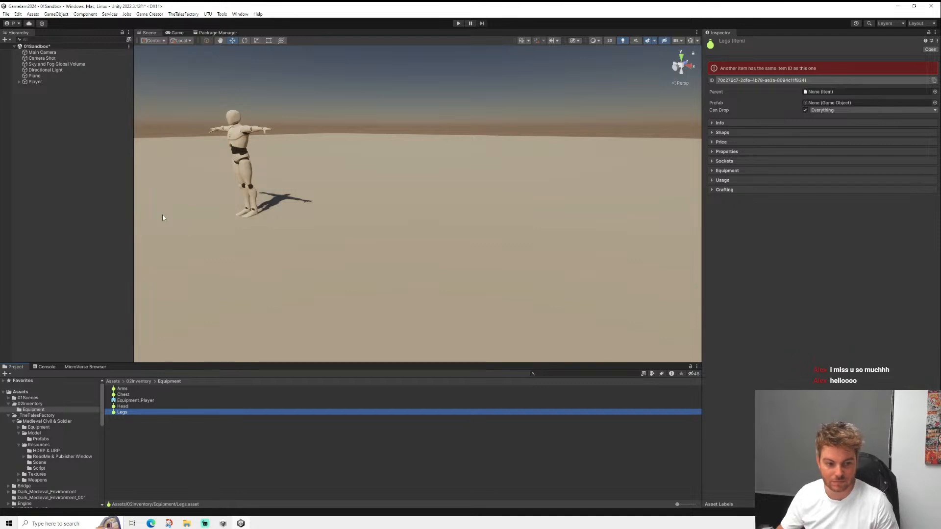
- Add an equipment slot to Equipment_Player with the Head item as base, attached to the Human bone Head
{"action": "left_click", "coordinate": [130, 401]}
{"action": "left_click", "coordinate": [730, 74]}
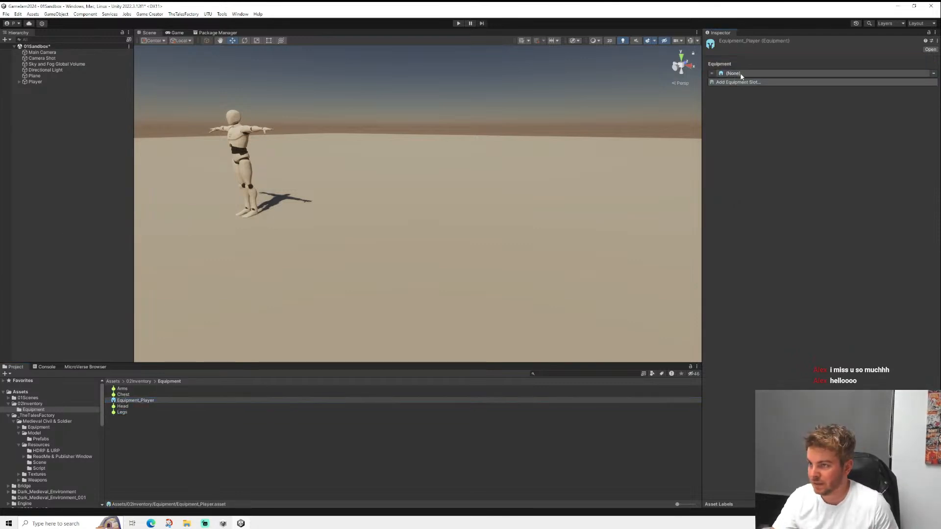
{"action": "left_click", "coordinate": [784, 73]}
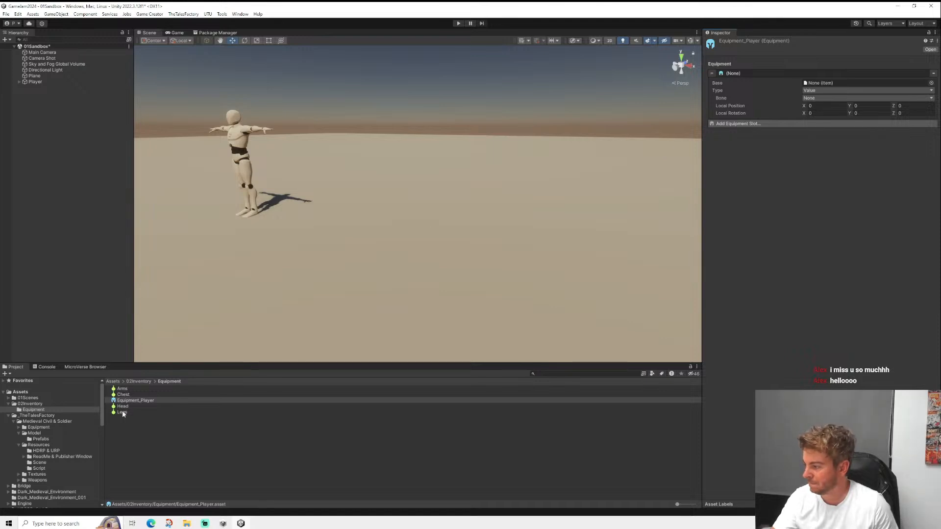
{"action": "left_click_drag", "start_coordinate": [122, 406], "coordinate": [825, 84]}
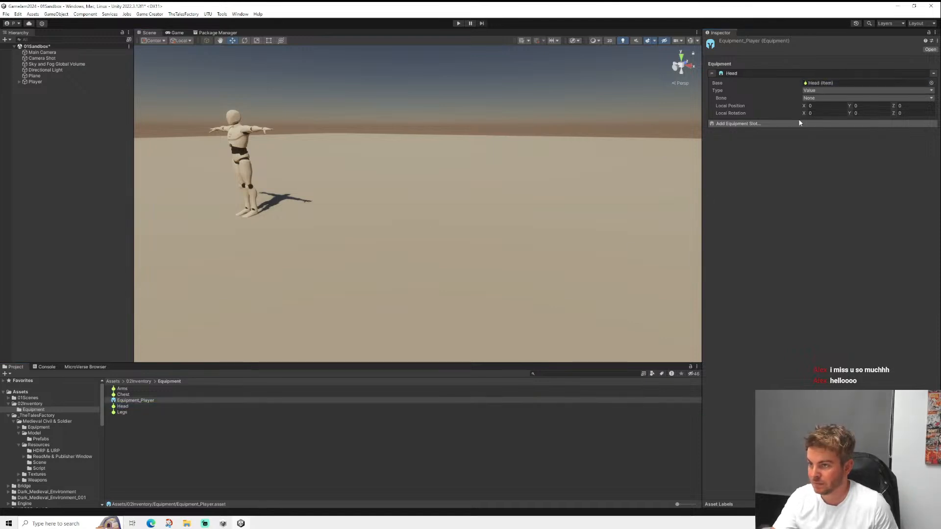
{"action": "left_click", "coordinate": [817, 98]}
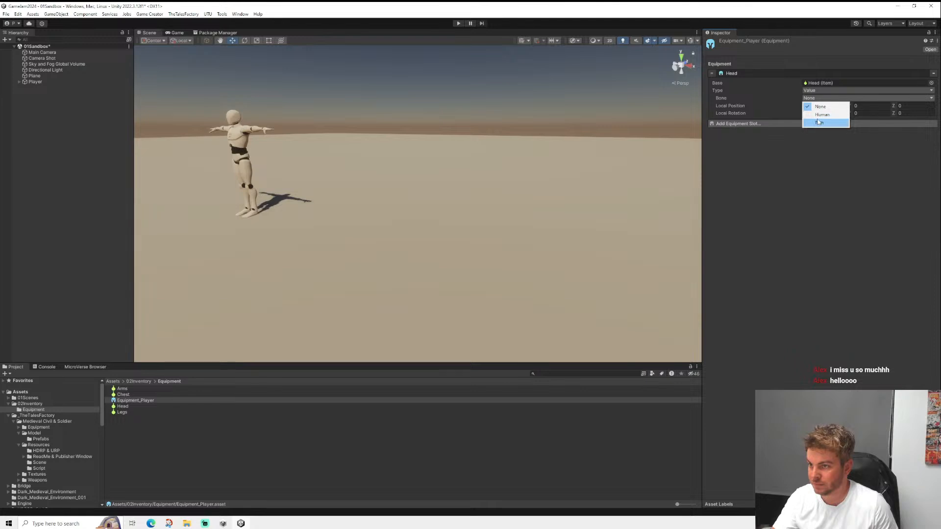
{"action": "left_click", "coordinate": [823, 114]}
{"action": "left_click", "coordinate": [816, 107]}
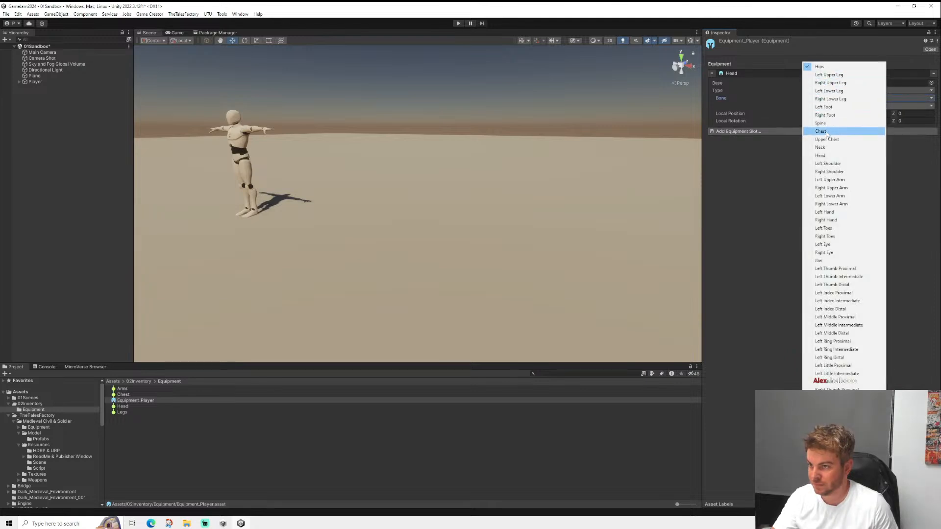
{"action": "left_click", "coordinate": [817, 156]}
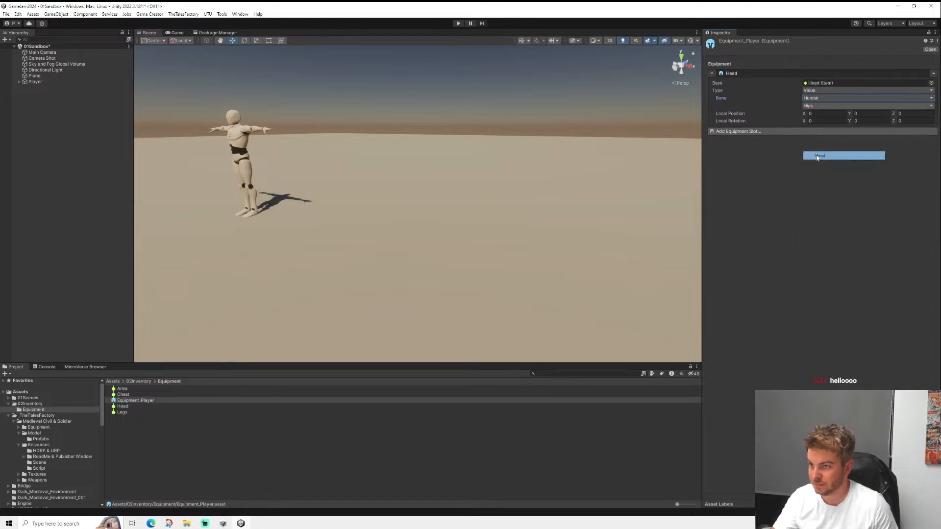
- Add a second equipment slot with the Chest item as base, attached to the Human bone Chest
{"action": "left_click", "coordinate": [757, 131]}
{"action": "left_click", "coordinate": [737, 130]}
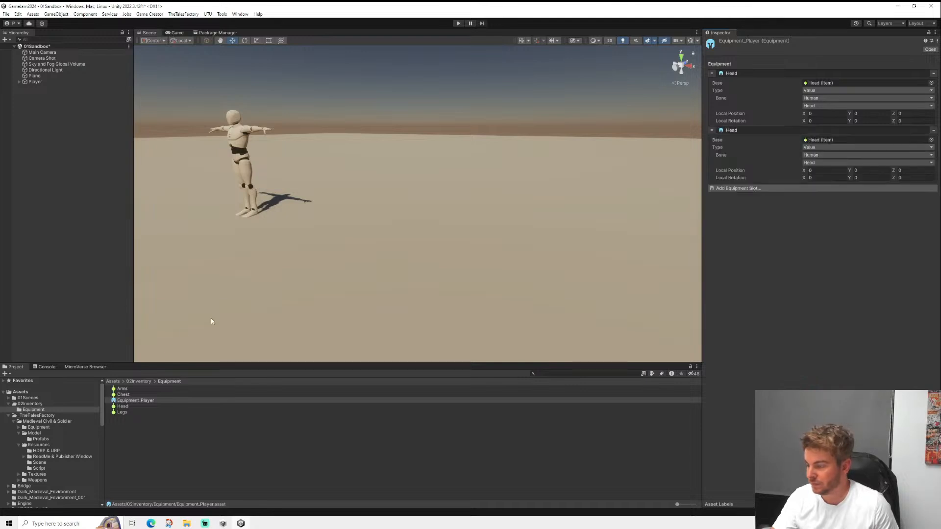
{"action": "left_click_drag", "start_coordinate": [826, 177], "coordinate": [823, 141]}
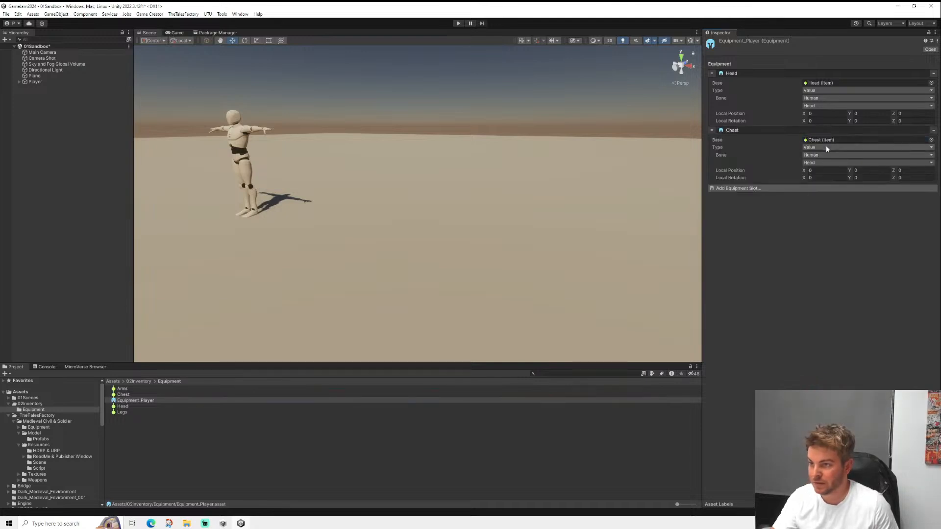
{"action": "left_click", "coordinate": [811, 163]}
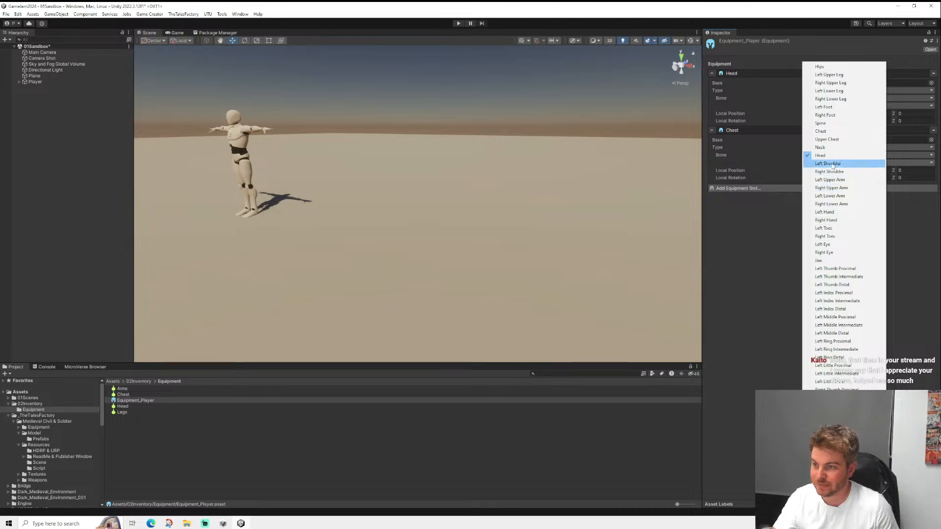
{"action": "left_click", "coordinate": [822, 131]}
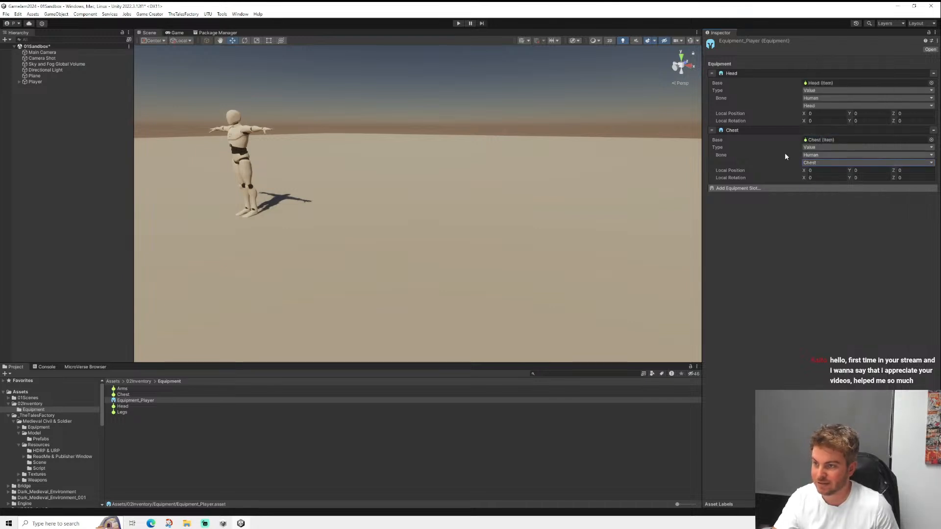
- Add a third equipment slot to Equipment_Player with the Arms item as base, attached to the Human bone Spine
{"action": "left_click", "coordinate": [745, 133]}
{"action": "left_click", "coordinate": [736, 75]}
{"action": "left_click", "coordinate": [752, 91]}
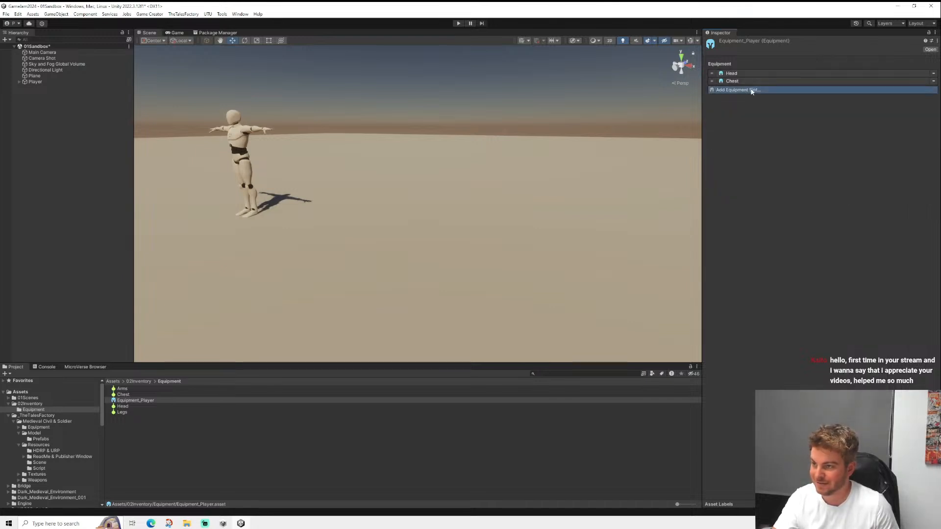
{"action": "left_click", "coordinate": [735, 89]}
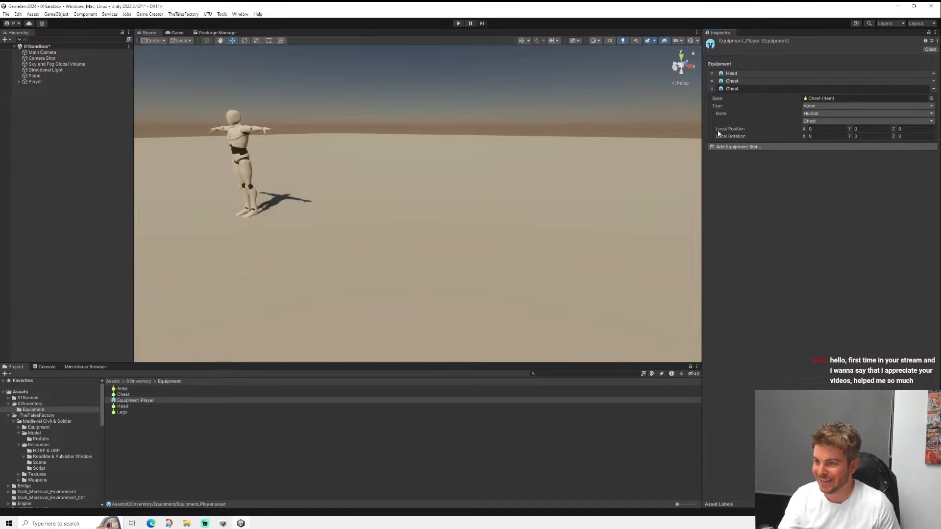
{"action": "left_click", "coordinate": [123, 389]}
{"action": "left_click_drag", "start_coordinate": [123, 392], "coordinate": [830, 99]}
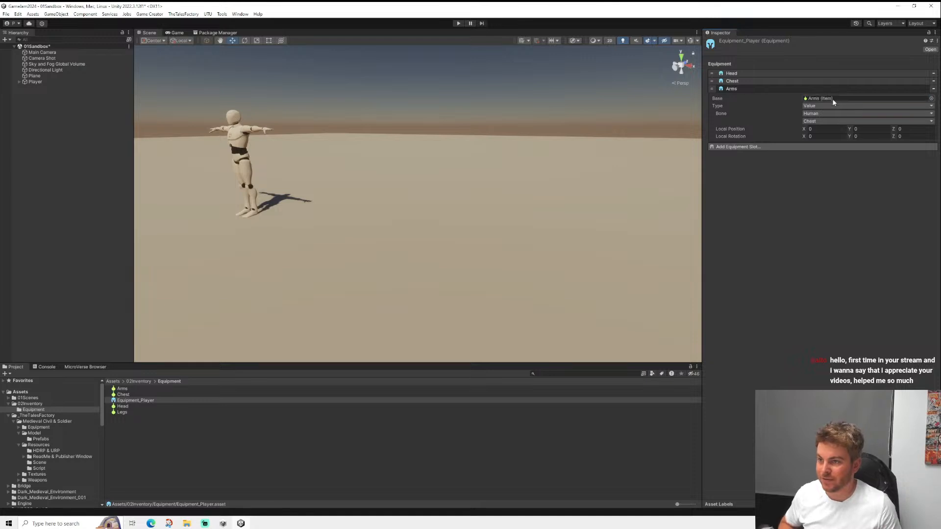
{"action": "left_click", "coordinate": [814, 121]}
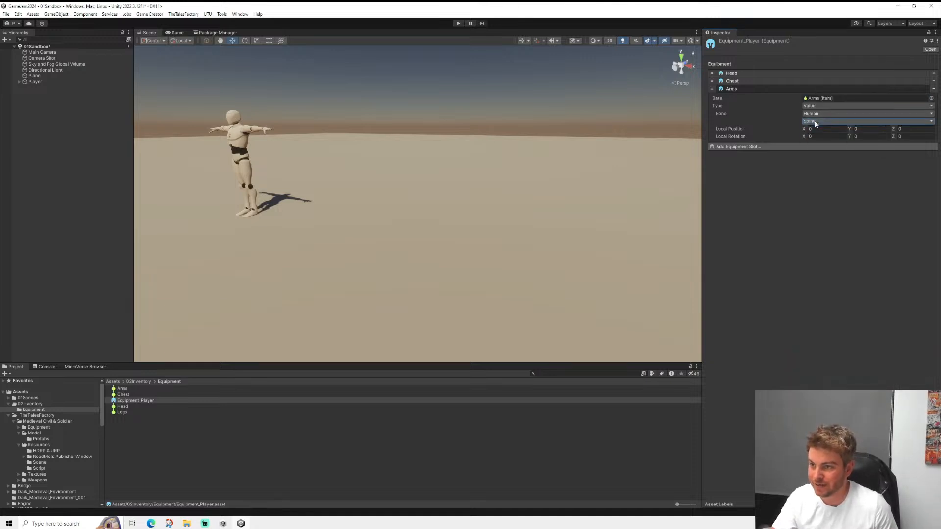
- Add a fourth equipment slot with the Legs item as base, attached to the Human bone Hips
{"action": "left_click", "coordinate": [742, 150]}
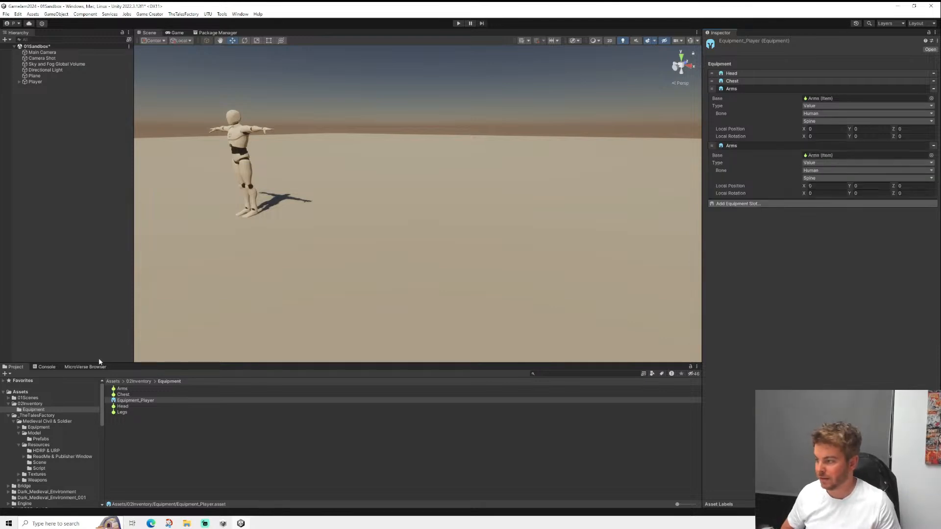
{"action": "left_click_drag", "start_coordinate": [122, 412], "coordinate": [829, 154]}
{"action": "left_click", "coordinate": [757, 144]}
{"action": "left_click", "coordinate": [740, 92]}
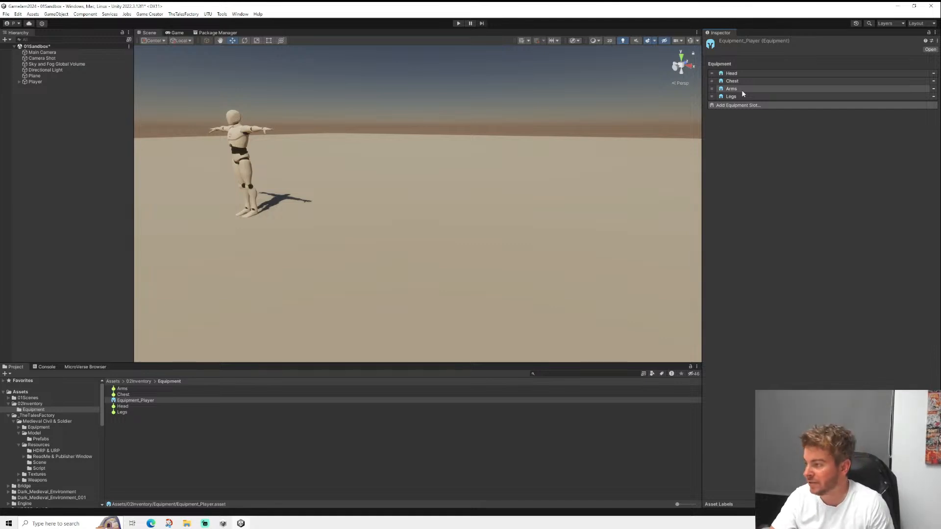
{"action": "middle_click_drag", "start_coordinate": [251, 200], "coordinate": [385, 245]}
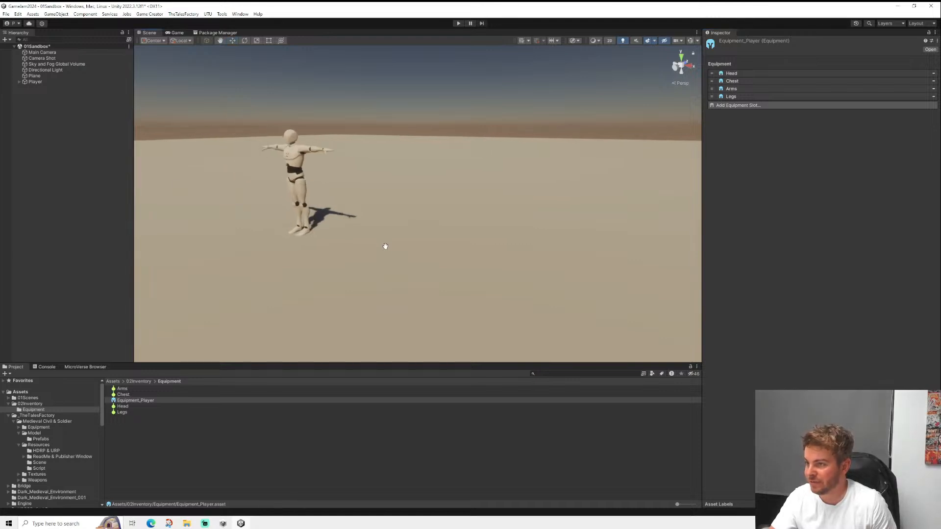
{"action": "left_click", "coordinate": [876, 97]}
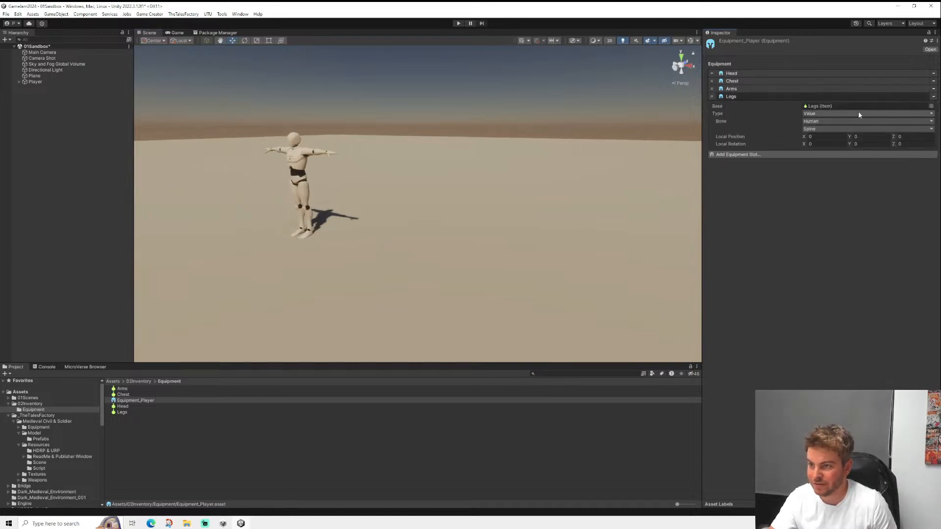
{"action": "left_click", "coordinate": [815, 130]}
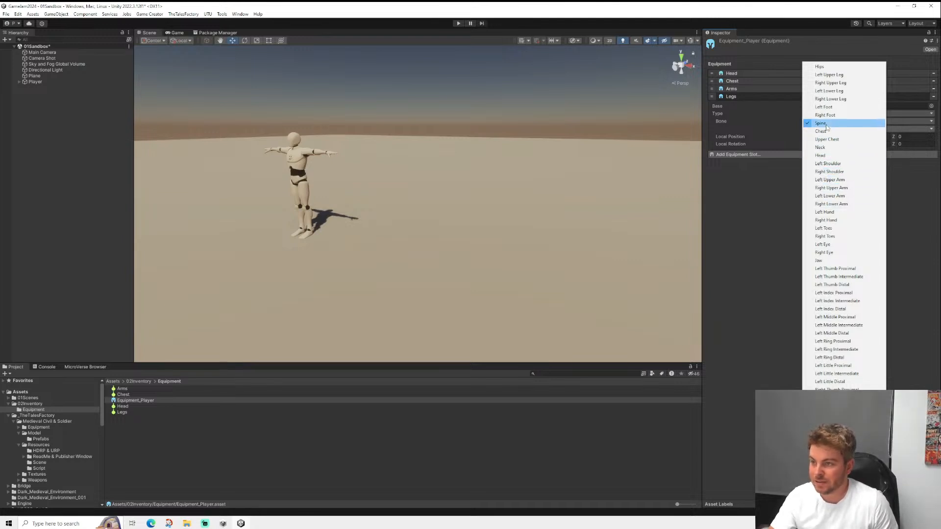
{"action": "left_click", "coordinate": [821, 83]}
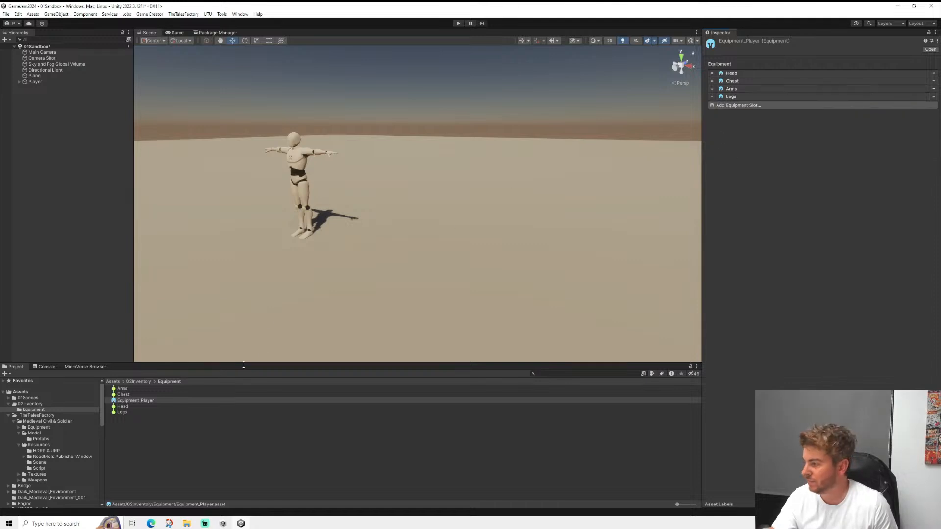
- Select the Player and examine the equipment slots in its Bag component and the character model in the scene
{"action": "left_click", "coordinate": [35, 82]}
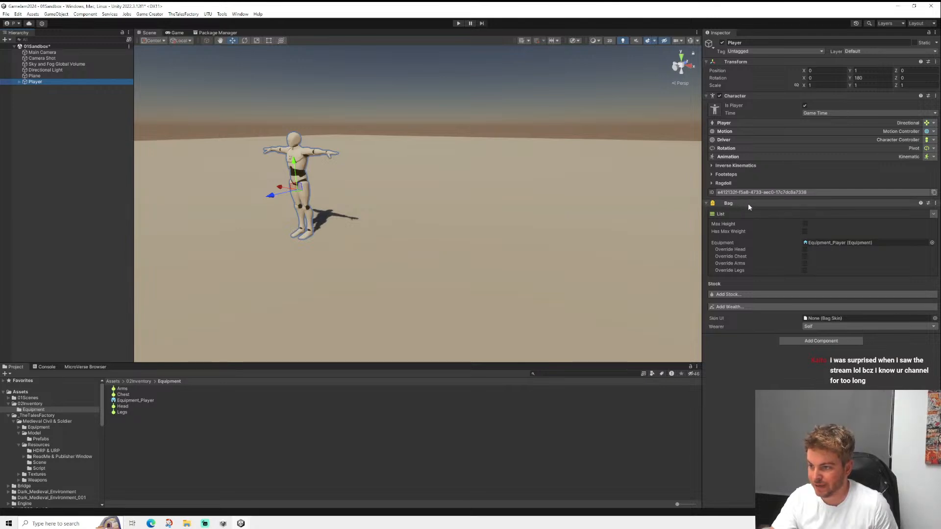
{"action": "middle_click_drag", "start_coordinate": [411, 216], "coordinate": [490, 249]}
{"action": "middle_click_drag", "start_coordinate": [359, 216], "coordinate": [484, 240]}
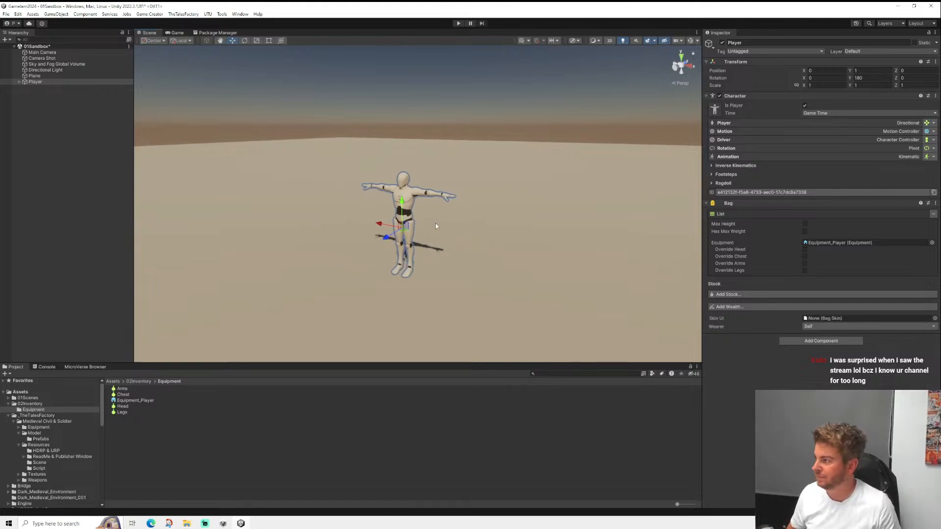
{"action": "left_click_drag", "start_coordinate": [431, 220], "coordinate": [553, 204], "text": "alt"}
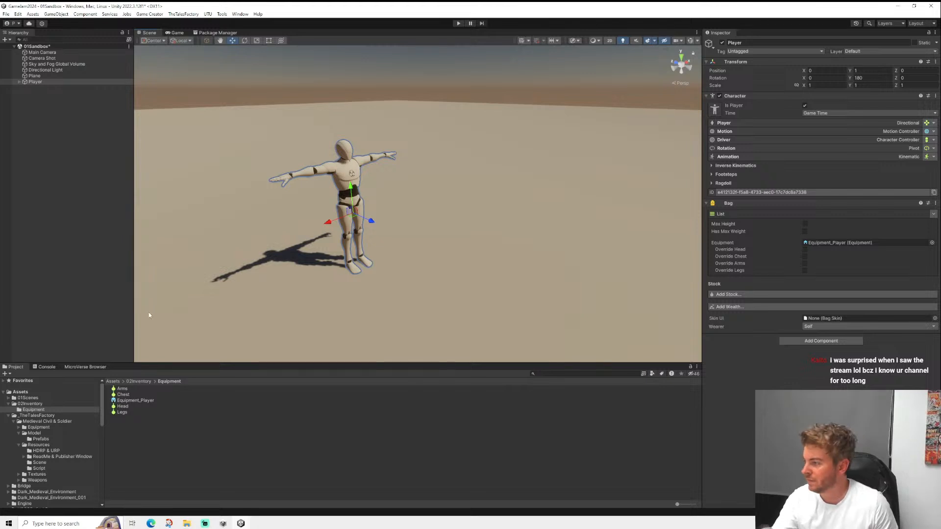
- Duplicate the Legs item in the Equipment folder and rename the copy HandLeft
{"action": "right_click", "coordinate": [117, 430]}
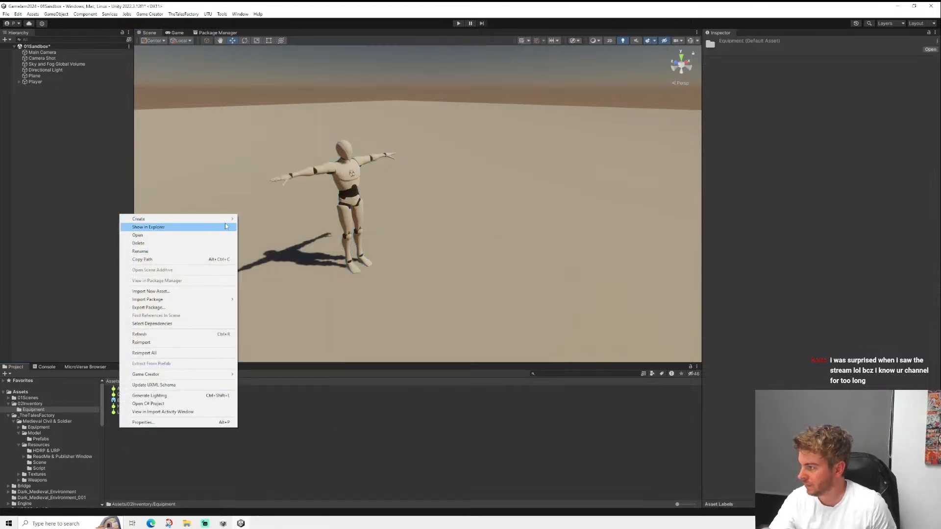
{"action": "left_click", "coordinate": [171, 412]}
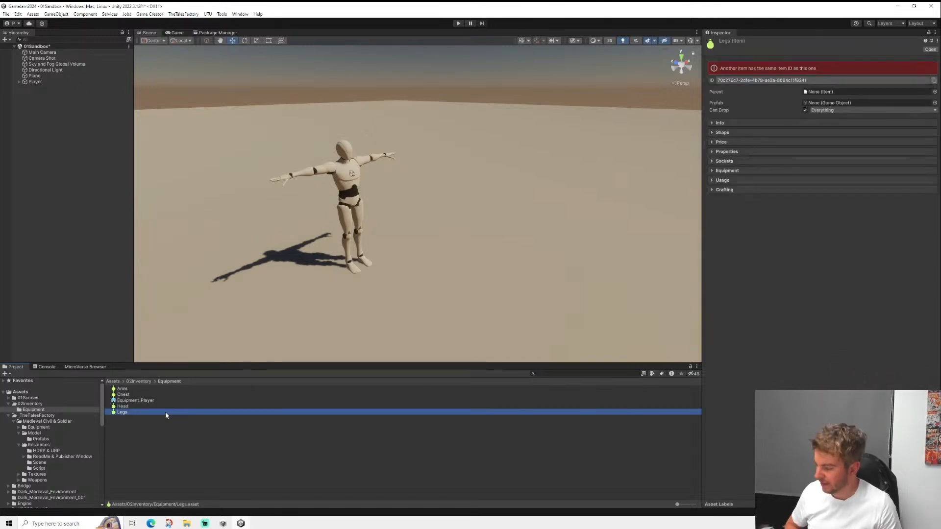
{"action": "right_click", "coordinate": [124, 415]}
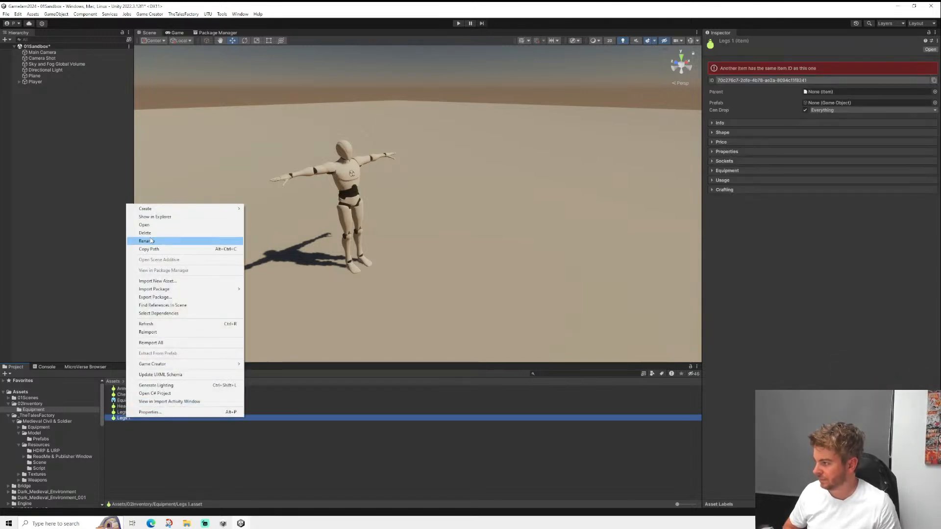
{"action": "left_click", "coordinate": [169, 240]}
{"action": "type", "text": "L"}
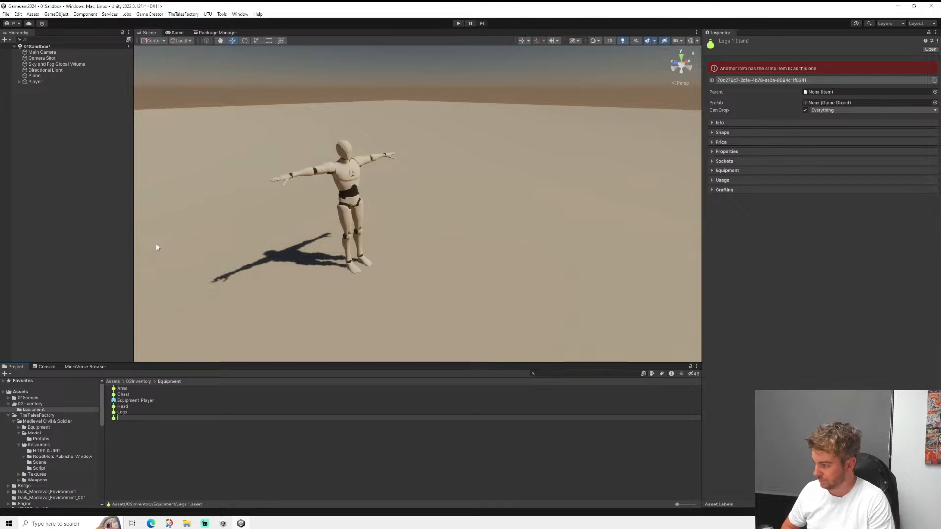
{"action": "type", "text": "HandLeft"}
{"action": "key", "text": "Return"}
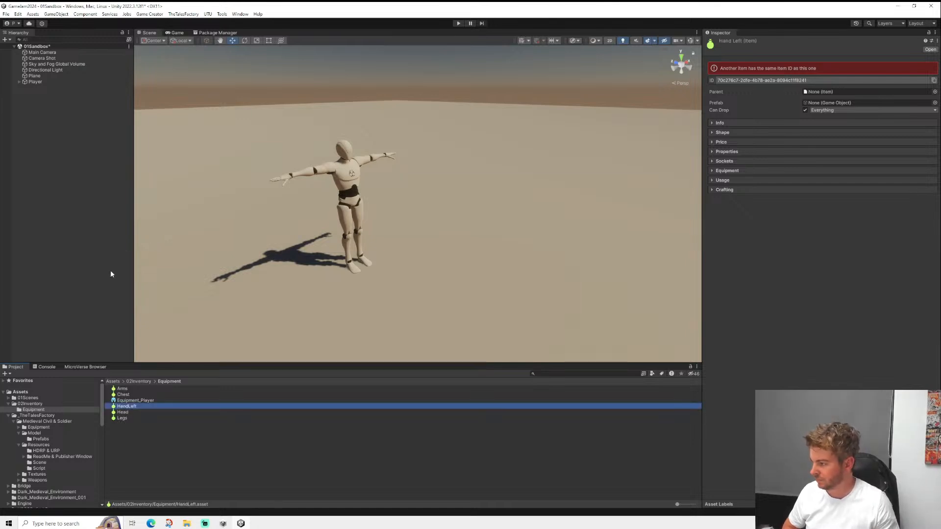
- Duplicate the HandLeft item and rename the copy HandRight
{"action": "key", "text": "ctrl+d"}
{"action": "right_click", "coordinate": [129, 411]}
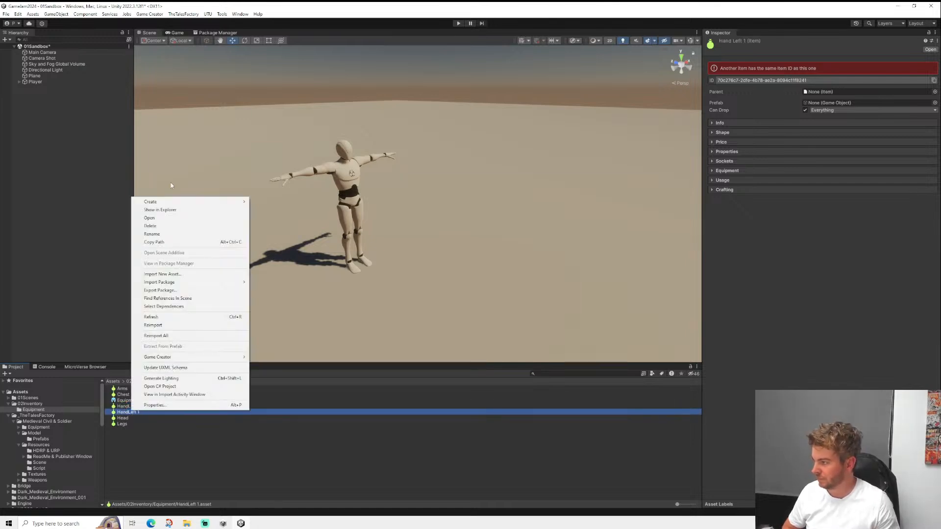
{"action": "left_click", "coordinate": [149, 235]}
{"action": "type", "text": "Hand"}
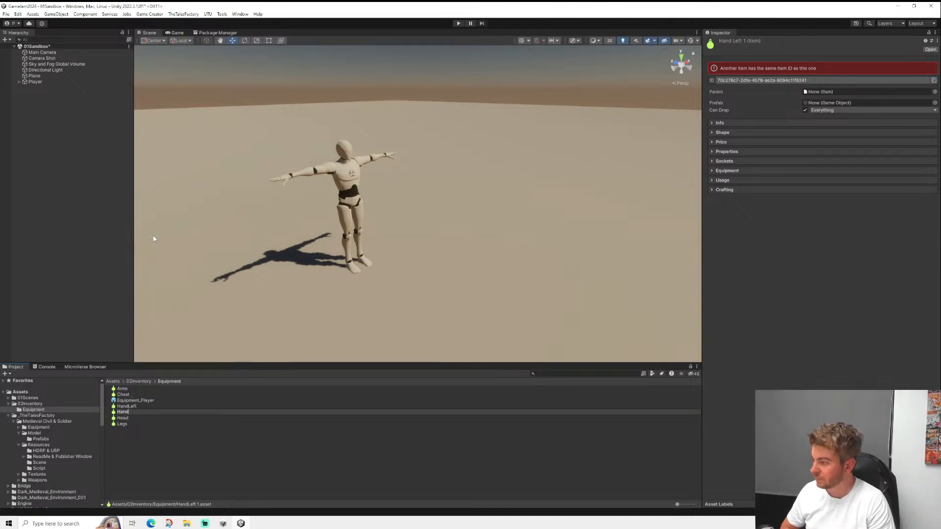
{"action": "type", "text": "Right"}
{"action": "key", "text": "Return"}
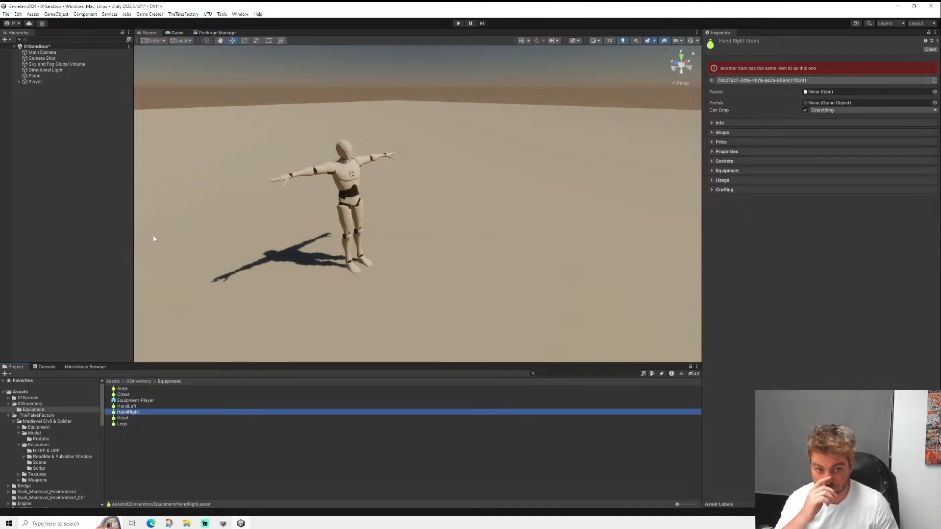
- Add two more equipment slots to Equipment_Player, with the HandLeft and HandRight items as their bases
{"action": "left_click", "coordinate": [130, 400]}
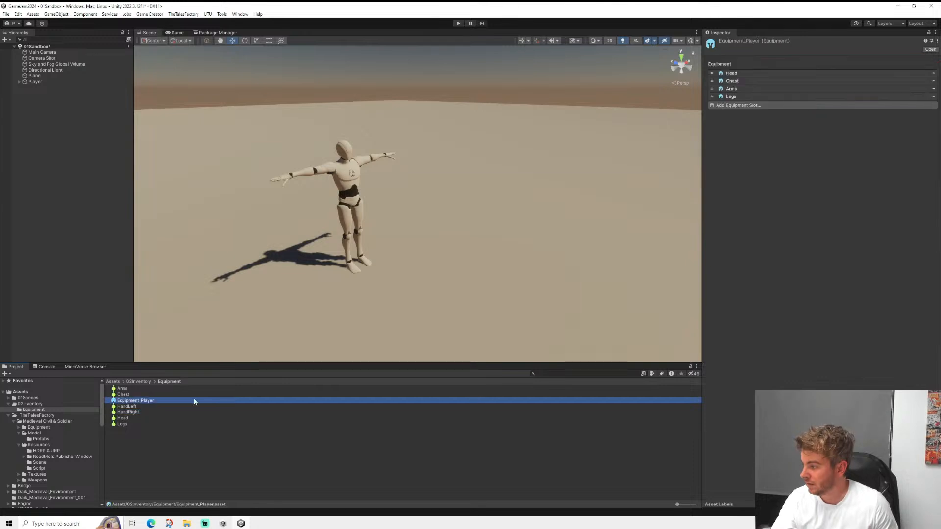
{"action": "left_click", "coordinate": [746, 105]}
{"action": "left_click", "coordinate": [740, 113]}
{"action": "left_click", "coordinate": [743, 105]}
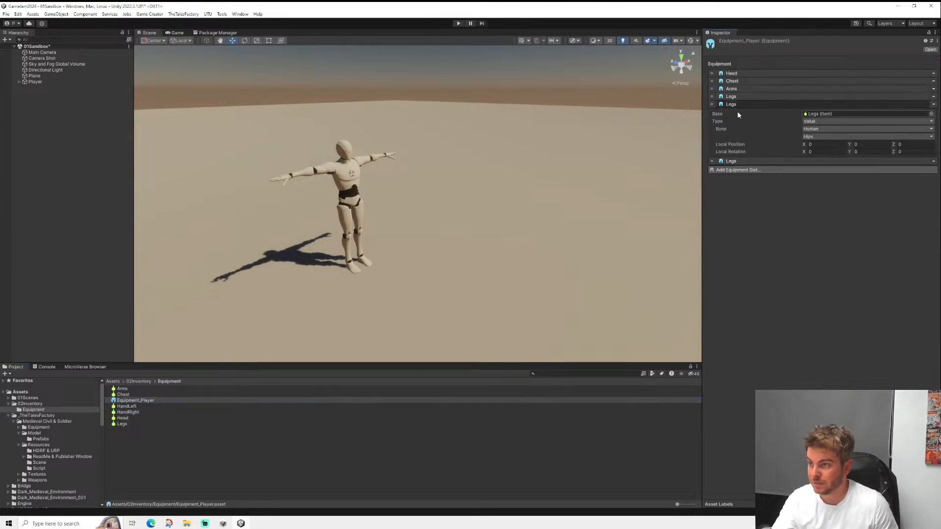
{"action": "left_click", "coordinate": [736, 161]}
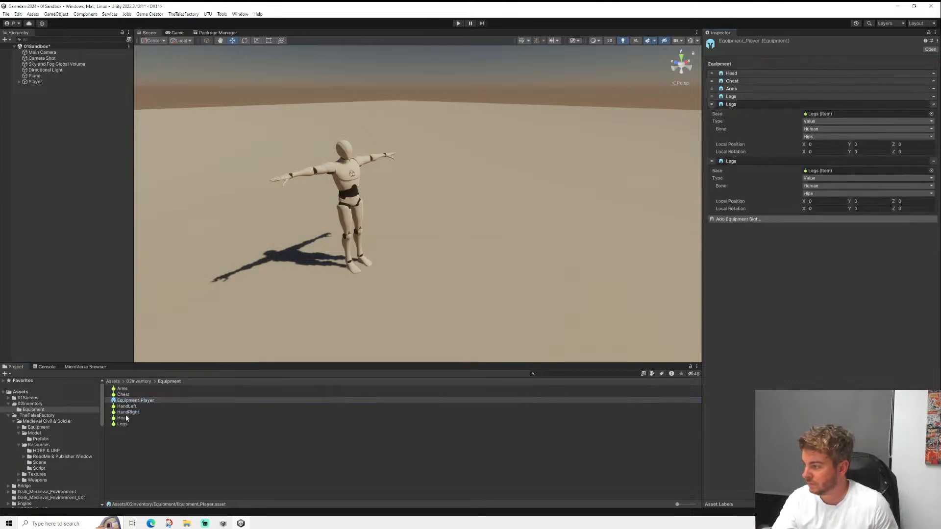
{"action": "left_click_drag", "start_coordinate": [127, 407], "coordinate": [826, 116]}
{"action": "left_click_drag", "start_coordinate": [130, 412], "coordinate": [819, 171]}
{"action": "left_click", "coordinate": [733, 161]}
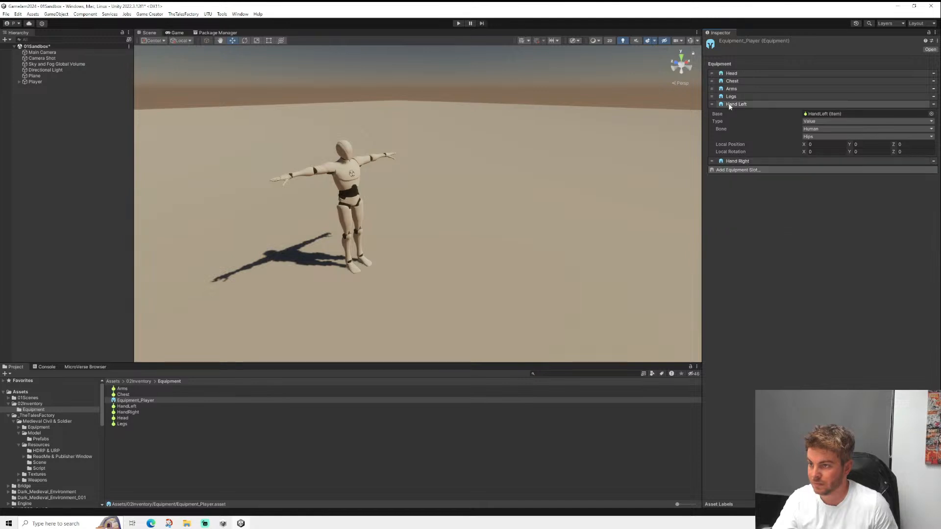
{"action": "left_click", "coordinate": [737, 104]}
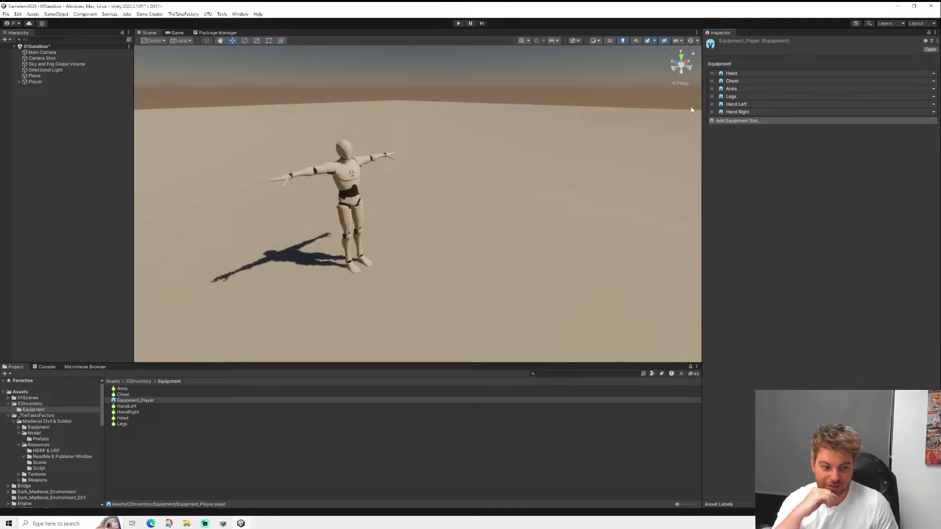
- Attach the Hand Left slot to the Left Hand bone and the Hand Right slot to the Right Hand bone
{"action": "left_click", "coordinate": [738, 112]}
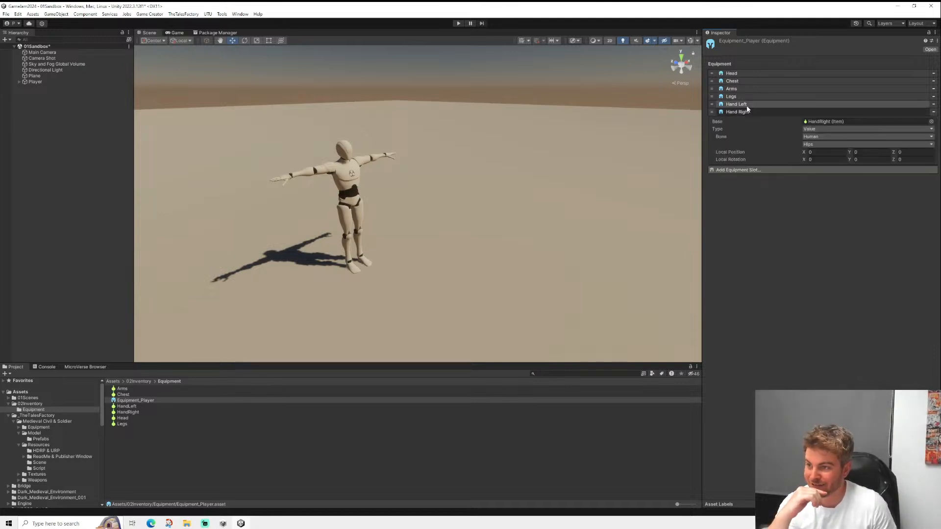
{"action": "left_click", "coordinate": [750, 104]}
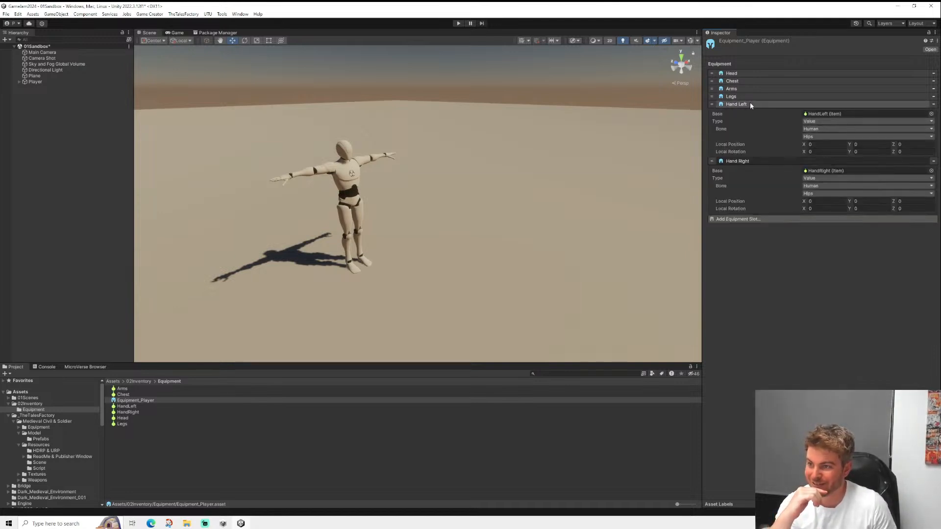
{"action": "left_click", "coordinate": [817, 136]}
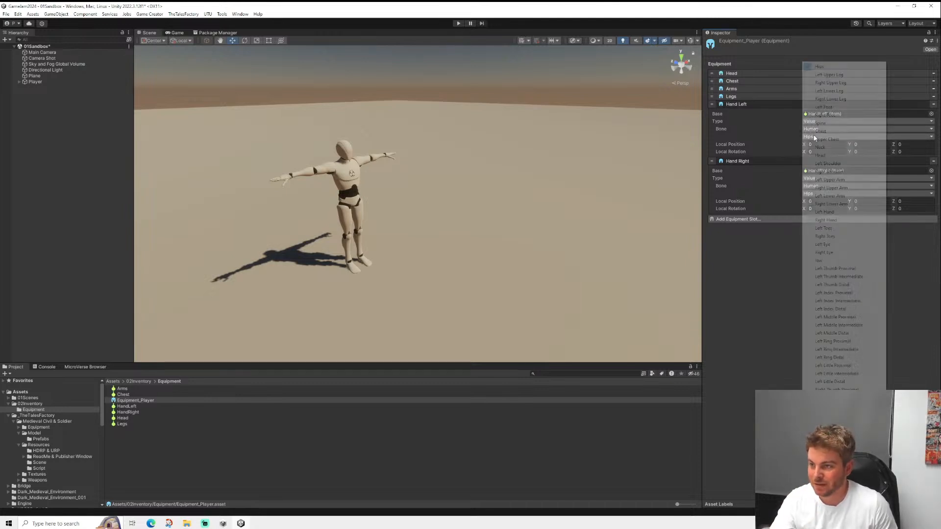
{"action": "left_click", "coordinate": [821, 212]}
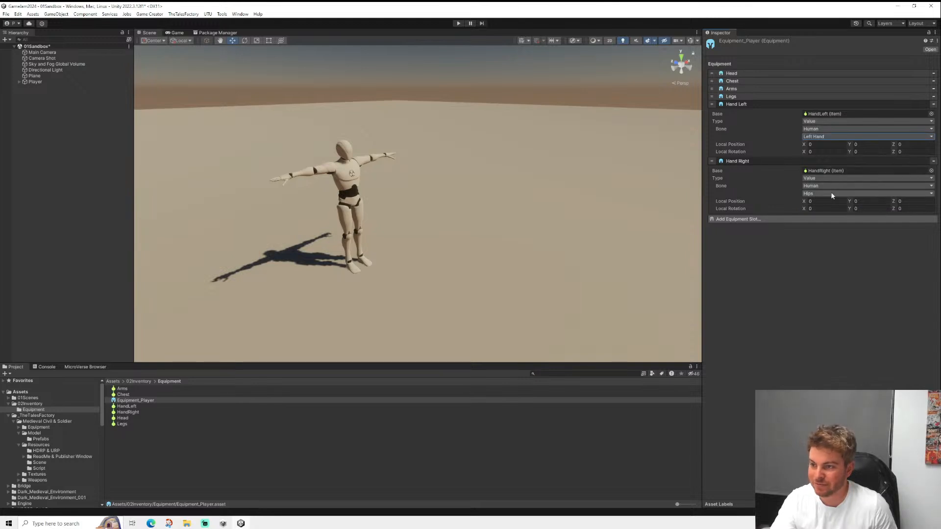
{"action": "left_click", "coordinate": [832, 194]}
{"action": "left_click", "coordinate": [831, 221]}
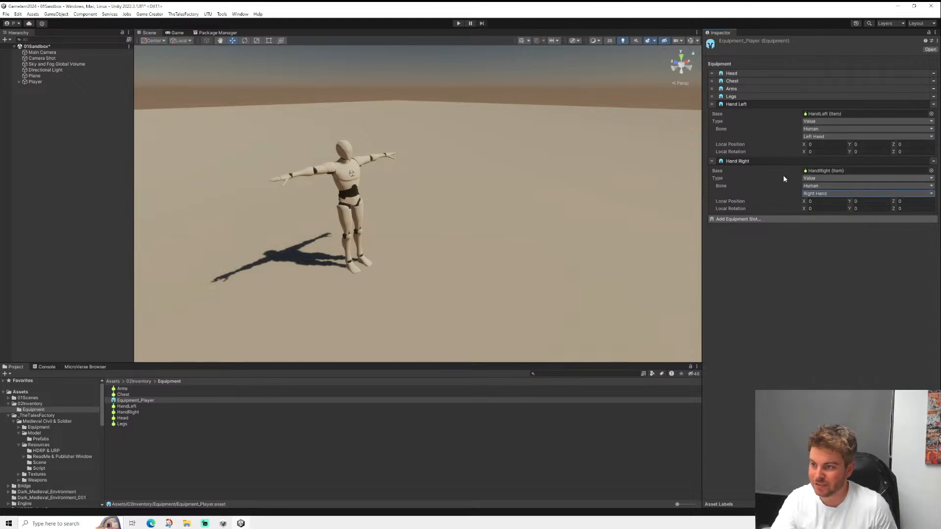
{"action": "left_click", "coordinate": [760, 161]}
{"action": "left_click", "coordinate": [730, 104]}
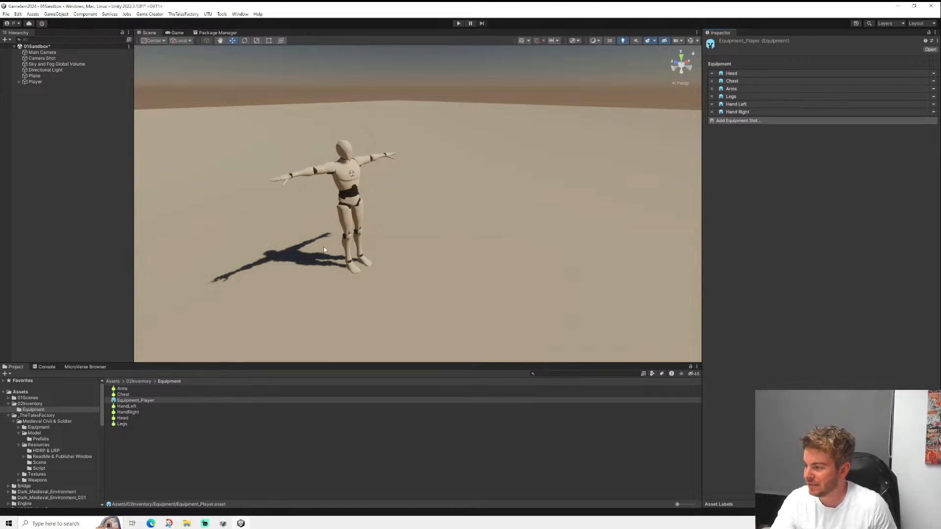
- Create a folder named Weapons inside the 02Inventory folder
{"action": "middle_click_drag", "start_coordinate": [324, 250], "coordinate": [465, 278]}
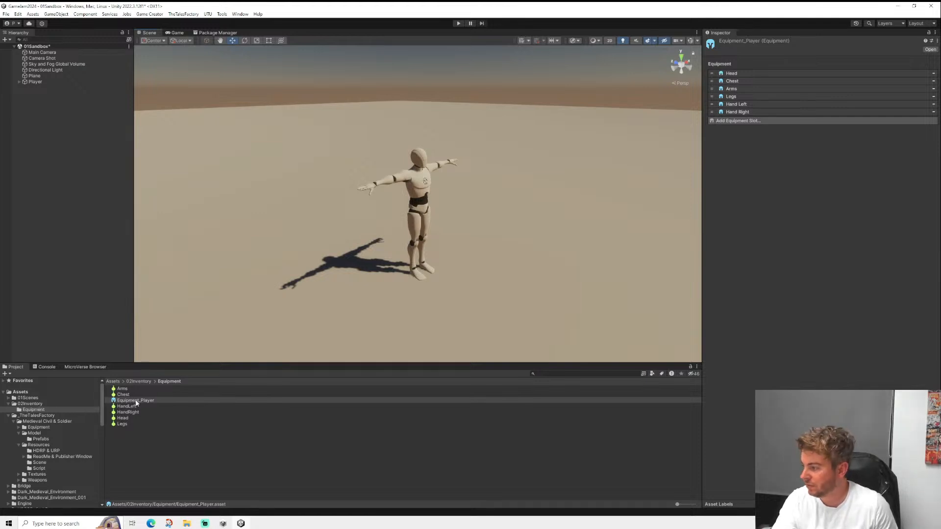
{"action": "right_click", "coordinate": [125, 441]}
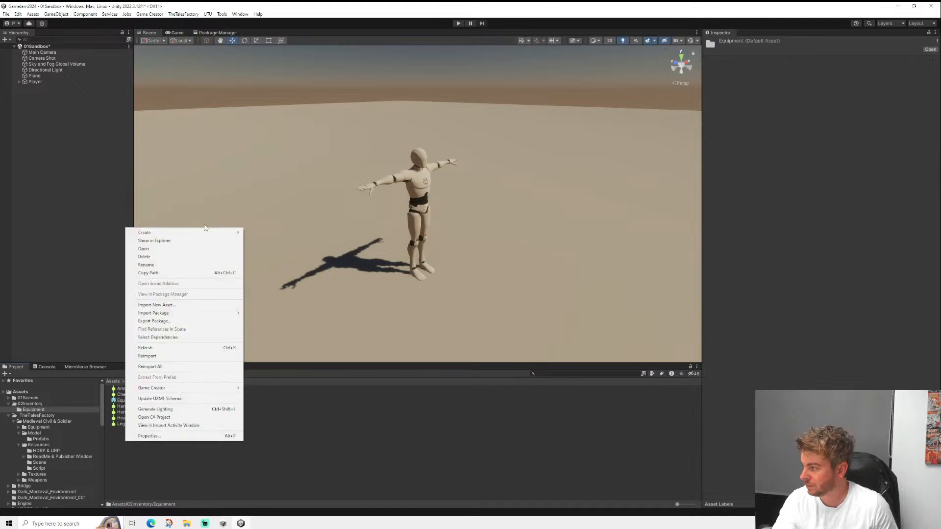
{"action": "left_click", "coordinate": [28, 405]}
{"action": "right_click", "coordinate": [145, 407]}
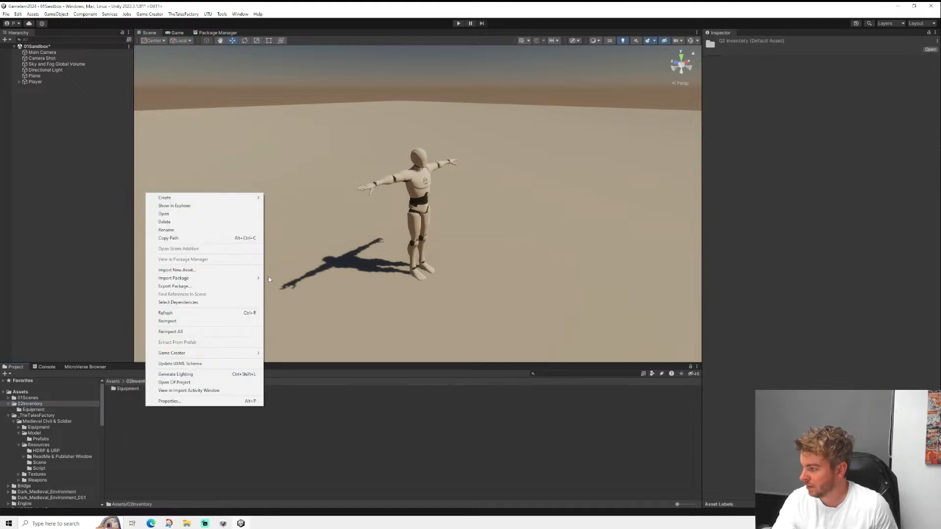
{"action": "mouse_move", "coordinate": [196, 198]}
{"action": "left_click", "coordinate": [298, 137]}
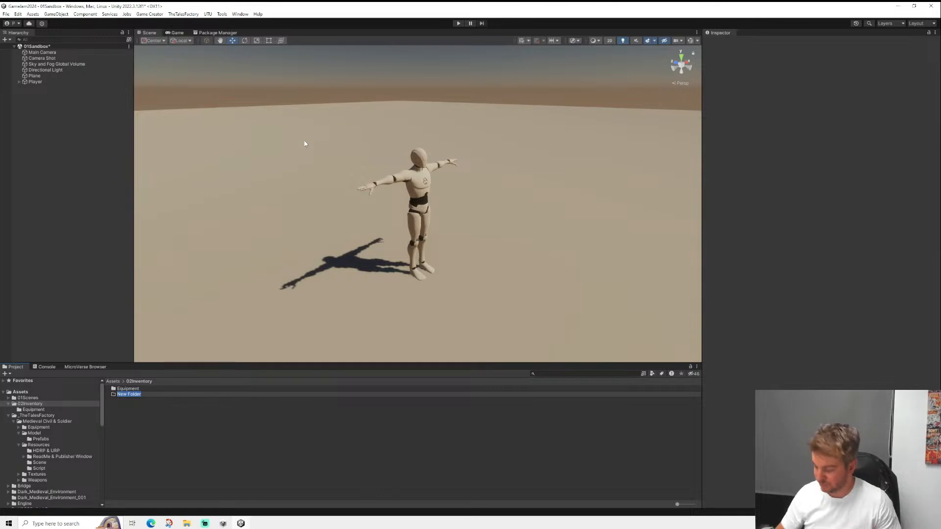
{"action": "type", "text": "Ivne"}
{"action": "key", "text": "BackSpace"}
{"action": "key", "text": "BackSpace"}
{"action": "key", "text": "BackSpace"}
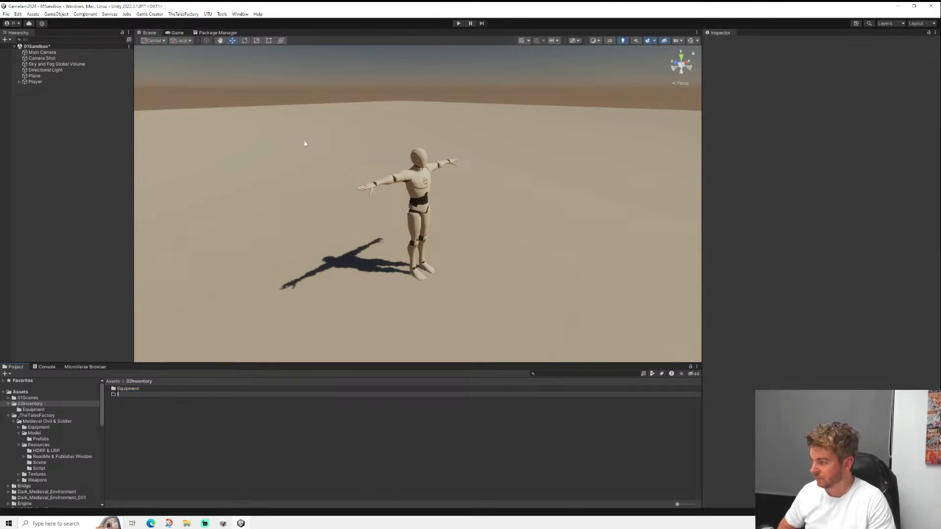
{"action": "type", "text": "nventory"}
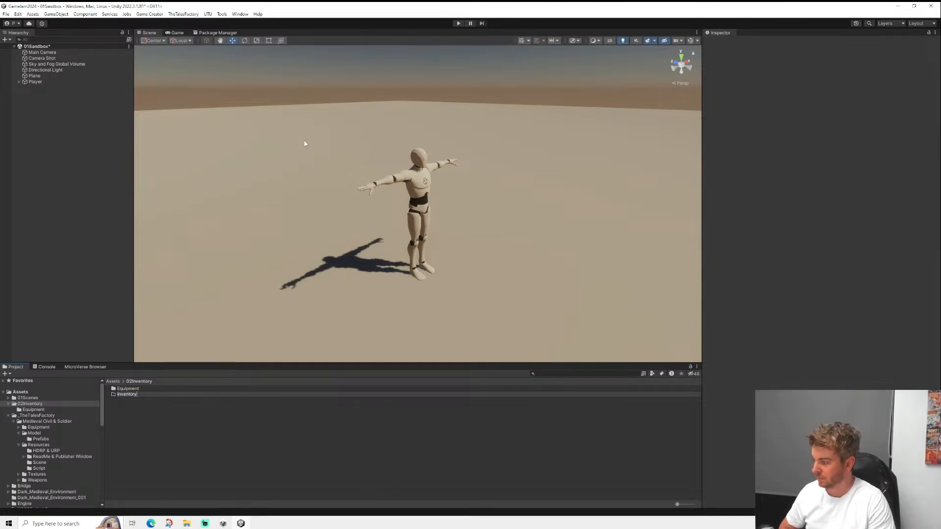
{"action": "key", "text": "BackSpace"}
{"action": "key", "text": "BackSpace"}
{"action": "key", "text": "BackSpace"}
{"action": "key", "text": "BackSpace"}
{"action": "key", "text": "BackSpace"}
{"action": "key", "text": "BackSpace"}
{"action": "key", "text": "BackSpace"}
{"action": "key", "text": "BackSpace"}
{"action": "type", "text": "Weapons"}
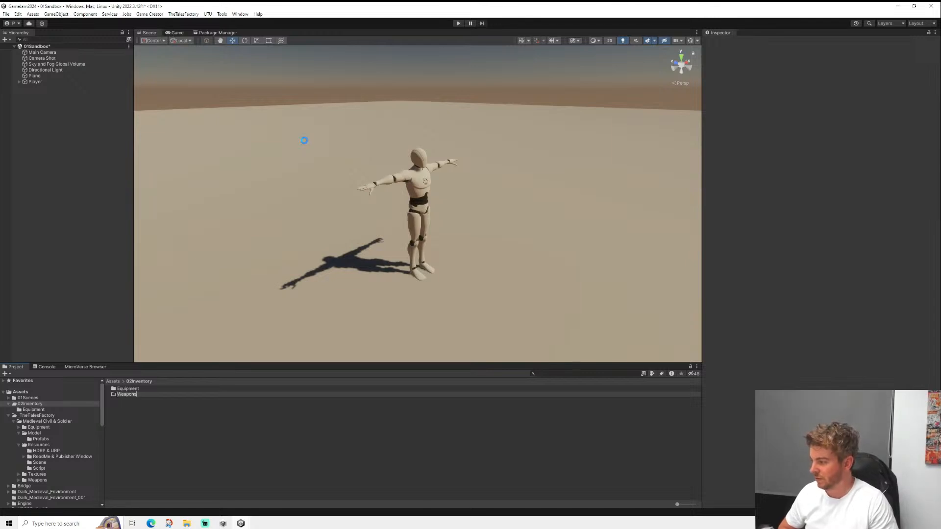
{"action": "key", "text": "Return"}
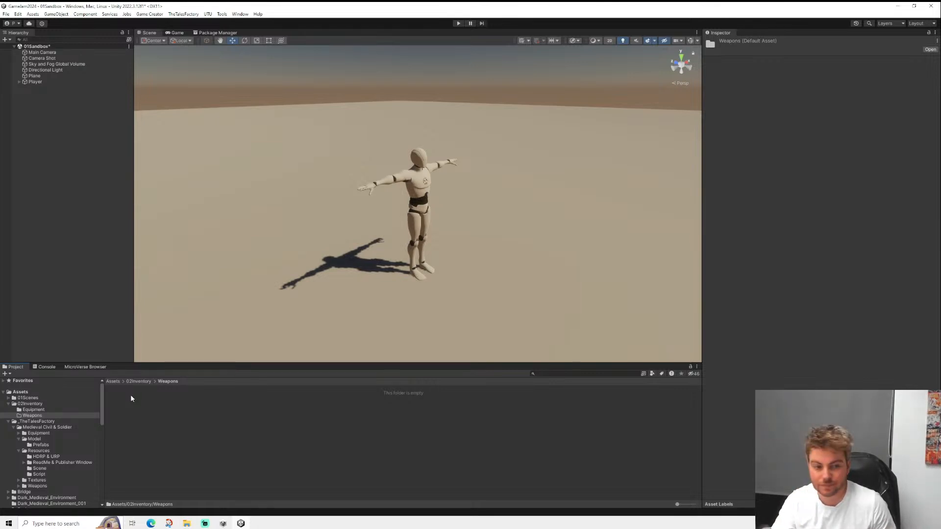
- Create a Game Creator inventory Item named Sword in the Weapons folder
{"action": "right_click", "coordinate": [131, 397]}
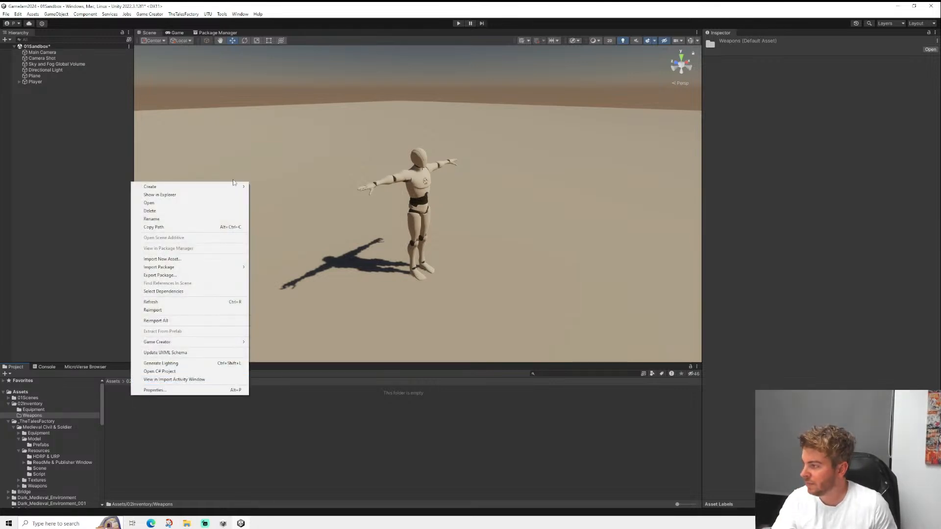
{"action": "mouse_move", "coordinate": [235, 187]}
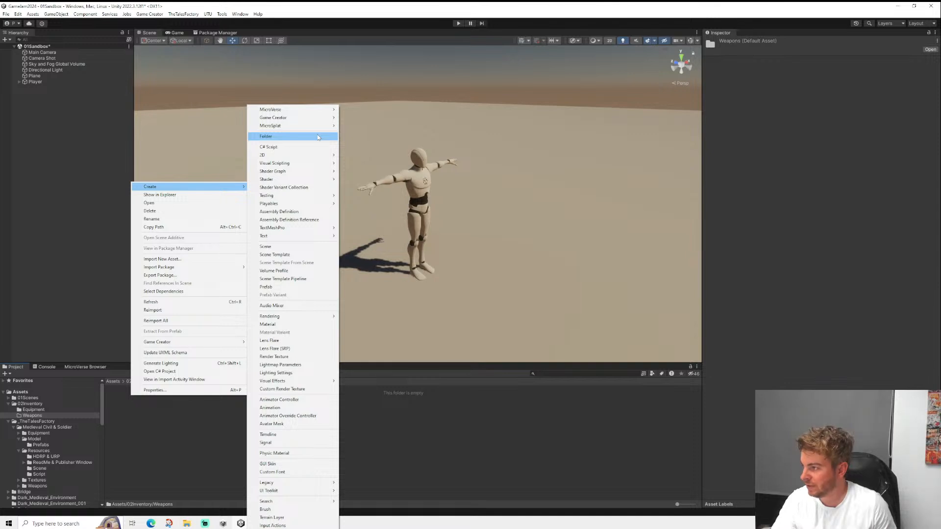
{"action": "mouse_move", "coordinate": [331, 121]}
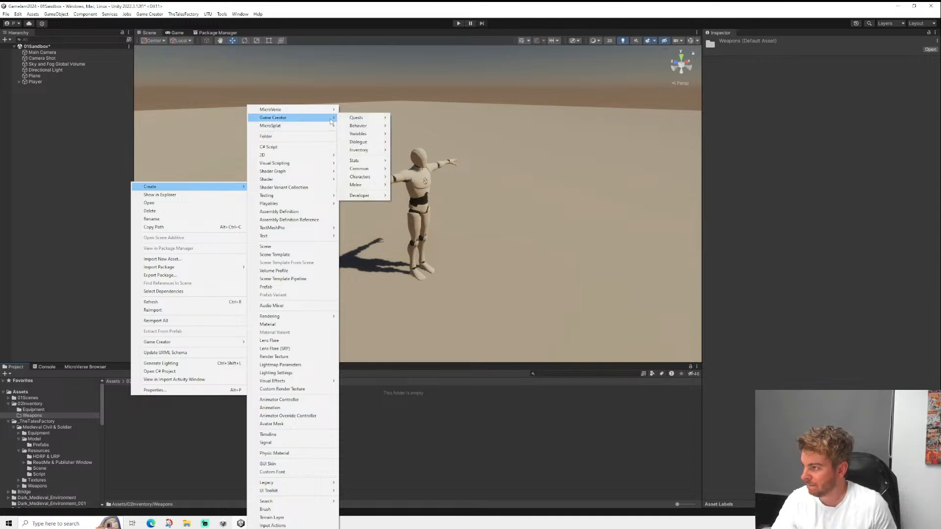
{"action": "mouse_move", "coordinate": [372, 187]}
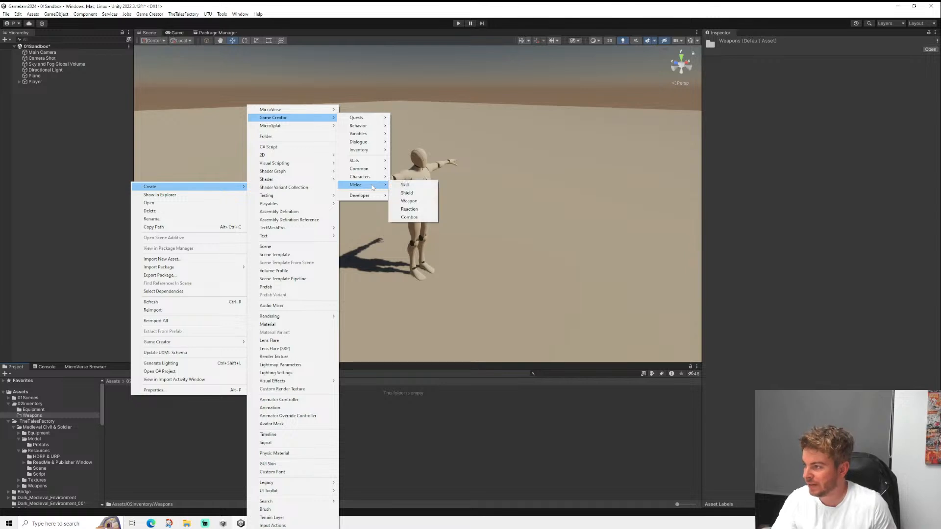
{"action": "mouse_move", "coordinate": [375, 150]}
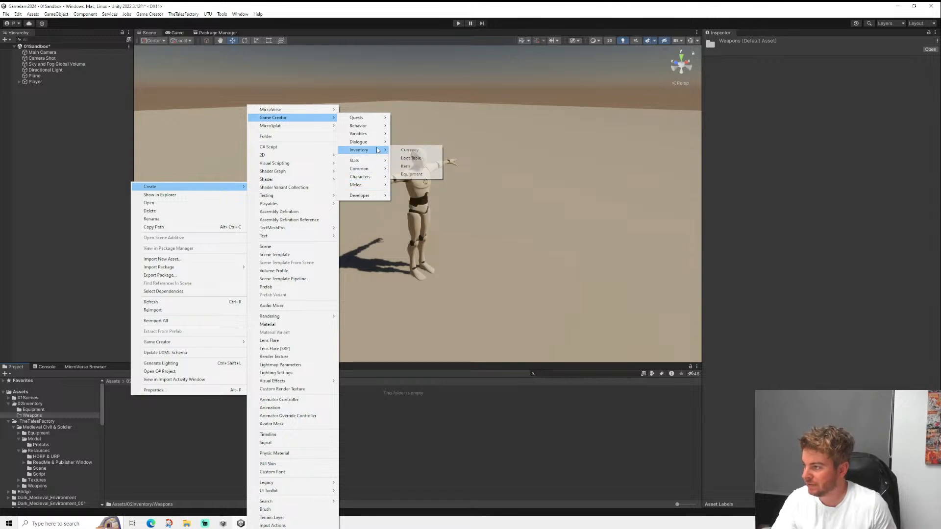
{"action": "left_click", "coordinate": [409, 166]}
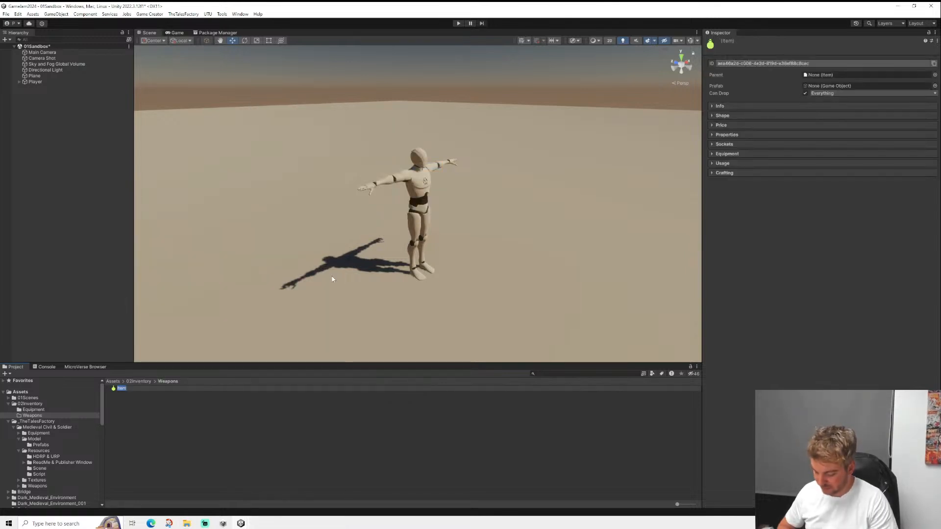
{"action": "type", "text": "S"}
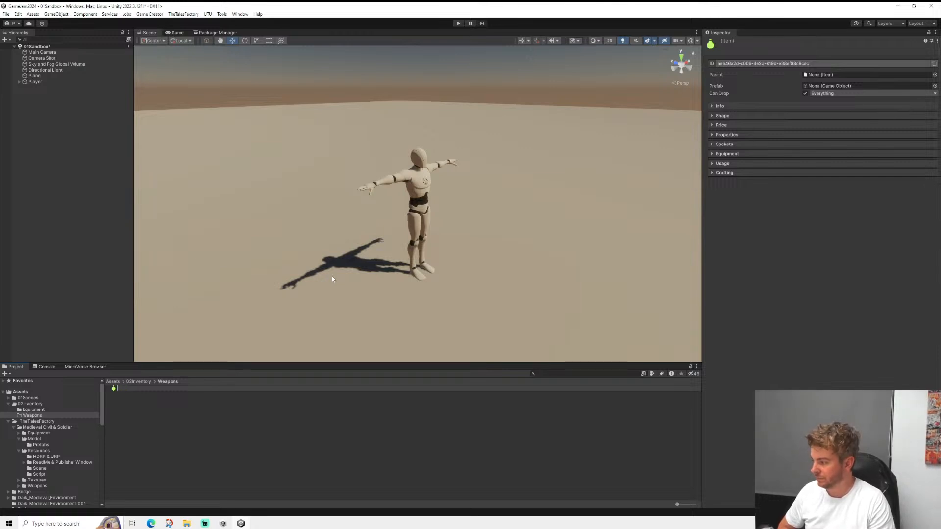
{"action": "type", "text": "word"}
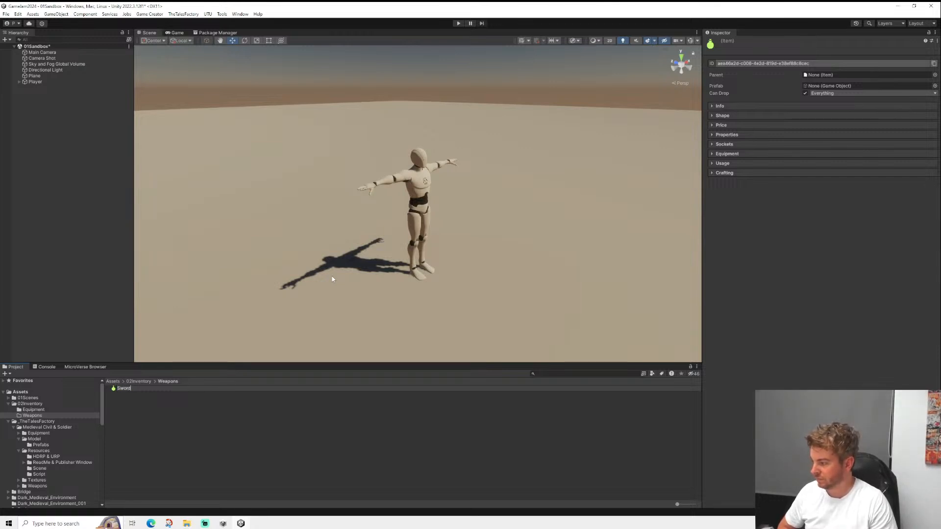
{"action": "key", "text": "Return"}
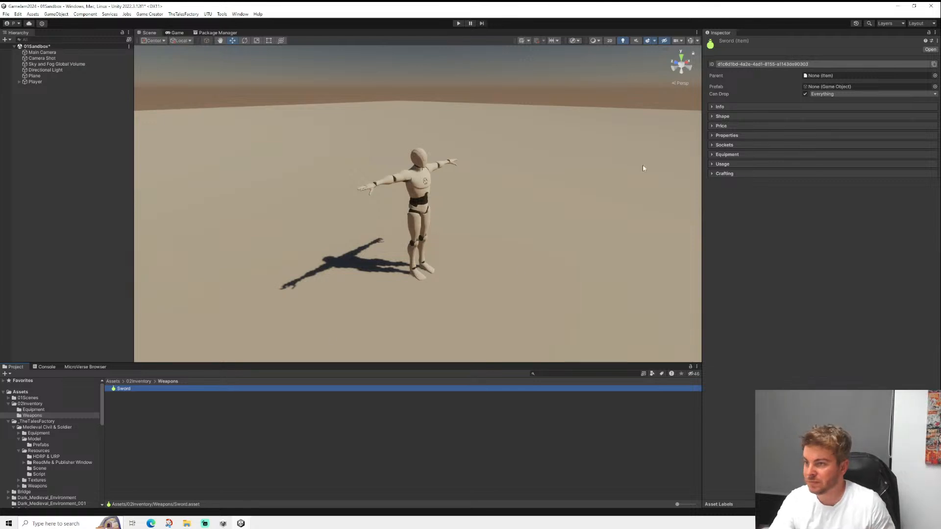
- Set the Sword item's parent to the HandLeft item
{"action": "left_click", "coordinate": [731, 155]}
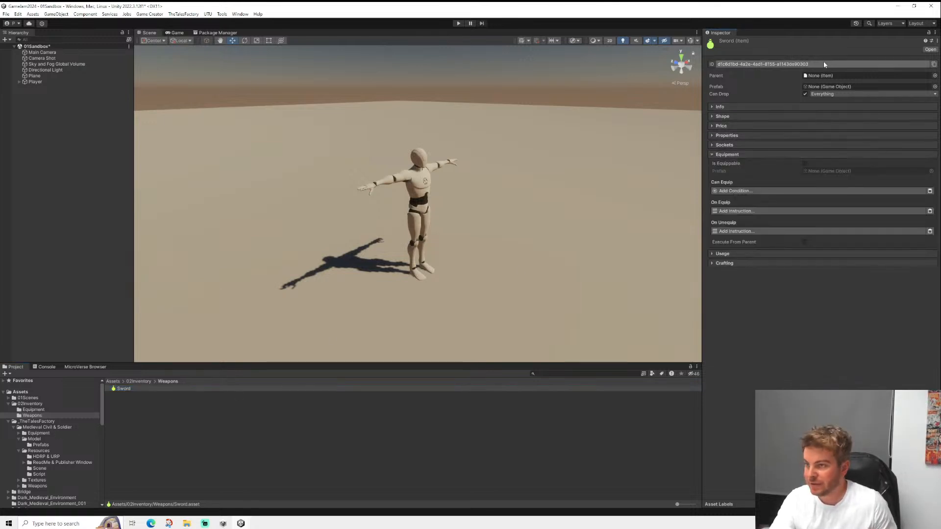
{"action": "left_click", "coordinate": [935, 76]}
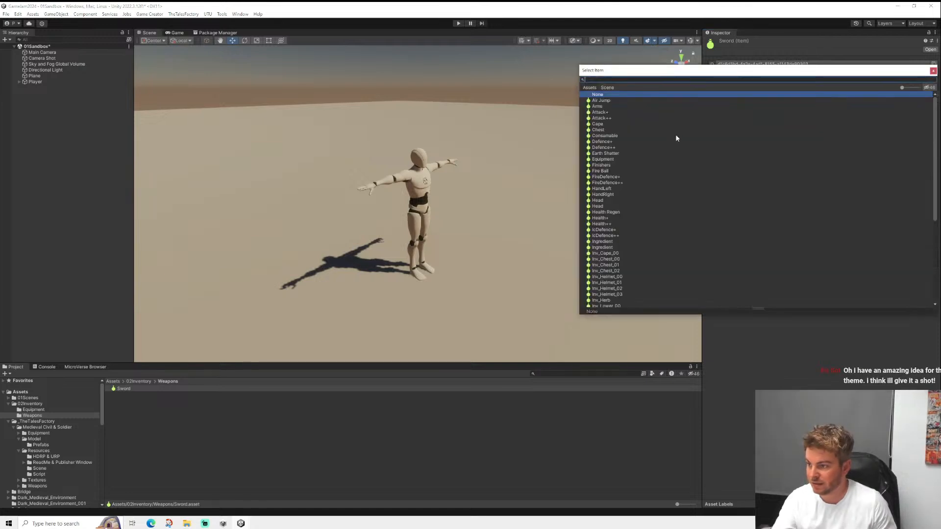
{"action": "type", "text": "hand"}
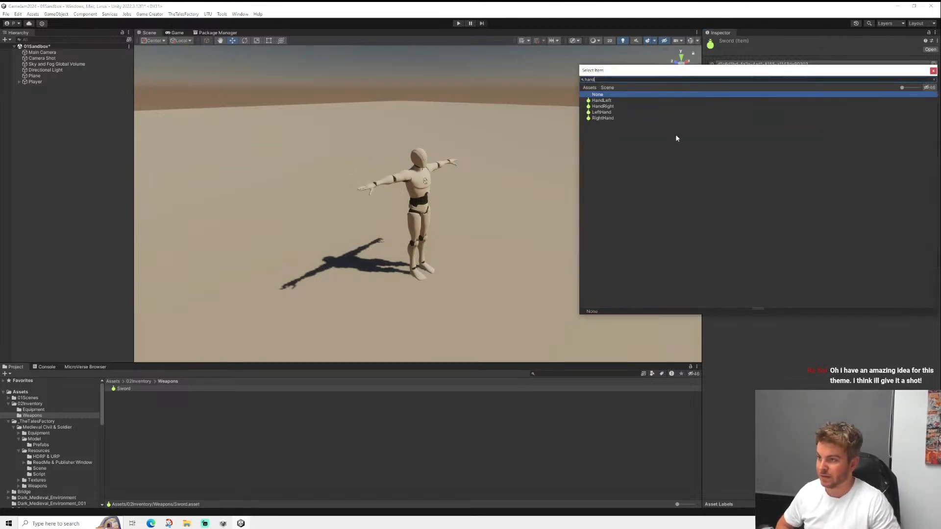
{"action": "key", "text": "Down"}
{"action": "key", "text": "Return"}
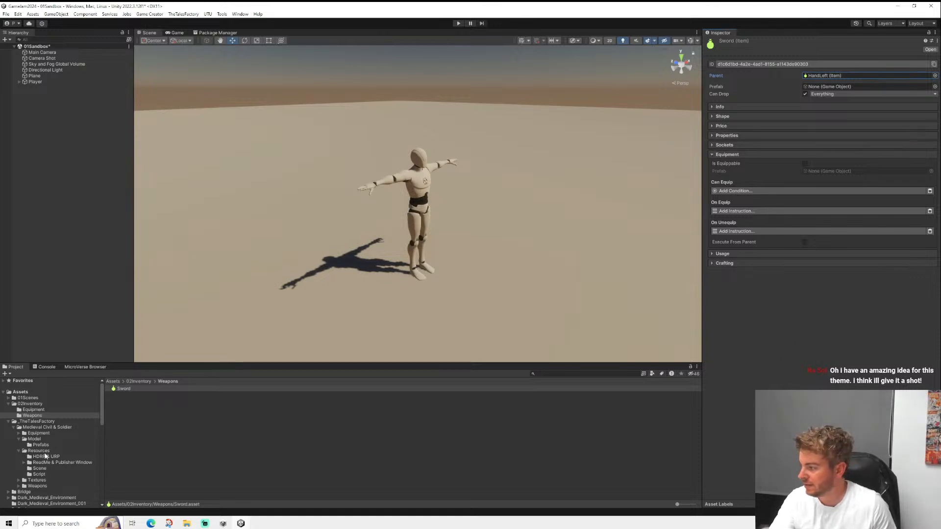
- Add an Attach Prop instruction to the Sword item's On Equip list
{"action": "scroll", "coordinate": [45, 456], "scroll_direction": "down", "scroll_amount": 2}
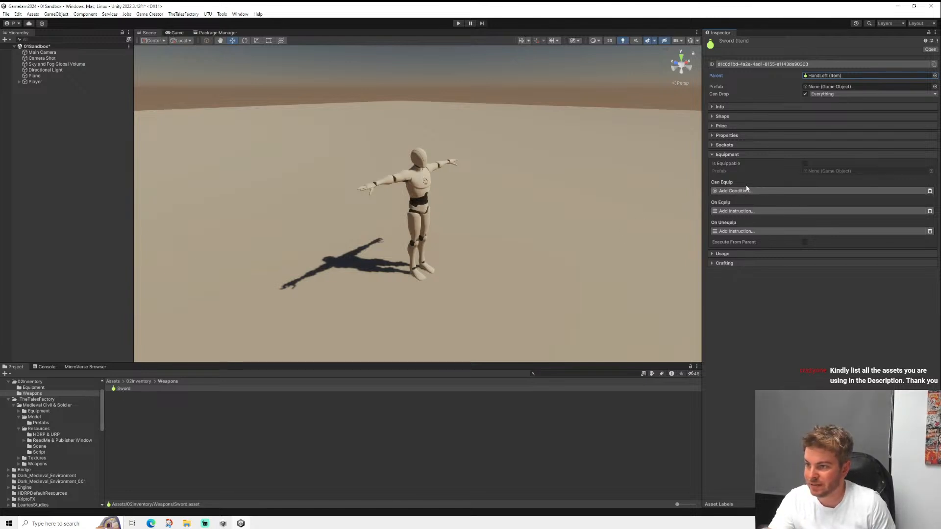
{"action": "left_click", "coordinate": [735, 211]}
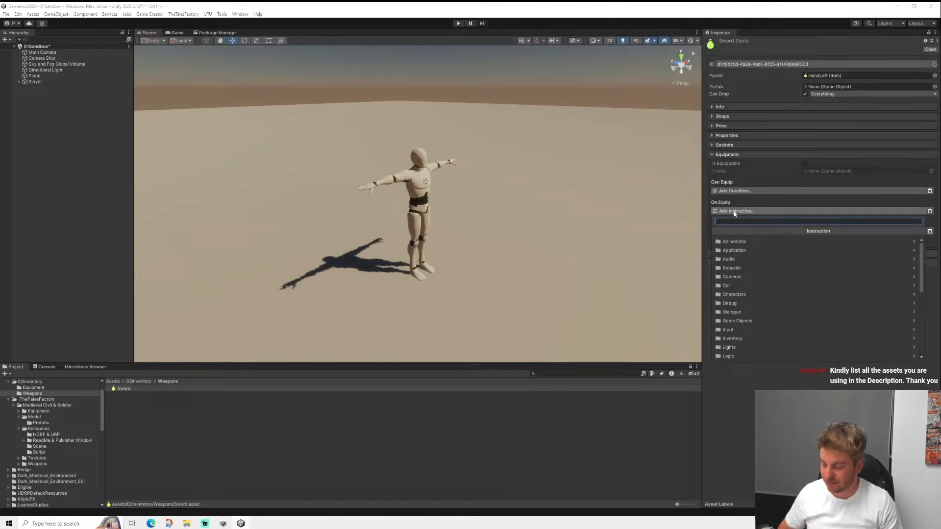
{"action": "type", "text": "atta"}
{"action": "key", "text": "Down"}
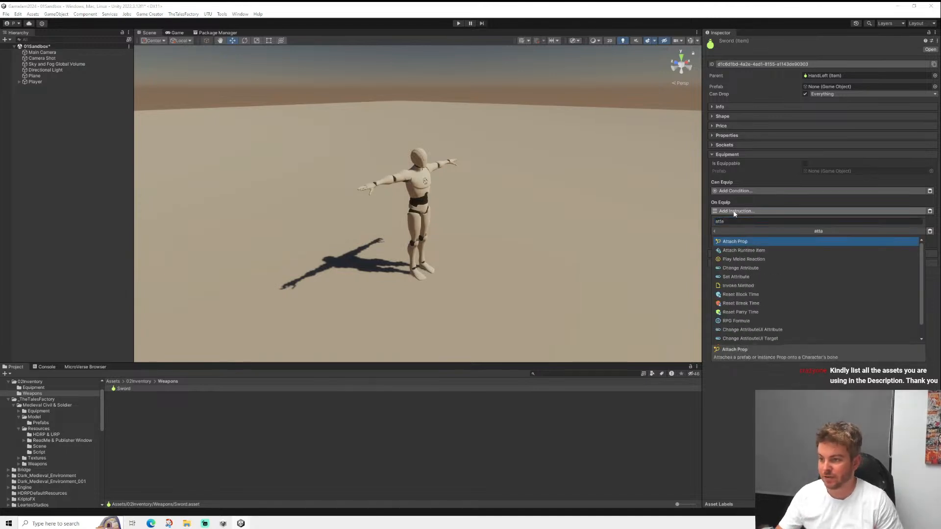
{"action": "key", "text": "Return"}
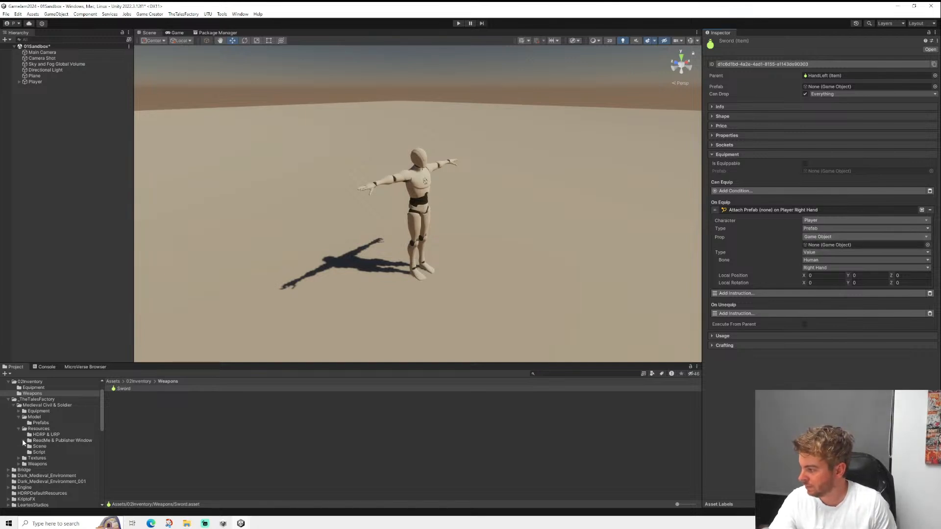
- Browse the Medieval Civil & Soldier equipment folders for a usable prop, examining the Scythe folder and the BreadPeel model
{"action": "left_click", "coordinate": [18, 413]}
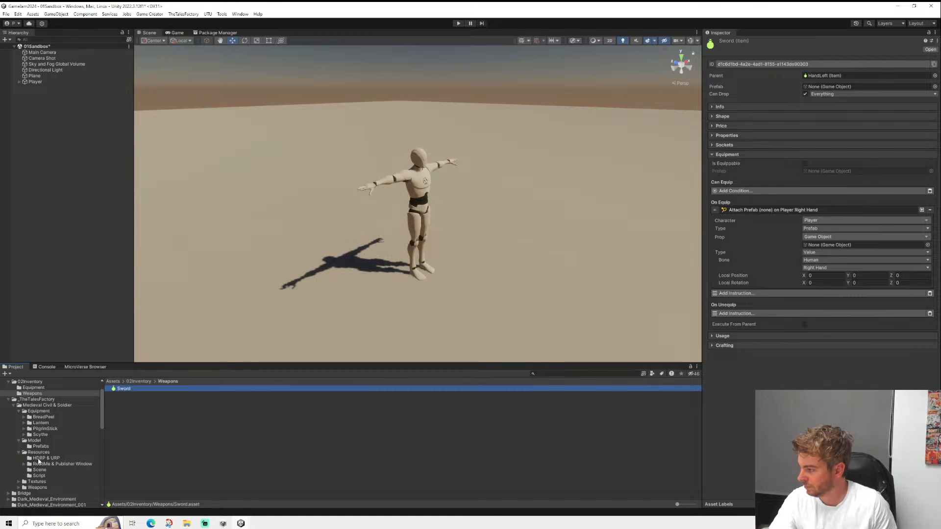
{"action": "left_click", "coordinate": [42, 433]}
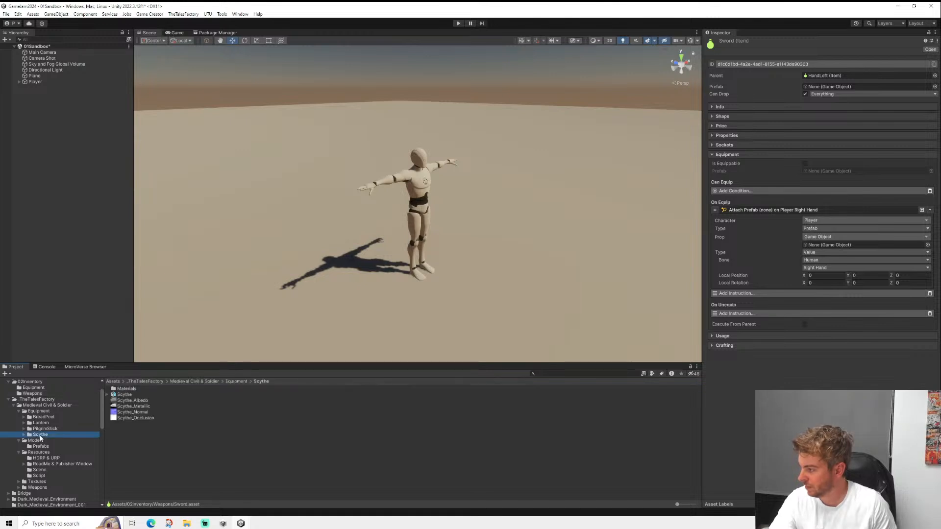
{"action": "left_click", "coordinate": [40, 411]}
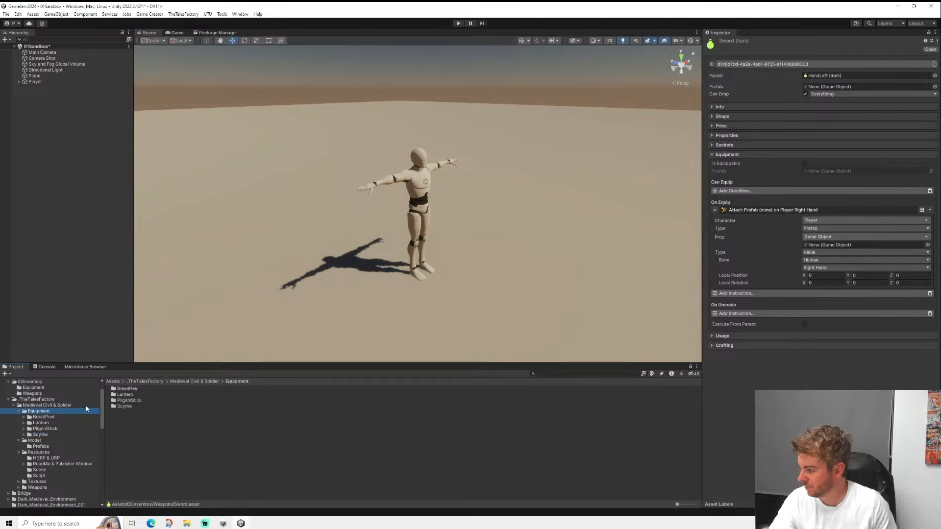
{"action": "double_click", "coordinate": [129, 390]}
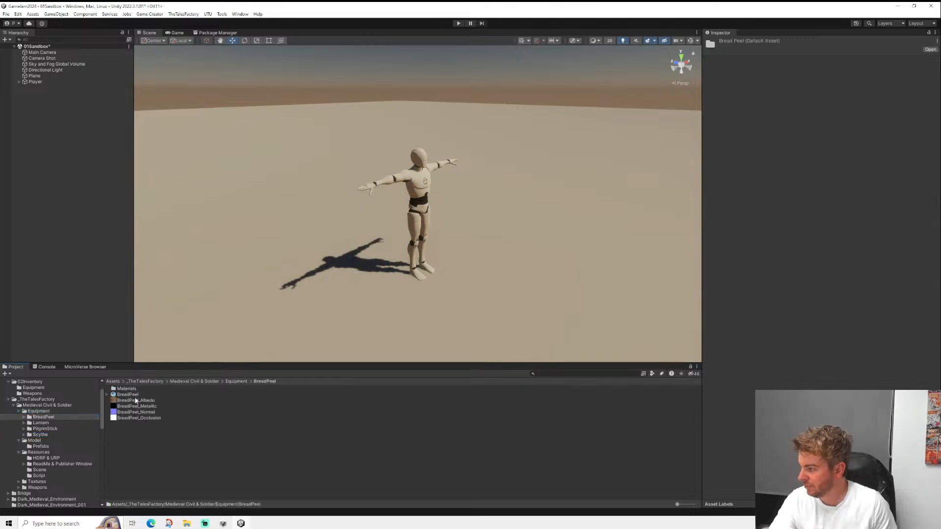
{"action": "left_click", "coordinate": [135, 396]}
{"action": "left_click_drag", "start_coordinate": [132, 394], "coordinate": [354, 394]}
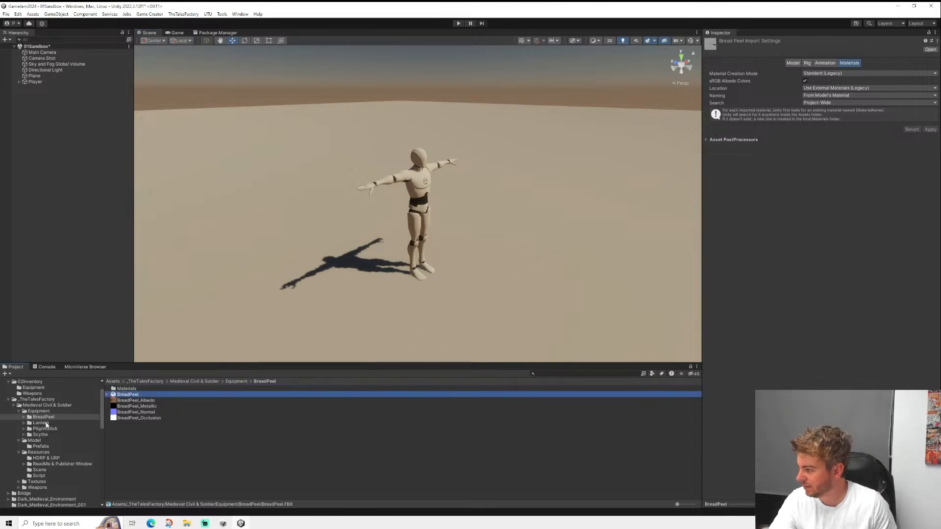
- Place the Lantern prefab in the scene beside the player to preview it, and delete it from the scene
{"action": "left_click_drag", "start_coordinate": [42, 425], "coordinate": [351, 371]}
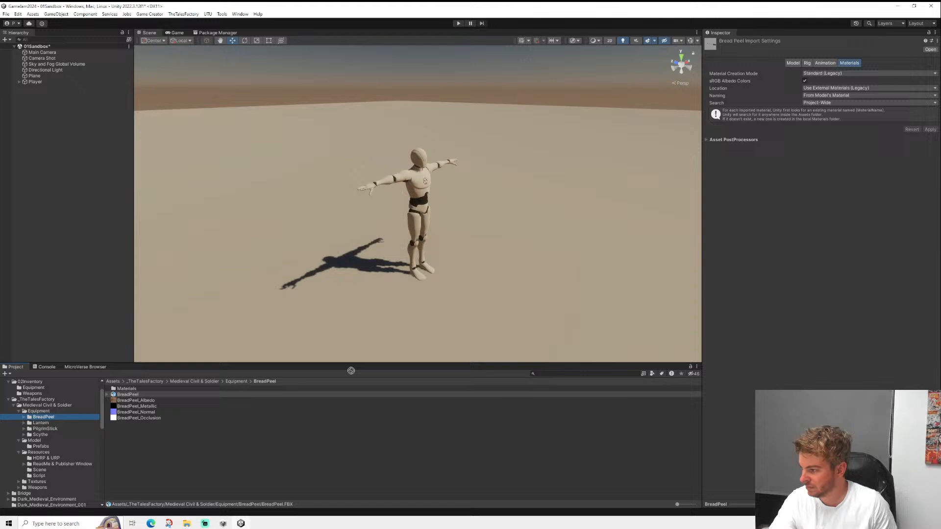
{"action": "left_click", "coordinate": [40, 423]}
{"action": "left_click_drag", "start_coordinate": [120, 402], "coordinate": [547, 311]}
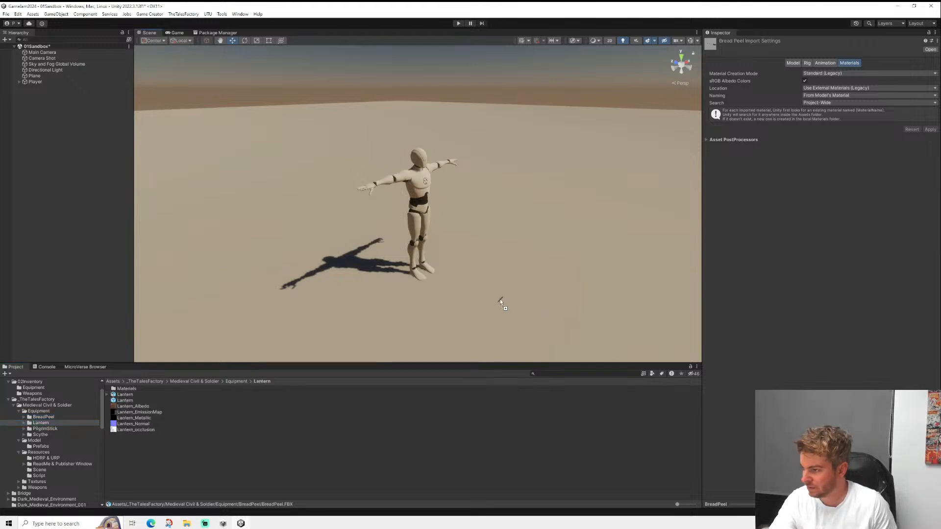
{"action": "left_click_drag", "start_coordinate": [478, 310], "coordinate": [475, 277]}
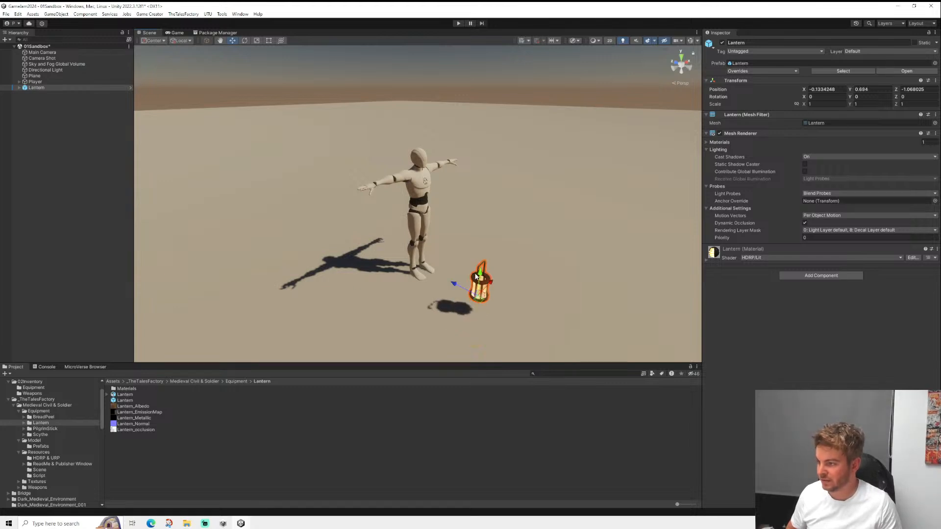
{"action": "left_click", "coordinate": [41, 423]}
{"action": "left_click", "coordinate": [37, 88]}
{"action": "key", "text": "Delete"}
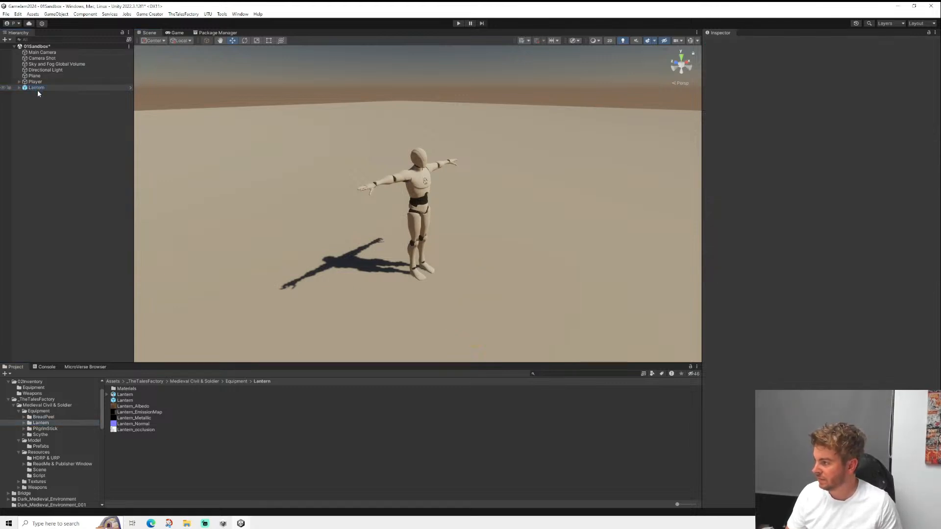
- Place the Scythe model in the scene beside the player to preview it, and delete it from the scene
{"action": "left_click", "coordinate": [41, 434]}
{"action": "left_click_drag", "start_coordinate": [124, 395], "coordinate": [489, 277]}
{"action": "key", "text": "Delete"}
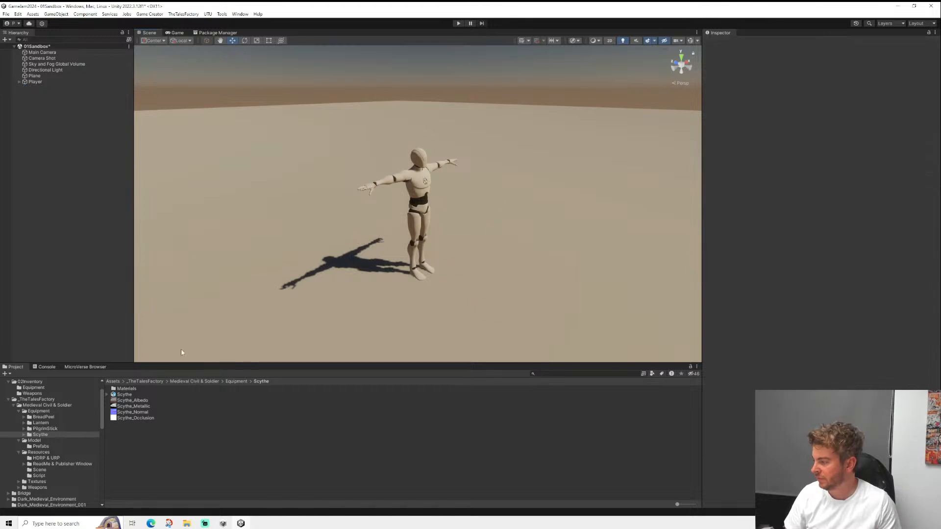
- Search the _TheTalesFactory folder for "sword" and place the Longsword prefab in the scene beside the player, adjusting its height
{"action": "left_click", "coordinate": [48, 401]}
{"action": "left_click", "coordinate": [563, 374]}
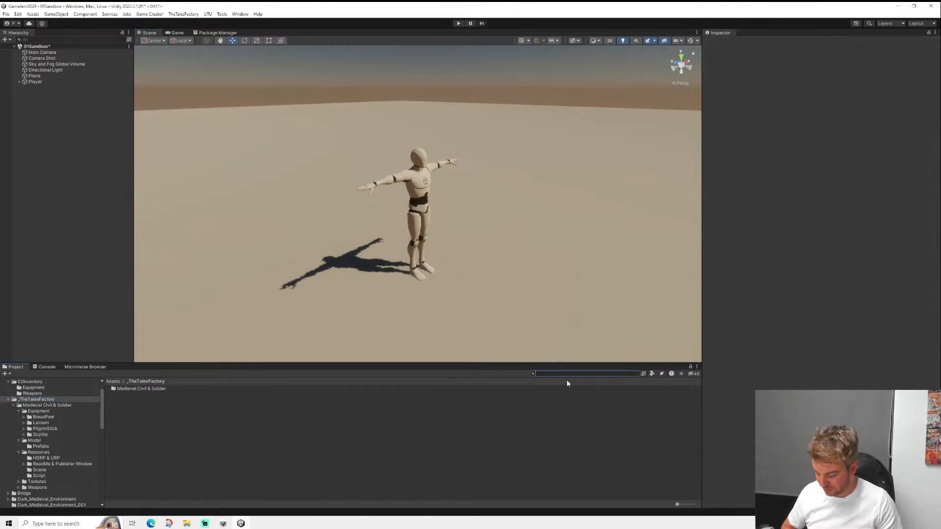
{"action": "type", "text": "sword"}
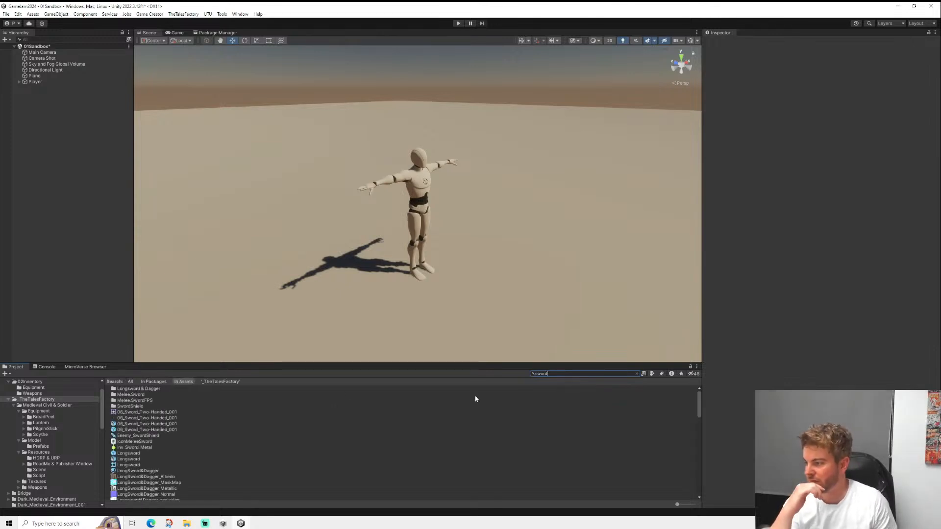
{"action": "left_click", "coordinate": [221, 382]}
{"action": "left_click", "coordinate": [129, 395]}
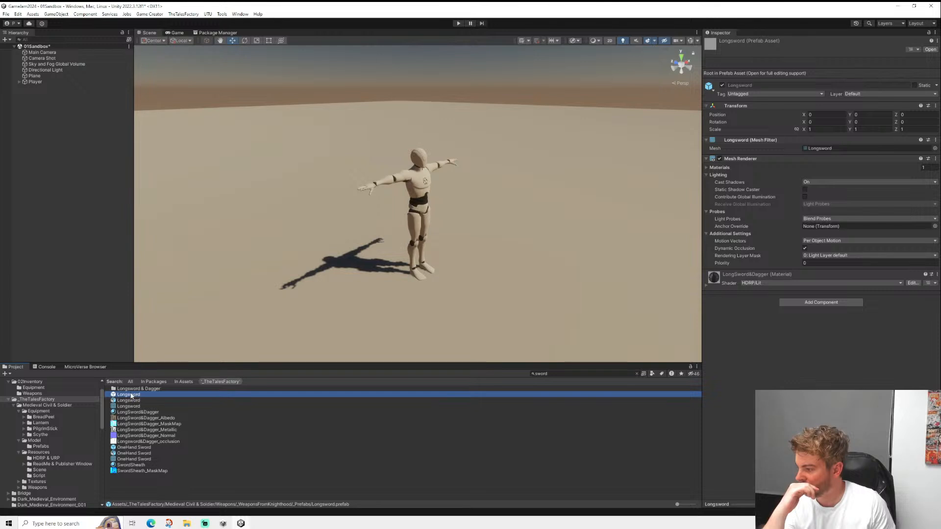
{"action": "left_click_drag", "start_coordinate": [135, 396], "coordinate": [460, 294]}
{"action": "left_click_drag", "start_coordinate": [488, 156], "coordinate": [483, 174]}
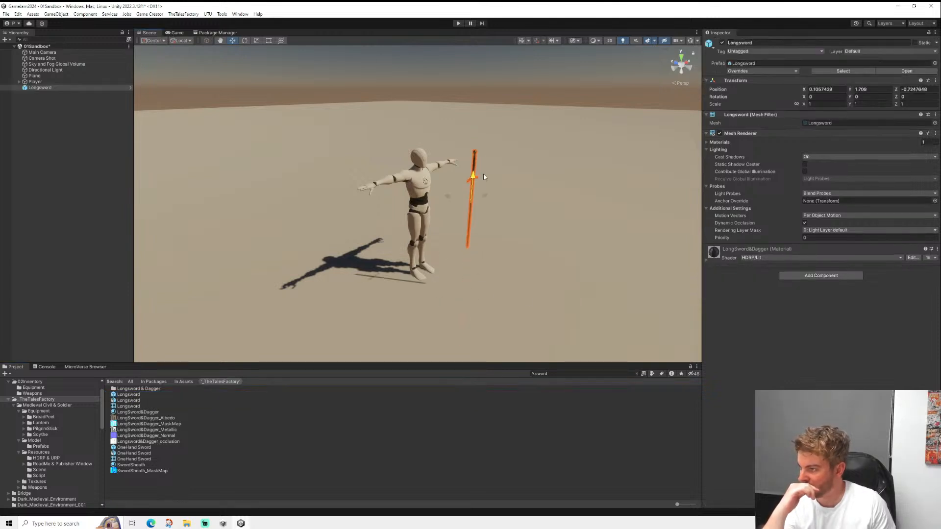
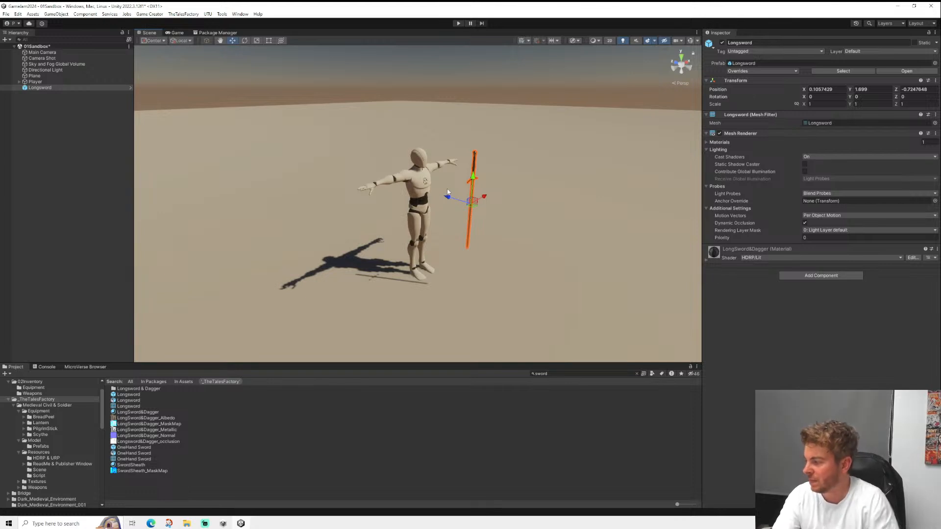
- Browse the project folders from 01Scenes and 02Inventory through the installed asset packs, examining NatureManufacture Assets with the search cleared
{"action": "scroll", "coordinate": [43, 409], "scroll_direction": "up", "scroll_amount": 2}
{"action": "left_click", "coordinate": [45, 398]}
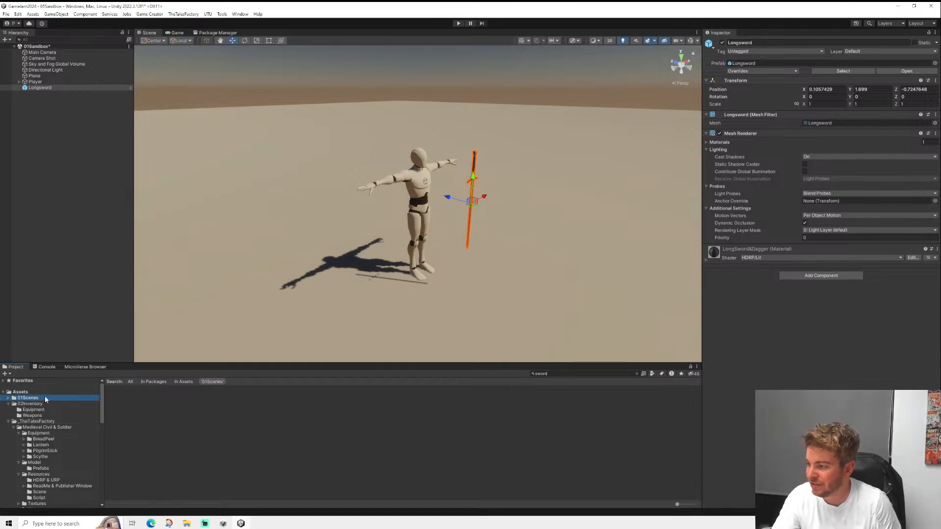
{"action": "left_click", "coordinate": [33, 404]}
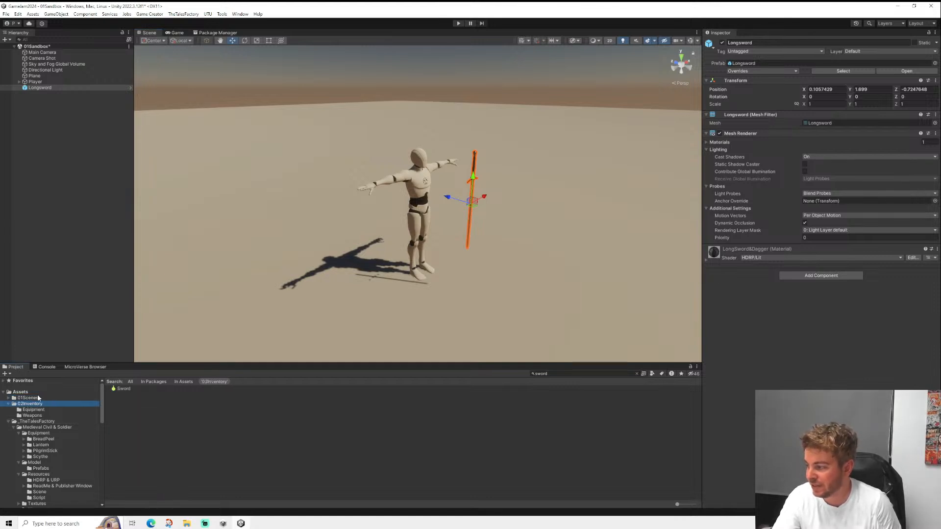
{"action": "scroll", "coordinate": [43, 419], "scroll_direction": "down", "scroll_amount": 3}
{"action": "scroll", "coordinate": [42, 420], "scroll_direction": "down", "scroll_amount": 3}
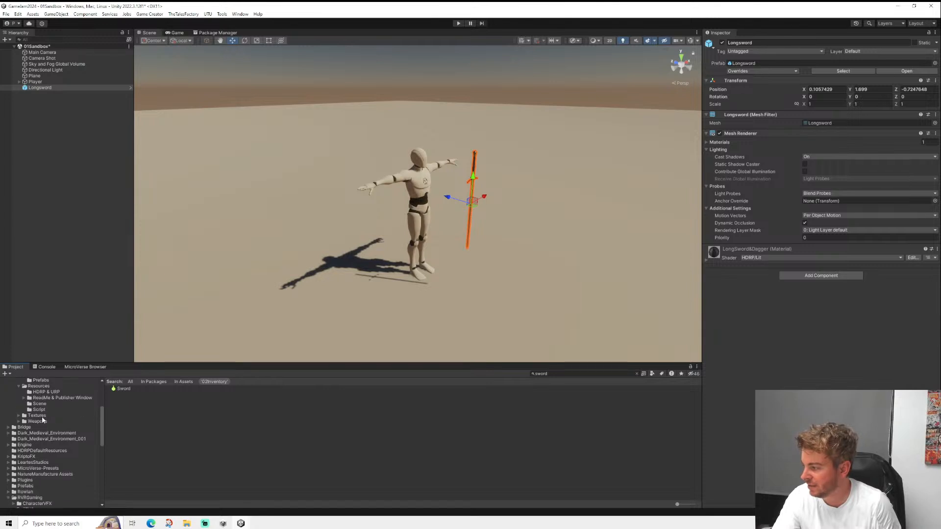
{"action": "scroll", "coordinate": [42, 419], "scroll_direction": "down", "scroll_amount": 2}
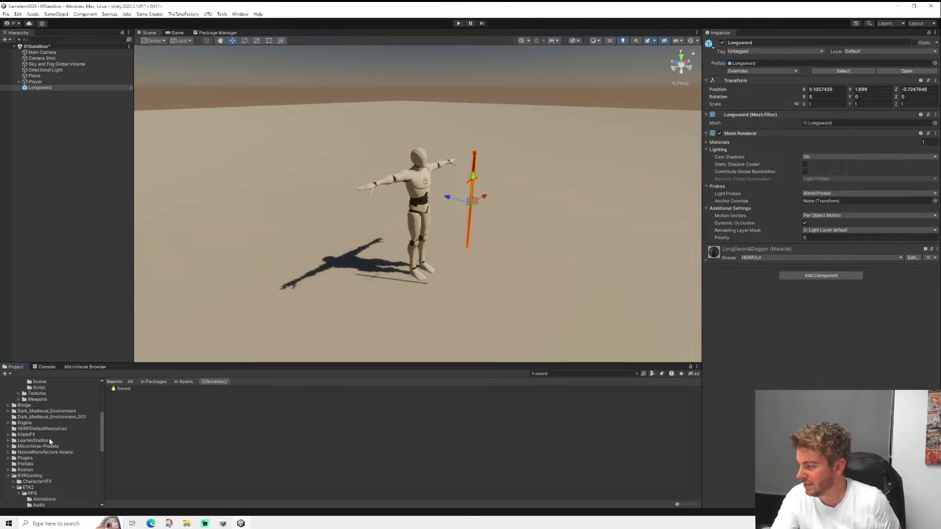
{"action": "scroll", "coordinate": [53, 440], "scroll_direction": "down", "scroll_amount": 2}
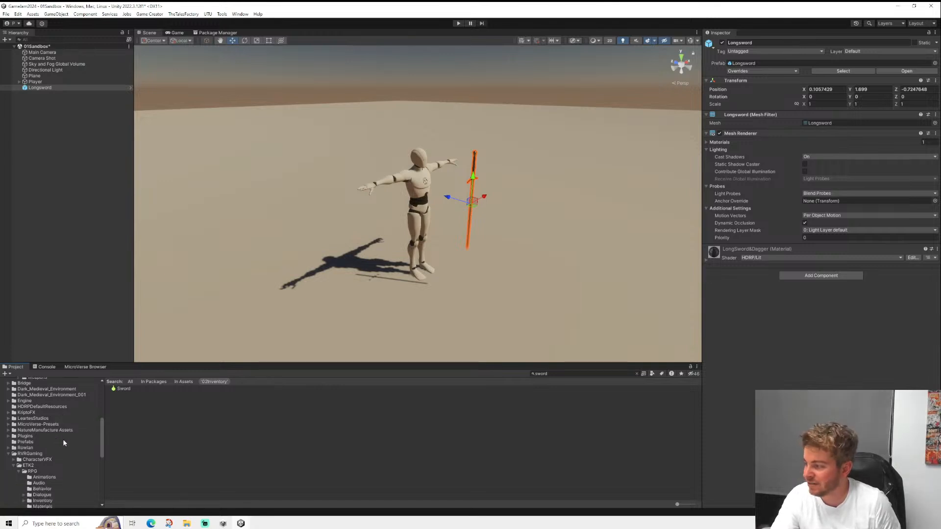
{"action": "scroll", "coordinate": [56, 432], "scroll_direction": "down", "scroll_amount": 4}
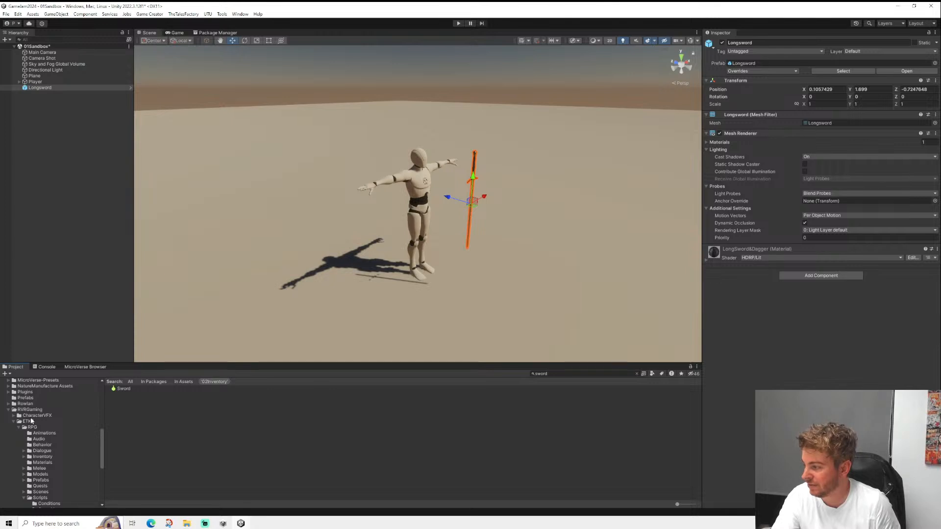
{"action": "scroll", "coordinate": [34, 420], "scroll_direction": "up", "scroll_amount": 2}
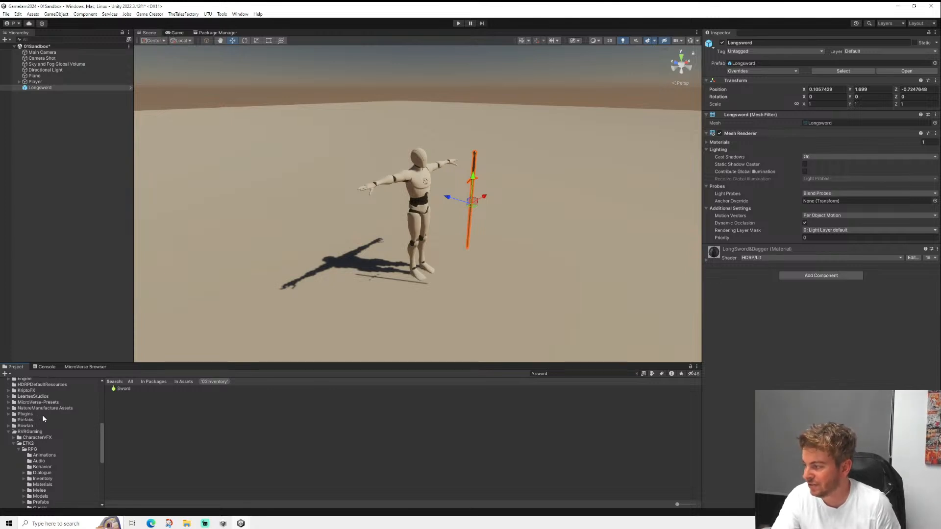
{"action": "scroll", "coordinate": [43, 417], "scroll_direction": "down", "scroll_amount": 6}
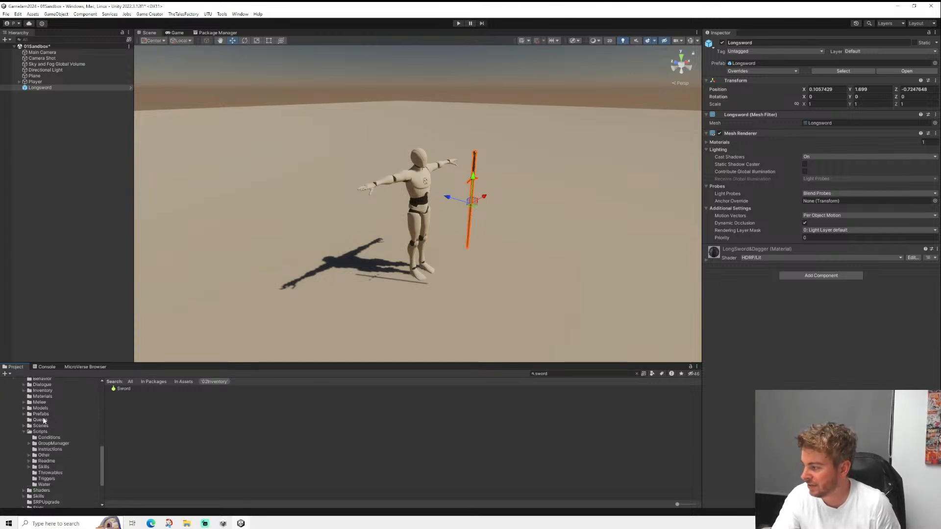
{"action": "scroll", "coordinate": [44, 422], "scroll_direction": "down", "scroll_amount": 4}
{"action": "scroll", "coordinate": [45, 420], "scroll_direction": "up", "scroll_amount": 2}
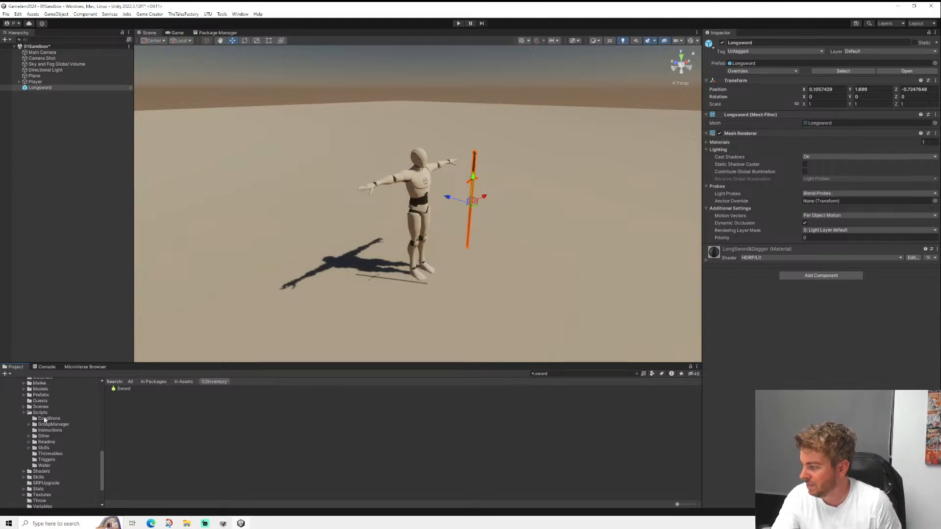
{"action": "scroll", "coordinate": [47, 421], "scroll_direction": "down", "scroll_amount": 2}
{"action": "scroll", "coordinate": [50, 470], "scroll_direction": "up", "scroll_amount": 12}
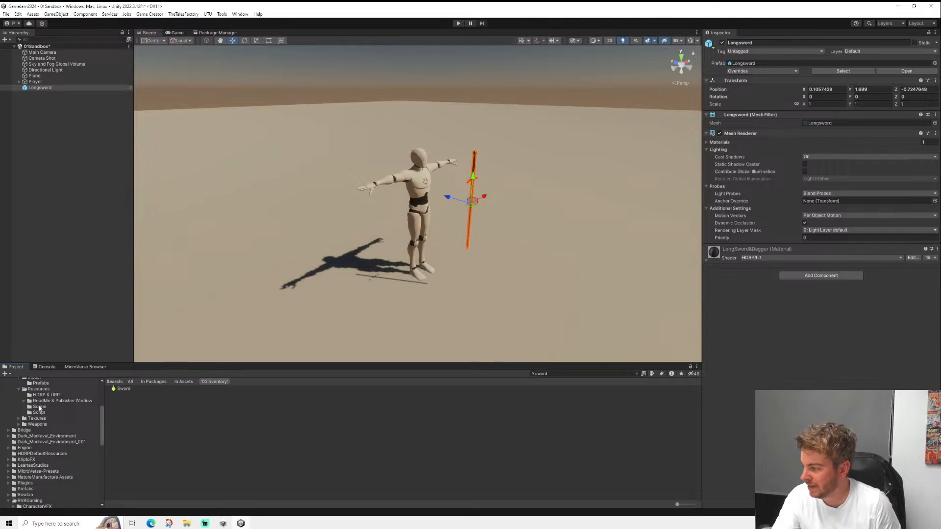
{"action": "scroll", "coordinate": [41, 419], "scroll_direction": "down", "scroll_amount": 2}
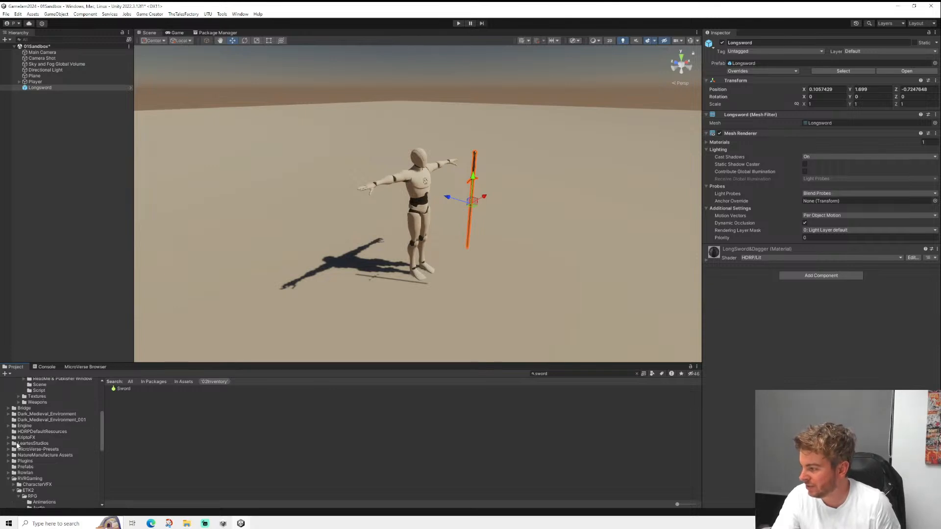
{"action": "left_click", "coordinate": [46, 455]}
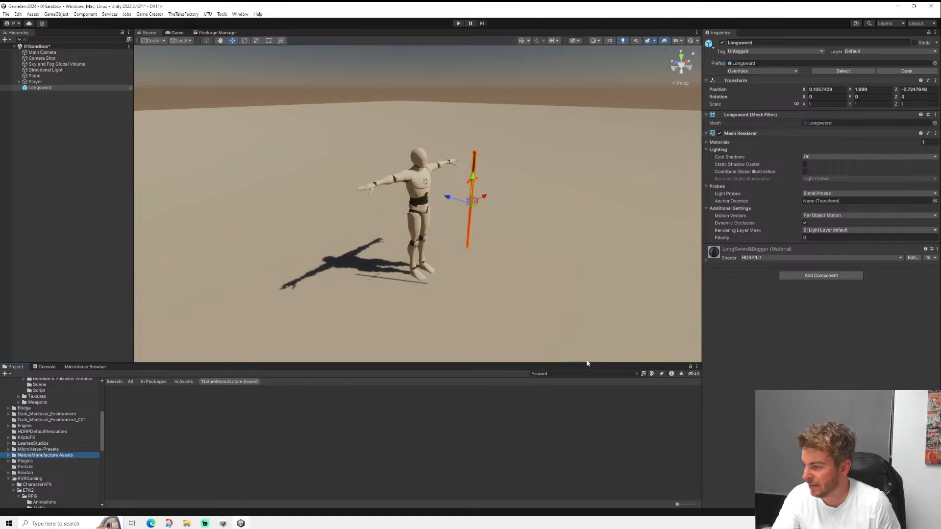
{"action": "left_click", "coordinate": [636, 373]}
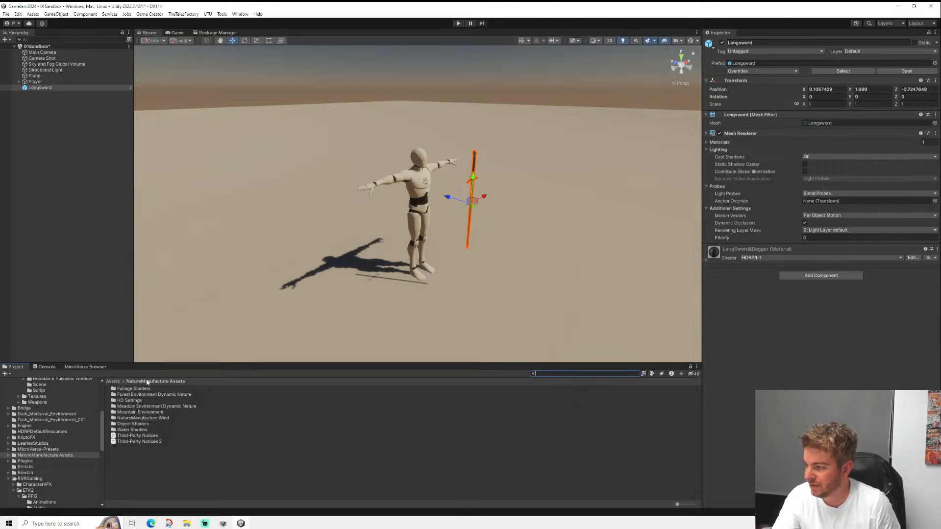
- Examine the MicroVerse Browser's height stamps and its vegetation collections, including Synty Tropical Jungle and Meadow Environment
{"action": "left_click", "coordinate": [94, 368]}
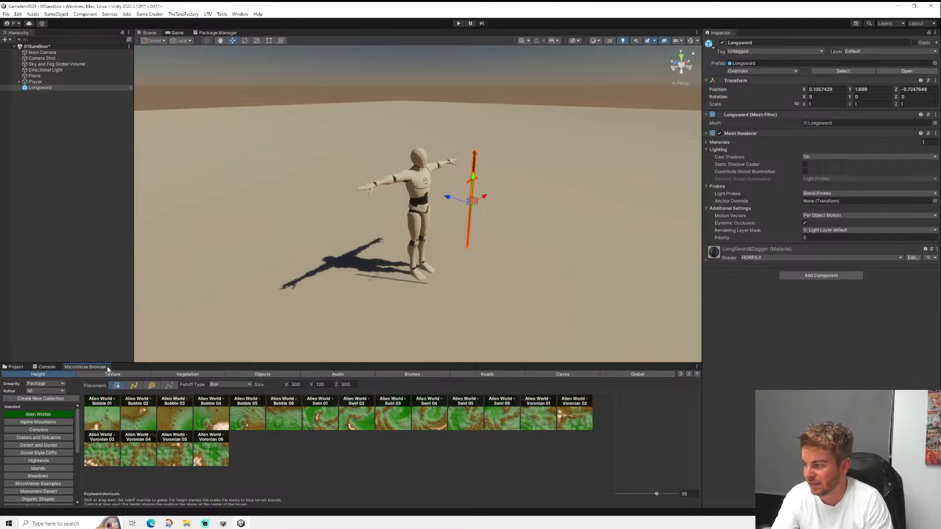
{"action": "scroll", "coordinate": [31, 454], "scroll_direction": "down", "scroll_amount": 3}
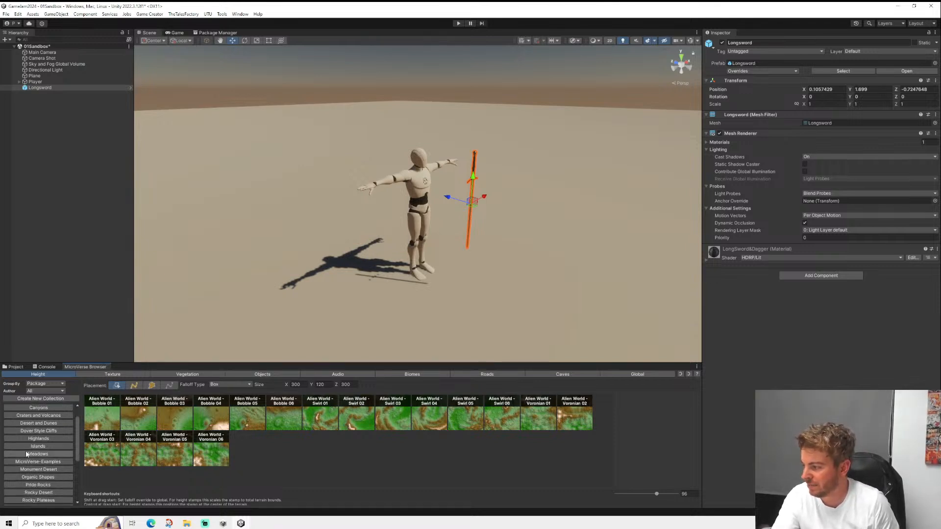
{"action": "scroll", "coordinate": [35, 456], "scroll_direction": "down", "scroll_amount": 4}
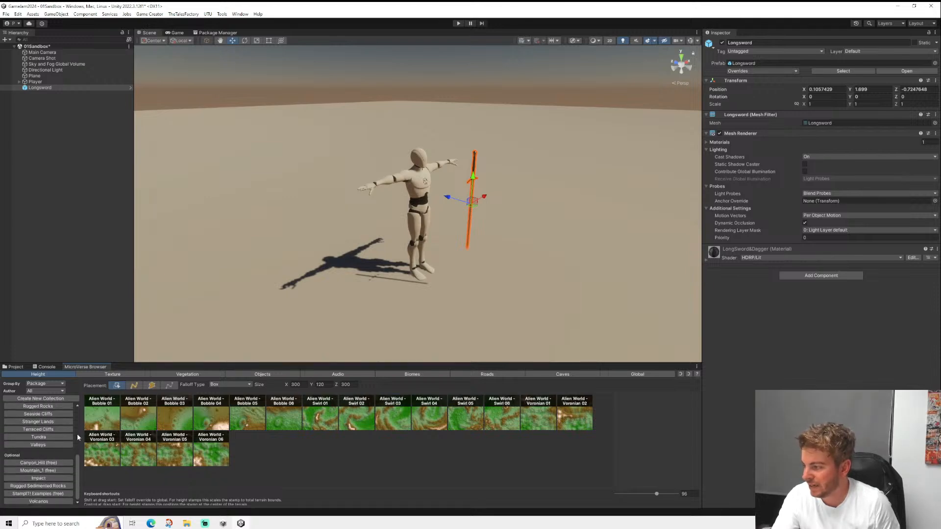
{"action": "left_click", "coordinate": [188, 374]}
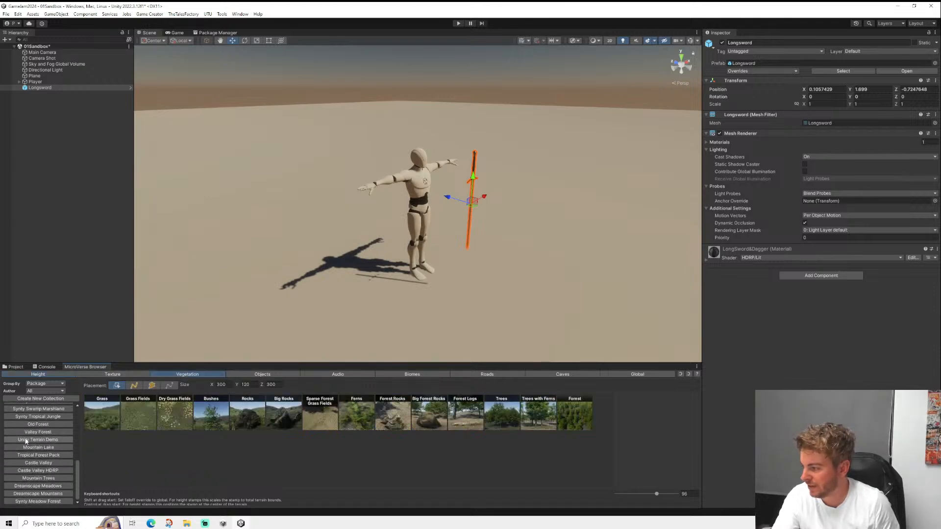
{"action": "left_click", "coordinate": [38, 460]}
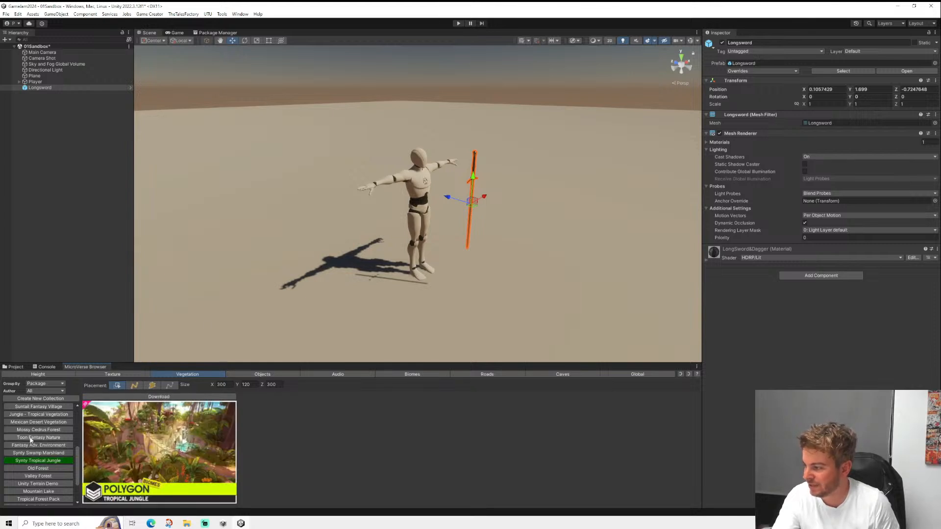
{"action": "scroll", "coordinate": [33, 440], "scroll_direction": "up", "scroll_amount": 10}
{"action": "scroll", "coordinate": [32, 438], "scroll_direction": "up", "scroll_amount": 1}
{"action": "left_click", "coordinate": [37, 423]}
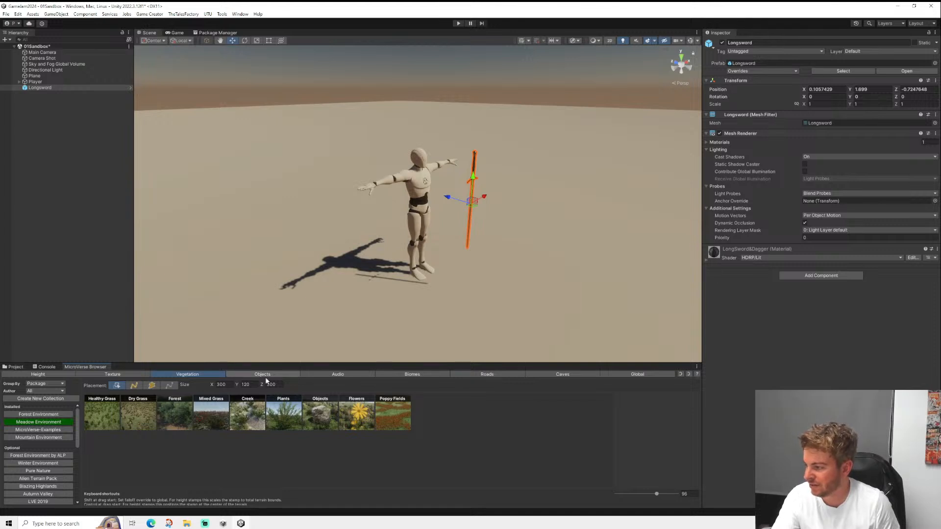
- Examine the MicroVerse biomes of the Meadow, Forest and Mountain Environment collections, including Grassy Plains
{"action": "left_click", "coordinate": [389, 375]}
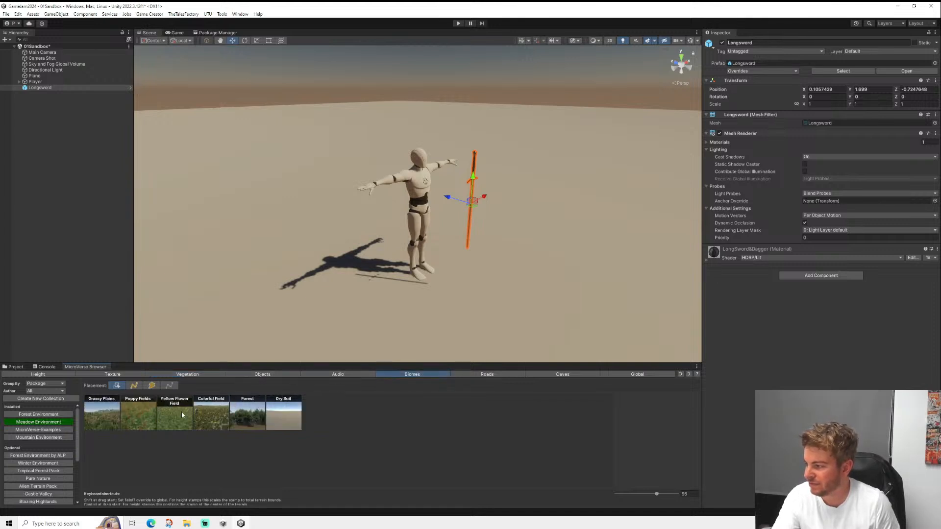
{"action": "left_click", "coordinate": [95, 424]}
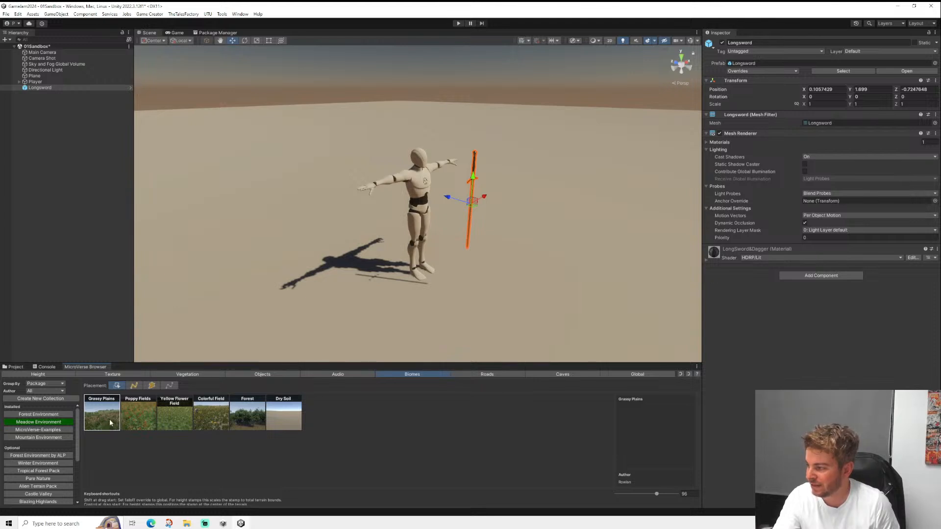
{"action": "left_click", "coordinate": [56, 415]}
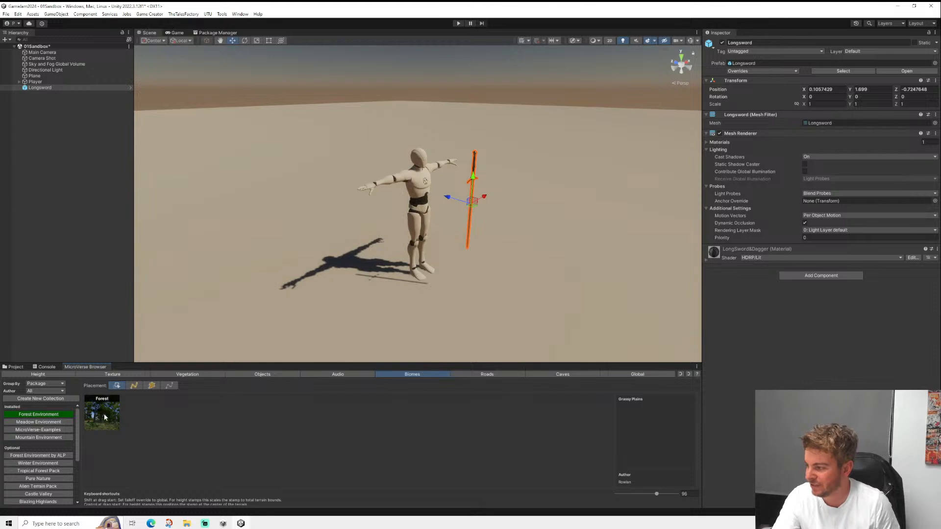
{"action": "left_click", "coordinate": [39, 422]}
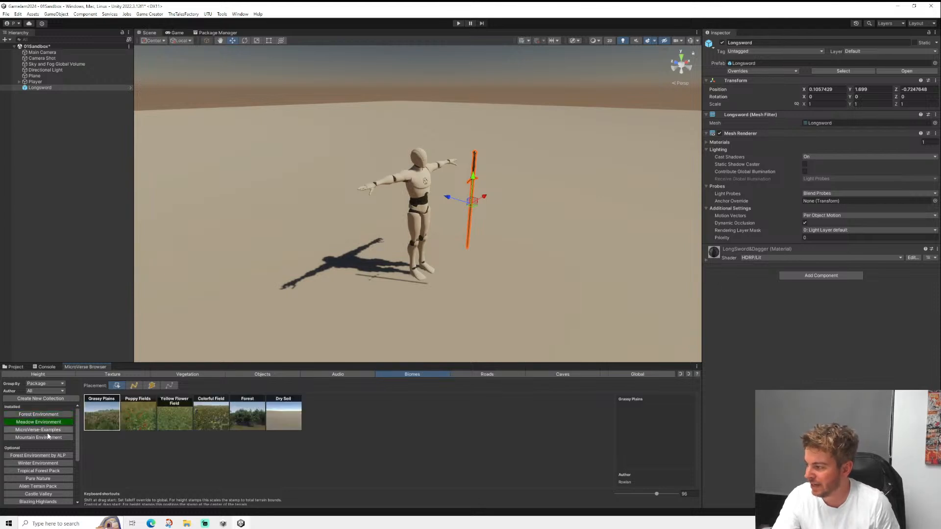
{"action": "left_click", "coordinate": [48, 436]}
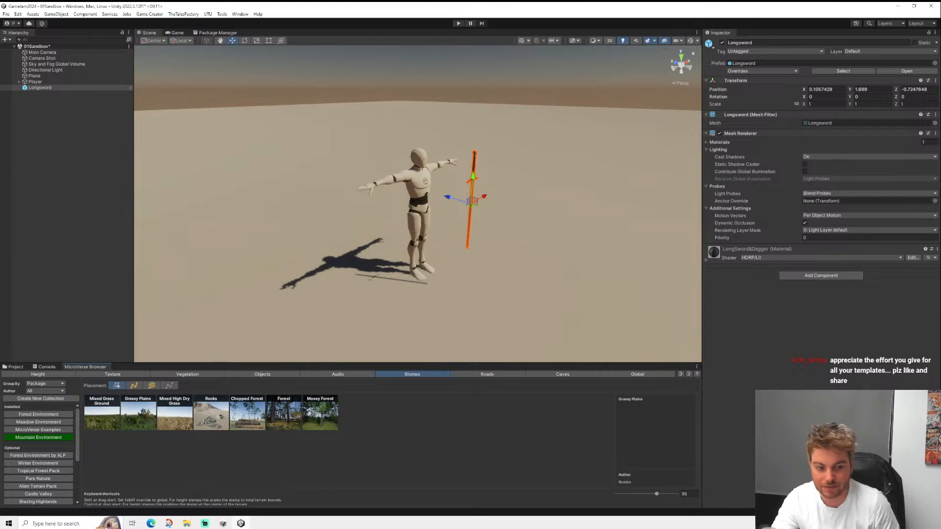
- Return to the project files and delete the Longsword from the scene
{"action": "left_click", "coordinate": [16, 367]}
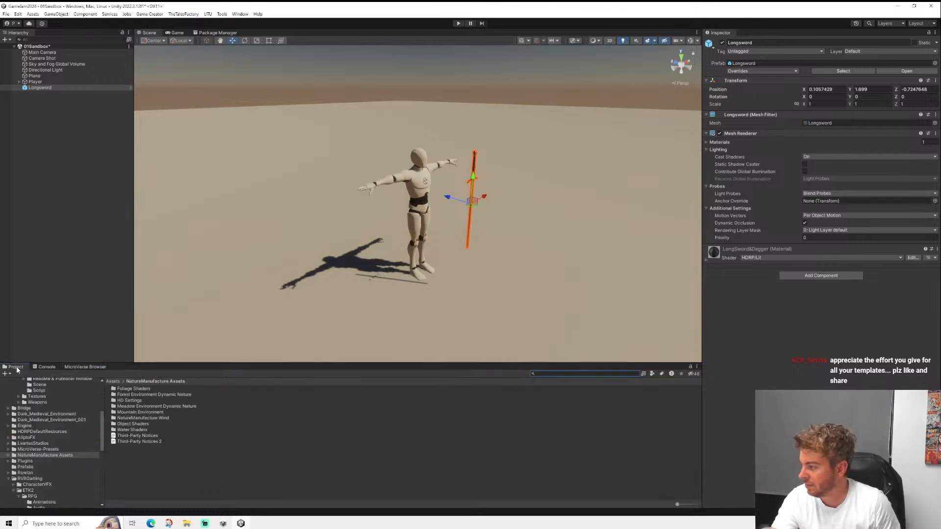
{"action": "scroll", "coordinate": [344, 192], "scroll_direction": "down", "scroll_amount": 2}
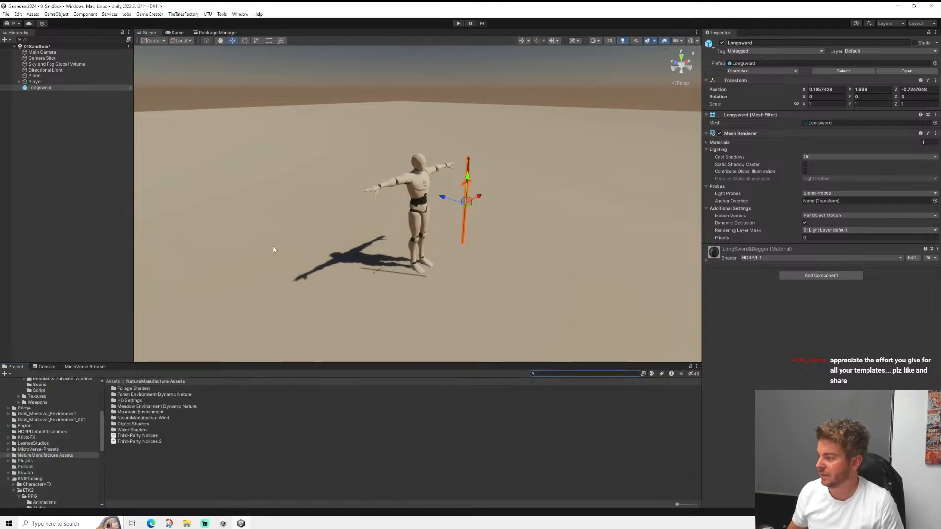
{"action": "left_click", "coordinate": [51, 88]}
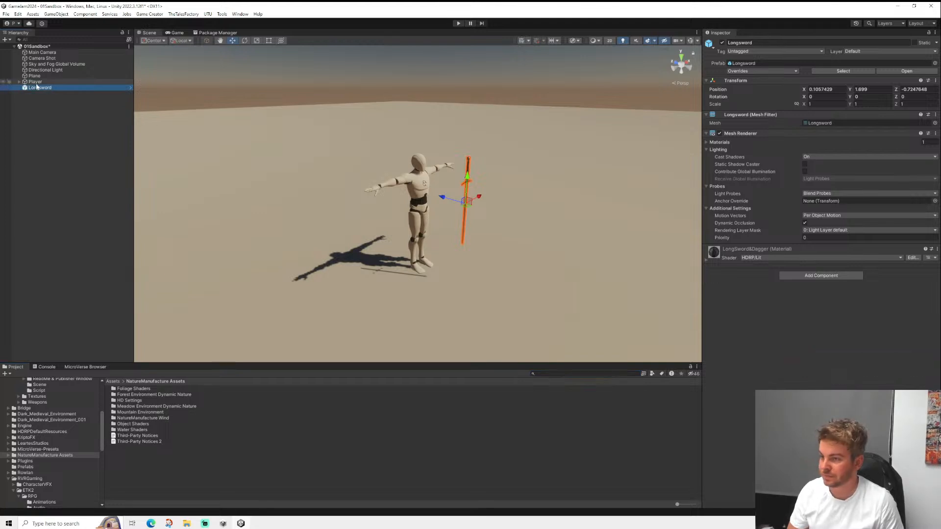
{"action": "key", "text": "Delete"}
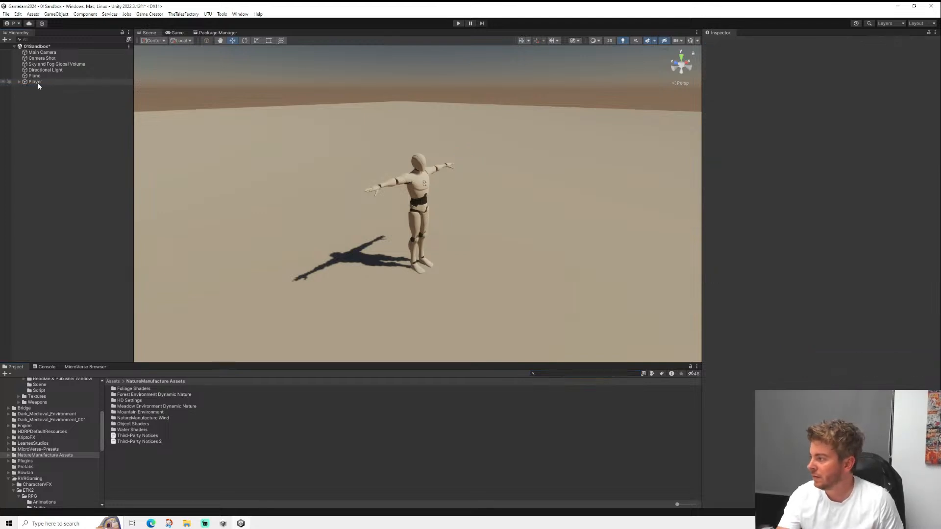
- In the Sword item from 02Inventory's Weapons folder, assign the Longsword as the prop of the On Equip attach instruction
{"action": "scroll", "coordinate": [49, 429], "scroll_direction": "up", "scroll_amount": 5}
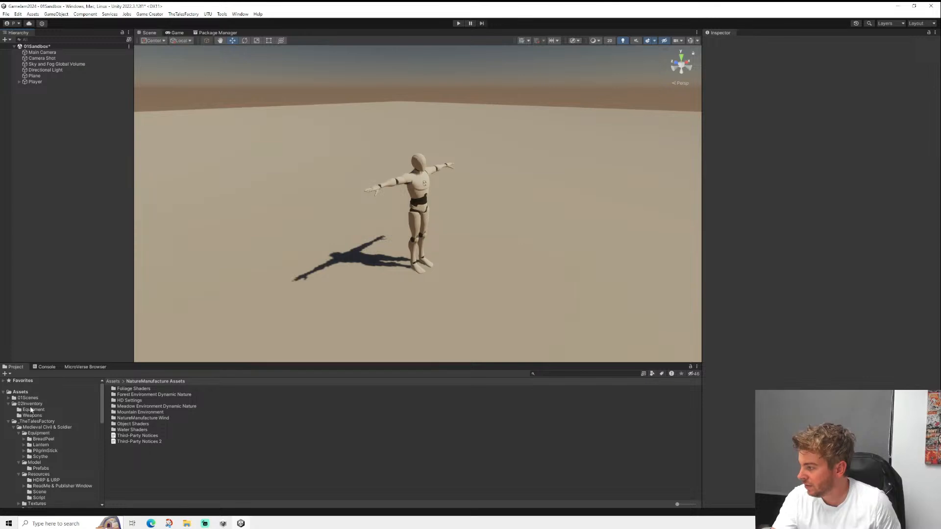
{"action": "left_click", "coordinate": [34, 410]}
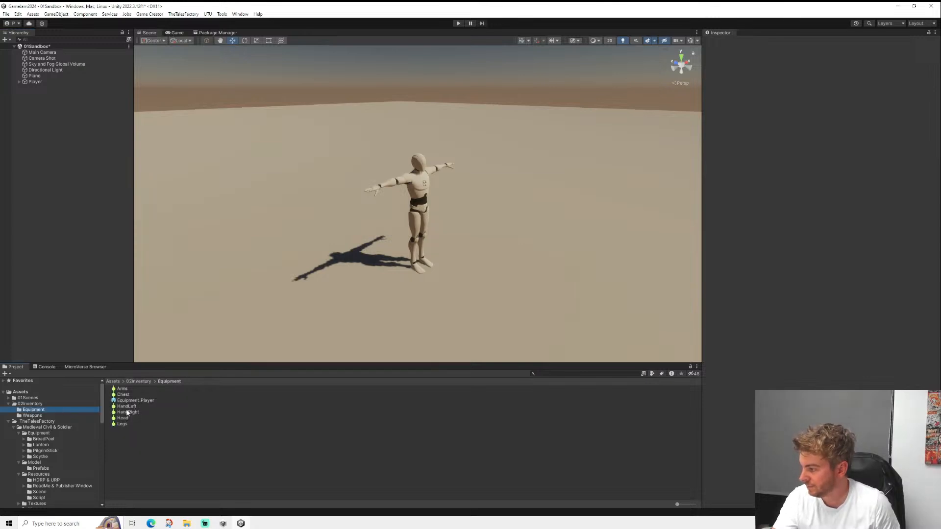
{"action": "left_click", "coordinate": [28, 415]}
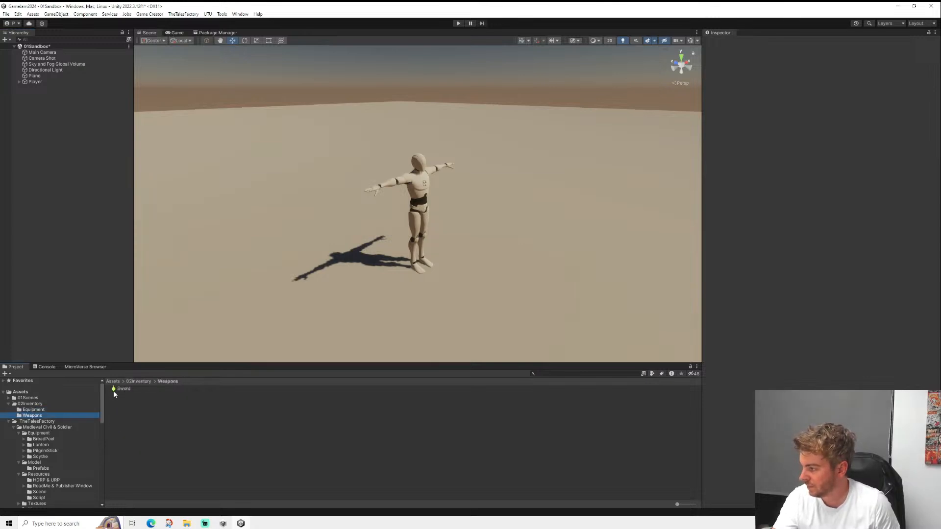
{"action": "left_click", "coordinate": [114, 389]}
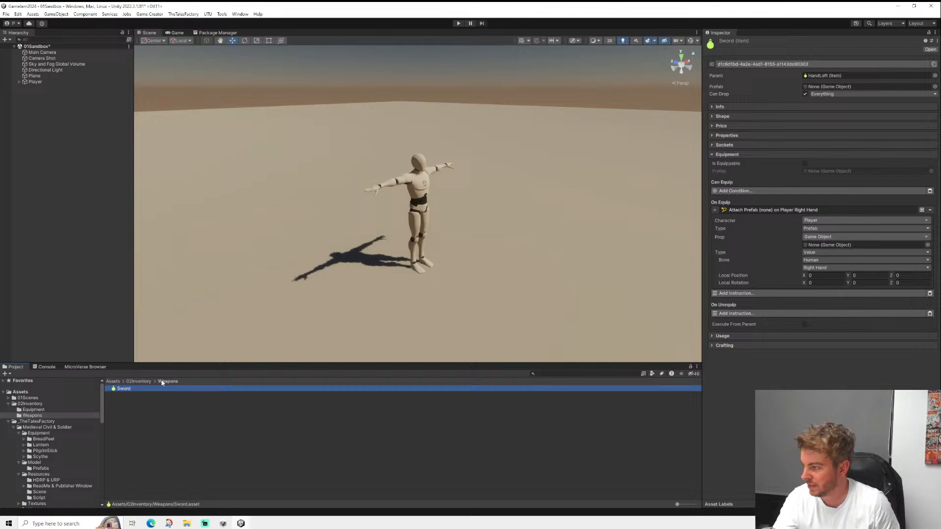
{"action": "left_click", "coordinate": [927, 246]}
{"action": "type", "text": "long"}
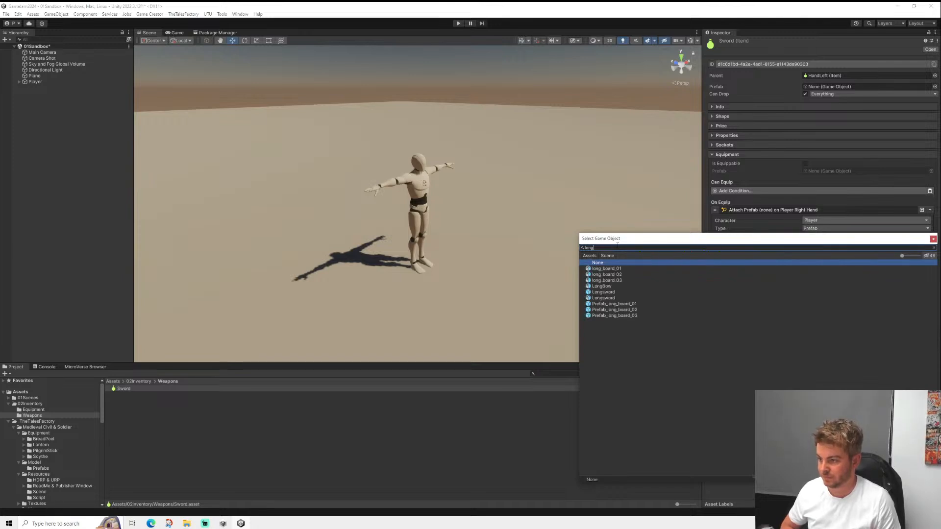
{"action": "left_click", "coordinate": [616, 292]}
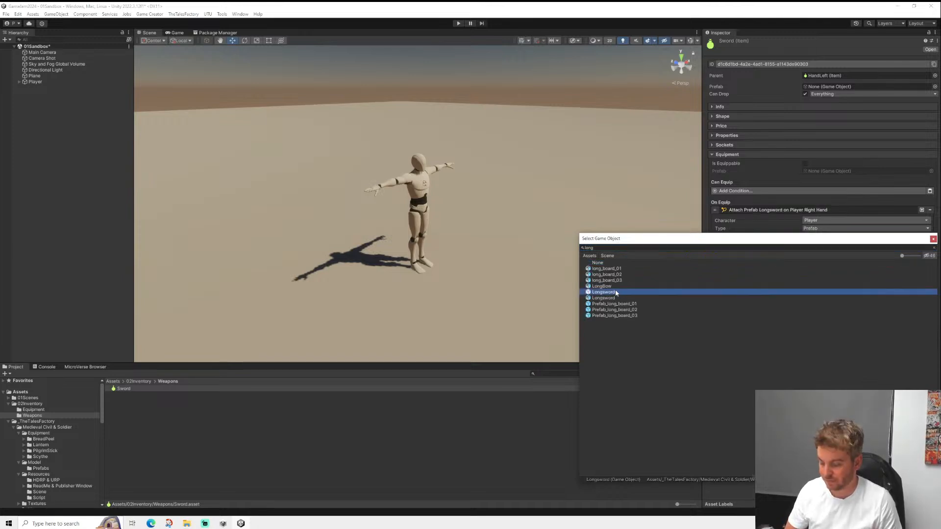
{"action": "double_click", "coordinate": [616, 293]}
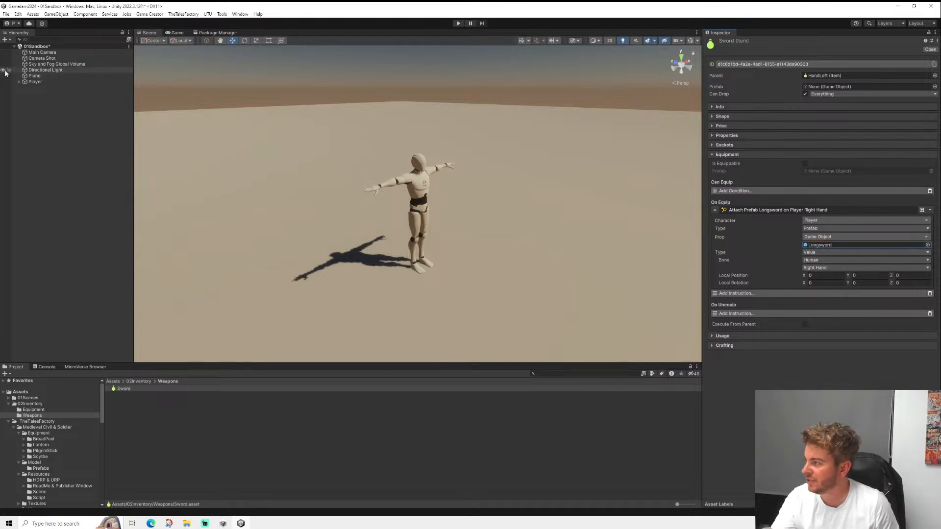
- Examine the Player's Mannequin hierarchy down to the Armature and Hips, and view the Player's Character and Bag settings
{"action": "left_click", "coordinate": [18, 82]}
{"action": "left_click", "coordinate": [25, 88]}
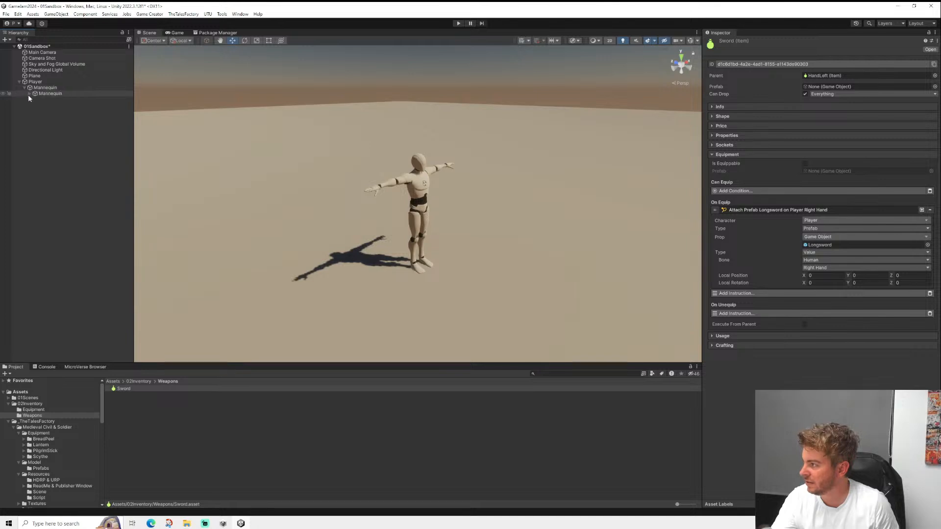
{"action": "left_click", "coordinate": [30, 93]}
{"action": "left_click", "coordinate": [35, 99]}
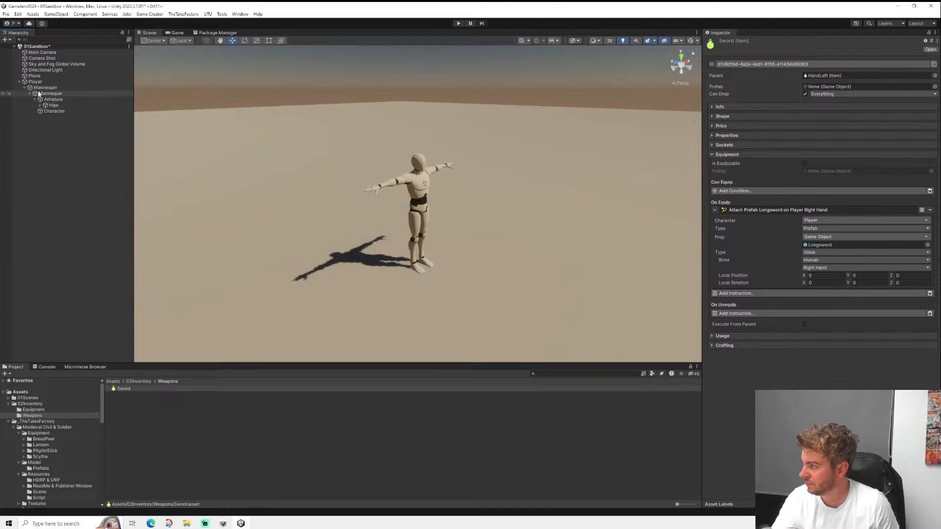
{"action": "left_click", "coordinate": [37, 82]}
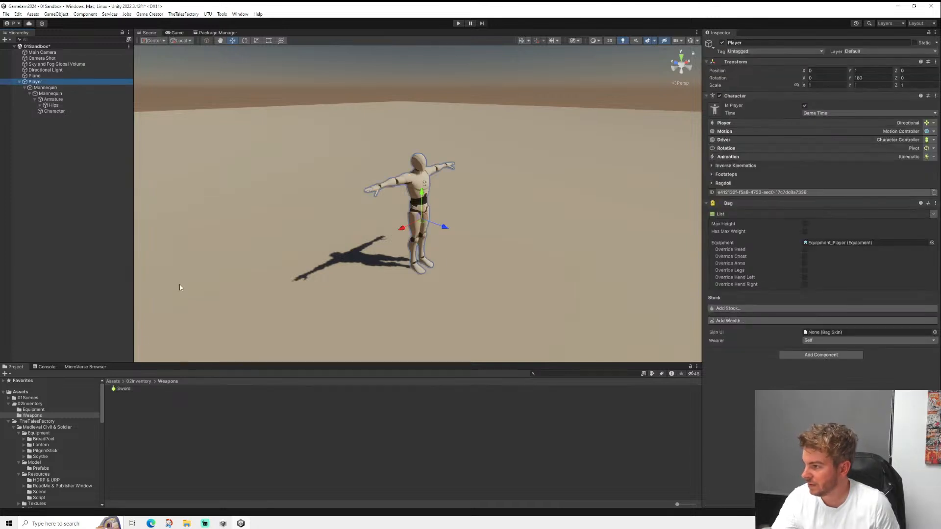
- Open the Model Prefabs folder of the Medieval Civil & Soldier pack
{"action": "scroll", "coordinate": [44, 466], "scroll_direction": "down", "scroll_amount": 2}
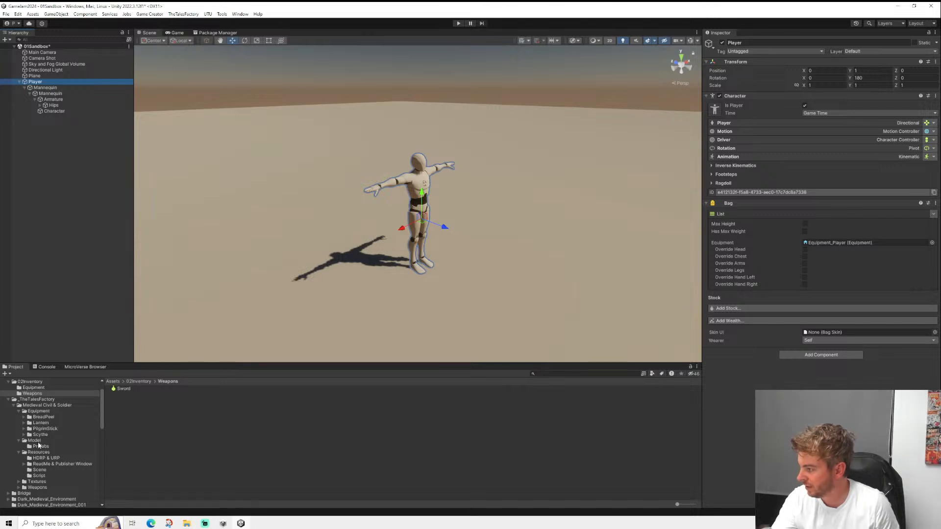
{"action": "left_click", "coordinate": [37, 441]}
{"action": "left_click", "coordinate": [40, 446]}
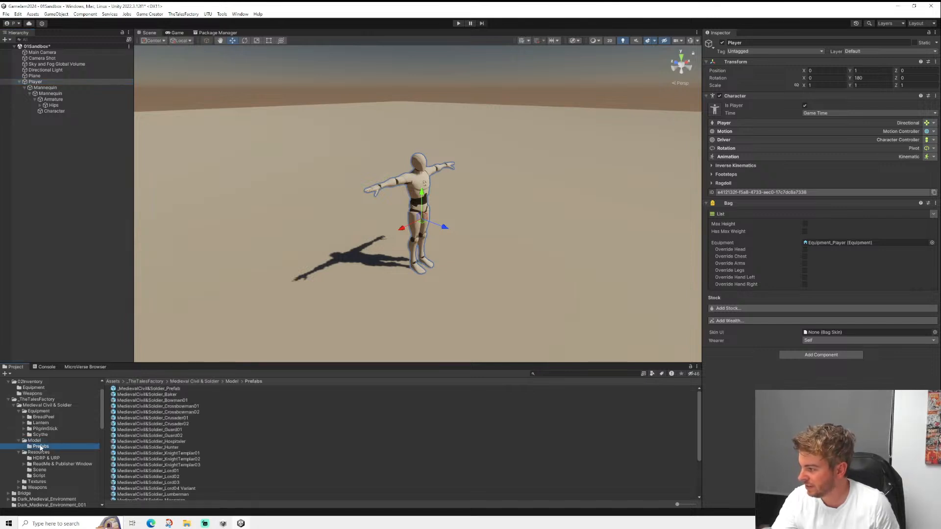
- Try placing the MedievalCivil&Soldier_Lord01 prefab beside the player, rotated 180 degrees about Y
{"action": "left_click_drag", "start_coordinate": [170, 472], "coordinate": [345, 306]}
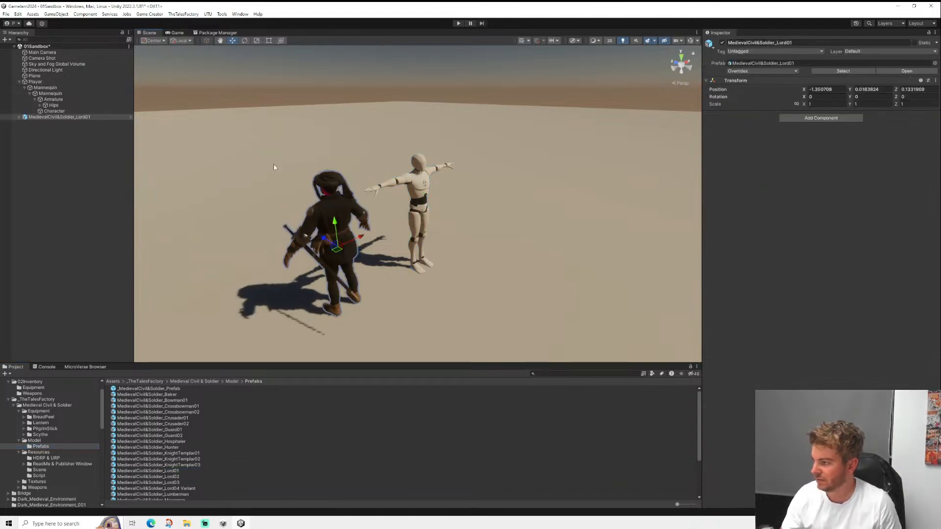
{"action": "left_click", "coordinate": [245, 41]}
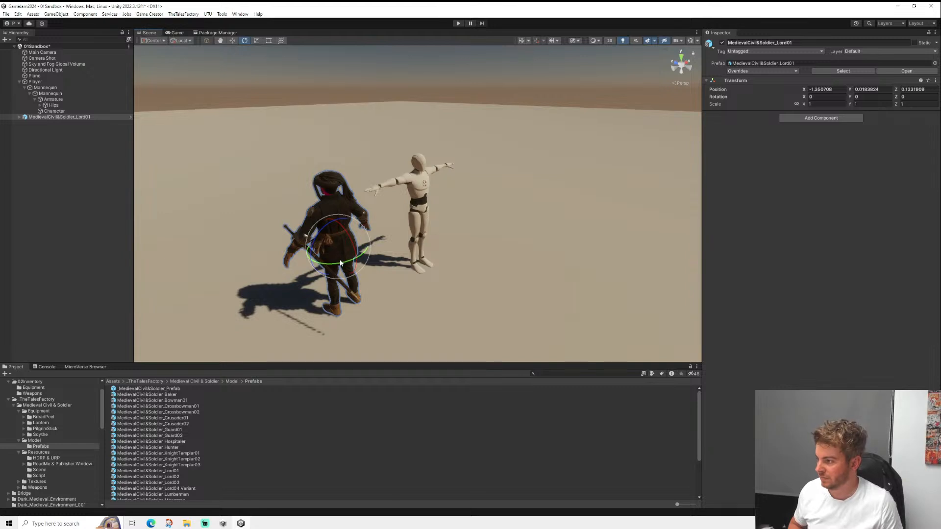
{"action": "left_click_drag", "start_coordinate": [309, 256], "coordinate": [151, 248]}
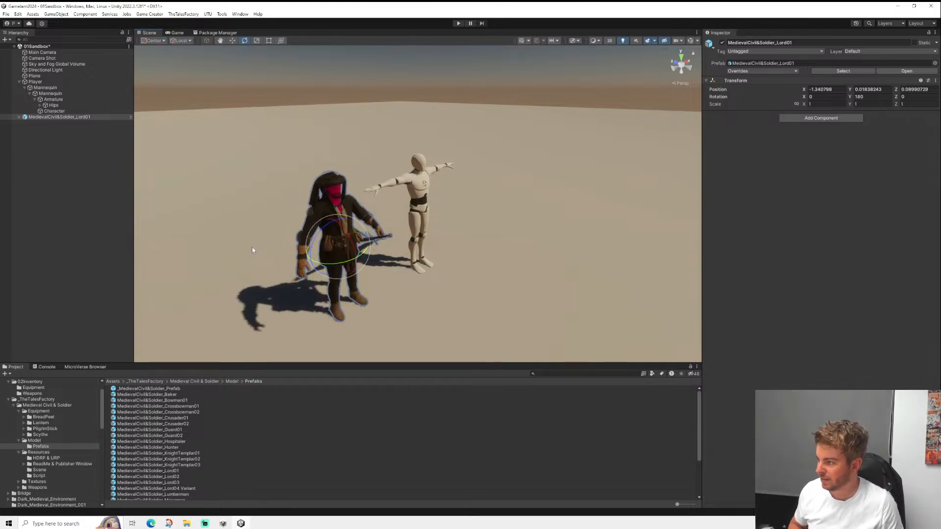
- Examine the Lord01 character up close, including its face, outfit and belt sword, and compare it with the mannequin
{"action": "scroll", "coordinate": [362, 230], "scroll_direction": "up", "scroll_amount": 3}
{"action": "middle_click_drag", "start_coordinate": [382, 228], "coordinate": [505, 212]}
{"action": "left_click_drag", "start_coordinate": [505, 212], "coordinate": [375, 163], "text": "alt"}
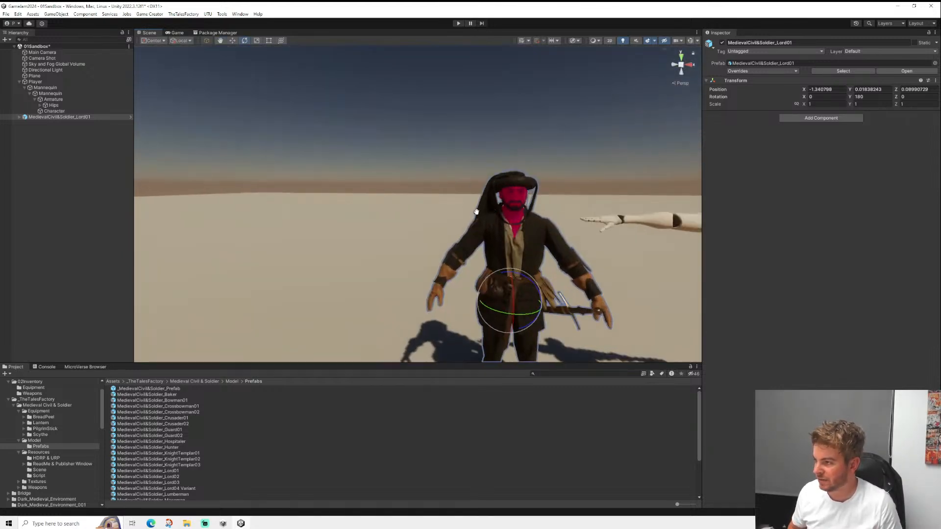
{"action": "middle_click_drag", "start_coordinate": [475, 208], "coordinate": [345, 209]}
{"action": "scroll", "coordinate": [300, 164], "scroll_direction": "up", "scroll_amount": 4}
{"action": "left_click_drag", "start_coordinate": [345, 209], "coordinate": [386, 211], "text": "alt"}
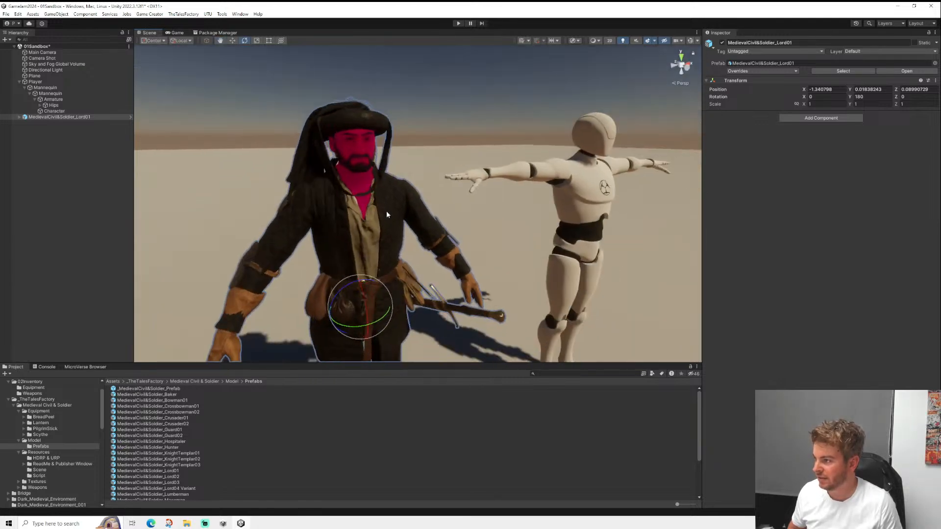
{"action": "middle_click_drag", "start_coordinate": [386, 211], "coordinate": [389, 183]}
{"action": "scroll", "coordinate": [407, 219], "scroll_direction": "up", "scroll_amount": 4}
{"action": "left_click_drag", "start_coordinate": [389, 183], "coordinate": [460, 274], "text": "alt"}
{"action": "middle_click_drag", "start_coordinate": [383, 197], "coordinate": [337, 167]}
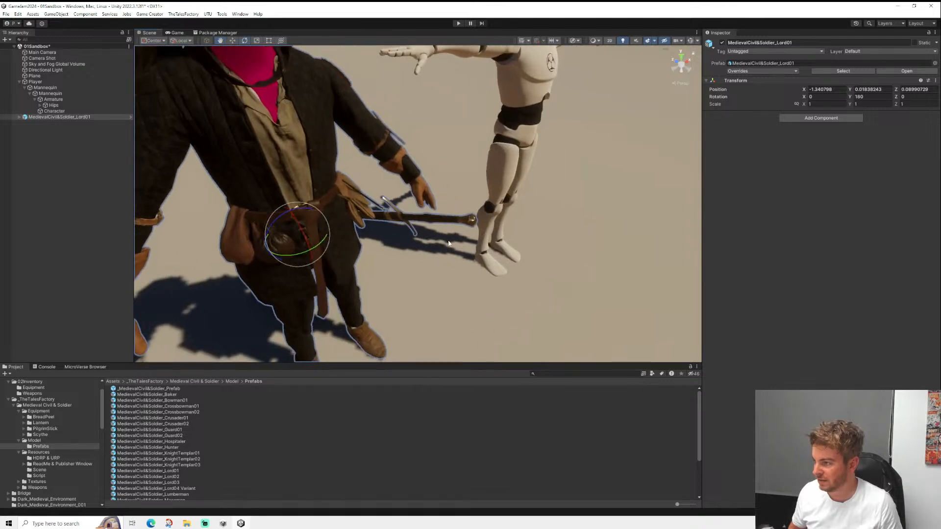
{"action": "left_click_drag", "start_coordinate": [337, 167], "coordinate": [392, 217], "text": "alt"}
{"action": "middle_click_drag", "start_coordinate": [392, 217], "coordinate": [462, 283]}
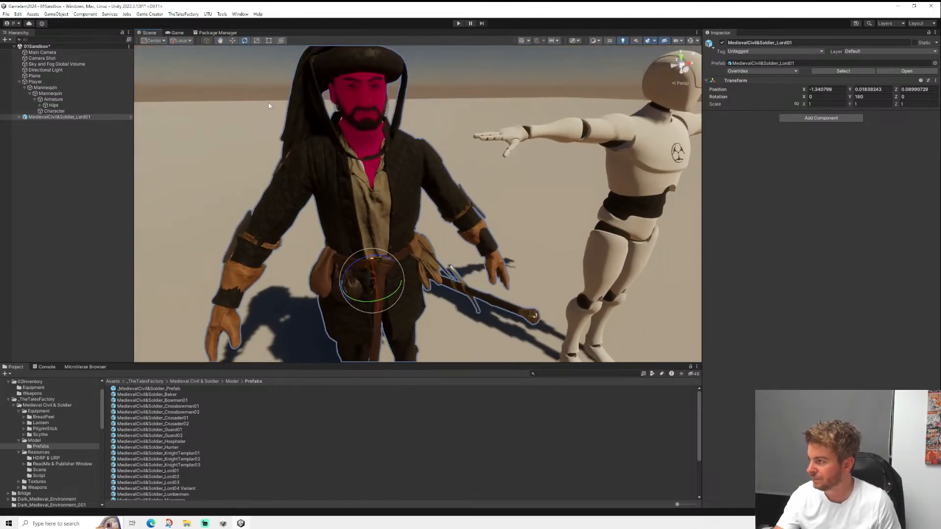
{"action": "middle_click_drag", "start_coordinate": [307, 173], "coordinate": [320, 230]}
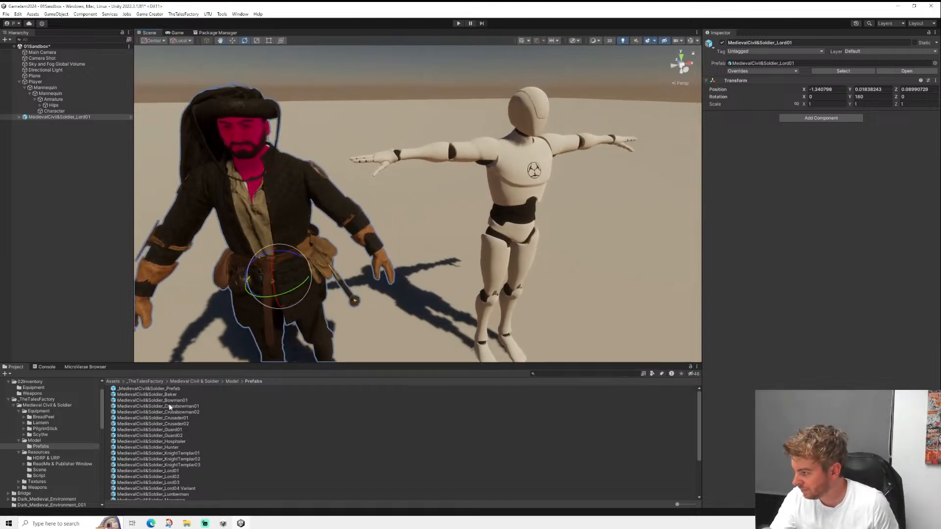
- Try placing the MedievalCivil&Soldier_Peasant prefab beside the player, and undo the Peasant and Lord01 additions
{"action": "scroll", "coordinate": [170, 416], "scroll_direction": "down", "scroll_amount": 3}
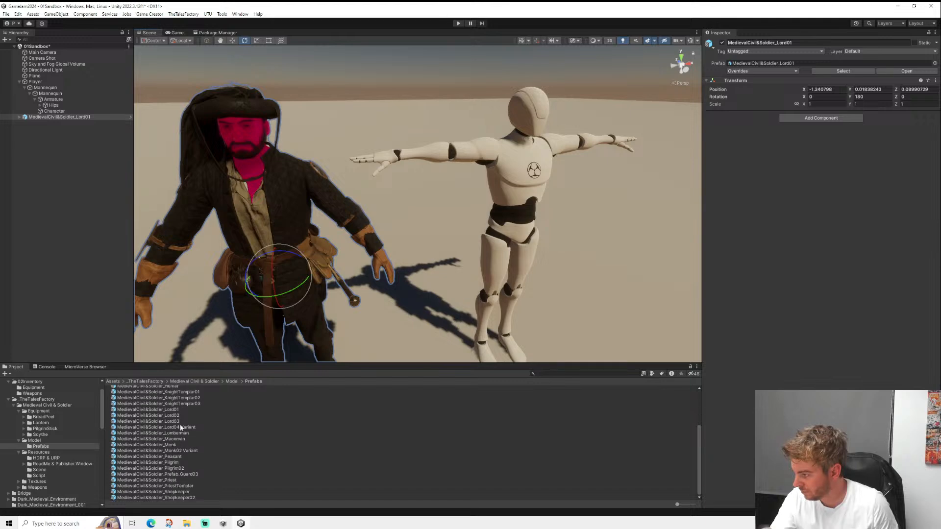
{"action": "left_click_drag", "start_coordinate": [176, 465], "coordinate": [414, 331]}
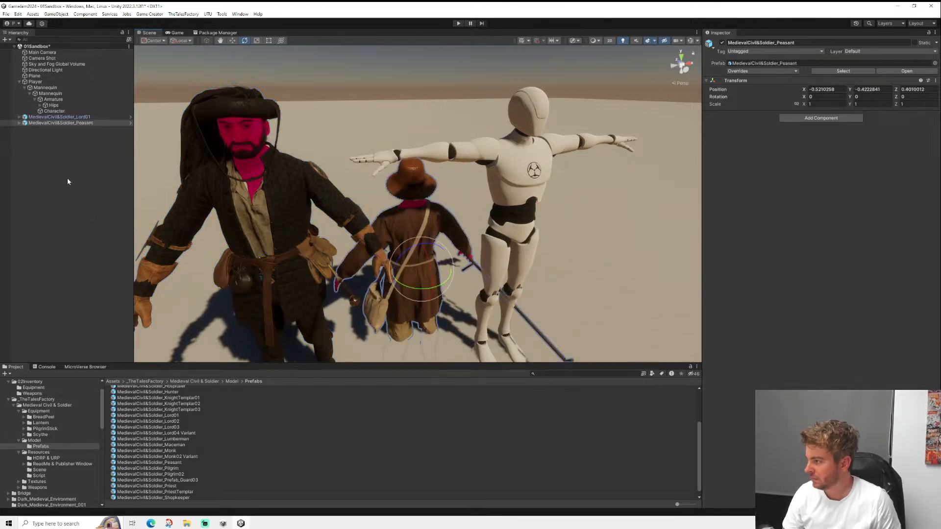
{"action": "key", "text": "ctrl+z"}
{"action": "key", "text": "ctrl+z"}
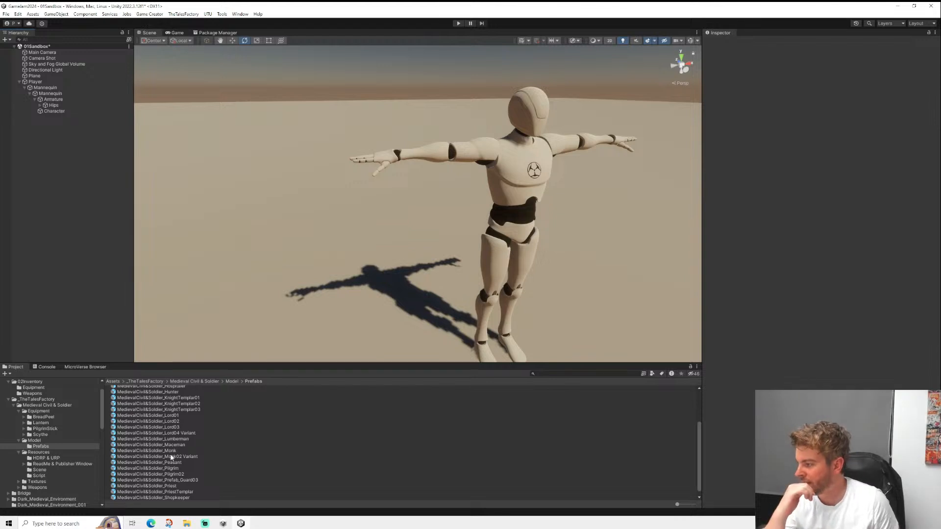
- Collapse the Player hierarchy and place the MedievalCivil&Soldier_Guard01 prefab in the scene beside the player
{"action": "left_click", "coordinate": [19, 82]}
{"action": "scroll", "coordinate": [184, 425], "scroll_direction": "up", "scroll_amount": 4}
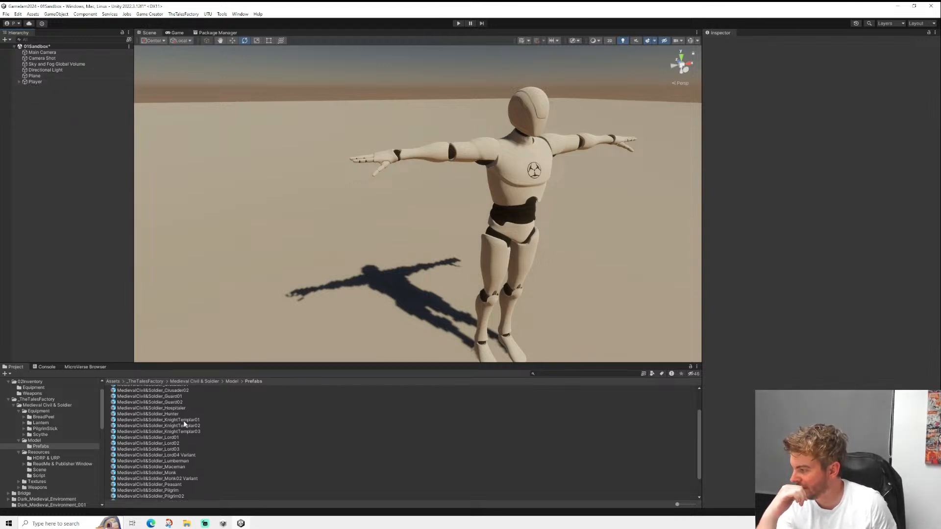
{"action": "scroll", "coordinate": [182, 428], "scroll_direction": "down", "scroll_amount": 3}
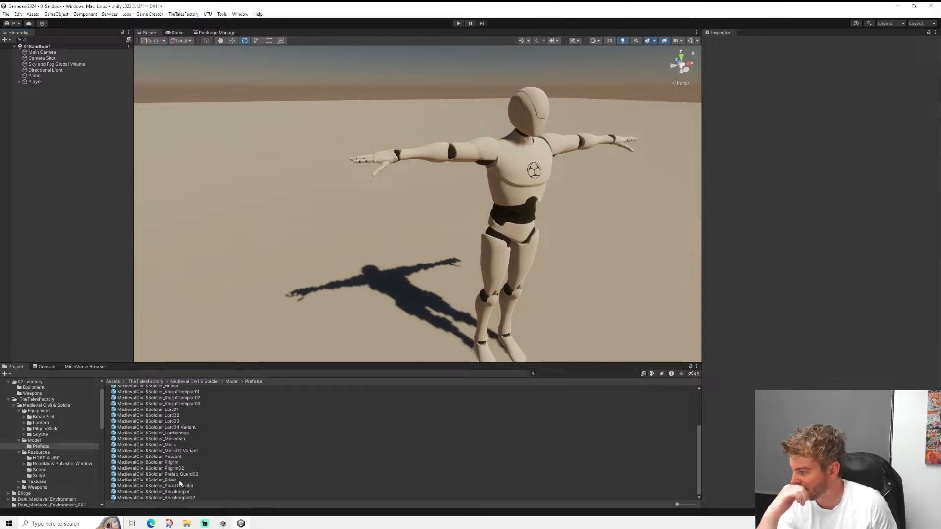
{"action": "scroll", "coordinate": [180, 485], "scroll_direction": "up", "scroll_amount": 1}
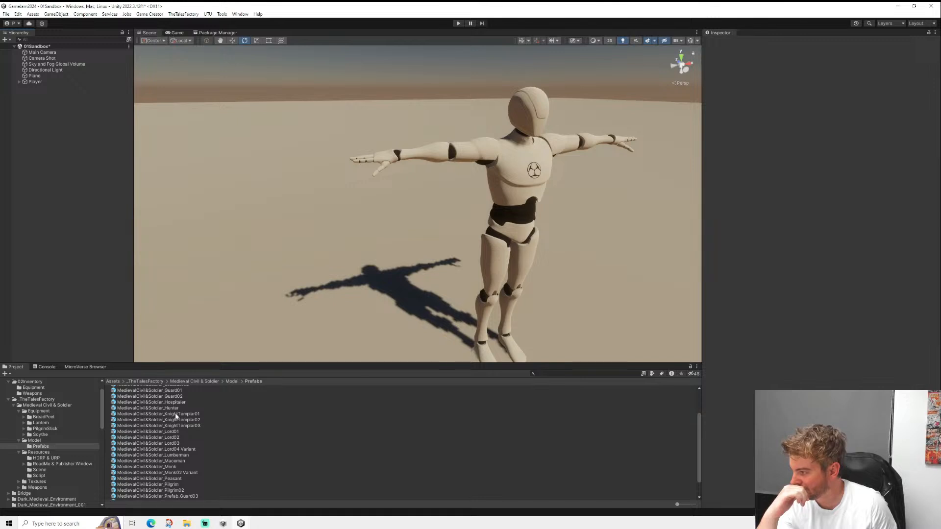
{"action": "left_click_drag", "start_coordinate": [176, 416], "coordinate": [265, 311]}
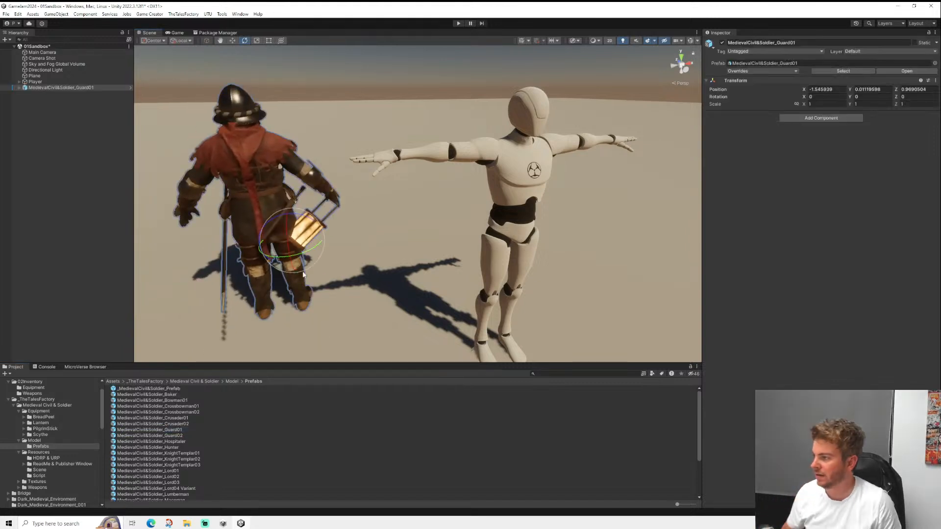
- Unpack the Guard01 prefab completely and rotate the guard 180 degrees about Y
{"action": "right_click", "coordinate": [66, 88]}
{"action": "mouse_move", "coordinate": [145, 192]}
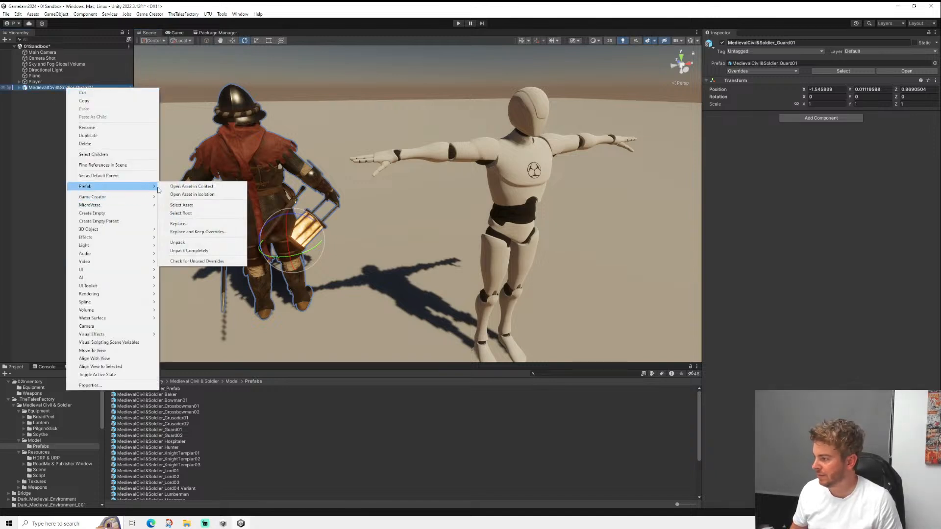
{"action": "left_click", "coordinate": [189, 261]}
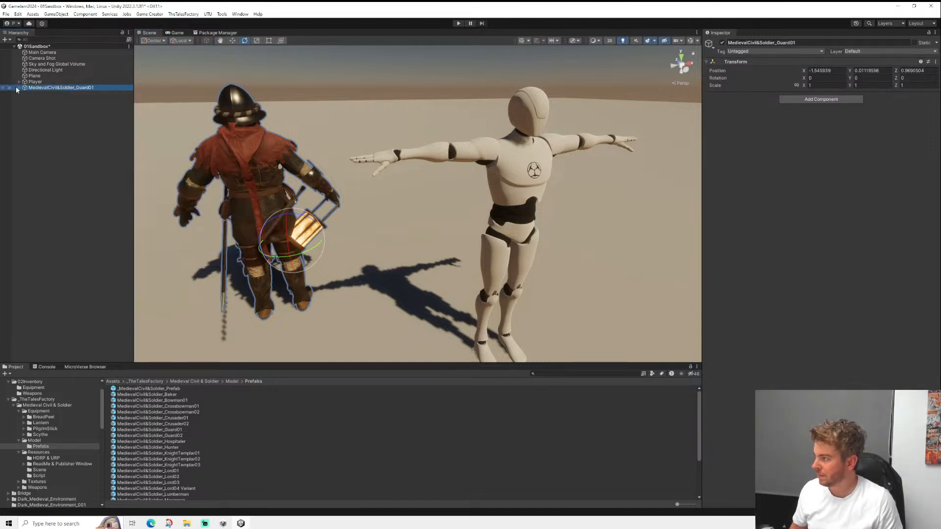
{"action": "left_click_drag", "start_coordinate": [265, 250], "coordinate": [125, 255]}
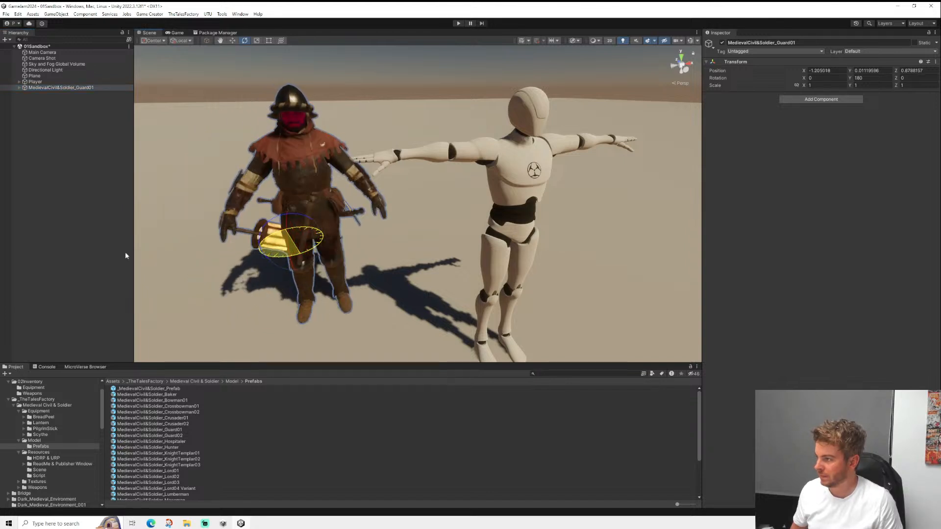
- Examine the guard's armor and carried gear up close, selecting and framing the Longsword at the waist
{"action": "right_click_drag", "start_coordinate": [424, 237], "coordinate": [472, 241]}
{"action": "key", "text": "w"}
{"action": "key", "text": "a"}
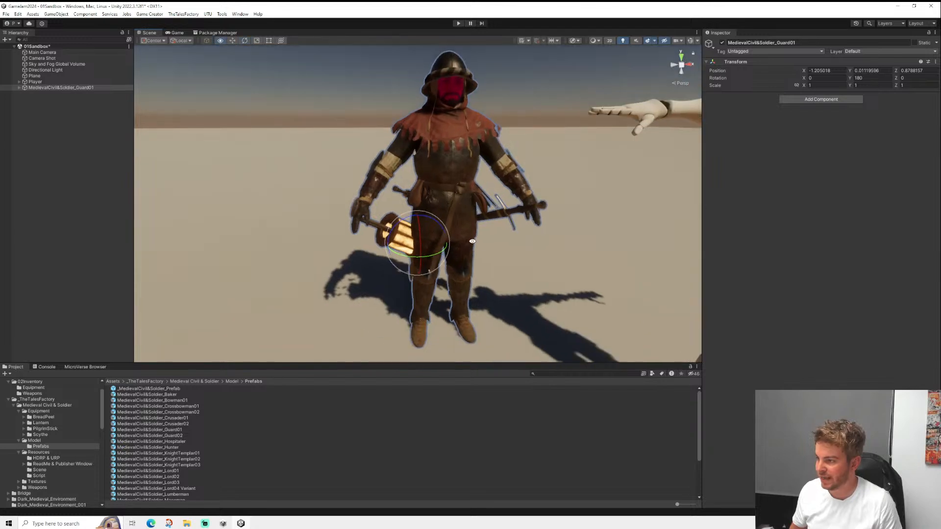
{"action": "middle_click_drag", "start_coordinate": [472, 241], "coordinate": [389, 248]}
{"action": "right_click_drag", "start_coordinate": [390, 248], "coordinate": [425, 255]}
{"action": "middle_click_drag", "start_coordinate": [425, 255], "coordinate": [490, 228]}
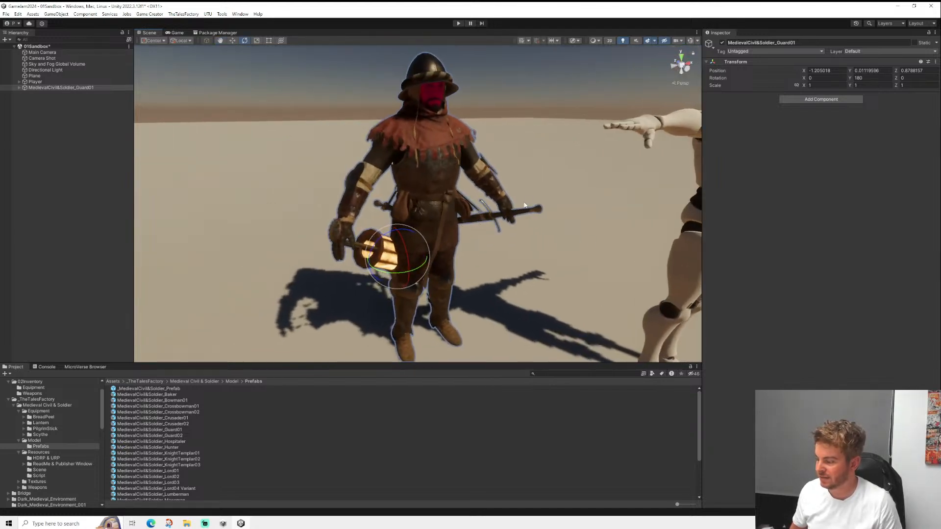
{"action": "left_click", "coordinate": [521, 217]}
{"action": "key", "text": "f"}
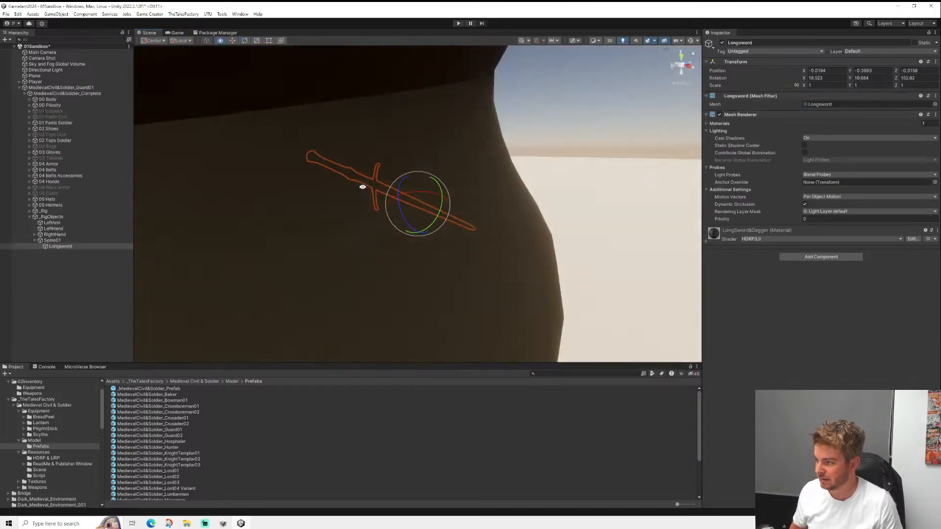
{"action": "right_click_drag", "start_coordinate": [361, 185], "coordinate": [391, 240]}
{"action": "left_click_drag", "start_coordinate": [391, 240], "coordinate": [478, 241], "text": "alt"}
{"action": "middle_click_drag", "start_coordinate": [478, 242], "coordinate": [494, 252]}
{"action": "left_click_drag", "start_coordinate": [494, 252], "coordinate": [488, 227], "text": "alt"}
- Delete the Lantern from the guard's right hand
{"action": "left_click", "coordinate": [327, 240]}
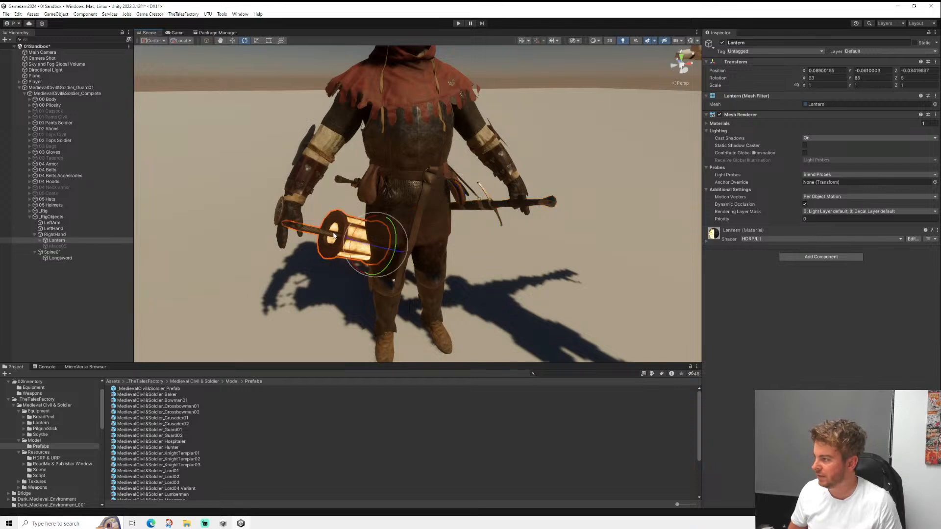
{"action": "left_click", "coordinate": [63, 240]}
{"action": "key", "text": "Delete"}
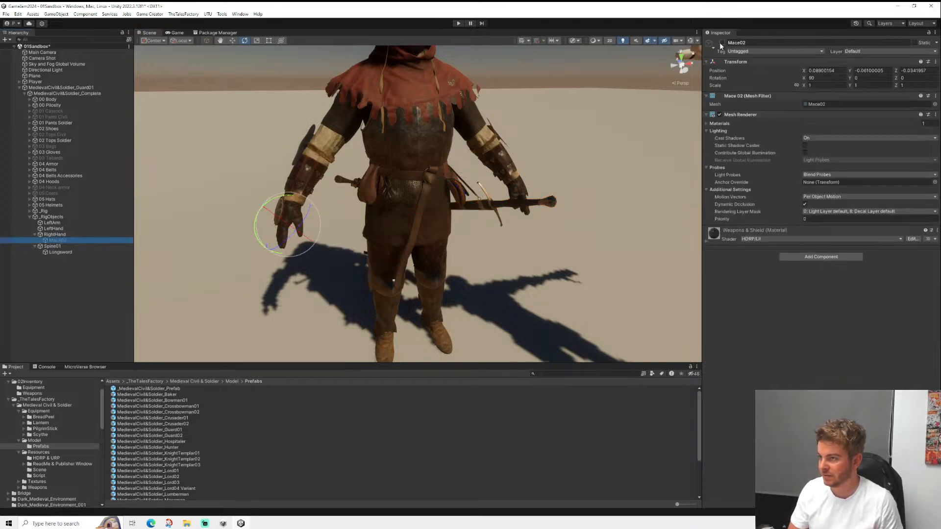
- Delete Mace02 from the guard's right hand and the Longsword from Spine01
{"action": "left_click", "coordinate": [722, 42]}
{"action": "left_click", "coordinate": [722, 43]}
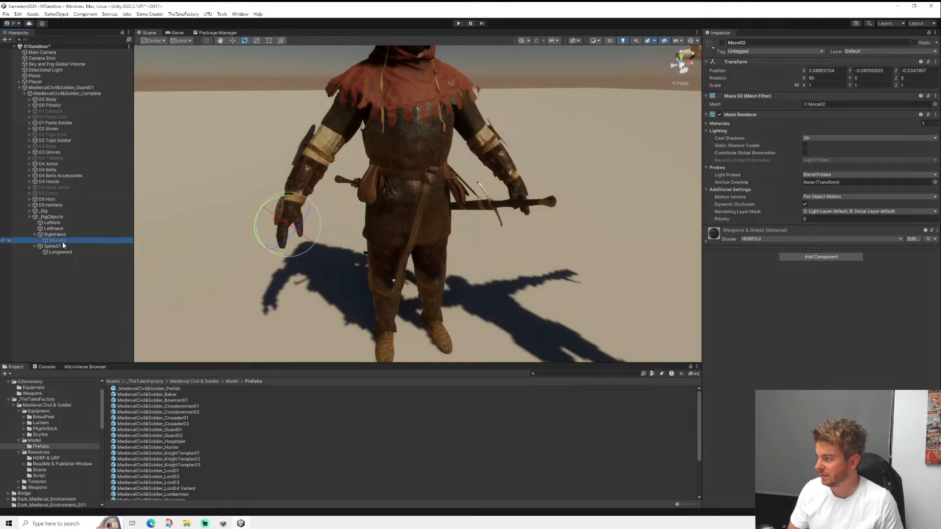
{"action": "key", "text": "Delete"}
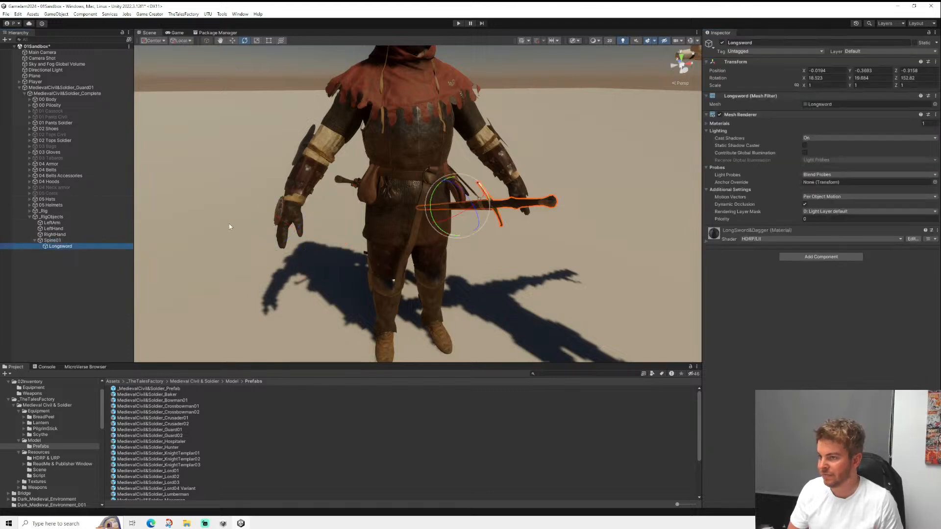
{"action": "key", "text": "Delete"}
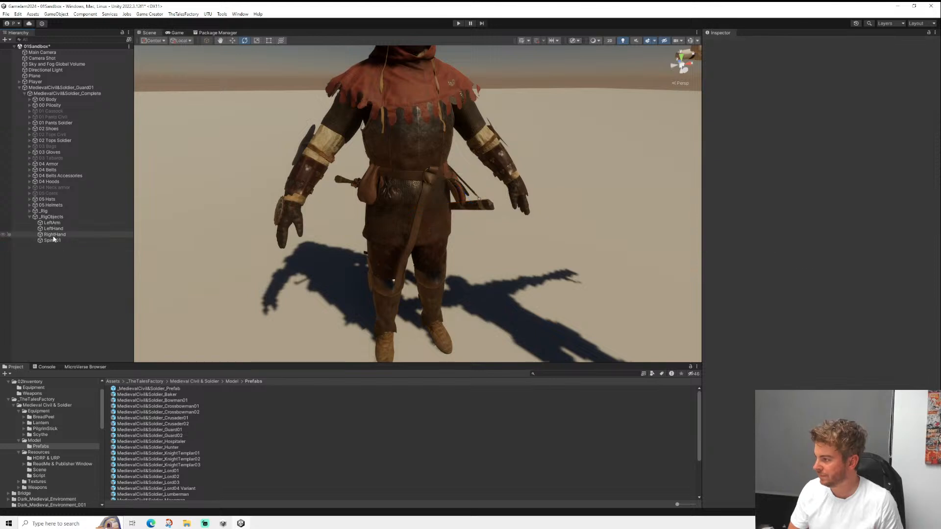
- Inspect the guard's LeftArm, LeftHand, RightHand and Spine01 attachment objects, and collapse _RigObjects
{"action": "left_click", "coordinate": [54, 236]}
{"action": "left_click", "coordinate": [57, 229]}
{"action": "left_click", "coordinate": [58, 224]}
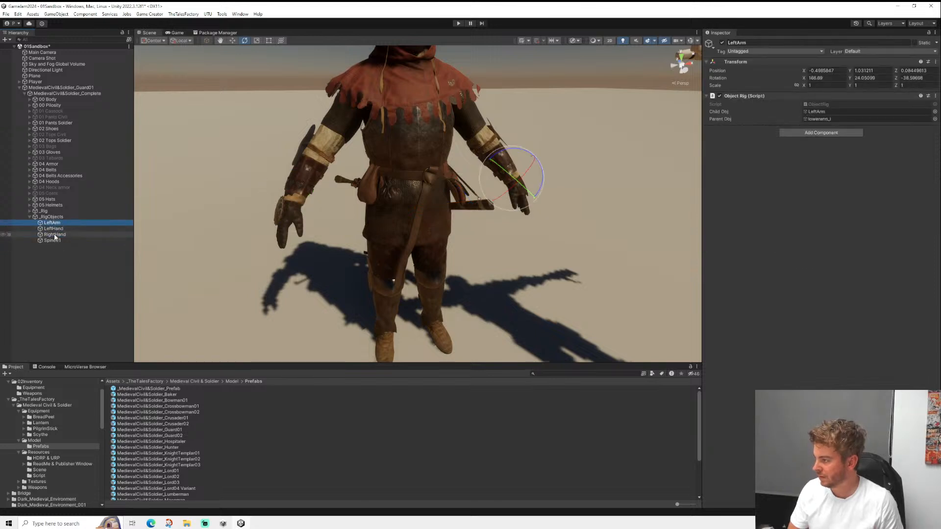
{"action": "left_click", "coordinate": [54, 237]}
{"action": "left_click", "coordinate": [52, 240]}
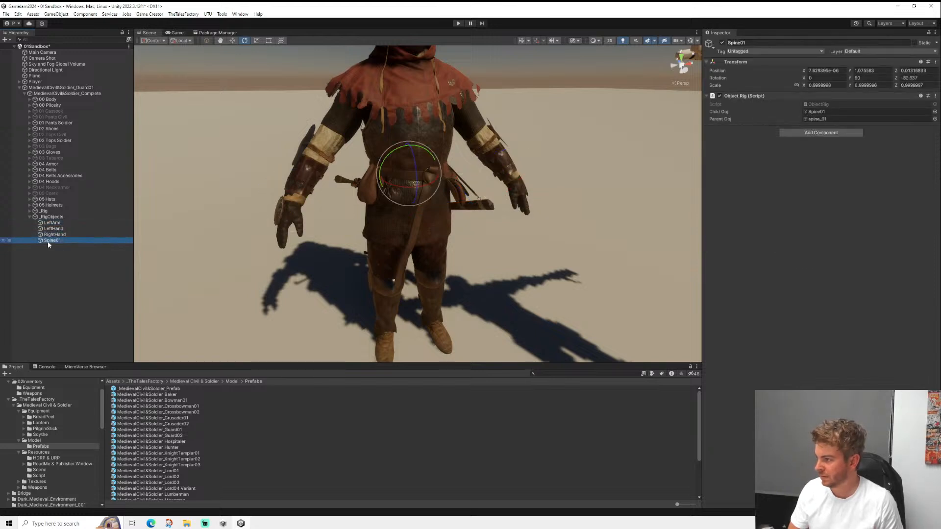
{"action": "left_click", "coordinate": [25, 217]}
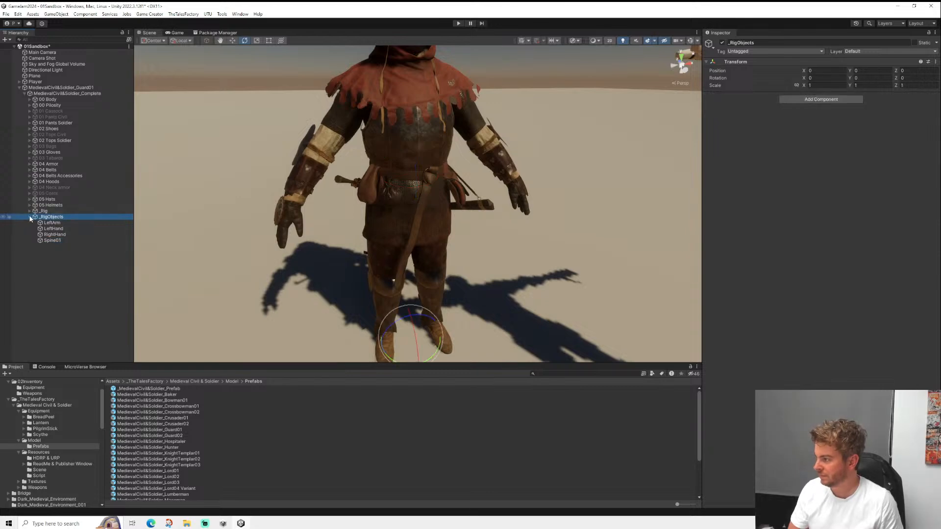
{"action": "left_click", "coordinate": [29, 217]}
- Delete the guard's helmet, the red Hood02_LOD0 and the Breastplate_LOD0, and select the Hauberk_Short_LOD0 beneath
{"action": "left_click", "coordinate": [378, 129]}
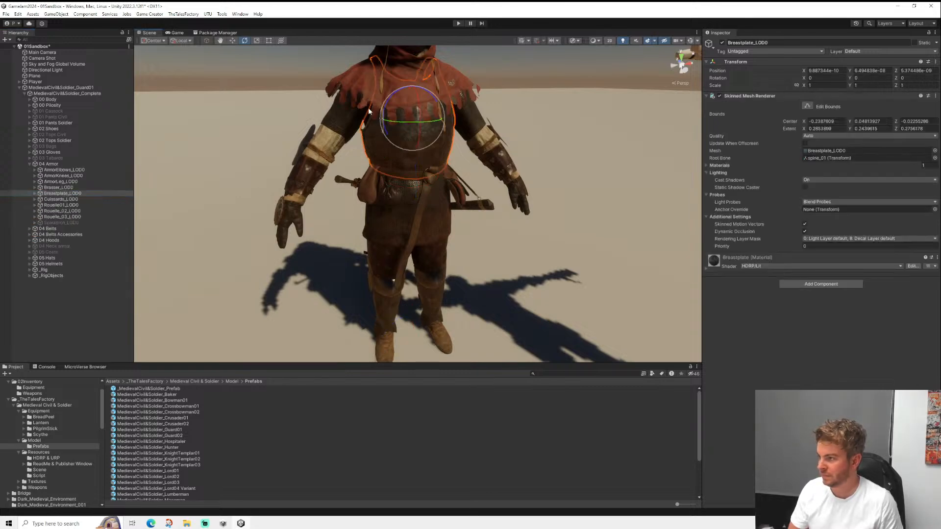
{"action": "left_click", "coordinate": [366, 86]}
{"action": "key", "text": "f"}
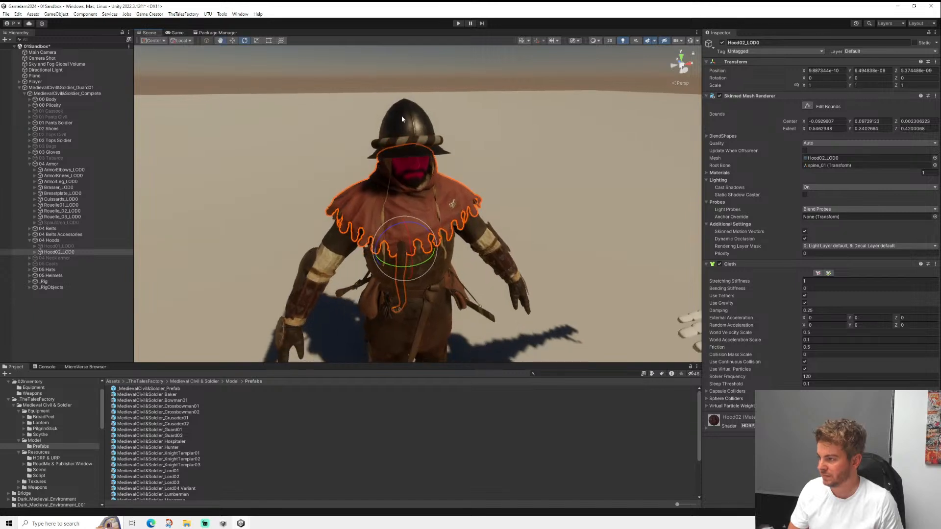
{"action": "left_click", "coordinate": [402, 118]}
{"action": "key", "text": "Delete"}
{"action": "left_click", "coordinate": [378, 201]}
{"action": "key", "text": "Delete"}
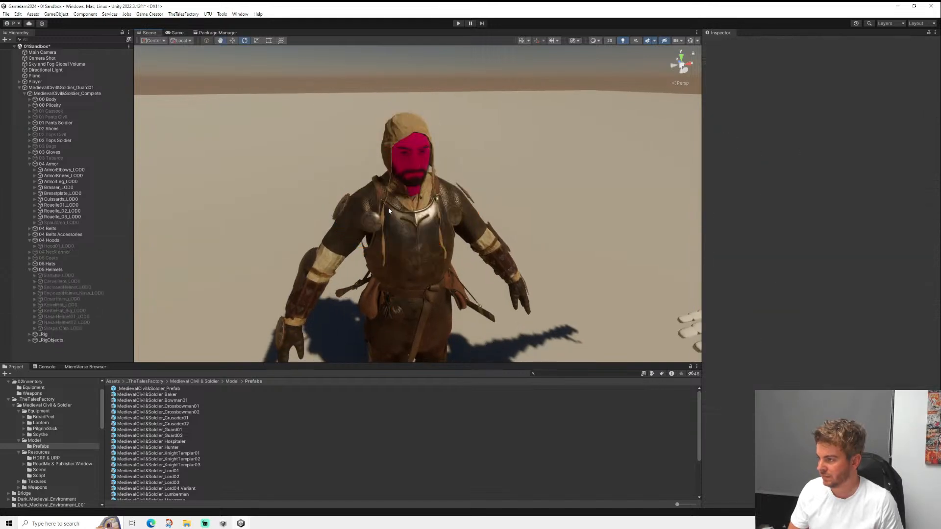
{"action": "left_click", "coordinate": [395, 207]}
{"action": "key", "text": "Delete"}
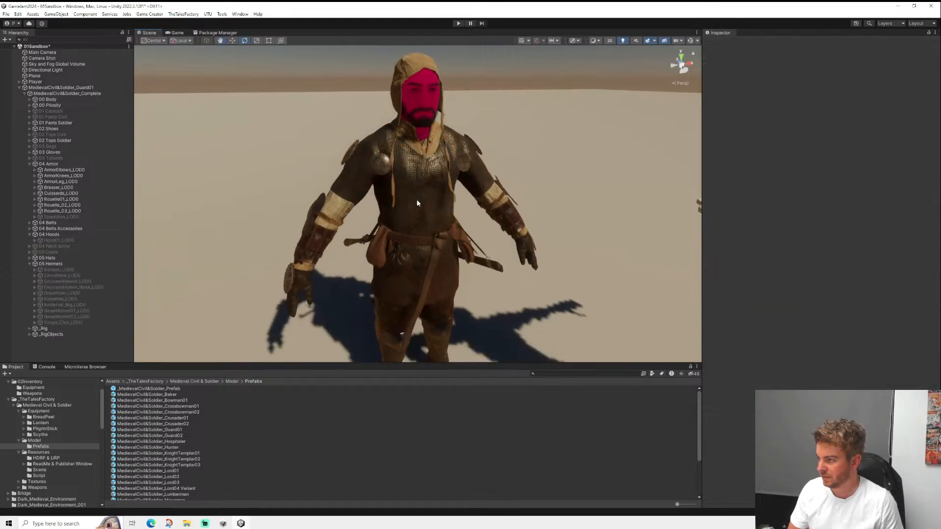
{"action": "left_click", "coordinate": [416, 251]}
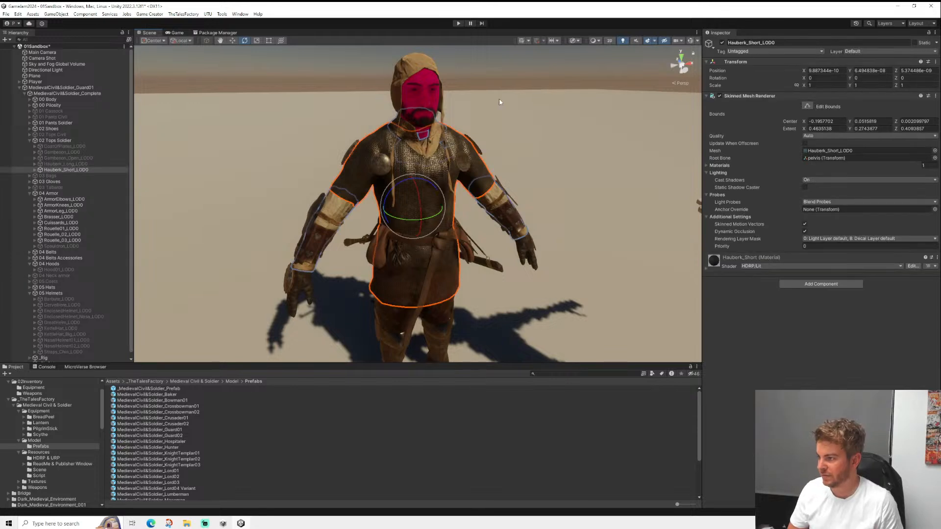
- Rename the guard's root object as MedievalCivil&Soldier_Test
{"action": "left_click", "coordinate": [40, 87]}
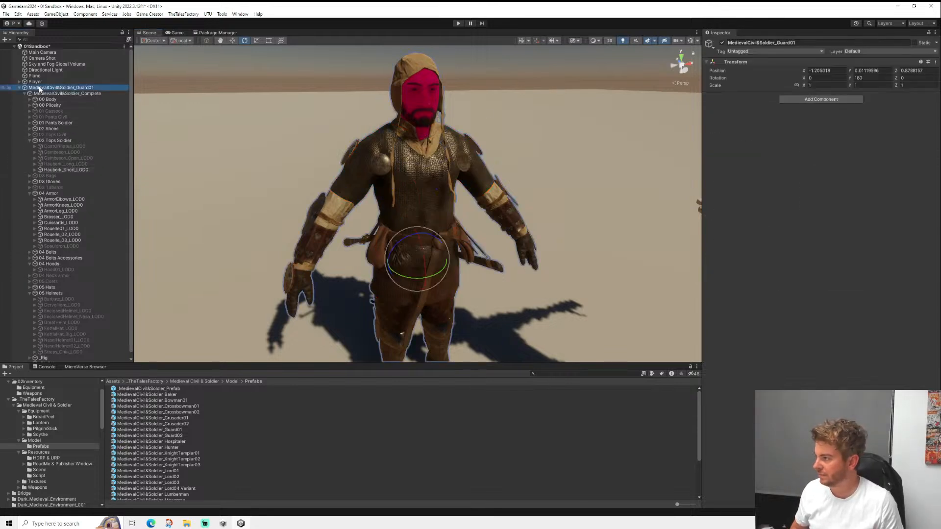
{"action": "left_click", "coordinate": [781, 44]}
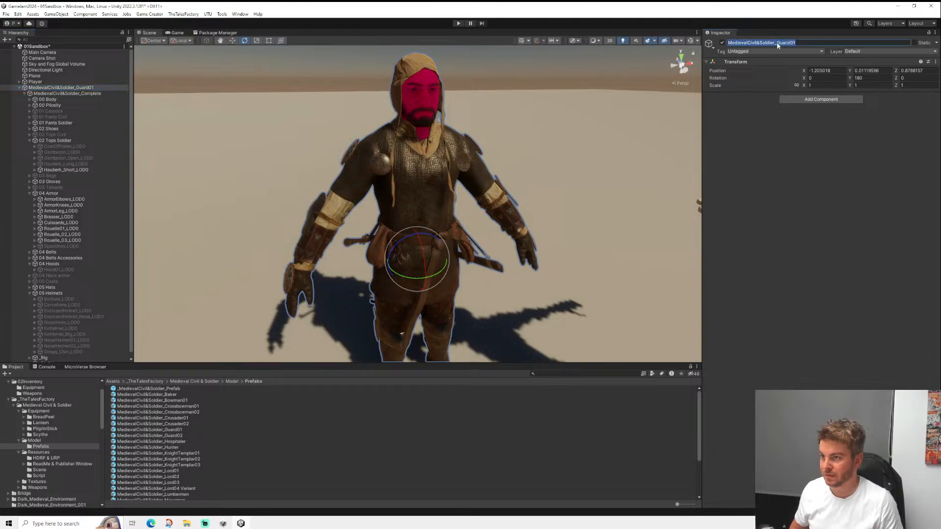
{"action": "left_click", "coordinate": [820, 43]}
{"action": "key", "text": "BackSpace"}
{"action": "key", "text": "BackSpace"}
{"action": "key", "text": "BackSpace"}
{"action": "key", "text": "BackSpace"}
{"action": "key", "text": "BackSpace"}
{"action": "key", "text": "BackSpace"}
{"action": "key", "text": "BackSpace"}
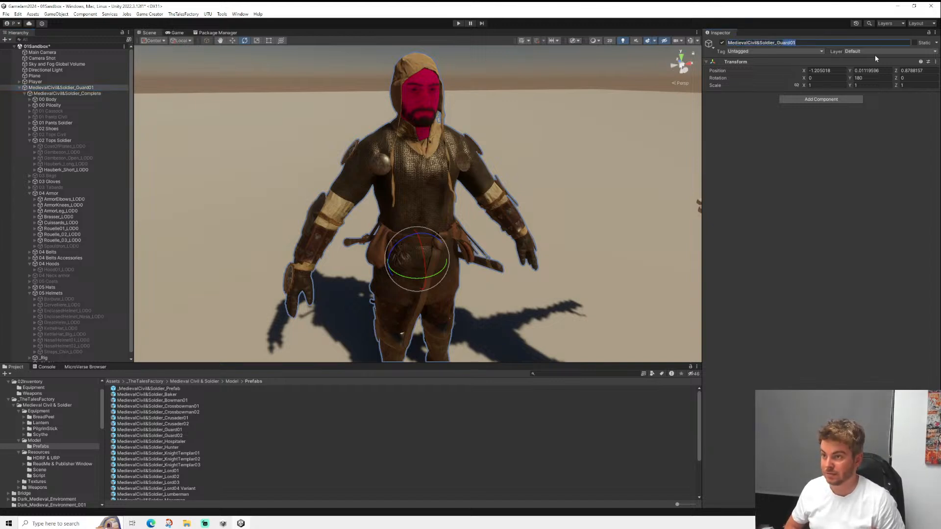
{"action": "type", "text": "Test"}
{"action": "key", "text": "Return"}
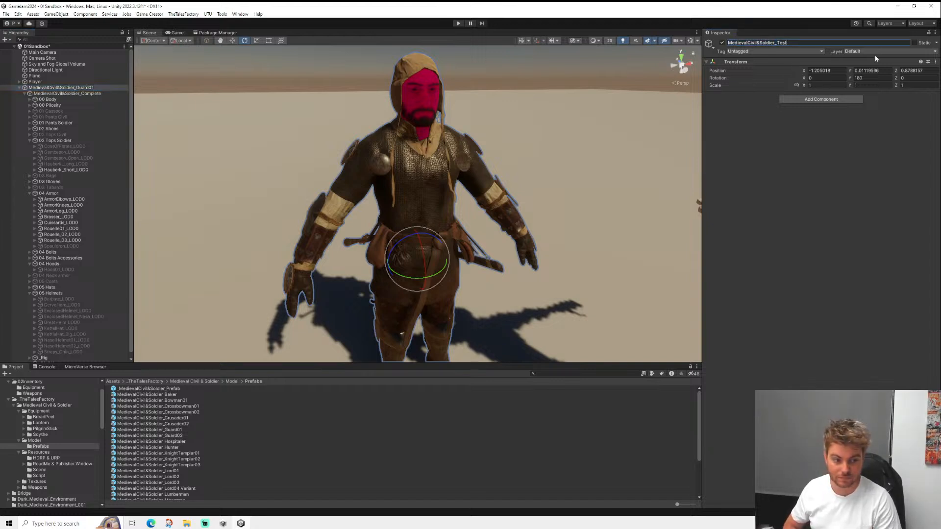
- Save MedievalCivil&Soldier_Test as a prefab in the Prefabs folder and delete its instance from the scene
{"action": "left_click", "coordinate": [71, 88]}
{"action": "scroll", "coordinate": [42, 455], "scroll_direction": "up", "scroll_amount": 1}
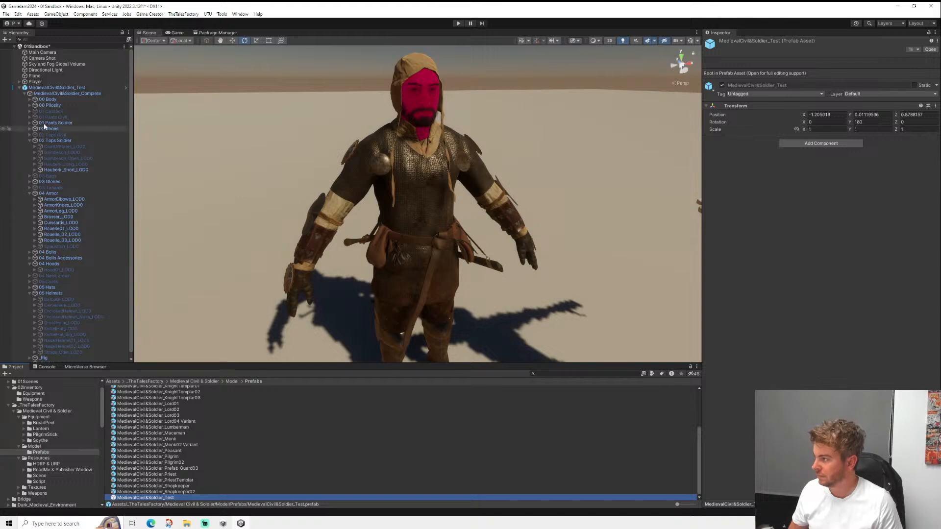
{"action": "left_click", "coordinate": [46, 86]}
{"action": "key", "text": "Delete"}
- Replace the Player character's 3D model with the MedievalCivil&Soldier_Test prefab in its Animation settings
{"action": "left_click", "coordinate": [38, 82]}
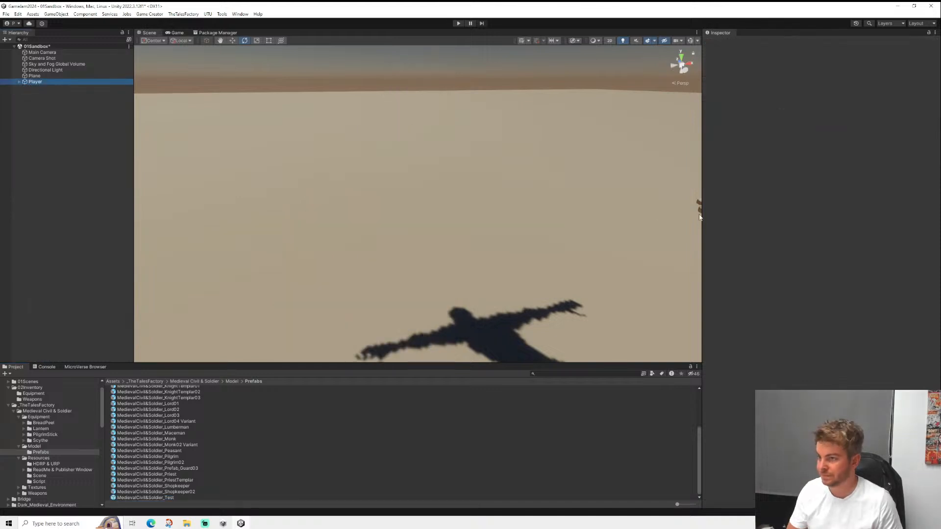
{"action": "scroll", "coordinate": [559, 271], "scroll_direction": "down", "scroll_amount": 8}
{"action": "middle_click_drag", "start_coordinate": [657, 292], "coordinate": [501, 271]}
{"action": "left_click", "coordinate": [755, 123]}
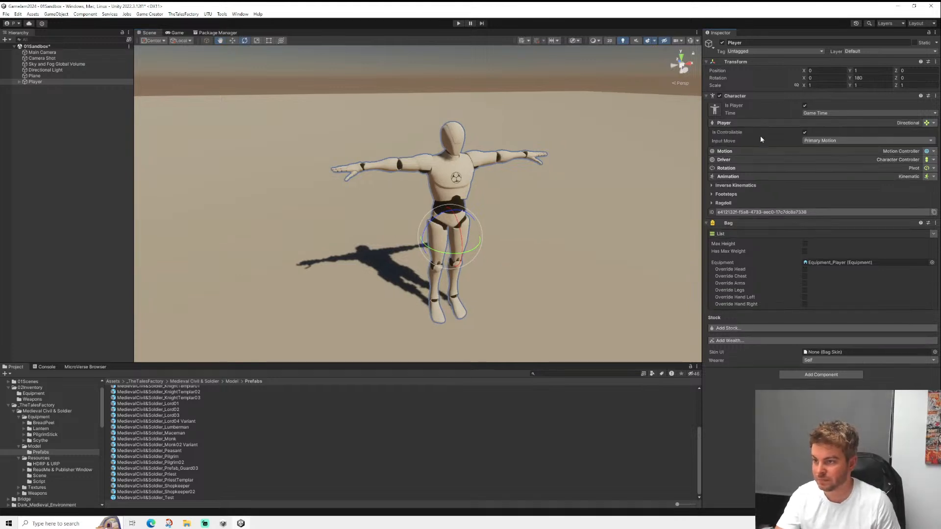
{"action": "left_click", "coordinate": [729, 177]}
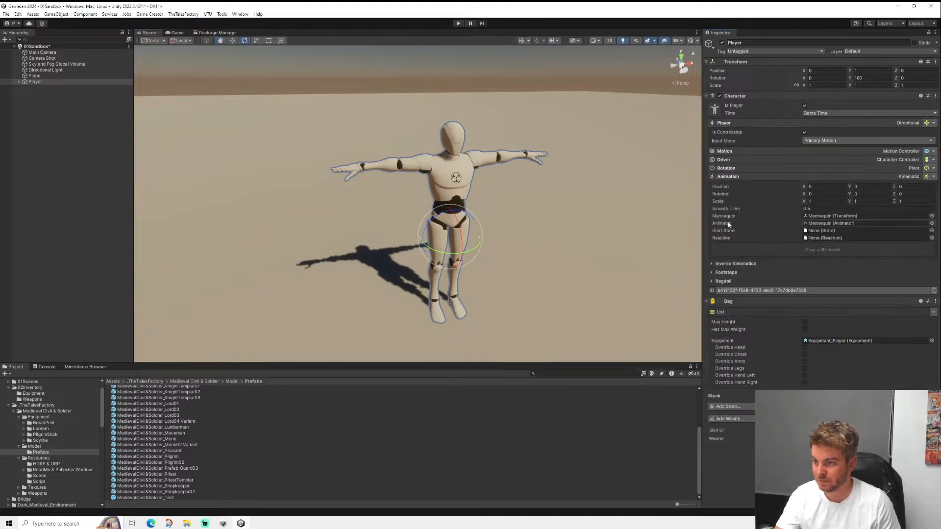
{"action": "left_click_drag", "start_coordinate": [174, 496], "coordinate": [829, 248]}
{"action": "middle_click_drag", "start_coordinate": [449, 194], "coordinate": [397, 190]}
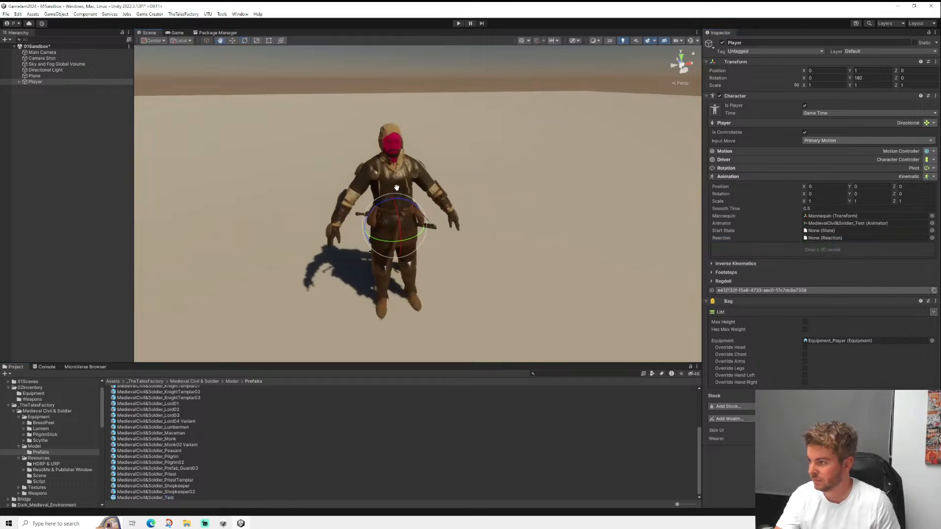
{"action": "scroll", "coordinate": [393, 196], "scroll_direction": "up", "scroll_amount": 8}
- Expand the Player's hierarchy through Mannequin, _Rig and root to examine the hand bones under ik_hand_gun
{"action": "left_click", "coordinate": [18, 81]}
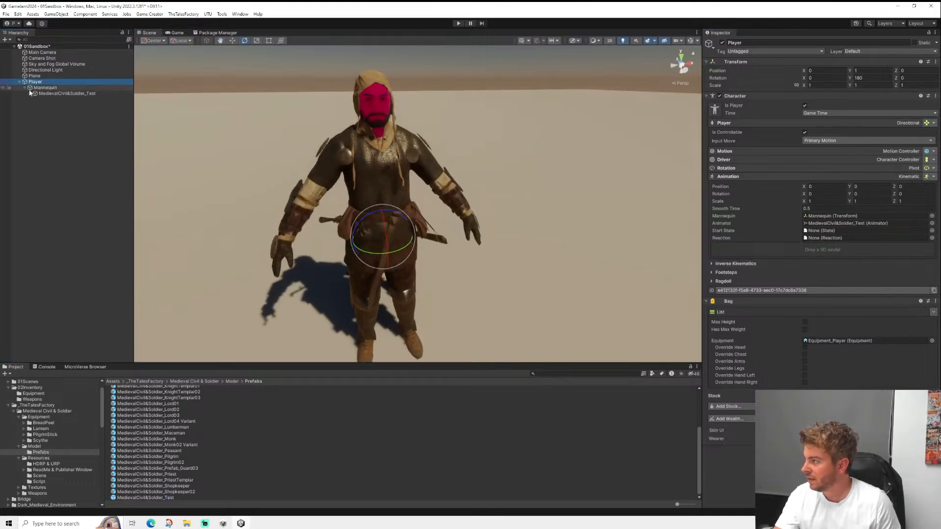
{"action": "left_click", "coordinate": [29, 93]}
{"action": "left_click", "coordinate": [34, 99]}
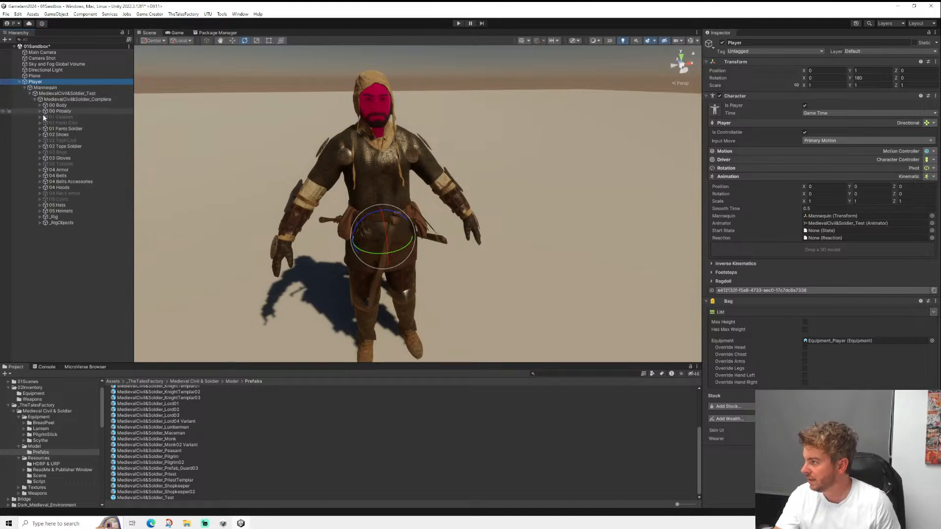
{"action": "left_click", "coordinate": [39, 217]}
{"action": "left_click", "coordinate": [44, 223]}
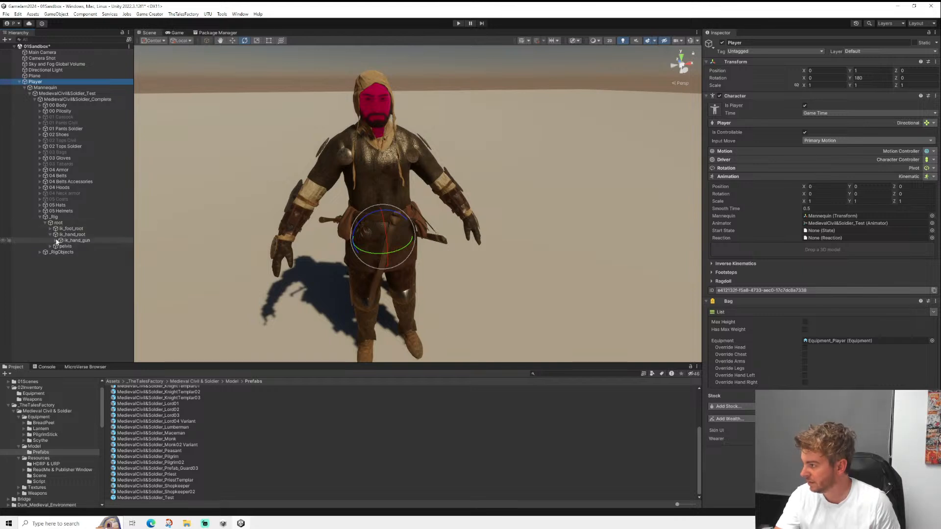
{"action": "left_click", "coordinate": [56, 240]}
{"action": "left_click", "coordinate": [60, 246]}
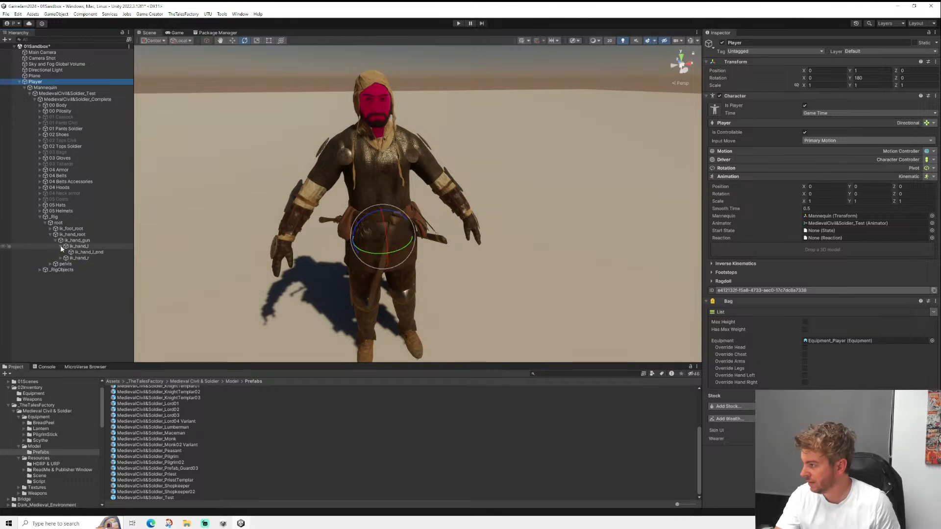
- Select the ik_hand_l bone of the rig and search the _TheTalesFactory folder for "longsword"
{"action": "left_click", "coordinate": [82, 248]}
{"action": "left_click", "coordinate": [79, 241]}
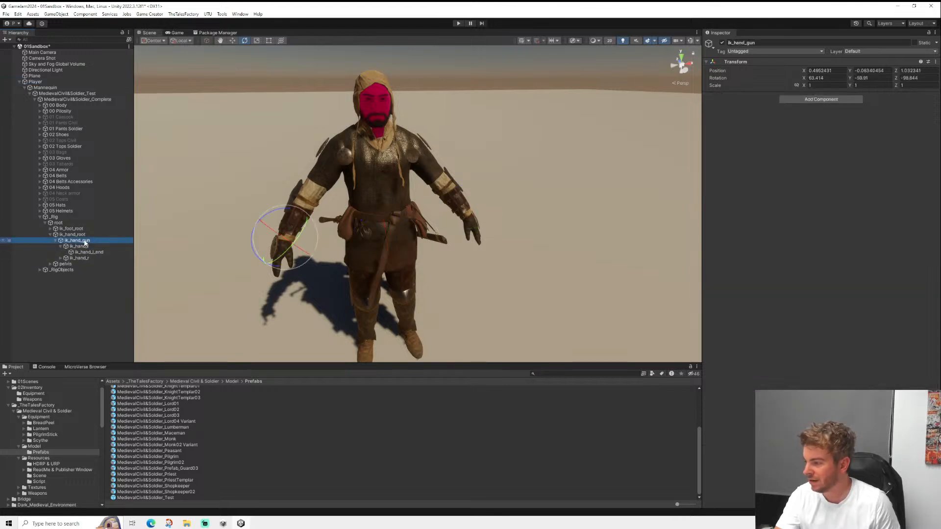
{"action": "left_click", "coordinate": [81, 247]}
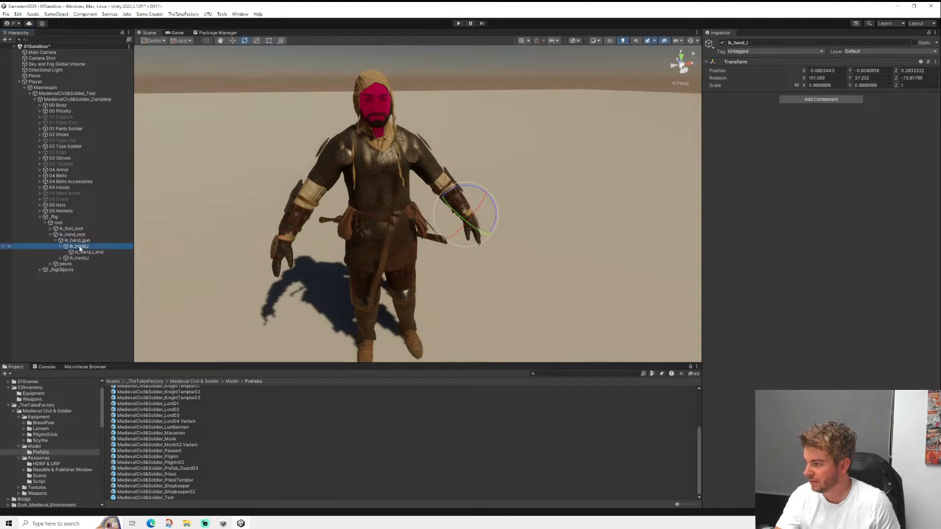
{"action": "left_click", "coordinate": [87, 252]}
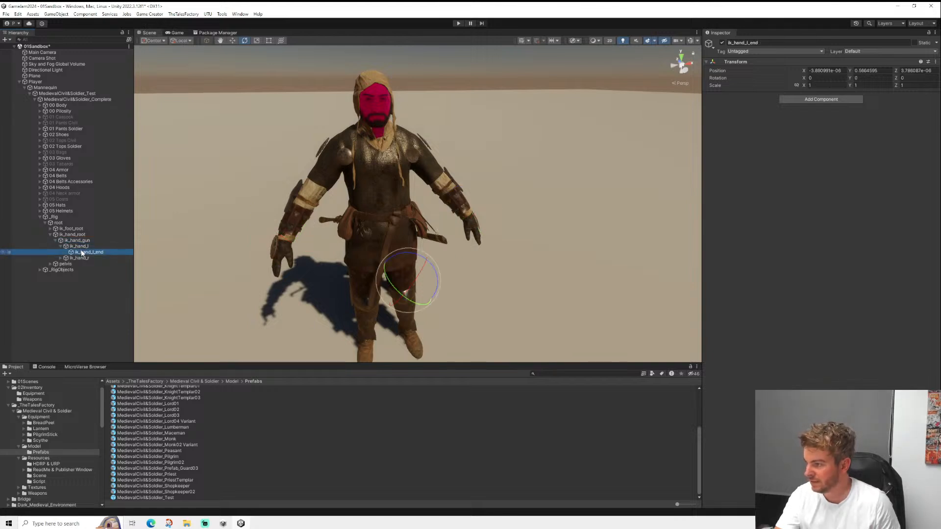
{"action": "left_click", "coordinate": [83, 246]}
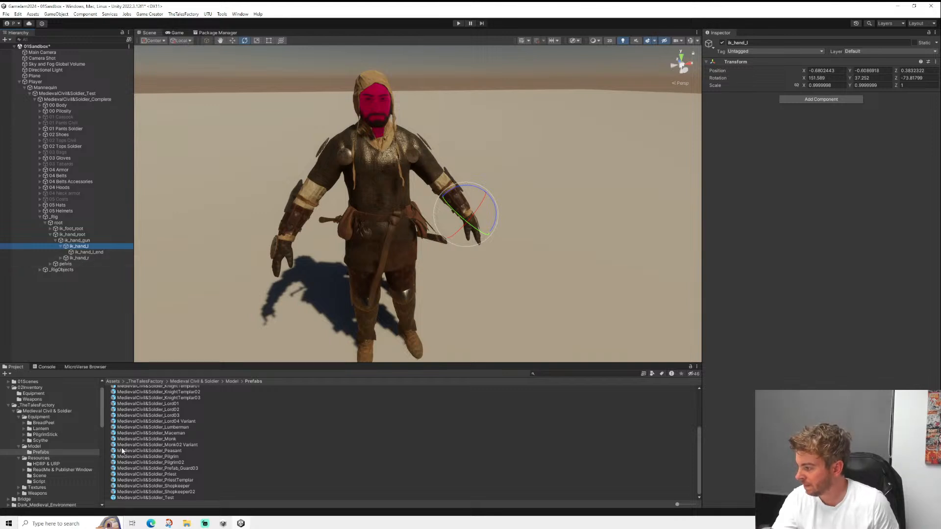
{"action": "left_click", "coordinate": [549, 375]}
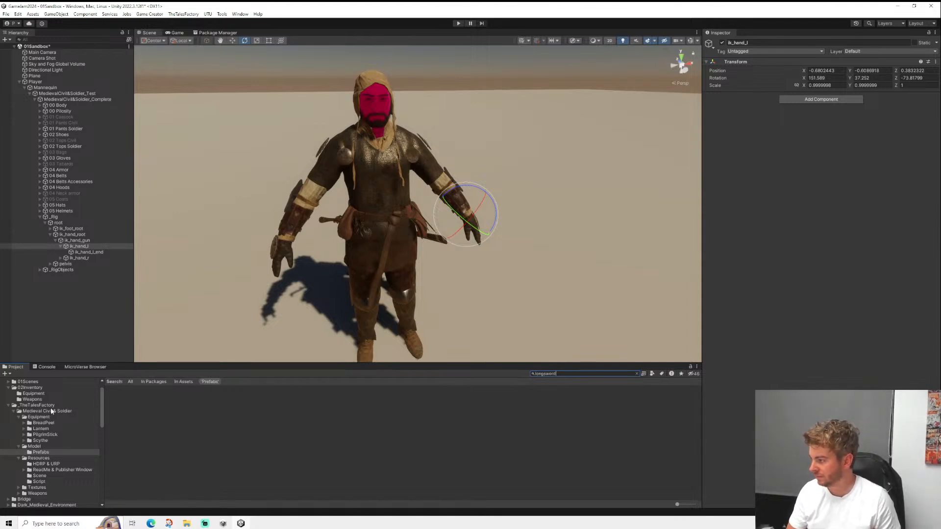
{"action": "left_click", "coordinate": [36, 406]}
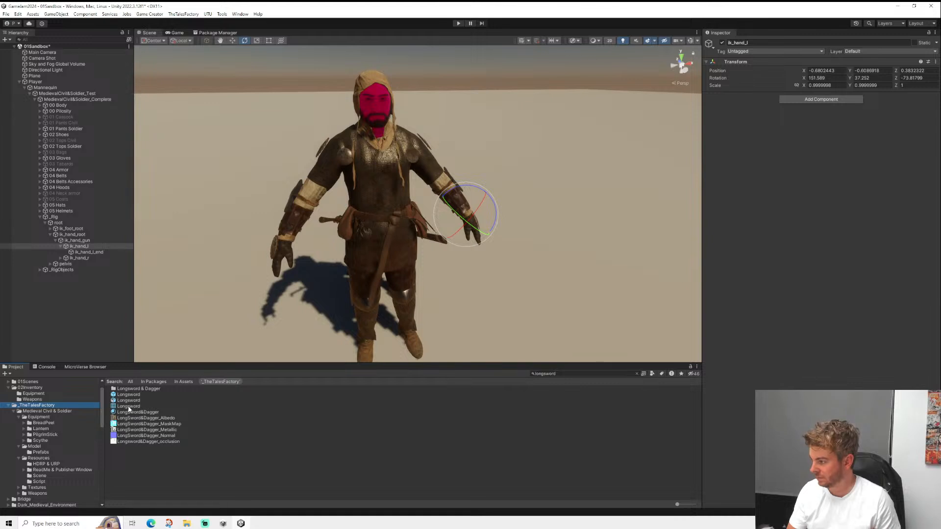
- Try the Longsword prefab under ik_hand_l, under ik_hand_l_end with Y position 0, and back under ik_hand_l
{"action": "left_click_drag", "start_coordinate": [128, 400], "coordinate": [81, 247]}
{"action": "left_click_drag", "start_coordinate": [553, 195], "coordinate": [490, 167], "text": "alt"}
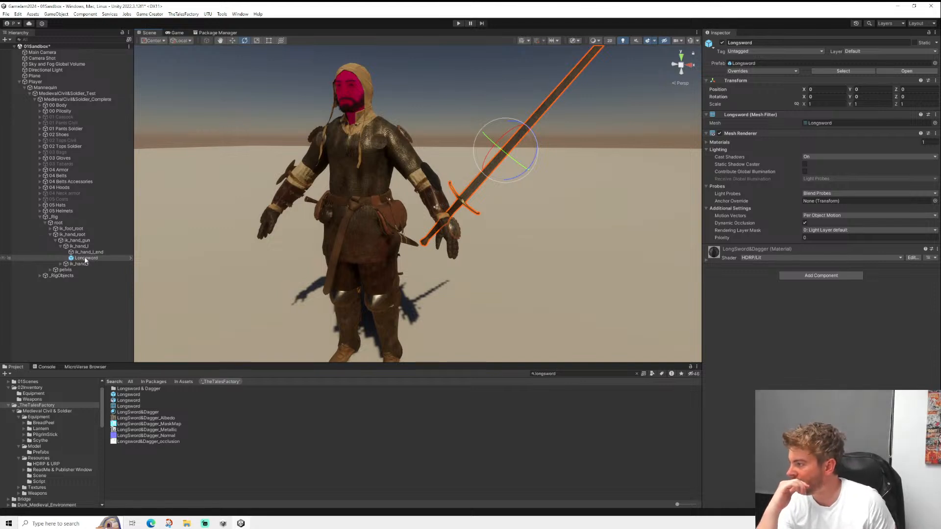
{"action": "left_click_drag", "start_coordinate": [94, 253], "coordinate": [94, 252]}
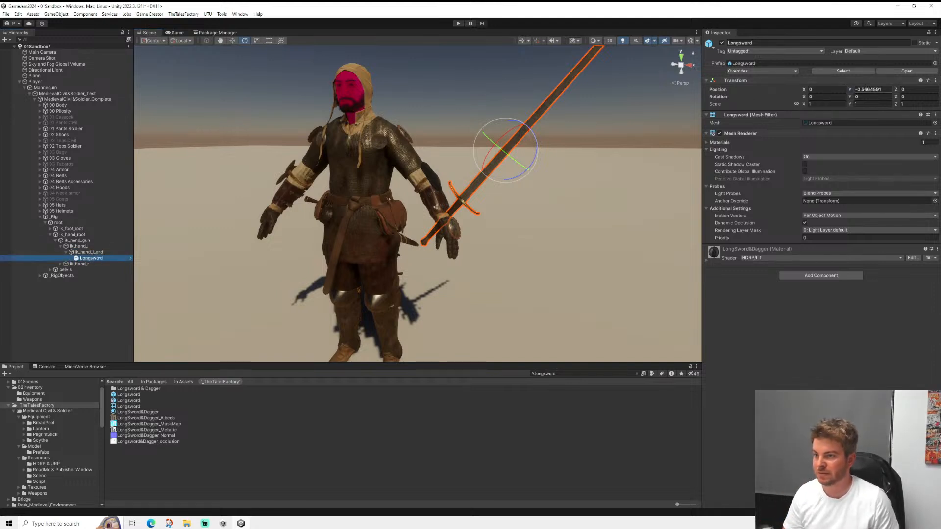
{"action": "left_click", "coordinate": [872, 89]}
{"action": "type", "text": "0"}
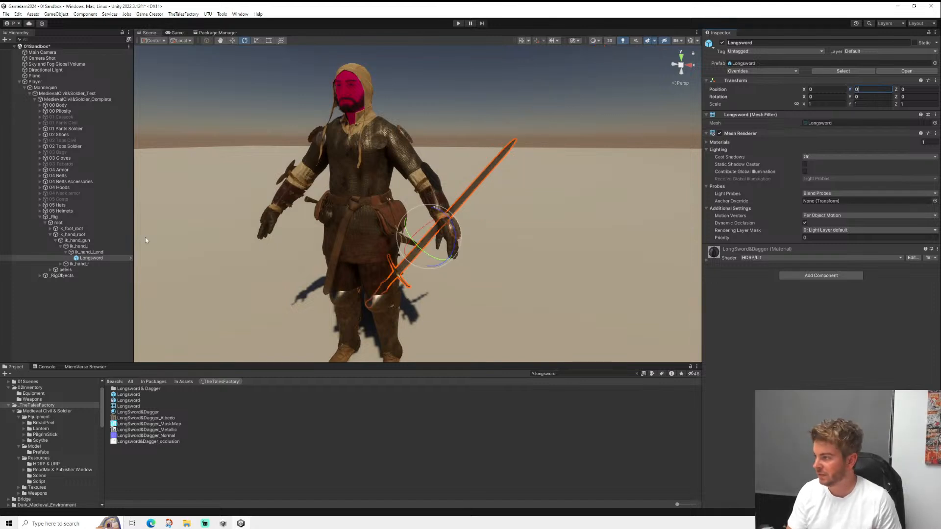
{"action": "left_click_drag", "start_coordinate": [88, 258], "coordinate": [88, 248]}
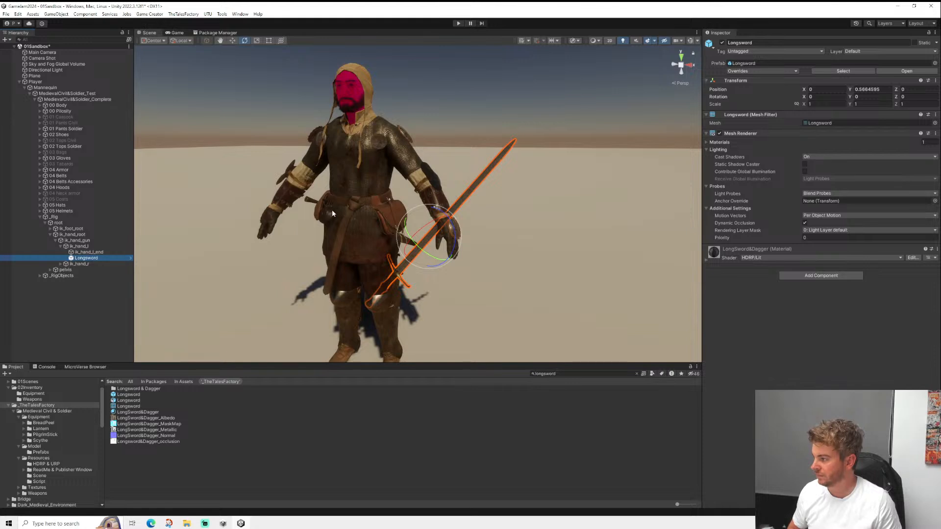
- Expand the rig from pelvis through spine_03, clavicle_l and lowerarm_l, and select the hand_l bone
{"action": "left_click", "coordinate": [50, 269]}
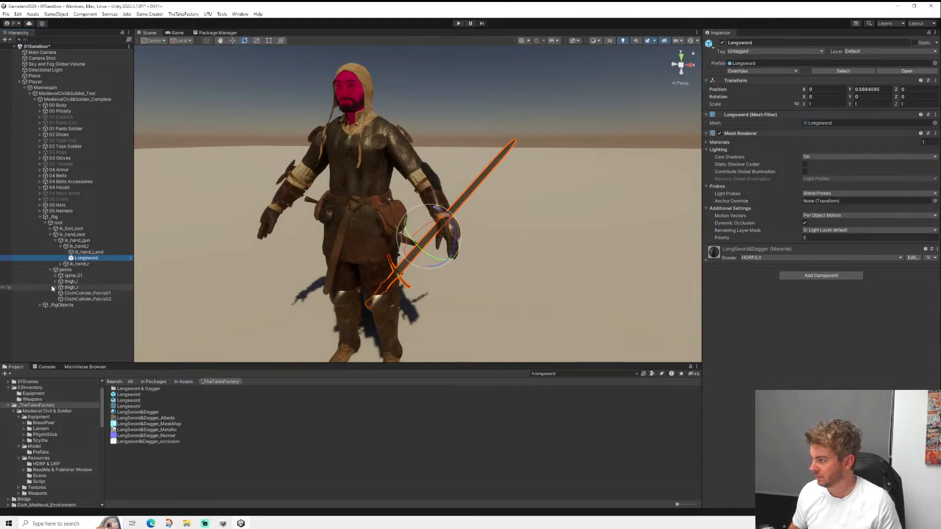
{"action": "left_click", "coordinate": [55, 275]}
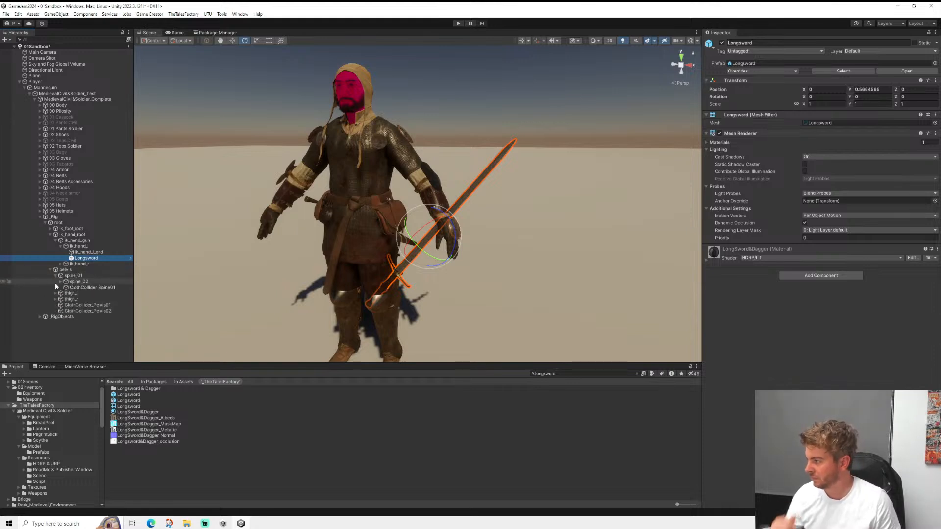
{"action": "left_click", "coordinate": [61, 282]}
{"action": "left_click", "coordinate": [68, 288]}
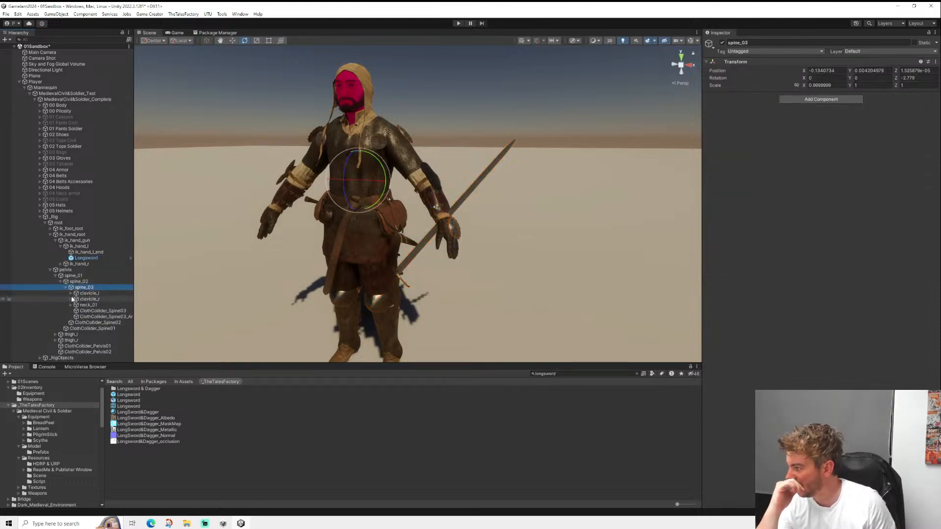
{"action": "left_click", "coordinate": [83, 293]}
{"action": "left_click", "coordinate": [70, 293]}
{"action": "left_click", "coordinate": [76, 299]}
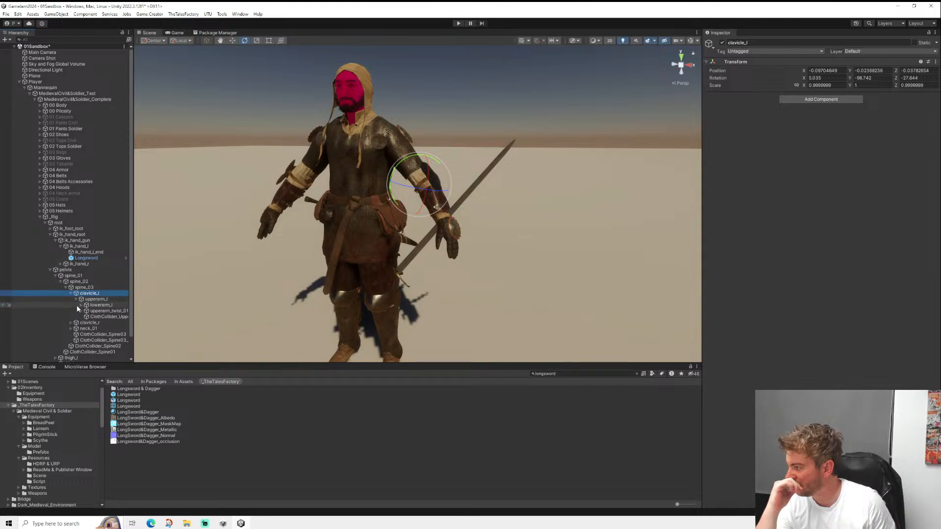
{"action": "left_click", "coordinate": [81, 305]}
{"action": "left_click", "coordinate": [86, 311]}
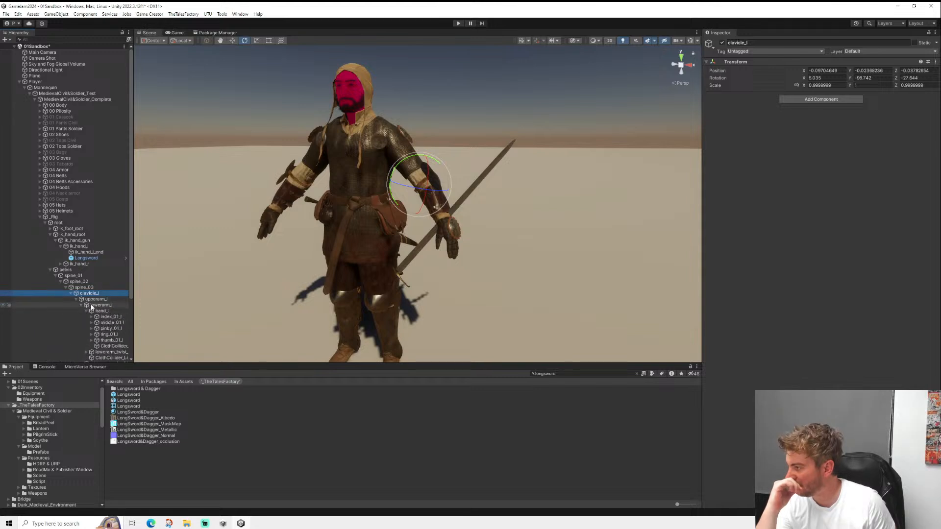
{"action": "scroll", "coordinate": [90, 317], "scroll_direction": "down", "scroll_amount": 3}
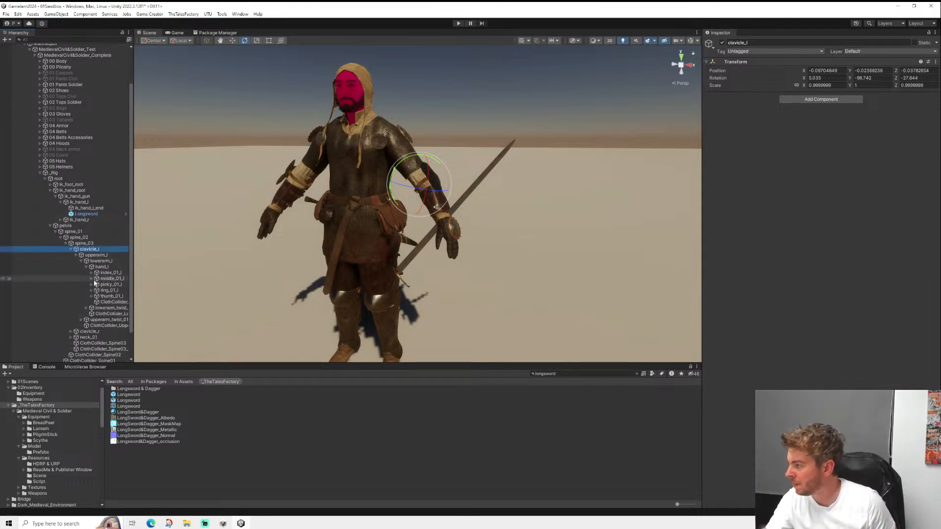
{"action": "left_click", "coordinate": [102, 266]}
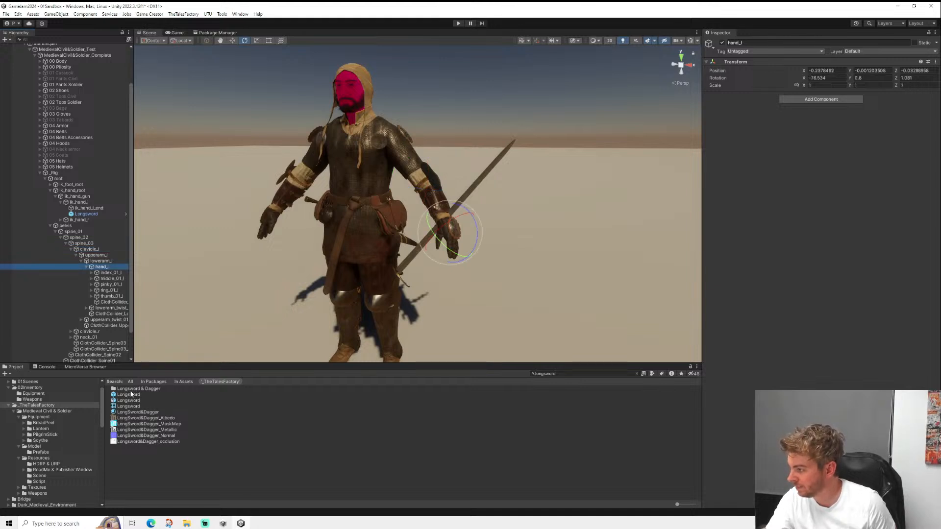
- Add the Longsword prefab under the hand_l bone and delete the Longsword under ik_hand_l
{"action": "left_click_drag", "start_coordinate": [131, 395], "coordinate": [108, 269]}
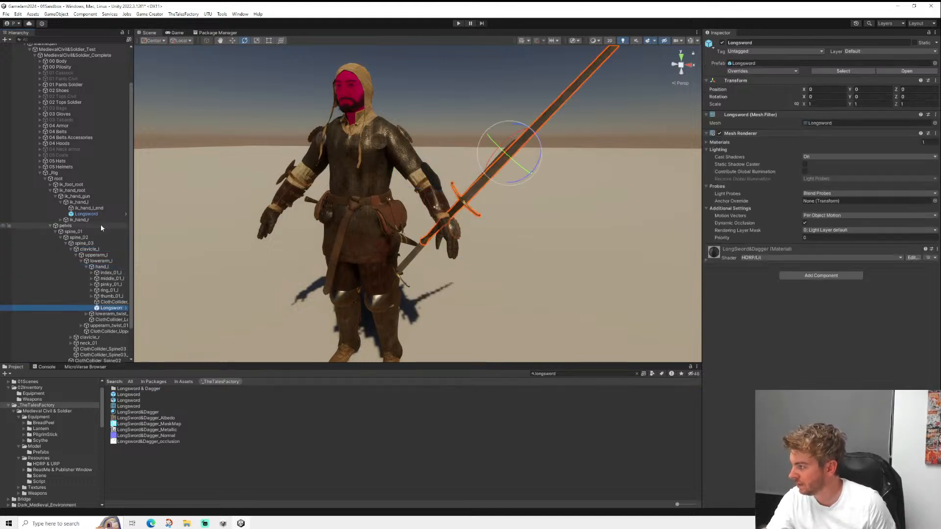
{"action": "left_click", "coordinate": [84, 214]}
{"action": "key", "text": "Delete"}
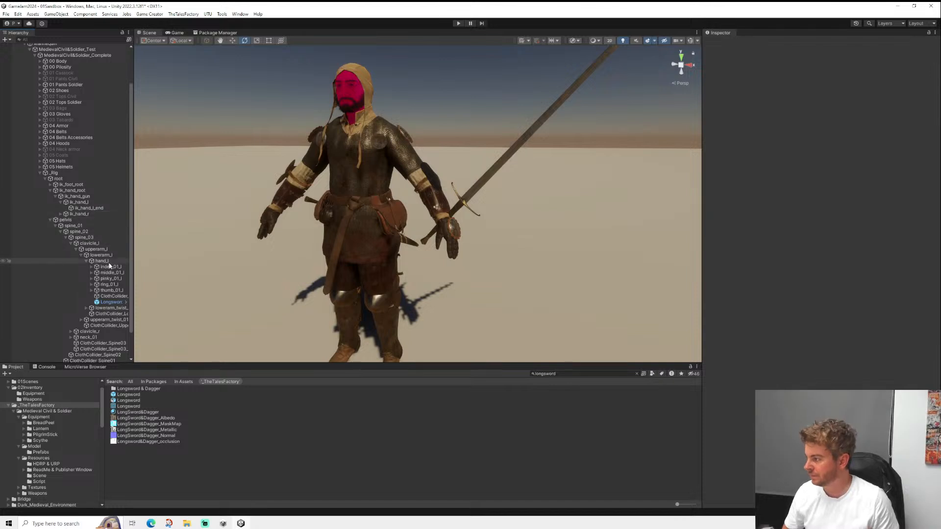
- Rotate the Longsword under hand_l to 90 degrees on X and reset its position to 0, 0, 0
{"action": "left_click", "coordinate": [104, 302]}
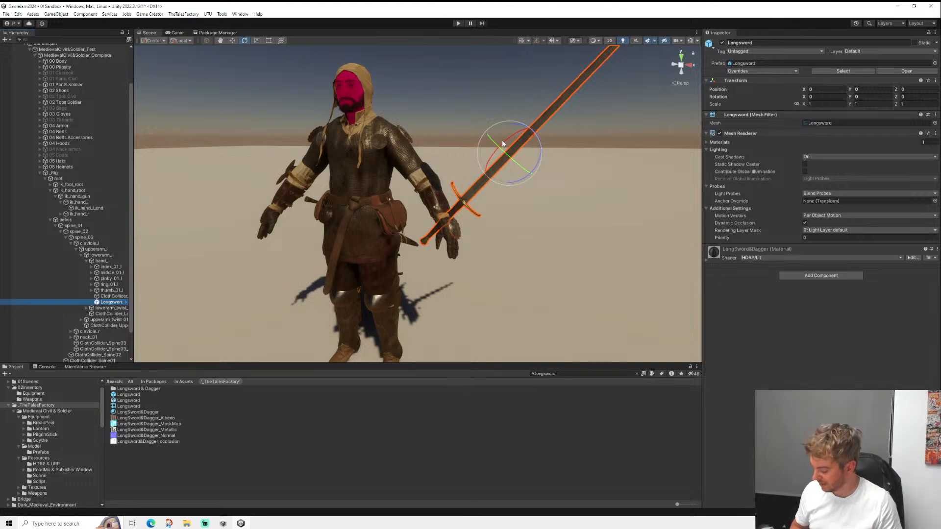
{"action": "left_click_drag", "start_coordinate": [502, 139], "coordinate": [424, 151]}
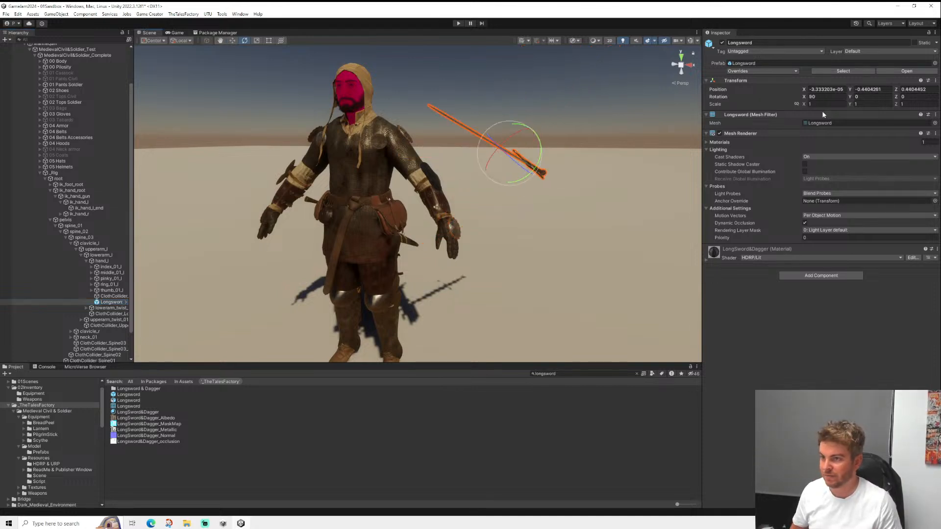
{"action": "left_click", "coordinate": [817, 87]}
{"action": "type", "text": "0"}
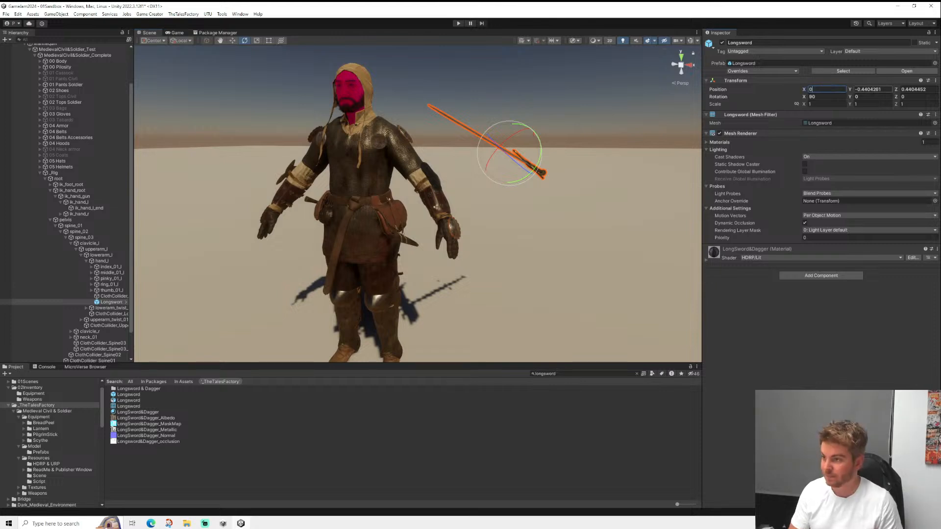
{"action": "key", "text": "Tab"}
{"action": "type", "text": "0"}
{"action": "key", "text": "Tab"}
{"action": "type", "text": "0"}
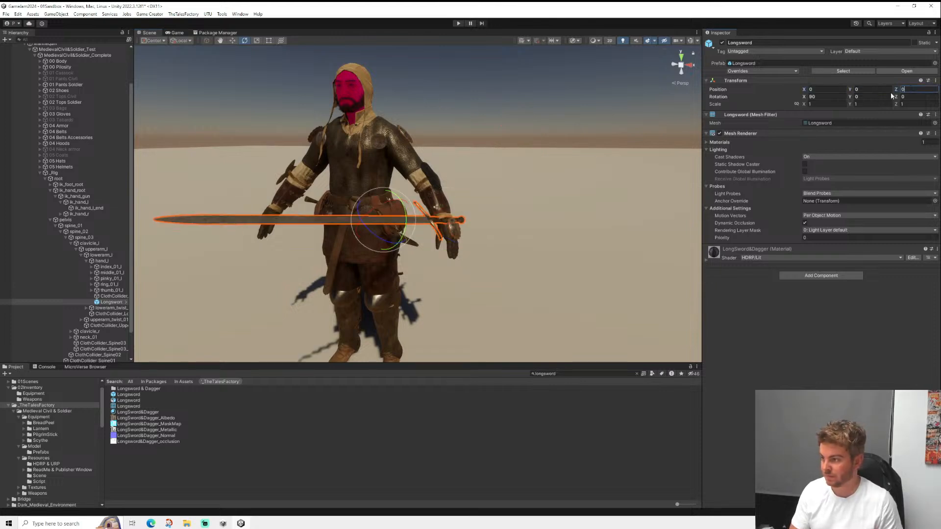
{"action": "key", "text": "Return"}
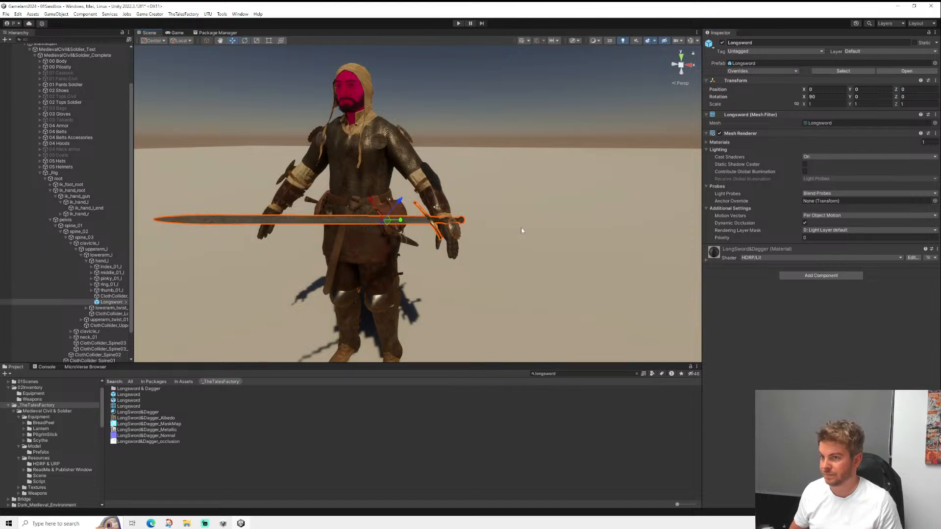
- Fit the Longsword to the left hand at position -0.101, 0.067, 0.034 and rotation 68.658, -90, -90
{"action": "left_click_drag", "start_coordinate": [522, 227], "coordinate": [432, 232], "text": "alt"}
{"action": "middle_click_drag", "start_coordinate": [348, 196], "coordinate": [386, 151]}
{"action": "scroll", "coordinate": [385, 151], "scroll_direction": "up", "scroll_amount": 3}
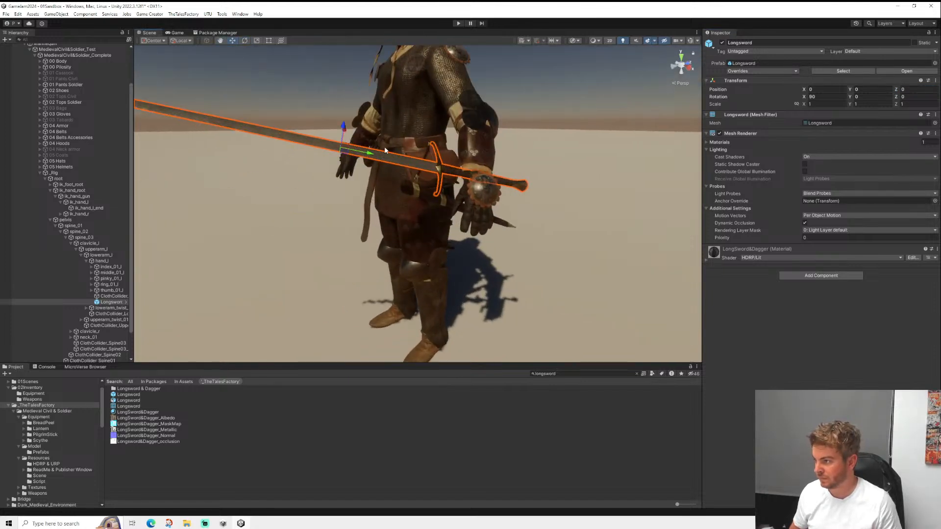
{"action": "left_click_drag", "start_coordinate": [359, 150], "coordinate": [476, 247], "text": "alt"}
{"action": "left_click_drag", "start_coordinate": [483, 248], "coordinate": [544, 177], "text": "alt"}
{"action": "left_click_drag", "start_coordinate": [534, 143], "coordinate": [259, 153]}
{"action": "left_click_drag", "start_coordinate": [343, 156], "coordinate": [577, 200]}
{"action": "key", "text": "e"}
{"action": "left_click", "coordinate": [233, 41]}
{"action": "middle_click_drag", "start_coordinate": [555, 190], "coordinate": [438, 221]}
{"action": "left_click_drag", "start_coordinate": [439, 221], "coordinate": [344, 231], "text": "alt"}
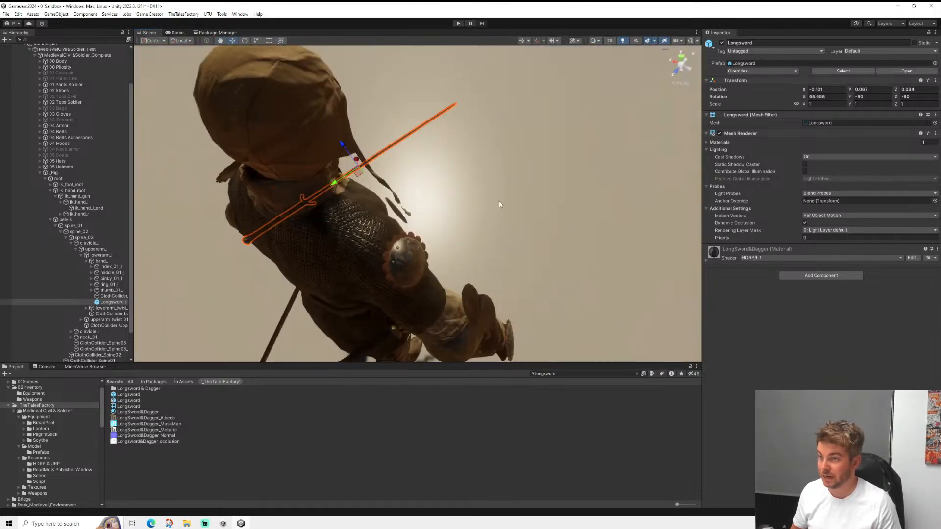
- Copy the left-hand Longsword and paste it as a child of the hand_r bone under clavicle_r
{"action": "left_click", "coordinate": [111, 302]}
{"action": "right_click", "coordinate": [111, 302]}
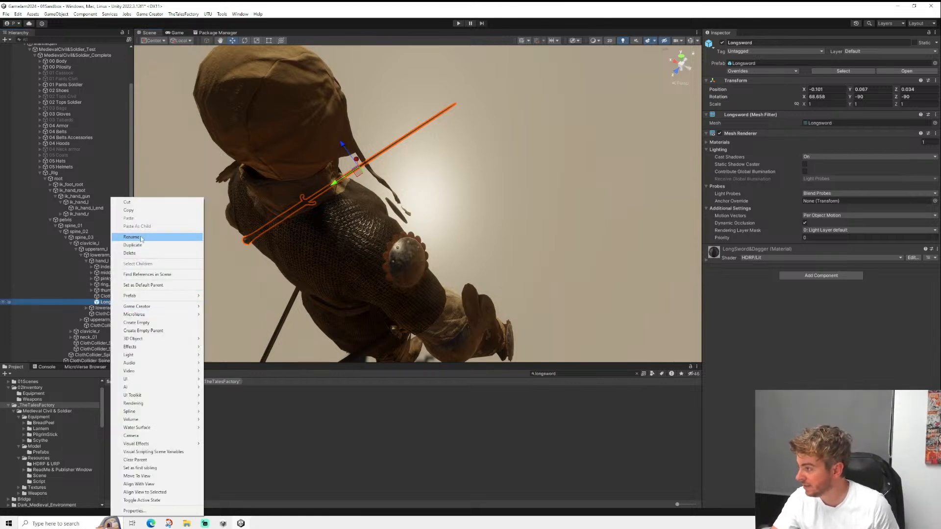
{"action": "left_click", "coordinate": [130, 210]}
{"action": "scroll", "coordinate": [98, 274], "scroll_direction": "down", "scroll_amount": 1}
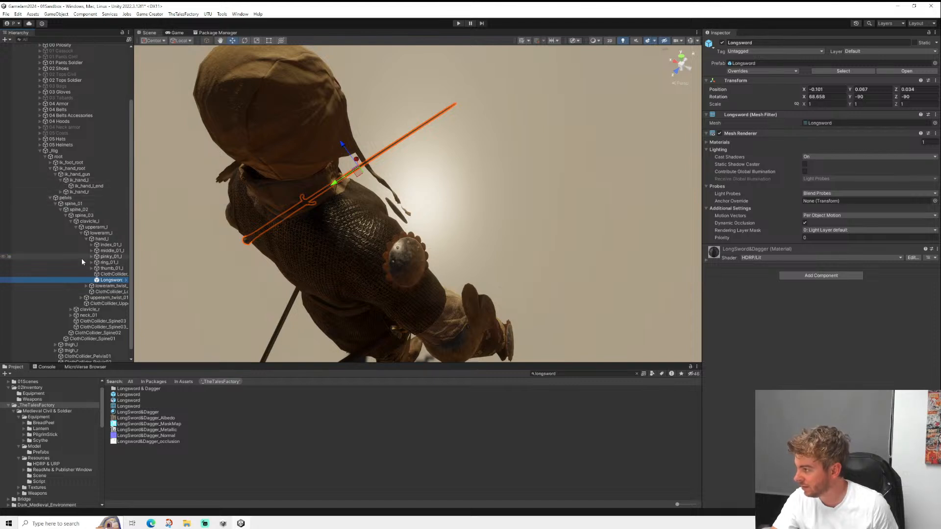
{"action": "left_click", "coordinate": [71, 310]}
{"action": "left_click", "coordinate": [76, 316]}
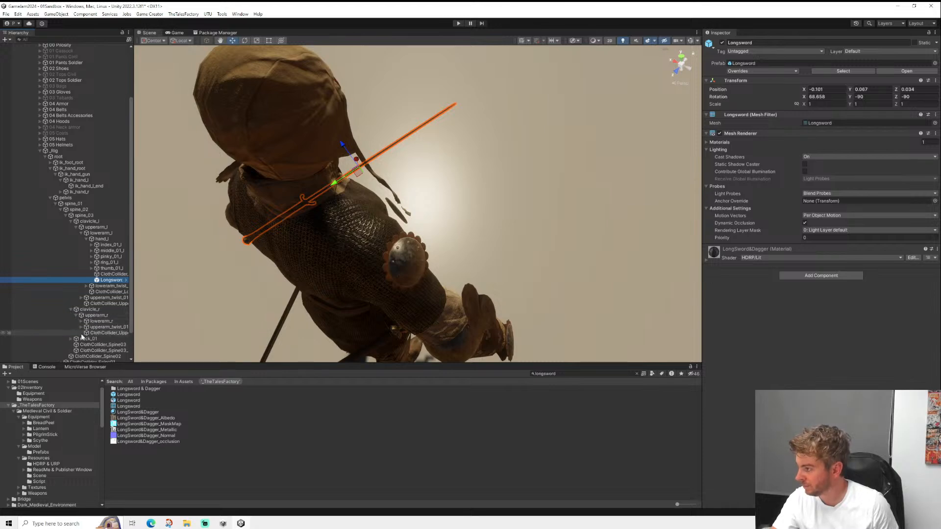
{"action": "left_click", "coordinate": [82, 321]}
{"action": "left_click", "coordinate": [86, 327]}
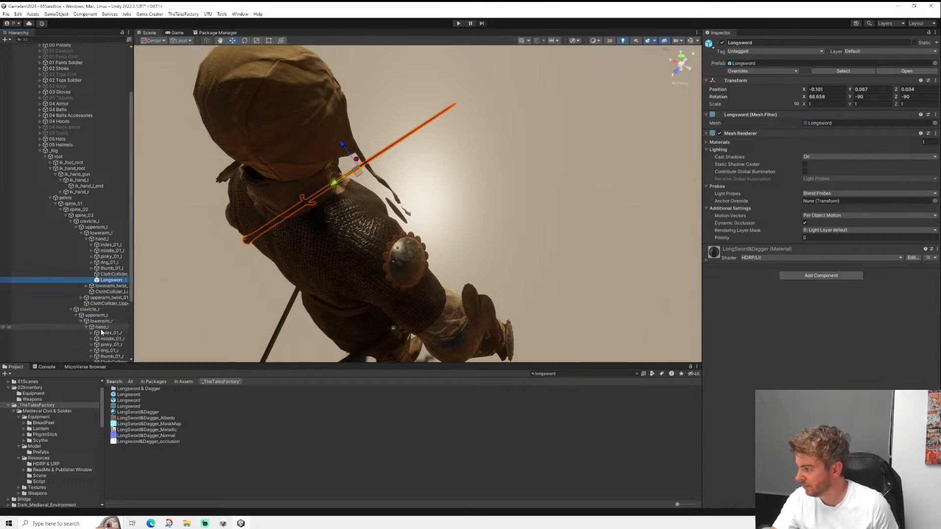
{"action": "right_click", "coordinate": [102, 327]}
{"action": "left_click", "coordinate": [123, 38]}
{"action": "key", "text": "f"}
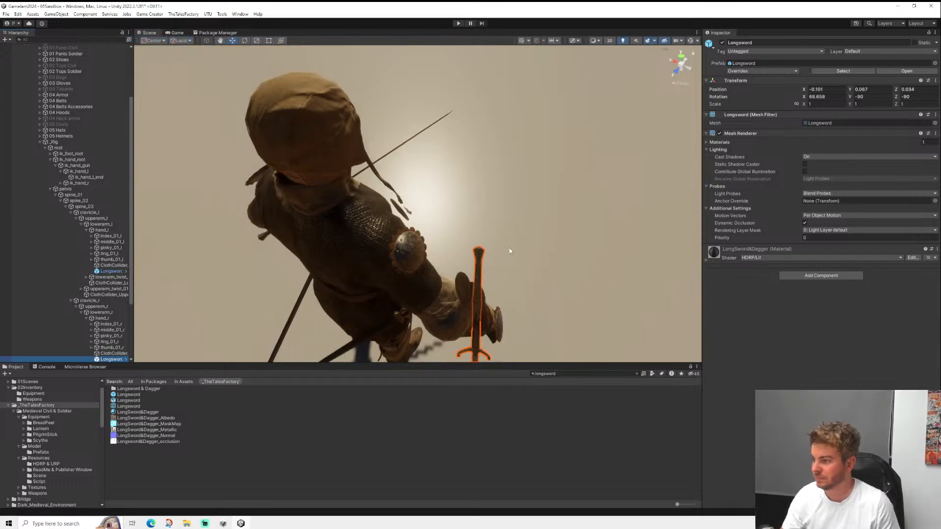
- Rotate the right-hand Longsword freehand and set its X rotation to -90
{"action": "left_click_drag", "start_coordinate": [548, 129], "coordinate": [342, 119], "text": "alt"}
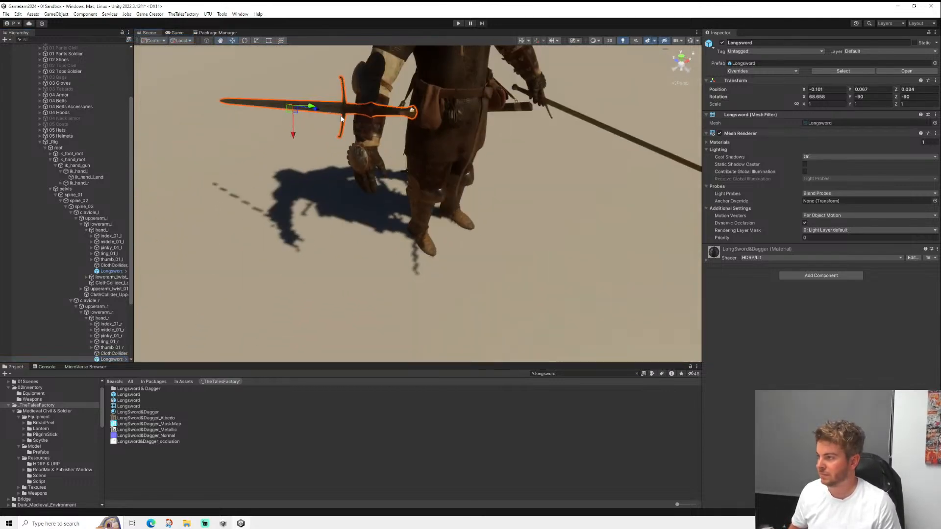
{"action": "left_click", "coordinate": [246, 42]}
{"action": "left_click_drag", "start_coordinate": [310, 103], "coordinate": [646, 60]}
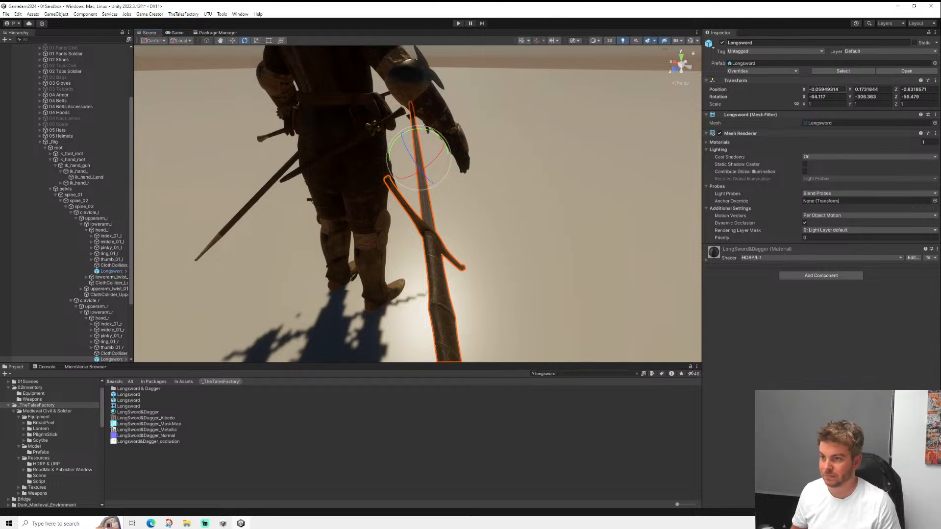
{"action": "left_click", "coordinate": [828, 97]}
{"action": "type", "text": "-90"}
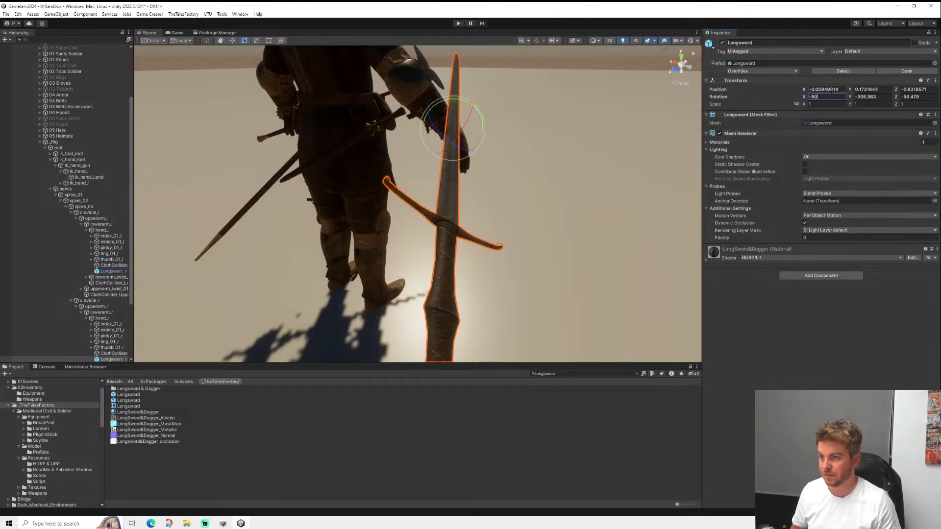
- Reset the right-hand Longsword's position to 0, 0, 0 and its Y and Z rotation to 0
{"action": "left_click", "coordinate": [830, 90]}
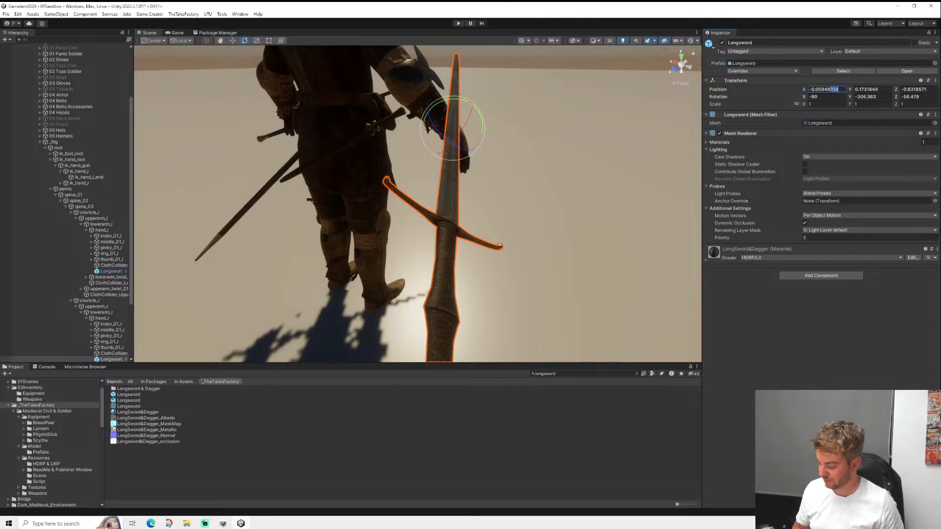
{"action": "type", "text": "0"}
{"action": "key", "text": "Tab"}
{"action": "type", "text": "0"}
{"action": "key", "text": "Tab"}
{"action": "type", "text": "0"}
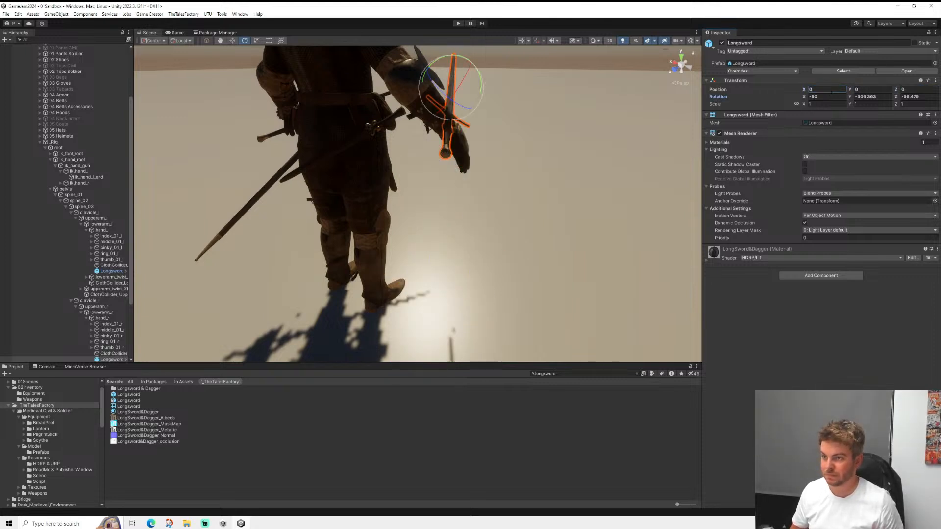
{"action": "key", "text": "Tab"}
{"action": "key", "text": "Tab"}
{"action": "type", "text": "0"}
{"action": "key", "text": "Tab"}
{"action": "type", "text": "0"}
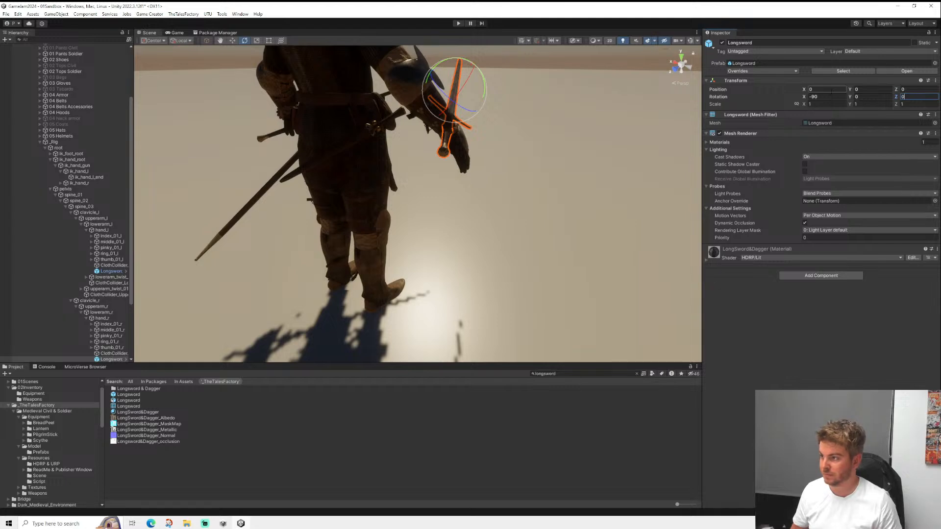
- Copy the left-hand Longsword's X position to the right-hand Longsword with the sign flipped, as 0.101
{"action": "left_click_drag", "start_coordinate": [613, 86], "coordinate": [418, 182], "text": "alt"}
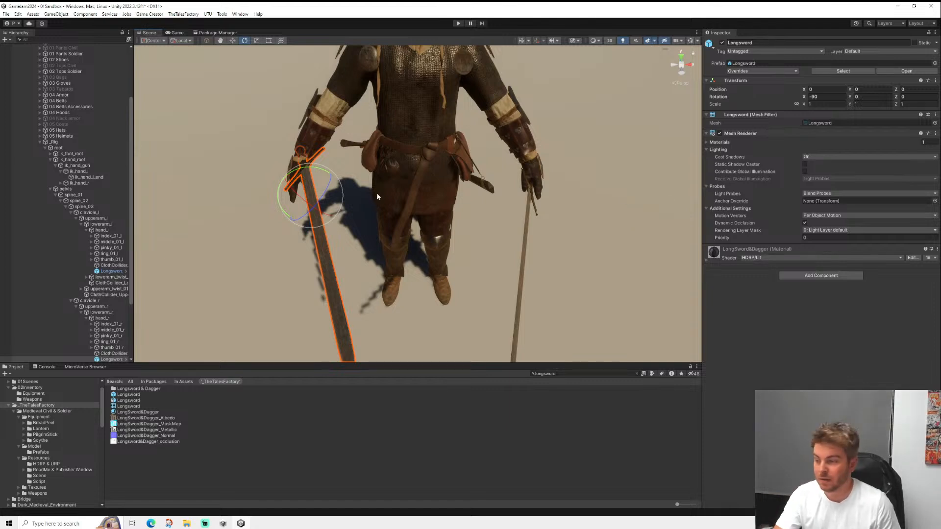
{"action": "left_click_drag", "start_coordinate": [377, 197], "coordinate": [417, 177], "text": "alt"}
{"action": "left_click", "coordinate": [112, 271]}
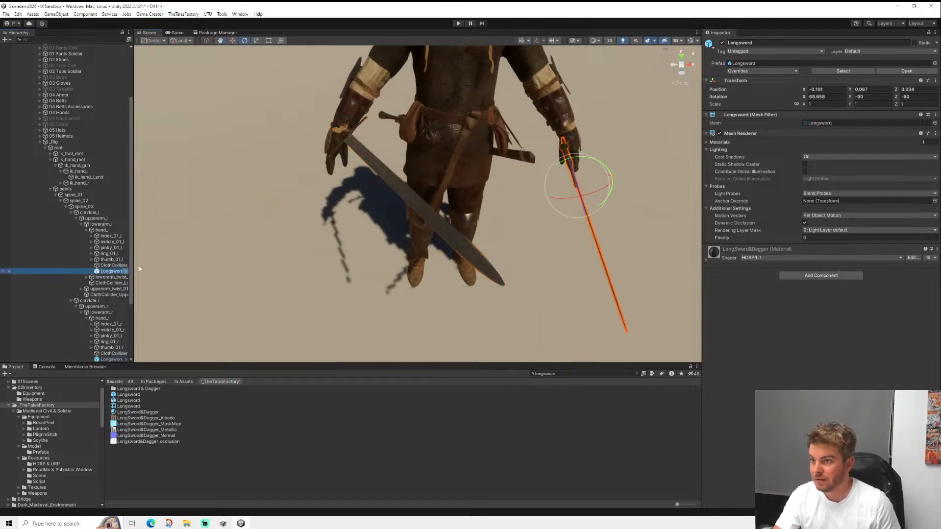
{"action": "left_click", "coordinate": [833, 89]}
{"action": "key", "text": "ctrl+c"}
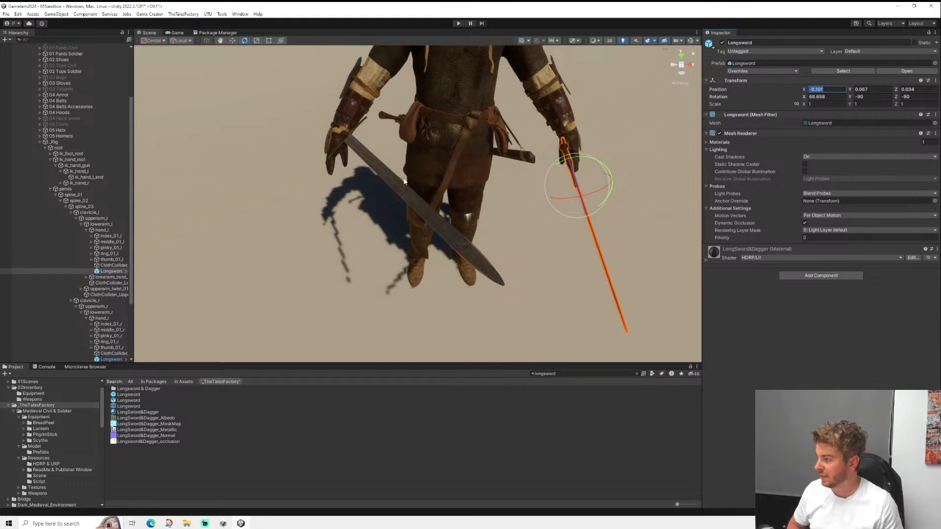
{"action": "left_click", "coordinate": [108, 360]}
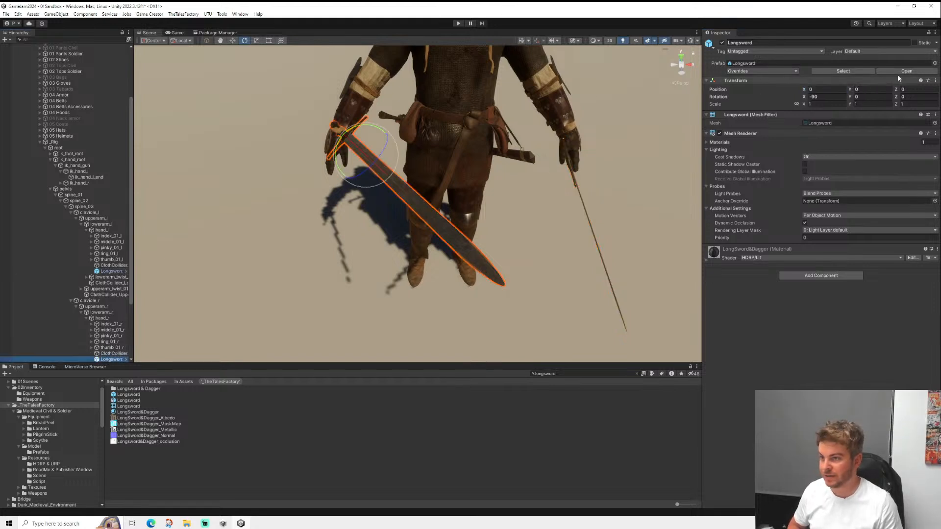
{"action": "left_click", "coordinate": [835, 89]}
{"action": "key", "text": "ctrl+v"}
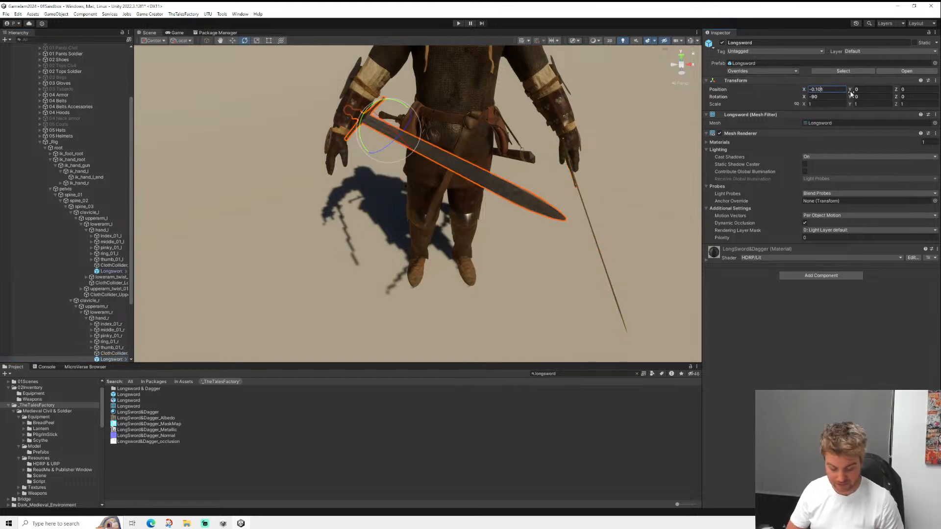
{"action": "key", "text": "Delete"}
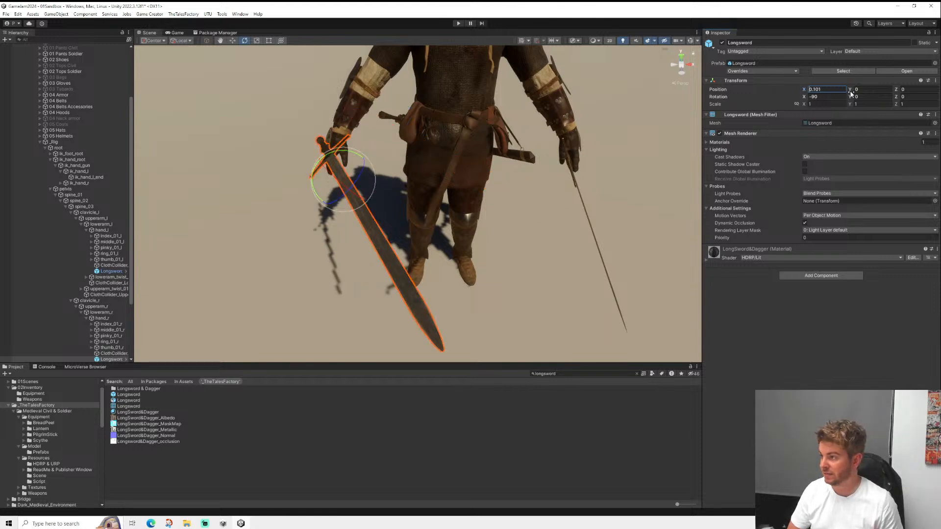
- Copy the left-hand Longsword's Y position to the right-hand Longsword with the sign flipped, as -0.067
{"action": "left_click", "coordinate": [108, 359]}
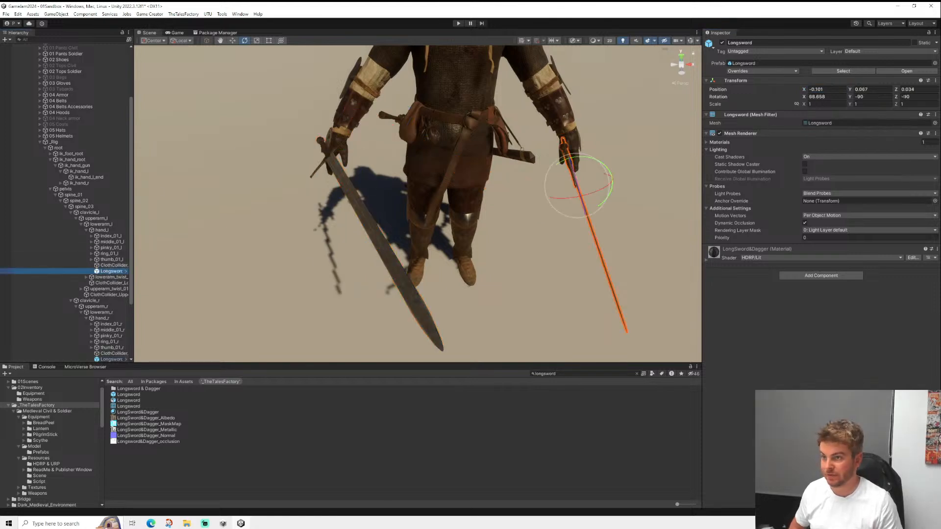
{"action": "left_click", "coordinate": [877, 90]}
{"action": "key", "text": "ctrl+c"}
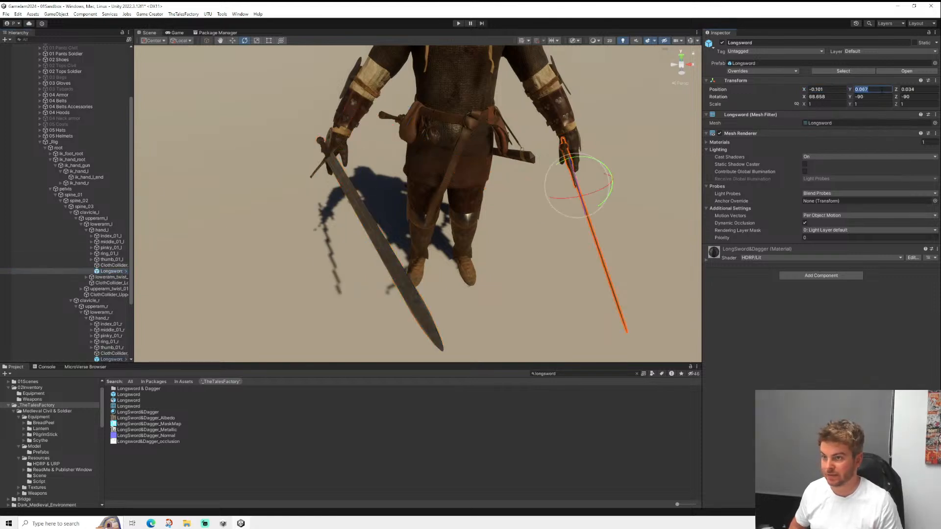
{"action": "left_click", "coordinate": [109, 362]}
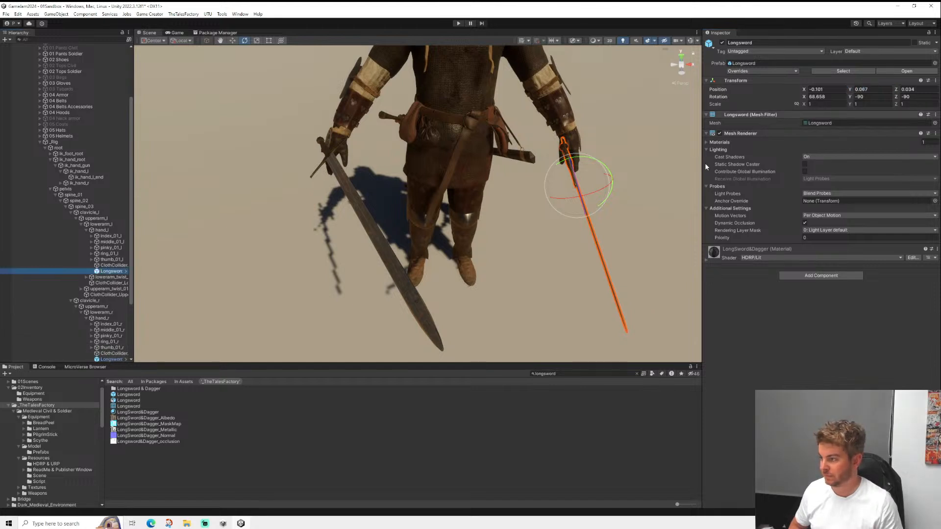
{"action": "left_click", "coordinate": [105, 361]}
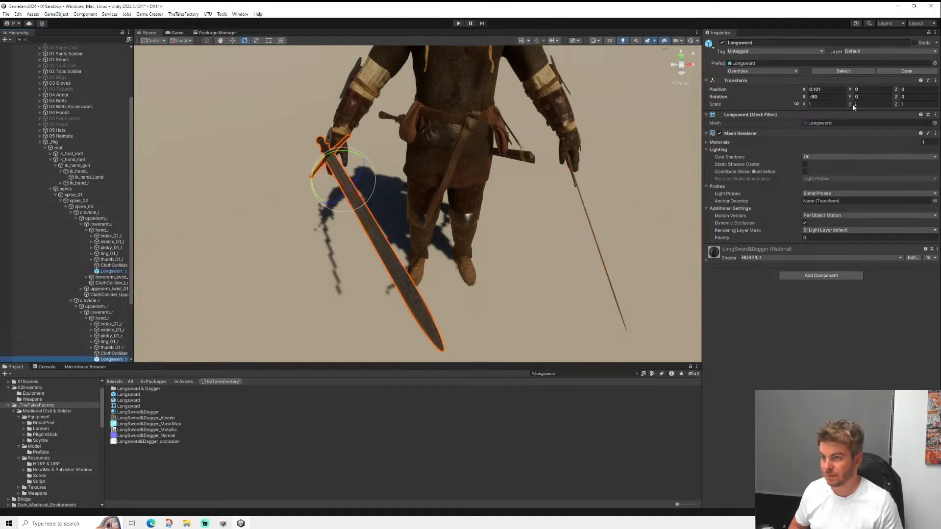
{"action": "left_click", "coordinate": [873, 90]}
{"action": "key", "text": "ctrl+v"}
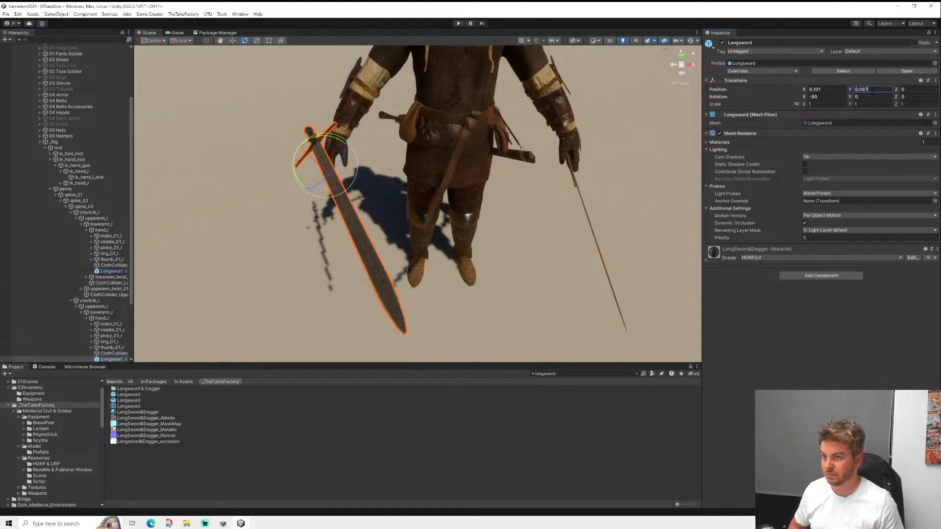
{"action": "type", "text": "-"}
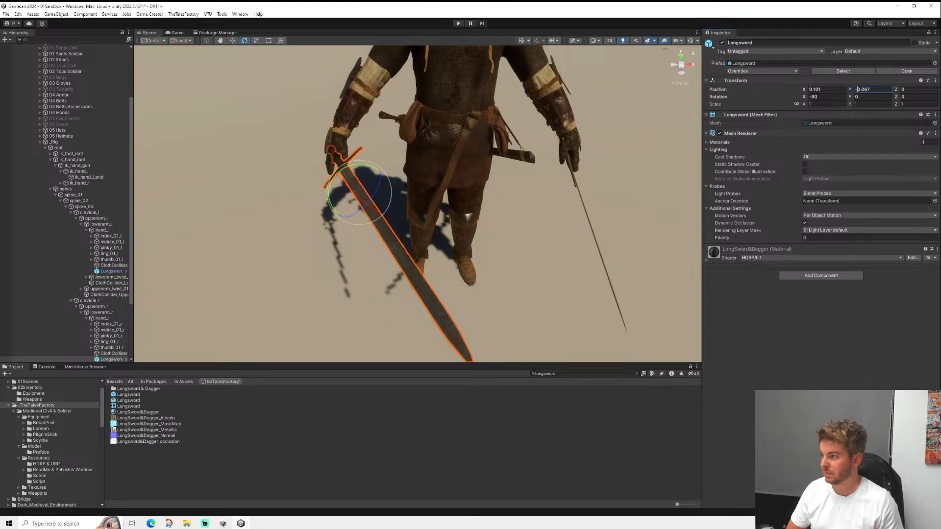
- Copy the left-hand Longsword's Z position to the right-hand Longsword with the sign flipped, as -0.034
{"action": "left_click", "coordinate": [111, 271]}
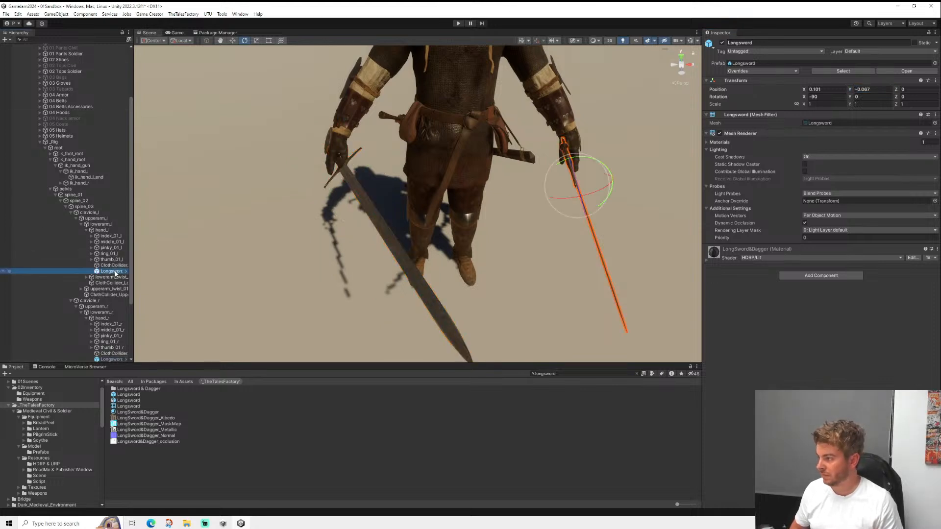
{"action": "left_click", "coordinate": [929, 90]}
{"action": "key", "text": "ctrl+c"}
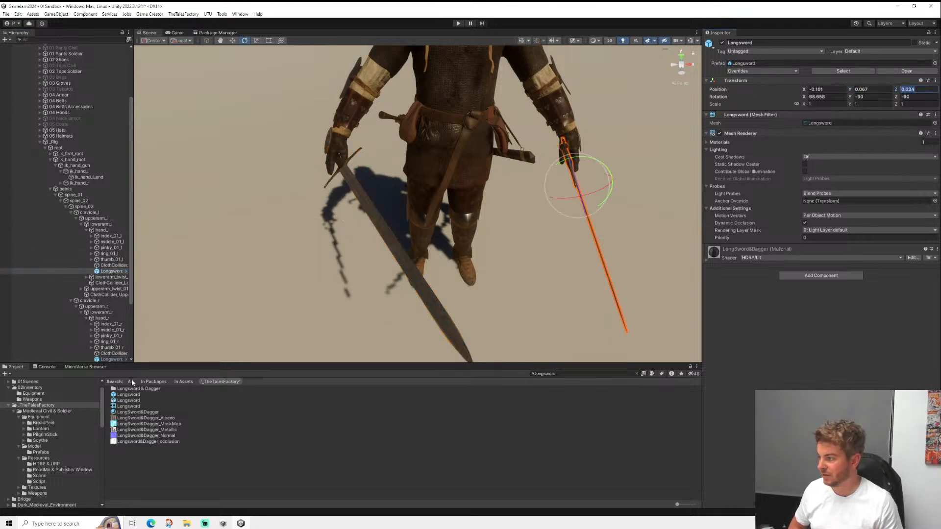
{"action": "left_click", "coordinate": [110, 359]}
{"action": "left_click", "coordinate": [924, 89]}
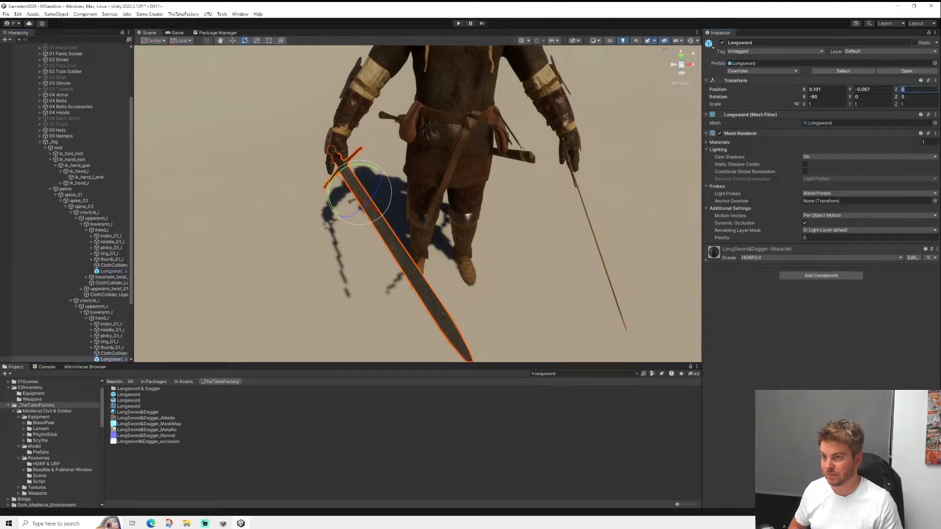
{"action": "key", "text": "ctrl+v"}
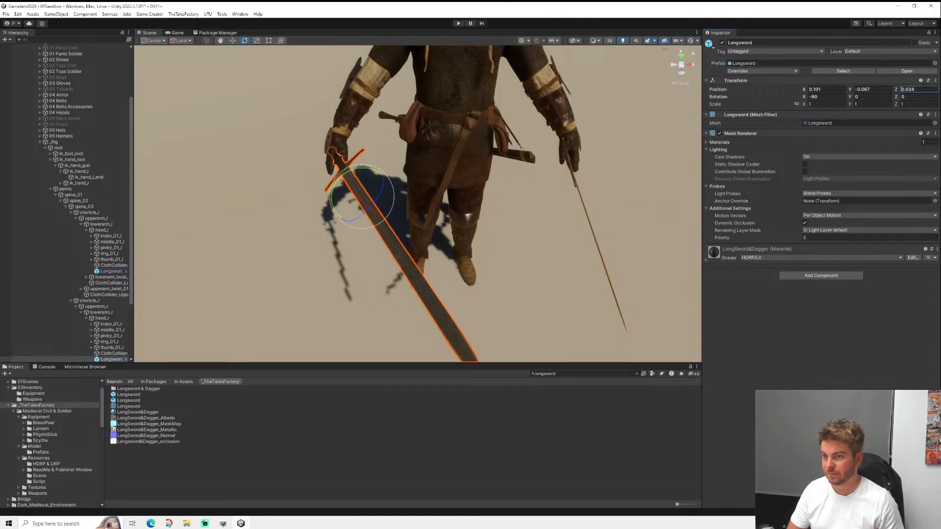
{"action": "type", "text": "-"}
- Mirror the left-hand Longsword's X rotation onto the right-hand Longsword by setting it to -68.658
{"action": "mouse_move", "coordinate": [384, 205]}
{"action": "left_mouse_down", "text": "alt"}
{"action": "mouse_move", "coordinate": [628, 133]}
{"action": "mouse_move", "coordinate": [384, 192]}
{"action": "left_mouse_up", "text": "alt"}
{"action": "left_click", "coordinate": [59, 271]}
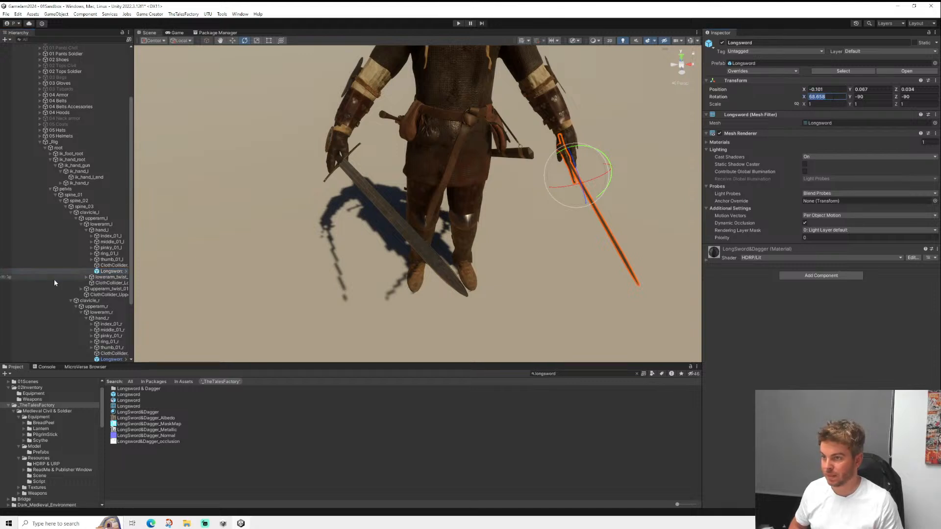
{"action": "left_click", "coordinate": [58, 359]}
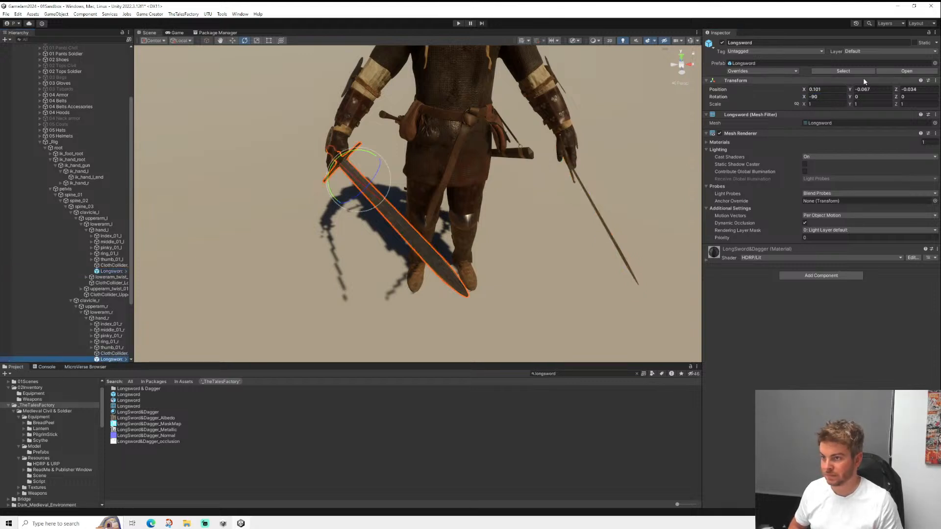
{"action": "left_click", "coordinate": [835, 98]}
{"action": "type", "text": "68.658"}
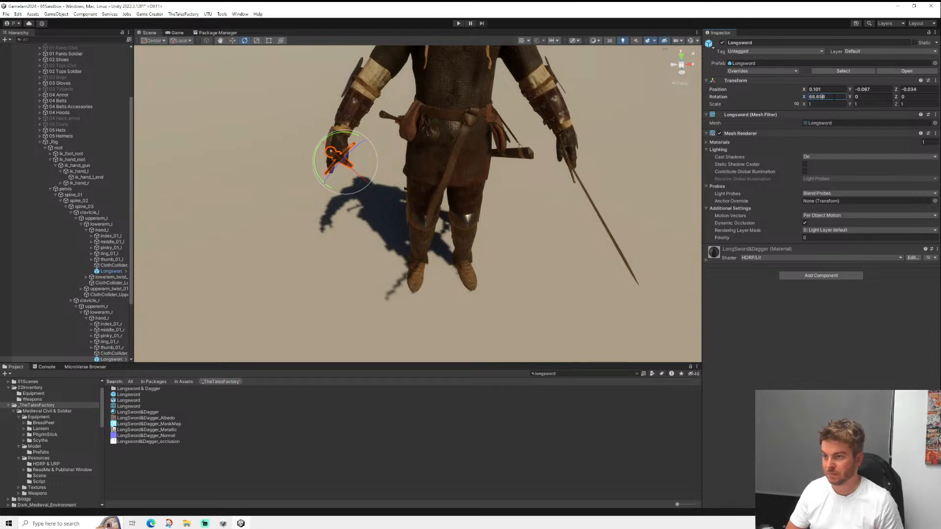
{"action": "type", "text": "-"}
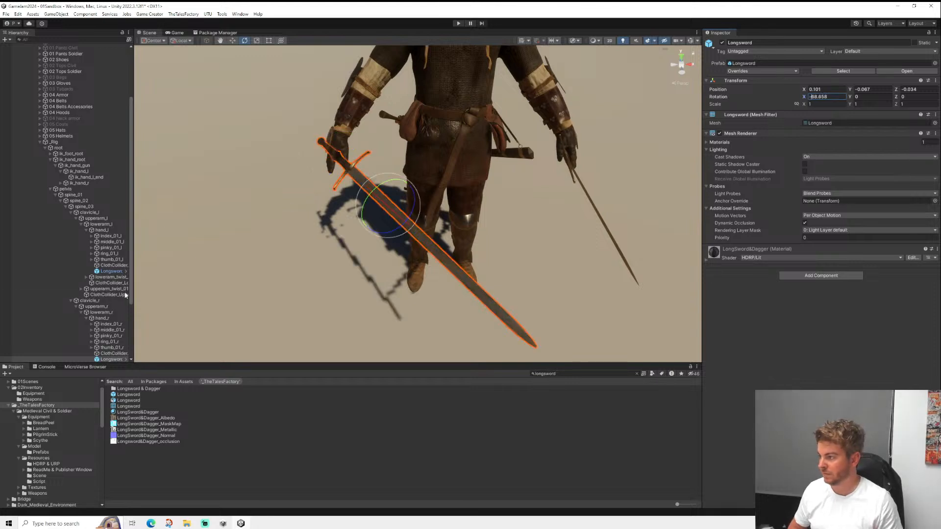
- Try 90 as the right-hand Longsword's Y rotation, then set it to -90
{"action": "left_click", "coordinate": [117, 272]}
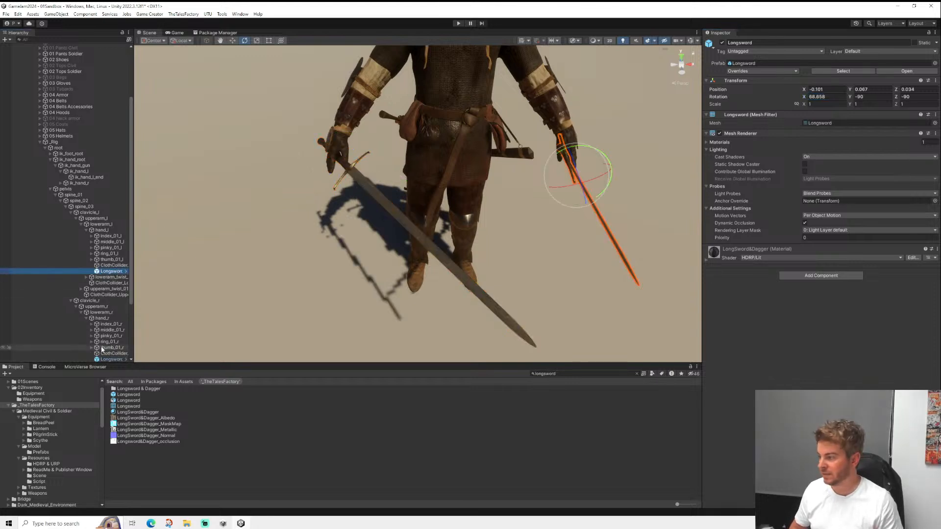
{"action": "left_click", "coordinate": [112, 359]}
{"action": "left_click", "coordinate": [880, 97]}
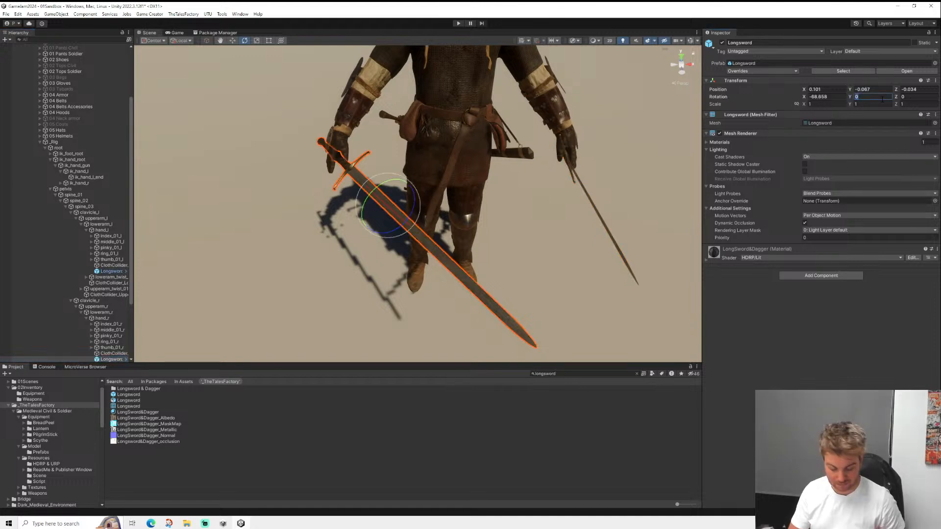
{"action": "type", "text": "90"}
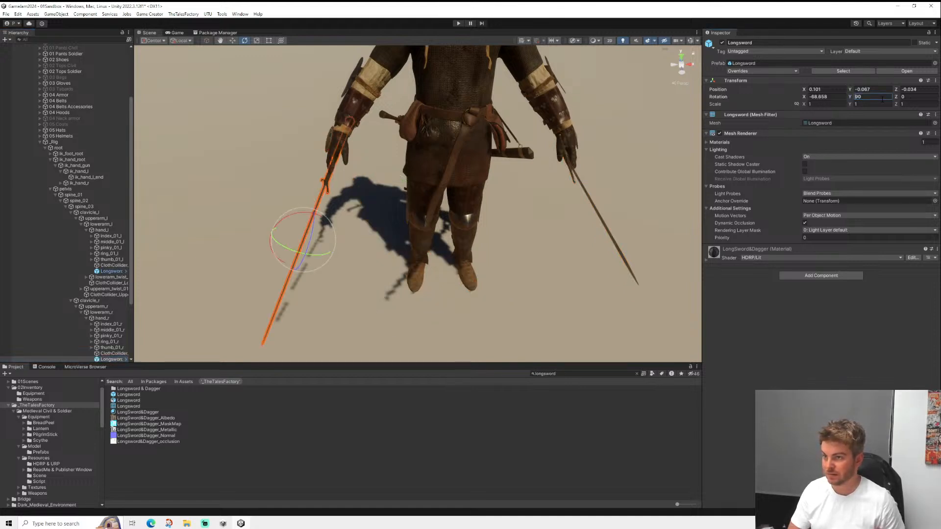
{"action": "key", "text": "Home"}
{"action": "type", "text": "-"}
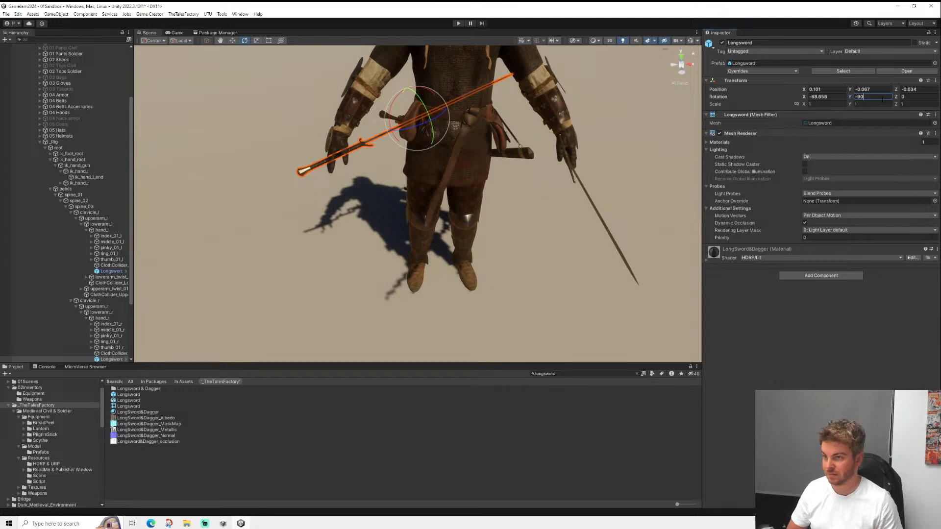
- Set the right-hand Longsword's Z rotation to 90, trying Y rotation at 90 before restoring it to -90
{"action": "key", "text": "Tab"}
{"action": "type", "text": "-90"}
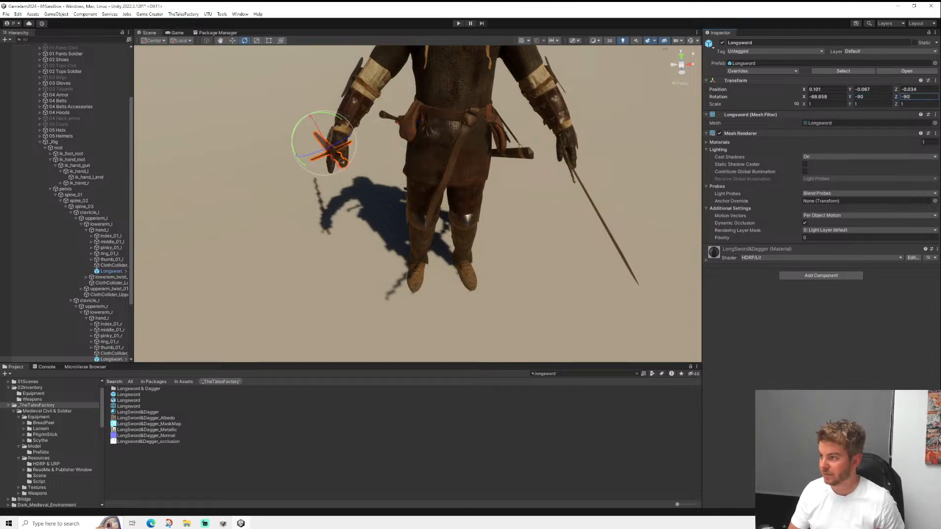
{"action": "key", "text": "Delete"}
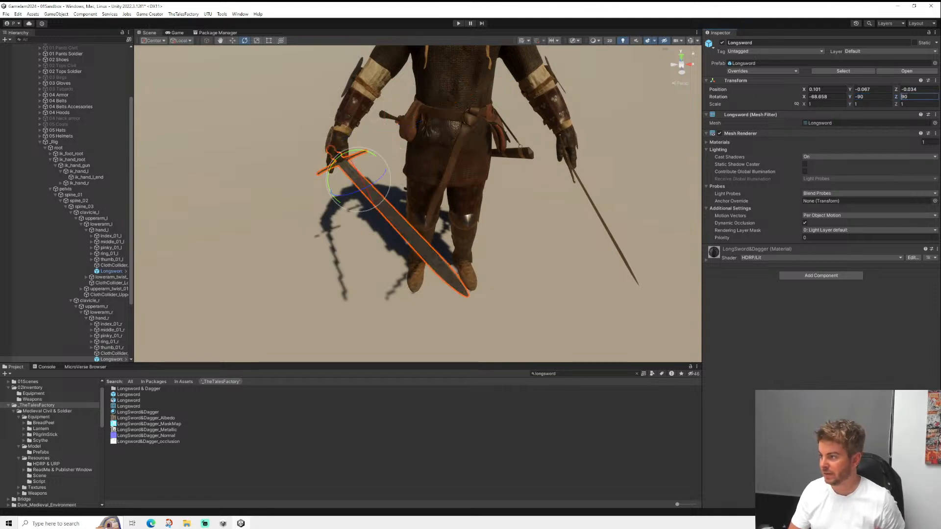
{"action": "key", "text": "Delete"}
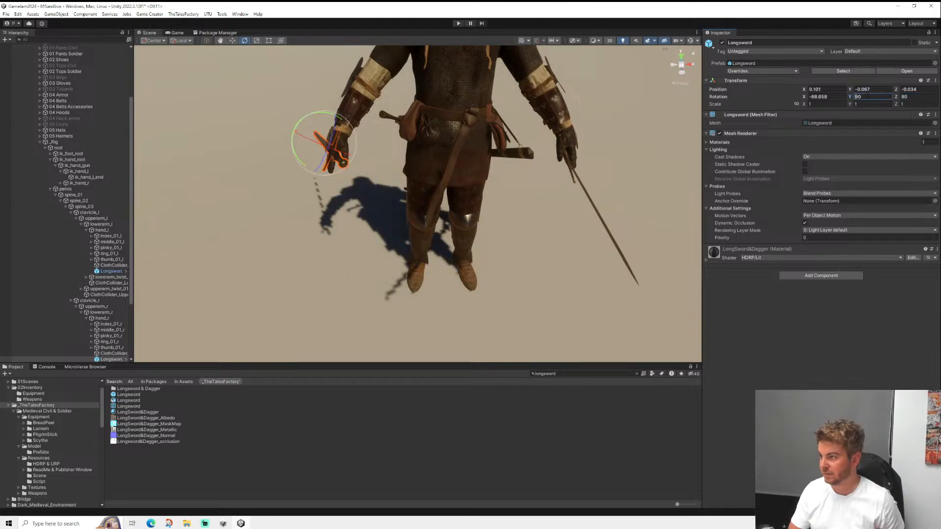
{"action": "type", "text": "-"}
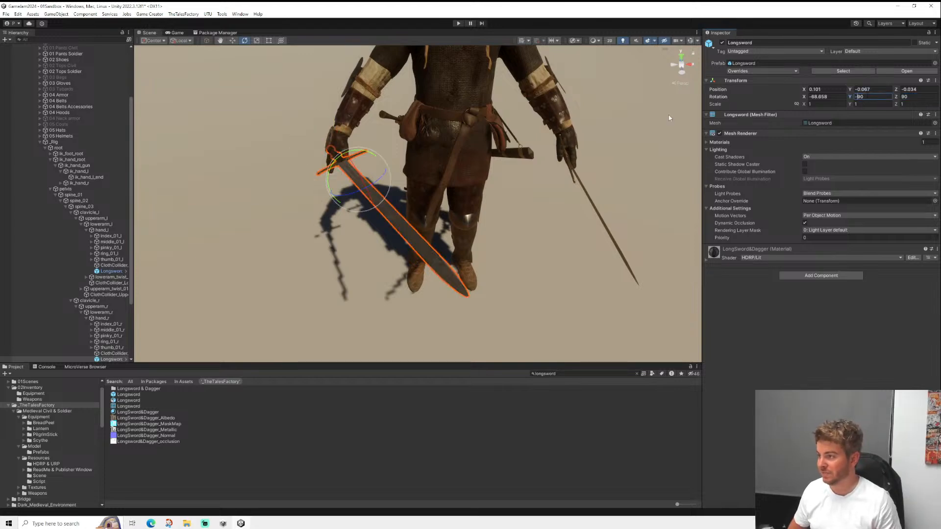
{"action": "left_click_drag", "start_coordinate": [405, 183], "coordinate": [478, 100], "text": "alt"}
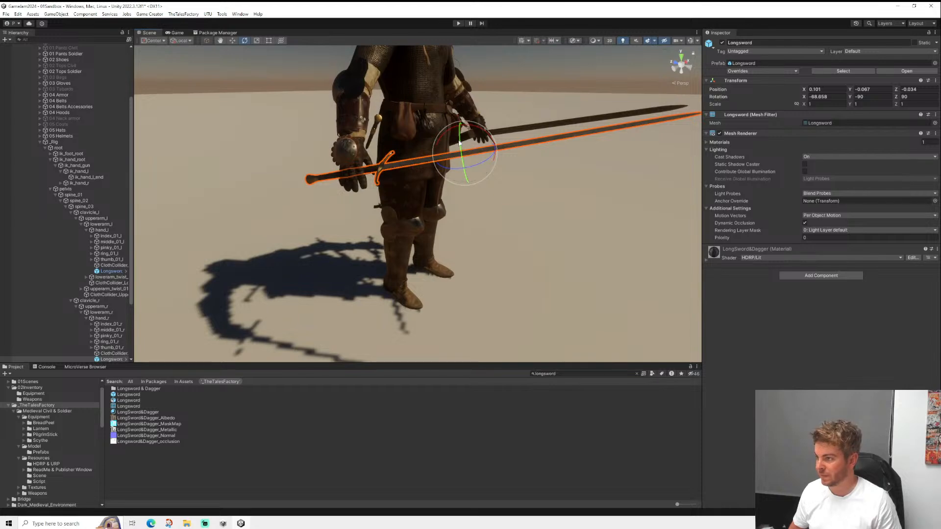
- Rotate the right-hand Longsword with snapping to an X rotation of -113.658 and take a screen snip of its transform values
{"action": "left_click_drag", "start_coordinate": [460, 143], "coordinate": [478, 190], "text": "ctrl"}
{"action": "left_click_drag", "start_coordinate": [522, 155], "coordinate": [473, 140], "text": "alt"}
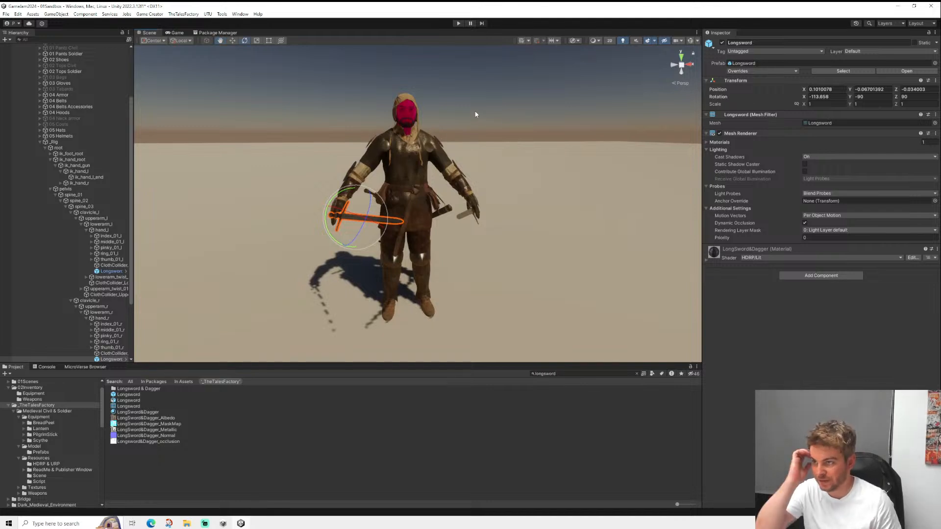
{"action": "left_click", "coordinate": [109, 271]}
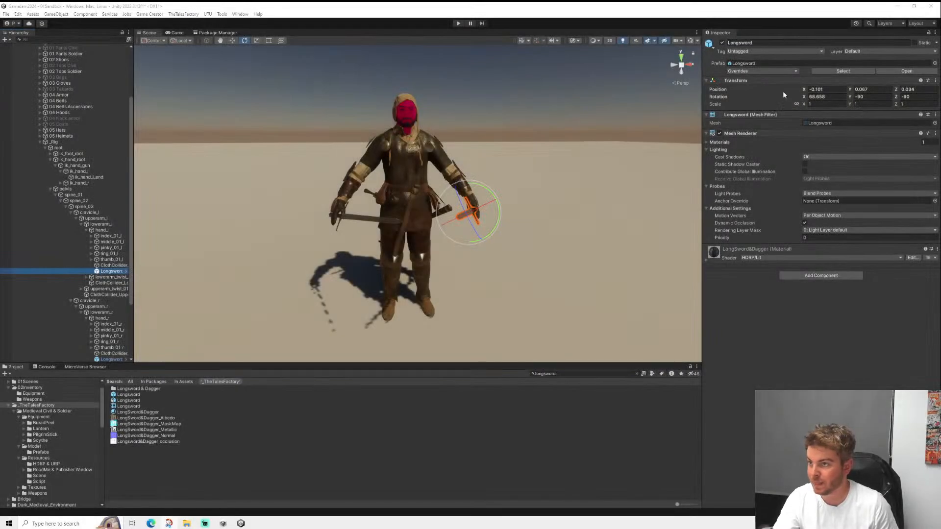
{"action": "left_click", "coordinate": [109, 359]}
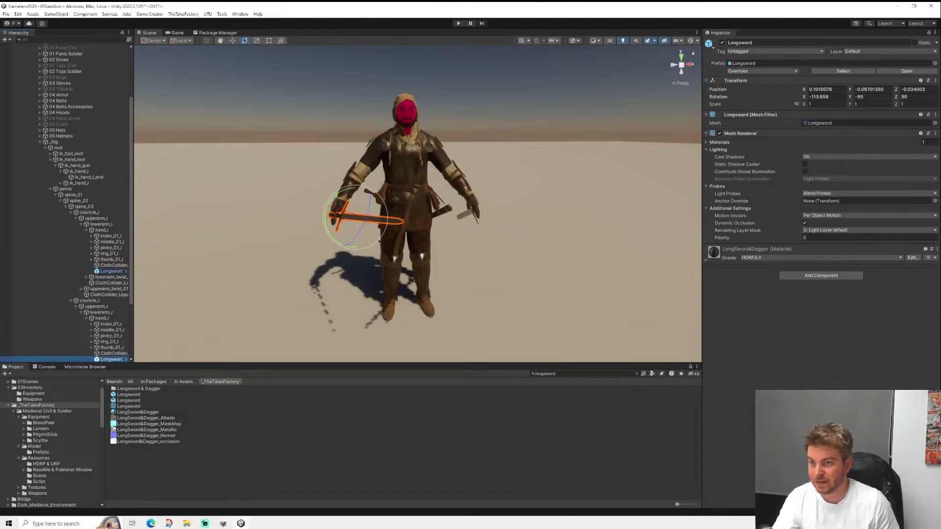
{"action": "key", "text": "super+shift+s"}
{"action": "left_click_drag", "start_coordinate": [792, 82], "coordinate": [936, 116]}
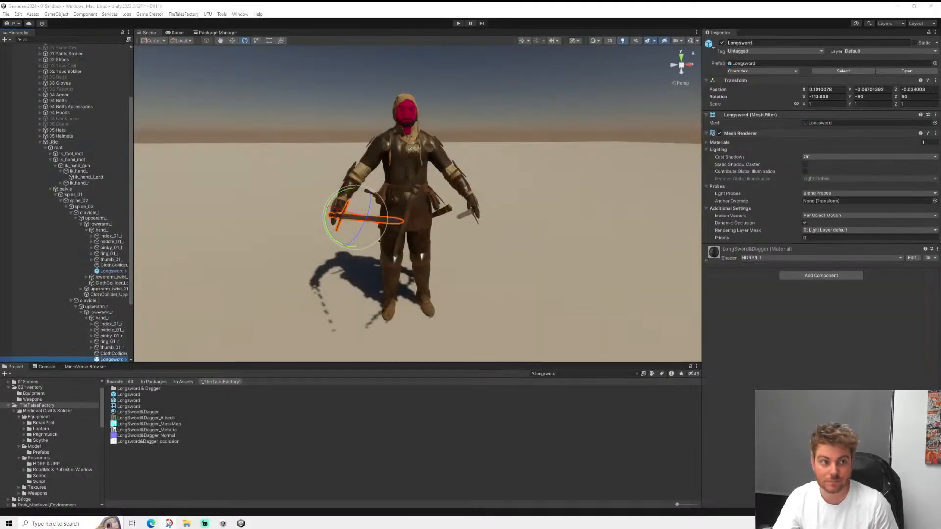
- Clear the asset search and open the Sword item in the 02Inventory/Weapons folder
{"action": "scroll", "coordinate": [42, 453], "scroll_direction": "up", "scroll_amount": 2}
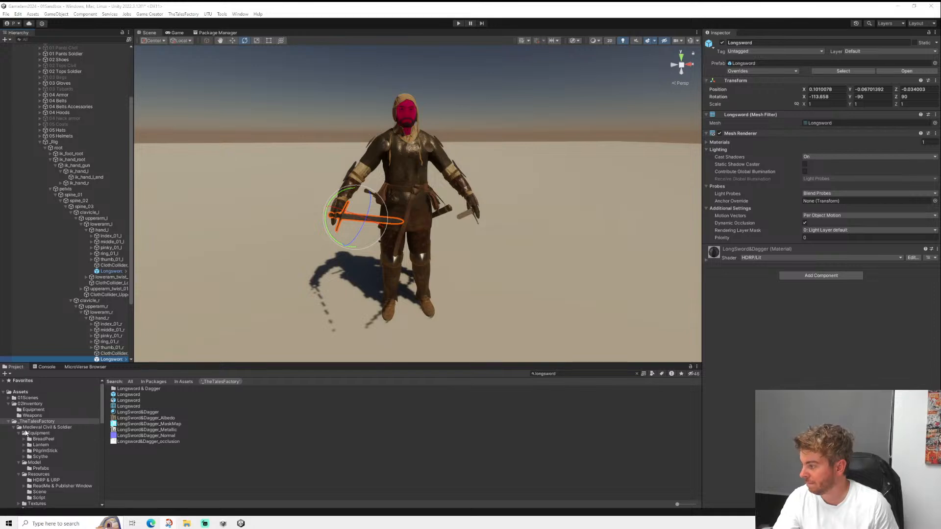
{"action": "left_click", "coordinate": [32, 416]}
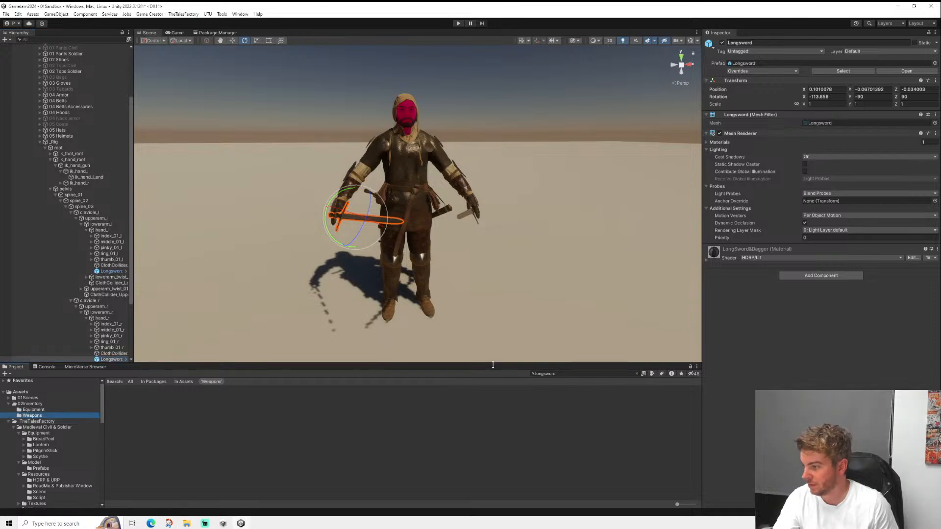
{"action": "left_click", "coordinate": [637, 374]}
{"action": "left_click", "coordinate": [119, 389]}
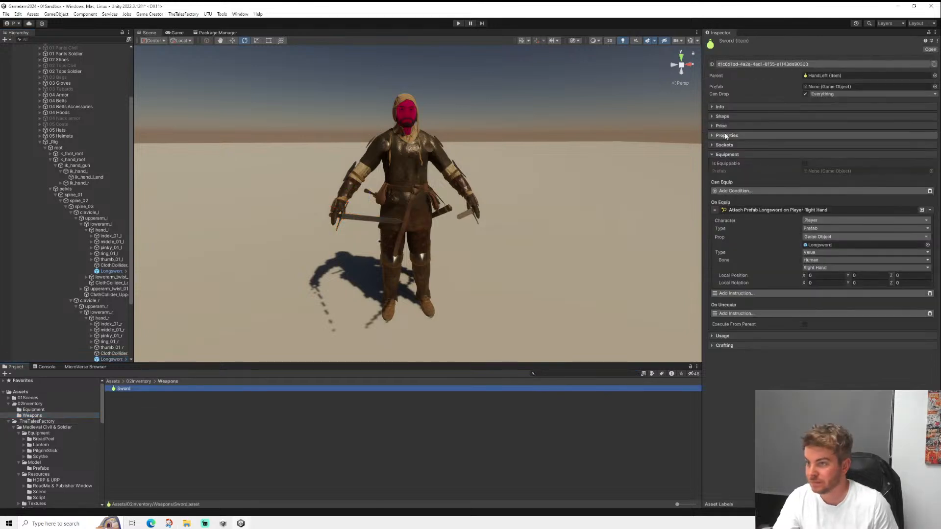
- Set the local position of the Sword item's Attach Prefab instruction to X 0.1010078, Y -0.06701392 and Z -0.03
{"action": "left_click", "coordinate": [825, 275]}
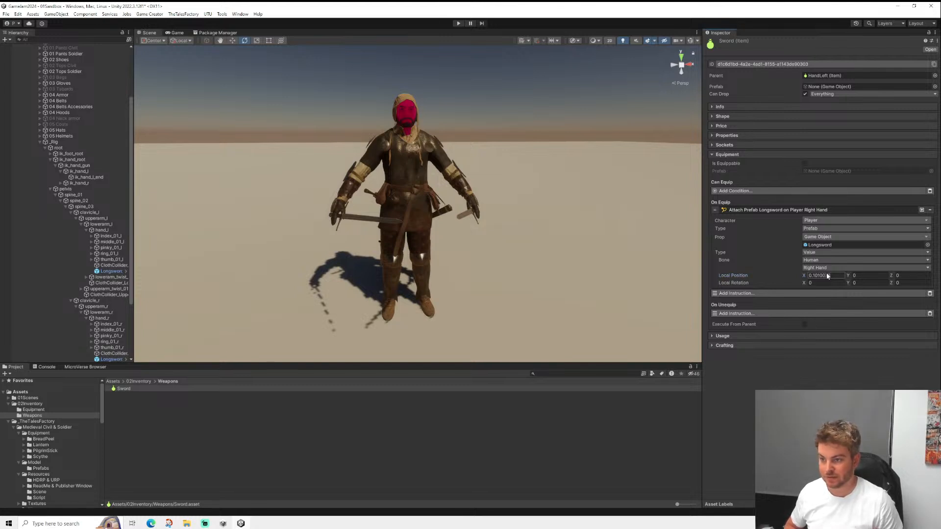
{"action": "type", "text": "0.1010078"}
{"action": "key", "text": "Tab"}
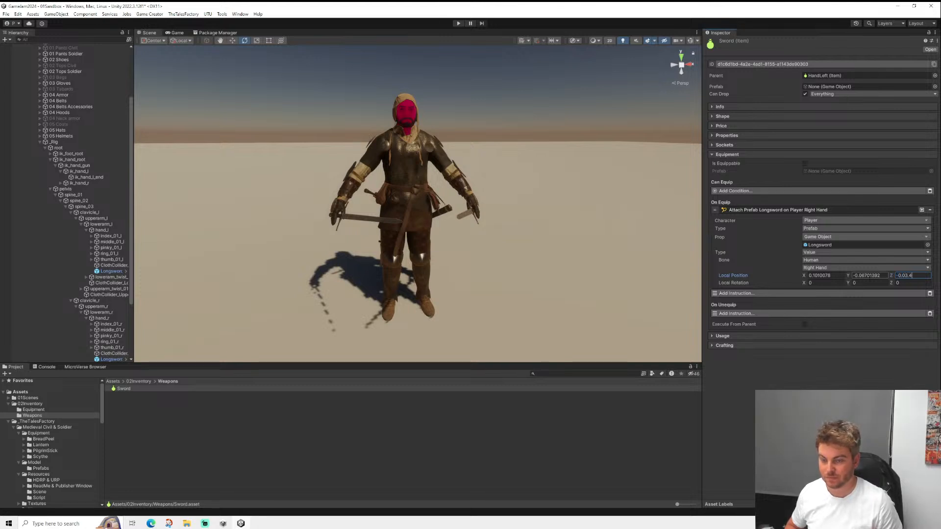
{"action": "key", "text": "Tab"}
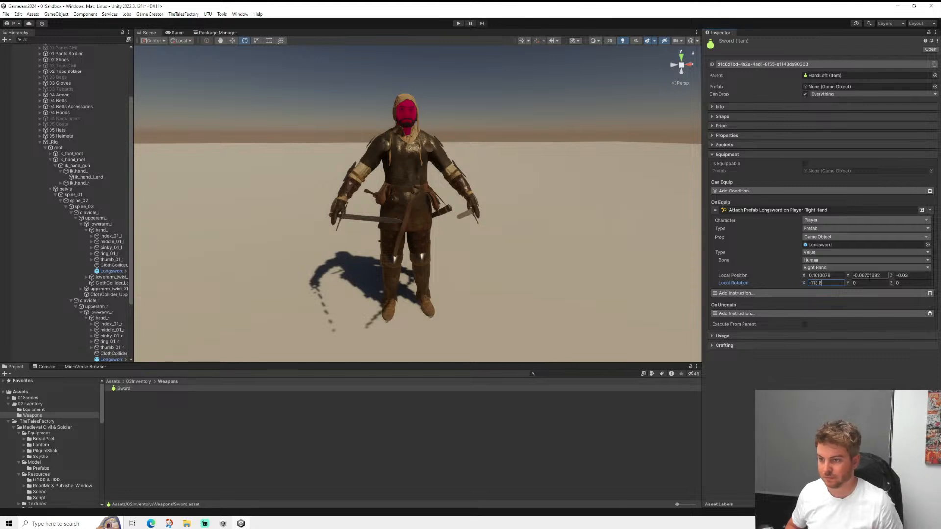
- Set the local rotation of the Sword item's Attach Prefab instruction to X -113.658, Y -90 and Z 90
{"action": "type", "text": "-113.658"}
{"action": "key", "text": "Tab"}
{"action": "type", "text": "-9"}
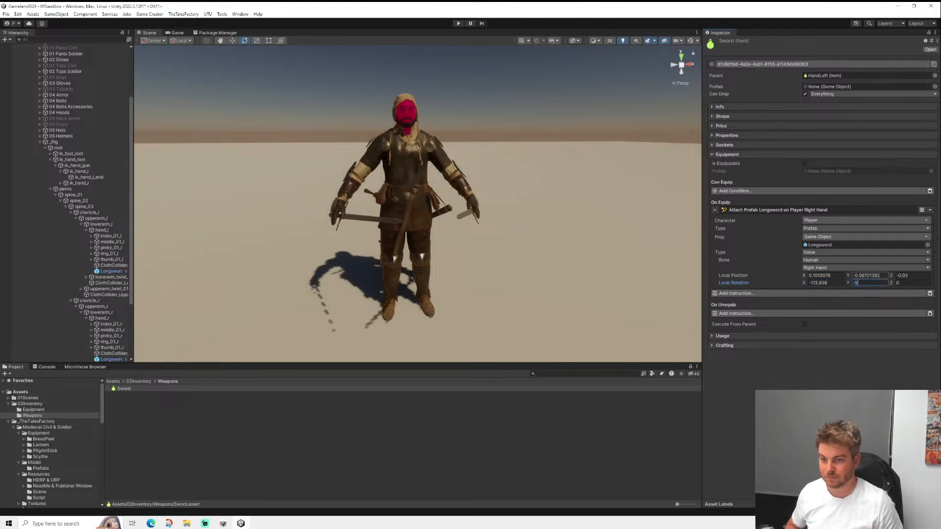
{"action": "type", "text": "0"}
{"action": "key", "text": "Tab"}
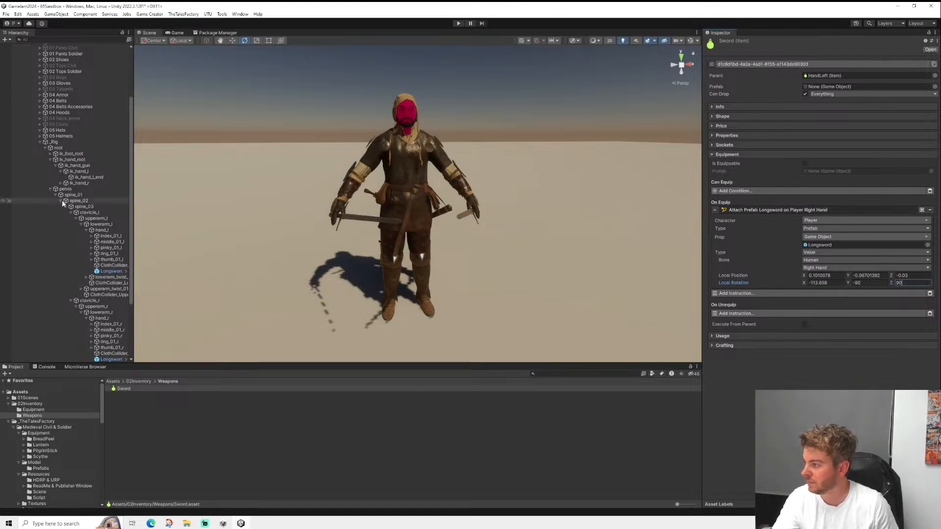
- Deactivate both the left-hand and right-hand Longsword objects together
{"action": "left_click", "coordinate": [112, 271]}
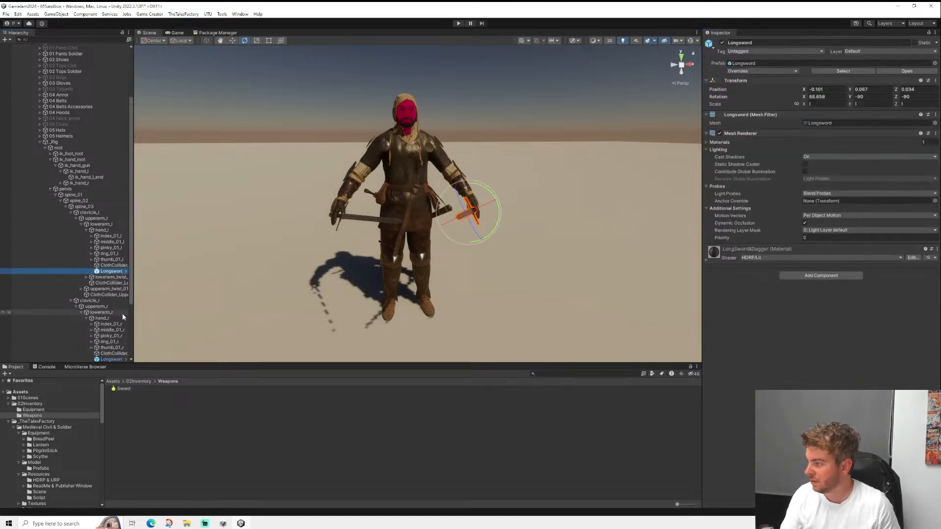
{"action": "left_click", "coordinate": [120, 360], "text": "ctrl"}
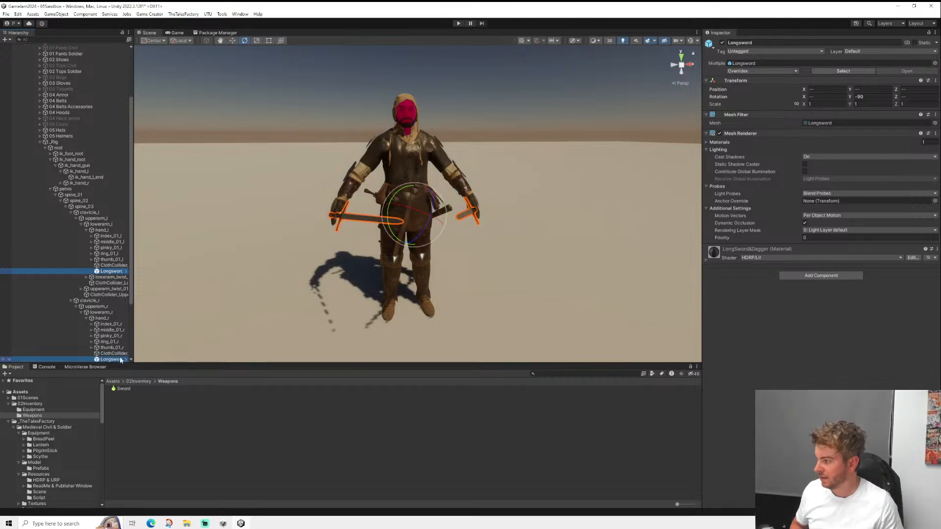
{"action": "left_click", "coordinate": [721, 43]}
- Collapse the Player object and add a Game Creator visual scripting Actions object to the scene
{"action": "scroll", "coordinate": [41, 101], "scroll_direction": "up", "scroll_amount": 3}
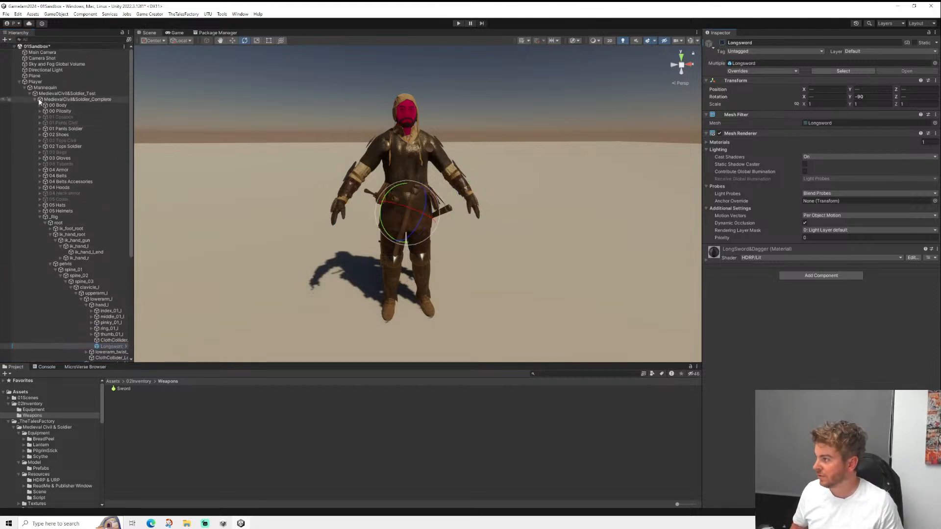
{"action": "left_click", "coordinate": [18, 82]}
{"action": "right_click", "coordinate": [45, 121]}
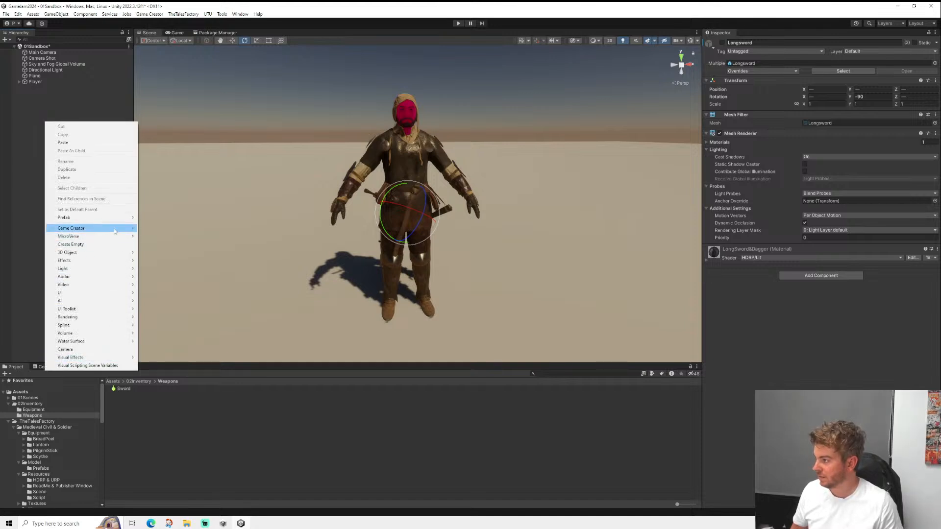
{"action": "mouse_move", "coordinate": [116, 230]}
{"action": "mouse_move", "coordinate": [179, 274]}
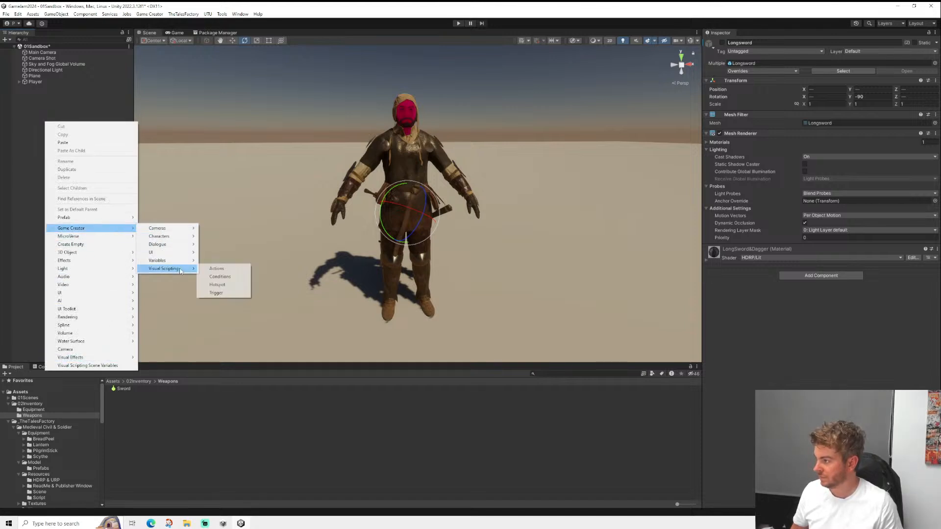
{"action": "left_click", "coordinate": [218, 268]}
- Copy the Sword item's On Equip instruction for attaching the Longsword and paste it into the Actions object
{"action": "left_click", "coordinate": [123, 389]}
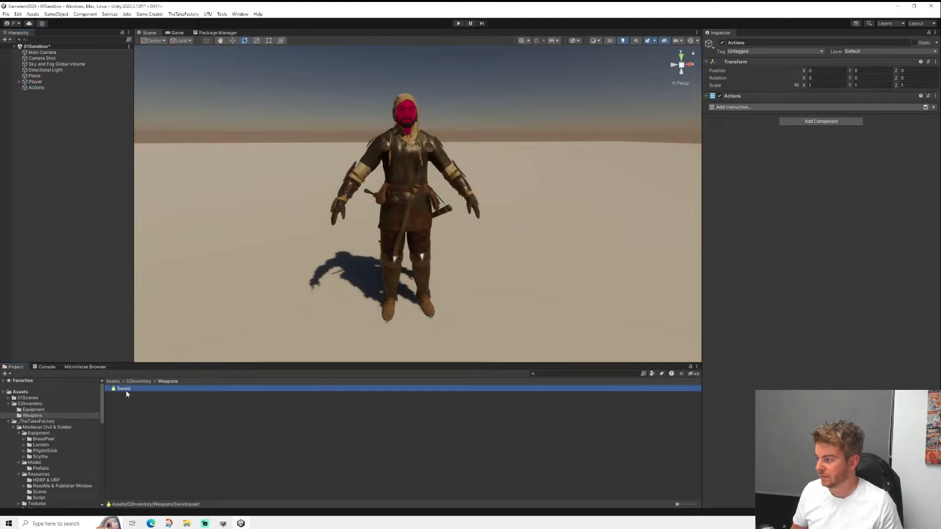
{"action": "right_click", "coordinate": [750, 210]}
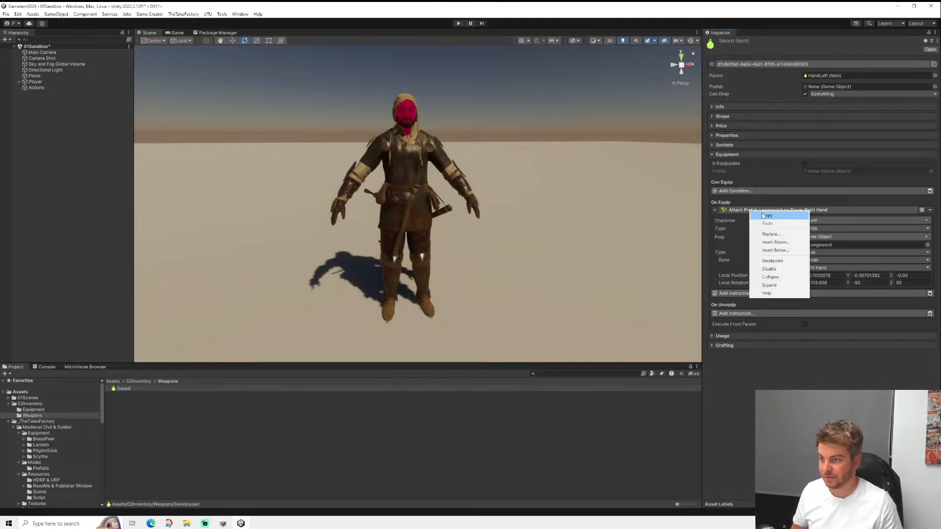
{"action": "left_click", "coordinate": [763, 214]}
{"action": "left_click", "coordinate": [40, 88]}
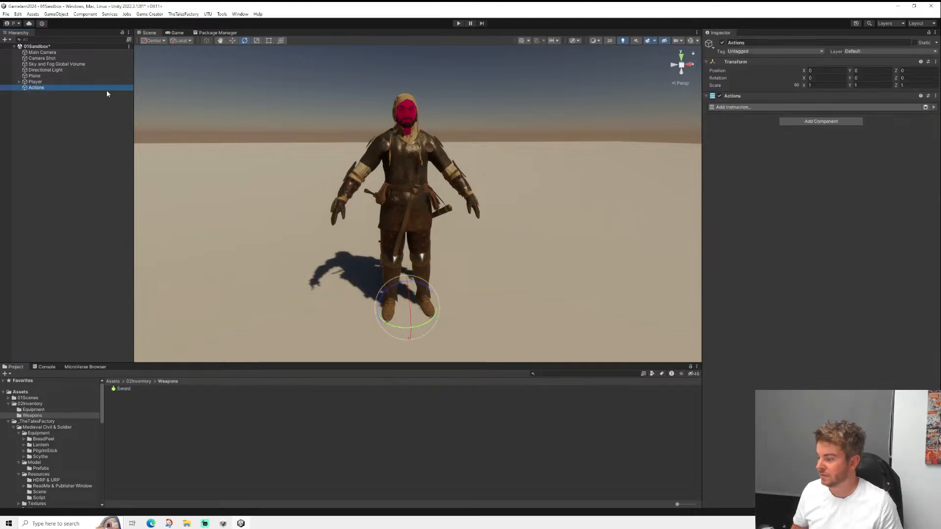
{"action": "left_click", "coordinate": [925, 107]}
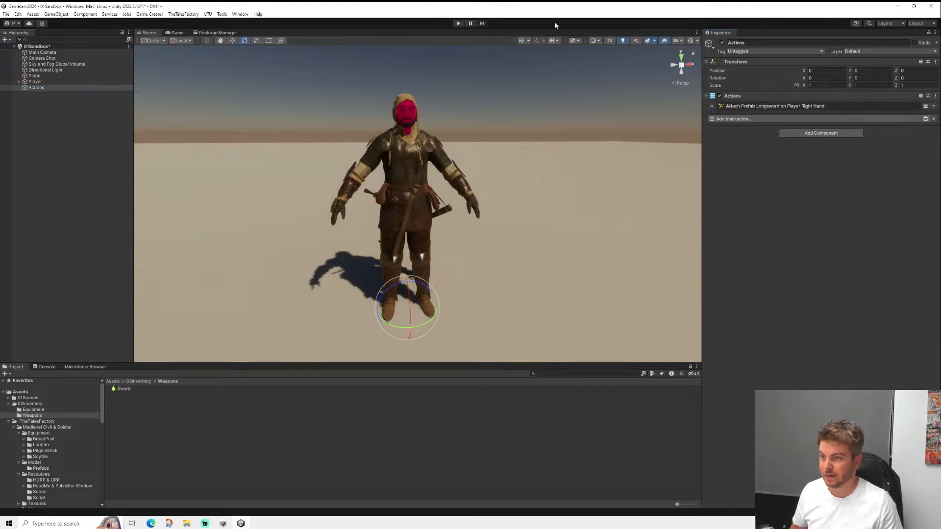
- Play-test the scene by running the Actions object's attach instruction and walking the character around to check the right hand
{"action": "left_click", "coordinate": [458, 24]}
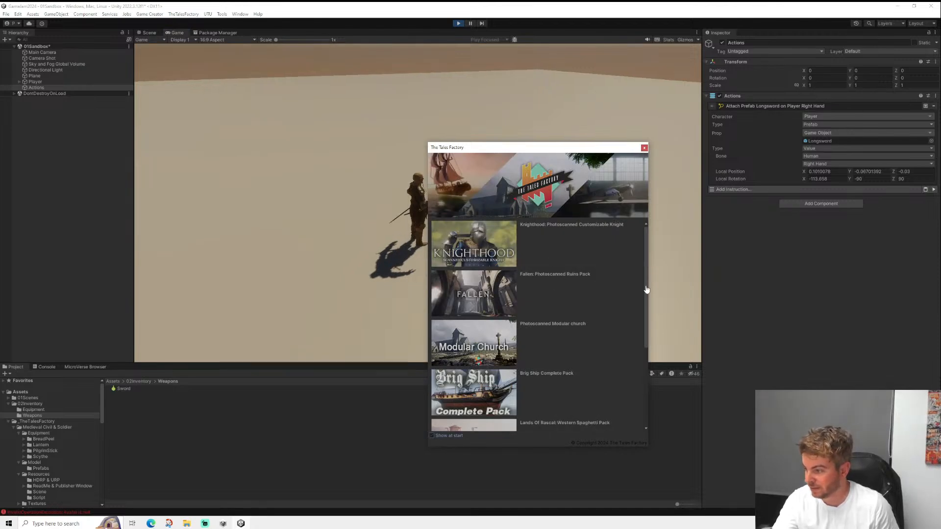
{"action": "left_click", "coordinate": [644, 147]}
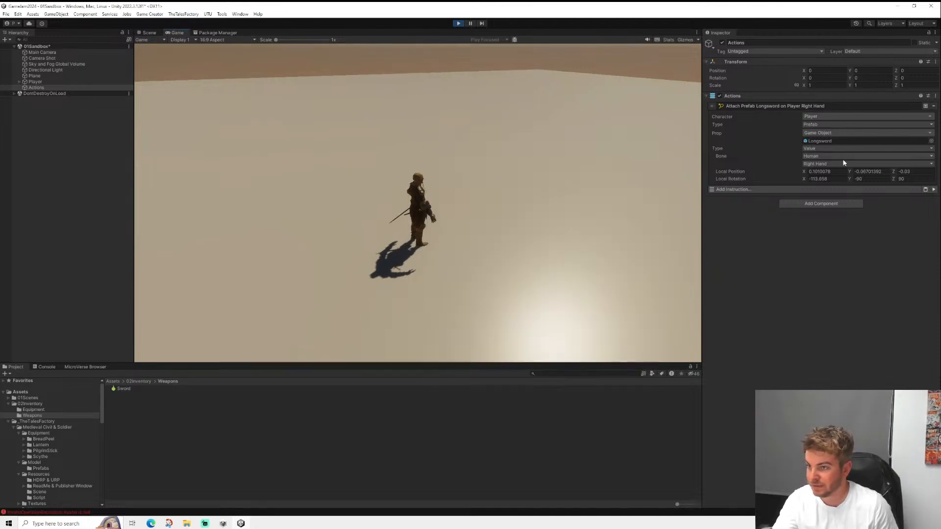
{"action": "left_click", "coordinate": [934, 190]}
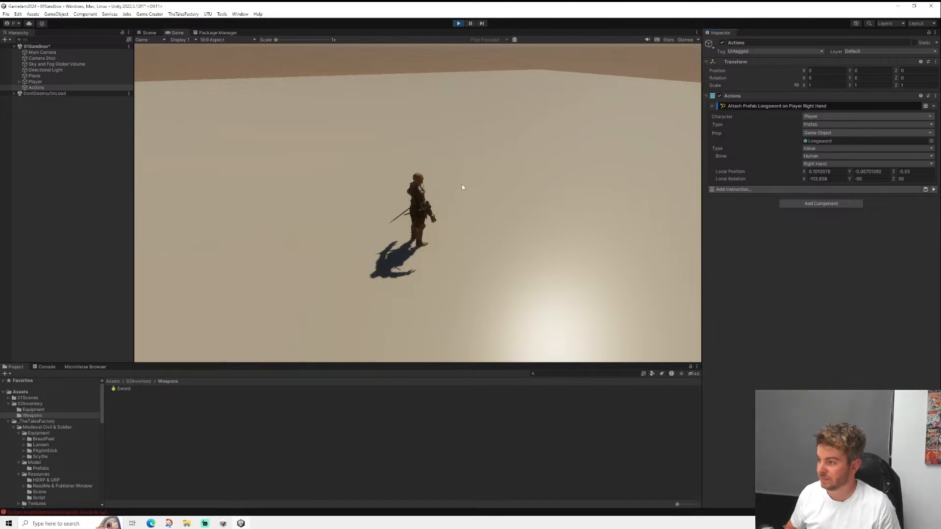
{"action": "key", "text": "a"}
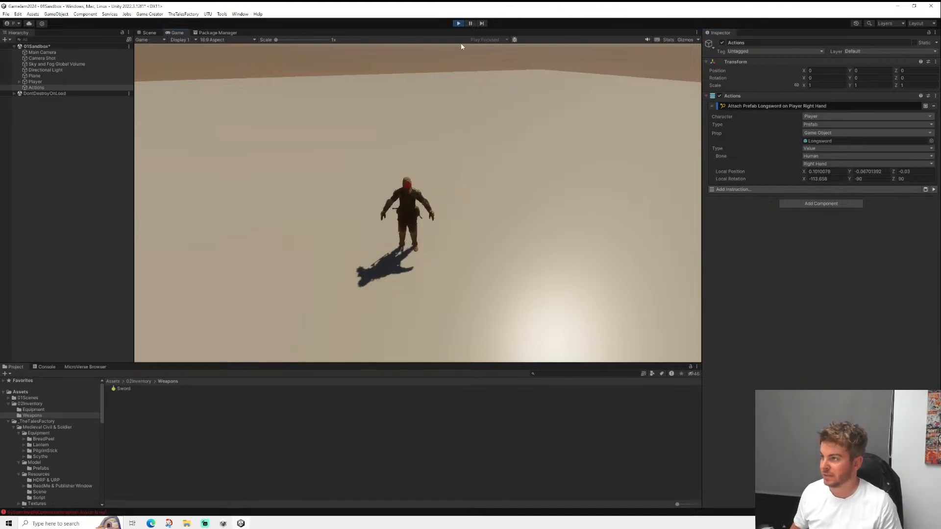
{"action": "key", "text": "s"}
{"action": "key", "text": "d"}
{"action": "key", "text": "w"}
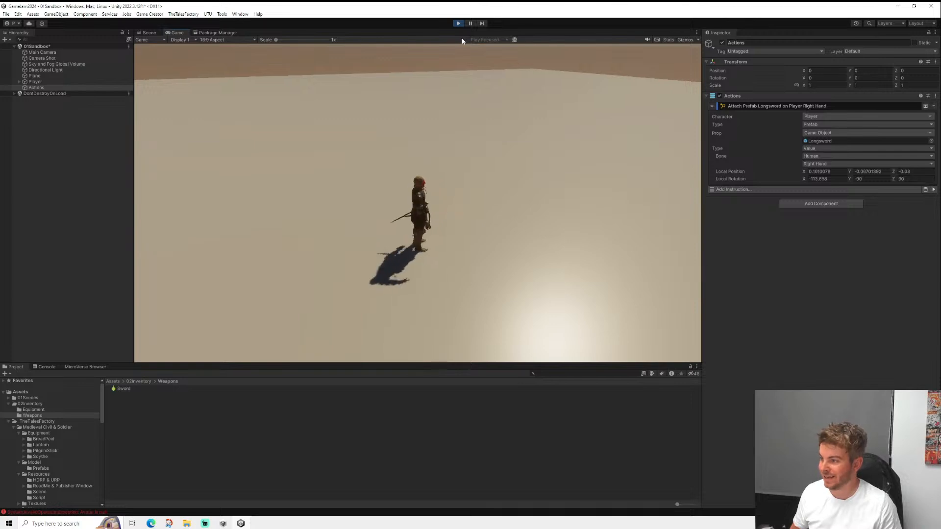
- Stop the play test and clear the Console messages
{"action": "left_click", "coordinate": [459, 23]}
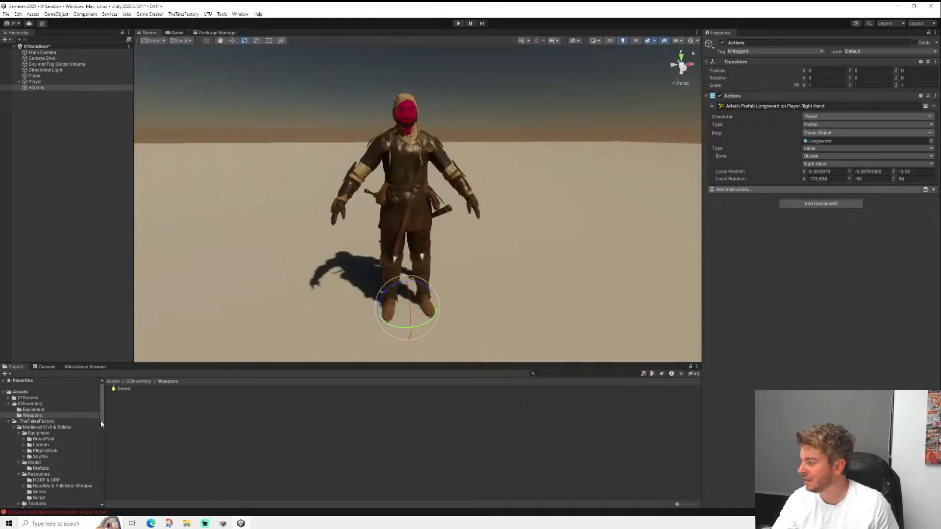
{"action": "left_click", "coordinate": [45, 367]}
{"action": "left_click", "coordinate": [6, 375]}
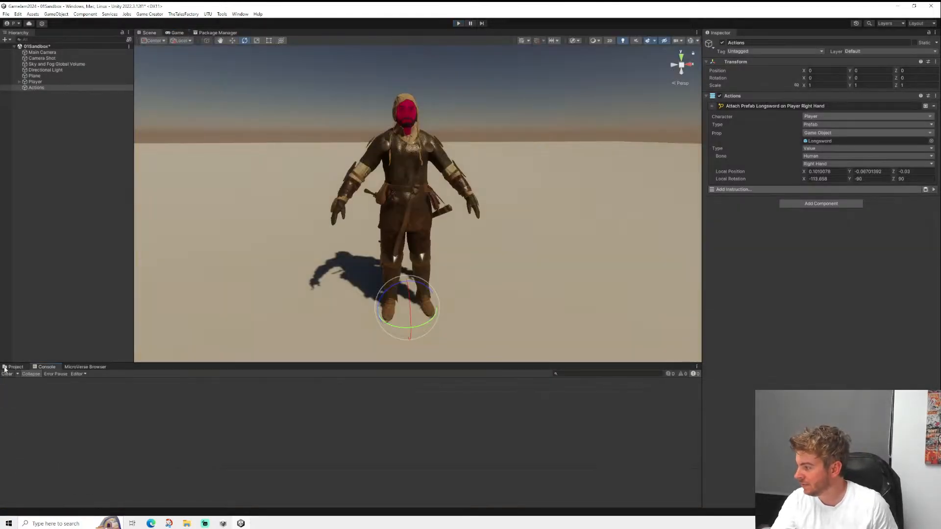
- Examine the Player's Character settings and the Animator components of MedievalCivil&Soldier_Test and MedievalCivil&Soldier_Complete, comparing their controllers and avatars
{"action": "left_click", "coordinate": [35, 81]}
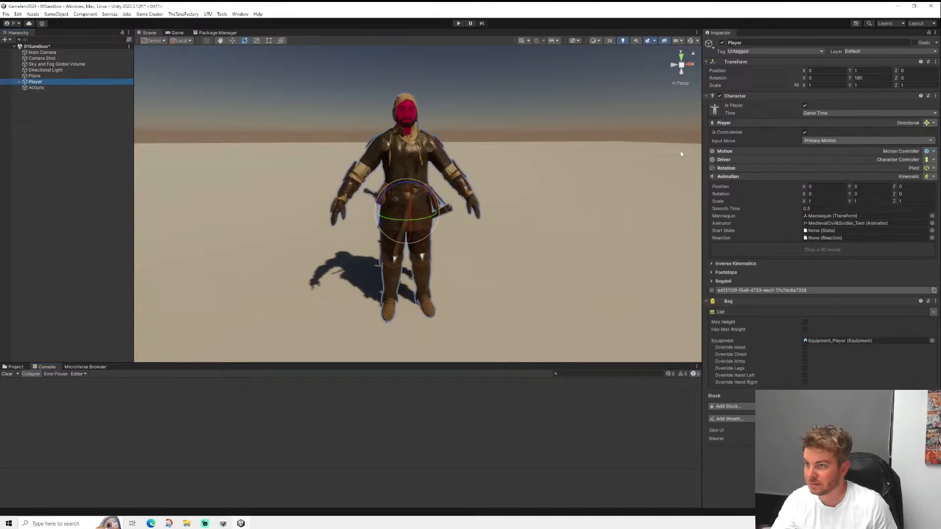
{"action": "left_click", "coordinate": [19, 81], "text": "alt"}
{"action": "left_click", "coordinate": [52, 93]}
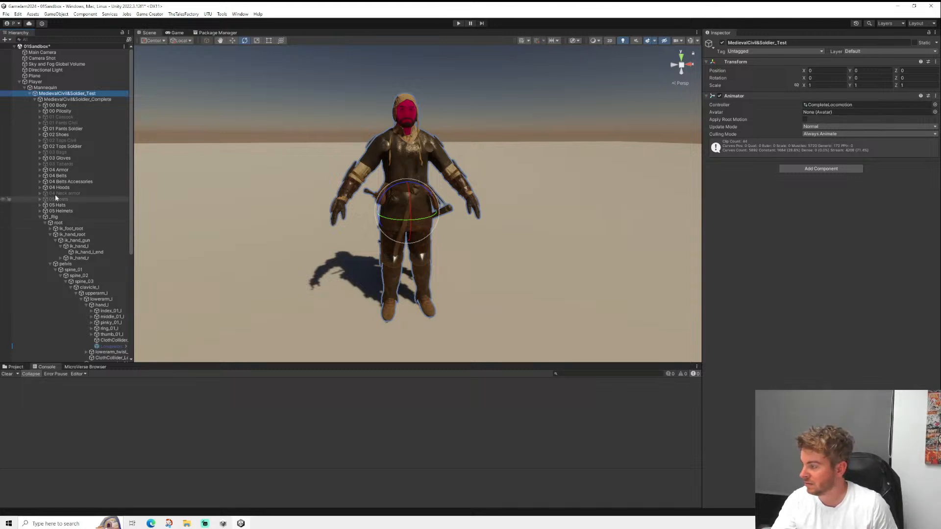
{"action": "left_click", "coordinate": [95, 100]}
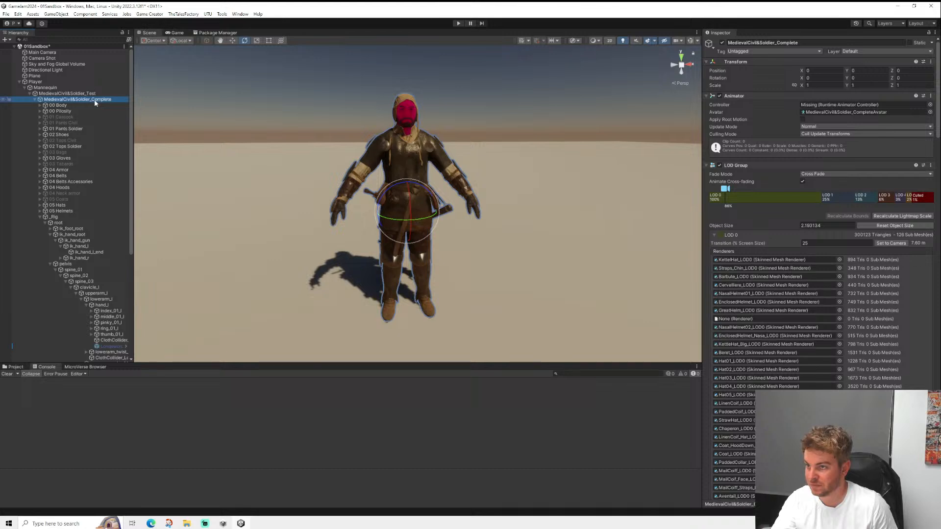
{"action": "left_click", "coordinate": [85, 94]}
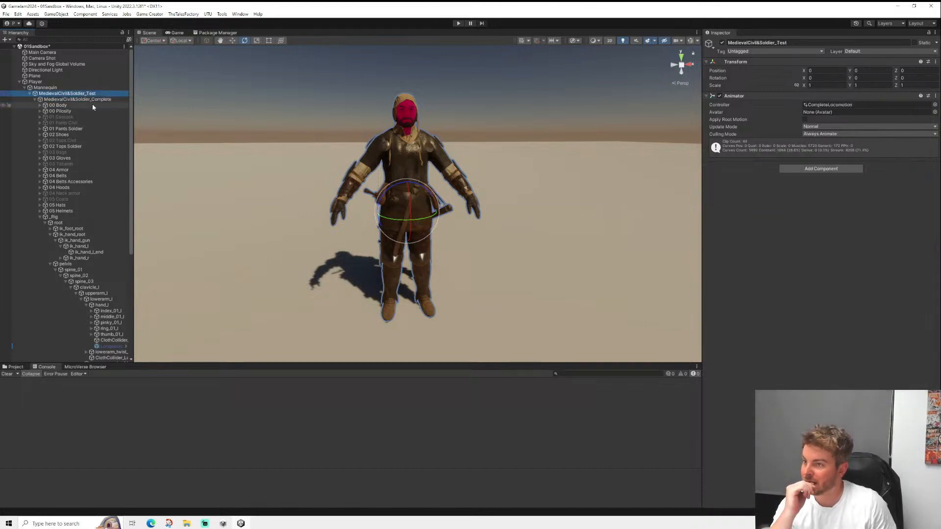
{"action": "left_click", "coordinate": [97, 100]}
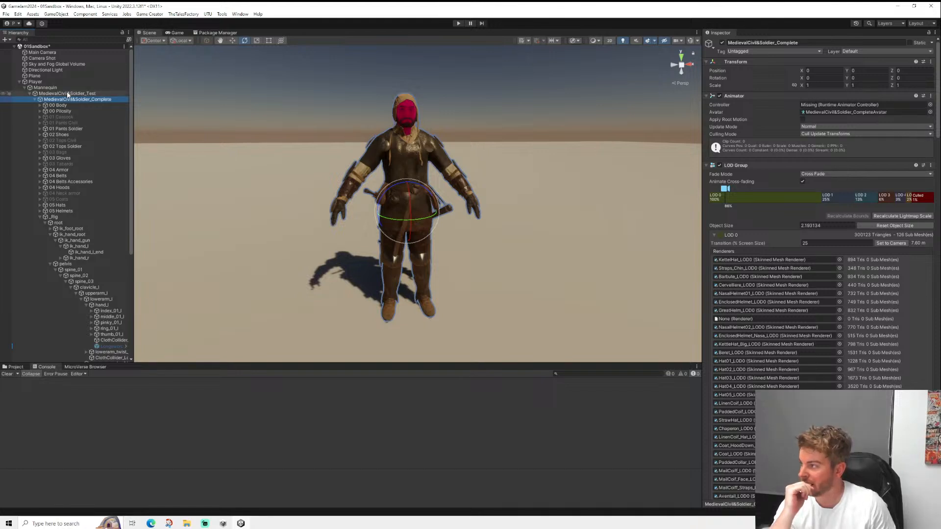
{"action": "left_click", "coordinate": [34, 100]}
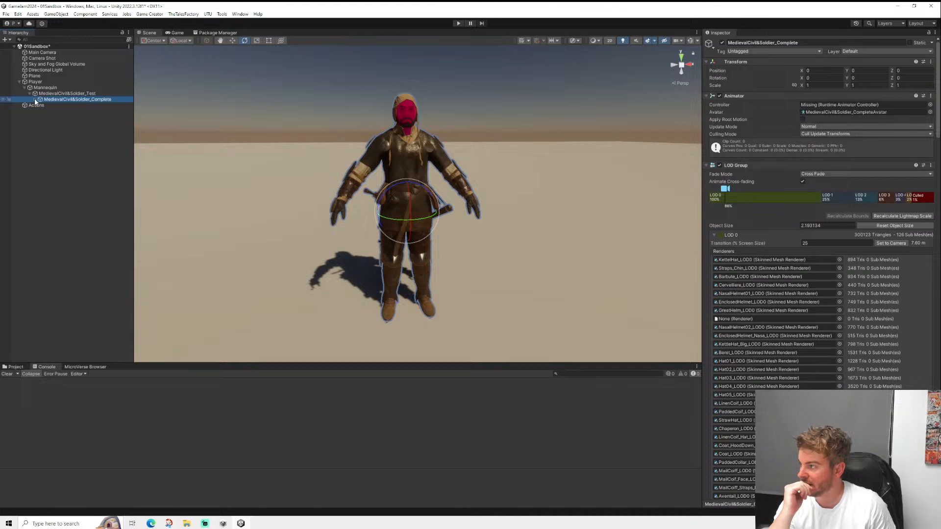
{"action": "left_click_drag", "start_coordinate": [65, 99], "coordinate": [59, 100]}
{"action": "left_click", "coordinate": [36, 81]}
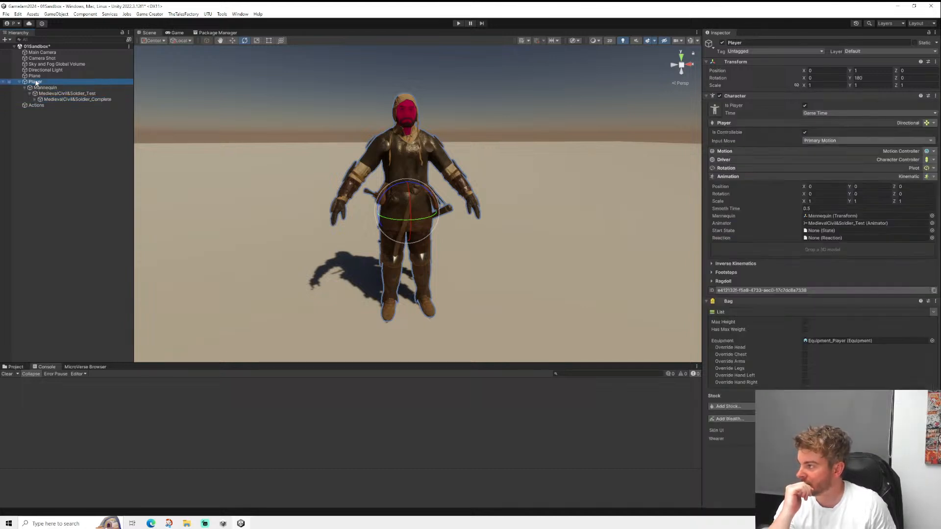
- Check which object the Player's Animator reference points to and review the Culling Mode options of MedievalCivil&Soldier_Complete
{"action": "left_click", "coordinate": [828, 224]}
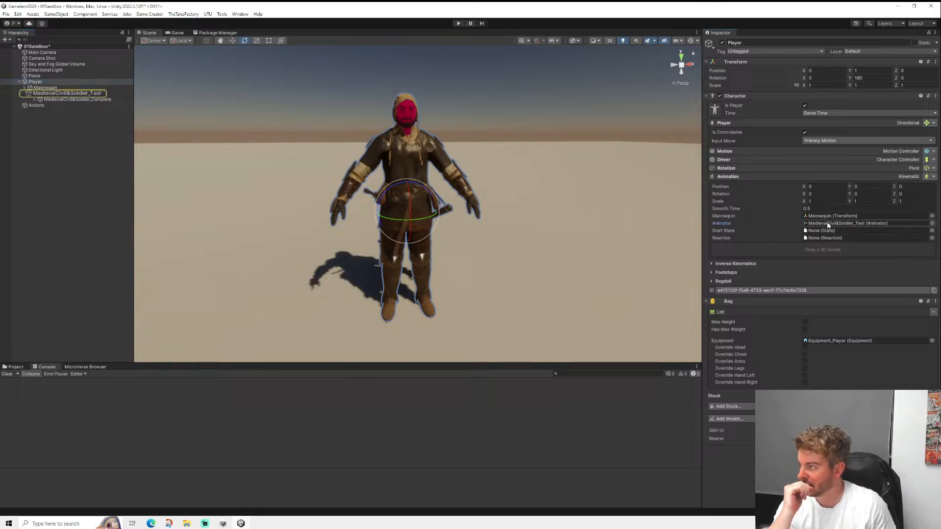
{"action": "left_click", "coordinate": [76, 95]}
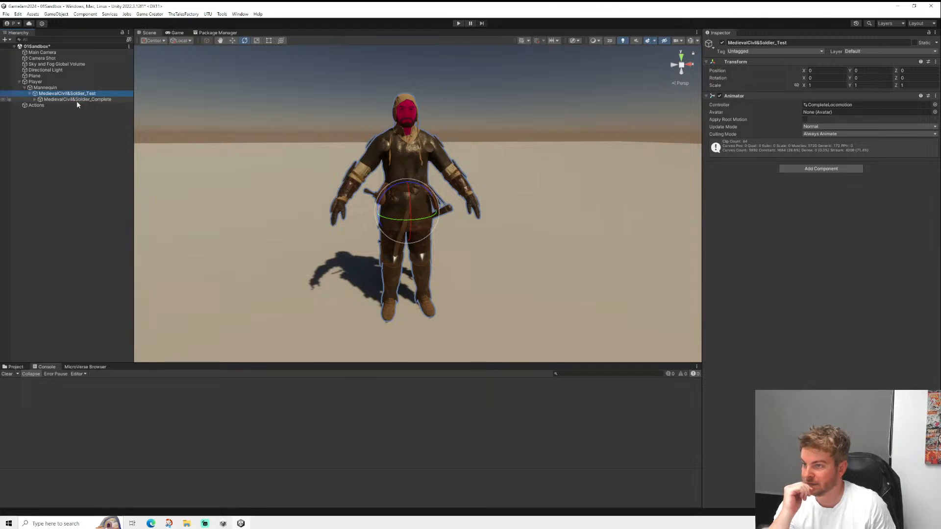
{"action": "left_click", "coordinate": [77, 100]}
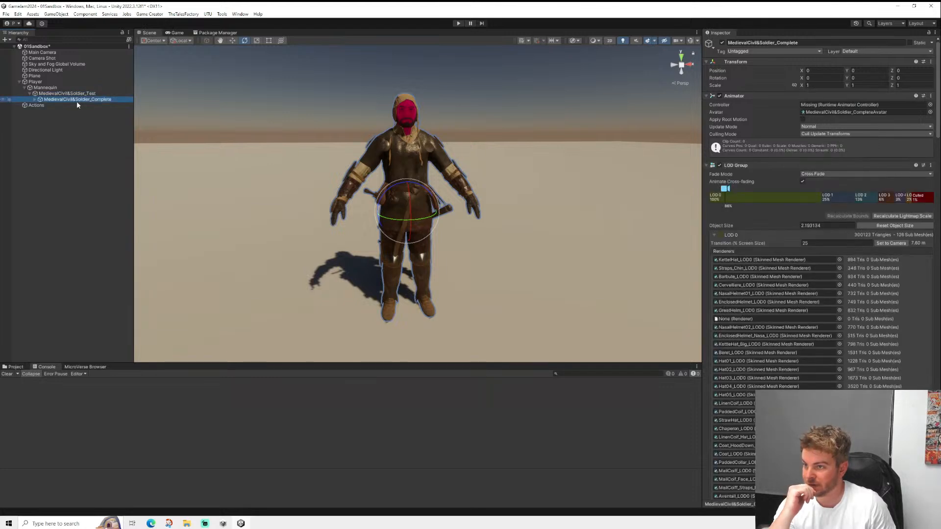
{"action": "left_click", "coordinate": [809, 135]}
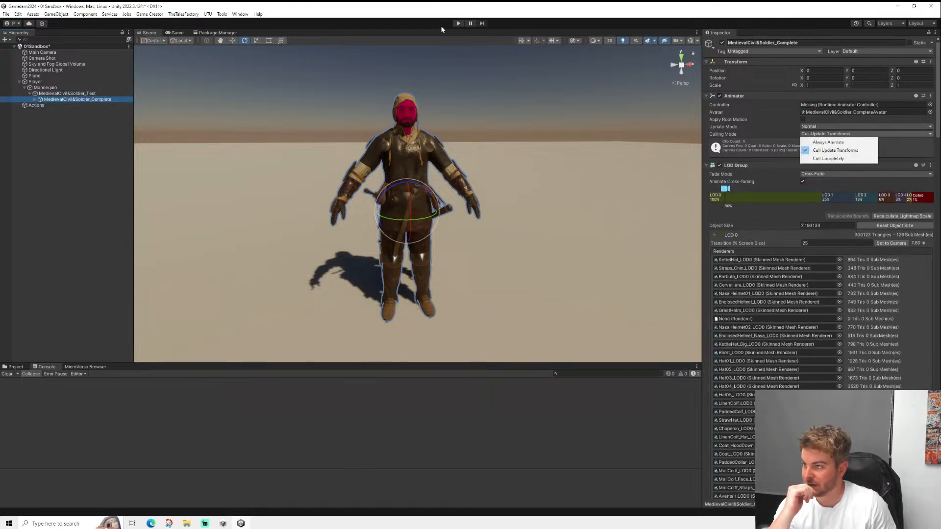
{"action": "left_click", "coordinate": [518, 32]}
- Move MedievalCivil&Soldier_Complete directly under Mannequin and delete the MedievalCivil&Soldier_Test object
{"action": "left_click_drag", "start_coordinate": [62, 101], "coordinate": [60, 90]}
{"action": "left_click", "coordinate": [58, 100]}
{"action": "key", "text": "Delete"}
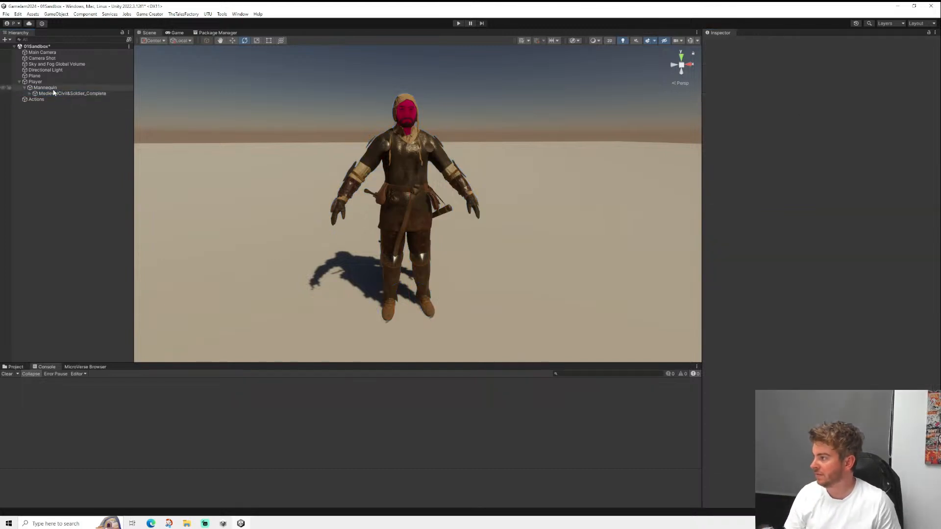
- Assign the first CompleteLocomotion asset as the Animator controller of MedievalCivil&Soldier_Complete
{"action": "left_click", "coordinate": [45, 87]}
{"action": "left_click", "coordinate": [35, 82]}
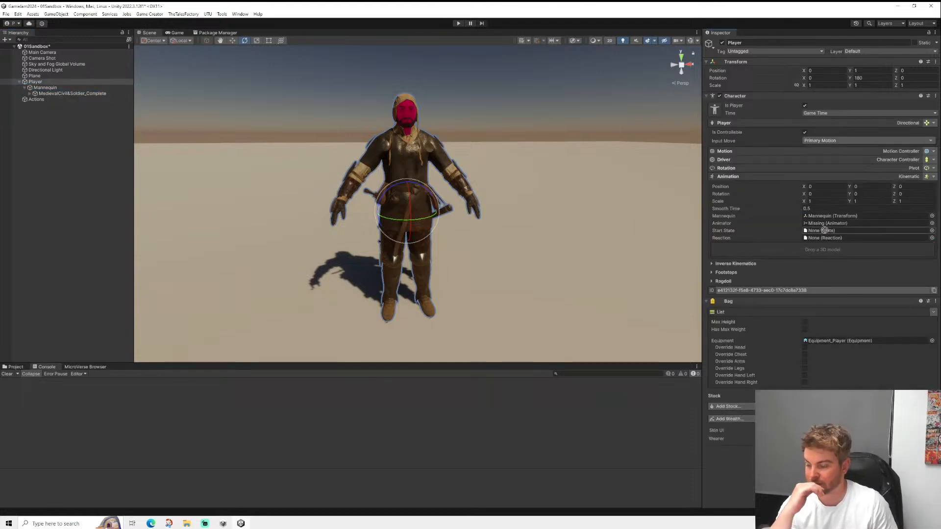
{"action": "left_click", "coordinate": [50, 95]}
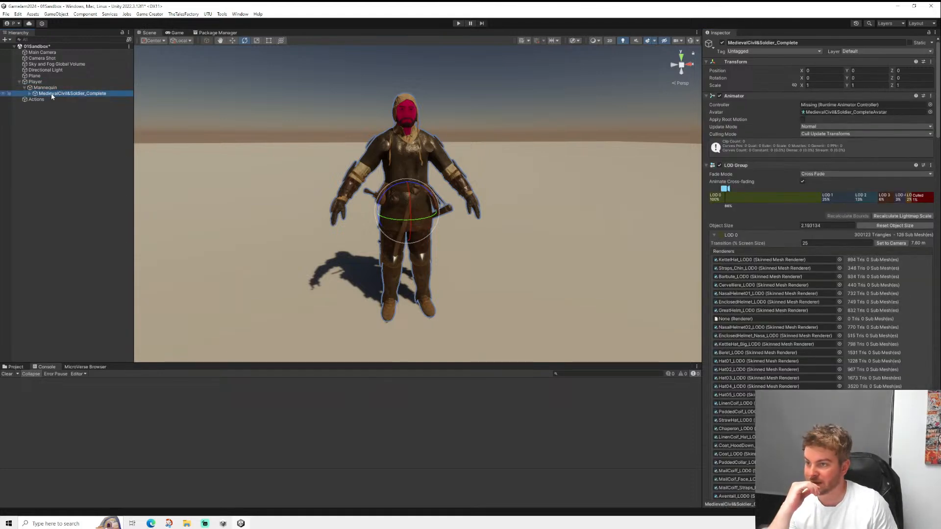
{"action": "left_click", "coordinate": [930, 104]}
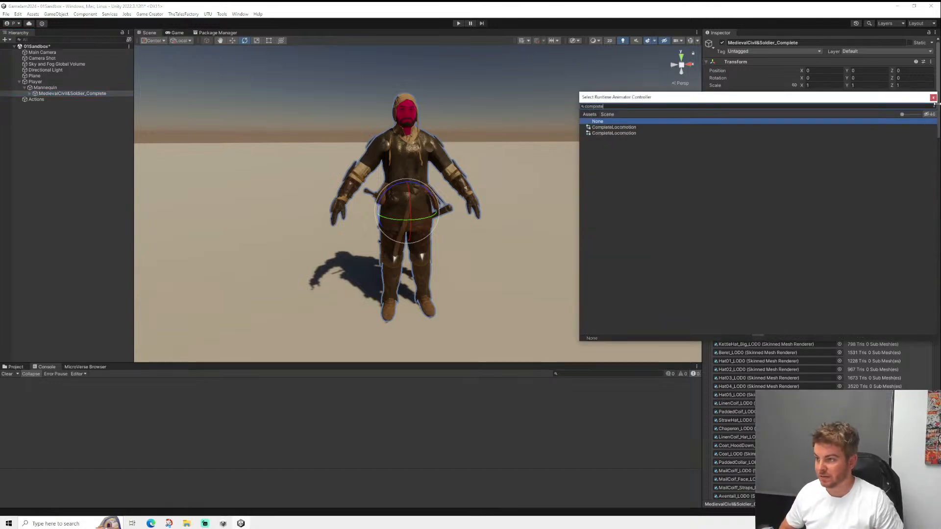
{"action": "key", "text": "Down"}
{"action": "key", "text": "Down"}
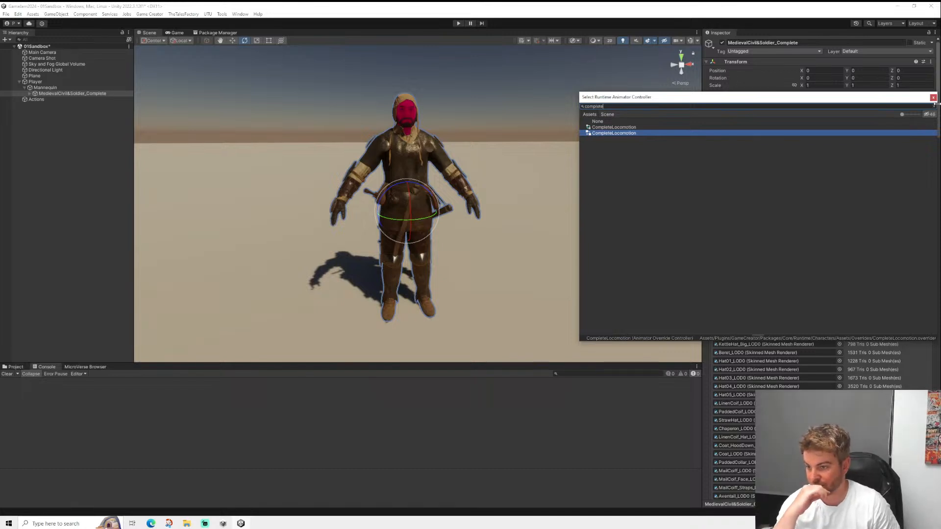
{"action": "key", "text": "Up"}
{"action": "key", "text": "Return"}
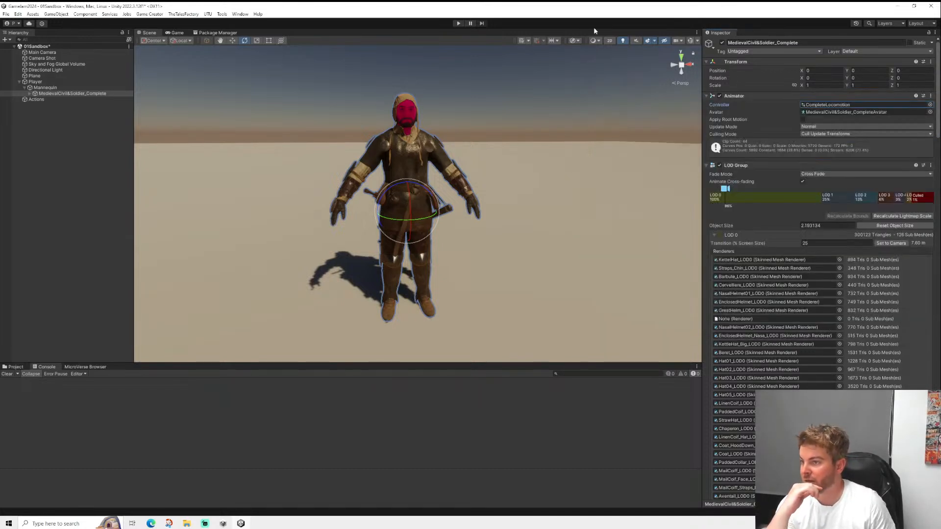
- Set the Player's Character Animator reference to MedievalCivil&Soldier_Complete and save the scene
{"action": "left_click", "coordinate": [64, 82]}
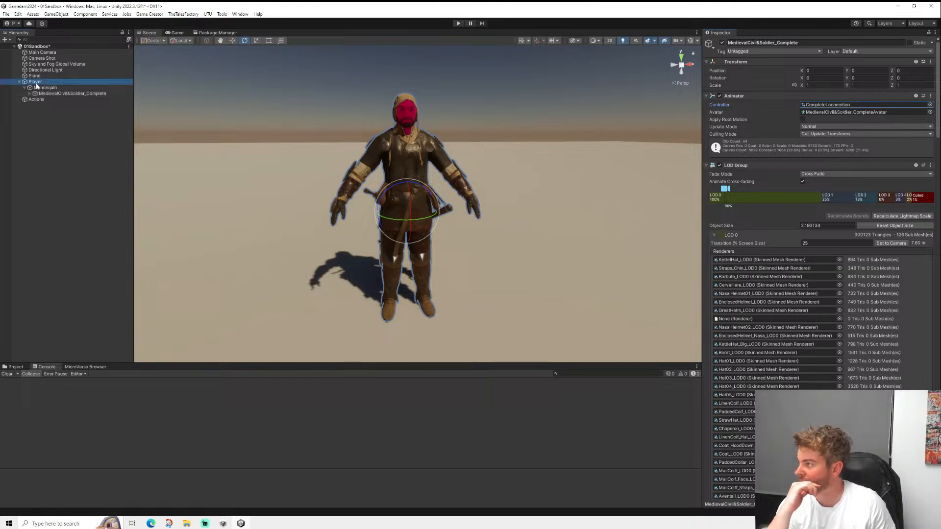
{"action": "left_click_drag", "start_coordinate": [779, 200], "coordinate": [819, 225]}
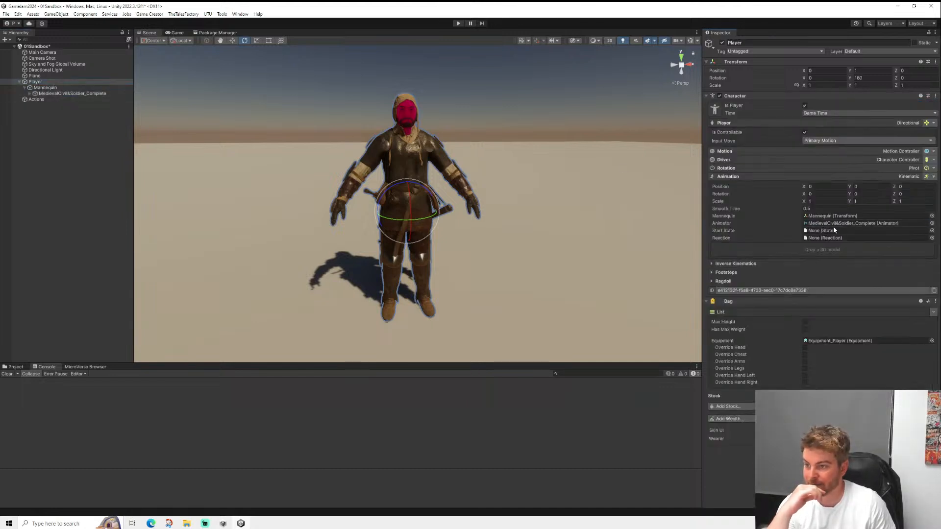
{"action": "left_click", "coordinate": [82, 94]}
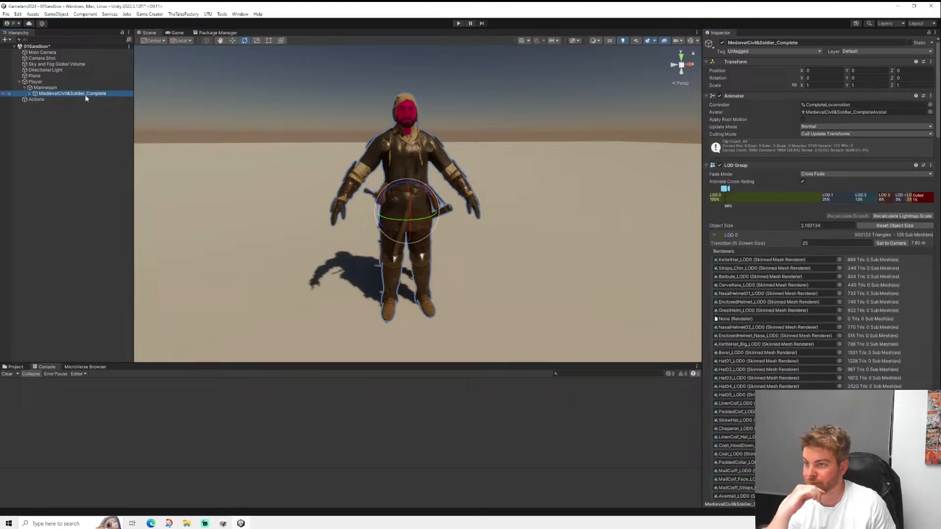
{"action": "left_click", "coordinate": [7, 13]}
{"action": "left_click", "coordinate": [7, 14]}
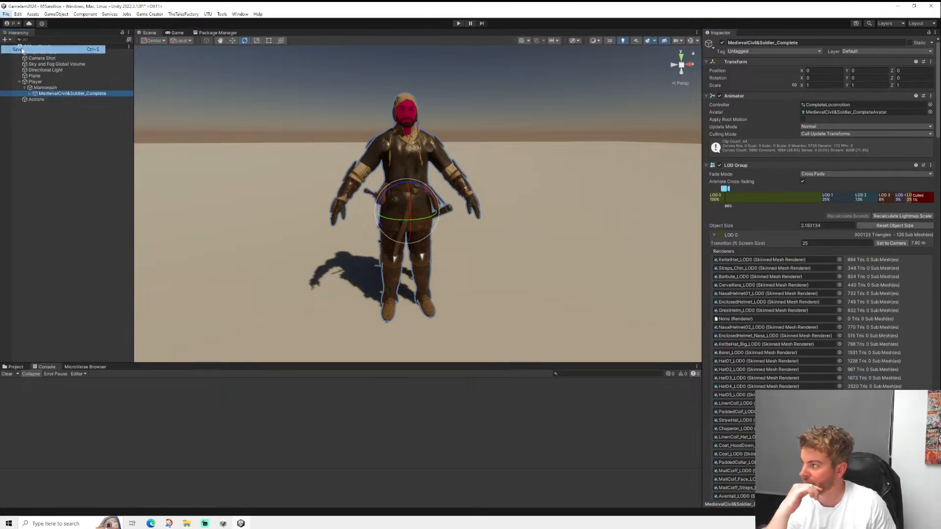
- Start a play test and walk the character in several directions to check its locomotion animations
{"action": "left_click", "coordinate": [456, 23]}
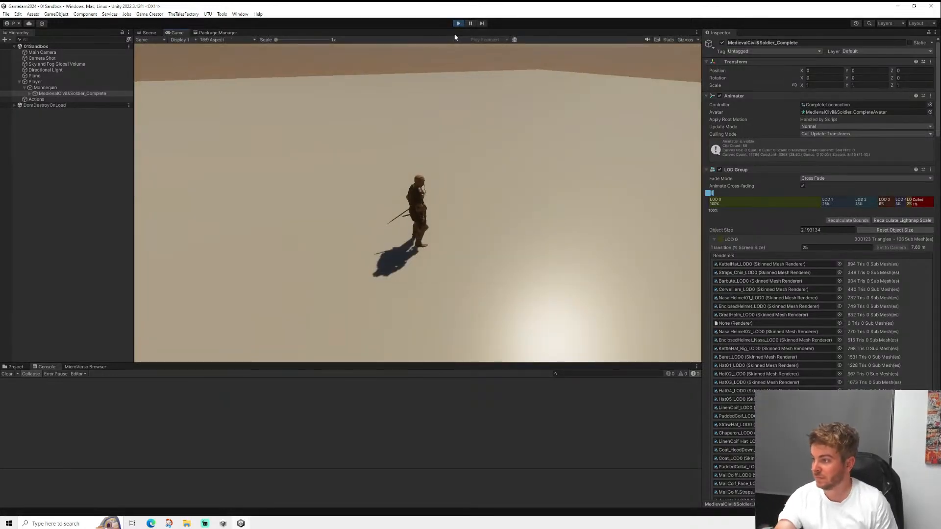
{"action": "key", "text": "a"}
{"action": "key", "text": "s"}
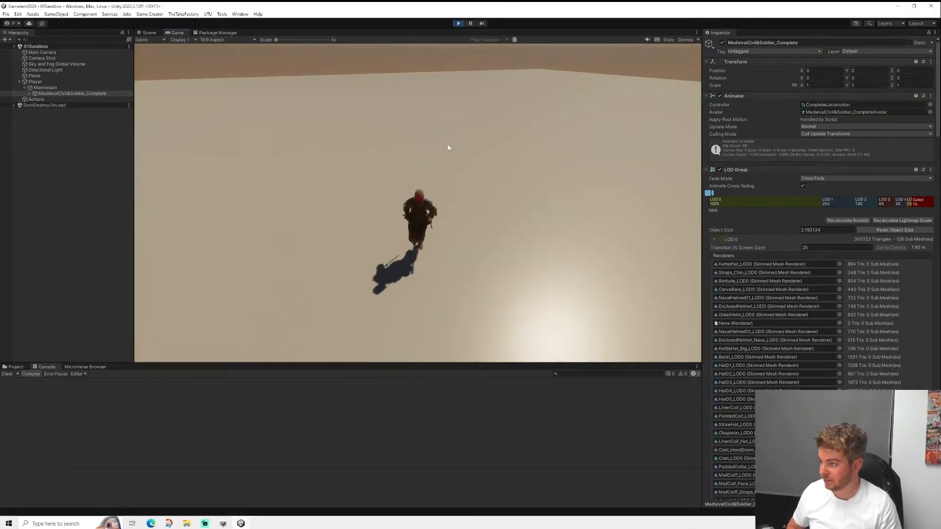
{"action": "key", "text": "a"}
{"action": "key", "text": "d"}
{"action": "key", "text": "s"}
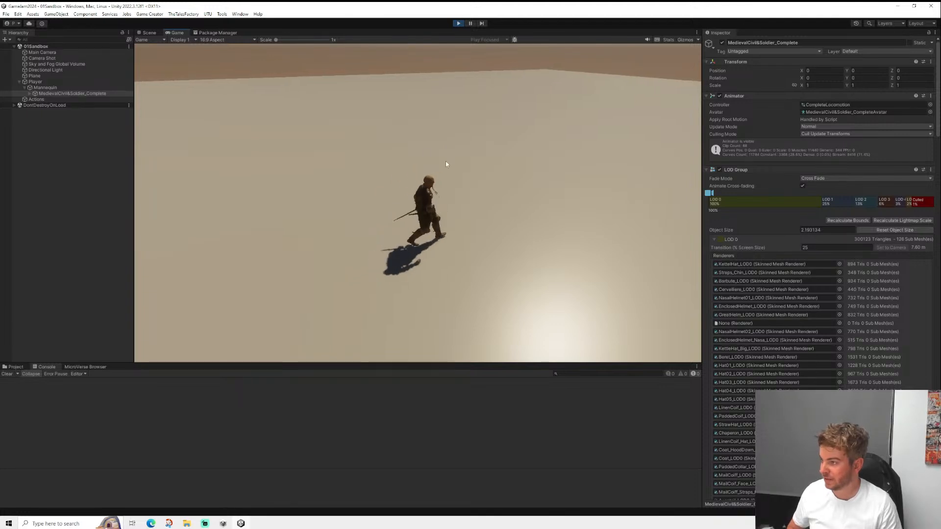
- Inspect the running character up close from the front in the Scene view
{"action": "left_click", "coordinate": [156, 33]}
{"action": "scroll", "coordinate": [270, 151], "scroll_direction": "up", "scroll_amount": 3}
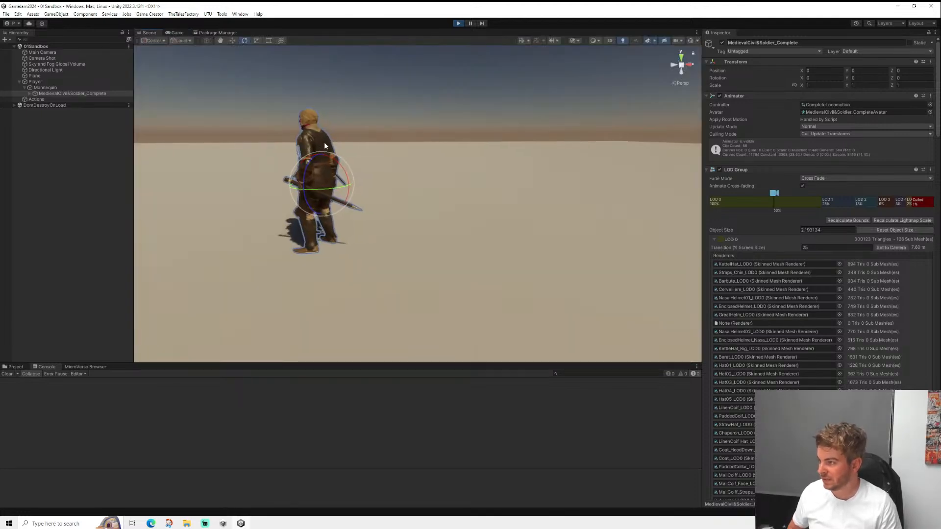
{"action": "right_click_drag", "start_coordinate": [270, 151], "coordinate": [450, 163]}
{"action": "scroll", "coordinate": [406, 182], "scroll_direction": "down", "scroll_amount": 3}
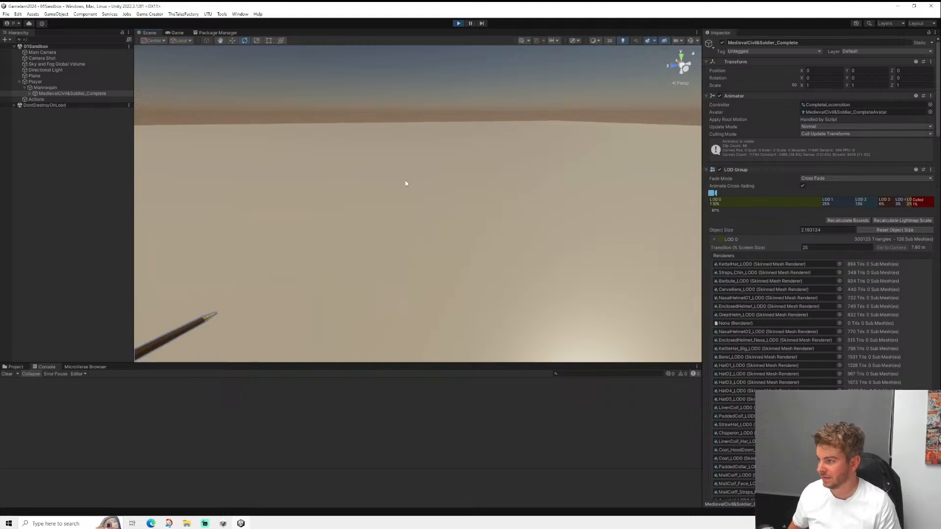
{"action": "middle_click_drag", "start_coordinate": [406, 183], "coordinate": [522, 178]}
{"action": "key", "text": "w"}
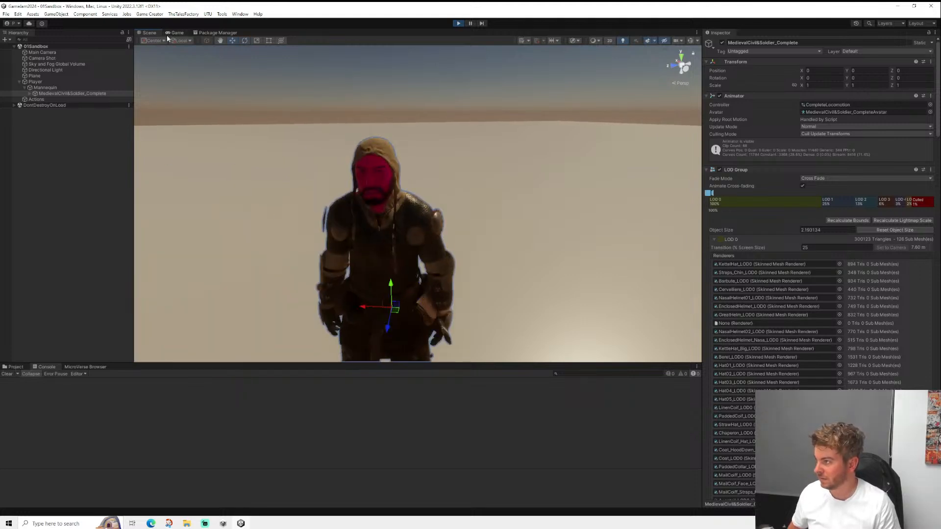
- Dock the Game view beside the Scene view and walk the character around to check its animations and sword up close
{"action": "left_click_drag", "start_coordinate": [169, 34], "coordinate": [637, 172]}
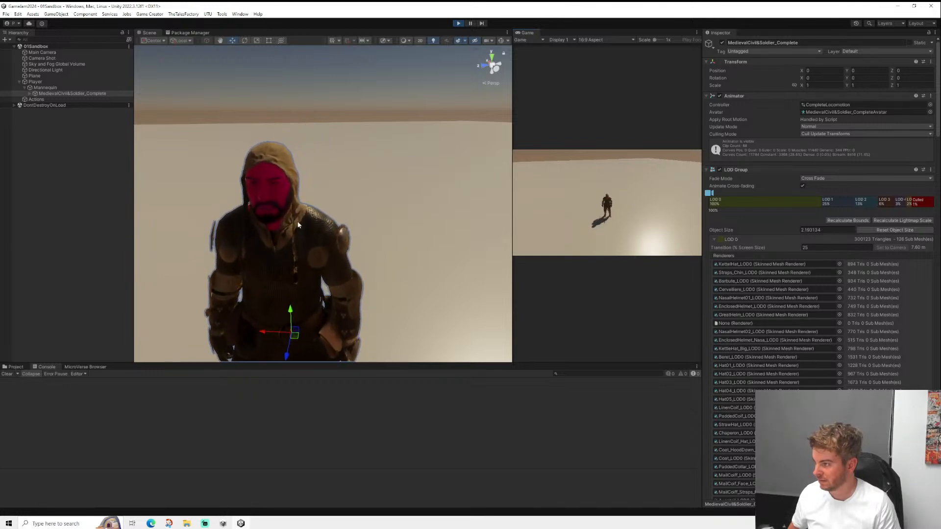
{"action": "key", "text": "w"}
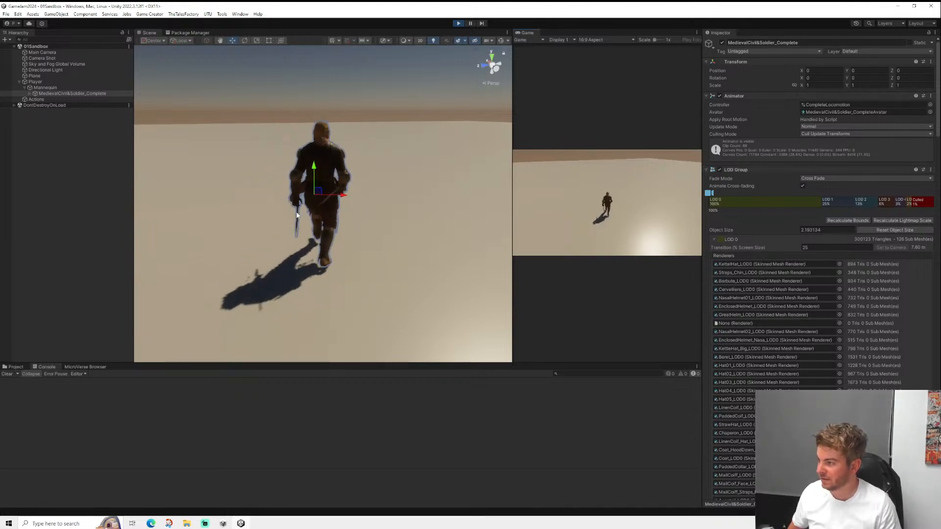
{"action": "key", "text": "s"}
{"action": "key", "text": "d"}
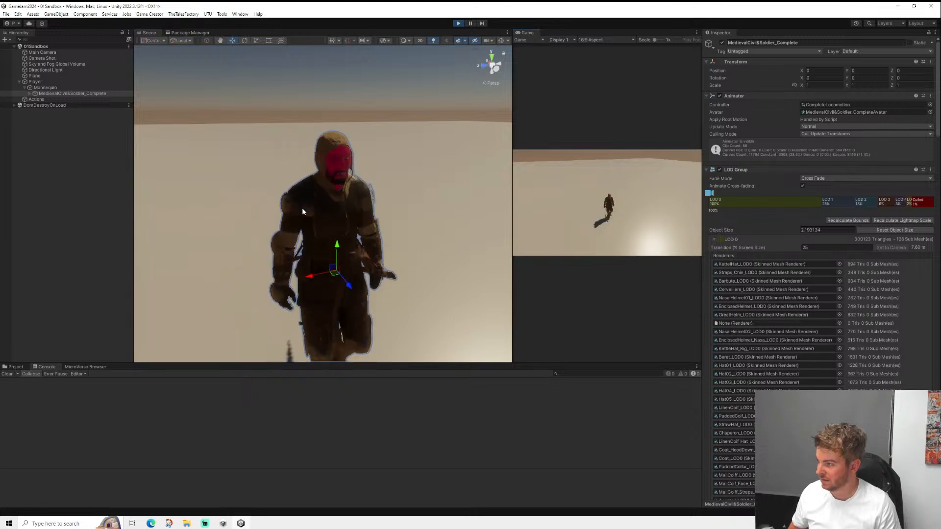
{"action": "key", "text": "a"}
{"action": "key", "text": "w"}
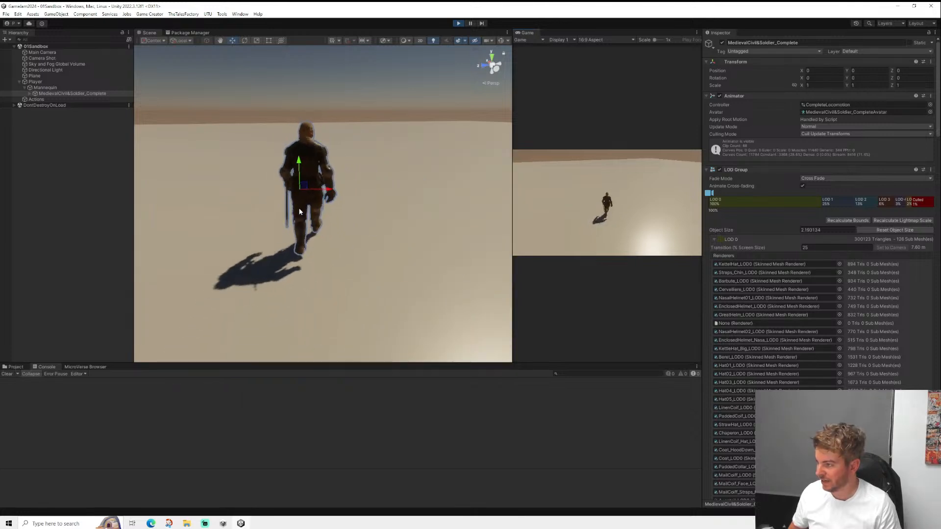
{"action": "key", "text": "s"}
{"action": "key", "text": "d"}
{"action": "key", "text": "a"}
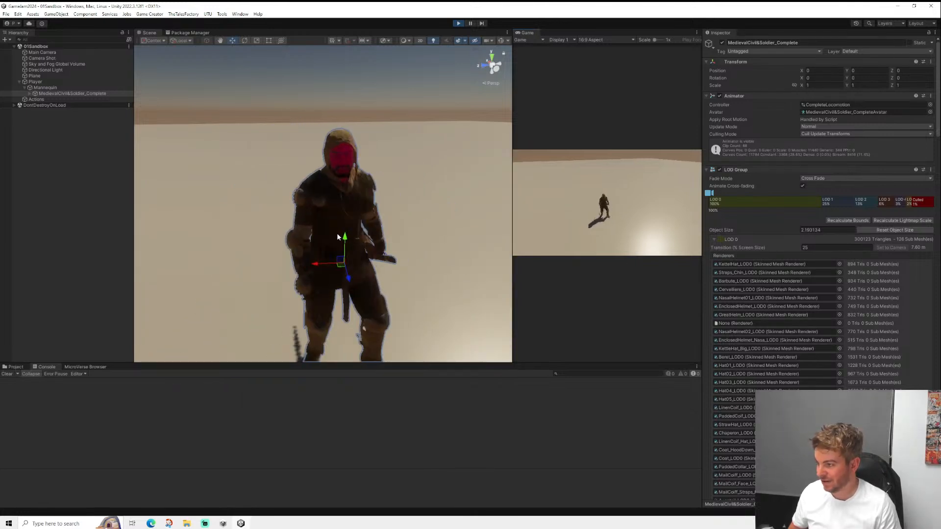
{"action": "key", "text": "d"}
{"action": "key", "text": "w"}
{"action": "key", "text": "a"}
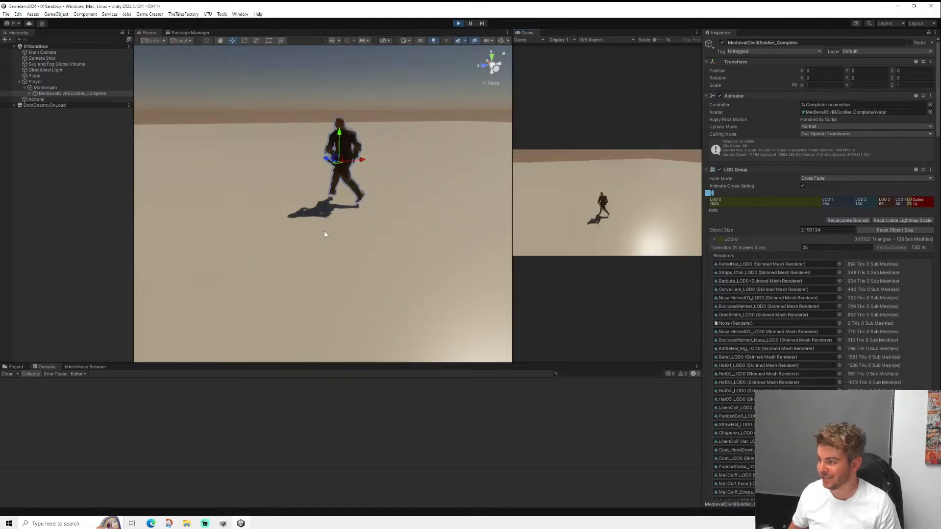
{"action": "key", "text": "s"}
{"action": "key", "text": "d"}
{"action": "key", "text": "w"}
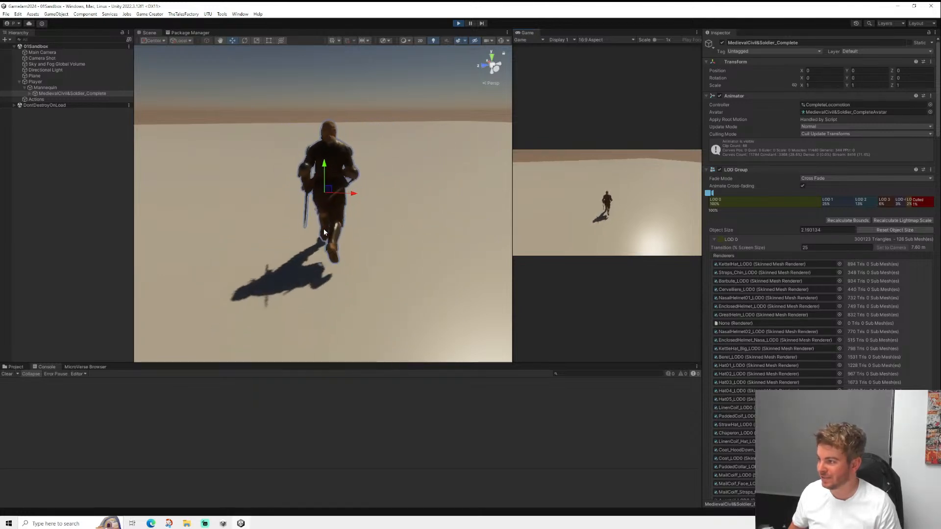
{"action": "key", "text": "d"}
{"action": "key", "text": "s"}
{"action": "key", "text": "a"}
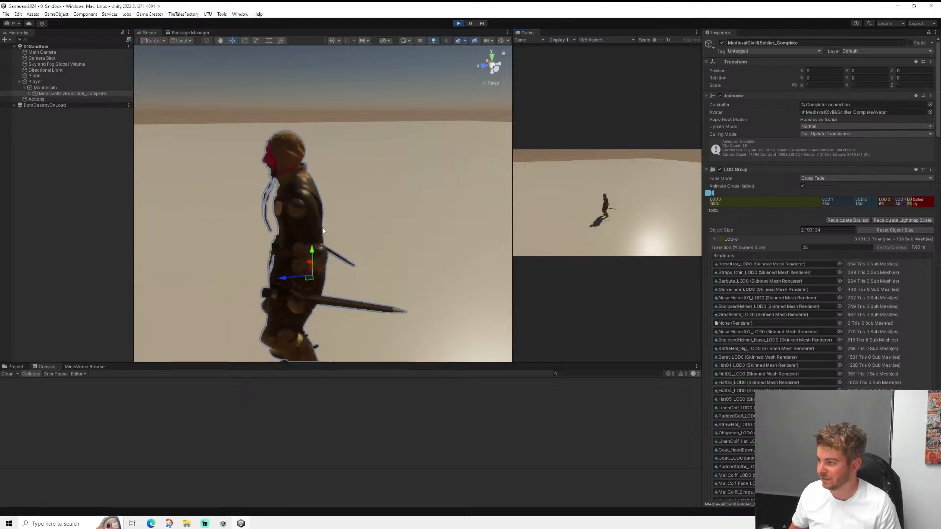
{"action": "key", "text": "d"}
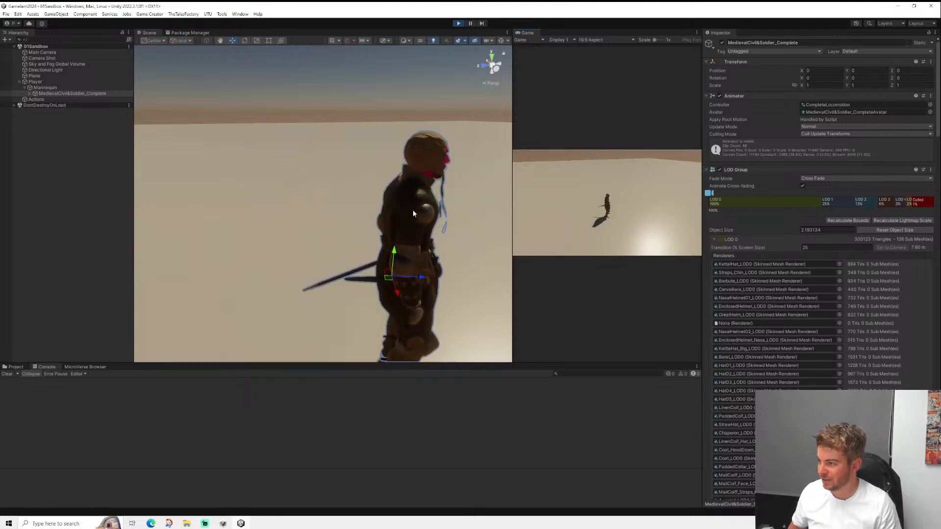
{"action": "key", "text": "a"}
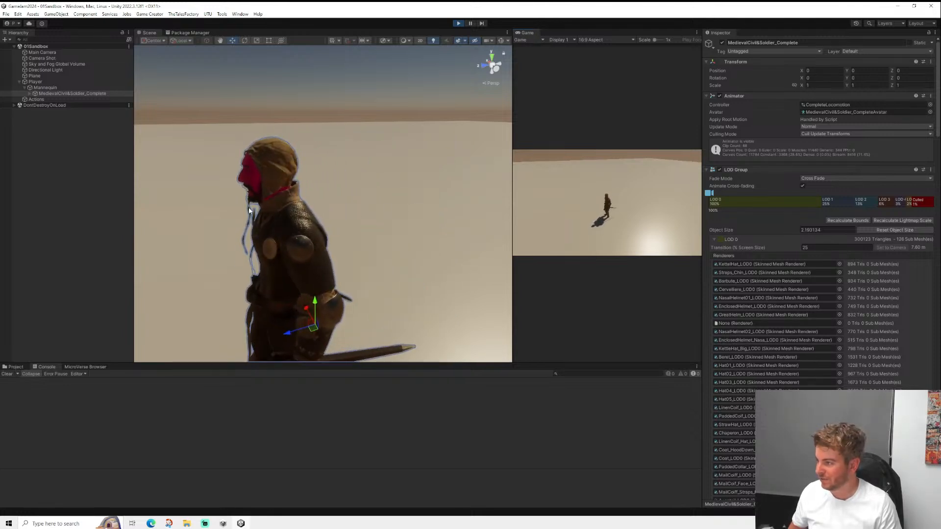
- Examine the Cloth component of the character's LinenCoif_Hat_LOD0 and its LOD children, then collapse the Player hierarchy
{"action": "left_click", "coordinate": [249, 211]}
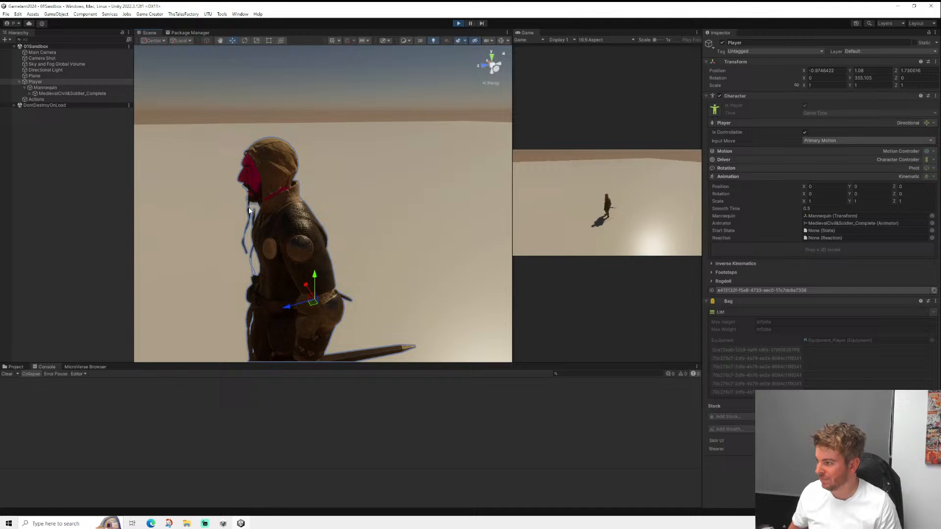
{"action": "left_click", "coordinate": [270, 167]}
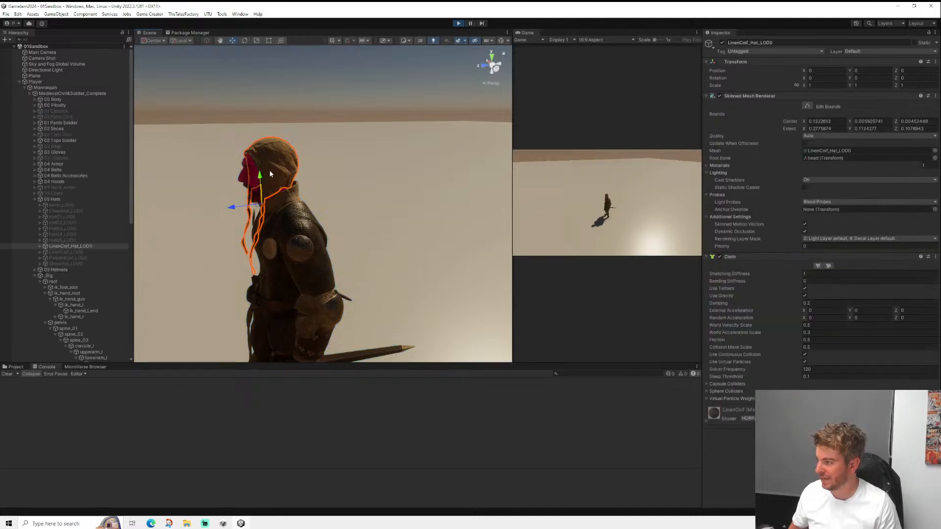
{"action": "left_click", "coordinate": [40, 247]}
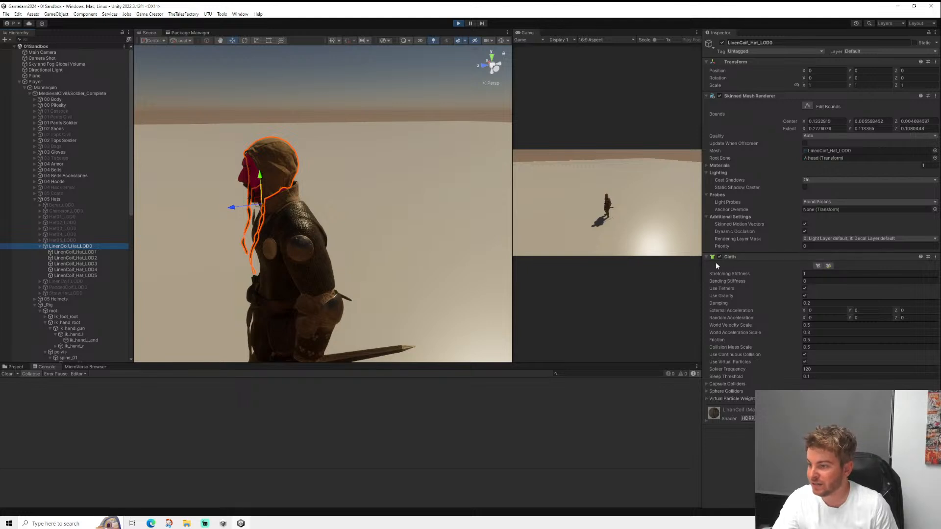
{"action": "left_click", "coordinate": [84, 253]}
{"action": "left_click", "coordinate": [80, 246]}
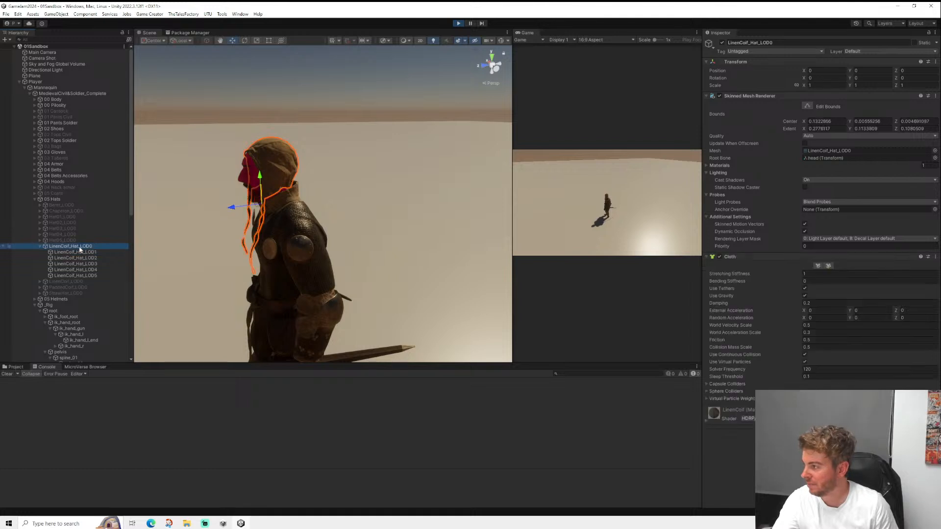
{"action": "left_click", "coordinate": [19, 81]}
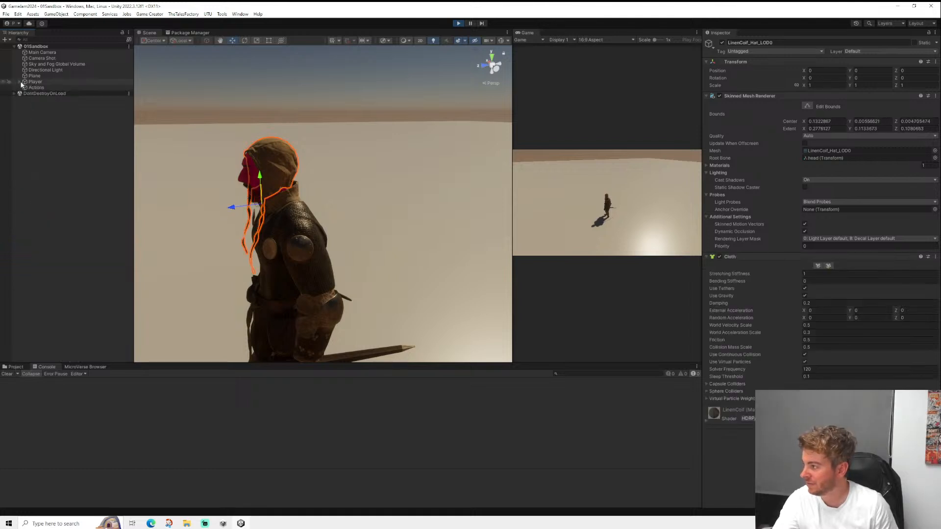
- Dock the Game view as a tab beside the Scene view, run the Longsword attach Actions, and inspect the held sword up close
{"action": "left_click_drag", "start_coordinate": [495, 31], "coordinate": [223, 33]}
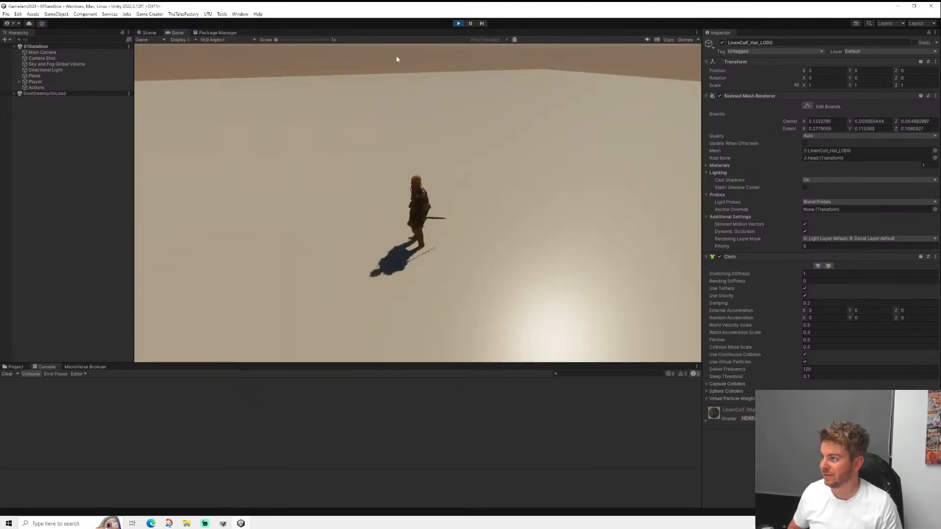
{"action": "key", "text": "a"}
{"action": "key", "text": "d"}
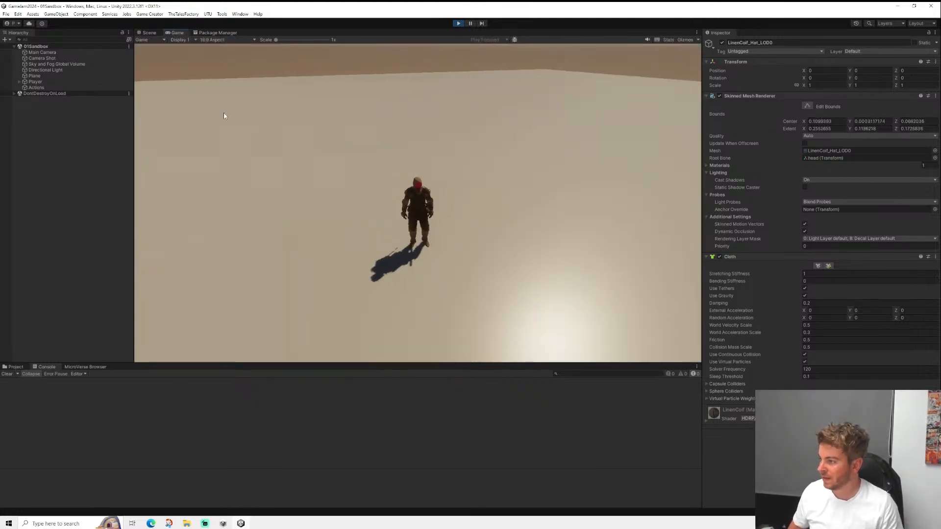
{"action": "left_click", "coordinate": [36, 87]}
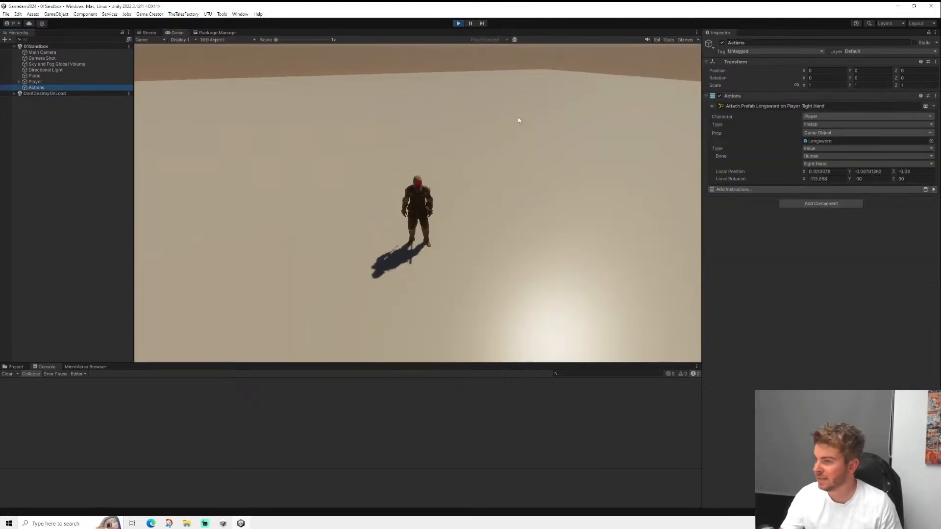
{"action": "left_click", "coordinate": [934, 190]}
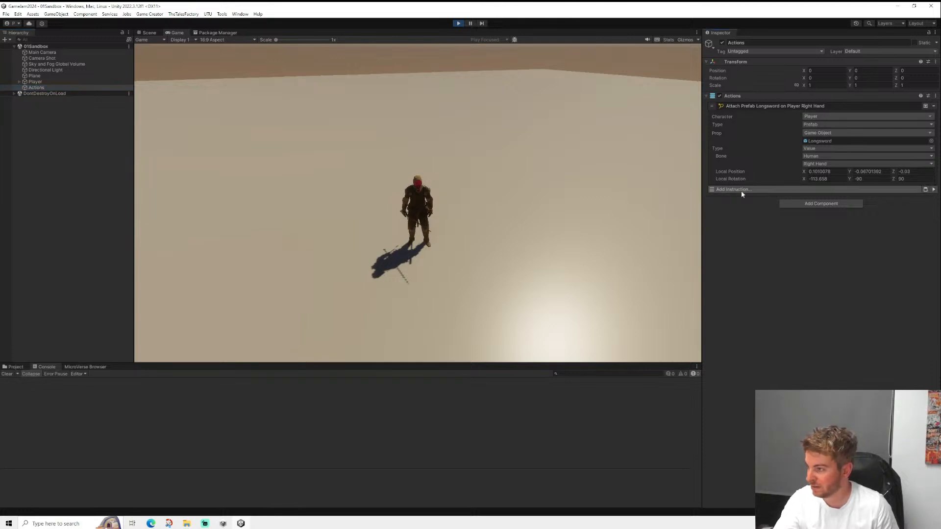
{"action": "left_click", "coordinate": [148, 31]}
{"action": "middle_click_drag", "start_coordinate": [281, 187], "coordinate": [324, 132]}
{"action": "left_click_drag", "start_coordinate": [324, 132], "coordinate": [358, 85], "text": "alt"}
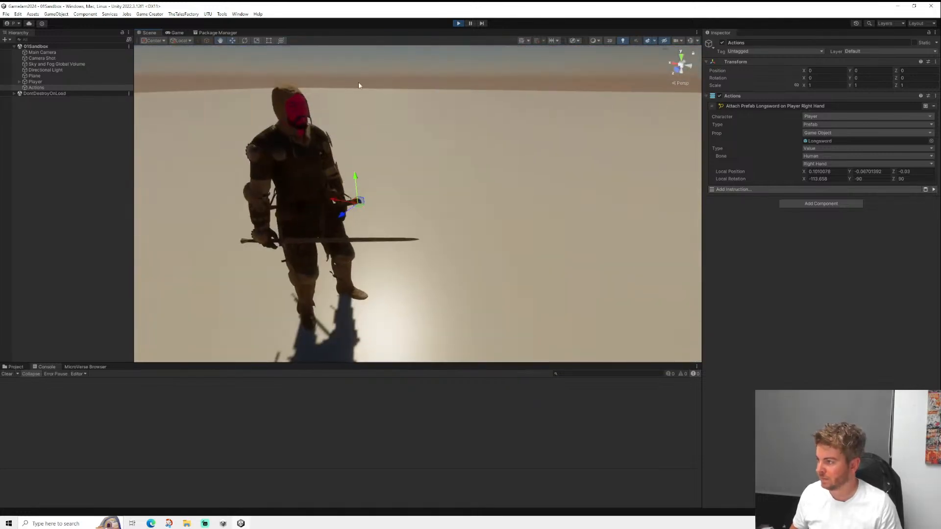
- Walk the character in all directions in the Game view to check the attached Longsword, and stop the play test
{"action": "left_click", "coordinate": [177, 33]}
{"action": "key", "text": "d"}
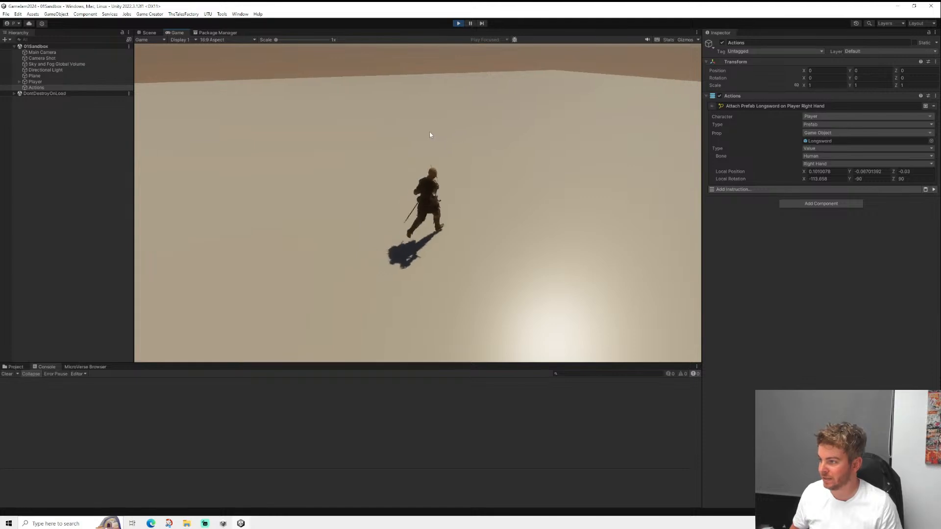
{"action": "key", "text": "s"}
{"action": "key", "text": "a"}
{"action": "key", "text": "a"}
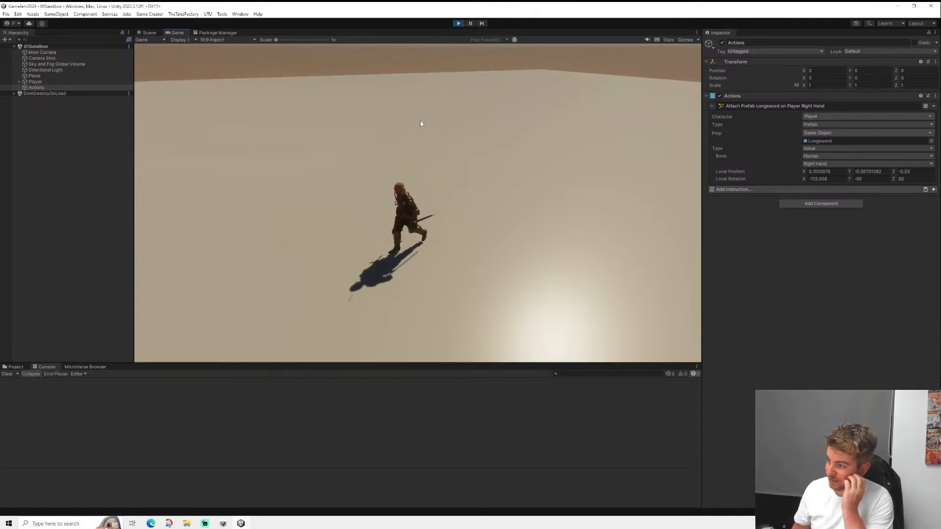
{"action": "key", "text": "w"}
{"action": "key", "text": "d"}
{"action": "key", "text": "w"}
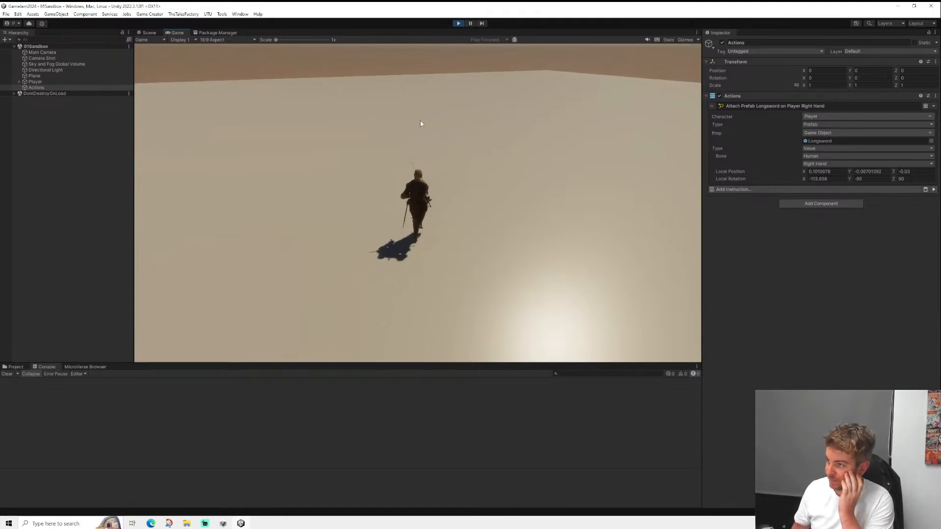
{"action": "key", "text": "d"}
{"action": "key", "text": "s"}
{"action": "key", "text": "a"}
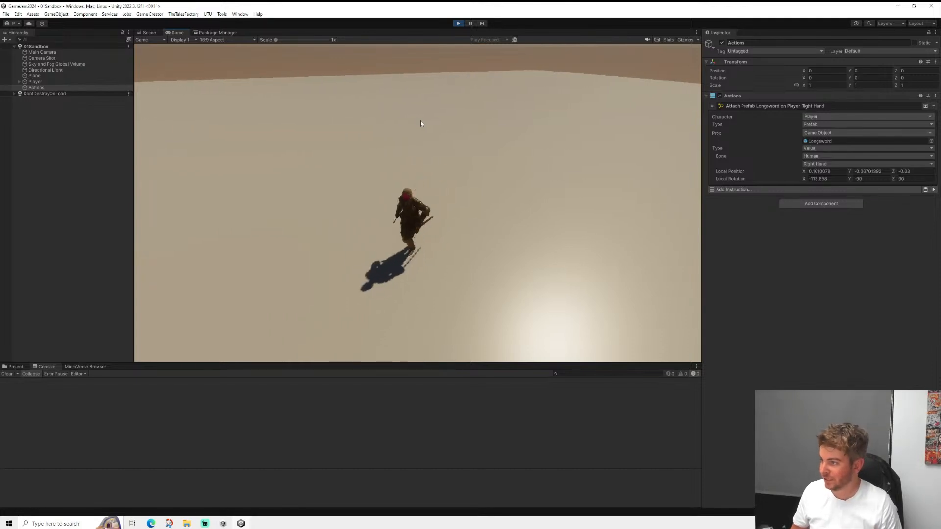
{"action": "key", "text": "w"}
{"action": "key", "text": "d"}
{"action": "key", "text": "s"}
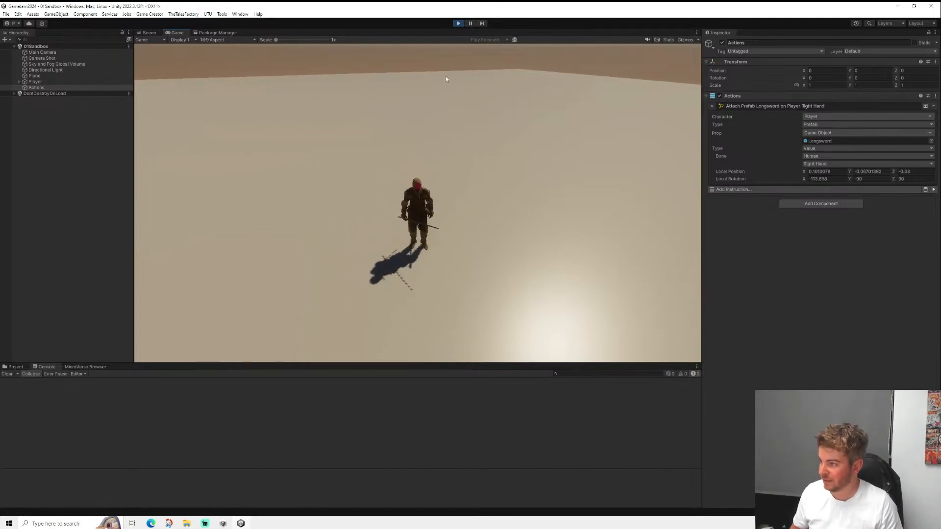
{"action": "left_click", "coordinate": [460, 24]}
- Fix the diffusion profile of the MedievalCharacter_Head01 material on the character's Head01_Only_LOD0 mesh
{"action": "middle_click_drag", "start_coordinate": [367, 78], "coordinate": [417, 143]}
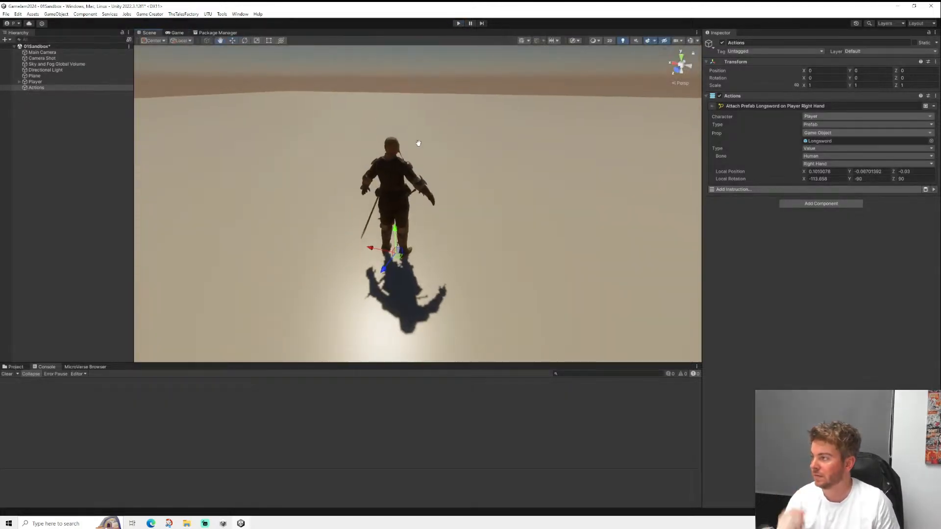
{"action": "middle_click_drag", "start_coordinate": [458, 166], "coordinate": [516, 173]}
{"action": "left_click_drag", "start_coordinate": [516, 173], "coordinate": [375, 206], "text": "alt"}
{"action": "scroll", "coordinate": [377, 201], "scroll_direction": "up", "scroll_amount": 5}
{"action": "scroll", "coordinate": [377, 201], "scroll_direction": "down", "scroll_amount": 3}
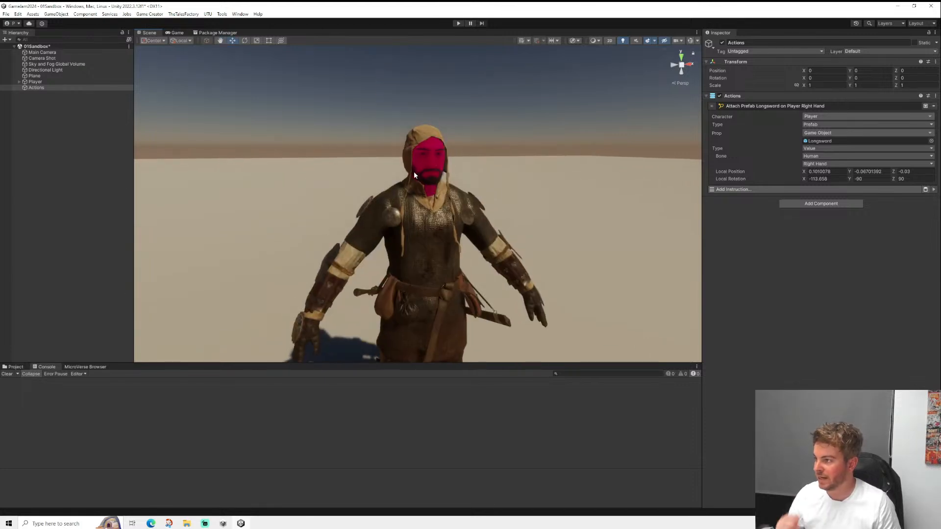
{"action": "left_click", "coordinate": [427, 159]}
{"action": "left_click", "coordinate": [432, 161]}
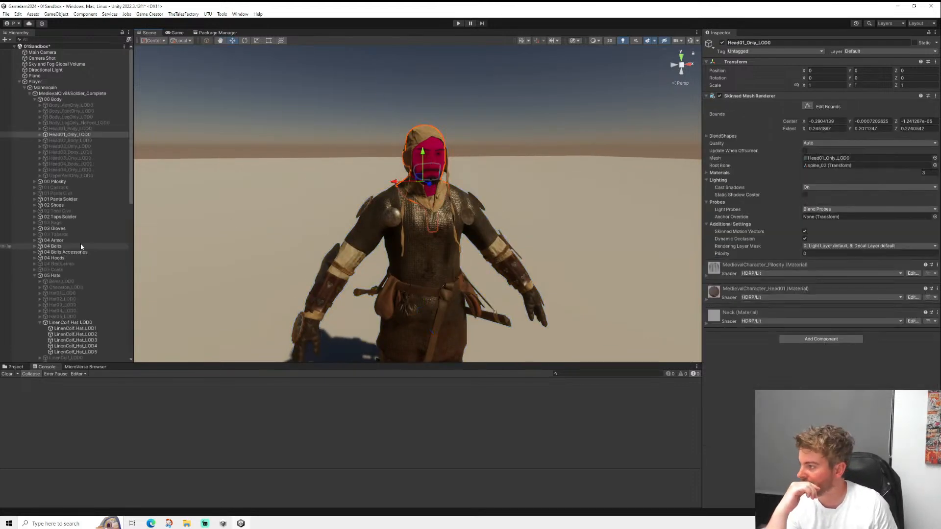
{"action": "left_click", "coordinate": [738, 293]}
{"action": "scroll", "coordinate": [738, 294], "scroll_direction": "down", "scroll_amount": 3}
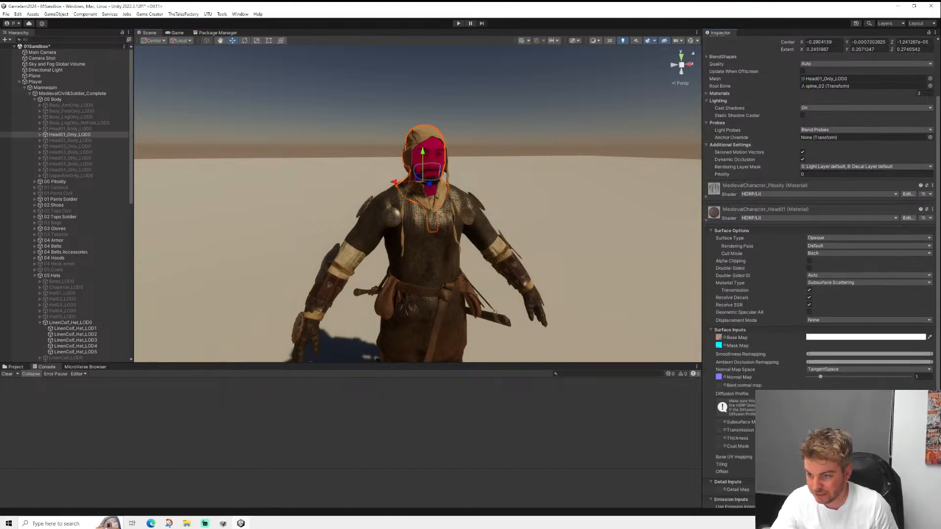
{"action": "left_click", "coordinate": [485, 119]}
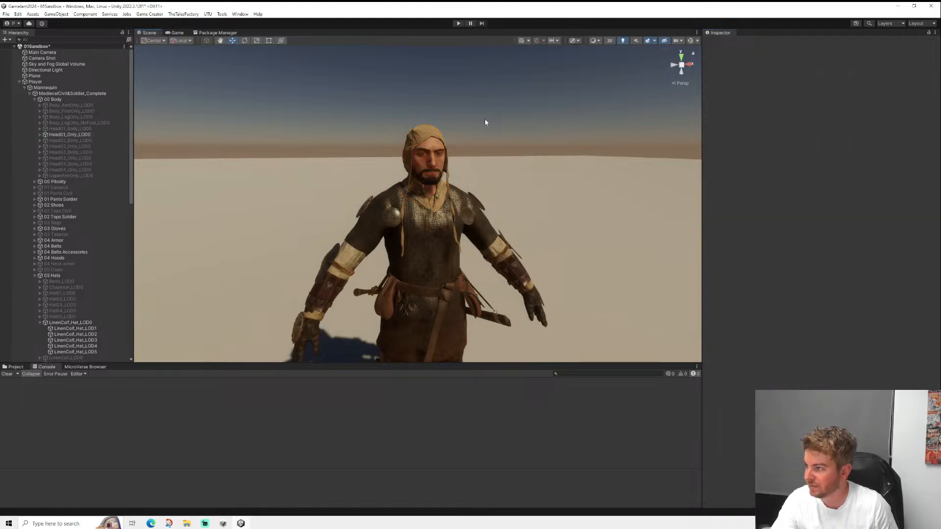
- Examine the character's face, hood and chainmail up close and from a distance in the Scene view
{"action": "scroll", "coordinate": [485, 120], "scroll_direction": "up", "scroll_amount": 5}
{"action": "scroll", "coordinate": [471, 138], "scroll_direction": "up", "scroll_amount": 4}
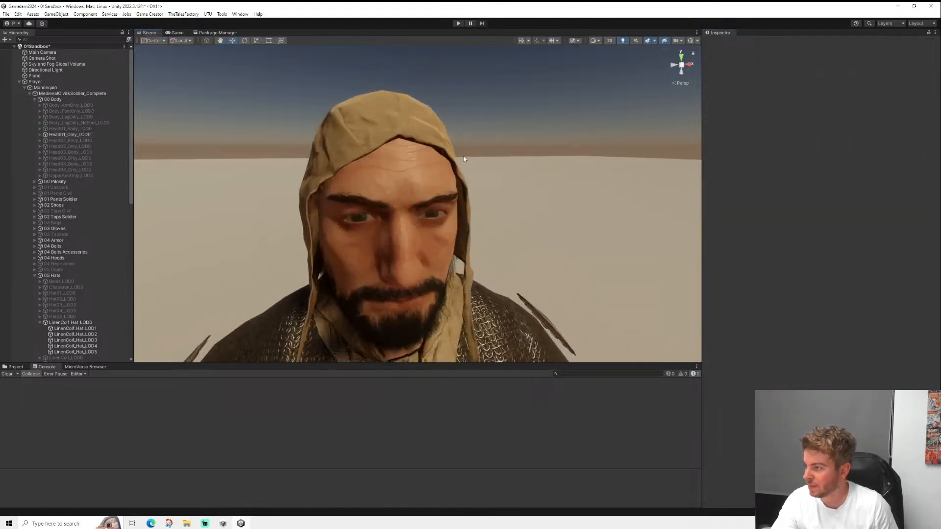
{"action": "scroll", "coordinate": [462, 134], "scroll_direction": "down", "scroll_amount": 8}
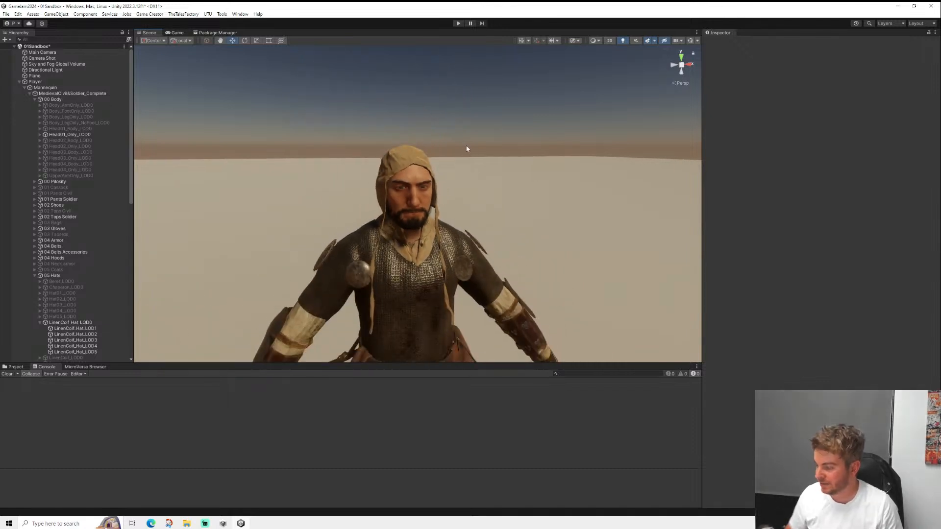
{"action": "mouse_move", "coordinate": [477, 148]}
{"action": "middle_mouse_down"}
{"action": "mouse_move", "coordinate": [463, 146]}
{"action": "mouse_move", "coordinate": [475, 157]}
{"action": "middle_mouse_up"}
{"action": "scroll", "coordinate": [471, 152], "scroll_direction": "up", "scroll_amount": 5}
{"action": "scroll", "coordinate": [463, 152], "scroll_direction": "down", "scroll_amount": 6}
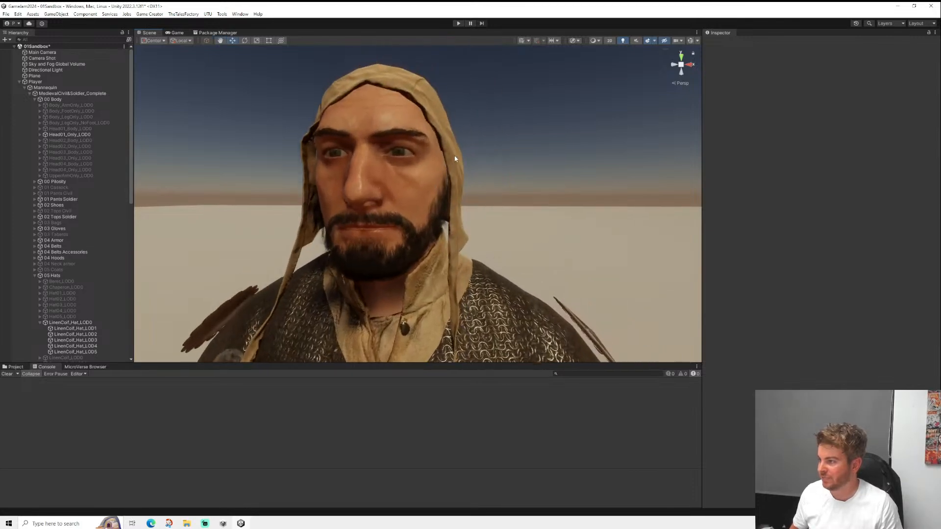
{"action": "scroll", "coordinate": [449, 158], "scroll_direction": "up", "scroll_amount": 6}
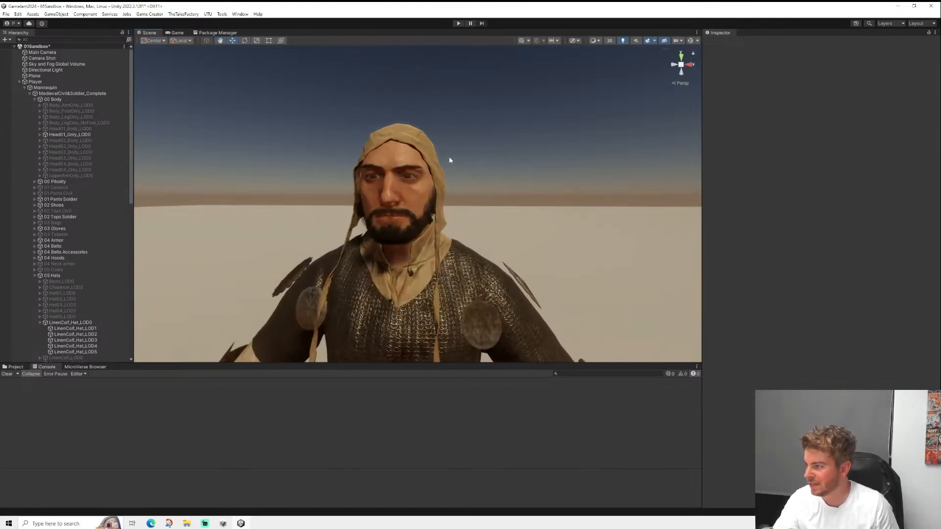
{"action": "scroll", "coordinate": [447, 157], "scroll_direction": "down", "scroll_amount": 5}
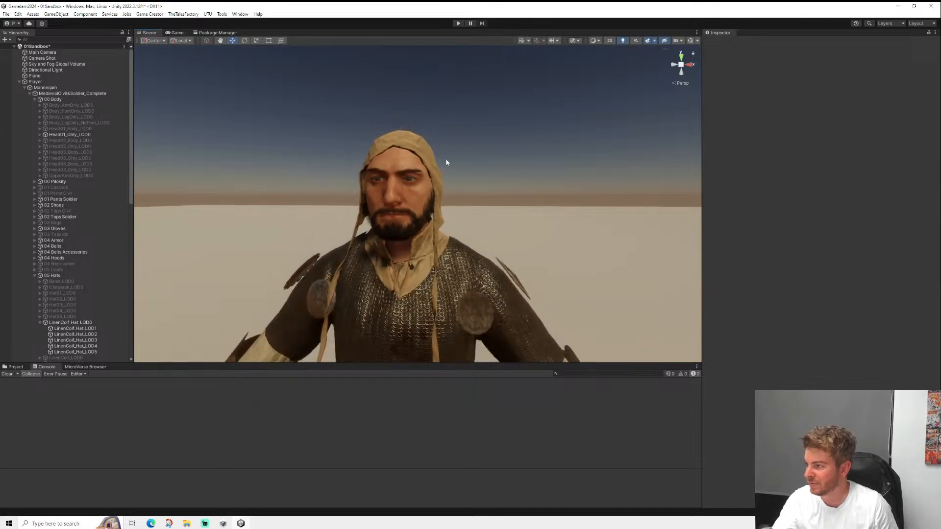
{"action": "middle_click_drag", "start_coordinate": [445, 158], "coordinate": [514, 167]}
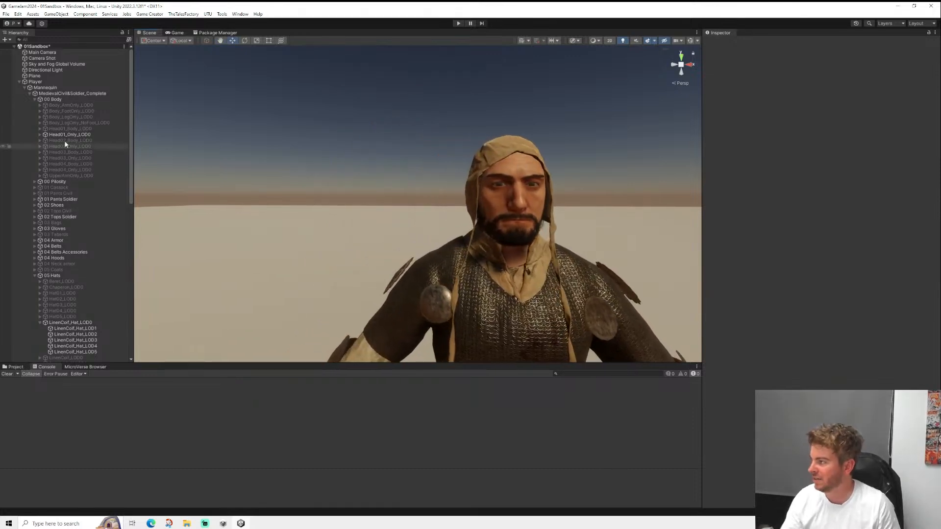
- Examine the Head01_Mouth and LOD children of Head01_Only_LOD0, then collapse the Player hierarchy and clear the selection
{"action": "left_click", "coordinate": [47, 134]}
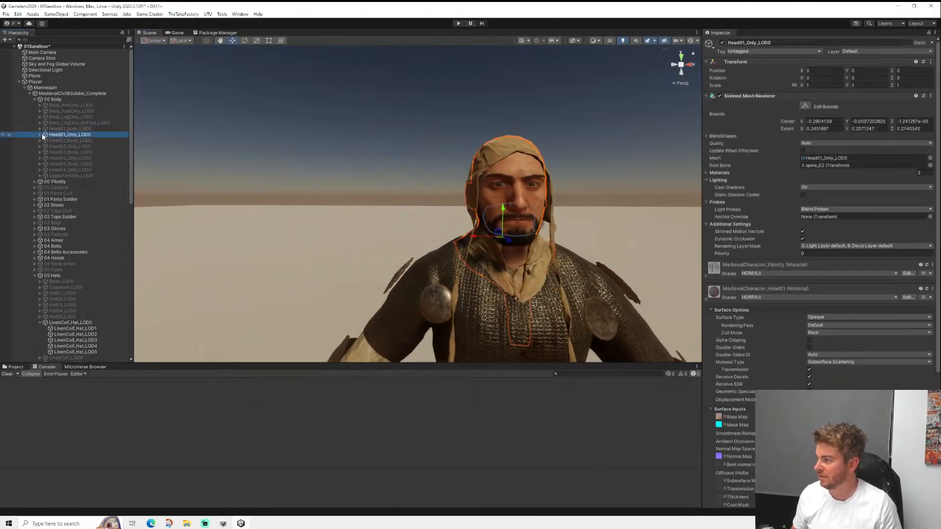
{"action": "left_click", "coordinate": [40, 135]}
{"action": "left_click", "coordinate": [51, 141]}
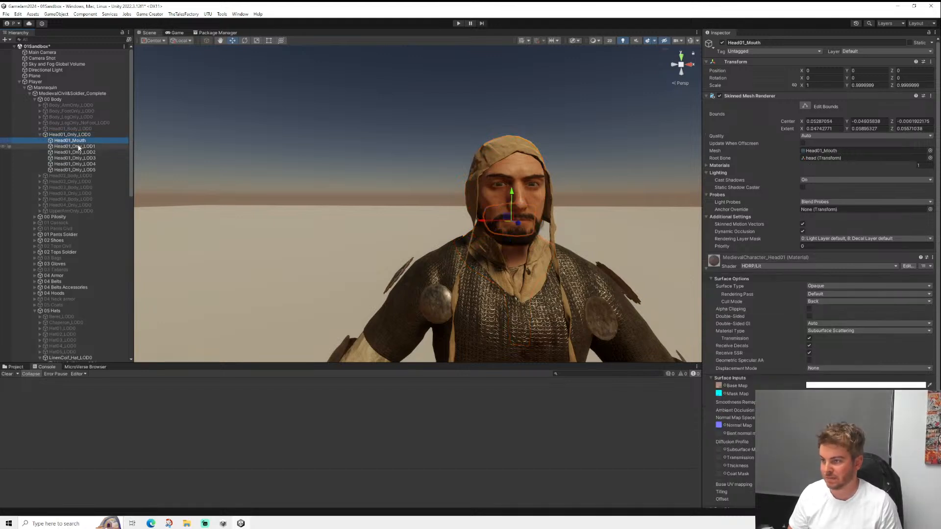
{"action": "key", "text": "Down"}
{"action": "key", "text": "Down"}
{"action": "key", "text": "Down"}
{"action": "key", "text": "Down"}
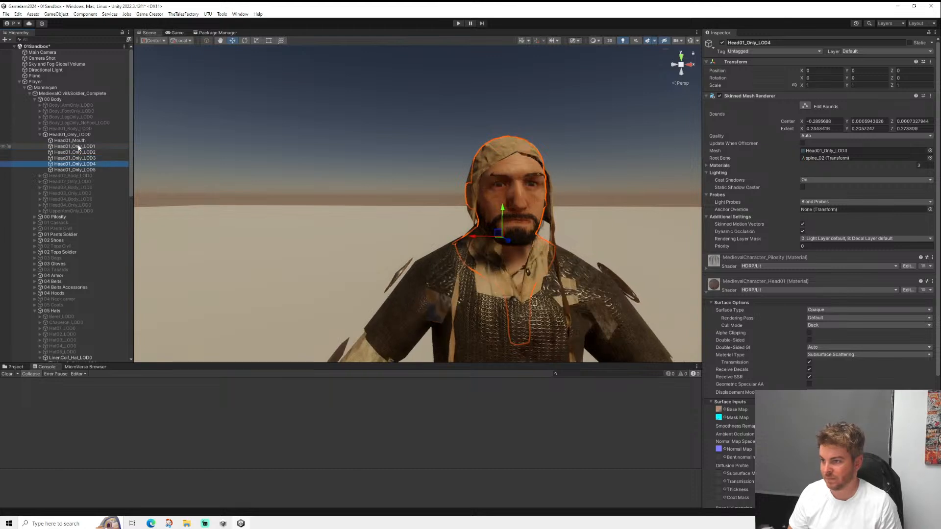
{"action": "key", "text": "Up"}
{"action": "key", "text": "Up"}
{"action": "key", "text": "Up"}
{"action": "key", "text": "Up"}
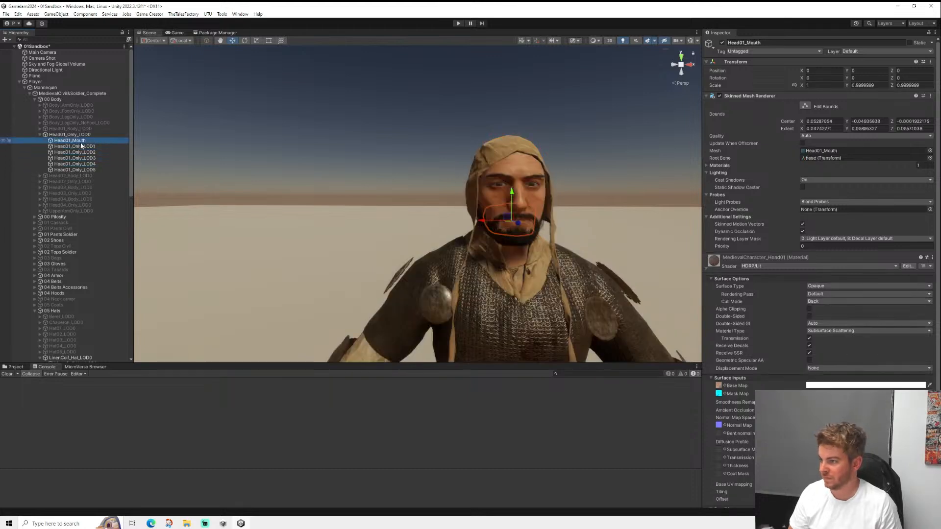
{"action": "key", "text": "Up"}
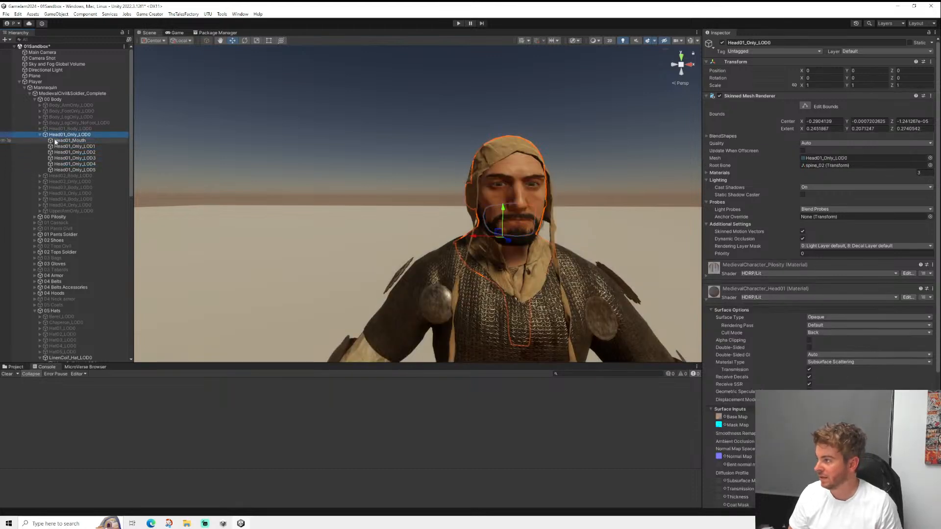
{"action": "left_click", "coordinate": [41, 134]}
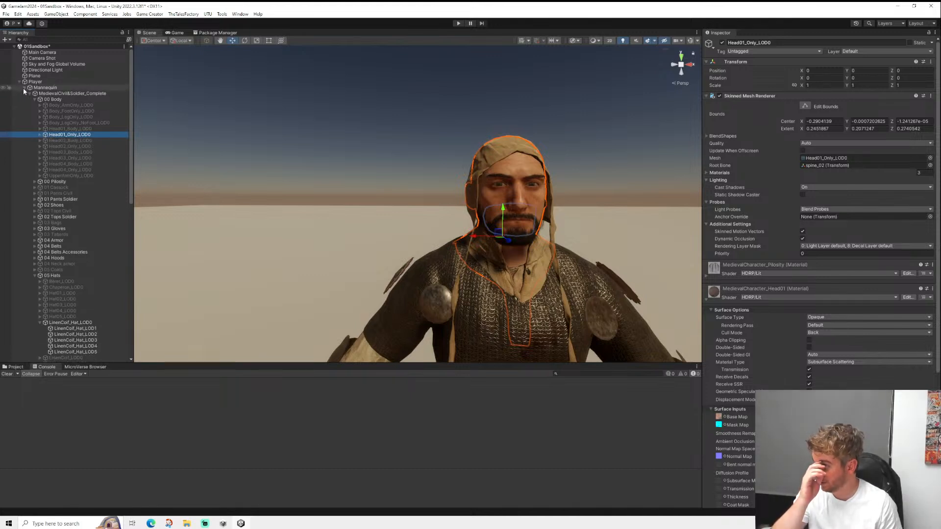
{"action": "left_click", "coordinate": [19, 82]}
{"action": "left_click", "coordinate": [293, 182]}
- Delete the Actions object from the 01Sandbox scene
{"action": "scroll", "coordinate": [293, 182], "scroll_direction": "down", "scroll_amount": 2}
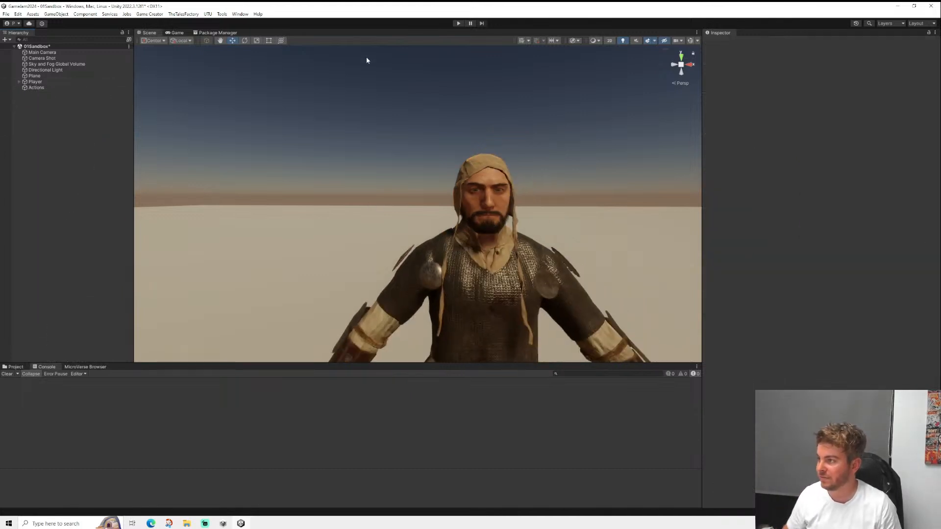
{"action": "scroll", "coordinate": [394, 190], "scroll_direction": "down", "scroll_amount": 10}
{"action": "left_click_drag", "start_coordinate": [390, 188], "coordinate": [420, 230], "text": "alt"}
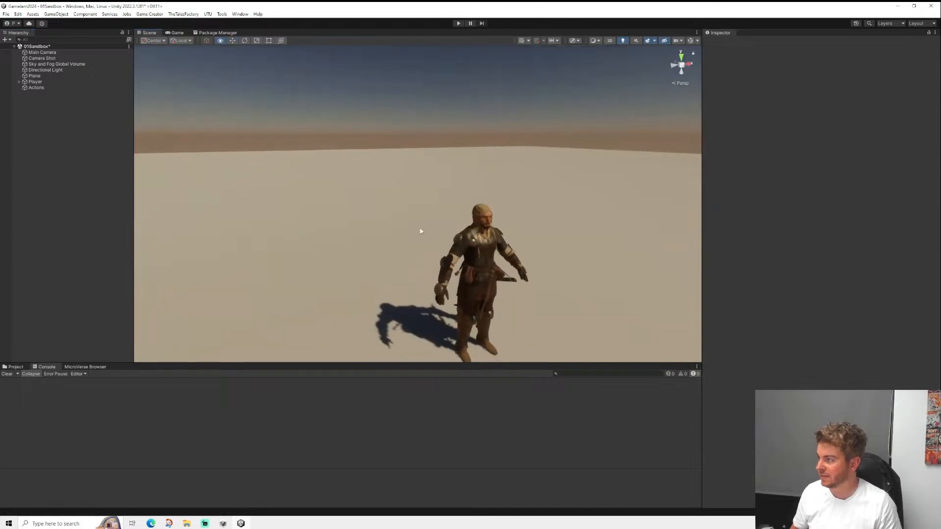
{"action": "middle_click_drag", "start_coordinate": [420, 231], "coordinate": [314, 202]}
{"action": "left_click", "coordinate": [38, 88]}
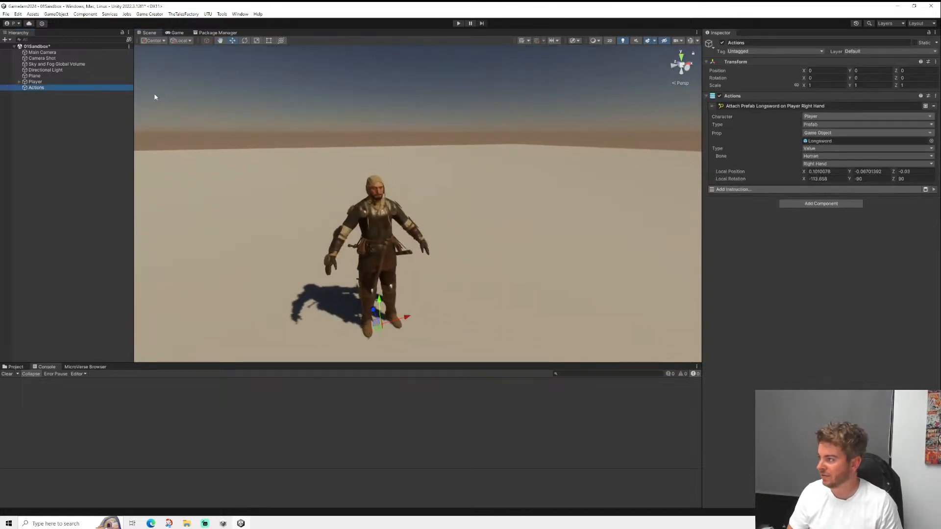
{"action": "key", "text": "Delete"}
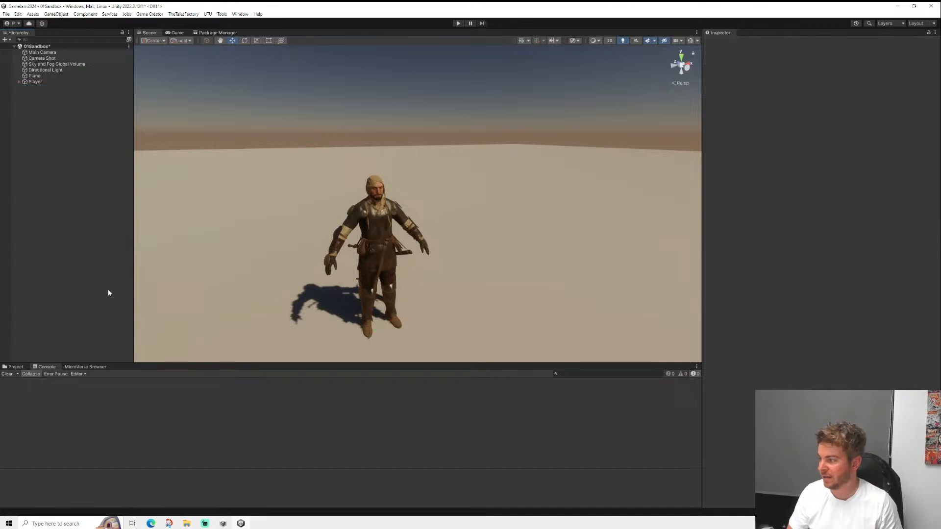
- Review the equipment settings of the Sword item in the 02Inventory Weapons folder
{"action": "left_click", "coordinate": [15, 367]}
{"action": "left_click", "coordinate": [124, 389]}
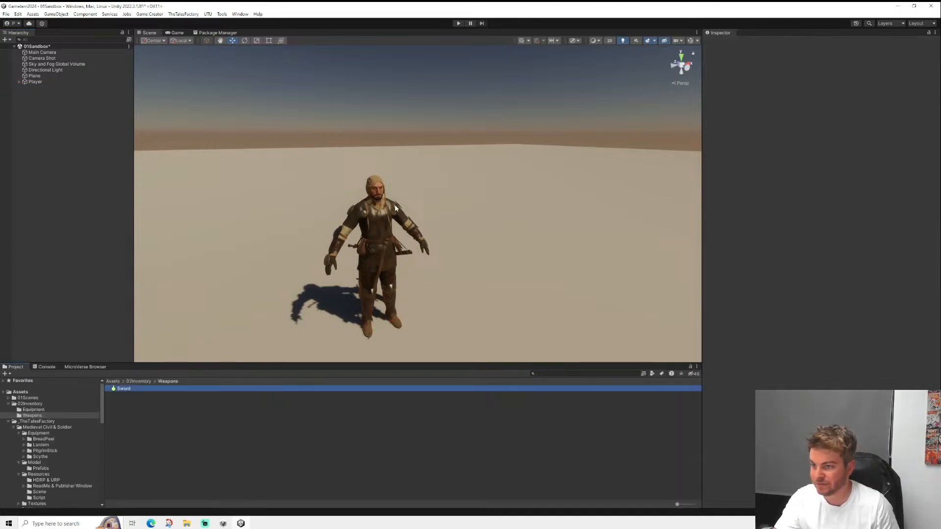
{"action": "scroll", "coordinate": [440, 197], "scroll_direction": "down", "scroll_amount": 4}
{"action": "left_click_drag", "start_coordinate": [438, 222], "coordinate": [425, 248], "text": "alt"}
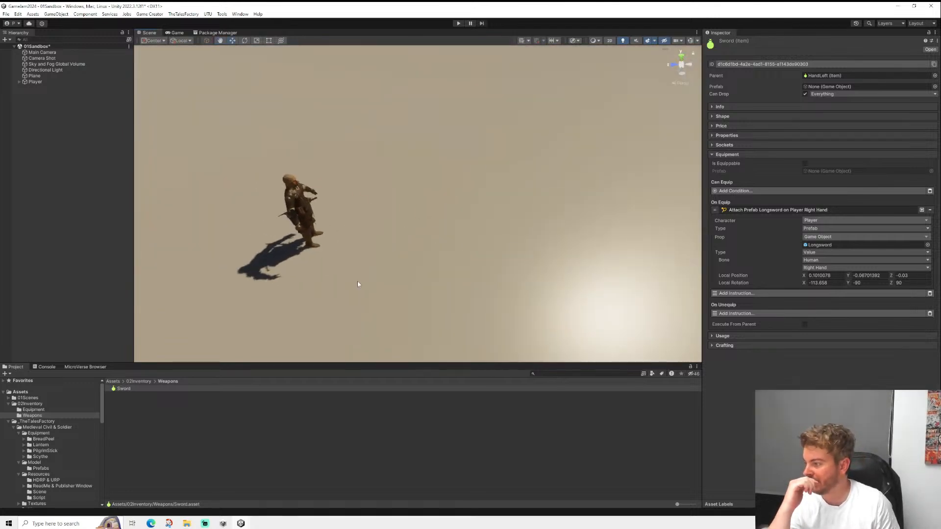
{"action": "right_click", "coordinate": [131, 401]}
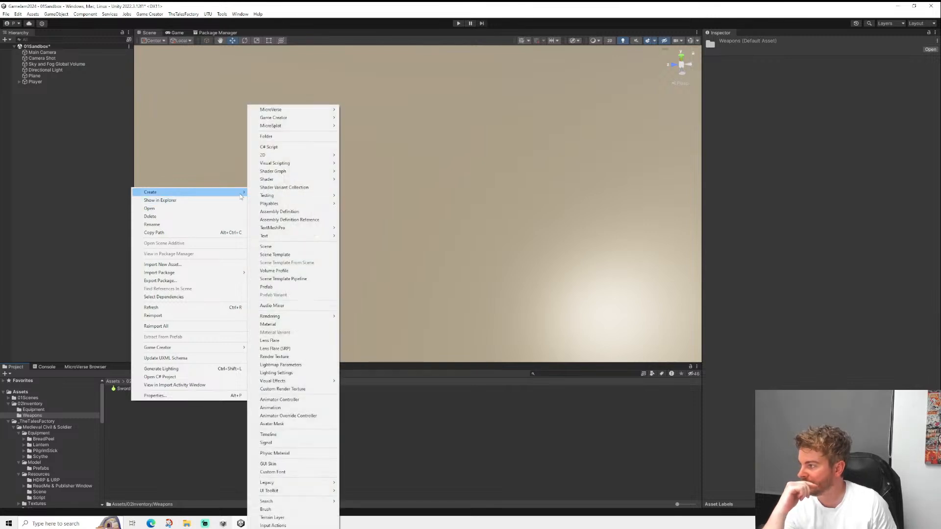
{"action": "left_click", "coordinate": [74, 265]}
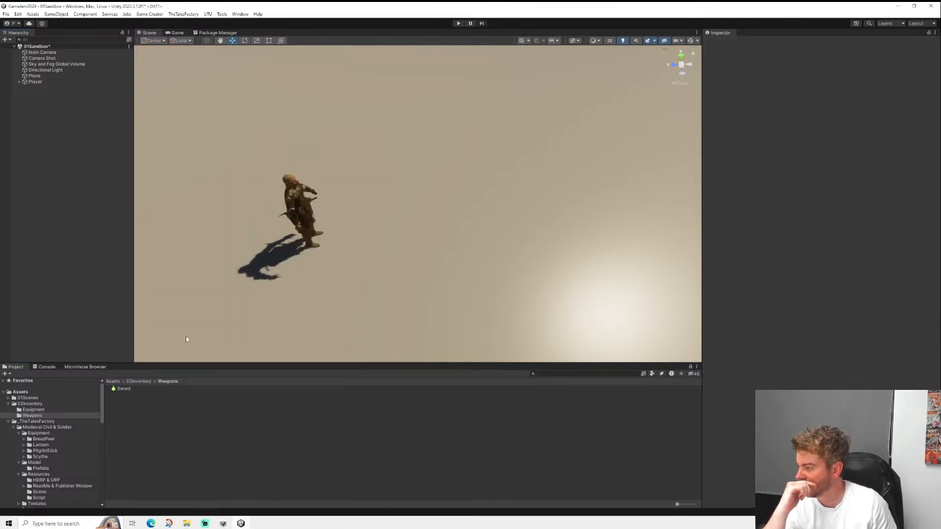
- Search the _TheTalesFactory folder for longsword and place the Longsword prefab on the ground beside the player
{"action": "left_click", "coordinate": [558, 375]}
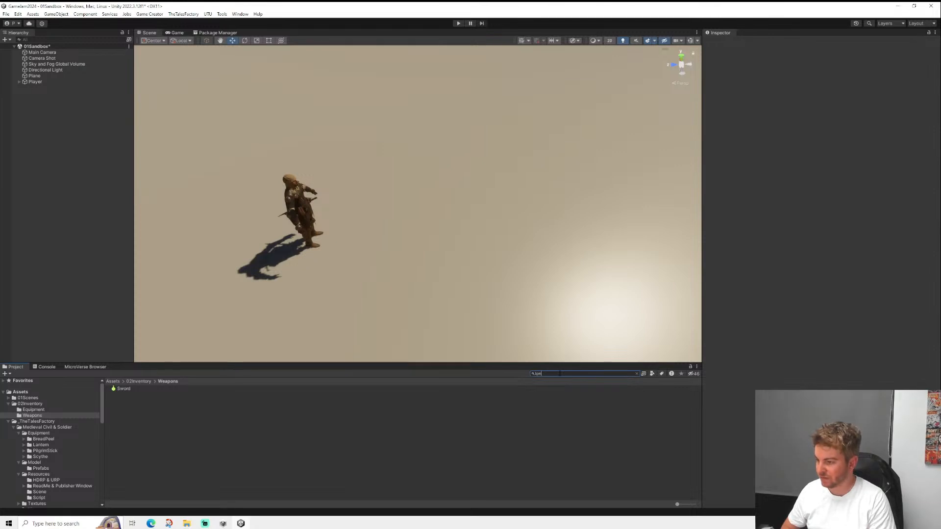
{"action": "type", "text": "longsword"}
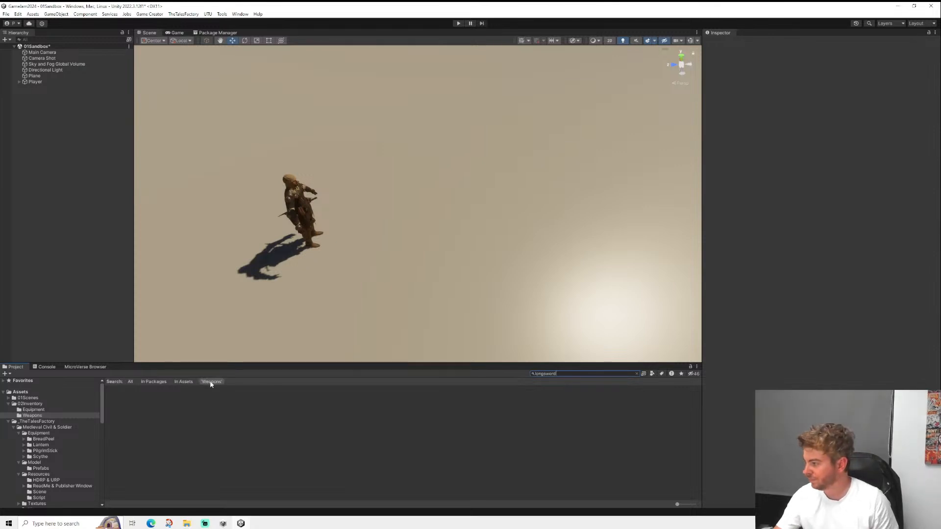
{"action": "left_click", "coordinate": [31, 421]}
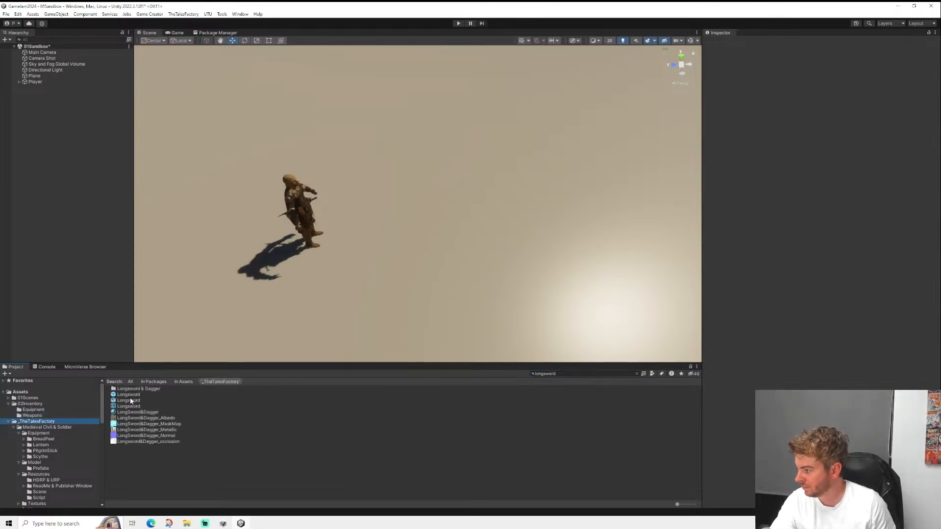
{"action": "left_click_drag", "start_coordinate": [131, 401], "coordinate": [437, 297]}
{"action": "left_click_drag", "start_coordinate": [375, 243], "coordinate": [376, 243]}
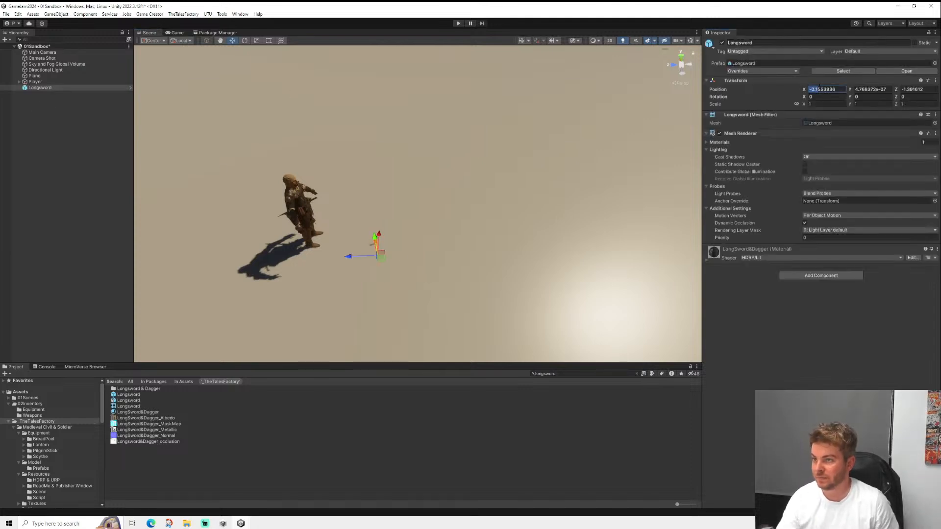
{"action": "left_click", "coordinate": [53, 103]}
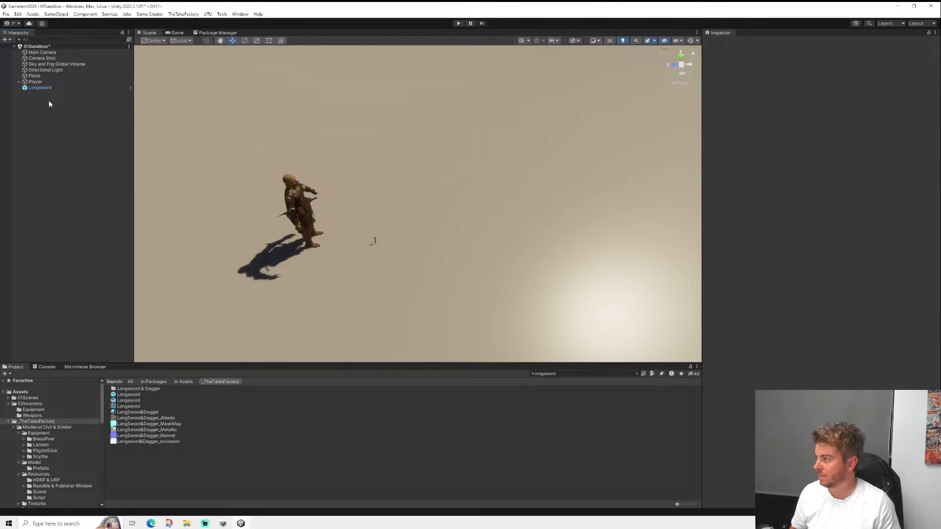
- Create a 3D sphere in the scene and set its Y position to 0.5
{"action": "right_click", "coordinate": [48, 100]}
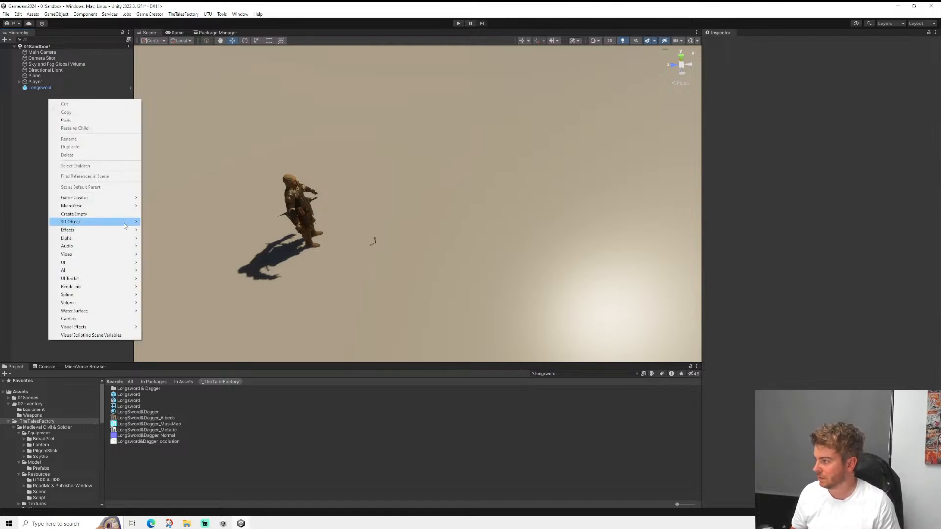
{"action": "mouse_move", "coordinate": [125, 226]}
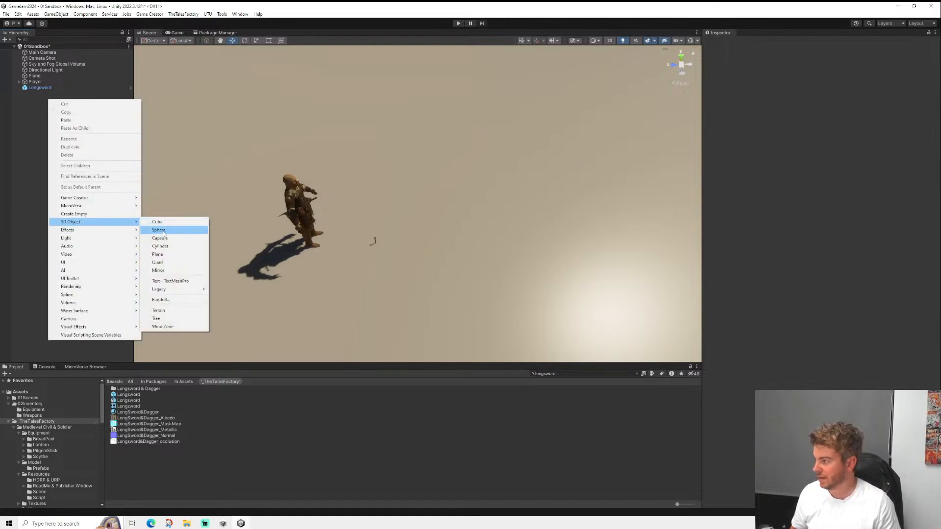
{"action": "left_click", "coordinate": [162, 231]}
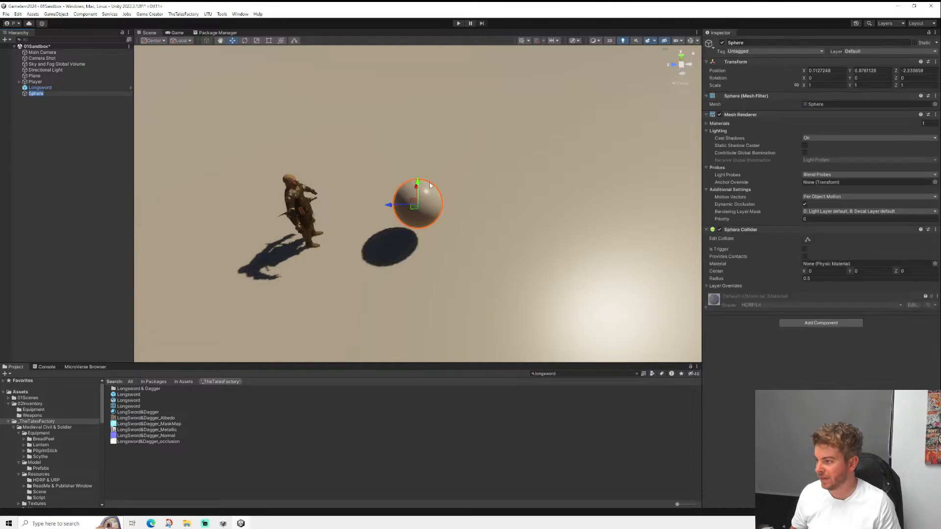
{"action": "left_click", "coordinate": [866, 70]}
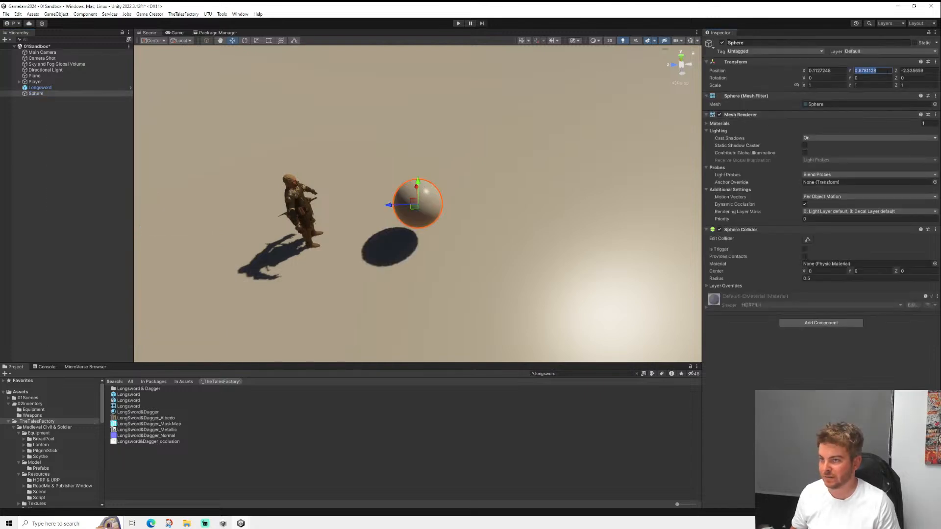
{"action": "type", "text": "0.5"}
{"action": "key", "text": "Return"}
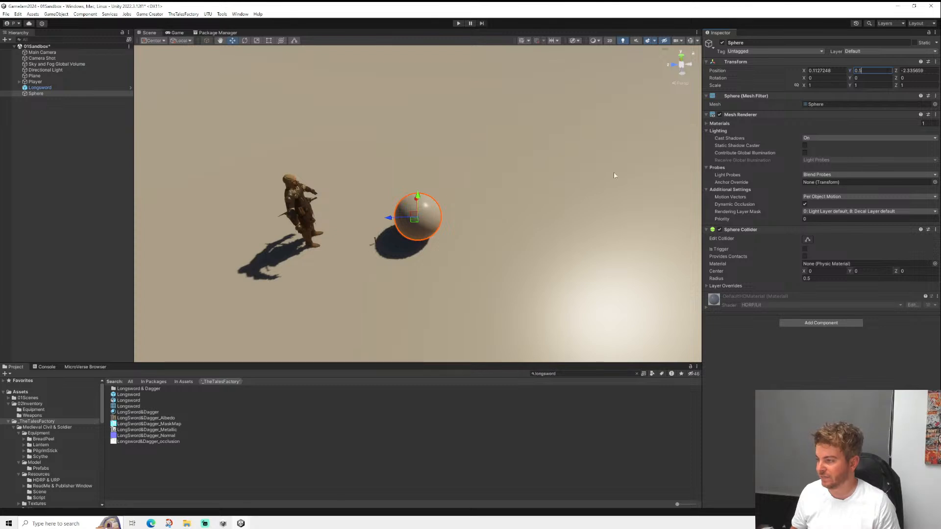
- Remove the Mesh Renderer and Mesh Filter from the sphere and turn on scene gizmos to show its collider
{"action": "left_click_drag", "start_coordinate": [614, 172], "coordinate": [621, 138], "text": "alt"}
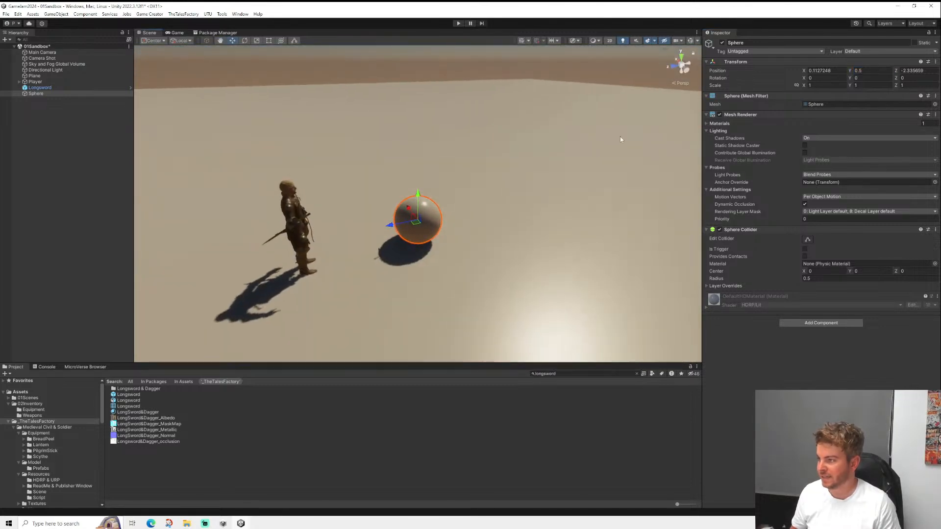
{"action": "scroll", "coordinate": [547, 158], "scroll_direction": "up", "scroll_amount": 3}
{"action": "scroll", "coordinate": [510, 170], "scroll_direction": "up", "scroll_amount": 3}
{"action": "middle_click_drag", "start_coordinate": [490, 196], "coordinate": [516, 178]}
{"action": "scroll", "coordinate": [523, 178], "scroll_direction": "up", "scroll_amount": 4}
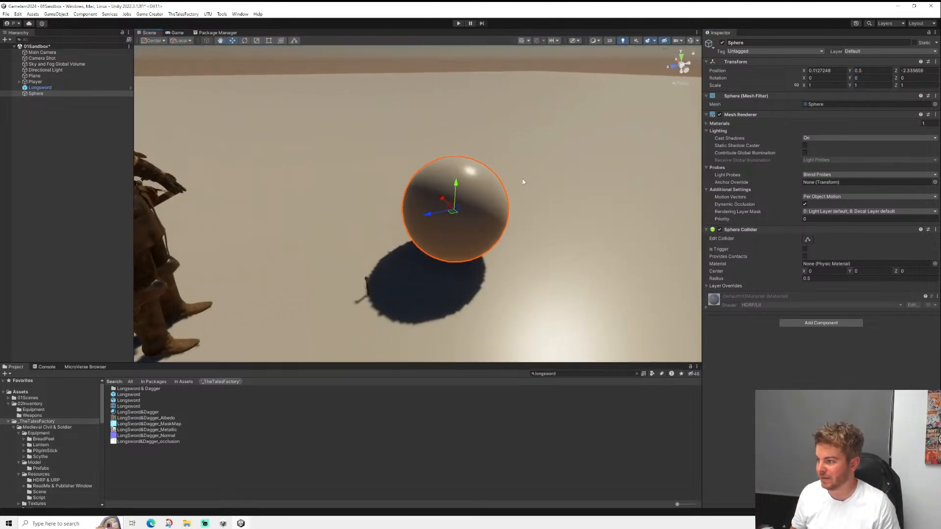
{"action": "left_click_drag", "start_coordinate": [523, 180], "coordinate": [504, 225], "text": "alt"}
{"action": "scroll", "coordinate": [504, 227], "scroll_direction": "up", "scroll_amount": 1}
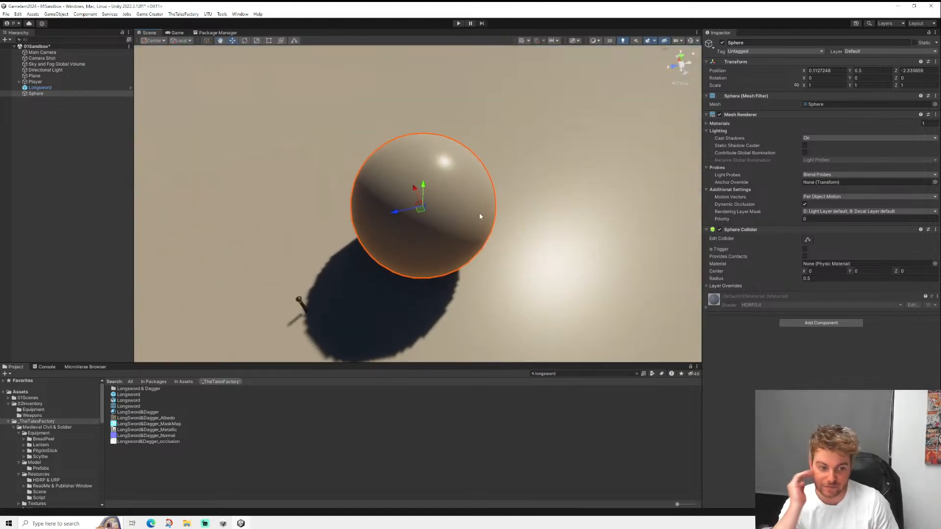
{"action": "scroll", "coordinate": [492, 226], "scroll_direction": "up", "scroll_amount": 1}
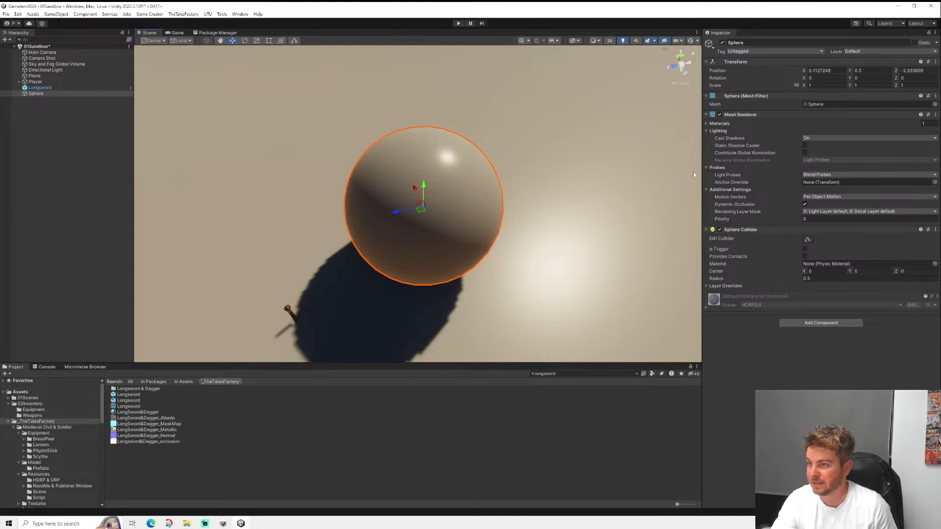
{"action": "left_click", "coordinate": [936, 115]}
{"action": "left_click", "coordinate": [905, 138]}
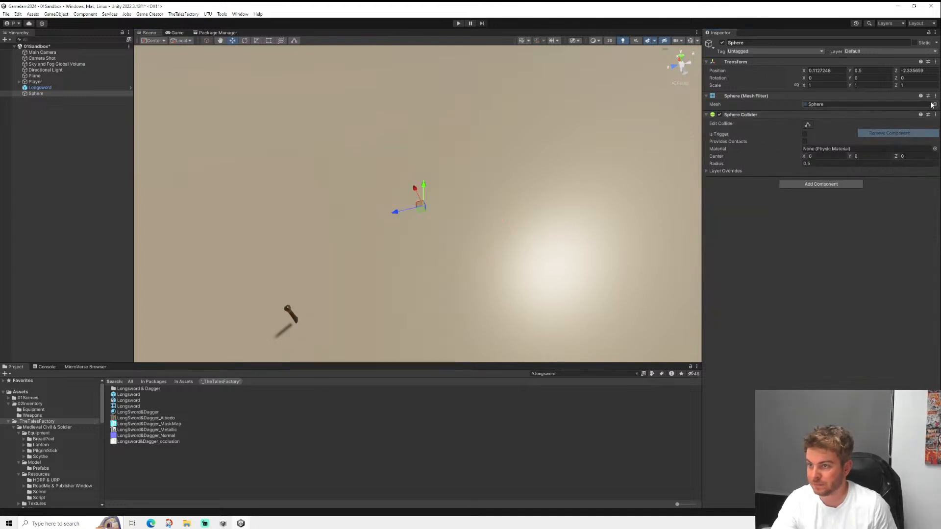
{"action": "left_click", "coordinate": [936, 97]}
{"action": "left_click", "coordinate": [905, 118]}
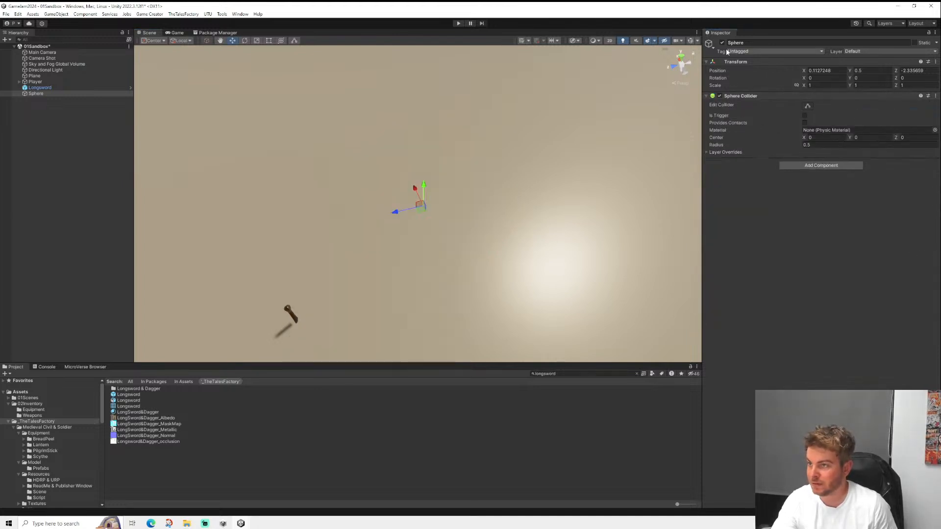
{"action": "left_click", "coordinate": [690, 42]}
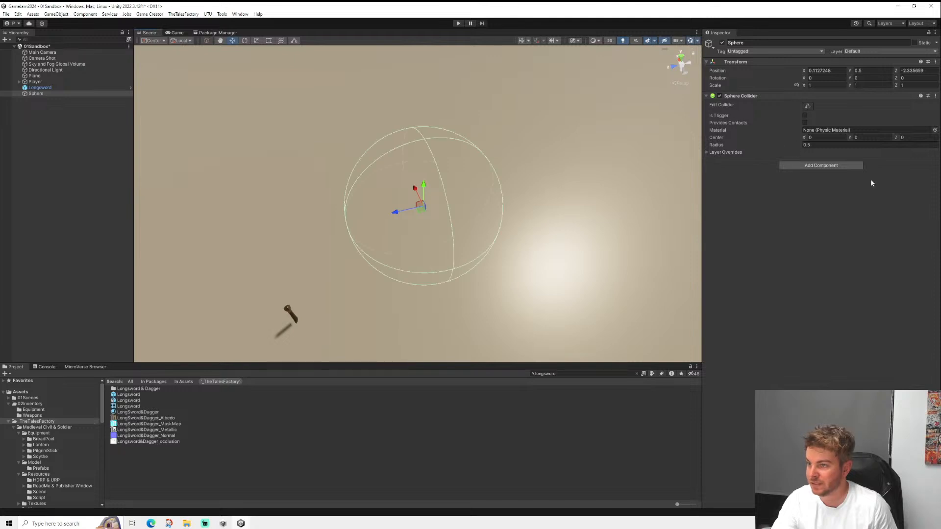
- Add a Trigger component and a Hotspot component to the sphere, with its Sphere Collider settings collapsed
{"action": "left_click", "coordinate": [792, 97]}
{"action": "left_click", "coordinate": [806, 107]}
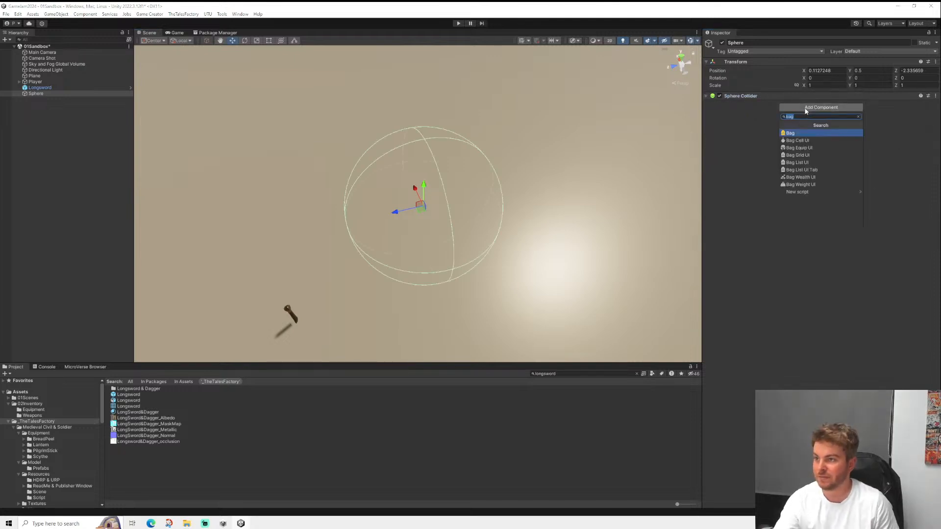
{"action": "type", "text": "trigger"}
{"action": "key", "text": "Return"}
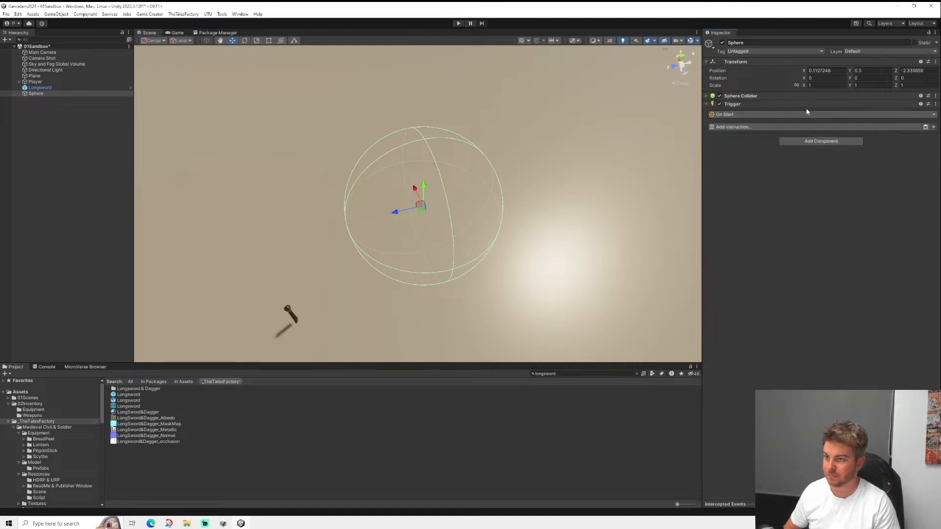
{"action": "left_click", "coordinate": [817, 143]}
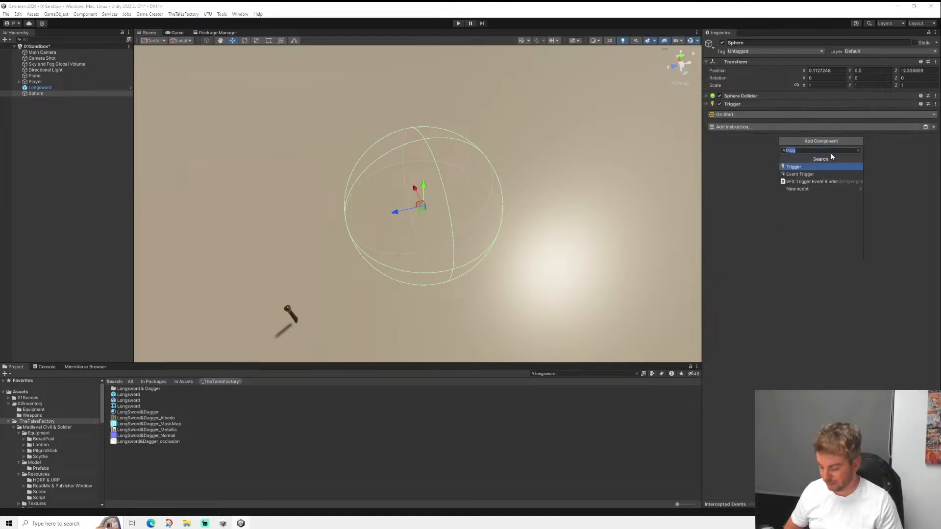
{"action": "type", "text": "hotsp"}
{"action": "key", "text": "Return"}
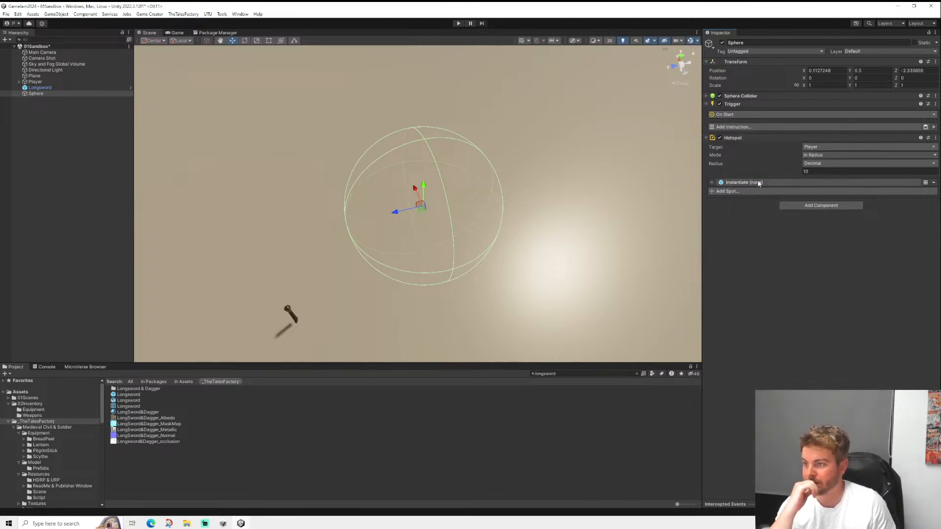
- Inspect the prefab options of the Hotspot's Instantiate spot and remove that spot
{"action": "left_click", "coordinate": [828, 183]}
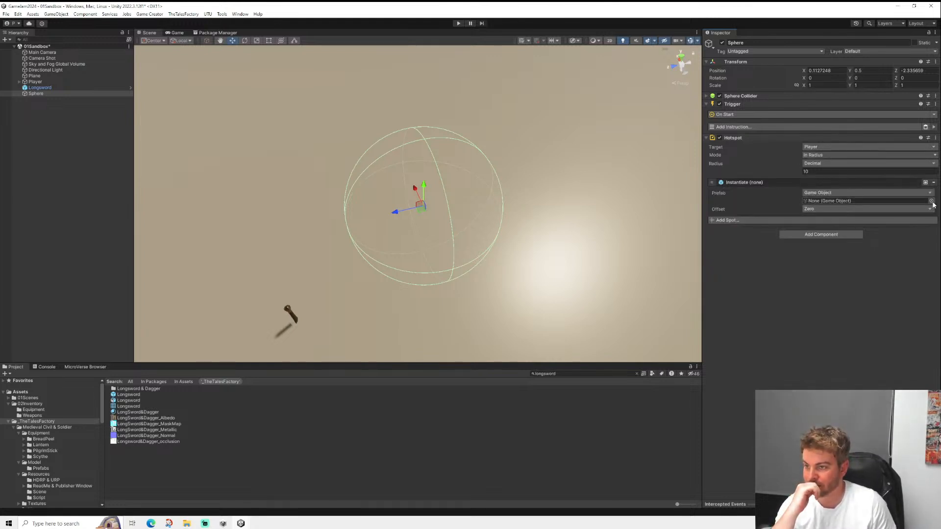
{"action": "left_click", "coordinate": [878, 194]}
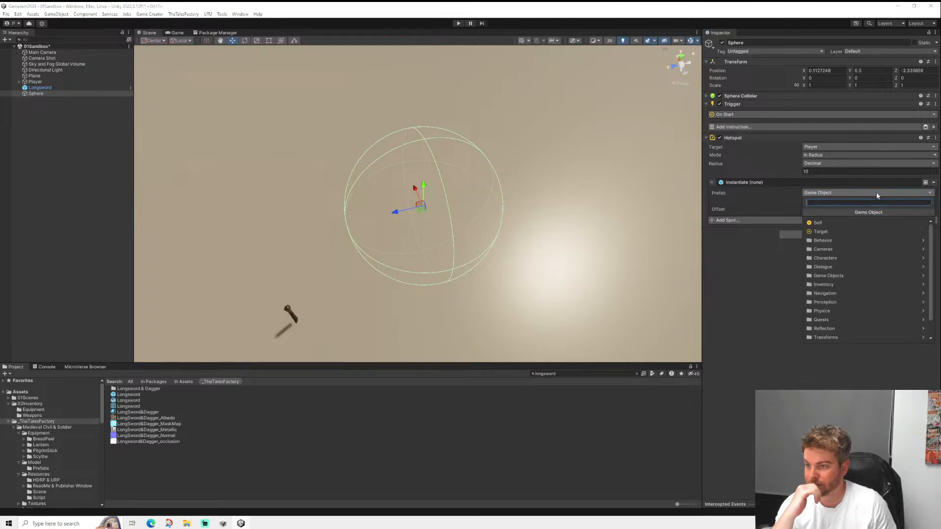
{"action": "left_click", "coordinate": [746, 268]}
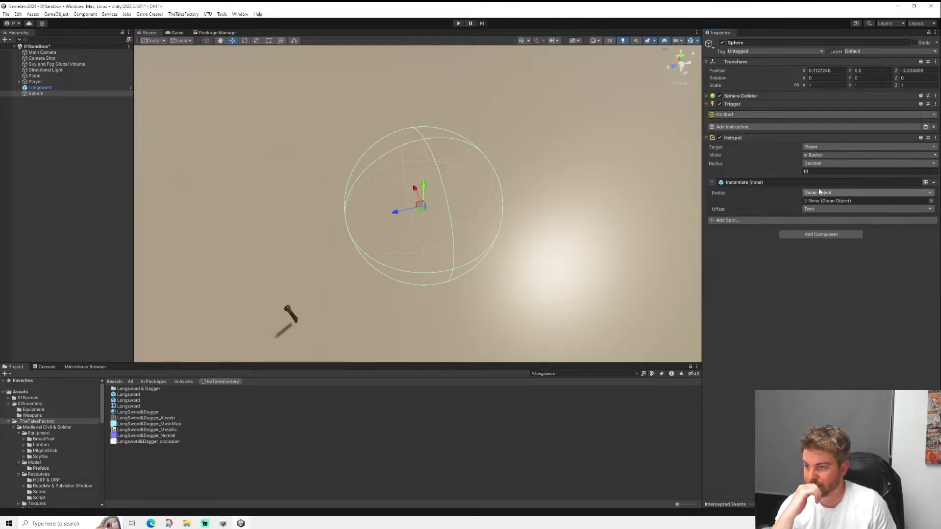
{"action": "left_click", "coordinate": [933, 182]}
{"action": "left_click", "coordinate": [787, 185]}
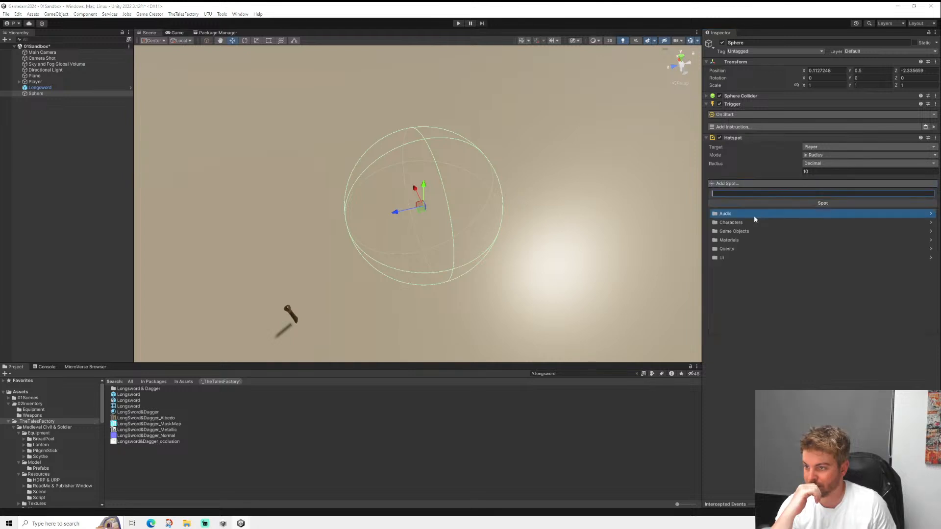
{"action": "left_click", "coordinate": [725, 256]}
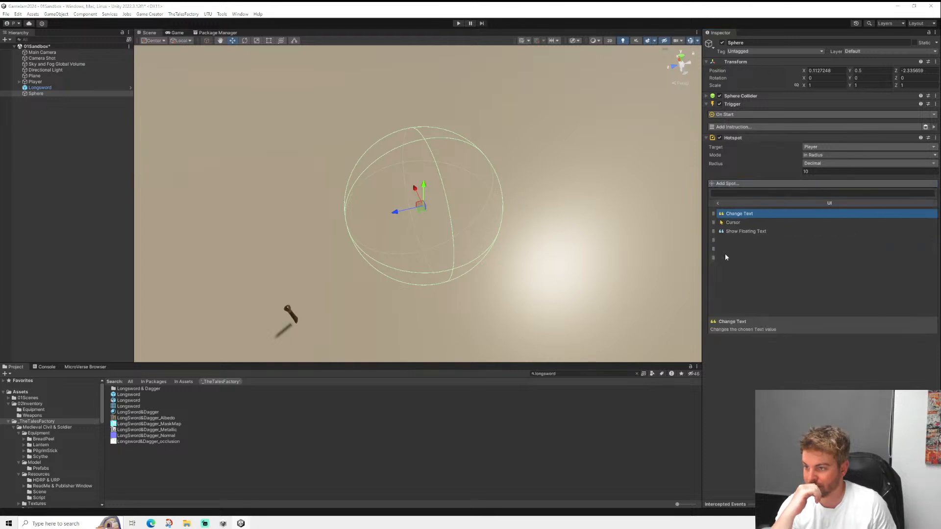
{"action": "left_click", "coordinate": [734, 214]}
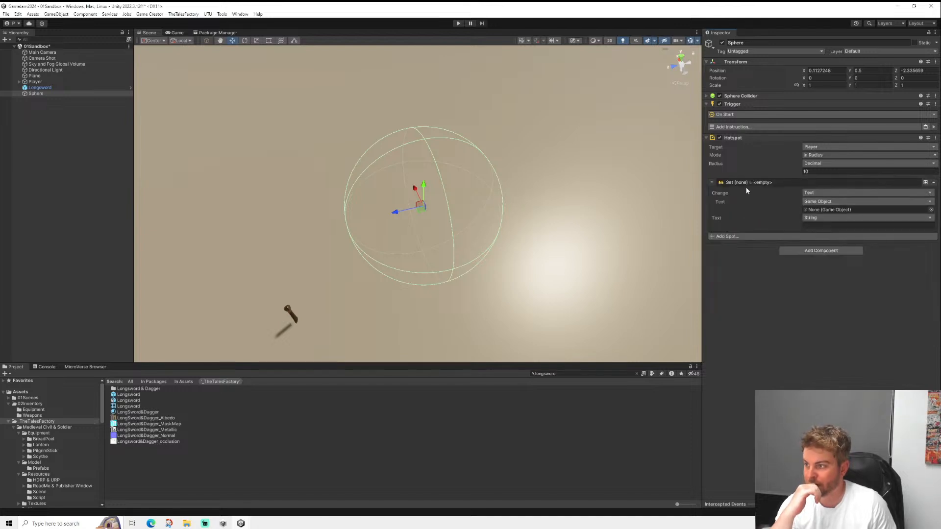
{"action": "scroll", "coordinate": [476, 240], "scroll_direction": "down", "scroll_amount": 4}
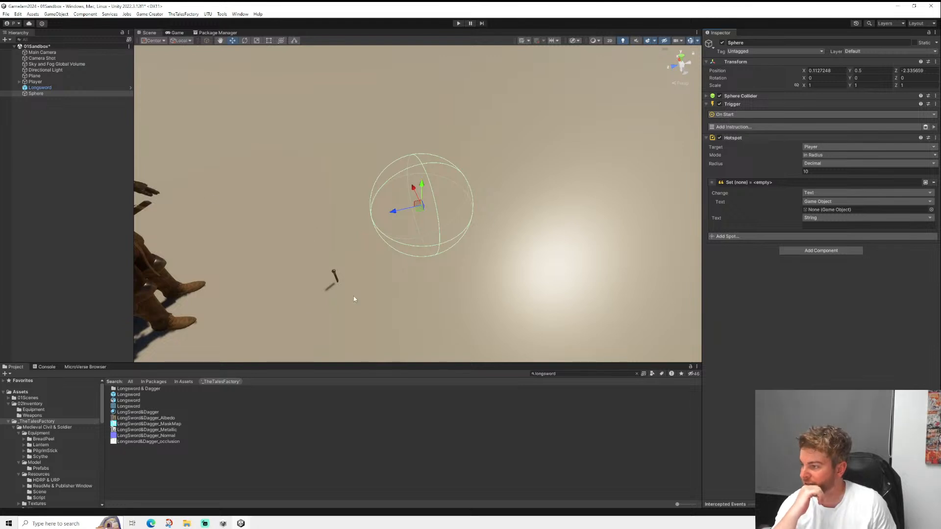
{"action": "left_click", "coordinate": [934, 183]}
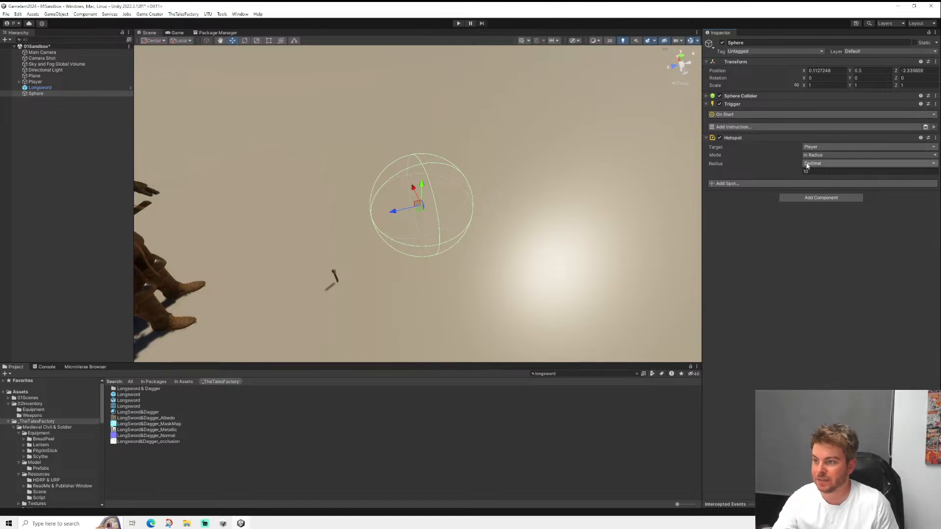
- Change the sphere's Trigger event to On Interact
{"action": "left_click", "coordinate": [734, 127]}
{"action": "left_click", "coordinate": [739, 115]}
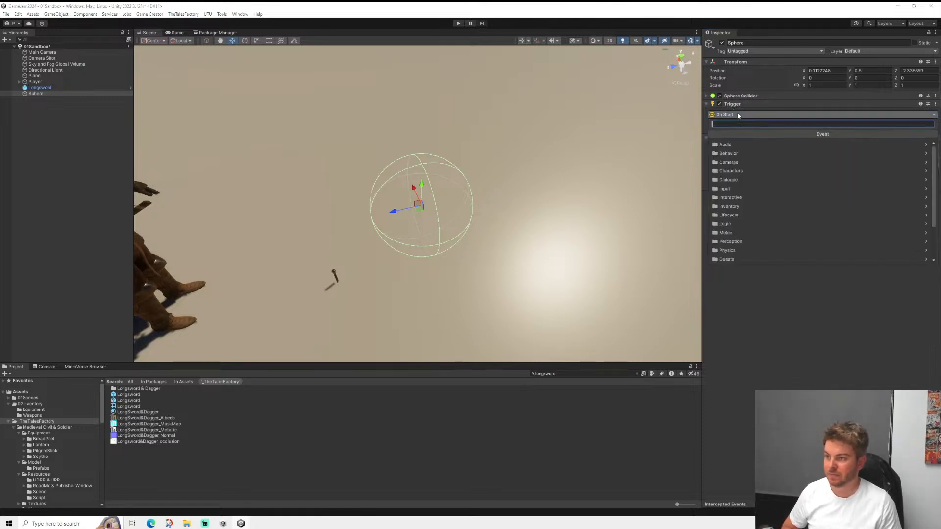
{"action": "type", "text": "inter"}
{"action": "key", "text": "Down"}
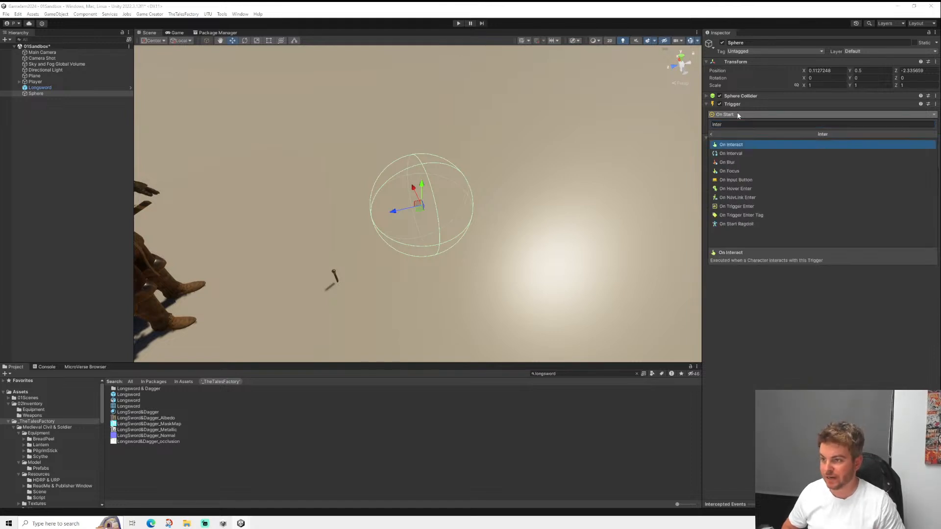
{"action": "key", "text": "Return"}
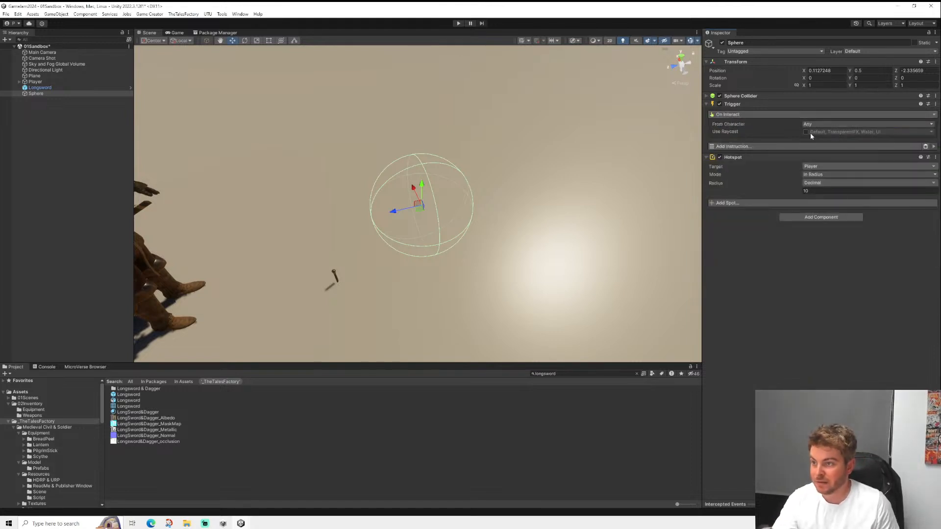
- Add a Run Conditions instruction to the sphere's On Interact trigger
{"action": "left_click", "coordinate": [772, 146]}
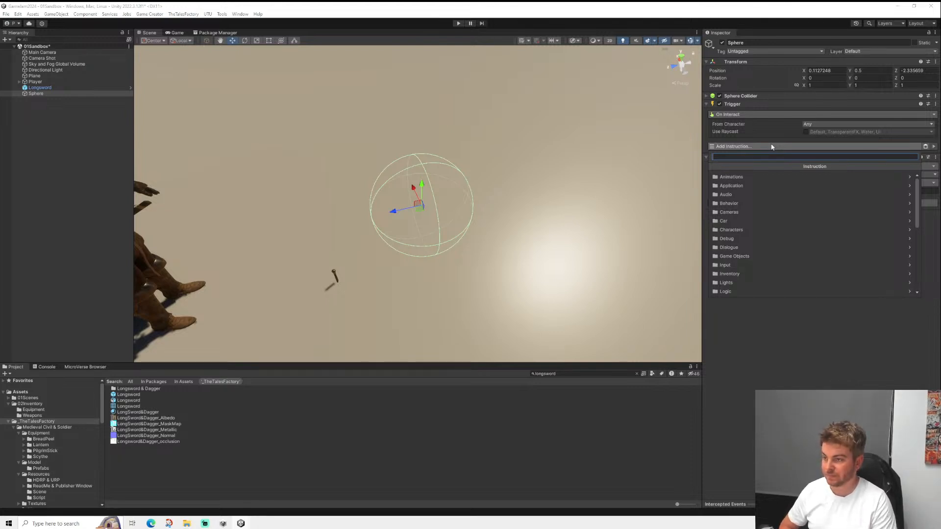
{"action": "type", "text": "run"}
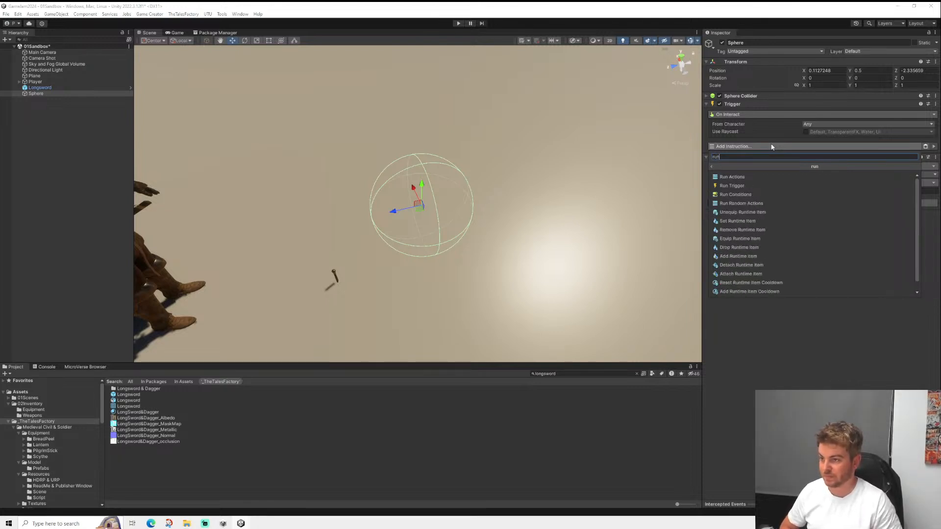
{"action": "key", "text": "Down"}
{"action": "key", "text": "Down"}
{"action": "key", "text": "Down"}
{"action": "key", "text": "Return"}
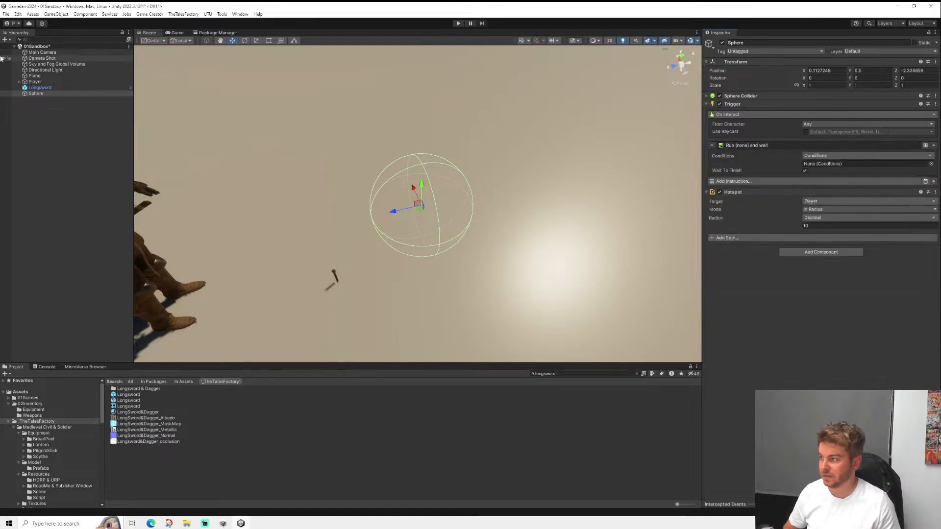
- Rename the sphere to Pickup and create a Game Creator Conditions object as its child
{"action": "left_click", "coordinate": [735, 43]}
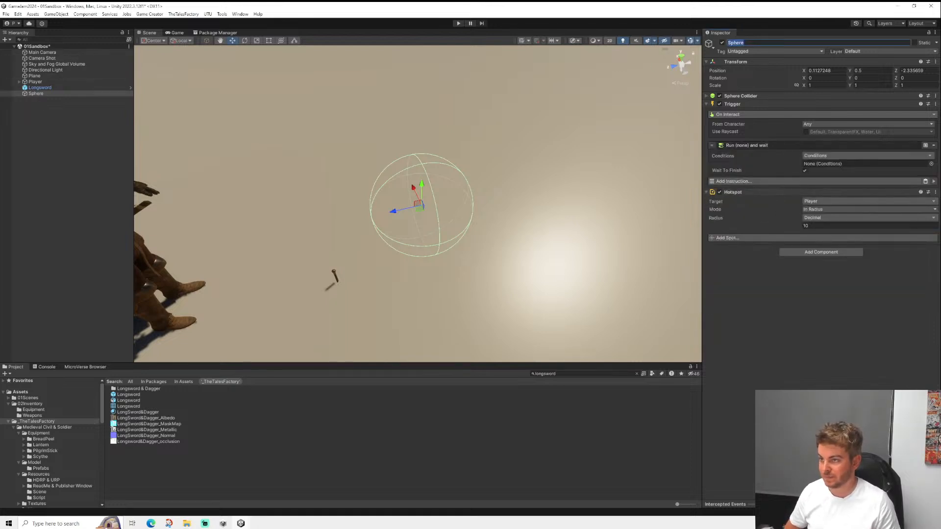
{"action": "type", "text": "Pl"}
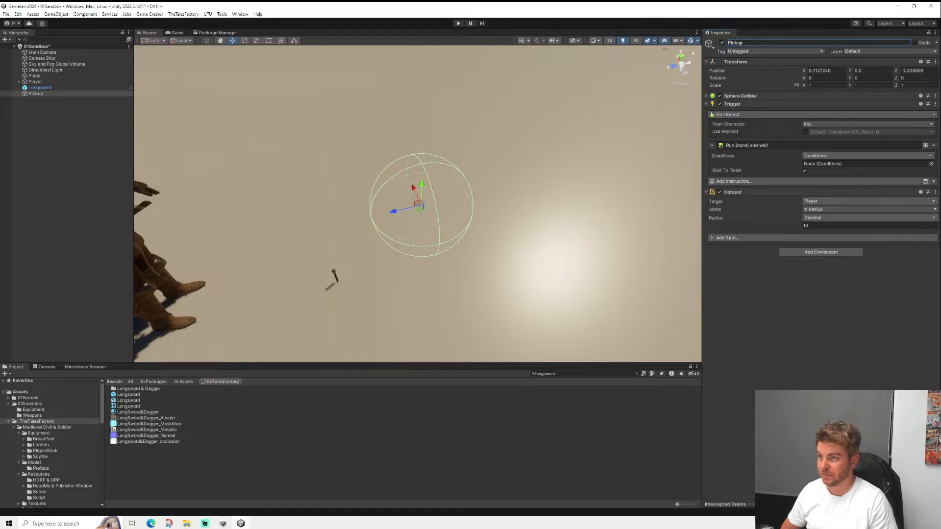
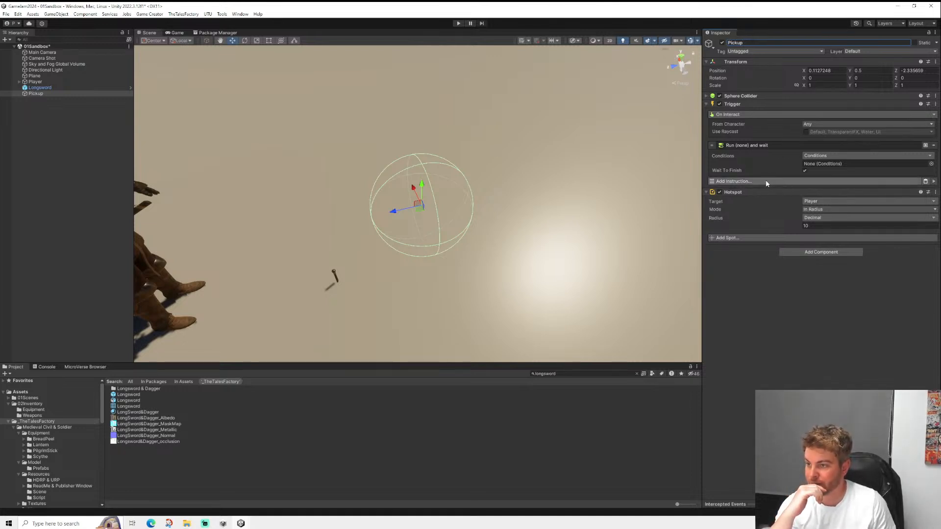
{"action": "right_click", "coordinate": [30, 93]}
{"action": "mouse_move", "coordinate": [104, 202]}
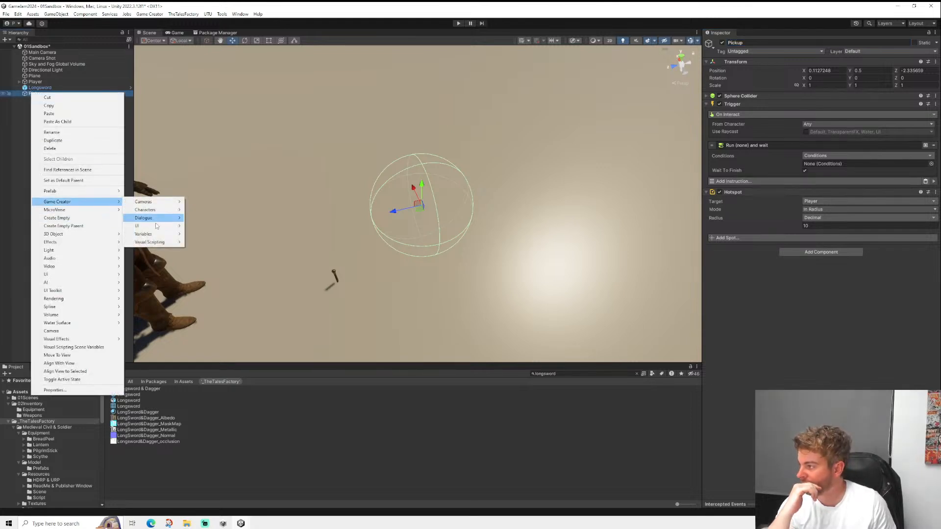
{"action": "mouse_move", "coordinate": [179, 243]}
{"action": "left_click", "coordinate": [205, 251]}
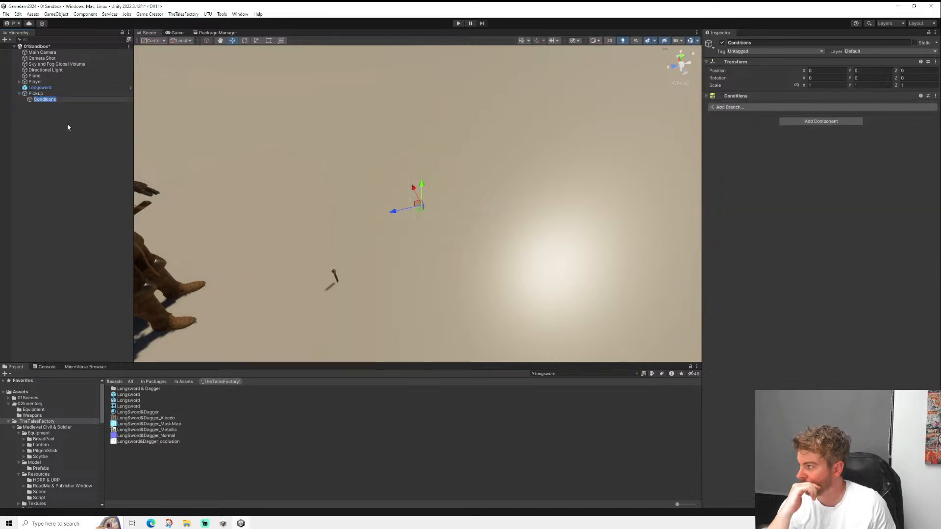
- Rename the Pickup object to Pickup_Longsword and assign its Conditions child to the trigger's Run Conditions instruction
{"action": "left_click", "coordinate": [74, 93]}
{"action": "left_click", "coordinate": [756, 43]}
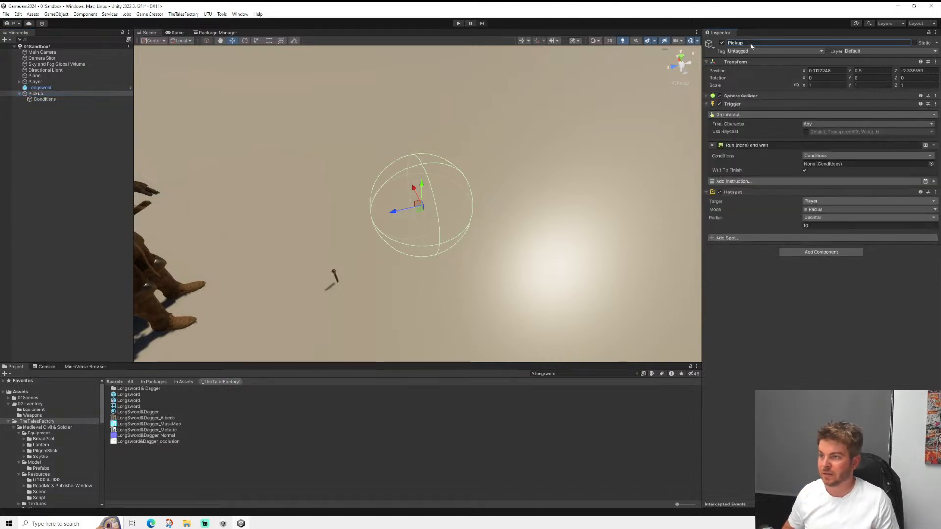
{"action": "type", "text": "_Longsword"}
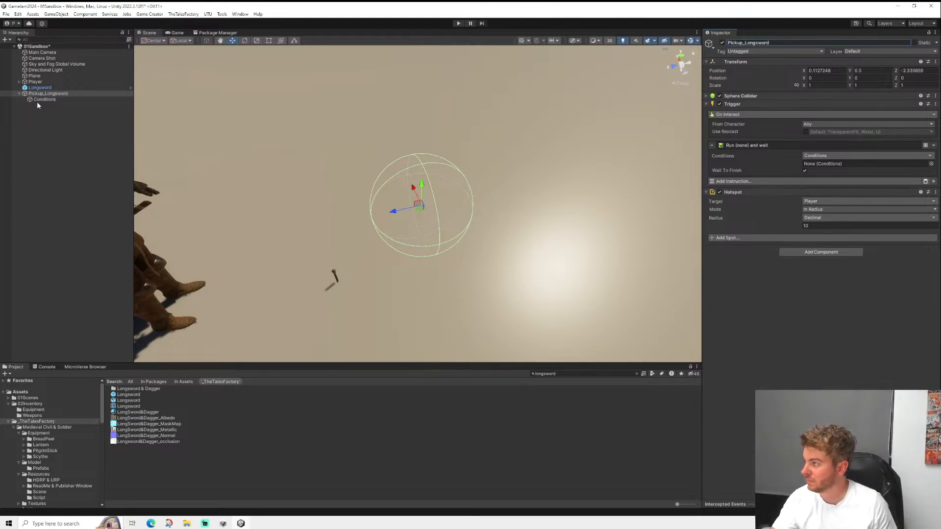
{"action": "left_click_drag", "start_coordinate": [43, 100], "coordinate": [843, 163]}
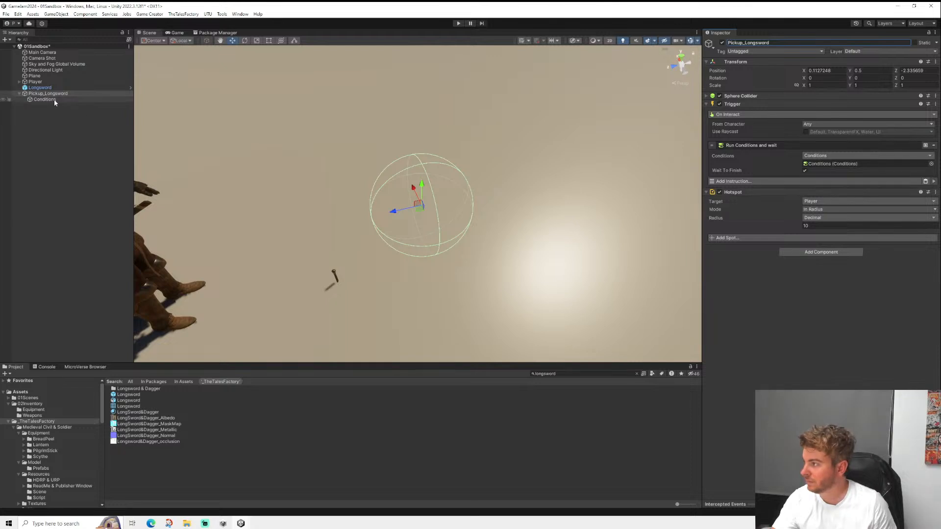
- Add a branch to the Conditions object with Is Controllable and Is Player conditions for the Player, and collapse both conditions
{"action": "left_click", "coordinate": [54, 99]}
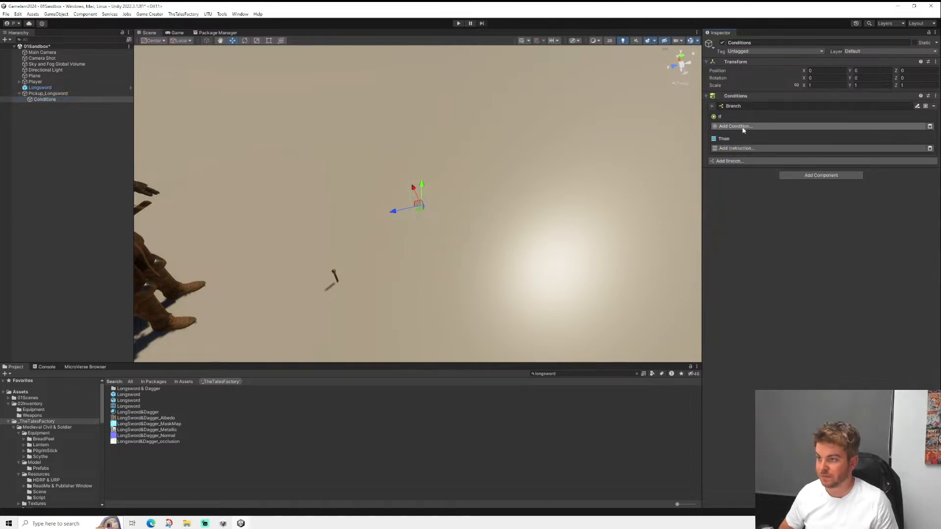
{"action": "left_click", "coordinate": [745, 127]}
{"action": "type", "text": "control"}
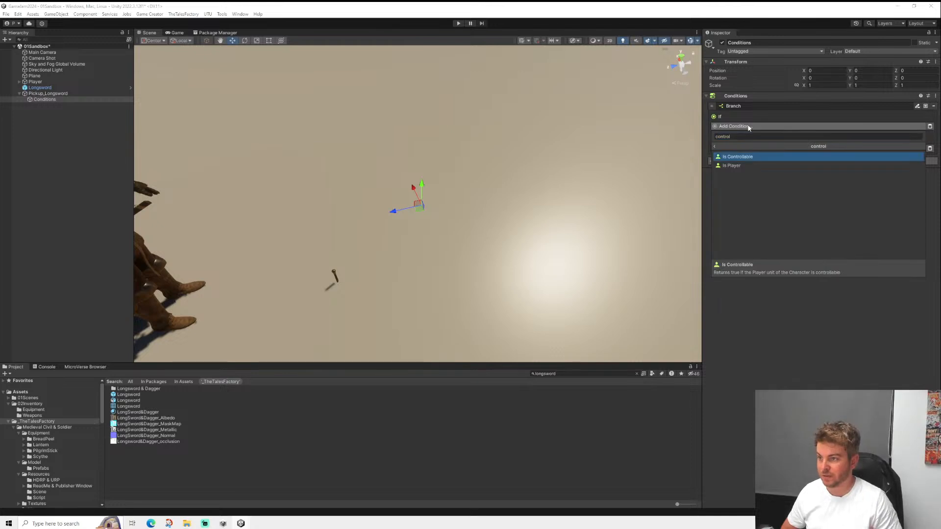
{"action": "key", "text": "Return"}
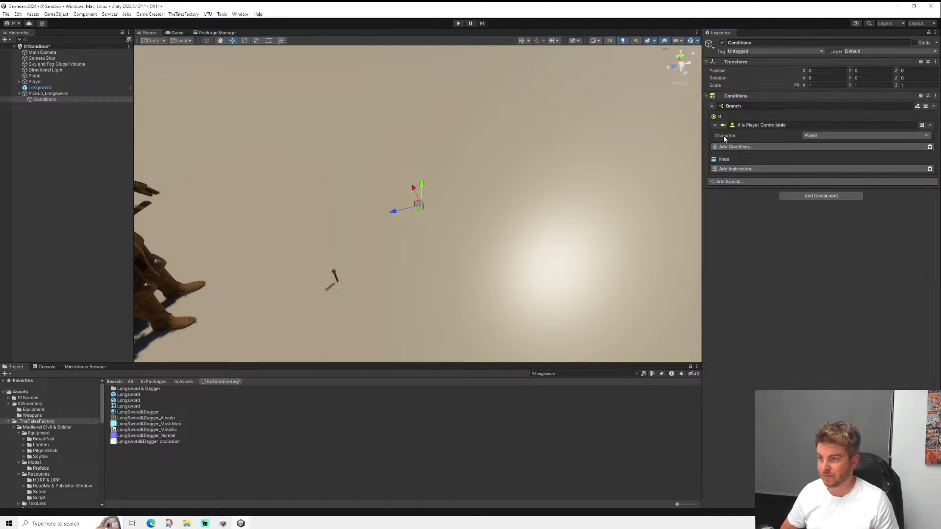
{"action": "left_click", "coordinate": [729, 147]}
{"action": "type", "text": "is pla"}
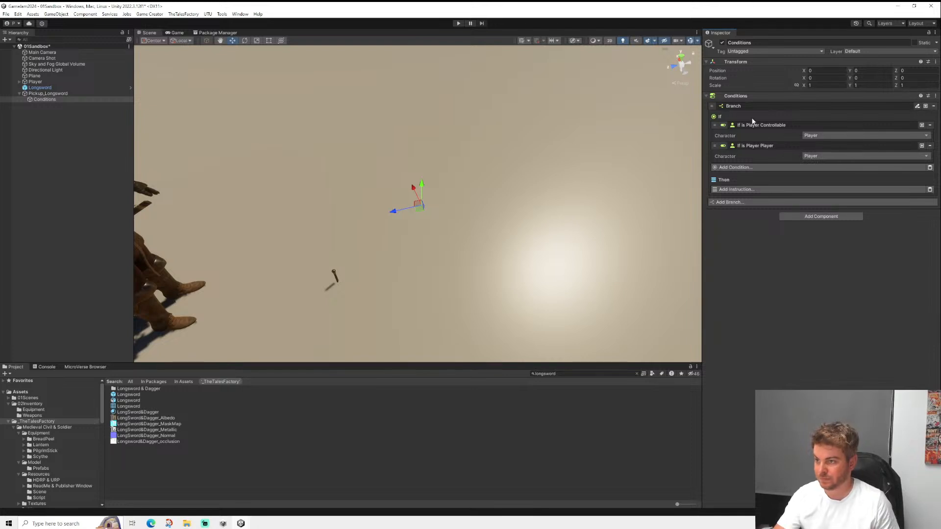
{"action": "left_click", "coordinate": [747, 125]}
{"action": "left_click", "coordinate": [749, 133]}
- Add an Add Item instruction to the branch's Then section
{"action": "left_click", "coordinate": [739, 163]}
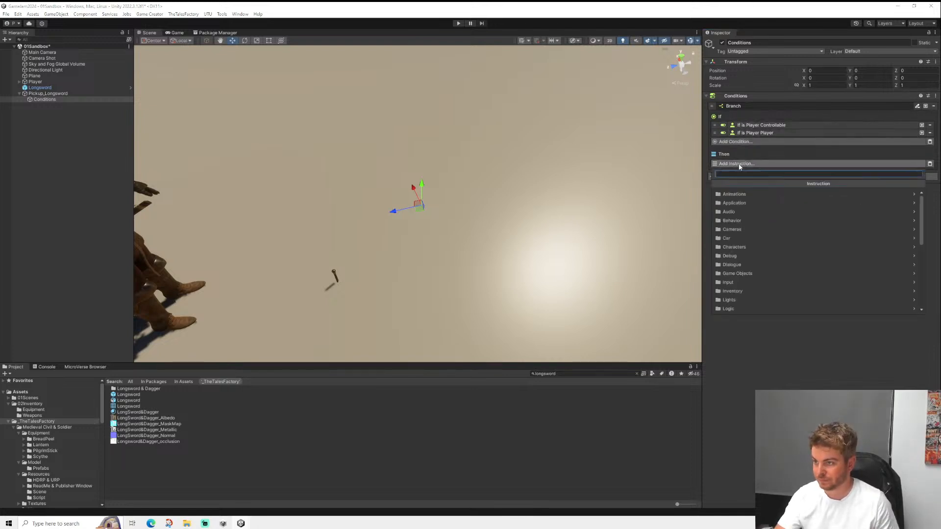
{"action": "type", "text": "a"}
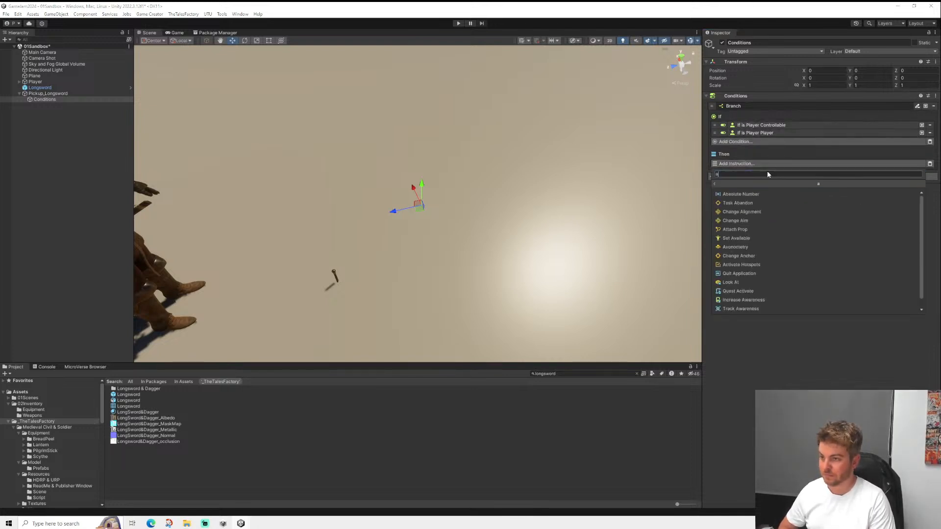
{"action": "key", "text": "BackSpace"}
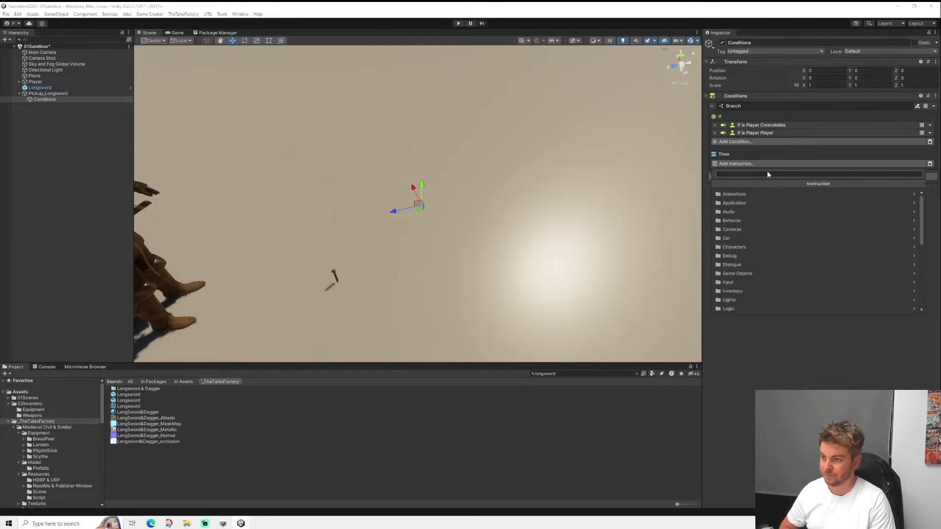
{"action": "type", "text": "Item"}
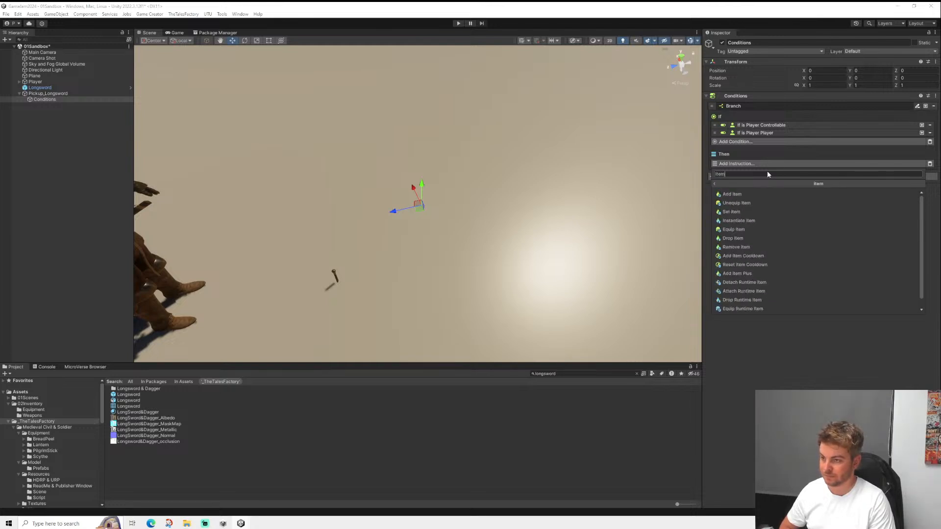
{"action": "key", "text": "Return"}
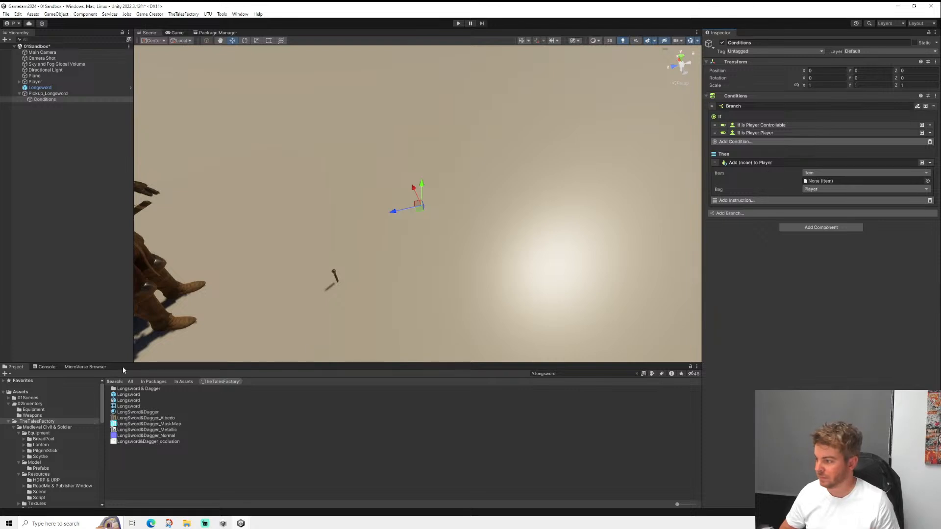
{"action": "left_click", "coordinate": [928, 181]}
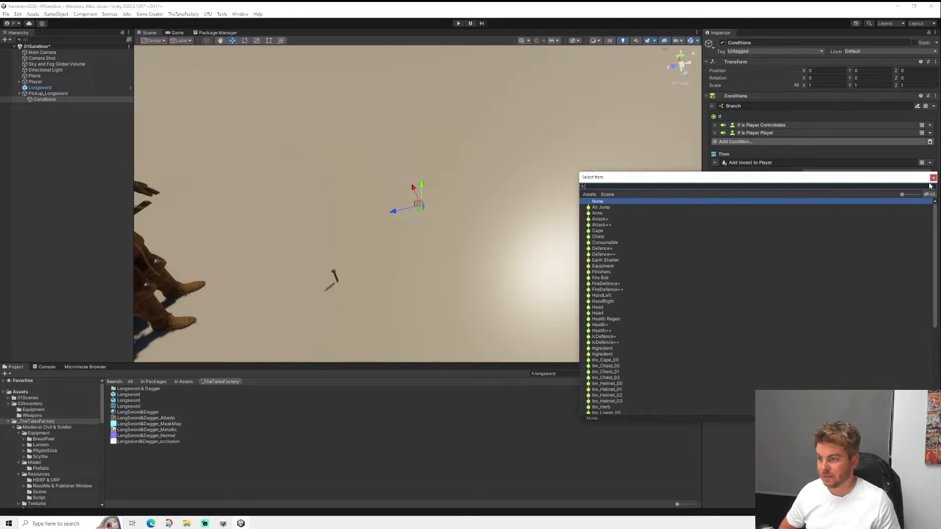
{"action": "left_click", "coordinate": [934, 178]}
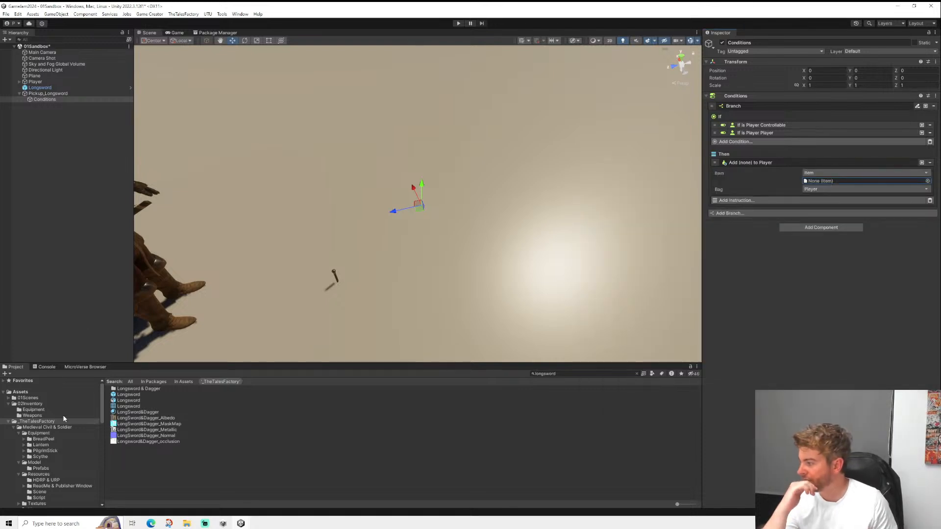
- Clear the asset search and rename the Sword item in the Weapons folder to Longsword
{"action": "left_click", "coordinate": [33, 415]}
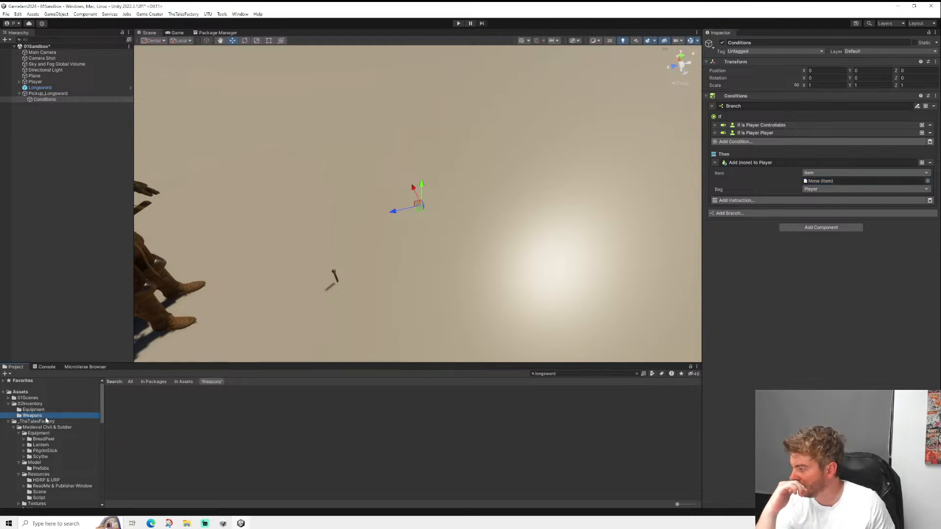
{"action": "left_click", "coordinate": [557, 373]}
{"action": "key", "text": "ctrl+a"}
{"action": "key", "text": "BackSpace"}
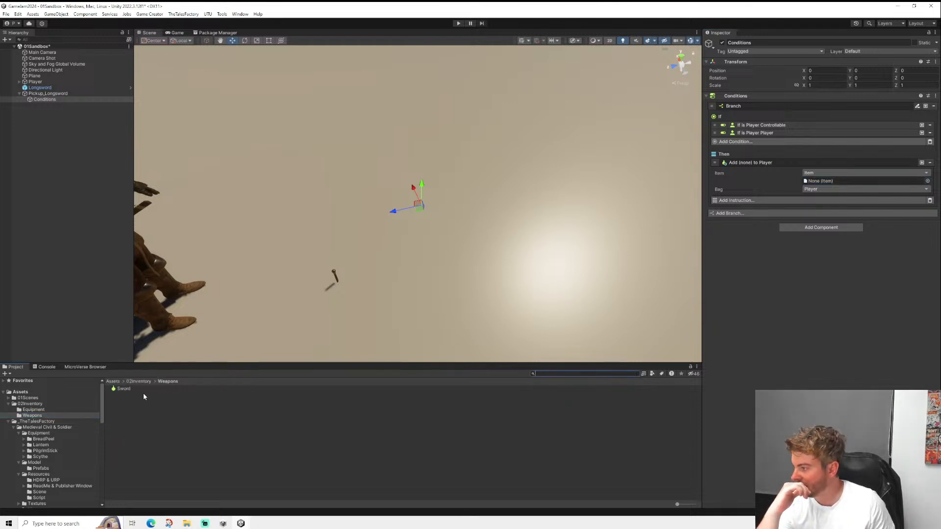
{"action": "right_click", "coordinate": [124, 393]}
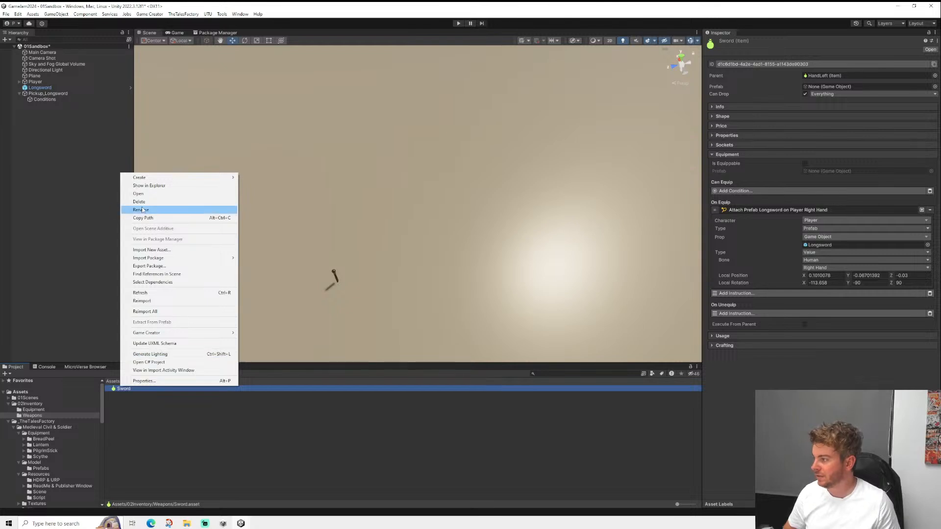
{"action": "left_click", "coordinate": [142, 212]}
{"action": "type", "text": "Longswo"}
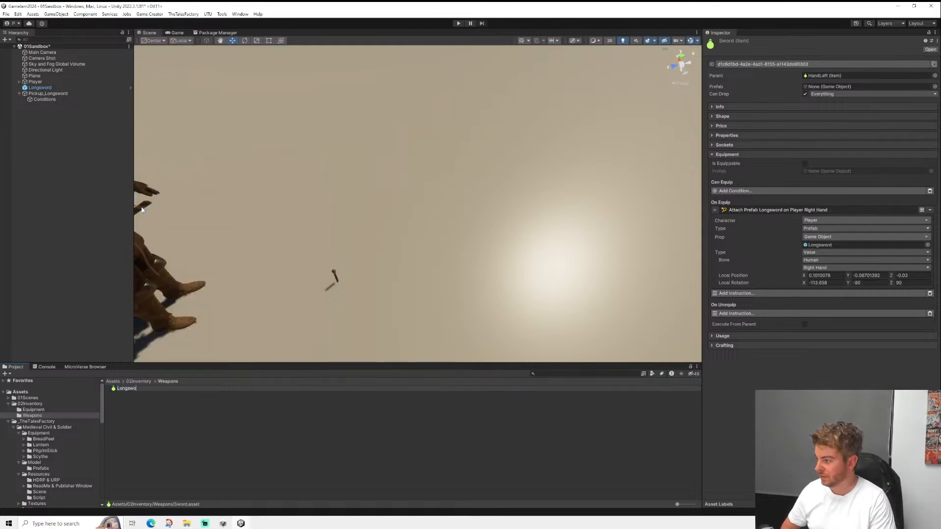
{"action": "type", "text": "rd"}
{"action": "key", "text": "Return"}
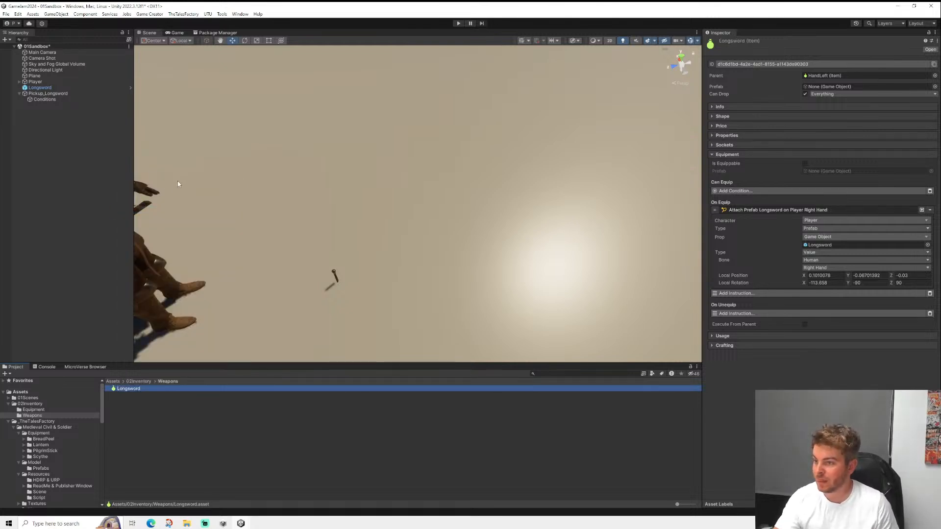
- Assign the Longsword item to the Add Item instruction of the Conditions branch and collapse the instruction
{"action": "left_click", "coordinate": [44, 100]}
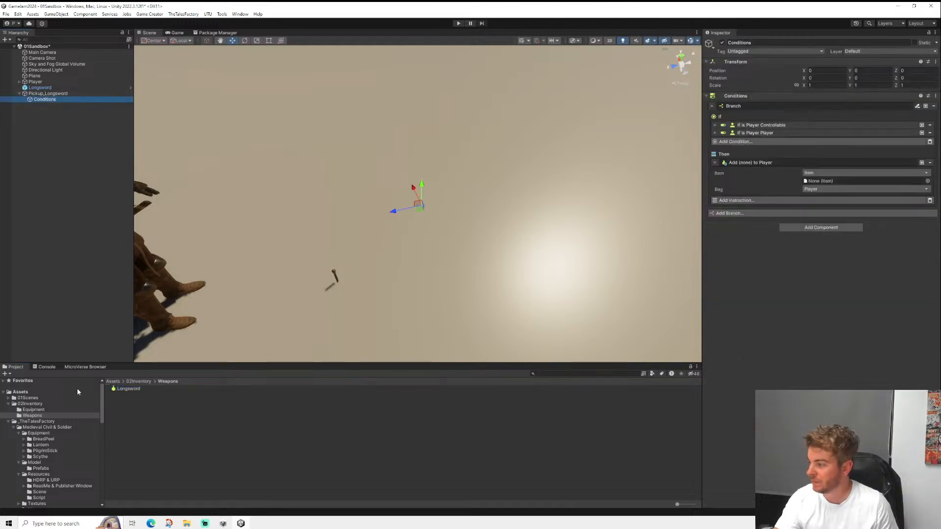
{"action": "left_click_drag", "start_coordinate": [130, 390], "coordinate": [833, 181]}
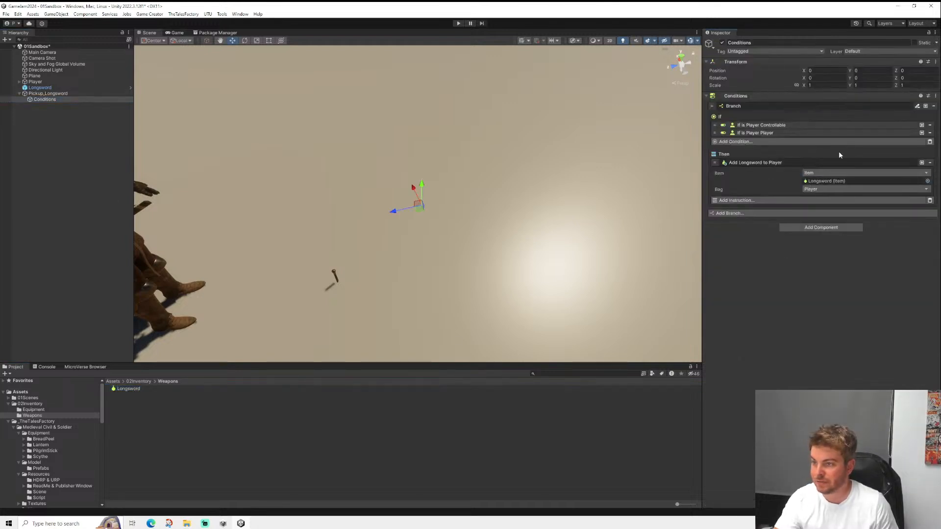
{"action": "left_click", "coordinate": [771, 163]}
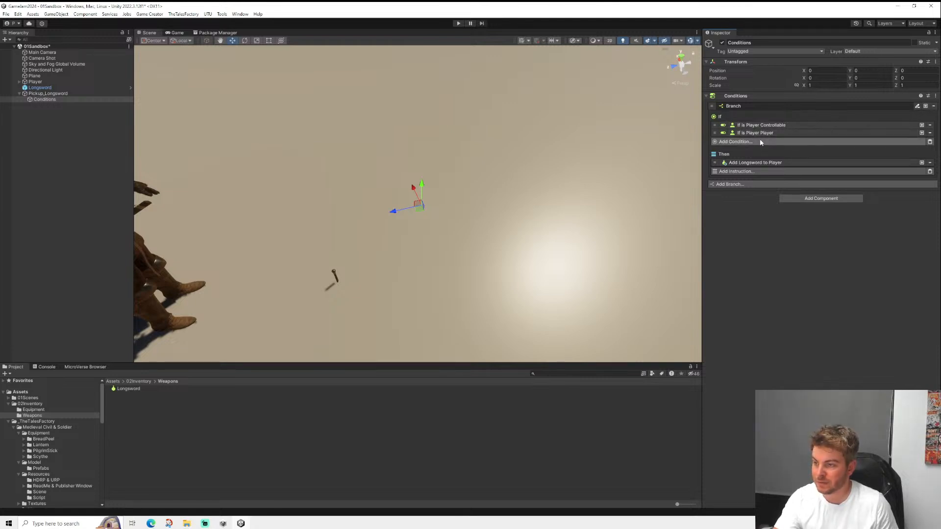
{"action": "left_click", "coordinate": [756, 165]}
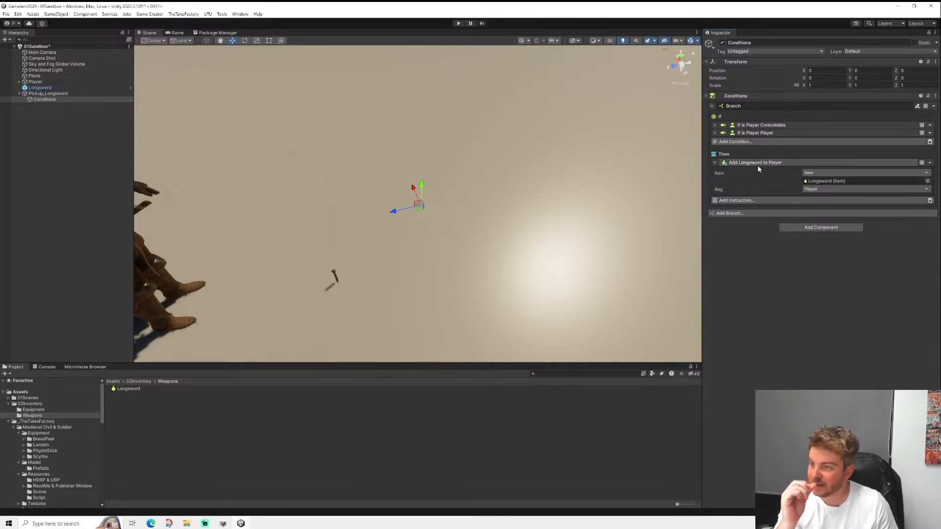
{"action": "left_click", "coordinate": [753, 163]}
- Add an Equip Item instruction after the Add Item one, set its item to Longsword and collapse it
{"action": "left_click", "coordinate": [773, 171]}
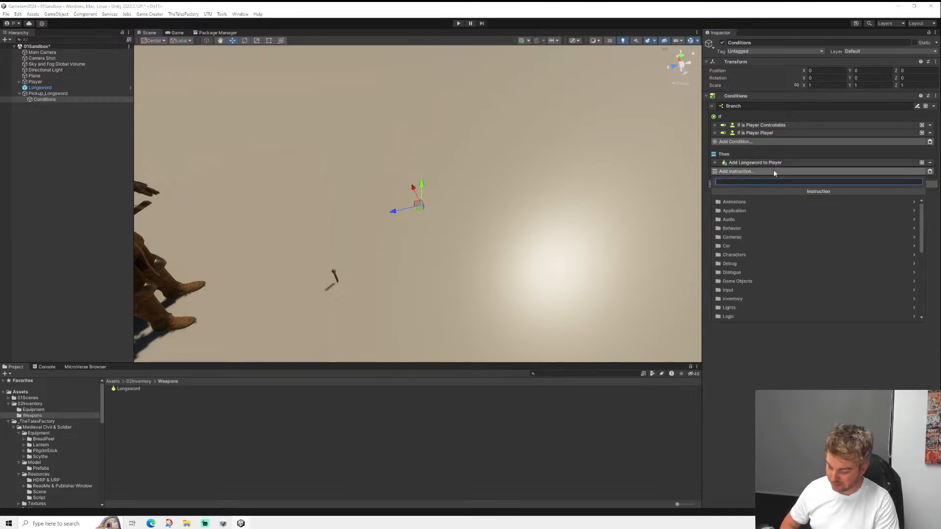
{"action": "type", "text": "equip"}
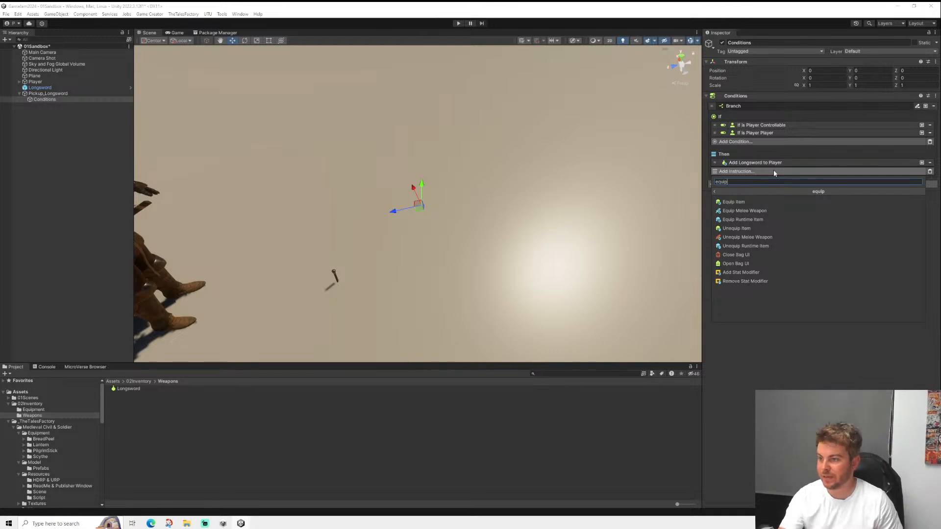
{"action": "left_click", "coordinate": [734, 202]}
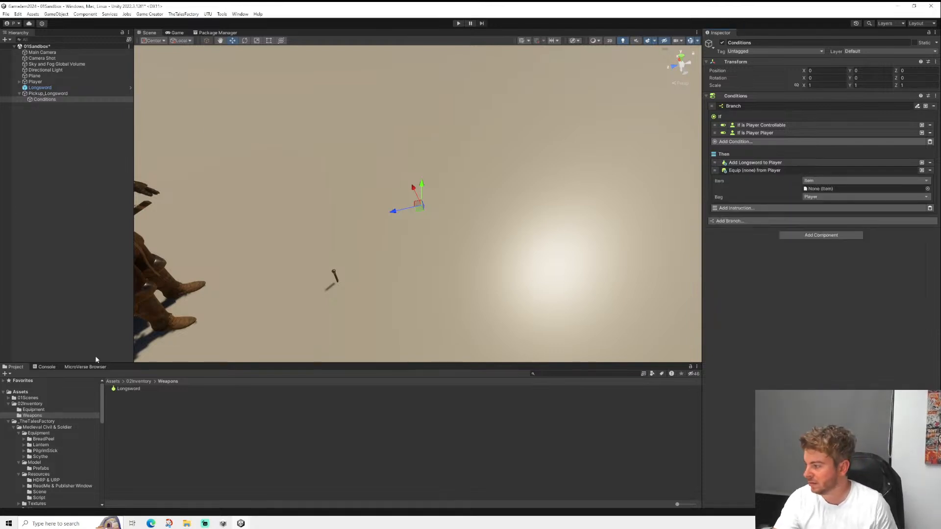
{"action": "left_click_drag", "start_coordinate": [124, 389], "coordinate": [827, 189]}
{"action": "left_click", "coordinate": [759, 170]}
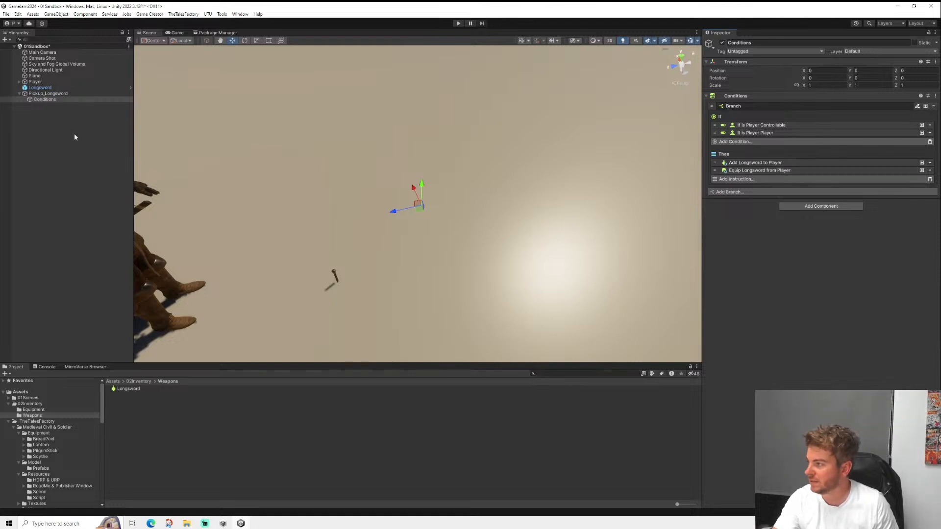
- Review the trigger settings of Pickup_Longsword and the branch on its Conditions child
{"action": "left_click", "coordinate": [54, 93]}
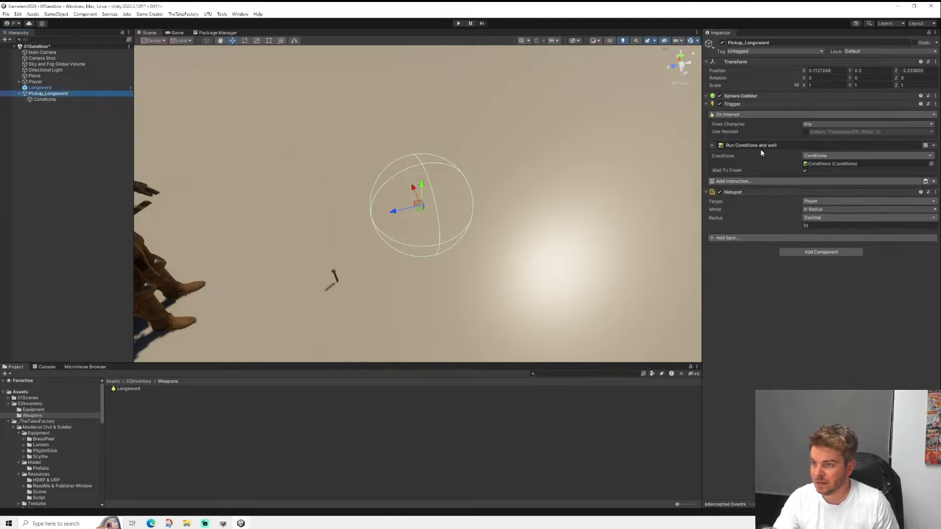
{"action": "left_click", "coordinate": [44, 100]}
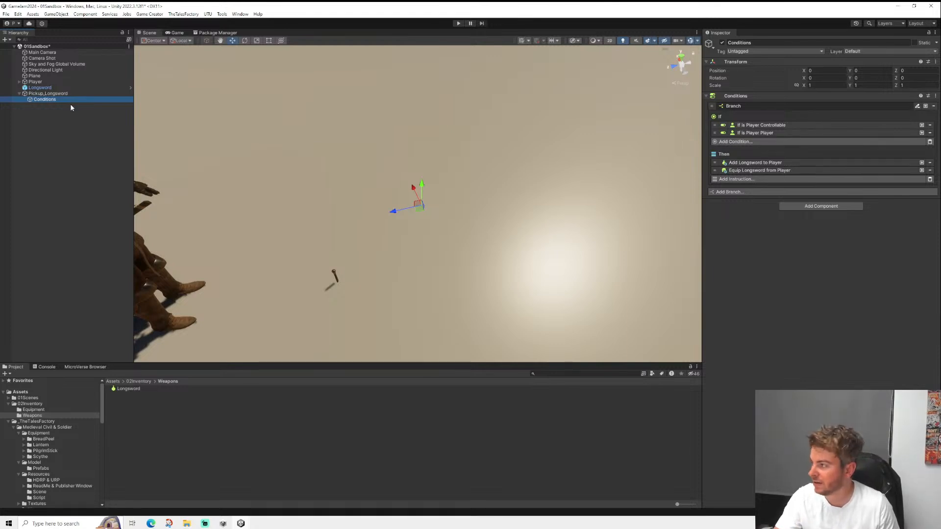
{"action": "left_click", "coordinate": [49, 94]}
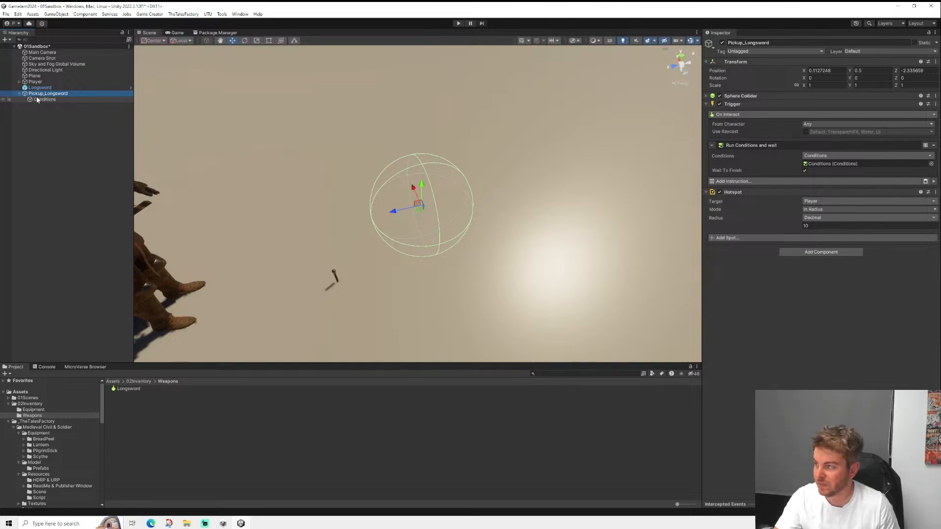
- Add a visual scripting Trigger as a child of Player and set its event to On Input Button
{"action": "left_click", "coordinate": [39, 100]}
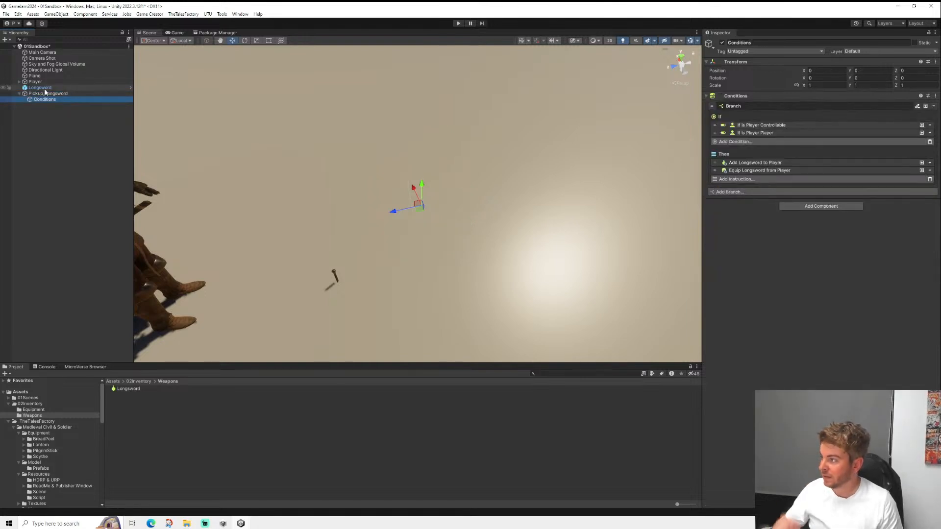
{"action": "right_click", "coordinate": [38, 82]}
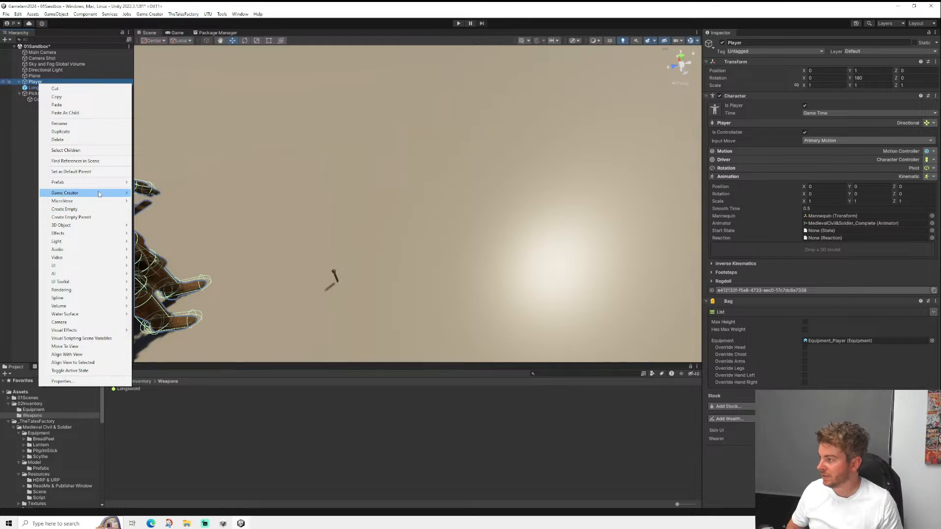
{"action": "mouse_move", "coordinate": [99, 195]}
{"action": "mouse_move", "coordinate": [162, 234]}
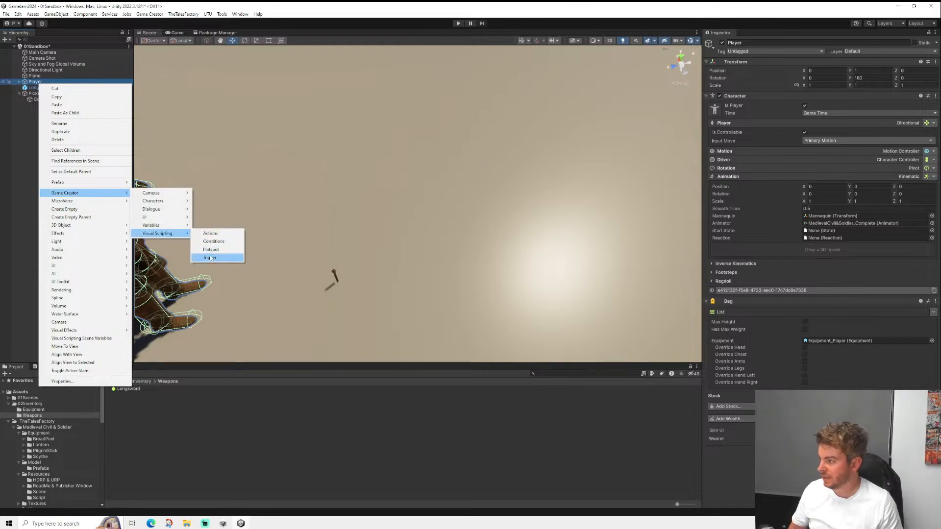
{"action": "left_click", "coordinate": [210, 257]}
{"action": "left_click", "coordinate": [753, 107]}
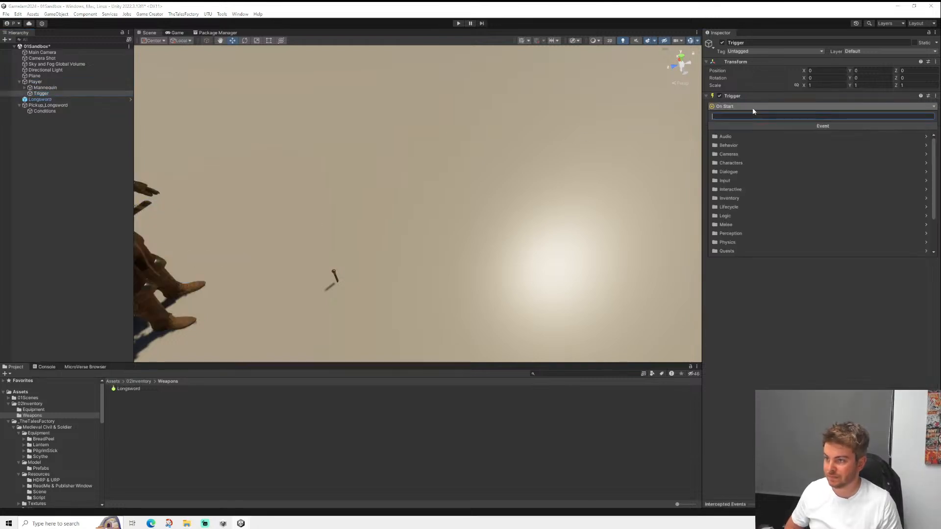
{"action": "type", "text": "key"}
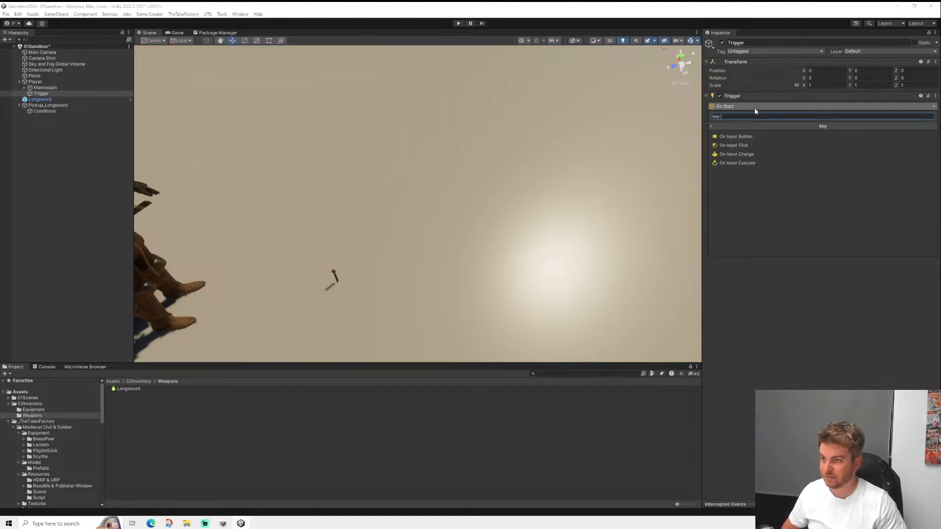
{"action": "key", "text": "Down"}
{"action": "key", "text": "Return"}
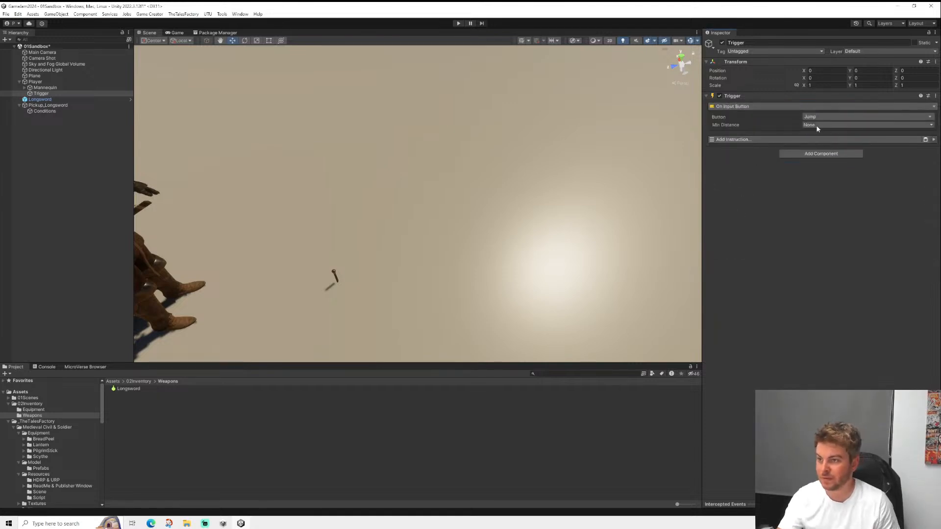
- Set the Player trigger's button to Keyboard Press with the E key
{"action": "left_click", "coordinate": [855, 121]}
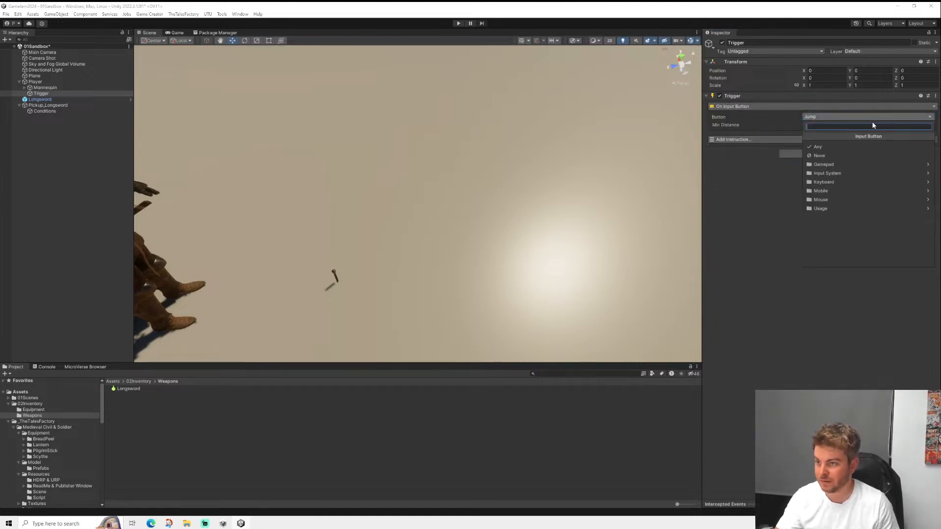
{"action": "left_click", "coordinate": [835, 174]}
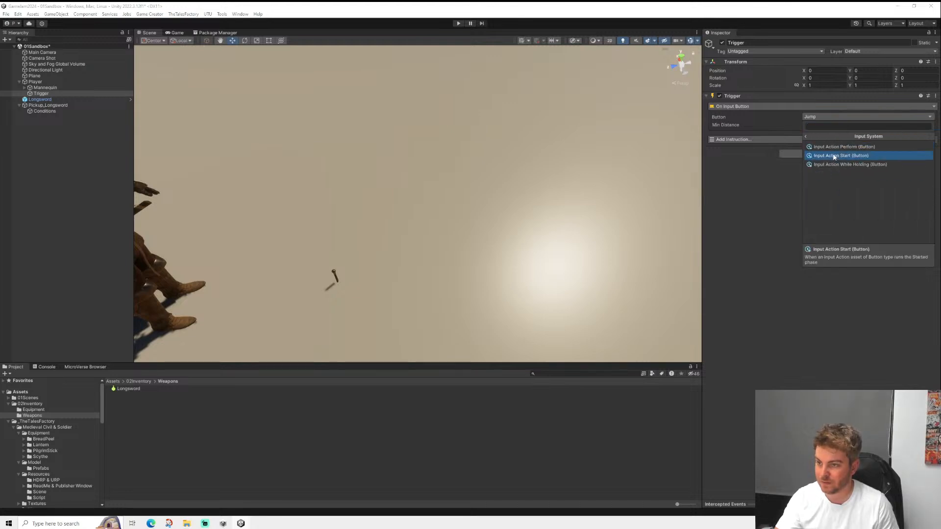
{"action": "left_click", "coordinate": [810, 135]}
{"action": "left_click", "coordinate": [824, 182]}
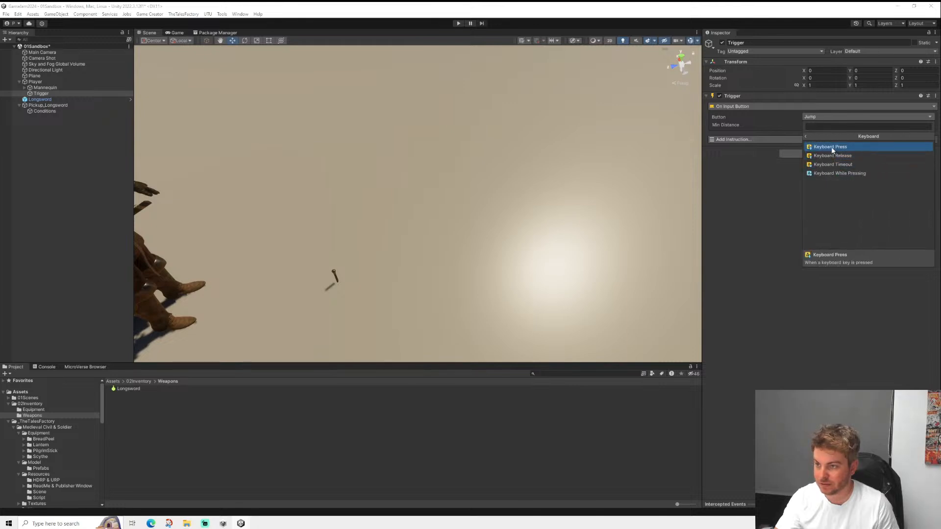
{"action": "left_click", "coordinate": [831, 147]}
{"action": "left_click", "coordinate": [825, 117]}
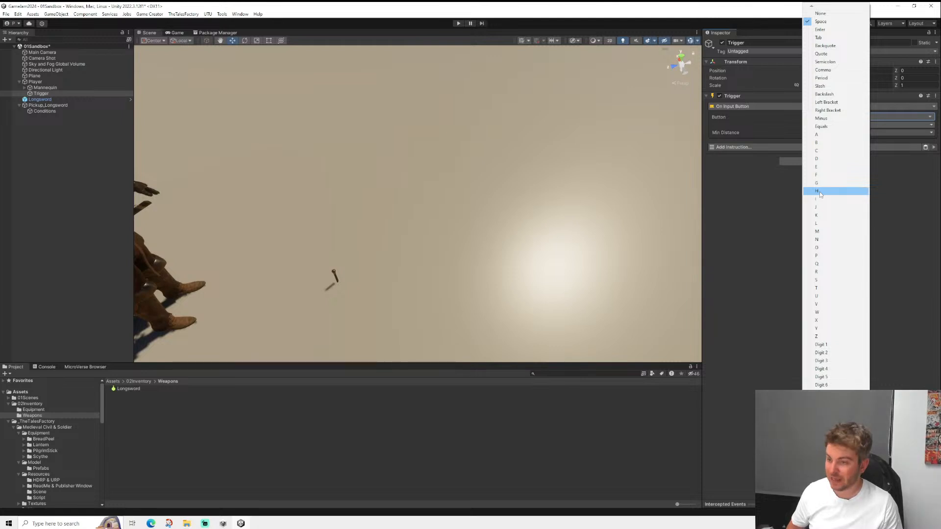
{"action": "left_click", "coordinate": [821, 175]}
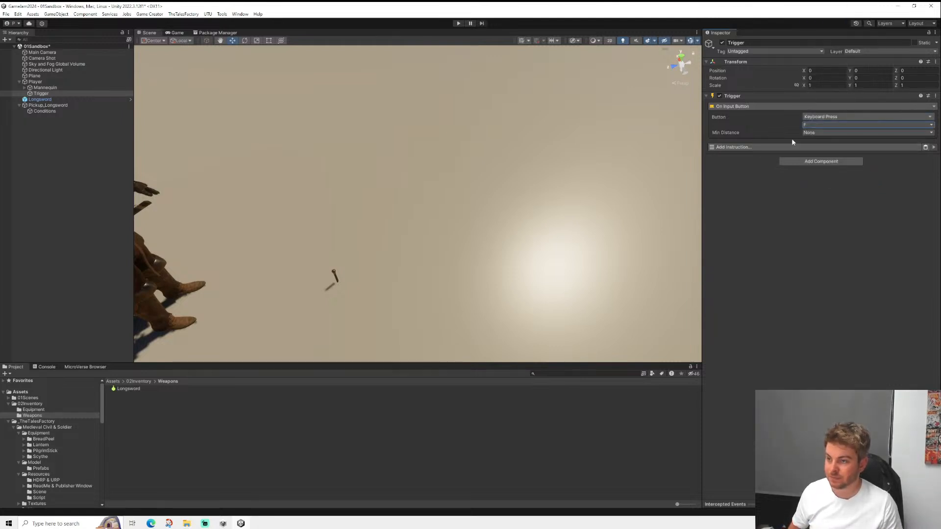
{"action": "left_click", "coordinate": [813, 125]}
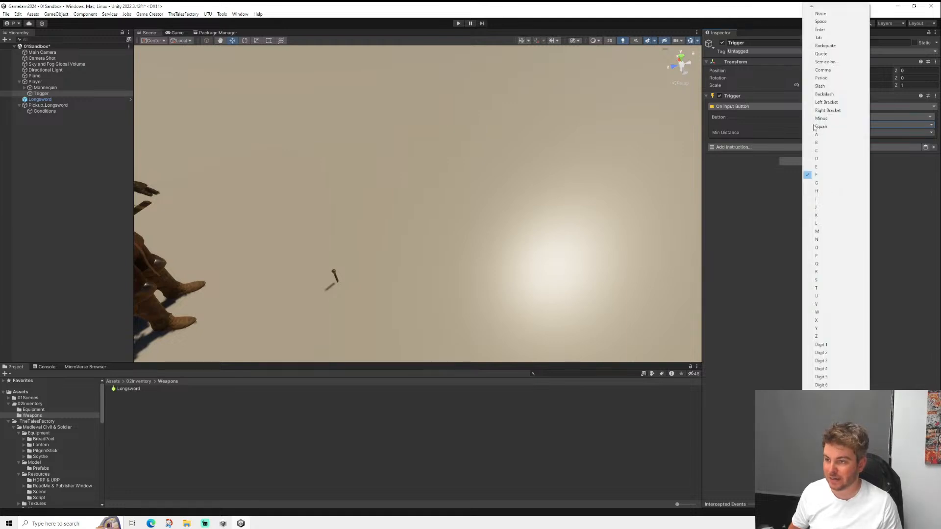
{"action": "left_click", "coordinate": [817, 167]}
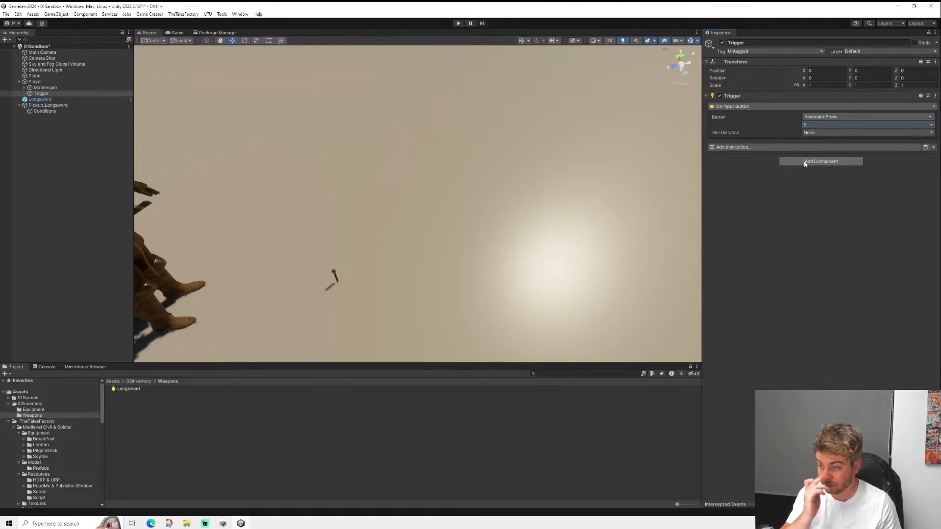
- Add an Interact instruction for the Player character to the input trigger
{"action": "left_click", "coordinate": [735, 147]}
{"action": "type", "text": "interact"}
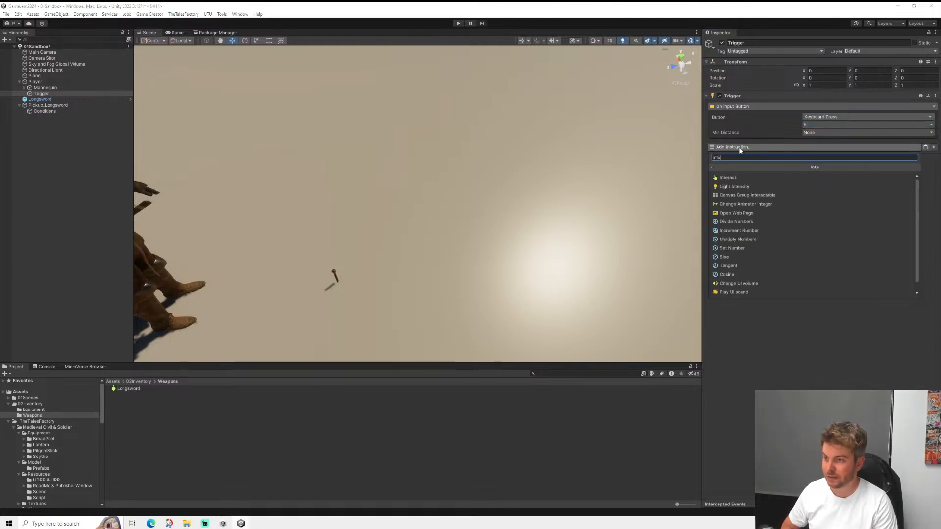
{"action": "key", "text": "Down"}
{"action": "key", "text": "Return"}
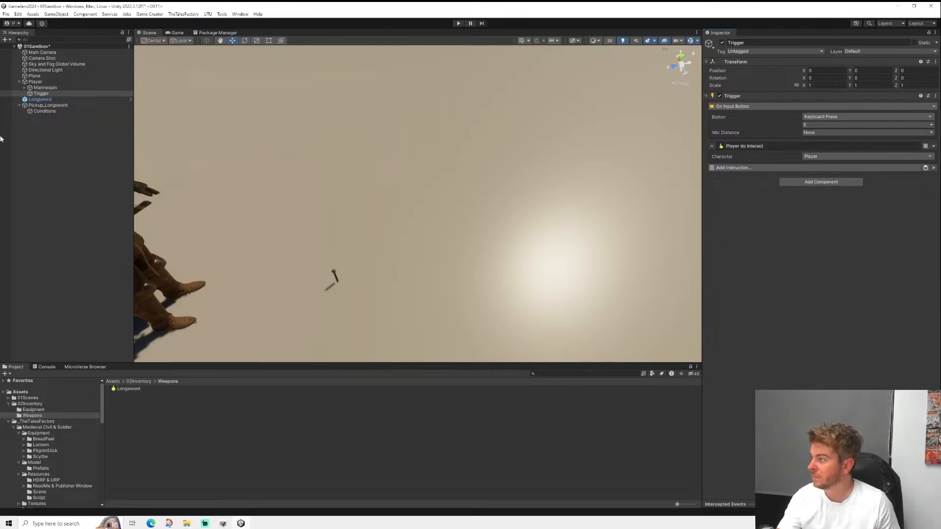
- Make the Longsword model a child of Pickup_Longsword and add a 3D Sphere as another child
{"action": "left_click", "coordinate": [40, 99]}
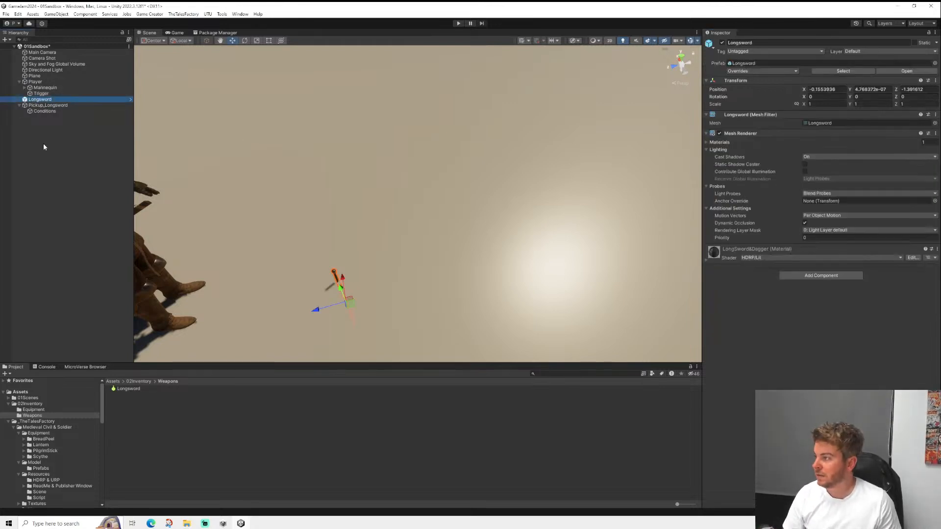
{"action": "left_click_drag", "start_coordinate": [41, 99], "coordinate": [46, 105]}
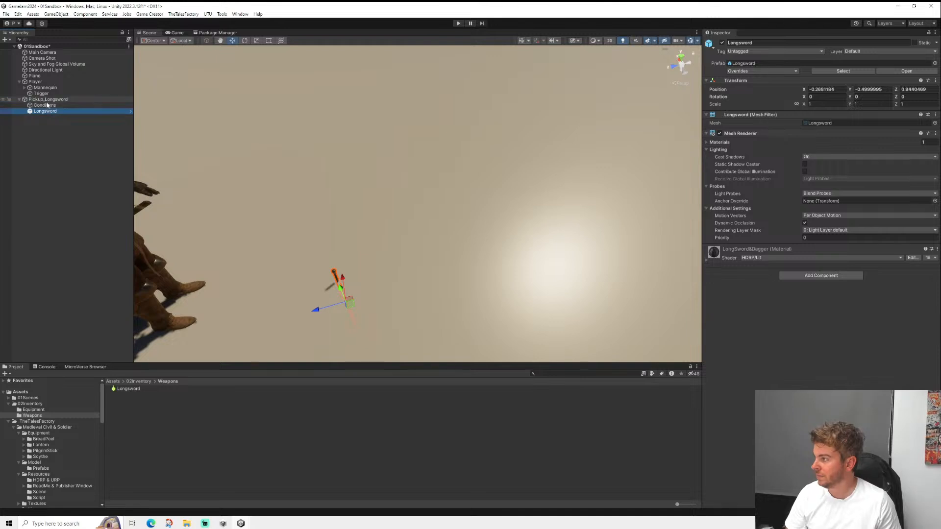
{"action": "left_click", "coordinate": [68, 100]}
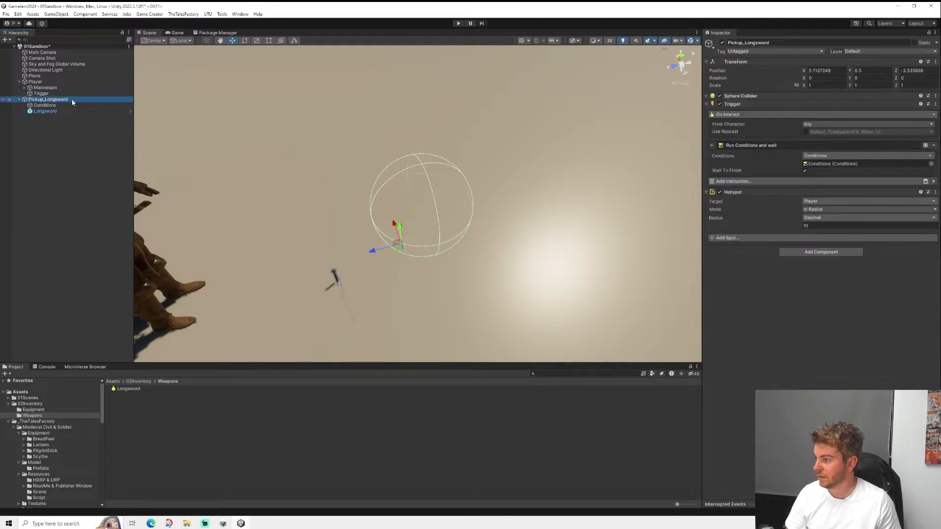
{"action": "left_click", "coordinate": [821, 252]}
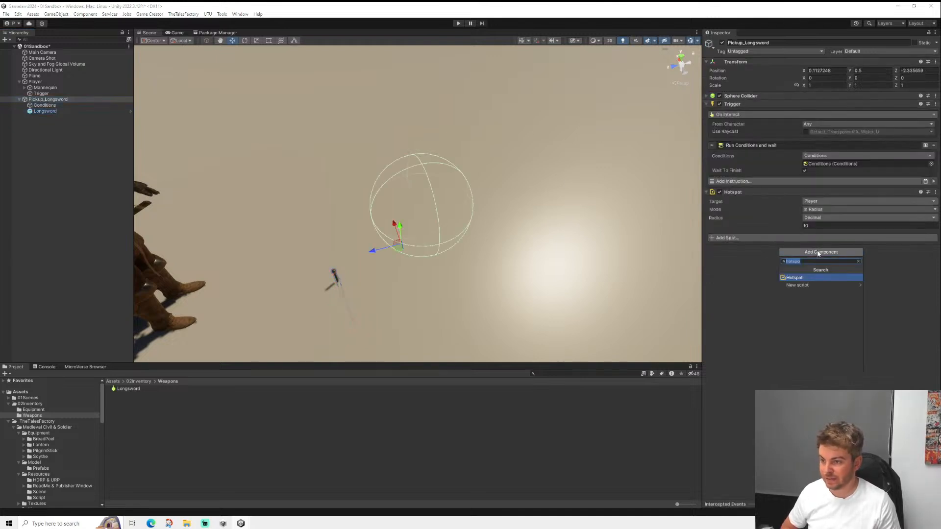
{"action": "right_click", "coordinate": [51, 100]}
{"action": "mouse_move", "coordinate": [125, 246]}
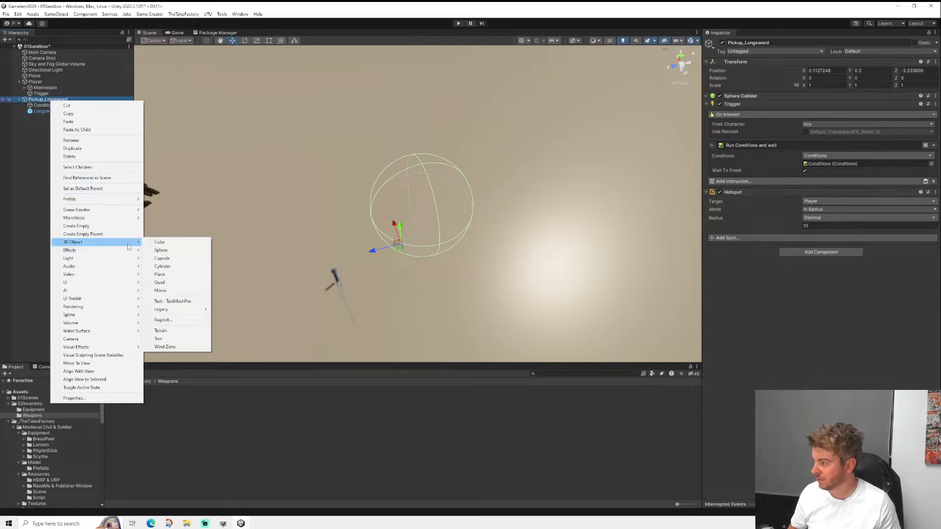
{"action": "left_click", "coordinate": [164, 250]}
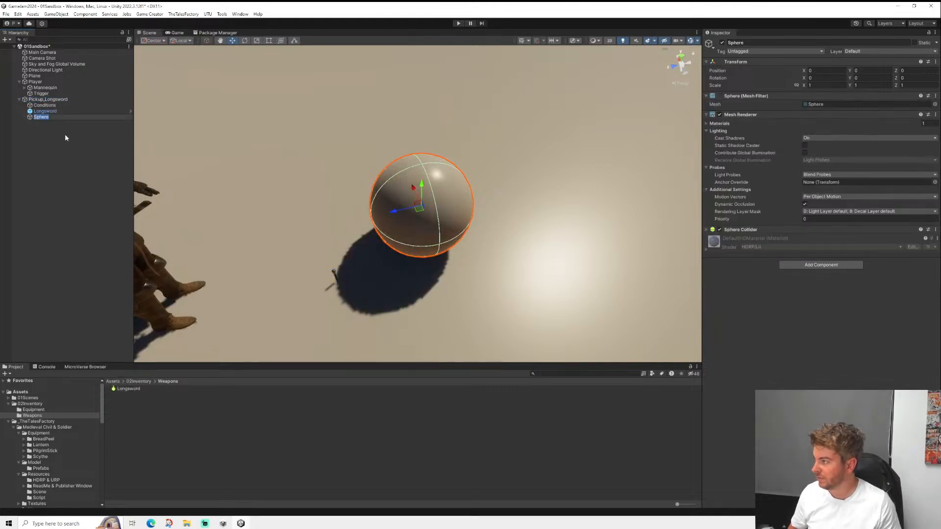
- Set the Longsword model's local position to 0, 0, 0
{"action": "left_click", "coordinate": [46, 111]}
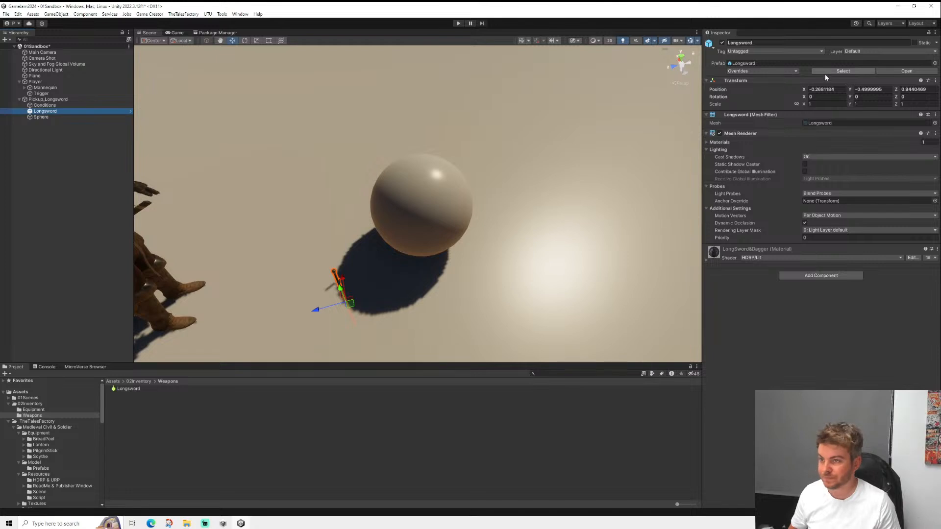
{"action": "left_click", "coordinate": [826, 89]}
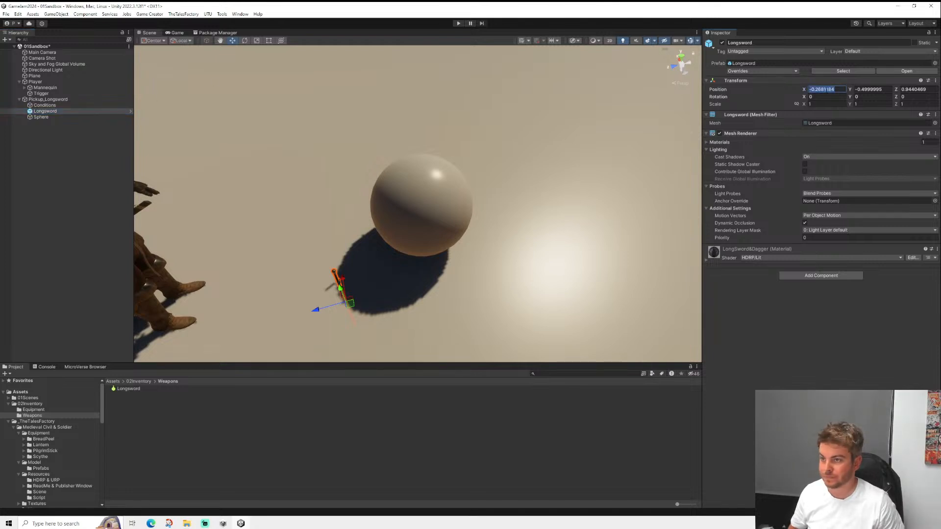
{"action": "type", "text": "0"}
{"action": "key", "text": "Tab"}
{"action": "type", "text": "0"}
{"action": "key", "text": "Tab"}
{"action": "type", "text": "0"}
- Rotate the Longsword model to -90 degrees on X so it lies flat
{"action": "left_click_drag", "start_coordinate": [485, 173], "coordinate": [440, 54], "text": "alt"}
{"action": "scroll", "coordinate": [410, 136], "scroll_direction": "up", "scroll_amount": 5}
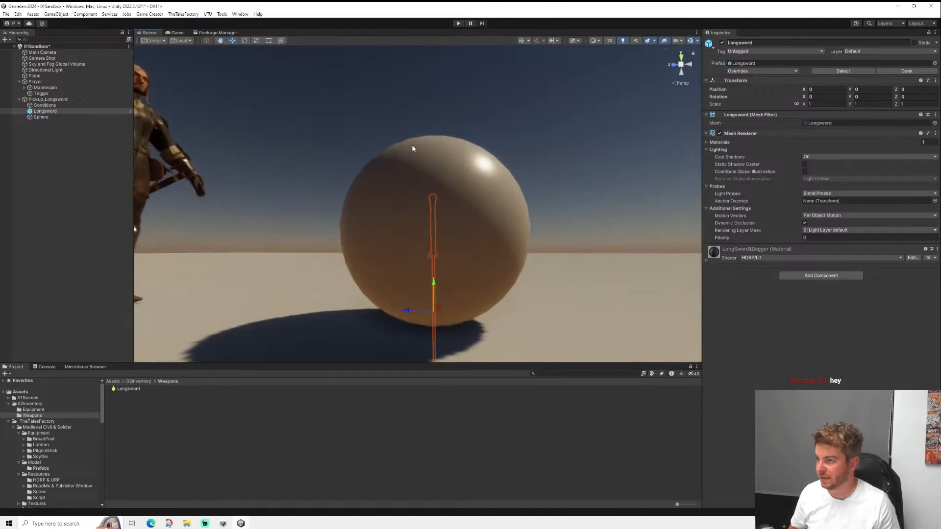
{"action": "left_click_drag", "start_coordinate": [412, 148], "coordinate": [418, 221], "text": "alt"}
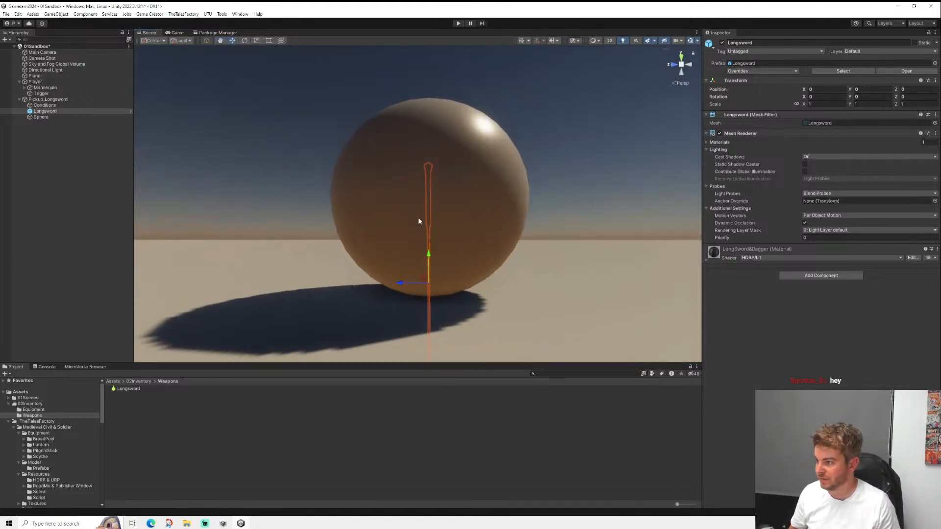
{"action": "left_click", "coordinate": [243, 42]}
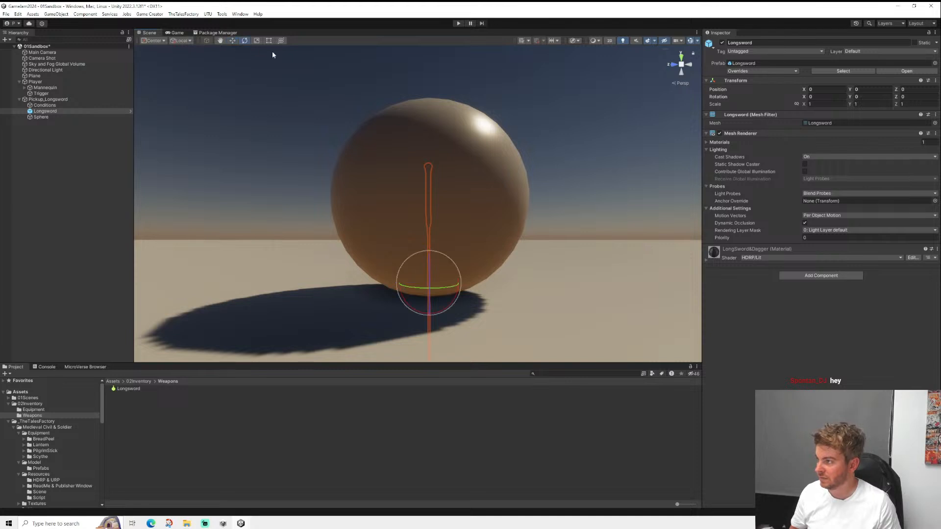
{"action": "left_click_drag", "start_coordinate": [446, 259], "coordinate": [461, 279]}
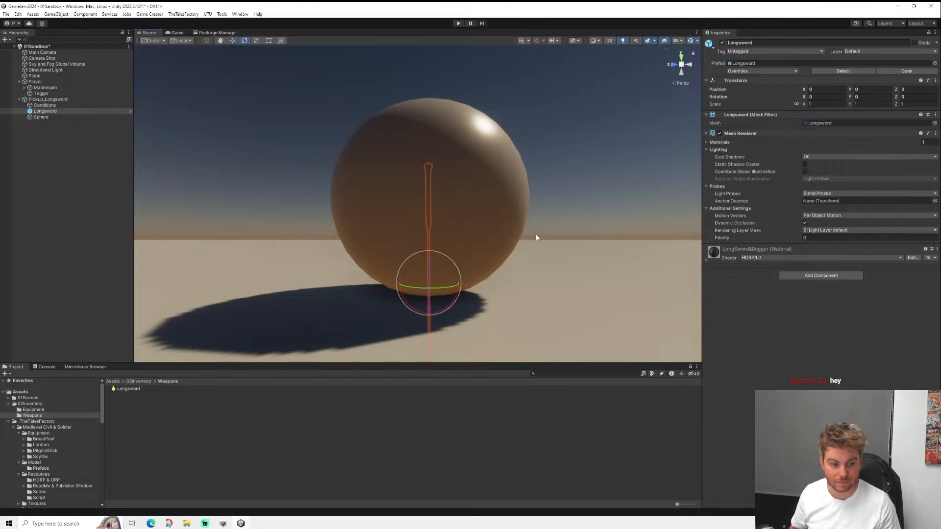
{"action": "left_click_drag", "start_coordinate": [536, 237], "coordinate": [511, 234], "text": "alt"}
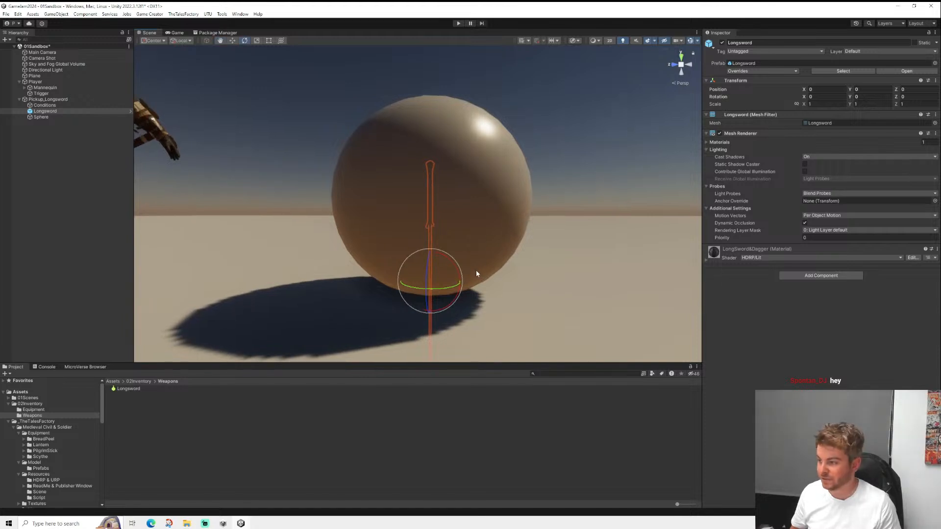
{"action": "left_click_drag", "start_coordinate": [460, 282], "coordinate": [434, 376], "text": "ctrl"}
{"action": "left_click_drag", "start_coordinate": [455, 297], "coordinate": [474, 311], "text": "alt"}
{"action": "scroll", "coordinate": [502, 206], "scroll_direction": "down", "scroll_amount": 5}
{"action": "left_click_drag", "start_coordinate": [486, 194], "coordinate": [455, 150], "text": "alt"}
{"action": "scroll", "coordinate": [466, 160], "scroll_direction": "up", "scroll_amount": 5}
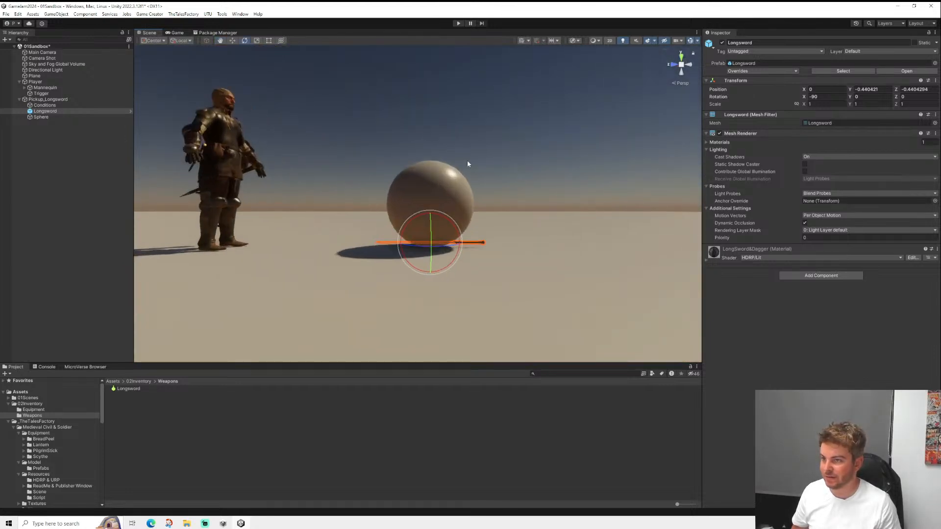
- Set the Longsword model's position to -0.4 on Y and -0.5 on Z
{"action": "left_click_drag", "start_coordinate": [551, 197], "coordinate": [576, 187], "text": "alt"}
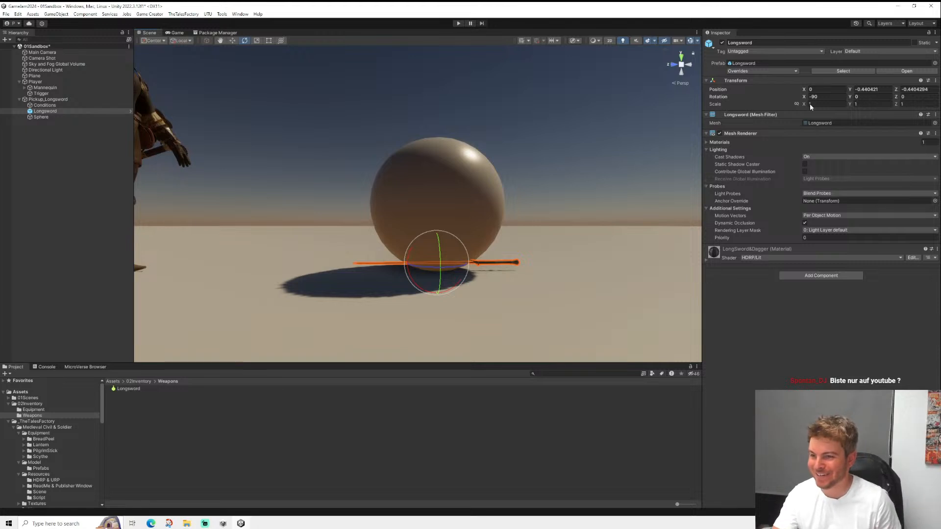
{"action": "left_click", "coordinate": [870, 89]}
{"action": "type", "text": "-0.5"}
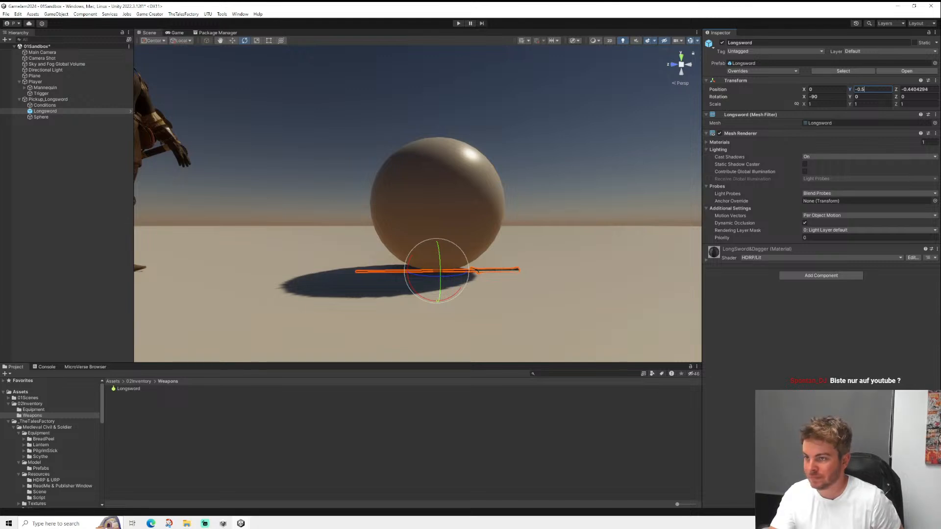
{"action": "key", "text": "BackSpace"}
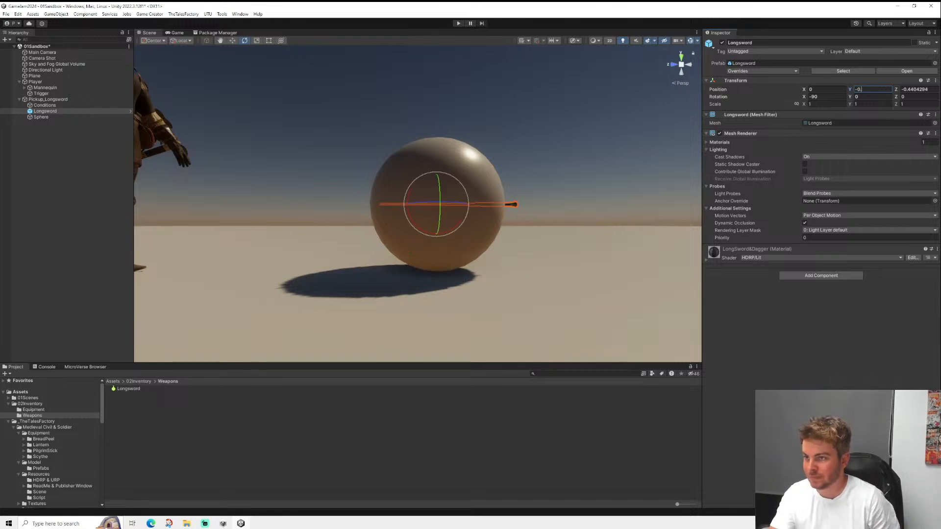
{"action": "type", "text": "4"}
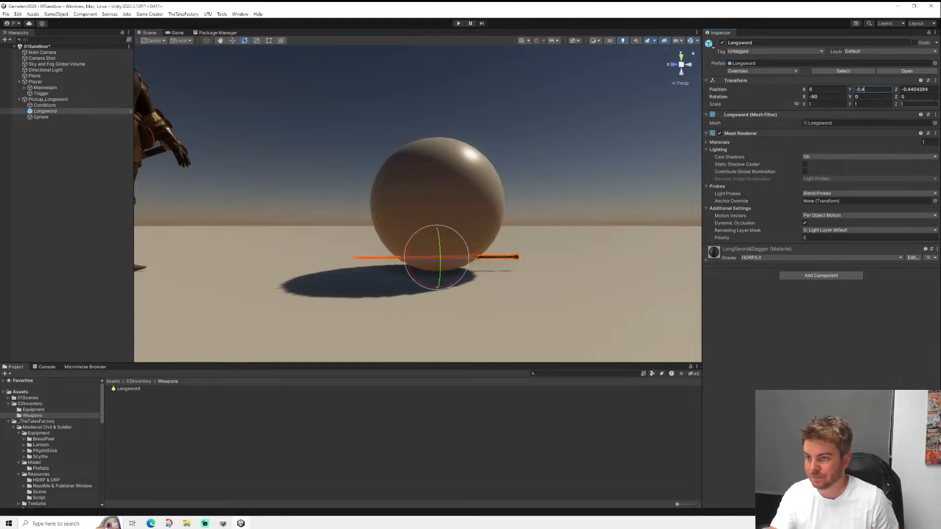
{"action": "key", "text": "Tab"}
{"action": "type", "text": "-0.5"}
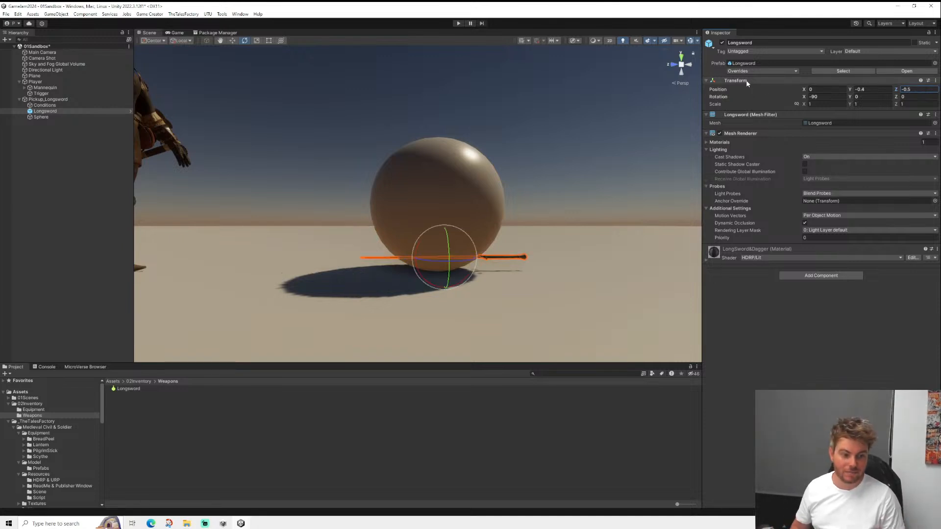
{"action": "left_click_drag", "start_coordinate": [567, 180], "coordinate": [551, 164], "text": "alt"}
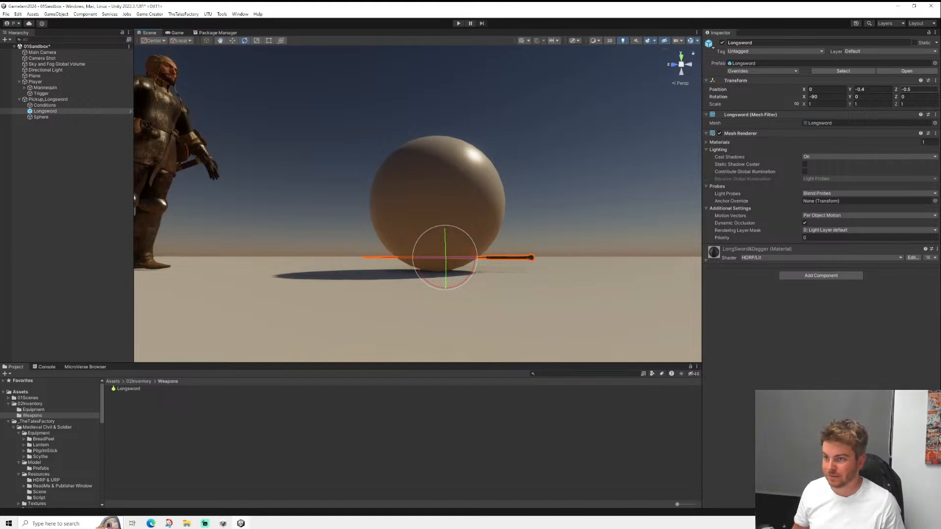
- Set the Longsword model's Z position to -0.45 and check its placement from several angles
{"action": "left_click_drag", "start_coordinate": [494, 127], "coordinate": [495, 128], "text": "alt"}
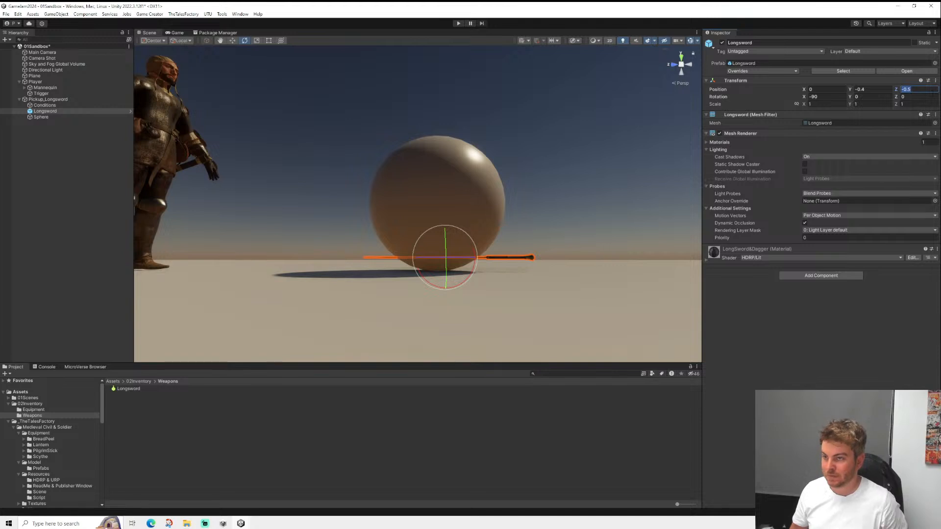
{"action": "key", "text": "BackSpace"}
{"action": "type", "text": "44"}
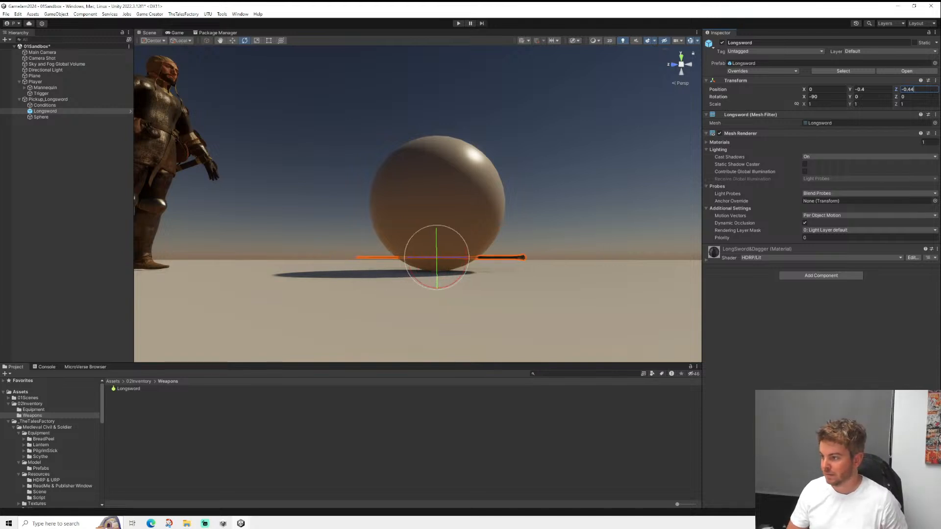
{"action": "key", "text": "BackSpace"}
{"action": "type", "text": "5"}
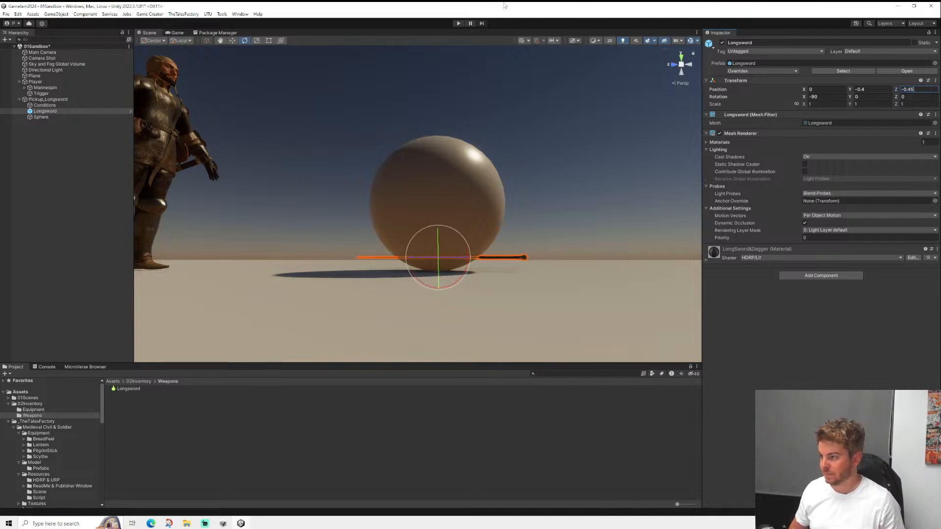
{"action": "left_click_drag", "start_coordinate": [472, 115], "coordinate": [682, 173], "text": "alt"}
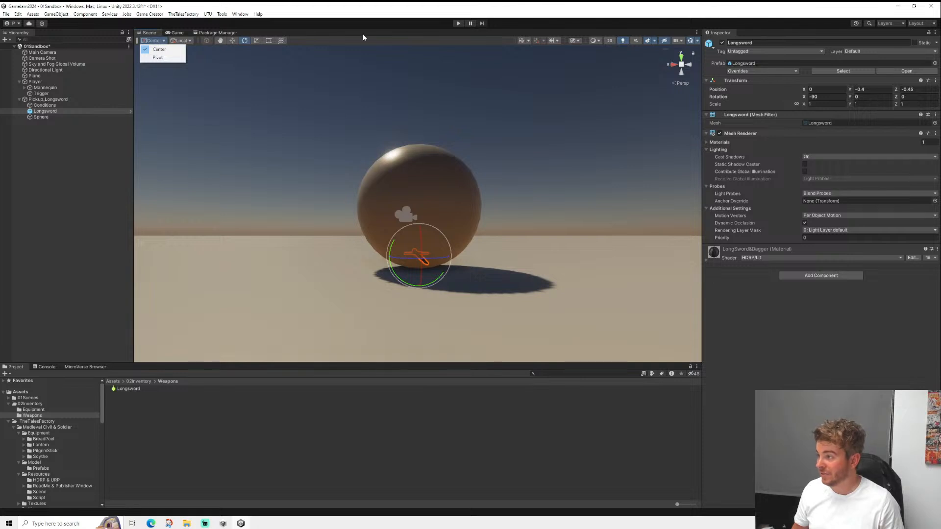
{"action": "left_click_drag", "start_coordinate": [574, 134], "coordinate": [377, 228], "text": "alt"}
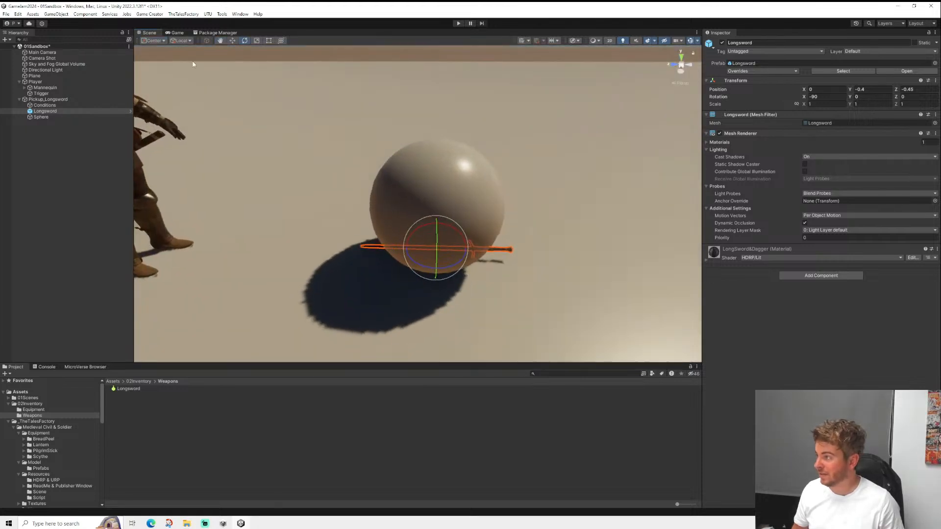
- Delete the Sphere from Pickup_Longsword and compare the sword's placement with the pickup's collider
{"action": "left_click", "coordinate": [41, 117]}
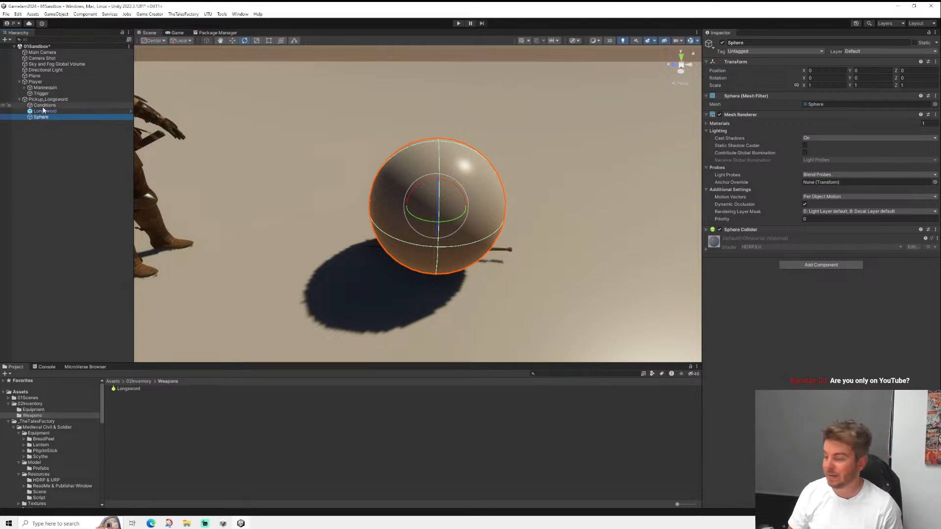
{"action": "key", "text": "Delete"}
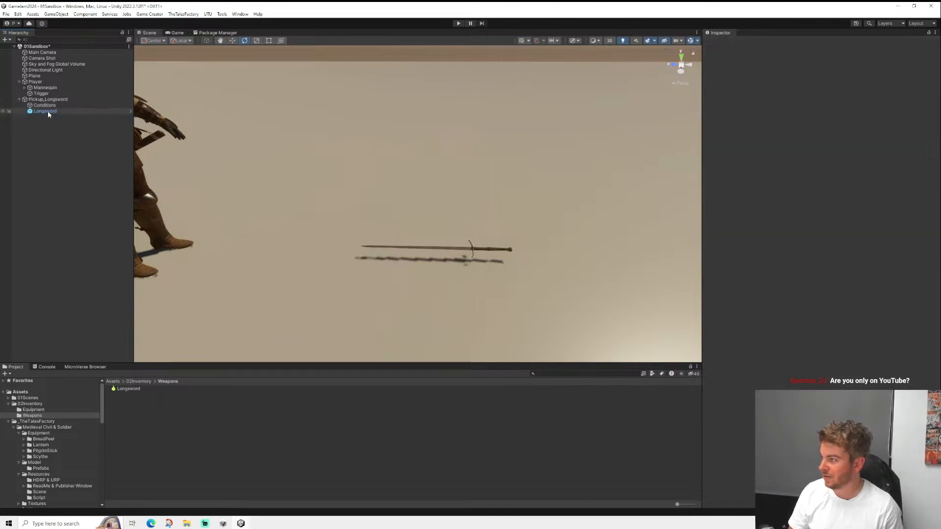
{"action": "left_click", "coordinate": [48, 111]}
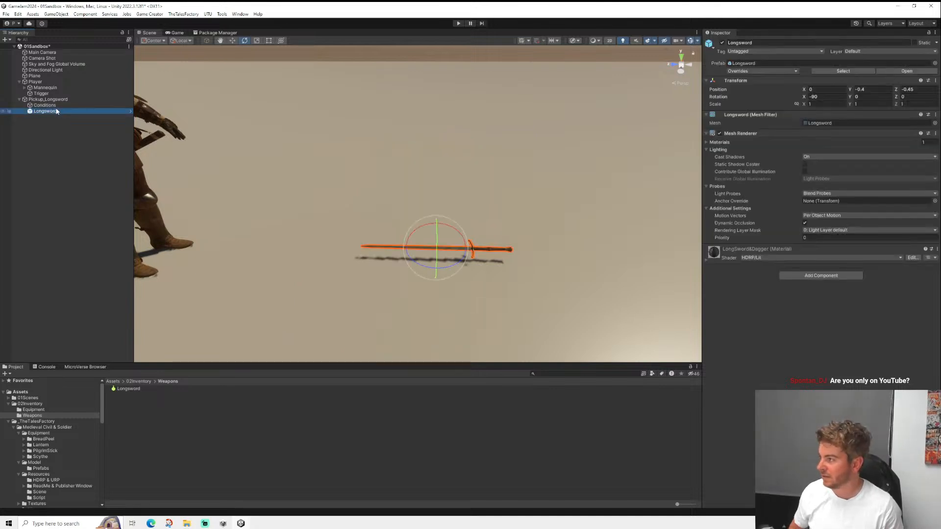
{"action": "left_click", "coordinate": [55, 106]}
{"action": "left_click", "coordinate": [65, 100]}
{"action": "left_click_drag", "start_coordinate": [339, 164], "coordinate": [392, 236], "text": "alt"}
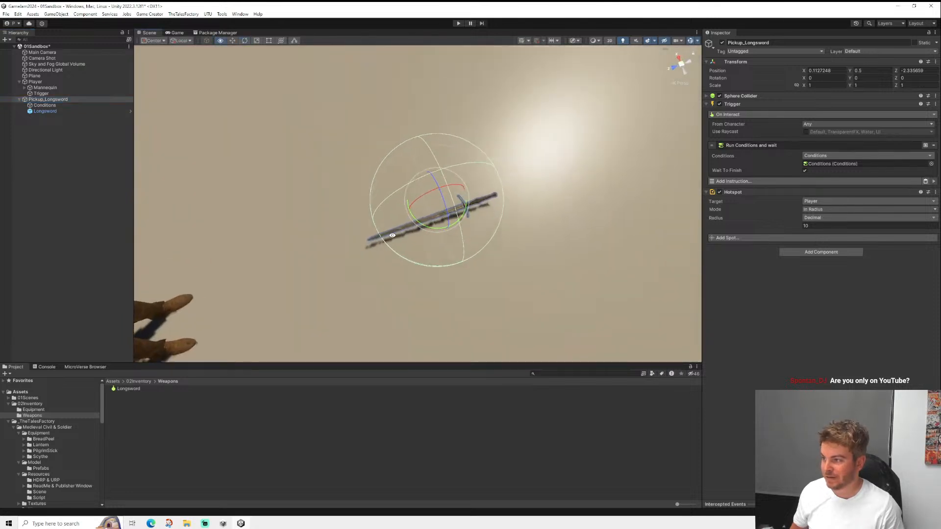
{"action": "left_click", "coordinate": [45, 111]}
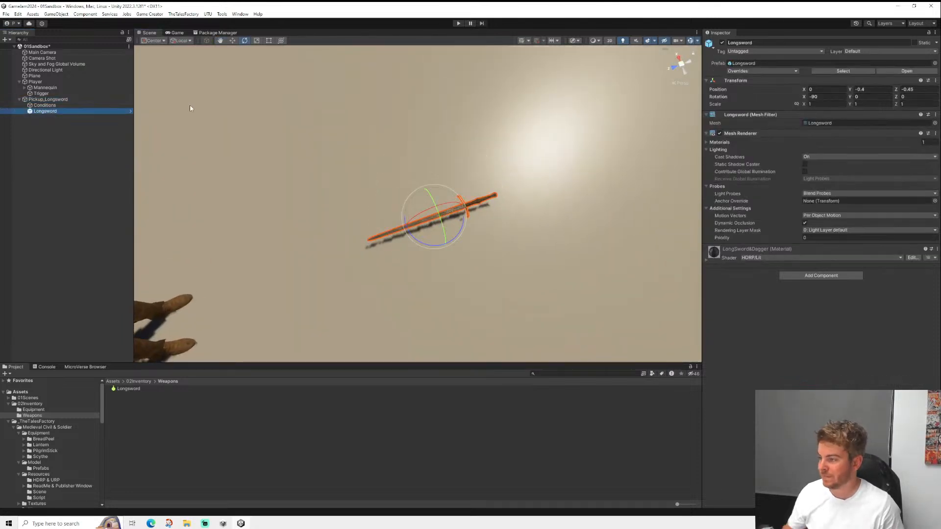
{"action": "left_click", "coordinate": [48, 99]}
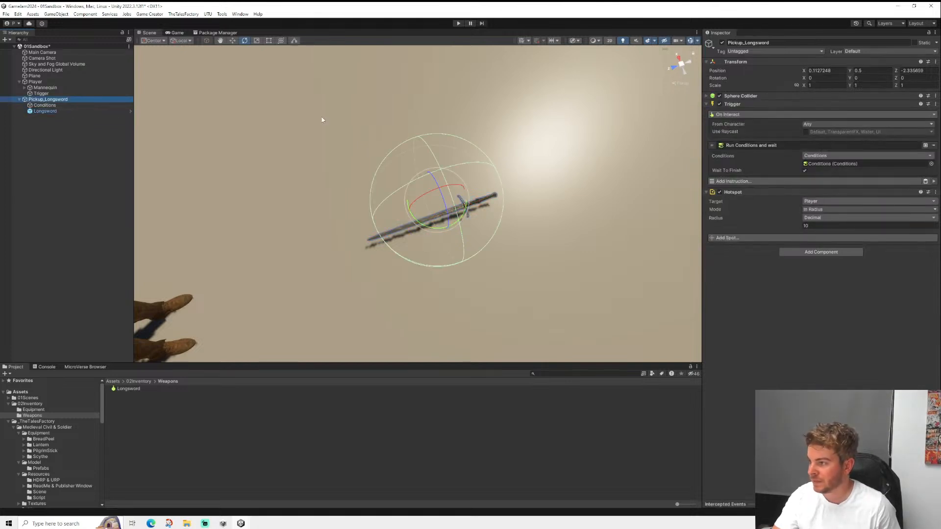
- Add a UI Canvas at the root of the scene
{"action": "left_click_drag", "start_coordinate": [450, 181], "coordinate": [490, 191], "text": "alt"}
{"action": "right_click", "coordinate": [58, 159]}
{"action": "mouse_move", "coordinate": [133, 263]}
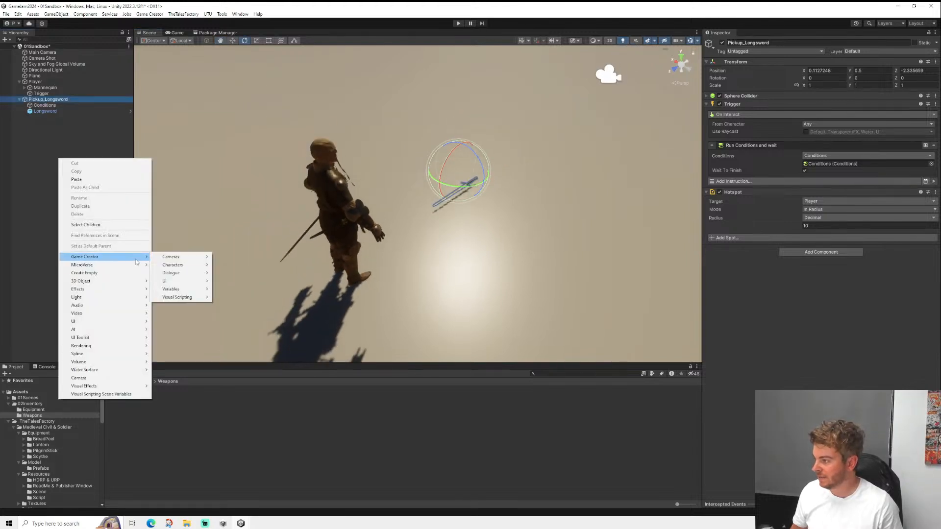
{"action": "mouse_move", "coordinate": [196, 300]}
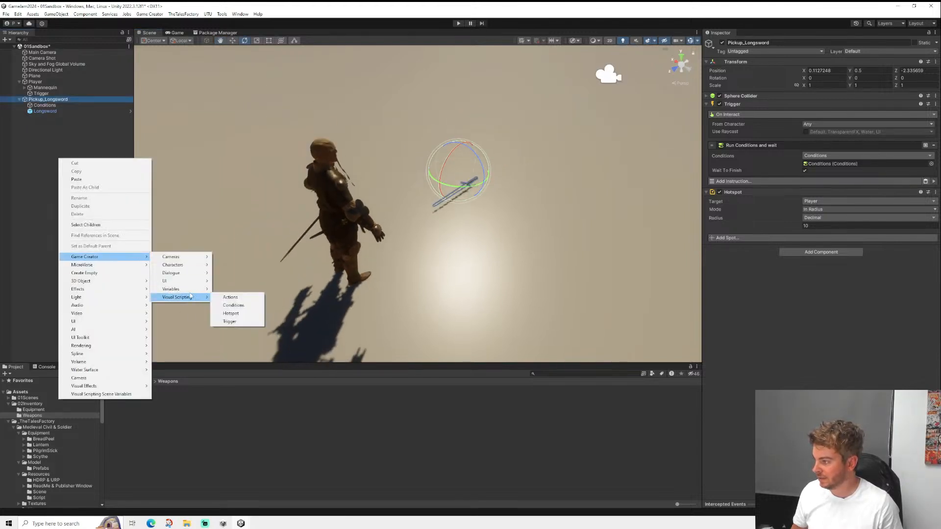
{"action": "mouse_move", "coordinate": [98, 322]}
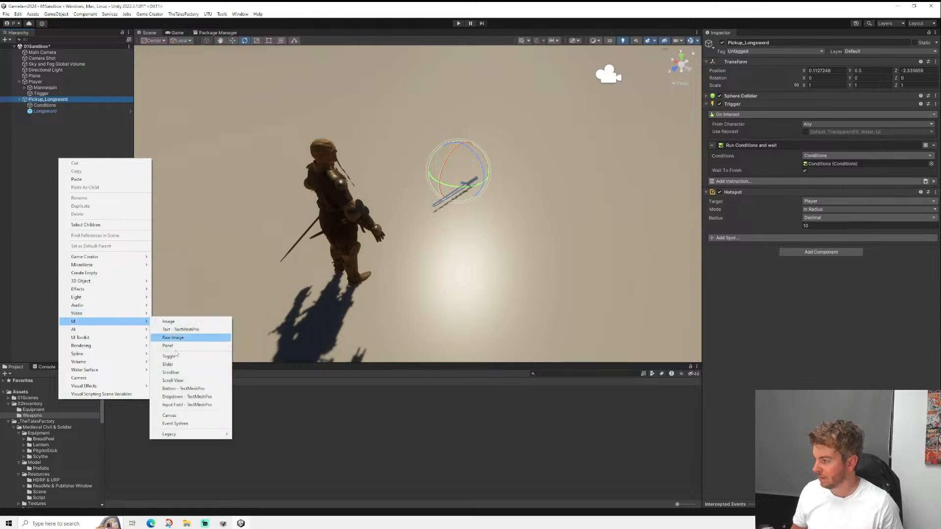
{"action": "left_click", "coordinate": [180, 416]}
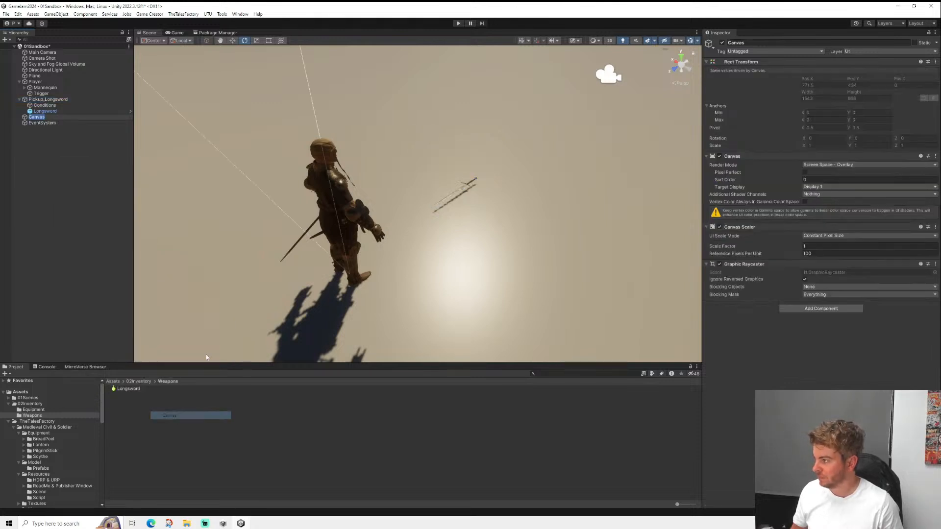
- Set the Canvas Scaler to Scale With Screen Size with a reference resolution of 3840 x 2160
{"action": "left_click", "coordinate": [824, 237]}
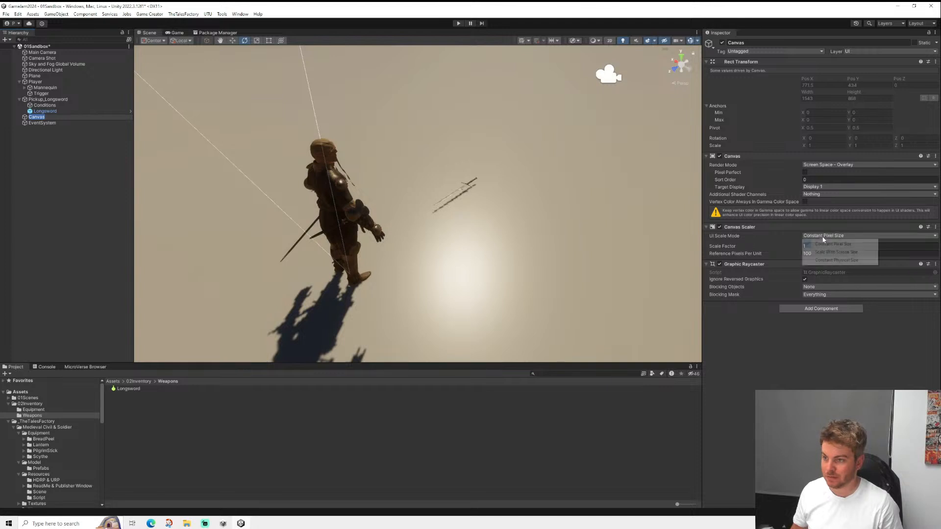
{"action": "left_click", "coordinate": [833, 261]}
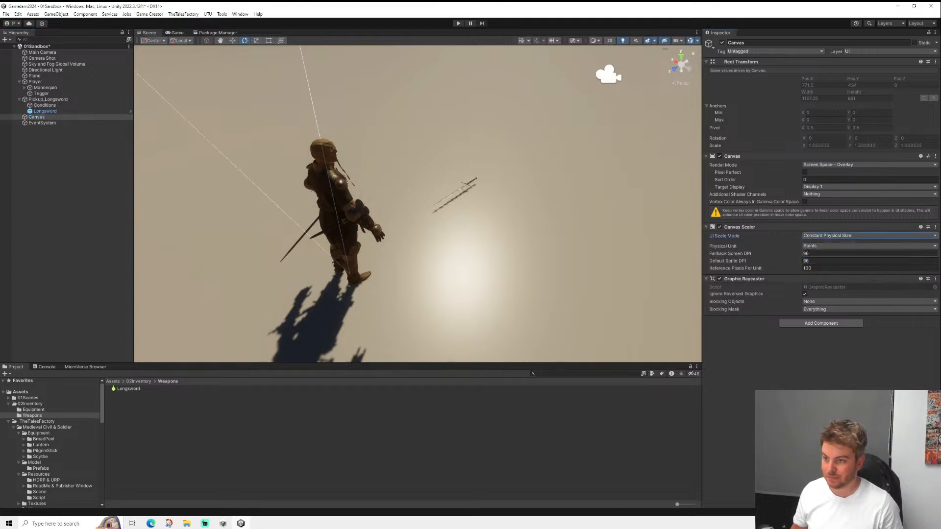
{"action": "left_click", "coordinate": [834, 236]}
{"action": "left_click", "coordinate": [833, 252]}
{"action": "left_click", "coordinate": [817, 247]}
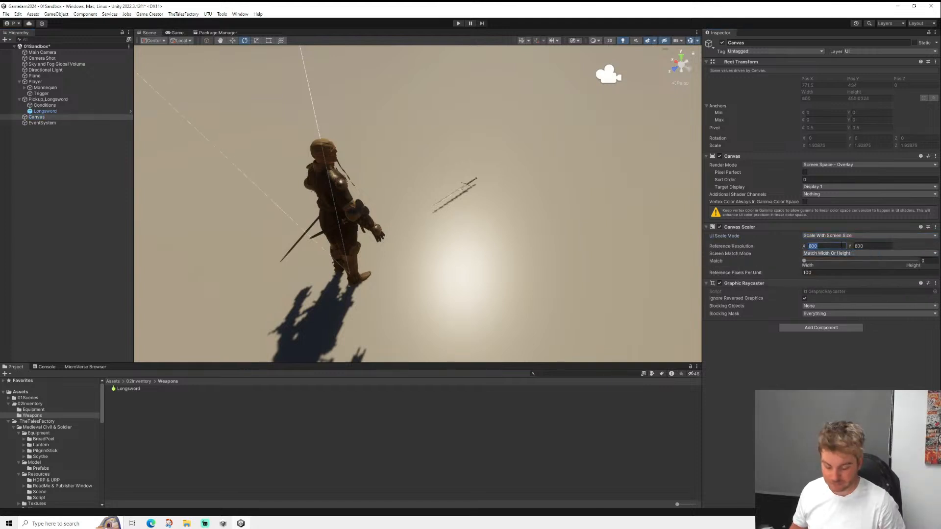
{"action": "type", "text": "3840"}
{"action": "key", "text": "Tab"}
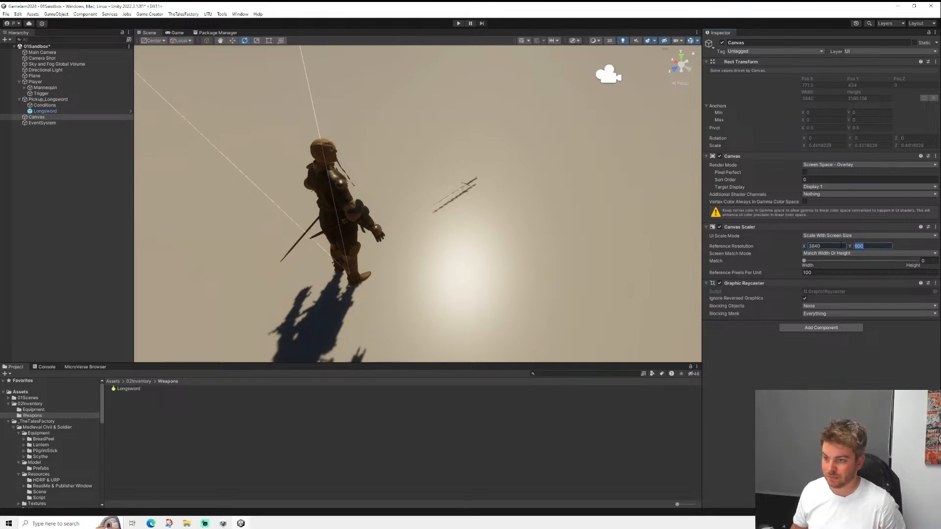
{"action": "type", "text": "2160"}
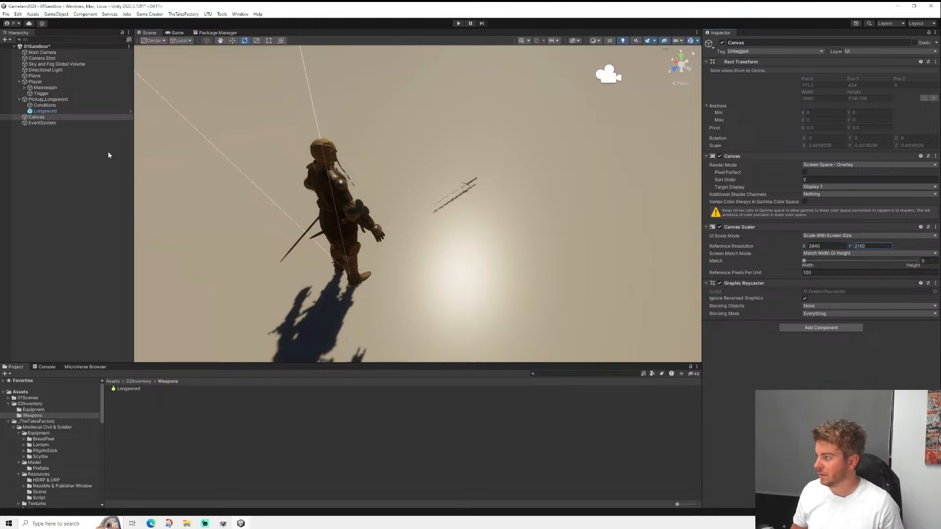
- Switch the scene view to 2D and frame the whole Canvas
{"action": "left_click", "coordinate": [610, 41]}
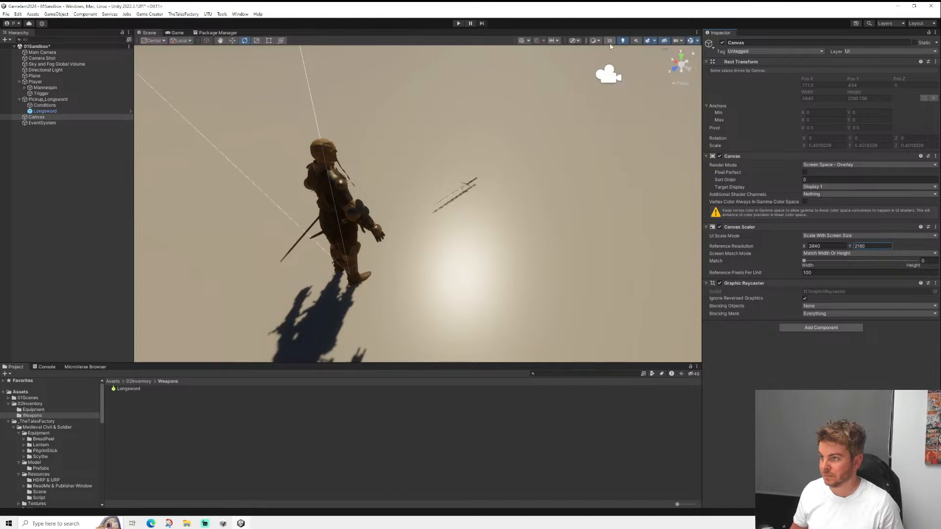
{"action": "key", "text": "f"}
{"action": "scroll", "coordinate": [425, 225], "scroll_direction": "up", "scroll_amount": 5}
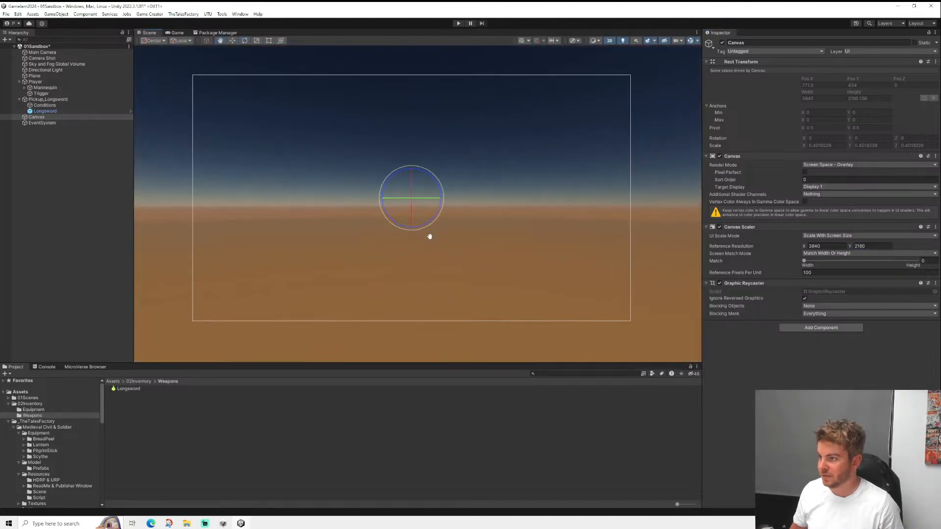
{"action": "right_click", "coordinate": [47, 118]}
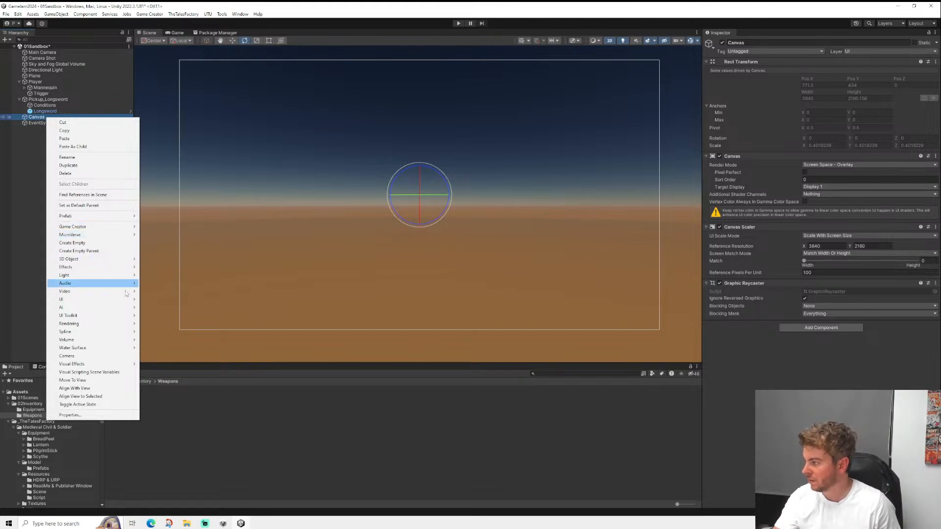
{"action": "mouse_move", "coordinate": [113, 300]}
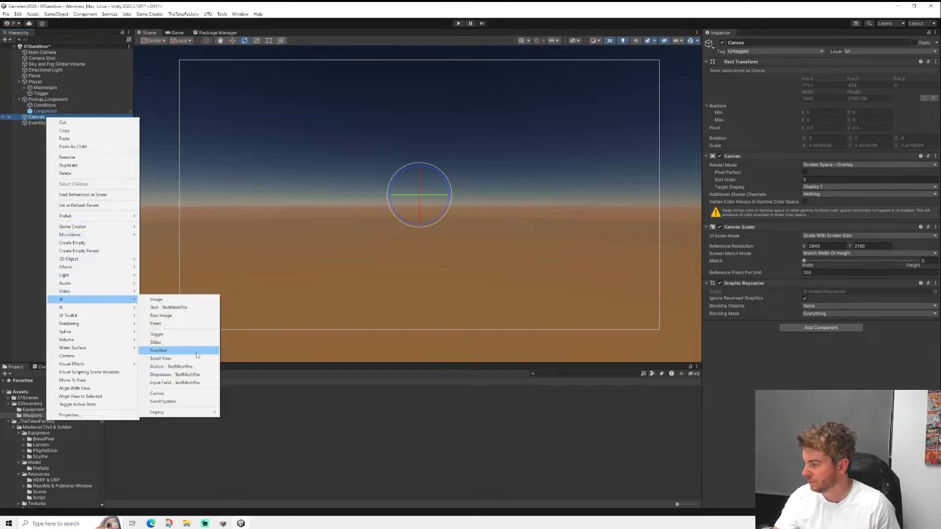
{"action": "left_click", "coordinate": [161, 301]}
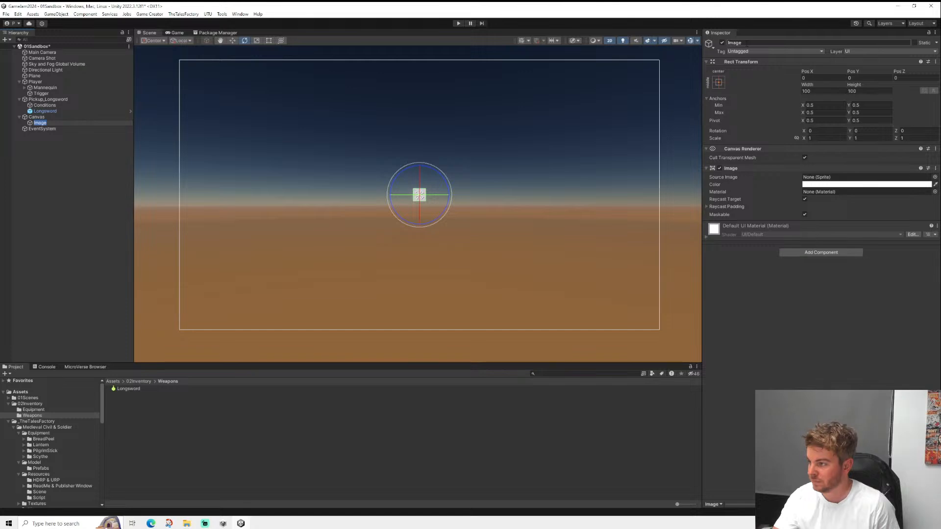
{"action": "left_click", "coordinate": [44, 119]}
{"action": "key", "text": "Delete"}
- Add a legacy Text element to the Canvas and size it 500 wide by 200 high
{"action": "right_click", "coordinate": [40, 118]}
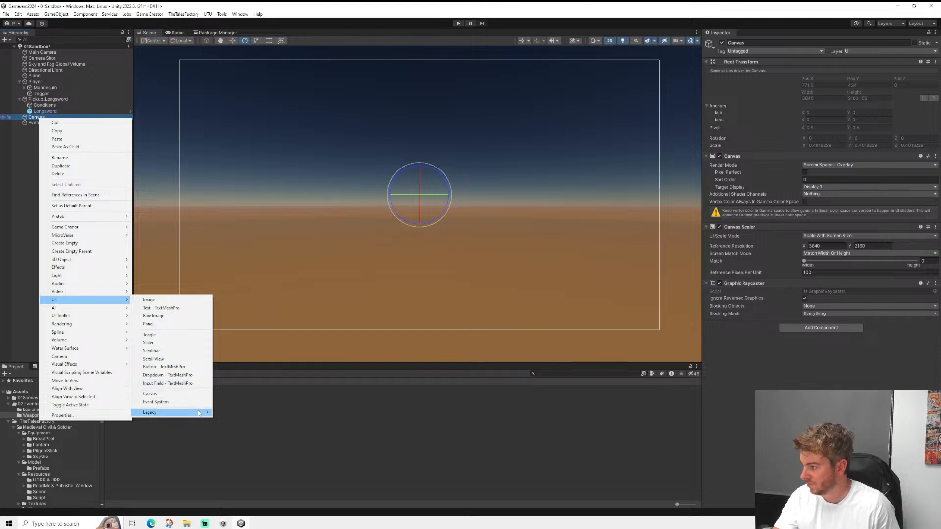
{"action": "left_click", "coordinate": [223, 413]}
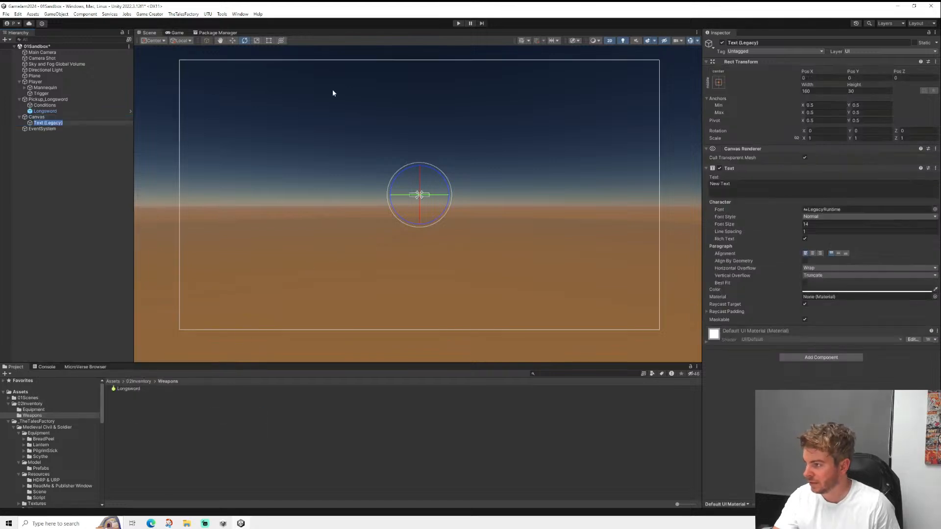
{"action": "left_click", "coordinate": [823, 139]}
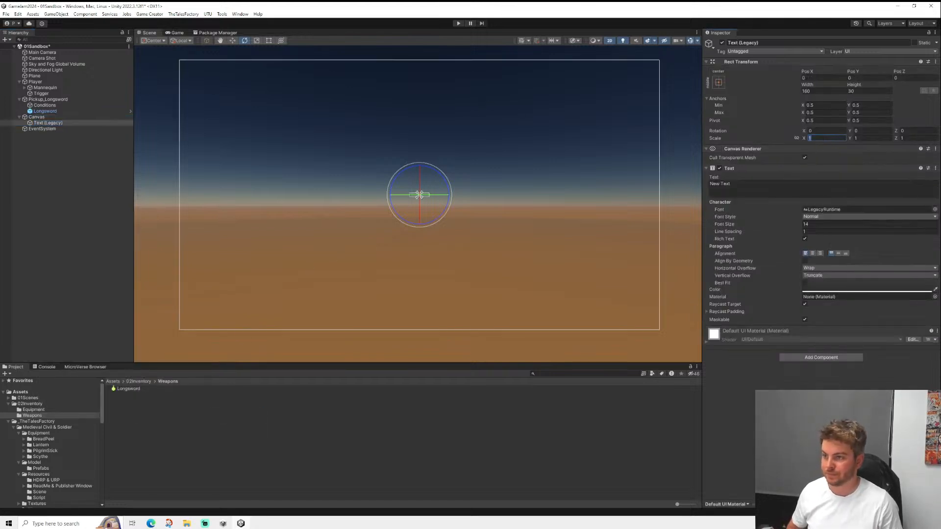
{"action": "left_click", "coordinate": [825, 92]}
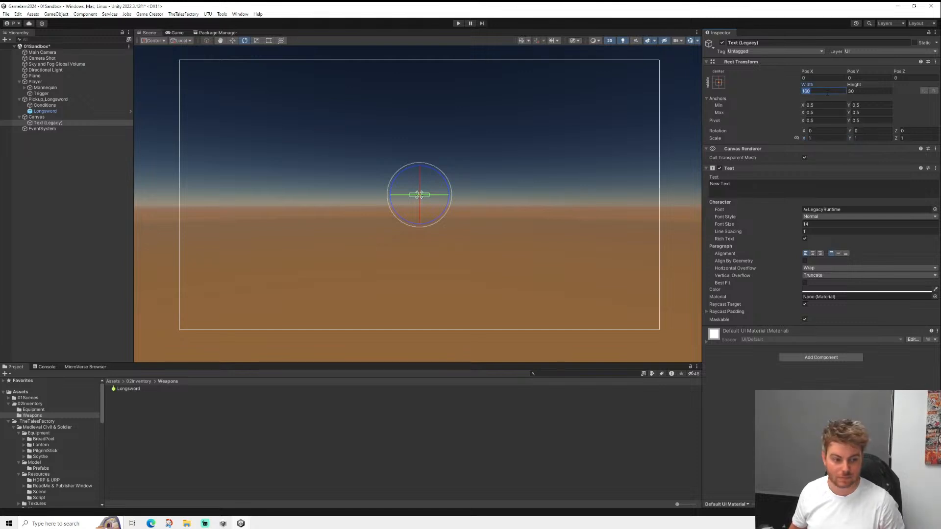
{"action": "type", "text": "500"}
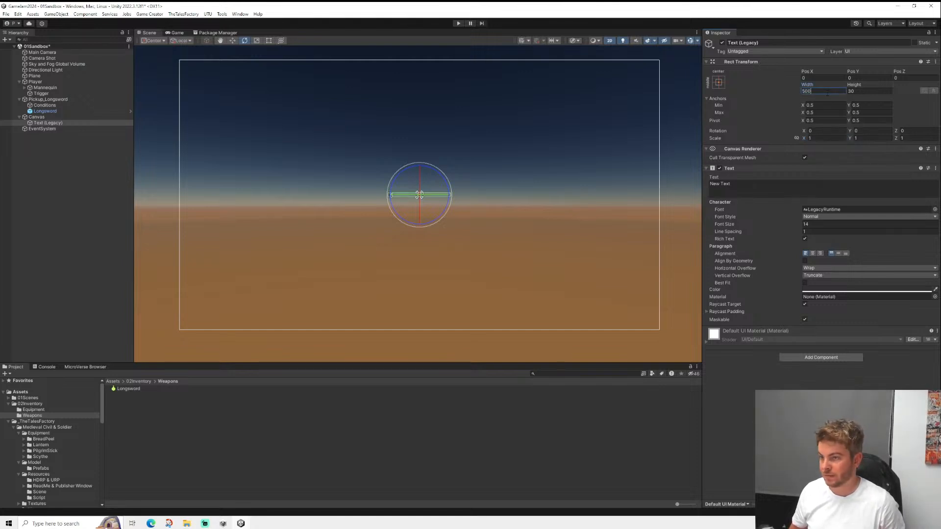
{"action": "key", "text": "Tab"}
{"action": "type", "text": "200"}
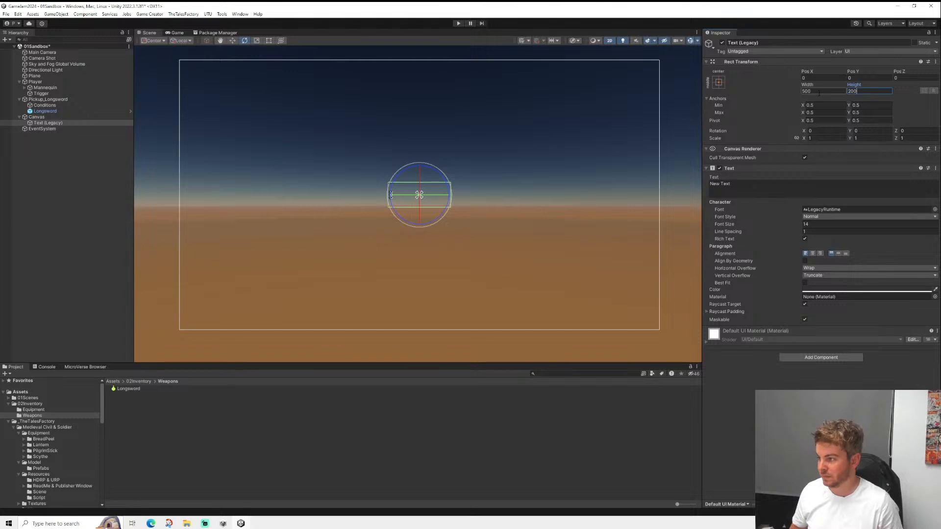
- Set the text element's content to "Hello" in a much larger font, centred horizontally and vertically
{"action": "left_click", "coordinate": [730, 182]}
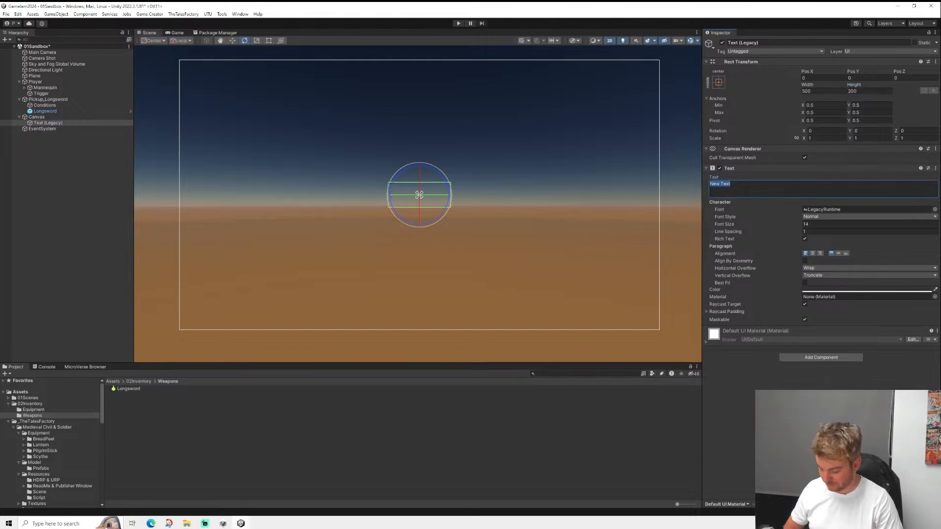
{"action": "type", "text": "Hey"}
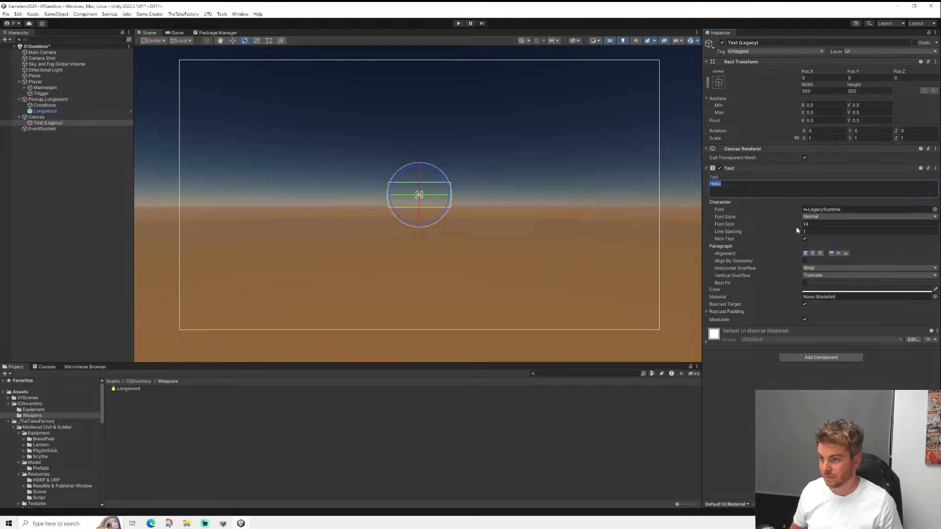
{"action": "left_click_drag", "start_coordinate": [796, 226], "coordinate": [839, 229]}
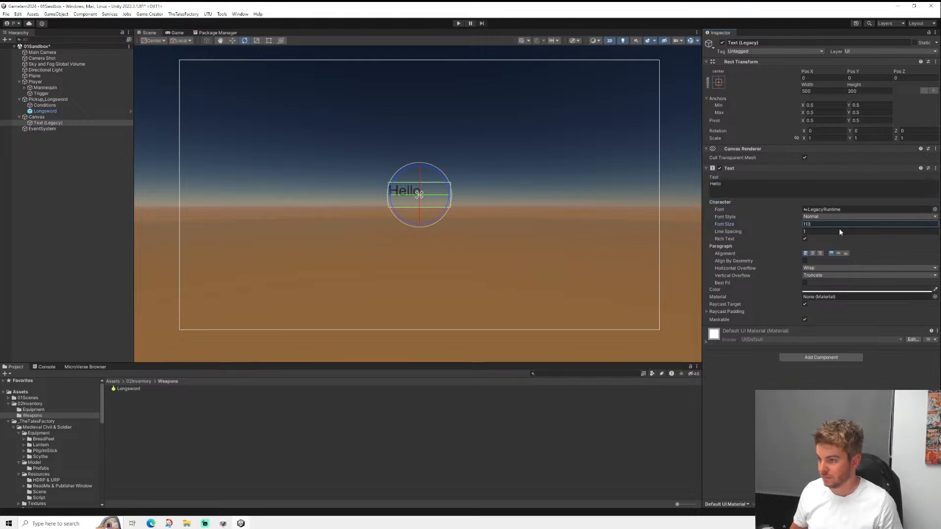
{"action": "left_click", "coordinate": [813, 253]}
{"action": "left_click", "coordinate": [838, 253]}
{"action": "left_click", "coordinate": [780, 190]}
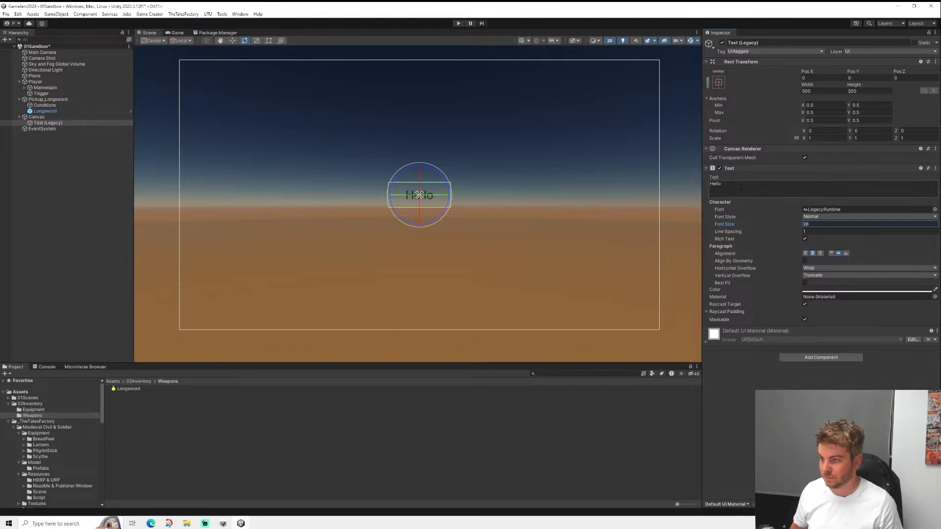
- Colour the "Hello" text white and set its font size to 50
{"action": "left_click", "coordinate": [821, 291]}
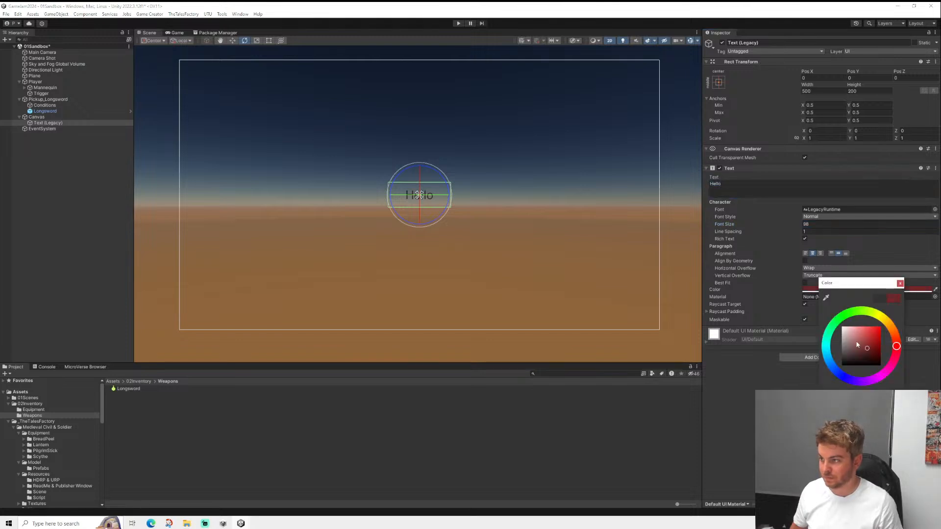
{"action": "left_click_drag", "start_coordinate": [858, 345], "coordinate": [843, 329]}
{"action": "left_click", "coordinate": [827, 224]}
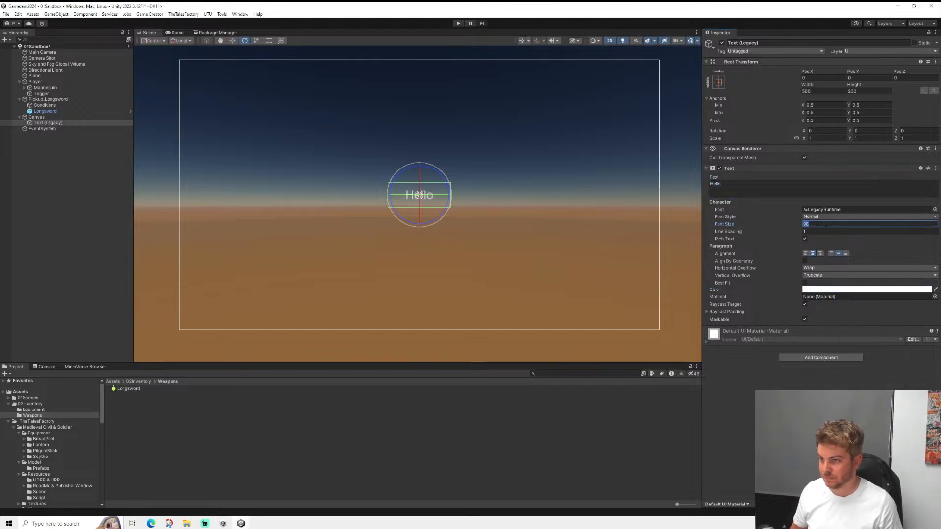
{"action": "type", "text": "4"}
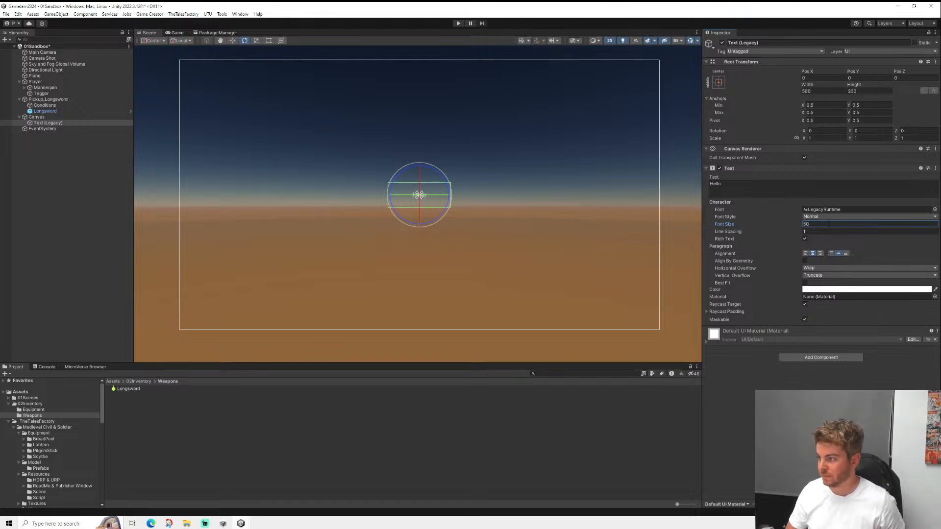
- Set the text element's width to 800 and anchor it to the bottom centre of the canvas with Pos Y 100
{"action": "left_click", "coordinate": [826, 91]}
{"action": "type", "text": "800"}
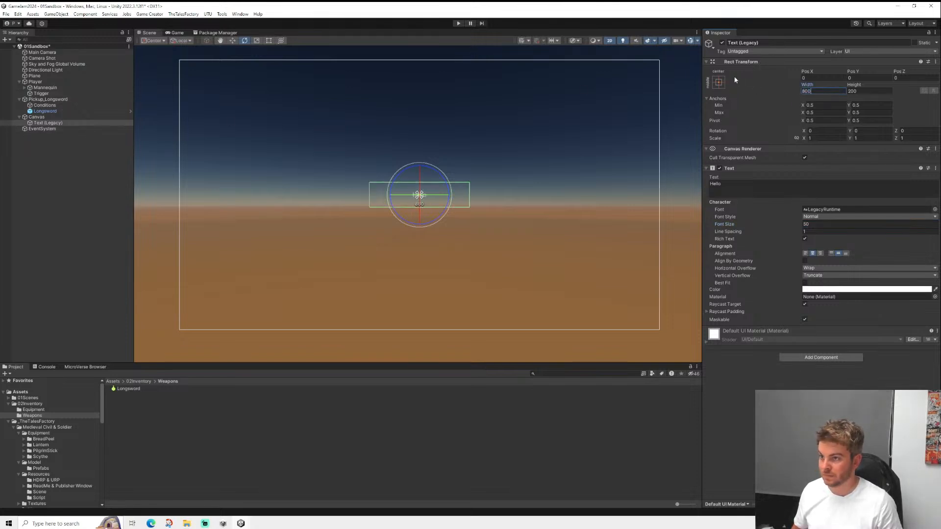
{"action": "left_click", "coordinate": [719, 81]}
{"action": "left_click", "coordinate": [760, 163]}
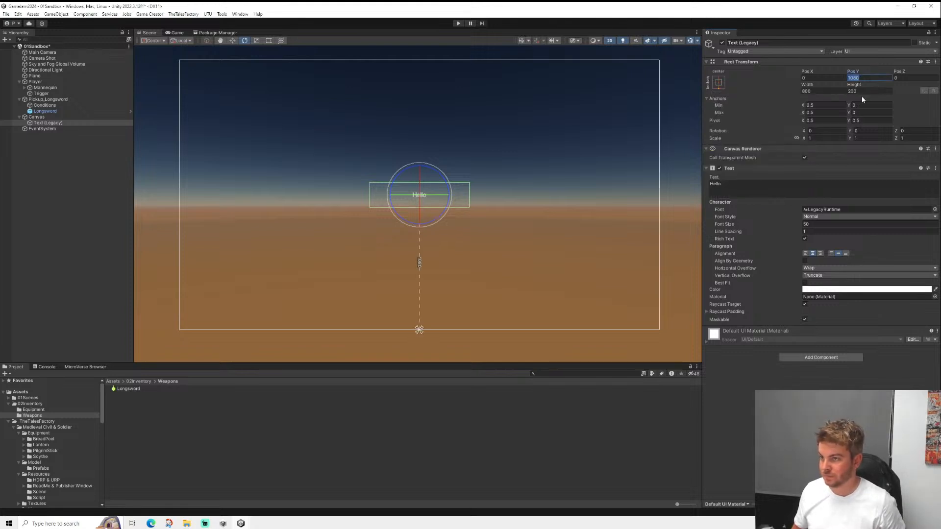
{"action": "type", "text": "100"}
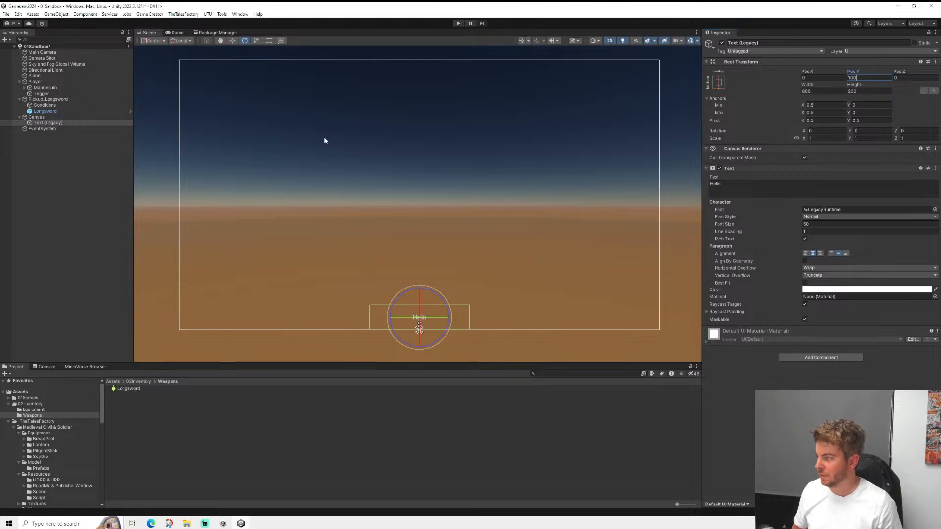
- Clear the "Hello" content so the text element starts empty
{"action": "left_click", "coordinate": [48, 164]}
{"action": "left_click", "coordinate": [48, 122]}
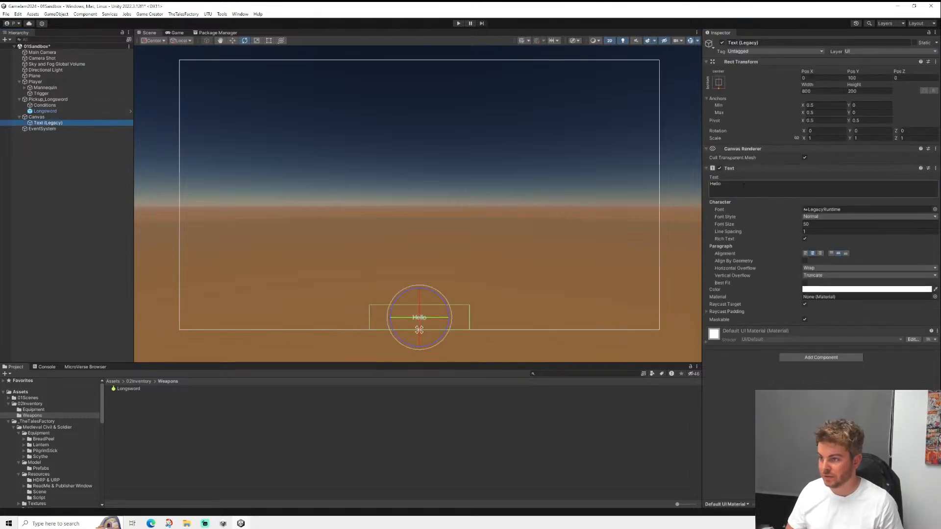
{"action": "left_click_drag", "start_coordinate": [743, 185], "coordinate": [603, 186]}
{"action": "key", "text": "BackSpace"}
- Add a Change Text spot to the Hotspot on Pickup_Longsword and target the canvas's Text (Legacy) object
{"action": "left_click", "coordinate": [36, 117]}
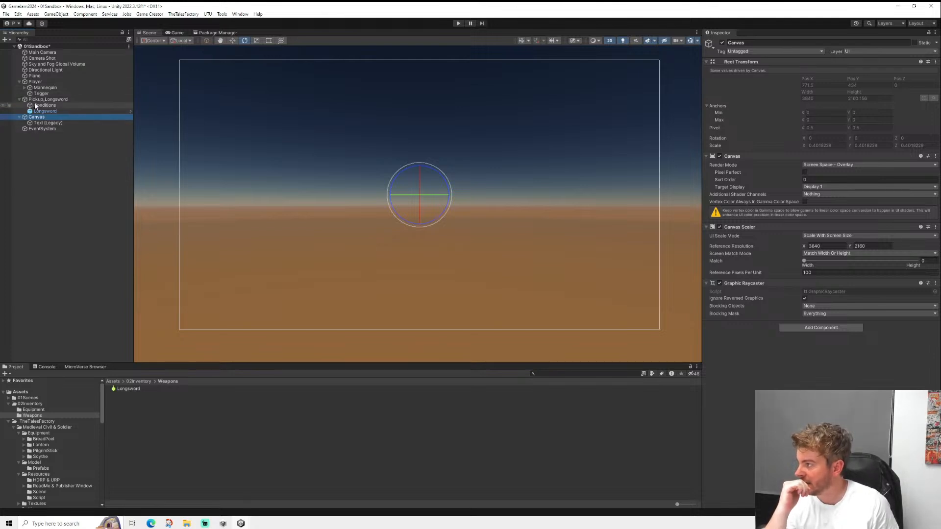
{"action": "left_click", "coordinate": [47, 99]}
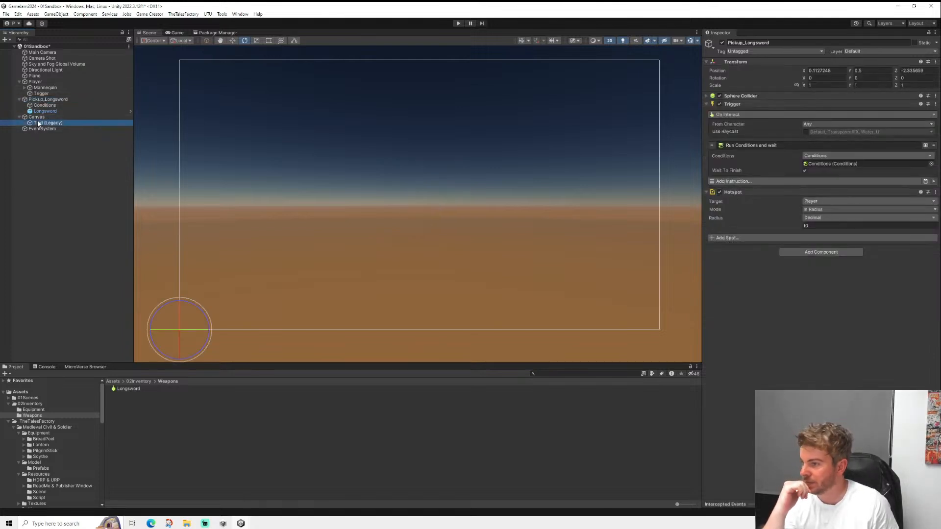
{"action": "left_click", "coordinate": [826, 226]}
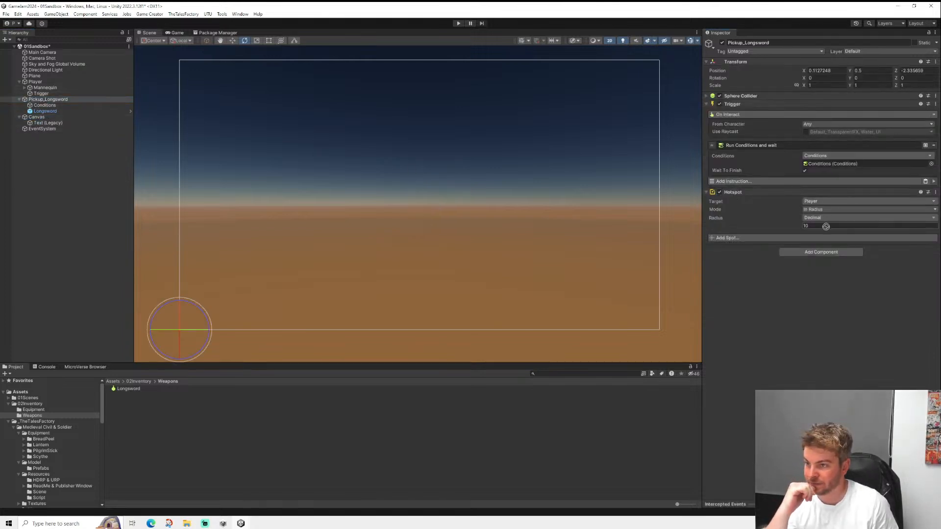
{"action": "left_click", "coordinate": [732, 238]}
{"action": "left_click", "coordinate": [723, 313]}
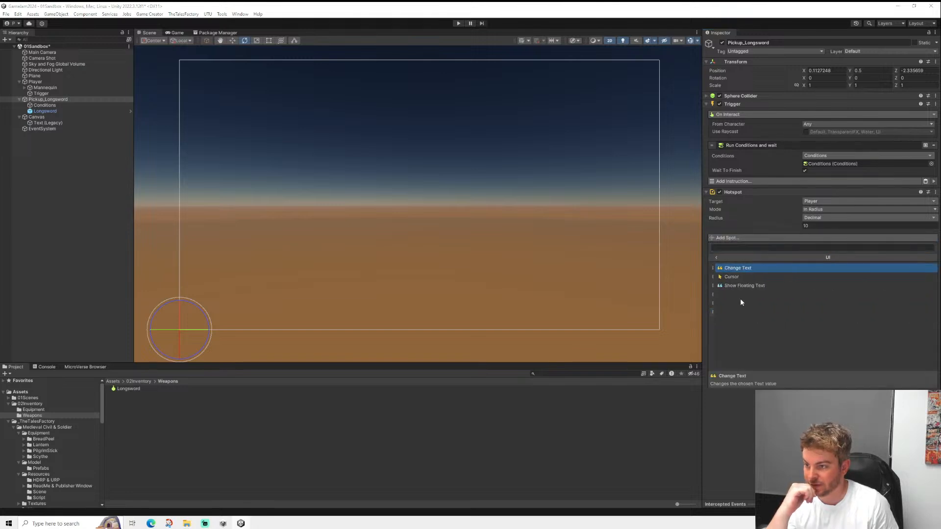
{"action": "left_click", "coordinate": [739, 269]}
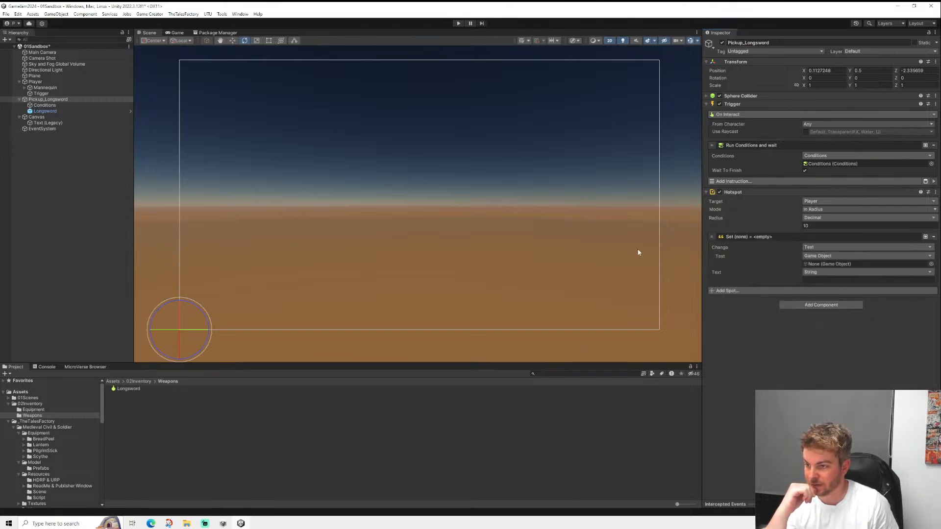
{"action": "left_click_drag", "start_coordinate": [47, 123], "coordinate": [828, 269]}
- Set the Change Text spot's string to "Pickup Longsword"
{"action": "left_click", "coordinate": [857, 283]}
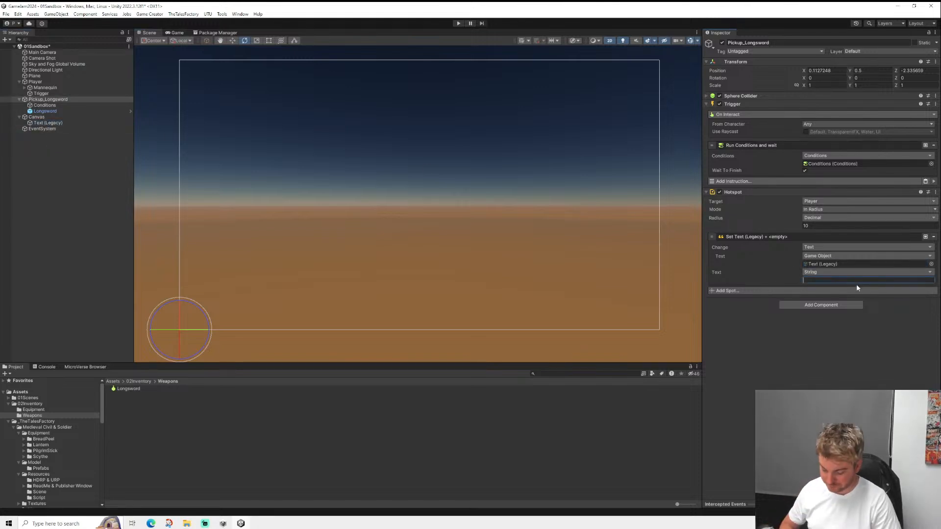
{"action": "type", "text": "Plckup Sw"}
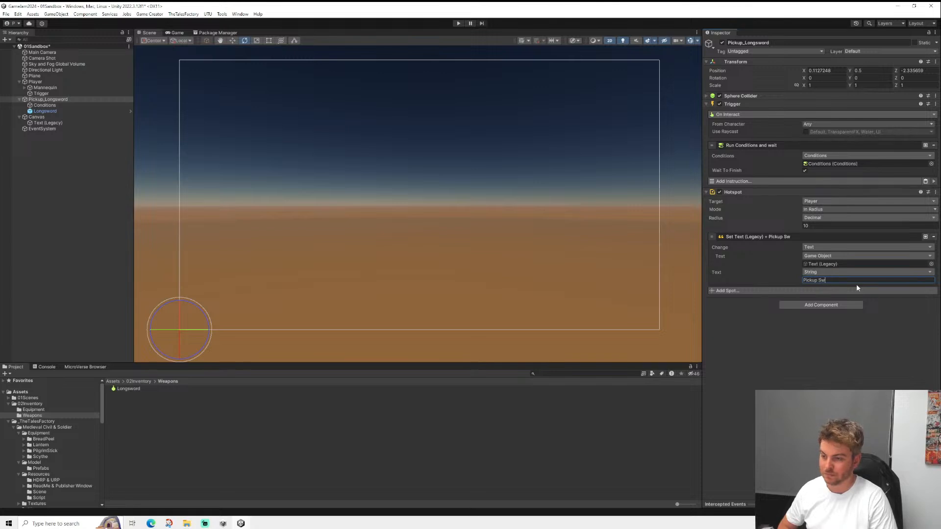
{"action": "type", "text": "Long Sword"}
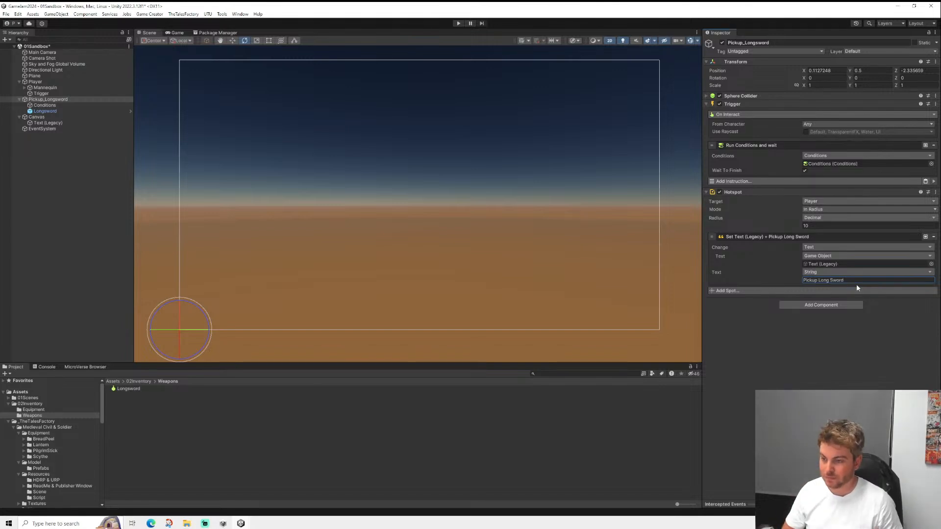
{"action": "left_click_drag", "start_coordinate": [833, 280], "coordinate": [827, 280]}
{"action": "key", "text": "BackSpace"}
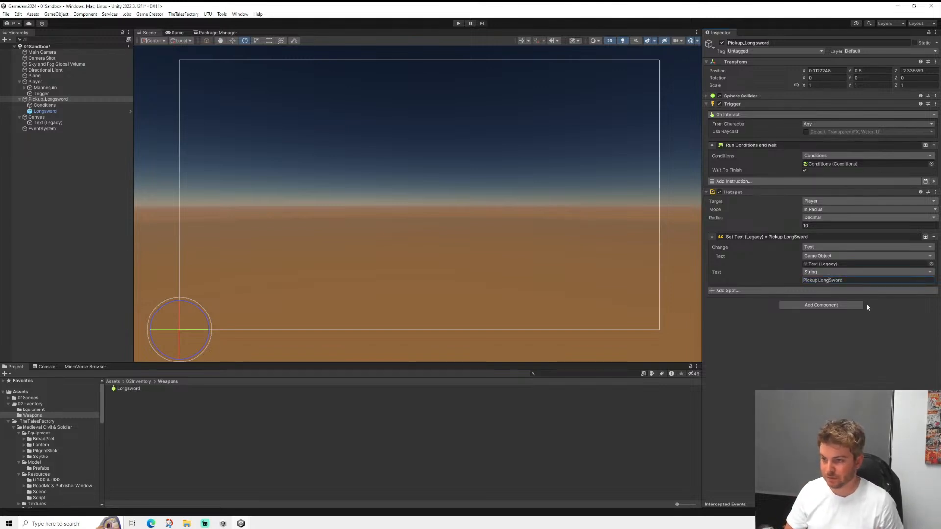
{"action": "type", "text": "s"}
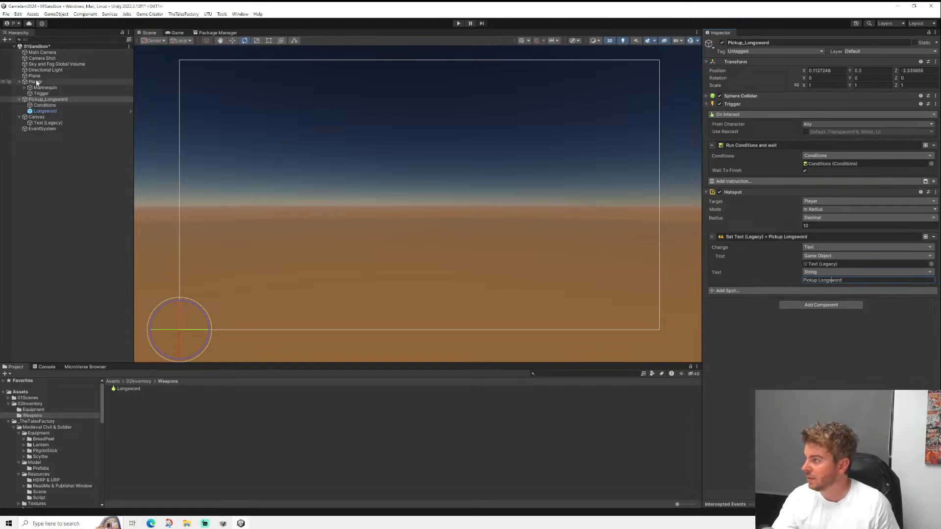
- Save the scene and play-test the on-screen pickup prompt, moving the character around before stopping
{"action": "left_click", "coordinate": [6, 14]}
{"action": "left_click", "coordinate": [18, 50]}
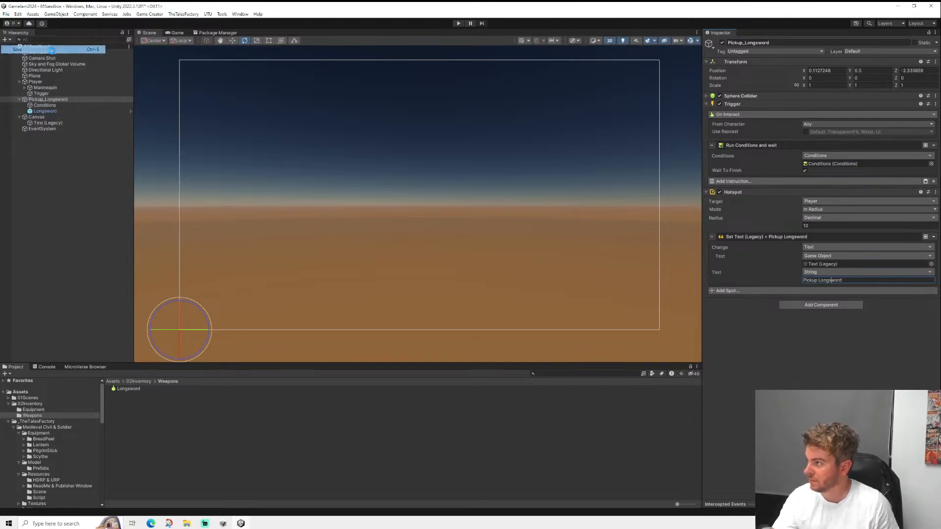
{"action": "left_click", "coordinate": [458, 23]}
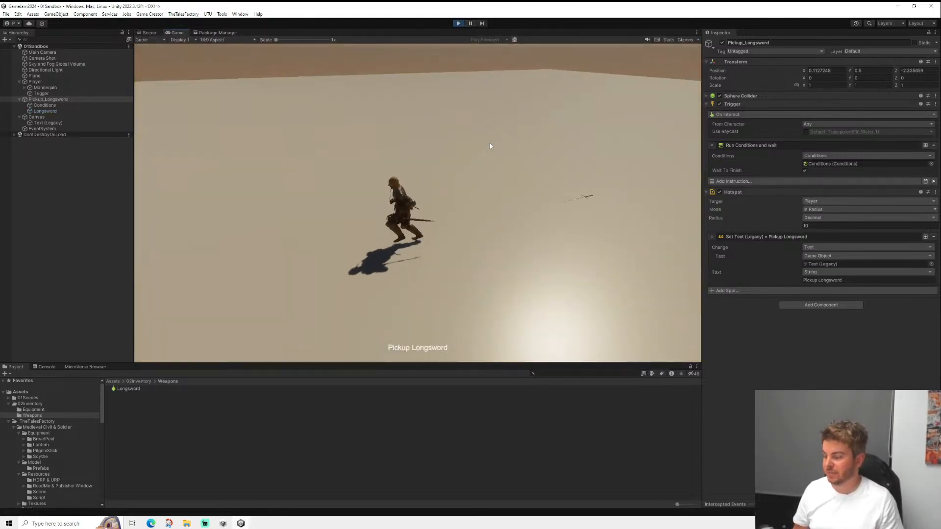
{"action": "left_click", "coordinate": [458, 24]}
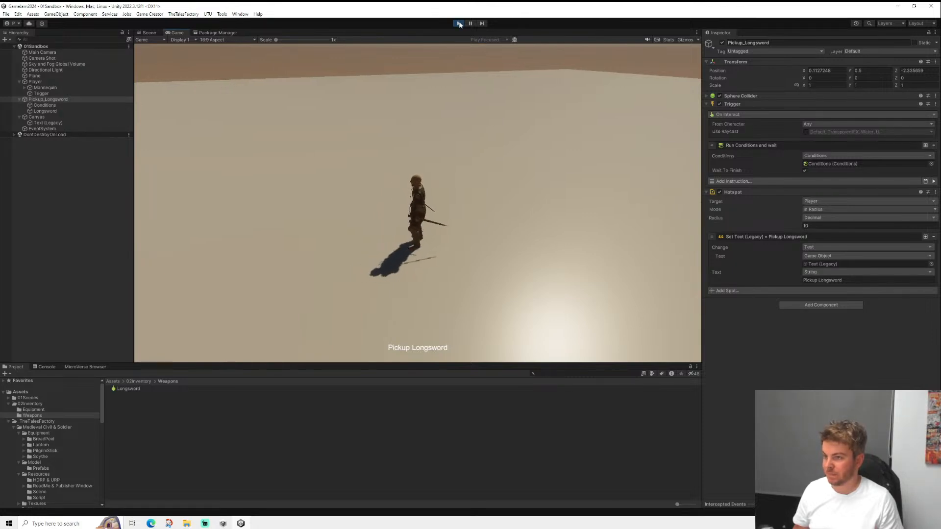
{"action": "key", "text": "w"}
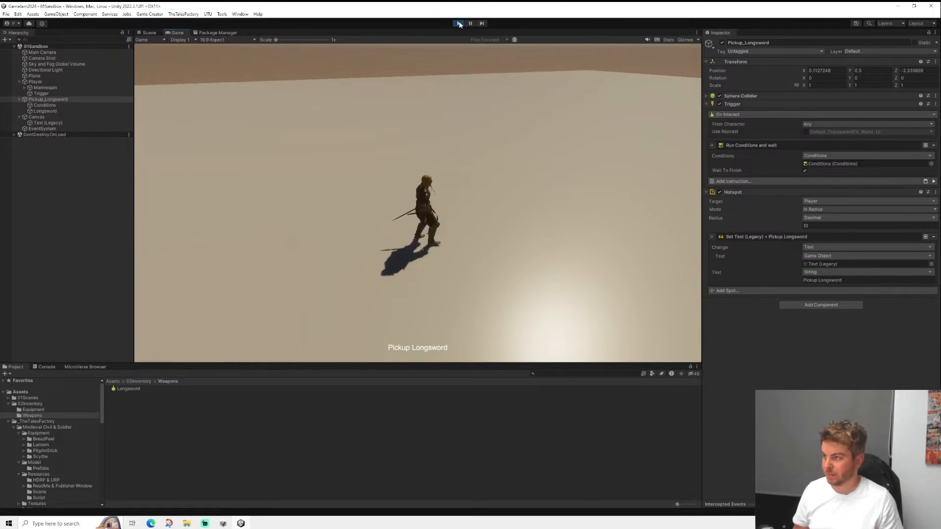
{"action": "left_click", "coordinate": [459, 24]}
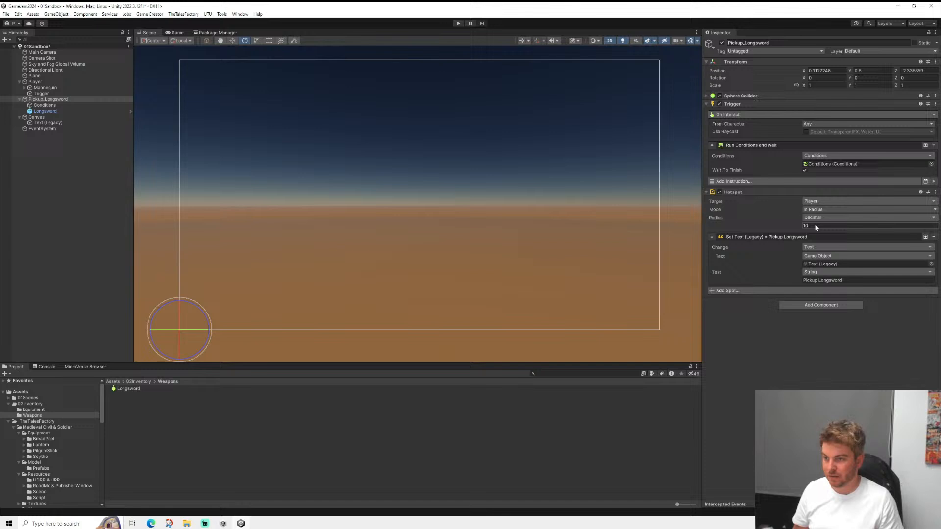
- Set the Hotspot radius on Pickup_Longsword to 1.5 and return the scene view to 3D to check its range
{"action": "left_click", "coordinate": [816, 226]}
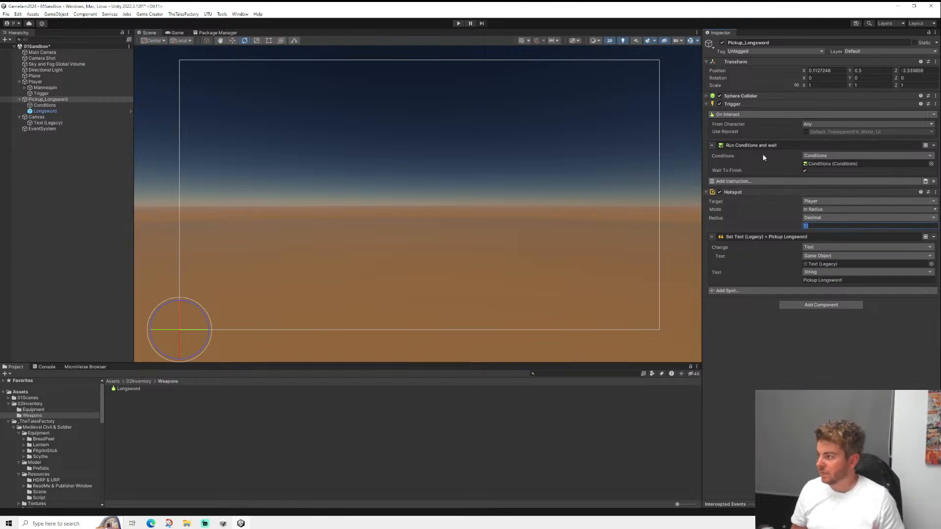
{"action": "left_click", "coordinate": [38, 117]}
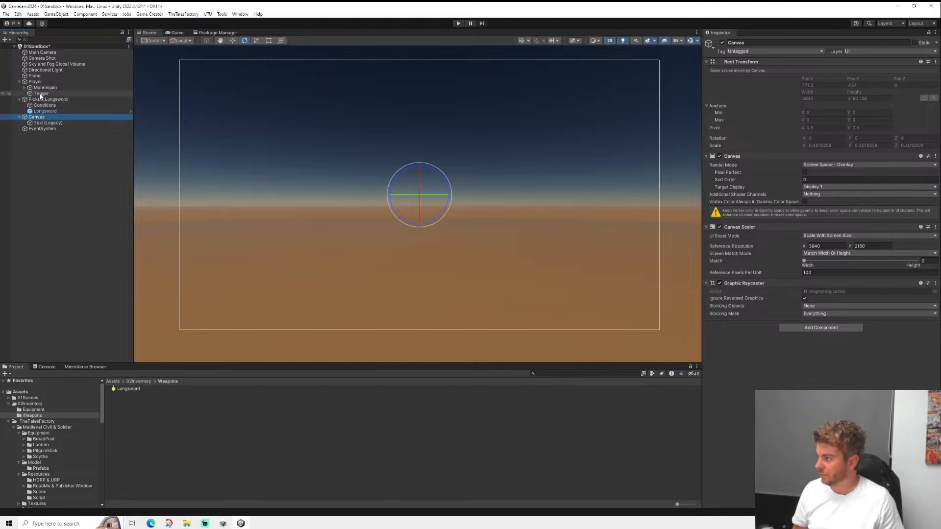
{"action": "left_click", "coordinate": [41, 100]}
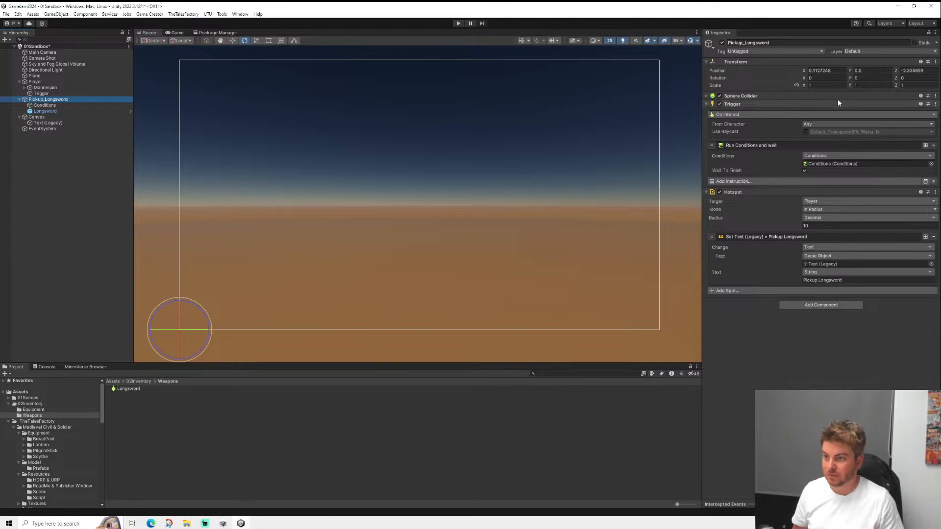
{"action": "left_click", "coordinate": [783, 97]}
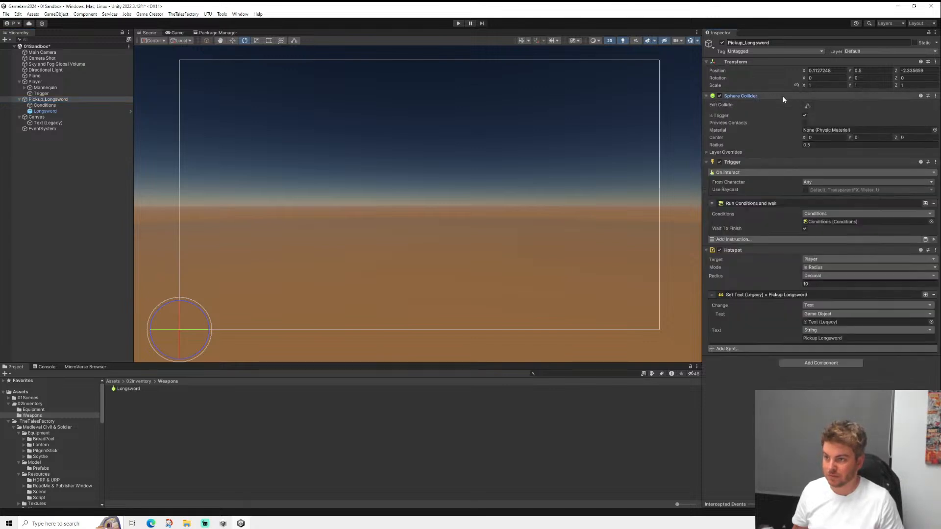
{"action": "left_click", "coordinate": [44, 124]}
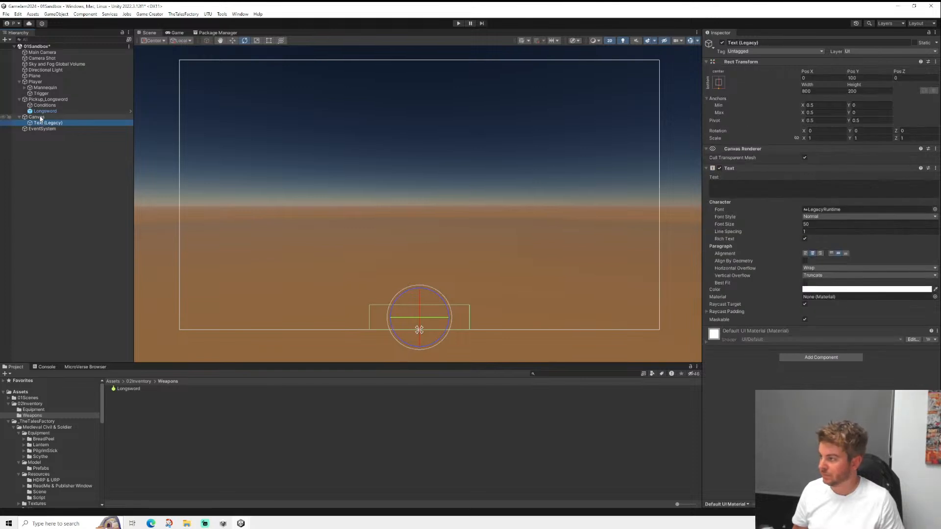
{"action": "left_click", "coordinate": [48, 100]}
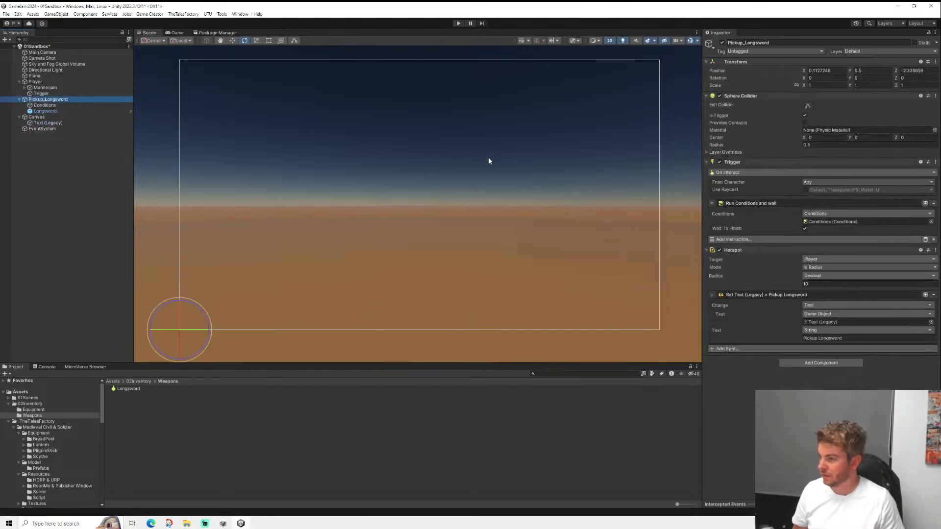
{"action": "left_click", "coordinate": [814, 284]}
{"action": "type", "text": "1.5"}
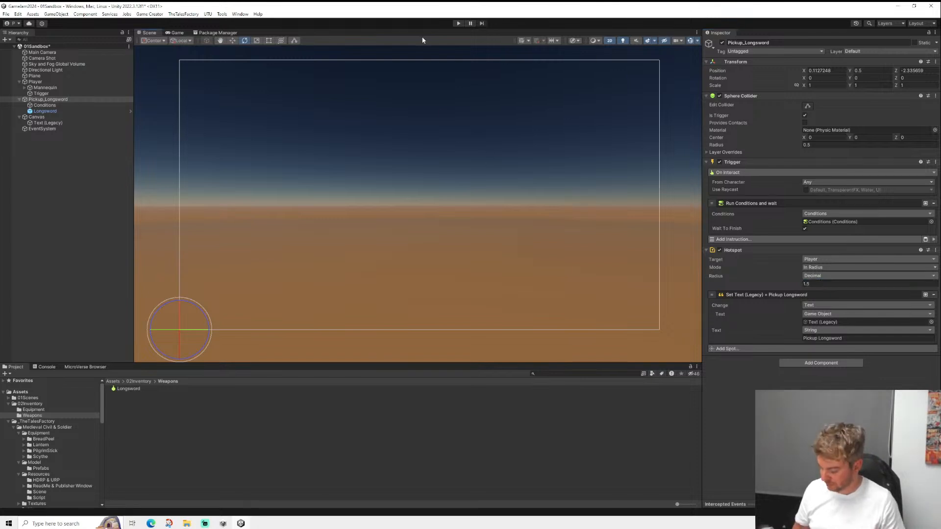
{"action": "left_click", "coordinate": [457, 24]}
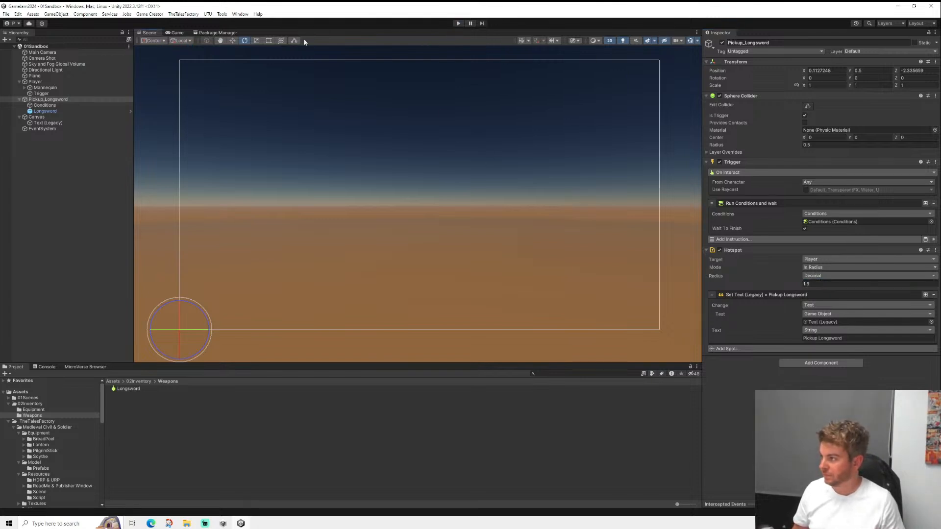
{"action": "left_click", "coordinate": [612, 42]}
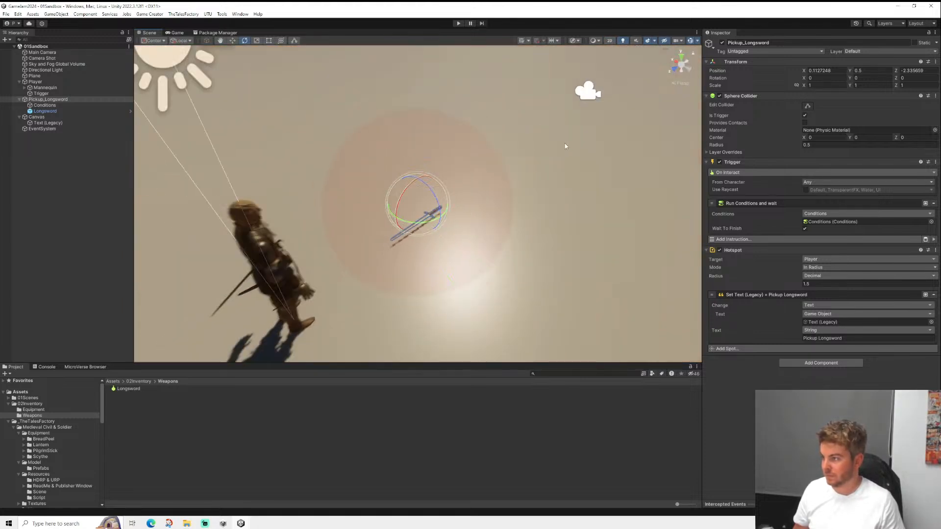
- Play-test the scene, walking the character around the longsword to check the pickup and the 1.5 radius prompt
{"action": "left_click", "coordinate": [460, 24]}
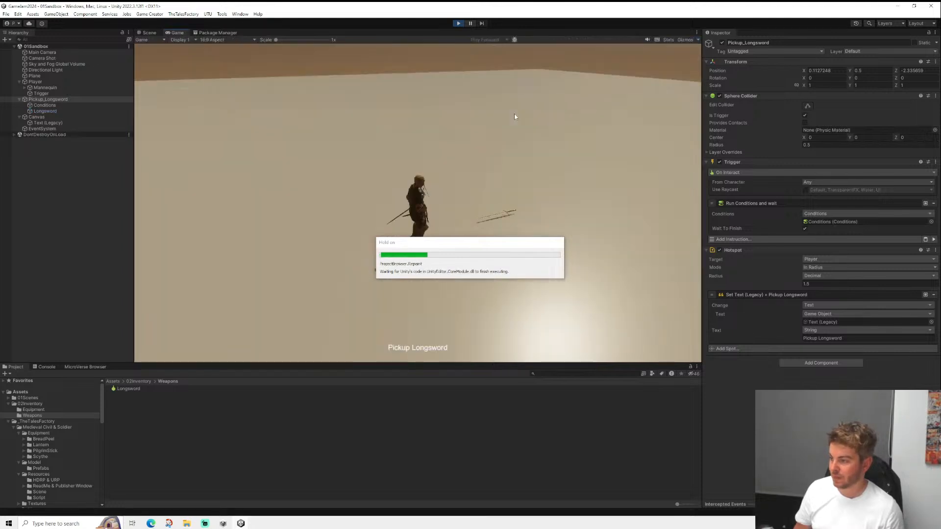
{"action": "key", "text": "a"}
{"action": "key", "text": "w"}
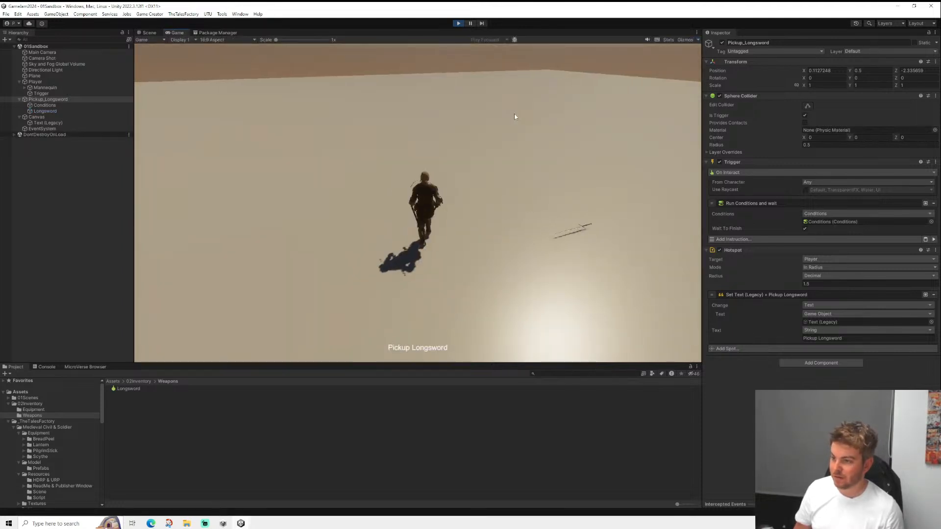
{"action": "key", "text": "d"}
{"action": "key", "text": "w"}
{"action": "key", "text": "s"}
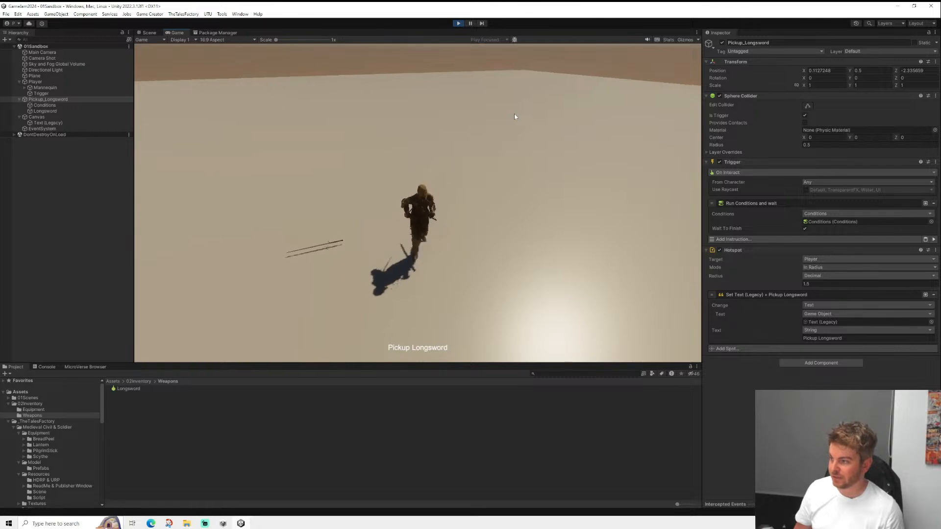
{"action": "key", "text": "a"}
{"action": "key", "text": "d"}
{"action": "key", "text": "w"}
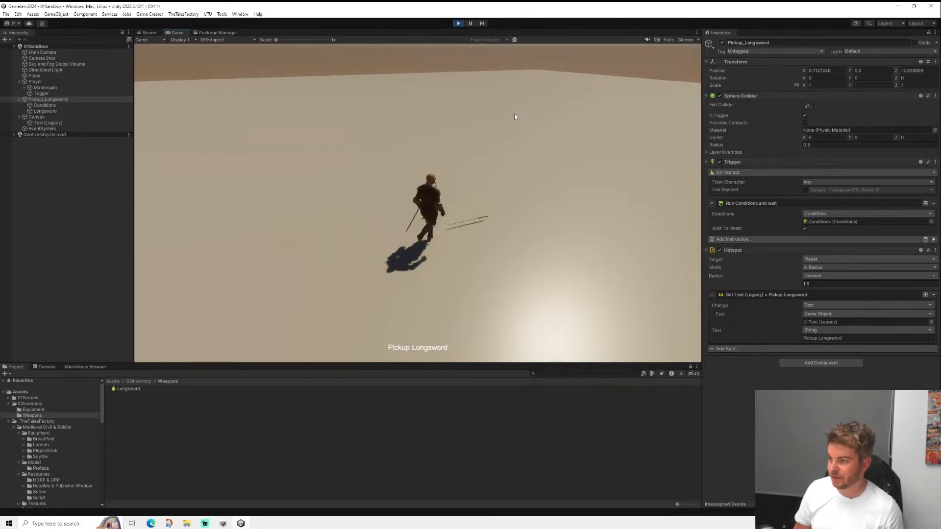
{"action": "key", "text": "d"}
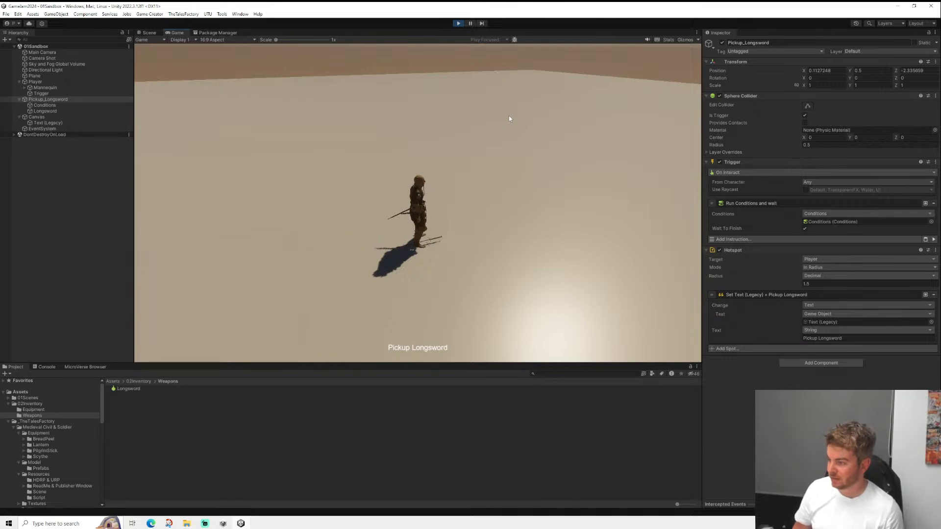
- Check the Longsword object, the console, the Pickup_Longsword trigger and the Add and Equip Longsword instructions in Conditions
{"action": "left_click", "coordinate": [47, 111]}
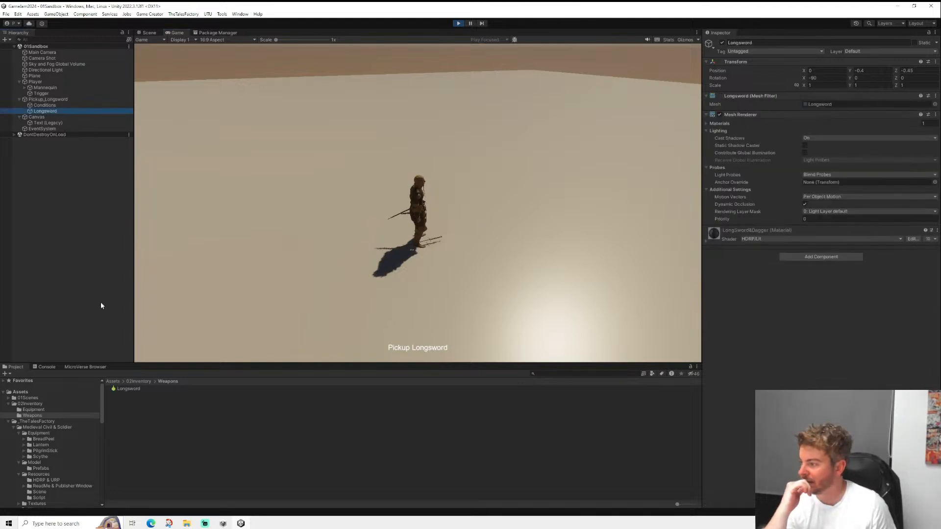
{"action": "left_click", "coordinate": [44, 368]}
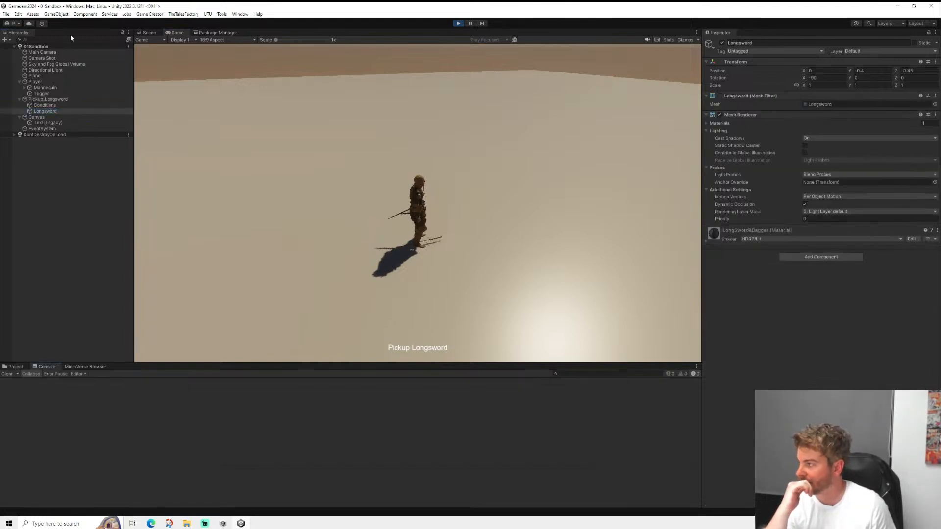
{"action": "left_click", "coordinate": [43, 99]}
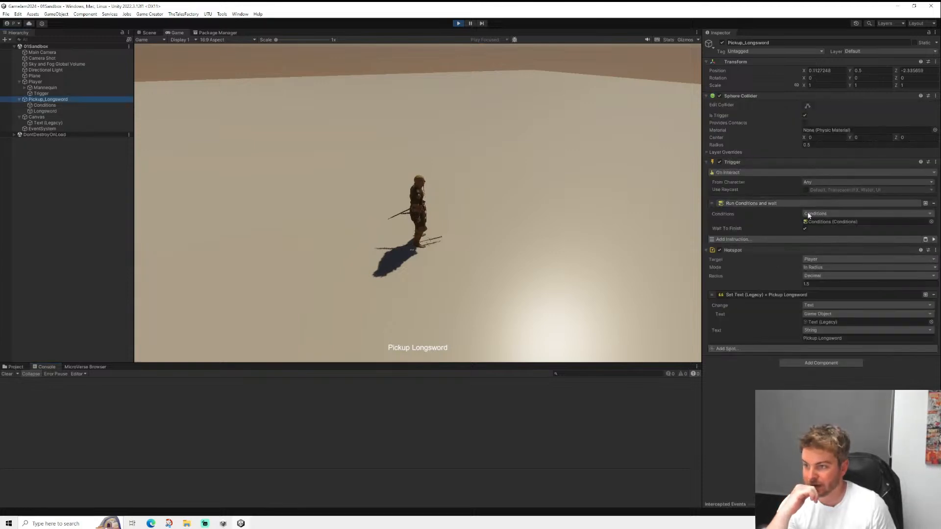
{"action": "left_click", "coordinate": [823, 221]}
{"action": "left_click", "coordinate": [45, 104]}
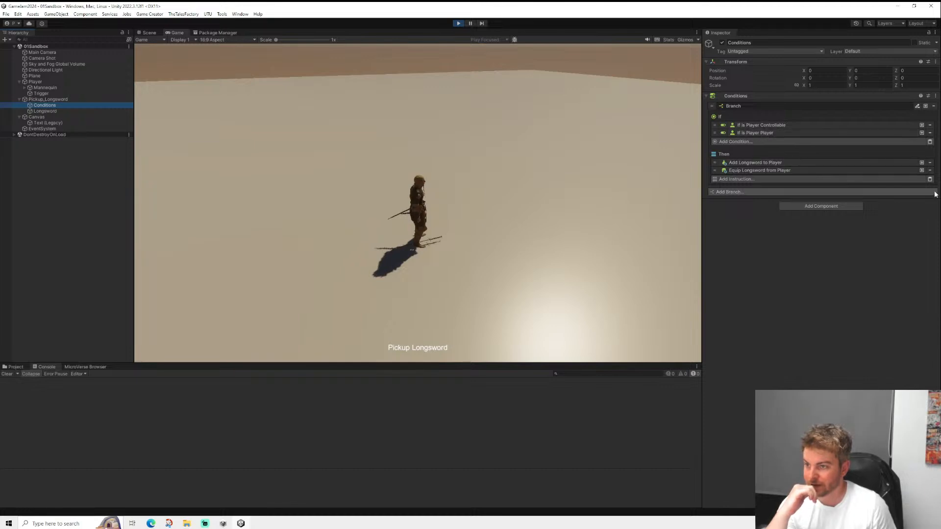
{"action": "left_click", "coordinate": [738, 171]}
{"action": "left_click", "coordinate": [753, 162]}
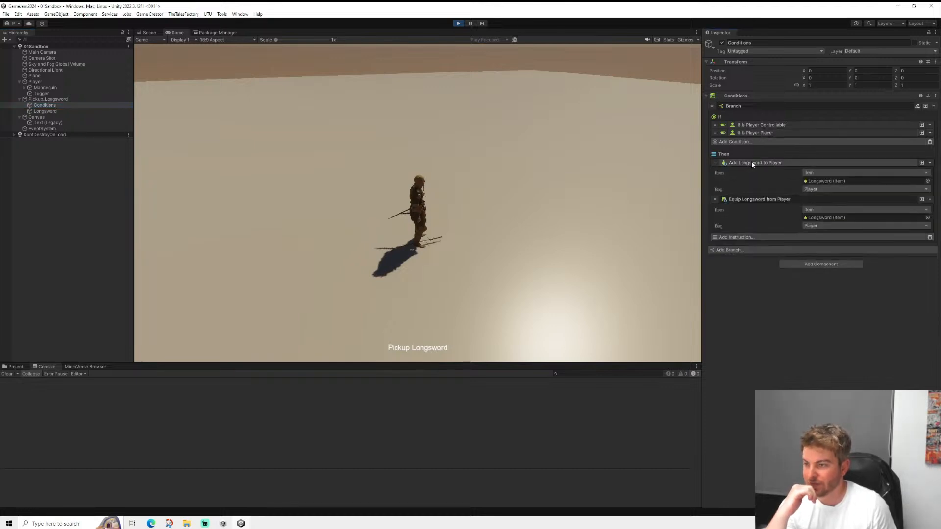
{"action": "left_click", "coordinate": [821, 218]}
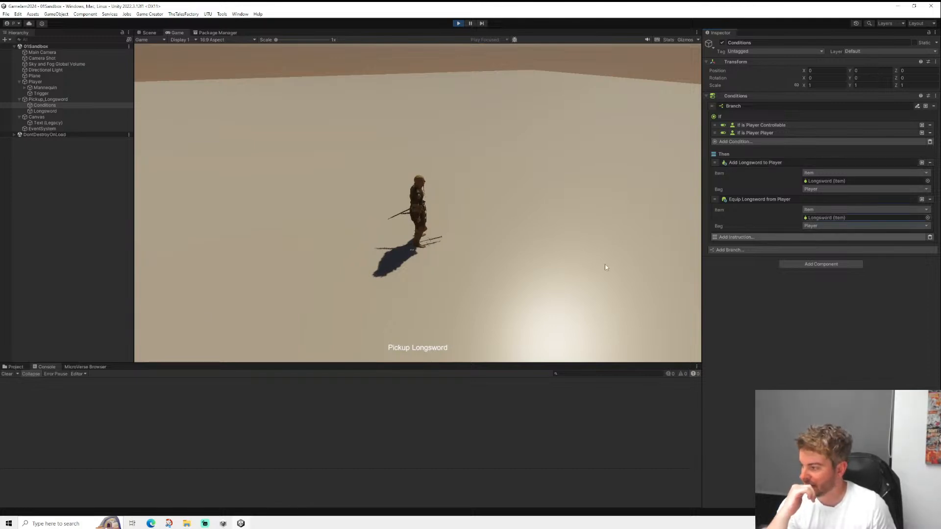
- Copy the Longsword item's On Equip Attach Prefab instruction into the Conditions branch as the first Then instruction, above Add Longsword to Player
{"action": "left_click", "coordinate": [18, 368]}
{"action": "left_click", "coordinate": [125, 390]}
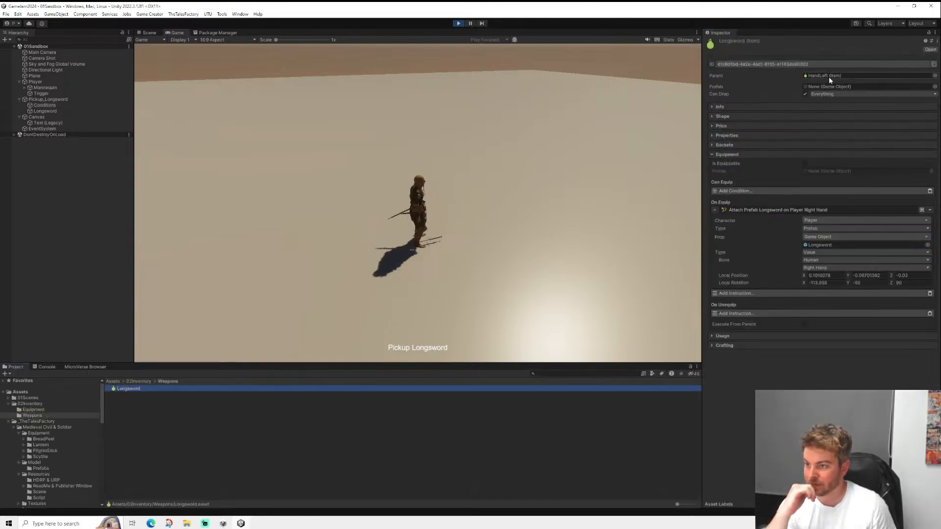
{"action": "right_click", "coordinate": [745, 210]}
{"action": "left_click", "coordinate": [760, 217]}
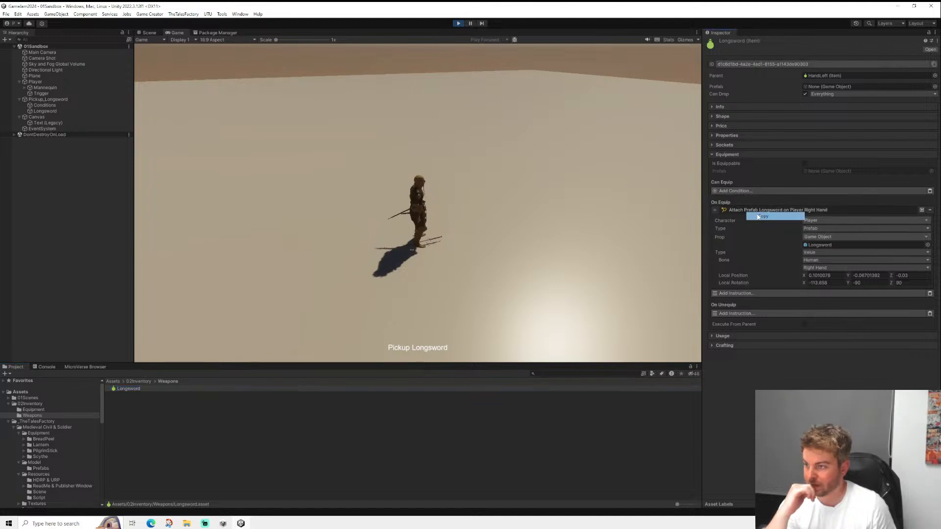
{"action": "left_click", "coordinate": [45, 105]}
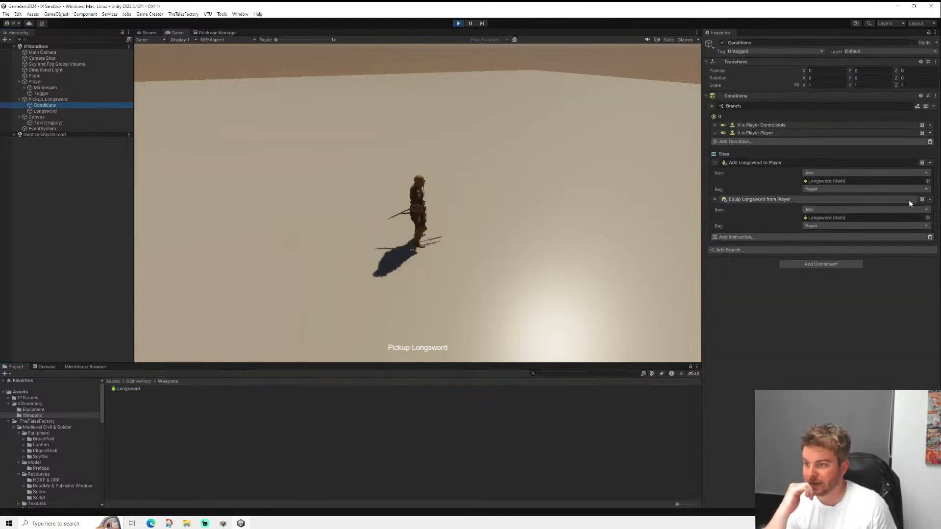
{"action": "left_click", "coordinate": [930, 237]}
{"action": "left_click_drag", "start_coordinate": [720, 239], "coordinate": [721, 159]}
- Move the character around in the running game to test the pickup with the added attach instruction
{"action": "key", "text": "s"}
{"action": "key", "text": "a"}
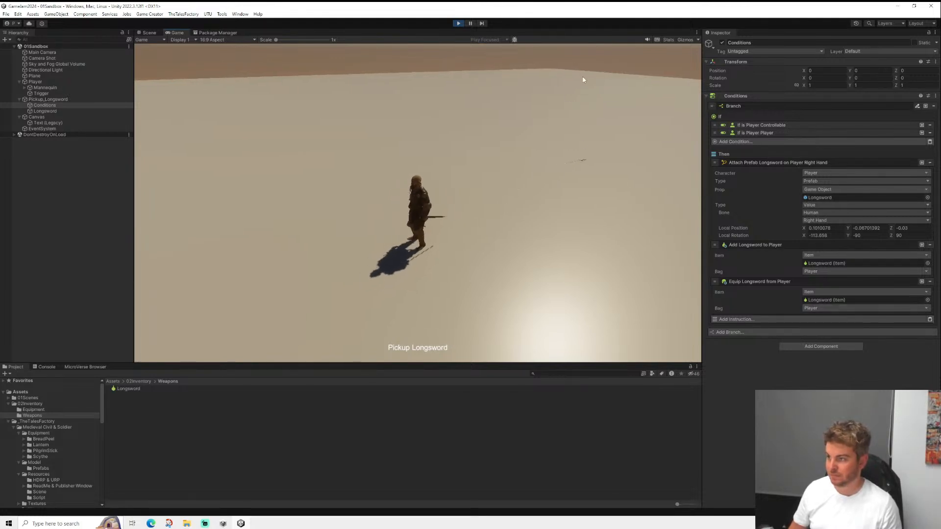
- Playtest the longsword pickup by walking the character around and near the sword, and leave play mode
{"action": "key", "text": "w"}
{"action": "key", "text": "d"}
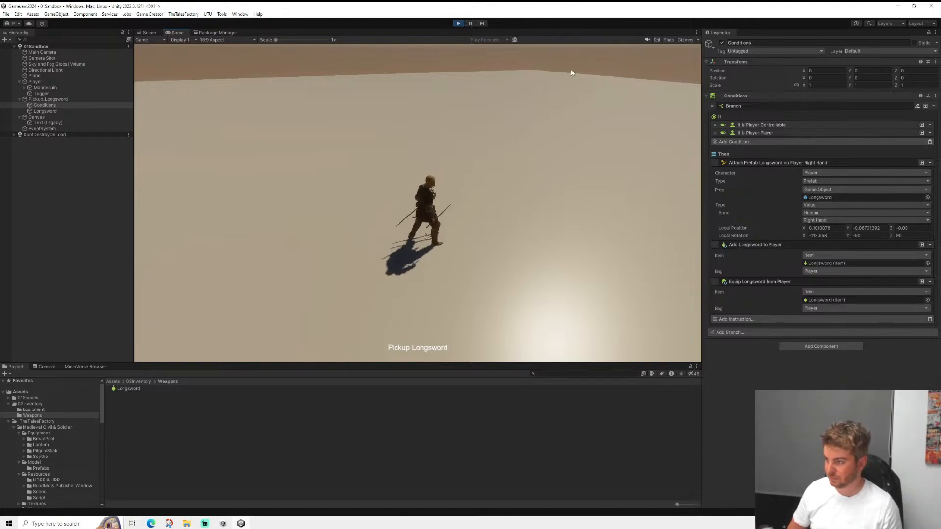
{"action": "key", "text": "d"}
{"action": "key", "text": "s"}
{"action": "key", "text": "a"}
{"action": "key", "text": "w"}
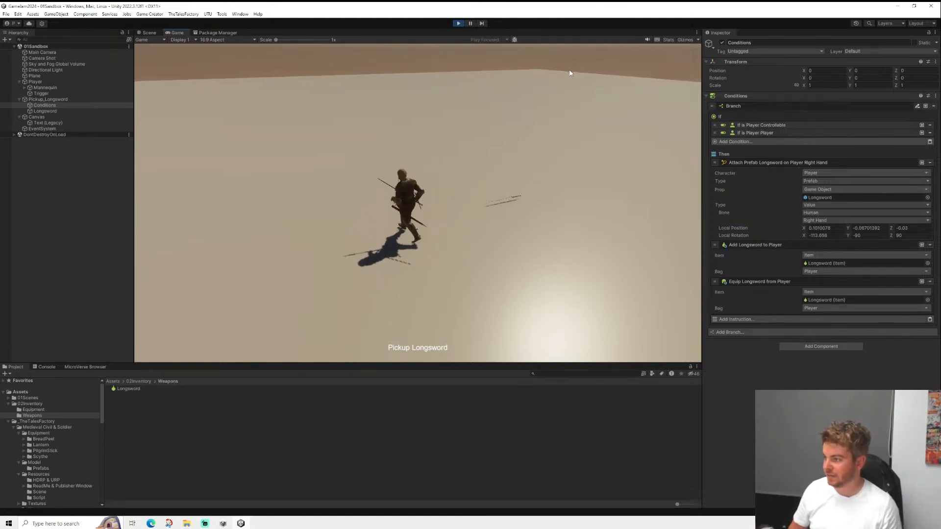
{"action": "key", "text": "a"}
{"action": "key", "text": "s"}
{"action": "key", "text": "d"}
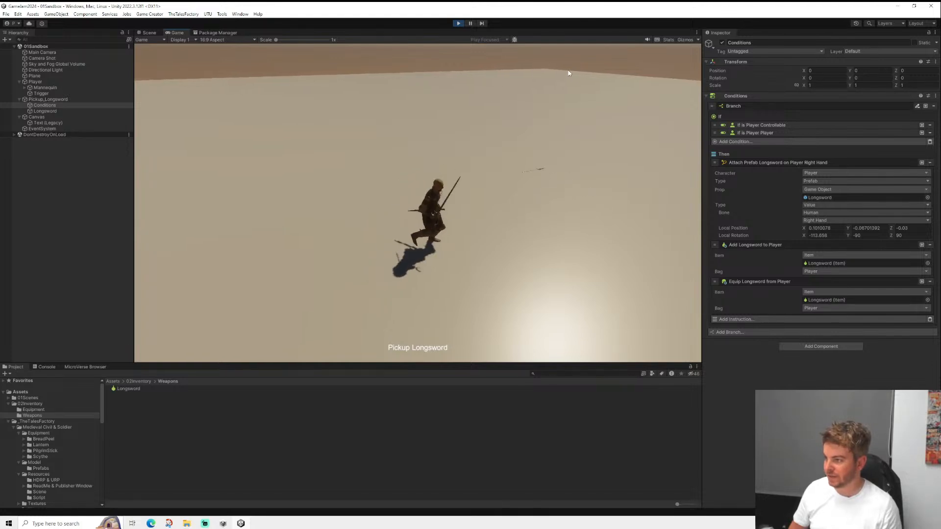
{"action": "key", "text": "w"}
{"action": "key", "text": "d"}
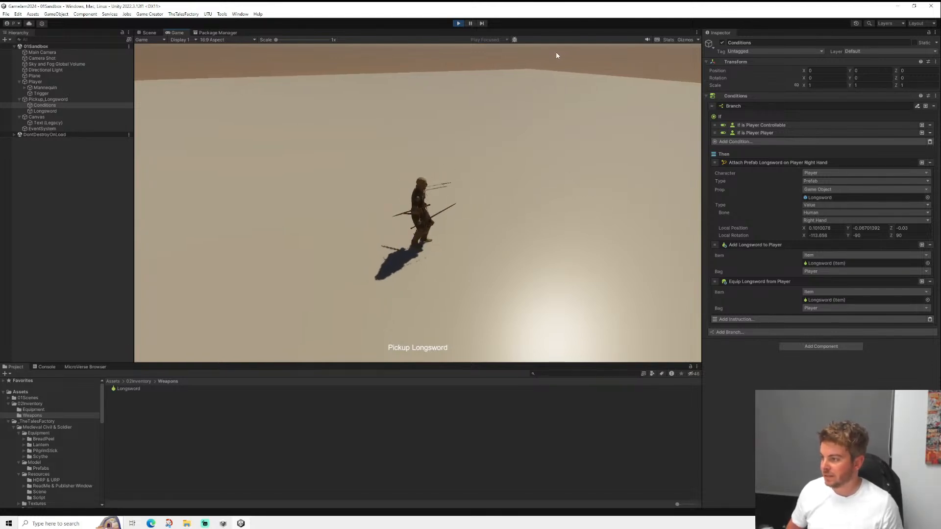
{"action": "key", "text": "s"}
{"action": "key", "text": "a"}
{"action": "key", "text": "w"}
{"action": "key", "text": "d"}
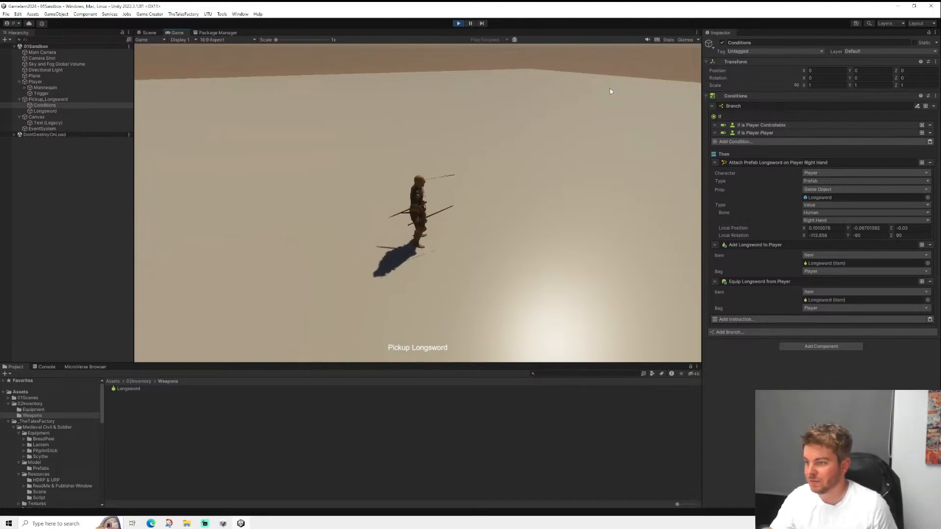
{"action": "left_click", "coordinate": [459, 23]}
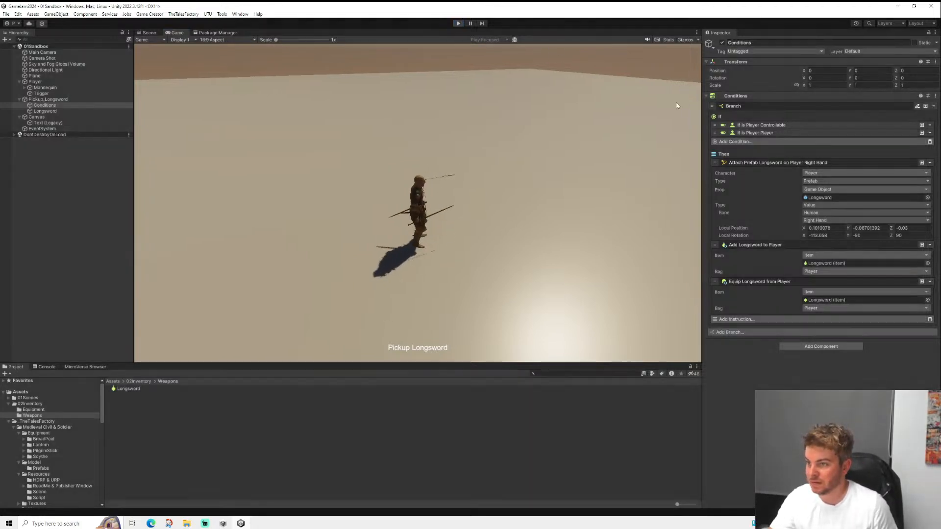
- Collapse the Add Longsword and Equip Longsword instructions and review the Player's Bag component before returning to the Conditions object
{"action": "left_click", "coordinate": [762, 163]}
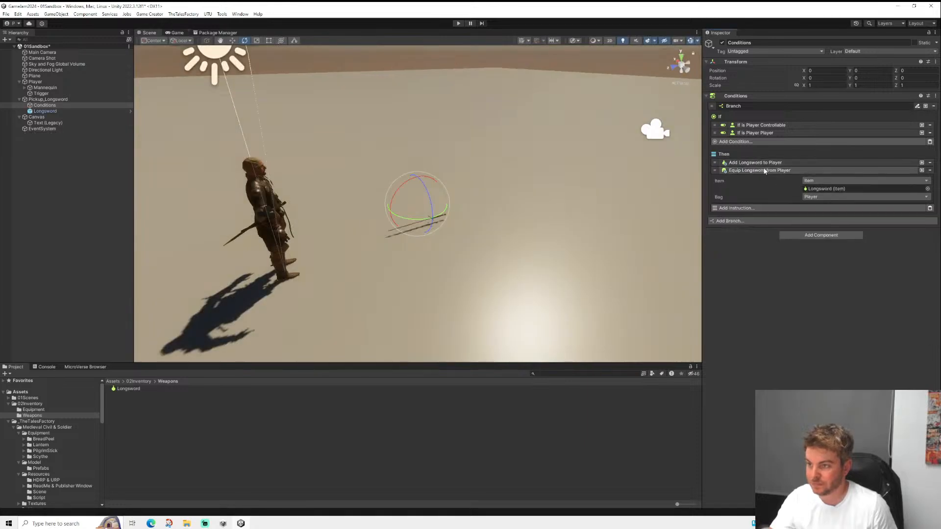
{"action": "left_click", "coordinate": [763, 170]}
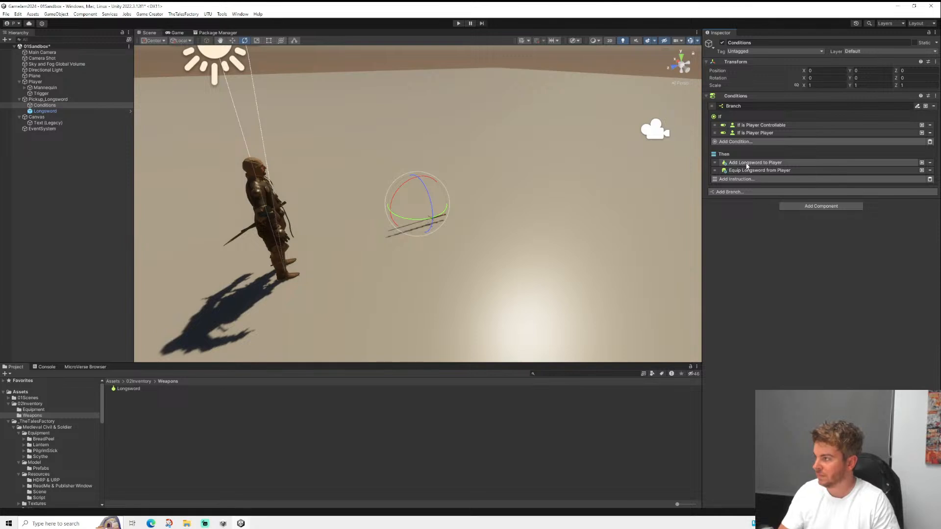
{"action": "left_click", "coordinate": [36, 82]}
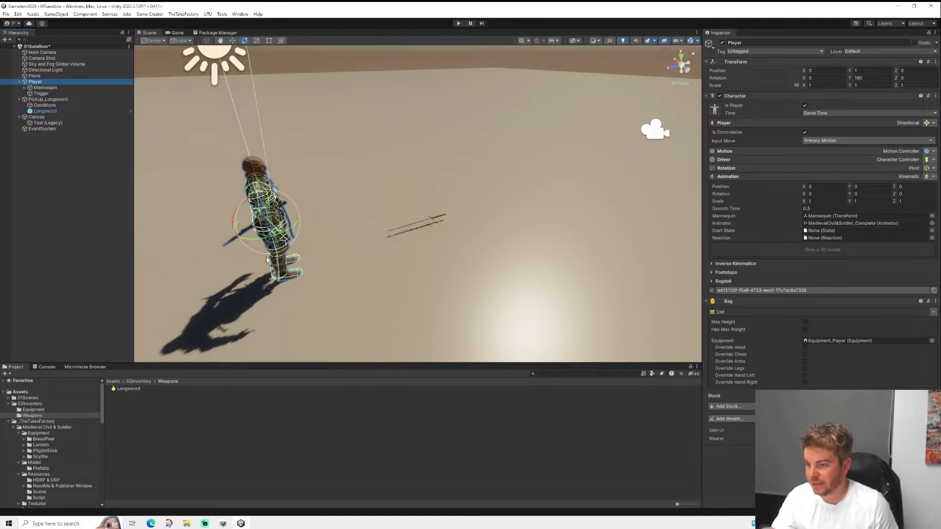
{"action": "left_click", "coordinate": [48, 105]}
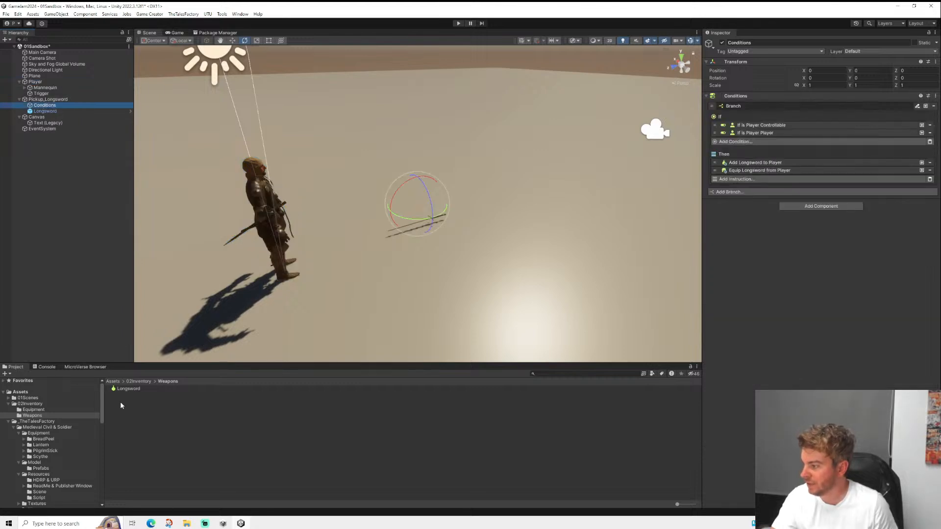
- Copy the Attach Prefab Longsword on Player Right Hand instruction from the Longsword item's On Equip list
{"action": "left_click", "coordinate": [128, 388]}
{"action": "left_click", "coordinate": [784, 211]}
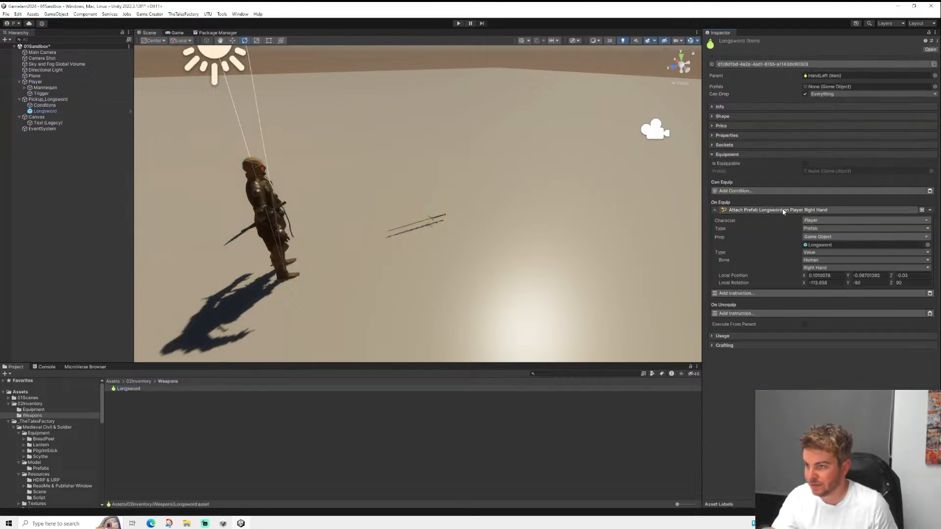
{"action": "right_click", "coordinate": [783, 212]}
{"action": "left_click", "coordinate": [794, 214]}
{"action": "left_click", "coordinate": [49, 105]}
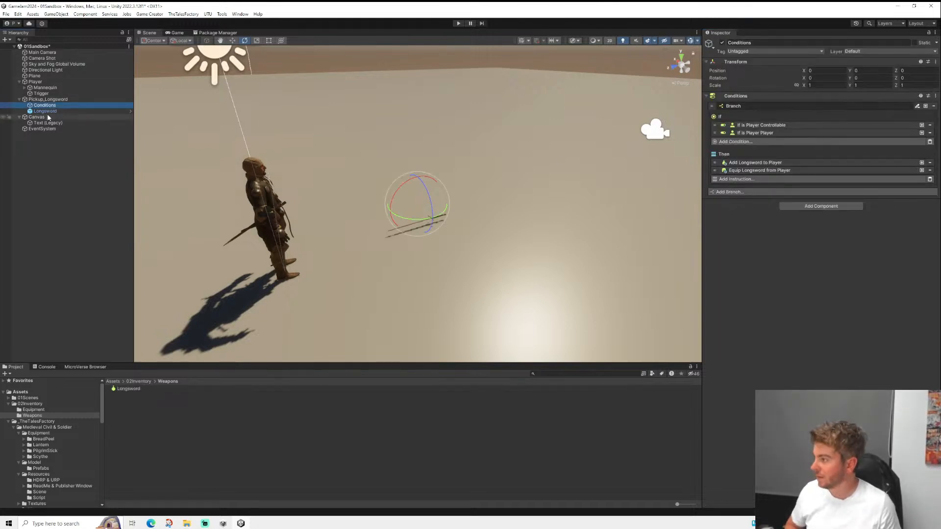
{"action": "key", "text": "ctrl+d"}
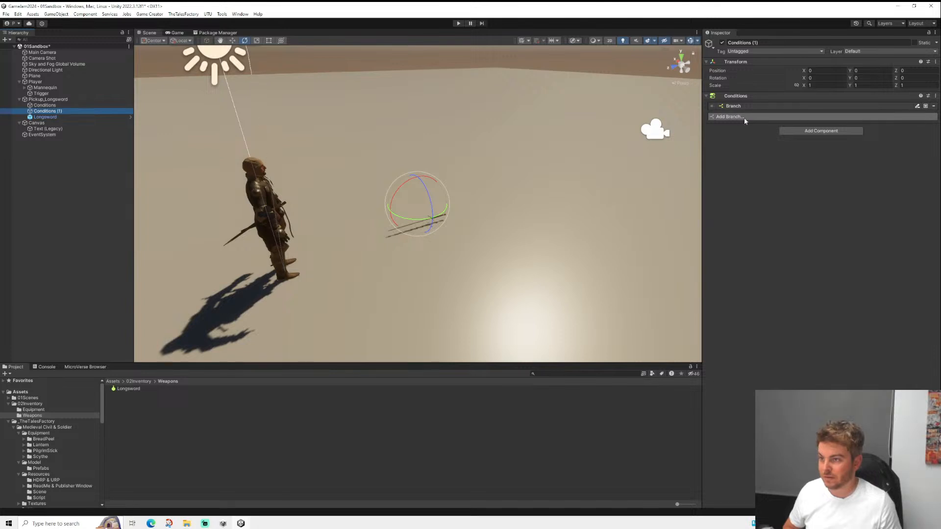
{"action": "left_click", "coordinate": [735, 106]}
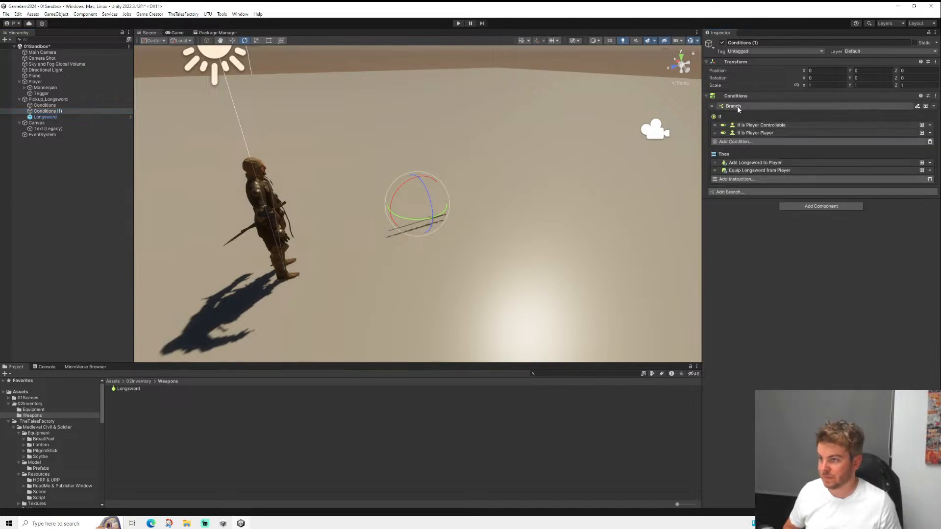
{"action": "left_click", "coordinate": [930, 180]}
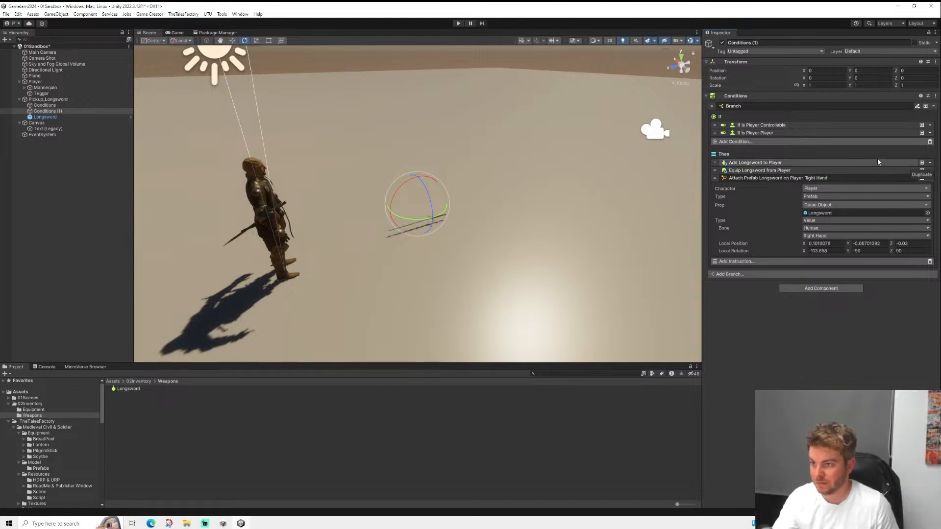
{"action": "right_click", "coordinate": [737, 164]}
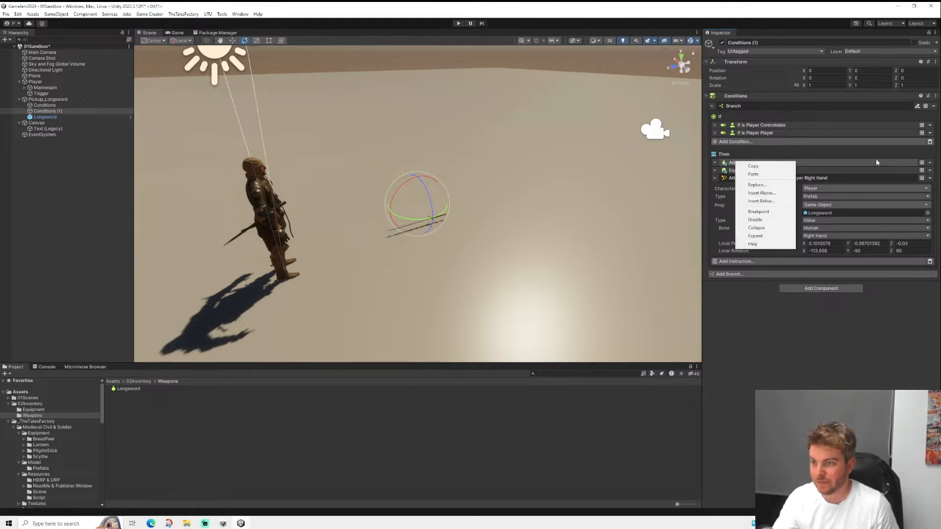
{"action": "left_click", "coordinate": [931, 179]}
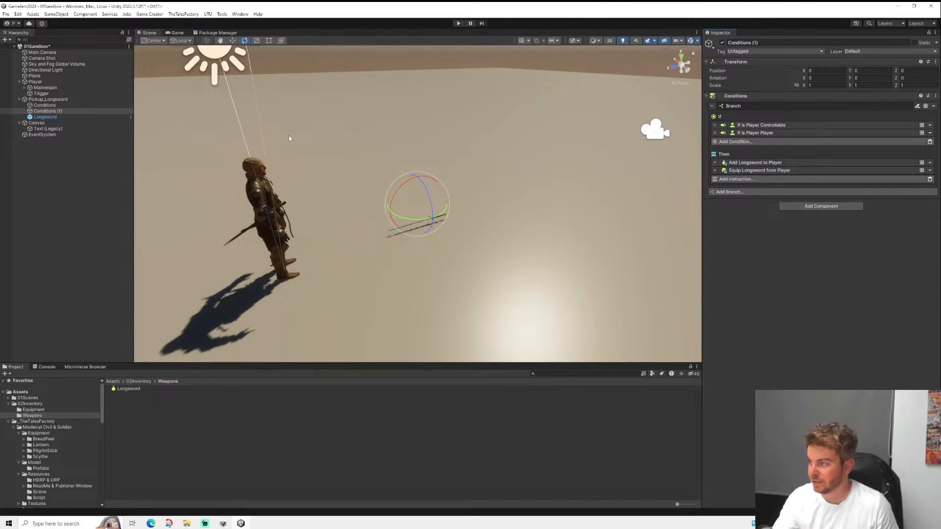
{"action": "left_click", "coordinate": [52, 110]}
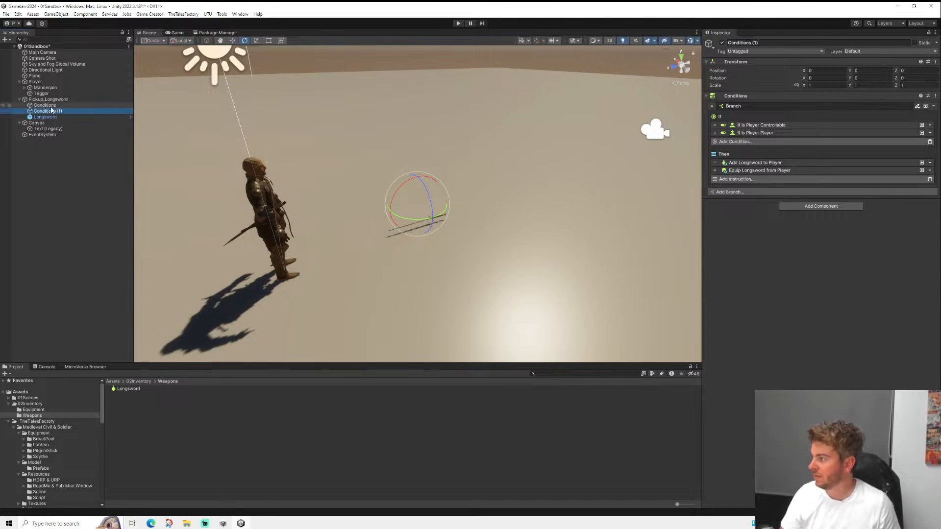
{"action": "key", "text": "Delete"}
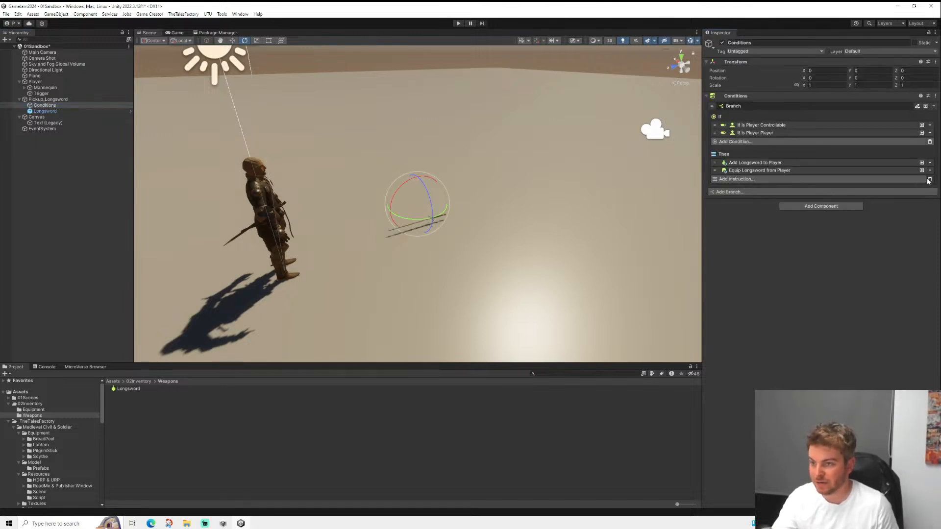
- Paste the Attach Prefab instruction into the Conditions object's Then list and disable the Add Longsword and Equip Longsword instructions
{"action": "left_click", "coordinate": [930, 179]}
{"action": "left_click", "coordinate": [743, 180]}
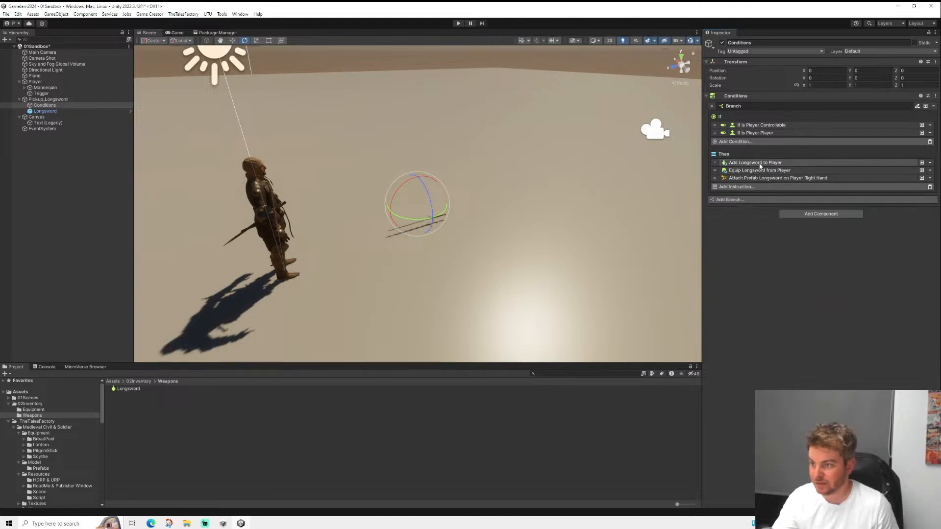
{"action": "right_click", "coordinate": [761, 164]}
{"action": "left_click", "coordinate": [782, 224]}
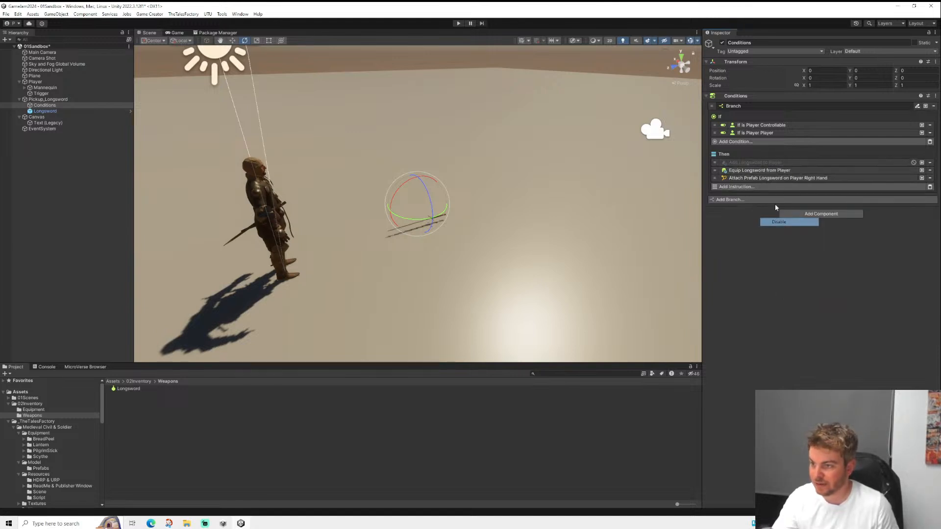
{"action": "right_click", "coordinate": [755, 171]}
{"action": "left_click", "coordinate": [779, 229]}
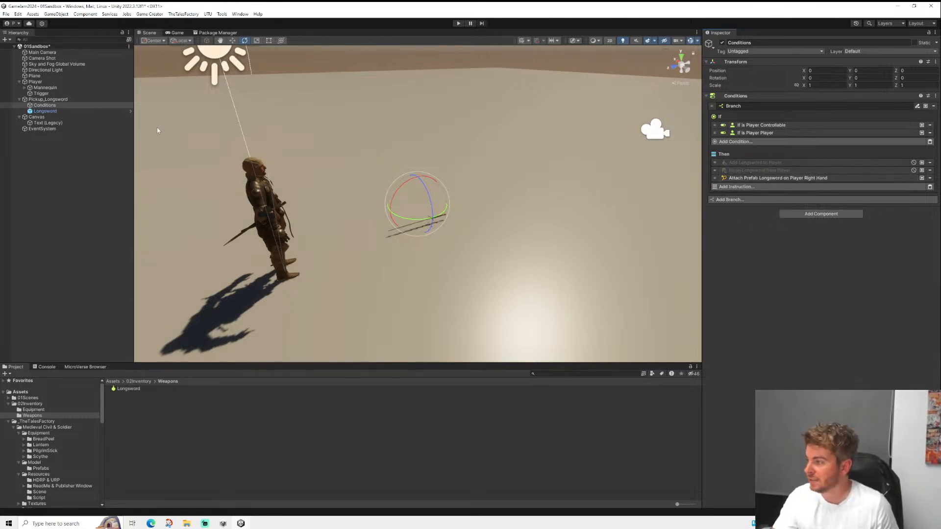
- Set the Hotspot radius of the Pickup_Longsword object to 1
{"action": "left_click", "coordinate": [53, 111]}
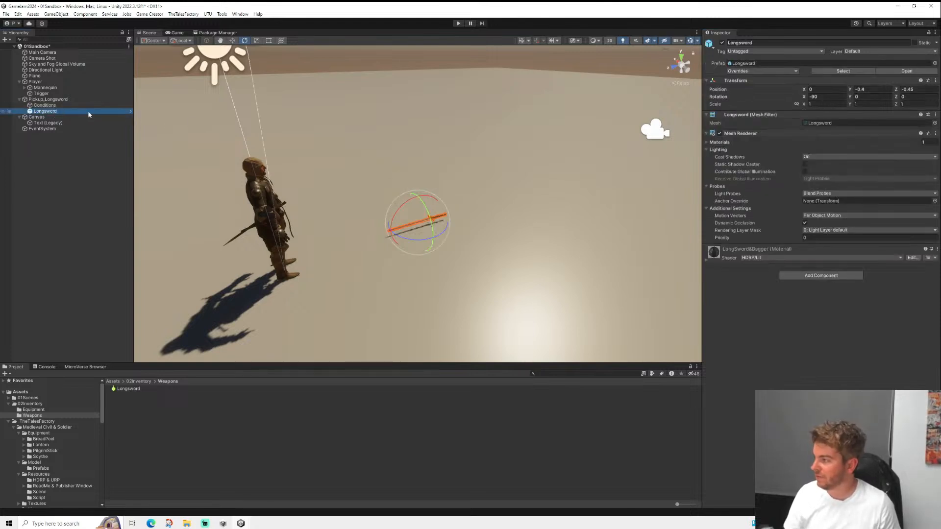
{"action": "left_click", "coordinate": [23, 100]}
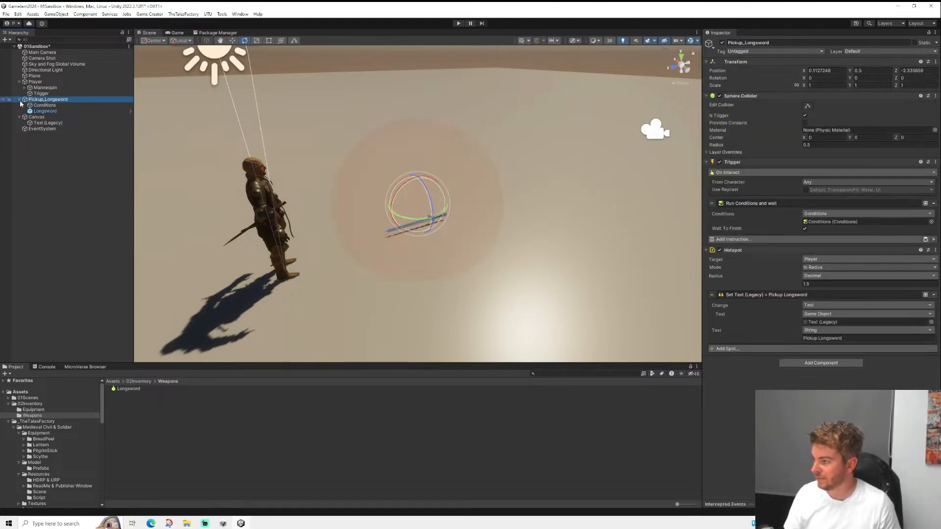
{"action": "left_click", "coordinate": [20, 100]}
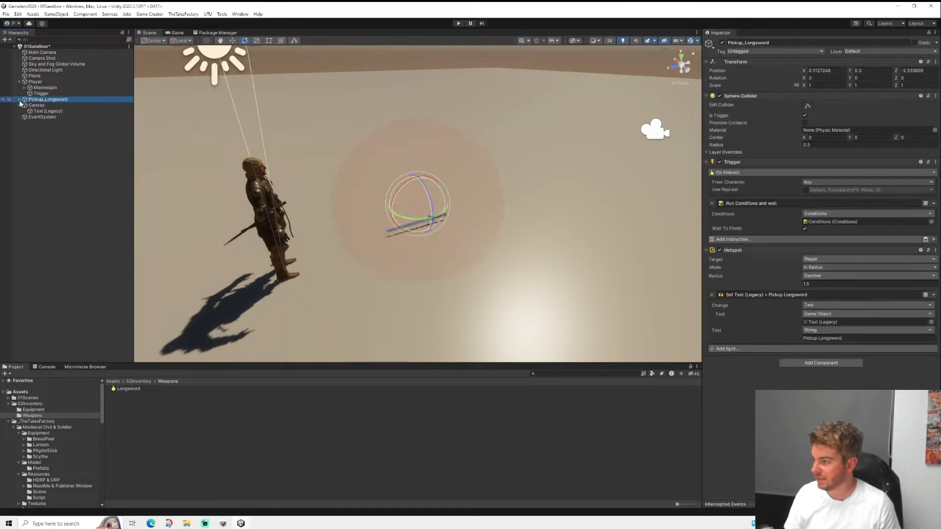
{"action": "left_click", "coordinate": [813, 283]}
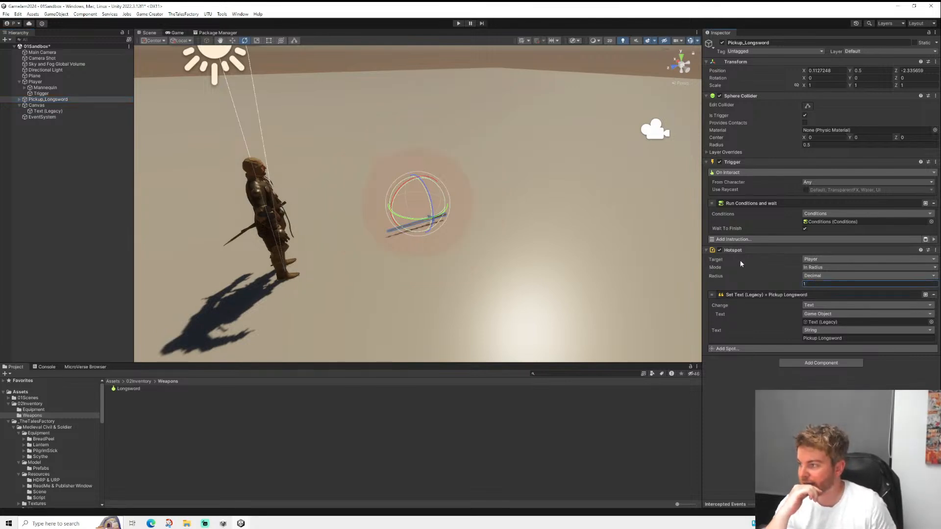
- Save the scene and move Pickup_Longsword farther from the player along the Z axis, to about -5.69
{"action": "left_click", "coordinate": [5, 14]}
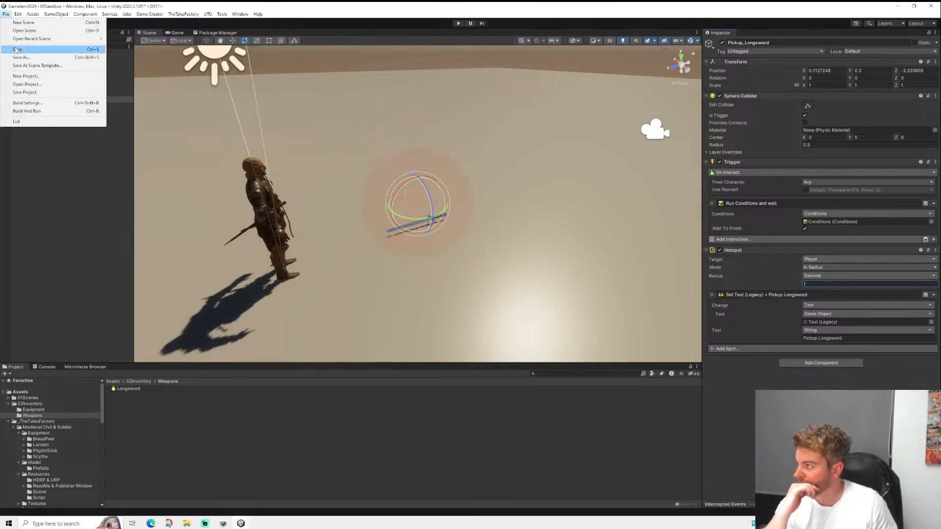
{"action": "left_click", "coordinate": [17, 50]}
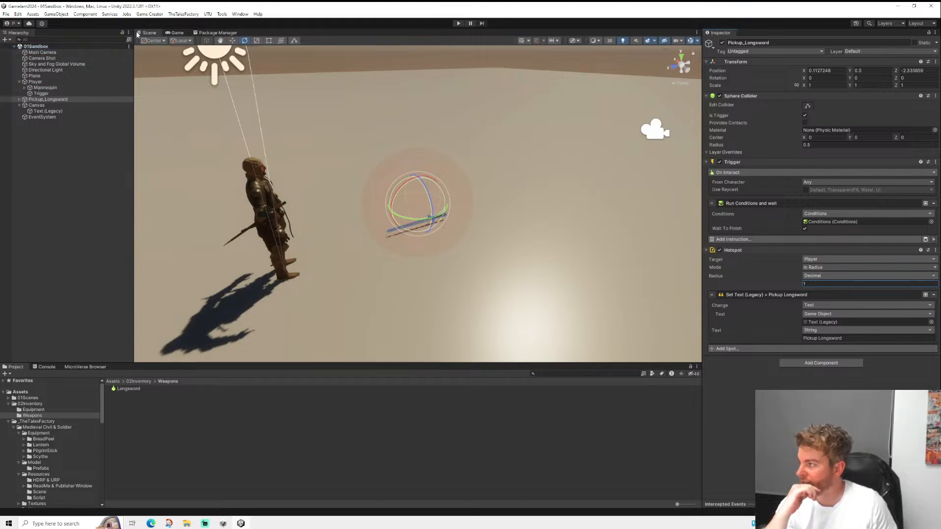
{"action": "left_click", "coordinate": [234, 41]}
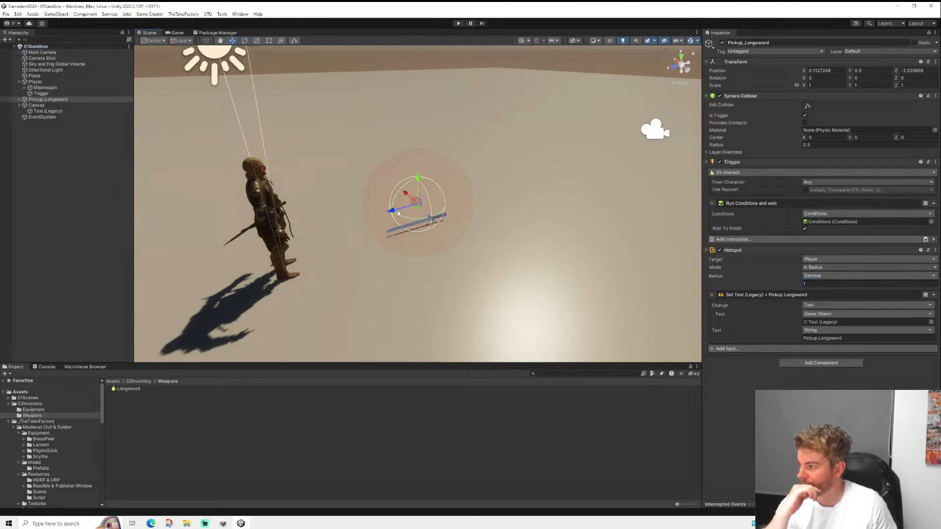
{"action": "left_click_drag", "start_coordinate": [398, 214], "coordinate": [532, 178]}
- Play-test the scene by running the player around the longsword pickup to check the sword's hand attachment, and stop play mode
{"action": "left_click", "coordinate": [459, 24]}
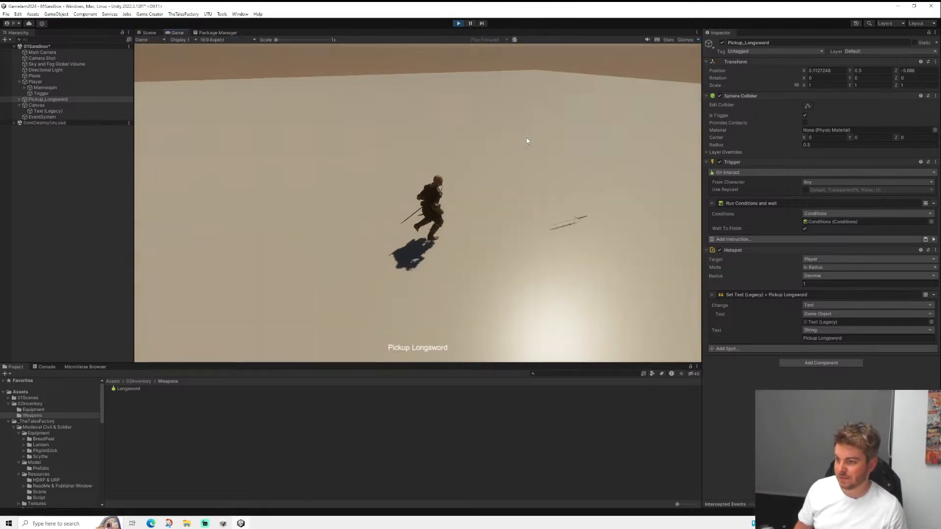
{"action": "key", "text": "a"}
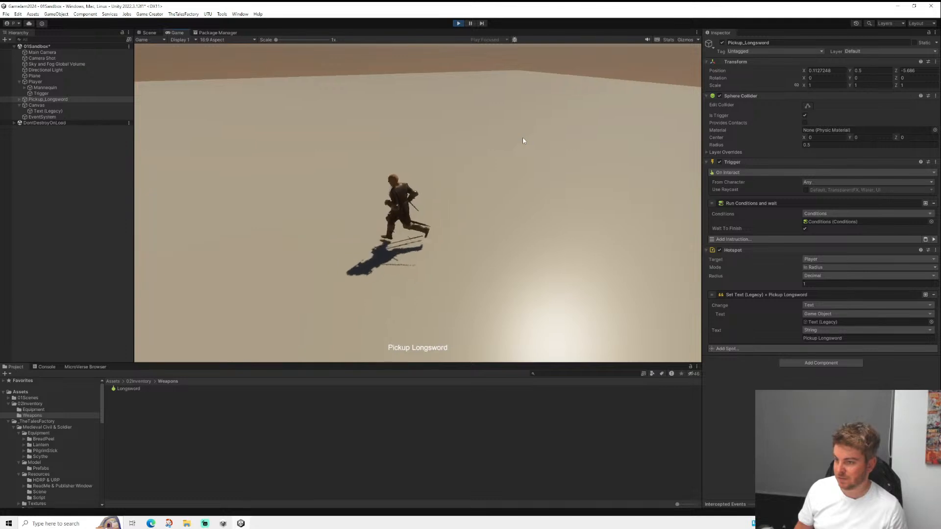
{"action": "key", "text": "s"}
{"action": "key", "text": "d"}
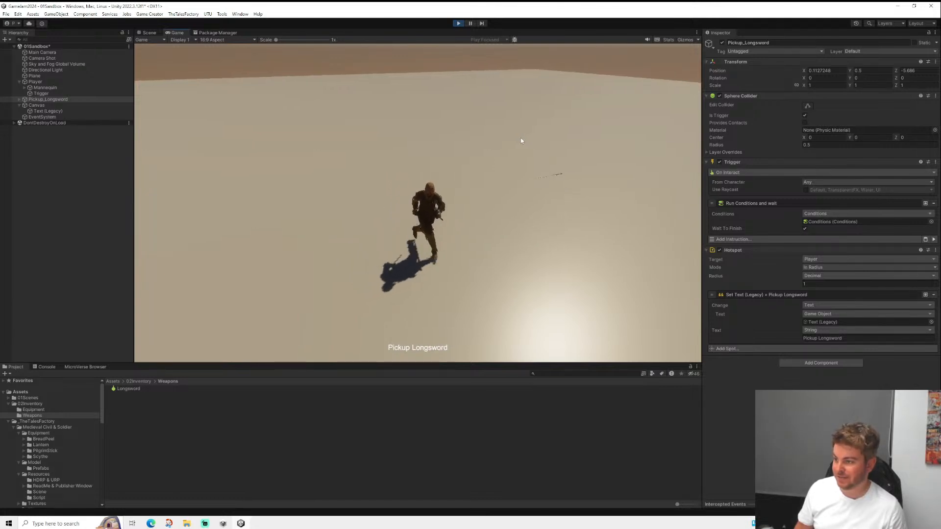
{"action": "key", "text": "w"}
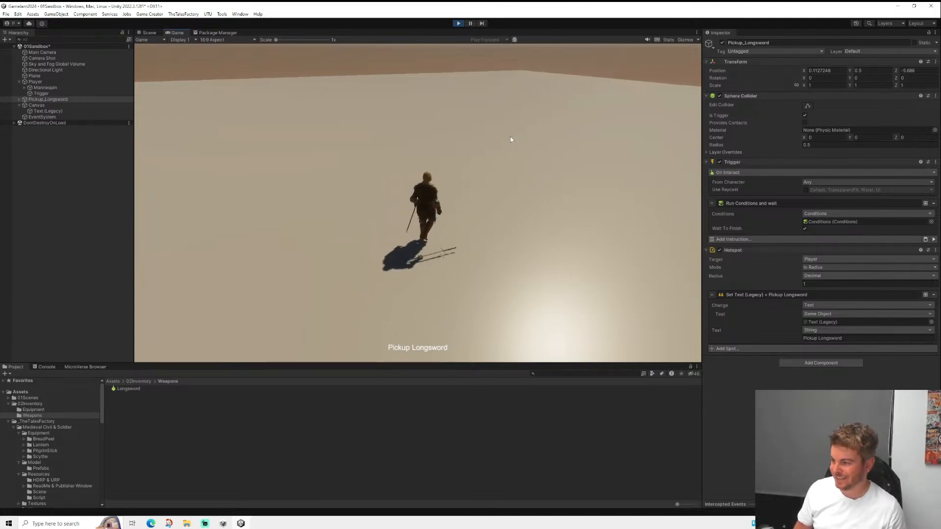
{"action": "key", "text": "a"}
{"action": "key", "text": "s"}
{"action": "key", "text": "d"}
{"action": "key", "text": "w"}
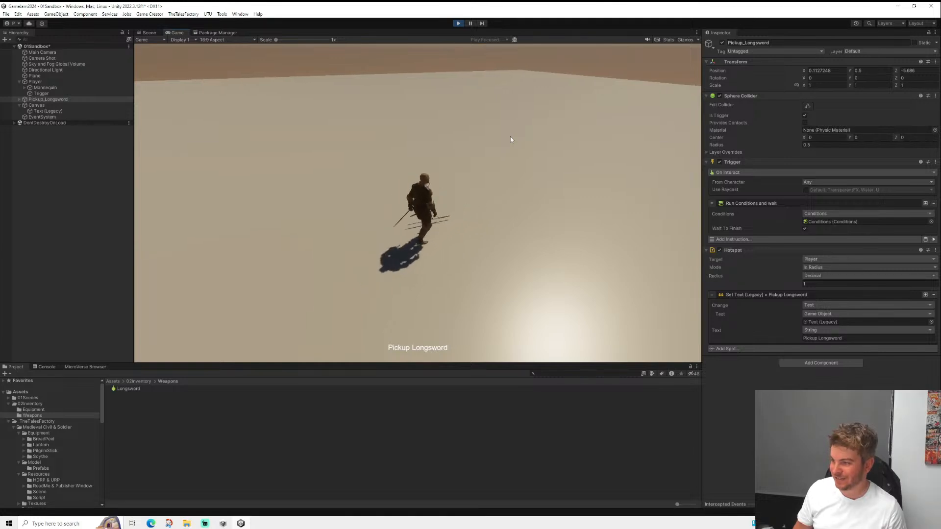
{"action": "key", "text": "a"}
{"action": "key", "text": "s"}
{"action": "key", "text": "d"}
{"action": "key", "text": "s"}
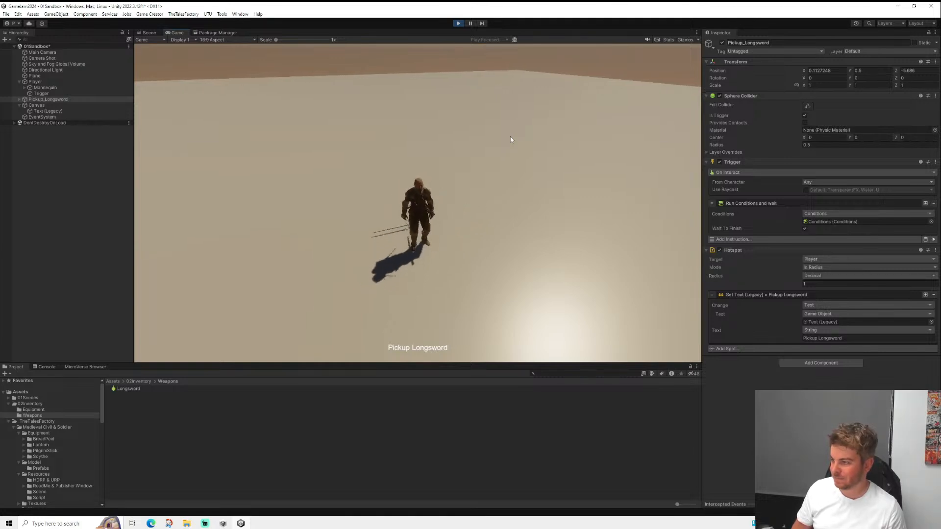
{"action": "key", "text": "a"}
{"action": "key", "text": "w"}
{"action": "key", "text": "d"}
{"action": "key", "text": "s"}
{"action": "key", "text": "a"}
{"action": "key", "text": "d"}
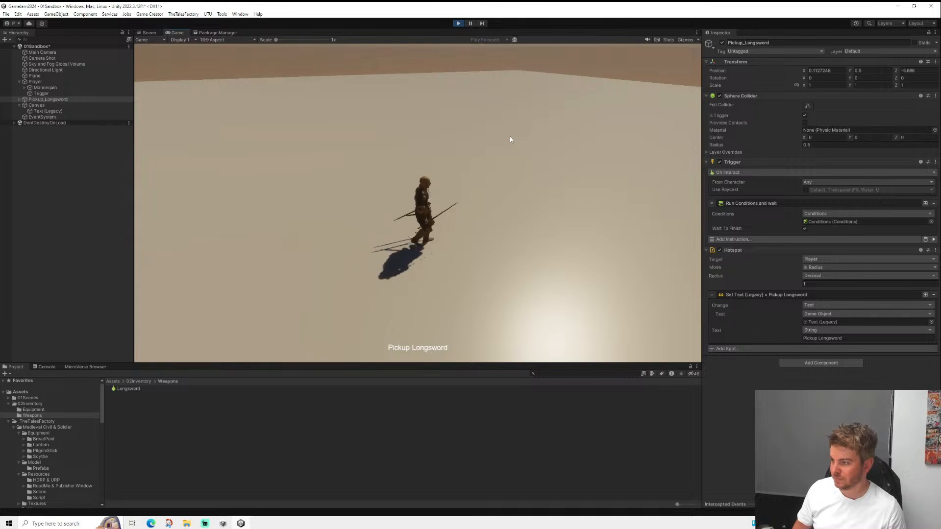
{"action": "key", "text": "a"}
{"action": "key", "text": "w"}
{"action": "key", "text": "d"}
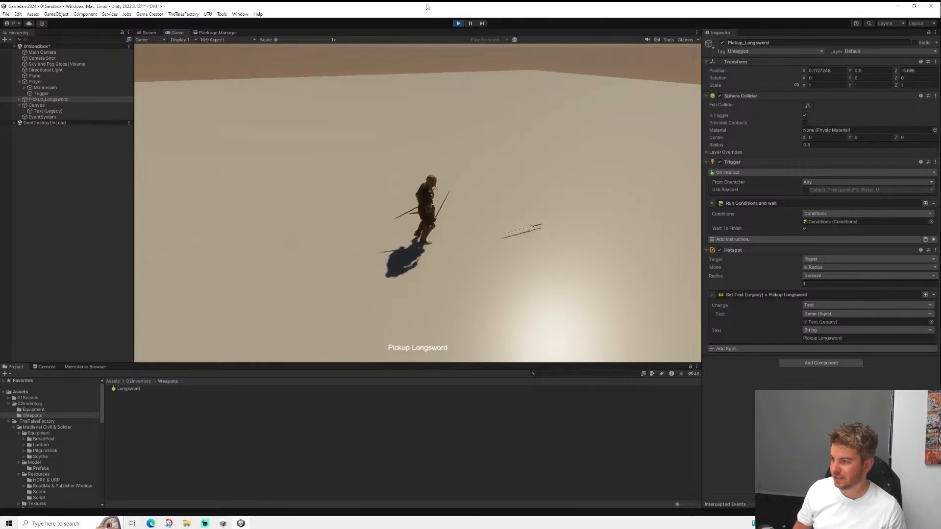
{"action": "key", "text": "d"}
{"action": "key", "text": "w"}
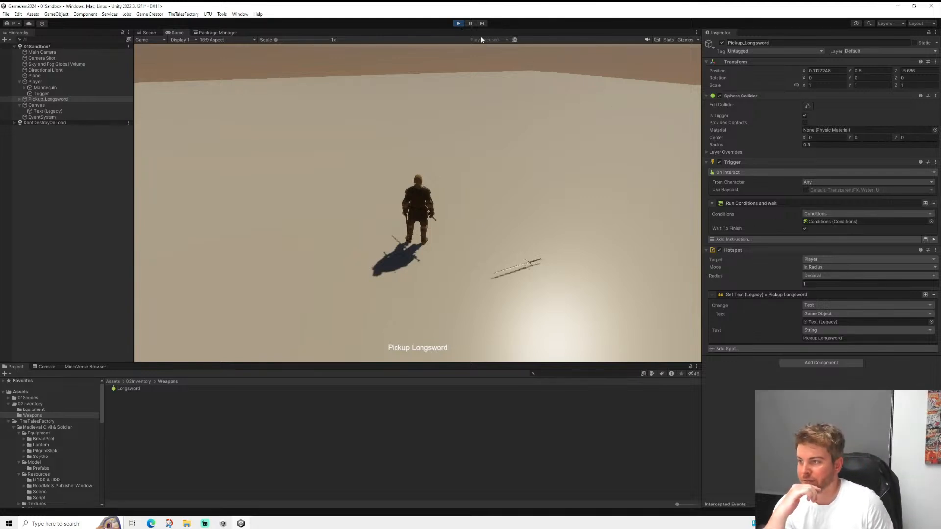
{"action": "left_click", "coordinate": [458, 24]}
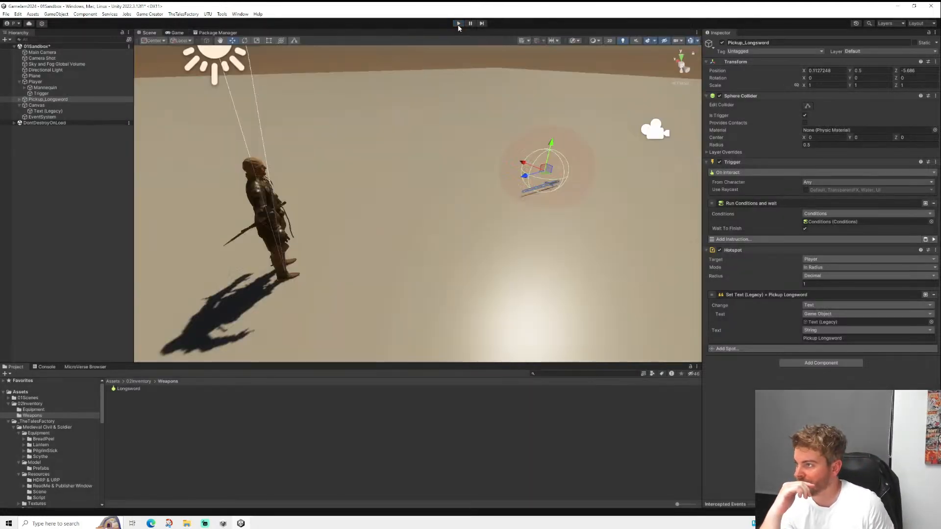
{"action": "left_click", "coordinate": [33, 410]}
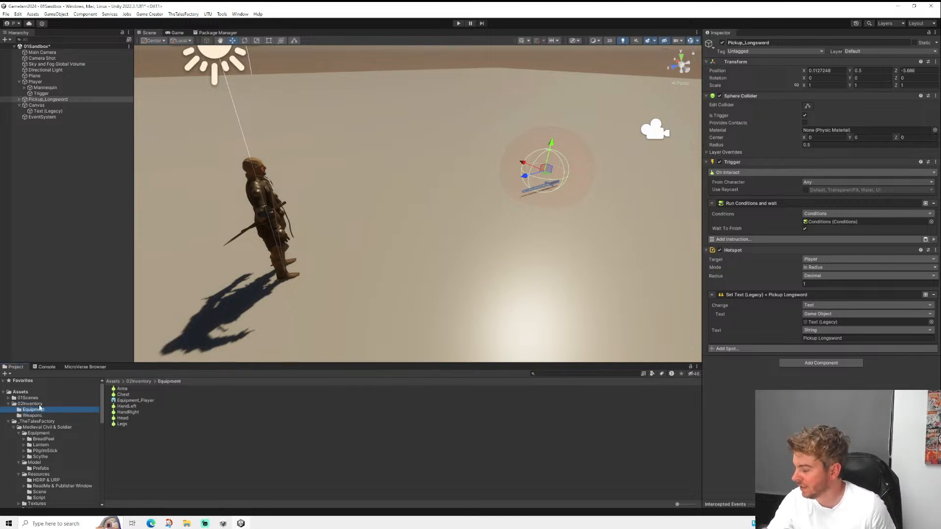
{"action": "left_click", "coordinate": [33, 415]}
{"action": "left_click", "coordinate": [33, 410]}
{"action": "left_click", "coordinate": [33, 416]}
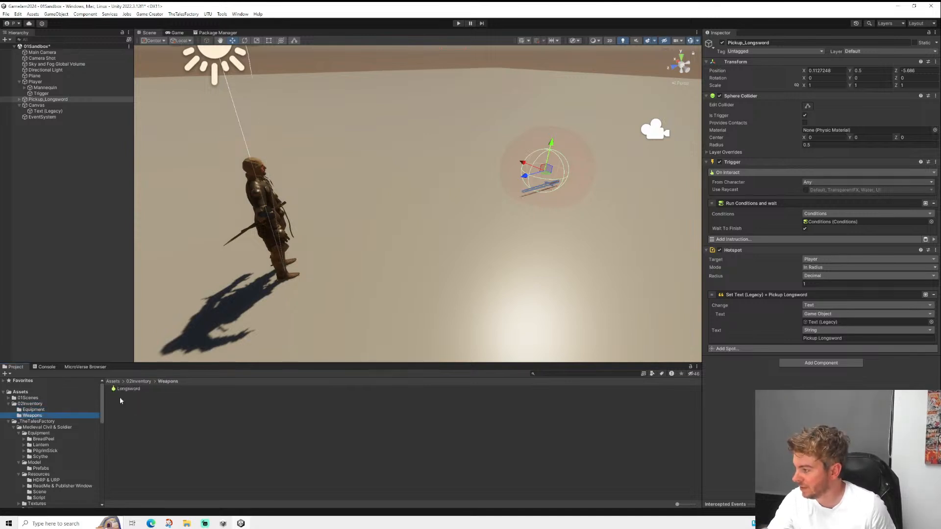
{"action": "left_click", "coordinate": [36, 411]}
{"action": "left_click", "coordinate": [35, 405]}
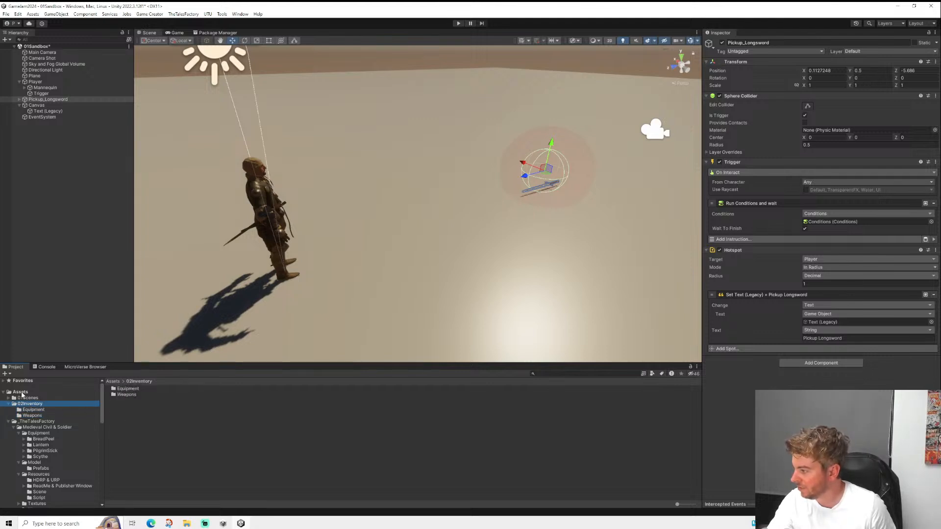
- Create a new folder named 03Melee directly under the project's Assets folder
{"action": "right_click", "coordinate": [22, 394]}
{"action": "mouse_move", "coordinate": [120, 183]}
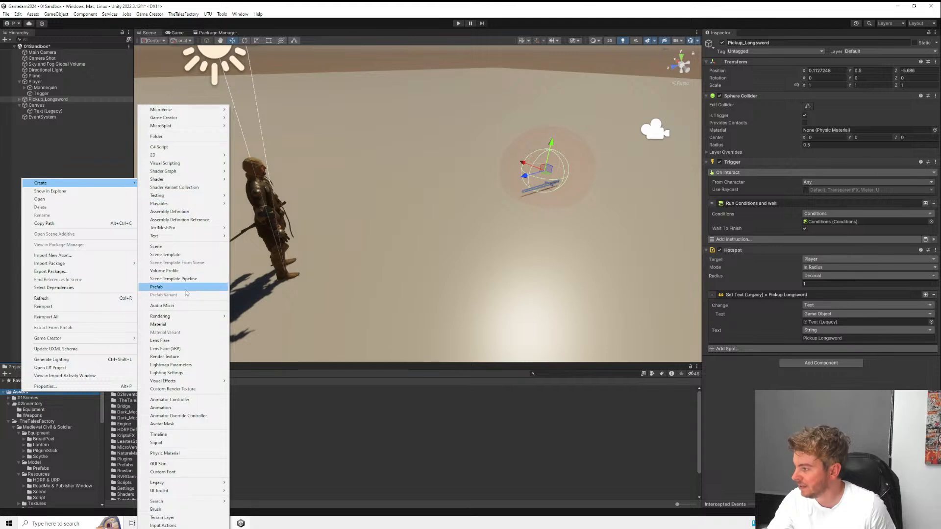
{"action": "mouse_move", "coordinate": [216, 118]}
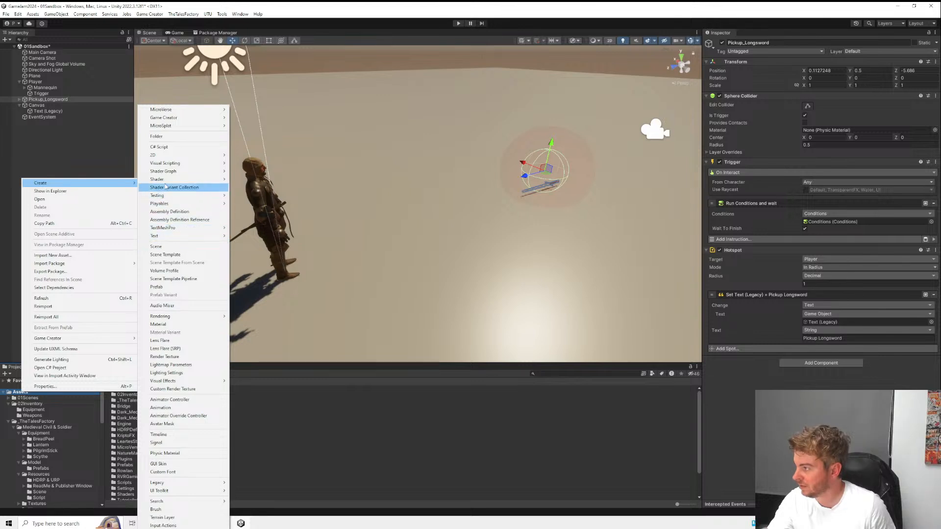
{"action": "left_click", "coordinate": [164, 136]}
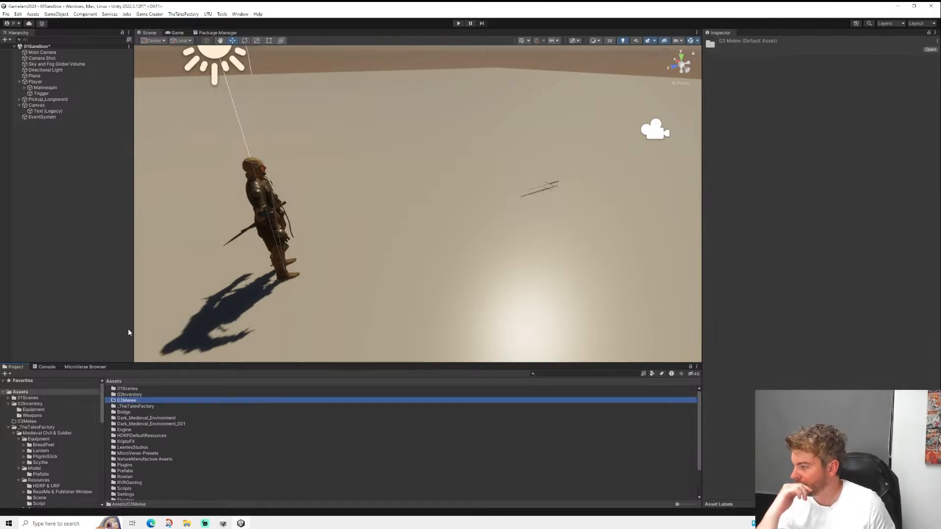
- Open the 03Melee folder and create a subfolder named Skills inside it
{"action": "double_click", "coordinate": [125, 401]}
{"action": "right_click", "coordinate": [129, 399]}
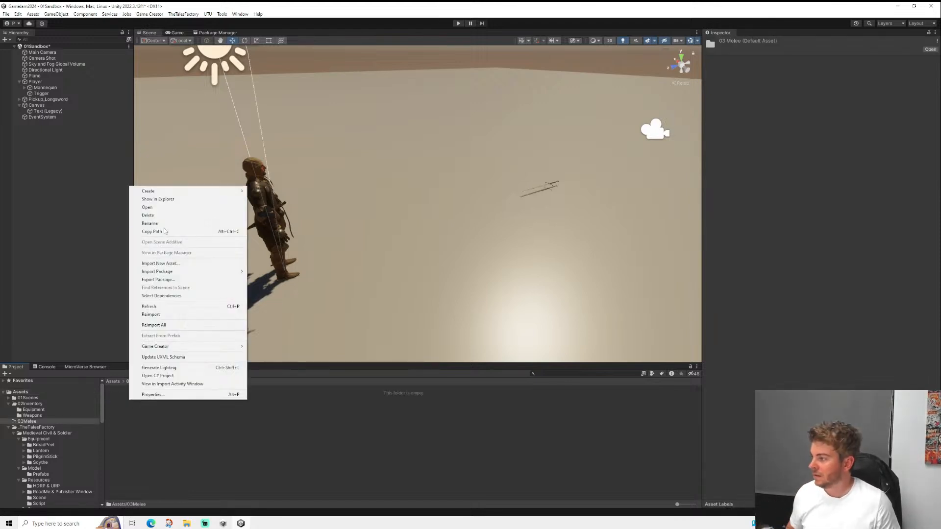
{"action": "mouse_move", "coordinate": [224, 191]}
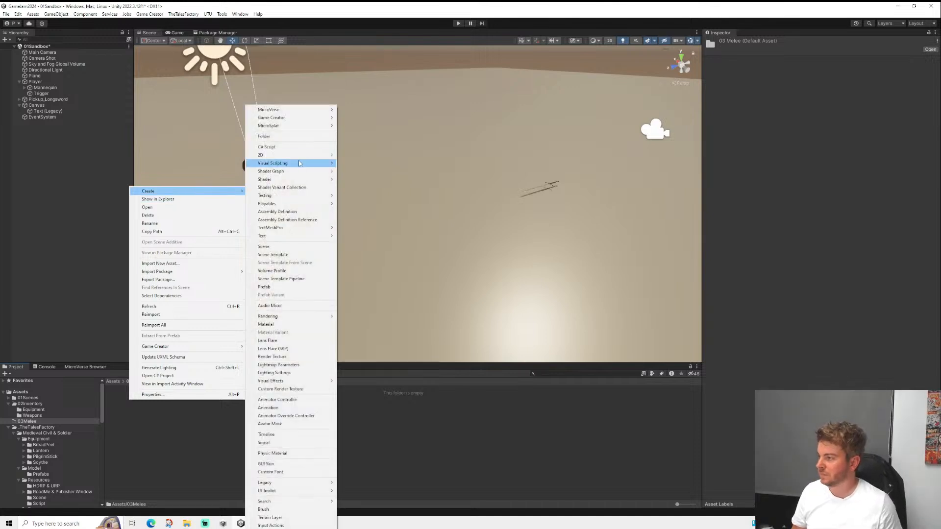
{"action": "left_click", "coordinate": [273, 138]}
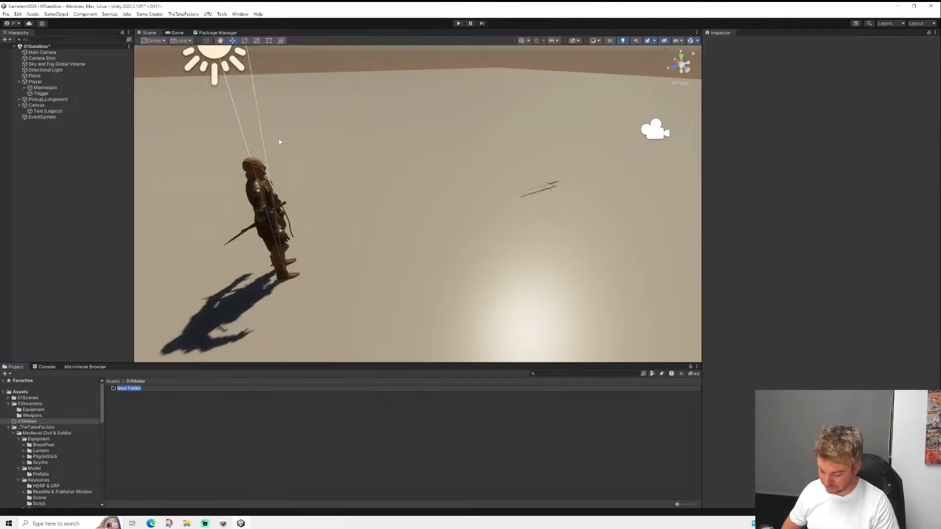
{"action": "type", "text": "S"}
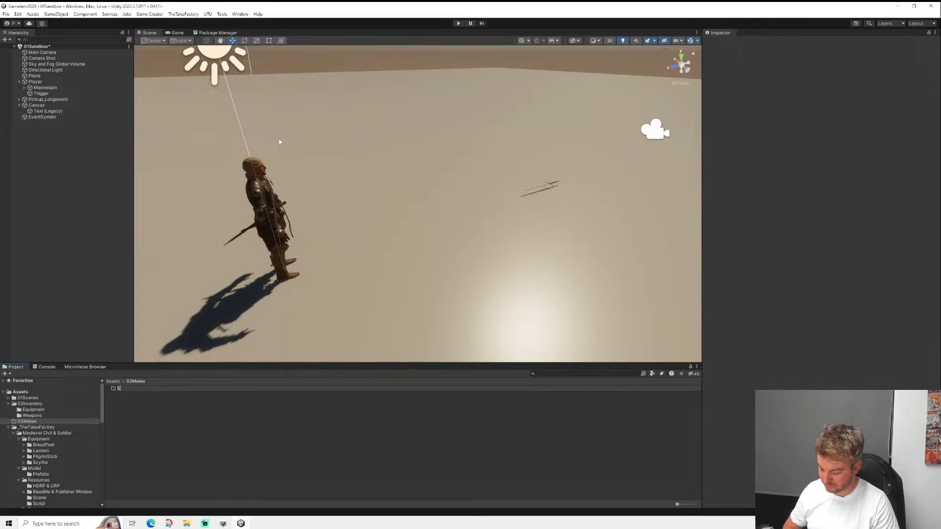
{"action": "type", "text": "kills"}
{"action": "key", "text": "Return"}
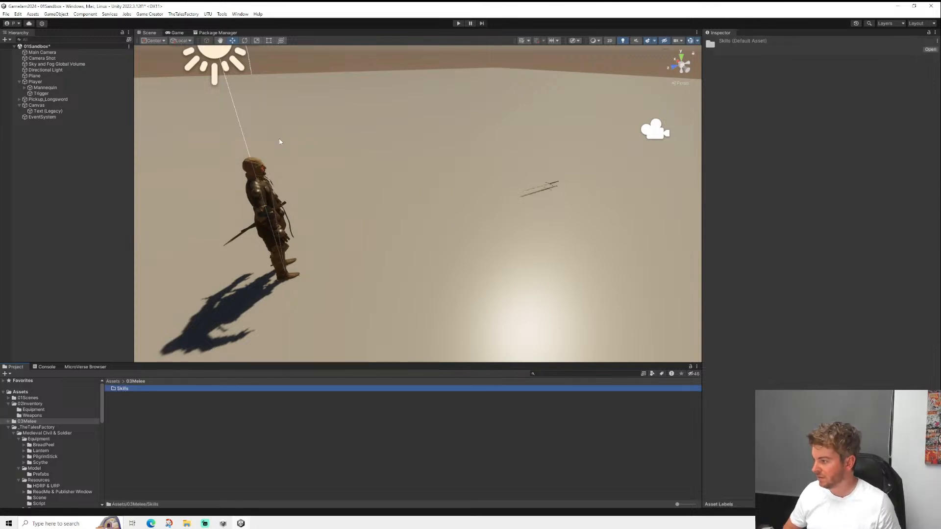
- Add a Reactions subfolder to the 03Melee folder
{"action": "right_click", "coordinate": [167, 431]}
{"action": "mouse_move", "coordinate": [255, 216]}
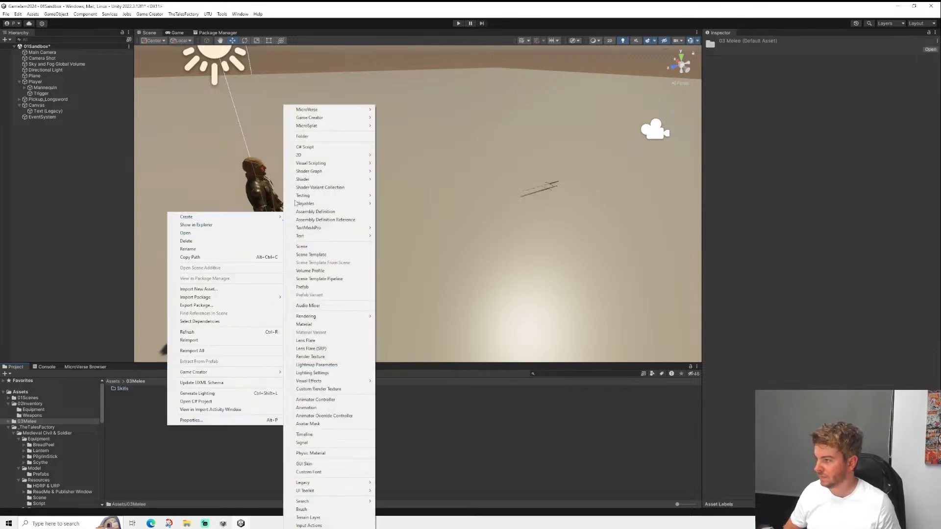
{"action": "left_click", "coordinate": [311, 138]}
{"action": "type", "text": "Reactions"}
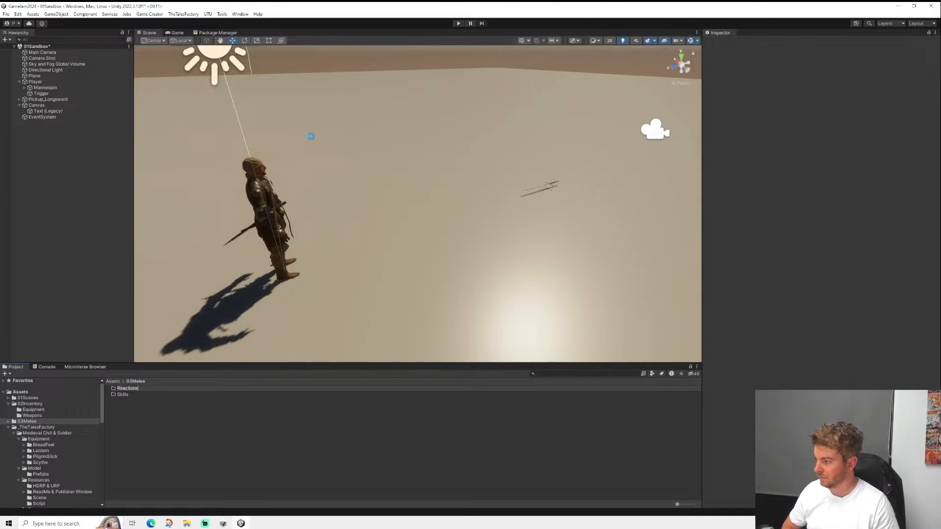
{"action": "key", "text": "Return"}
- Add an Animations subfolder to the 03Melee folder
{"action": "right_click", "coordinate": [116, 403]}
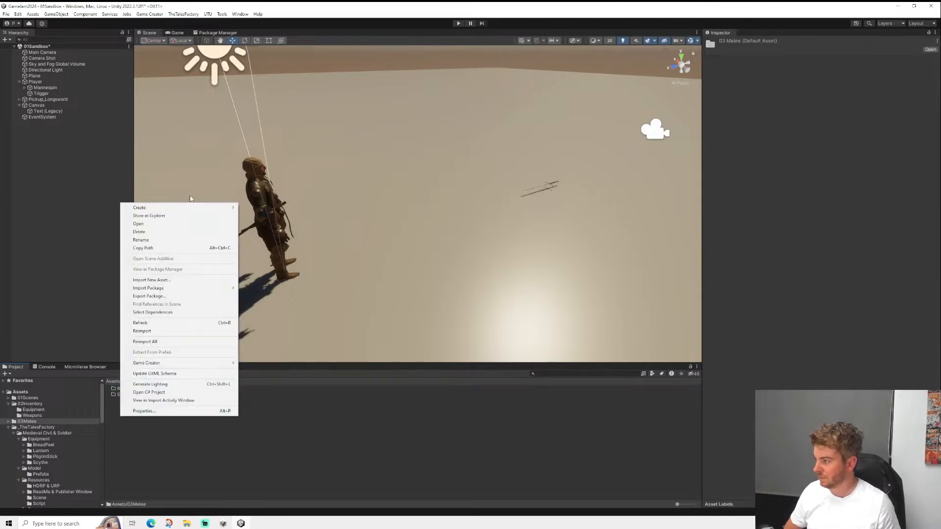
{"action": "mouse_move", "coordinate": [230, 208]}
{"action": "left_click", "coordinate": [260, 138]}
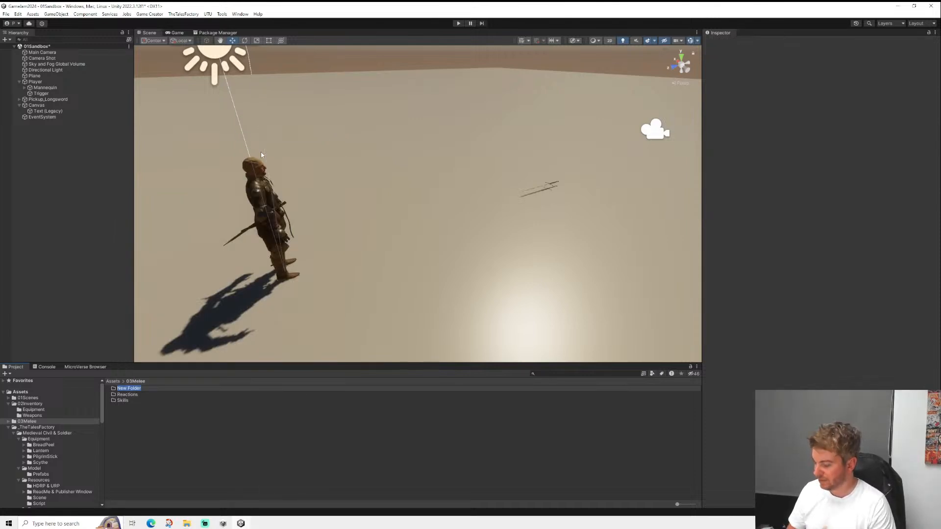
{"action": "type", "text": "Animations"}
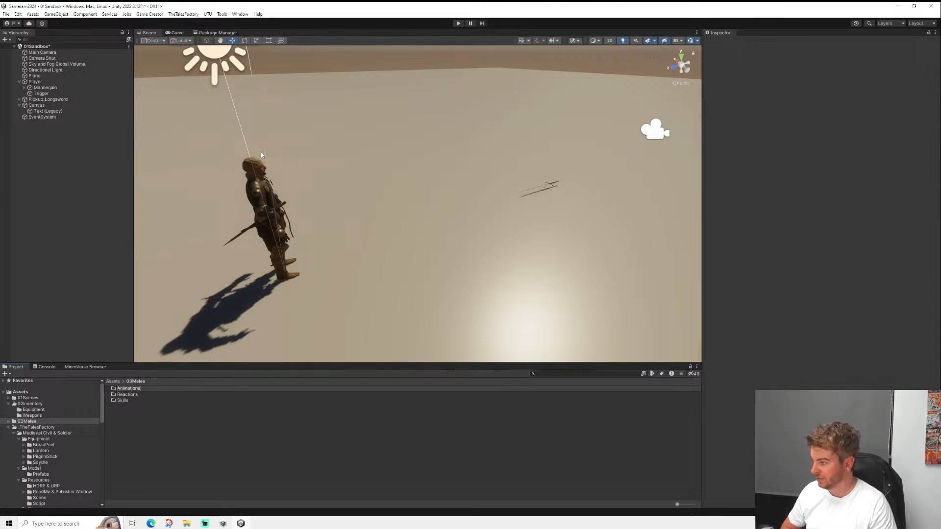
{"action": "key", "text": "Return"}
- Create another subfolder in 03Melee and rename it Prefabs
{"action": "right_click", "coordinate": [114, 415]}
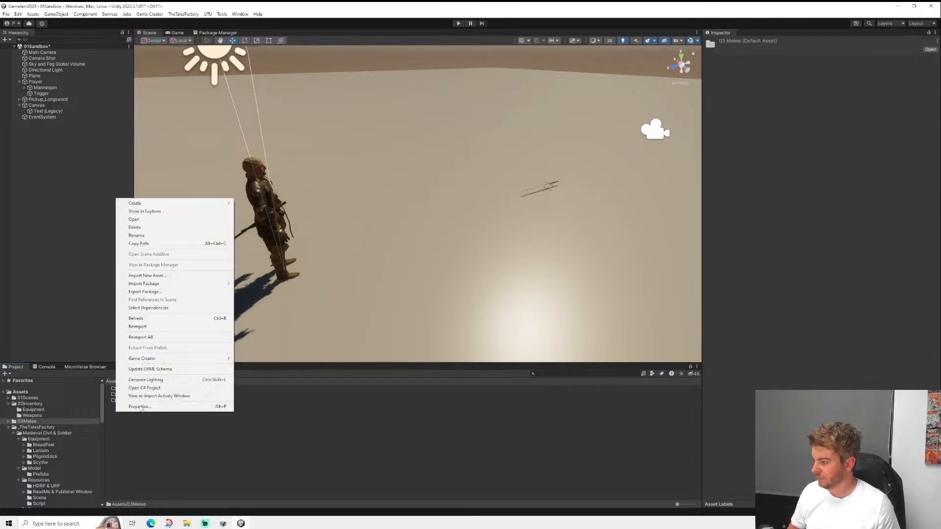
{"action": "mouse_move", "coordinate": [223, 204]}
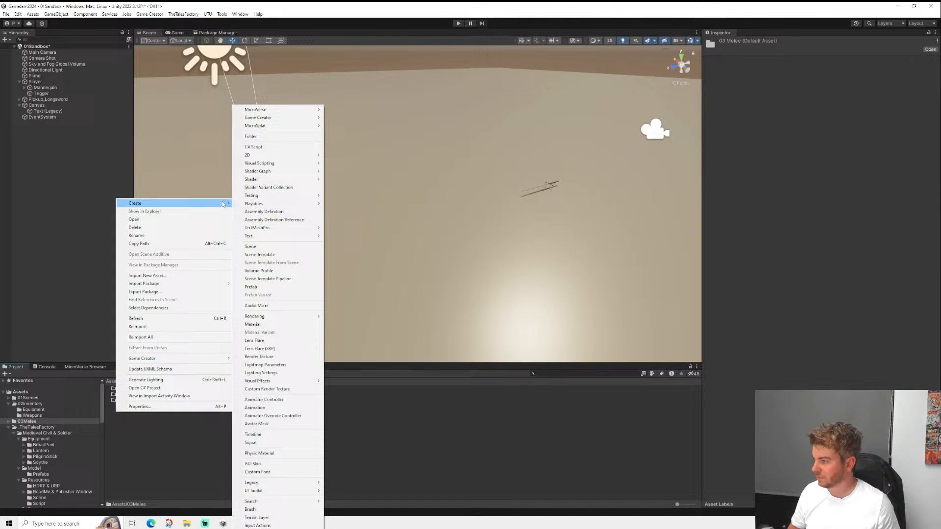
{"action": "left_click", "coordinate": [253, 137]}
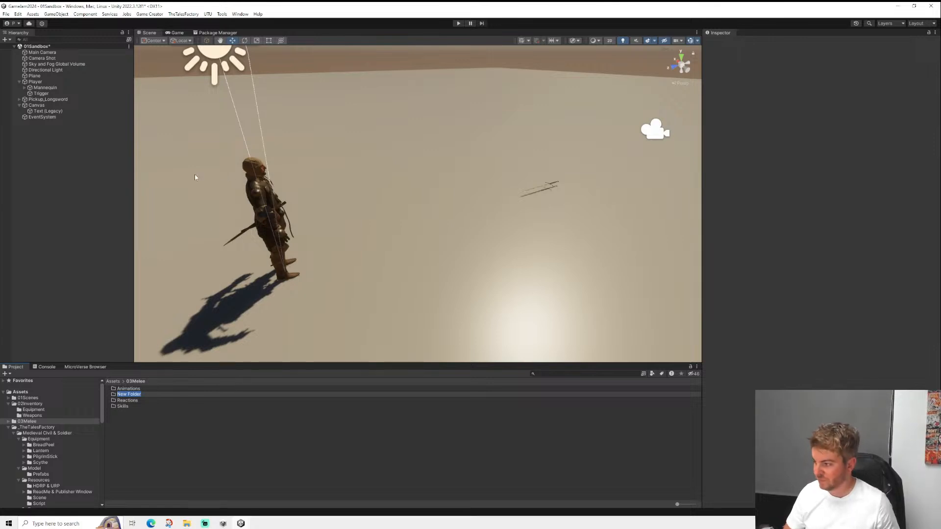
{"action": "left_click", "coordinate": [125, 395]}
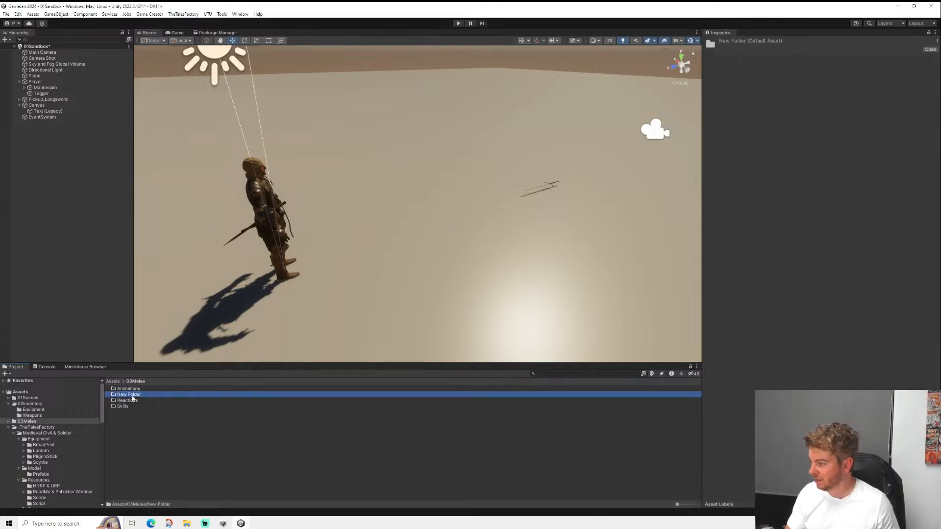
{"action": "right_click", "coordinate": [132, 398]}
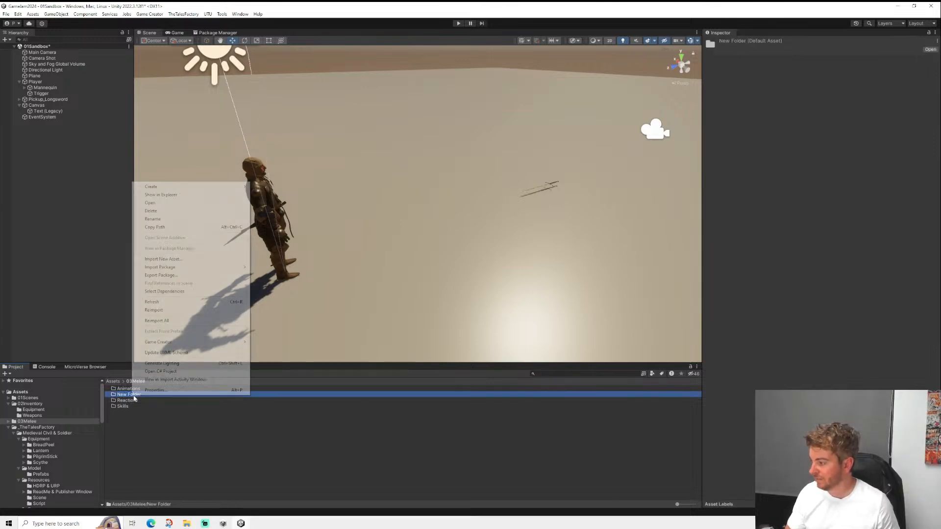
{"action": "left_click", "coordinate": [158, 219]}
{"action": "type", "text": "Prefabs"}
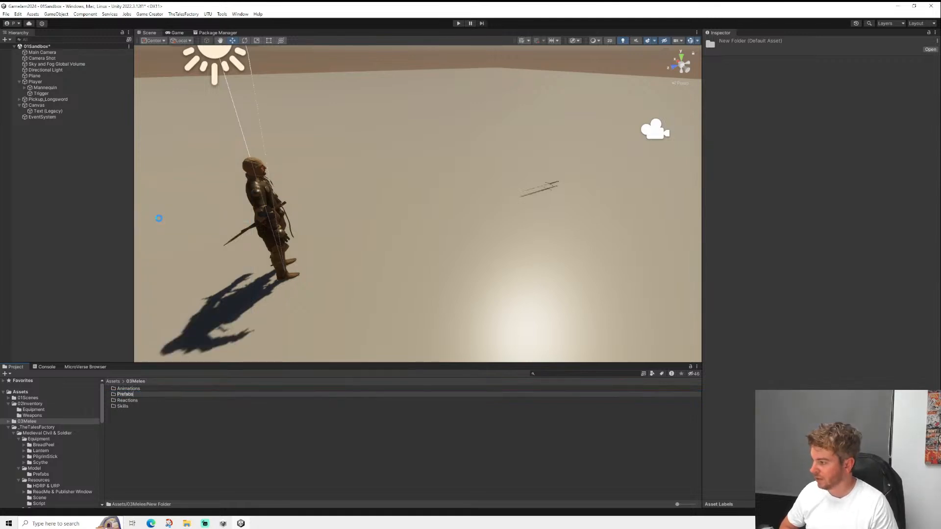
{"action": "key", "text": "Return"}
- Create a Game Creator melee Weapon asset in the 03Melee folder and name it Onehanded
{"action": "right_click", "coordinate": [112, 446]}
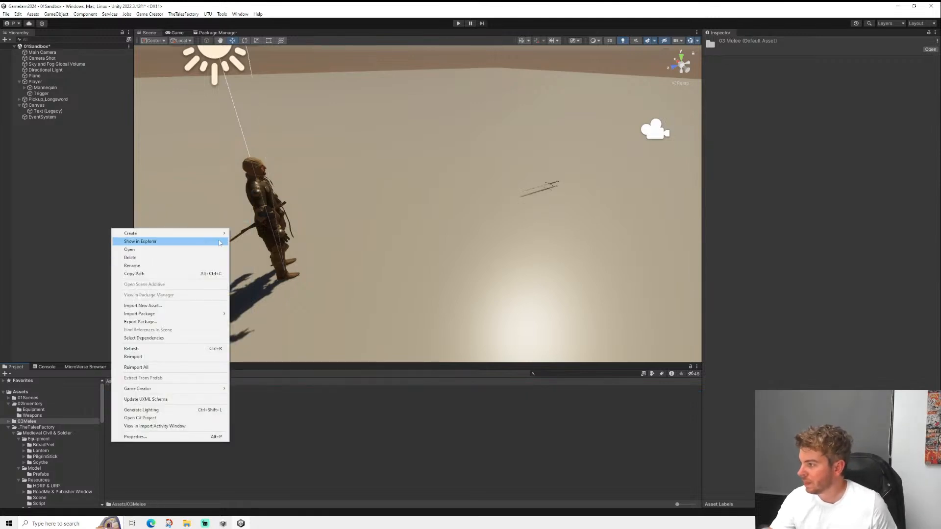
{"action": "mouse_move", "coordinate": [147, 234]}
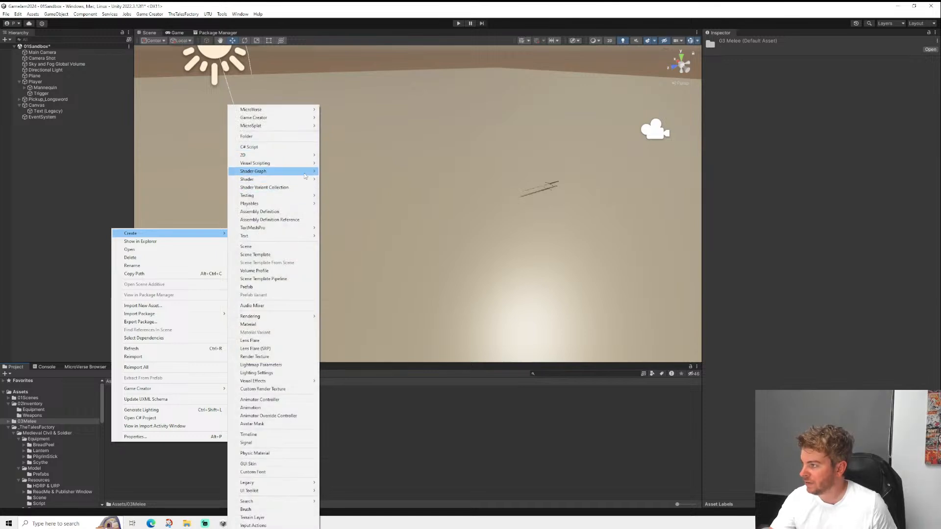
{"action": "mouse_move", "coordinate": [302, 122]}
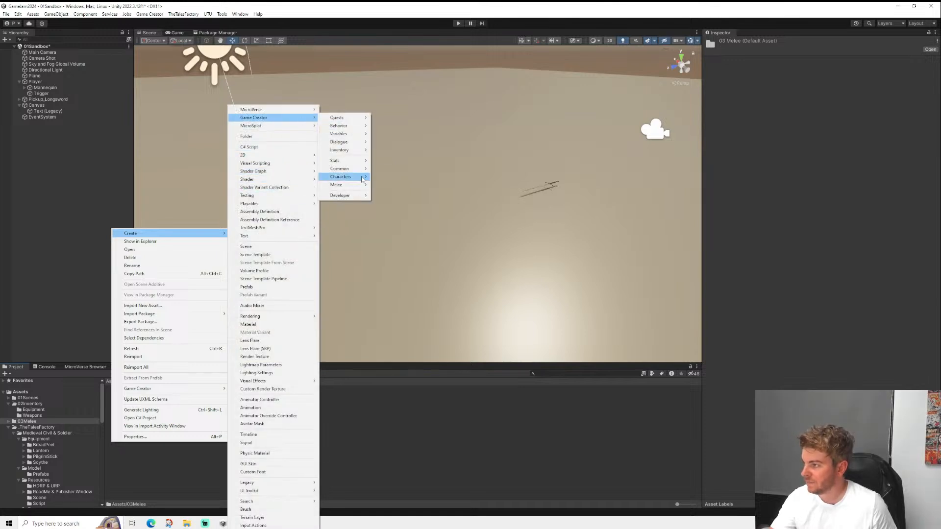
{"action": "mouse_move", "coordinate": [344, 185]}
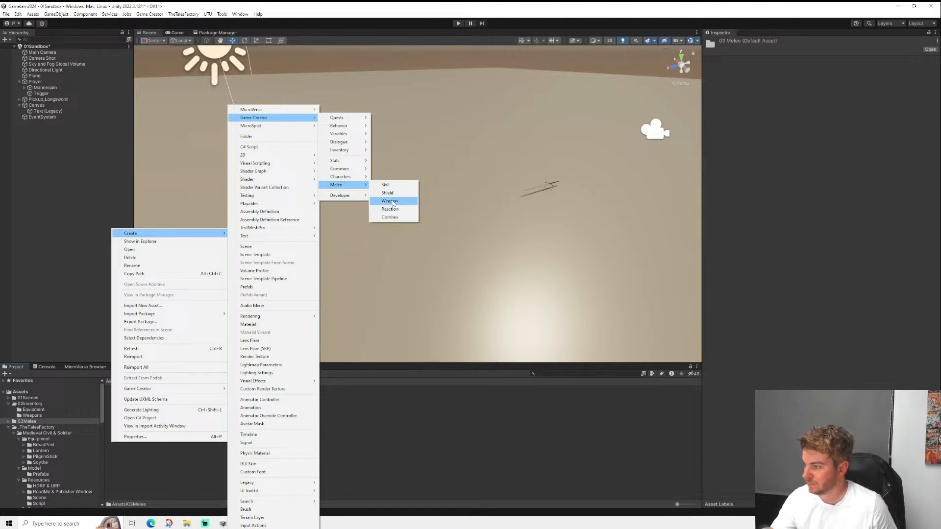
{"action": "left_click", "coordinate": [390, 201]}
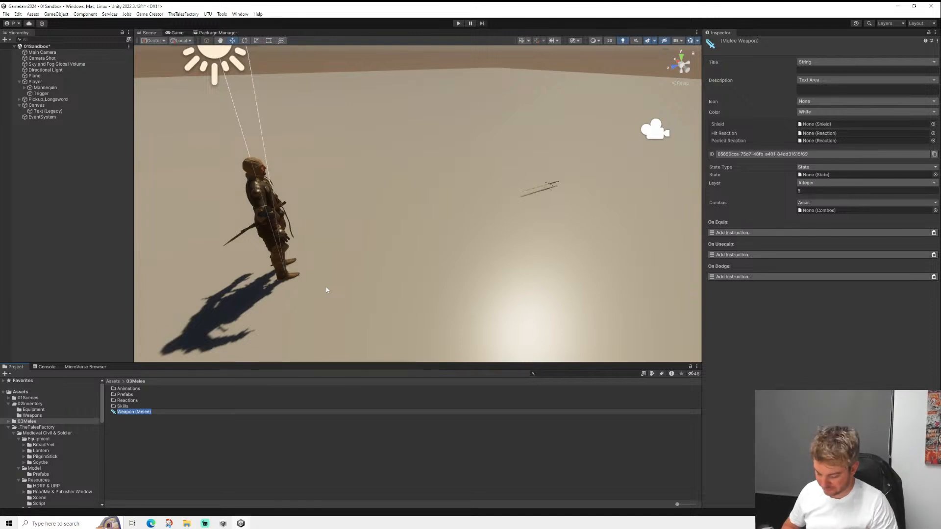
{"action": "type", "text": "0"}
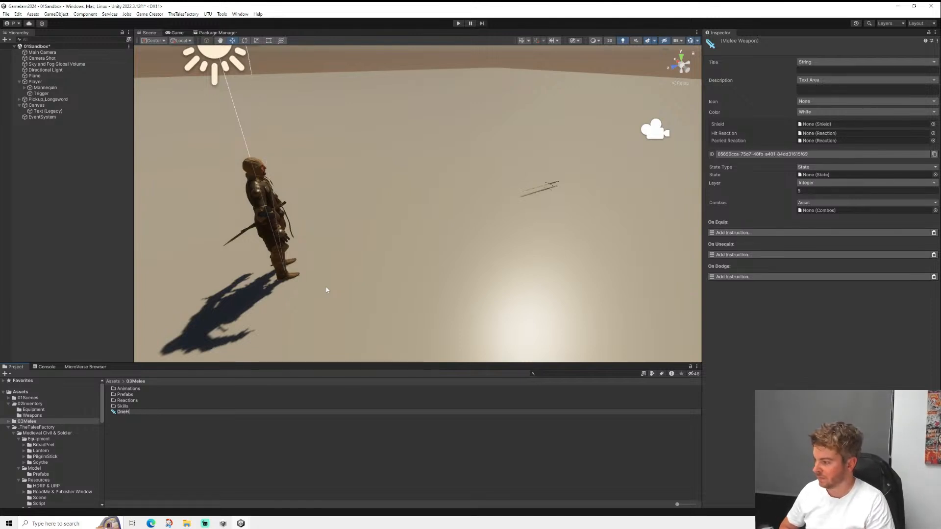
{"action": "type", "text": "nehanded"}
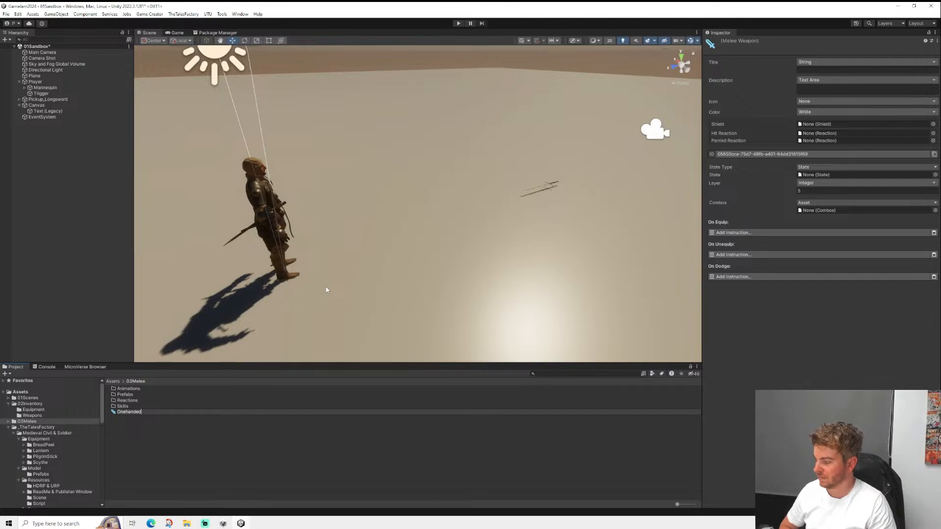
{"action": "key", "text": "Return"}
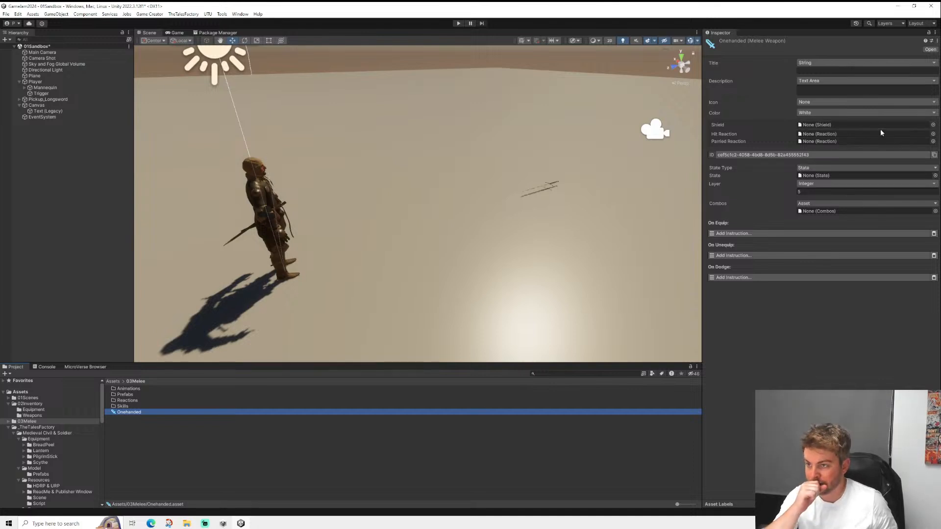
- Create a Game Creator melee Shield asset in the 03Melee folder and name it Onehanded_Shield
{"action": "right_click", "coordinate": [128, 423]}
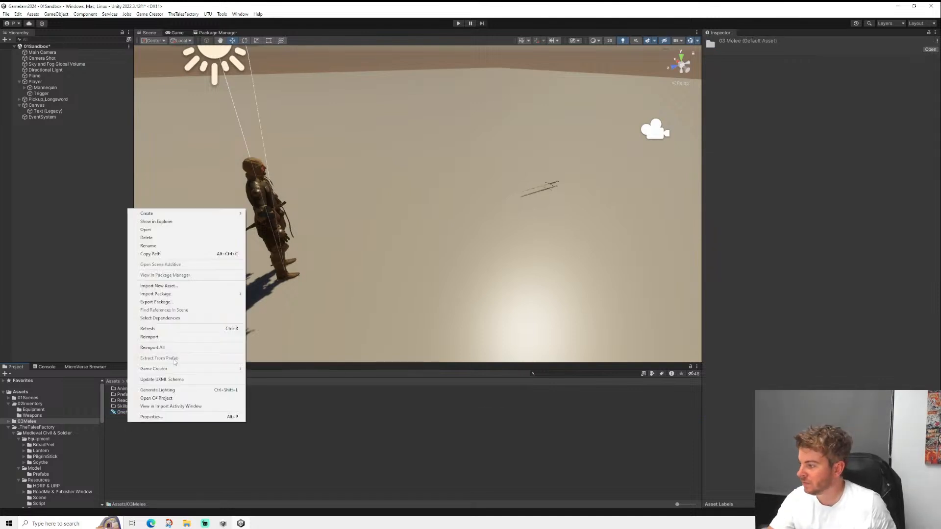
{"action": "mouse_move", "coordinate": [229, 215]}
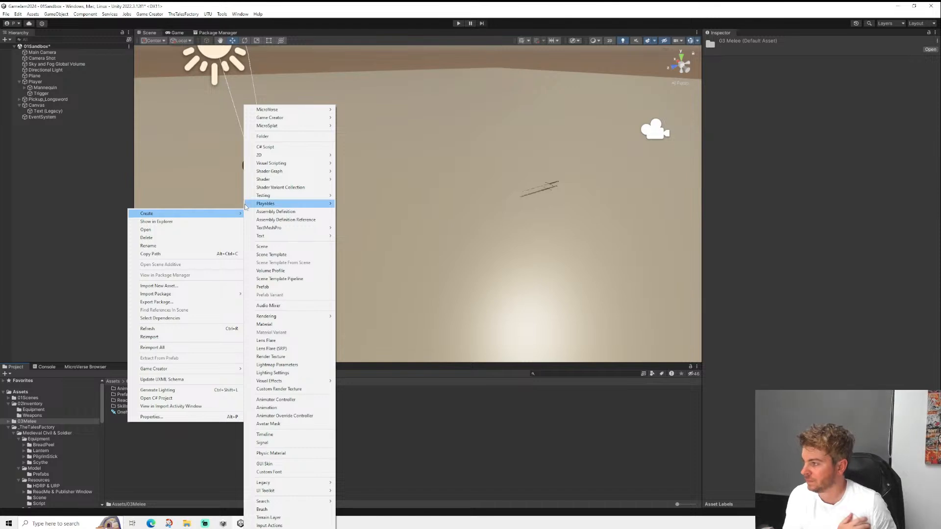
{"action": "mouse_move", "coordinate": [324, 119]}
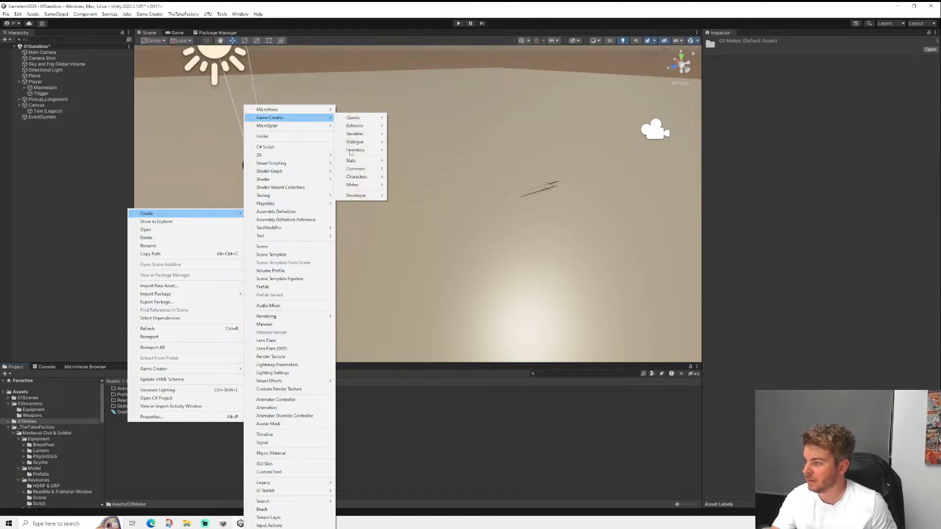
{"action": "mouse_move", "coordinate": [363, 184]}
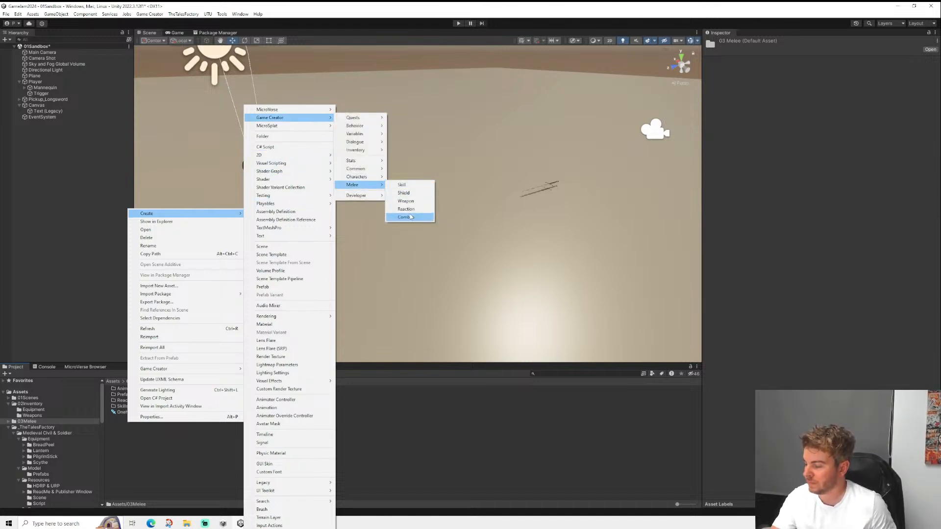
{"action": "left_click", "coordinate": [401, 193]}
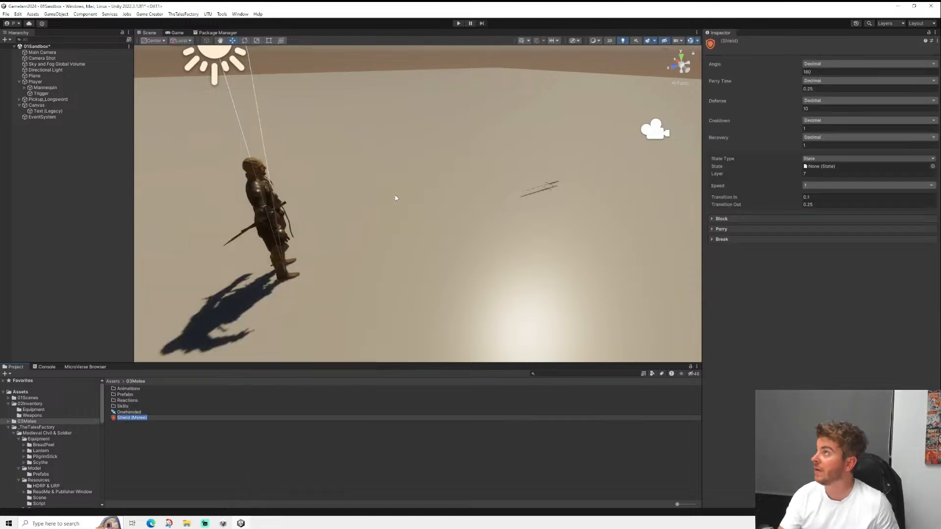
{"action": "key", "text": "Right"}
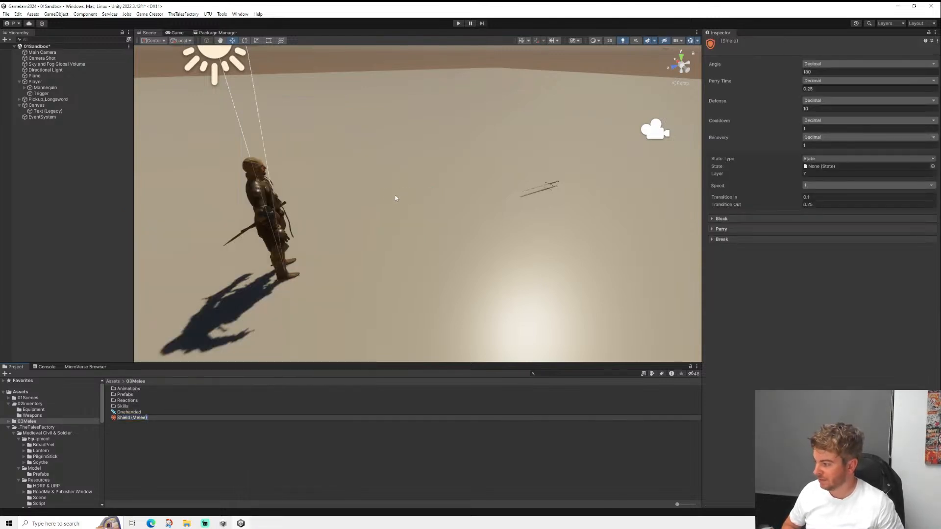
{"action": "key", "text": "ctrl+shift+Left"}
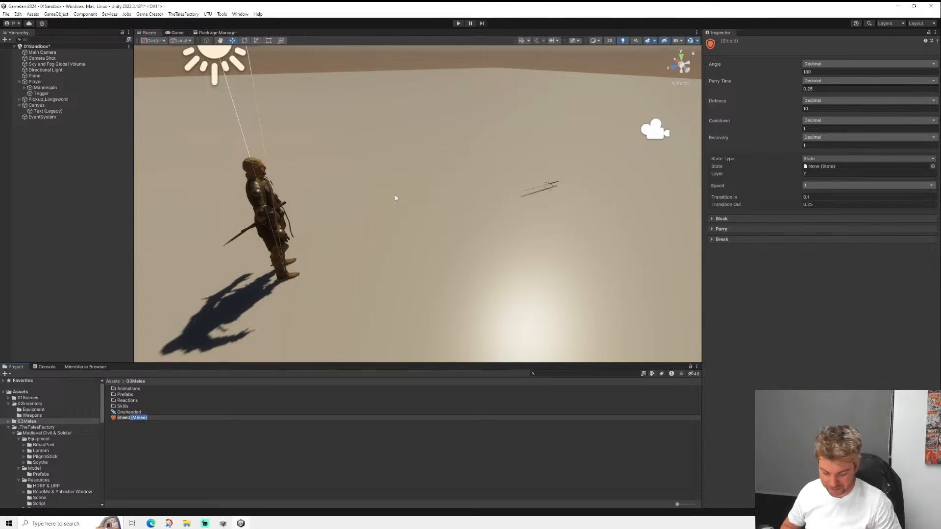
{"action": "key", "text": "Home"}
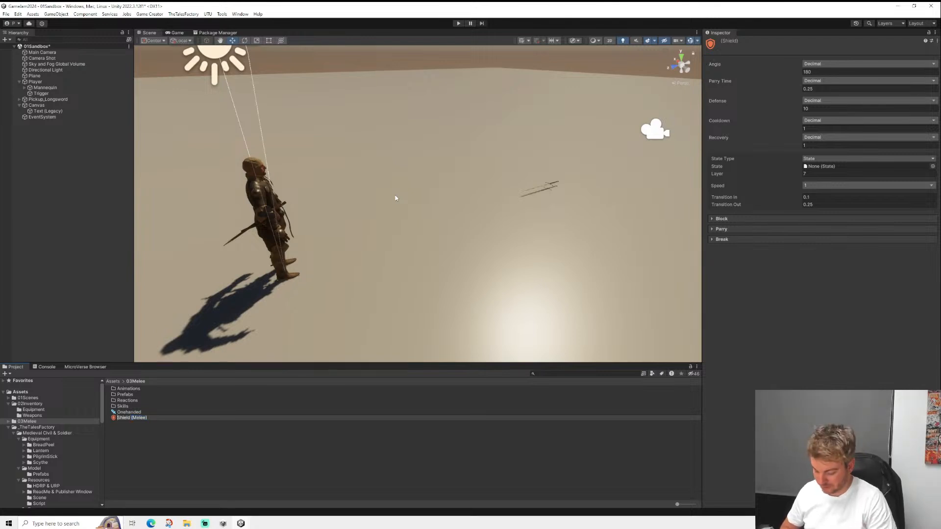
{"action": "type", "text": "Onehan"}
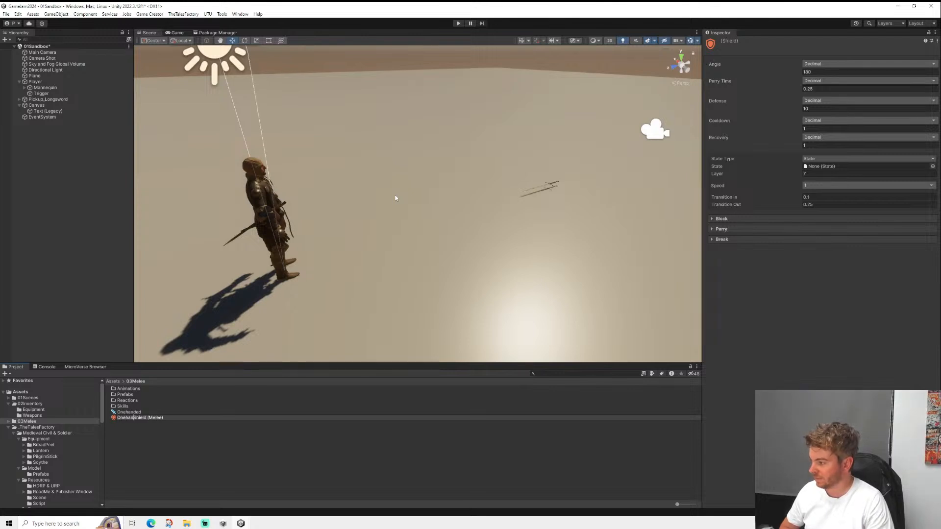
{"action": "type", "text": "ded_"}
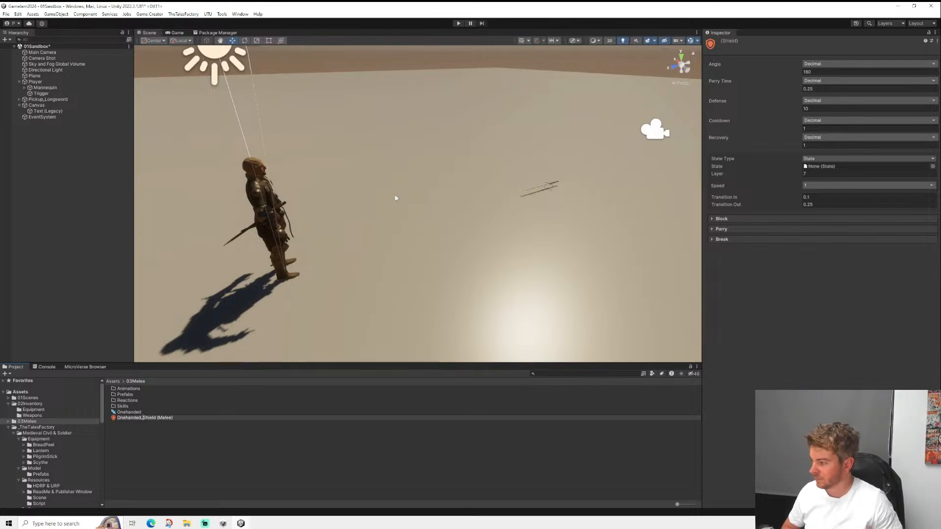
{"action": "key", "text": "BackSpace"}
{"action": "key", "text": "BackSpace"}
{"action": "key", "text": "BackSpace"}
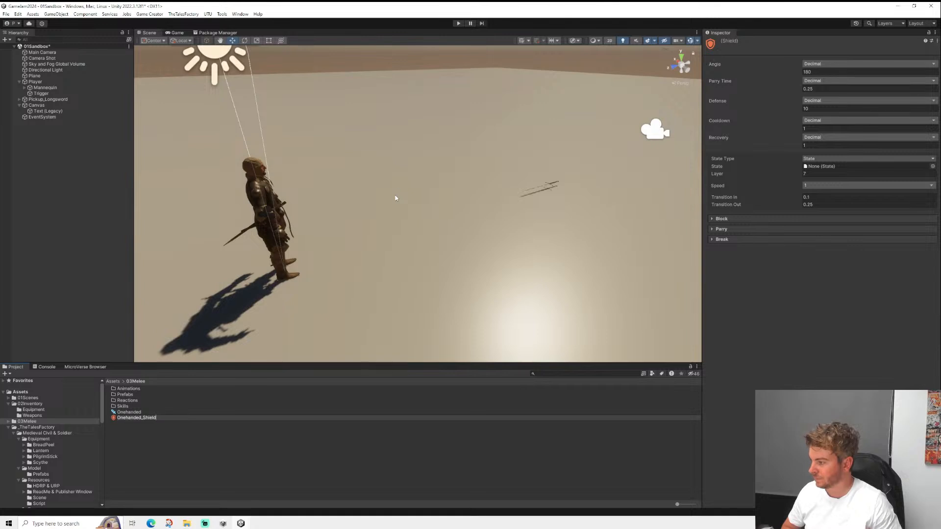
{"action": "key", "text": "Return"}
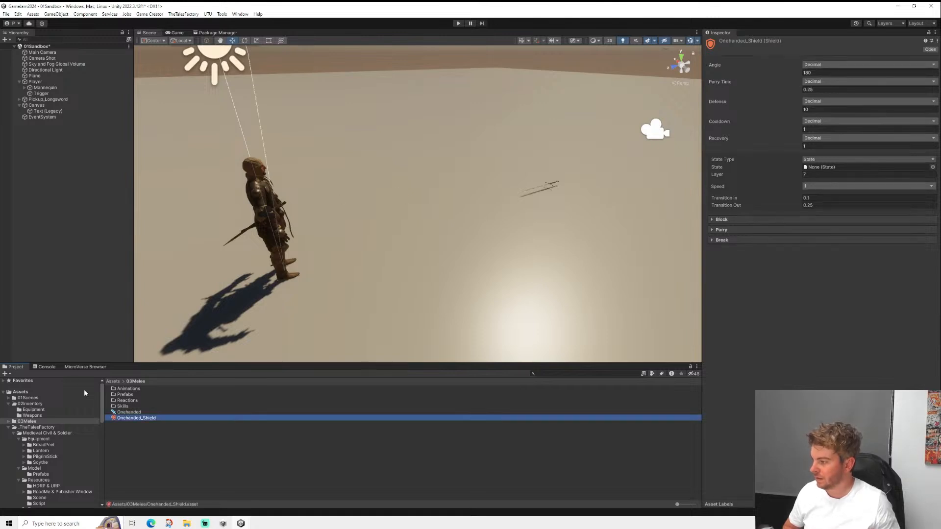
- Create a Game Creator melee Combos asset in the 03Melee folder and name it Onehanded_Combos
{"action": "right_click", "coordinate": [129, 425]}
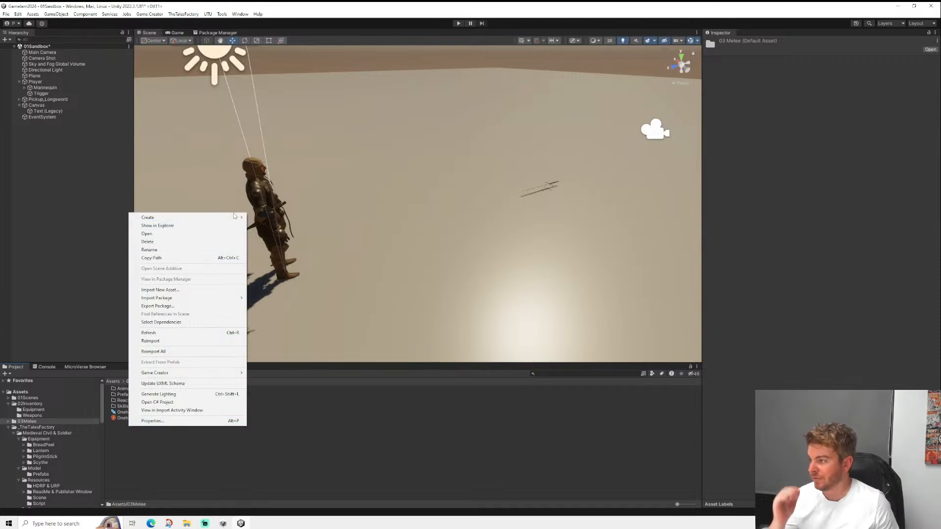
{"action": "mouse_move", "coordinate": [230, 218]}
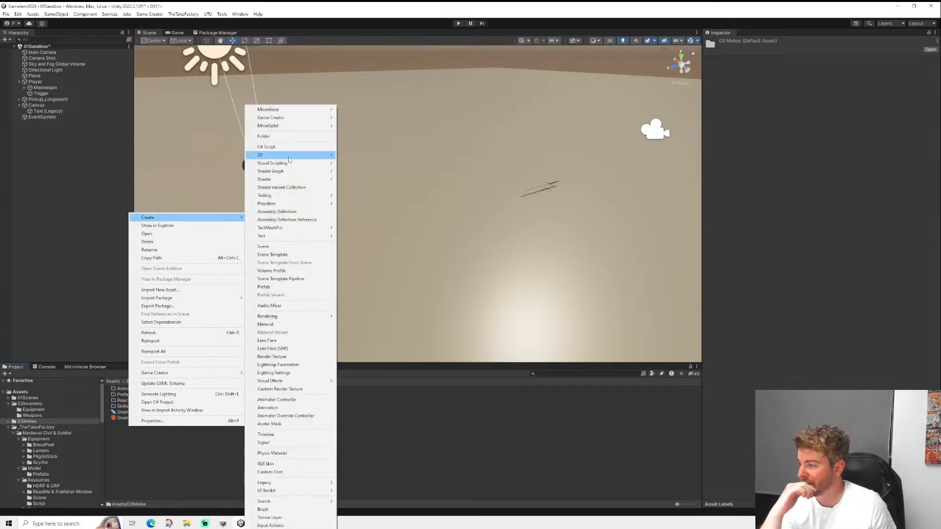
{"action": "mouse_move", "coordinate": [327, 119]}
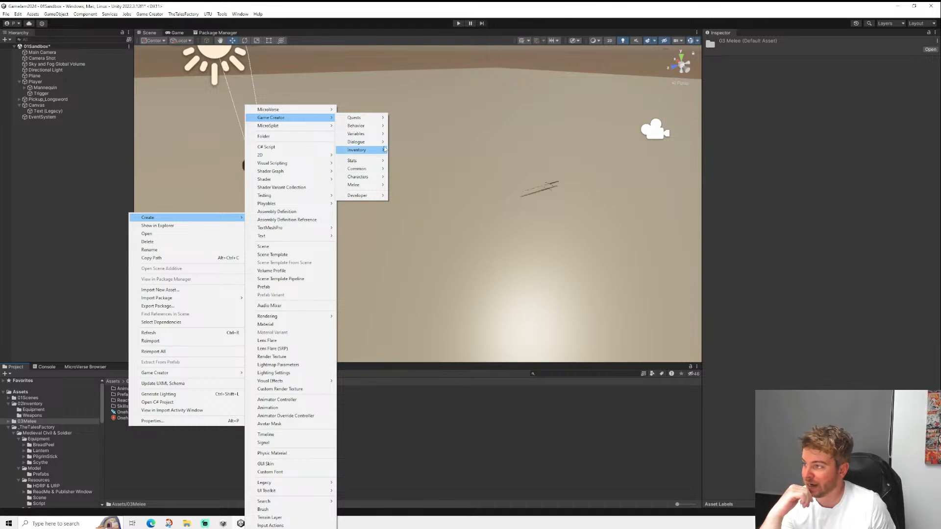
{"action": "mouse_move", "coordinate": [370, 178]}
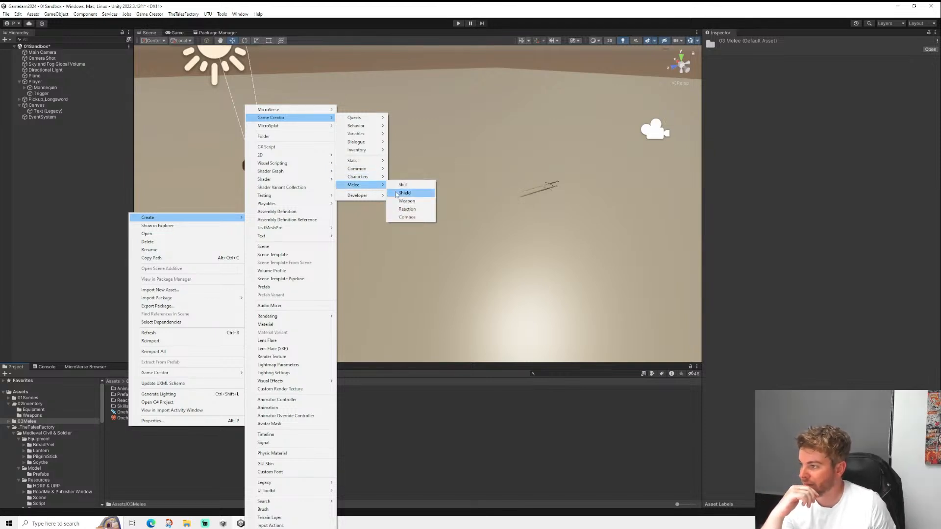
{"action": "left_click", "coordinate": [408, 218]}
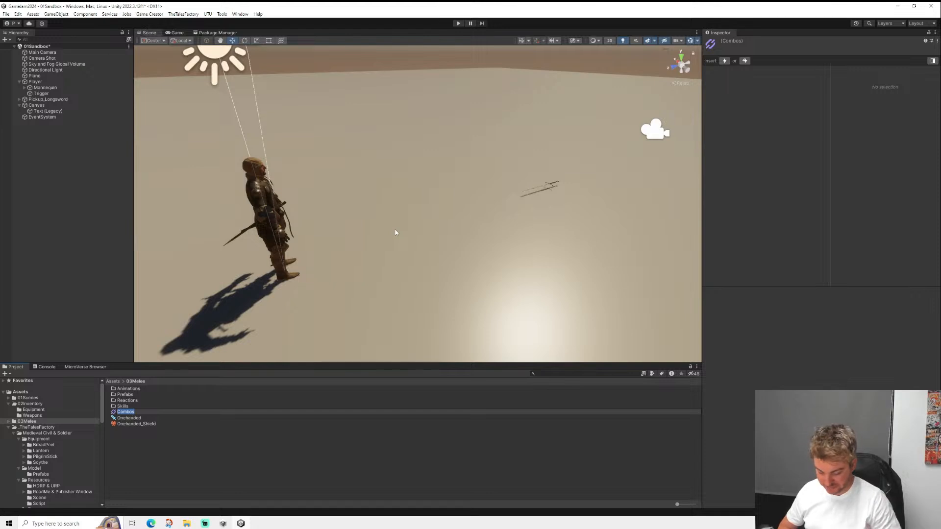
{"action": "key", "text": "Left"}
{"action": "type", "text": "Oneh"}
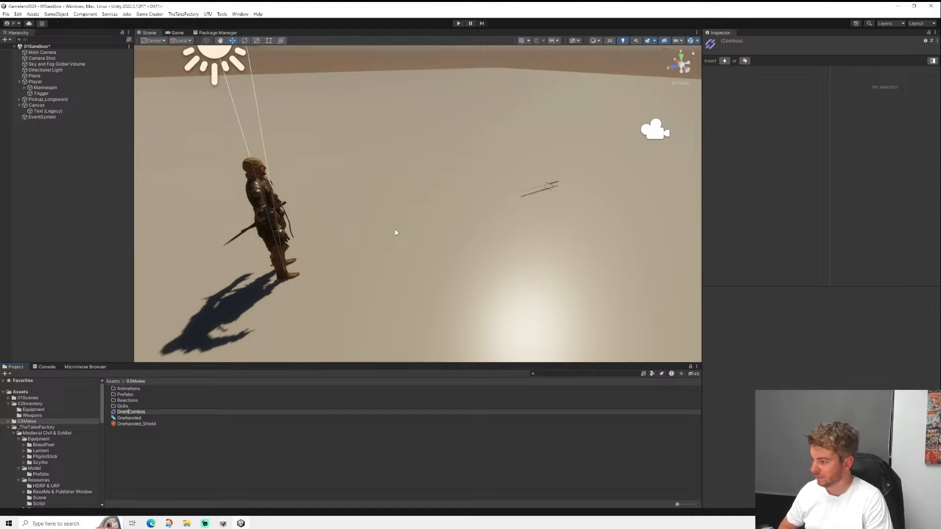
{"action": "type", "text": "anded_"}
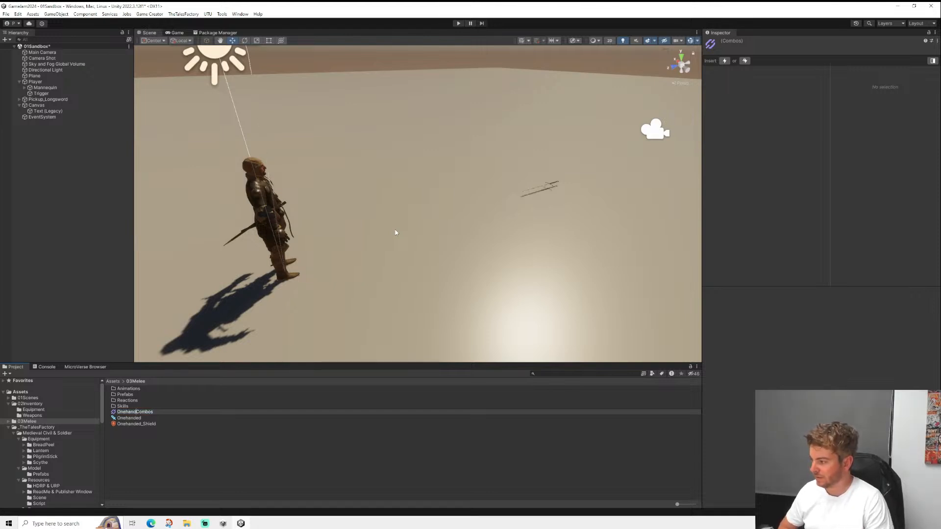
{"action": "key", "text": "Return"}
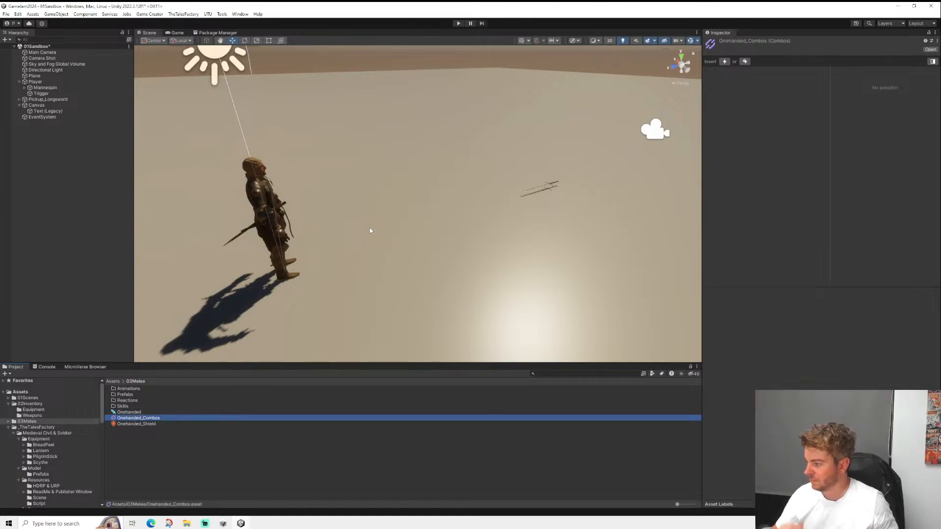
- Rename the Onehanded melee weapon asset to Onehanded_Weapon
{"action": "right_click", "coordinate": [147, 412]}
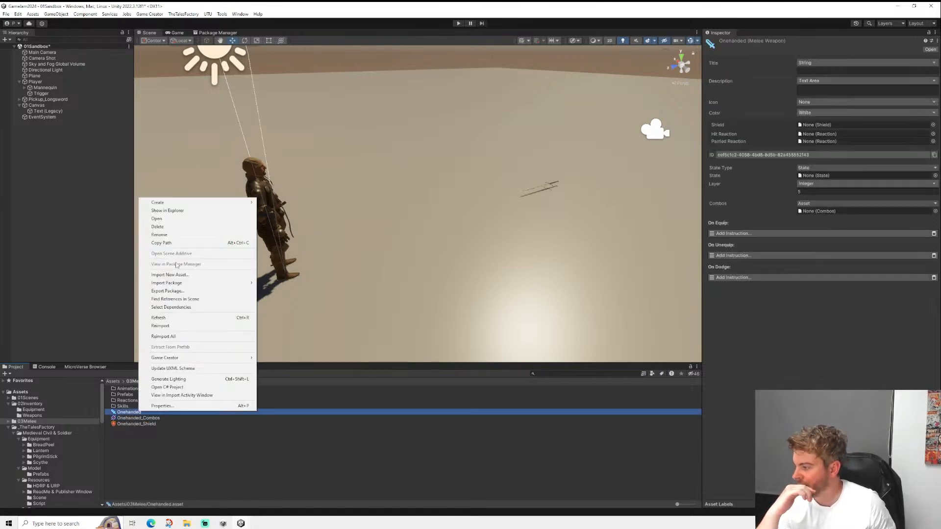
{"action": "left_click", "coordinate": [172, 239]}
{"action": "key", "text": "End"}
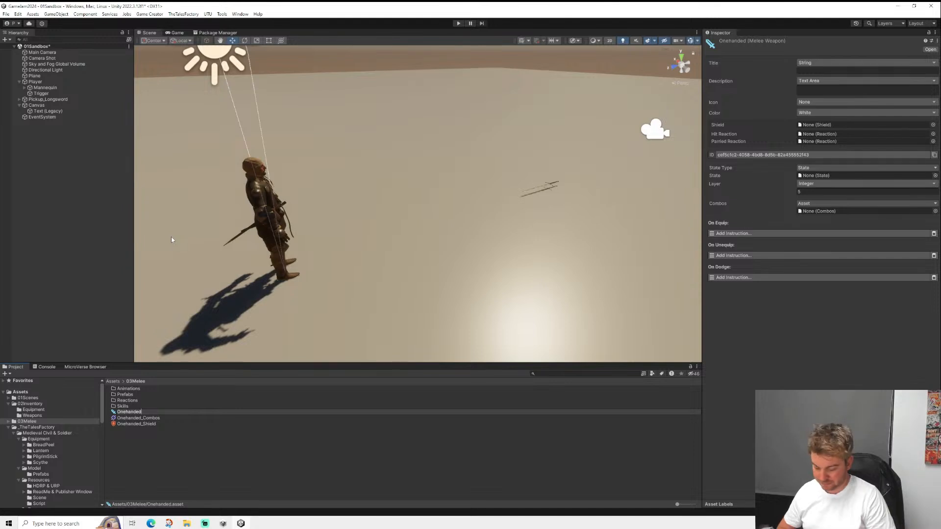
{"action": "type", "text": "_Weapon"}
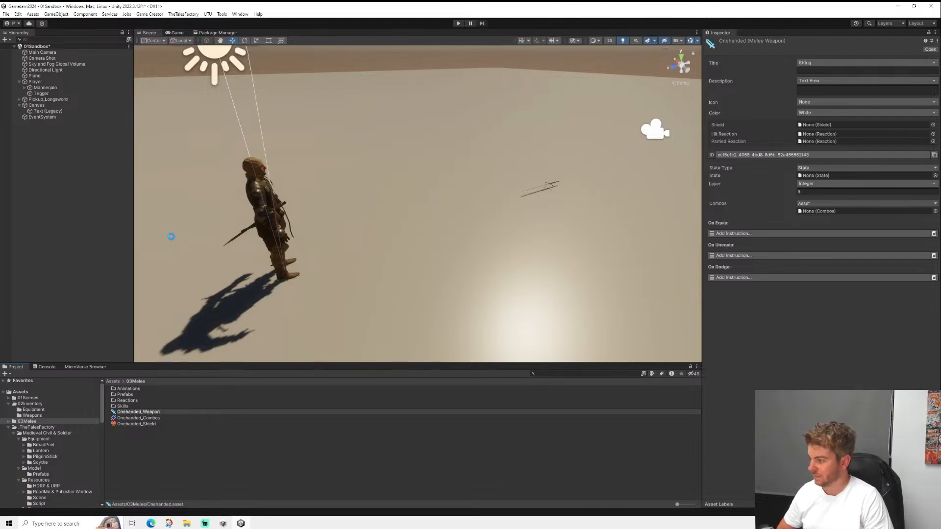
{"action": "key", "text": "Return"}
- Assign Onehanded_Shield as the shield and Onehanded_Combos as the combos asset of the Onehanded_Weapon asset
{"action": "left_click_drag", "start_coordinate": [130, 419], "coordinate": [842, 126]}
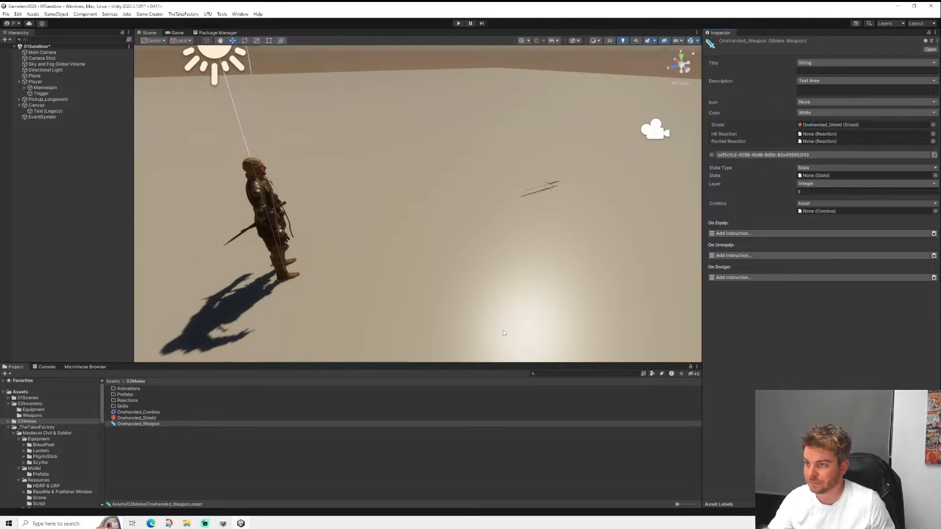
{"action": "left_click_drag", "start_coordinate": [682, 263], "coordinate": [818, 209]}
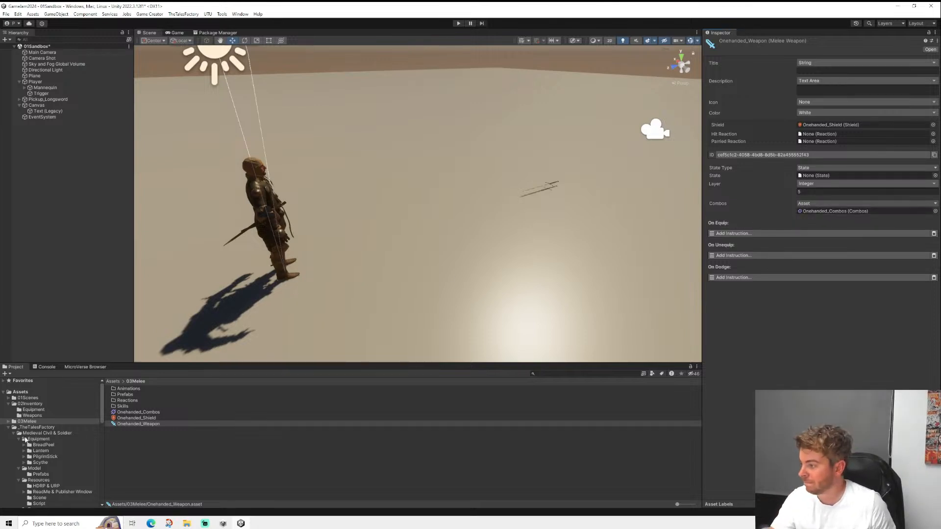
{"action": "left_click", "coordinate": [138, 418]}
{"action": "left_click", "coordinate": [143, 413]}
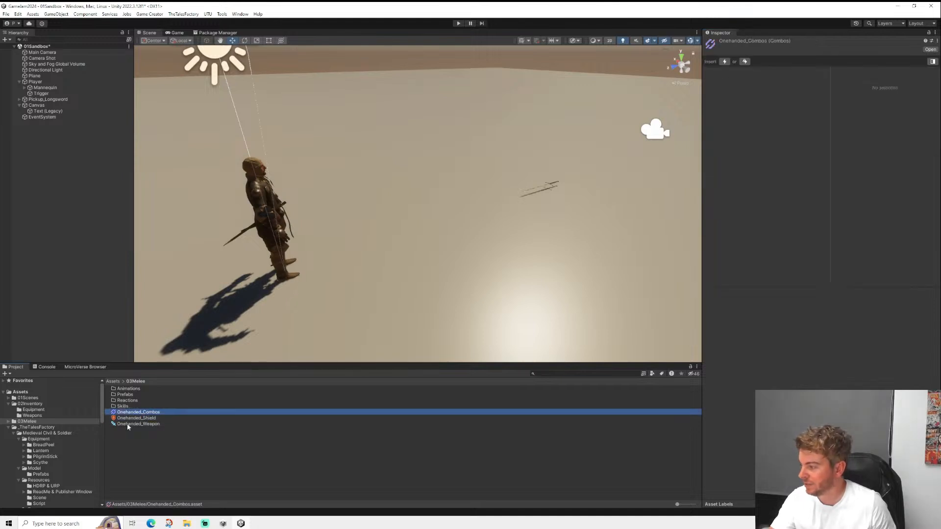
- Open the Skills folder inside the 03Melee folder
{"action": "double_click", "coordinate": [135, 407]}
{"action": "right_click", "coordinate": [137, 406]}
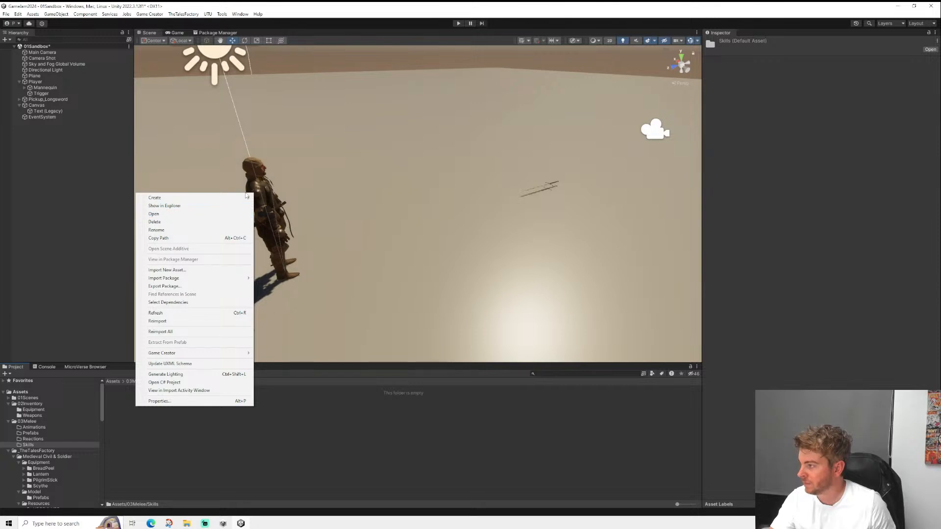
{"action": "mouse_move", "coordinate": [245, 195]}
{"action": "left_click", "coordinate": [282, 137]}
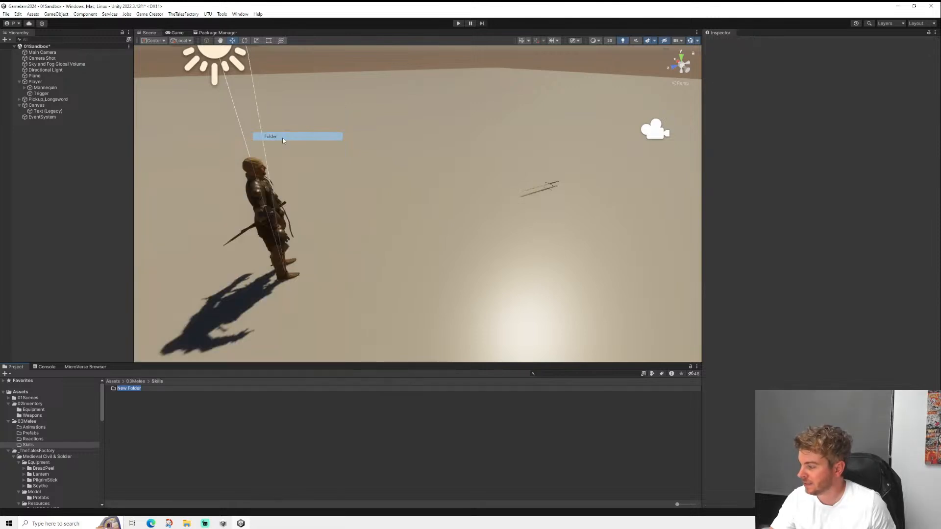
{"action": "left_click", "coordinate": [134, 390]}
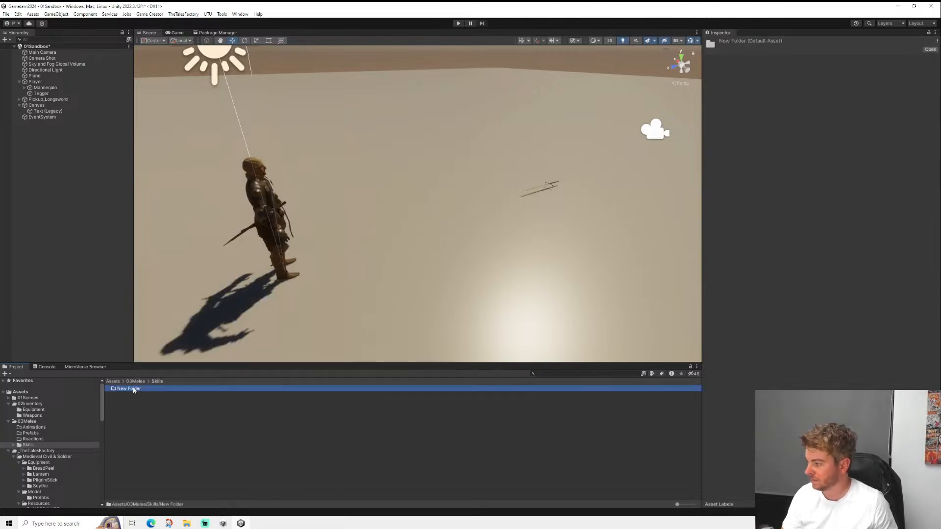
{"action": "key", "text": "Delete"}
{"action": "key", "text": "Return"}
- Create a Game Creator melee Skill asset in the Skills folder and name it Onehanded_A01
{"action": "right_click", "coordinate": [134, 398]}
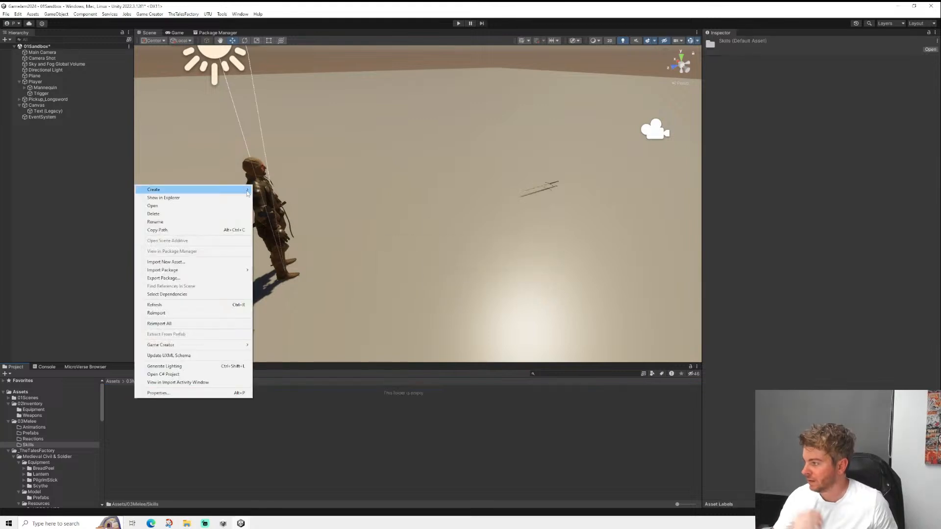
{"action": "mouse_move", "coordinate": [248, 193]}
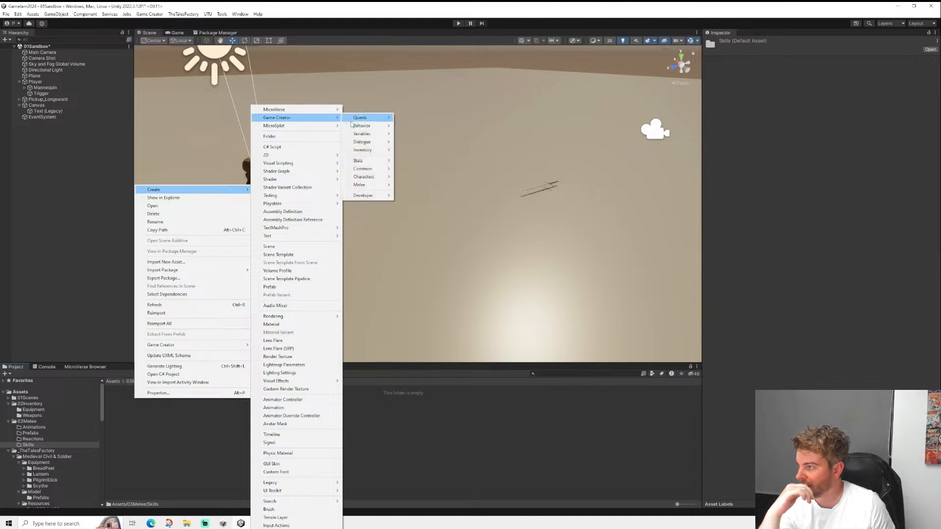
{"action": "mouse_move", "coordinate": [379, 185]}
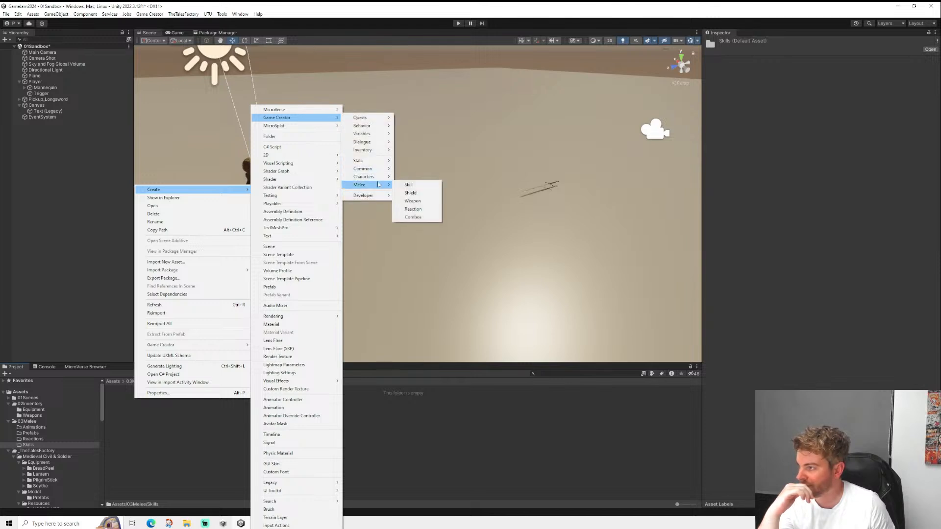
{"action": "left_click", "coordinate": [409, 185]}
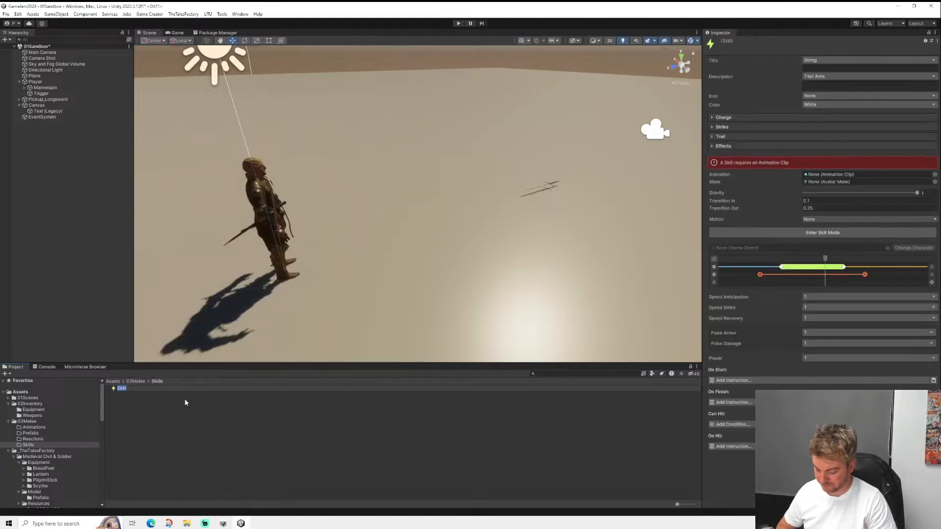
{"action": "type", "text": "Oneh"}
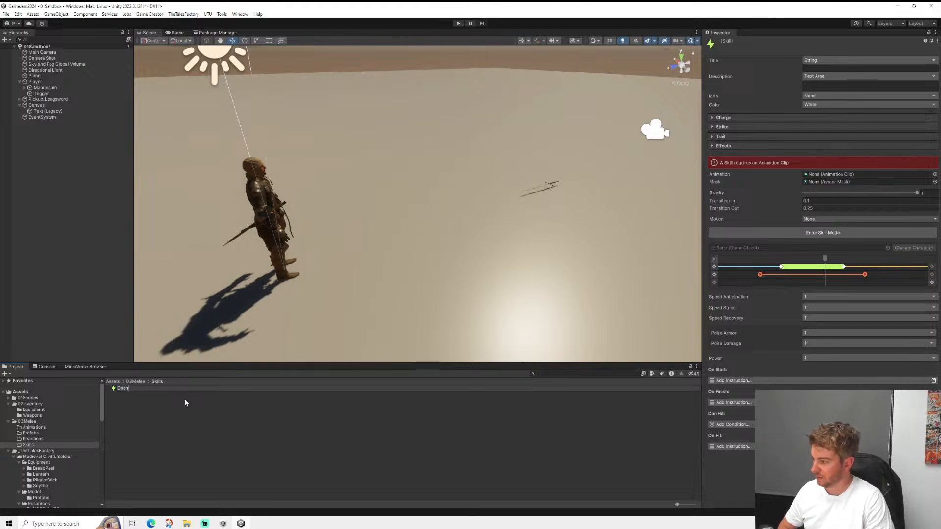
{"action": "type", "text": "anded"}
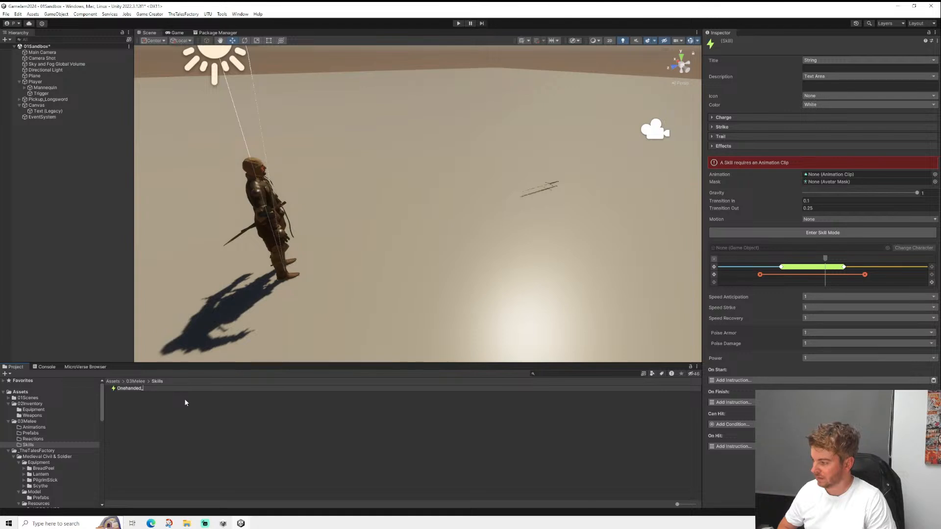
{"action": "type", "text": "_"}
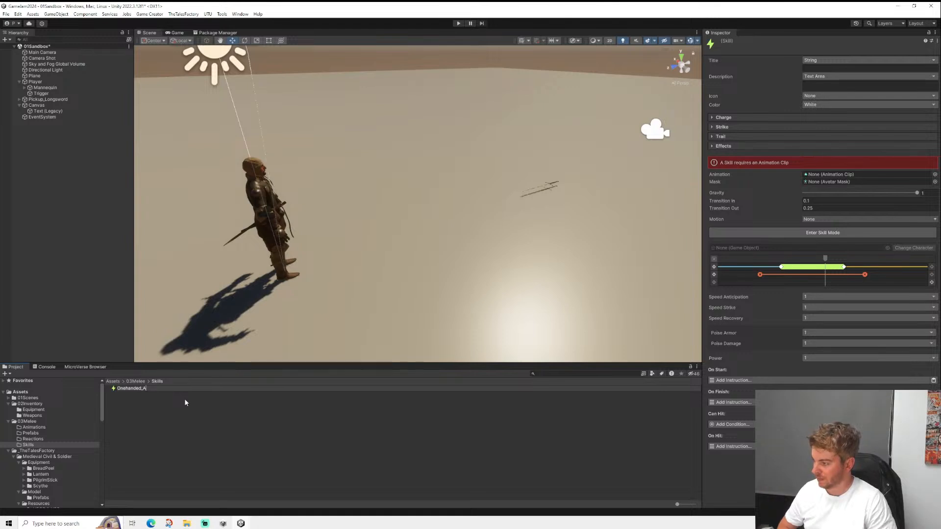
{"action": "type", "text": "A01"}
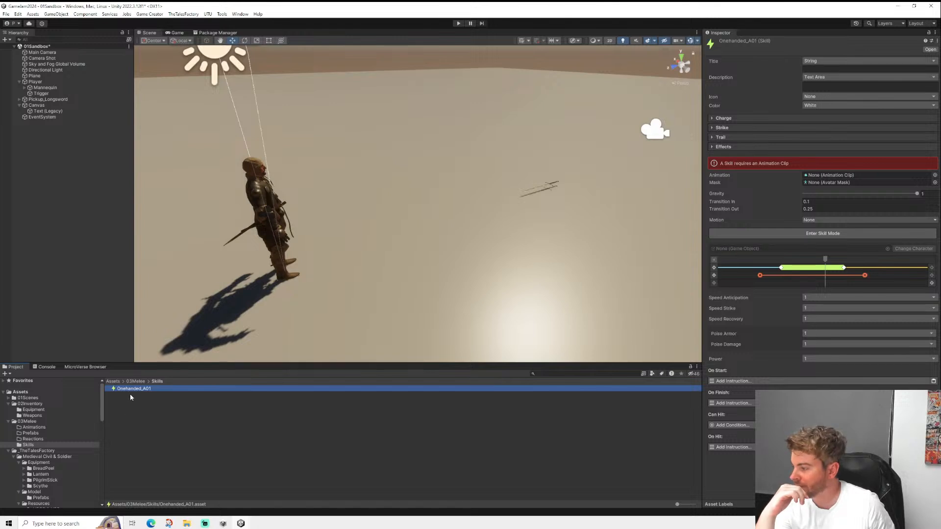
- Add a combo entry to the Onehanded_Combos asset and assign the Onehanded_A01 skill to it
{"action": "left_click", "coordinate": [135, 382]}
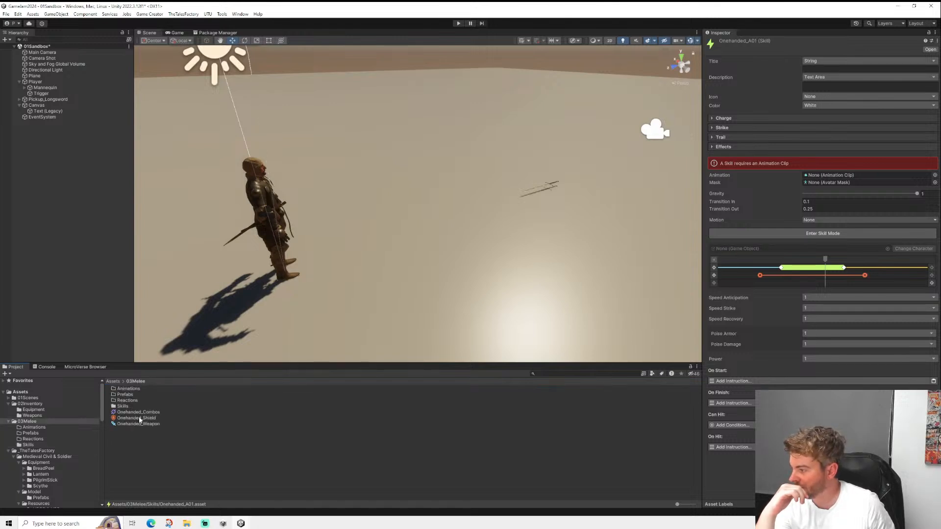
{"action": "left_click", "coordinate": [139, 413]}
{"action": "left_click", "coordinate": [724, 62]}
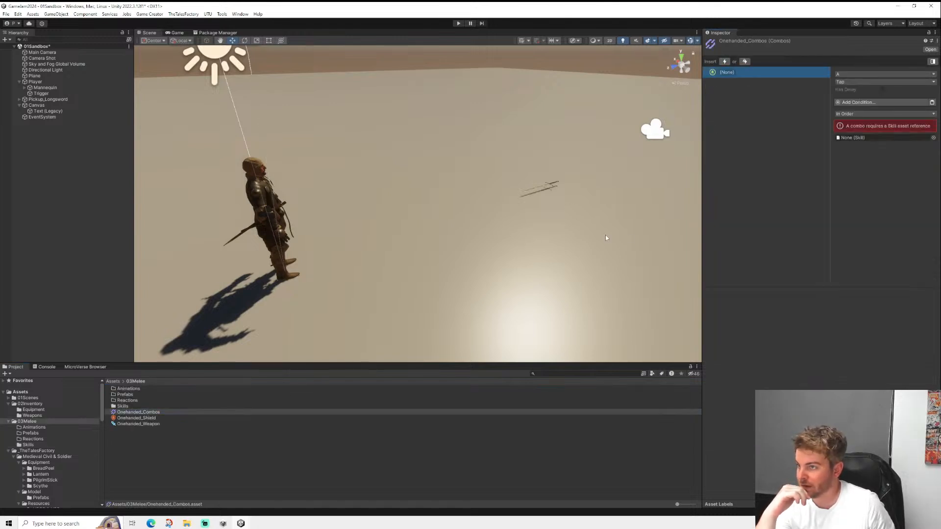
{"action": "left_click", "coordinate": [123, 406]}
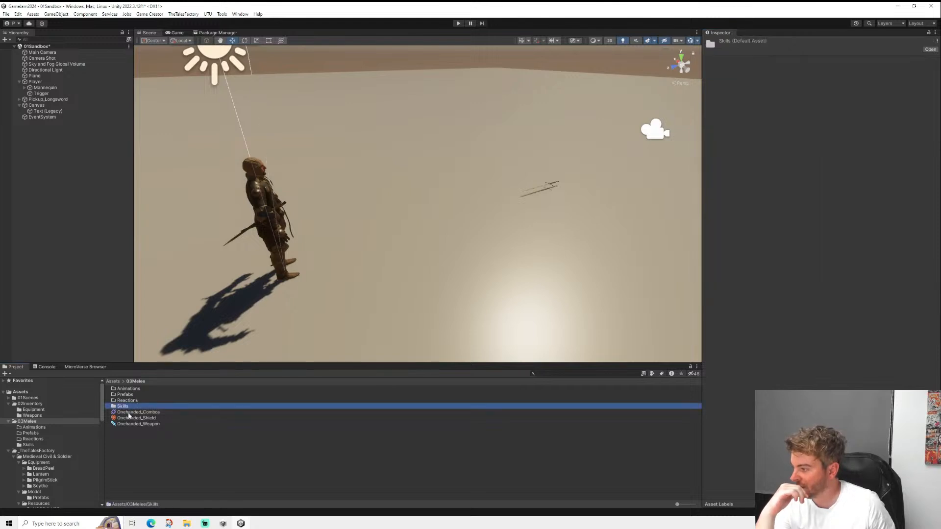
{"action": "left_click", "coordinate": [130, 414]}
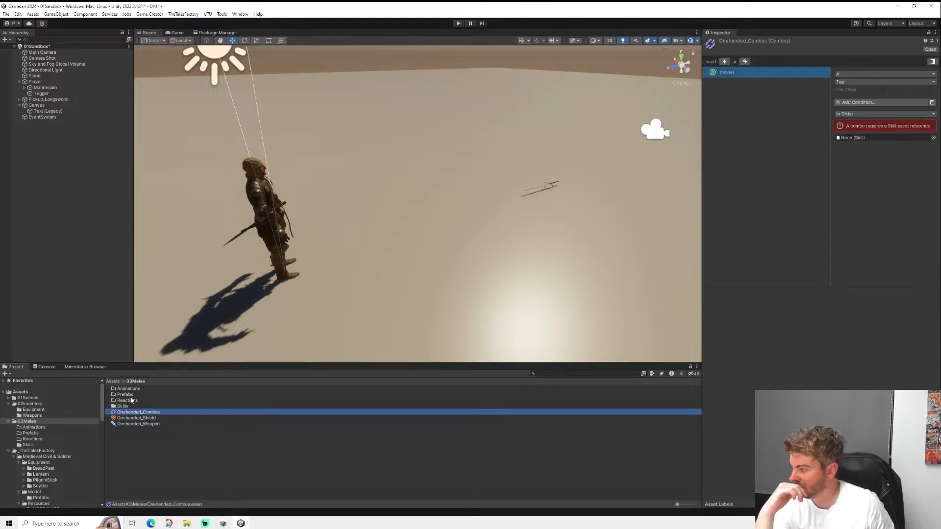
{"action": "left_click", "coordinate": [28, 444]}
{"action": "left_click_drag", "start_coordinate": [133, 390], "coordinate": [859, 141]}
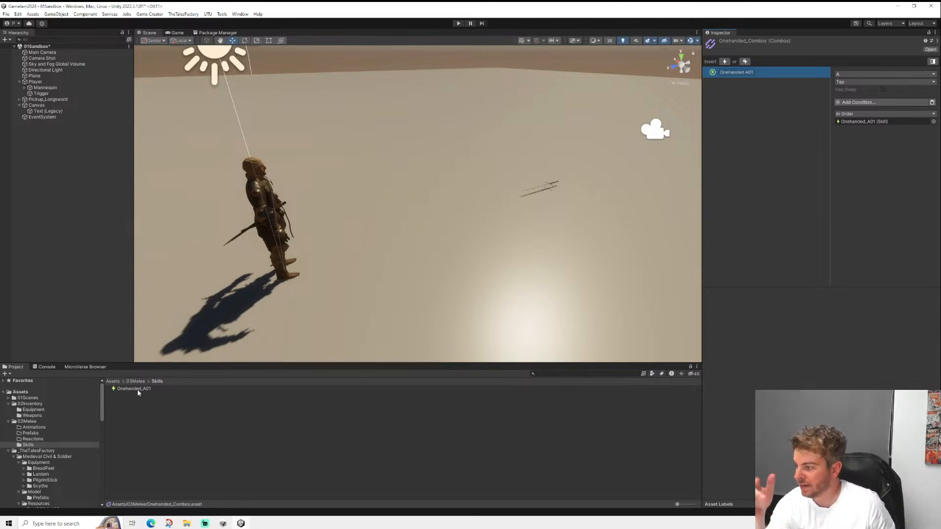
{"action": "left_click", "coordinate": [33, 439]}
{"action": "right_click", "coordinate": [113, 417]}
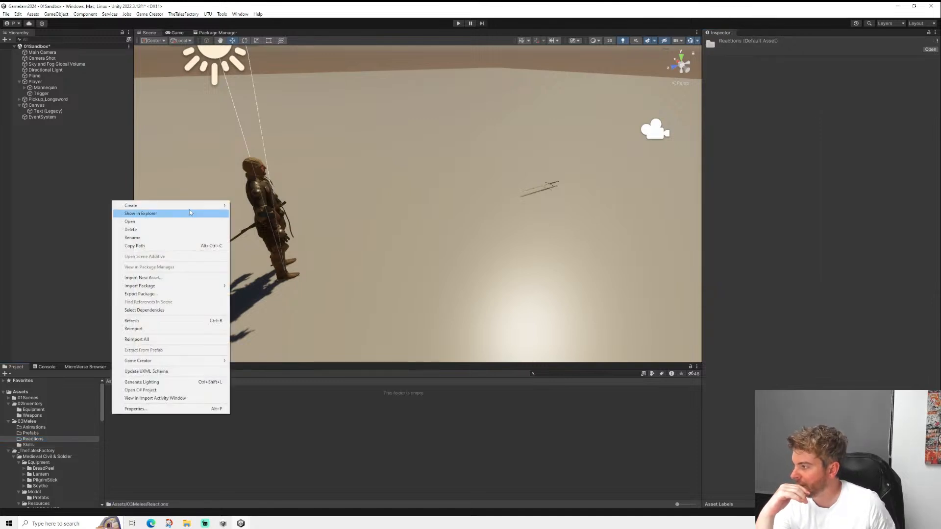
{"action": "mouse_move", "coordinate": [162, 206]}
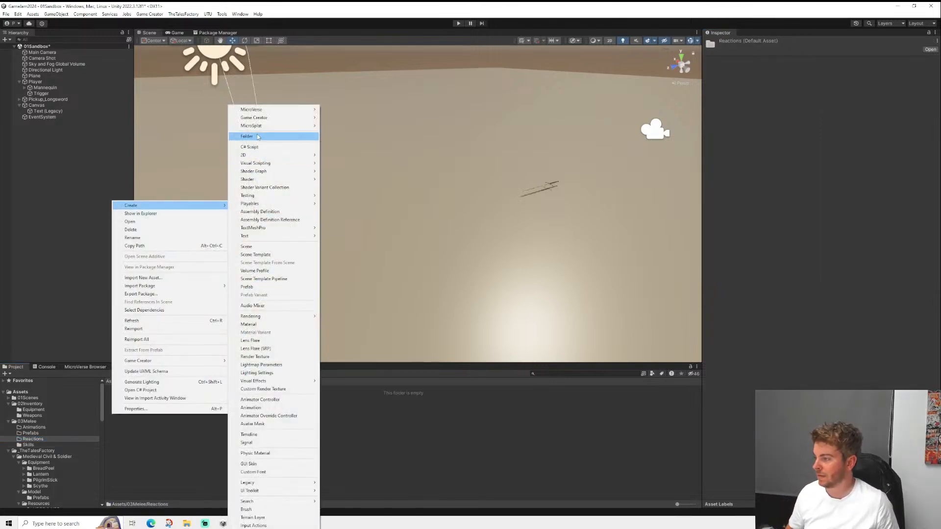
{"action": "mouse_move", "coordinate": [280, 126]}
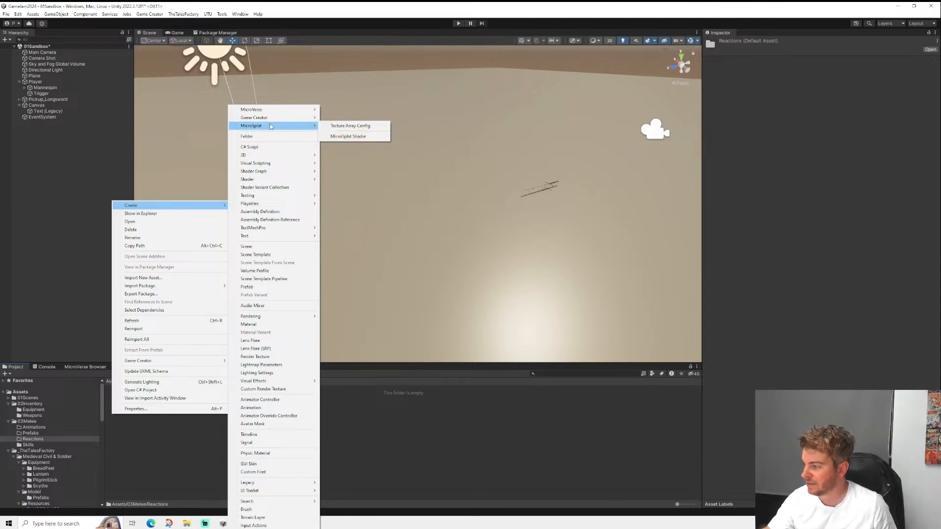
{"action": "left_click", "coordinate": [28, 422]}
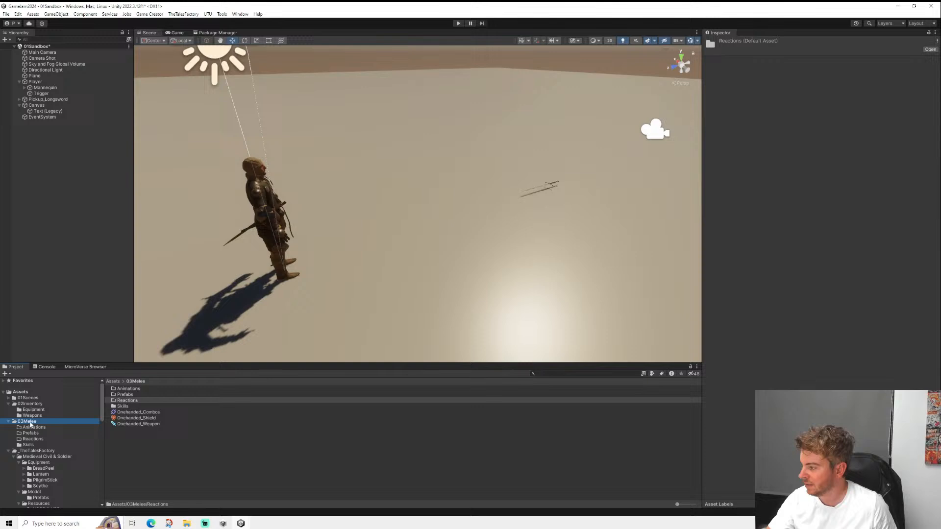
- Create a Game Creator melee Reaction asset in the 03Melee Reactions folder and name it Hit_F
{"action": "double_click", "coordinate": [126, 400]}
{"action": "right_click", "coordinate": [135, 399]}
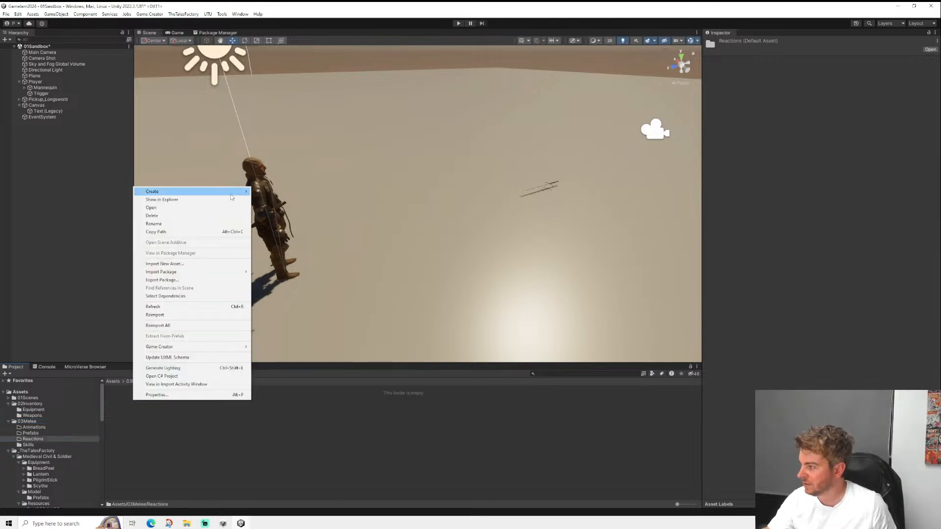
{"action": "mouse_move", "coordinate": [232, 197]}
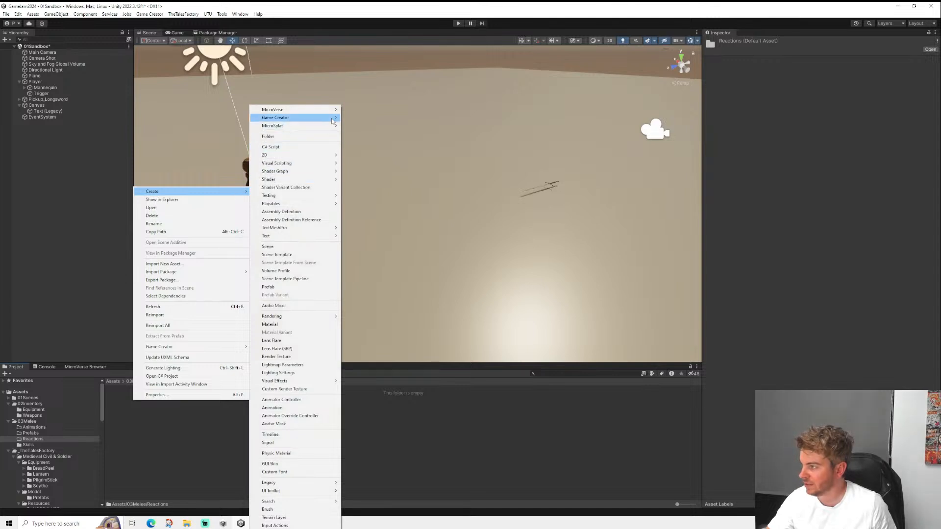
{"action": "mouse_move", "coordinate": [334, 120]}
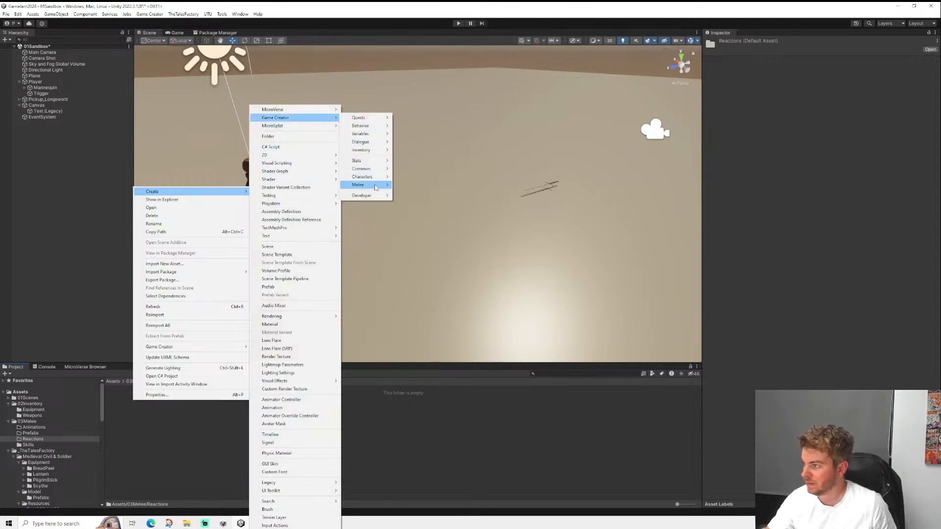
{"action": "mouse_move", "coordinate": [395, 186]}
{"action": "left_click", "coordinate": [412, 209]}
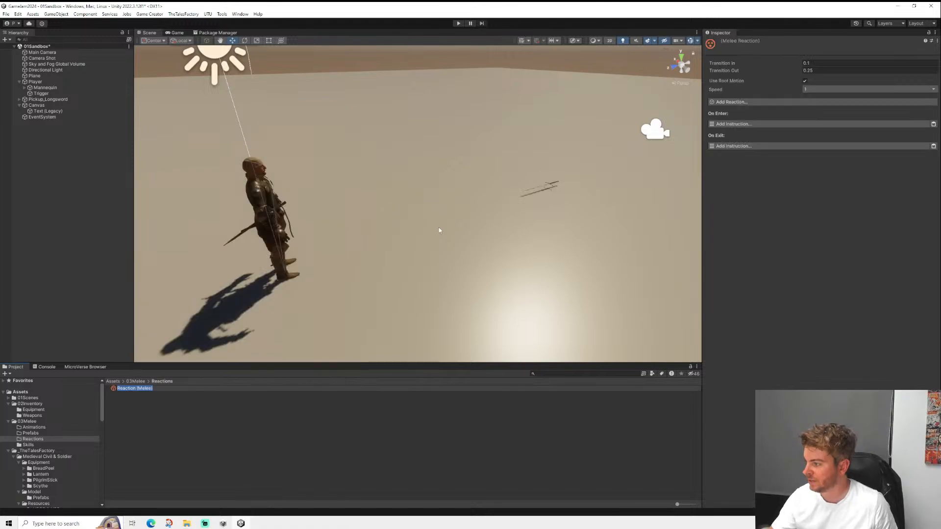
{"action": "type", "text": "Hit"}
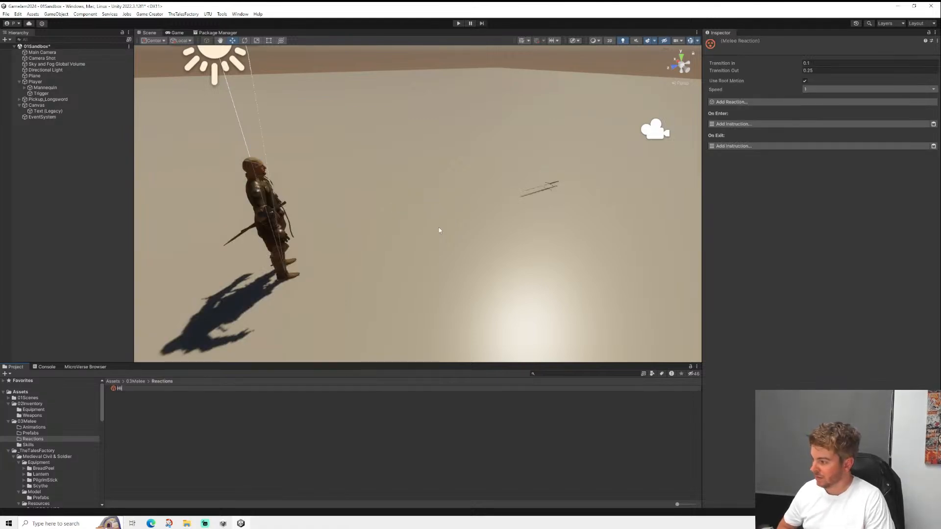
{"action": "type", "text": "_"}
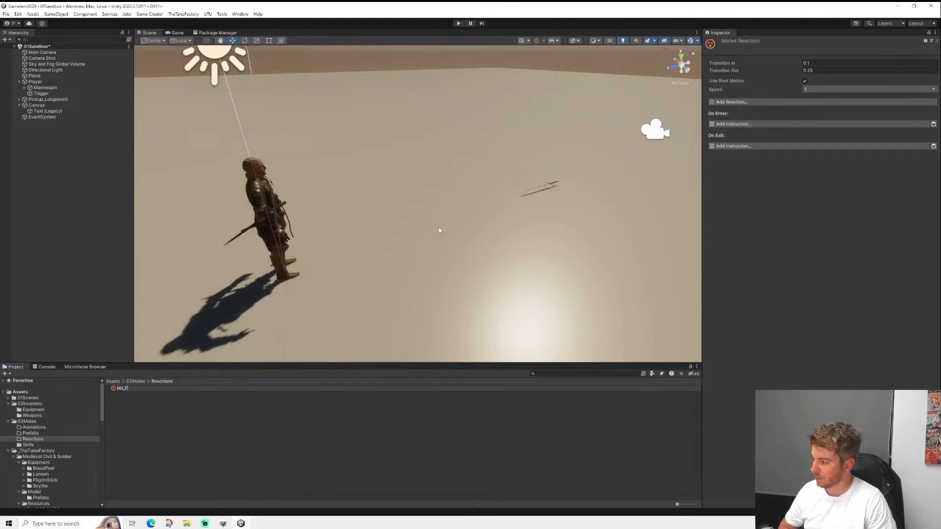
{"action": "type", "text": "F"}
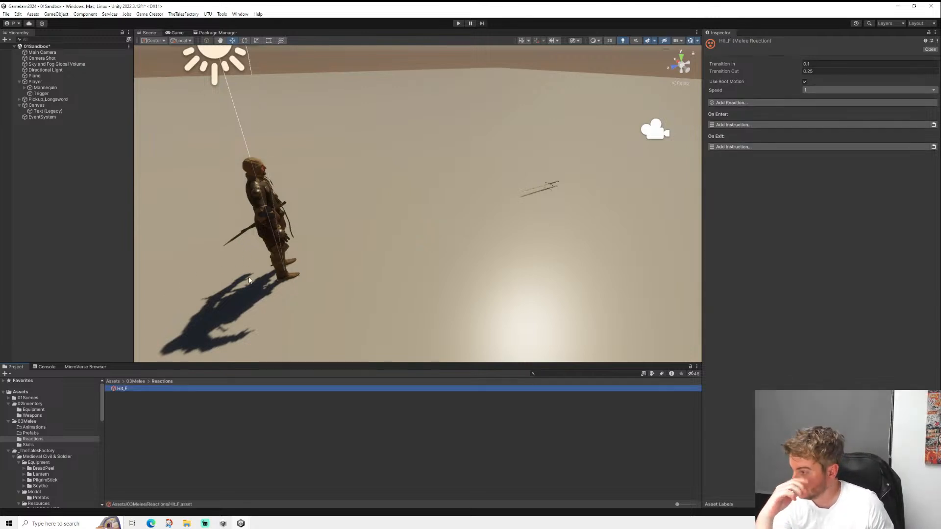
- Add a reaction entry to Hit_F with direction From Any and one empty animation clip slot
{"action": "left_click", "coordinate": [737, 104]}
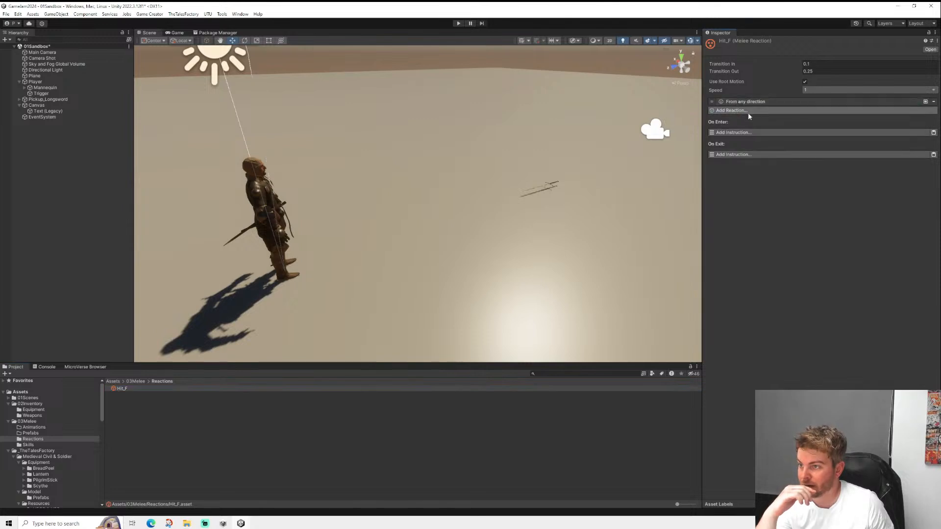
{"action": "left_click", "coordinate": [746, 101]}
{"action": "left_click", "coordinate": [821, 120]}
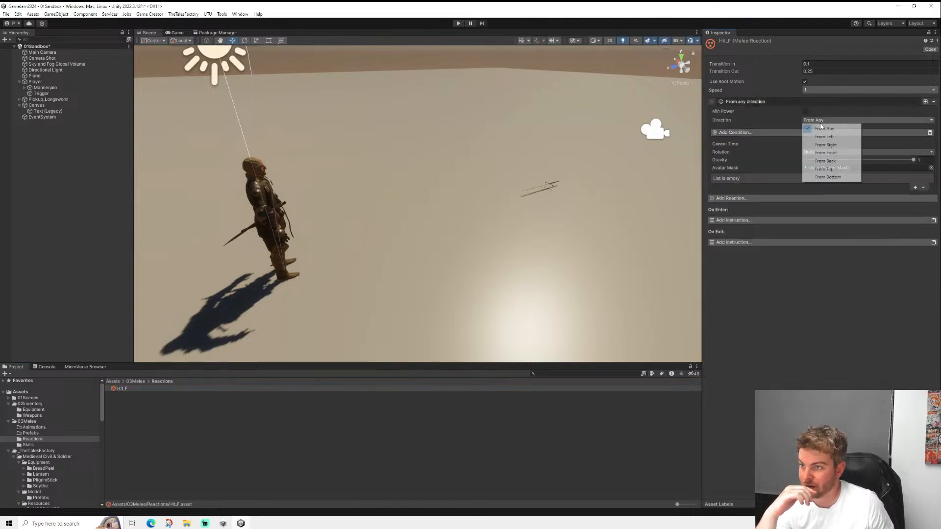
{"action": "left_click", "coordinate": [829, 153]}
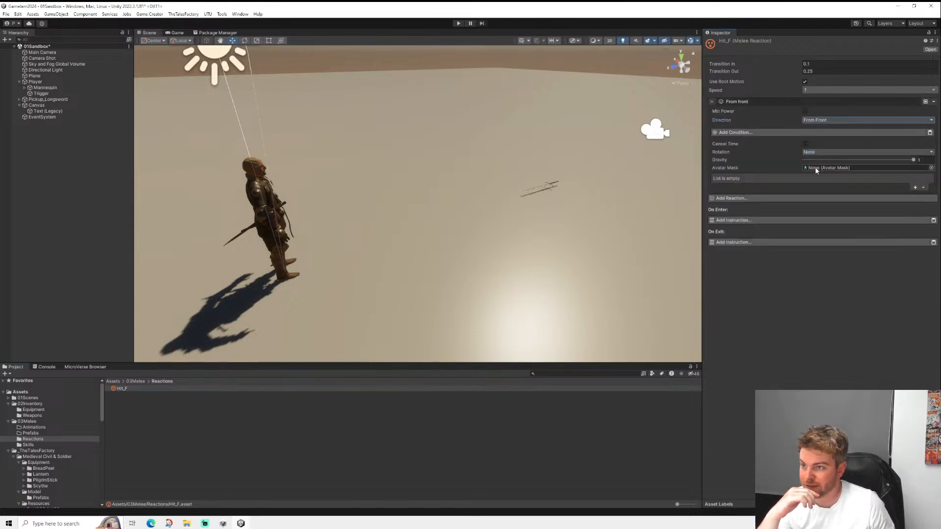
{"action": "left_click", "coordinate": [915, 187]}
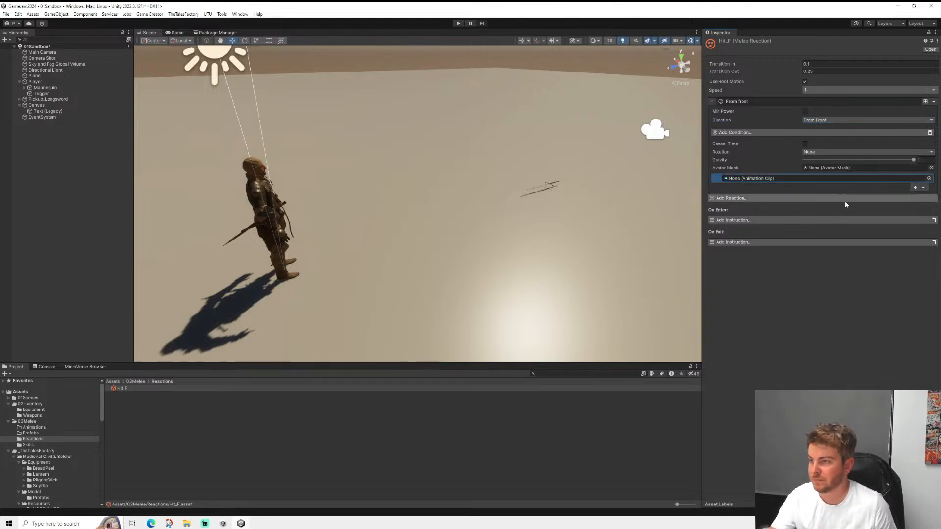
{"action": "left_click", "coordinate": [820, 122]}
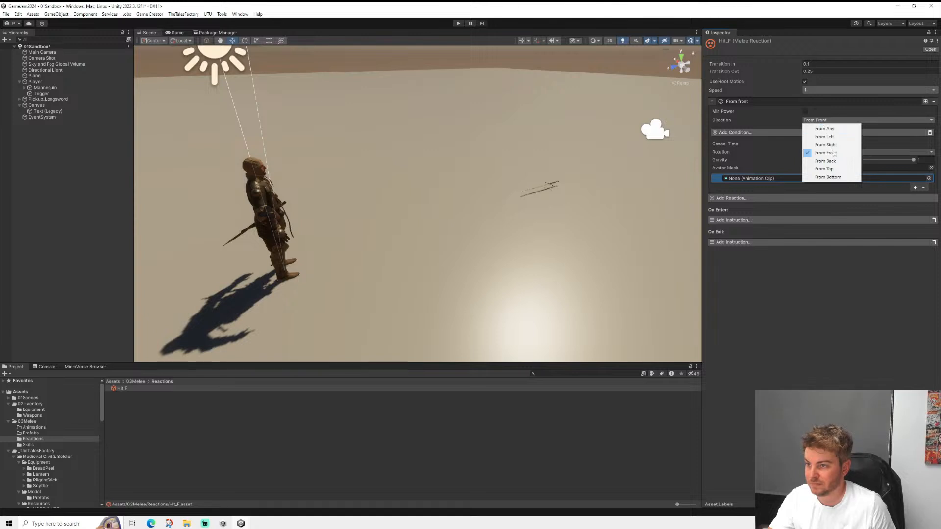
{"action": "left_click", "coordinate": [827, 130]}
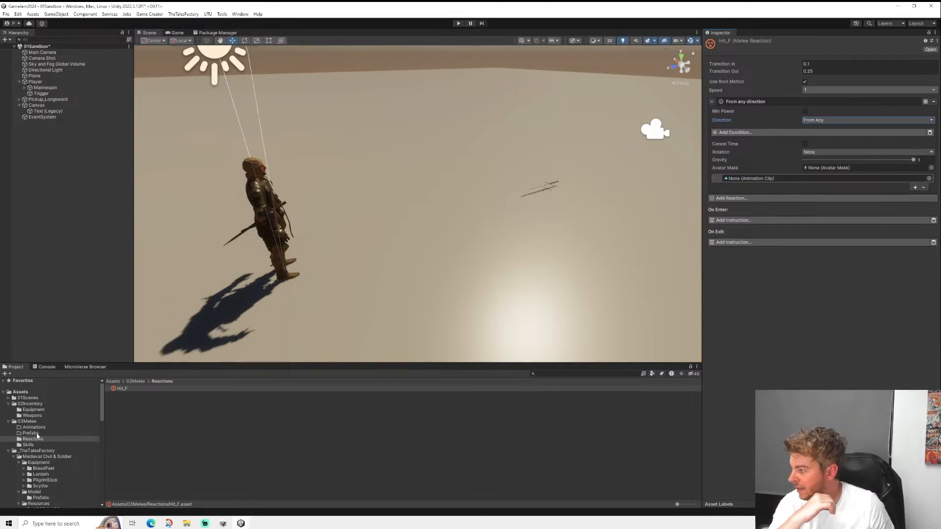
- Assign the Hit_F reaction as the Hit Reaction of the Onehanded_Weapon asset in the 03Melee folder
{"action": "left_click", "coordinate": [28, 421]}
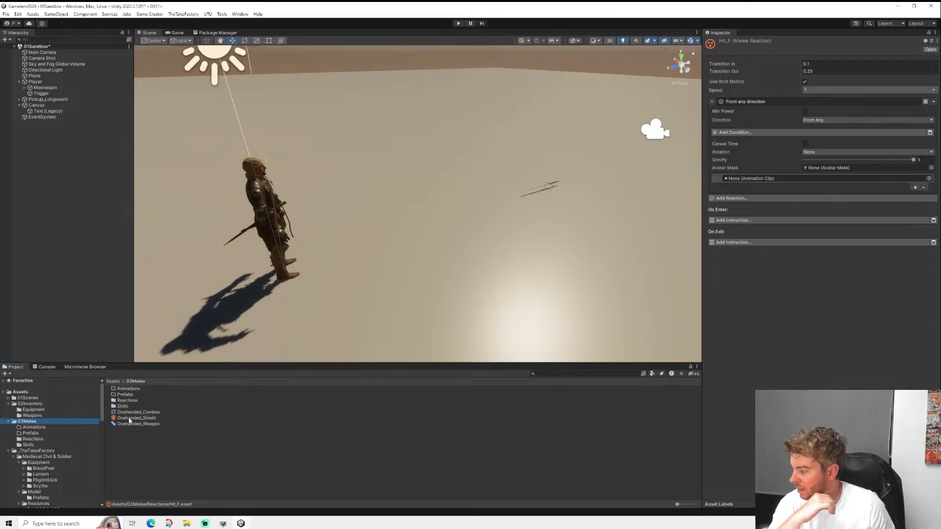
{"action": "left_click", "coordinate": [138, 424]}
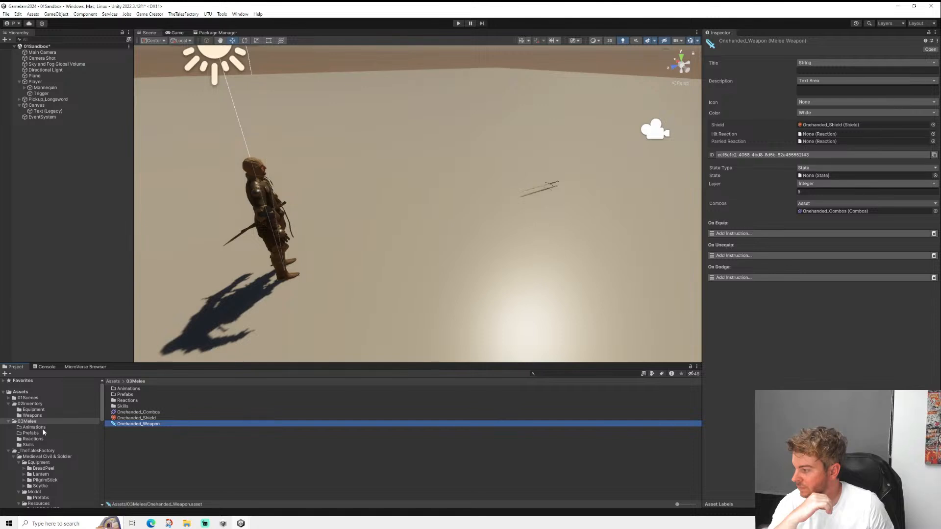
{"action": "left_click", "coordinate": [30, 440]}
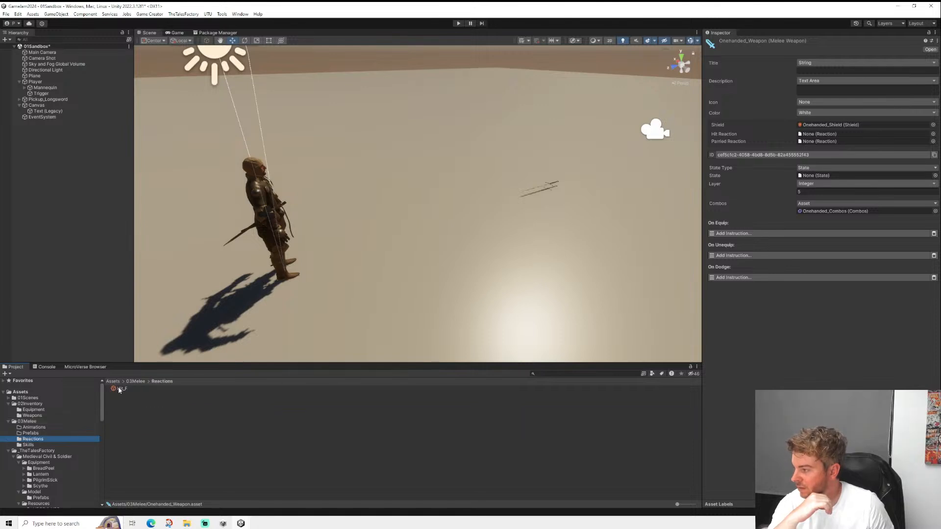
{"action": "left_click_drag", "start_coordinate": [119, 390], "coordinate": [831, 135]}
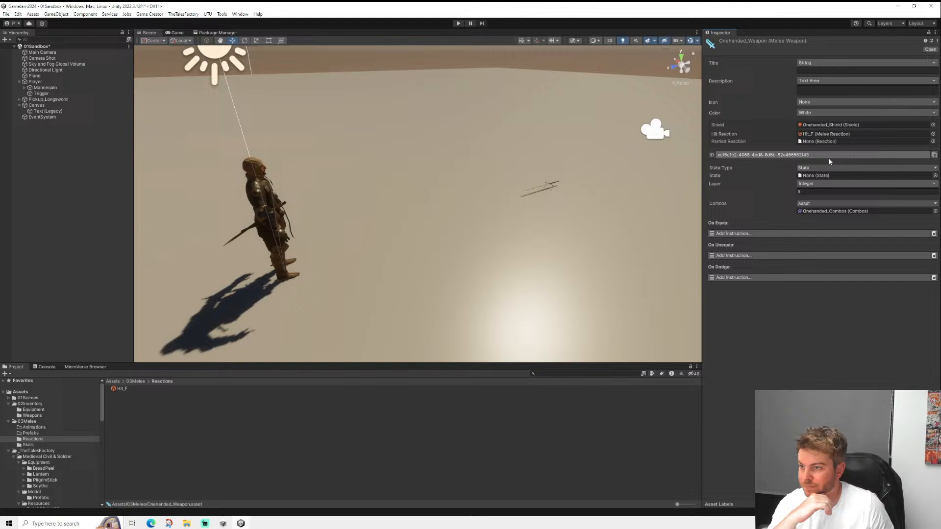
- Rename the Hit_F reaction asset as Hit_Any
{"action": "right_click", "coordinate": [129, 389]}
{"action": "left_click", "coordinate": [162, 218]}
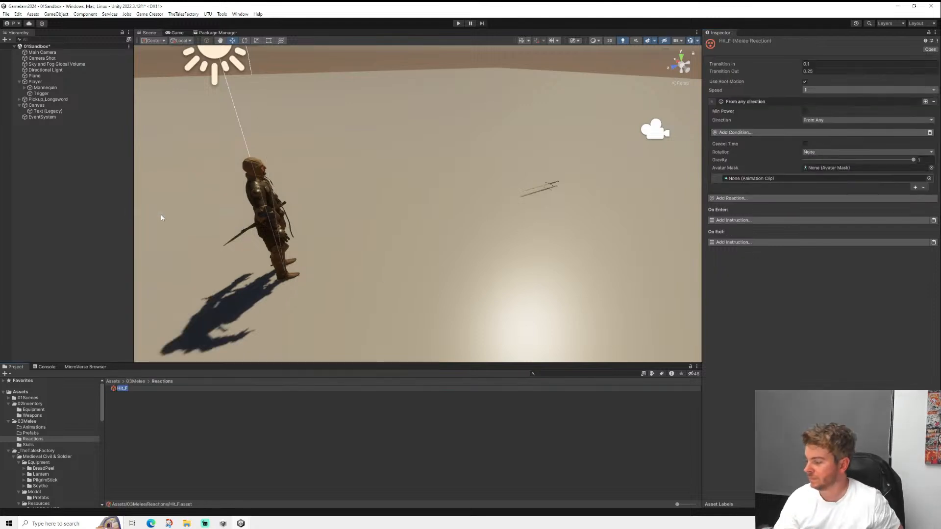
{"action": "key", "text": "Right"}
{"action": "type", "text": "A"}
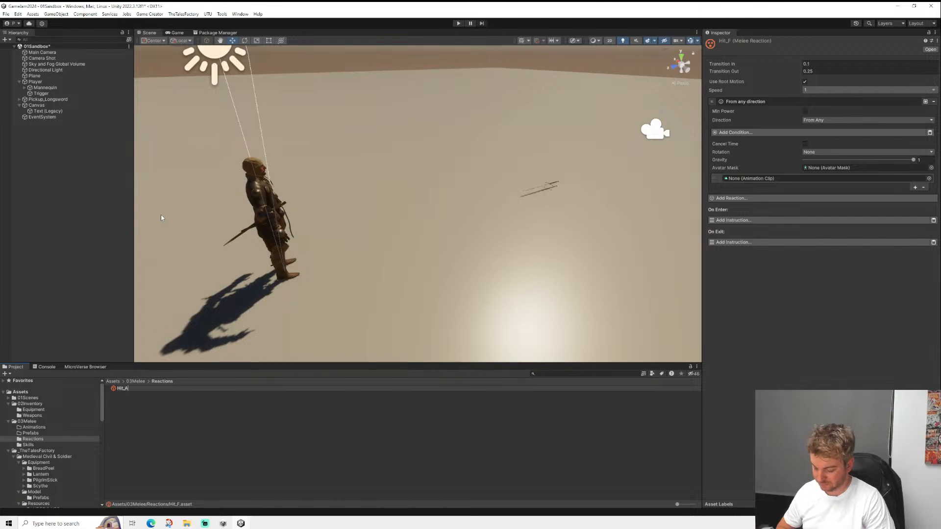
{"action": "type", "text": "ny"}
{"action": "key", "text": "Return"}
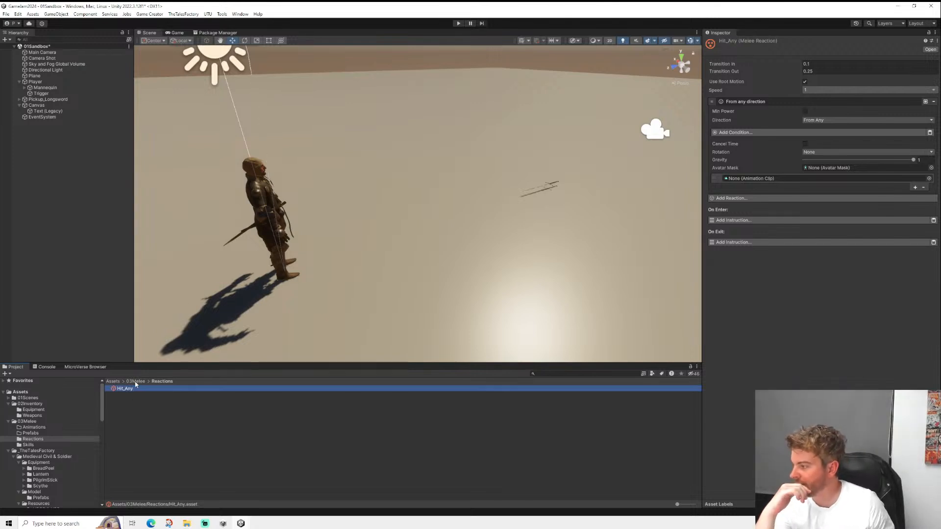
- Set Hit_Any's existing reaction direction to From Front and add a second reaction set to From Back with one empty animation clip slot
{"action": "left_click", "coordinate": [817, 120]}
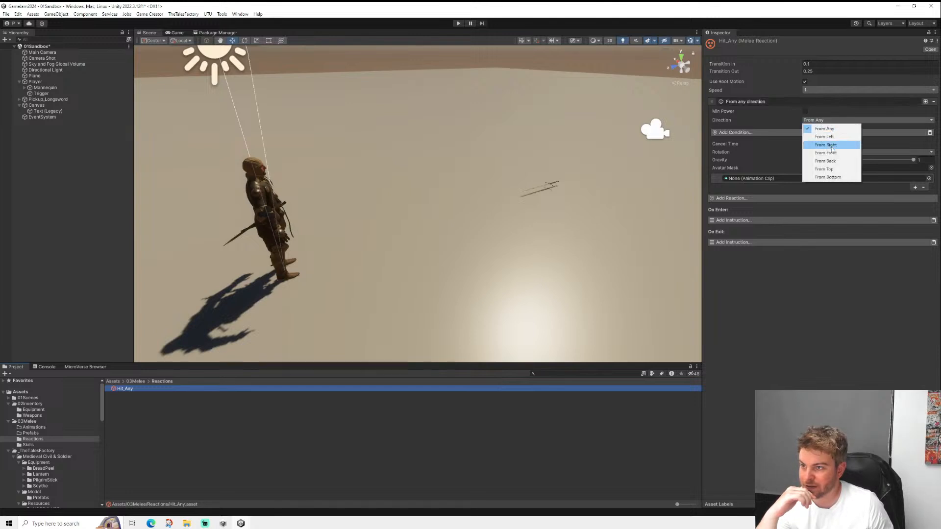
{"action": "left_click", "coordinate": [833, 153]}
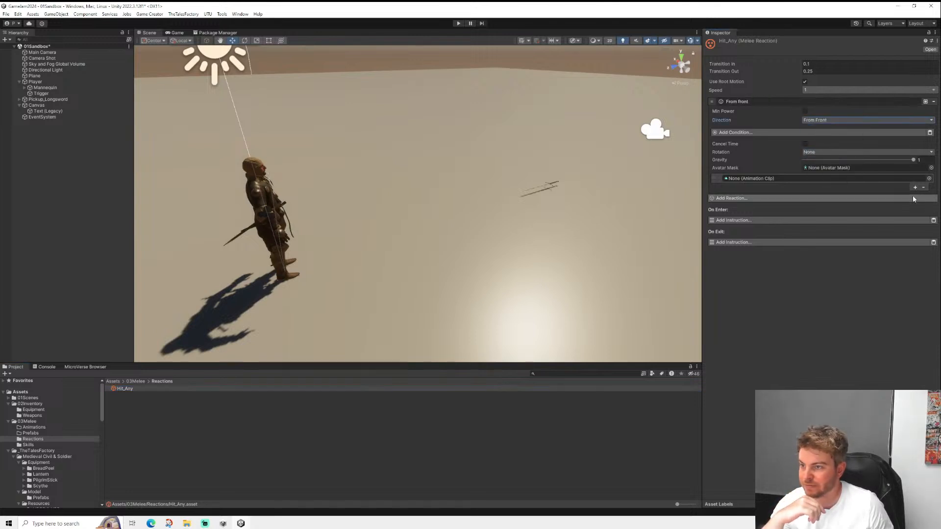
{"action": "left_click", "coordinate": [784, 199]}
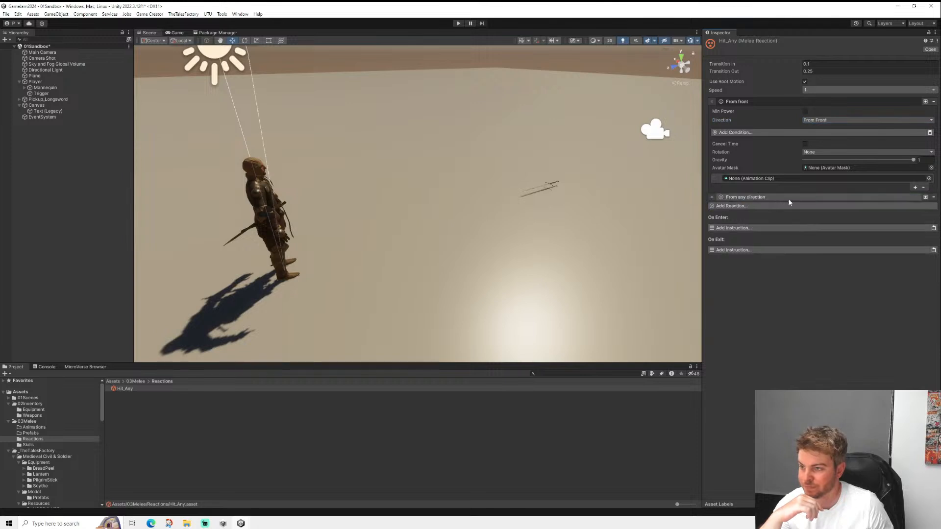
{"action": "left_click", "coordinate": [768, 201]}
{"action": "left_click", "coordinate": [833, 216]}
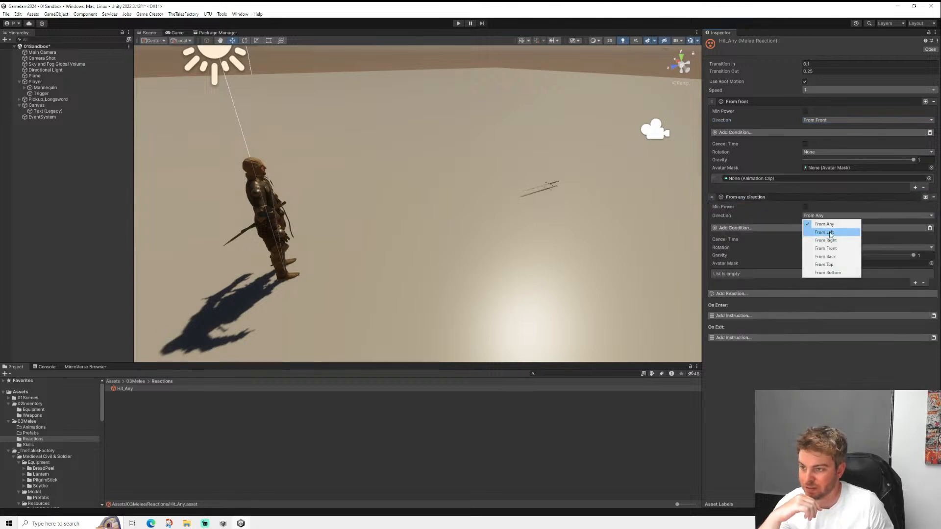
{"action": "left_click", "coordinate": [828, 256]}
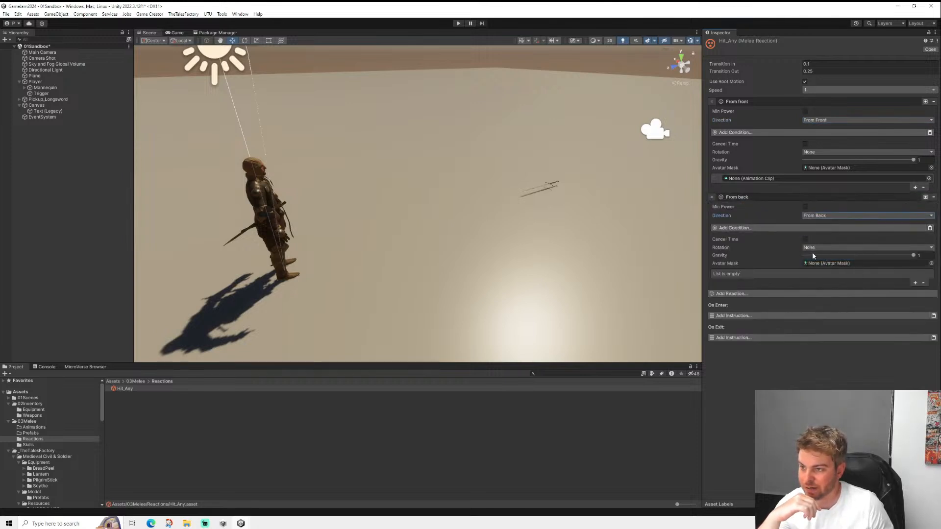
{"action": "left_click", "coordinate": [915, 283]}
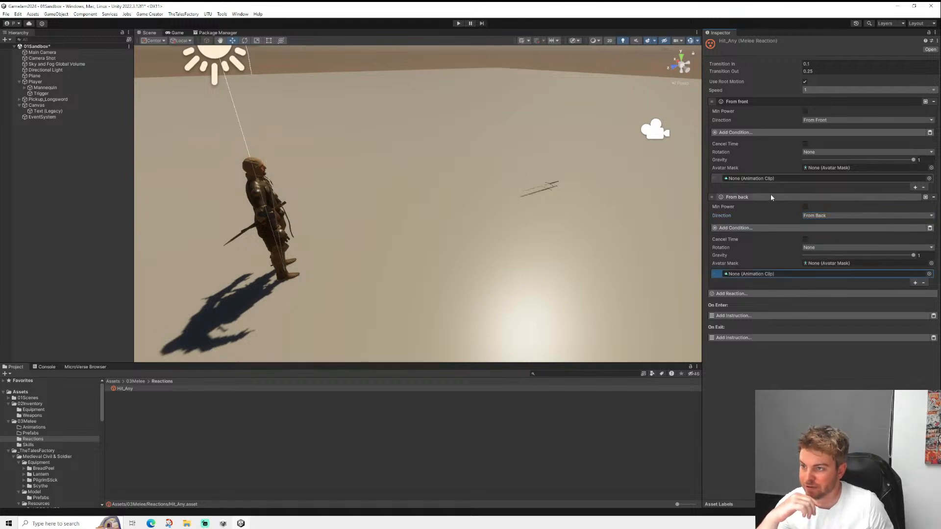
{"action": "left_click", "coordinate": [772, 102]}
{"action": "left_click", "coordinate": [757, 109]}
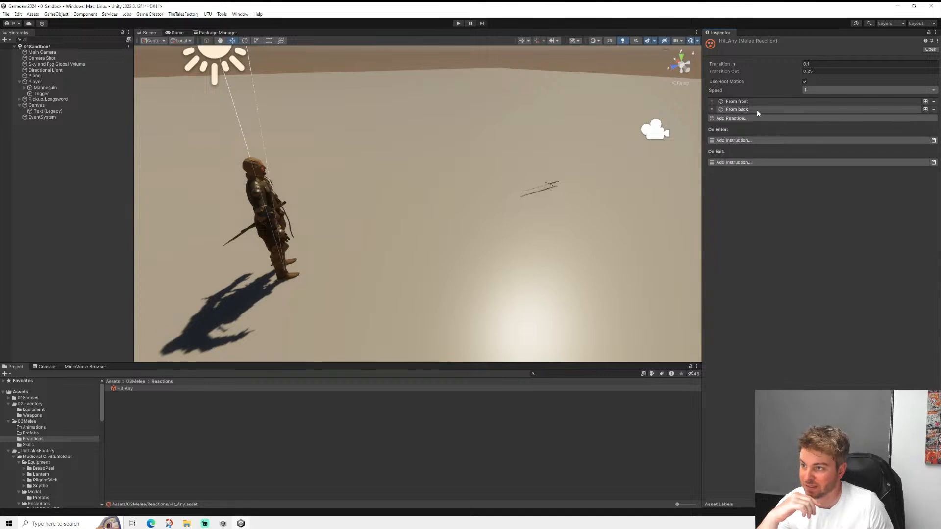
{"action": "left_click", "coordinate": [757, 109]}
{"action": "left_click", "coordinate": [753, 102]}
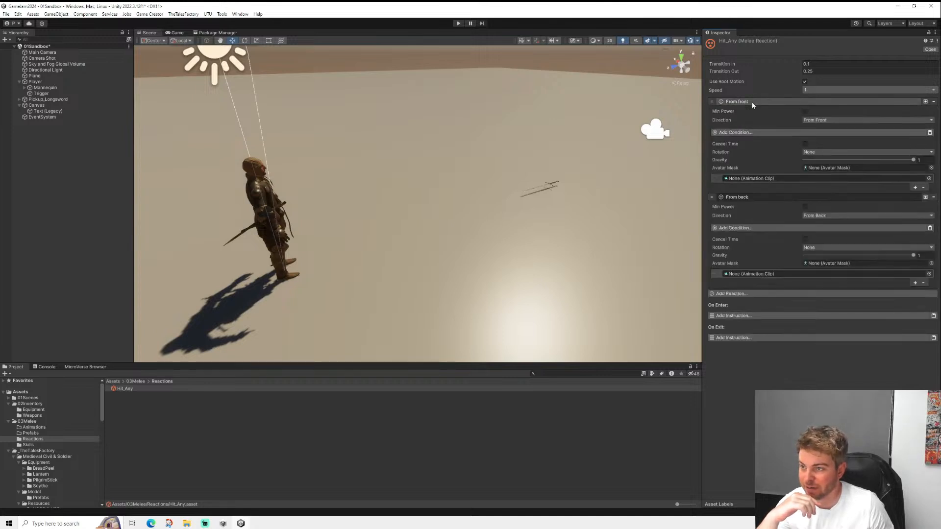
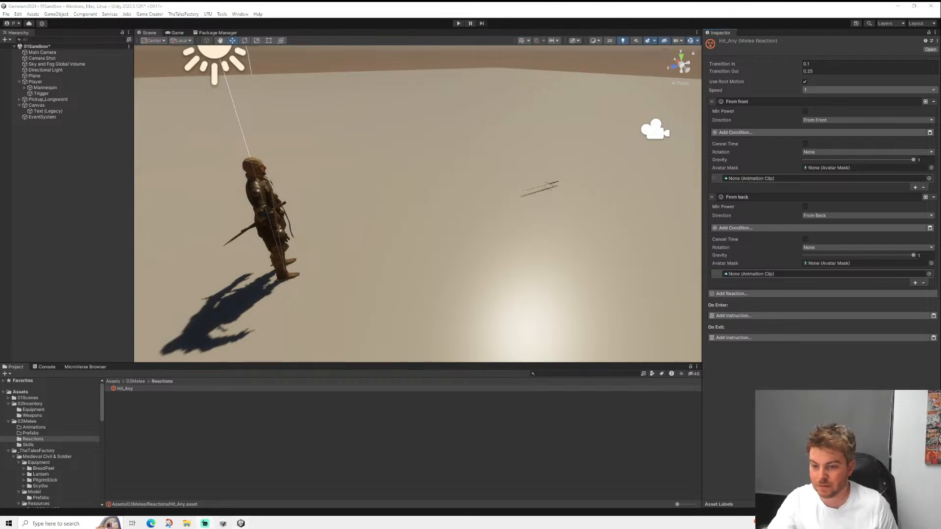
{"action": "scroll", "coordinate": [411, 231], "scroll_direction": "down", "scroll_amount": 1}
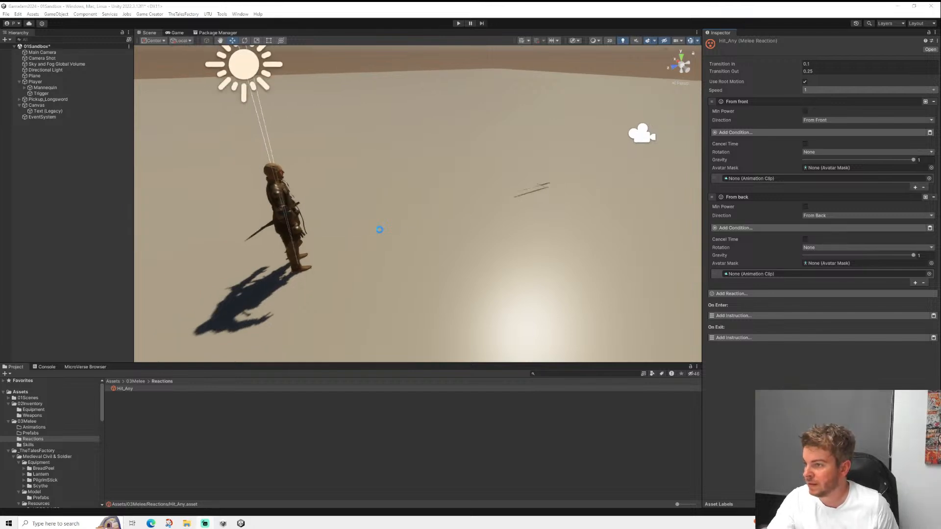
{"action": "middle_click_drag", "start_coordinate": [380, 230], "coordinate": [422, 227]}
{"action": "left_click", "coordinate": [28, 445]}
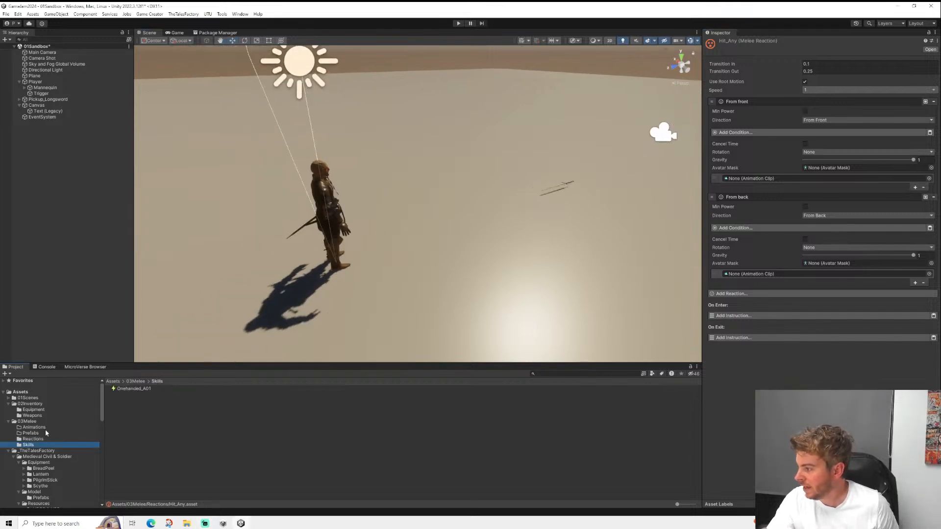
{"action": "left_click", "coordinate": [30, 440]}
{"action": "left_click", "coordinate": [30, 446]}
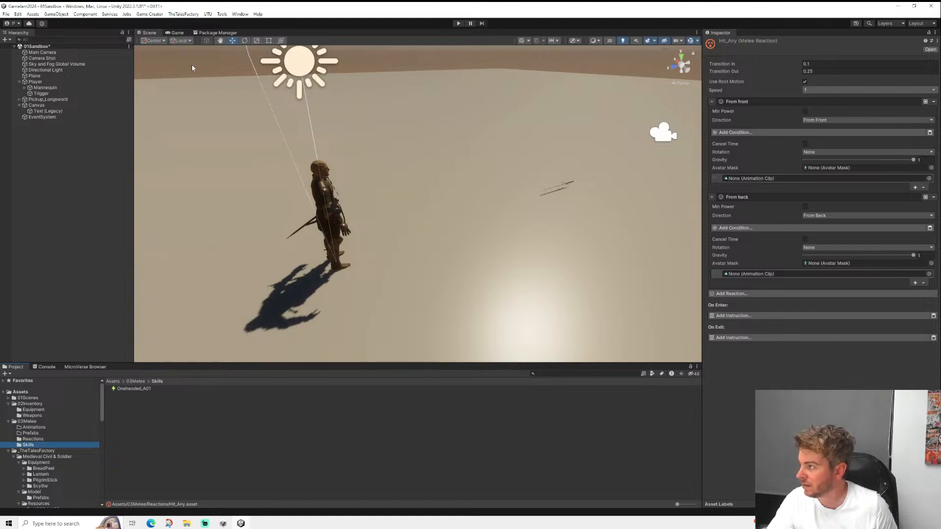
- Bring up the Package Manager and save the current scene
{"action": "left_click", "coordinate": [212, 33]}
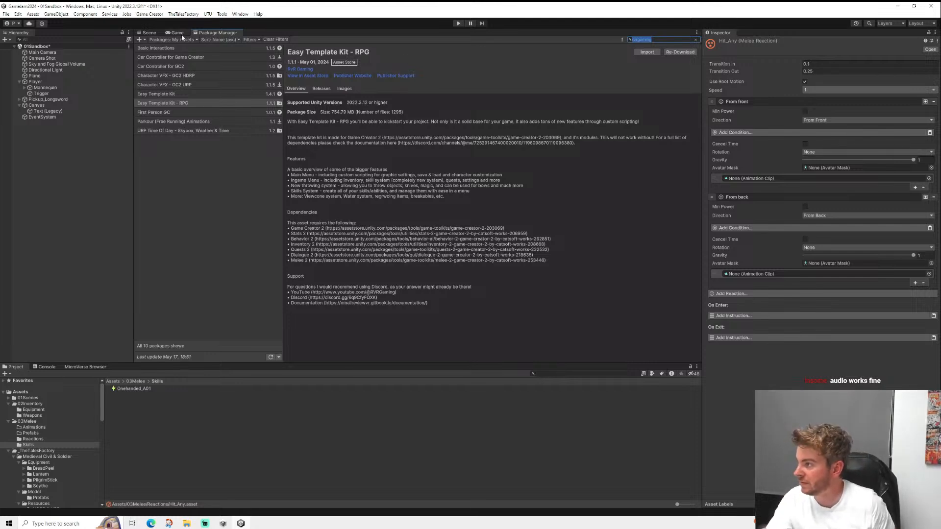
{"action": "left_click", "coordinate": [6, 14]}
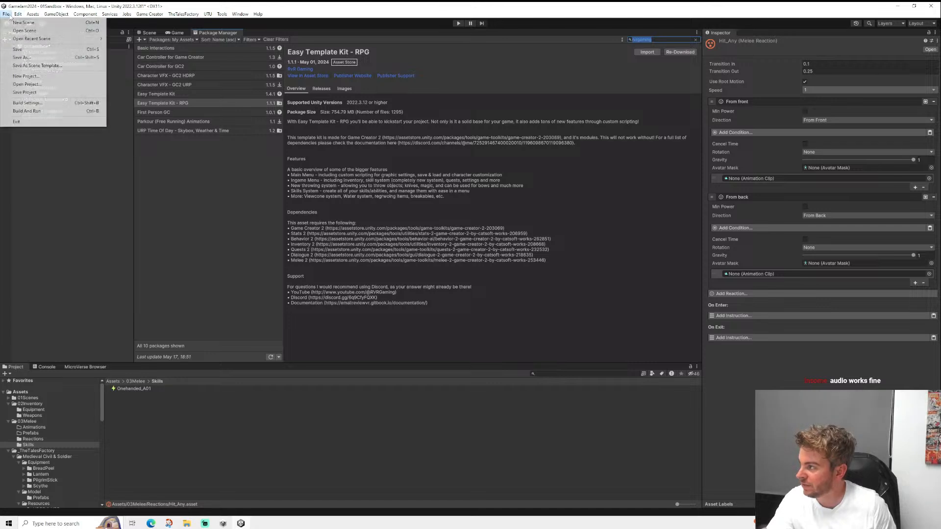
{"action": "left_click", "coordinate": [30, 49]}
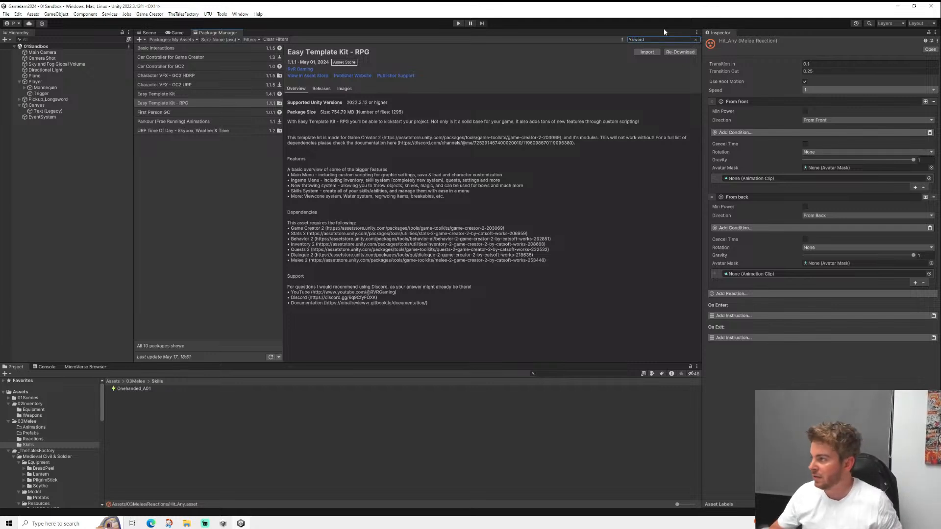
- Search the owned packages for "sword" and open the ARPG Warrior package's Asset Store page in the browser
{"action": "type", "text": "d"}
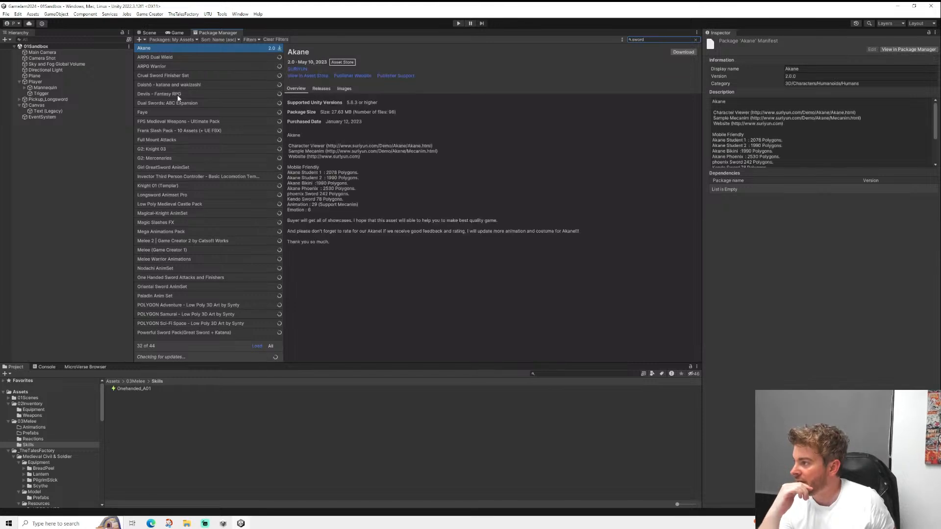
{"action": "left_click", "coordinate": [162, 64]}
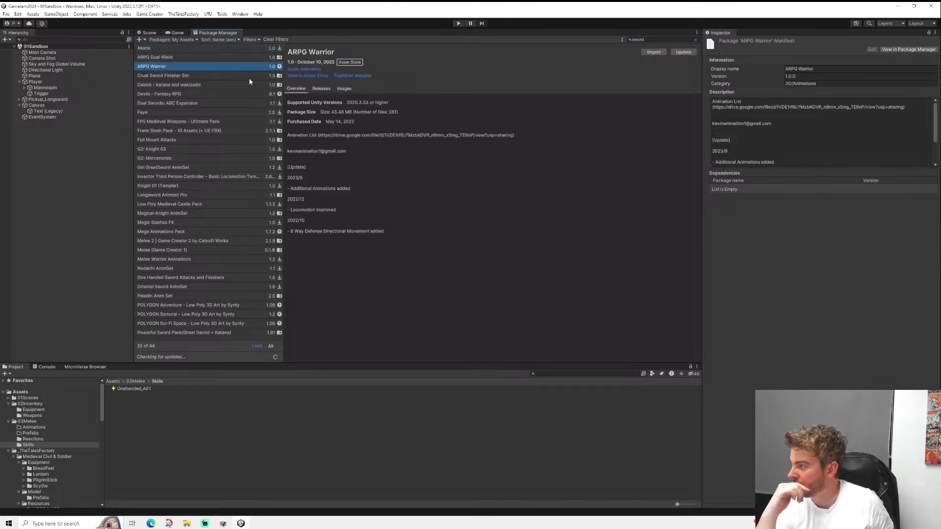
{"action": "left_click", "coordinate": [314, 77]}
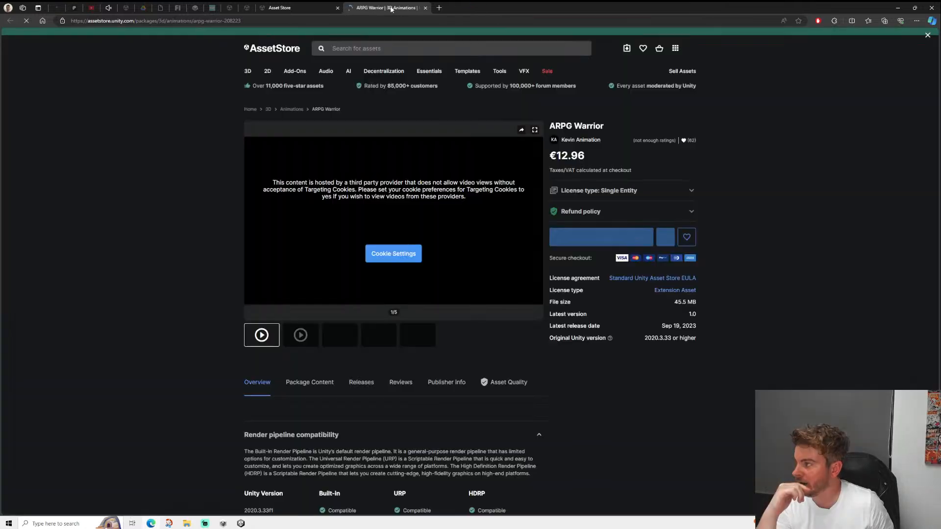
- View the ARPG Warrior page in its own maximized browser window and examine its animation preview video and package details
{"action": "left_click_drag", "start_coordinate": [372, 7], "coordinate": [380, 65]}
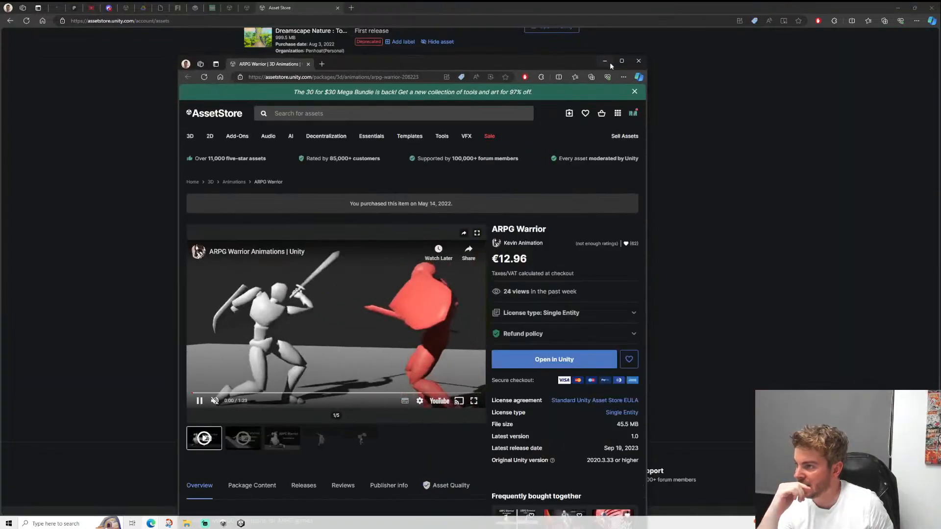
{"action": "left_click", "coordinate": [622, 60]}
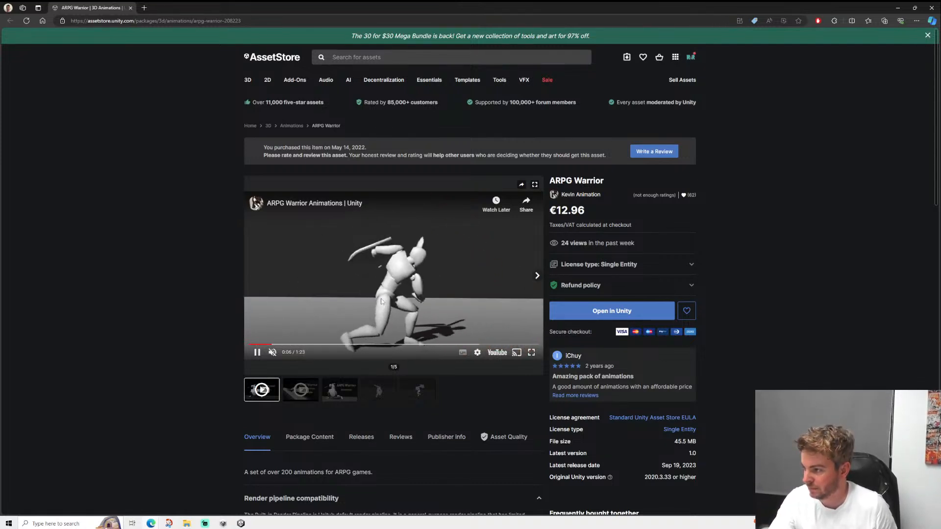
{"action": "scroll", "coordinate": [381, 301], "scroll_direction": "down", "scroll_amount": 3}
{"action": "scroll", "coordinate": [392, 268], "scroll_direction": "up", "scroll_amount": 1}
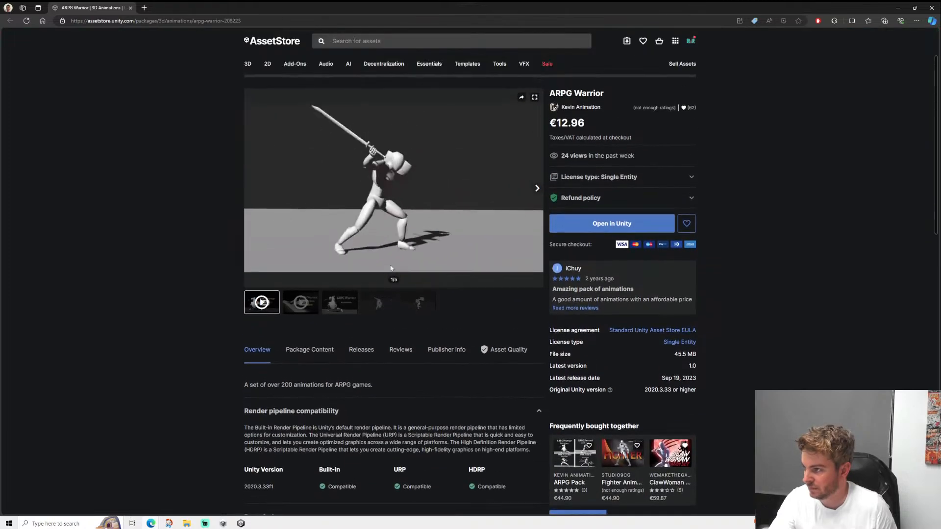
{"action": "scroll", "coordinate": [390, 268], "scroll_direction": "up", "scroll_amount": 2}
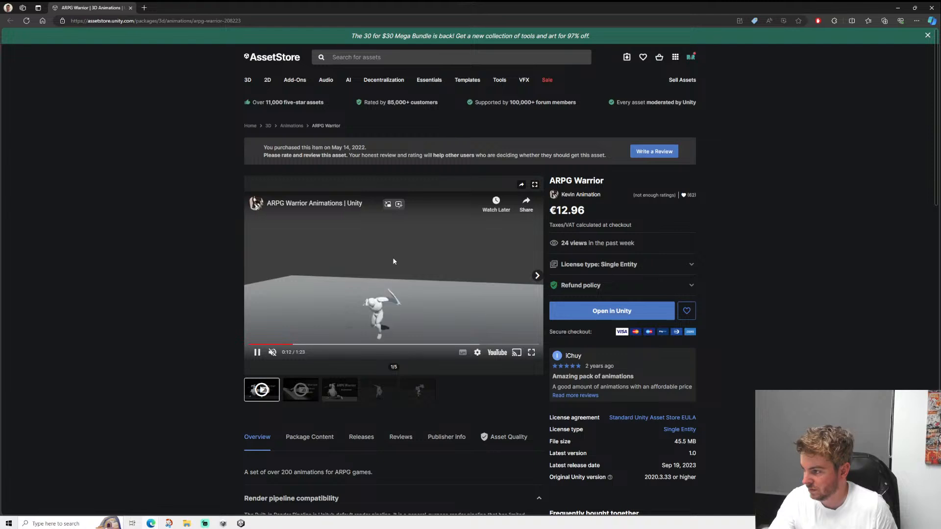
- Look through the publisher's other ARPG animation packs and return to the ARPG Warrior page
{"action": "left_click", "coordinate": [578, 196]}
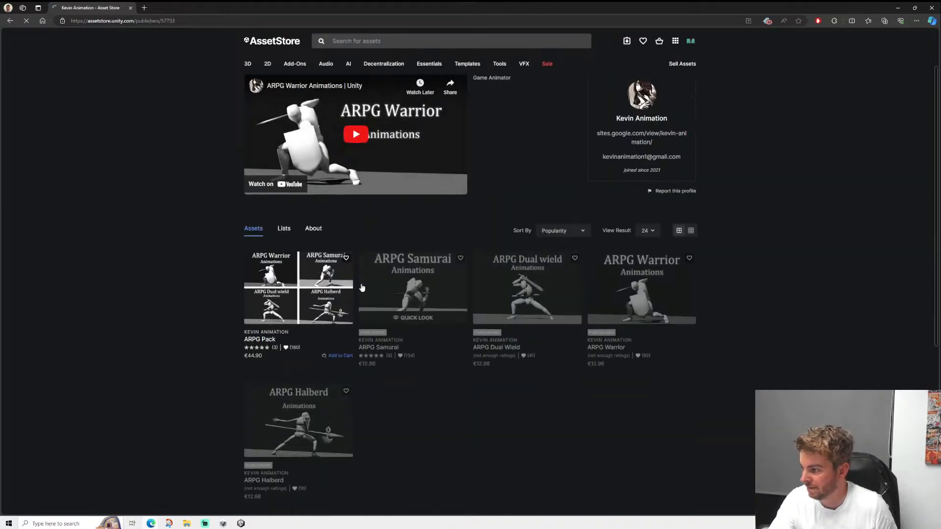
{"action": "scroll", "coordinate": [363, 288], "scroll_direction": "down", "scroll_amount": 1}
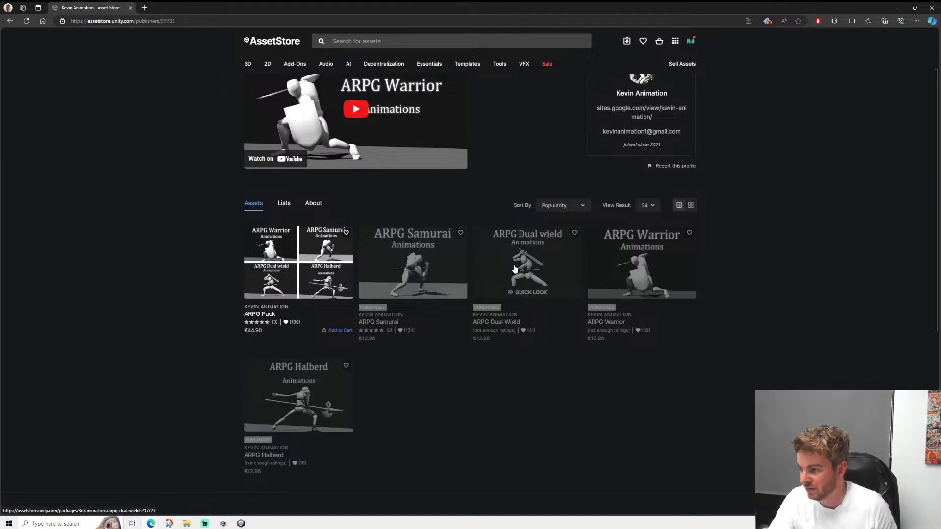
{"action": "left_click", "coordinate": [644, 259]}
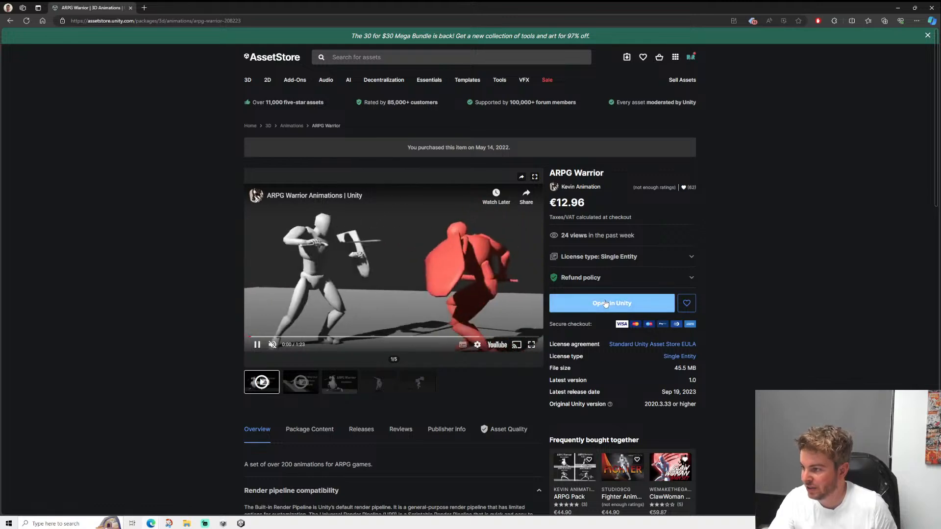
- Open ARPG Warrior from its Asset Store page in Unity's Package Manager and update the package
{"action": "left_click", "coordinate": [602, 312]}
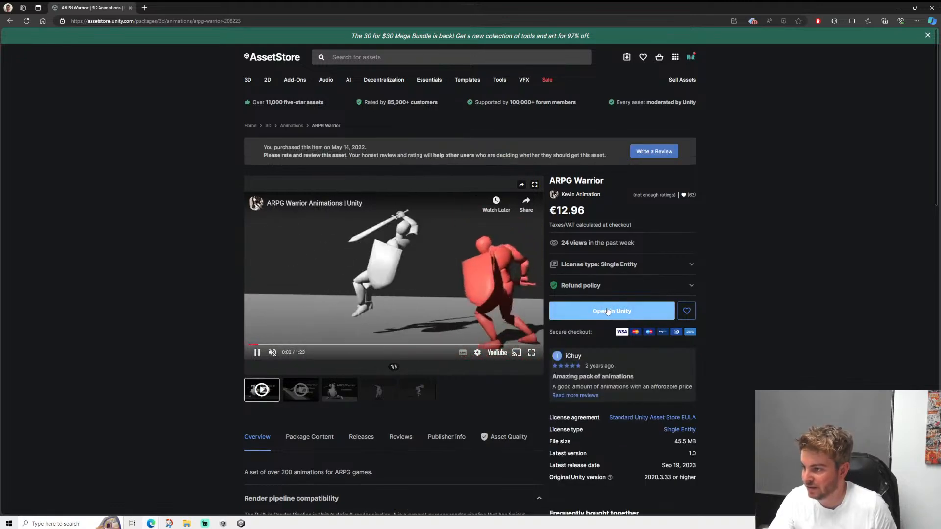
{"action": "left_click", "coordinate": [517, 75]}
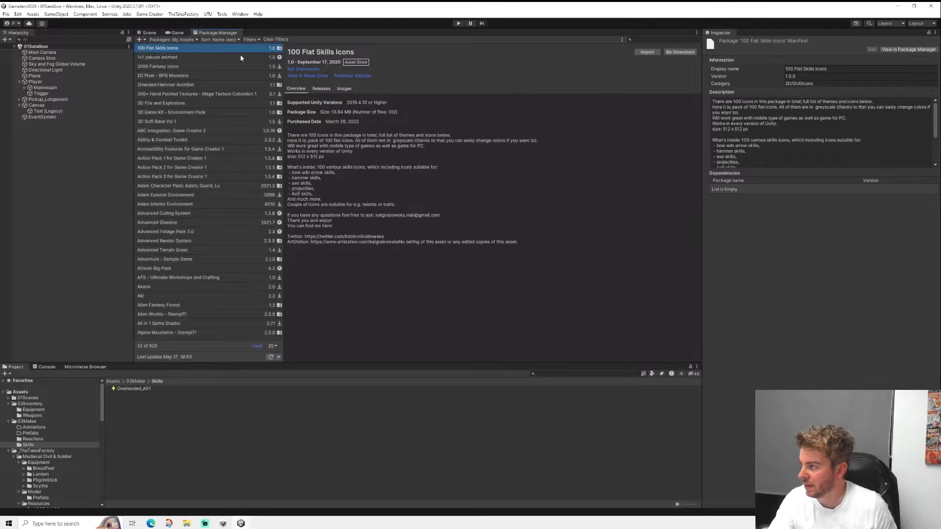
{"action": "mouse_move", "coordinate": [152, 523]}
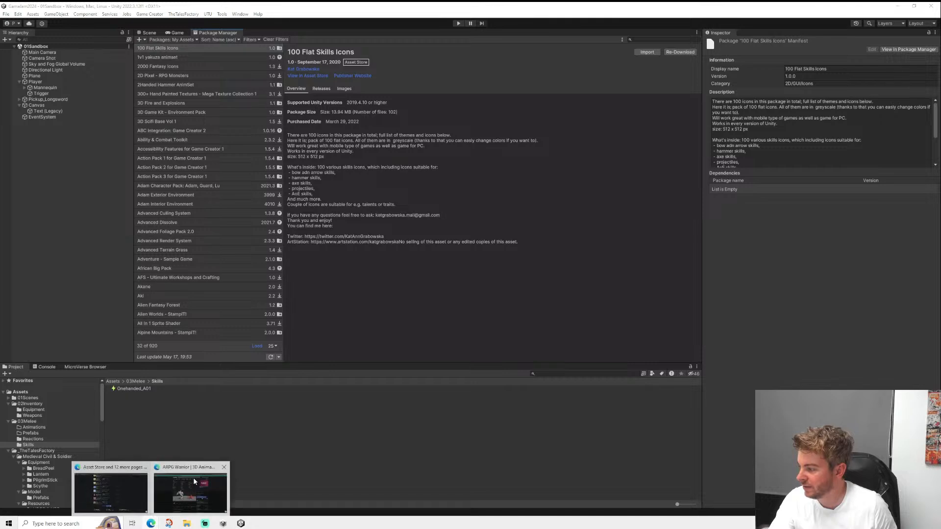
{"action": "left_click", "coordinate": [184, 492]}
{"action": "left_click", "coordinate": [604, 312]}
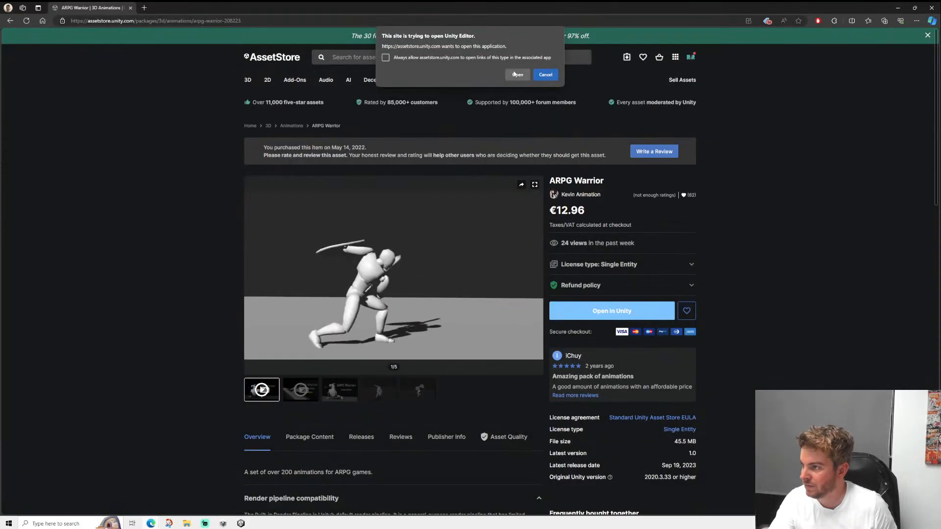
{"action": "left_click", "coordinate": [518, 75]}
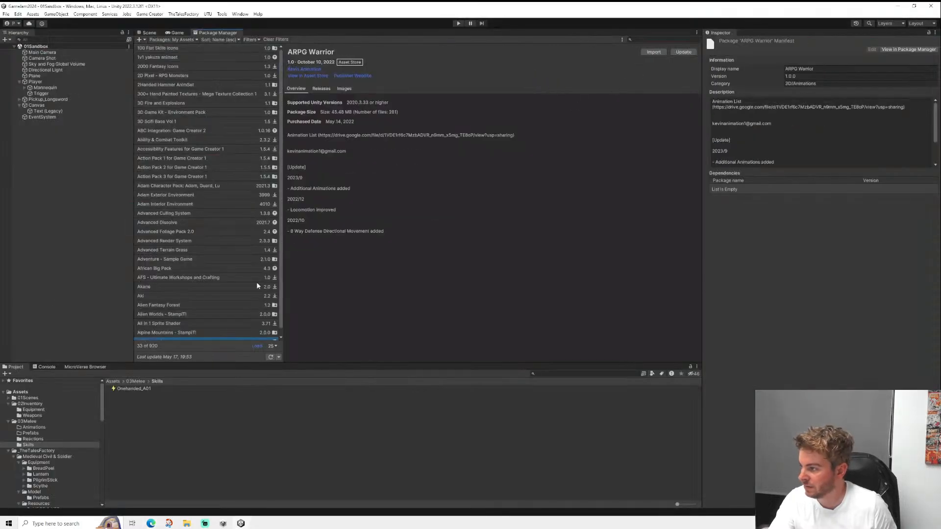
{"action": "left_click", "coordinate": [690, 54]}
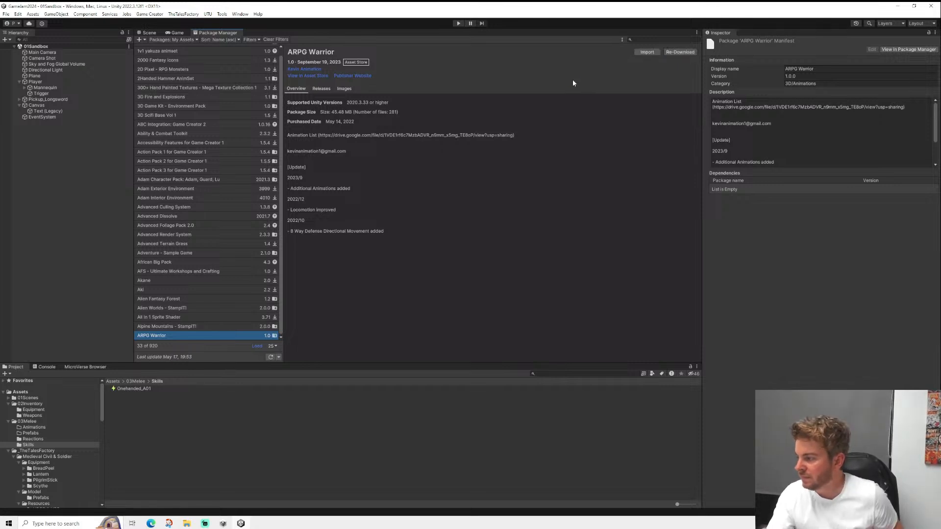
- Import the complete ARPG Warrior package into the project, checking its list of folders before confirming
{"action": "left_click", "coordinate": [646, 52]}
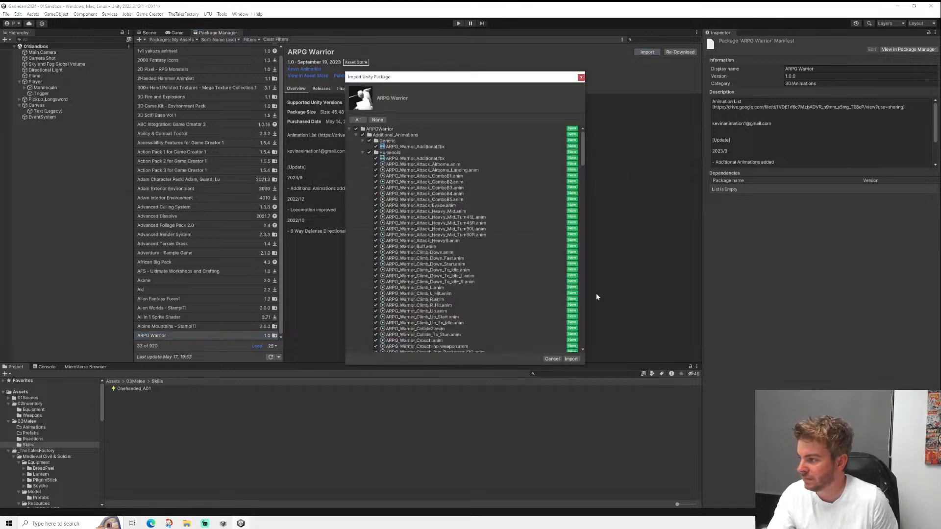
{"action": "left_click", "coordinate": [356, 134]}
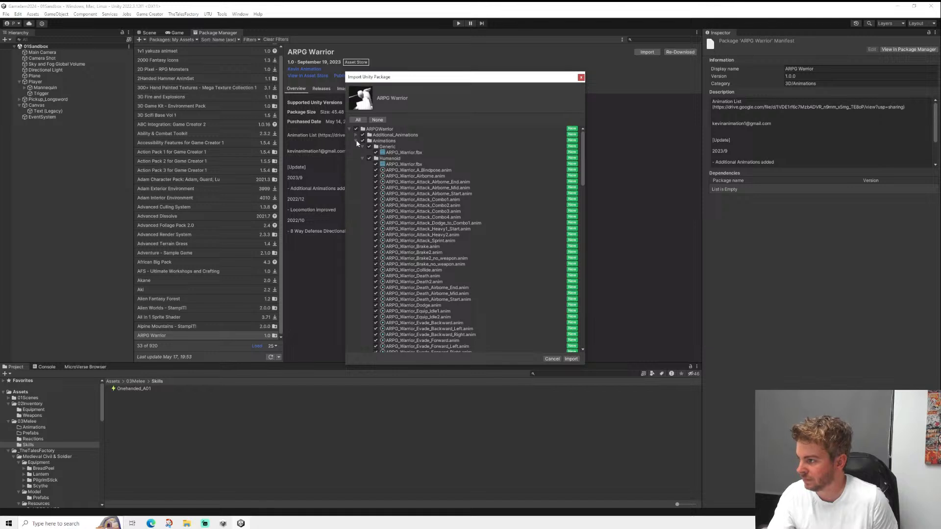
{"action": "left_click", "coordinate": [356, 140]}
{"action": "left_click", "coordinate": [356, 147]}
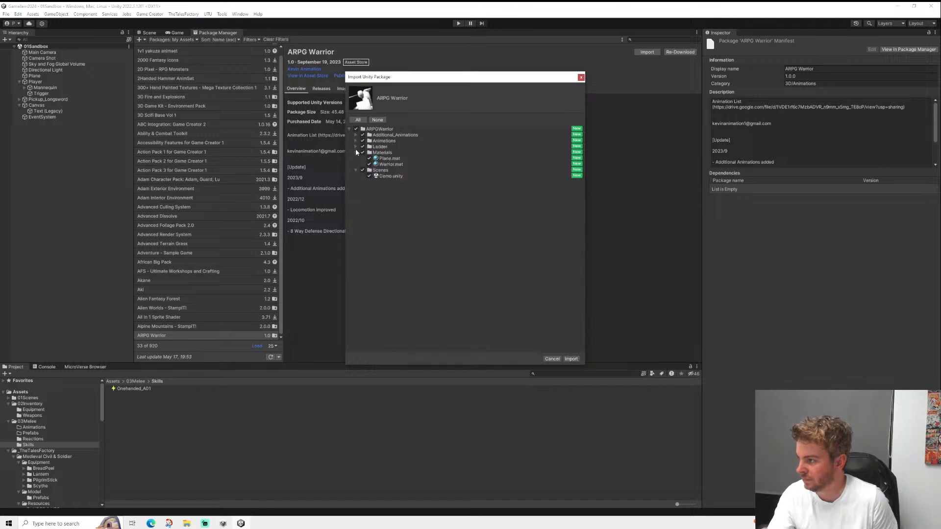
{"action": "left_click", "coordinate": [356, 153]}
{"action": "left_click", "coordinate": [353, 158]}
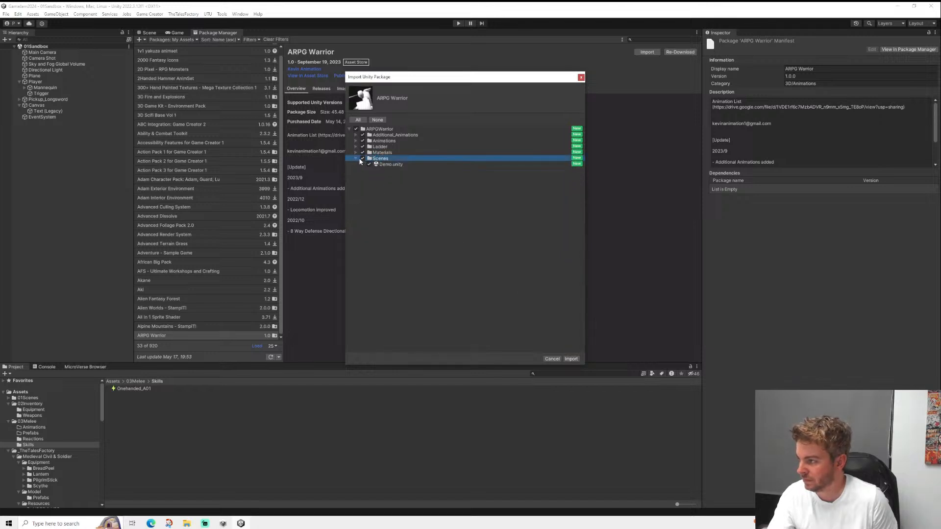
{"action": "left_click", "coordinate": [355, 158]}
{"action": "left_click", "coordinate": [569, 358]}
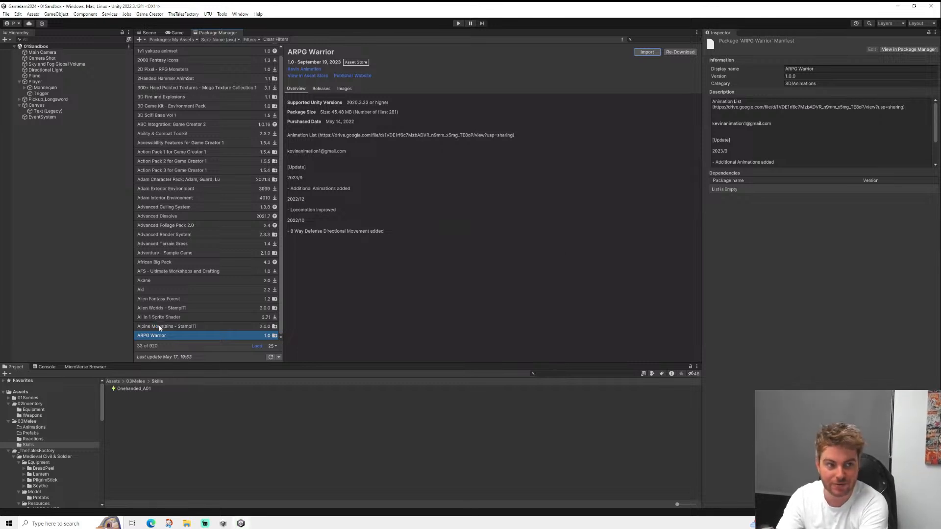
- Return to the Scene view and examine the player character up close from the front
{"action": "left_click", "coordinate": [150, 32]}
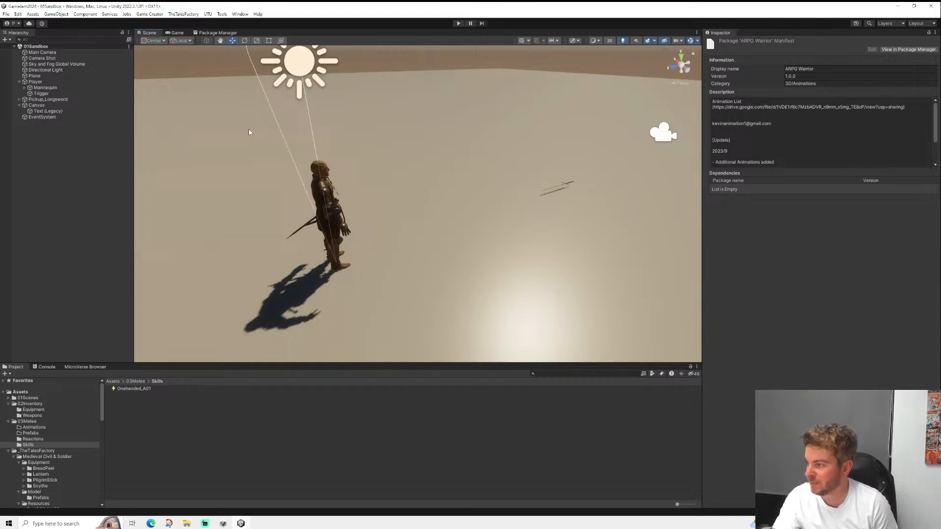
{"action": "middle_click_drag", "start_coordinate": [301, 143], "coordinate": [388, 171]}
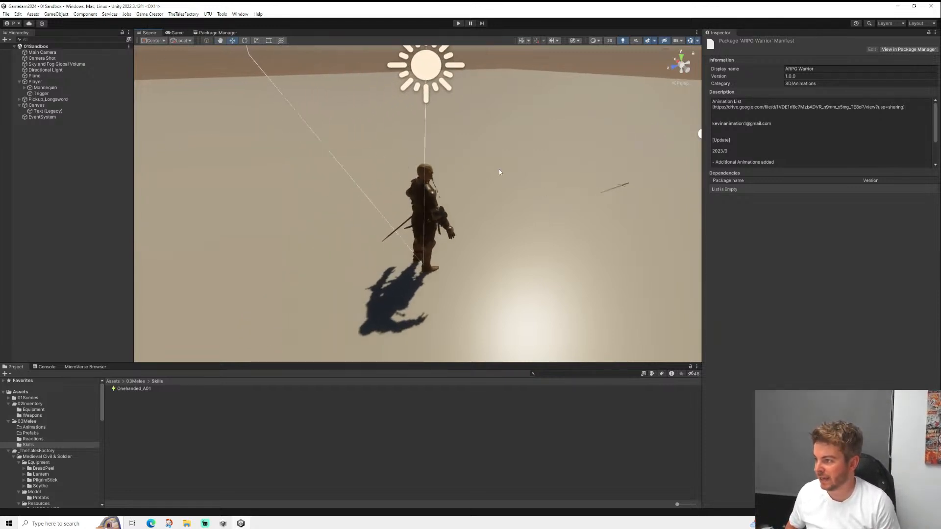
{"action": "left_click_drag", "start_coordinate": [500, 172], "coordinate": [266, 178], "text": "alt"}
{"action": "middle_click_drag", "start_coordinate": [266, 178], "coordinate": [424, 211]}
{"action": "scroll", "coordinate": [559, 199], "scroll_direction": "up", "scroll_amount": 6}
{"action": "left_click_drag", "start_coordinate": [560, 198], "coordinate": [409, 199], "text": "alt"}
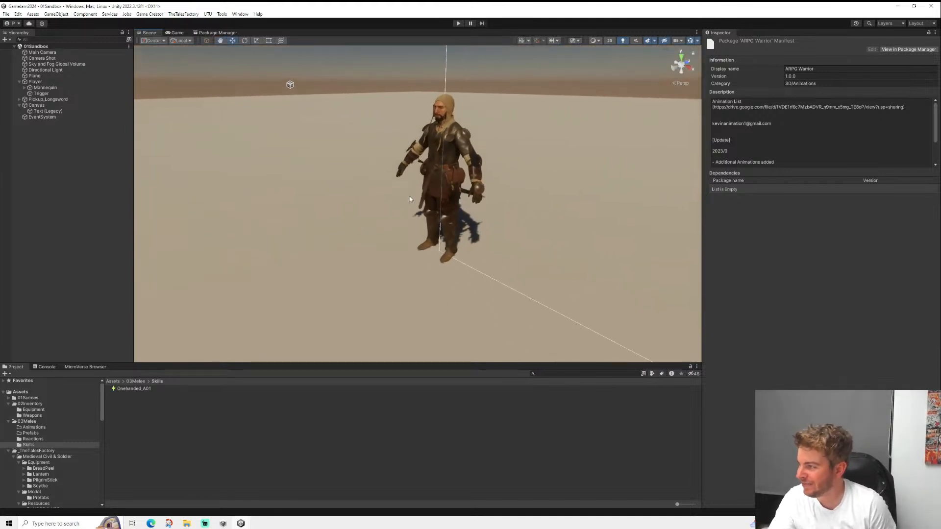
{"action": "mouse_move", "coordinate": [410, 199]}
{"action": "middle_mouse_down"}
{"action": "mouse_move", "coordinate": [431, 201]}
{"action": "mouse_move", "coordinate": [410, 217]}
{"action": "middle_mouse_up"}
{"action": "scroll", "coordinate": [431, 202], "scroll_direction": "up", "scroll_amount": 5}
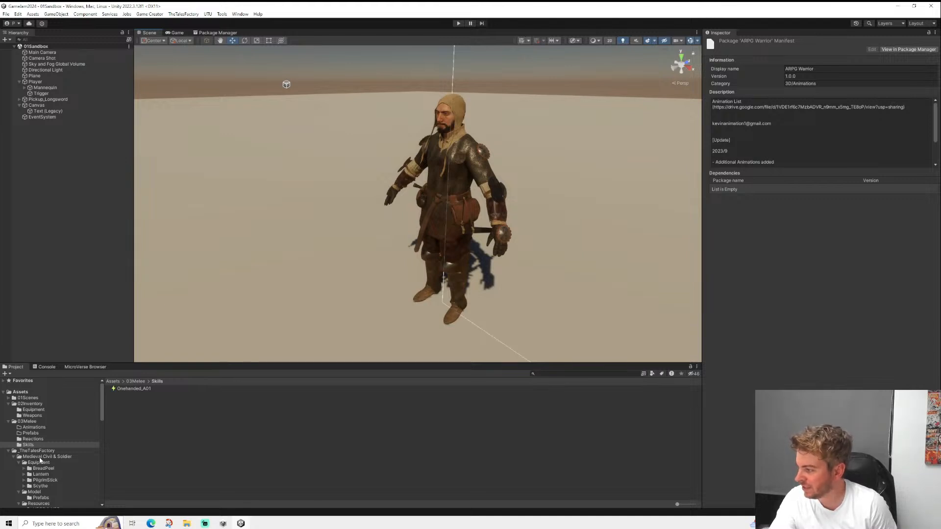
- Delete the Generic folder from the ARPGWarrior Animations folder in the project
{"action": "scroll", "coordinate": [41, 461], "scroll_direction": "down", "scroll_amount": 5}
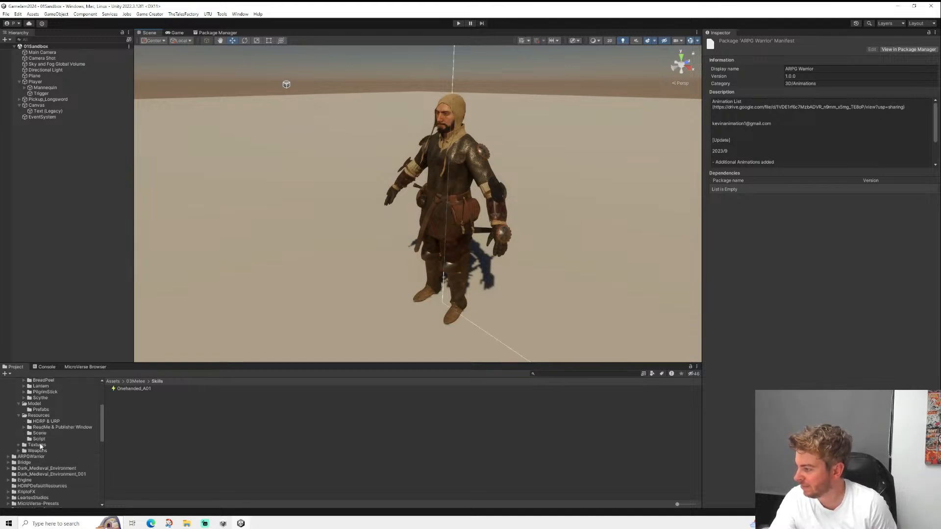
{"action": "scroll", "coordinate": [40, 445], "scroll_direction": "down", "scroll_amount": 1}
{"action": "scroll", "coordinate": [40, 443], "scroll_direction": "up", "scroll_amount": 2}
{"action": "scroll", "coordinate": [37, 438], "scroll_direction": "down", "scroll_amount": 1}
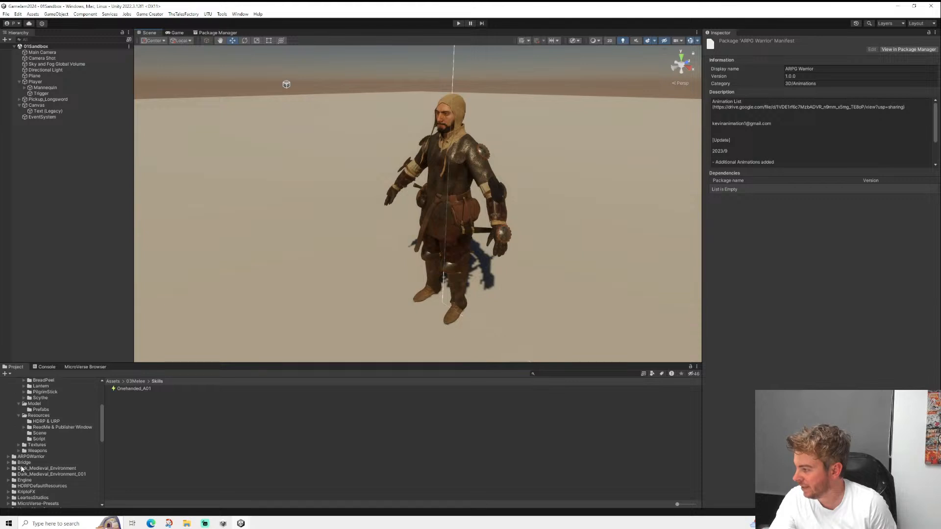
{"action": "left_click", "coordinate": [31, 456]}
{"action": "double_click", "coordinate": [128, 395]}
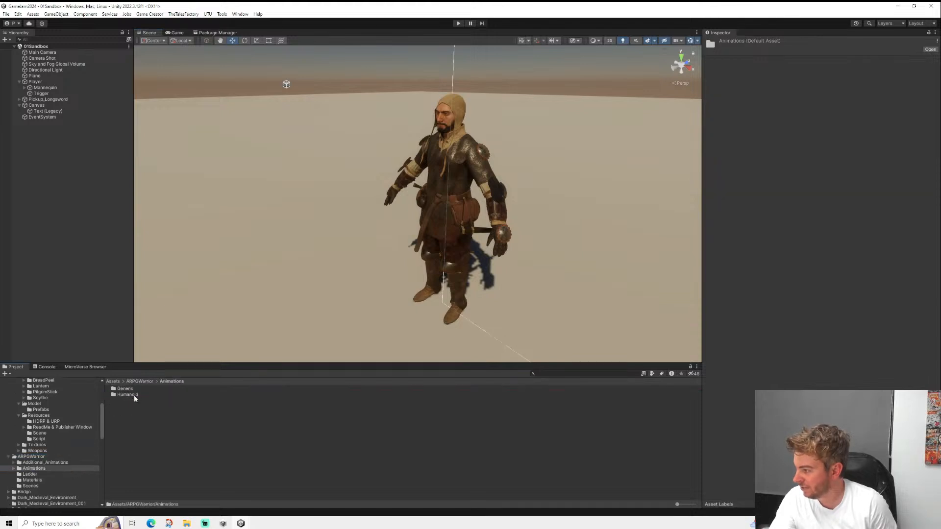
{"action": "double_click", "coordinate": [128, 395]}
{"action": "left_click", "coordinate": [161, 382]}
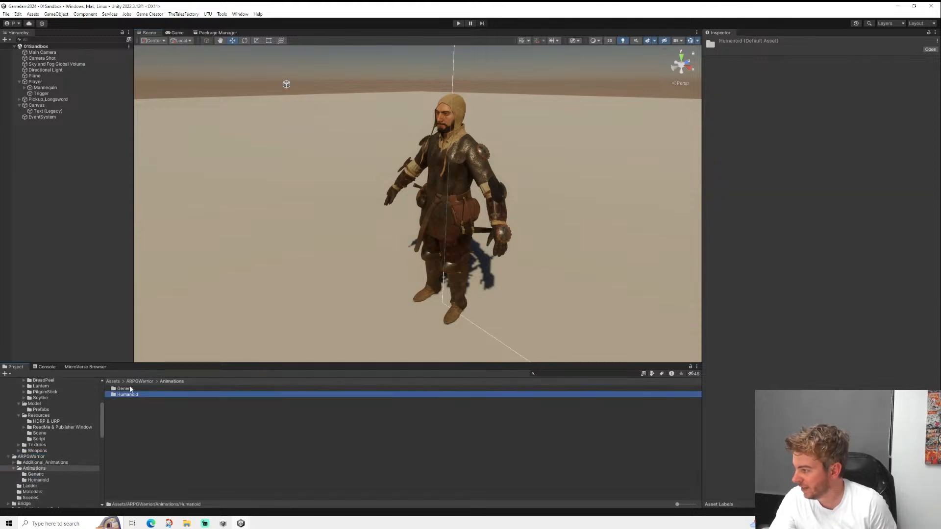
{"action": "left_click", "coordinate": [128, 388]}
{"action": "key", "text": "Delete"}
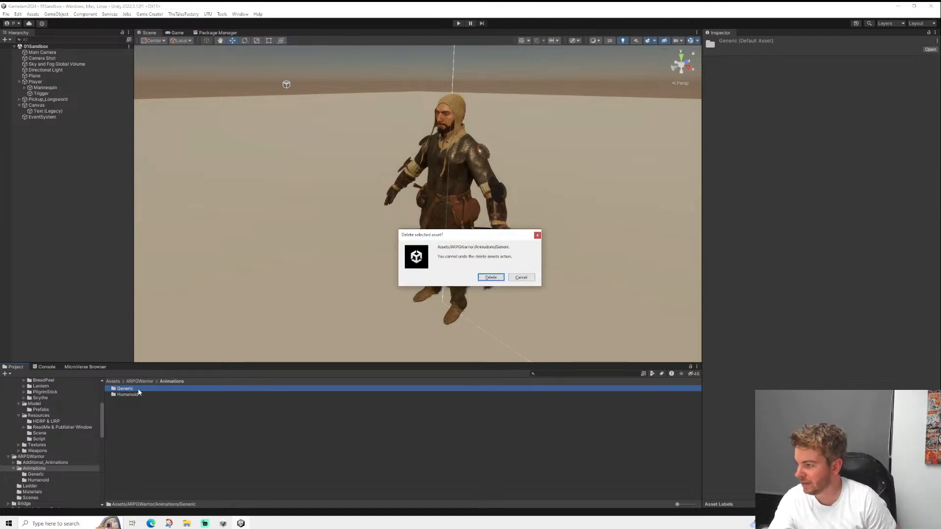
{"action": "key", "text": "Return"}
- Preview the ARPG_Warrior_Airborne and ARPG_Warrior_Attack_Combo1 clips from the Humanoid animations folder
{"action": "left_click", "coordinate": [132, 390]}
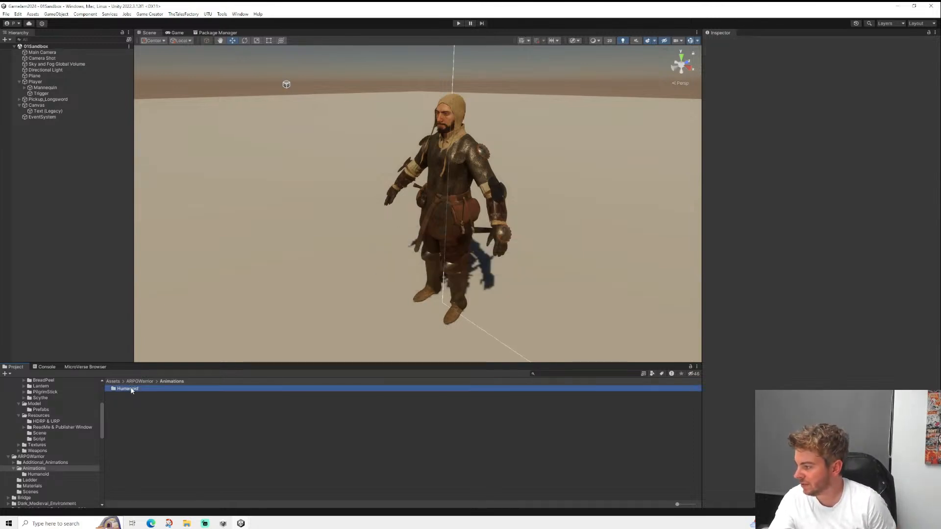
{"action": "double_click", "coordinate": [131, 390]}
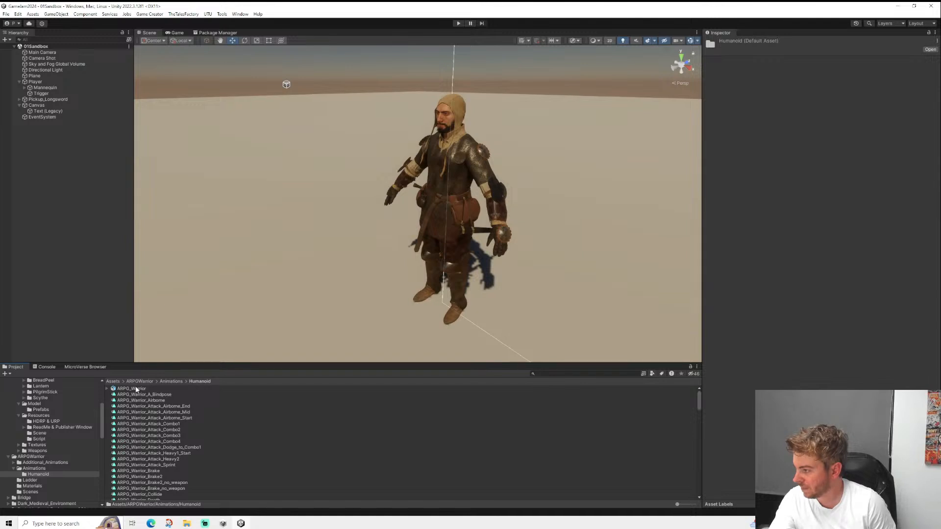
{"action": "left_click", "coordinate": [136, 390]}
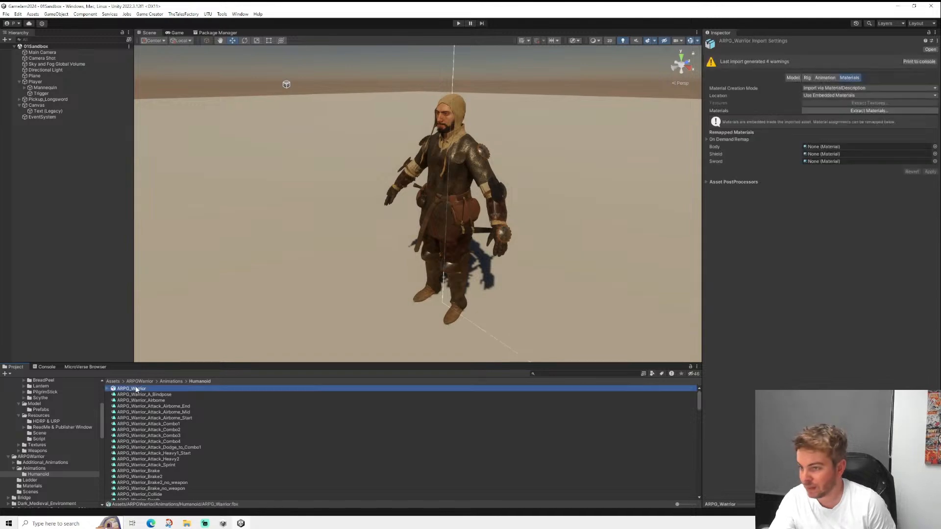
{"action": "left_click", "coordinate": [164, 395]}
{"action": "left_click", "coordinate": [159, 400]}
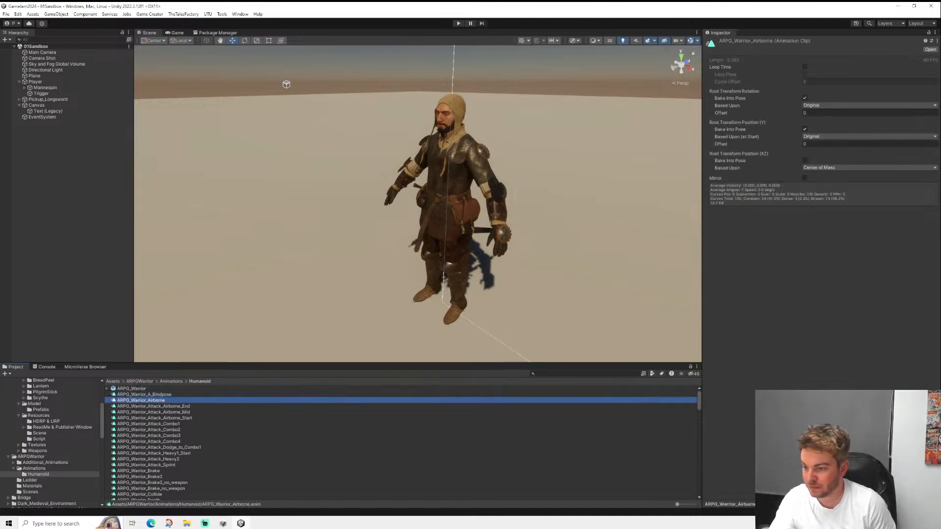
{"action": "left_click", "coordinate": [800, 504]}
{"action": "left_click", "coordinate": [708, 287]}
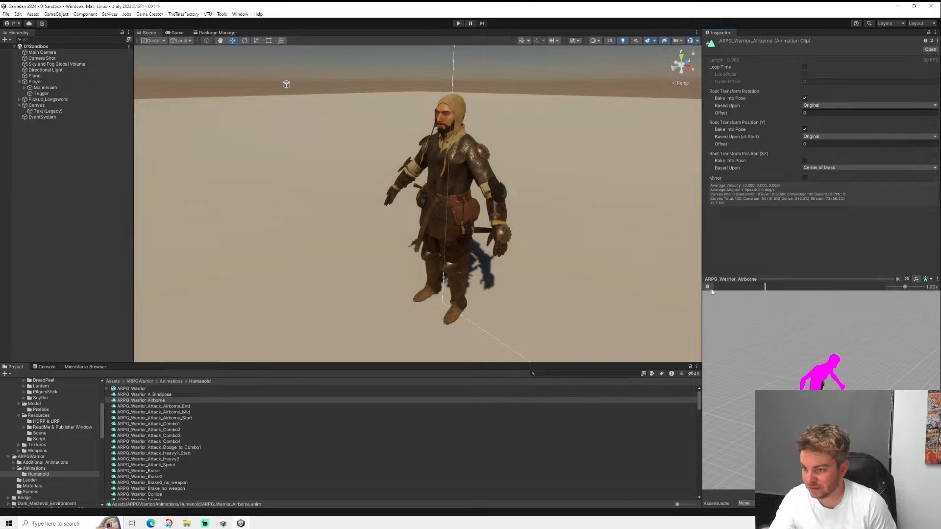
{"action": "scroll", "coordinate": [167, 424], "scroll_direction": "down", "scroll_amount": 2}
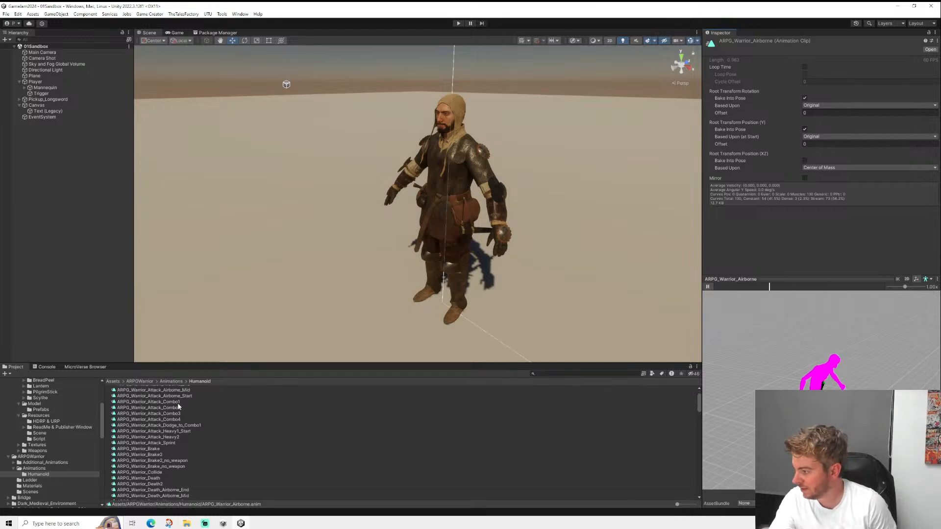
{"action": "left_click", "coordinate": [162, 402]}
{"action": "left_click", "coordinate": [709, 287]}
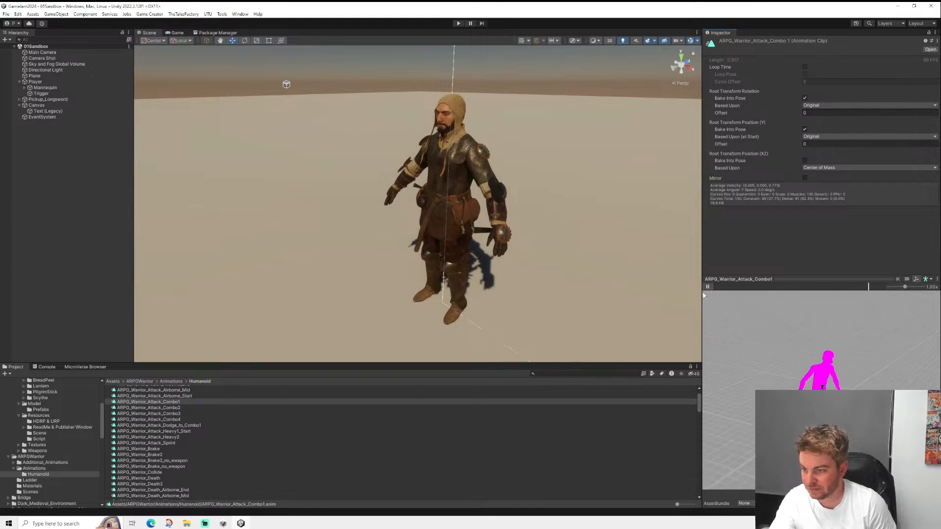
- Create a folder named Onehanded inside the 03Melee Animations folder
{"action": "scroll", "coordinate": [27, 424], "scroll_direction": "up", "scroll_amount": 2}
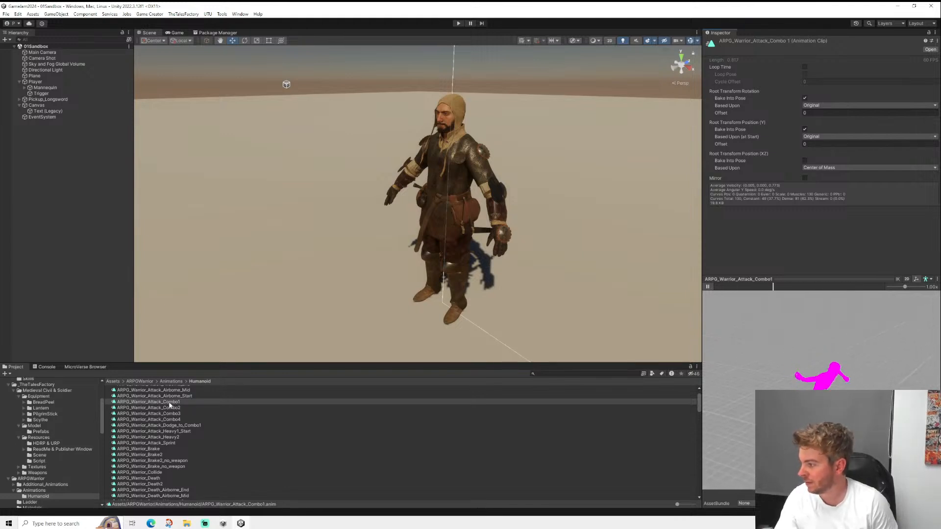
{"action": "left_click", "coordinate": [178, 419], "text": "shift"}
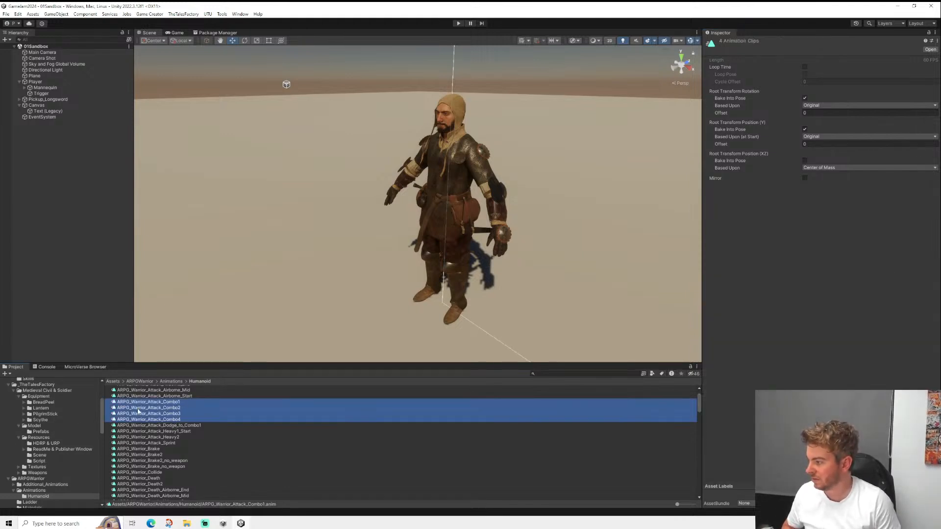
{"action": "scroll", "coordinate": [66, 428], "scroll_direction": "up", "scroll_amount": 2}
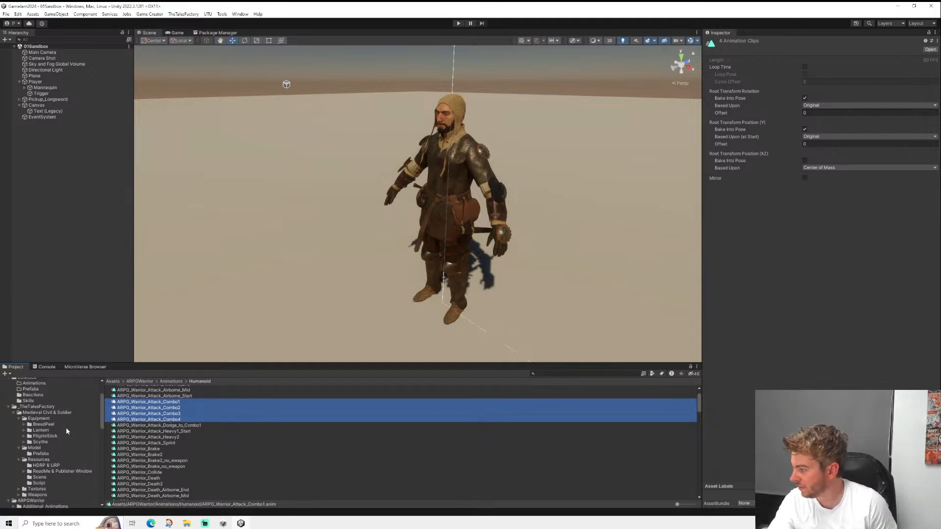
{"action": "scroll", "coordinate": [53, 419], "scroll_direction": "up", "scroll_amount": 2}
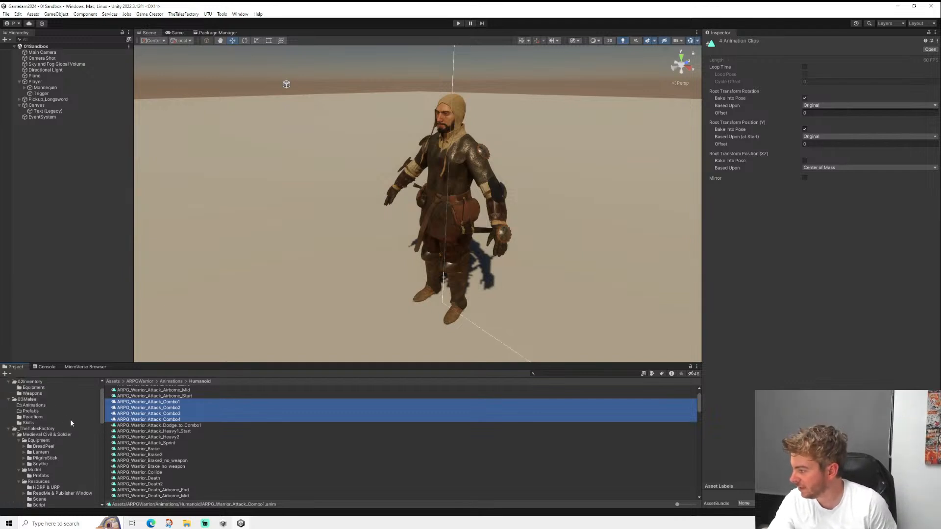
{"action": "right_click", "coordinate": [35, 406]}
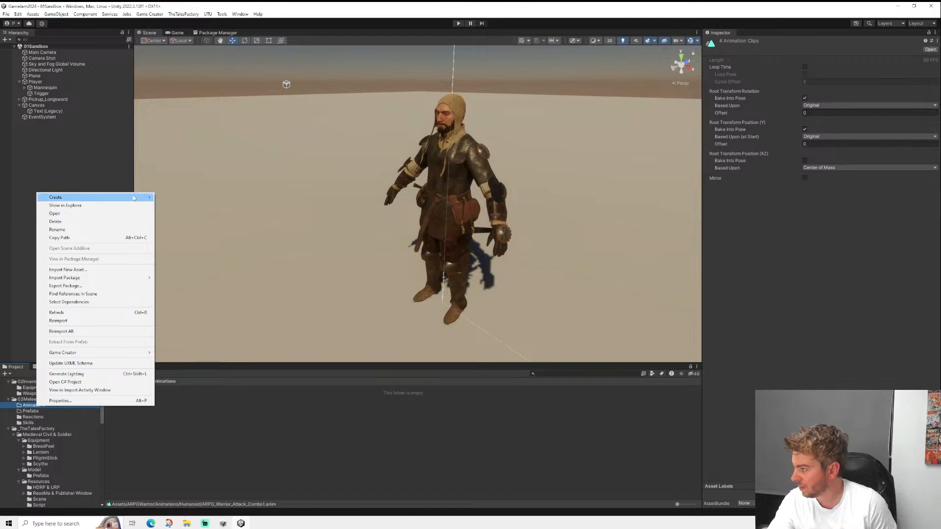
{"action": "mouse_move", "coordinate": [132, 197]}
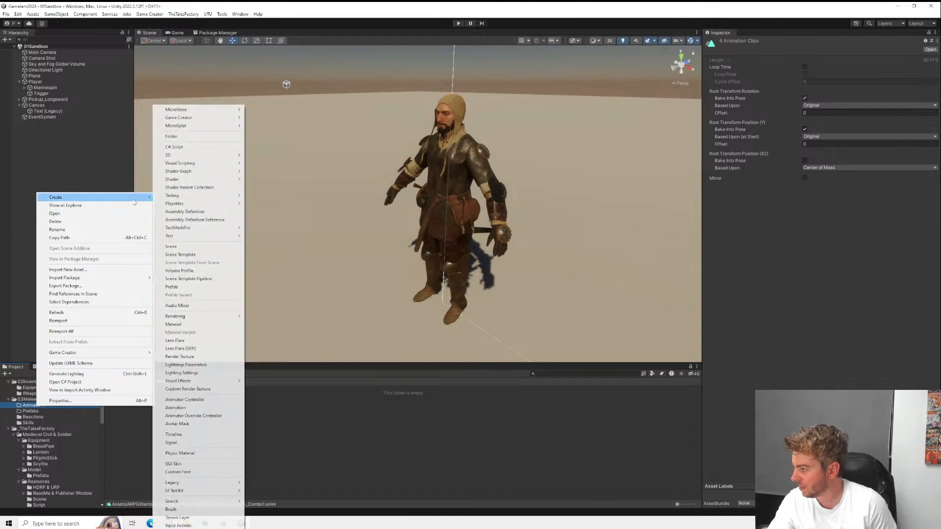
{"action": "left_click", "coordinate": [174, 136]}
{"action": "type", "text": "Onehanded"}
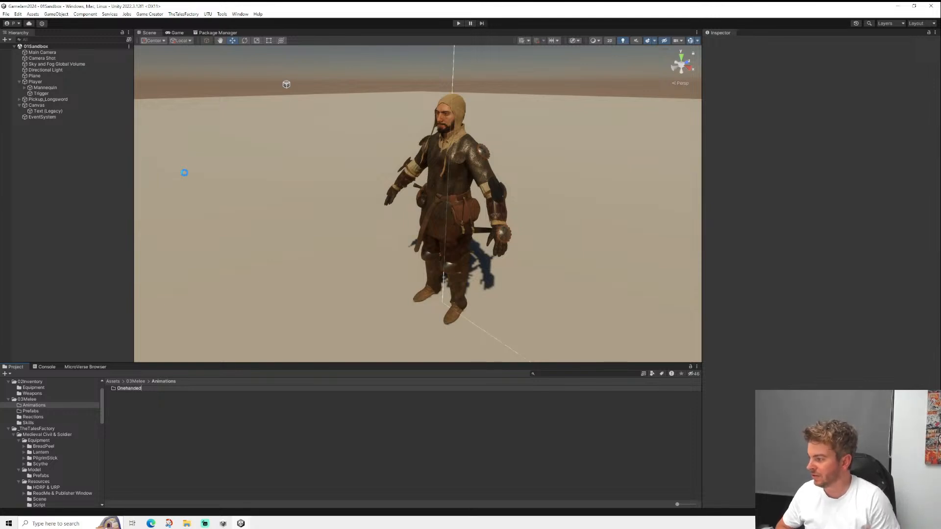
{"action": "key", "text": "Return"}
{"action": "scroll", "coordinate": [78, 422], "scroll_direction": "down", "scroll_amount": 5}
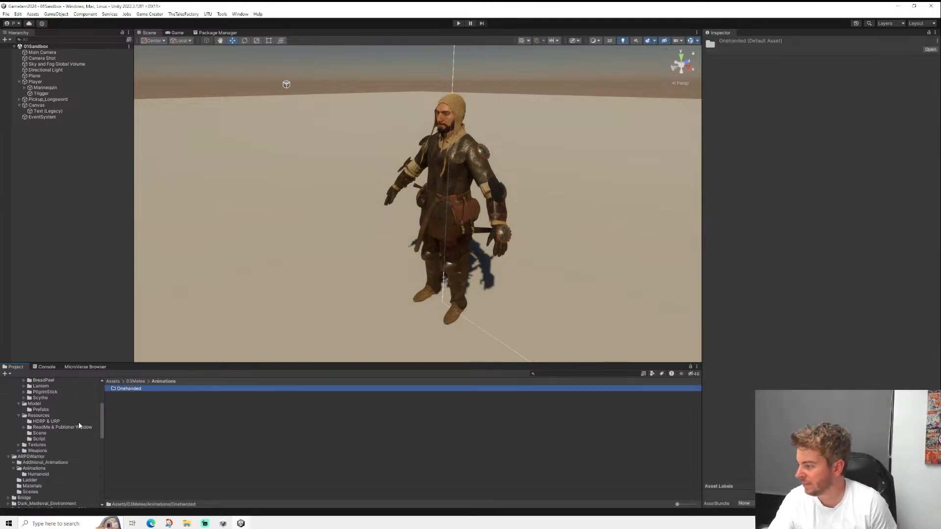
- Move the ARPG_Warrior_Attack_Combo1 to Combo4 clips from the ARPGWarrior Humanoid folder into the 03Melee Onehanded animations folder
{"action": "scroll", "coordinate": [60, 439], "scroll_direction": "up", "scroll_amount": 3}
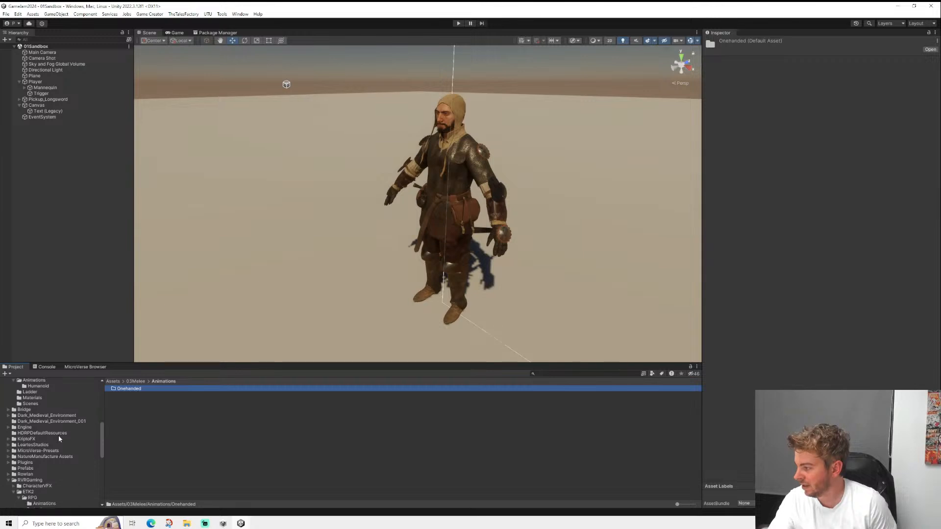
{"action": "left_click", "coordinate": [44, 441]}
{"action": "left_click", "coordinate": [34, 446]}
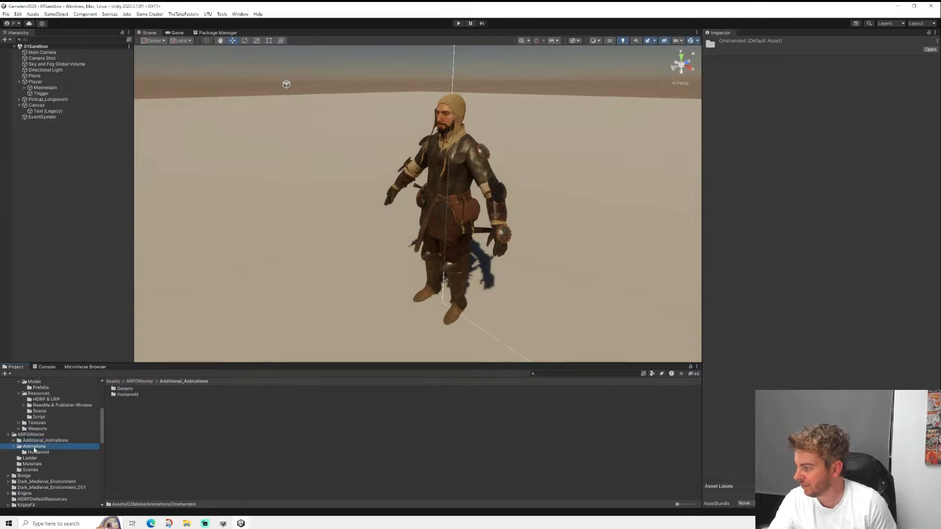
{"action": "left_click", "coordinate": [38, 452]}
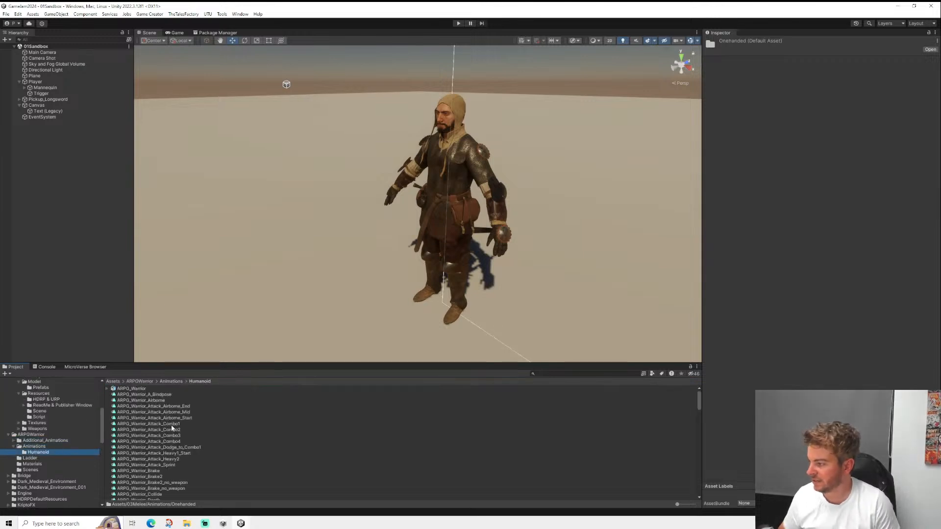
{"action": "left_click", "coordinate": [177, 424]}
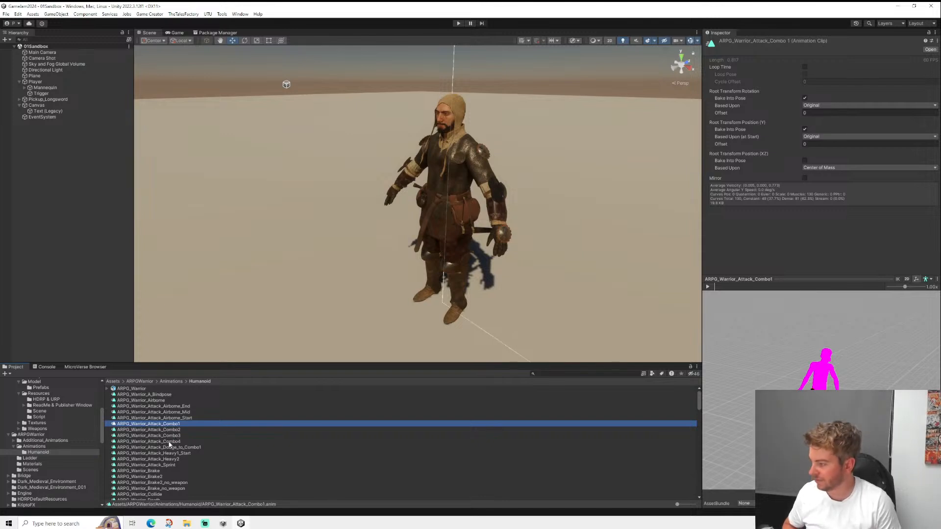
{"action": "left_click", "coordinate": [169, 442], "text": "shift"}
{"action": "scroll", "coordinate": [73, 442], "scroll_direction": "up", "scroll_amount": 6}
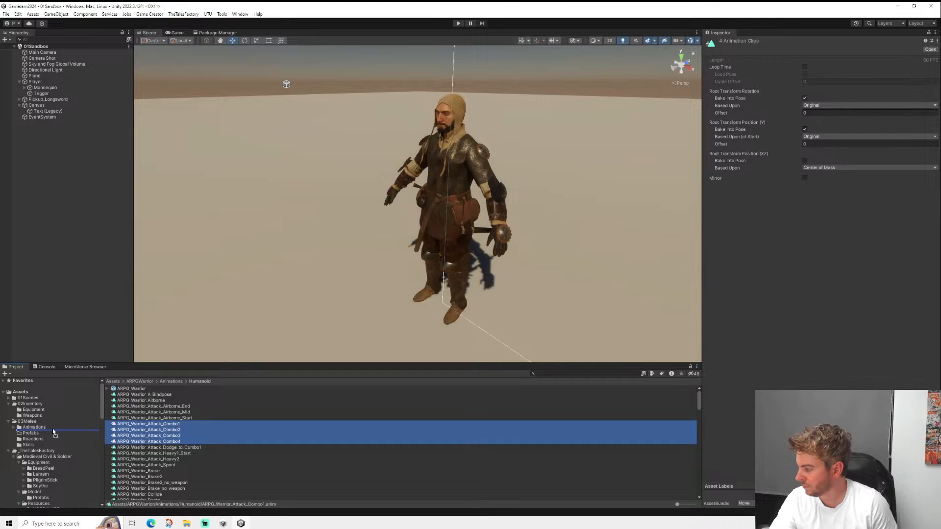
{"action": "mouse_move", "coordinate": [38, 429]}
{"action": "left_mouse_down"}
{"action": "mouse_move", "coordinate": [57, 438]}
{"action": "mouse_move", "coordinate": [46, 434]}
{"action": "left_mouse_up"}
{"action": "scroll", "coordinate": [49, 433], "scroll_direction": "up", "scroll_amount": 3}
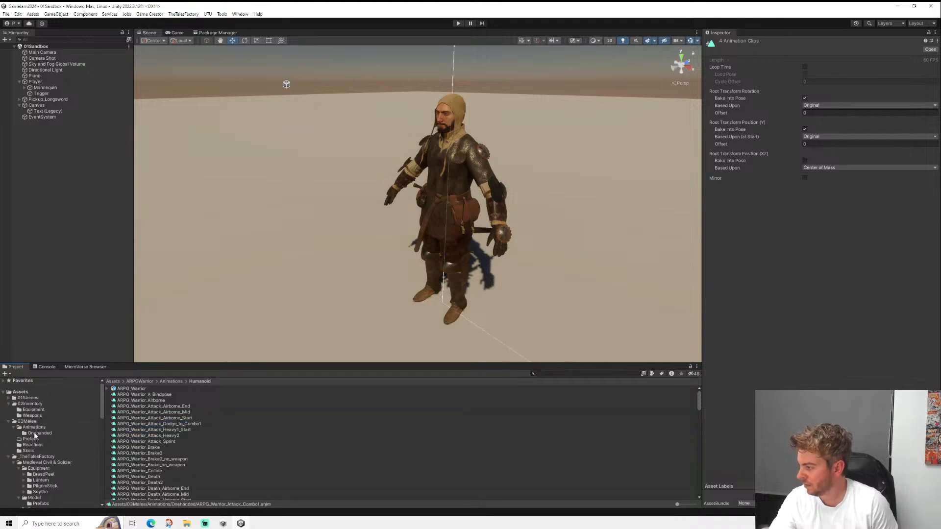
- Inspect the moved combo clips in the Onehanded folder and review the Root Transform Position (Y) options of ARPG_Warrior_Attack_Combo1
{"action": "left_click", "coordinate": [36, 433]}
{"action": "left_click", "coordinate": [164, 395]}
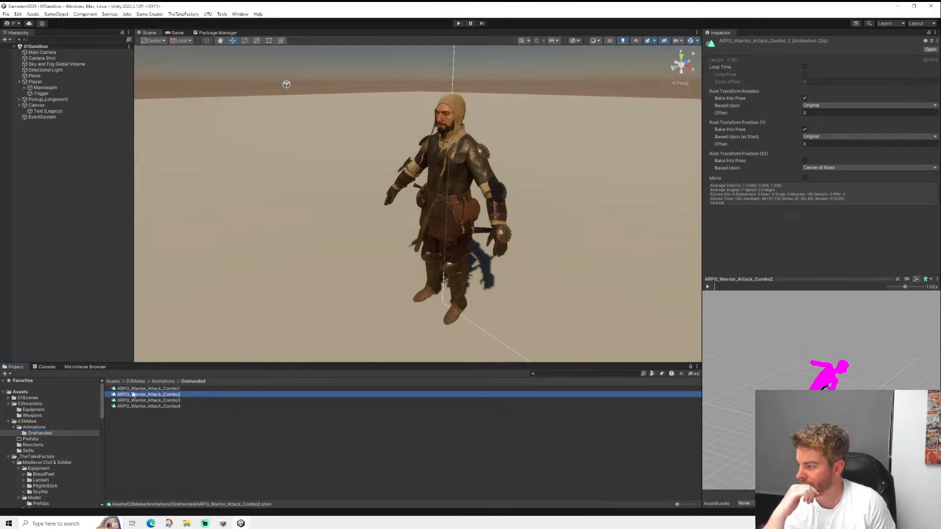
{"action": "key", "text": "Up"}
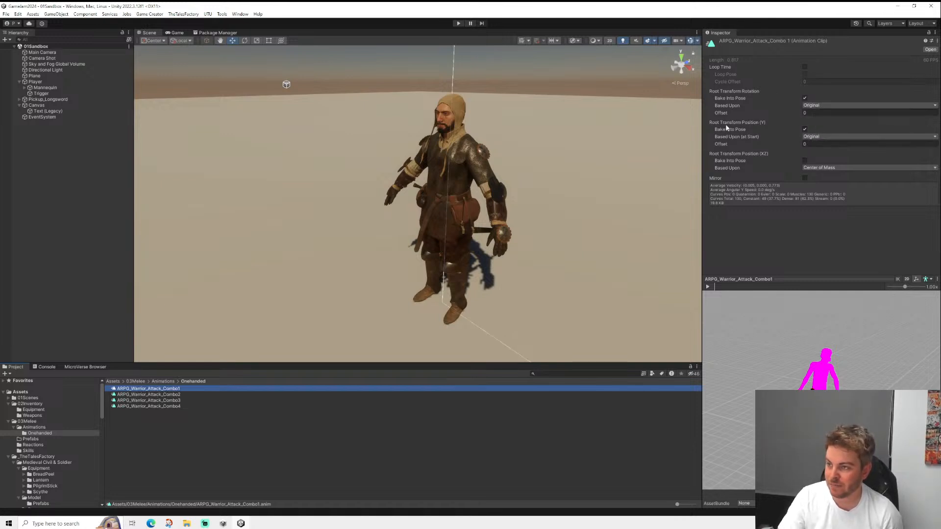
{"action": "left_click", "coordinate": [812, 138]}
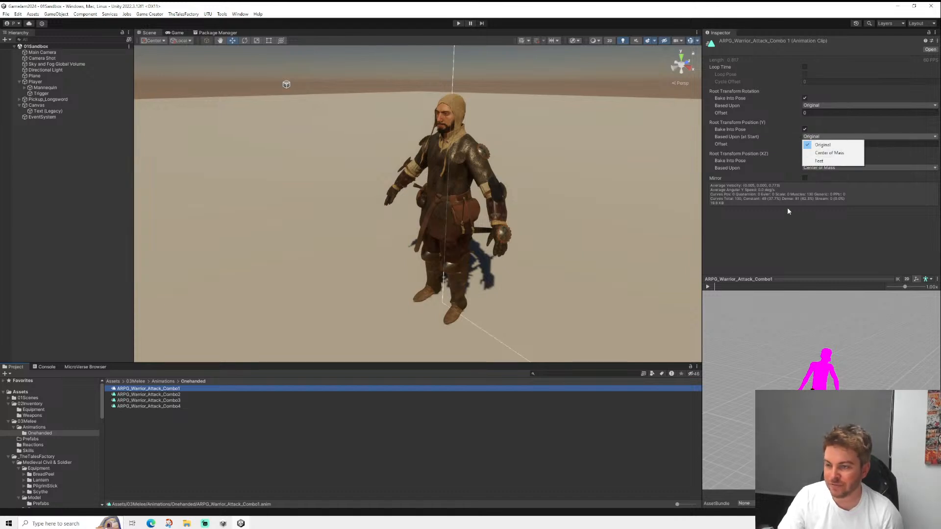
{"action": "left_click", "coordinate": [783, 241]}
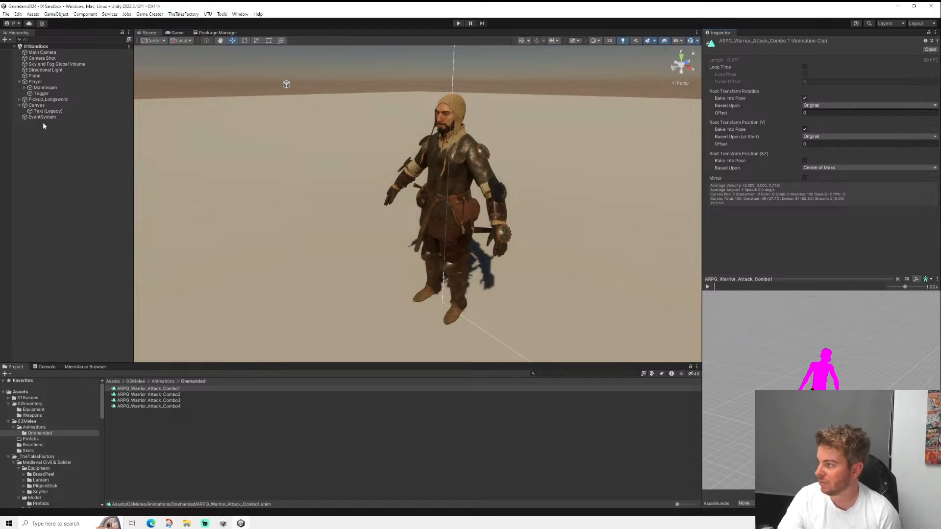
- Assign ARPG_Warrior_Attack_Combo1 as the animation of the Onehanded_A01 skill and enter its skill mode
{"action": "left_click", "coordinate": [28, 451]}
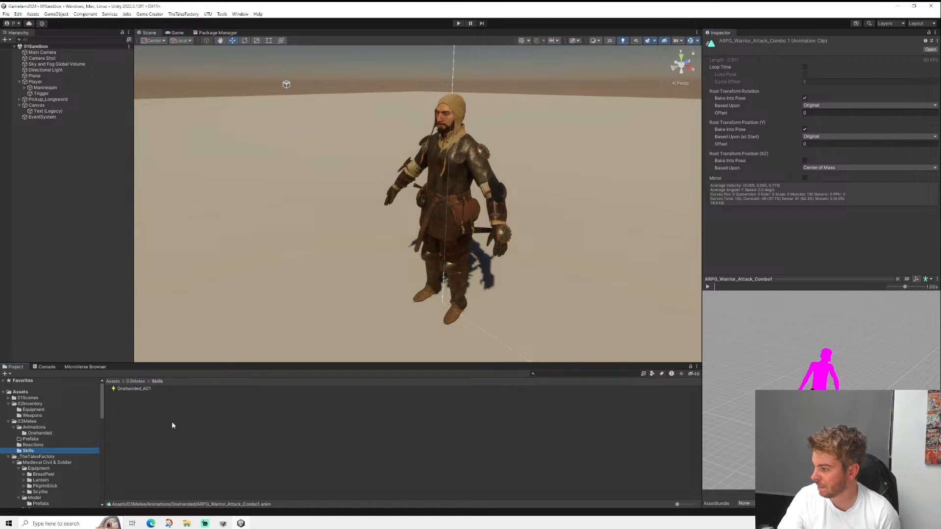
{"action": "left_click", "coordinate": [134, 389]}
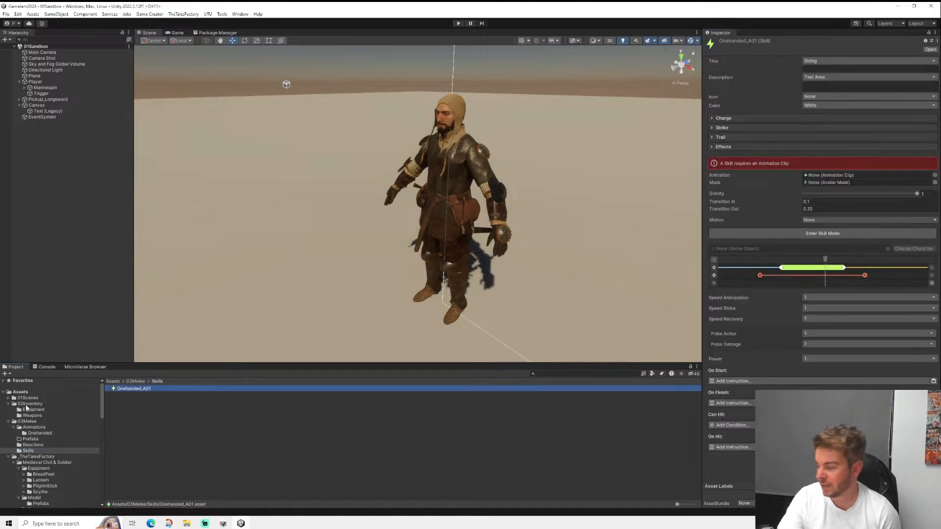
{"action": "left_click", "coordinate": [39, 433]}
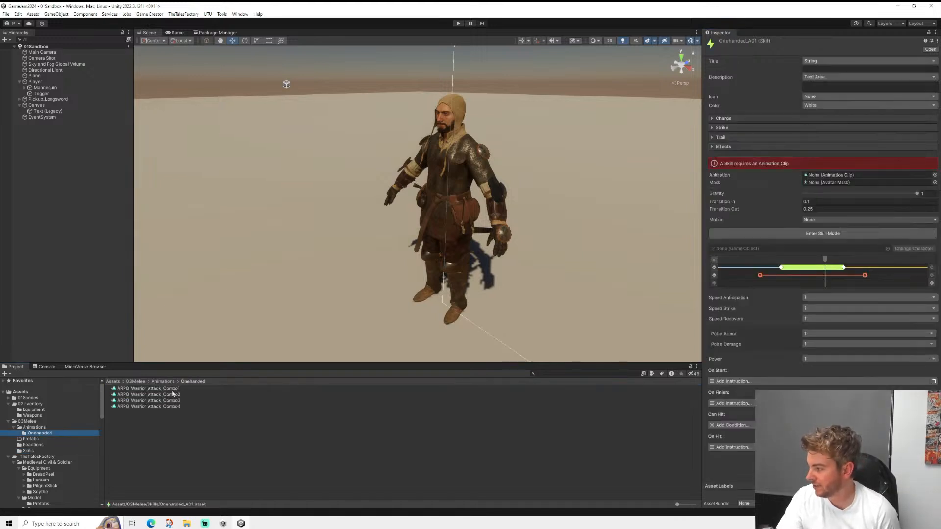
{"action": "left_click_drag", "start_coordinate": [172, 389], "coordinate": [831, 177]}
{"action": "left_click", "coordinate": [802, 218]}
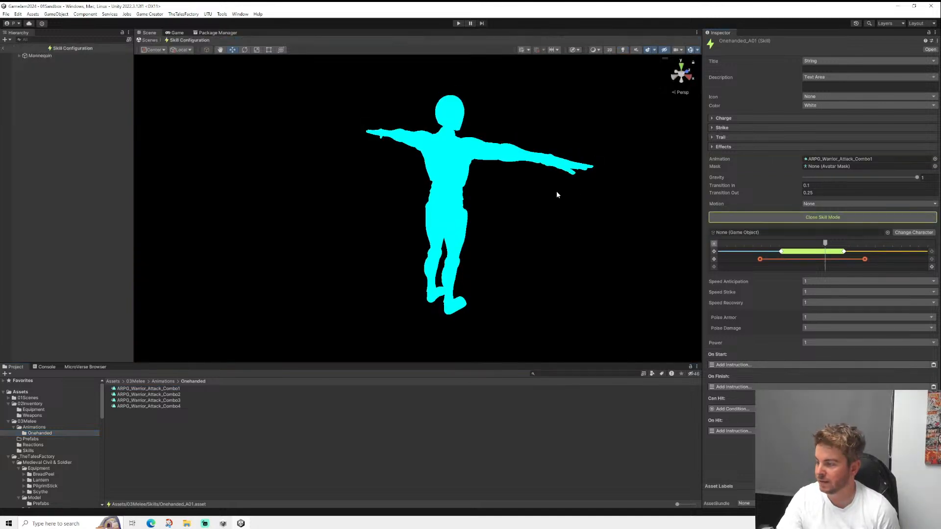
- Turn on scene lighting in the skill preview and scrub the attack animation to the start of the strike phase
{"action": "left_click", "coordinate": [621, 51]}
{"action": "left_click_drag", "start_coordinate": [583, 105], "coordinate": [477, 146], "text": "alt"}
{"action": "left_click", "coordinate": [622, 50]}
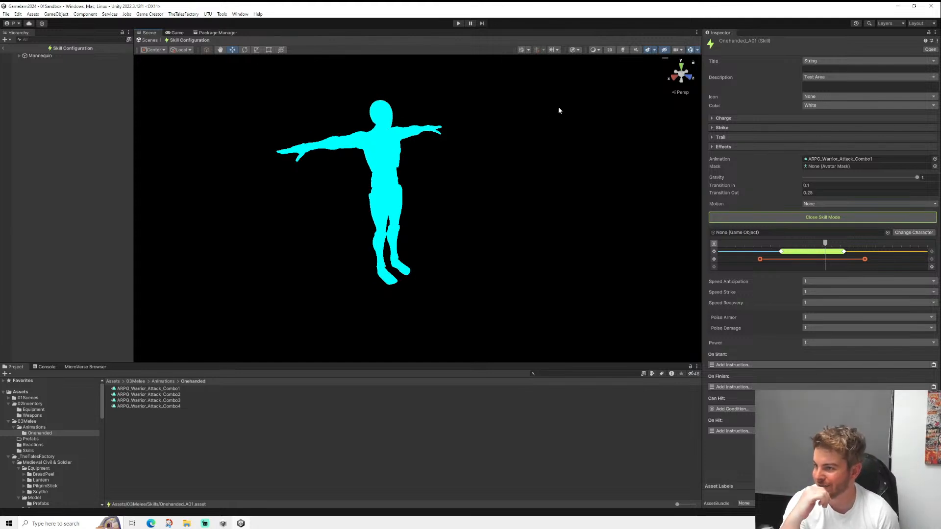
{"action": "left_click", "coordinate": [622, 50]}
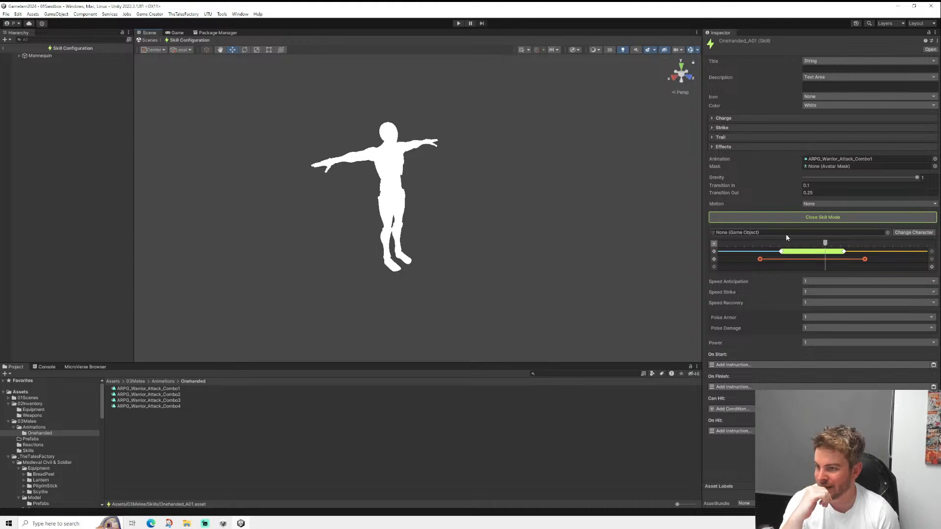
{"action": "left_click", "coordinate": [749, 244]}
{"action": "left_click_drag", "start_coordinate": [748, 245], "coordinate": [779, 260]}
- Try Root Motion for the Onehanded_A01 skill, then set its Motion option to Motion Warp
{"action": "left_click", "coordinate": [808, 204]}
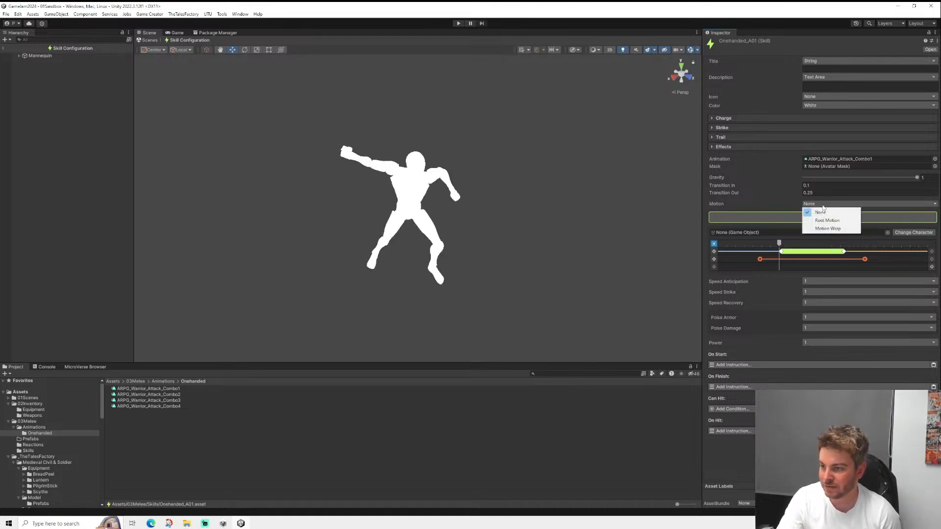
{"action": "left_click", "coordinate": [825, 221]}
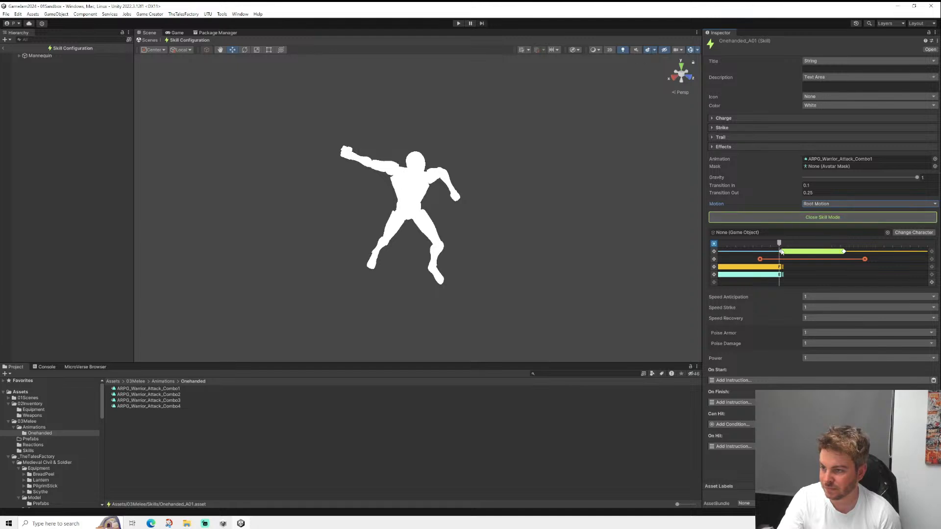
{"action": "left_click", "coordinate": [818, 204]}
{"action": "left_click", "coordinate": [816, 228]}
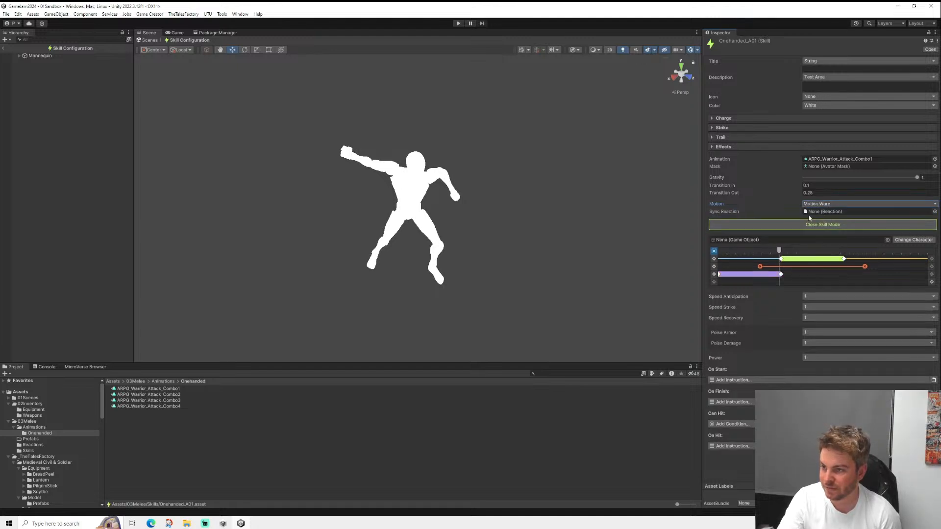
- Widen the green strike phase and narrow the red range on the Onehanded_A01 timeline to fit the swing, and close skill mode
{"action": "mouse_move", "coordinate": [779, 251]}
{"action": "left_mouse_down"}
{"action": "mouse_move", "coordinate": [700, 257]}
{"action": "mouse_move", "coordinate": [841, 262]}
{"action": "mouse_move", "coordinate": [690, 258]}
{"action": "mouse_move", "coordinate": [816, 270]}
{"action": "mouse_move", "coordinate": [696, 269]}
{"action": "mouse_move", "coordinate": [818, 277]}
{"action": "mouse_move", "coordinate": [719, 273]}
{"action": "mouse_move", "coordinate": [787, 273]}
{"action": "mouse_move", "coordinate": [776, 276]}
{"action": "mouse_move", "coordinate": [742, 273]}
{"action": "mouse_move", "coordinate": [789, 270]}
{"action": "mouse_move", "coordinate": [781, 259]}
{"action": "mouse_move", "coordinate": [798, 252]}
{"action": "mouse_move", "coordinate": [855, 262]}
{"action": "mouse_move", "coordinate": [772, 260]}
{"action": "mouse_move", "coordinate": [834, 260]}
{"action": "mouse_move", "coordinate": [780, 261]}
{"action": "left_mouse_up"}
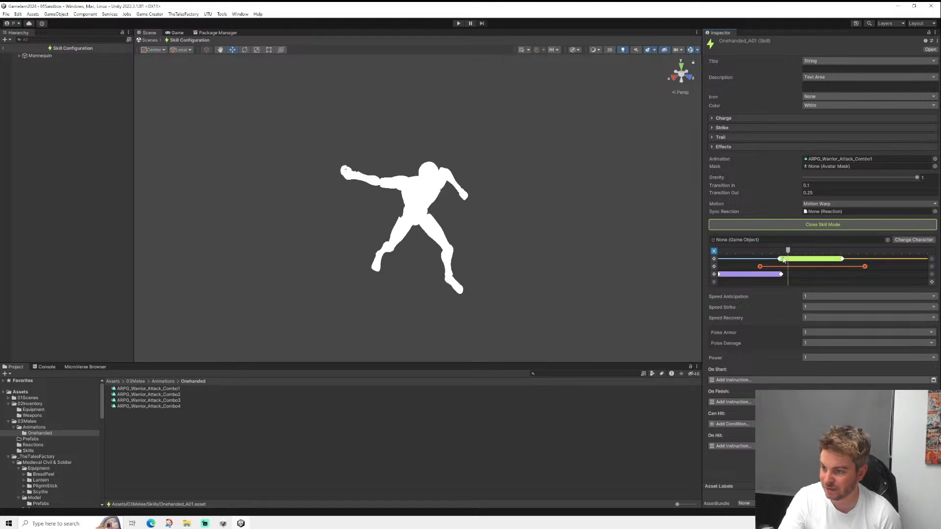
{"action": "left_click_drag", "start_coordinate": [844, 260], "coordinate": [850, 259]}
{"action": "mouse_move", "coordinate": [788, 251]}
{"action": "left_mouse_down"}
{"action": "mouse_move", "coordinate": [770, 251]}
{"action": "mouse_move", "coordinate": [866, 251]}
{"action": "mouse_move", "coordinate": [797, 253]}
{"action": "left_mouse_up"}
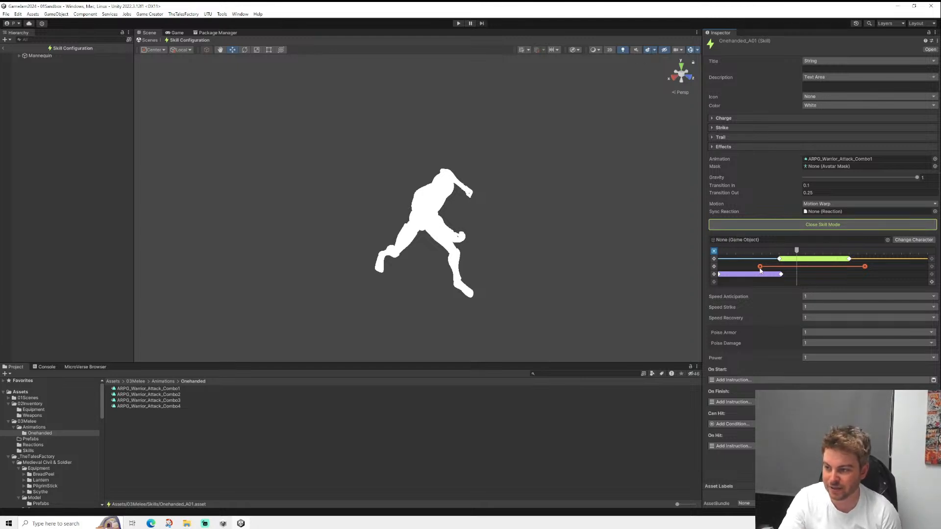
{"action": "left_click_drag", "start_coordinate": [760, 270], "coordinate": [770, 270]}
{"action": "mouse_move", "coordinate": [797, 250]}
{"action": "left_mouse_down"}
{"action": "mouse_move", "coordinate": [711, 251]}
{"action": "mouse_move", "coordinate": [788, 252]}
{"action": "left_mouse_up"}
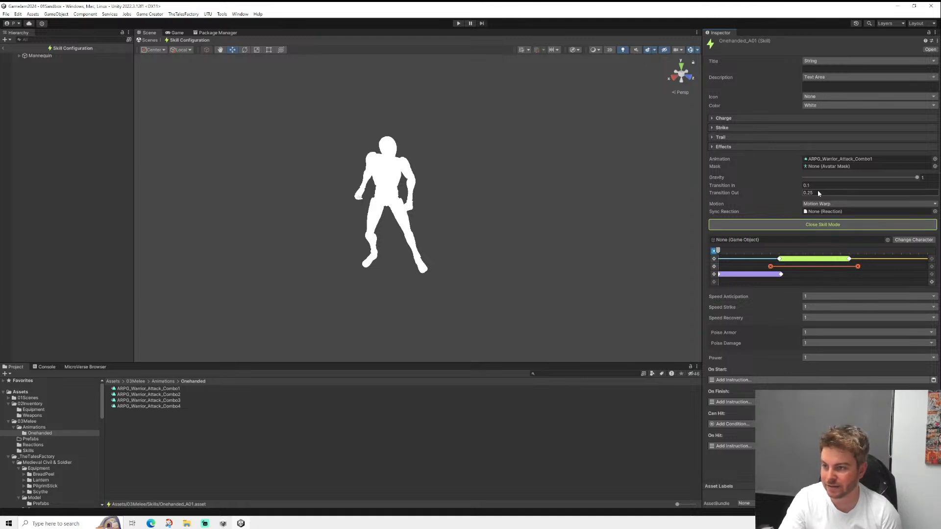
{"action": "left_click", "coordinate": [817, 225]}
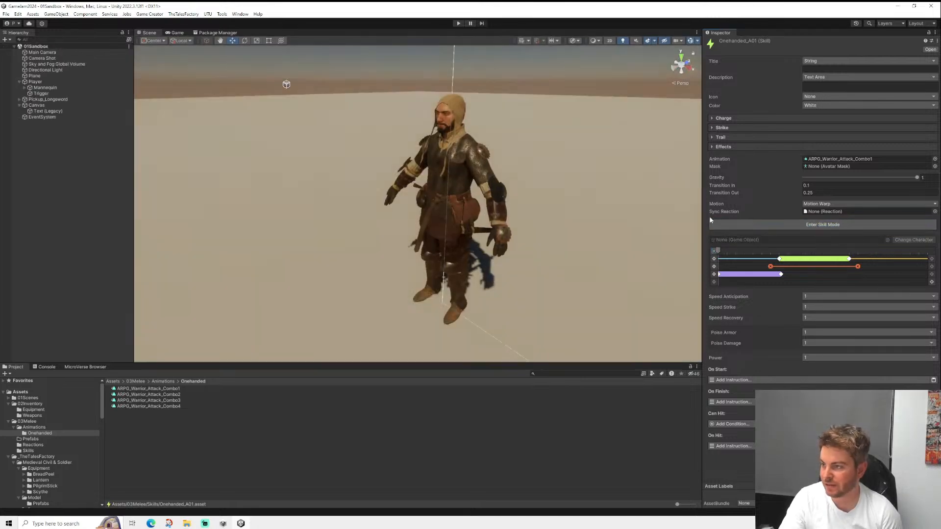
- Rename the Player's existing Trigger object as Trigger_Interact
{"action": "scroll", "coordinate": [471, 218], "scroll_direction": "down", "scroll_amount": 3}
{"action": "middle_click_drag", "start_coordinate": [505, 209], "coordinate": [391, 232]}
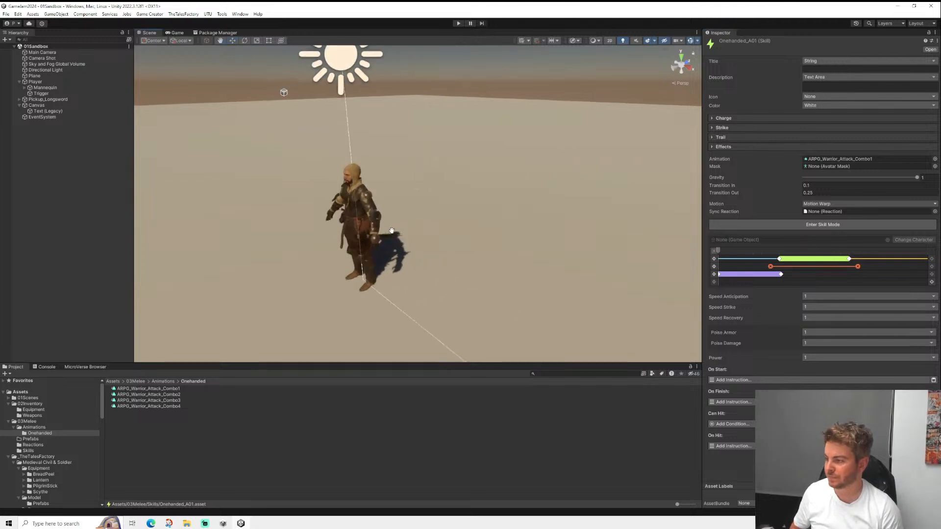
{"action": "left_click_drag", "start_coordinate": [391, 232], "coordinate": [471, 255], "text": "alt"}
{"action": "middle_click_drag", "start_coordinate": [471, 255], "coordinate": [366, 246]}
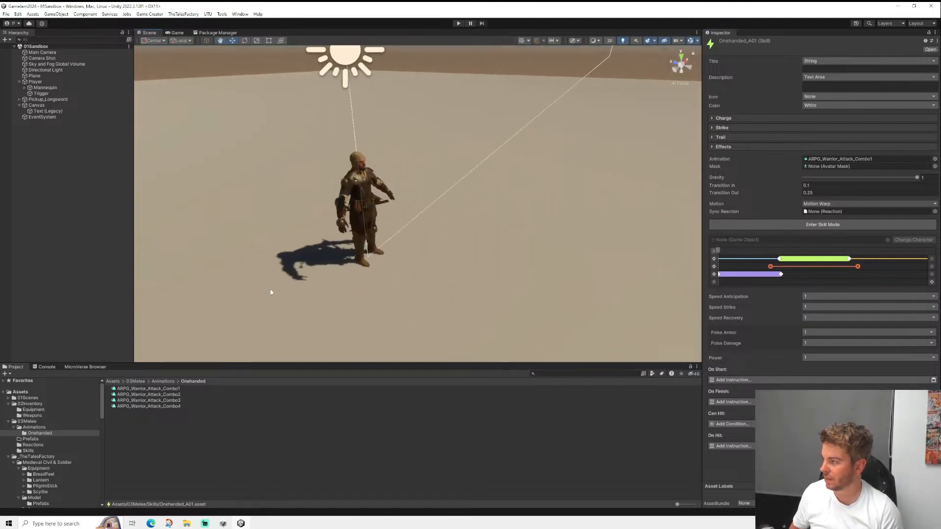
{"action": "left_click", "coordinate": [28, 450]}
{"action": "right_click", "coordinate": [36, 82]}
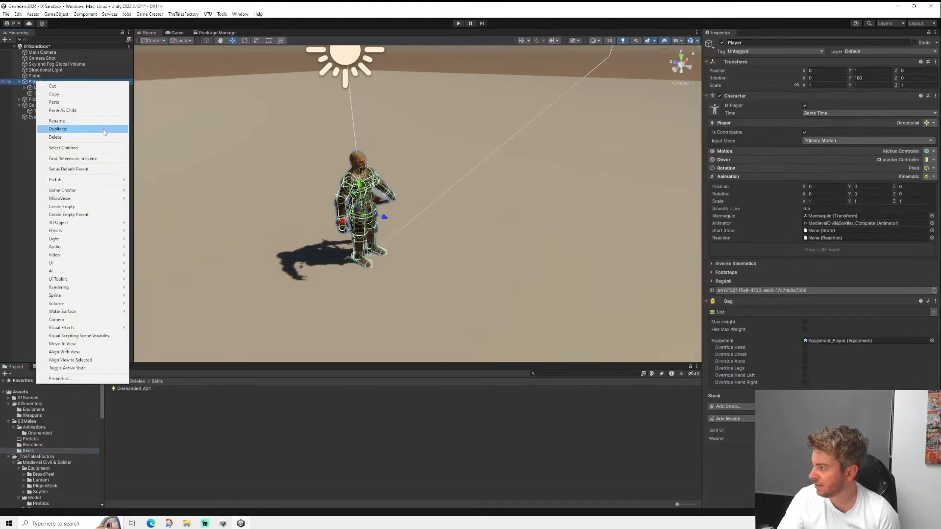
{"action": "left_click", "coordinate": [31, 94]}
{"action": "left_click", "coordinate": [780, 43]}
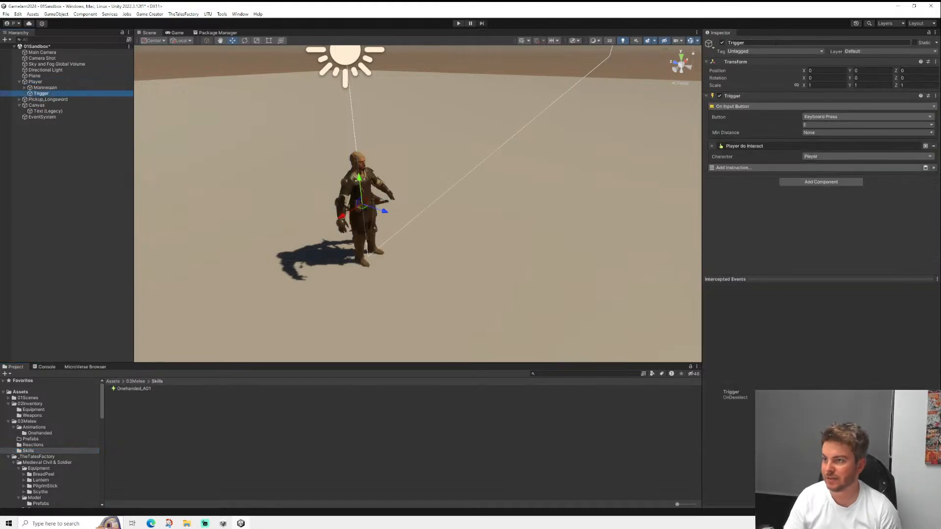
{"action": "type", "text": "_Interact"}
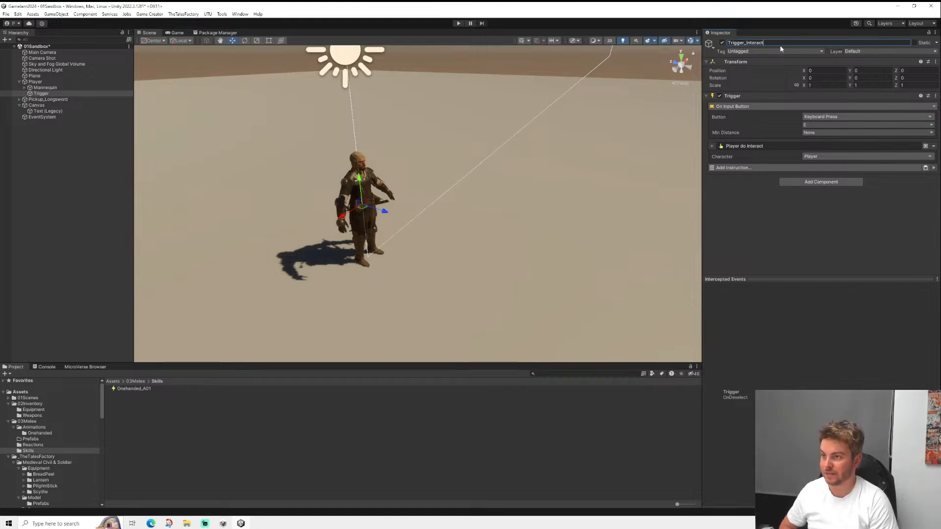
{"action": "key", "text": "Return"}
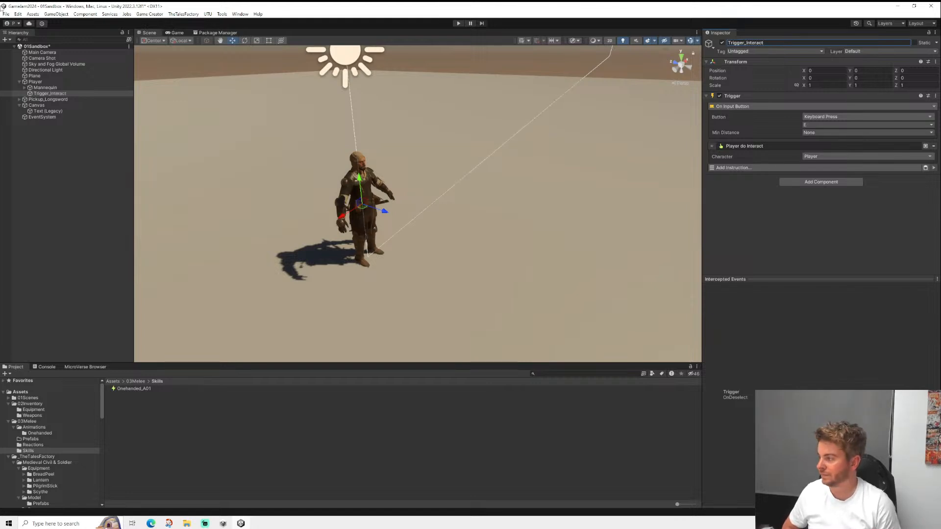
- Add a Game Creator Trigger as a child of Player and name it Trigger_Combat
{"action": "right_click", "coordinate": [40, 82]}
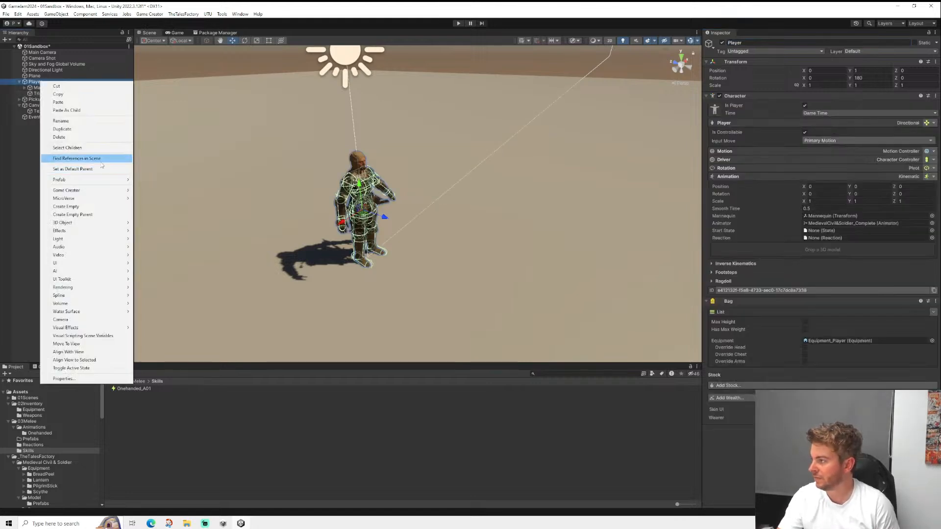
{"action": "mouse_move", "coordinate": [108, 190]}
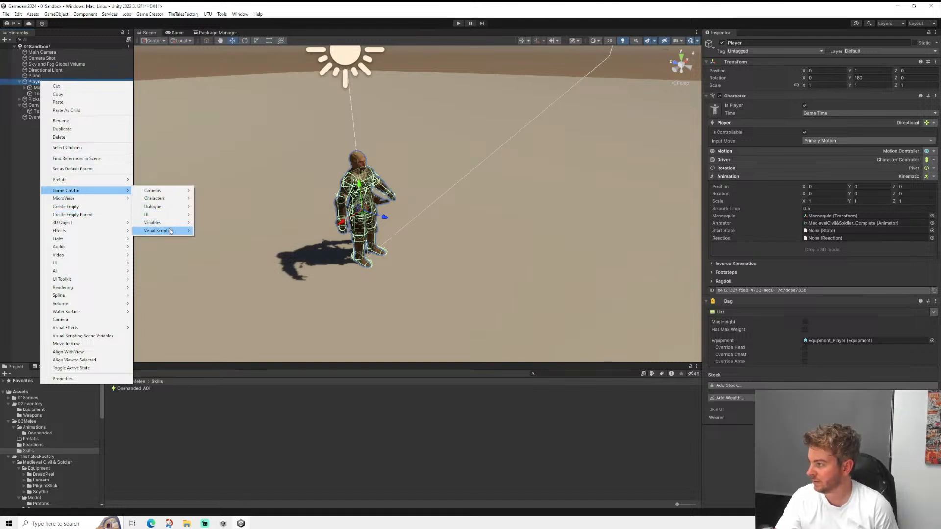
{"action": "mouse_move", "coordinate": [171, 231]}
{"action": "left_click", "coordinate": [220, 254]}
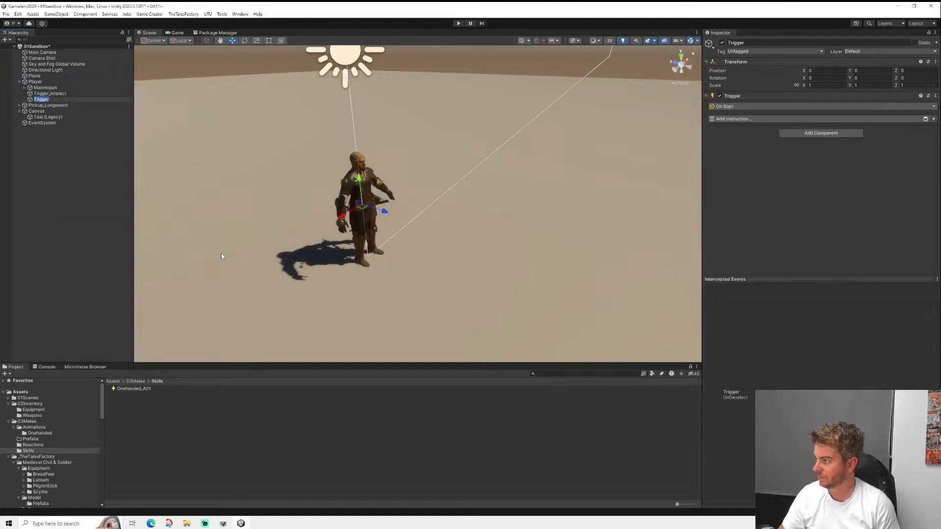
{"action": "key", "text": "End"}
{"action": "type", "text": "_"}
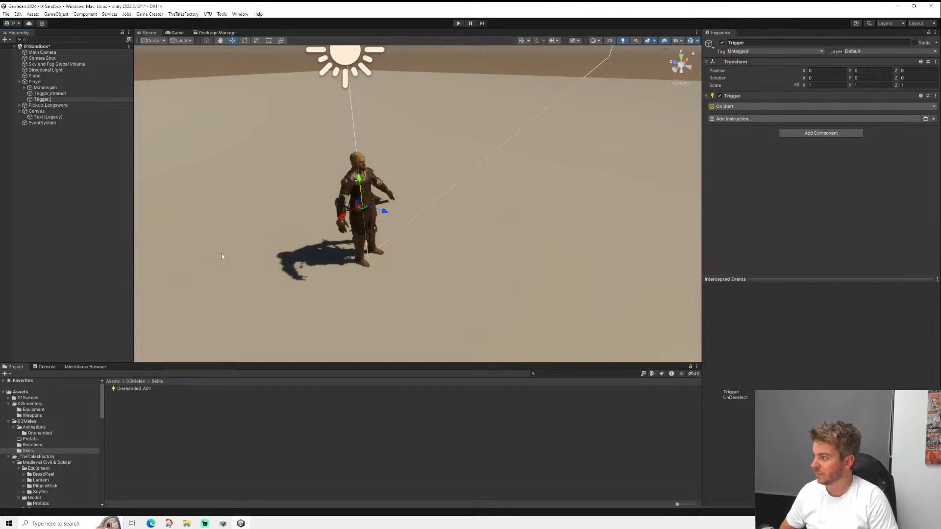
{"action": "type", "text": "Combat"}
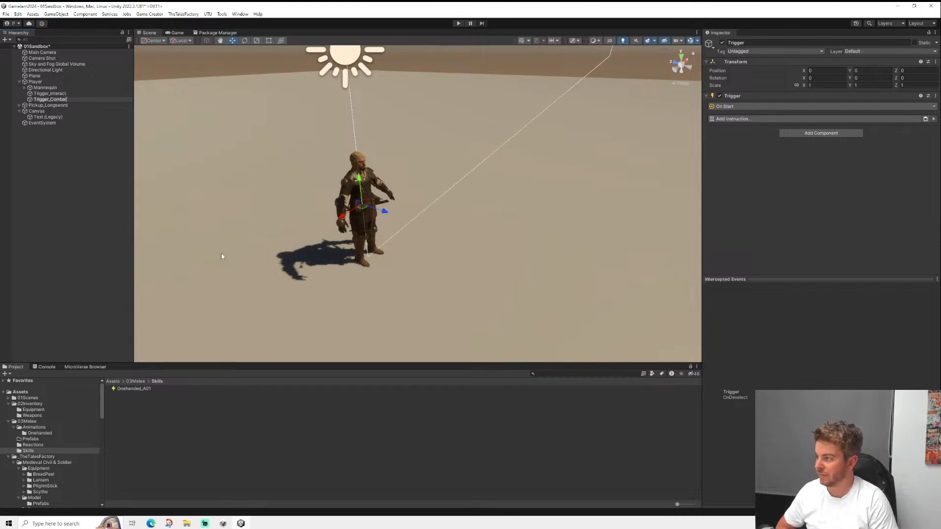
{"action": "key", "text": "Return"}
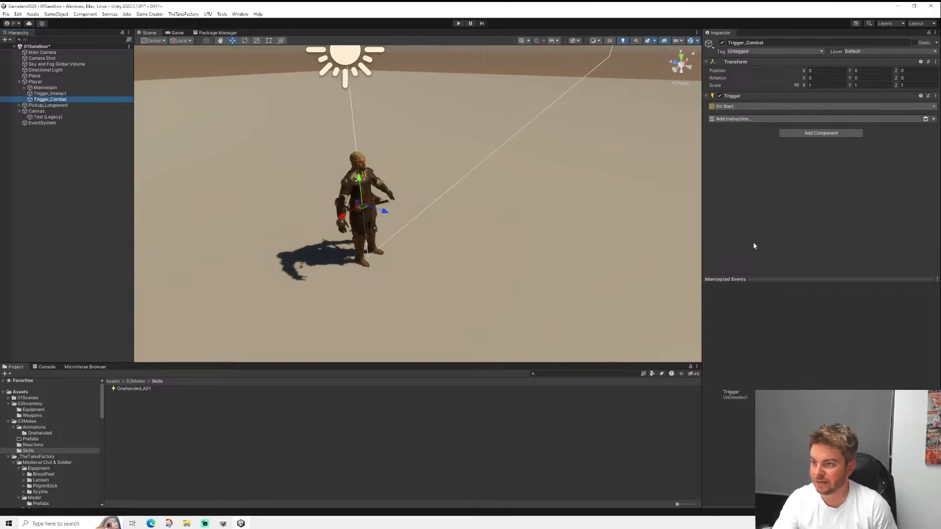
- Add an Equip Melee Weapon instruction to the On Start trigger of Trigger_Combat
{"action": "left_click", "coordinate": [774, 246]}
{"action": "left_click", "coordinate": [762, 283]}
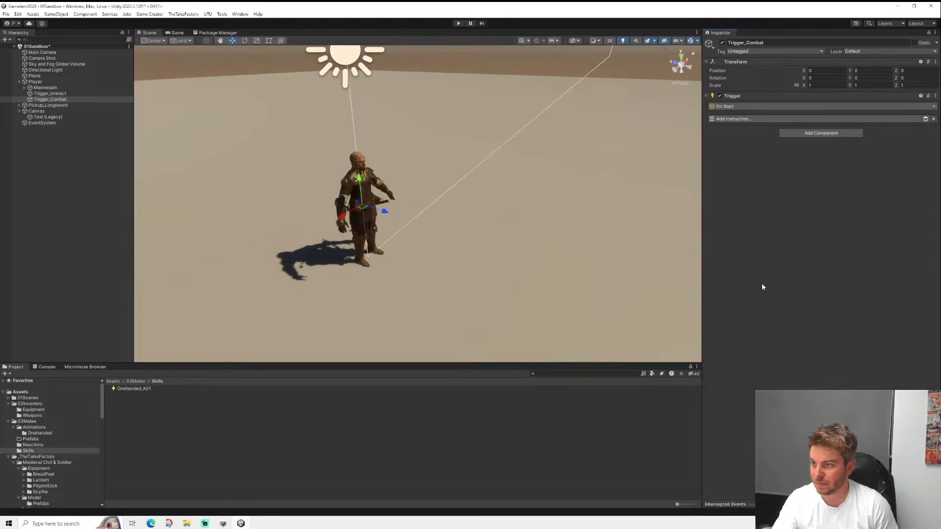
{"action": "left_click", "coordinate": [761, 119]}
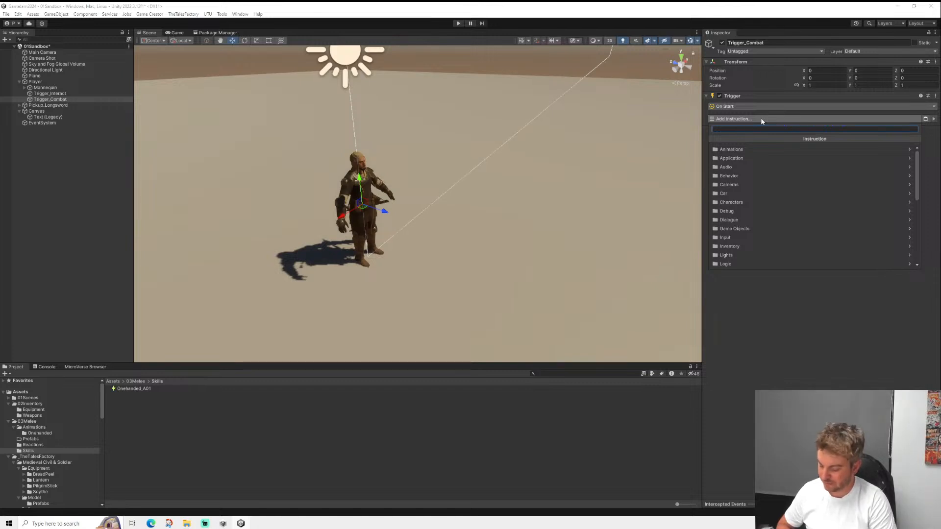
{"action": "type", "text": "equip"}
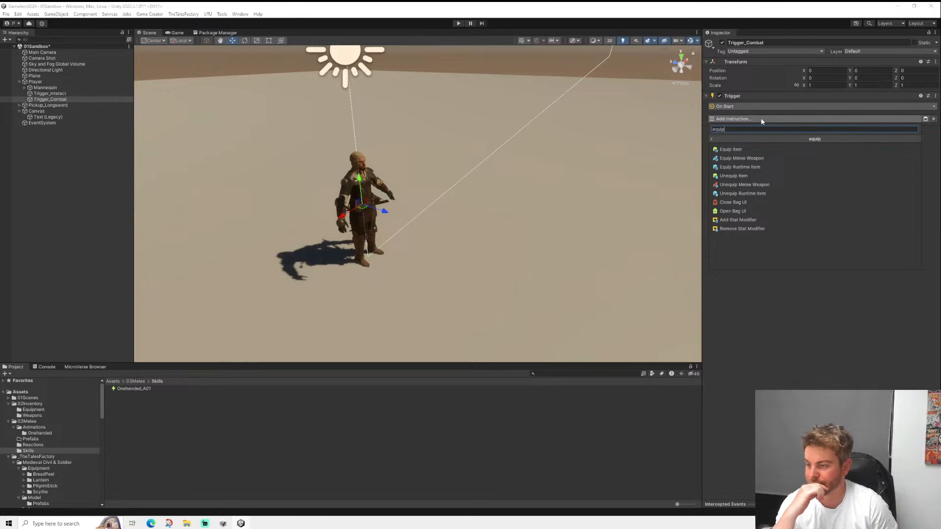
{"action": "key", "text": "Down"}
{"action": "key", "text": "Down"}
{"action": "key", "text": "Return"}
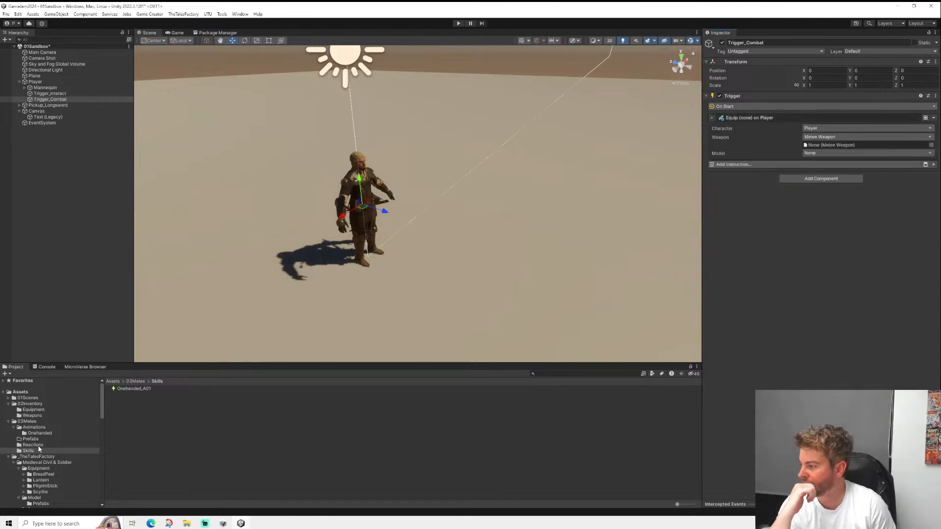
- Assign Onehanded_Weapon from the 03Melee folder as the equip instruction's weapon and open that weapon asset
{"action": "left_click", "coordinate": [33, 423]}
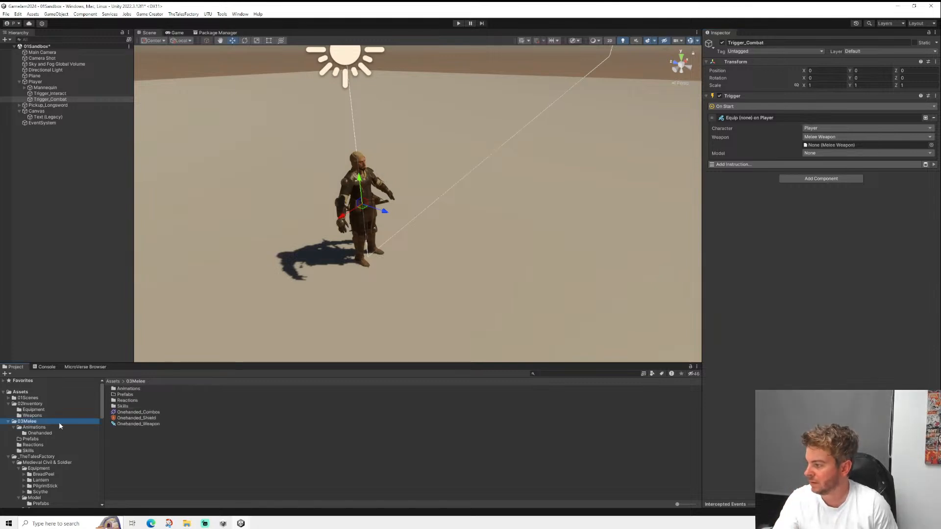
{"action": "left_click_drag", "start_coordinate": [157, 424], "coordinate": [836, 145]}
{"action": "double_click", "coordinate": [816, 145]}
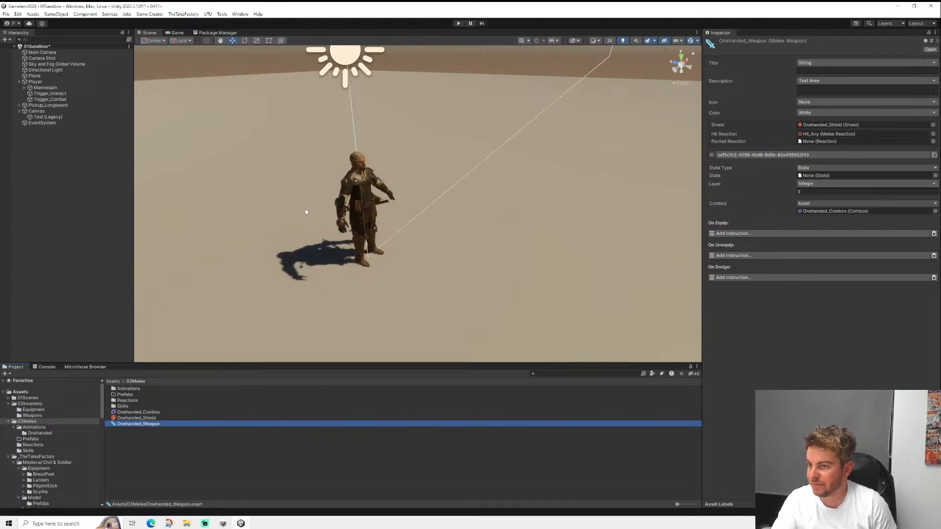
{"action": "middle_click_drag", "start_coordinate": [306, 211], "coordinate": [336, 205]}
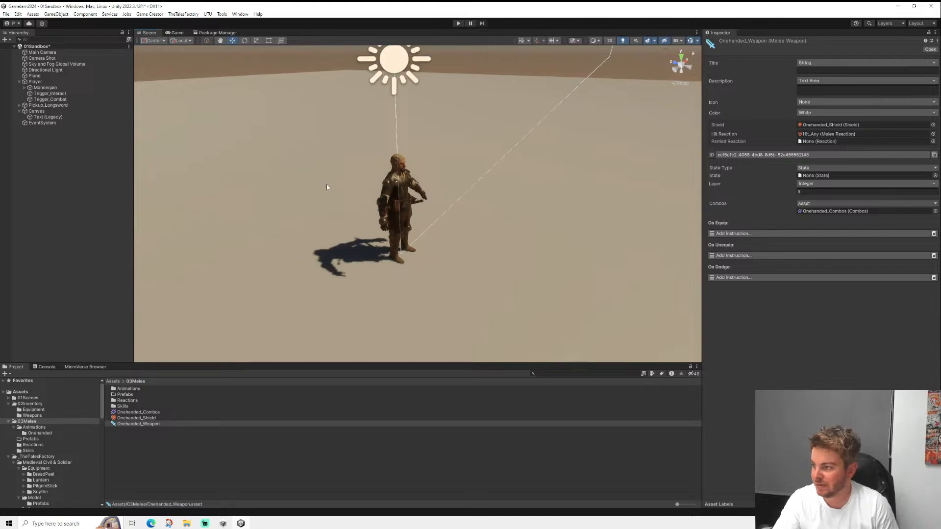
{"action": "scroll", "coordinate": [335, 192], "scroll_direction": "up", "scroll_amount": 2}
{"action": "scroll", "coordinate": [363, 188], "scroll_direction": "up", "scroll_amount": 4}
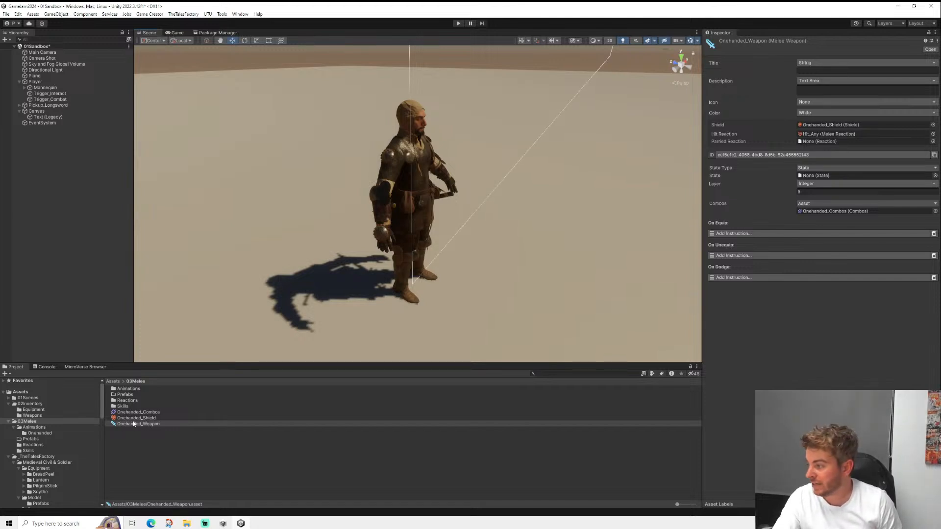
{"action": "left_click", "coordinate": [40, 433]}
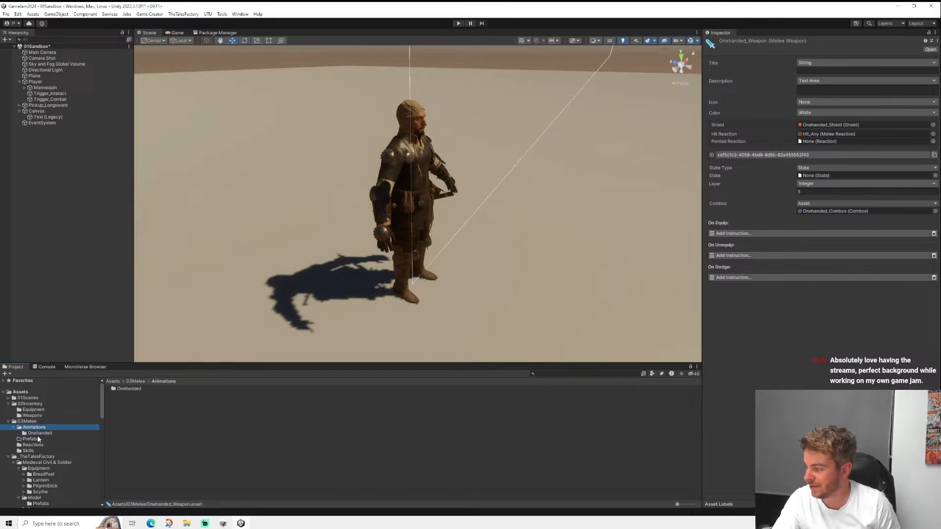
{"action": "left_click", "coordinate": [29, 451]}
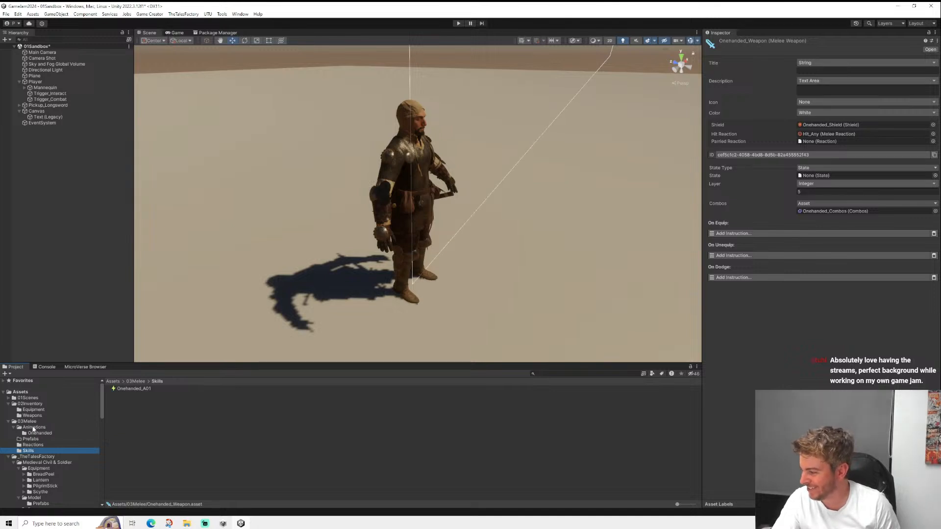
{"action": "left_click", "coordinate": [40, 433]}
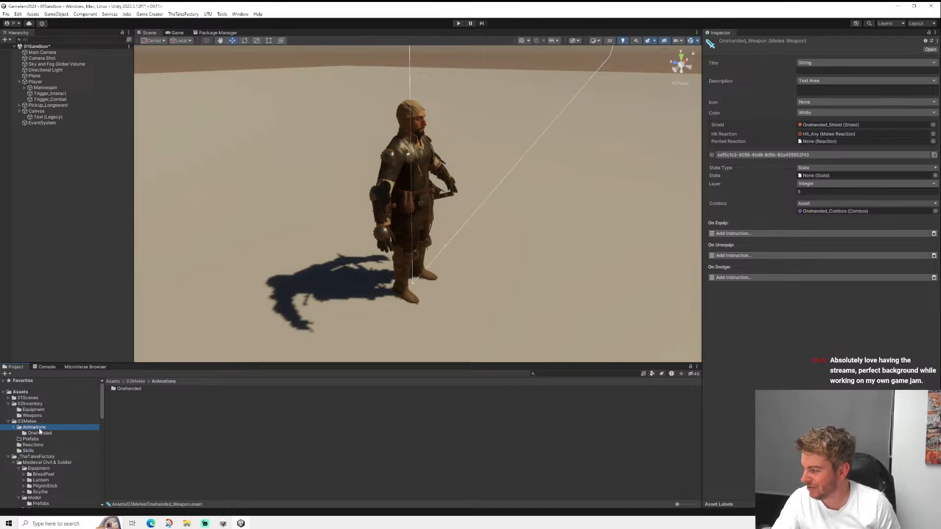
{"action": "left_click", "coordinate": [33, 428]}
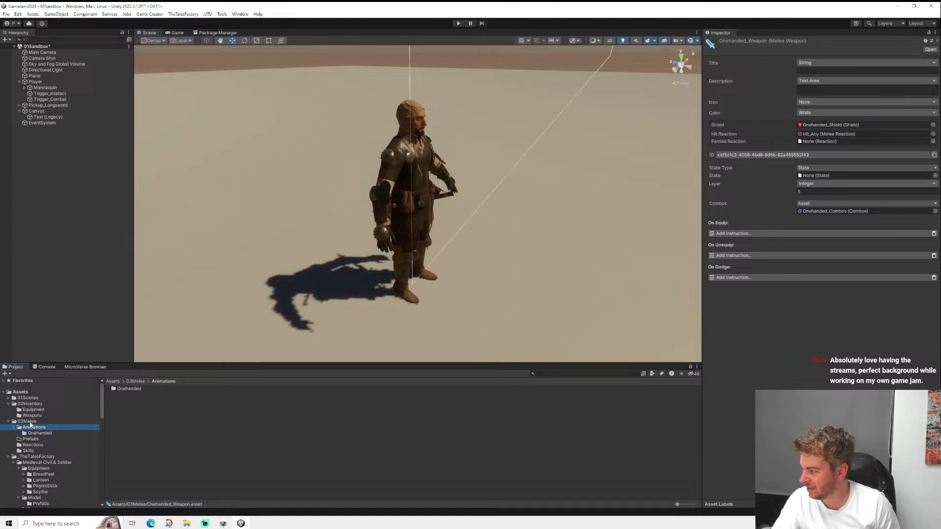
- Create a folder named States inside 03Melee and open it
{"action": "left_click", "coordinate": [27, 422]}
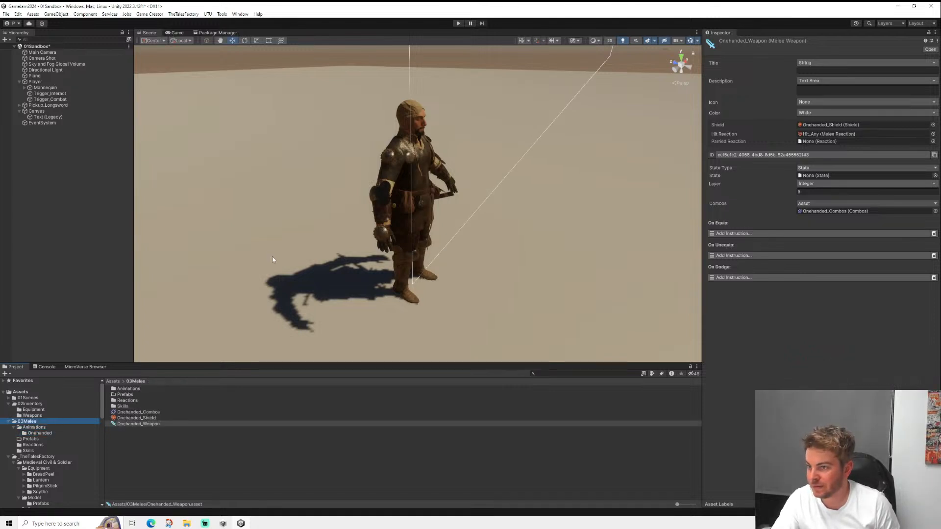
{"action": "middle_click_drag", "start_coordinate": [322, 235], "coordinate": [365, 244]}
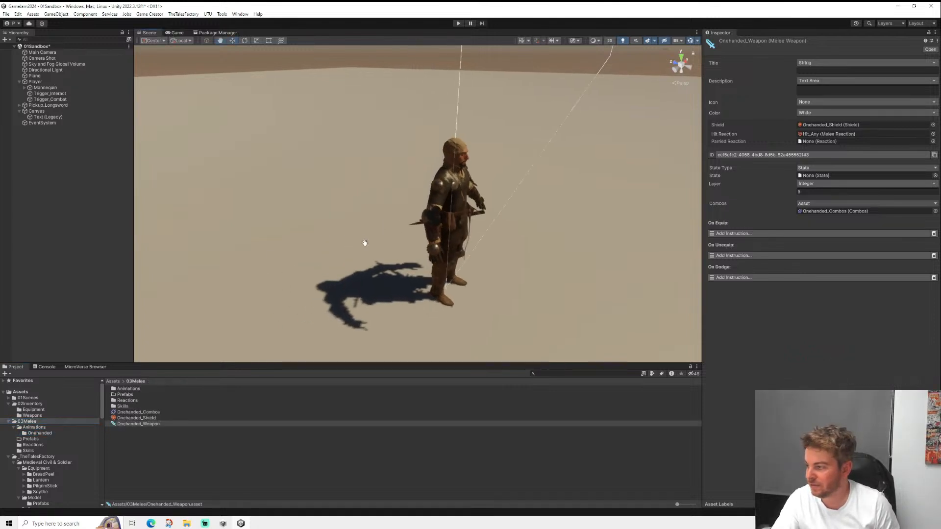
{"action": "right_click", "coordinate": [142, 438]}
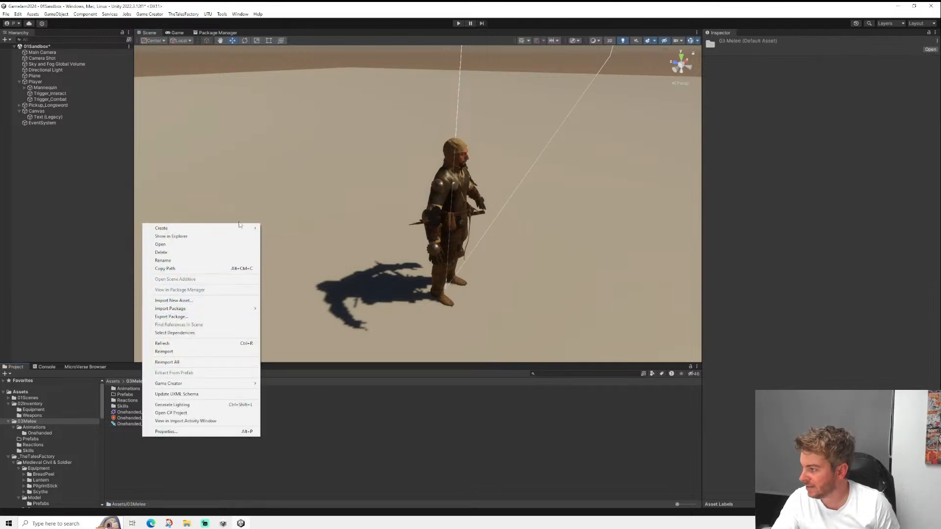
{"action": "mouse_move", "coordinate": [162, 229]}
{"action": "left_click", "coordinate": [282, 138]}
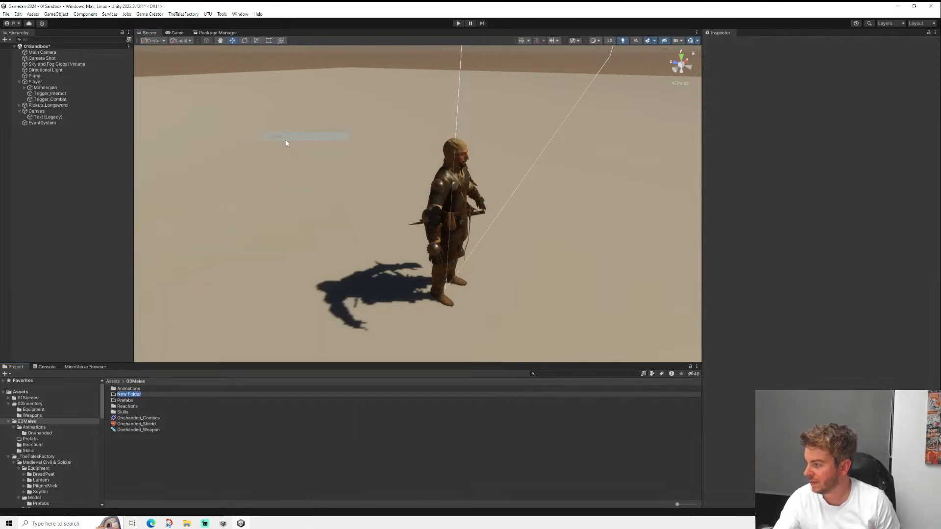
{"action": "type", "text": "Stat"}
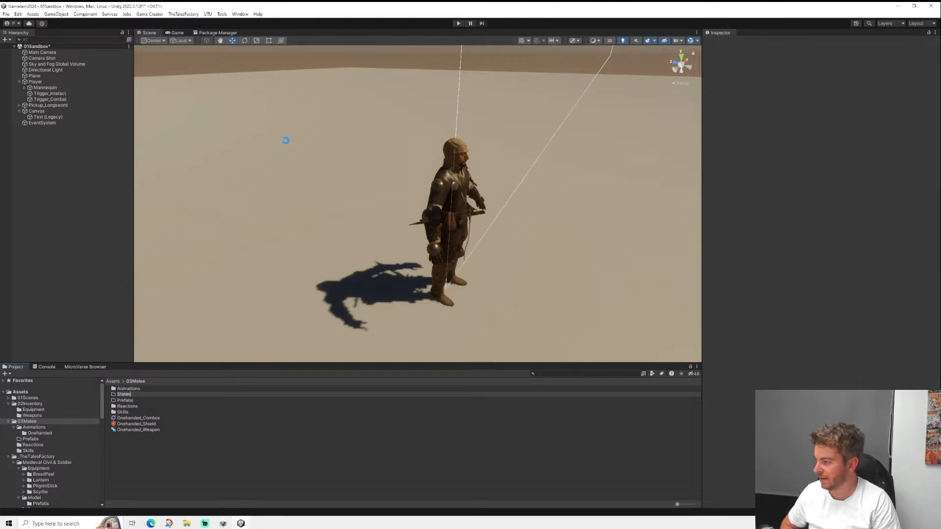
{"action": "type", "text": "es"}
{"action": "key", "text": "Return"}
{"action": "double_click", "coordinate": [126, 413]}
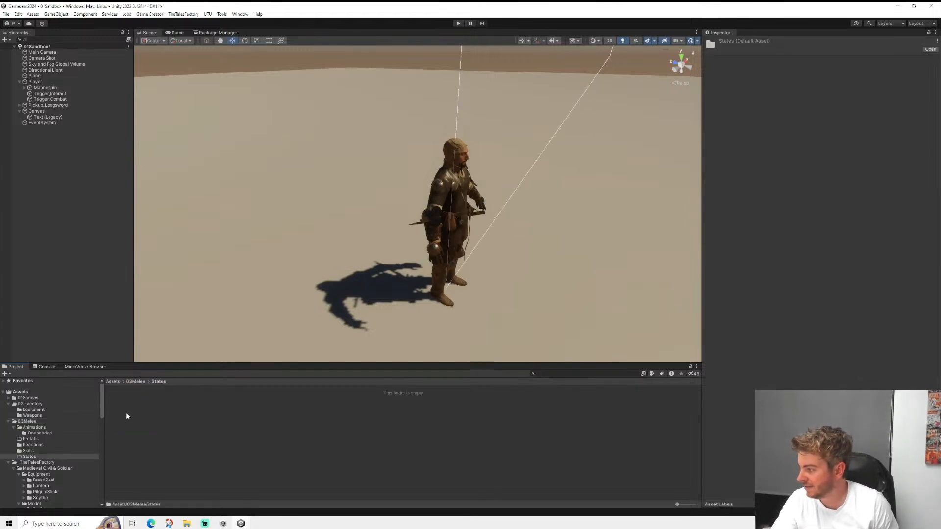
- Look through the ARPGWarrior Humanoid animation clips for idle, walk and run animations suited to a combat state
{"action": "scroll", "coordinate": [50, 412], "scroll_direction": "down", "scroll_amount": 5}
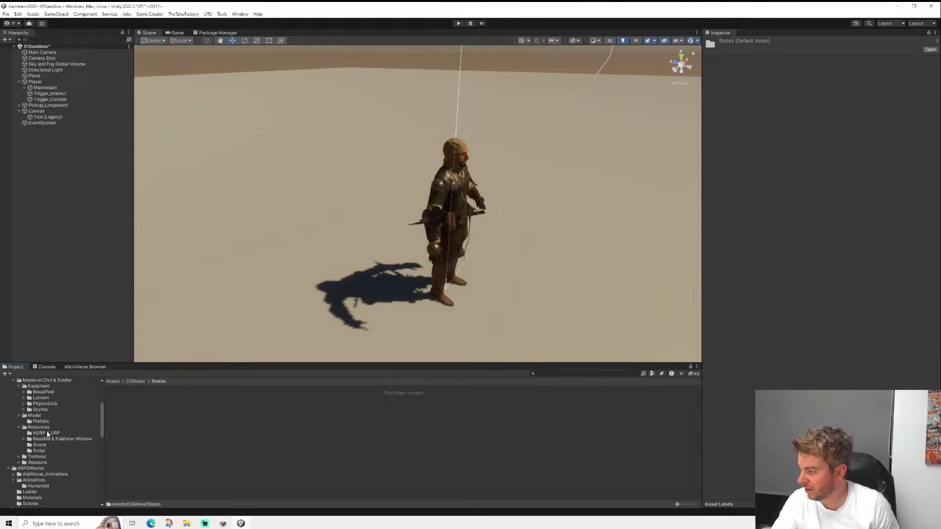
{"action": "left_click", "coordinate": [37, 486]}
{"action": "scroll", "coordinate": [157, 434], "scroll_direction": "down", "scroll_amount": 10}
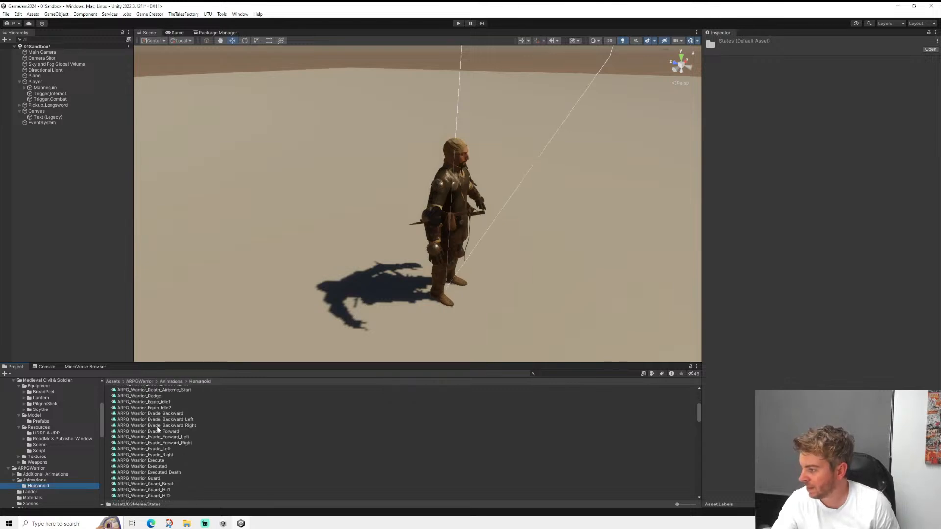
{"action": "scroll", "coordinate": [163, 446], "scroll_direction": "down", "scroll_amount": 15}
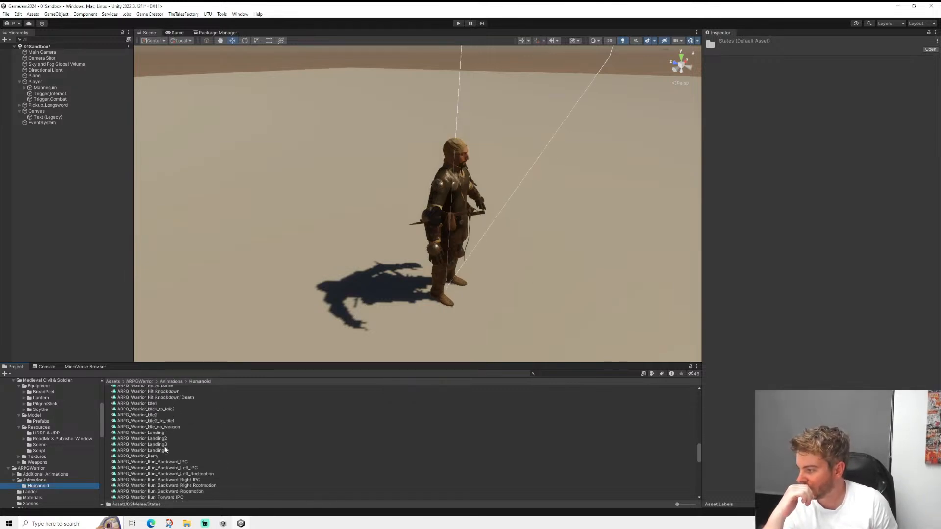
{"action": "scroll", "coordinate": [166, 444], "scroll_direction": "down", "scroll_amount": 8}
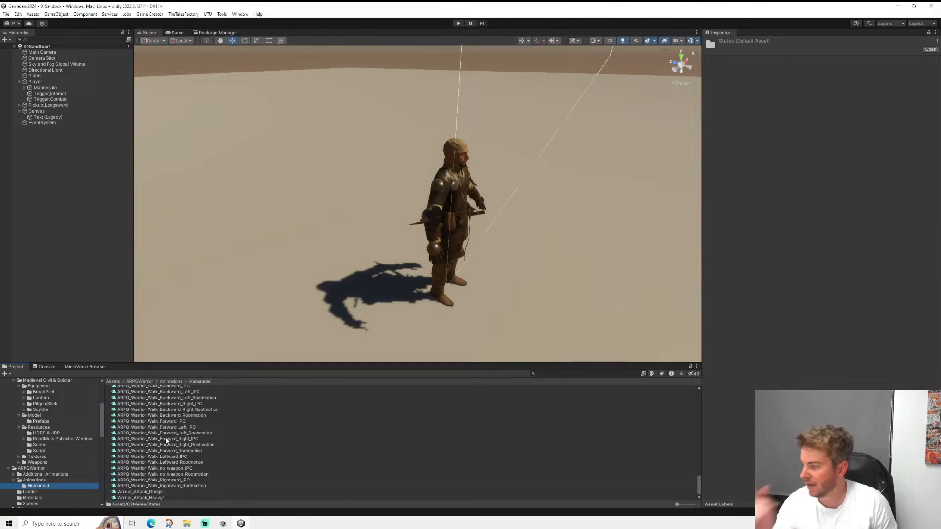
{"action": "scroll", "coordinate": [165, 439], "scroll_direction": "up", "scroll_amount": 8}
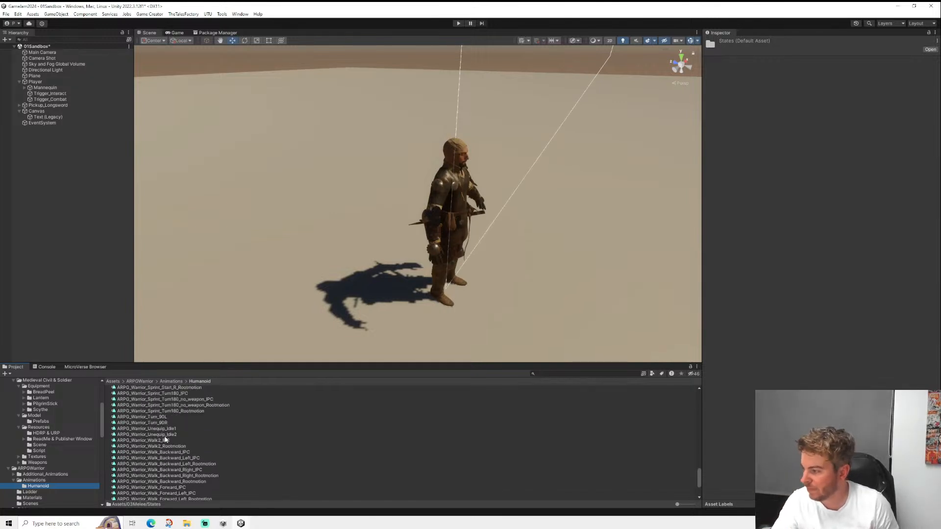
{"action": "scroll", "coordinate": [165, 439], "scroll_direction": "up", "scroll_amount": 2}
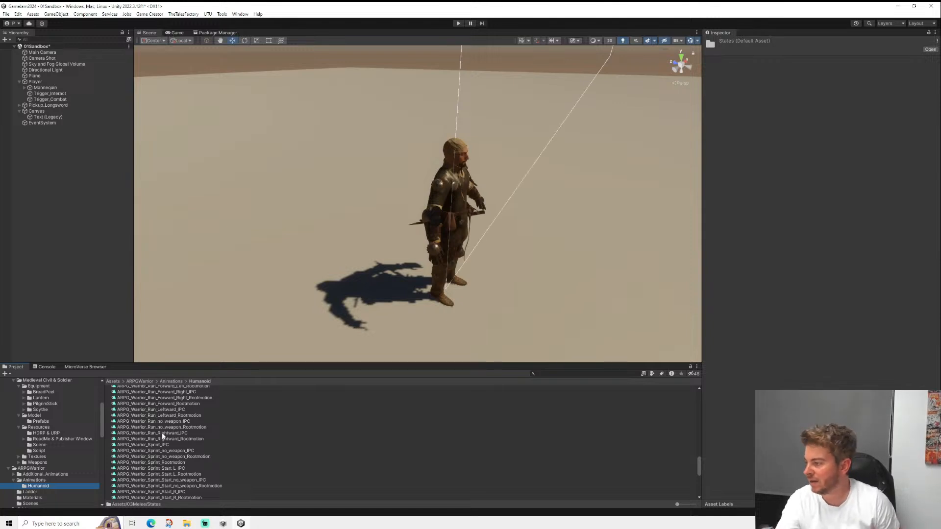
{"action": "scroll", "coordinate": [183, 461], "scroll_direction": "up", "scroll_amount": 4}
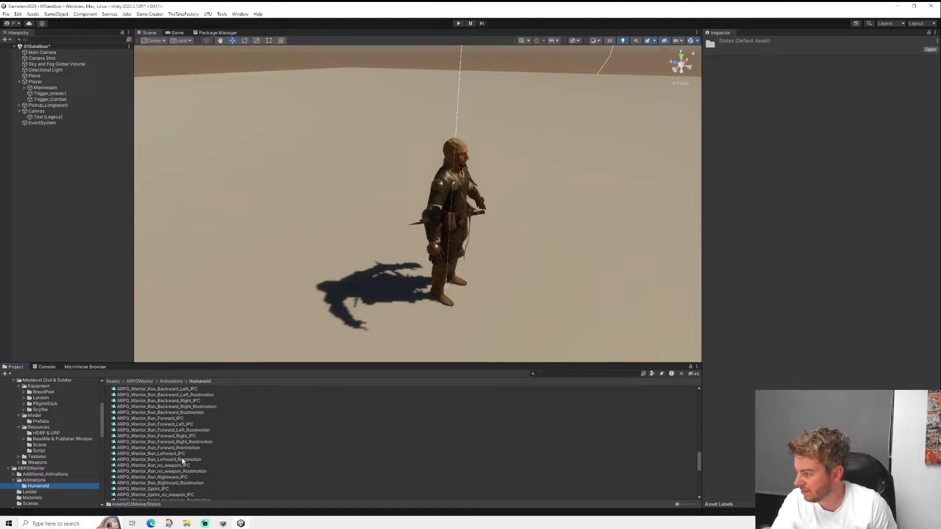
{"action": "scroll", "coordinate": [182, 452], "scroll_direction": "down", "scroll_amount": 3}
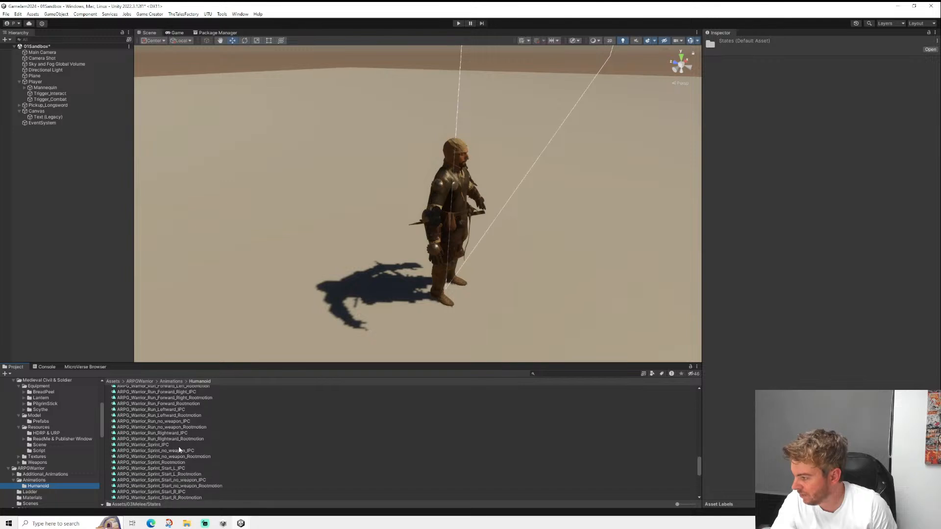
{"action": "scroll", "coordinate": [179, 449], "scroll_direction": "down", "scroll_amount": 8}
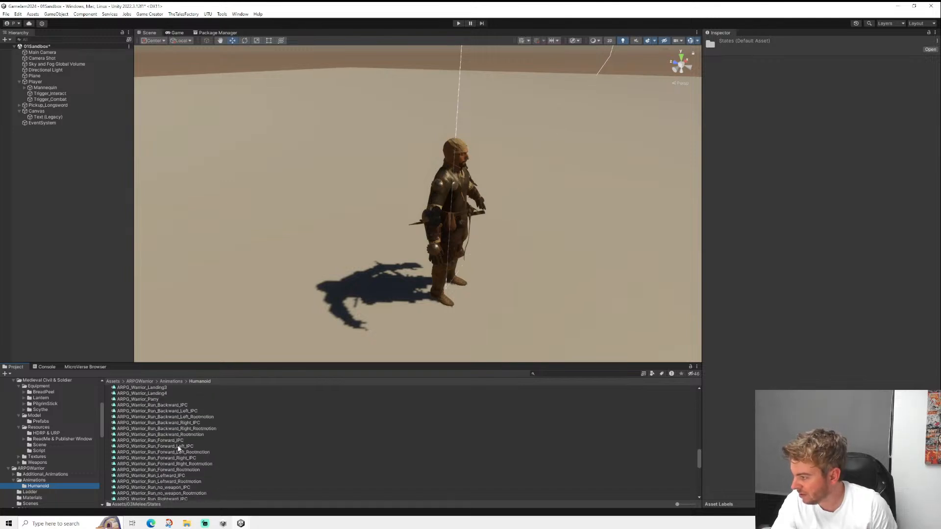
- Preview the ARPG_Warrior_Walk_Backward_IPC and ARPG_Warrior_Walk_Forward_IPC animation clips
{"action": "left_click", "coordinate": [178, 408]}
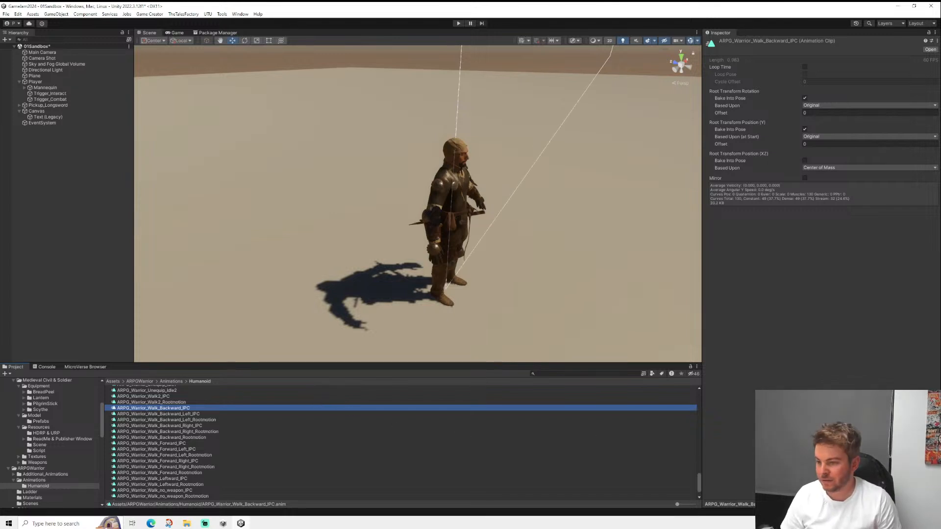
{"action": "left_click", "coordinate": [784, 504]}
{"action": "left_click", "coordinate": [708, 288]}
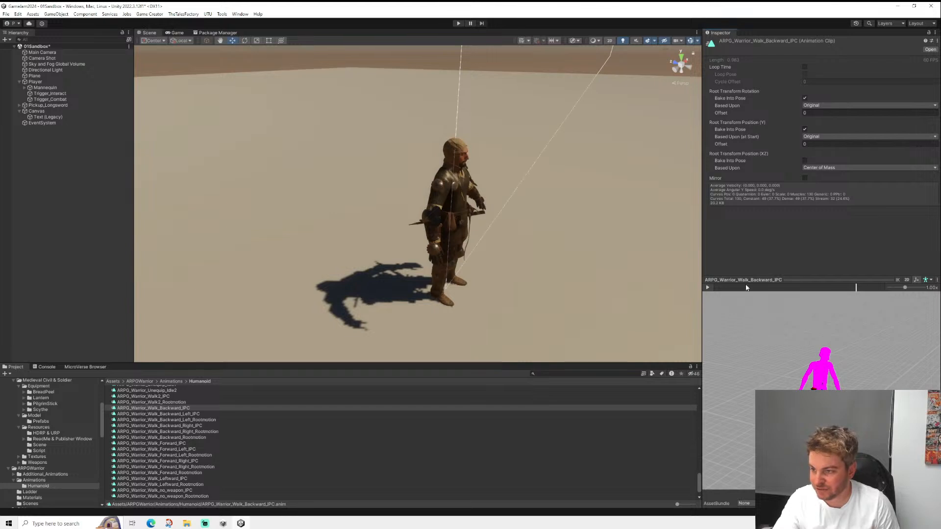
{"action": "left_click", "coordinate": [707, 288]}
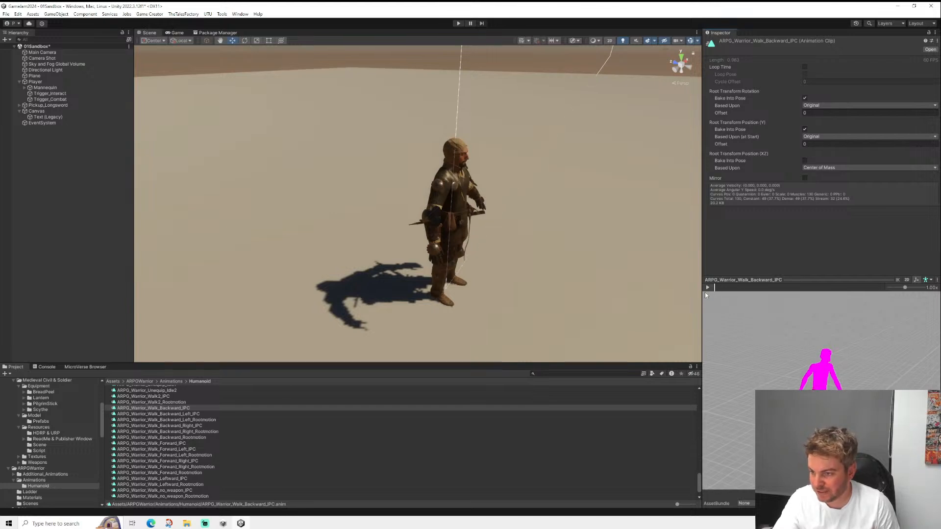
{"action": "left_click", "coordinate": [182, 444]}
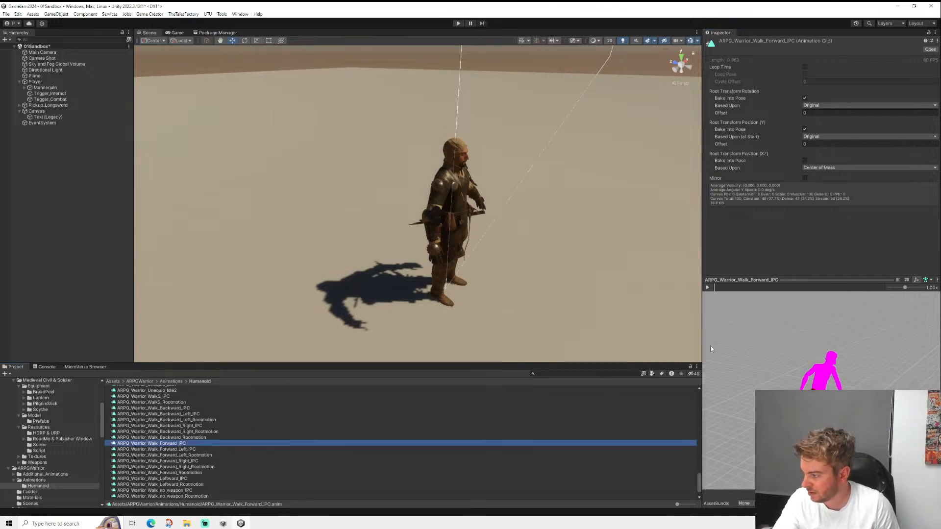
{"action": "left_click", "coordinate": [708, 287]}
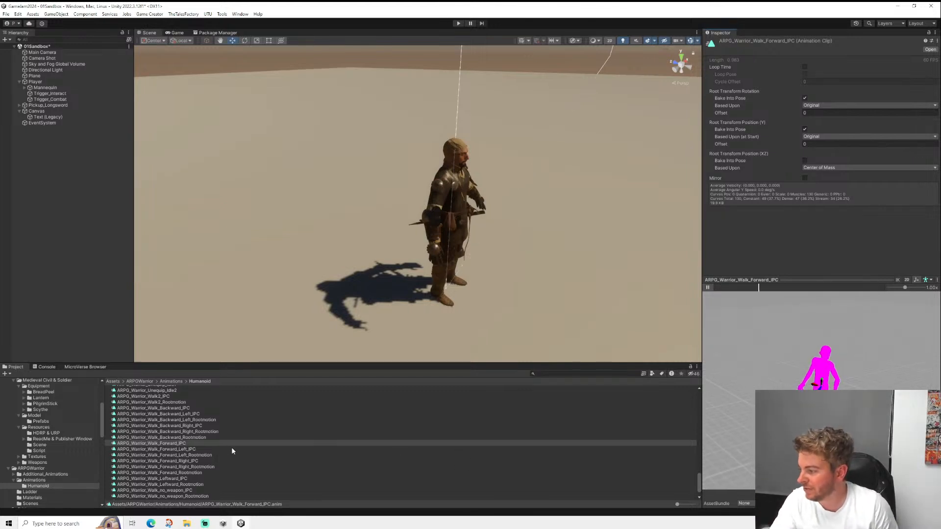
- Preview the ARPG_Warrior_Idle1 and ARPG_Warrior_Idle2 animation clips, viewing the Idle1 pose from another angle
{"action": "scroll", "coordinate": [185, 448], "scroll_direction": "up", "scroll_amount": 15}
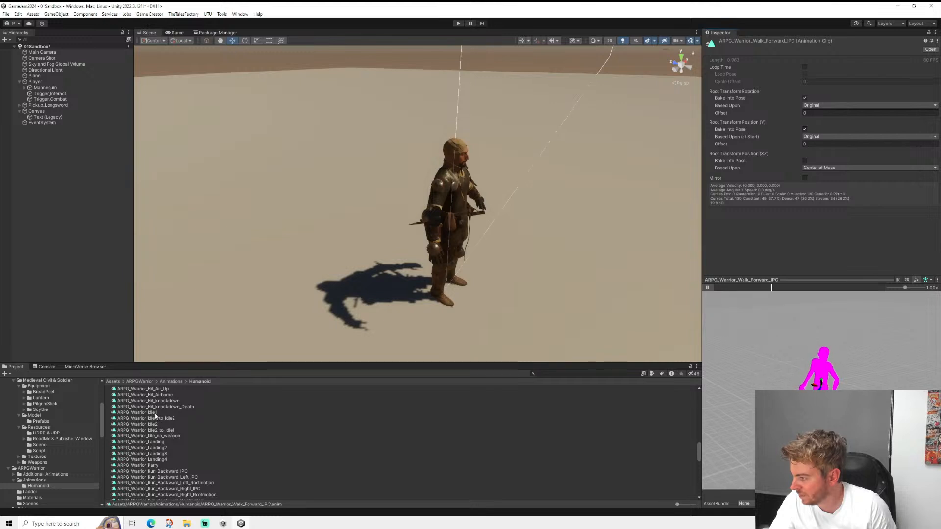
{"action": "left_click", "coordinate": [139, 413]}
{"action": "left_click", "coordinate": [708, 288]}
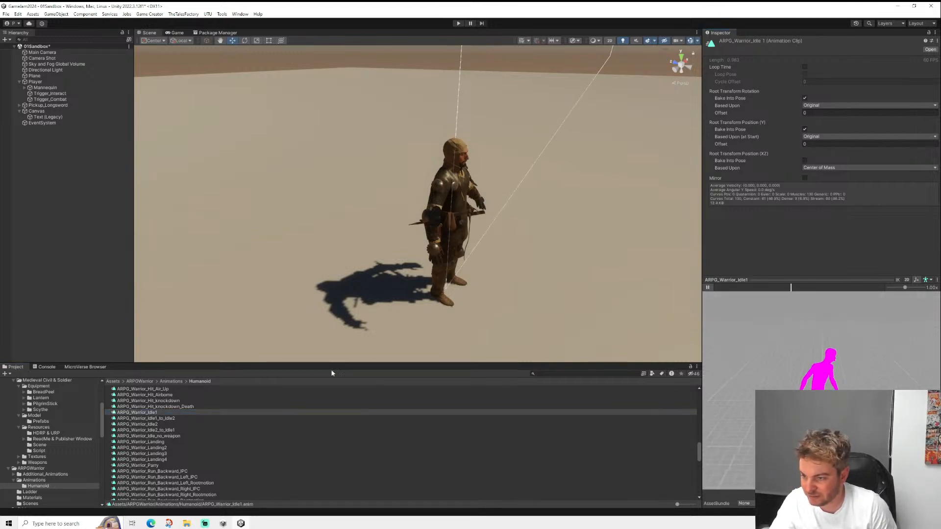
{"action": "left_click", "coordinate": [147, 424]}
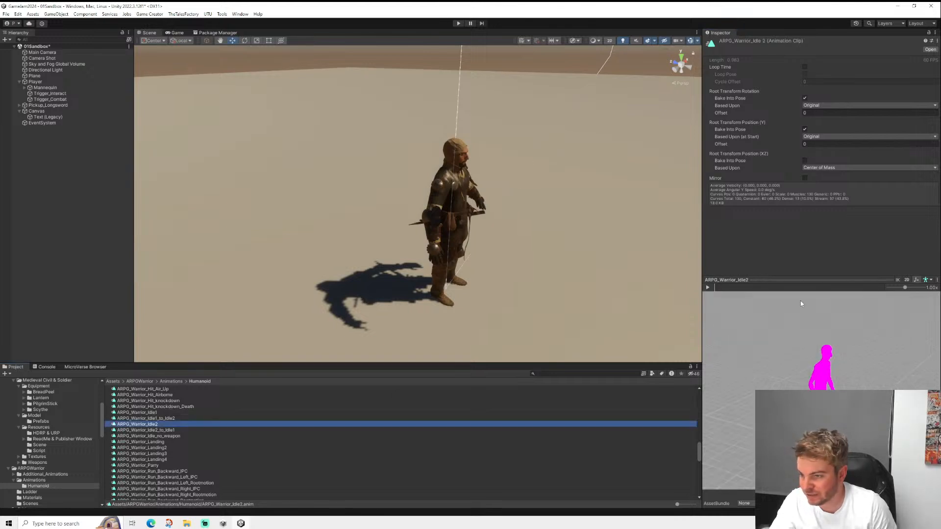
{"action": "left_click", "coordinate": [707, 287]}
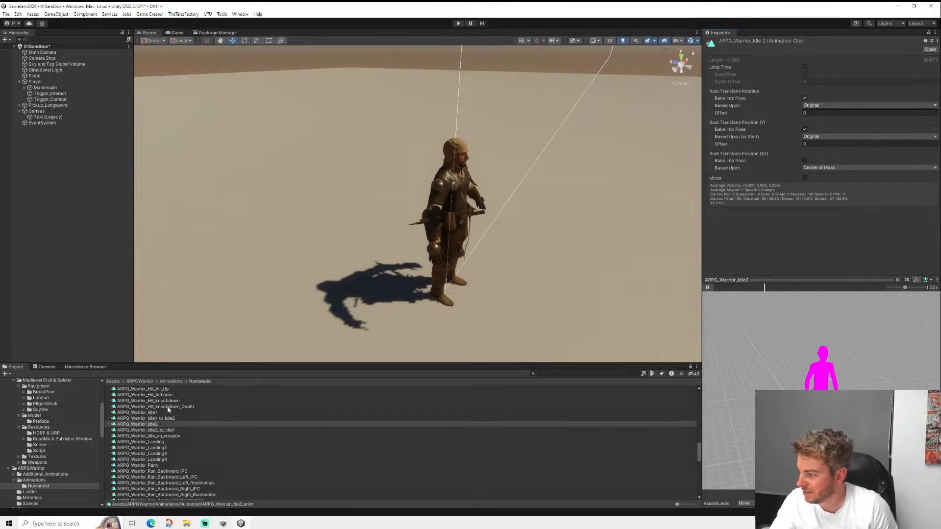
{"action": "left_click", "coordinate": [147, 413]}
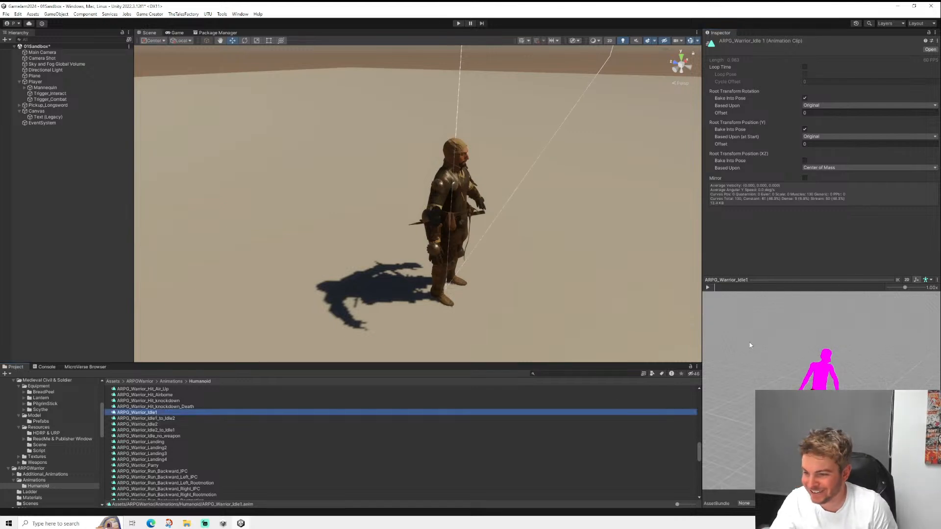
{"action": "left_click", "coordinate": [707, 288]}
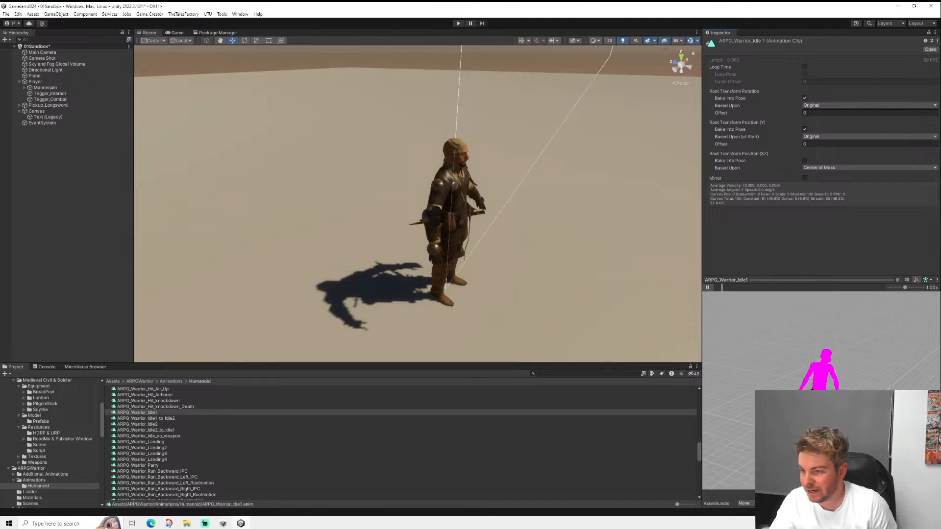
{"action": "left_click_drag", "start_coordinate": [824, 490], "coordinate": [596, 398]}
{"action": "right_click_drag", "start_coordinate": [833, 416], "coordinate": [637, 451]}
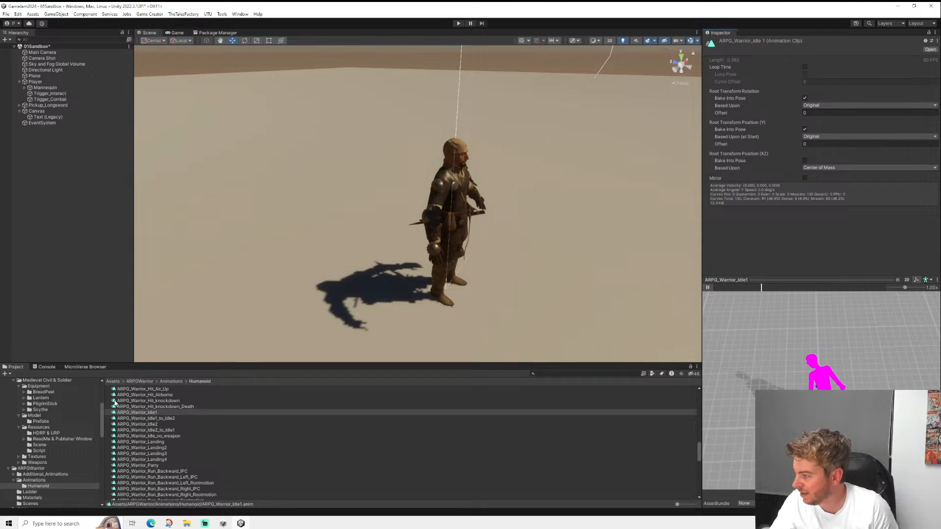
- In ARPGWarrior's Humanoid folder, select ARPG_Warrior_Idle1 plus the straight, left and right IPC clips of Run_Backward and Run_Forward
{"action": "left_click", "coordinate": [35, 481]}
{"action": "scroll", "coordinate": [47, 473], "scroll_direction": "down", "scroll_amount": 1}
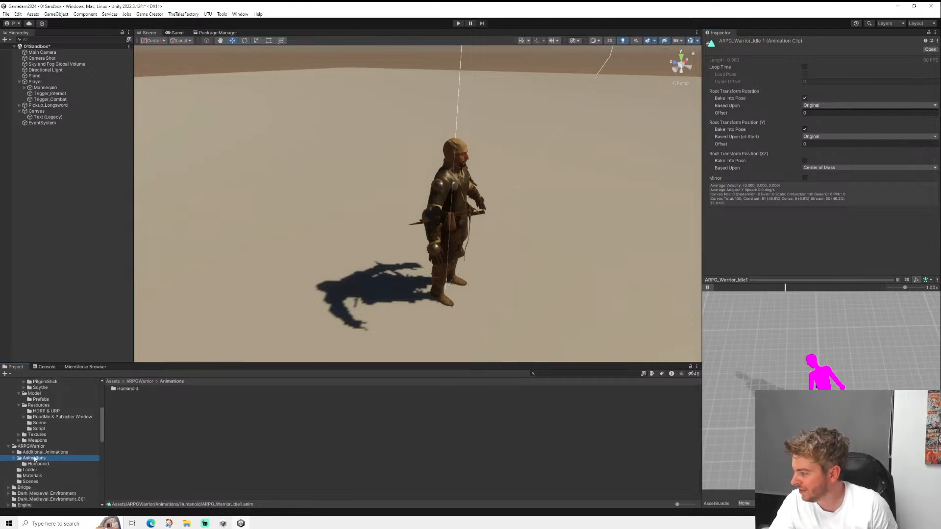
{"action": "left_click", "coordinate": [33, 464]}
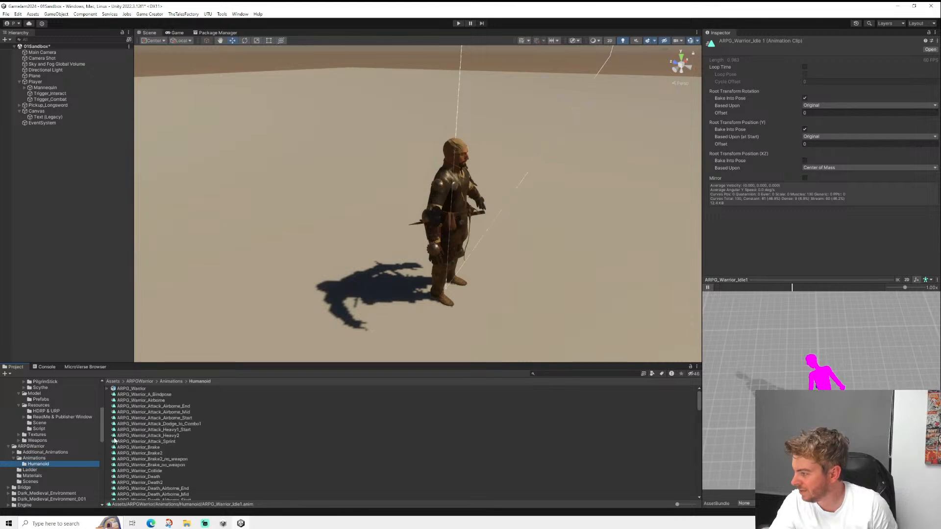
{"action": "scroll", "coordinate": [157, 432], "scroll_direction": "down", "scroll_amount": 10}
{"action": "scroll", "coordinate": [157, 432], "scroll_direction": "down", "scroll_amount": 5}
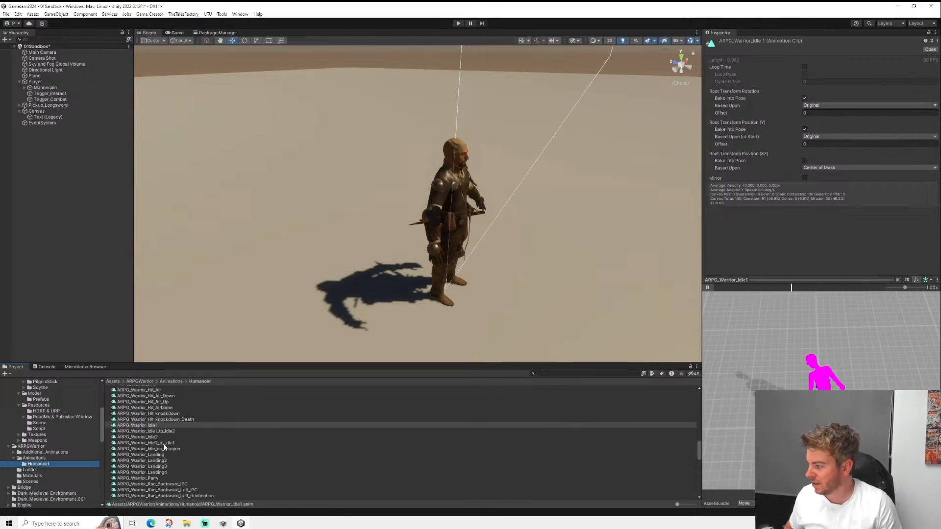
{"action": "scroll", "coordinate": [169, 436], "scroll_direction": "down", "scroll_amount": 4}
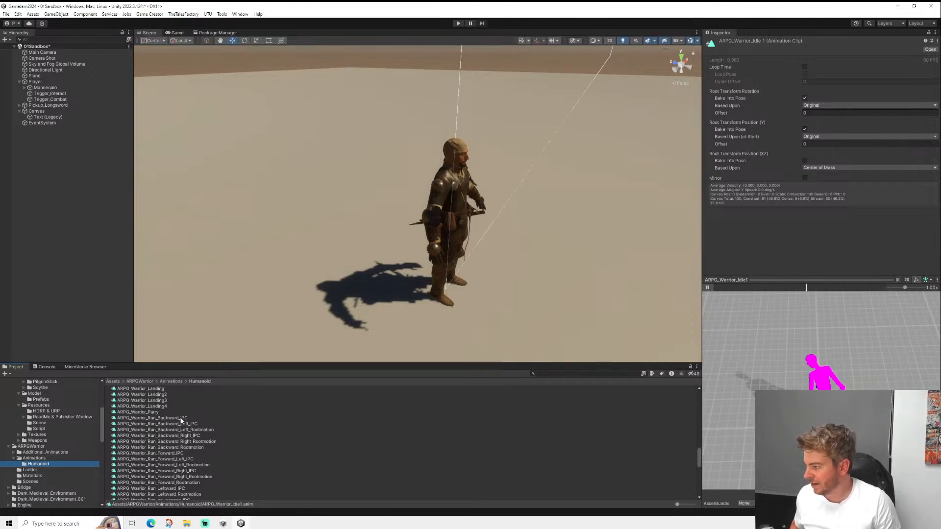
{"action": "left_click", "coordinate": [181, 419]}
{"action": "left_click", "coordinate": [192, 424], "text": "ctrl"}
{"action": "left_click", "coordinate": [197, 436], "text": "ctrl"}
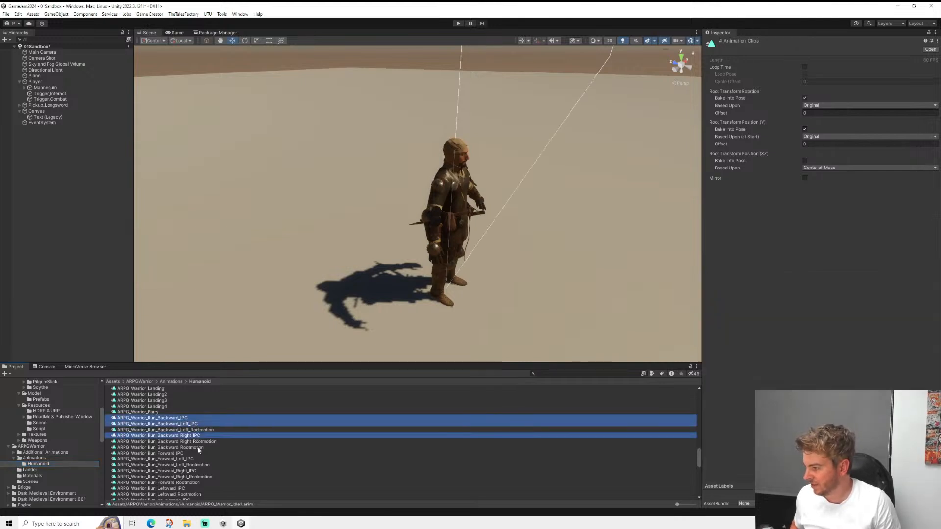
{"action": "left_click", "coordinate": [183, 454], "text": "ctrl"}
{"action": "left_click", "coordinate": [193, 460], "text": "ctrl"}
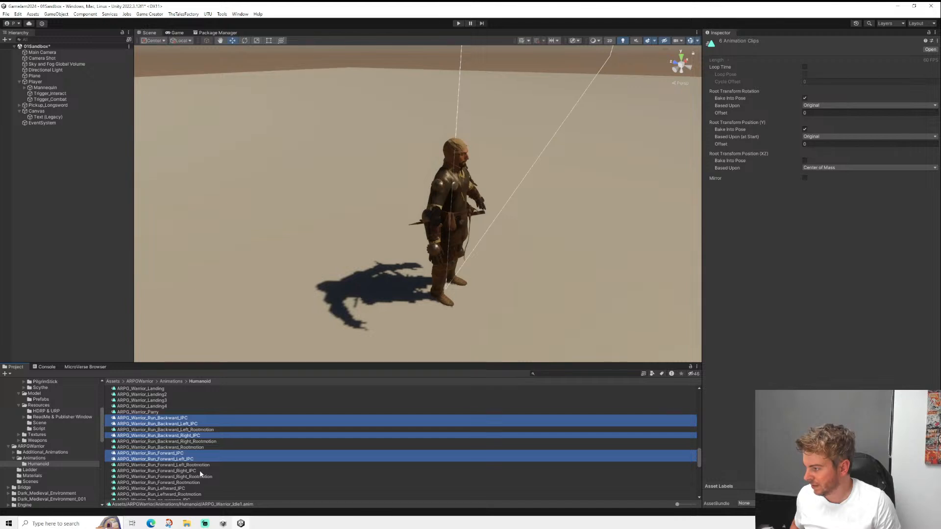
{"action": "left_click", "coordinate": [195, 472], "text": "ctrl"}
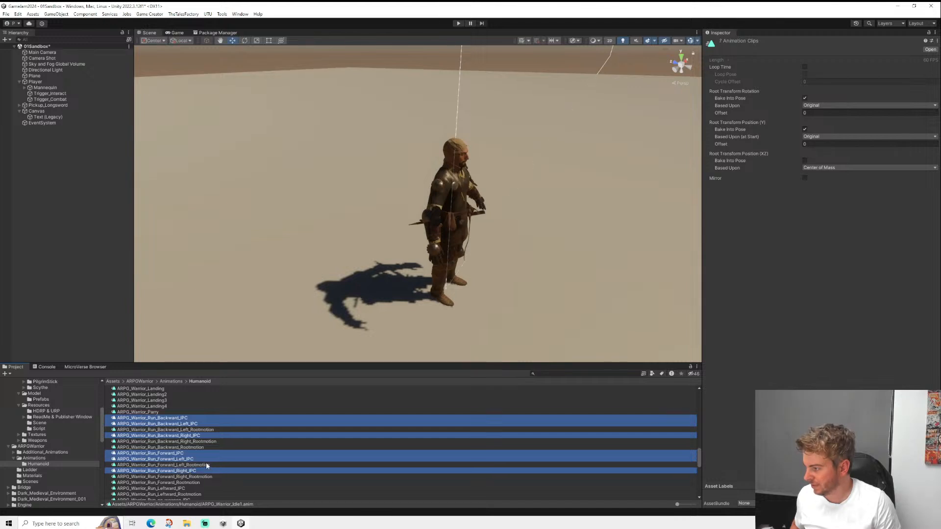
- Add the ARPG_Warrior_Run_Leftward_IPC, Run_Rightward_IPC and Sprint_IPC clips to the selection
{"action": "scroll", "coordinate": [206, 463], "scroll_direction": "down", "scroll_amount": 3}
{"action": "left_click", "coordinate": [179, 444], "text": "ctrl"}
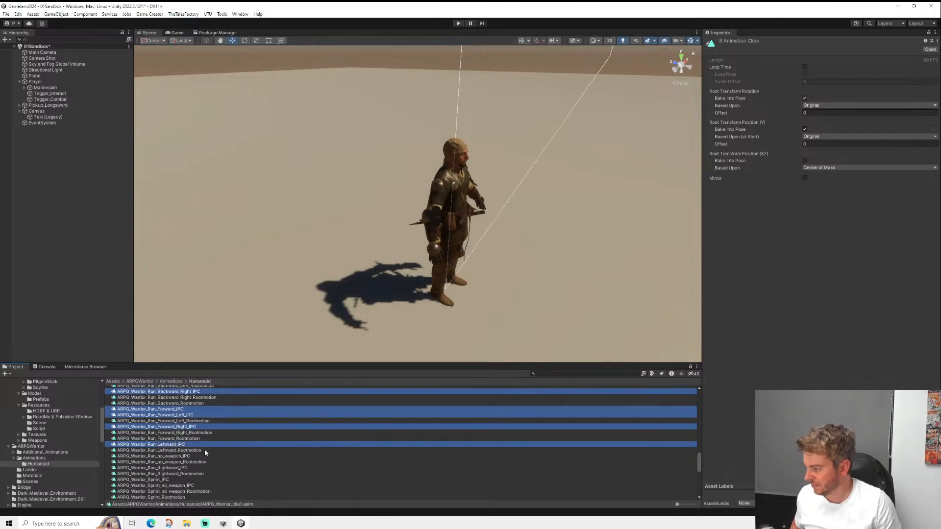
{"action": "left_click", "coordinate": [182, 468], "text": "ctrl"}
{"action": "scroll", "coordinate": [207, 463], "scroll_direction": "down", "scroll_amount": 2}
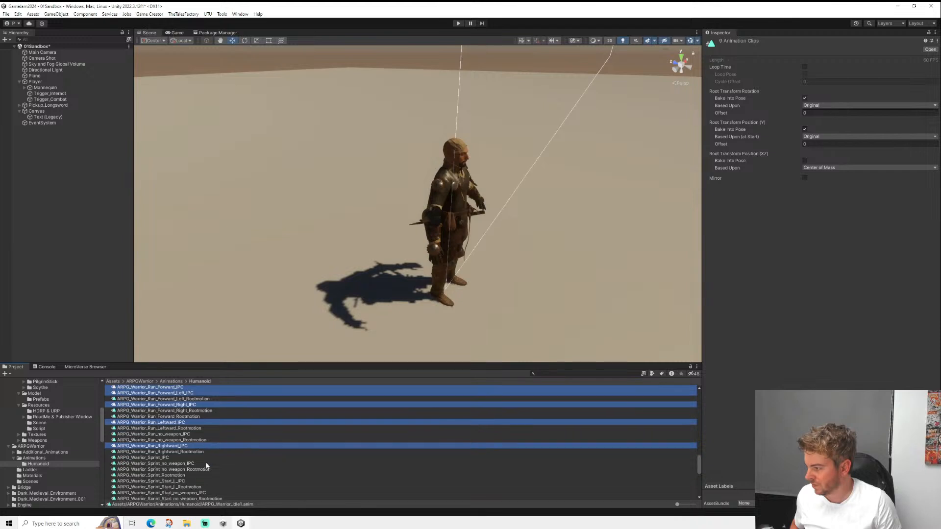
{"action": "scroll", "coordinate": [196, 464], "scroll_direction": "down", "scroll_amount": 2}
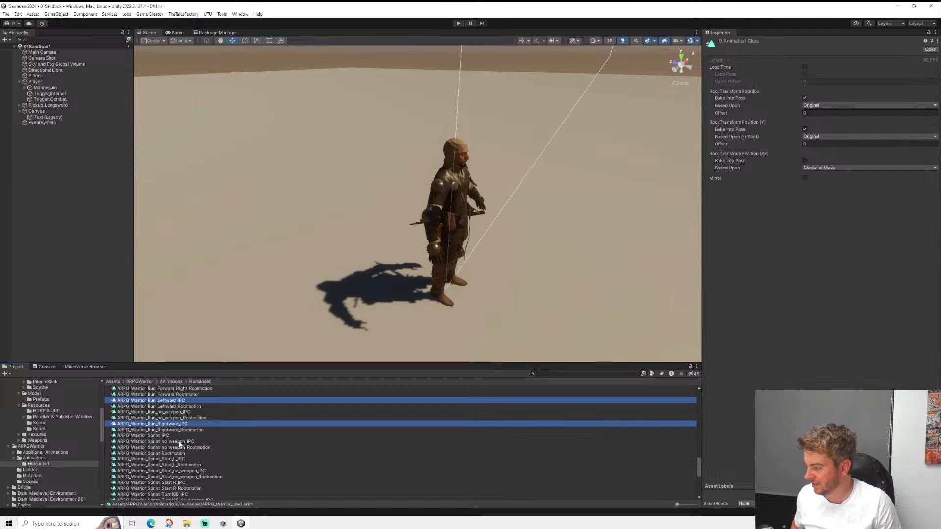
{"action": "scroll", "coordinate": [179, 442], "scroll_direction": "down", "scroll_amount": 10}
{"action": "scroll", "coordinate": [179, 442], "scroll_direction": "up", "scroll_amount": 10}
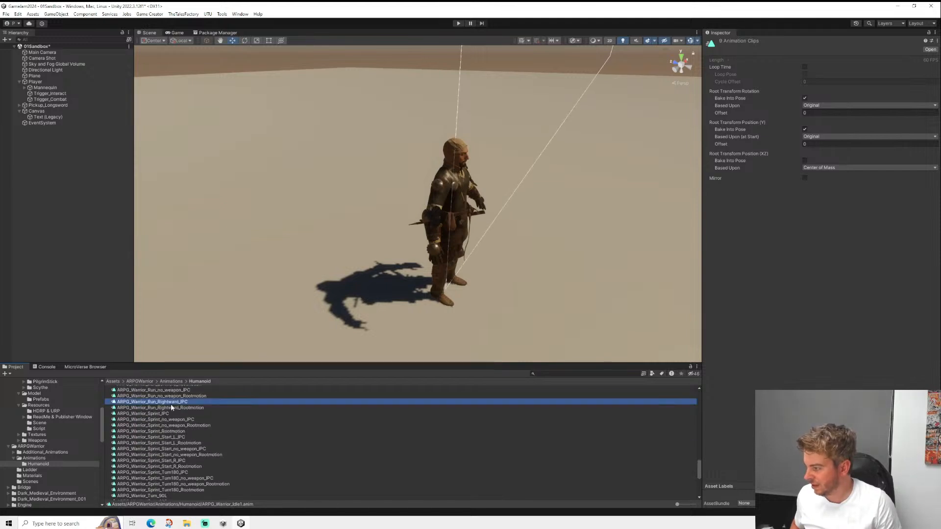
{"action": "scroll", "coordinate": [175, 420], "scroll_direction": "up", "scroll_amount": 2}
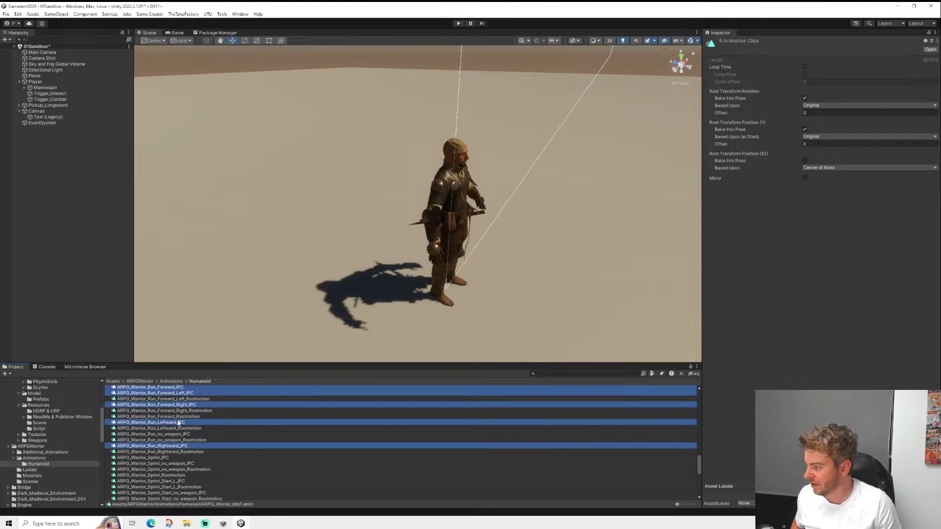
{"action": "left_click", "coordinate": [158, 458], "text": "ctrl"}
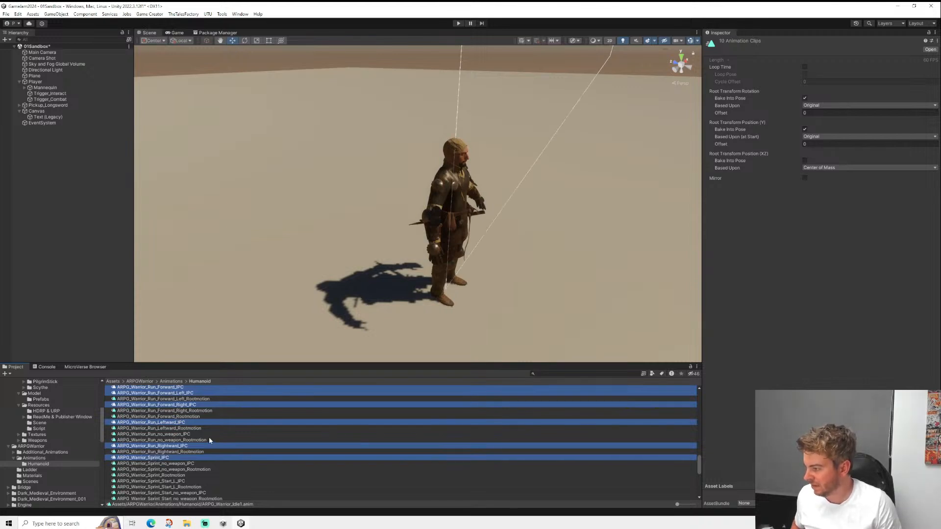
- Add the ARPG_Warrior_Walk_Backward_IPC, Walk_Backward_Left_IPC and Walk_Backward_Right_IPC clips to the selection
{"action": "scroll", "coordinate": [207, 451], "scroll_direction": "down", "scroll_amount": 4}
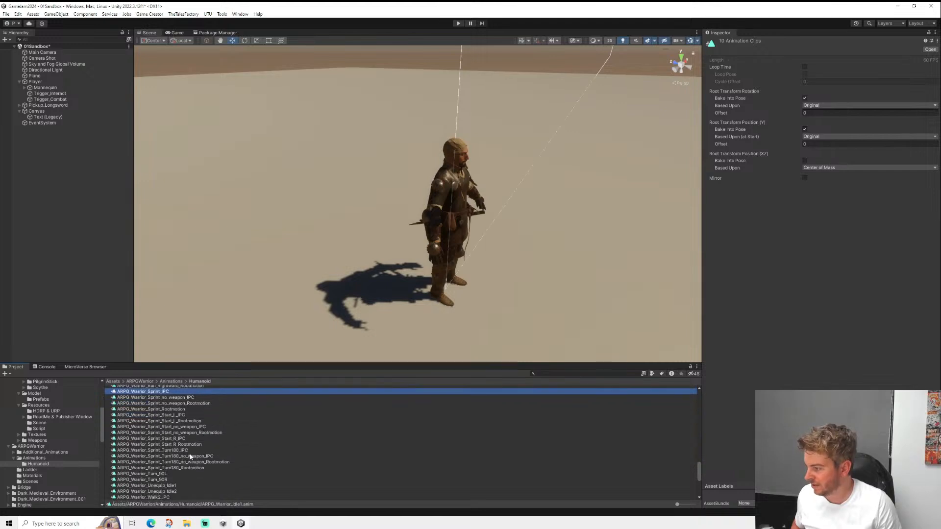
{"action": "scroll", "coordinate": [181, 454], "scroll_direction": "down", "scroll_amount": 3}
{"action": "scroll", "coordinate": [181, 454], "scroll_direction": "up", "scroll_amount": 3}
{"action": "scroll", "coordinate": [179, 452], "scroll_direction": "down", "scroll_amount": 3}
{"action": "scroll", "coordinate": [179, 452], "scroll_direction": "down", "scroll_amount": 2}
{"action": "left_click", "coordinate": [182, 443], "text": "ctrl"}
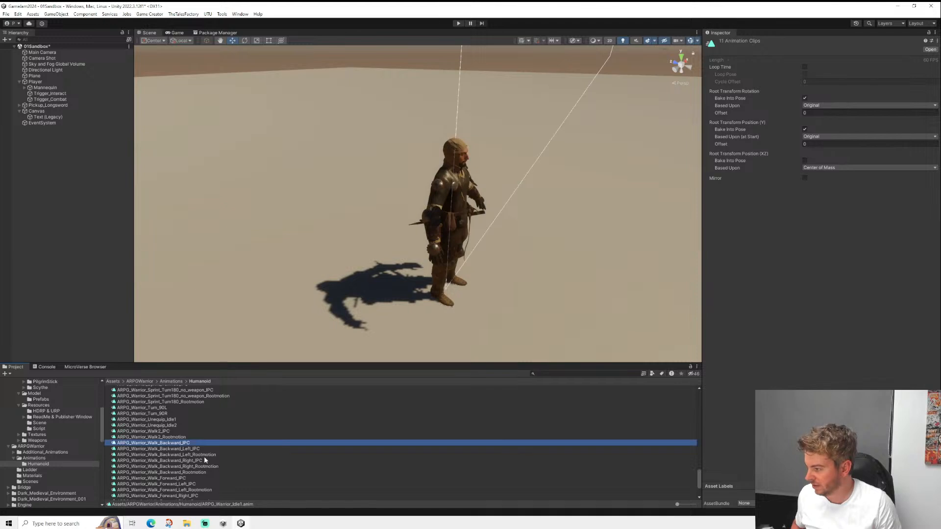
{"action": "left_click", "coordinate": [167, 449], "text": "ctrl"}
{"action": "left_click", "coordinate": [198, 461], "text": "ctrl"}
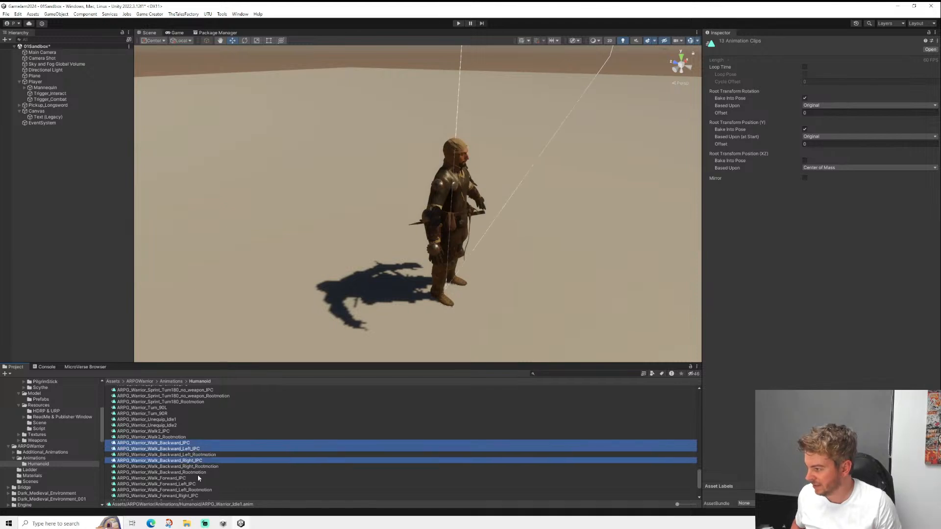
- Add the three ARPG_Warrior_Walk_Forward IPC clips plus Walk_Leftward_IPC and Walk_Rightward_IPC to the selection
{"action": "left_click", "coordinate": [203, 478], "text": "ctrl"}
{"action": "scroll", "coordinate": [205, 477], "scroll_direction": "down", "scroll_amount": 2}
{"action": "left_click", "coordinate": [191, 461], "text": "ctrl"}
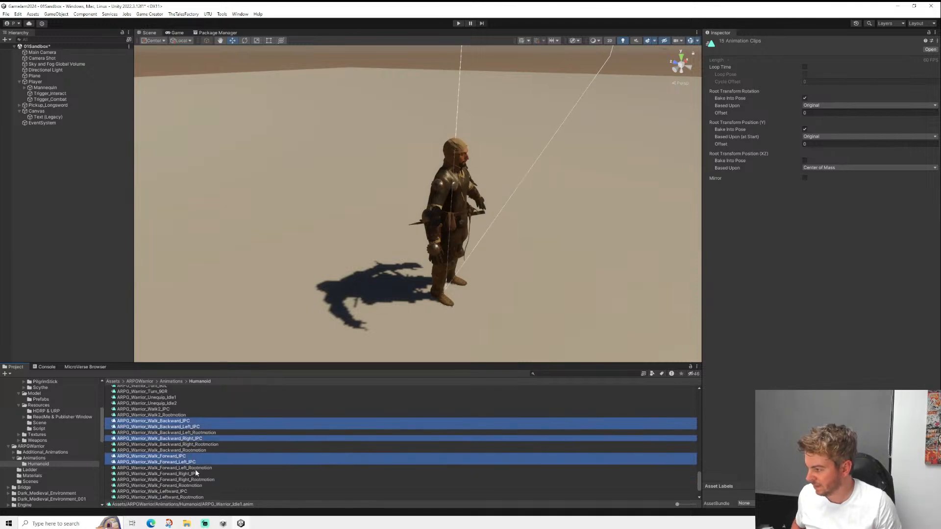
{"action": "left_click", "coordinate": [194, 474], "text": "ctrl"}
{"action": "scroll", "coordinate": [194, 472], "scroll_direction": "down", "scroll_amount": 3}
{"action": "left_click", "coordinate": [181, 457], "text": "ctrl"}
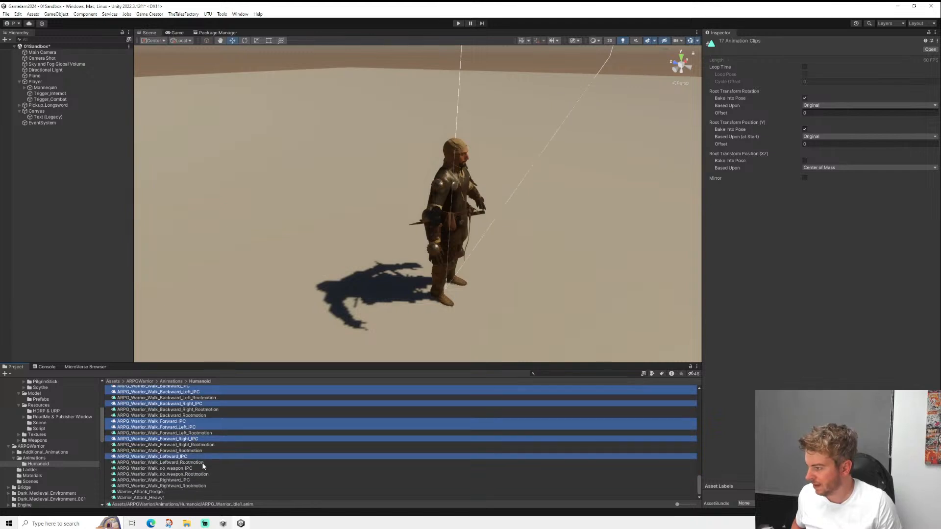
{"action": "left_click", "coordinate": [180, 481], "text": "ctrl"}
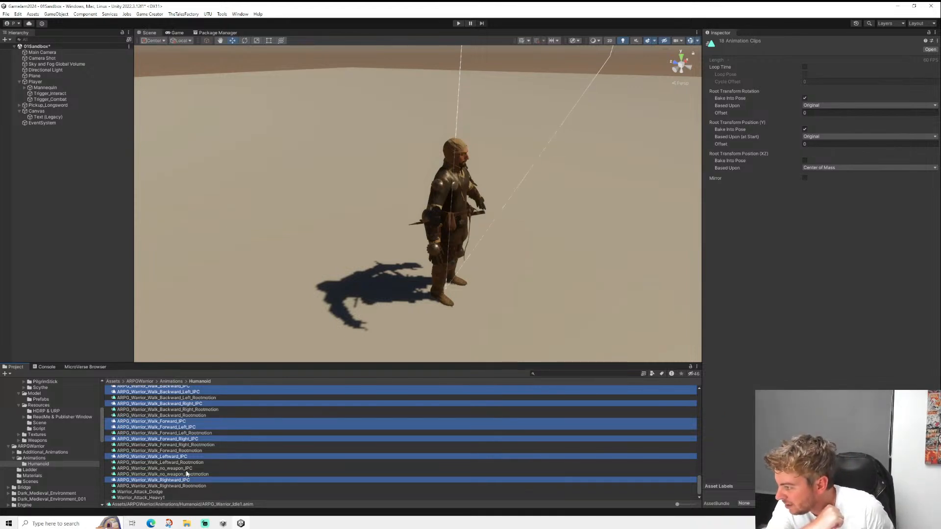
- Move the selected animation clips into the States folder under 03Melee and open that folder
{"action": "scroll", "coordinate": [195, 445], "scroll_direction": "down", "scroll_amount": 3}
{"action": "scroll", "coordinate": [194, 437], "scroll_direction": "up", "scroll_amount": 6}
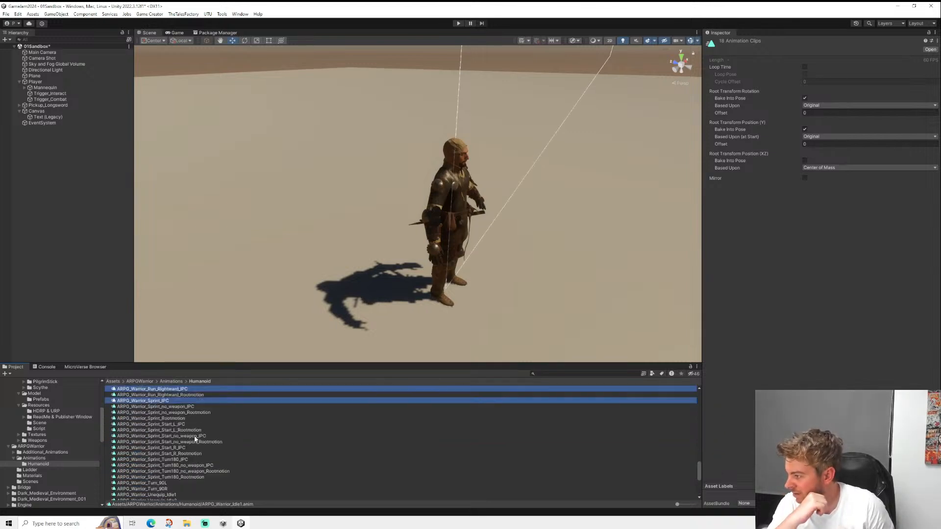
{"action": "scroll", "coordinate": [197, 452], "scroll_direction": "down", "scroll_amount": 3}
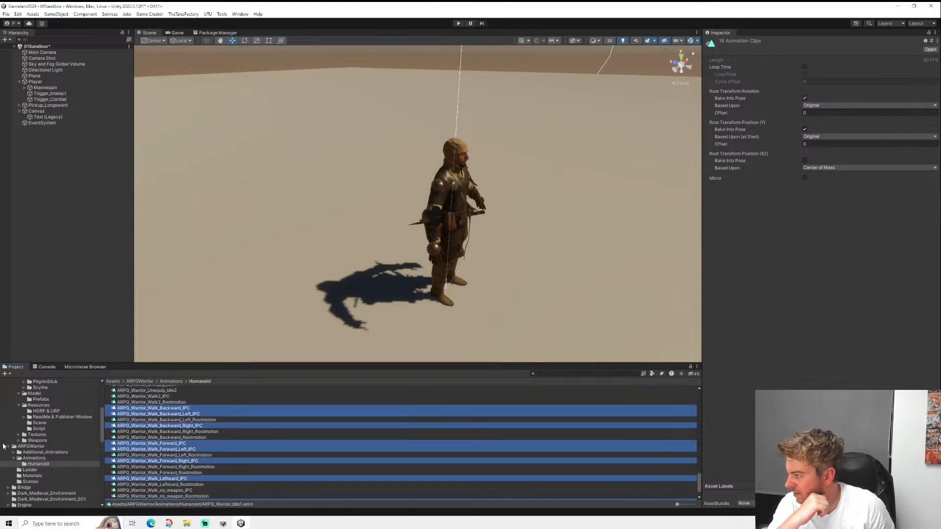
{"action": "scroll", "coordinate": [47, 438], "scroll_direction": "up", "scroll_amount": 6}
{"action": "scroll", "coordinate": [46, 436], "scroll_direction": "up", "scroll_amount": 2}
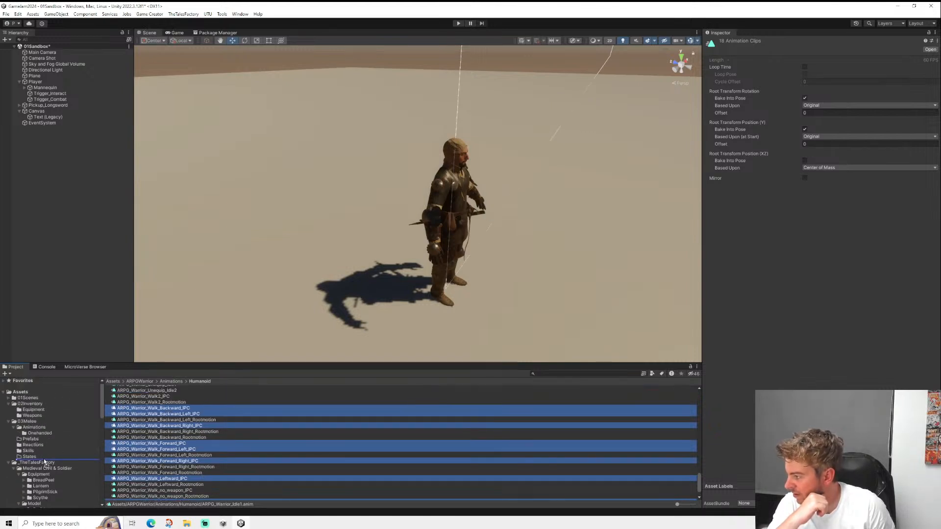
{"action": "left_click_drag", "start_coordinate": [29, 456], "coordinate": [29, 457]}
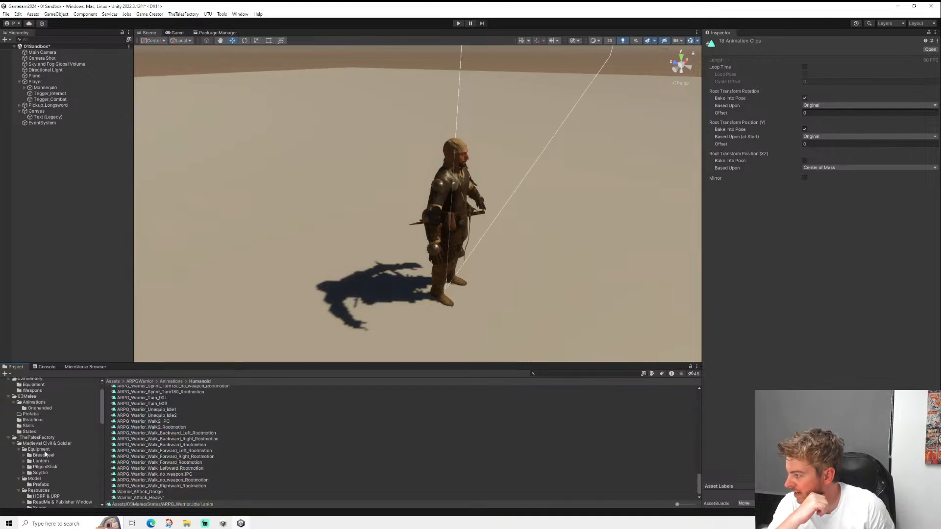
{"action": "left_click", "coordinate": [32, 458]}
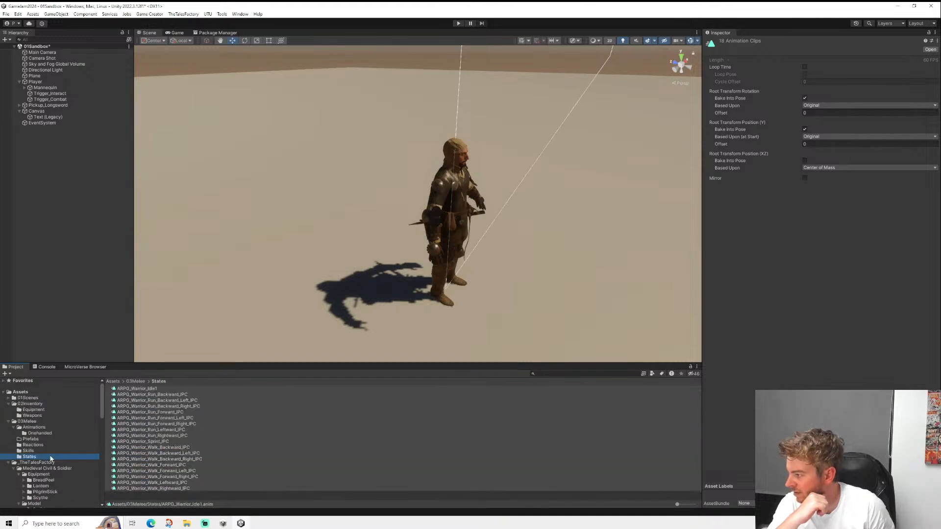
- Create a folder named DefaultLocomotion inside the States folder
{"action": "right_click", "coordinate": [148, 494]}
{"action": "mouse_move", "coordinate": [243, 287]}
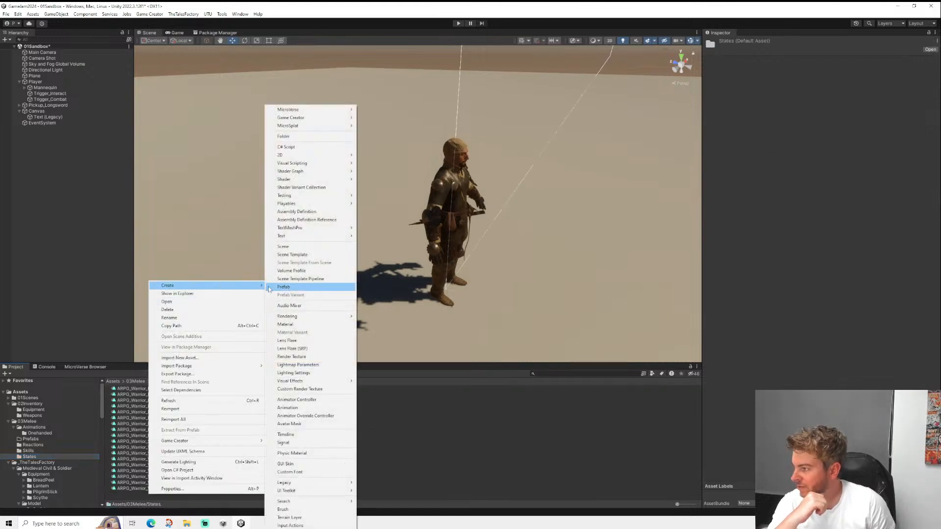
{"action": "left_click", "coordinate": [284, 136]}
{"action": "type", "text": "Default"}
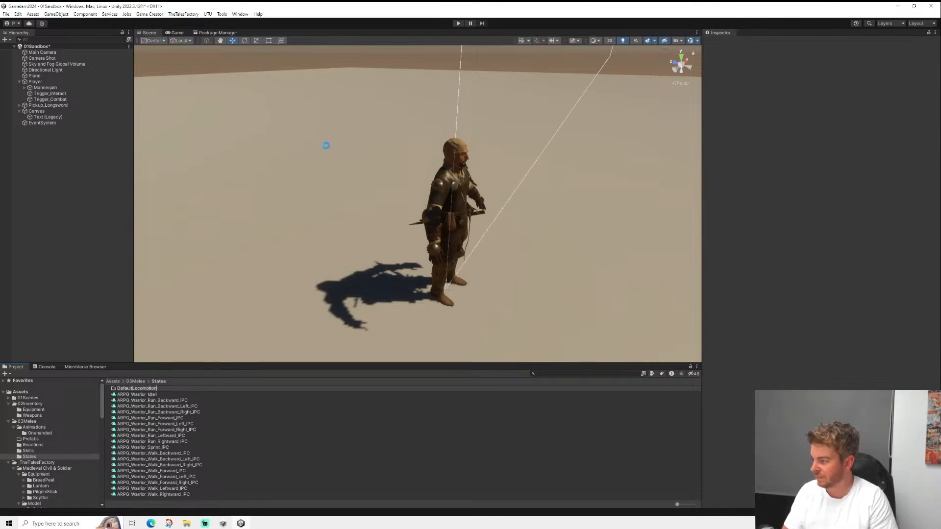
{"action": "type", "text": "Locomotion"}
{"action": "key", "text": "Return"}
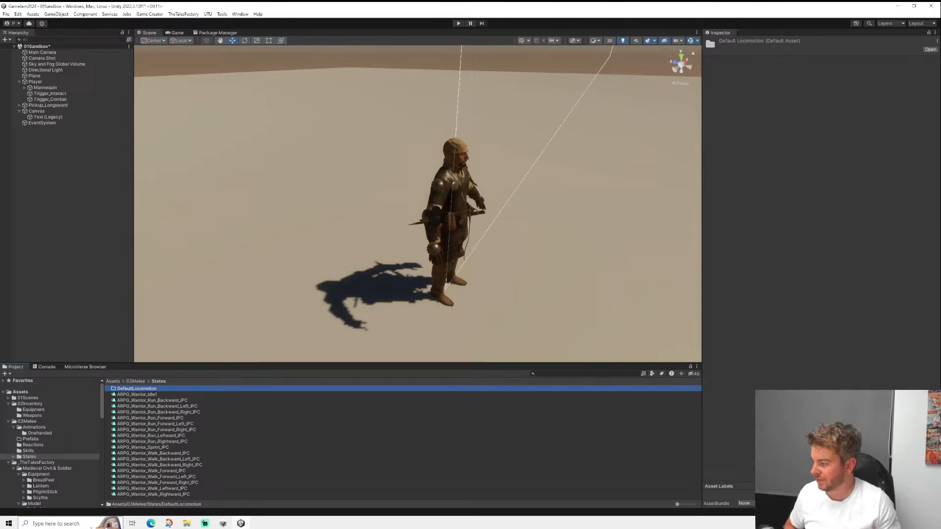
- Move all the ARPG_Warrior idle, run, sprint and walk clips into the DefaultLocomotion folder and open that folder
{"action": "key", "text": "Down"}
{"action": "left_click", "coordinate": [180, 495], "text": "shift"}
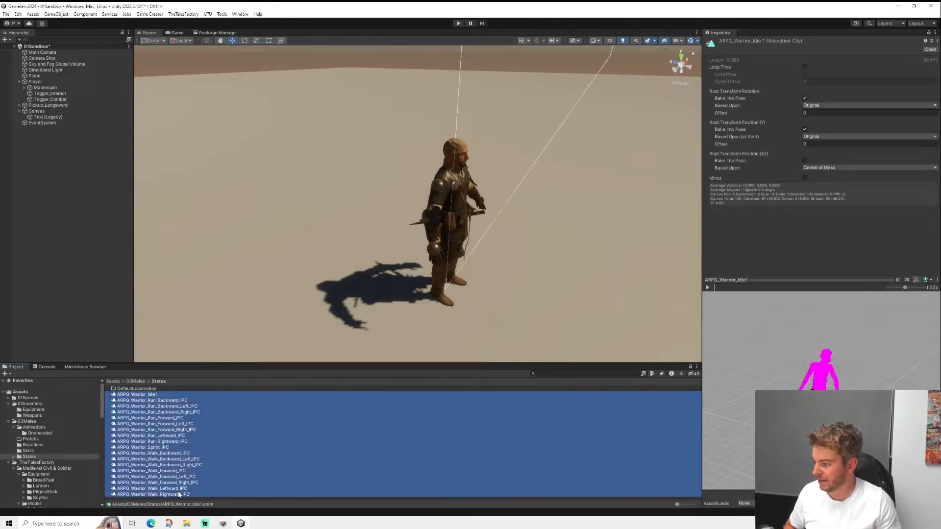
{"action": "left_click_drag", "start_coordinate": [131, 399], "coordinate": [137, 389]}
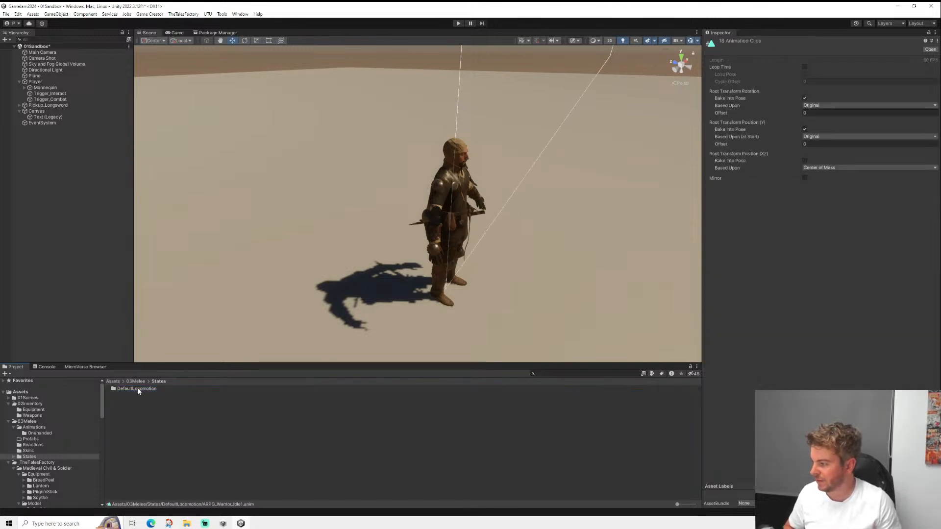
{"action": "double_click", "coordinate": [137, 388]}
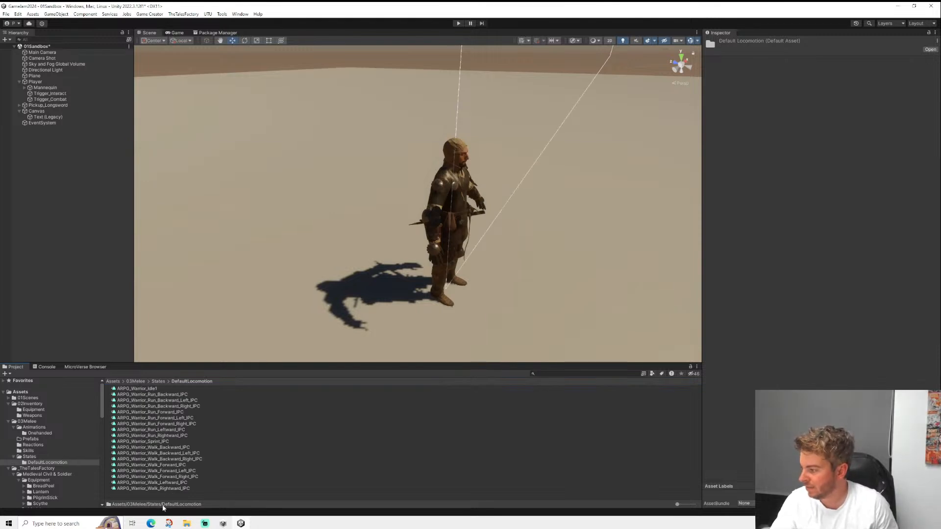
{"action": "right_click", "coordinate": [183, 505]}
{"action": "mouse_move", "coordinate": [274, 290]}
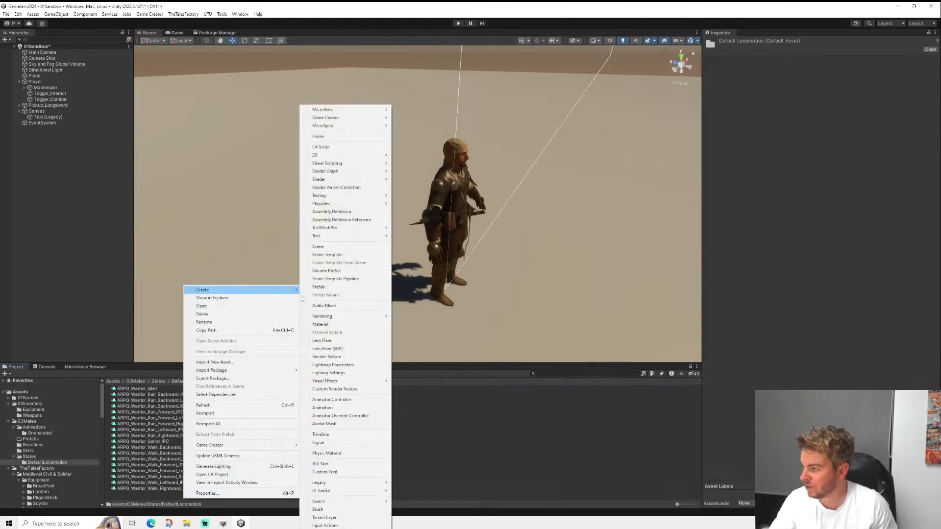
{"action": "left_click", "coordinate": [321, 136]}
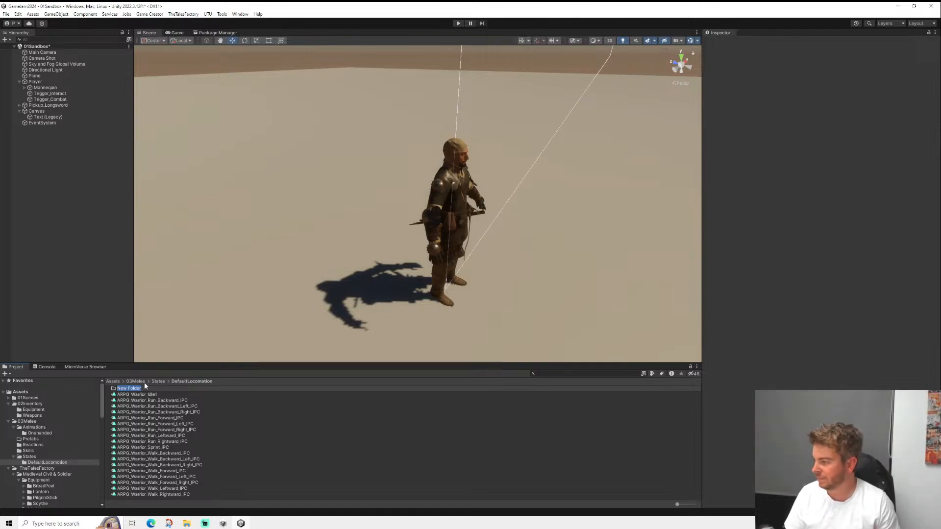
{"action": "key", "text": "Return"}
{"action": "key", "text": "Delete"}
{"action": "key", "text": "Return"}
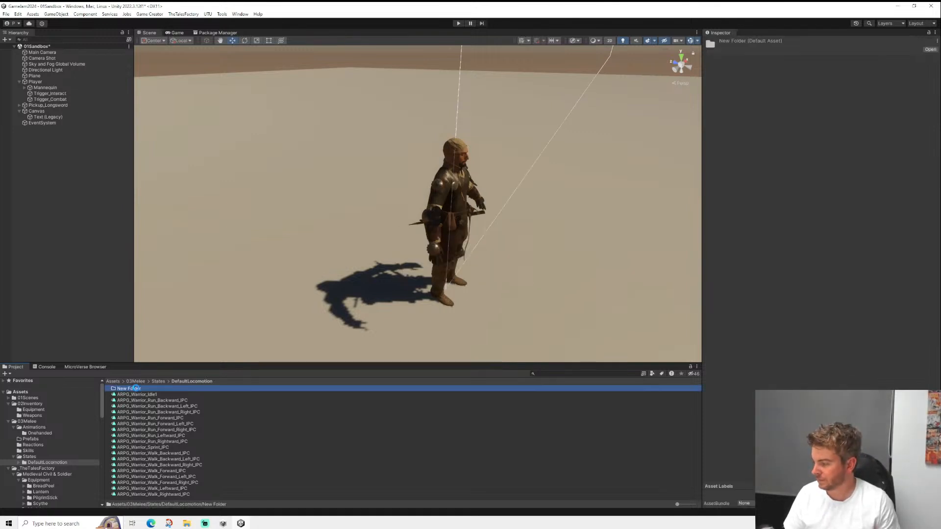
- Create a Game Creator Basic Locomotion State asset in the DefaultLocomotion folder
{"action": "right_click", "coordinate": [169, 498]}
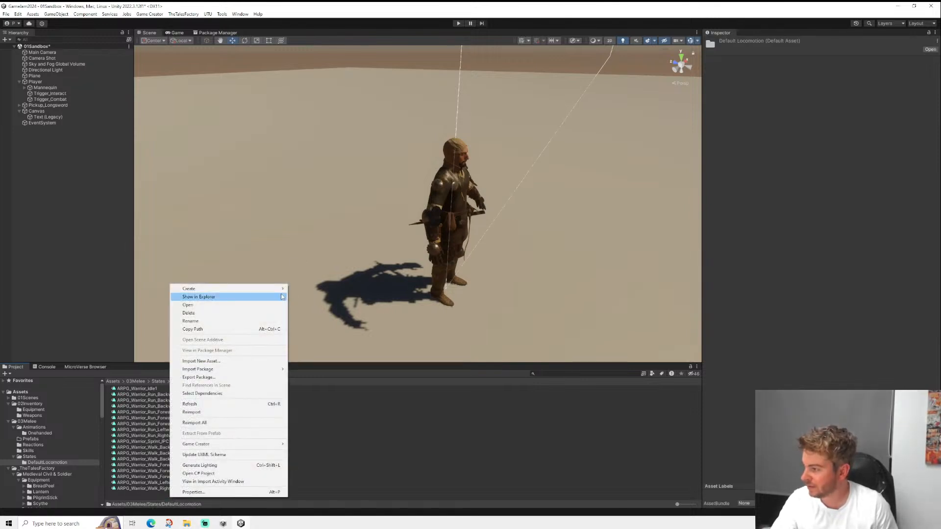
{"action": "mouse_move", "coordinate": [283, 289]}
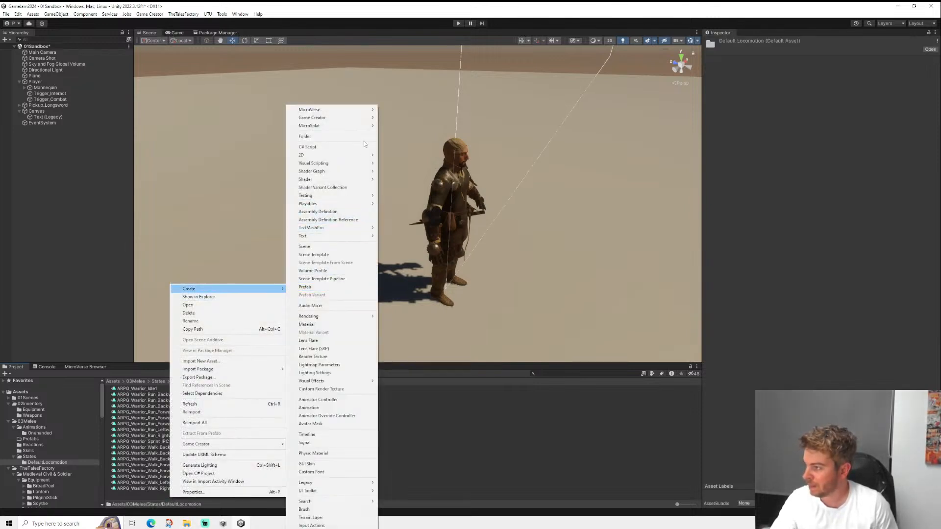
{"action": "mouse_move", "coordinate": [368, 122]}
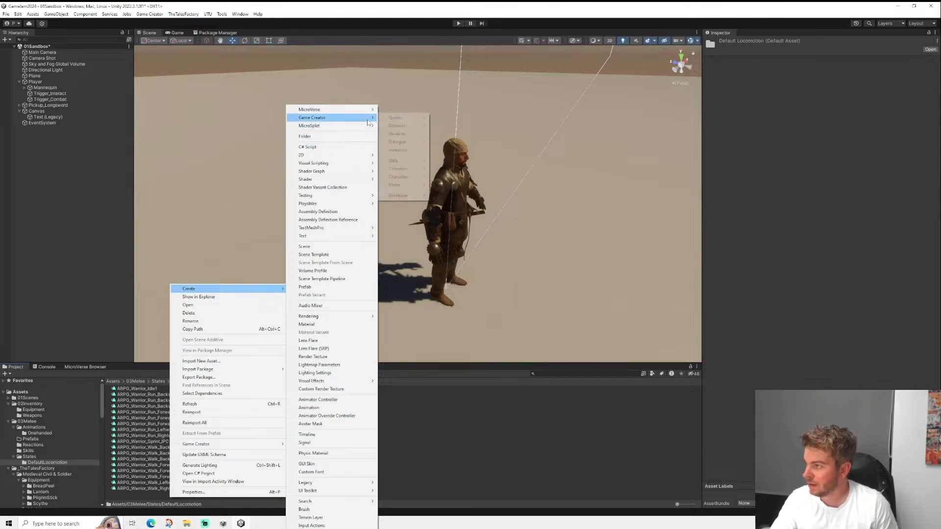
{"action": "mouse_move", "coordinate": [411, 177]}
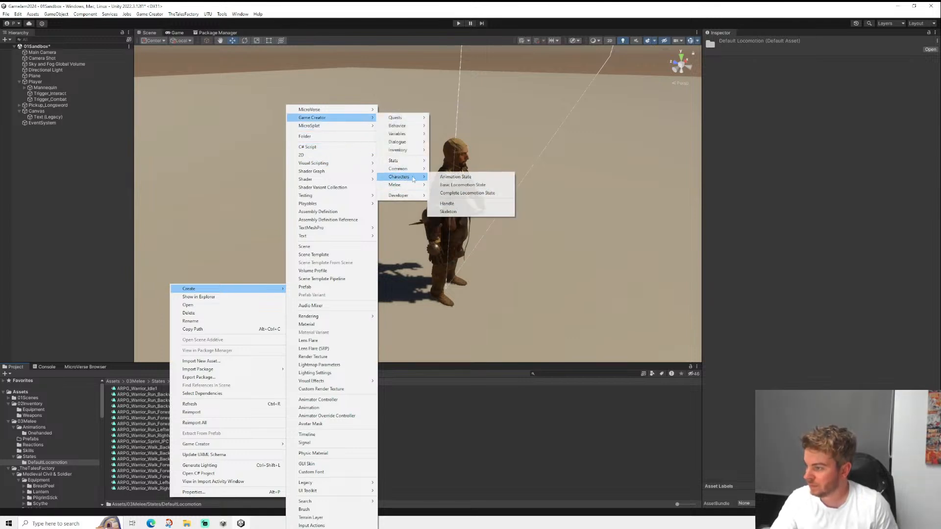
{"action": "left_click", "coordinate": [450, 184]}
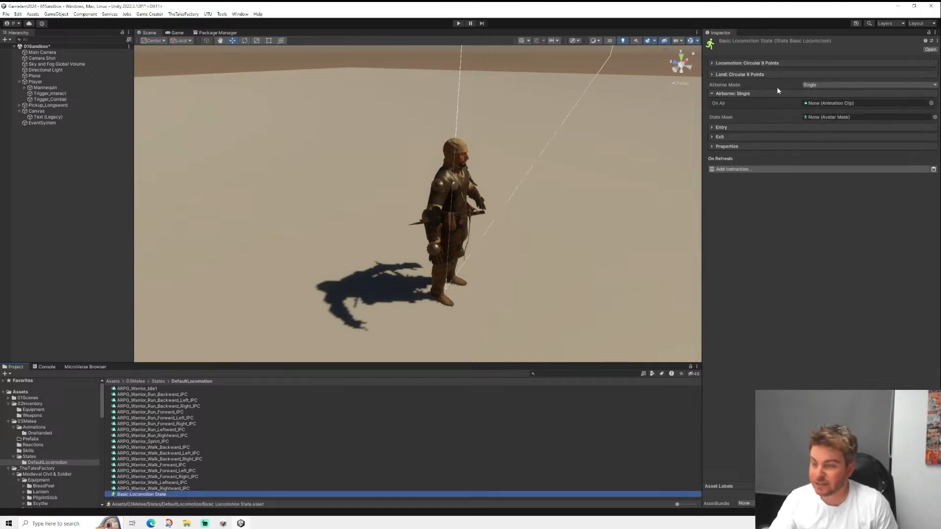
- Expand the new state's Locomotion and Land clip lists and assign ARPG_Warrior_Idle1 as the Land Idle clip
{"action": "left_click", "coordinate": [750, 63]}
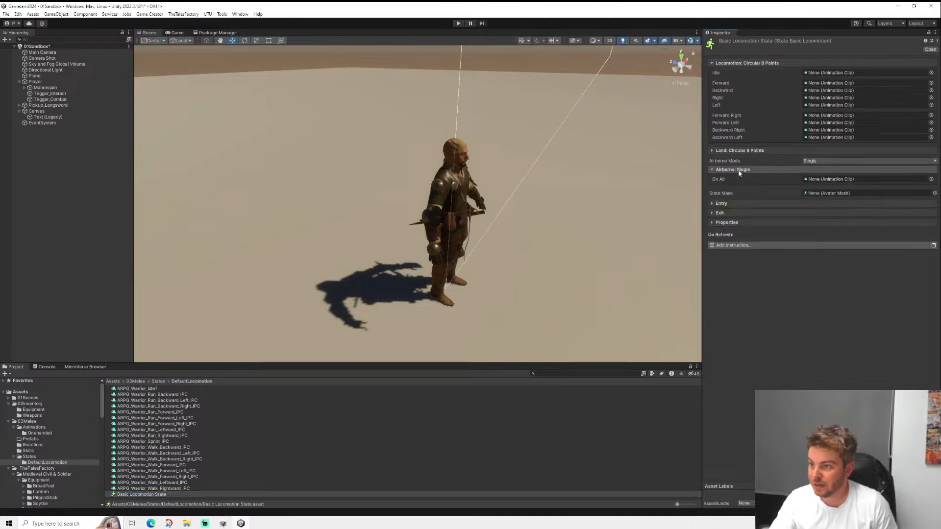
{"action": "left_click", "coordinate": [746, 150]}
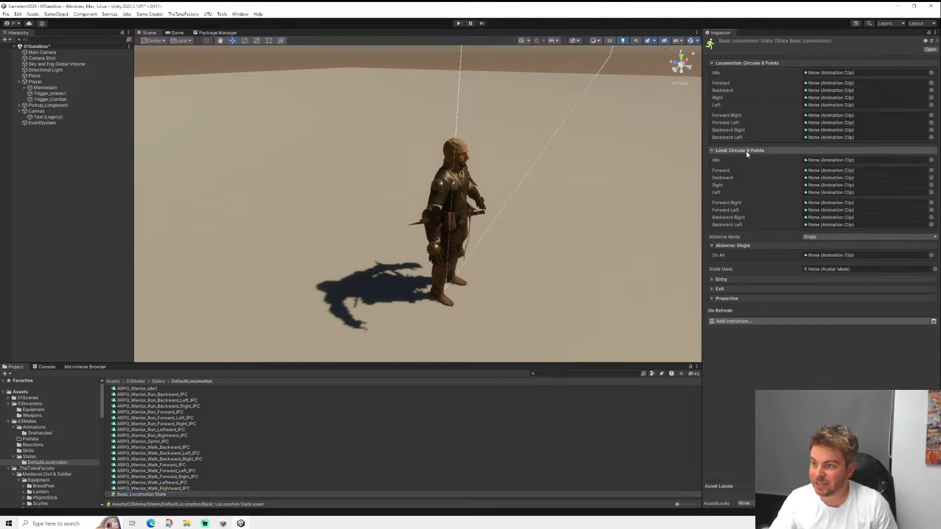
{"action": "left_click", "coordinate": [730, 246]}
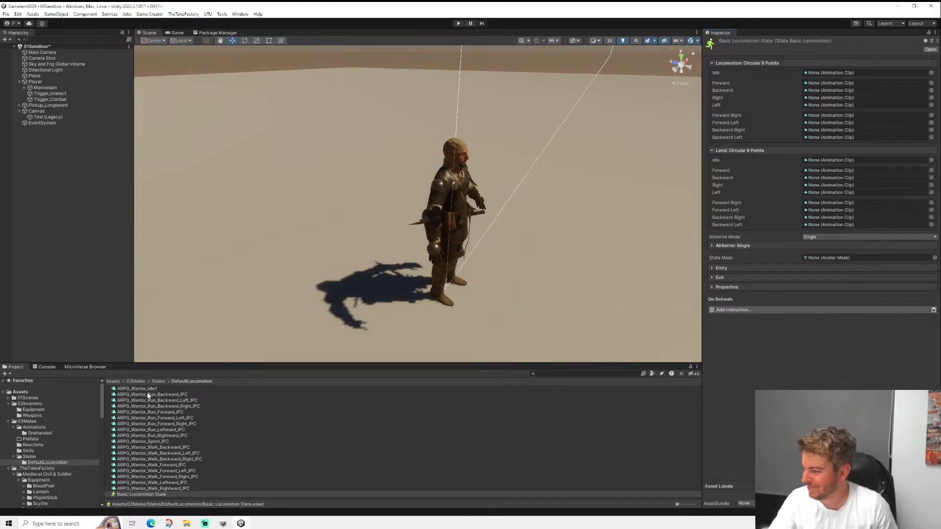
{"action": "left_click_drag", "start_coordinate": [147, 390], "coordinate": [816, 164]}
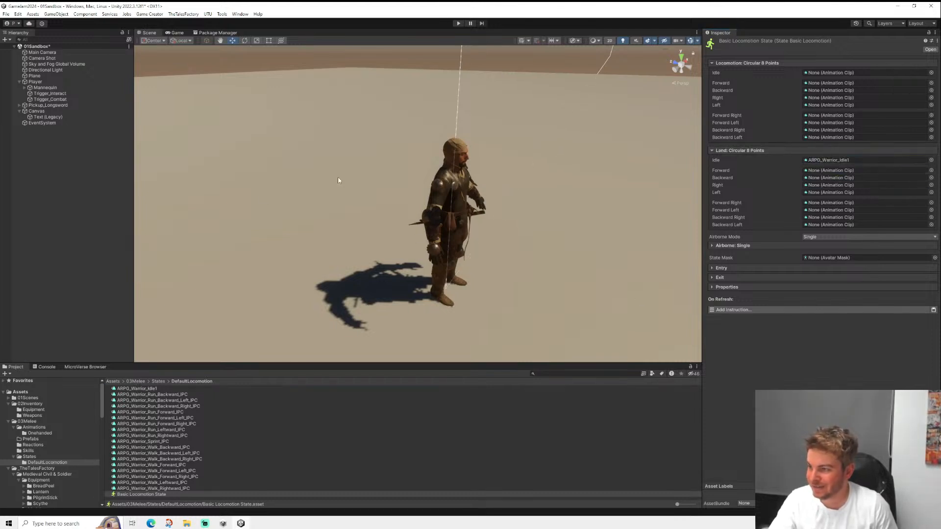
- Set the Player character's animation Start State to Basic Locomotion State and briefly play-test the scene
{"action": "left_click", "coordinate": [36, 82]}
{"action": "left_click_drag", "start_coordinate": [158, 495], "coordinate": [827, 230]}
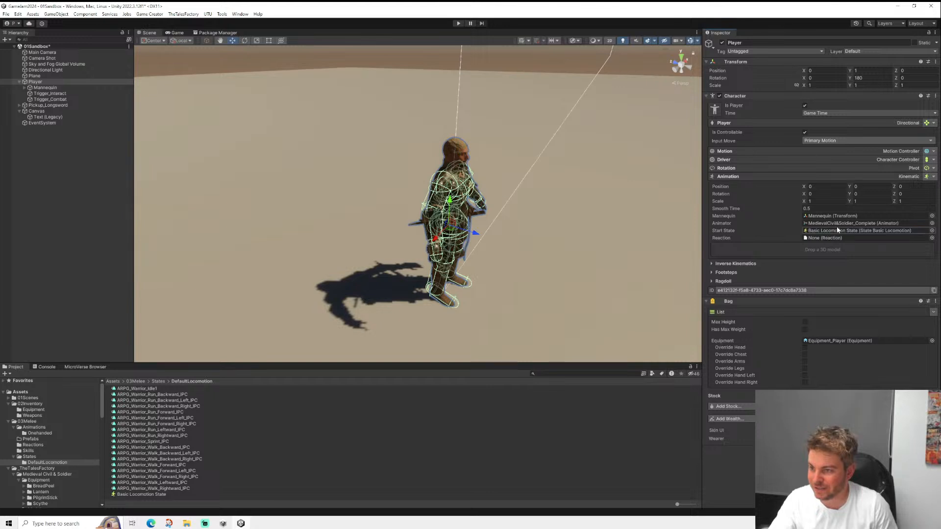
{"action": "left_click", "coordinate": [458, 23]}
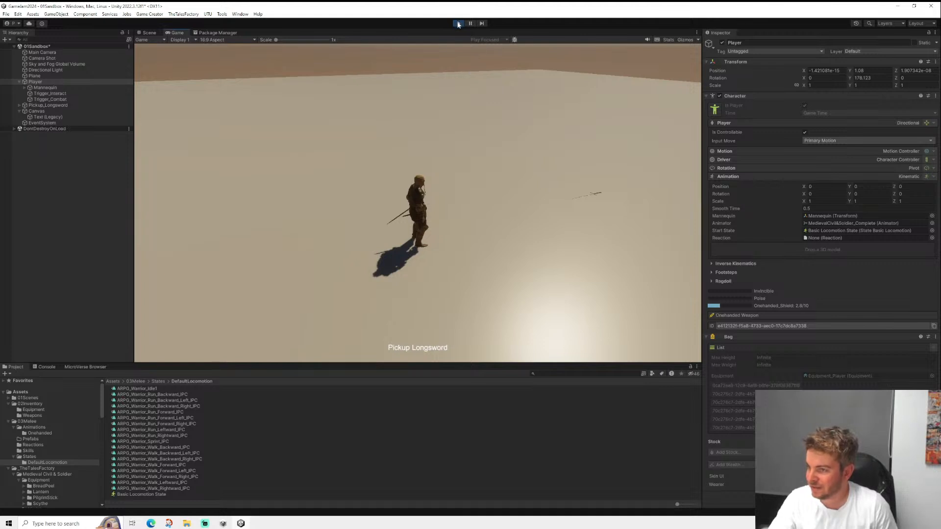
{"action": "left_click", "coordinate": [459, 23]}
- Assign ARPG_Warrior_Idle1 as the Locomotion Idle clip of Basic Locomotion State and play-test the character's idle and movement
{"action": "left_click", "coordinate": [148, 495]}
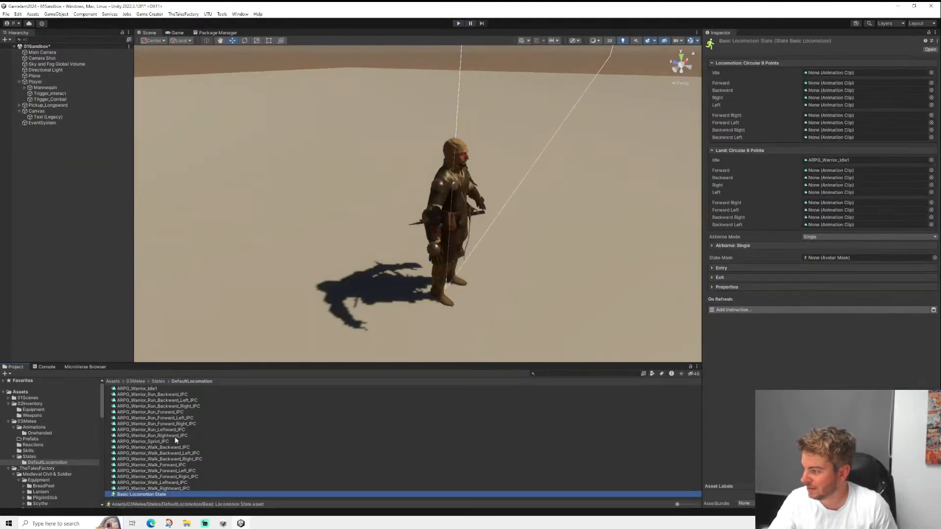
{"action": "left_click_drag", "start_coordinate": [157, 389], "coordinate": [828, 73]}
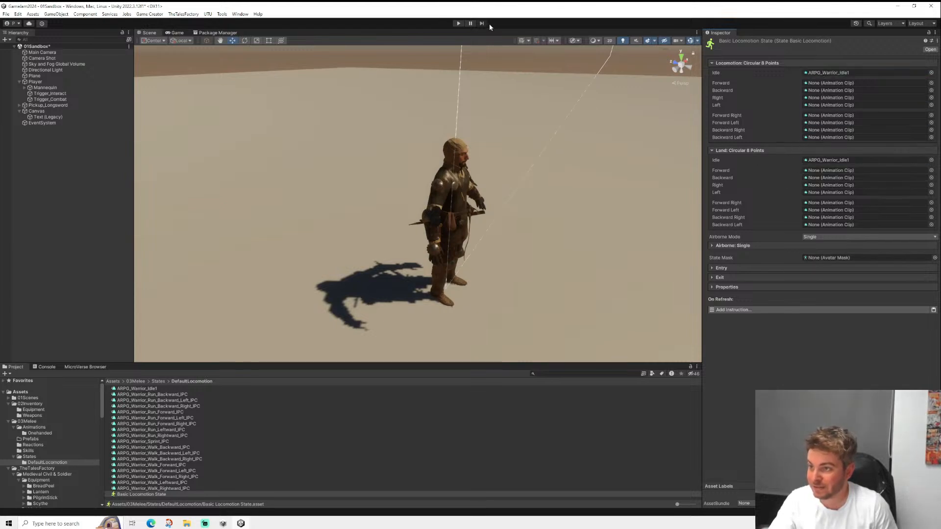
{"action": "left_click", "coordinate": [458, 23]}
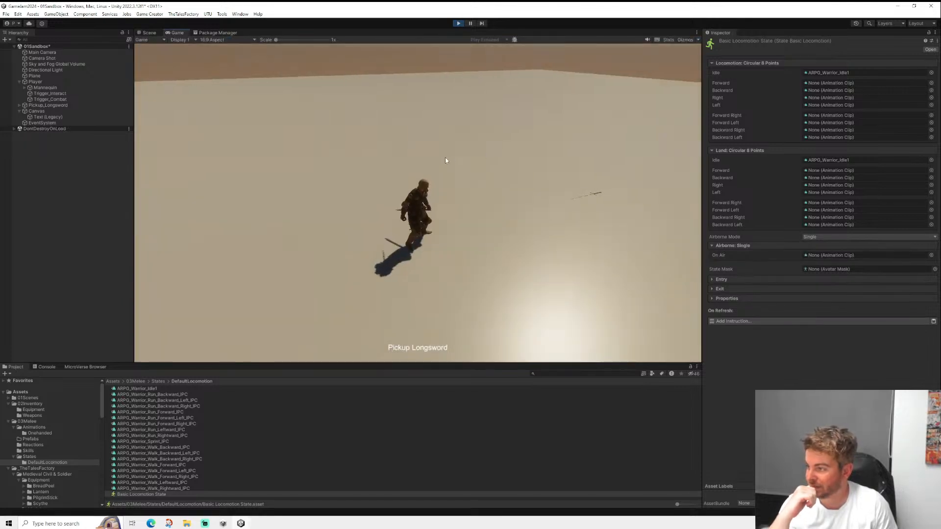
{"action": "key", "text": "s"}
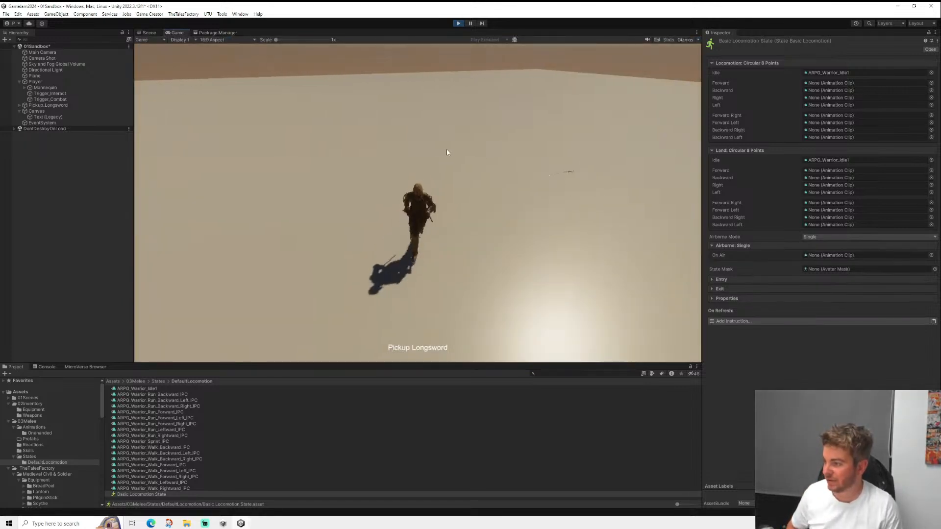
{"action": "key", "text": "w"}
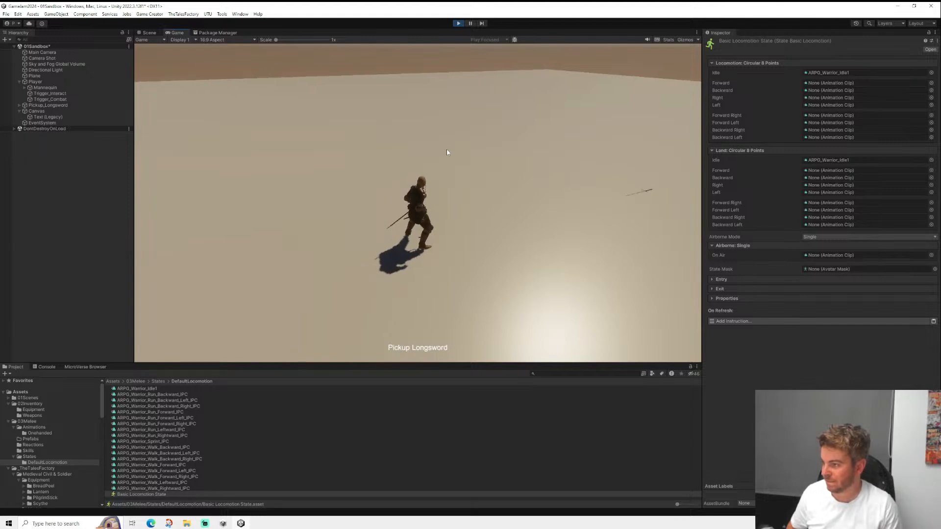
{"action": "key", "text": "d"}
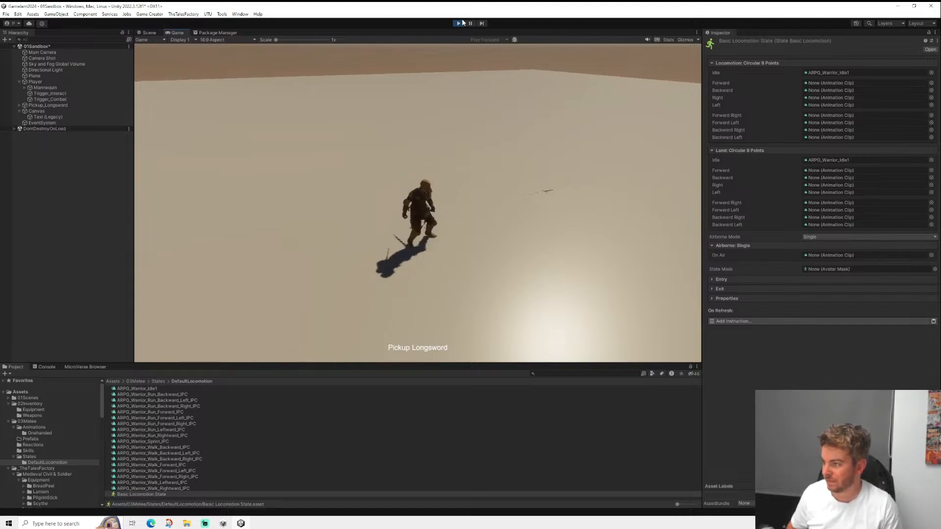
{"action": "left_click", "coordinate": [459, 23]}
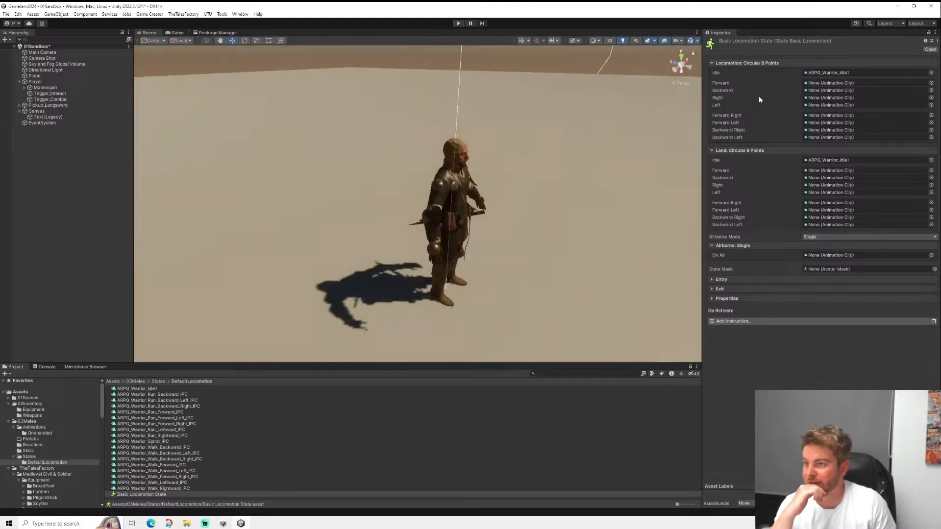
- Reset the Land Idle clip of Basic Locomotion State to None
{"action": "left_click", "coordinate": [931, 160]}
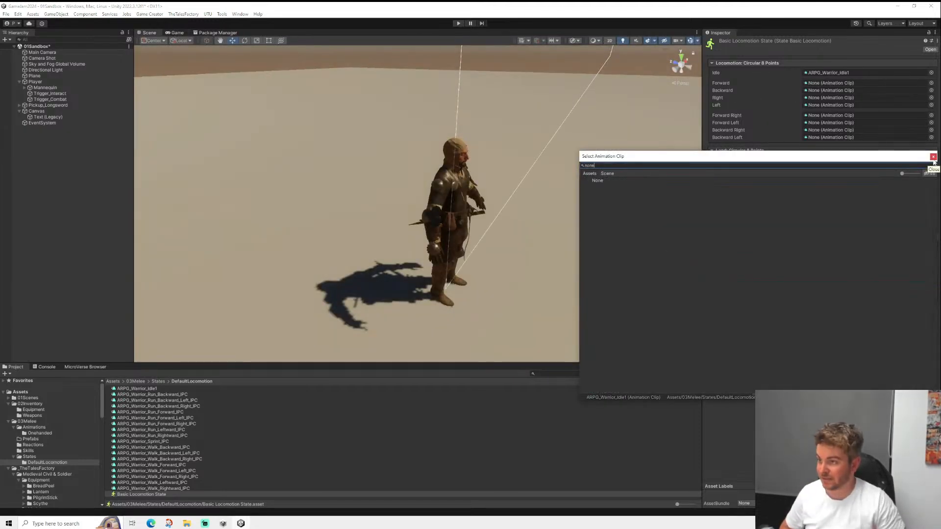
{"action": "key", "text": "Down"}
{"action": "key", "text": "Return"}
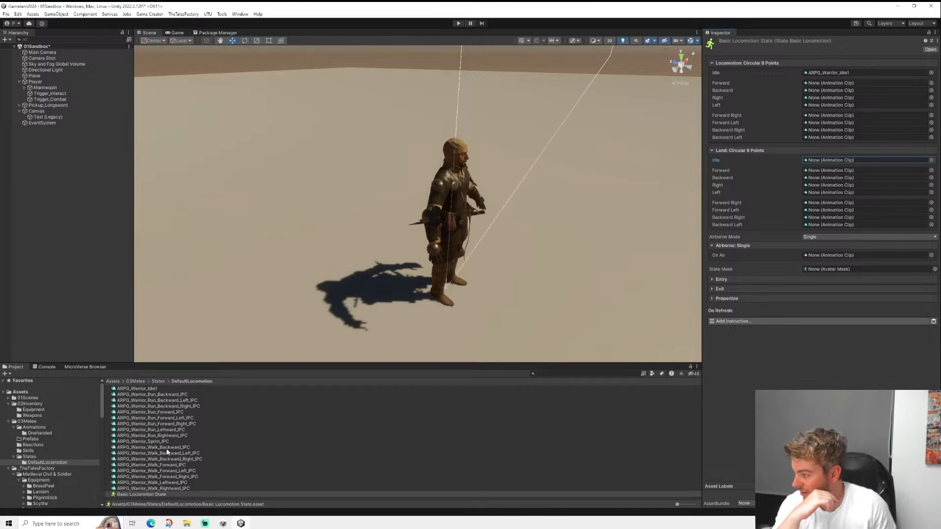
- Assign the ARPG_Warrior_Walk Forward, Backward, Leftward and Rightward IPC clips to the matching Land directions
{"action": "left_click_drag", "start_coordinate": [167, 448], "coordinate": [822, 180]}
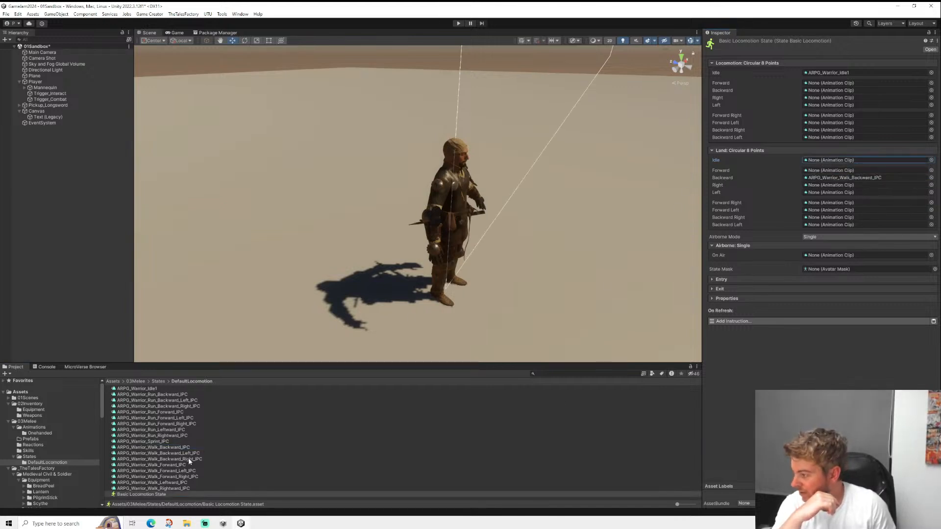
{"action": "left_click_drag", "start_coordinate": [176, 467], "coordinate": [825, 175]}
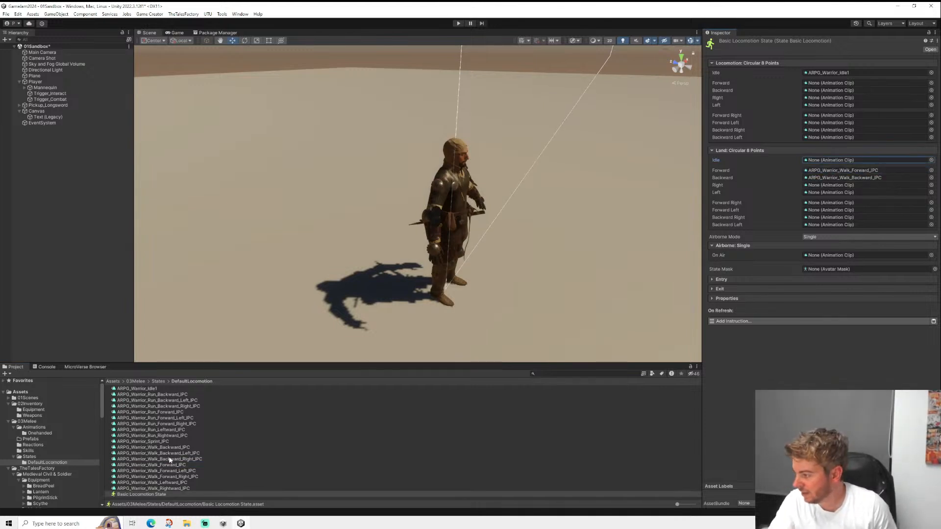
{"action": "left_click_drag", "start_coordinate": [170, 486], "coordinate": [833, 192]}
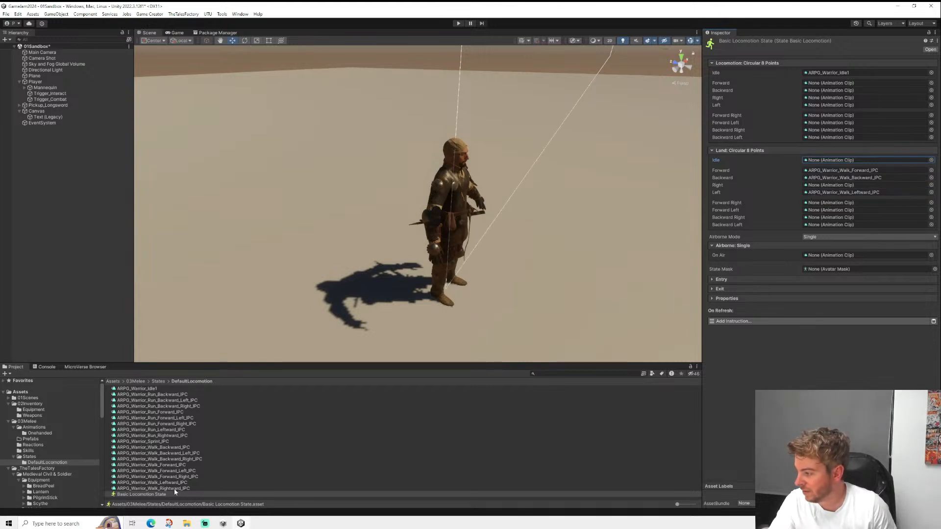
{"action": "left_click_drag", "start_coordinate": [174, 489], "coordinate": [828, 187]}
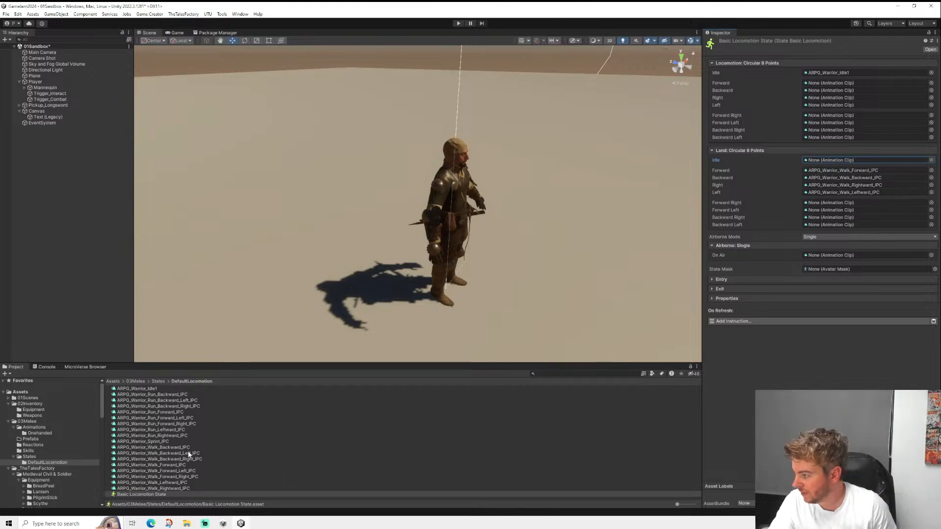
- Assign the ARPG_Warrior_Walk Backward_Left, Backward_Right, Forward_Left and Forward_Right IPC clips to the matching diagonal Land slots
{"action": "left_click_drag", "start_coordinate": [181, 455], "coordinate": [814, 228]}
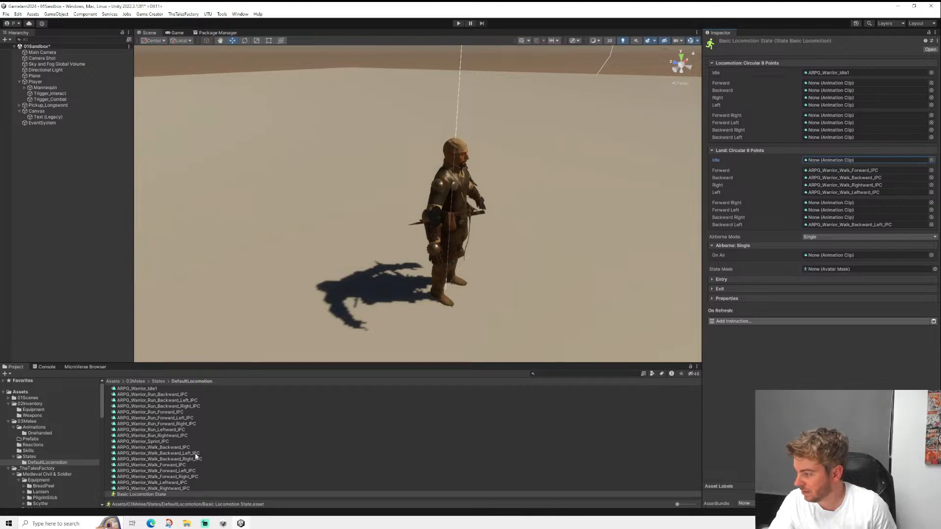
{"action": "left_click_drag", "start_coordinate": [189, 460], "coordinate": [834, 218]}
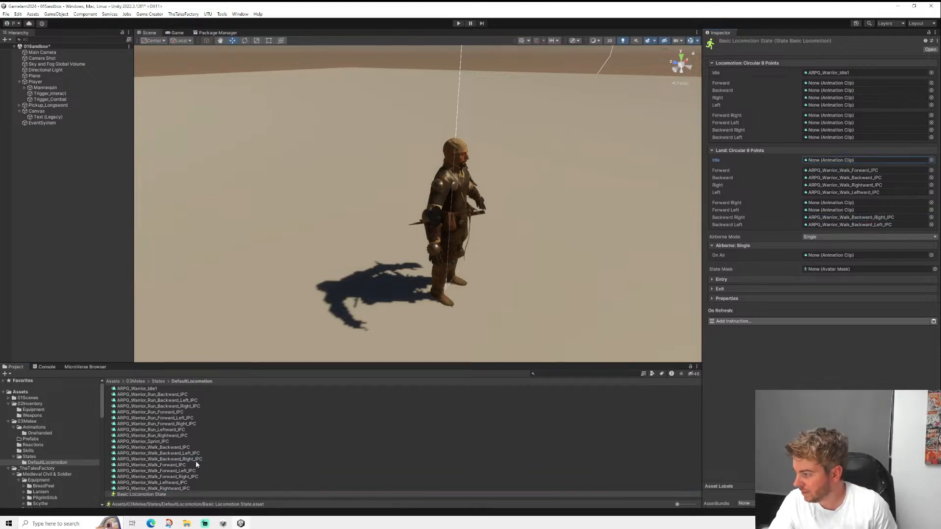
{"action": "left_click_drag", "start_coordinate": [182, 471], "coordinate": [821, 211]}
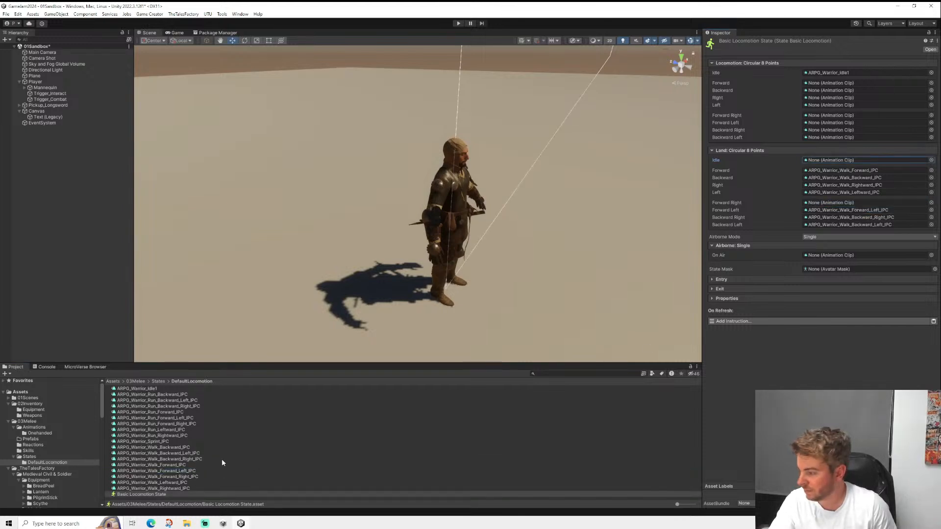
{"action": "left_click_drag", "start_coordinate": [185, 478], "coordinate": [828, 202]}
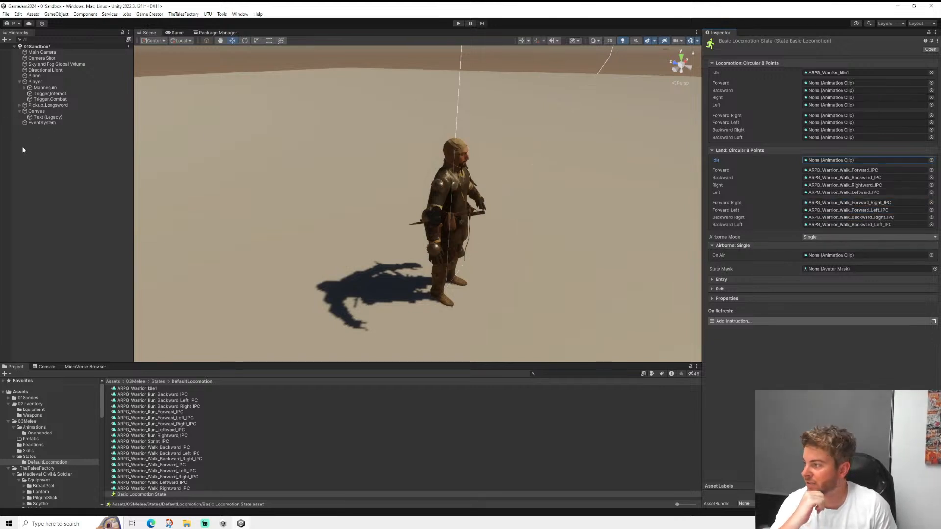
- Bring up the Console and play-test the armoured Player's walking animations in several directions
{"action": "left_click", "coordinate": [47, 367]}
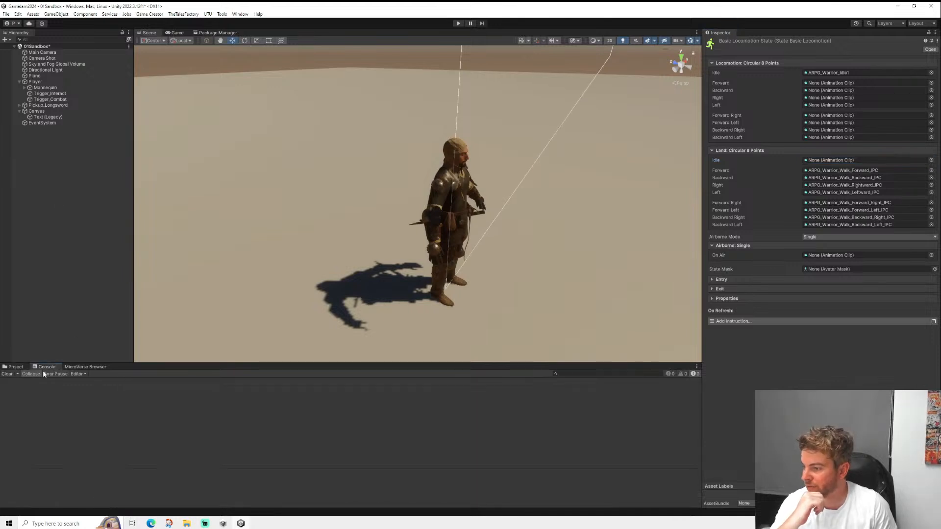
{"action": "left_click", "coordinate": [457, 23]}
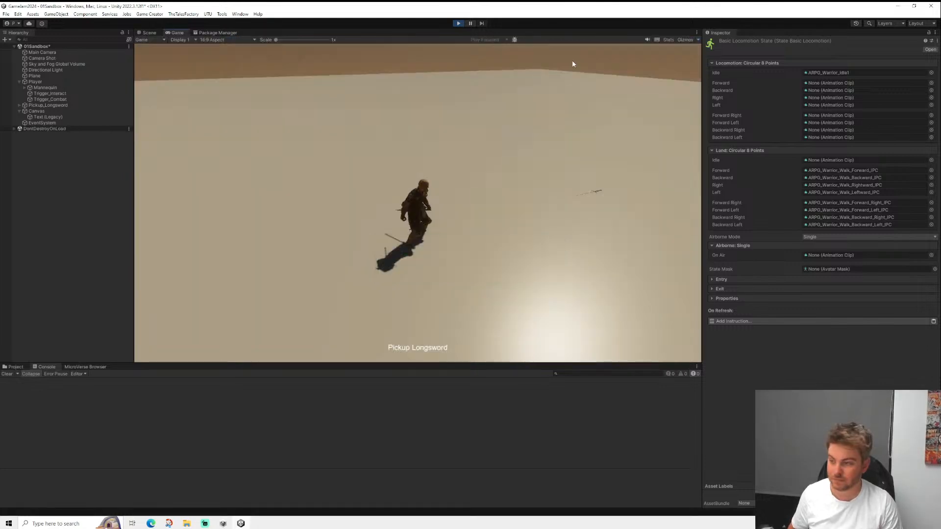
{"action": "key", "text": "w"}
{"action": "key", "text": "d"}
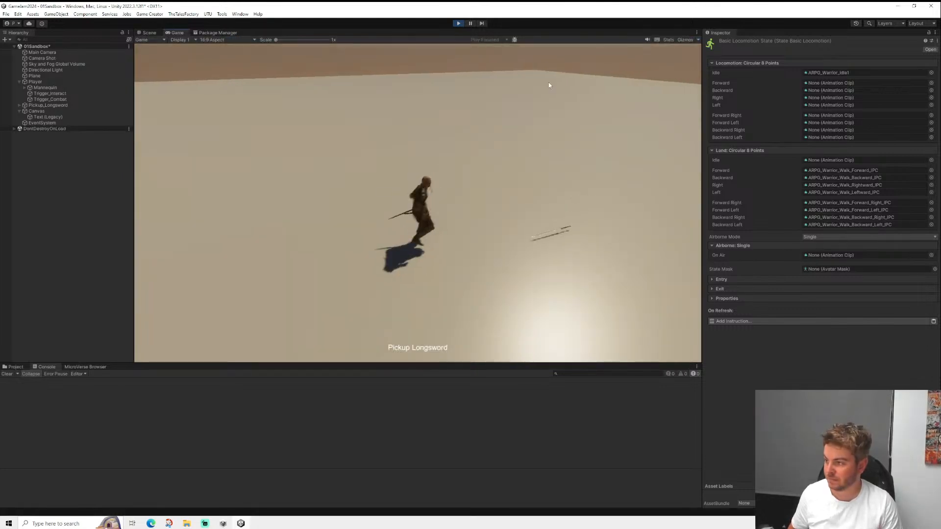
{"action": "key", "text": "s"}
{"action": "key", "text": "a"}
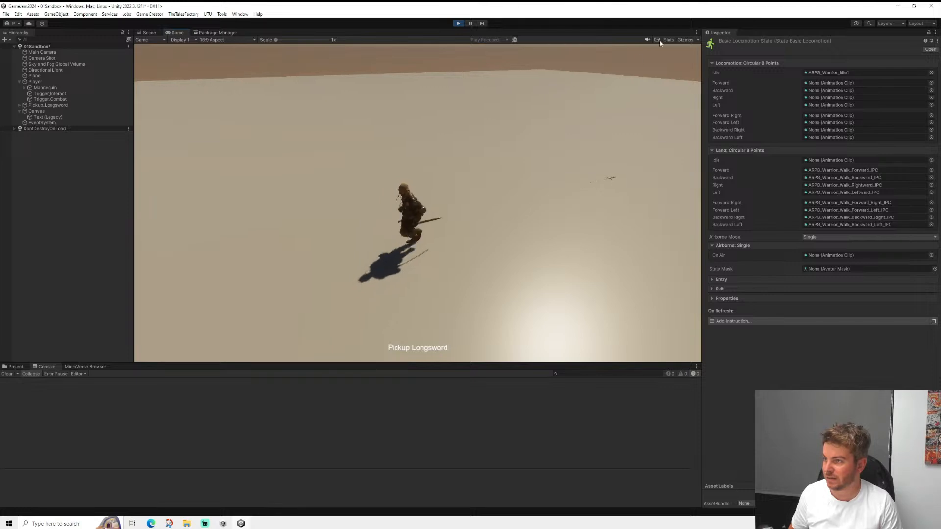
- Check the rendering statistics while moving the armoured Player around, and end the play test
{"action": "left_click", "coordinate": [685, 40]}
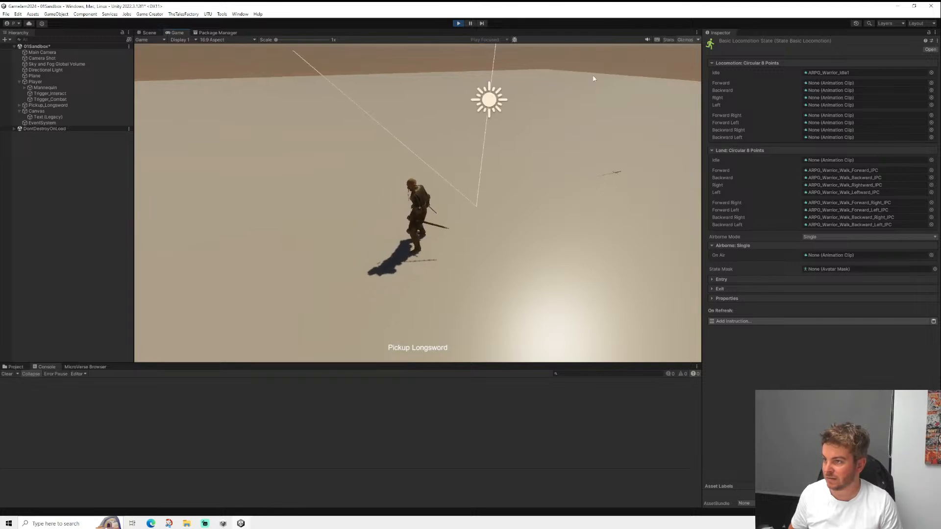
{"action": "left_click", "coordinate": [684, 40]}
{"action": "left_click", "coordinate": [669, 40]}
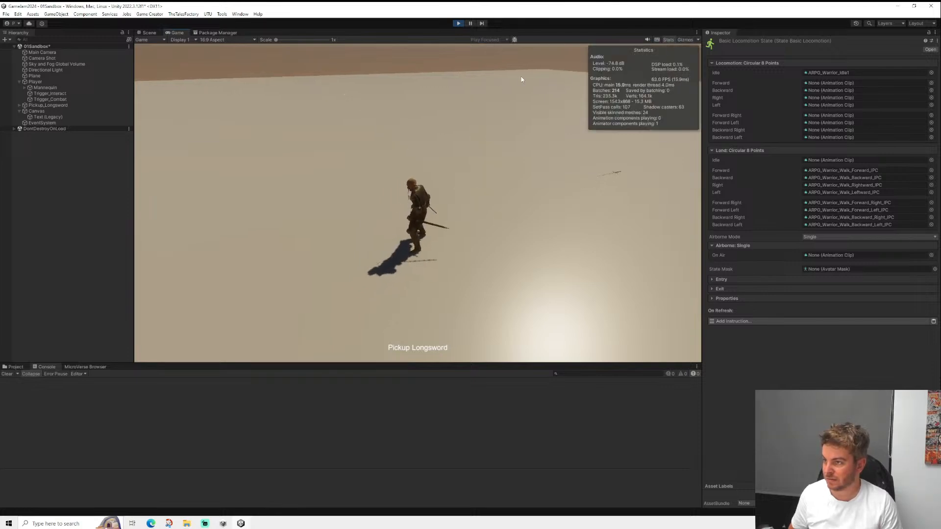
{"action": "key", "text": "s"}
{"action": "key", "text": "a"}
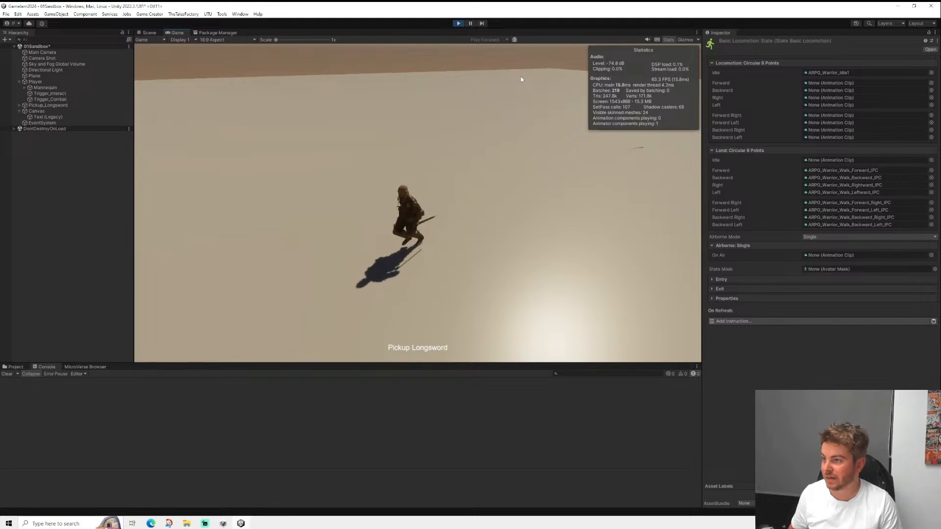
{"action": "key", "text": "w"}
{"action": "key", "text": "d"}
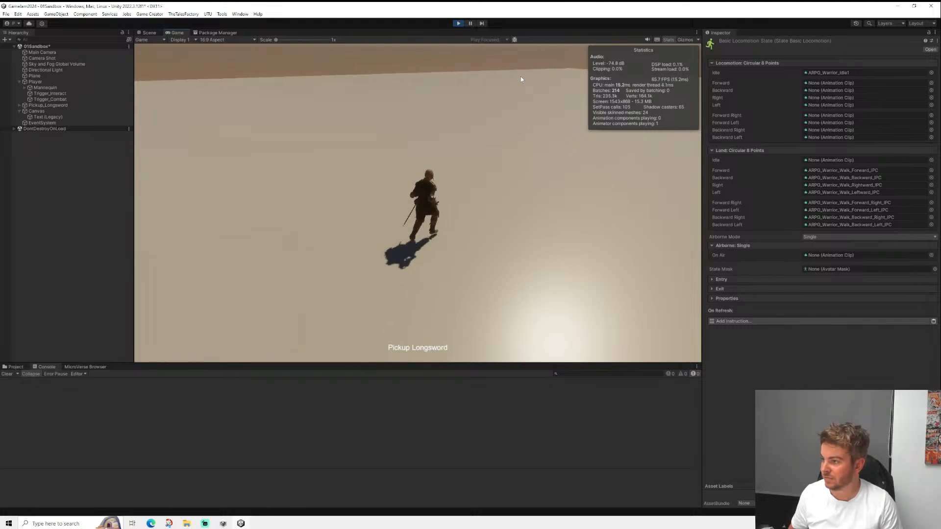
{"action": "key", "text": "s"}
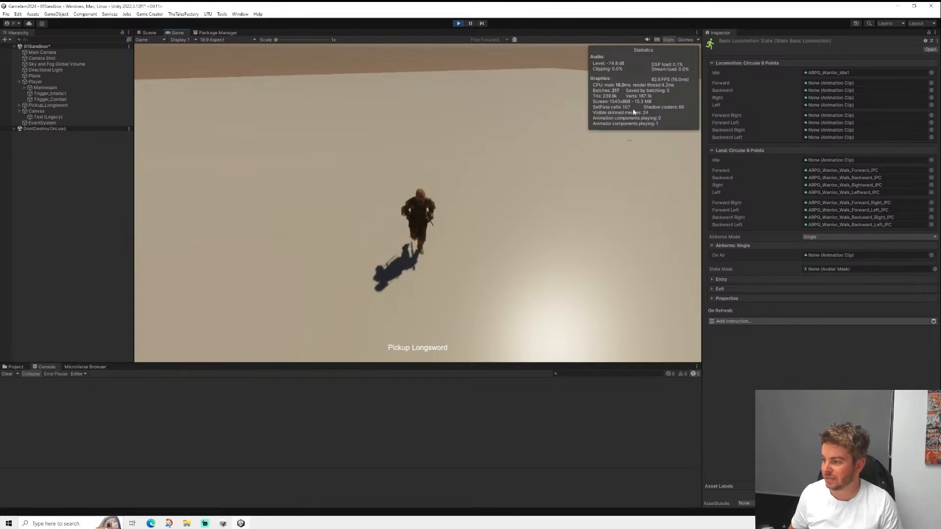
{"action": "key", "text": "a"}
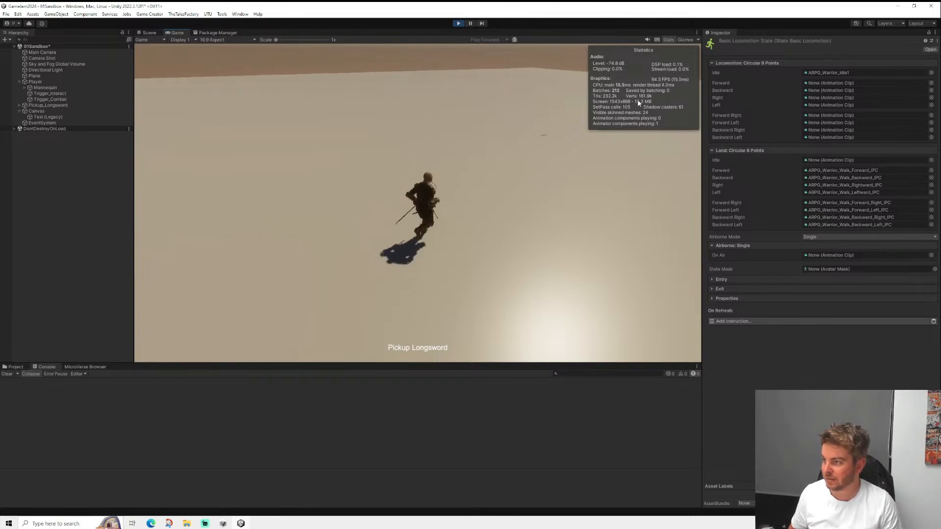
{"action": "left_click", "coordinate": [670, 40]}
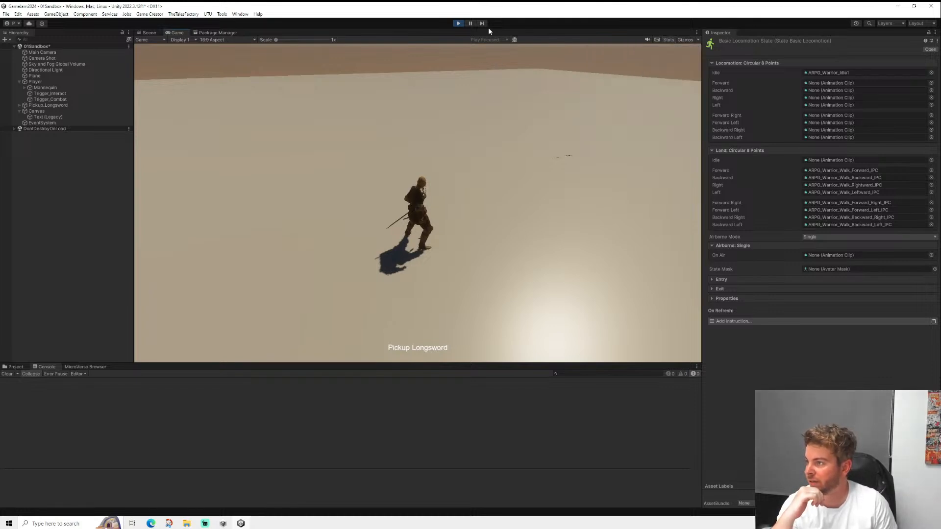
{"action": "left_click", "coordinate": [459, 23]}
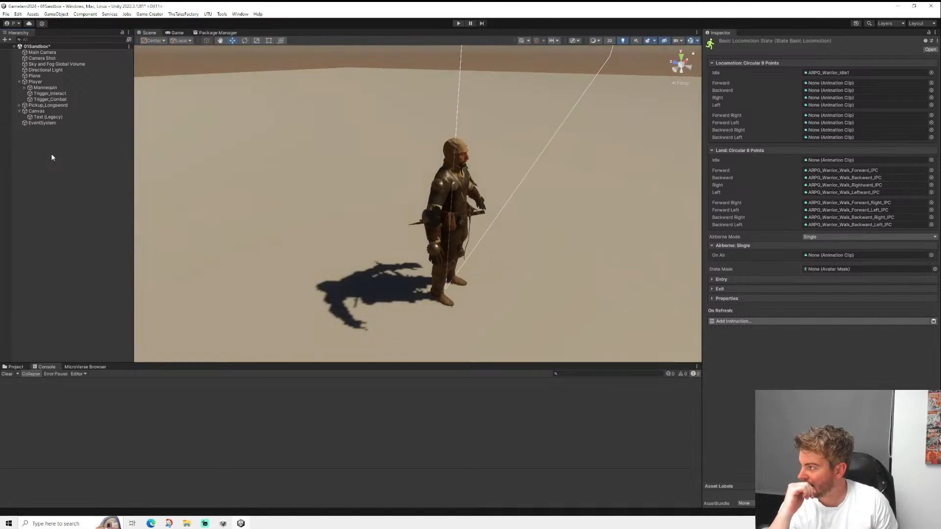
- Add a default Game Creator Player character to the scene and deactivate the original armoured Player
{"action": "right_click", "coordinate": [51, 154]}
{"action": "mouse_move", "coordinate": [137, 253]}
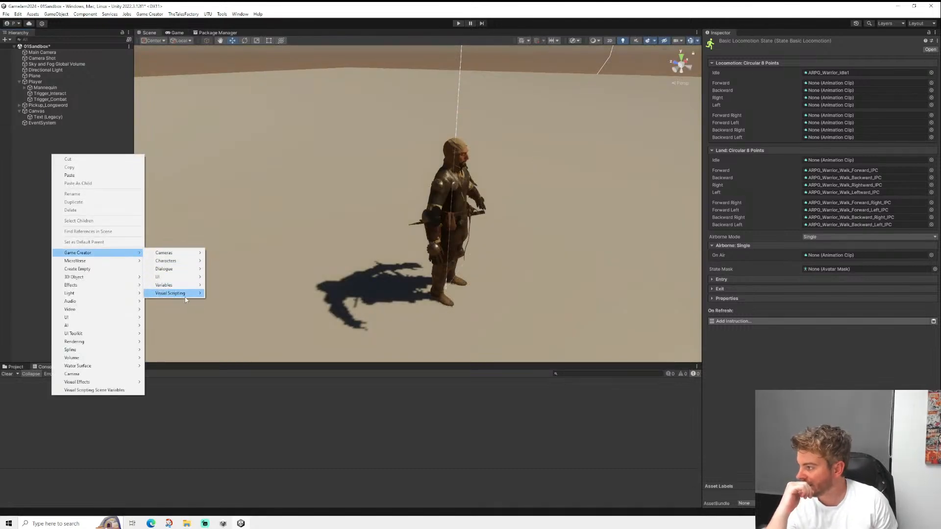
{"action": "mouse_move", "coordinate": [189, 294]}
{"action": "mouse_move", "coordinate": [186, 261]}
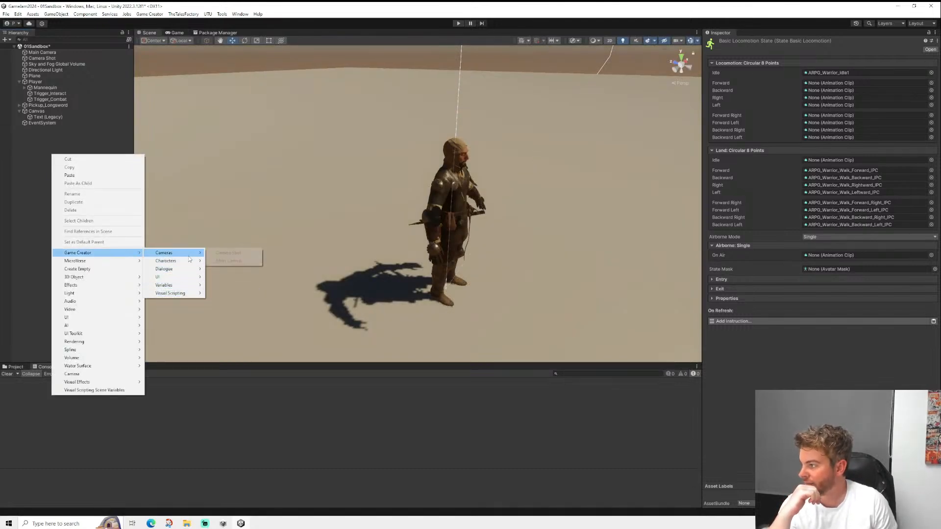
{"action": "left_click", "coordinate": [228, 273]}
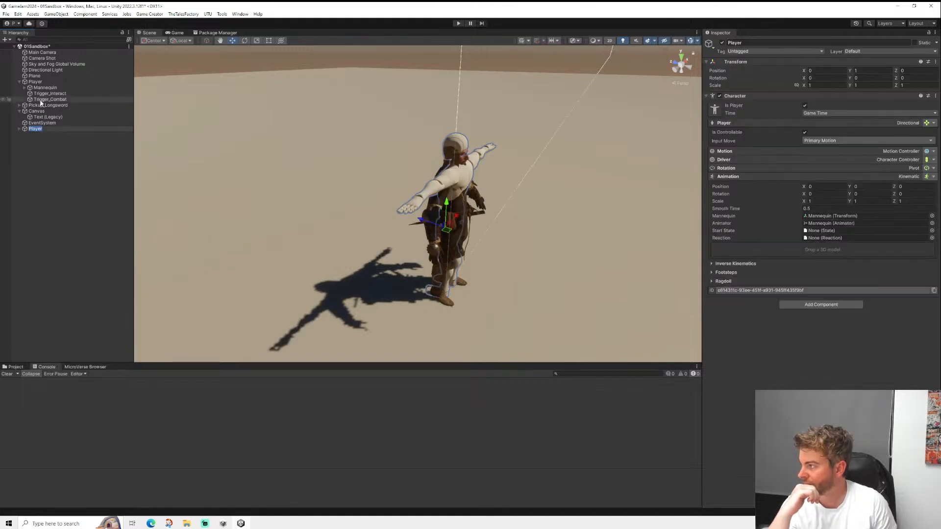
{"action": "left_click", "coordinate": [38, 82]}
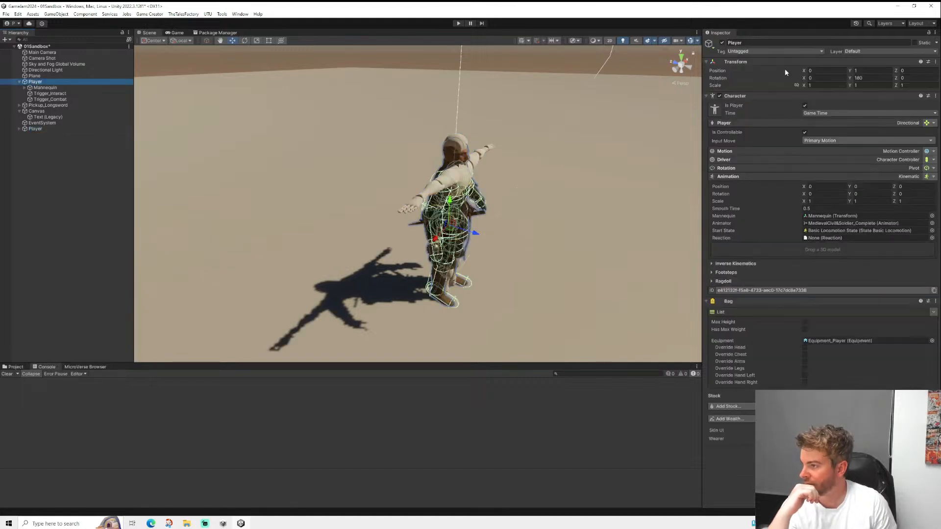
{"action": "left_click", "coordinate": [722, 42]}
- Play-test the default mannequin Player, checking the rendering statistics while moving it around, and end the play test
{"action": "left_click", "coordinate": [458, 23]}
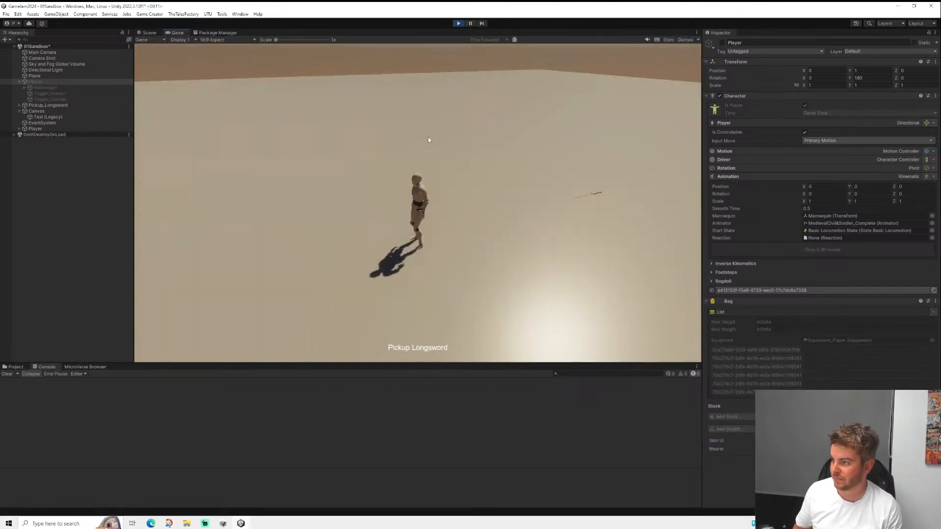
{"action": "key", "text": "w"}
{"action": "key", "text": "d"}
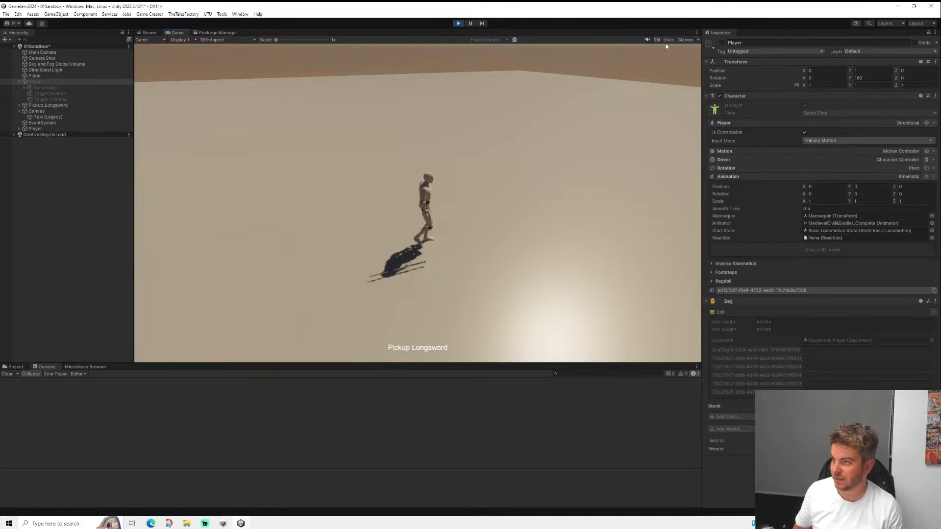
{"action": "left_click", "coordinate": [668, 40]}
{"action": "key", "text": "s"}
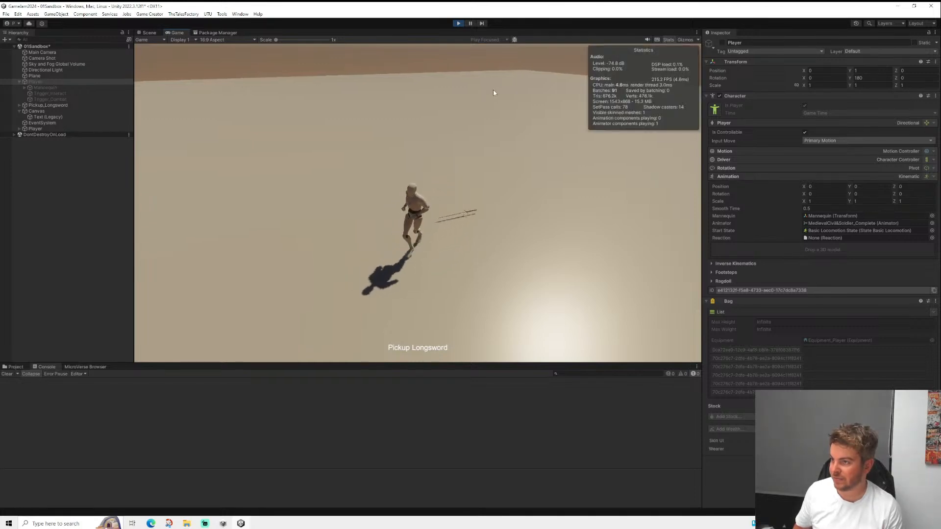
{"action": "key", "text": "a"}
{"action": "key", "text": "w"}
{"action": "key", "text": "d"}
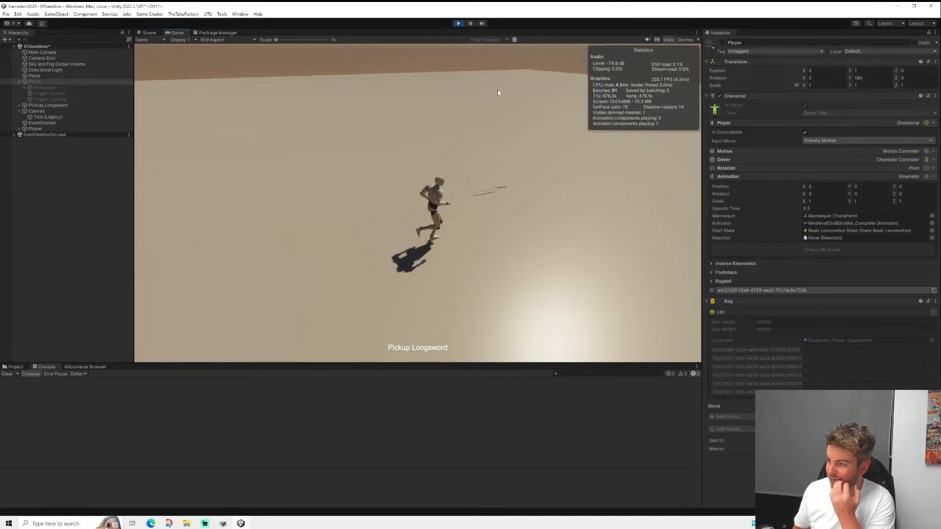
{"action": "key", "text": "s"}
{"action": "key", "text": "a"}
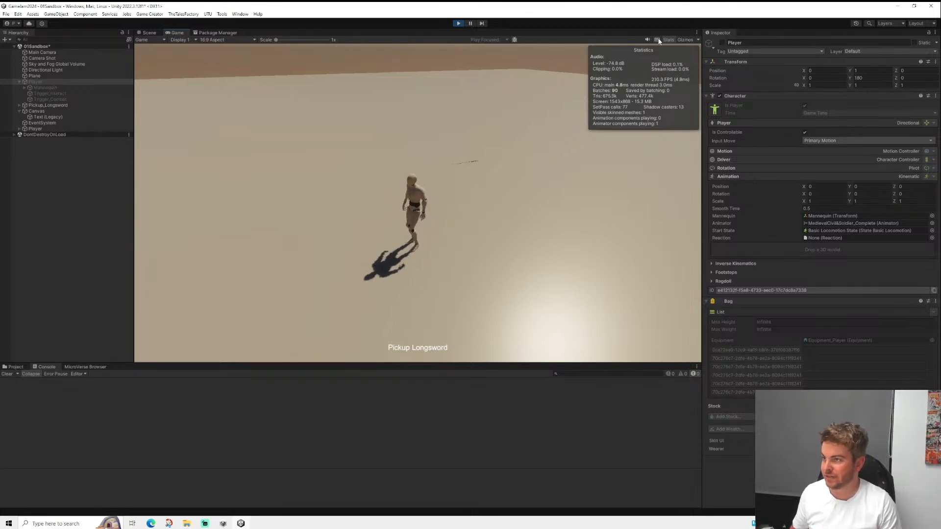
{"action": "left_click", "coordinate": [660, 40]}
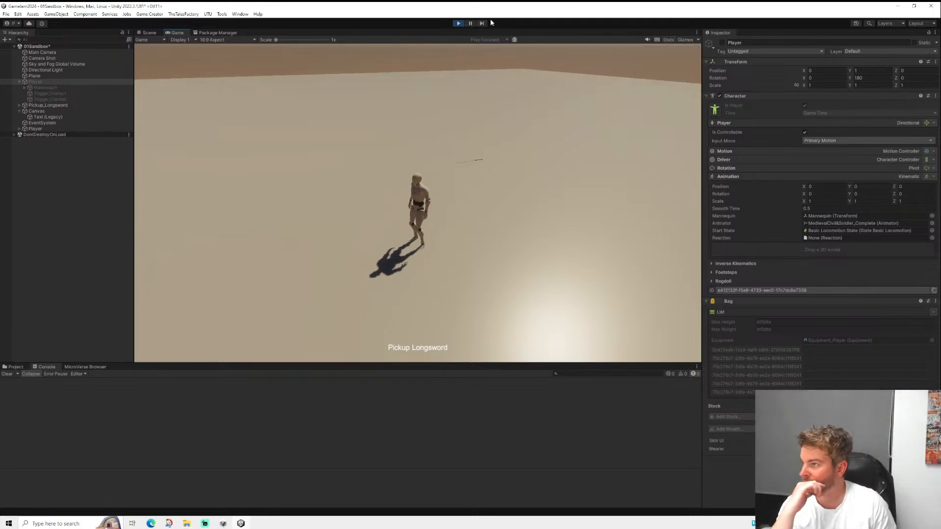
{"action": "left_click", "coordinate": [459, 24]}
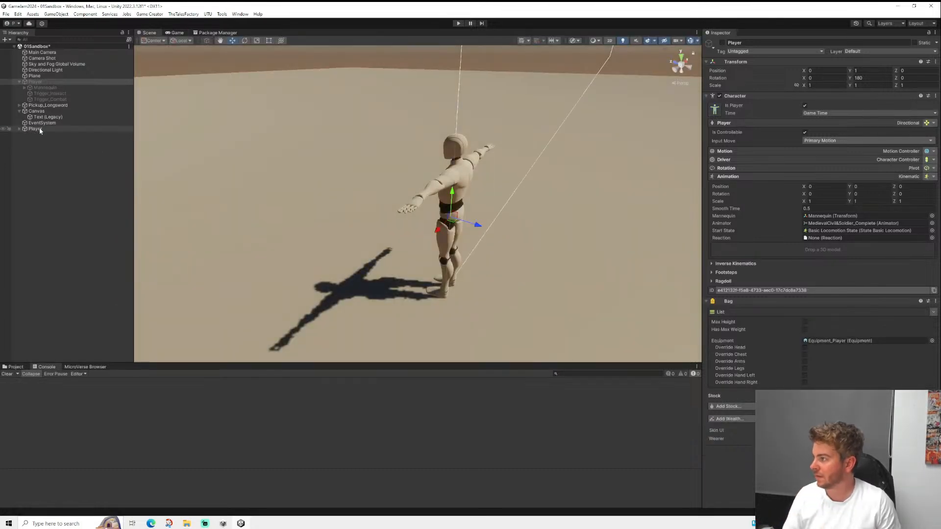
- Delete the added mannequin Player and reactivate the original armoured Player
{"action": "left_click", "coordinate": [39, 129]}
{"action": "key", "text": "Delete"}
{"action": "left_click", "coordinate": [54, 82]}
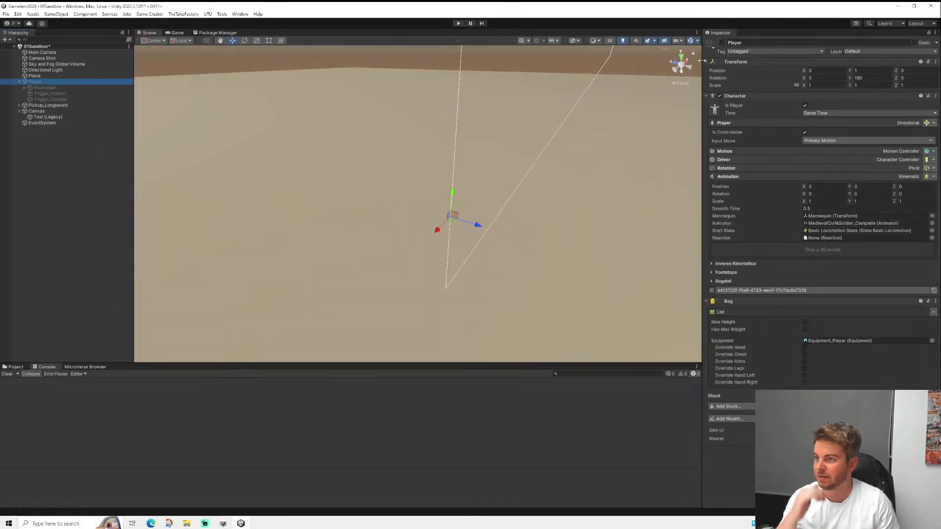
{"action": "left_click", "coordinate": [722, 43]}
- Play-test the reactivated armoured Player and check the rendering statistics while moving it in several directions
{"action": "left_click", "coordinate": [460, 24]}
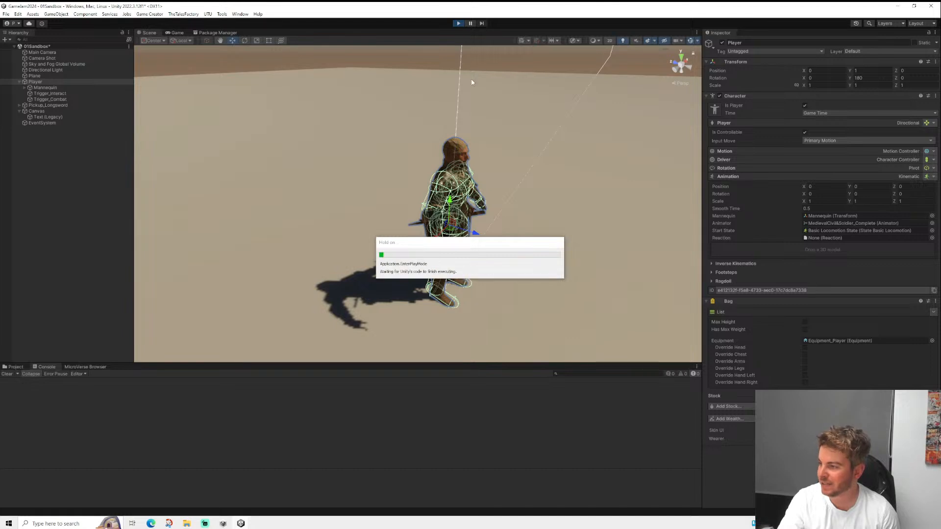
{"action": "left_click", "coordinate": [668, 40]}
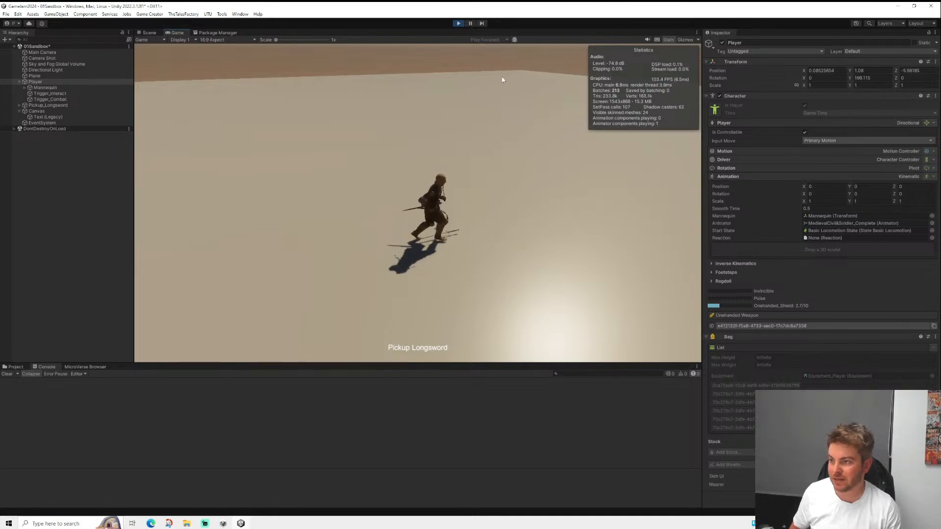
{"action": "key", "text": "w"}
{"action": "key", "text": "s"}
{"action": "key", "text": "a"}
{"action": "key", "text": "a"}
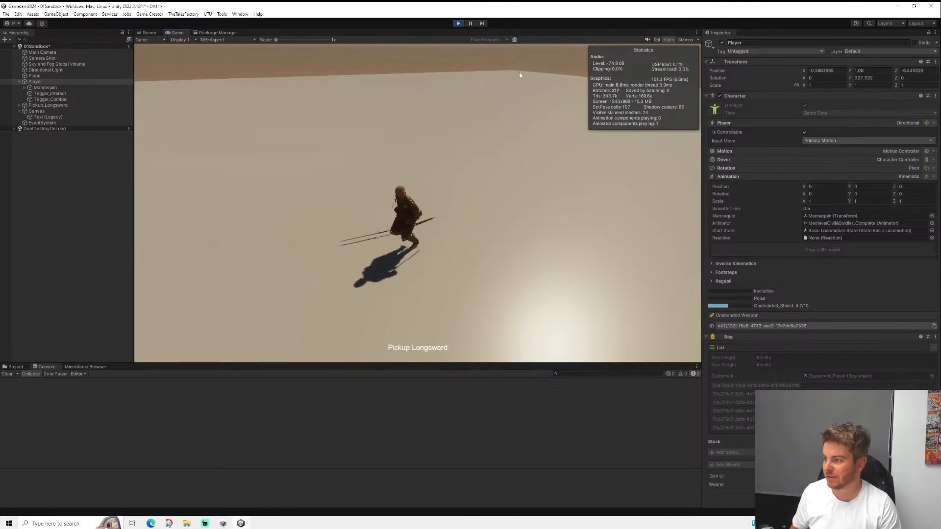
{"action": "key", "text": "s"}
{"action": "key", "text": "a"}
{"action": "key", "text": "w"}
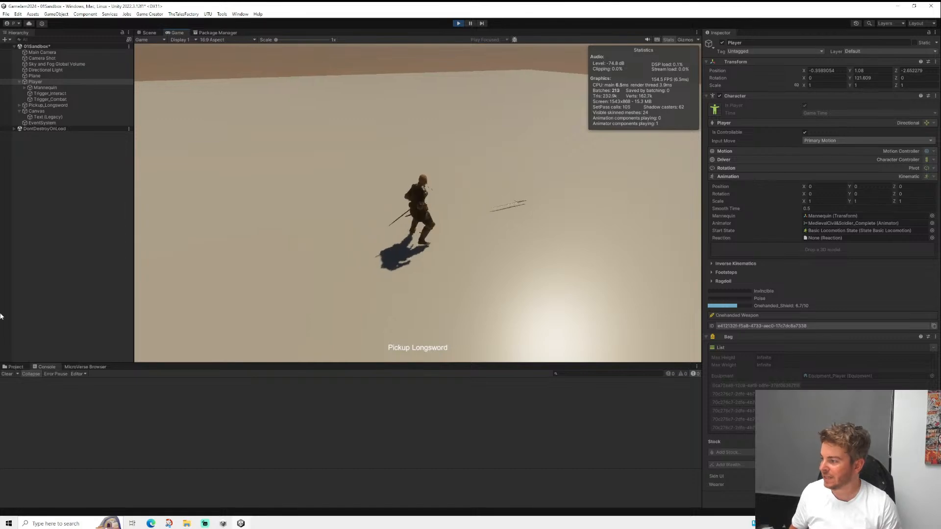
- Check the clip assignments of the Basic Locomotion State and the loop settings of ARPG_Warrior_Run_Leftward_IPC
{"action": "left_click", "coordinate": [18, 367]}
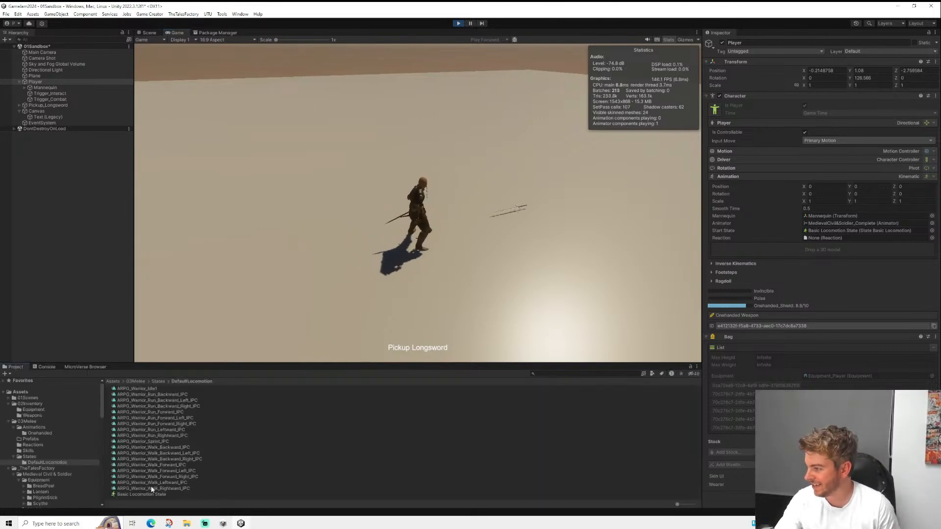
{"action": "left_click", "coordinate": [148, 495]}
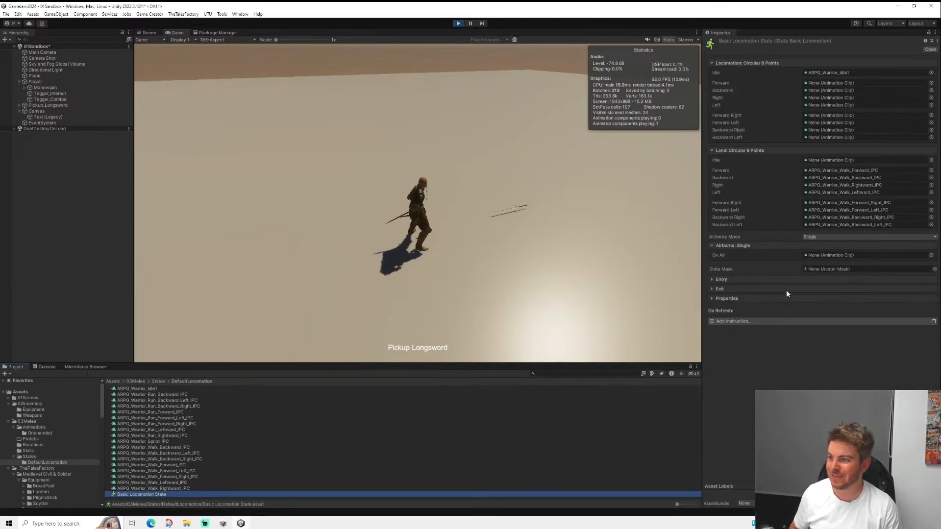
{"action": "left_click", "coordinate": [477, 146]}
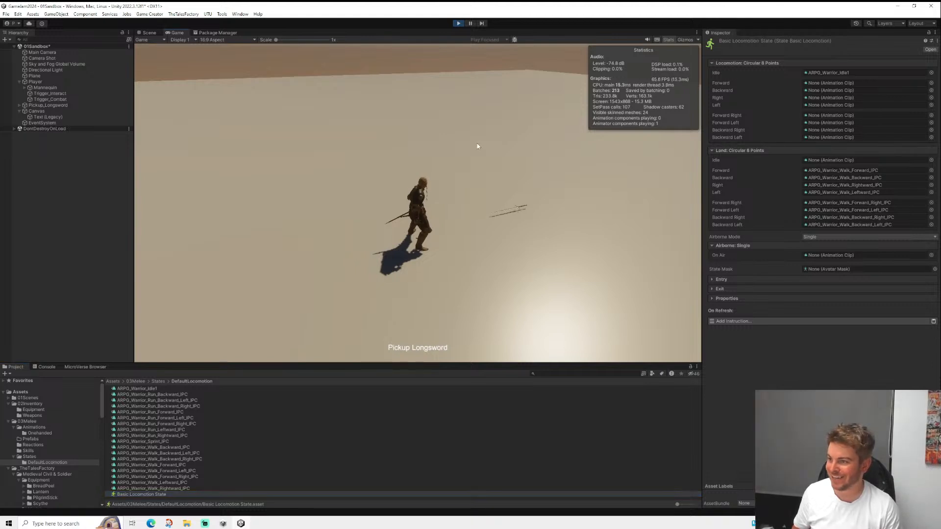
{"action": "key", "text": "a"}
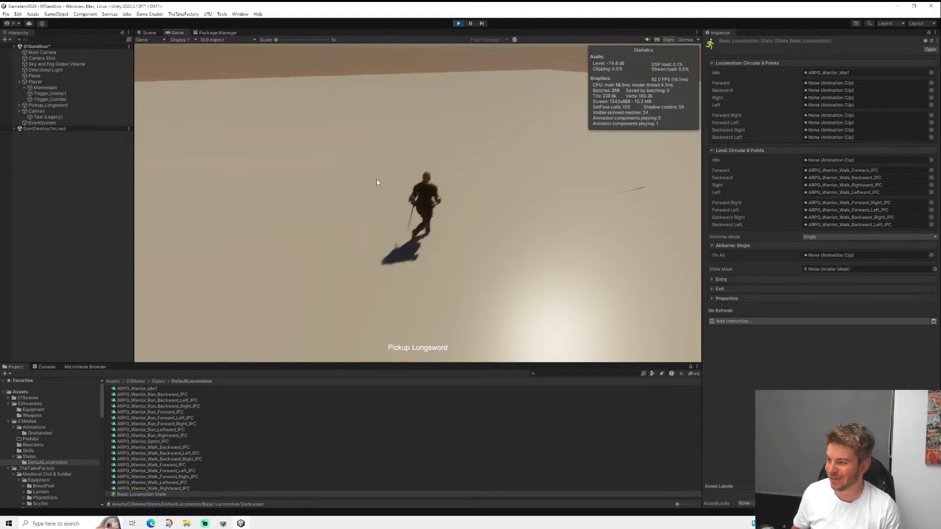
{"action": "left_click", "coordinate": [195, 430]}
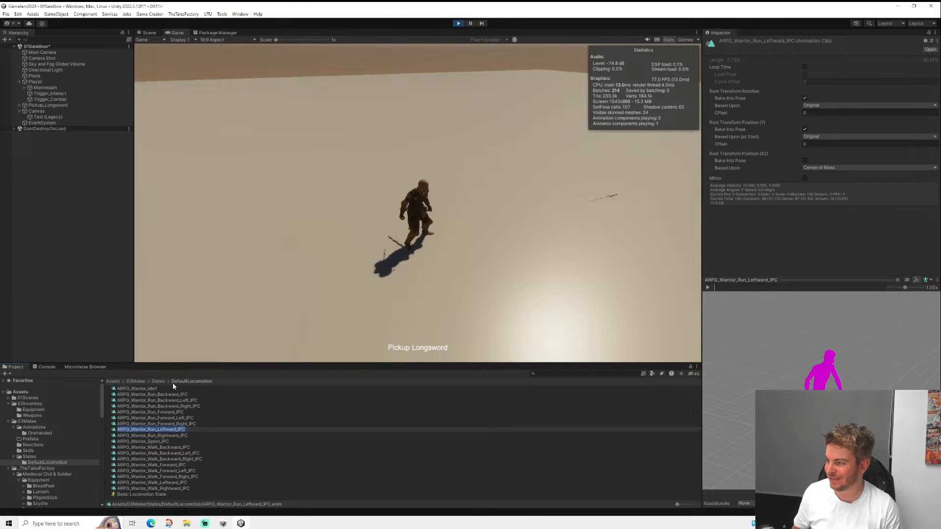
{"action": "left_click", "coordinate": [111, 196]}
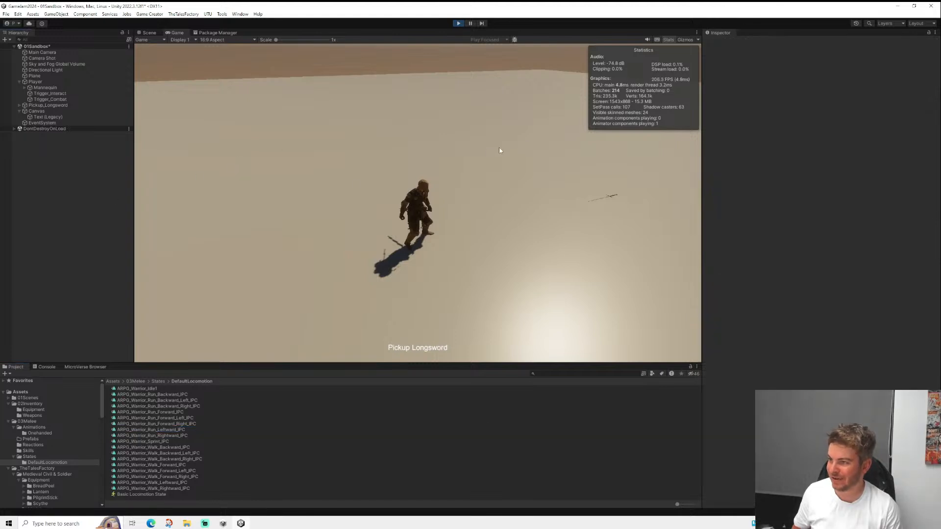
- Walk the character forward, backward and sideways in the running game to test its locomotion animations
{"action": "key", "text": "w"}
{"action": "key", "text": "d"}
{"action": "key", "text": "s"}
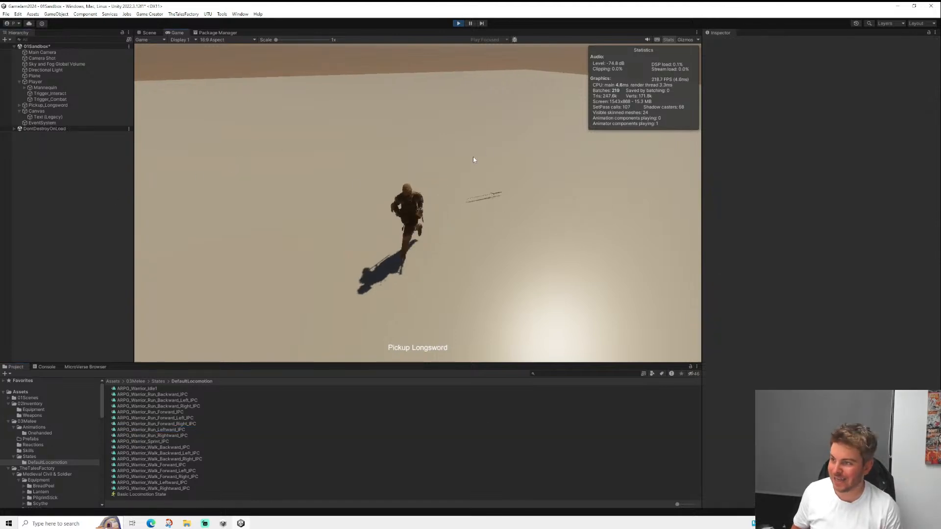
{"action": "key", "text": "a"}
{"action": "key", "text": "d"}
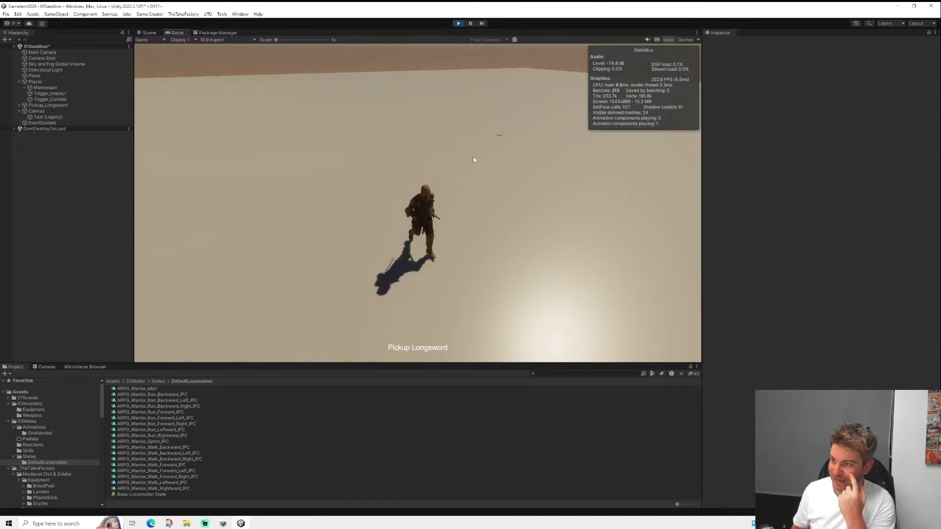
{"action": "key", "text": "w"}
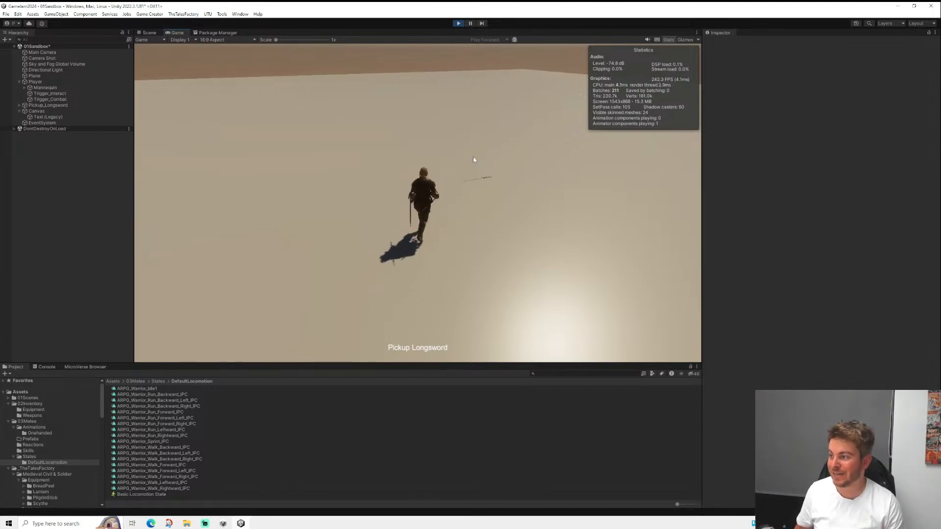
{"action": "key", "text": "d"}
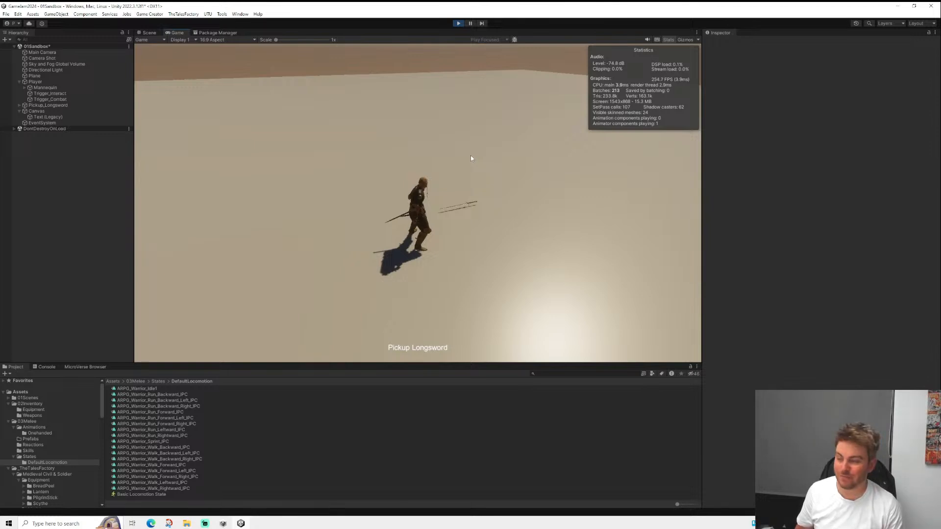
{"action": "key", "text": "a"}
{"action": "key", "text": "s"}
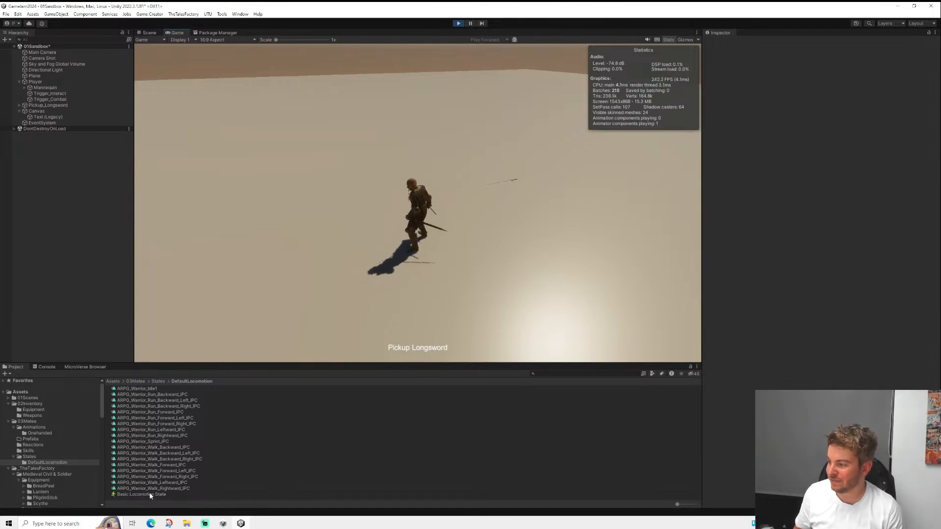
{"action": "key", "text": "w"}
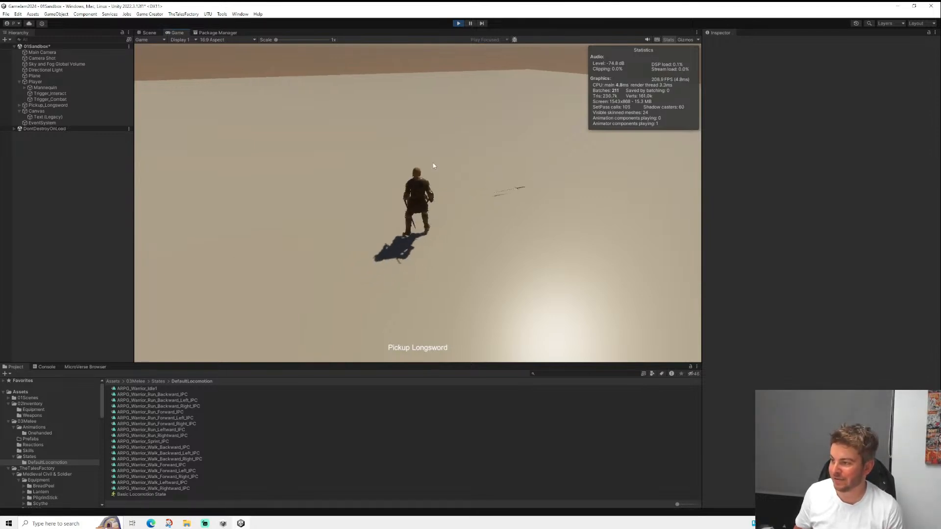
{"action": "key", "text": "d"}
{"action": "key", "text": "w"}
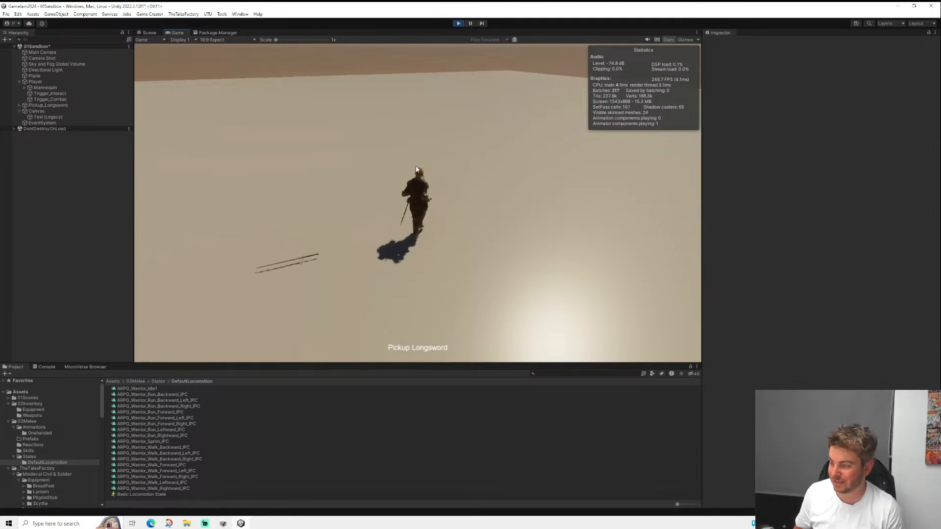
{"action": "key", "text": "a"}
{"action": "key", "text": "s"}
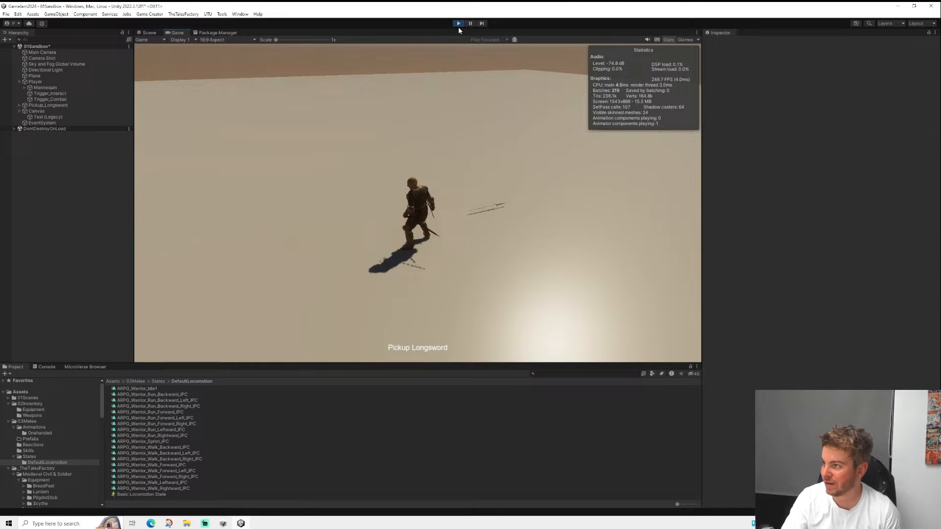
{"action": "key", "text": "d"}
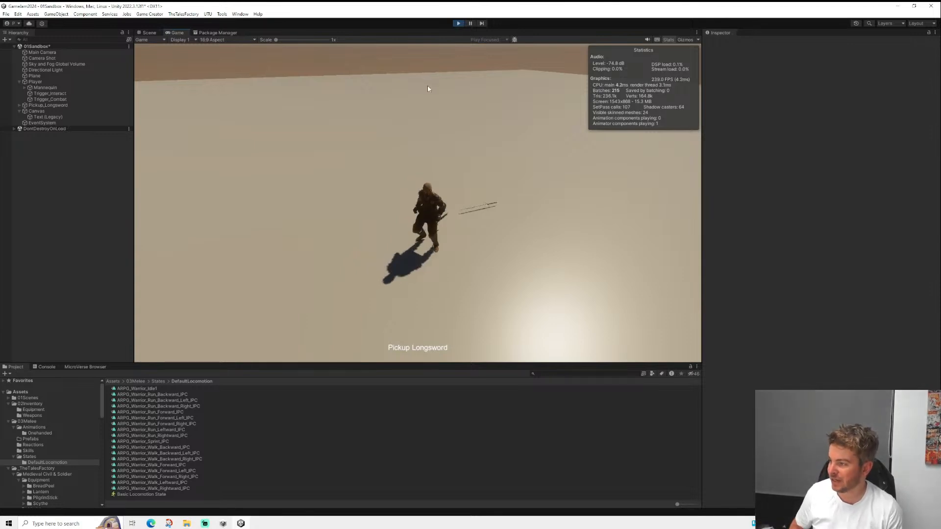
{"action": "key", "text": "s"}
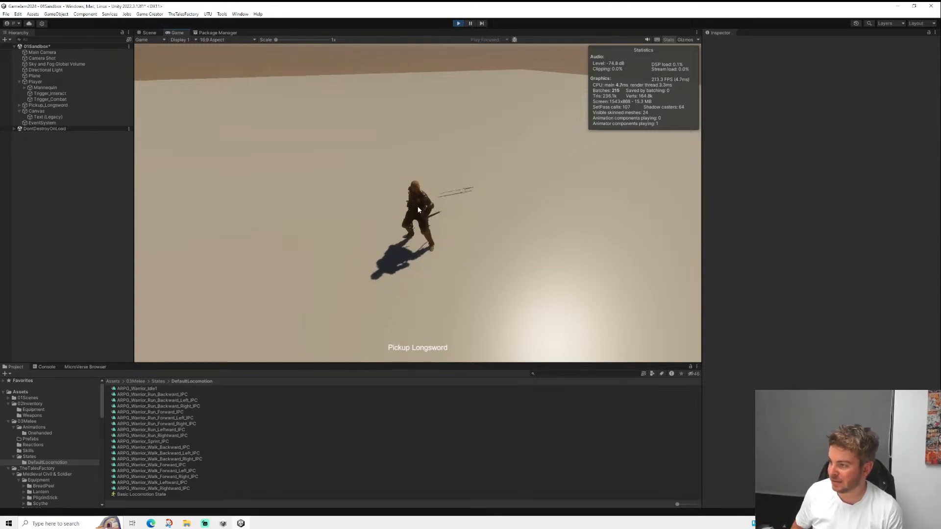
- Locate the character in the Scene view during play and examine its animated pose from the side
{"action": "left_click", "coordinate": [149, 33]}
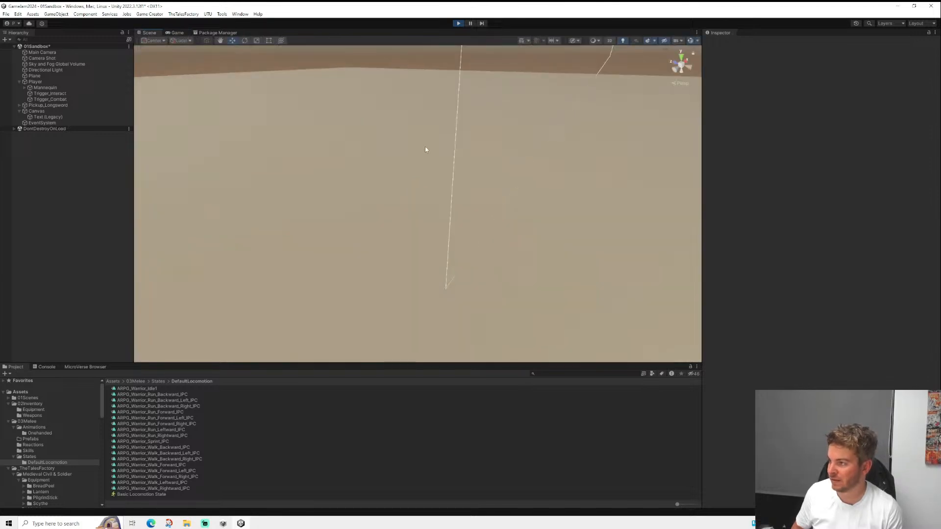
{"action": "middle_click_drag", "start_coordinate": [630, 167], "coordinate": [457, 214]}
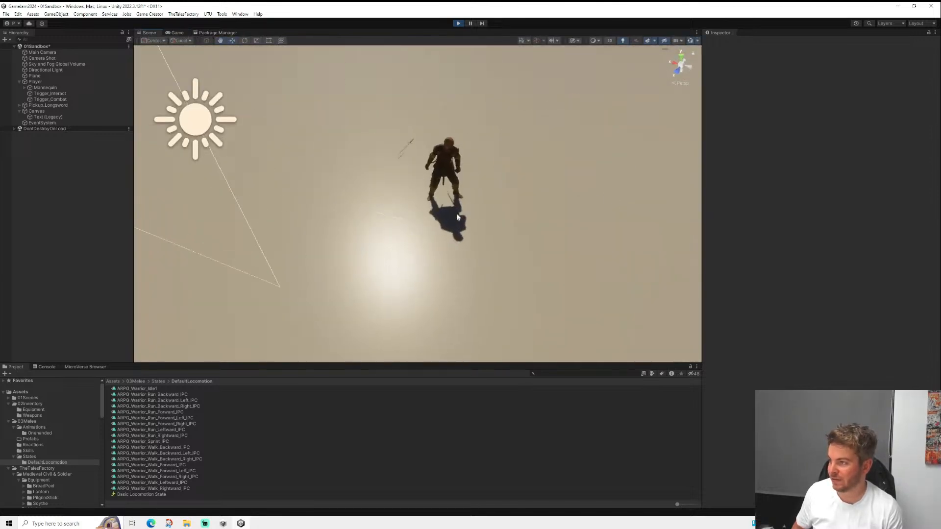
{"action": "scroll", "coordinate": [461, 225], "scroll_direction": "up", "scroll_amount": 5}
{"action": "left_click_drag", "start_coordinate": [481, 325], "coordinate": [294, 103], "text": "alt"}
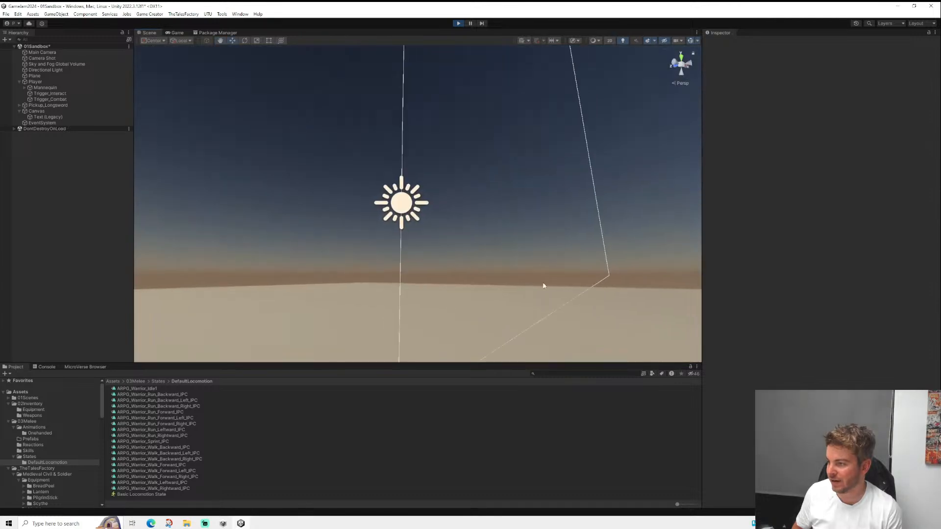
{"action": "middle_click_drag", "start_coordinate": [542, 285], "coordinate": [416, 163]}
{"action": "scroll", "coordinate": [425, 158], "scroll_direction": "down", "scroll_amount": 3}
{"action": "scroll", "coordinate": [427, 156], "scroll_direction": "down", "scroll_amount": 3}
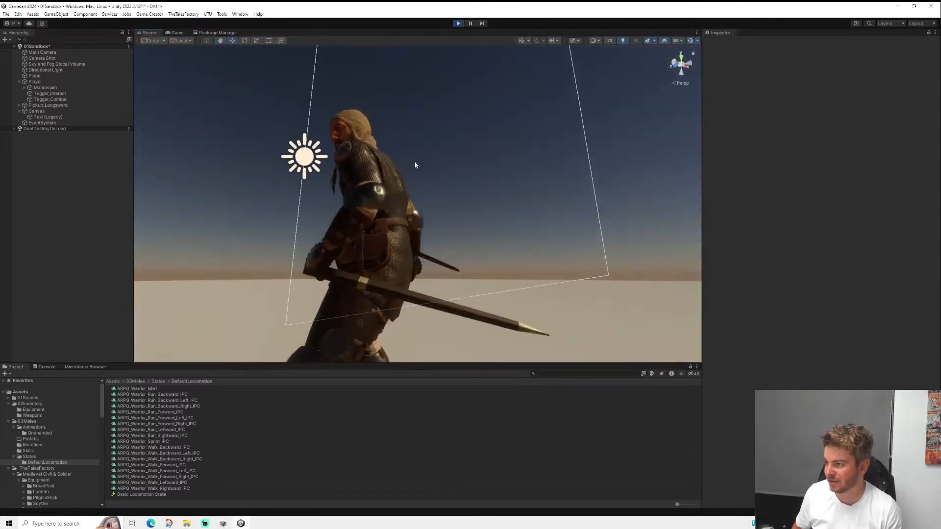
- Examine the animated character's face and shoulders close up from the front
{"action": "left_click_drag", "start_coordinate": [415, 164], "coordinate": [479, 189], "text": "alt"}
{"action": "middle_click_drag", "start_coordinate": [479, 190], "coordinate": [444, 198]}
{"action": "scroll", "coordinate": [456, 180], "scroll_direction": "up", "scroll_amount": 4}
{"action": "scroll", "coordinate": [443, 198], "scroll_direction": "up", "scroll_amount": 2}
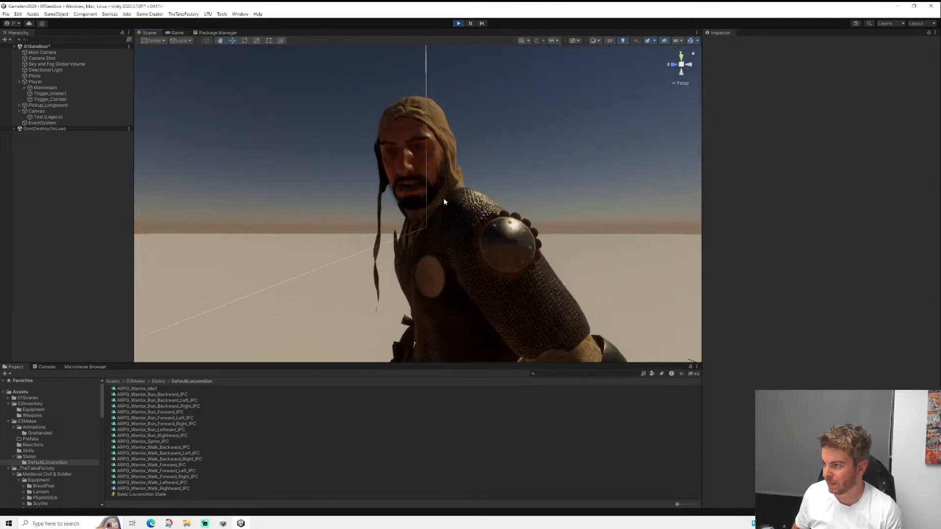
{"action": "left_click_drag", "start_coordinate": [443, 198], "coordinate": [509, 194], "text": "alt"}
{"action": "middle_click_drag", "start_coordinate": [510, 194], "coordinate": [460, 196]}
{"action": "scroll", "coordinate": [460, 197], "scroll_direction": "up", "scroll_amount": 2}
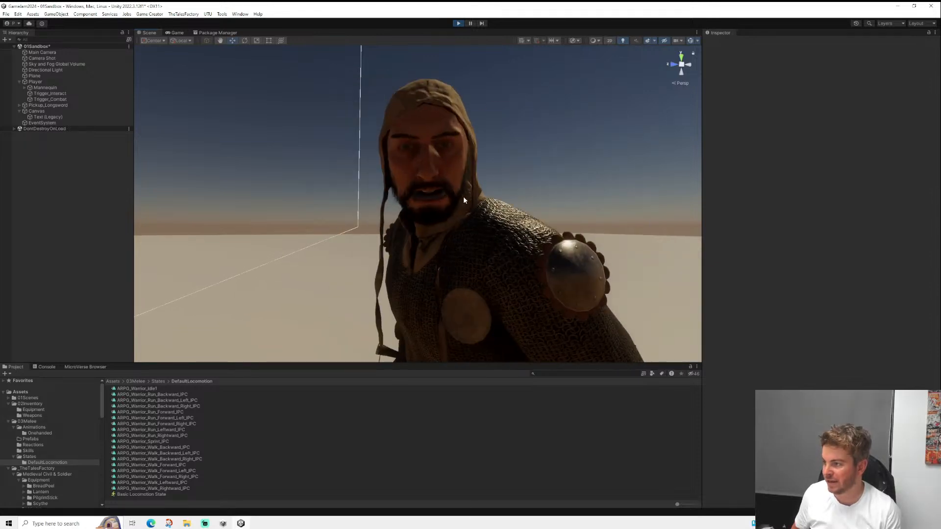
{"action": "left_click_drag", "start_coordinate": [463, 196], "coordinate": [464, 191], "text": "alt"}
{"action": "scroll", "coordinate": [464, 184], "scroll_direction": "up", "scroll_amount": 2}
{"action": "middle_click_drag", "start_coordinate": [464, 183], "coordinate": [443, 190]}
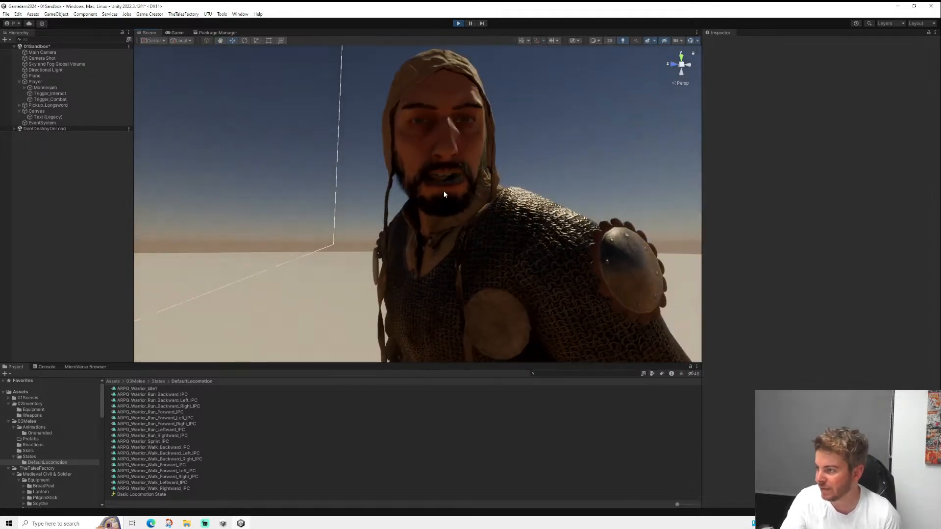
{"action": "scroll", "coordinate": [443, 190], "scroll_direction": "up", "scroll_amount": 2}
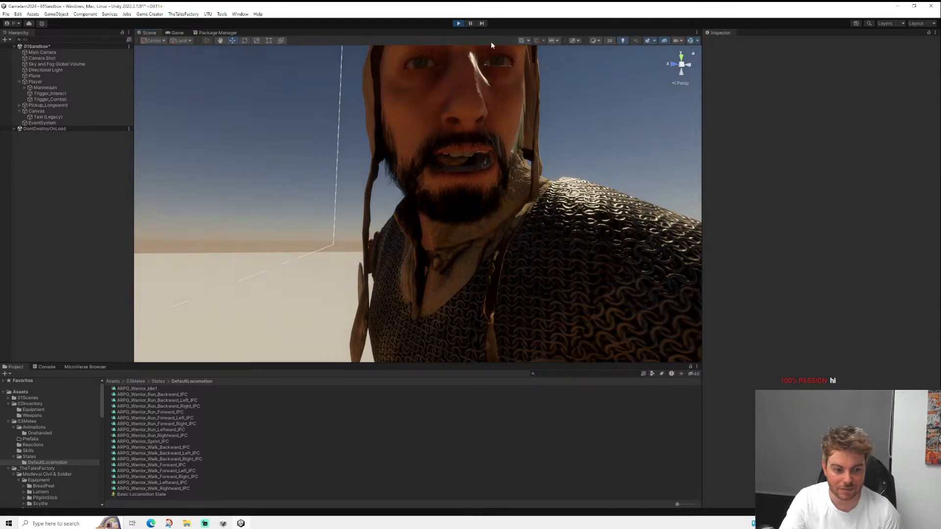
- Exit play mode and examine the Player character's face in its default pose in the Scene view
{"action": "left_click", "coordinate": [458, 23]}
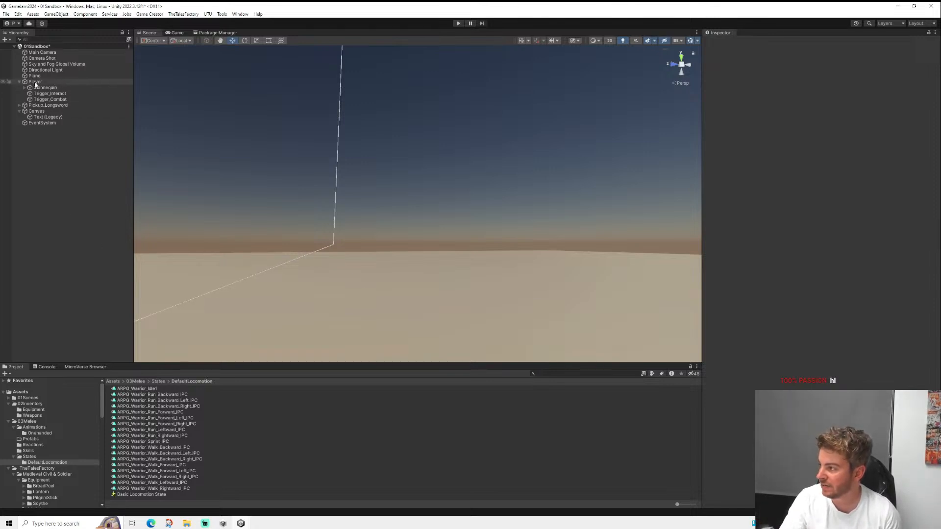
{"action": "middle_click_drag", "start_coordinate": [251, 311], "coordinate": [529, 272]}
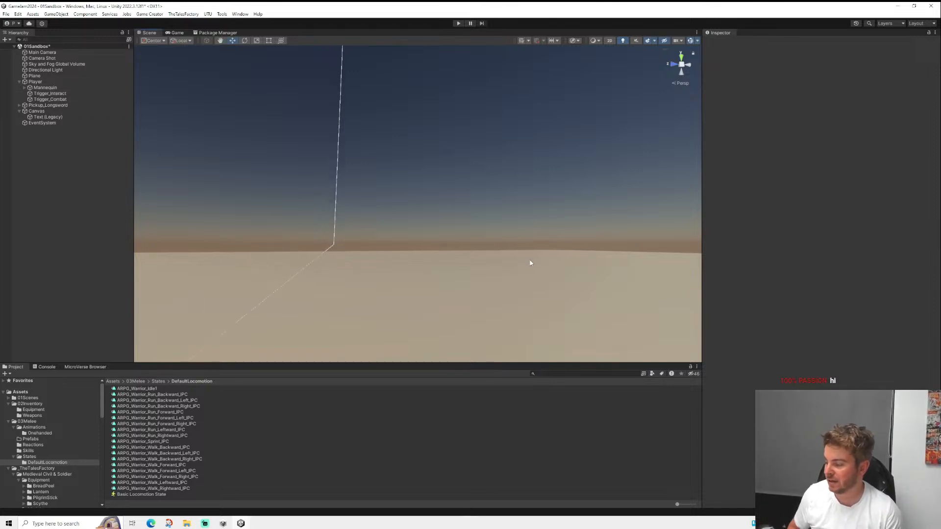
{"action": "left_click_drag", "start_coordinate": [462, 258], "coordinate": [314, 269], "text": "alt"}
{"action": "scroll", "coordinate": [329, 259], "scroll_direction": "up", "scroll_amount": 4}
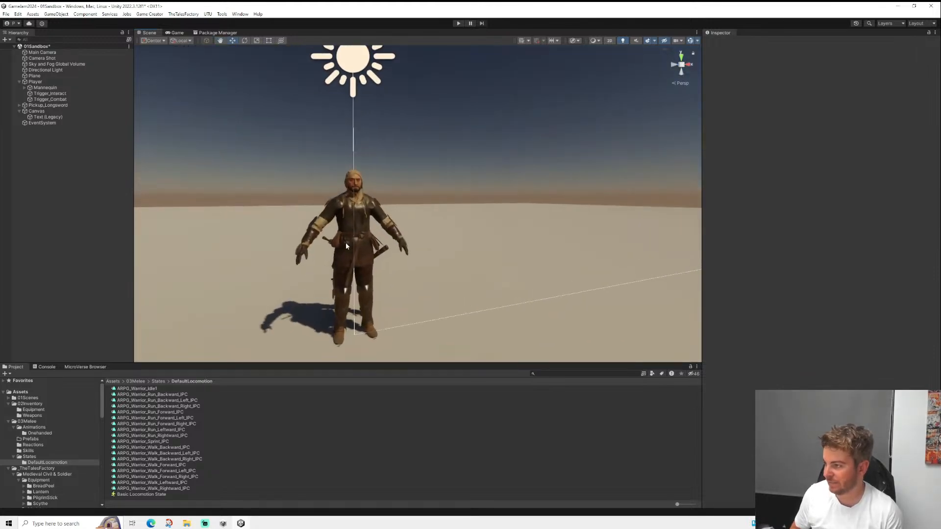
{"action": "left_click", "coordinate": [353, 185]}
{"action": "scroll", "coordinate": [350, 185], "scroll_direction": "up", "scroll_amount": 4}
{"action": "middle_click_drag", "start_coordinate": [350, 187], "coordinate": [381, 227]}
{"action": "scroll", "coordinate": [380, 230], "scroll_direction": "up", "scroll_amount": 5}
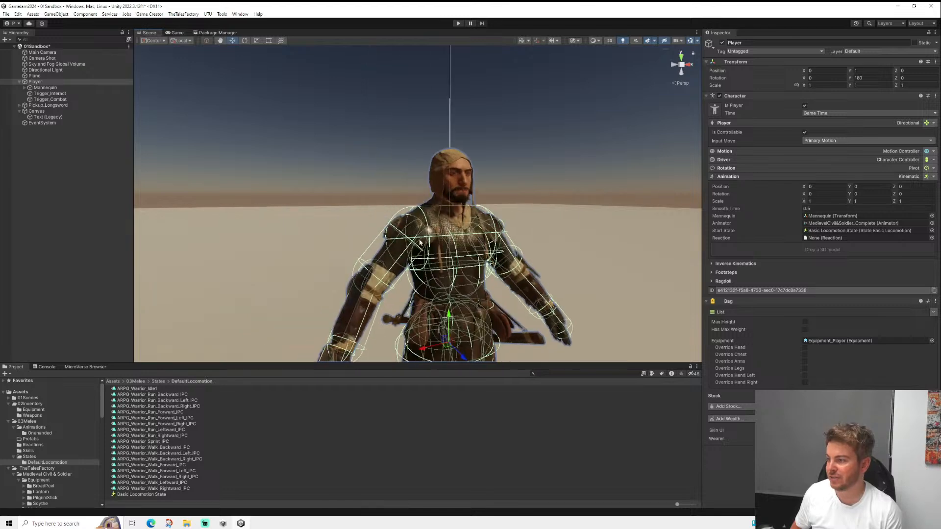
{"action": "left_click_drag", "start_coordinate": [427, 243], "coordinate": [422, 225], "text": "alt"}
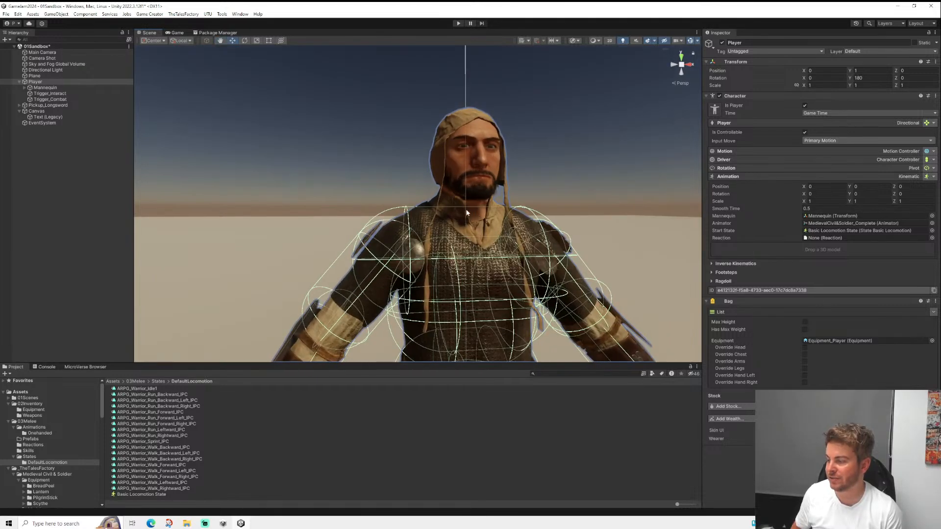
{"action": "scroll", "coordinate": [423, 225], "scroll_direction": "up", "scroll_amount": 3}
{"action": "scroll", "coordinate": [424, 230], "scroll_direction": "up", "scroll_amount": 3}
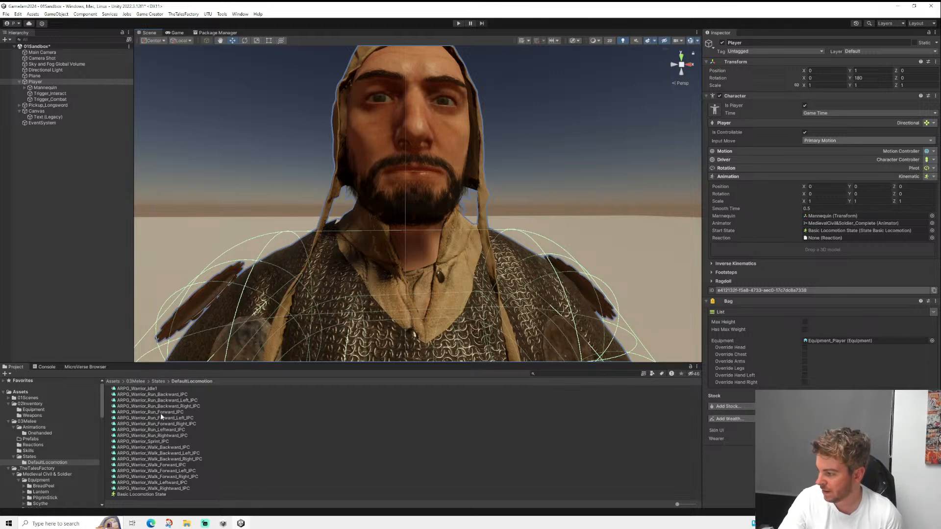
- Enable Loop Time and Loop Pose on the ARPG_Warrior_Idle1 animation clip
{"action": "left_click", "coordinate": [148, 390]}
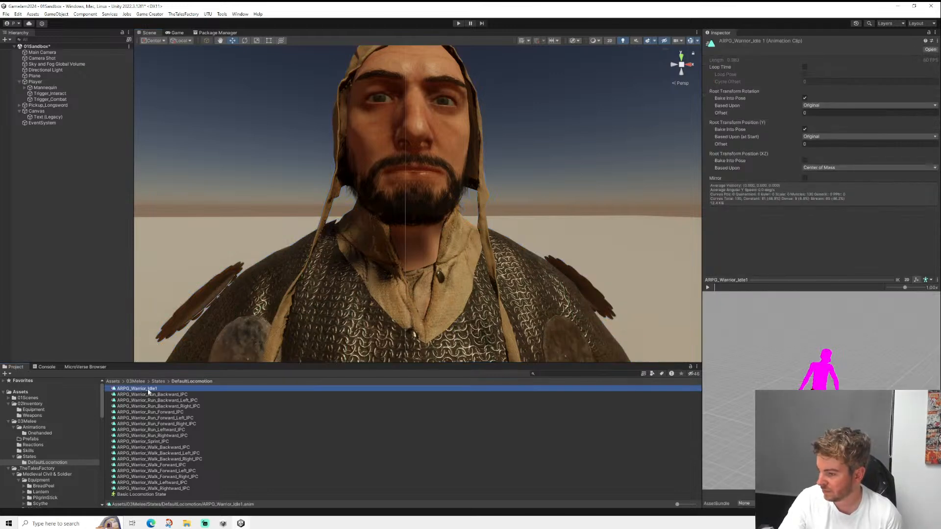
{"action": "left_click", "coordinate": [804, 66]}
{"action": "left_click", "coordinate": [805, 74]}
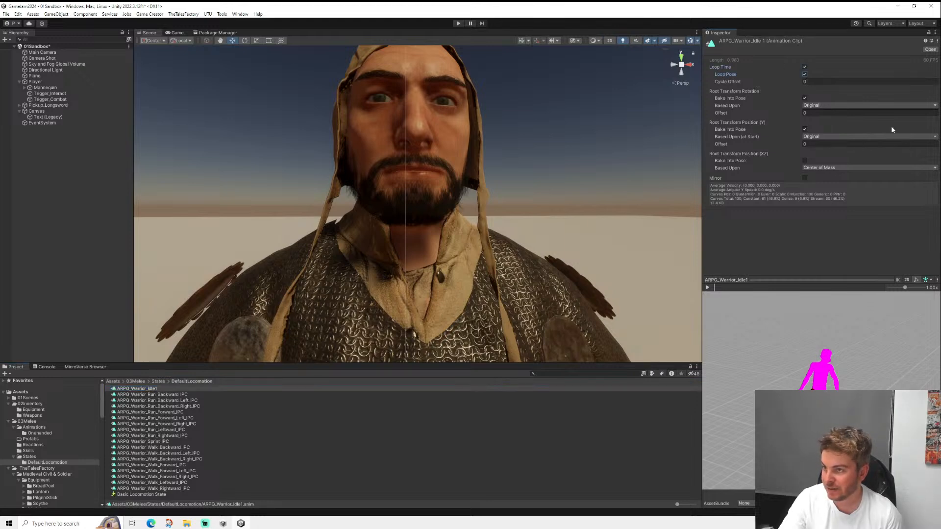
- Enable Loop Time and Loop Pose on all the ARPG_Warrior run, sprint and walk animation clips at once
{"action": "left_click", "coordinate": [176, 395]}
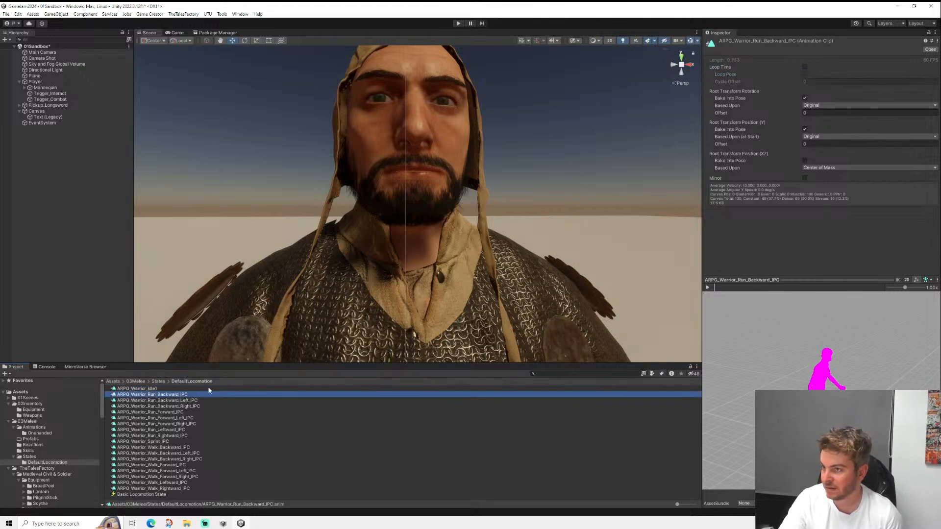
{"action": "left_click", "coordinate": [163, 489], "text": "shift"}
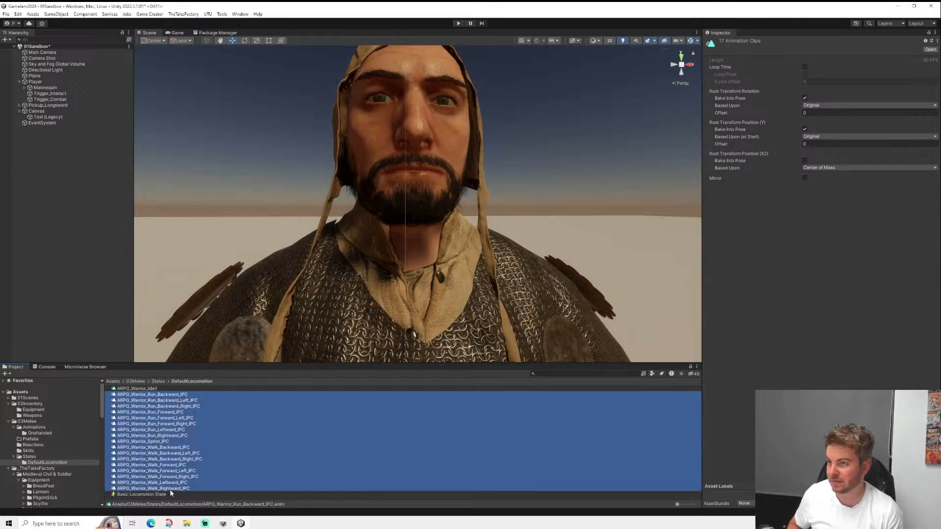
{"action": "left_click", "coordinate": [805, 68]}
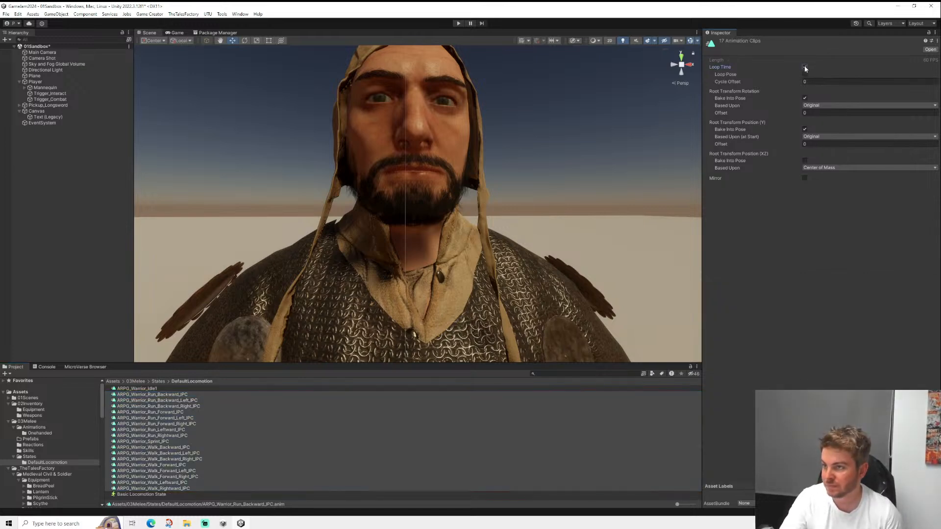
{"action": "left_click", "coordinate": [805, 74]}
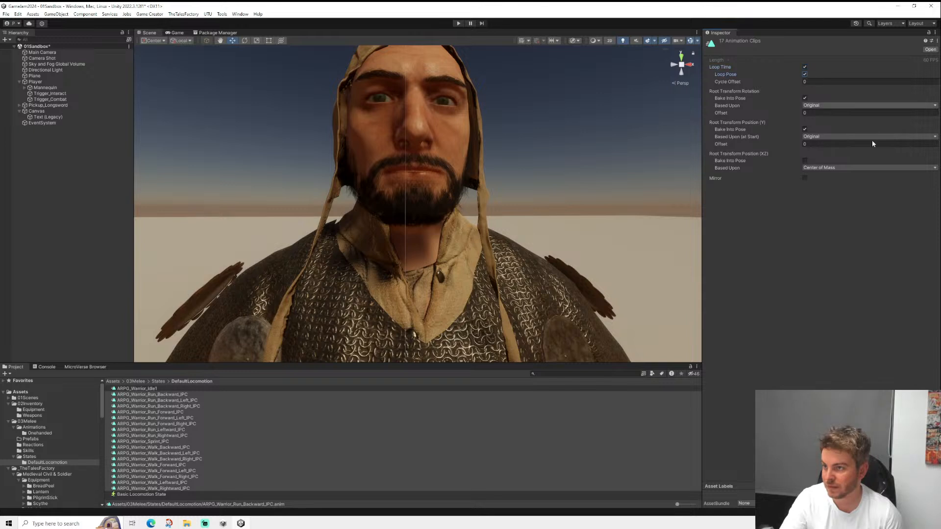
{"action": "left_click", "coordinate": [147, 400]}
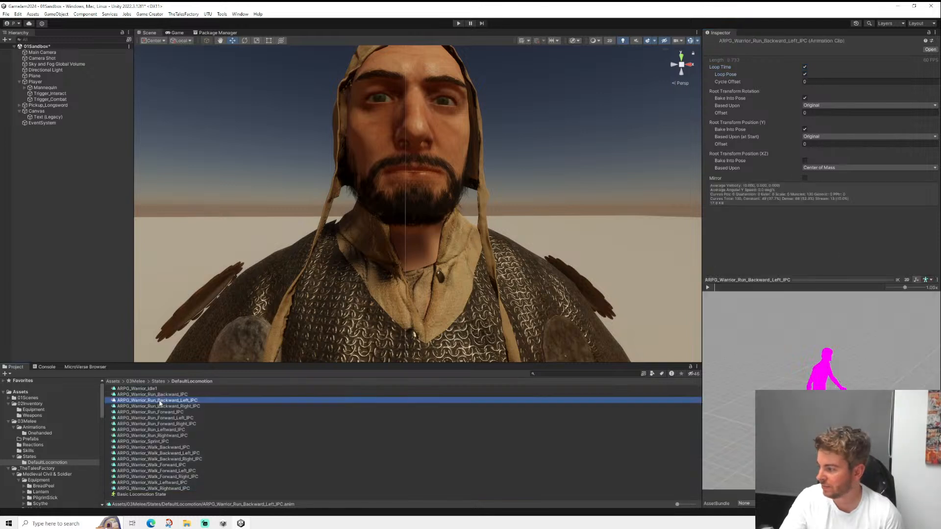
- Rename the Basic Locomotion State asset as Basic Locomotion Walk
{"action": "left_click", "coordinate": [143, 494]}
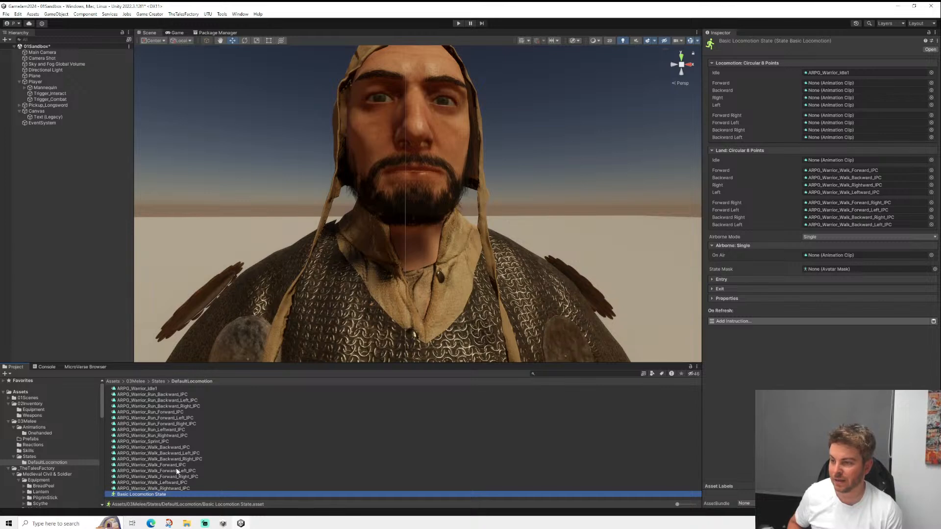
{"action": "right_click", "coordinate": [161, 496]}
{"action": "left_click", "coordinate": [202, 322]}
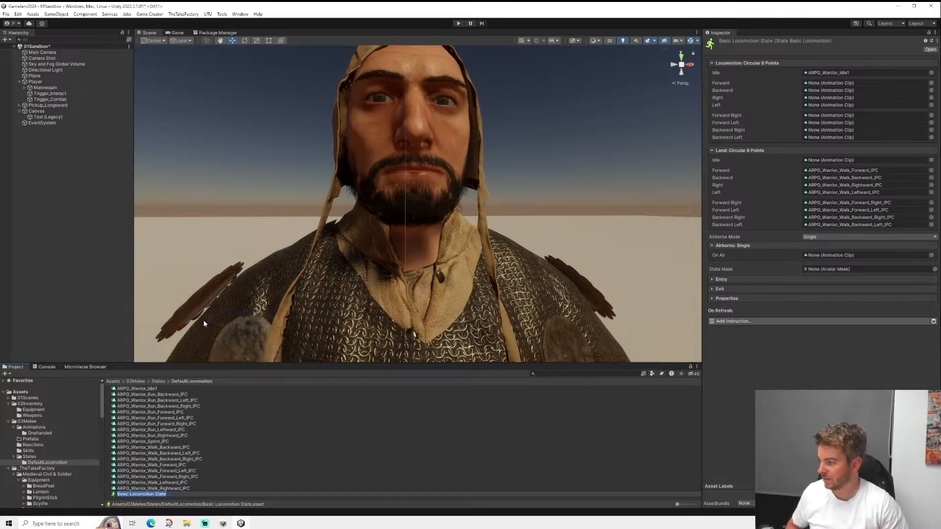
{"action": "key", "text": "End"}
{"action": "type", "text": "Walk"}
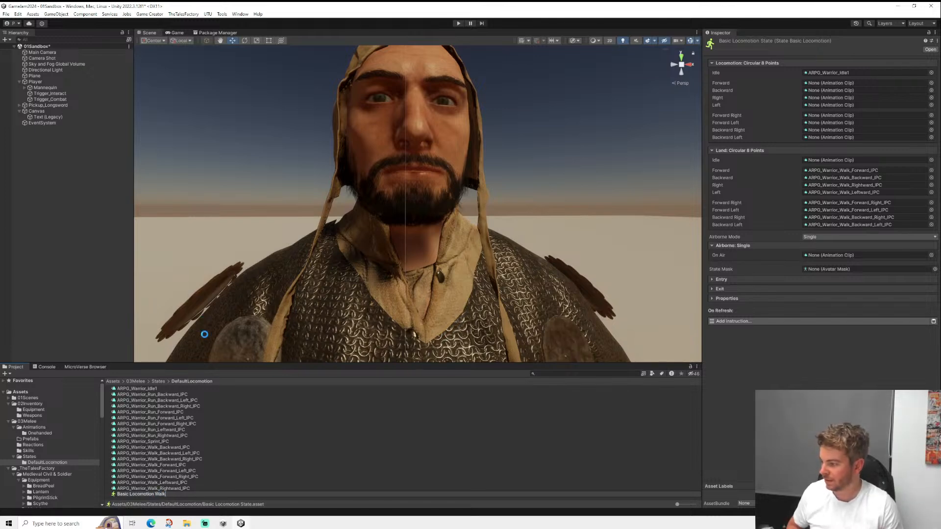
{"action": "key", "text": "Return"}
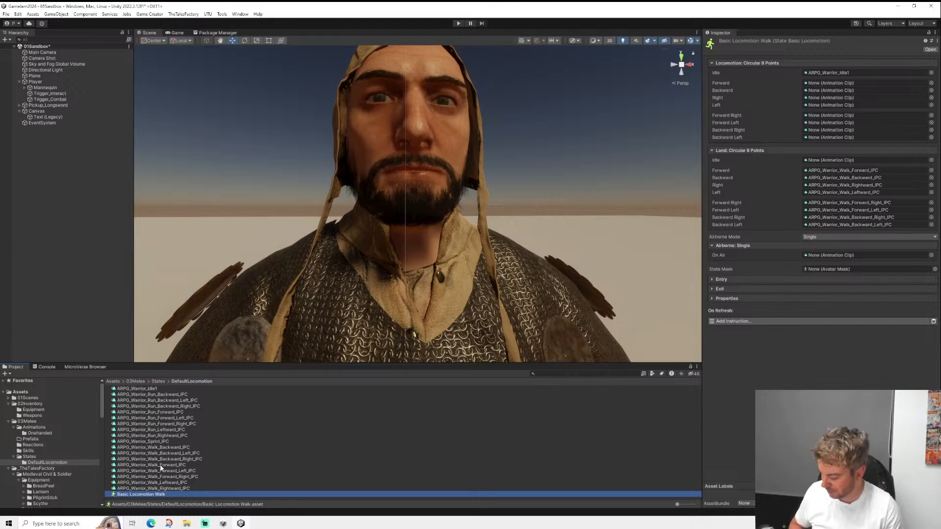
- Duplicate the Basic Locomotion Walk state and name the copy Basic Locomotion Run
{"action": "key", "text": "ctrl+d"}
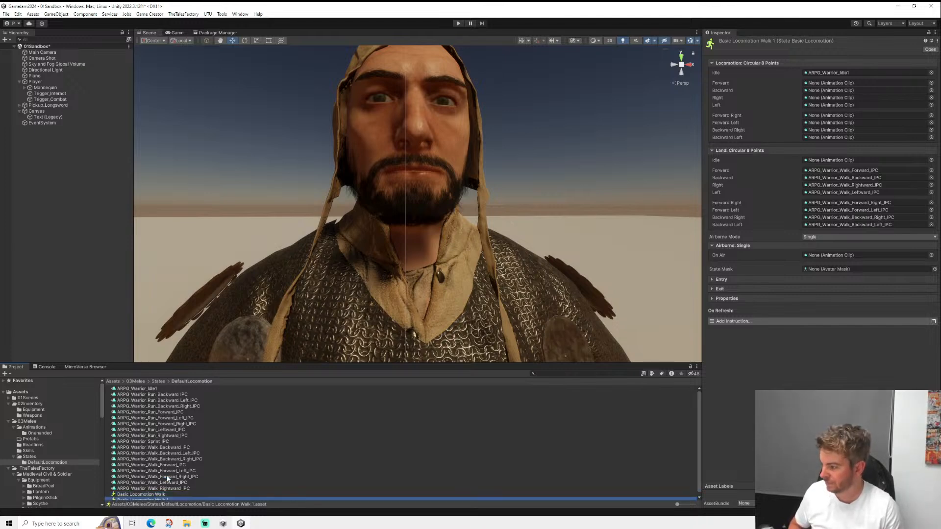
{"action": "right_click", "coordinate": [162, 499]}
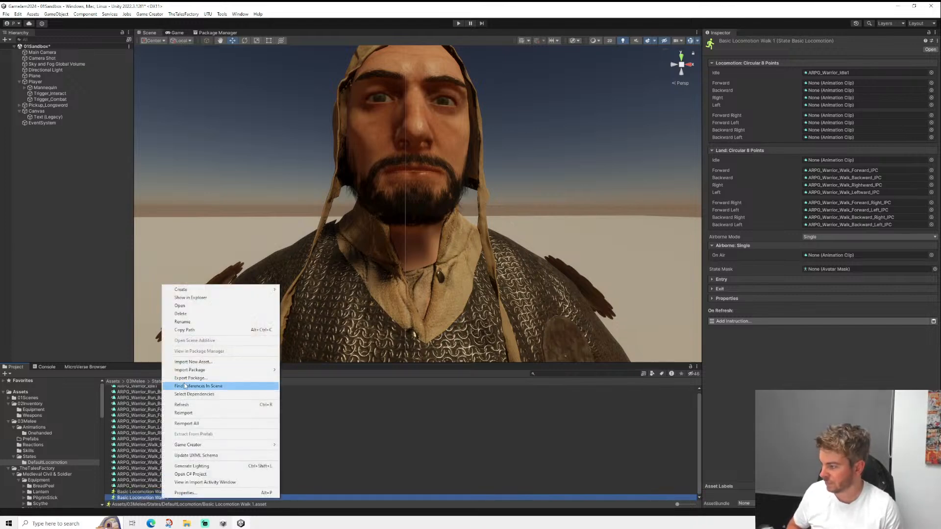
{"action": "left_click", "coordinate": [178, 323]}
{"action": "key", "text": "Right"}
{"action": "key", "text": "shift+Left"}
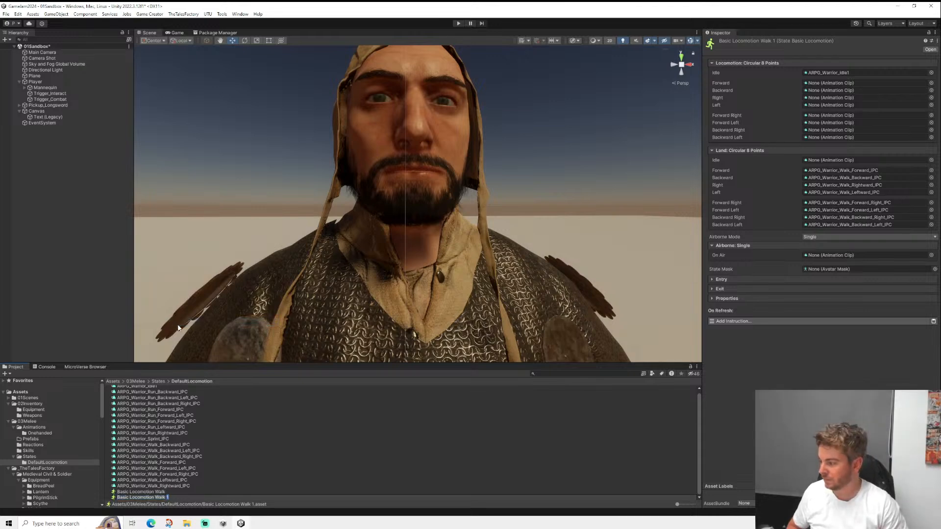
{"action": "type", "text": "Run"}
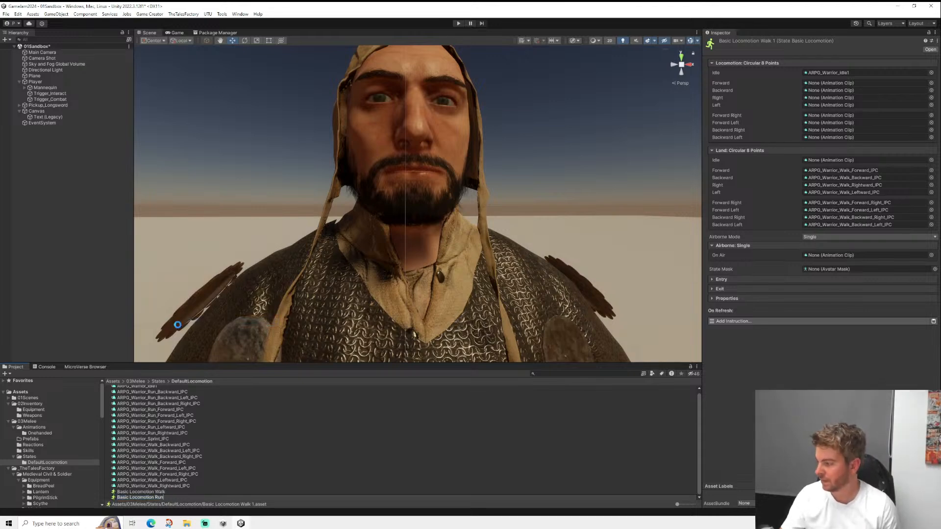
{"action": "key", "text": "Return"}
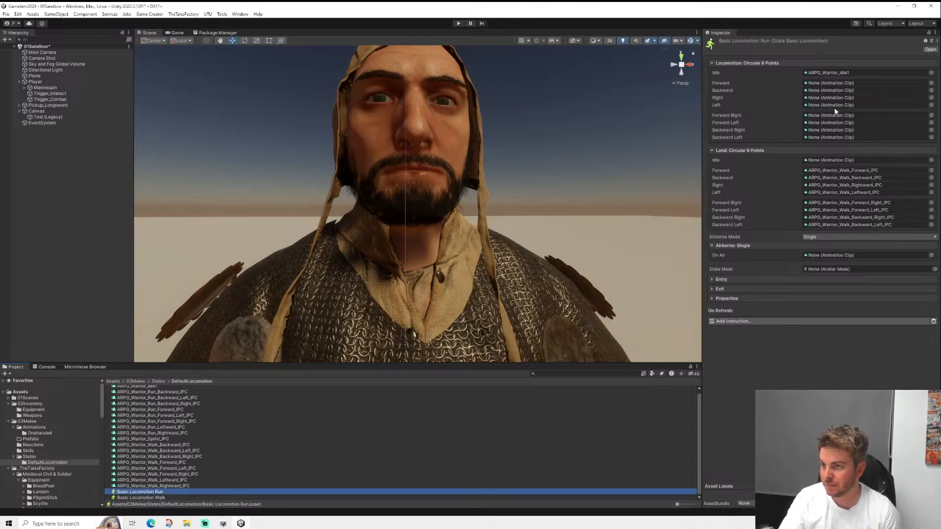
- Assign the matching ARPG_Warrior_Run clips to the Land Backward, Backward Left and Backward Right slots of Basic Locomotion Run
{"action": "left_click", "coordinate": [929, 33]}
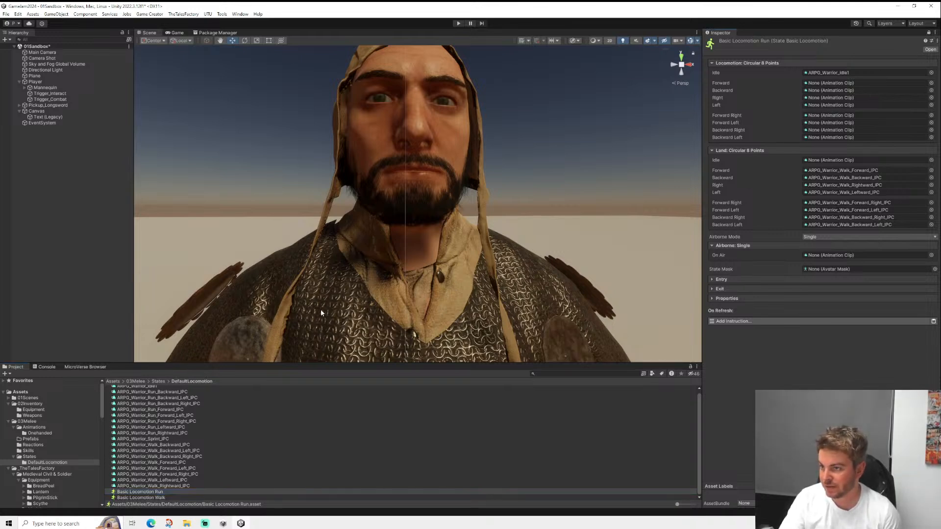
{"action": "left_click_drag", "start_coordinate": [166, 396], "coordinate": [833, 179]}
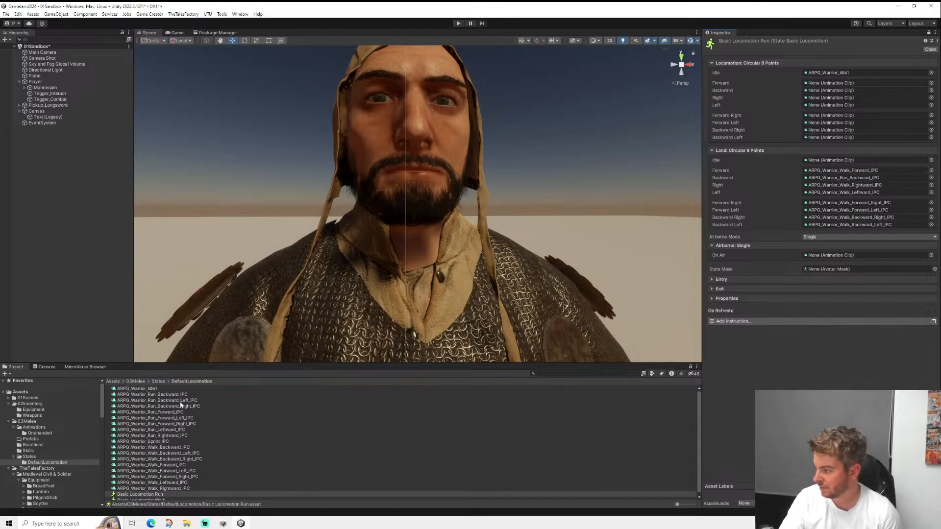
{"action": "left_click_drag", "start_coordinate": [169, 401], "coordinate": [836, 225]}
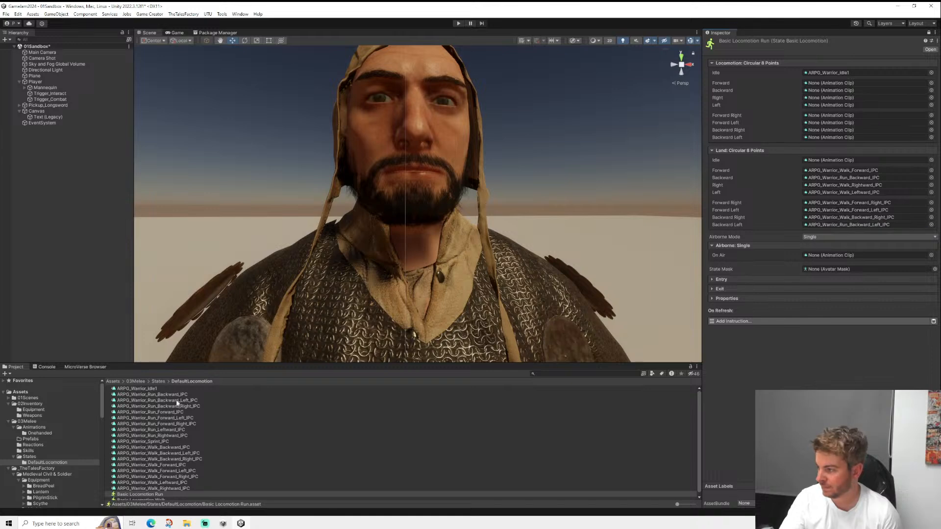
{"action": "left_click_drag", "start_coordinate": [180, 407], "coordinate": [833, 217]}
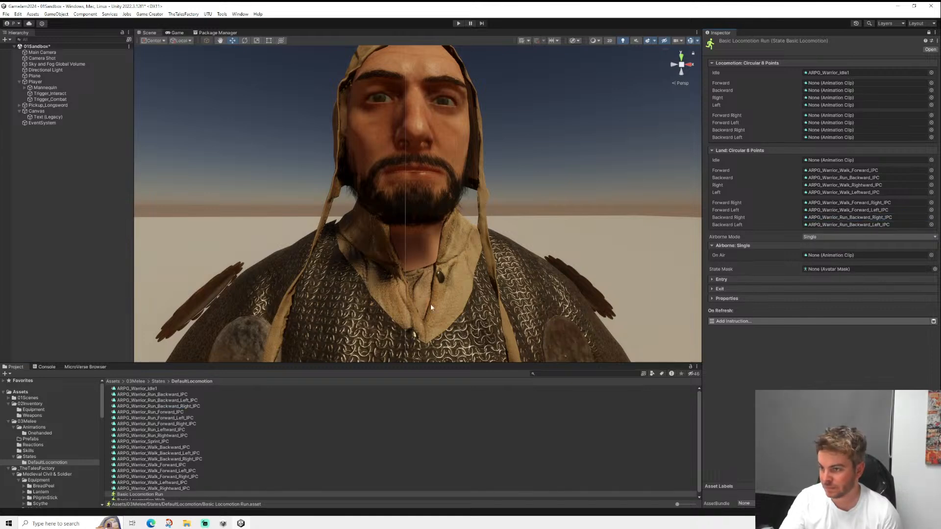
- Assign the matching ARPG_Warrior_Run clips to the Land Forward Left, Forward Right, Left and Right slots of Basic Locomotion Run
{"action": "left_click_drag", "start_coordinate": [182, 414], "coordinate": [837, 178]}
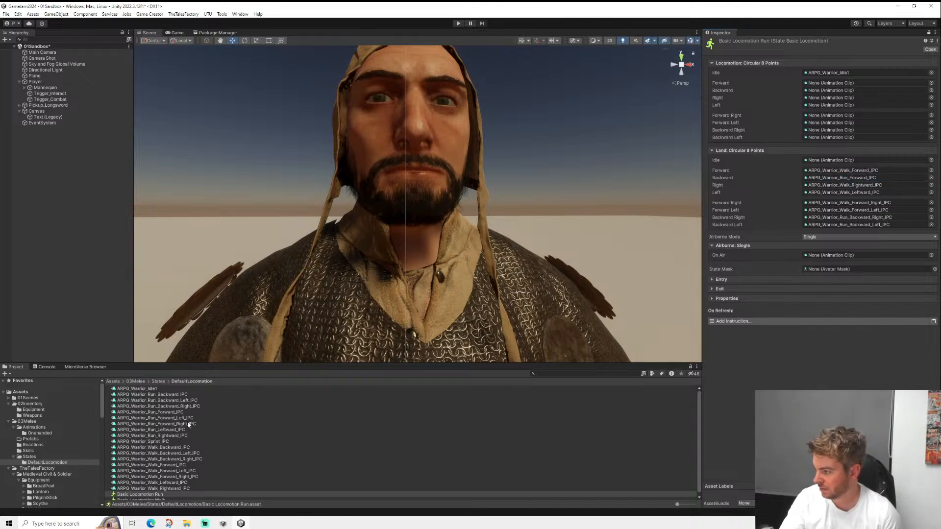
{"action": "left_click_drag", "start_coordinate": [188, 424], "coordinate": [827, 210]}
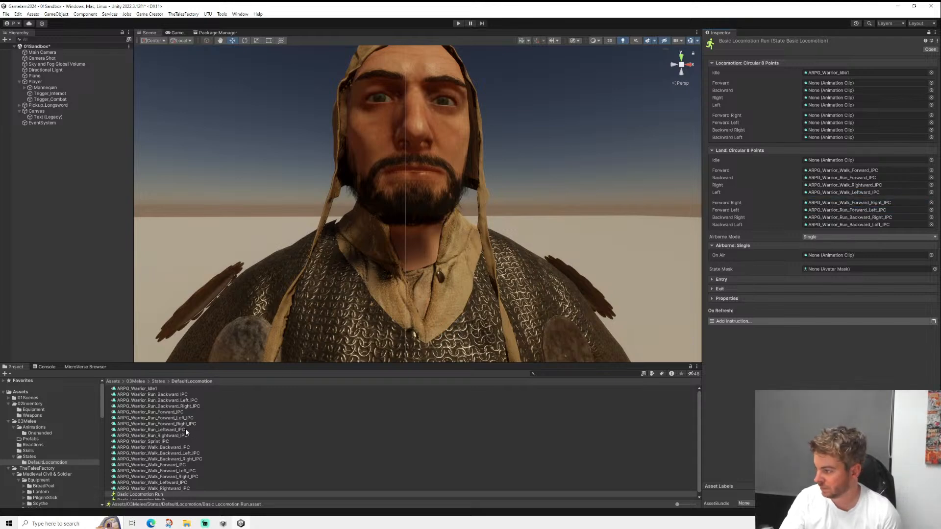
{"action": "left_click_drag", "start_coordinate": [189, 424], "coordinate": [830, 203]}
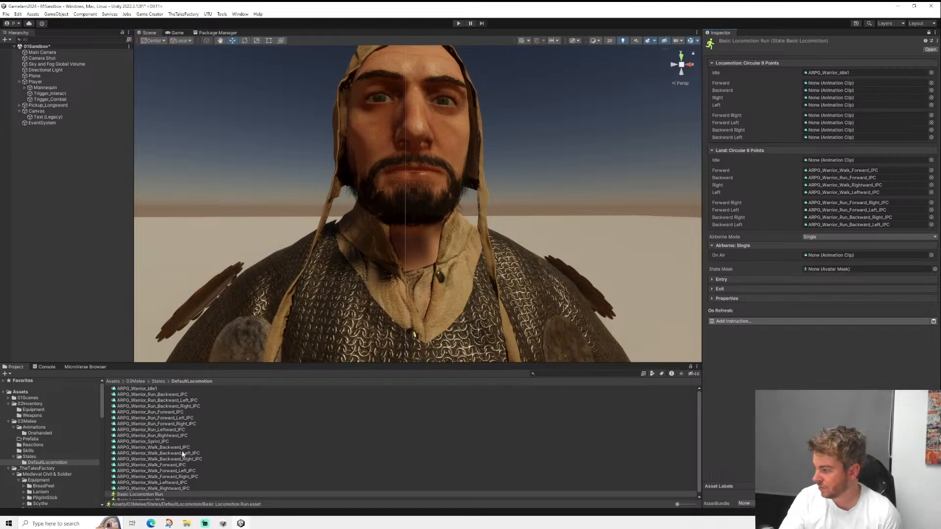
{"action": "left_click_drag", "start_coordinate": [177, 435], "coordinate": [813, 193]}
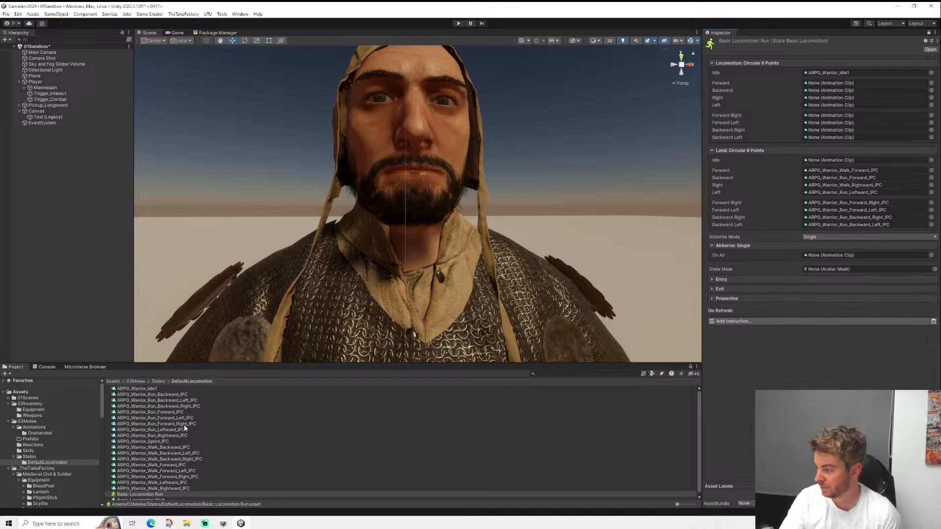
{"action": "left_click_drag", "start_coordinate": [167, 437], "coordinate": [828, 189]}
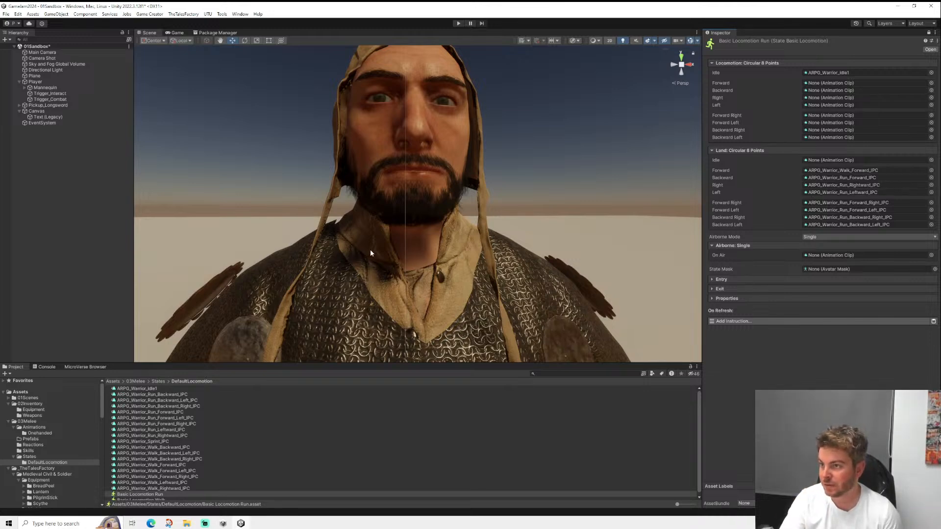
- In Basic Locomotion Run, set Land Forward to ARPG_Warrior_Run_Forward_IPC and Land Backward to ARPG_Warrior_Run_Backward_IPC
{"action": "scroll", "coordinate": [158, 473], "scroll_direction": "down", "scroll_amount": 1}
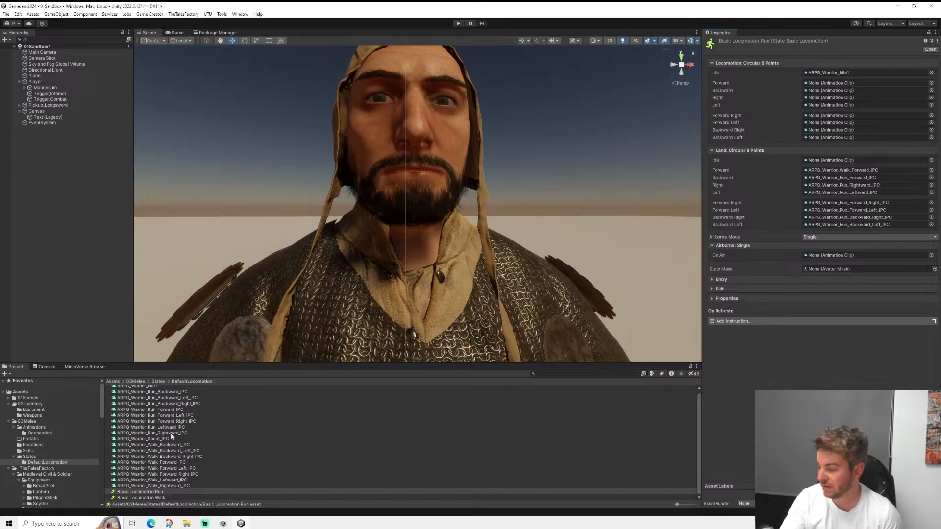
{"action": "left_click", "coordinate": [162, 492]}
{"action": "left_click", "coordinate": [161, 498]}
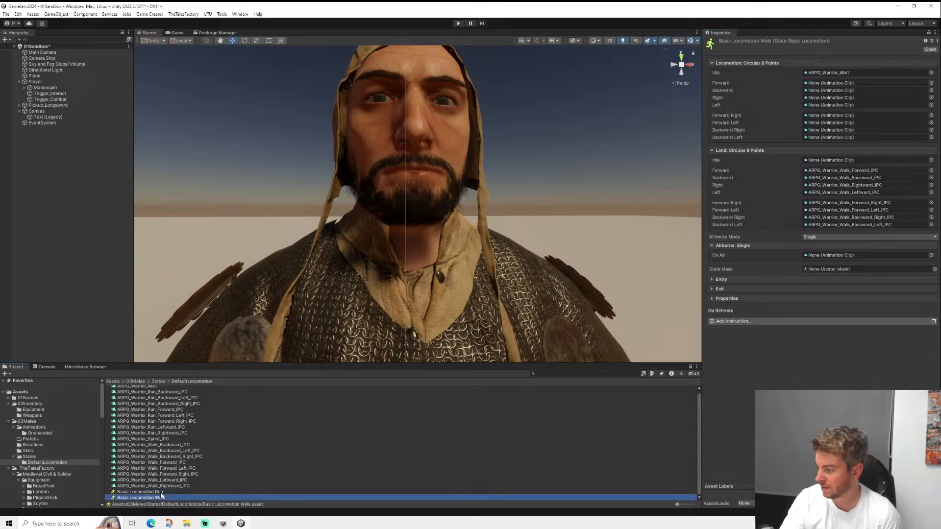
{"action": "left_click", "coordinate": [157, 497]}
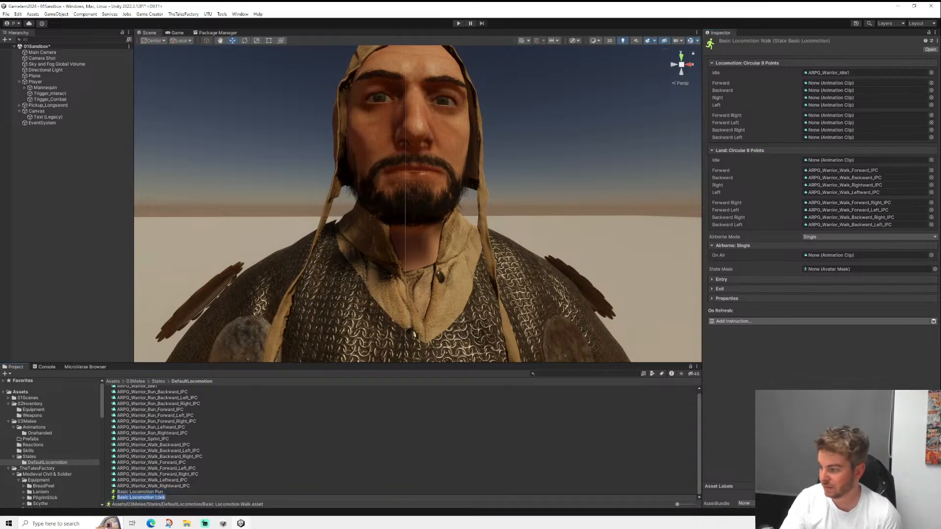
{"action": "left_click", "coordinate": [158, 493]}
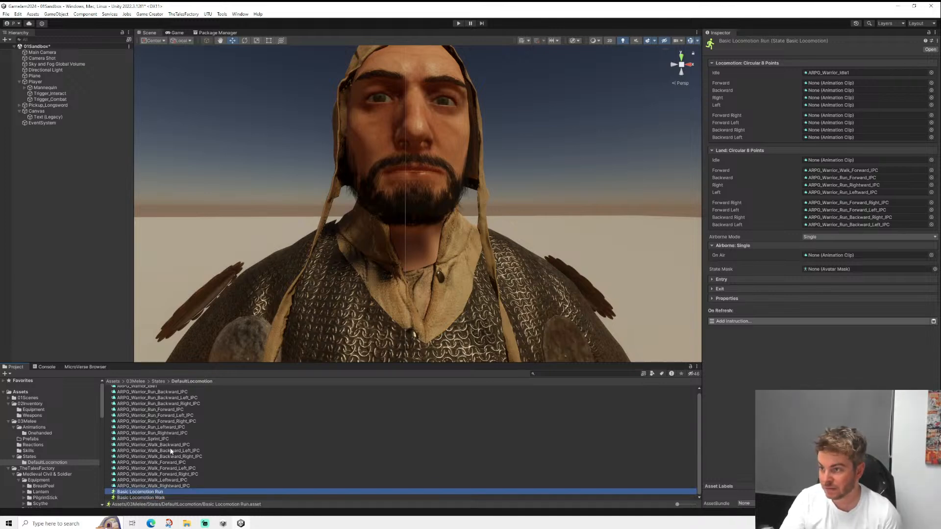
{"action": "scroll", "coordinate": [170, 449], "scroll_direction": "up", "scroll_amount": 1}
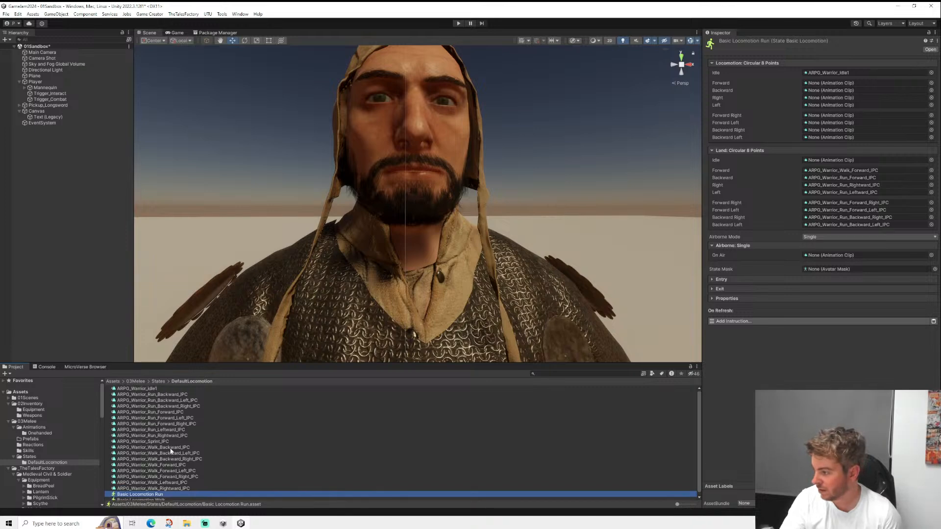
{"action": "left_click_drag", "start_coordinate": [175, 413], "coordinate": [845, 174]}
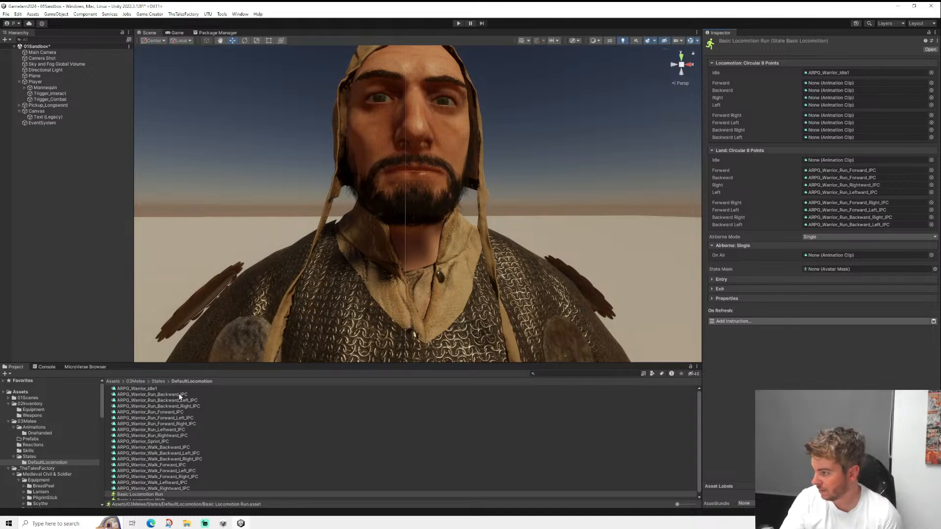
{"action": "left_click_drag", "start_coordinate": [180, 396], "coordinate": [868, 181]}
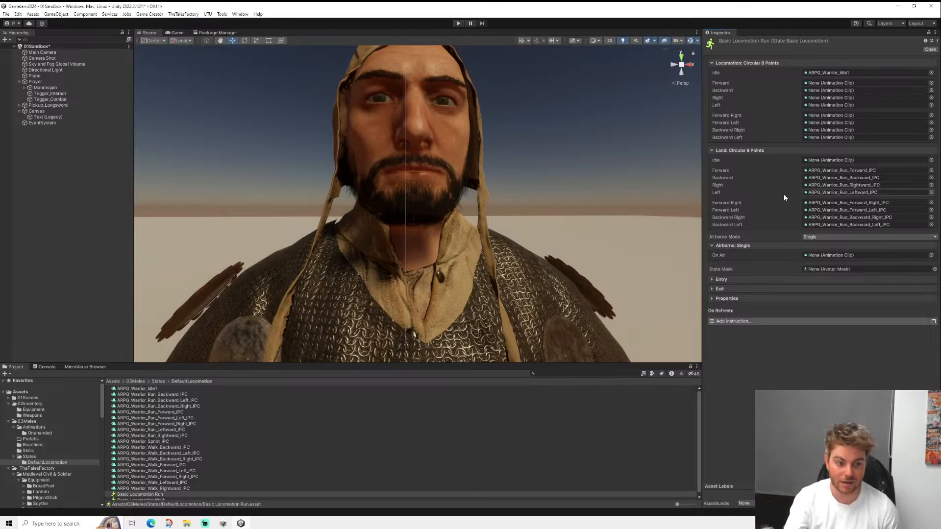
- Open the ARPG_Warrior_Idle1 clip in the Animation window to examine its keyframes
{"action": "scroll", "coordinate": [143, 462], "scroll_direction": "down", "scroll_amount": 1}
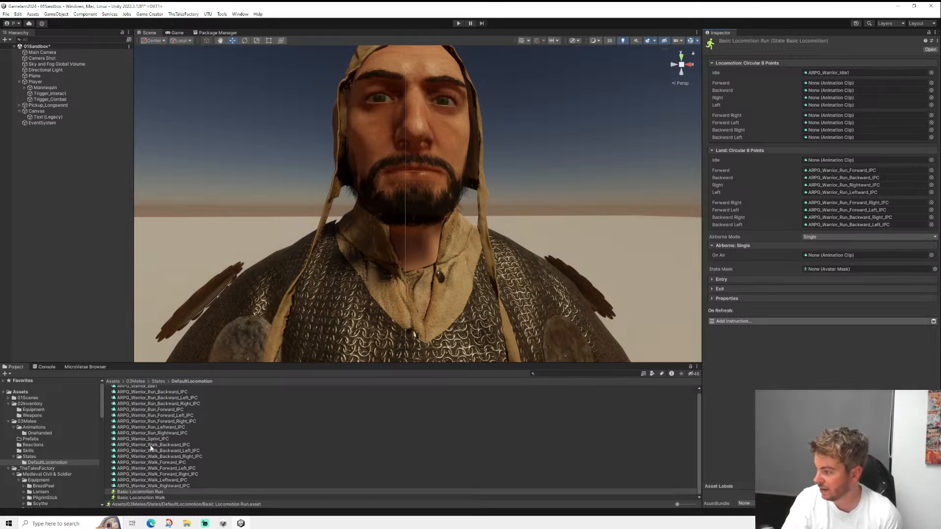
{"action": "scroll", "coordinate": [144, 456], "scroll_direction": "up", "scroll_amount": 1}
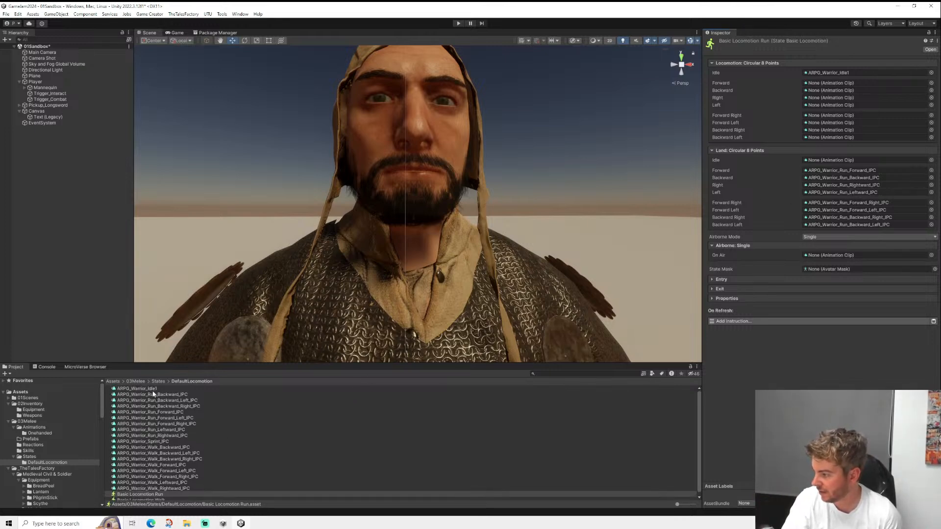
{"action": "left_click", "coordinate": [139, 413]}
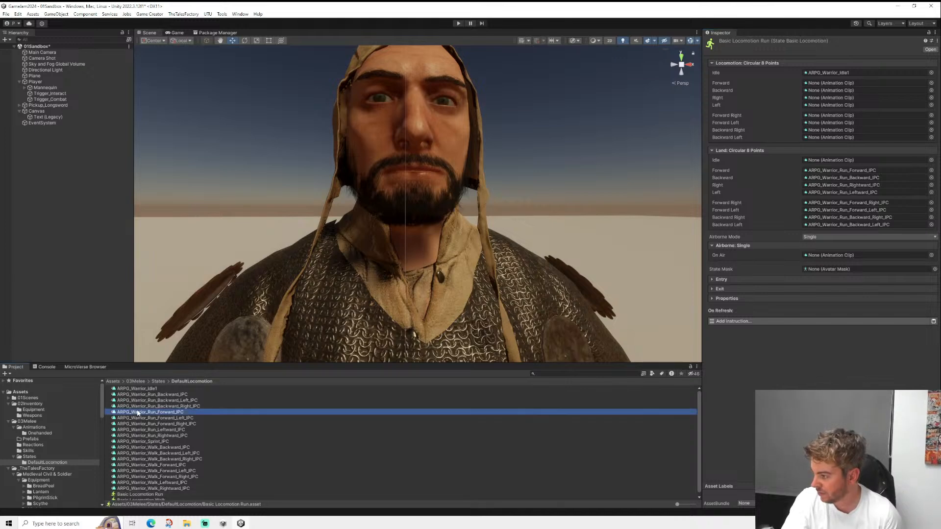
{"action": "double_click", "coordinate": [149, 389]}
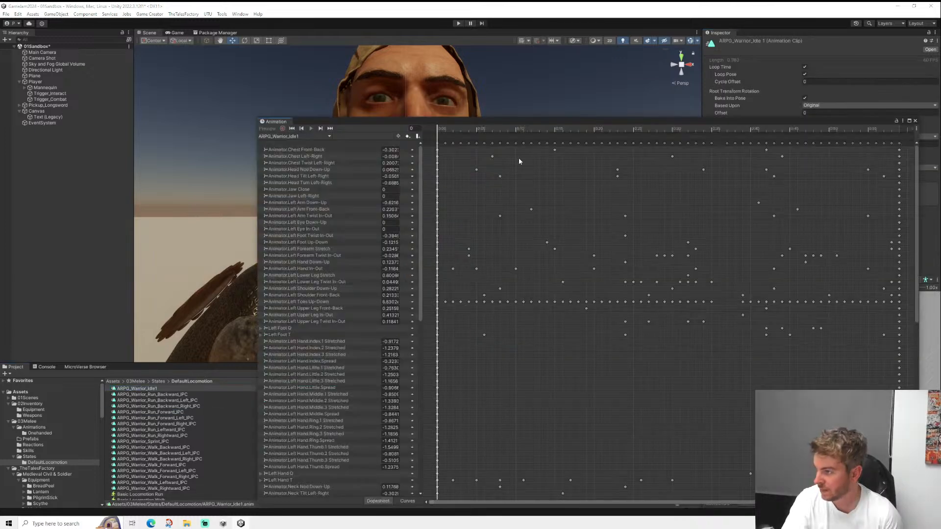
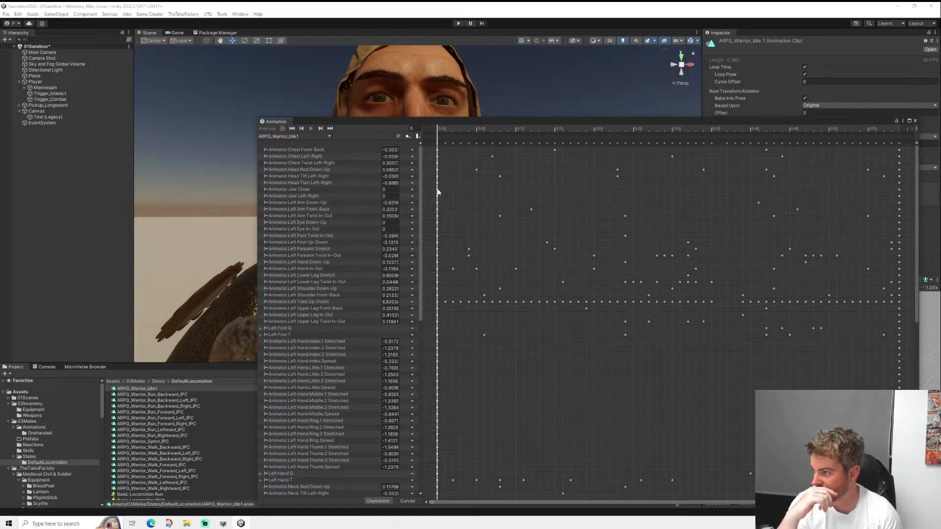
- Set Animator.Jaw Close at the first keyframe of ARPG_Warrior_Idle1 to -1
{"action": "left_click_drag", "start_coordinate": [462, 122], "coordinate": [455, 173]}
{"action": "left_click", "coordinate": [329, 239]}
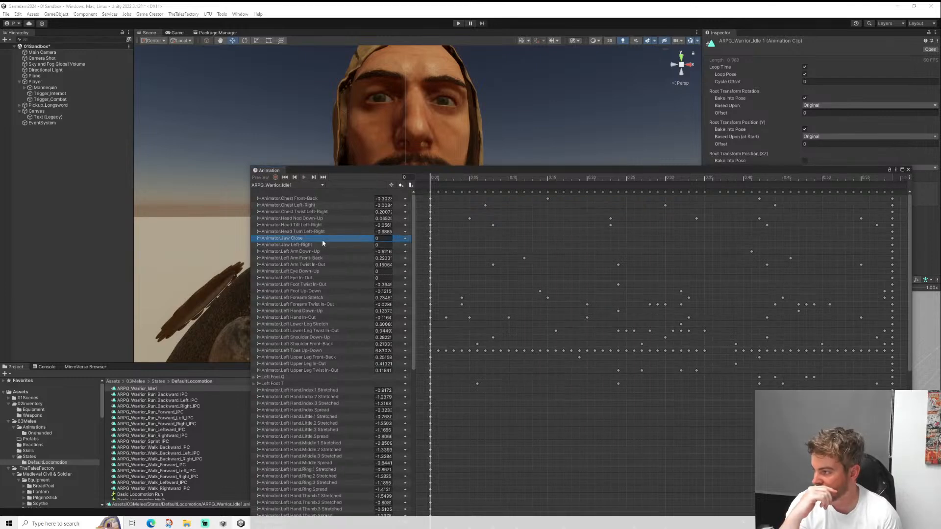
{"action": "left_click", "coordinate": [432, 239]}
{"action": "left_click", "coordinate": [431, 239]}
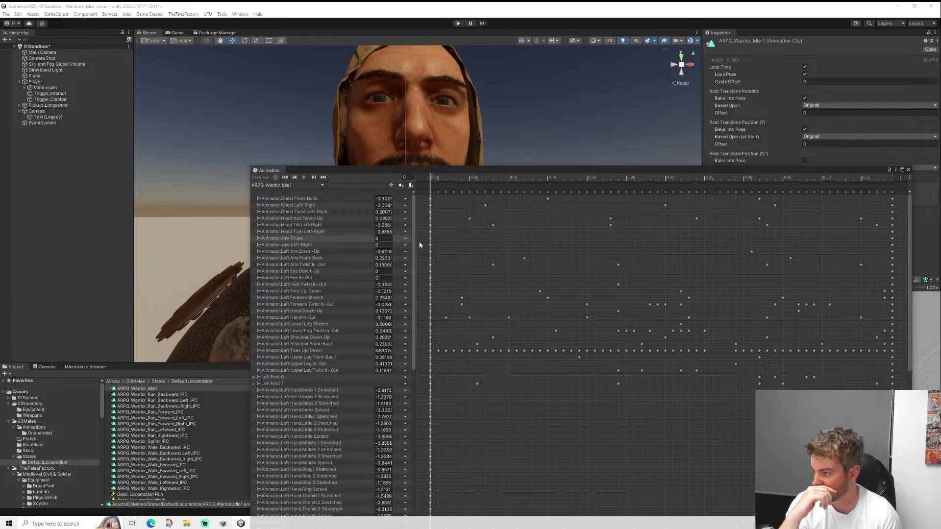
{"action": "left_click", "coordinate": [386, 238]}
{"action": "type", "text": "-1"}
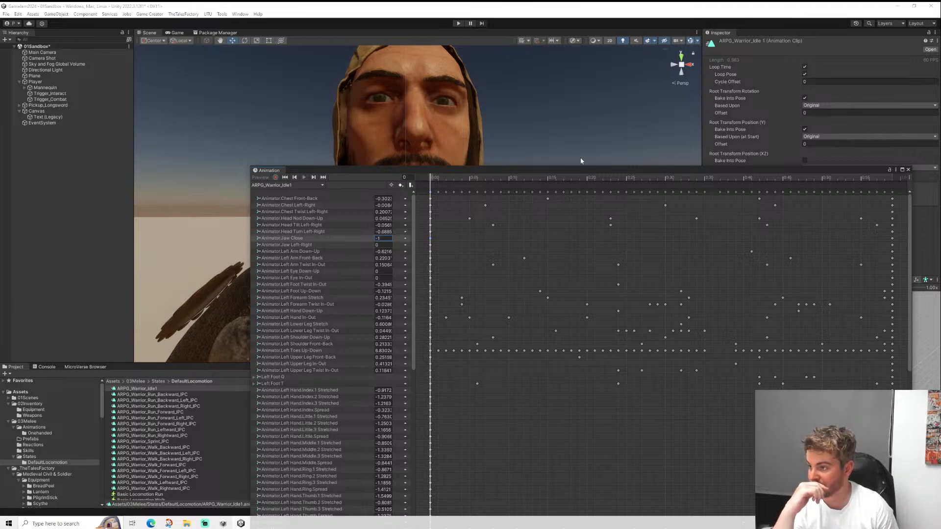
- Dock the floating Animation window alongside the Scene and Game views and adjust the height of the Project window
{"action": "left_click_drag", "start_coordinate": [278, 175], "coordinate": [259, 35]}
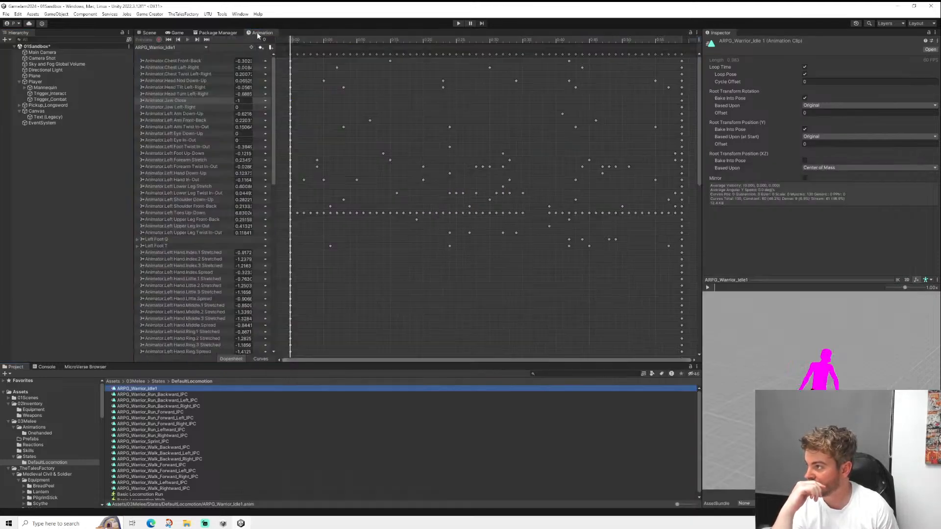
{"action": "left_click", "coordinate": [324, 361]}
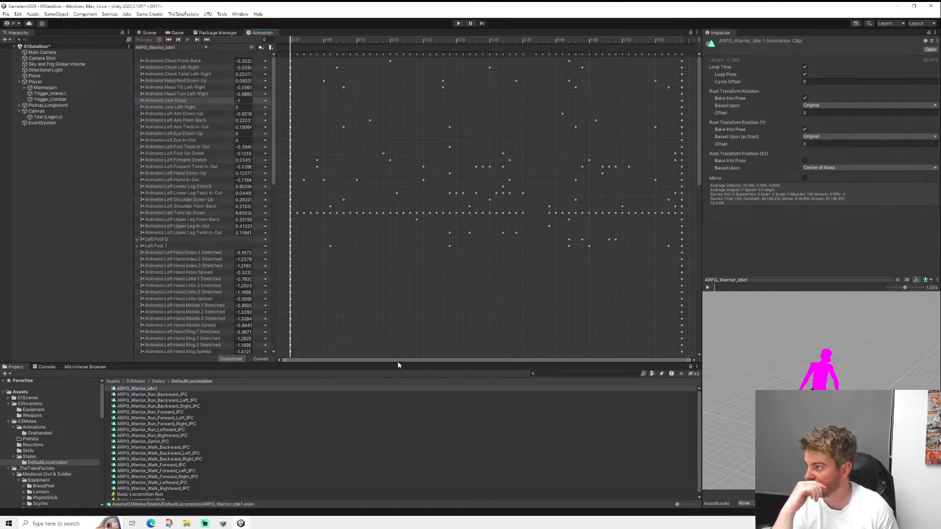
{"action": "left_click_drag", "start_coordinate": [500, 364], "coordinate": [539, 366]}
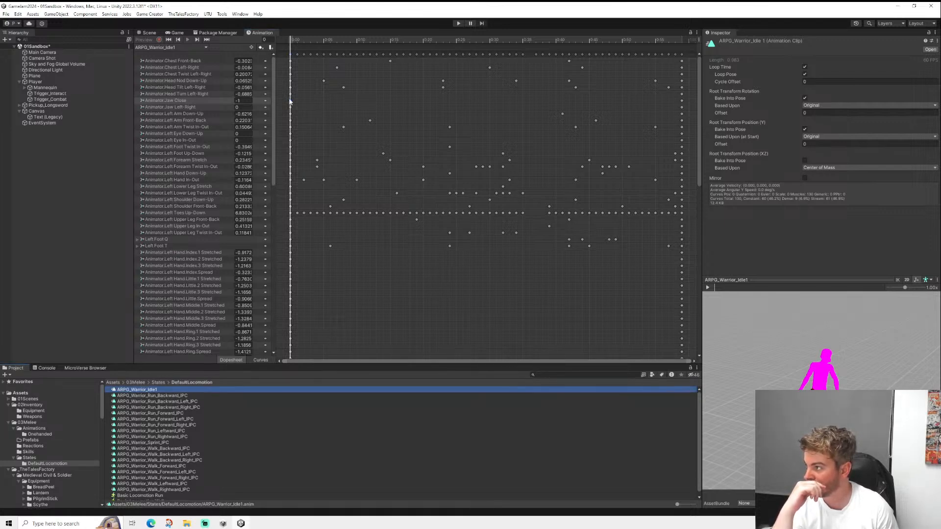
- Try to give the last Animator.Jaw Close keyframe of ARPG_Warrior_Idle1 the value -1 and check the character in the Scene view
{"action": "left_click", "coordinate": [681, 102]}
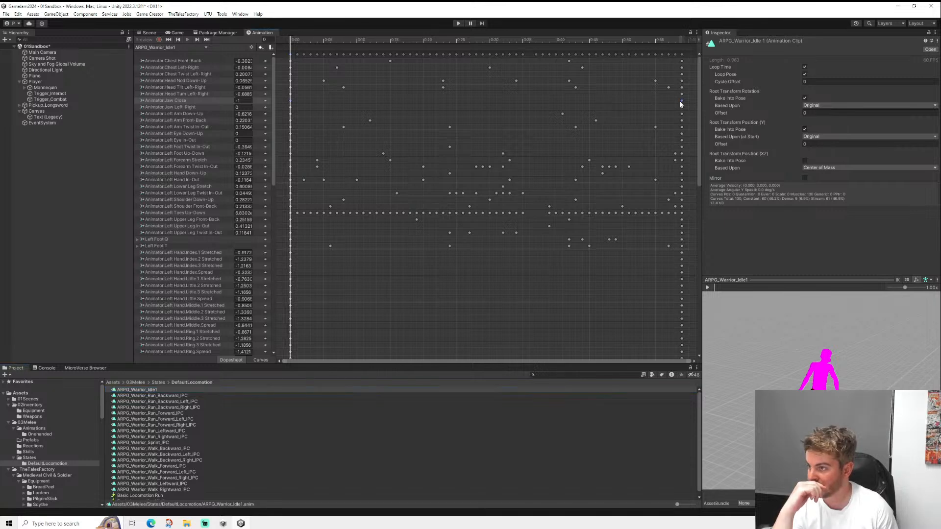
{"action": "left_click", "coordinate": [241, 100]}
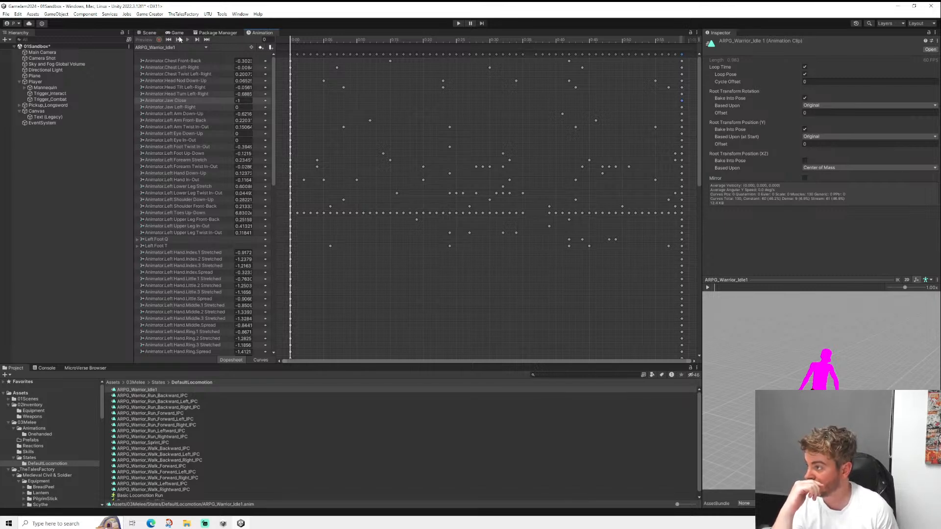
{"action": "left_click", "coordinate": [148, 32]}
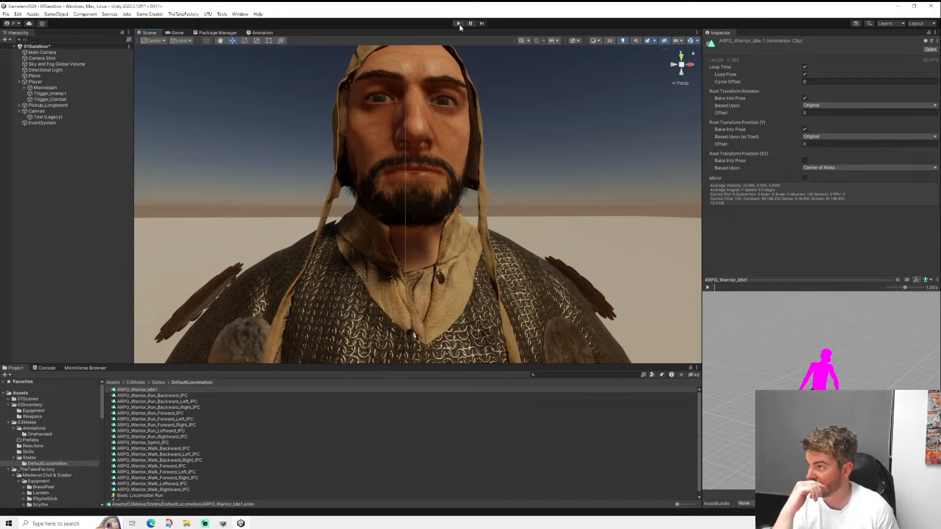
{"action": "left_click", "coordinate": [269, 33]}
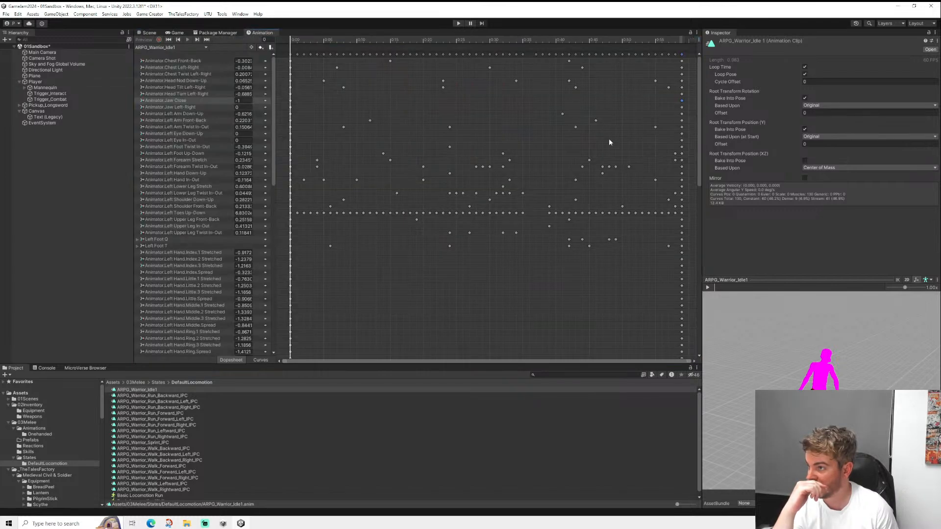
- Dock the Animation window beside the Inspector and preview the Human@Air_Down_I clip on MedievalCivil&Soldier_Complete
{"action": "left_click_drag", "start_coordinate": [269, 32], "coordinate": [763, 39]}
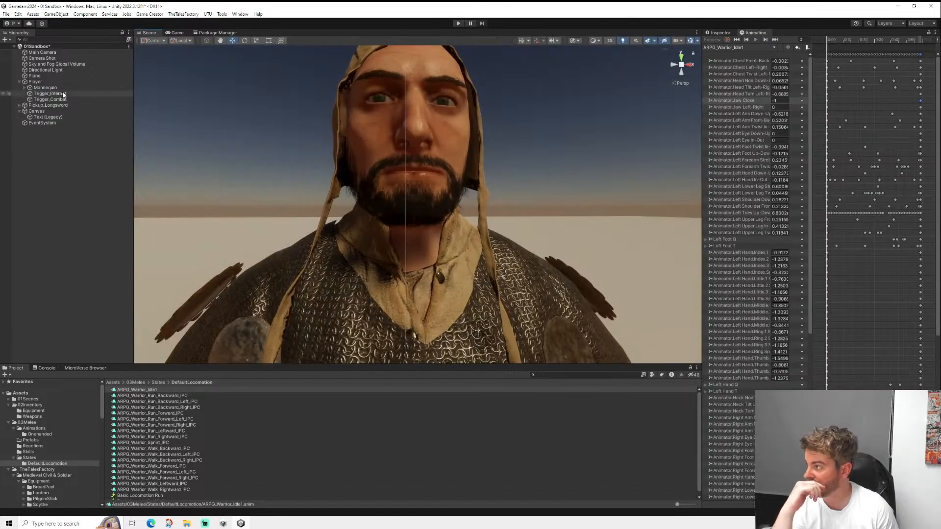
{"action": "left_click", "coordinate": [35, 82]}
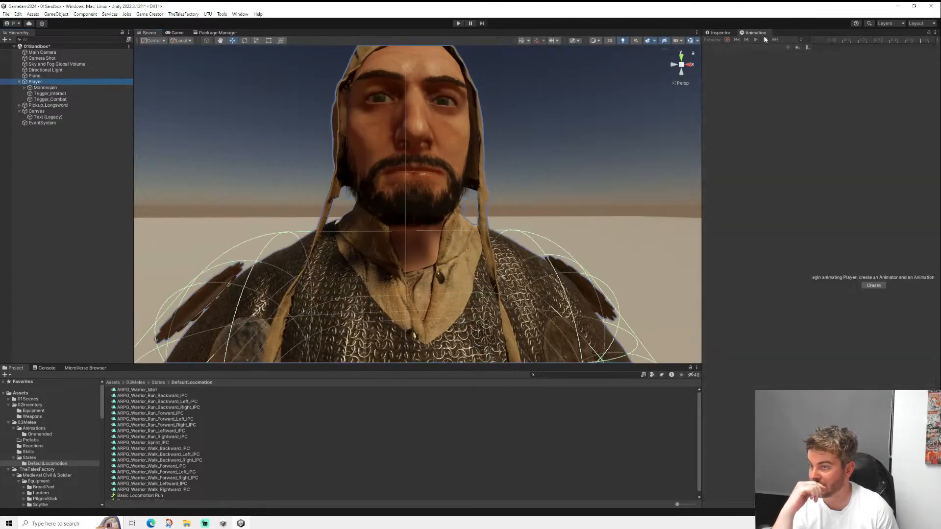
{"action": "left_click", "coordinate": [42, 88]}
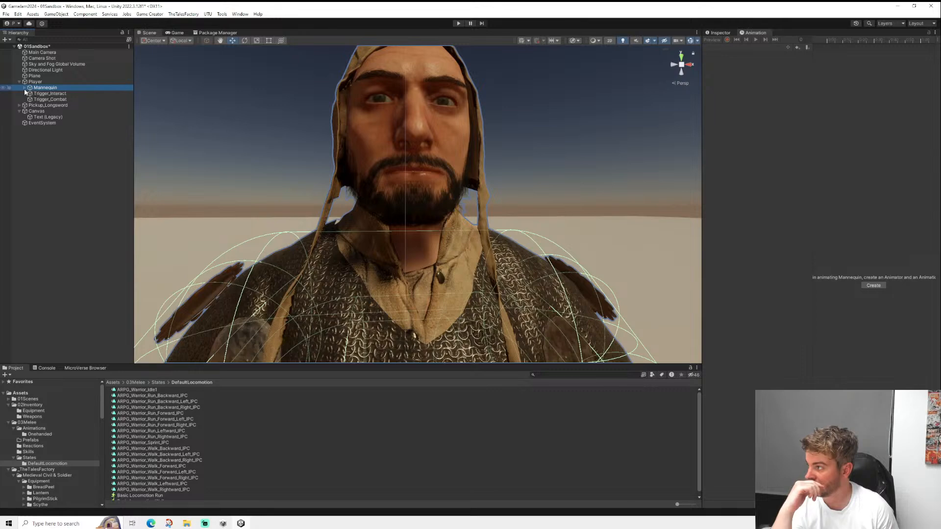
{"action": "left_click", "coordinate": [24, 87]}
{"action": "left_click", "coordinate": [59, 93]}
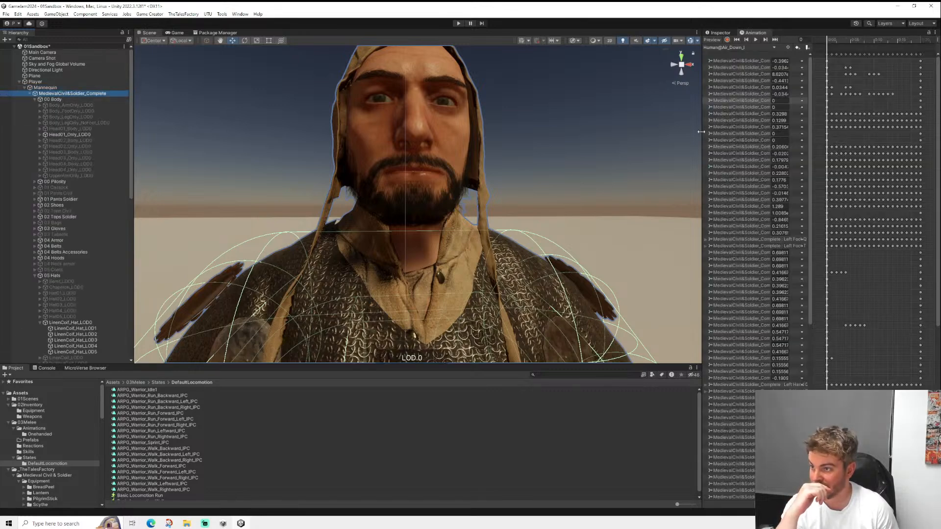
{"action": "left_click_drag", "start_coordinate": [701, 131], "coordinate": [672, 132]}
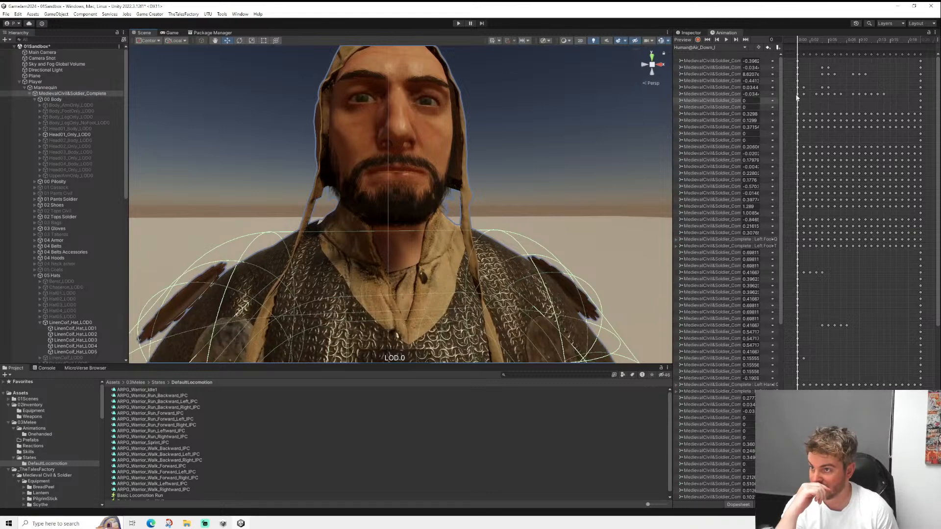
{"action": "left_click", "coordinate": [727, 40]}
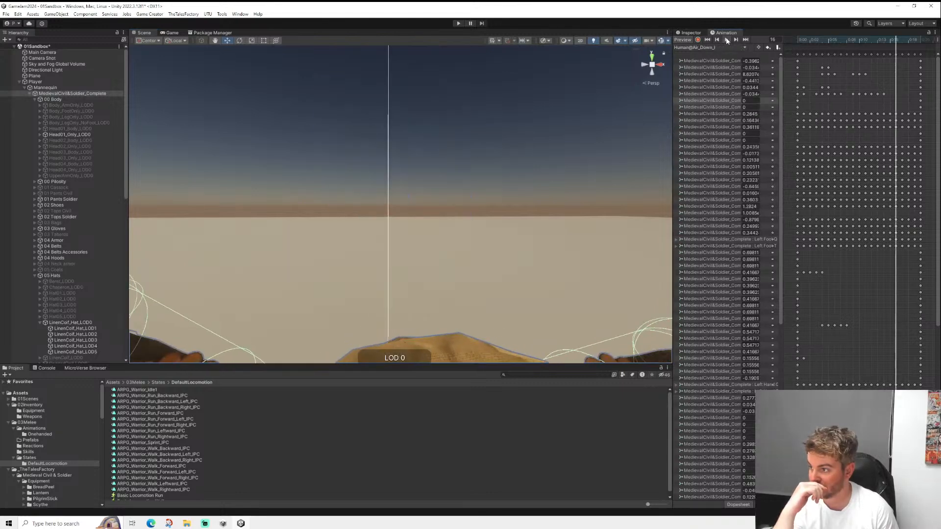
- Widen the Animation window's property column, examine the soldier's animated properties and switch to the Human@Stand_Idle clip
{"action": "scroll", "coordinate": [723, 100], "scroll_direction": "down", "scroll_amount": 1}
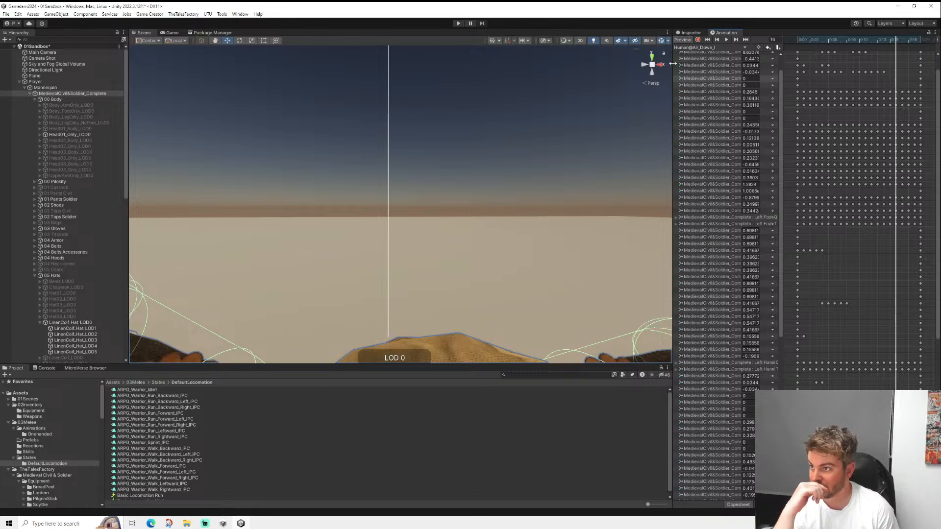
{"action": "left_click_drag", "start_coordinate": [672, 63], "coordinate": [557, 63]}
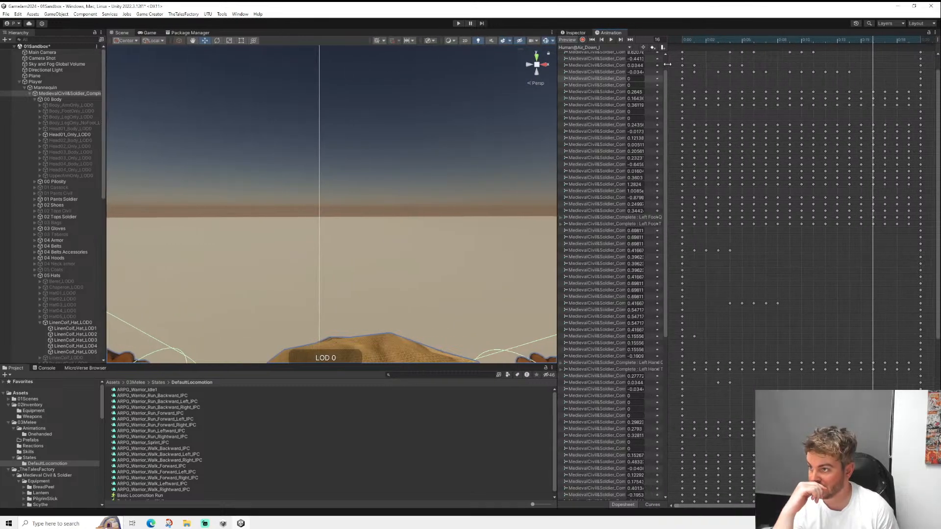
{"action": "left_click_drag", "start_coordinate": [669, 64], "coordinate": [761, 69]}
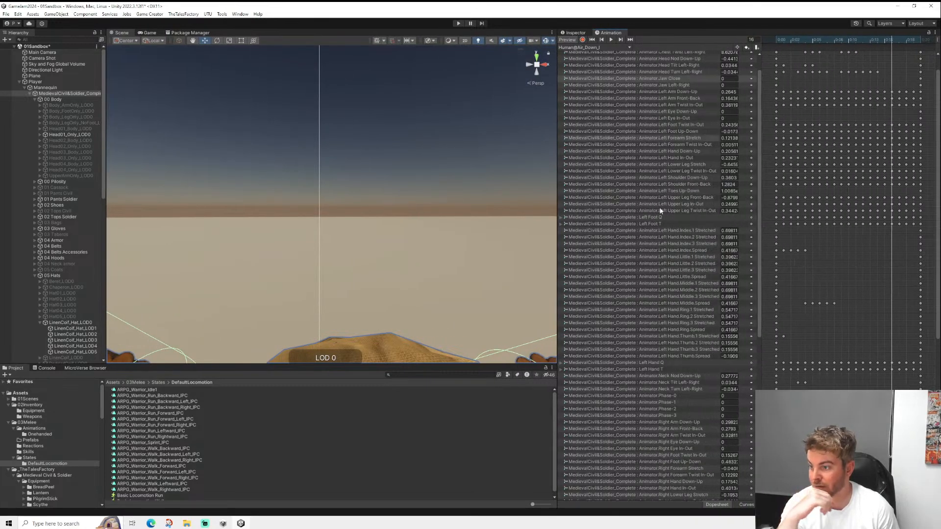
{"action": "scroll", "coordinate": [676, 236], "scroll_direction": "down", "scroll_amount": 3}
{"action": "scroll", "coordinate": [676, 236], "scroll_direction": "up", "scroll_amount": 3}
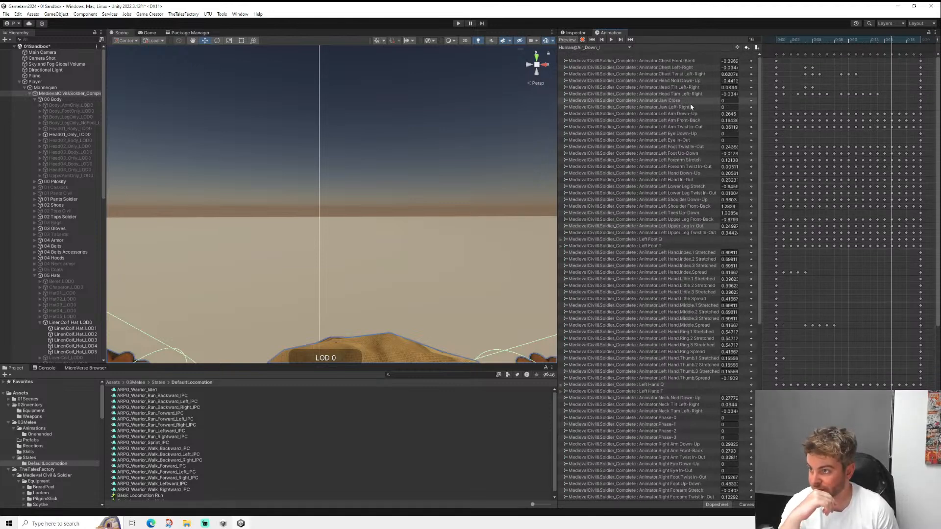
{"action": "scroll", "coordinate": [685, 222], "scroll_direction": "down", "scroll_amount": 8}
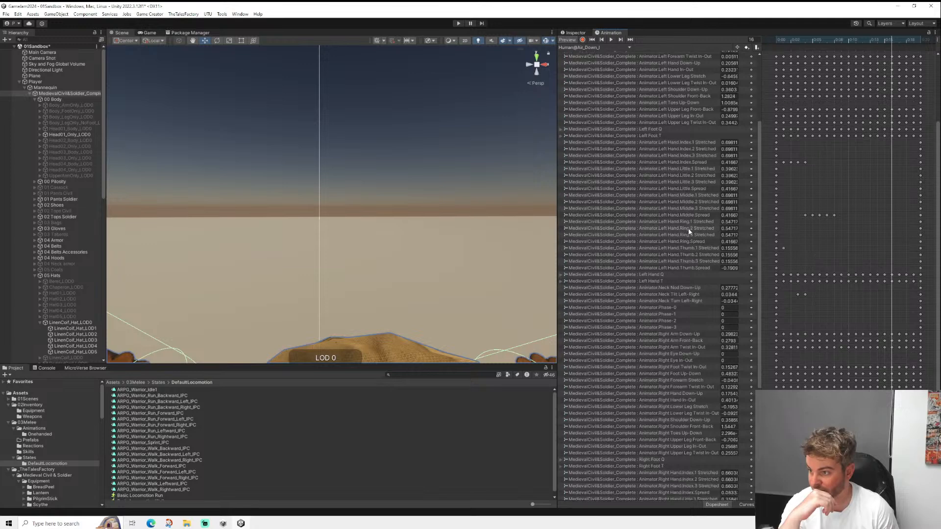
{"action": "scroll", "coordinate": [689, 232], "scroll_direction": "up", "scroll_amount": 5}
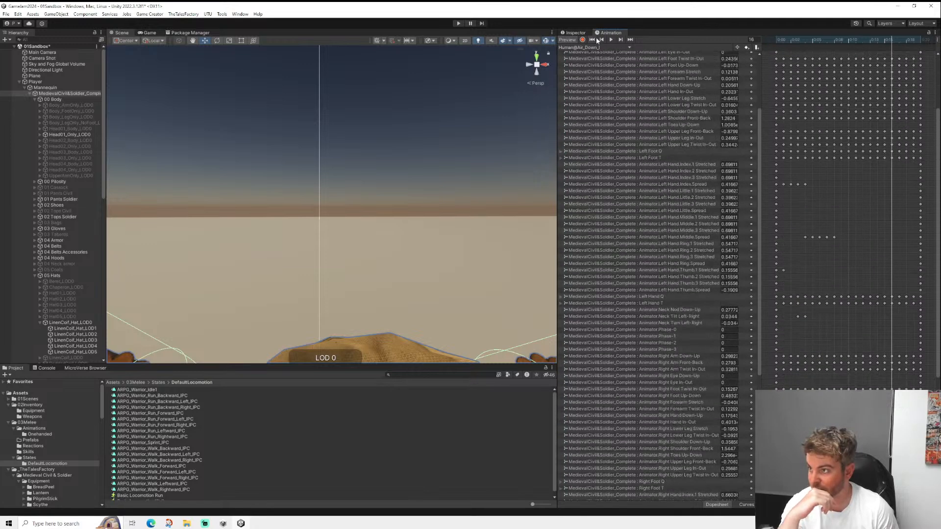
{"action": "left_click", "coordinate": [622, 47]}
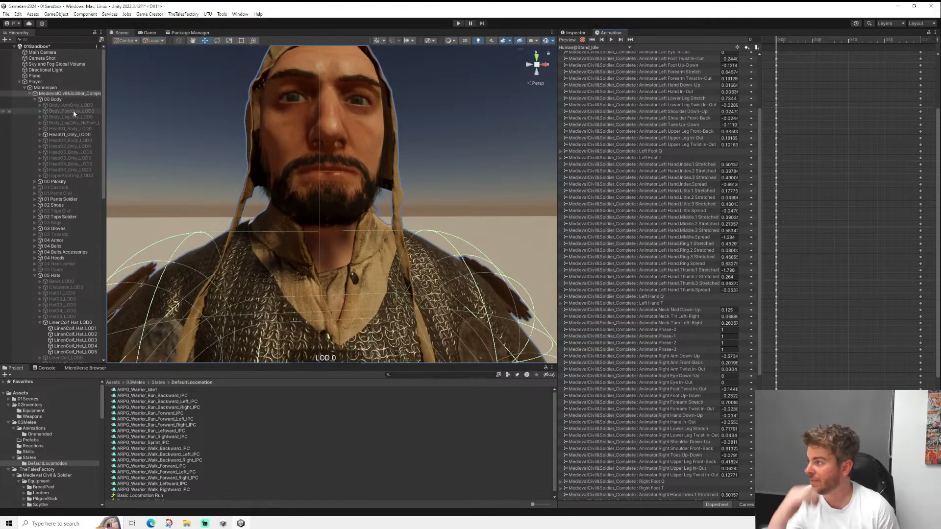
- Select the Player object, narrow the side area and dock the Animation window back alongside the Scene view
{"action": "left_click", "coordinate": [35, 81]}
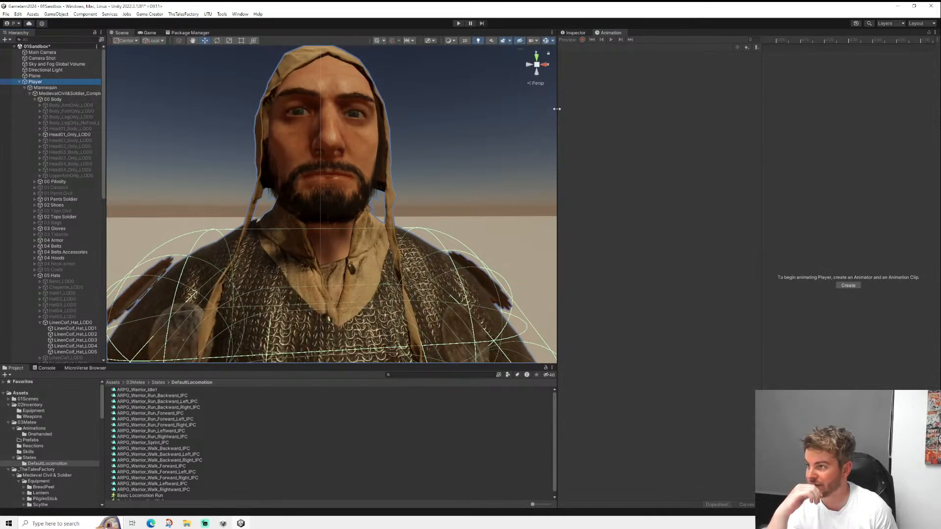
{"action": "left_click_drag", "start_coordinate": [557, 109], "coordinate": [676, 64]}
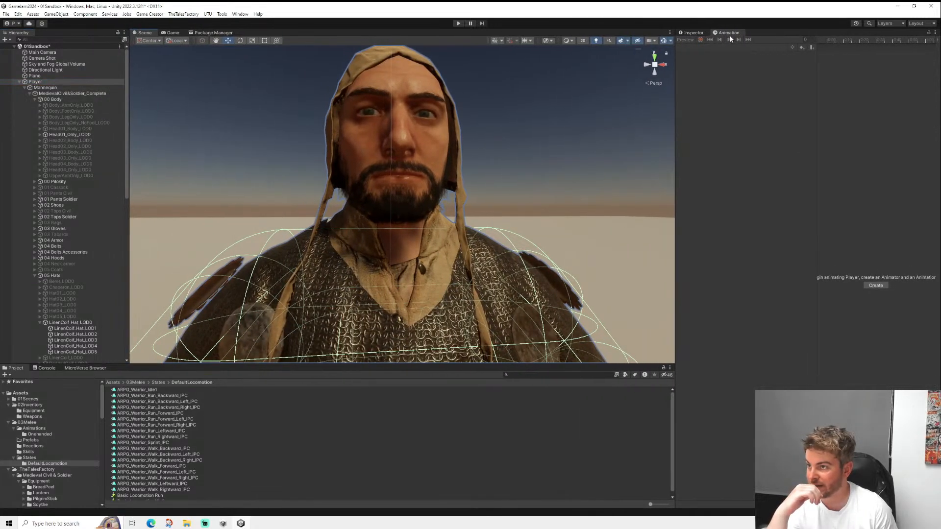
{"action": "left_click_drag", "start_coordinate": [729, 32], "coordinate": [430, 31]}
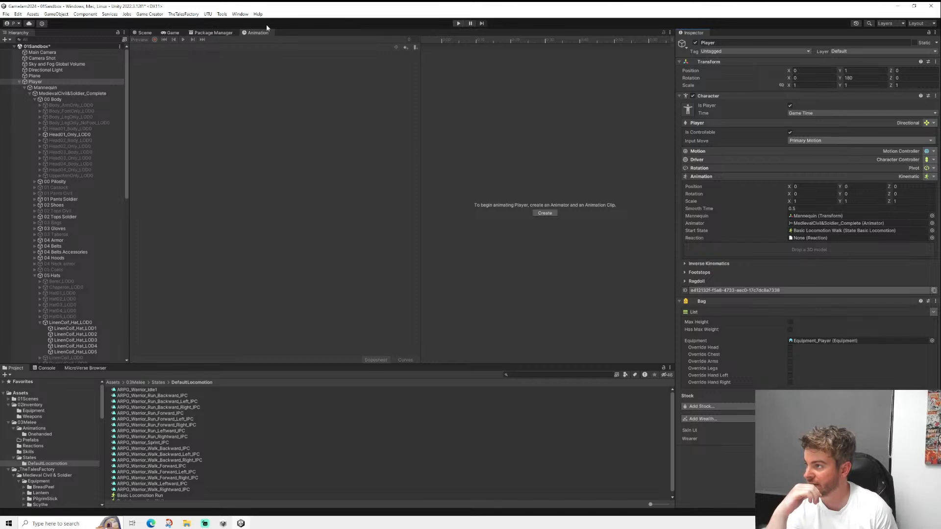
- Run the game and inspect the character's mouth up close in the Scene view
{"action": "left_click", "coordinate": [143, 33]}
{"action": "left_click", "coordinate": [462, 23]}
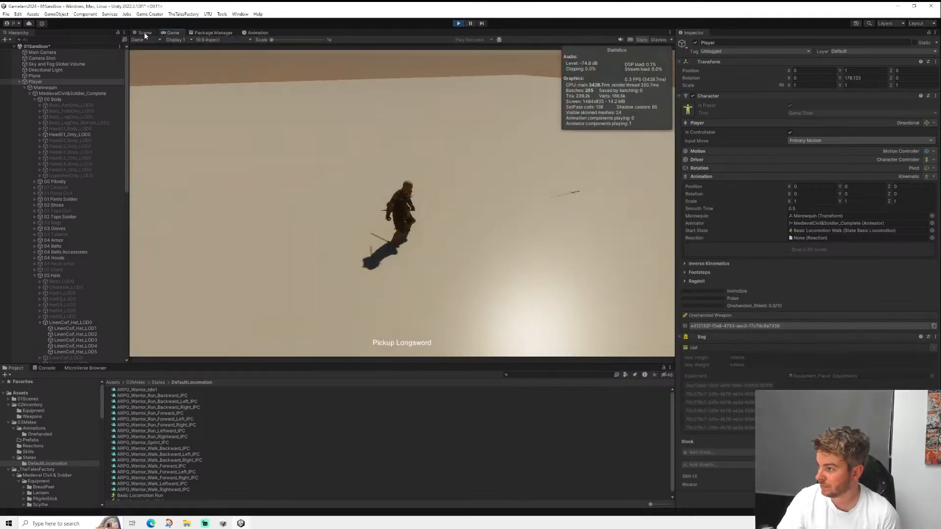
{"action": "left_click", "coordinate": [144, 33]}
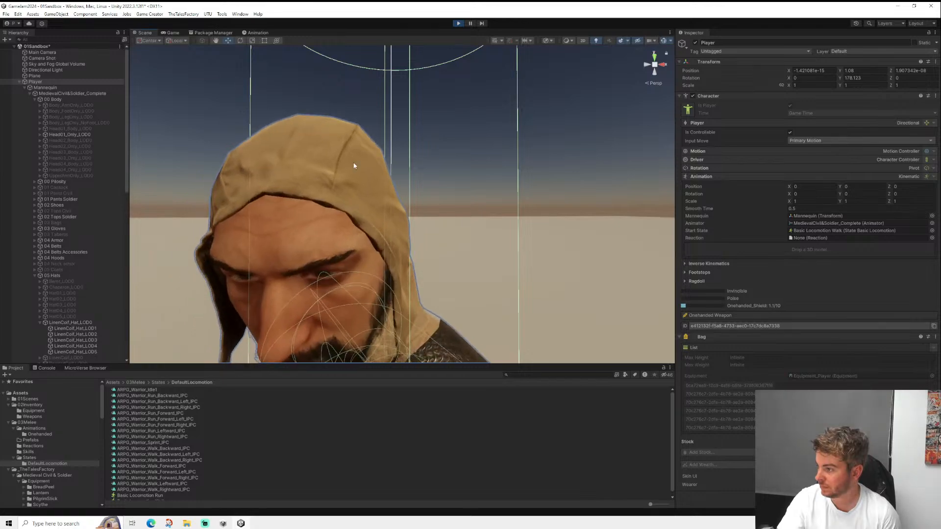
{"action": "middle_click_drag", "start_coordinate": [354, 165], "coordinate": [430, 69]}
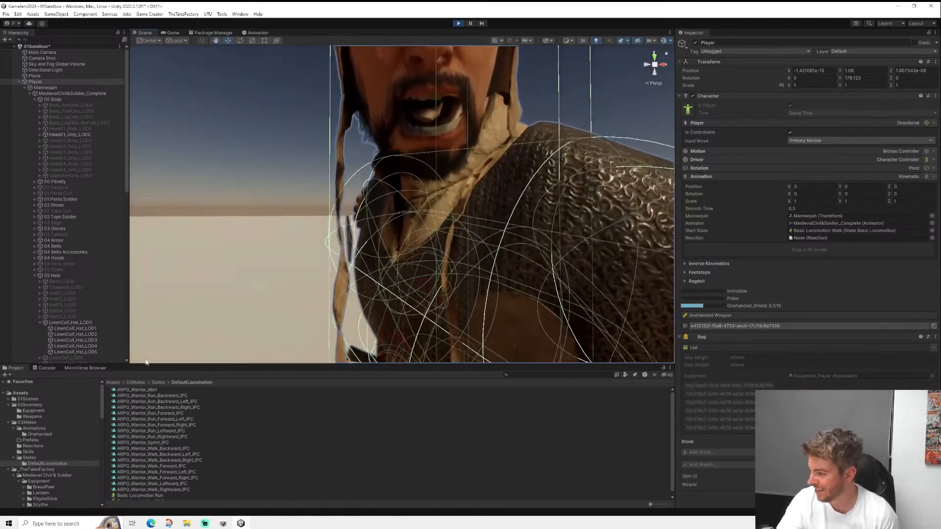
- Reopen ARPG_Warrior_Idle1 in the Animation window, set Animator.Jaw Close to 1 and stop play mode
{"action": "left_click", "coordinate": [137, 389]}
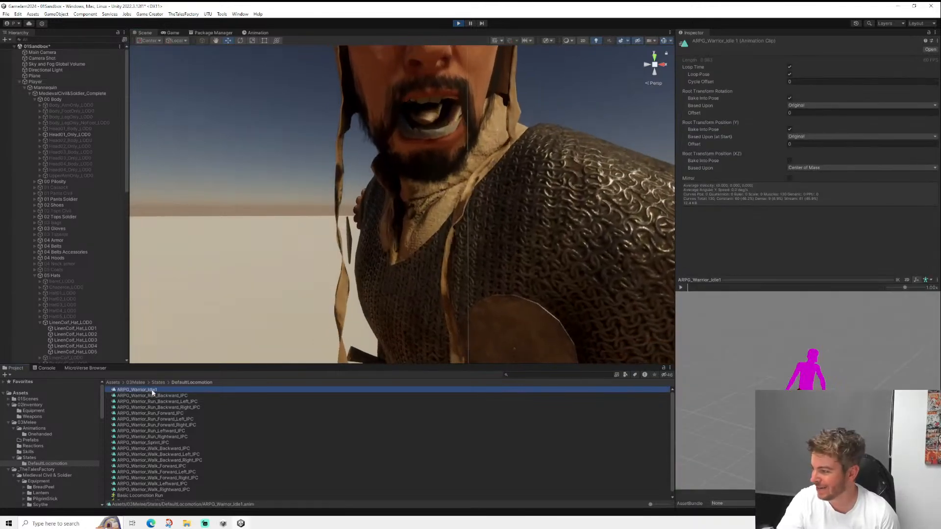
{"action": "double_click", "coordinate": [147, 390]}
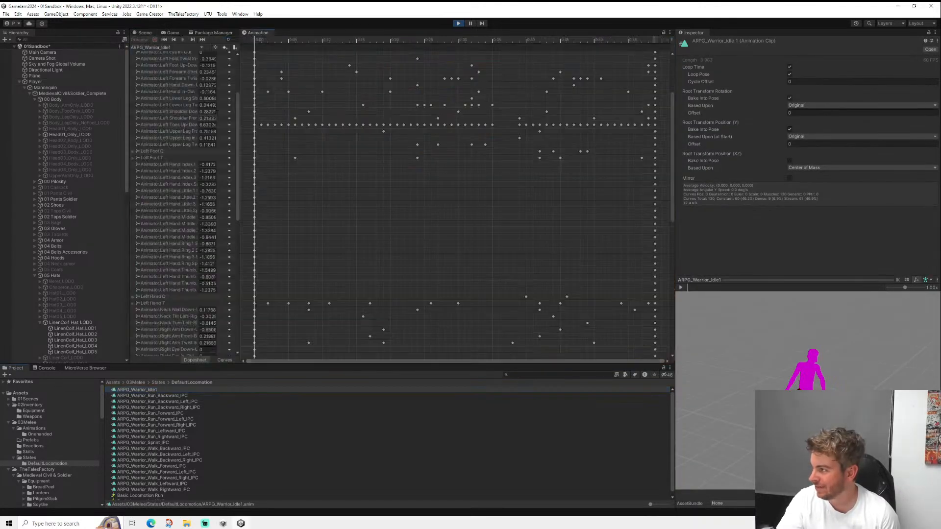
{"action": "scroll", "coordinate": [225, 112], "scroll_direction": "up", "scroll_amount": 5}
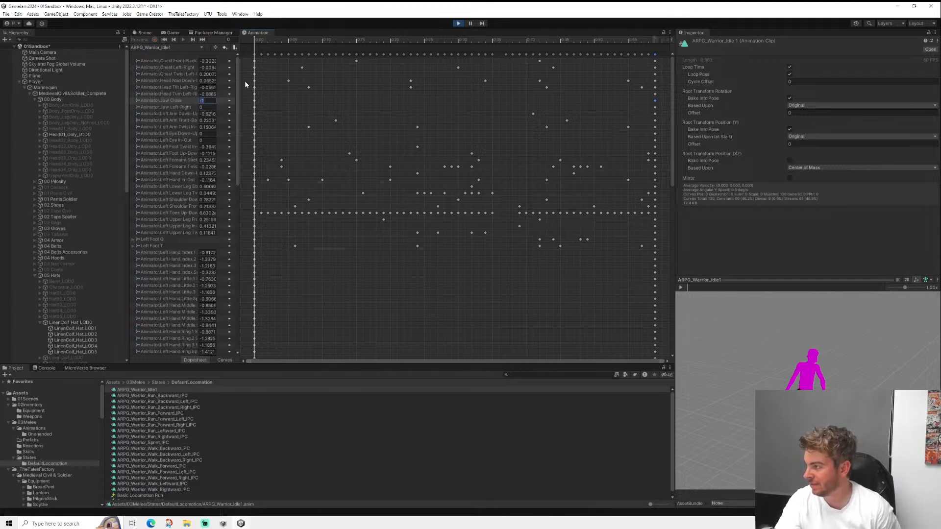
{"action": "left_click", "coordinate": [460, 24]}
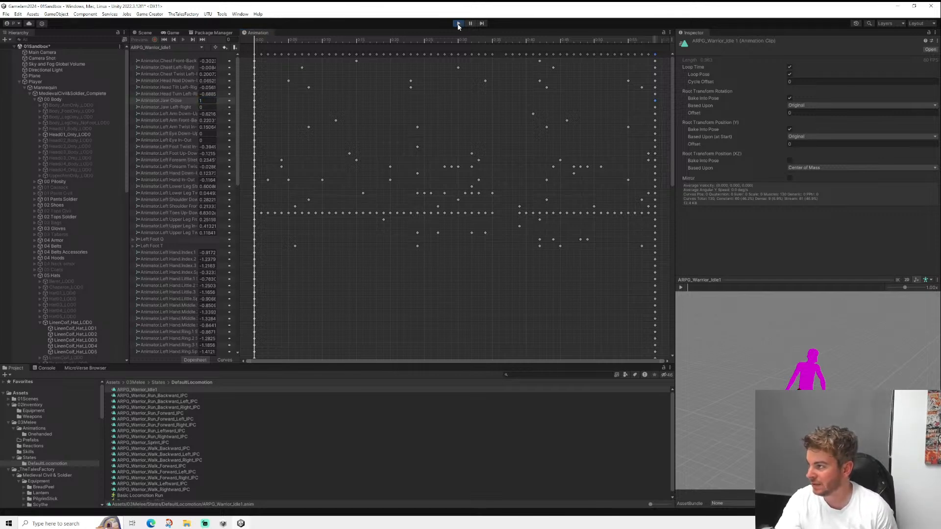
{"action": "left_click", "coordinate": [145, 33]}
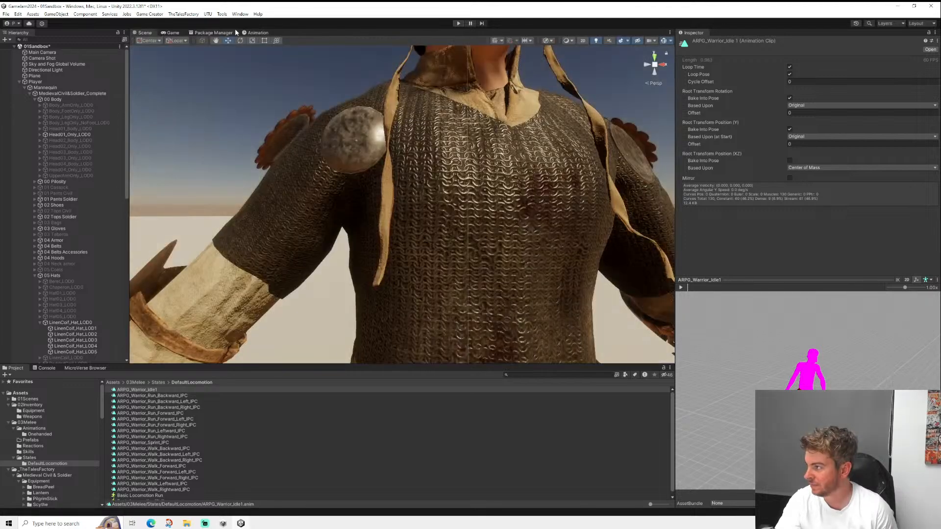
{"action": "left_click", "coordinate": [253, 33]}
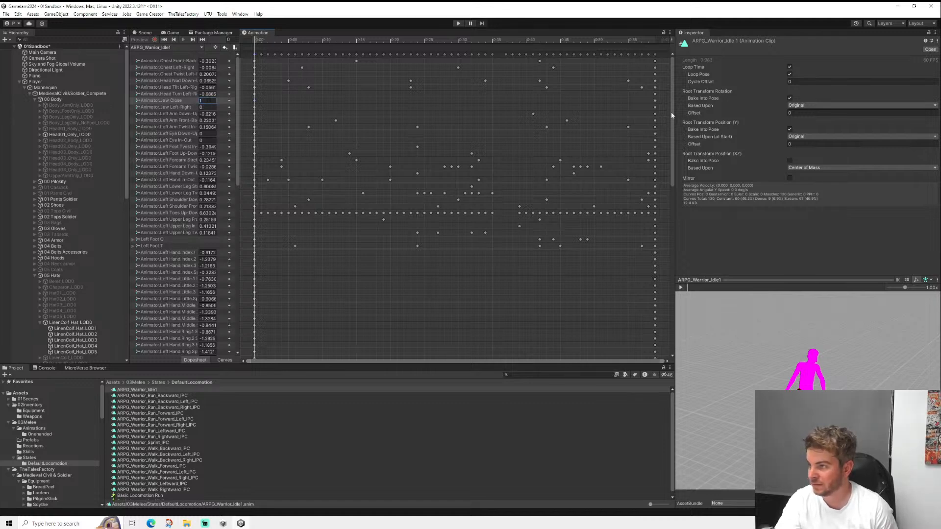
- Select the last Animator.Jaw Close keyframe in the ARPG_Warrior_Idle1 clip and save the scene
{"action": "left_click", "coordinate": [655, 100]}
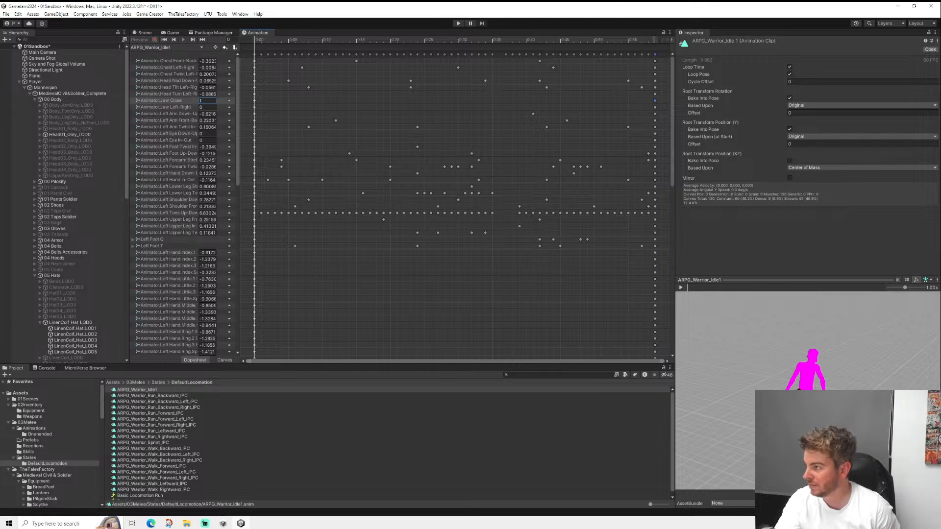
{"action": "left_click", "coordinate": [6, 13]}
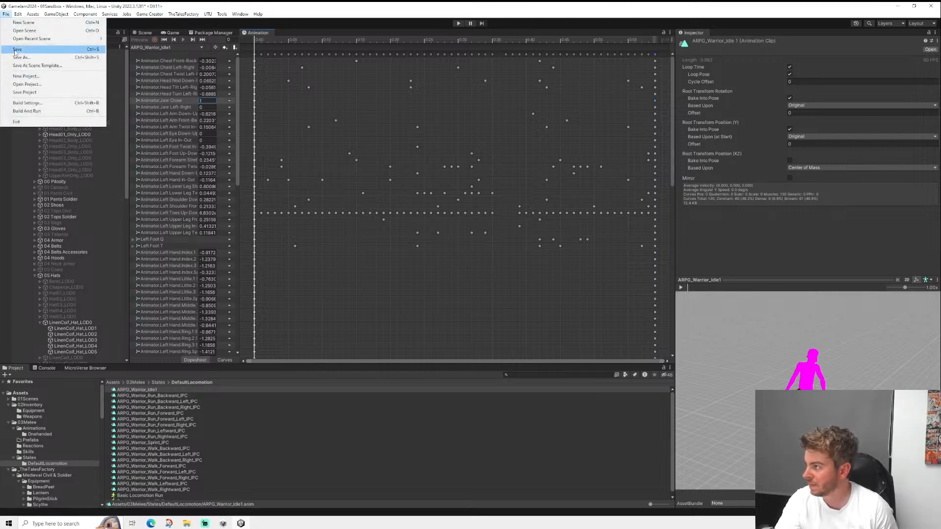
{"action": "left_click", "coordinate": [13, 48]}
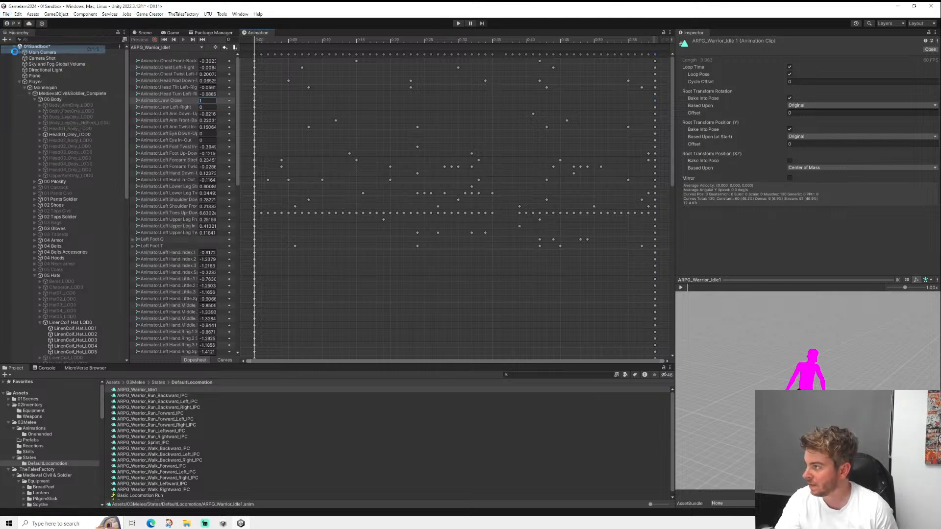
- Run the game, examine the character's mouth and jaw at several zoom levels in the Scene view, and stop play mode
{"action": "left_click", "coordinate": [141, 32]}
{"action": "left_click", "coordinate": [457, 24]}
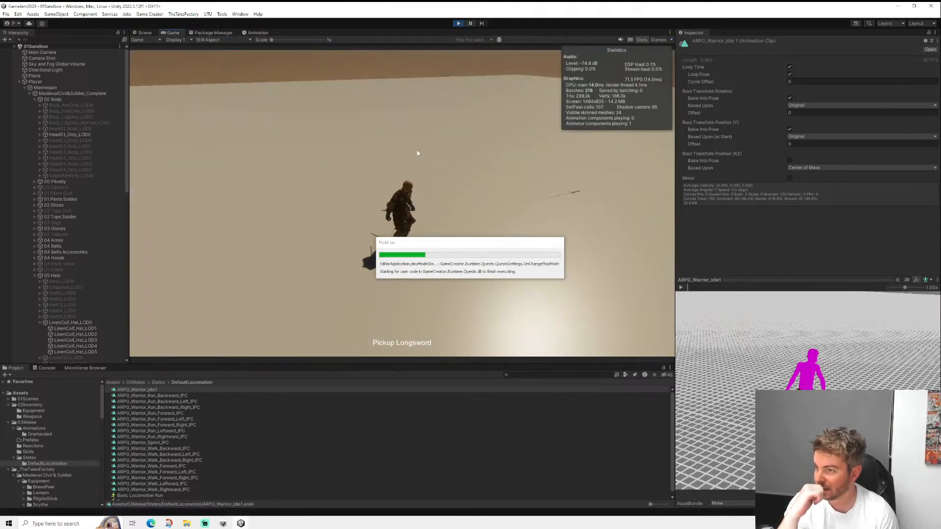
{"action": "left_click", "coordinate": [149, 34]}
{"action": "scroll", "coordinate": [347, 149], "scroll_direction": "down", "scroll_amount": 5}
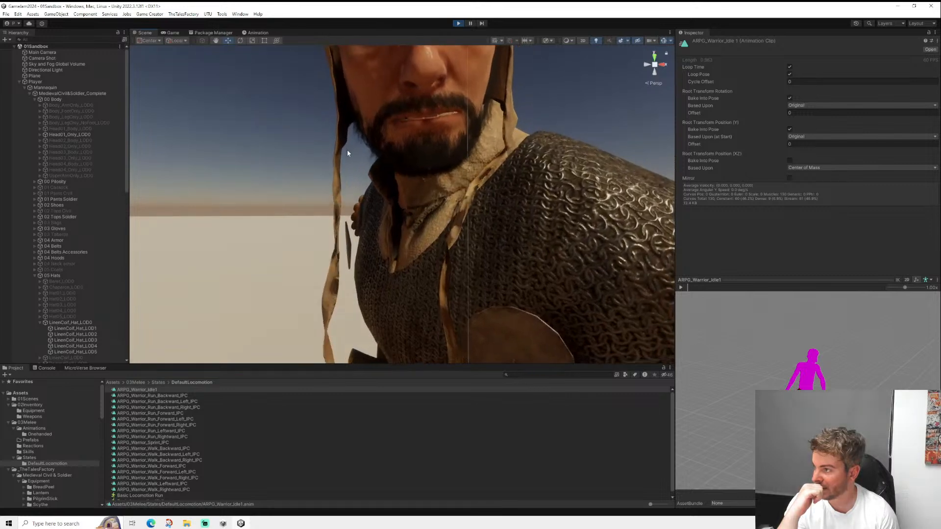
{"action": "middle_click_drag", "start_coordinate": [409, 146], "coordinate": [416, 160]}
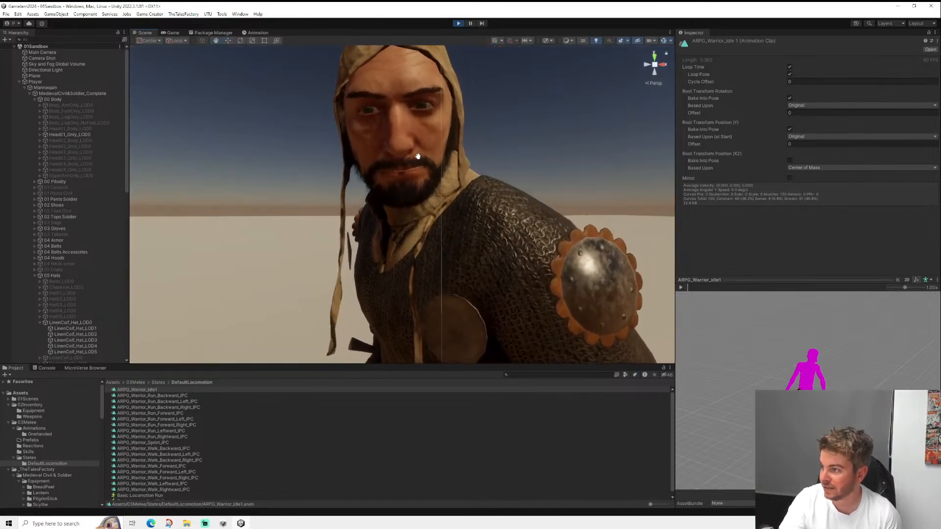
{"action": "left_click", "coordinate": [257, 33]}
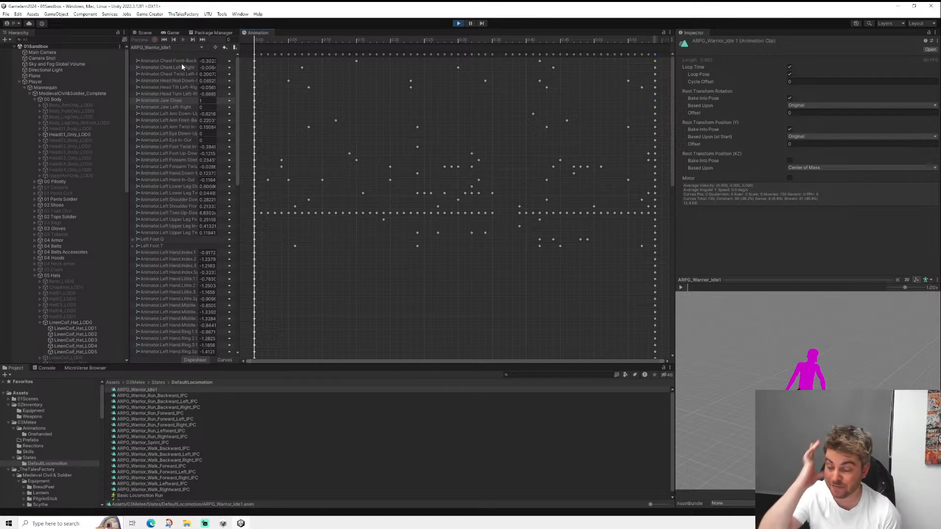
{"action": "left_click", "coordinate": [145, 33]}
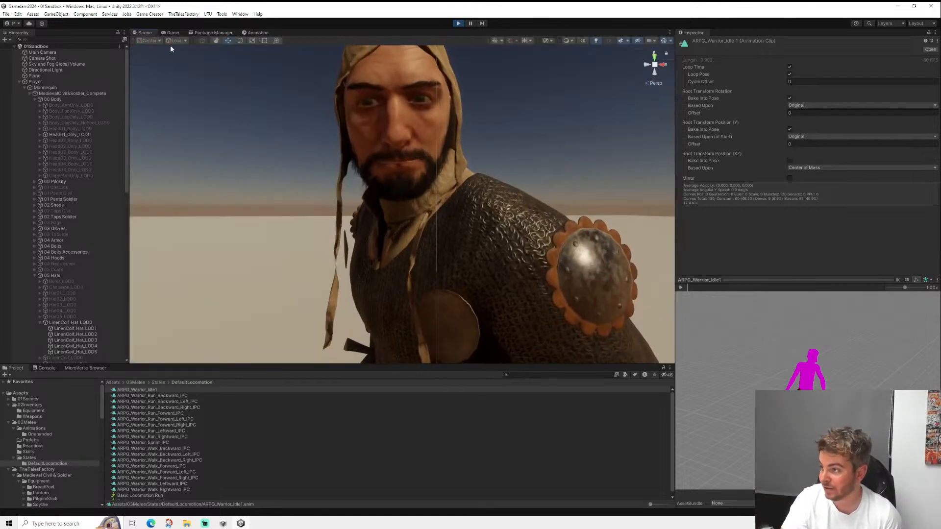
{"action": "scroll", "coordinate": [399, 180], "scroll_direction": "up", "scroll_amount": 3}
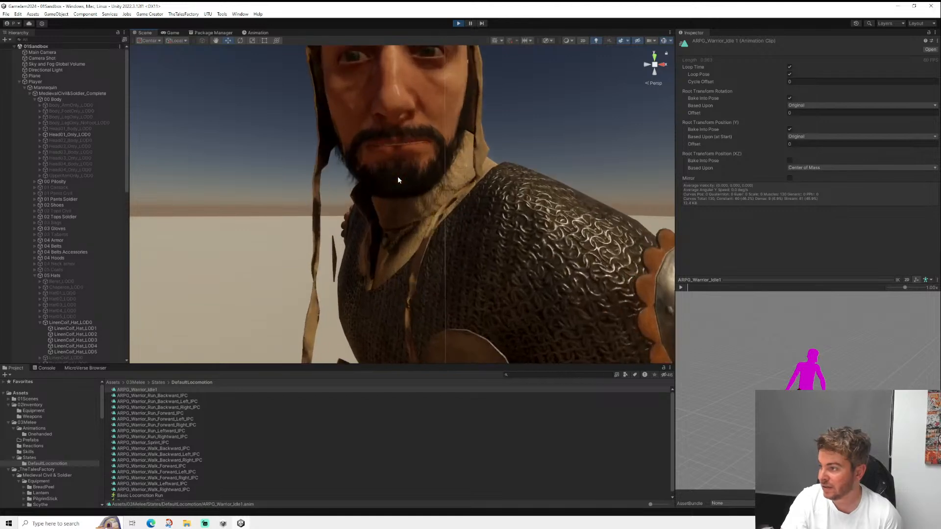
{"action": "scroll", "coordinate": [398, 180], "scroll_direction": "up", "scroll_amount": 2}
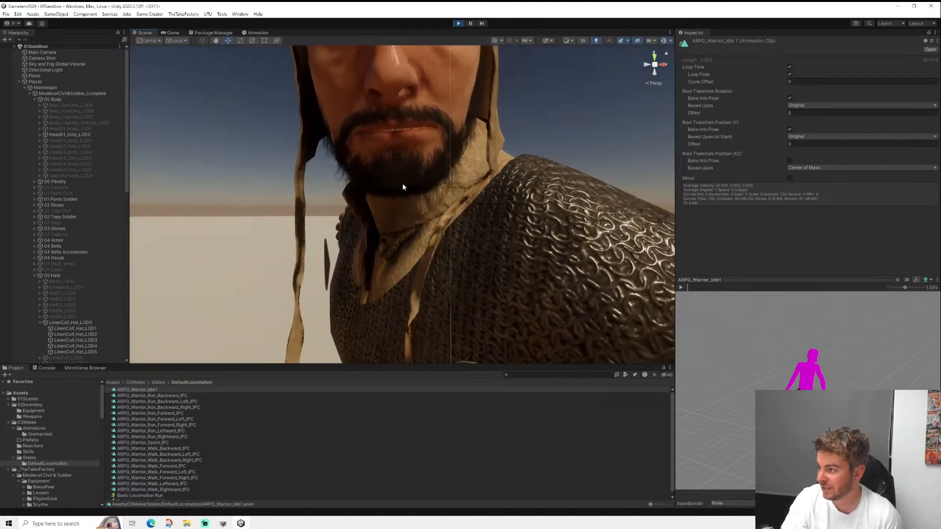
{"action": "scroll", "coordinate": [402, 190], "scroll_direction": "down", "scroll_amount": 5}
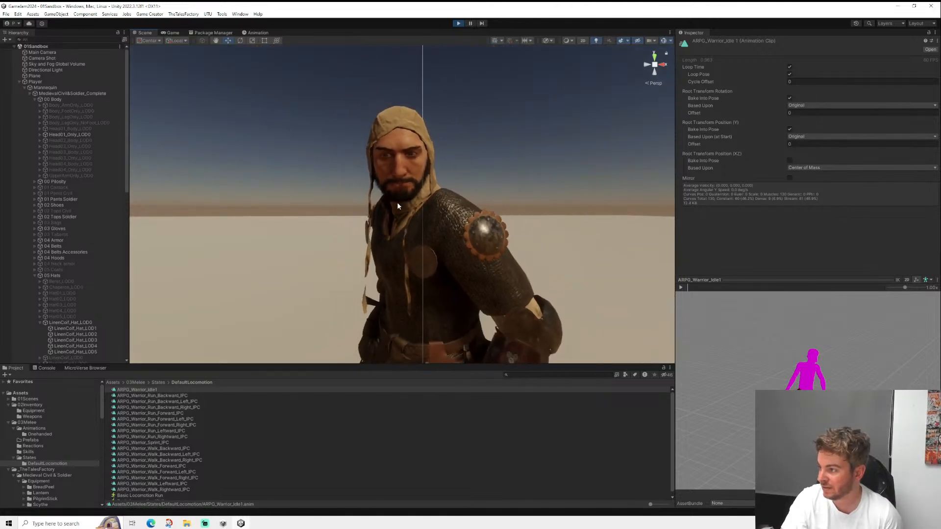
{"action": "scroll", "coordinate": [396, 203], "scroll_direction": "up", "scroll_amount": 2}
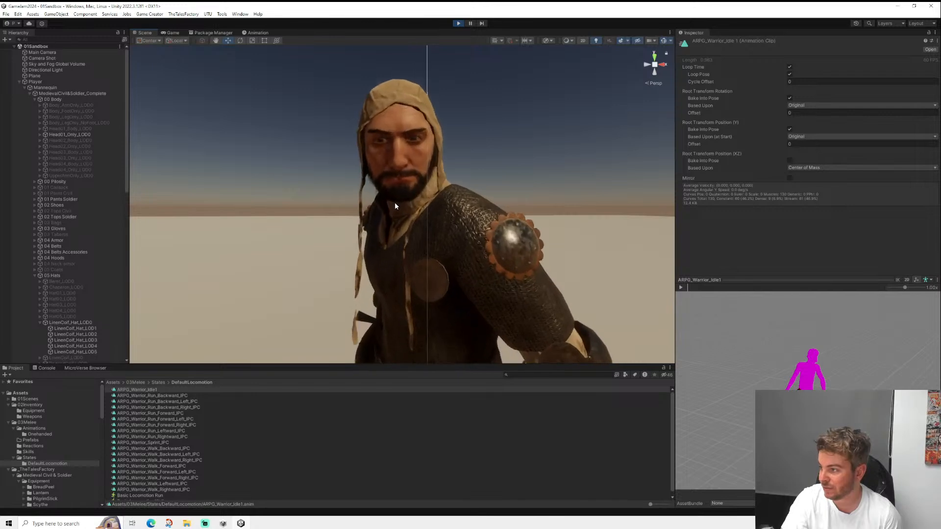
{"action": "left_click", "coordinate": [458, 24]}
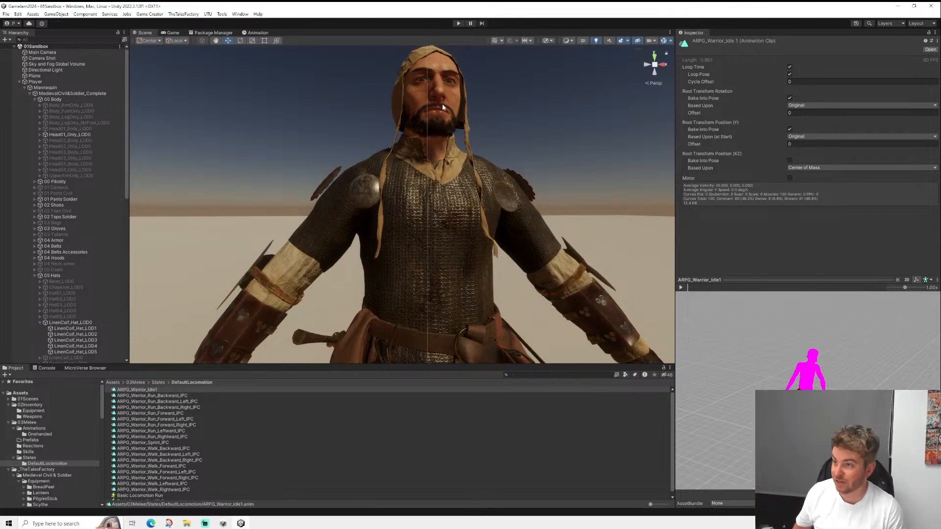
- Collapse the player's soldier model in the hierarchy and select the Mannequin object
{"action": "left_click_drag", "start_coordinate": [443, 106], "coordinate": [415, 154], "text": "alt"}
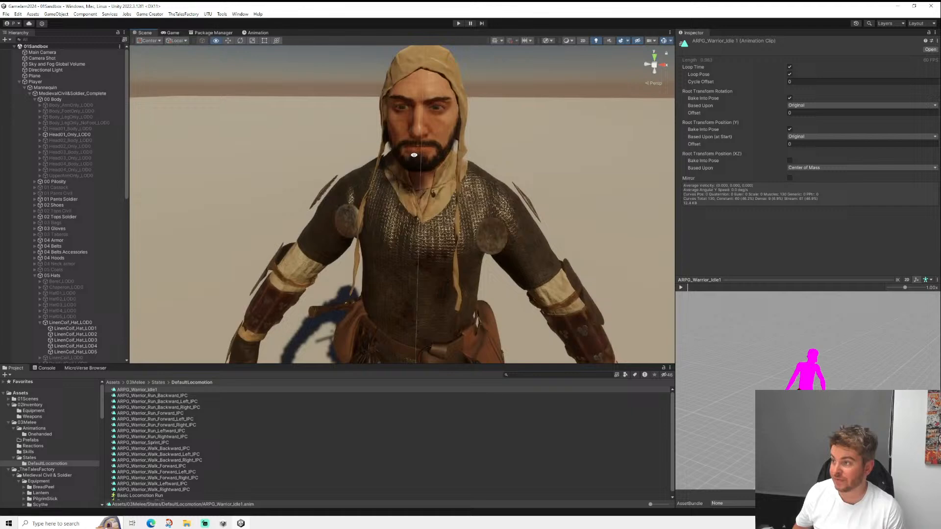
{"action": "left_click", "coordinate": [29, 94]}
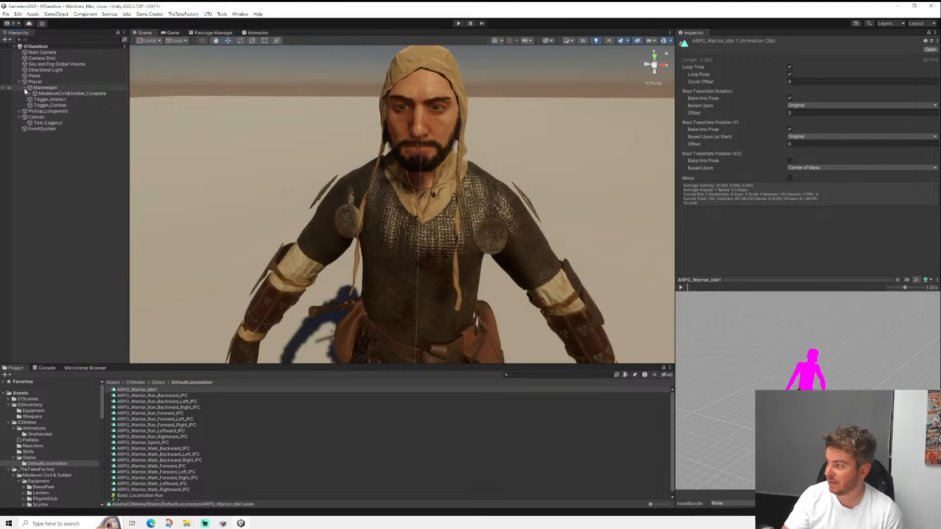
{"action": "left_click", "coordinate": [25, 88]}
{"action": "left_click", "coordinate": [37, 88]}
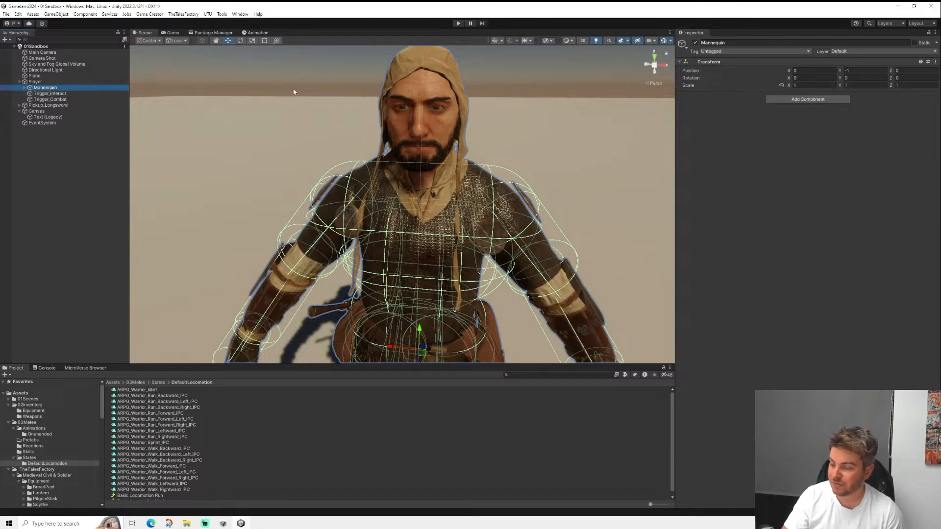
{"action": "left_click_drag", "start_coordinate": [328, 89], "coordinate": [317, 108], "text": "alt"}
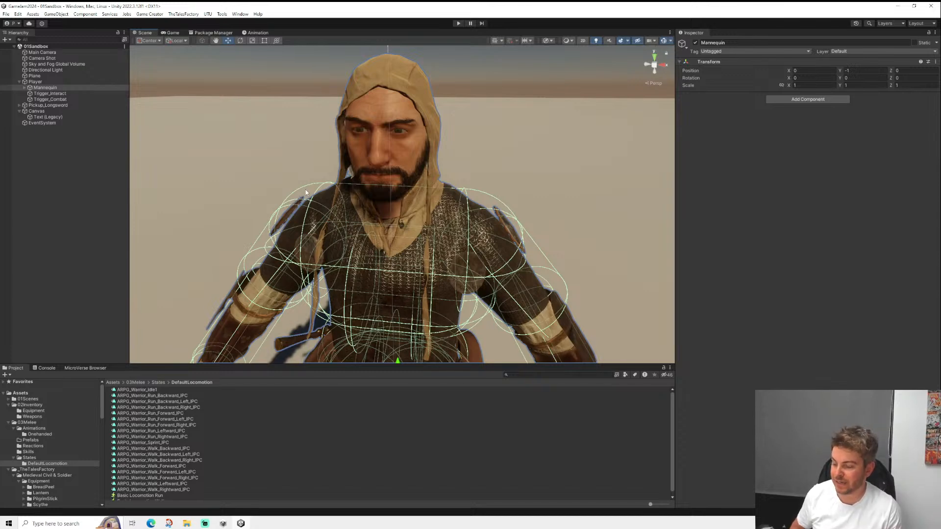
{"action": "middle_click_drag", "start_coordinate": [313, 171], "coordinate": [302, 186]}
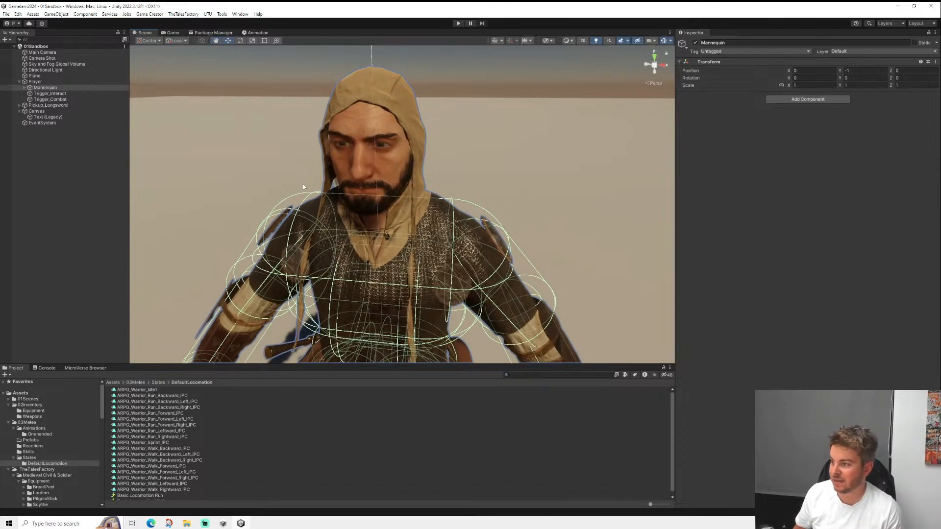
{"action": "left_click_drag", "start_coordinate": [303, 187], "coordinate": [335, 152], "text": "alt"}
{"action": "left_click", "coordinate": [152, 390]}
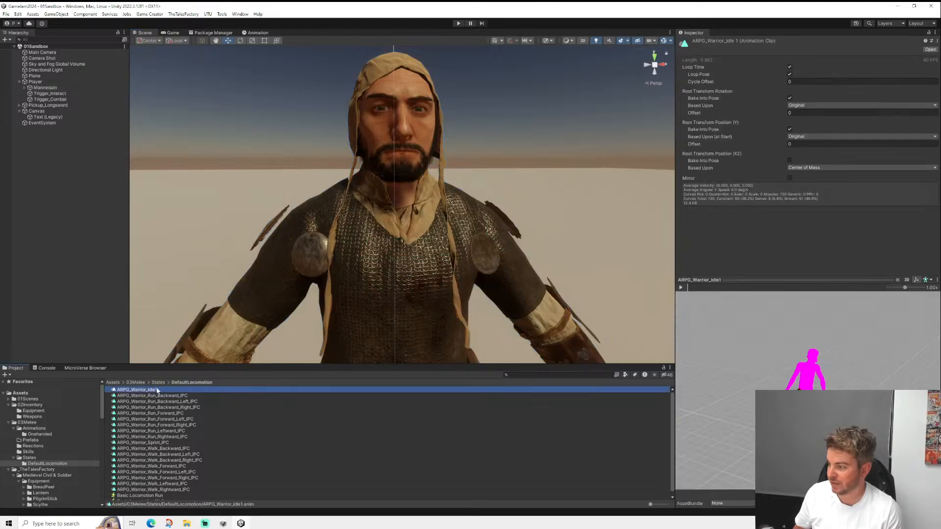
{"action": "left_click", "coordinate": [93, 193]}
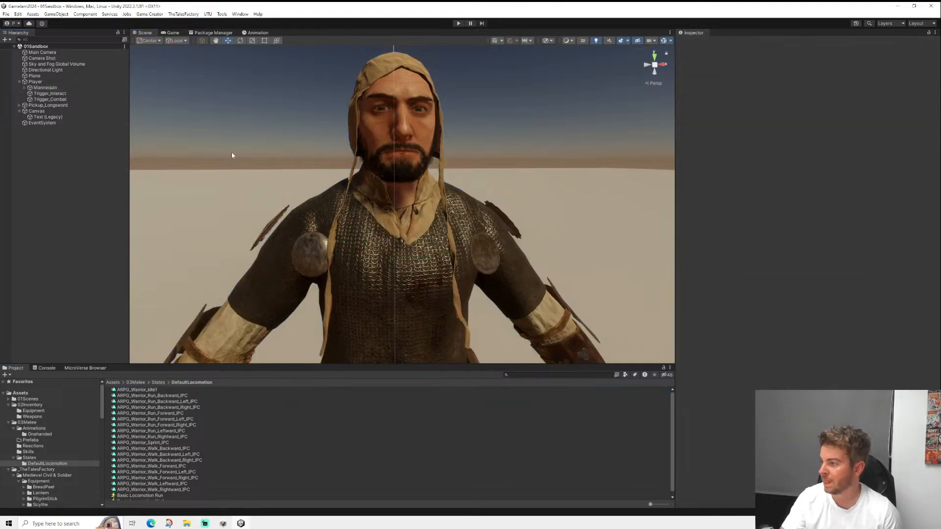
{"action": "middle_click_drag", "start_coordinate": [310, 153], "coordinate": [323, 175]}
{"action": "scroll", "coordinate": [347, 185], "scroll_direction": "down", "scroll_amount": 6}
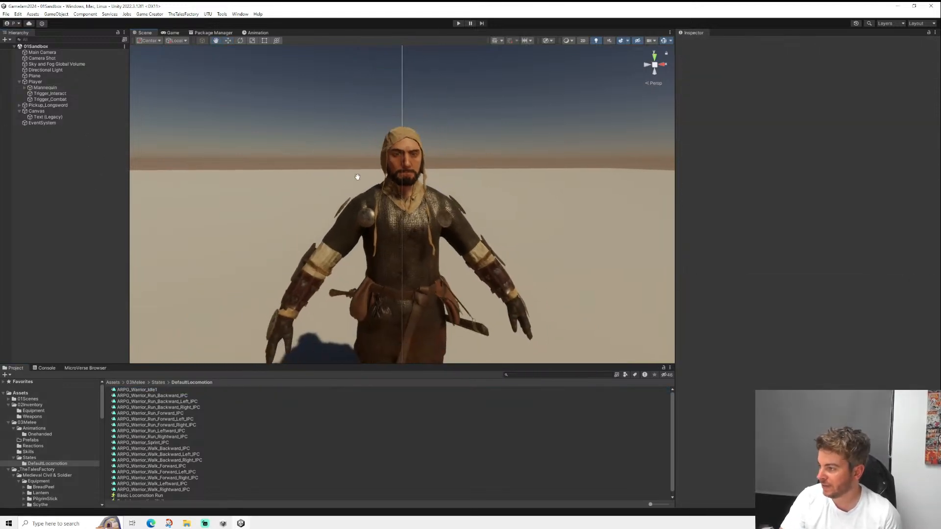
- Open the Onehanded_A01 skill from the Skills folder under 03Melee
{"action": "left_click", "coordinate": [32, 435]}
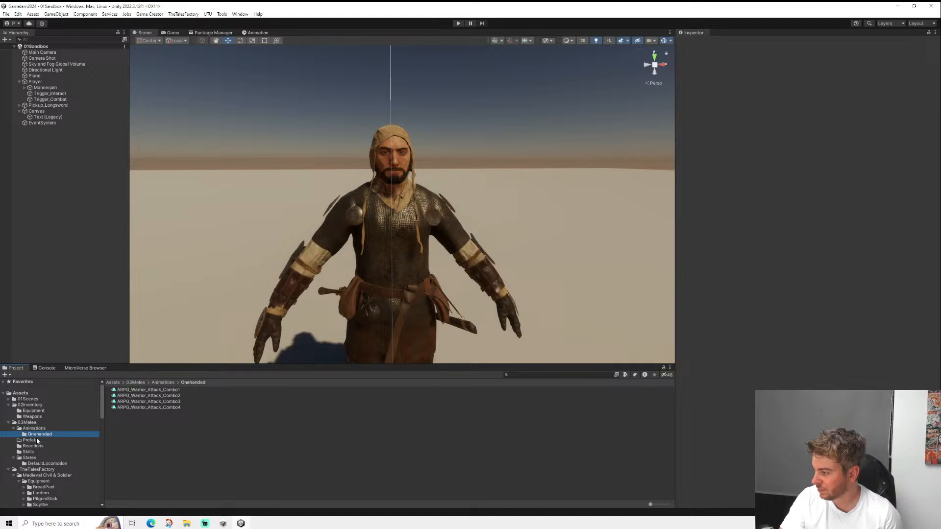
{"action": "left_click", "coordinate": [27, 452]}
{"action": "left_click", "coordinate": [142, 390]}
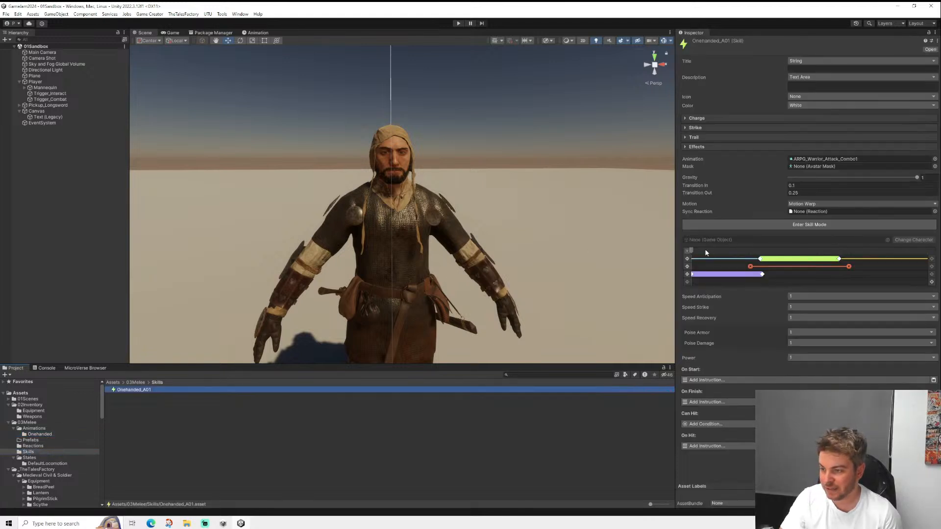
{"action": "left_click", "coordinate": [712, 254]}
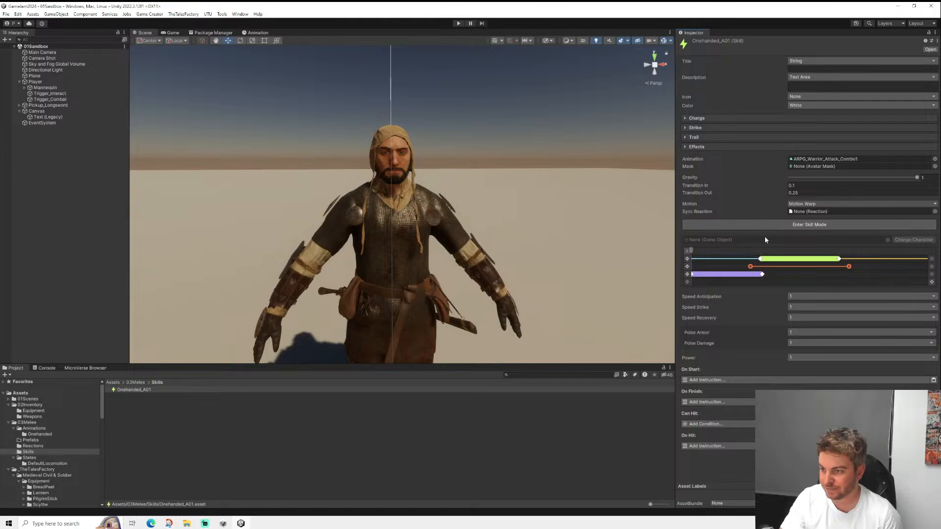
- Enable Track Target and set Rotation to Towards Target on the skill's purple motion warp clip
{"action": "left_click", "coordinate": [708, 275]}
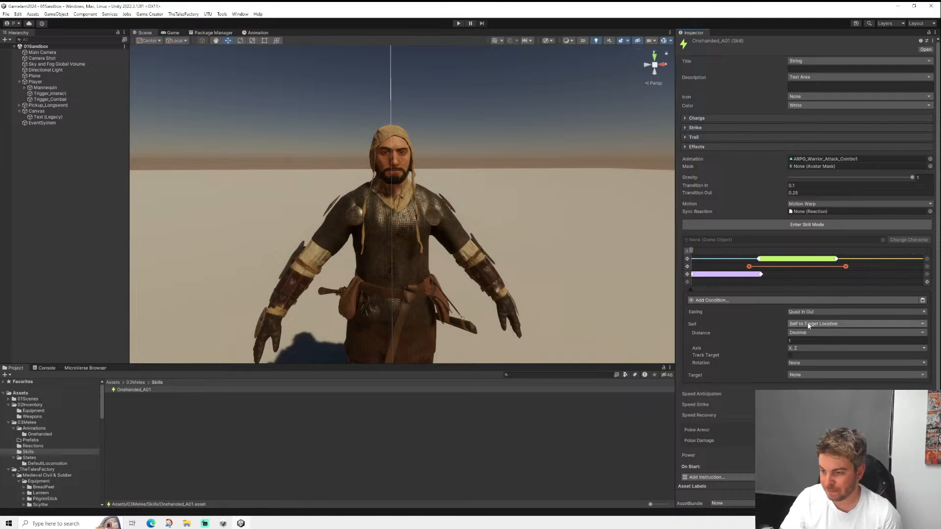
{"action": "left_click", "coordinate": [790, 356]}
{"action": "left_click", "coordinate": [801, 363]}
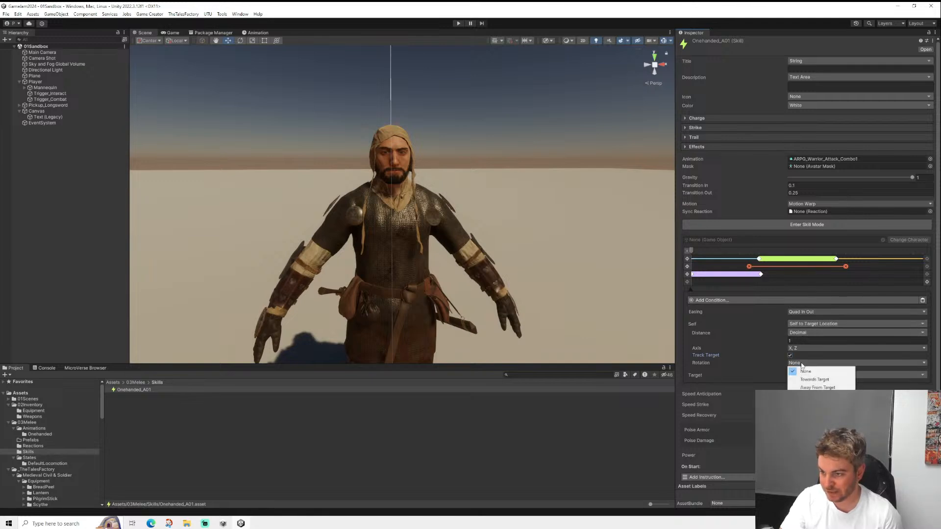
{"action": "left_click", "coordinate": [807, 380]}
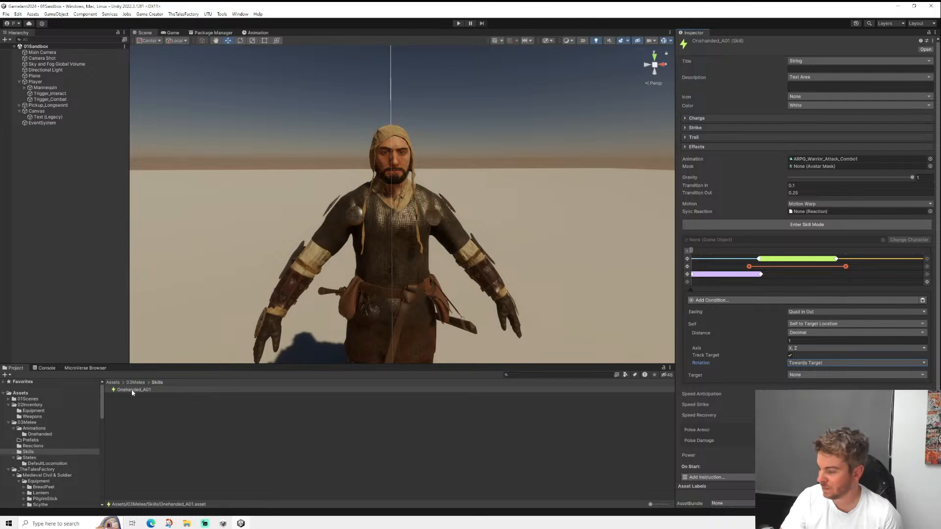
- Add a Compare Distance condition to the Onehanded_A01 motion warp clip and keep its settings expanded
{"action": "left_click", "coordinate": [717, 300]}
{"action": "type", "text": "distn"}
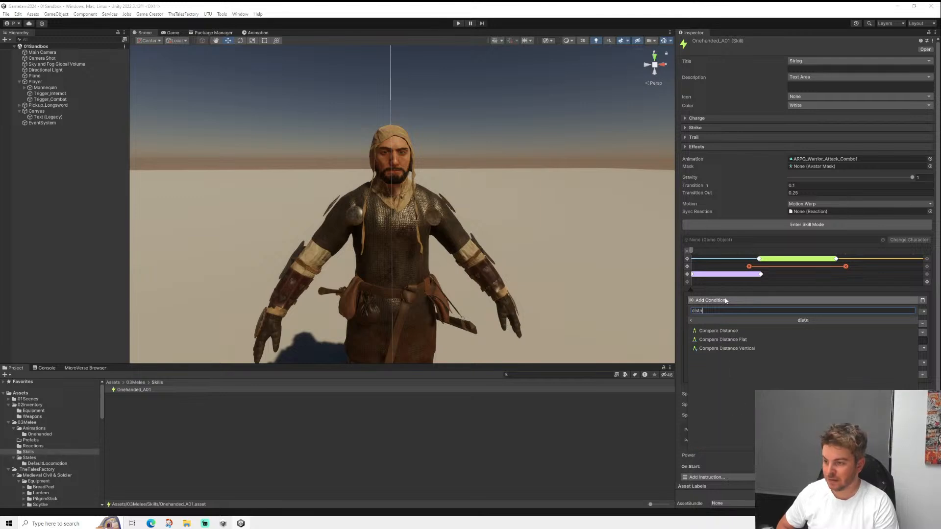
{"action": "key", "text": "Down"}
{"action": "key", "text": "Return"}
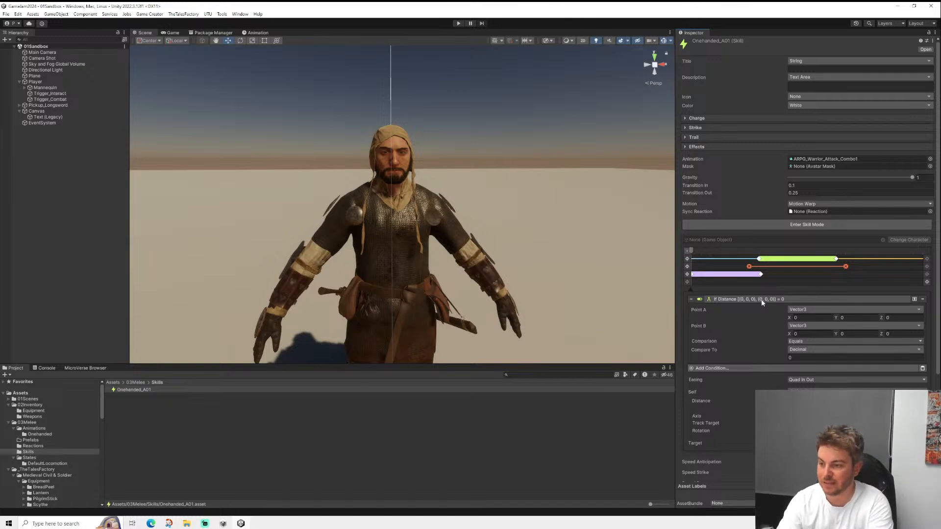
{"action": "left_click", "coordinate": [730, 300]}
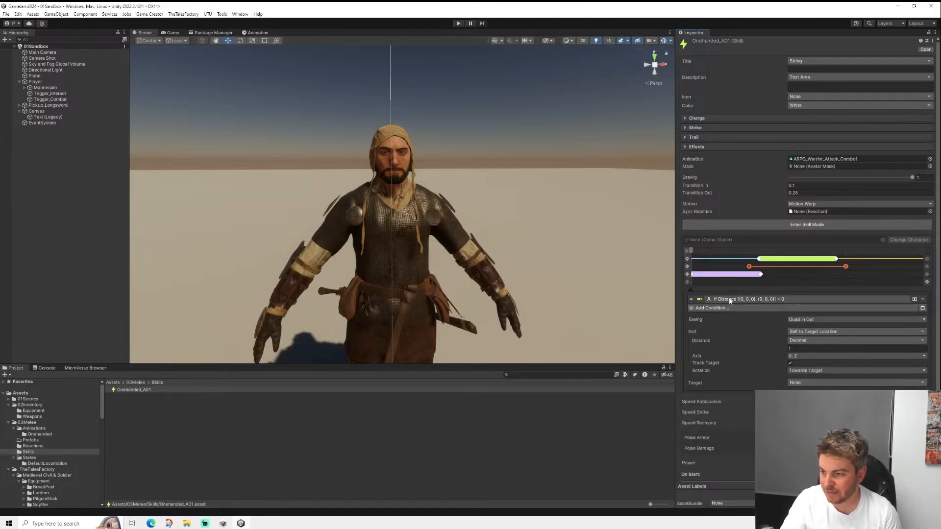
{"action": "left_click", "coordinate": [791, 299]}
- Set Point A of the distance condition to Player Position
{"action": "left_click", "coordinate": [815, 310]}
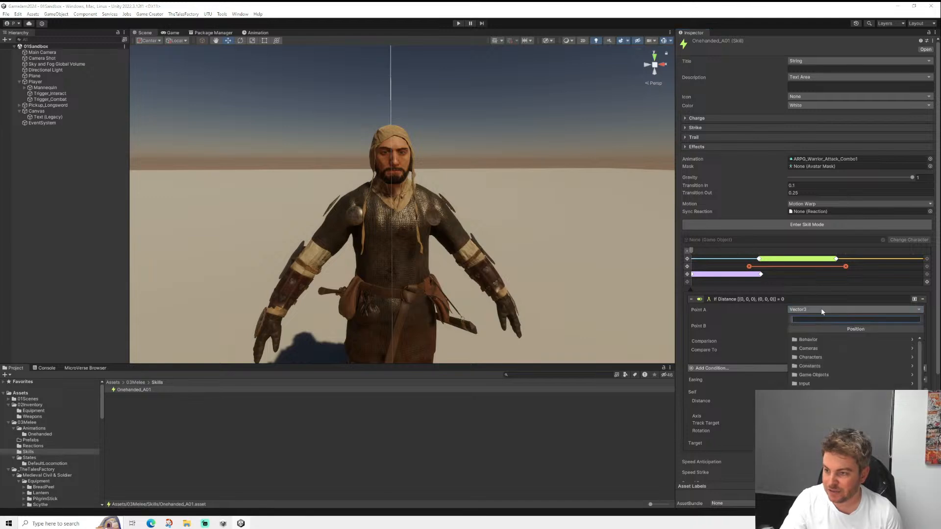
{"action": "left_click", "coordinate": [811, 357]}
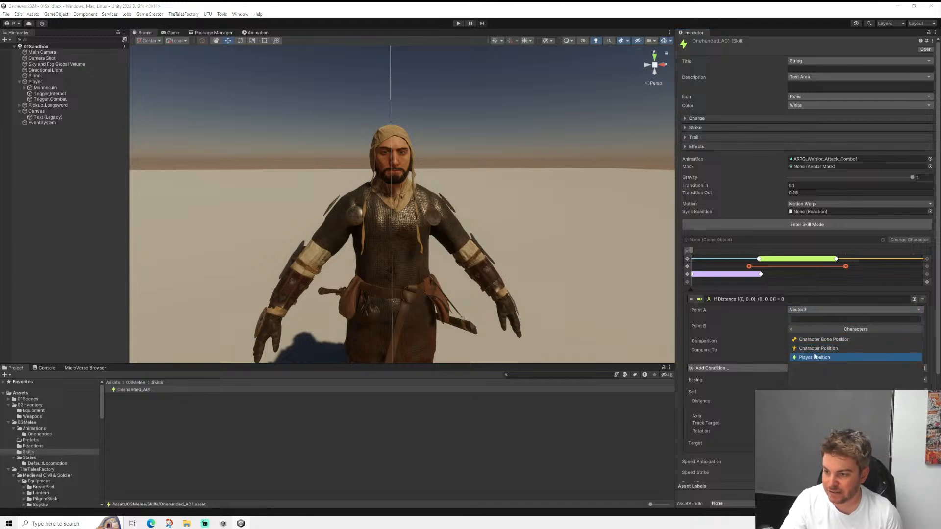
{"action": "left_click", "coordinate": [811, 358]}
- Set Point B of the distance condition to Character Position
{"action": "left_click", "coordinate": [816, 319]}
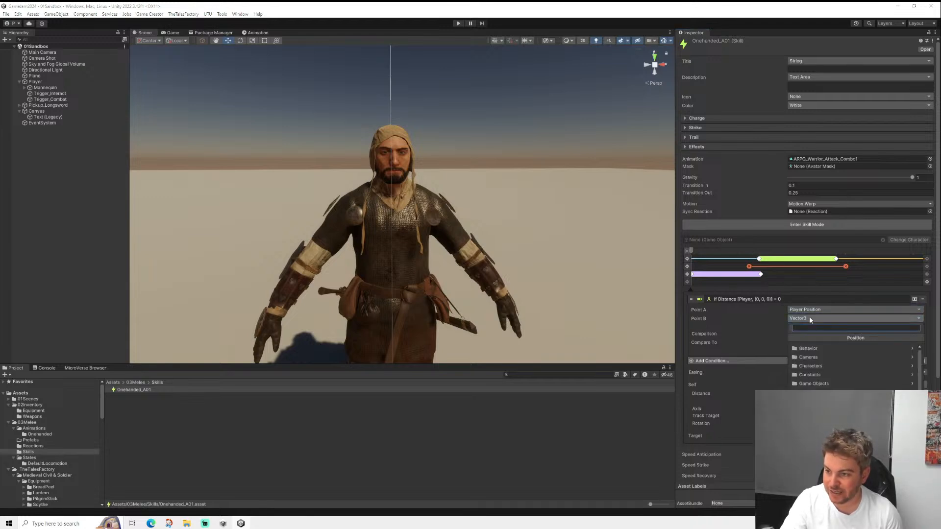
{"action": "left_click", "coordinate": [807, 366]}
{"action": "left_click", "coordinate": [809, 351]}
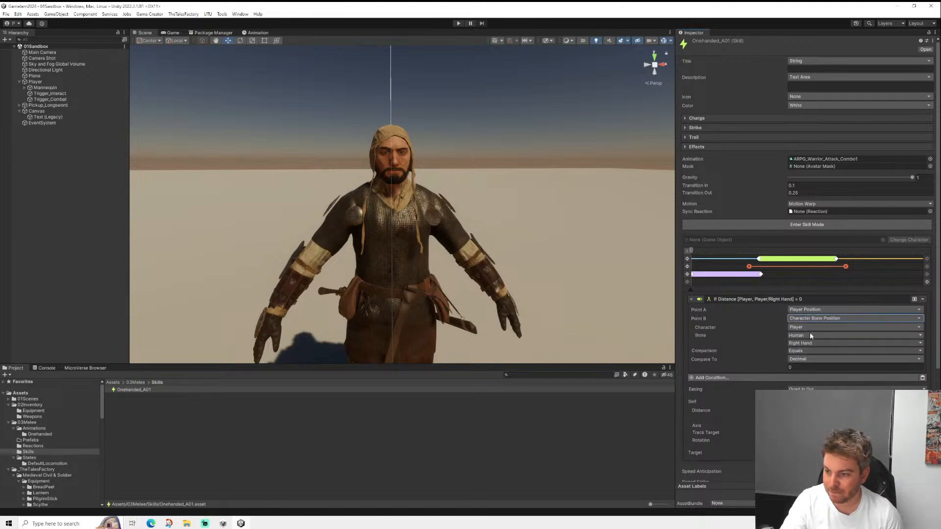
{"action": "left_click", "coordinate": [817, 319]}
{"action": "left_click", "coordinate": [815, 366]}
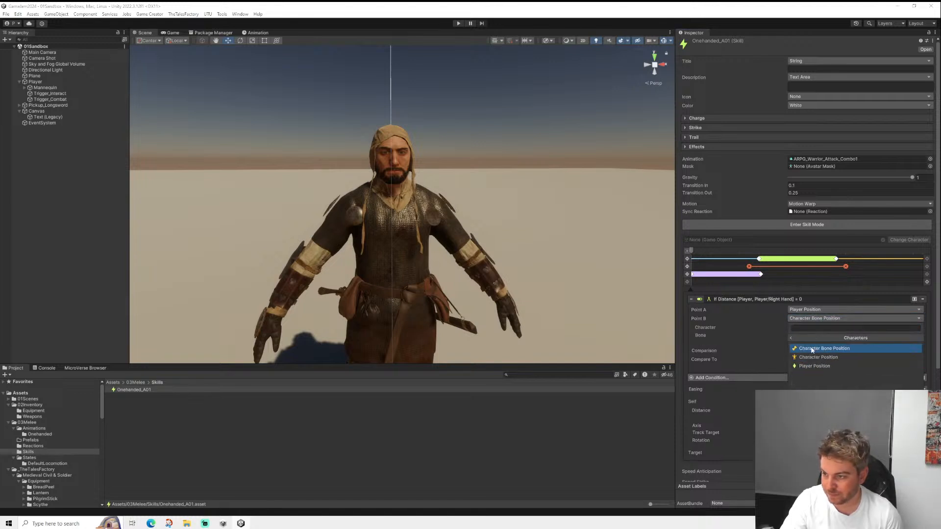
{"action": "left_click", "coordinate": [816, 359]}
- Set the character used for Point B to the combat option Character Target
{"action": "left_click", "coordinate": [807, 327]}
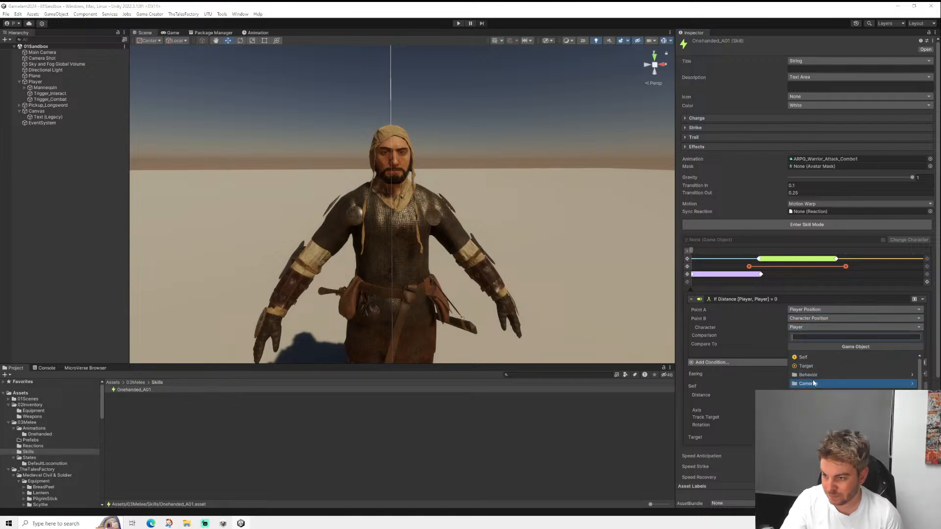
{"action": "scroll", "coordinate": [816, 388], "scroll_direction": "down", "scroll_amount": 1}
{"action": "scroll", "coordinate": [816, 393], "scroll_direction": "up", "scroll_amount": 1}
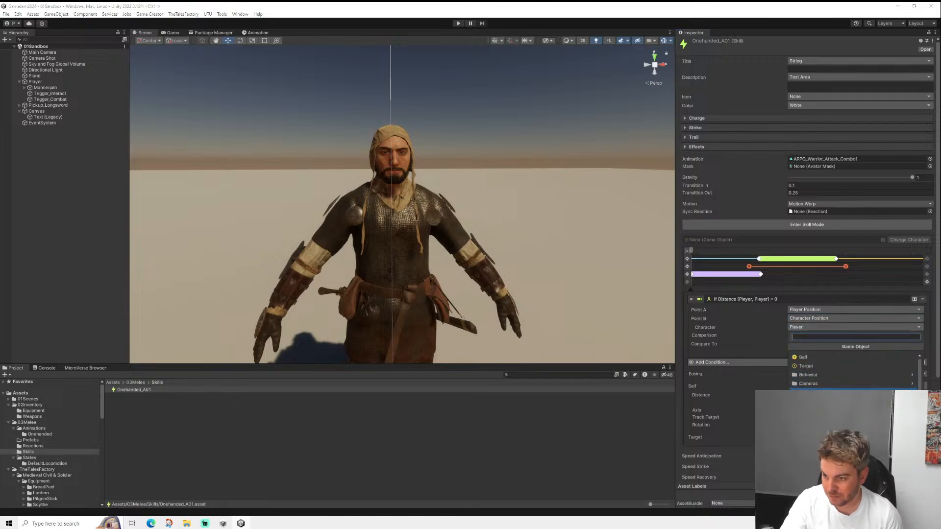
{"action": "left_click", "coordinate": [814, 393]}
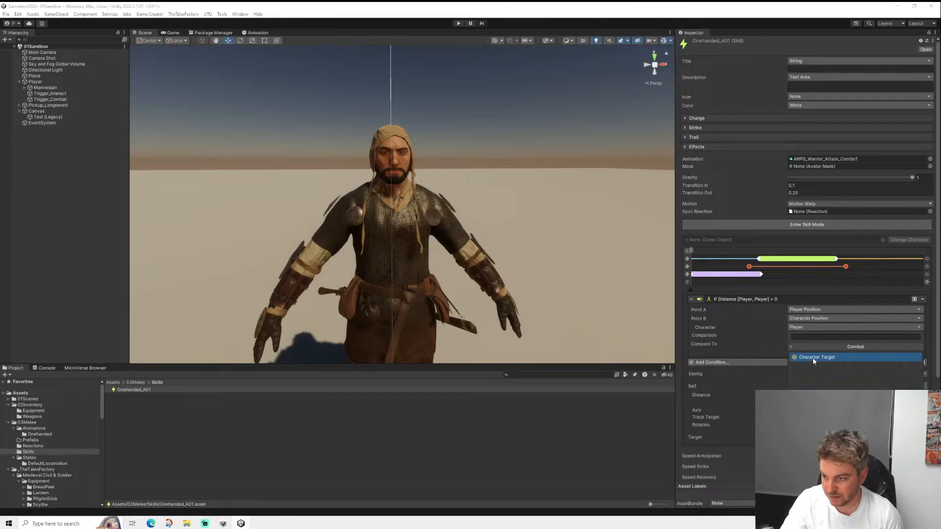
{"action": "left_click", "coordinate": [812, 358]}
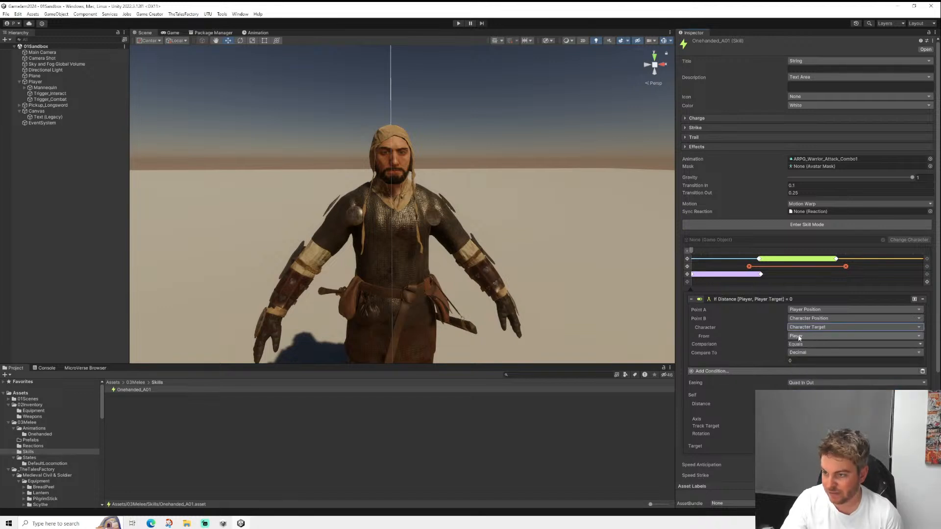
- Set the distance condition's Compare To decimal value to 1.6
{"action": "left_click", "coordinate": [795, 362]}
{"action": "type", "text": "1"}
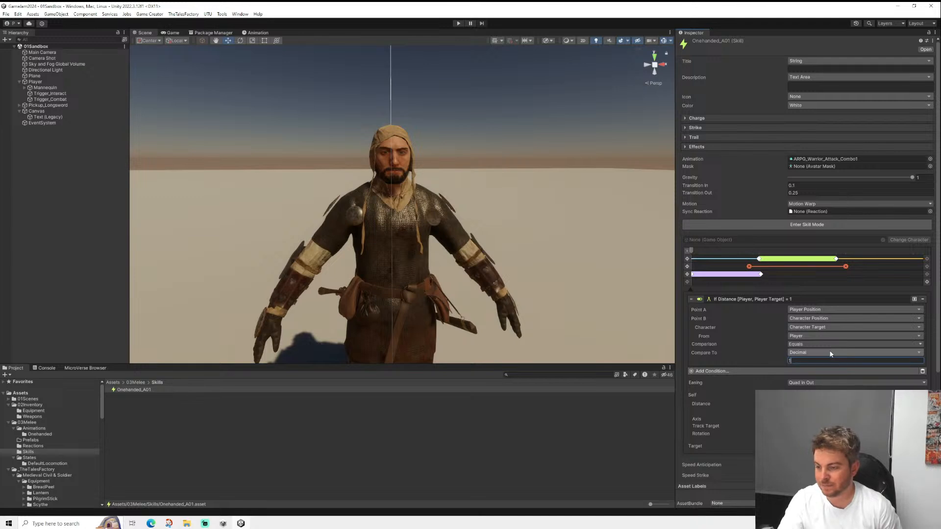
{"action": "type", "text": ".25"}
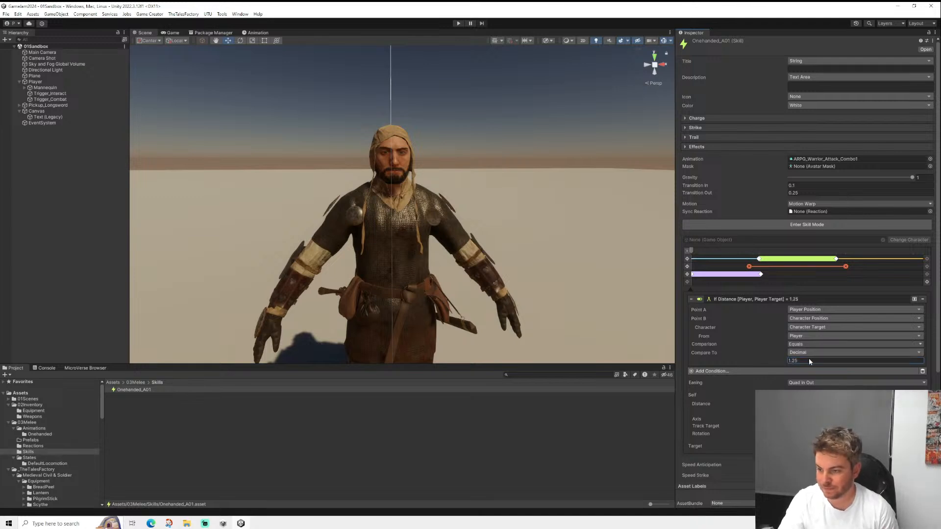
{"action": "type", "text": "1.2"}
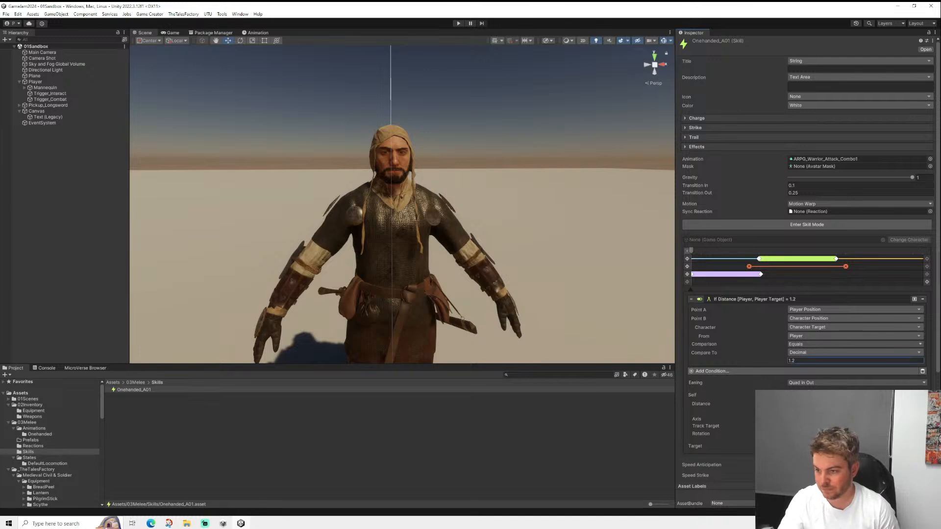
{"action": "key", "text": "Return"}
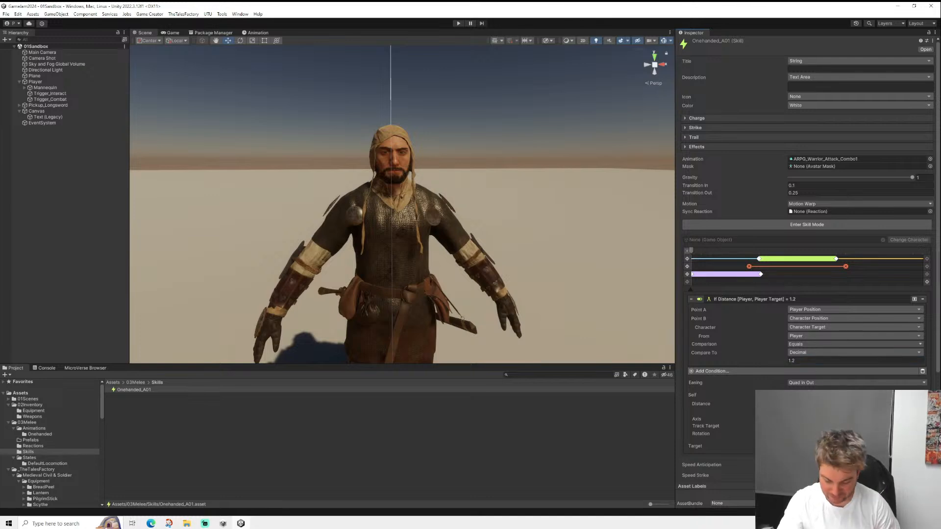
{"action": "left_click", "coordinate": [824, 361]}
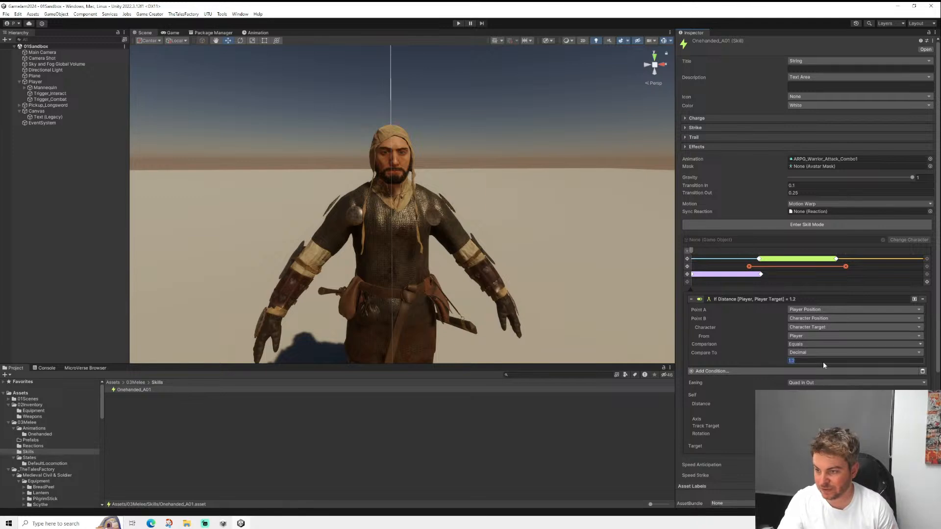
{"action": "type", "text": "1"}
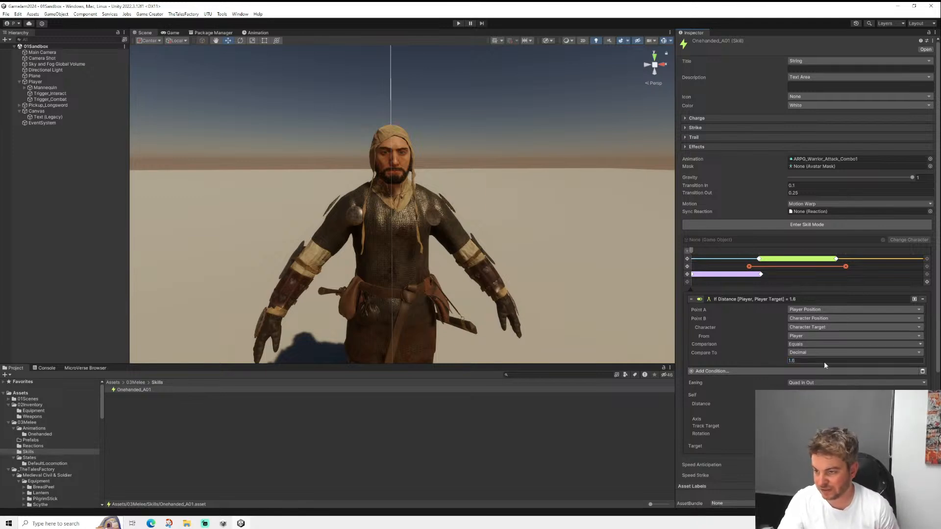
{"action": "left_click", "coordinate": [741, 300]}
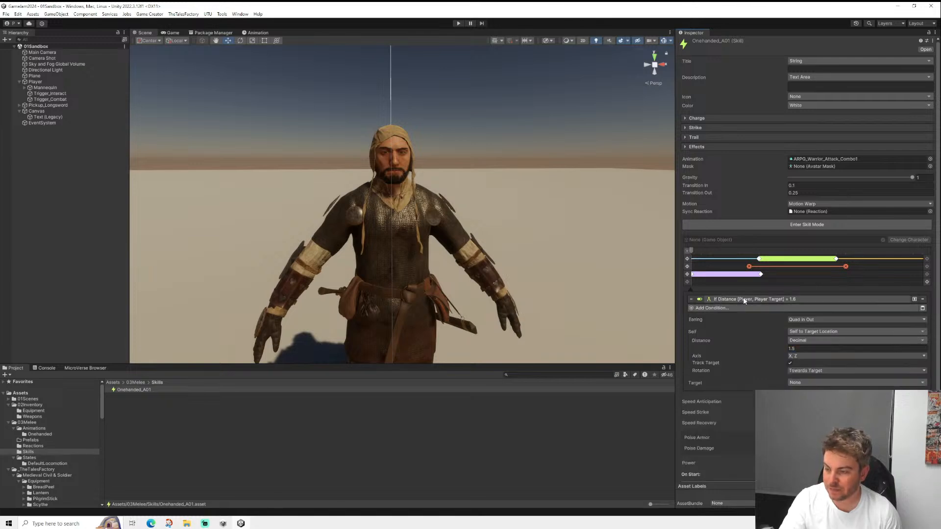
{"action": "left_click", "coordinate": [738, 299]}
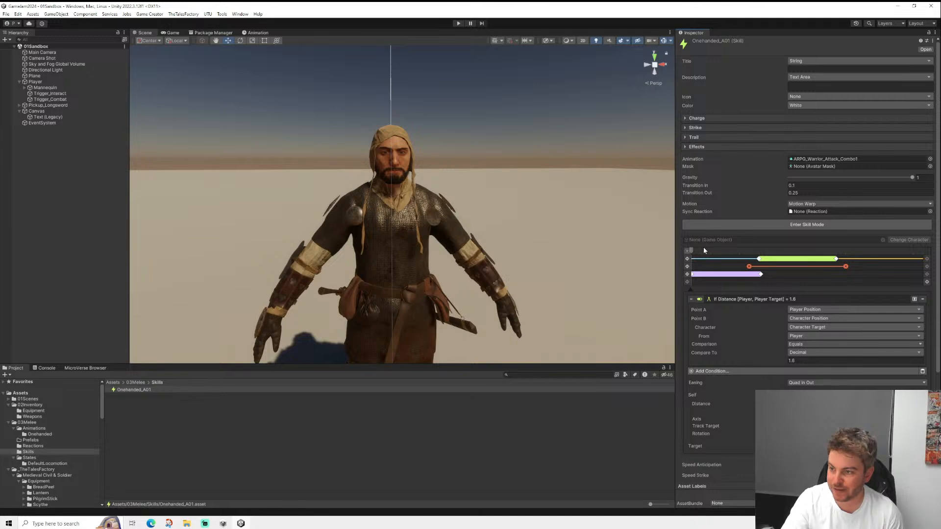
- Enter Skill Mode and scrub the attack animation to the start of the strike phase and back to examine the mannequin's movement
{"action": "left_click", "coordinate": [785, 225]}
{"action": "left_click_drag", "start_coordinate": [695, 254], "coordinate": [757, 264]}
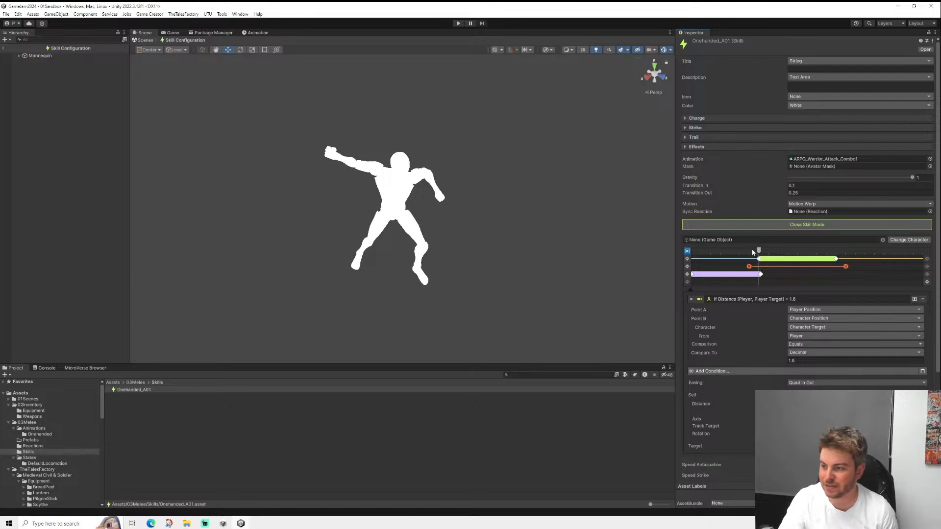
{"action": "left_click_drag", "start_coordinate": [758, 251], "coordinate": [657, 247]}
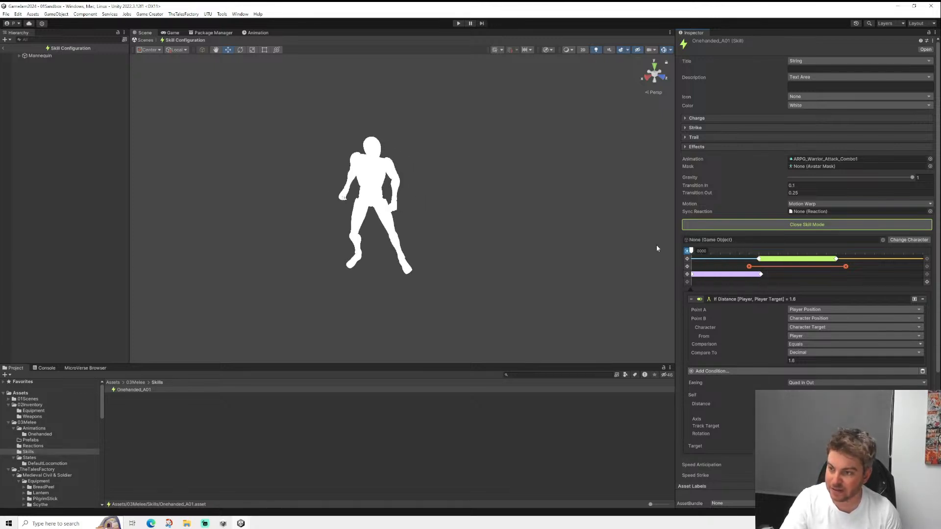
{"action": "left_click", "coordinate": [742, 299]}
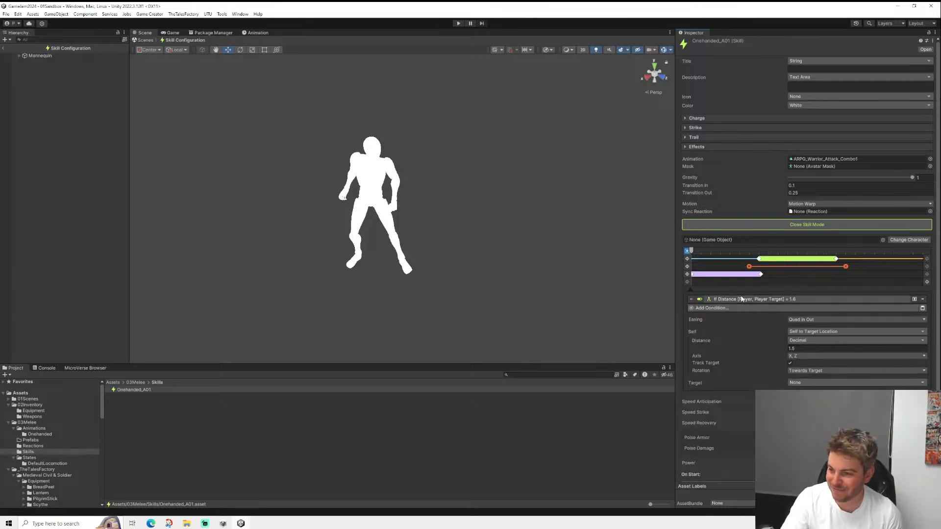
{"action": "left_click", "coordinate": [731, 299]}
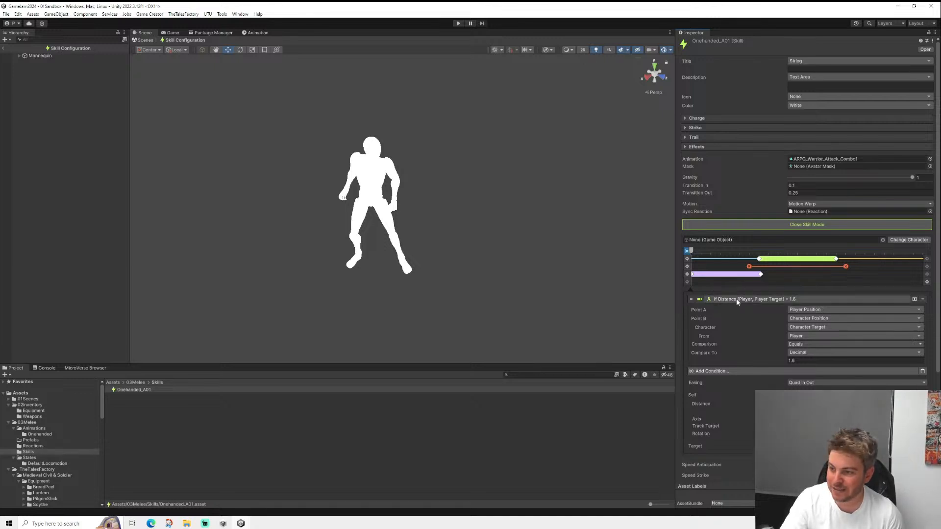
{"action": "scroll", "coordinate": [431, 224], "scroll_direction": "down", "scroll_amount": 4}
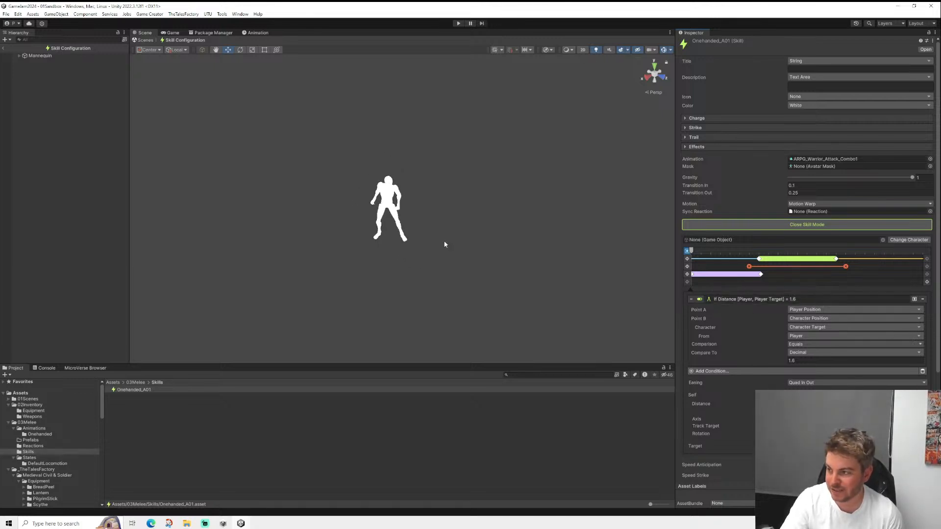
{"action": "scroll", "coordinate": [444, 244], "scroll_direction": "down", "scroll_amount": 3}
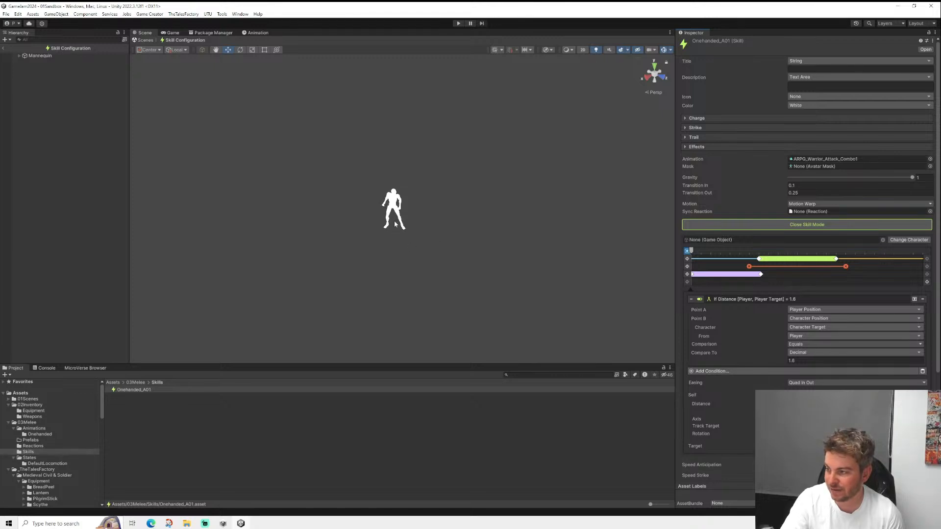
{"action": "middle_click_drag", "start_coordinate": [466, 250], "coordinate": [264, 250]}
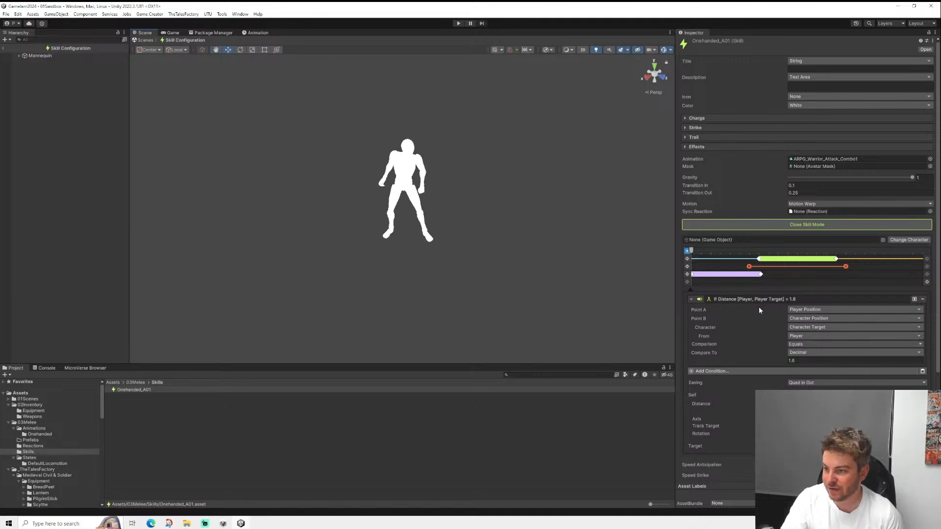
- Collapse the distance condition's settings and save the work
{"action": "left_click", "coordinate": [739, 300]}
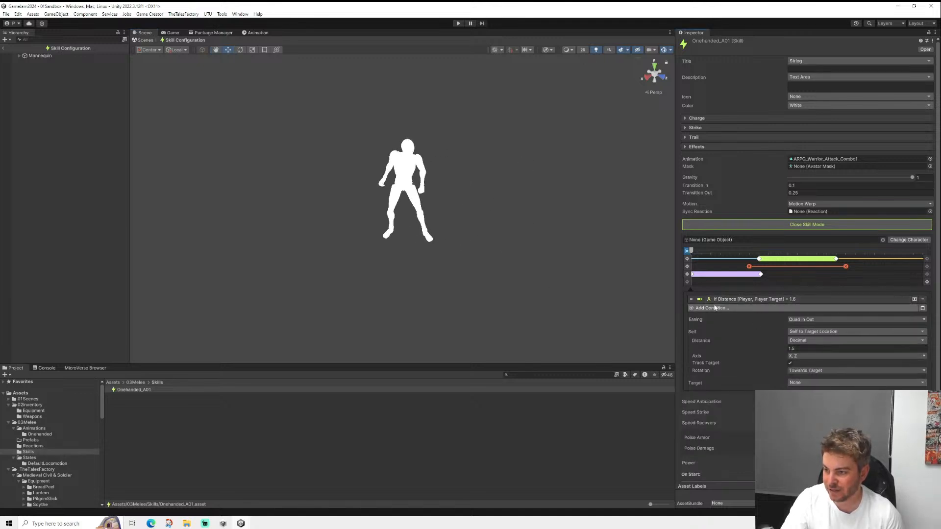
{"action": "left_click", "coordinate": [6, 14]}
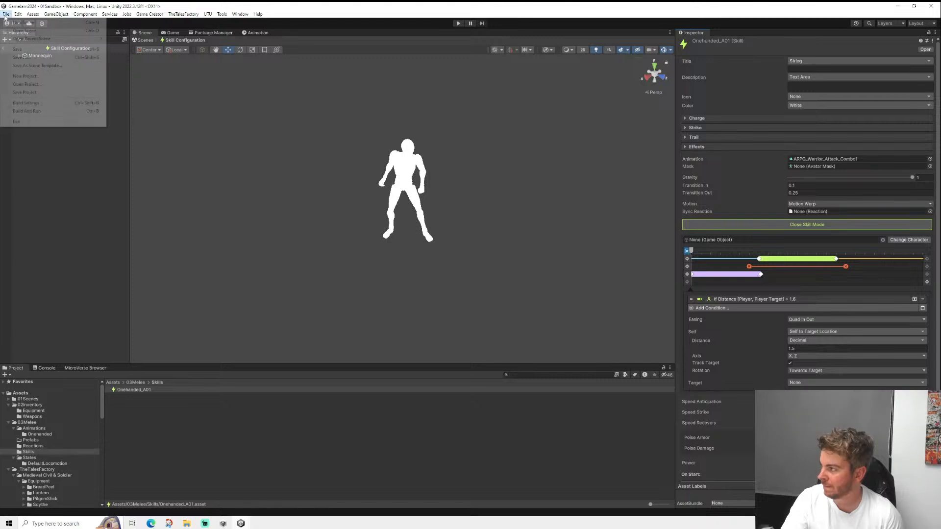
{"action": "left_click", "coordinate": [17, 49]}
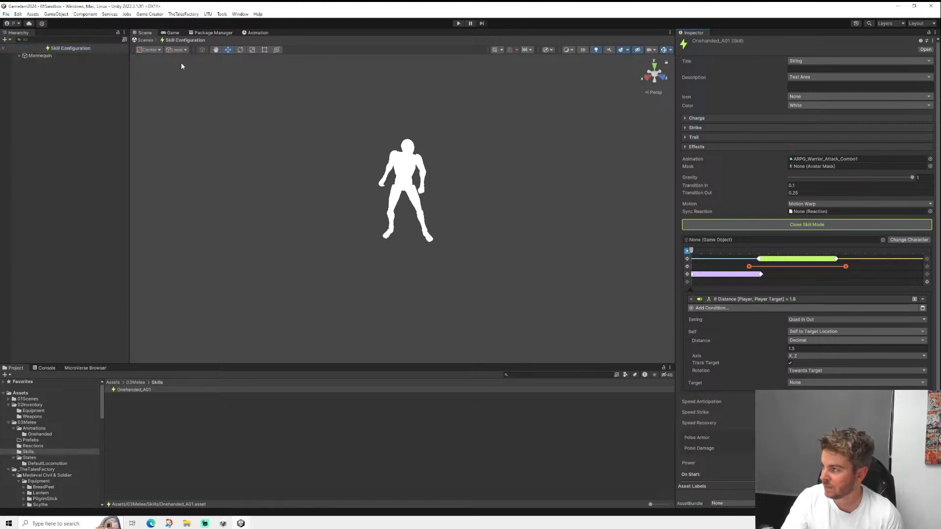
- Disable the distance condition on the motion warp clip and leave Skill Mode
{"action": "right_click", "coordinate": [716, 300]}
{"action": "left_click", "coordinate": [746, 357]}
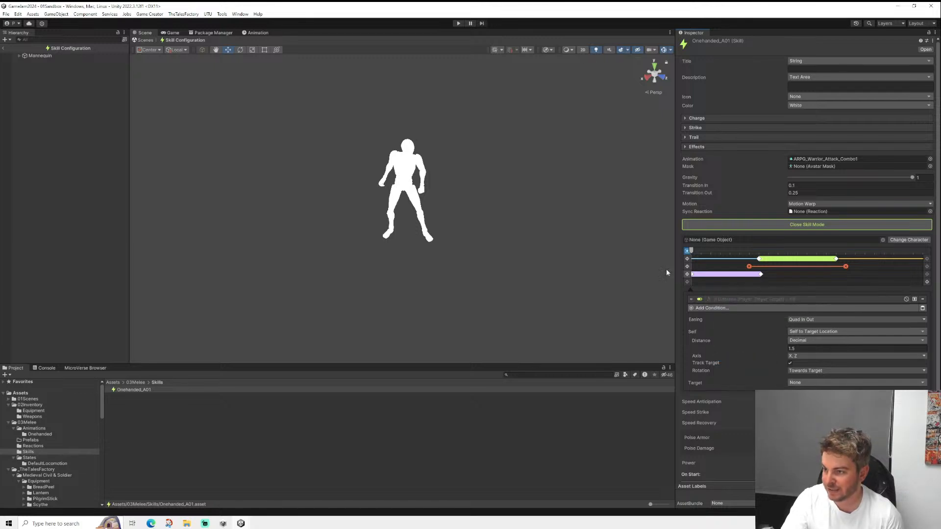
{"action": "left_click", "coordinate": [3, 48]}
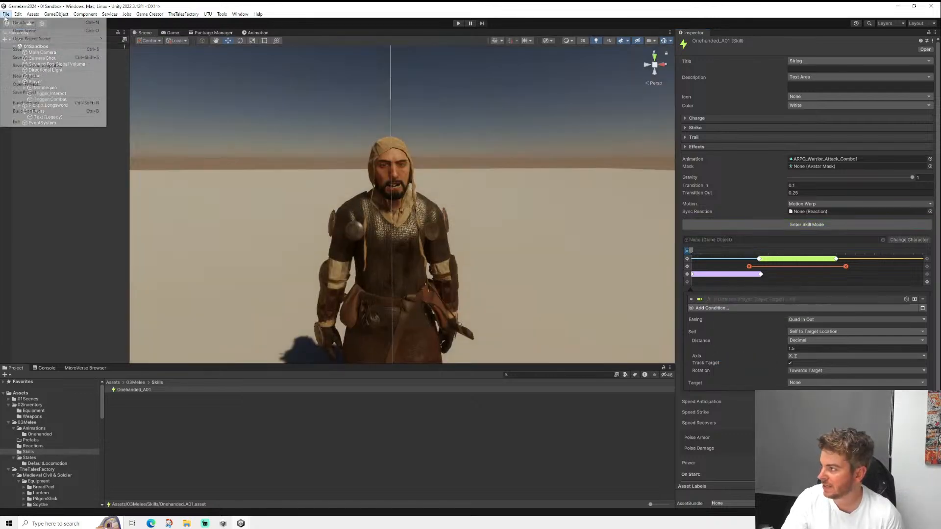
- Add a new Game Creator Character object to the 01Sandbox scene
{"action": "right_click", "coordinate": [66, 174]}
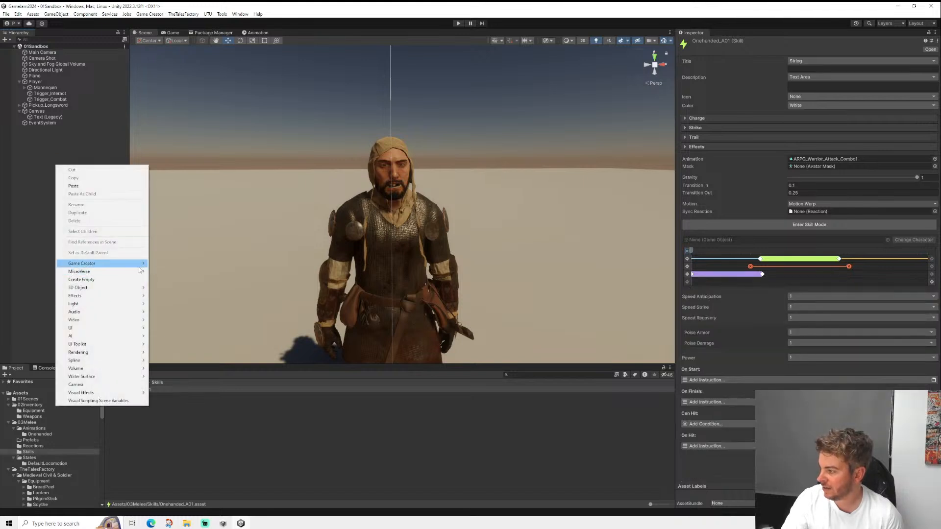
{"action": "mouse_move", "coordinate": [141, 270]}
{"action": "mouse_move", "coordinate": [189, 306]}
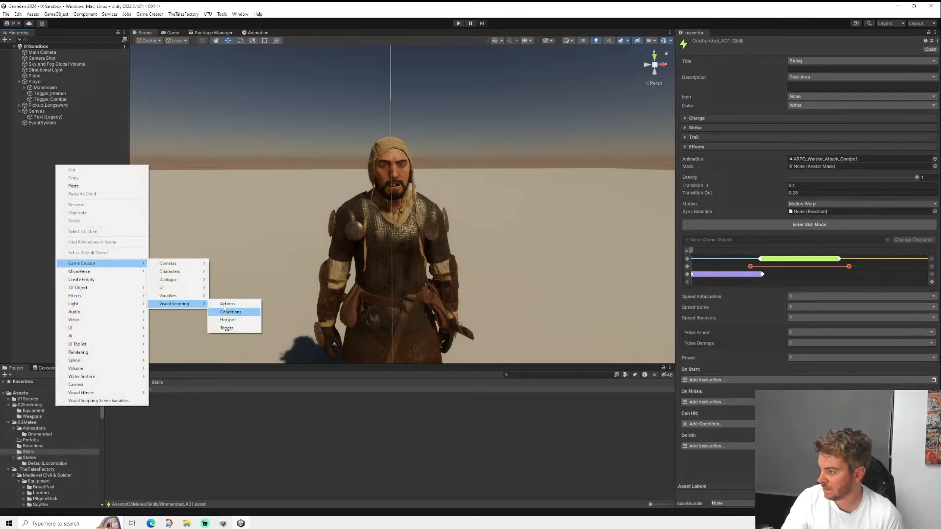
{"action": "mouse_move", "coordinate": [169, 271]}
{"action": "left_click", "coordinate": [229, 272]}
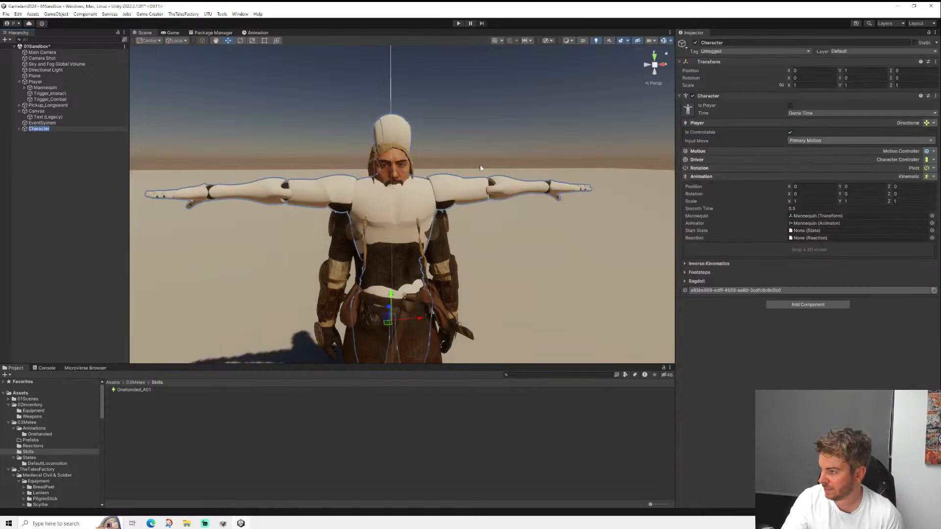
- Move the new Character away from the player along the Z axis to about -7.4
{"action": "scroll", "coordinate": [480, 169], "scroll_direction": "down", "scroll_amount": 10}
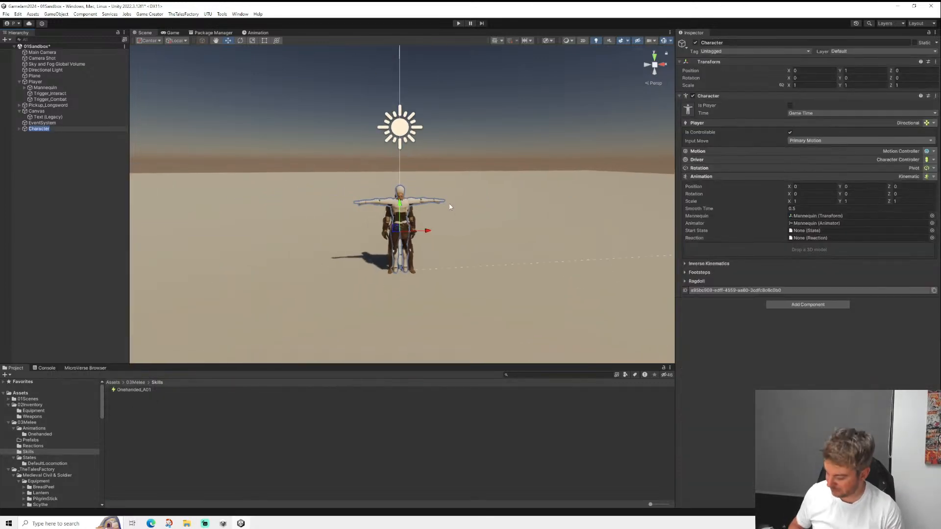
{"action": "scroll", "coordinate": [450, 206], "scroll_direction": "down", "scroll_amount": 1}
{"action": "left_click_drag", "start_coordinate": [365, 185], "coordinate": [500, 228], "text": "alt"}
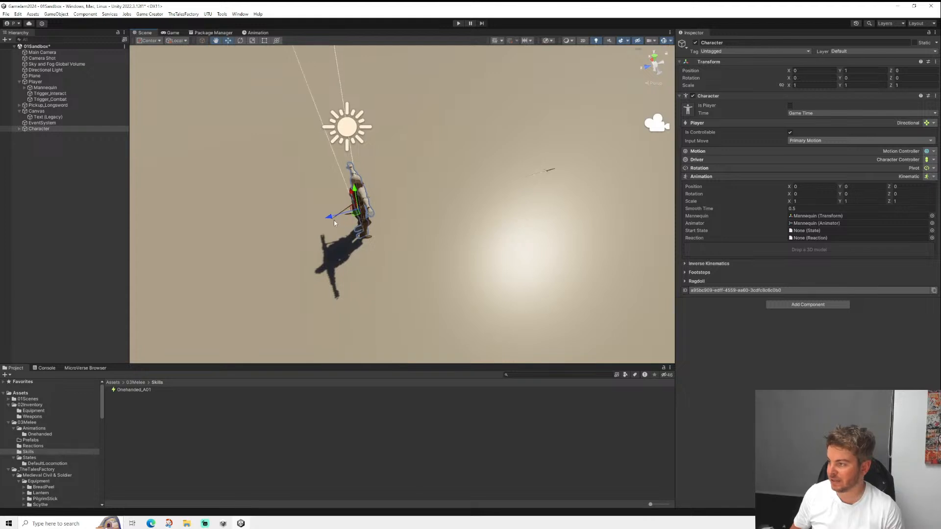
{"action": "left_click_drag", "start_coordinate": [331, 217], "coordinate": [586, 177]}
{"action": "middle_click_drag", "start_coordinate": [586, 175], "coordinate": [493, 203]}
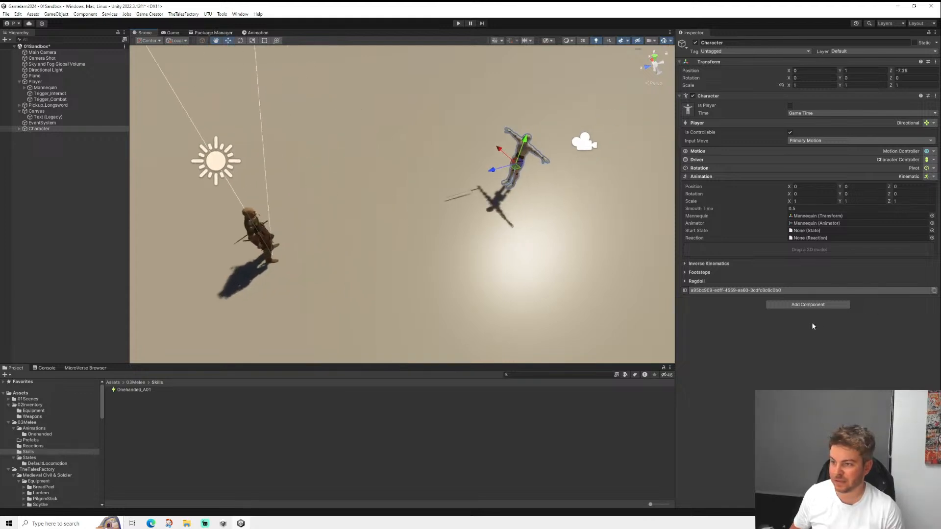
- Add a Trigger component to the new Character
{"action": "left_click", "coordinate": [807, 306]}
{"action": "type", "text": "trigger"}
{"action": "key", "text": "Return"}
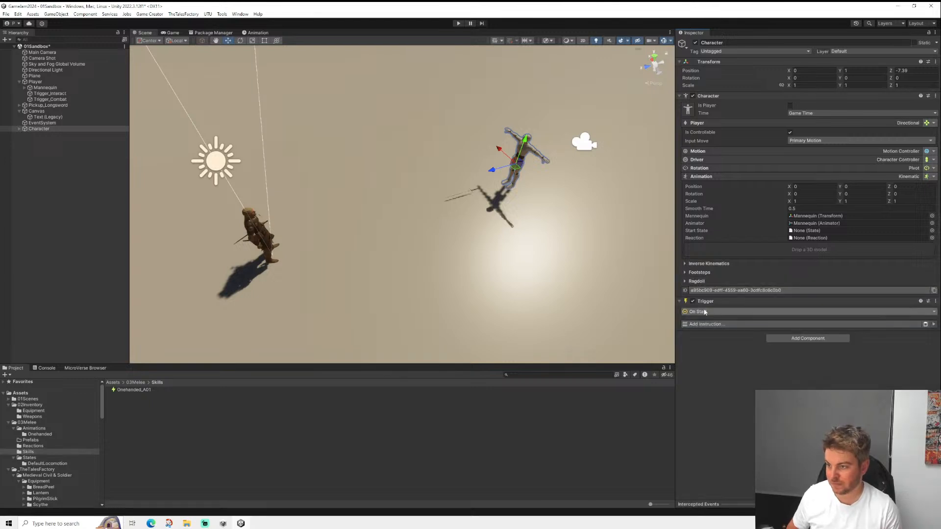
{"action": "left_click", "coordinate": [719, 312]}
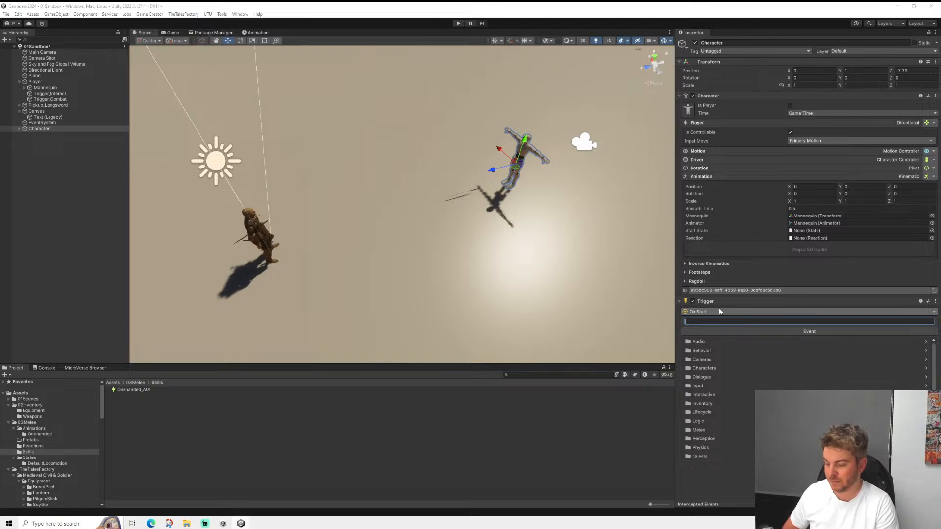
{"action": "type", "text": "target"}
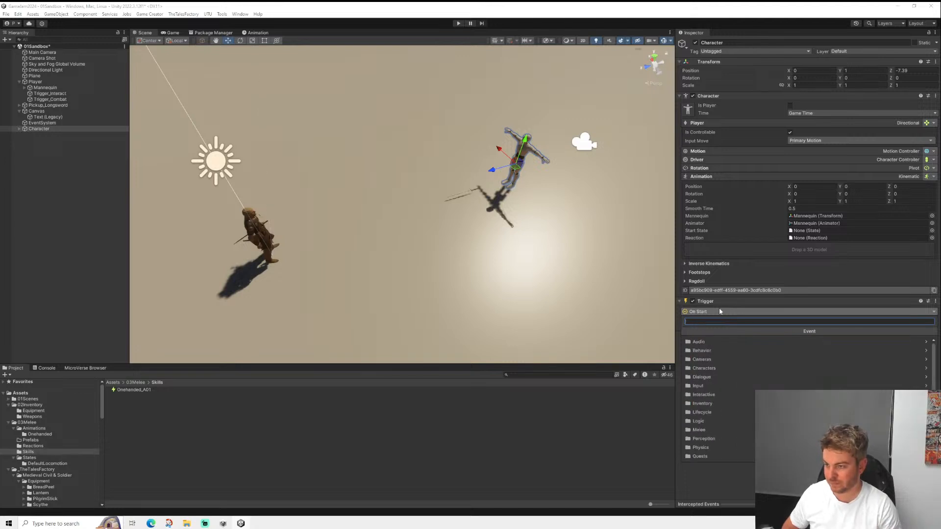
{"action": "key", "text": "BackSpace"}
{"action": "key", "text": "BackSpace"}
{"action": "key", "text": "BackSpace"}
{"action": "key", "text": "BackSpace"}
{"action": "key", "text": "BackSpace"}
{"action": "scroll", "coordinate": [706, 392], "scroll_direction": "down", "scroll_amount": 3}
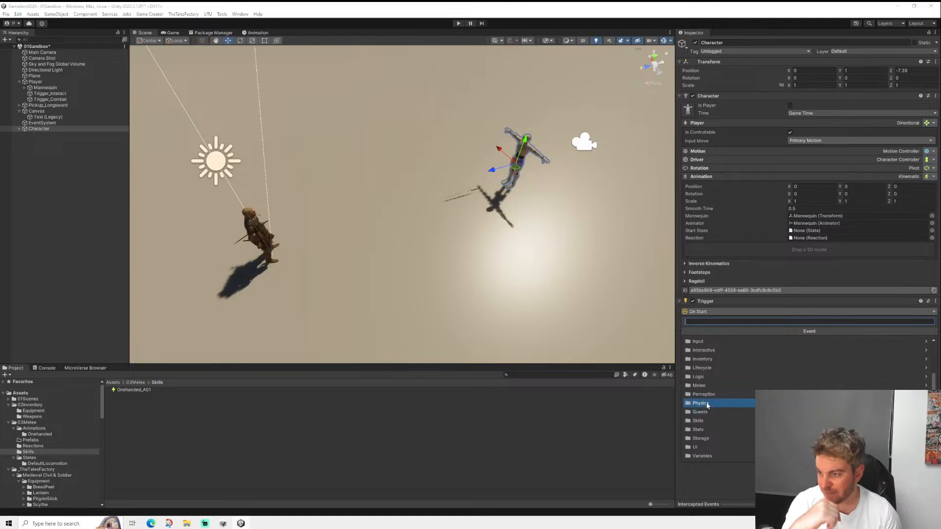
{"action": "left_click", "coordinate": [700, 390]}
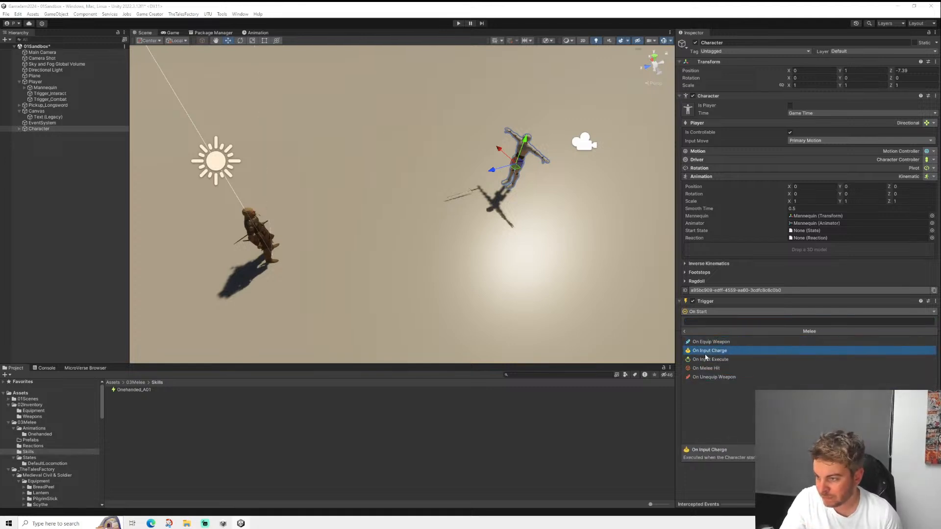
{"action": "left_click", "coordinate": [704, 331]}
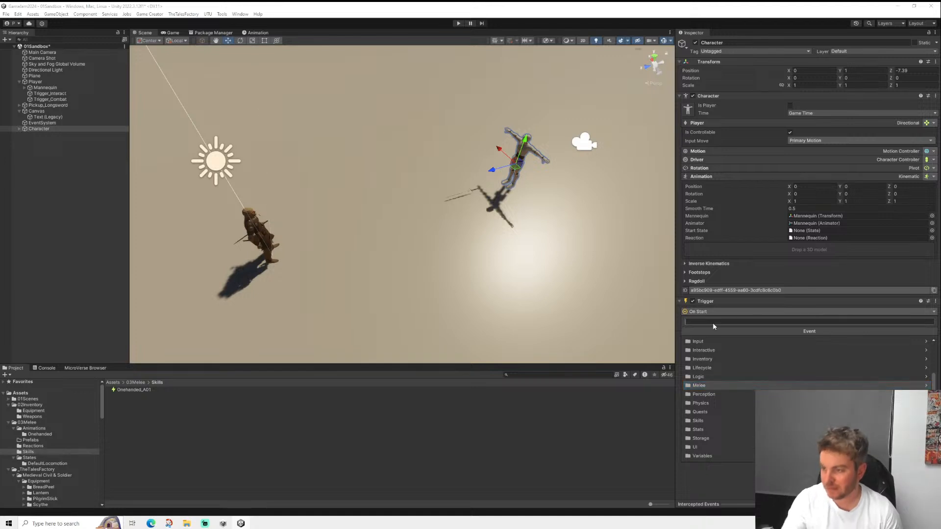
{"action": "type", "text": "target"}
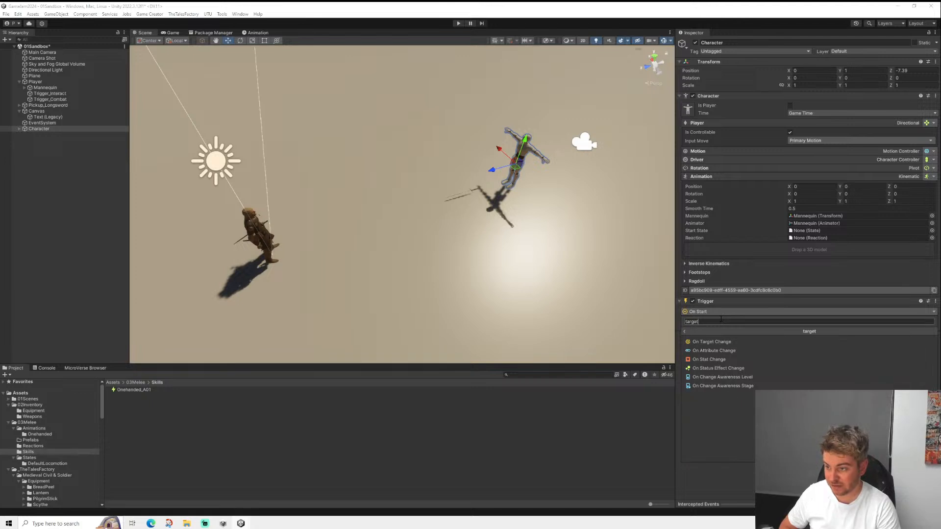
{"action": "left_click", "coordinate": [735, 468]}
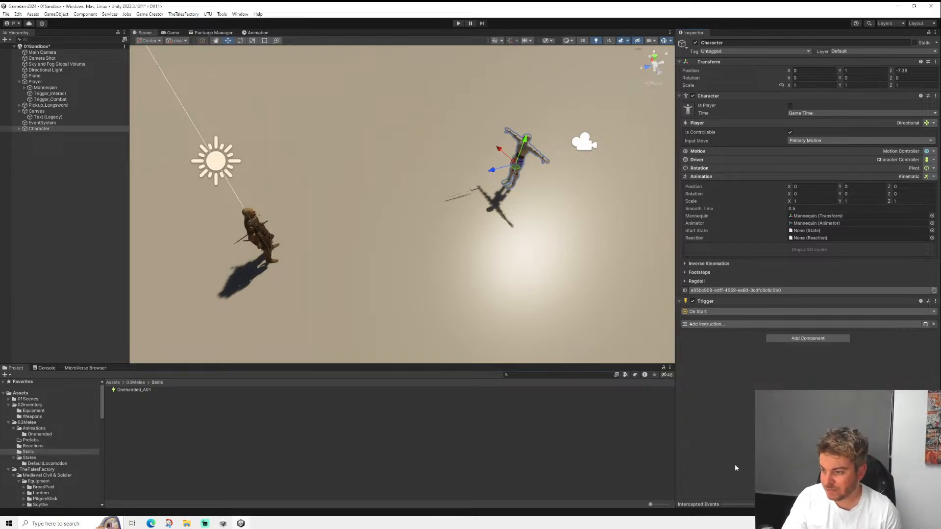
- Add a Set Target instruction to the Character's On Start trigger, making Self the Player's target
{"action": "left_click", "coordinate": [722, 324]}
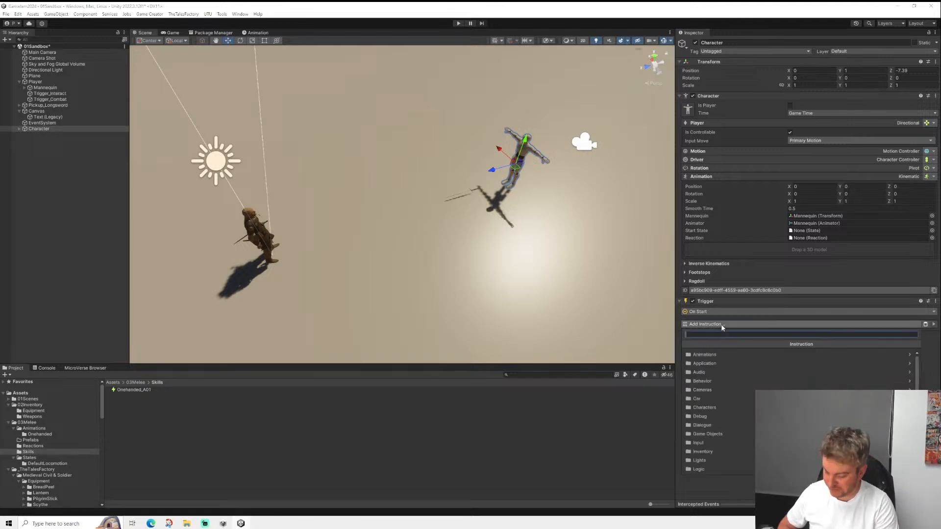
{"action": "type", "text": "target"}
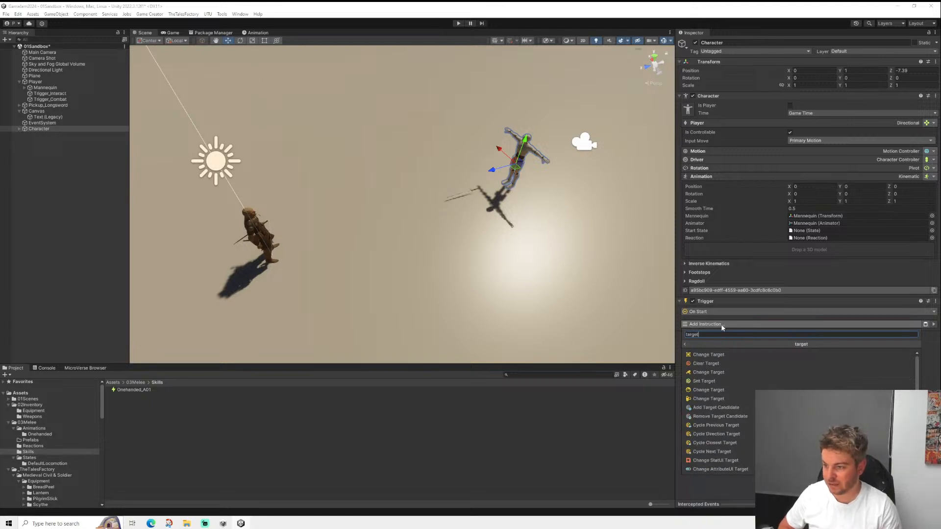
{"action": "left_click", "coordinate": [704, 381]}
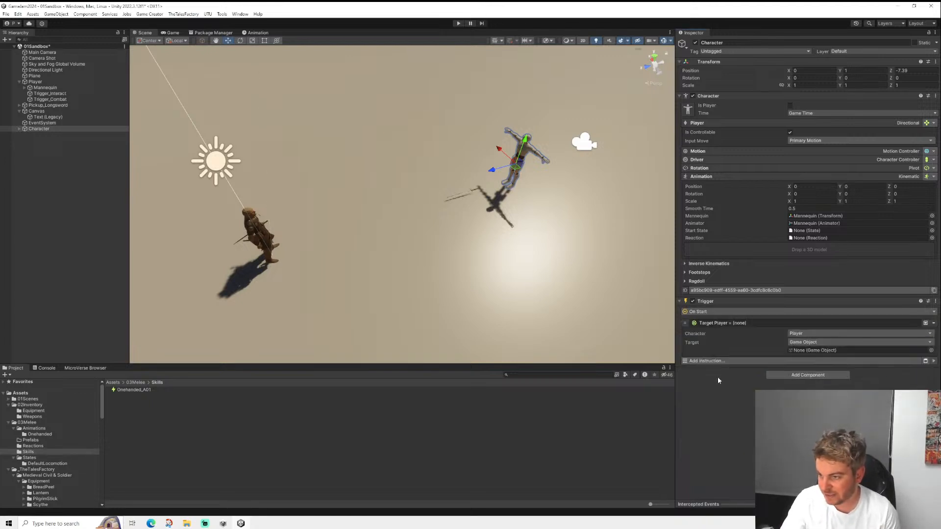
{"action": "left_click", "coordinate": [811, 334]}
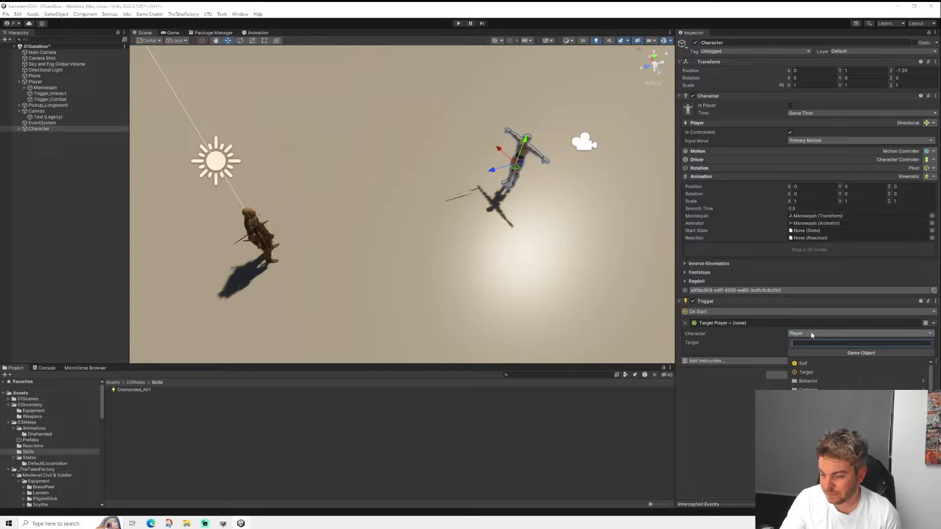
{"action": "left_click", "coordinate": [753, 345]}
{"action": "left_click", "coordinate": [794, 343]}
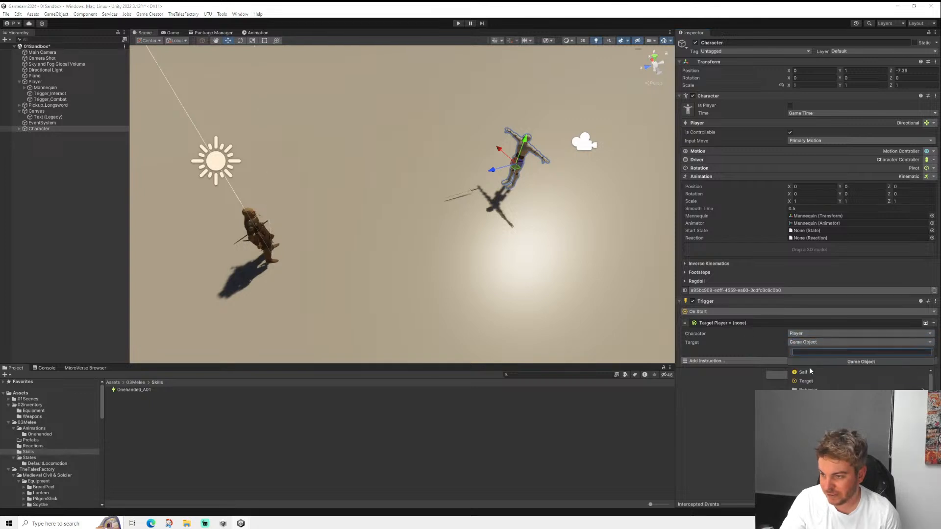
{"action": "left_click", "coordinate": [809, 372]}
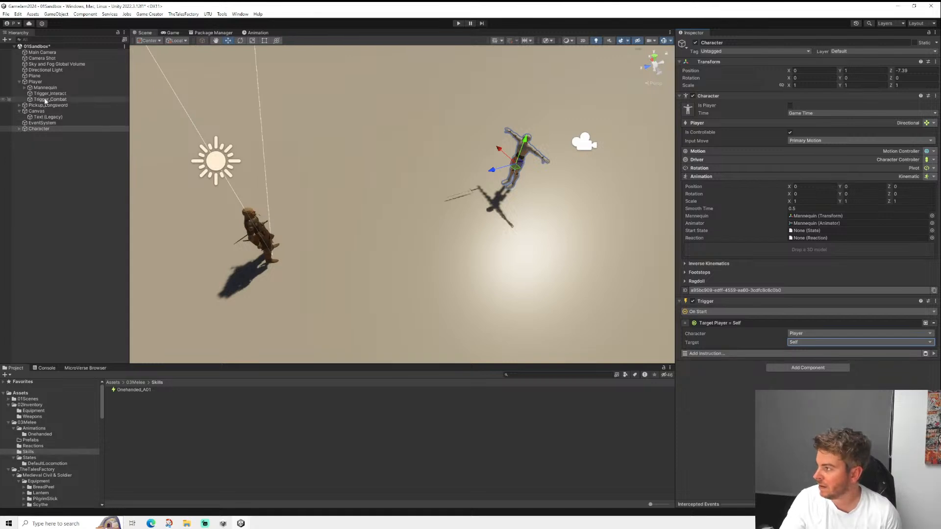
- Save the scene and briefly run it in Play mode
{"action": "left_click", "coordinate": [6, 14]}
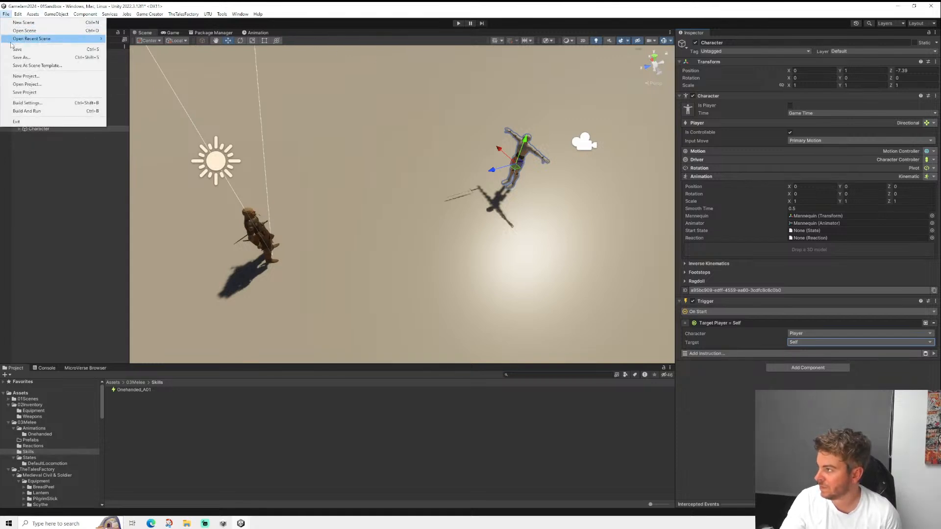
{"action": "left_click", "coordinate": [10, 50]}
{"action": "left_click", "coordinate": [458, 23]}
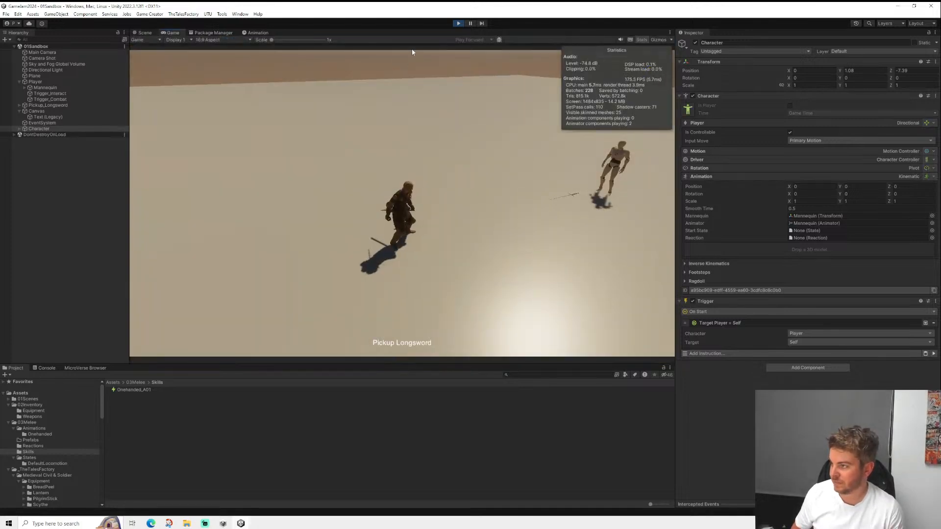
{"action": "key", "text": "ctrl+p"}
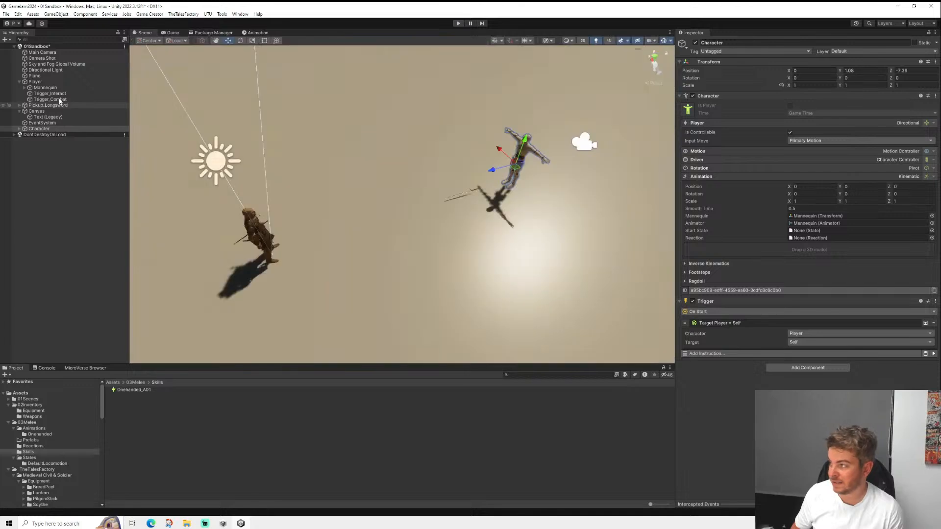
- Add a second Trigger component to the player's Trigger_Combat object and set its event to On Input Button
{"action": "left_click", "coordinate": [59, 100]}
{"action": "left_click", "coordinate": [719, 118]}
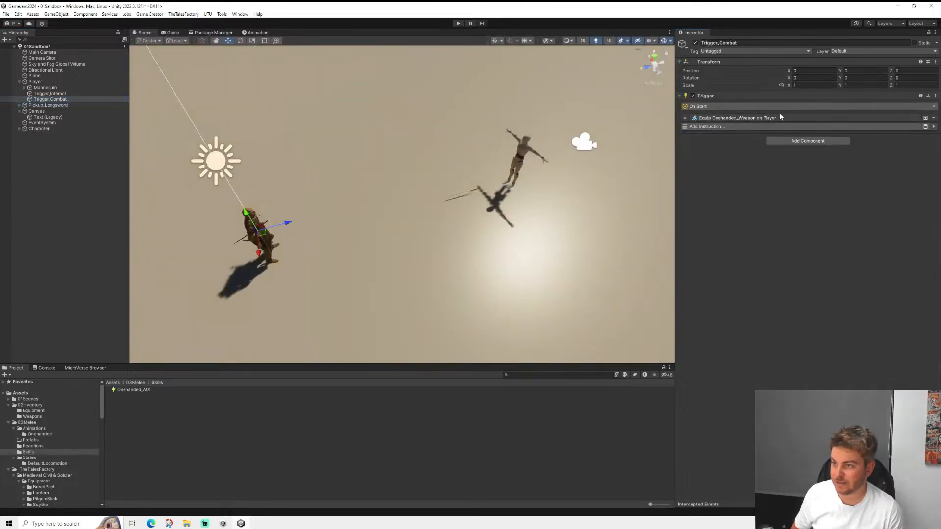
{"action": "left_click", "coordinate": [796, 141]}
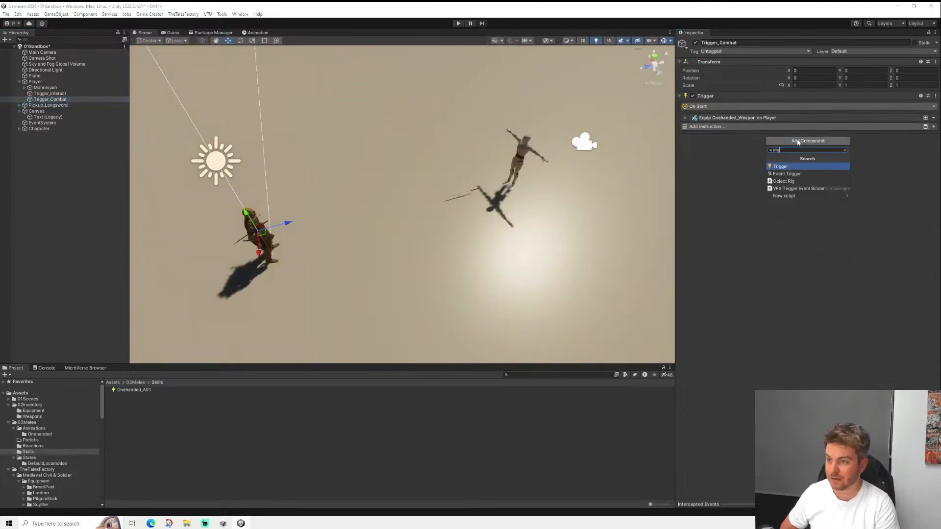
{"action": "key", "text": "Return"}
{"action": "left_click", "coordinate": [758, 147]}
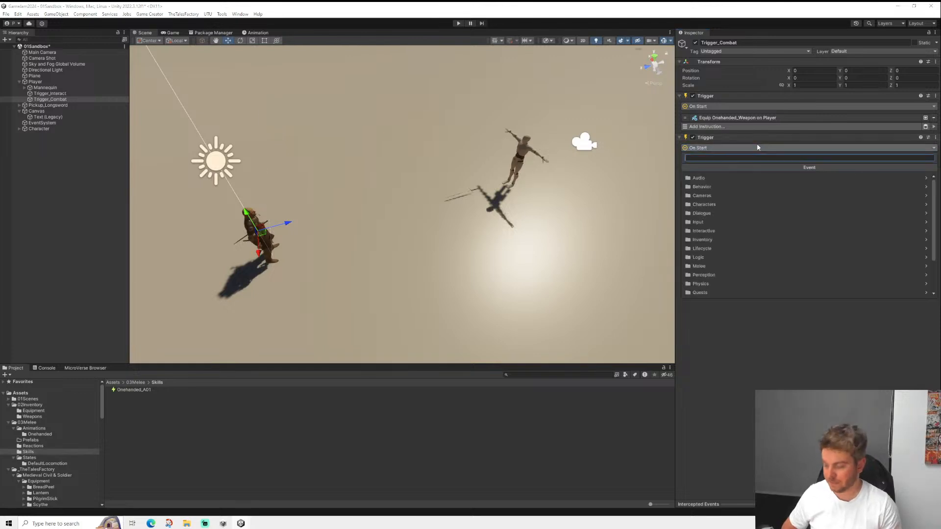
{"action": "type", "text": "input"}
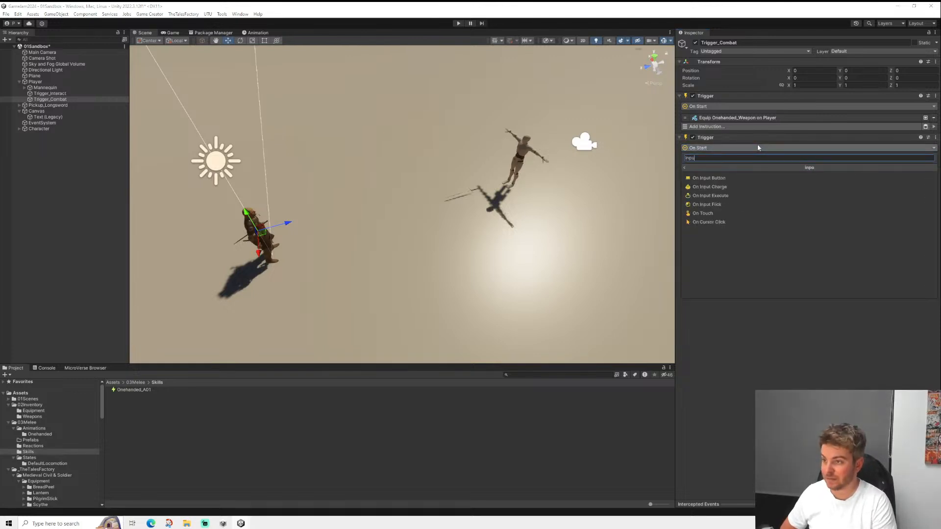
{"action": "key", "text": "Down"}
{"action": "key", "text": "Return"}
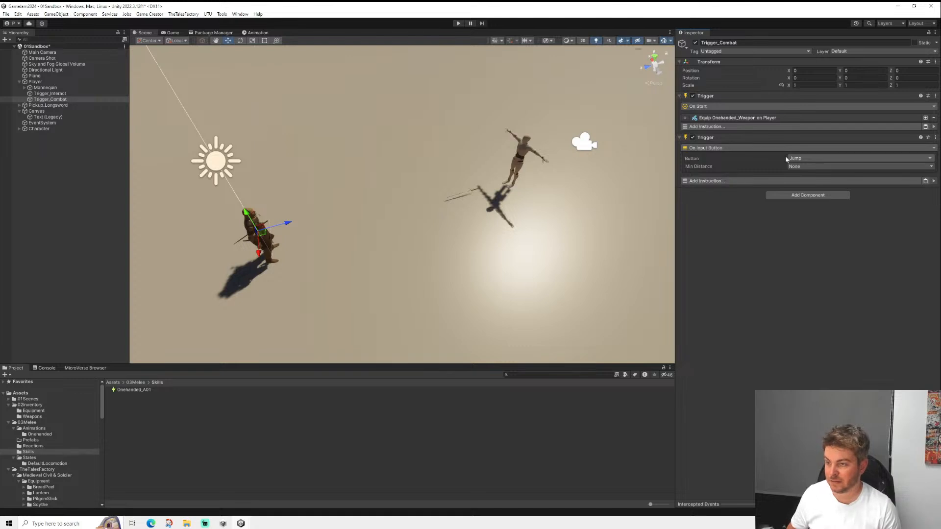
- Set the input trigger's button to Mouse Press with the Left mouse button
{"action": "left_click", "coordinate": [803, 167]}
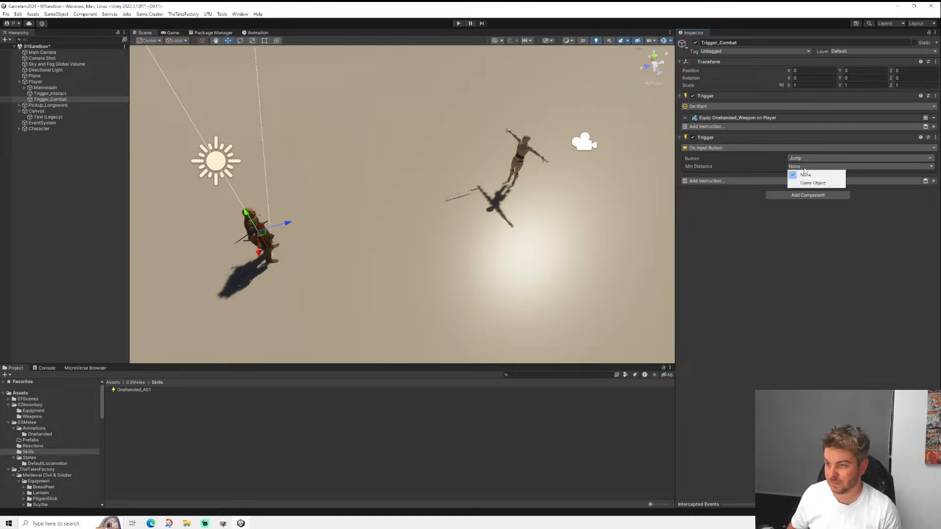
{"action": "left_click", "coordinate": [809, 160]}
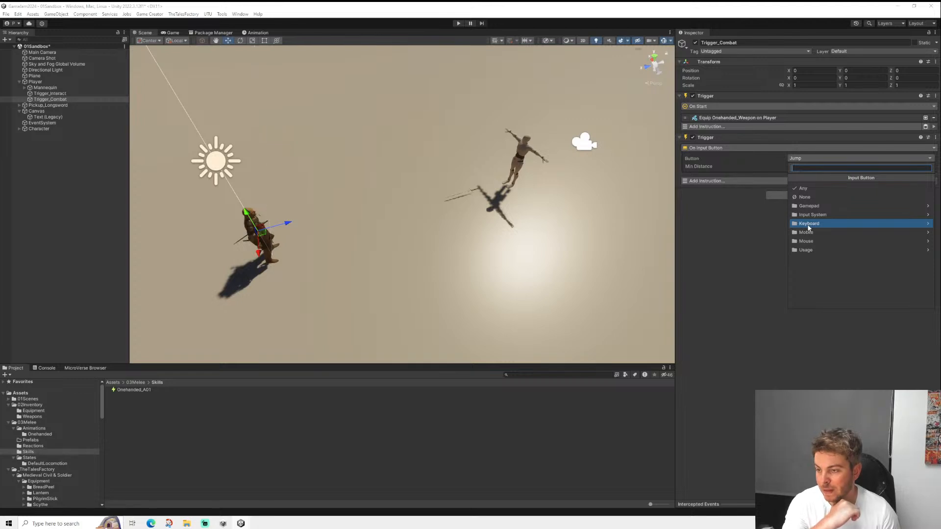
{"action": "left_click", "coordinate": [811, 226]}
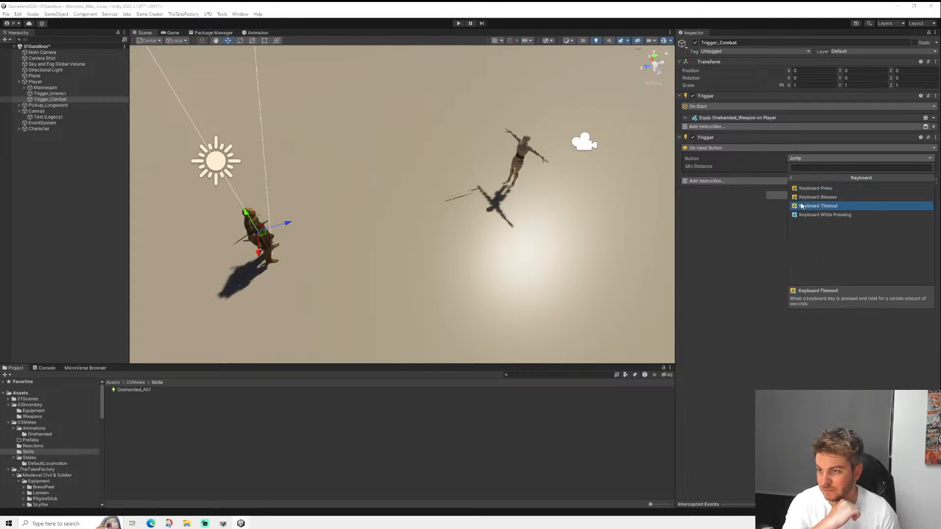
{"action": "left_click", "coordinate": [804, 180]}
{"action": "left_click", "coordinate": [805, 241]}
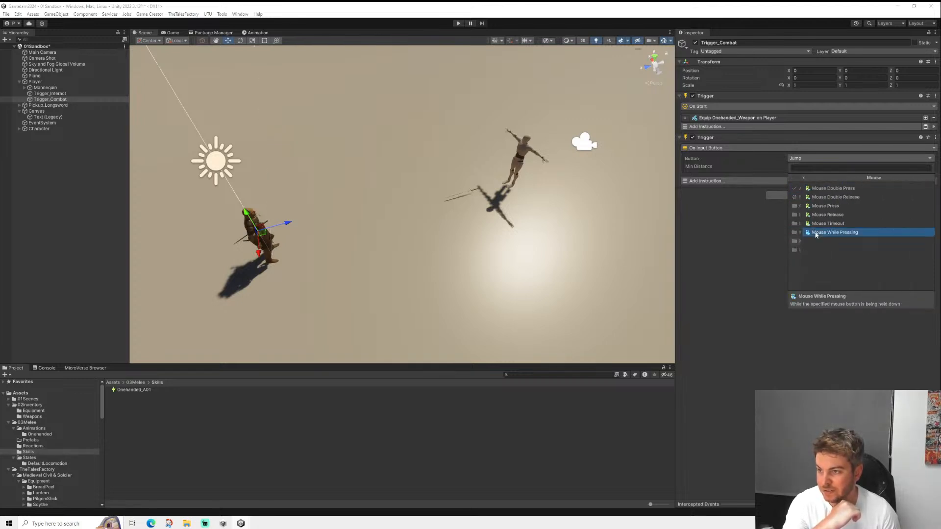
{"action": "left_click", "coordinate": [821, 207]}
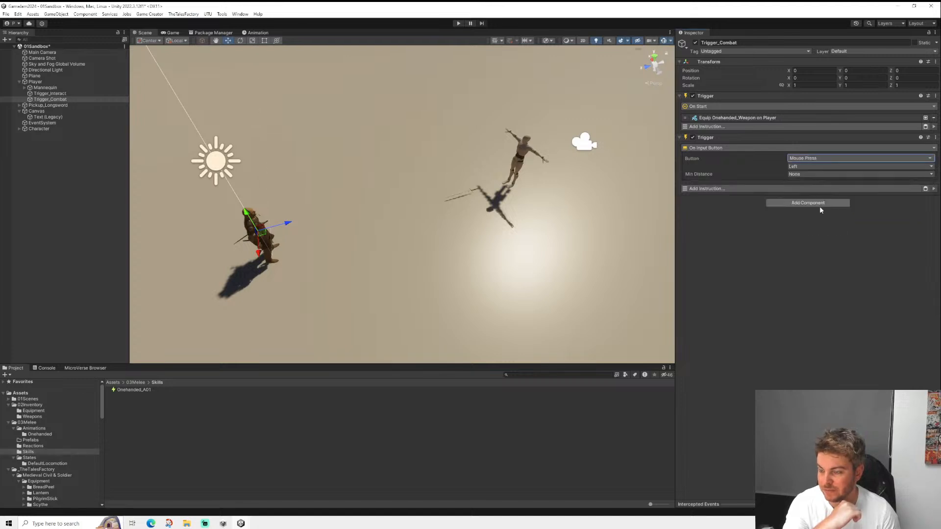
- Add a melee Input Execute instruction to the mouse-press trigger, for key A on the Player
{"action": "left_click", "coordinate": [754, 189]}
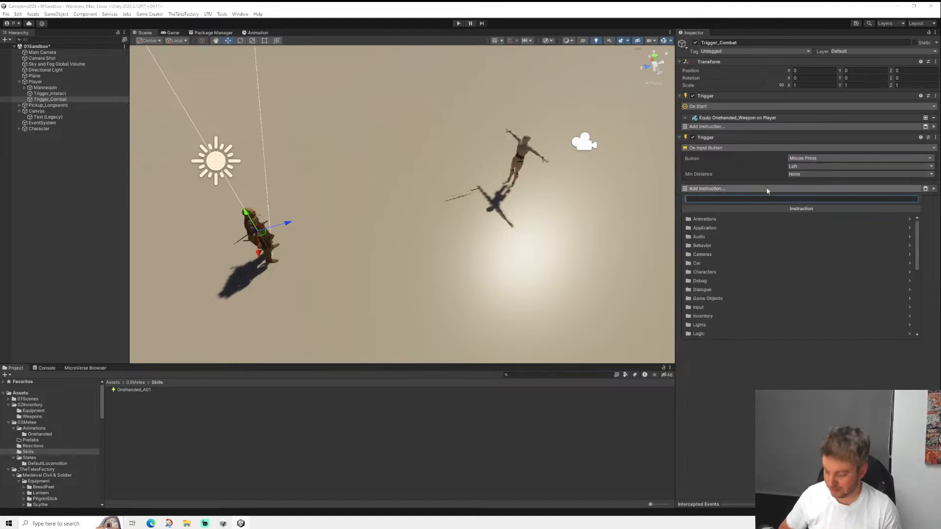
{"action": "type", "text": "input"}
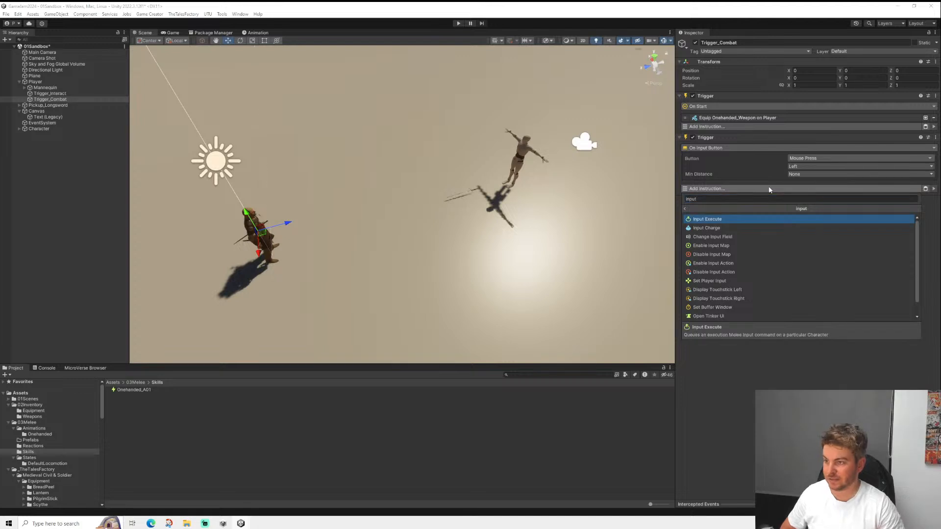
{"action": "key", "text": "Return"}
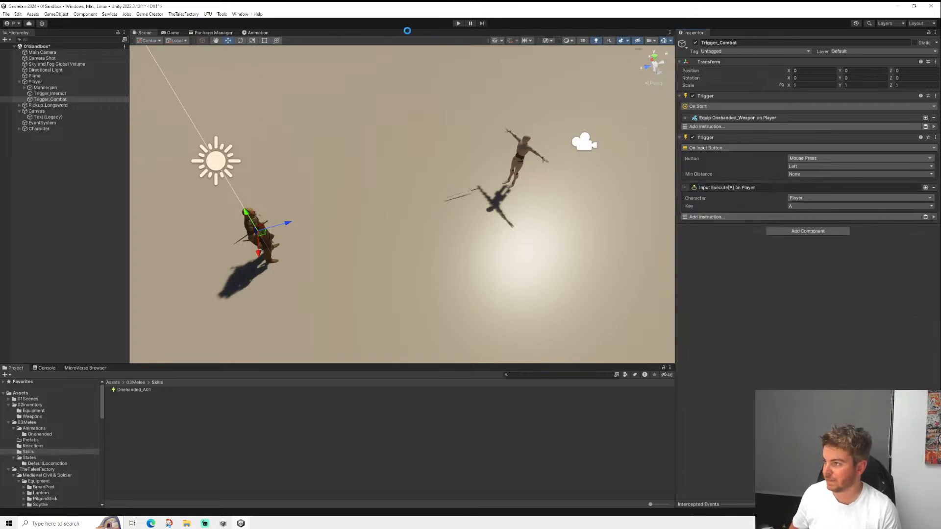
- Play-test the scene, moving the player around the second character and attacking it from several positions
{"action": "left_click", "coordinate": [458, 23]}
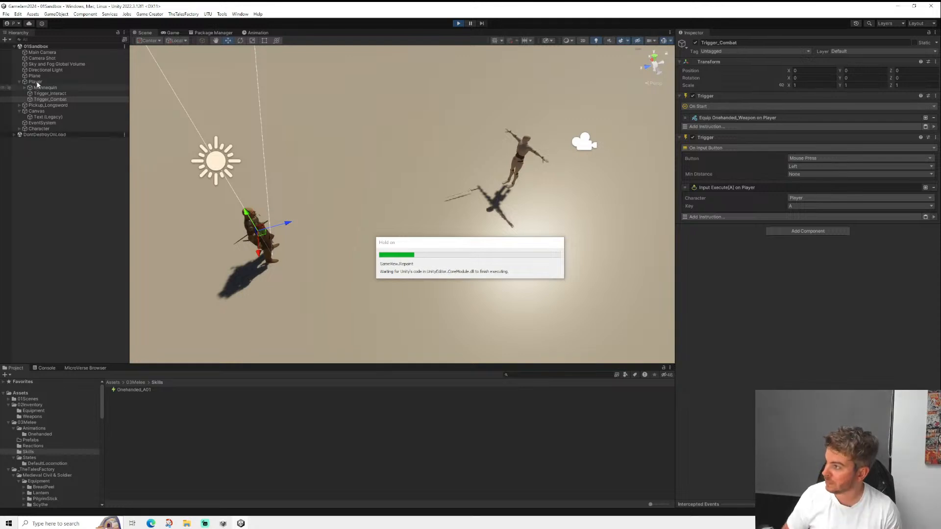
{"action": "key", "text": "d"}
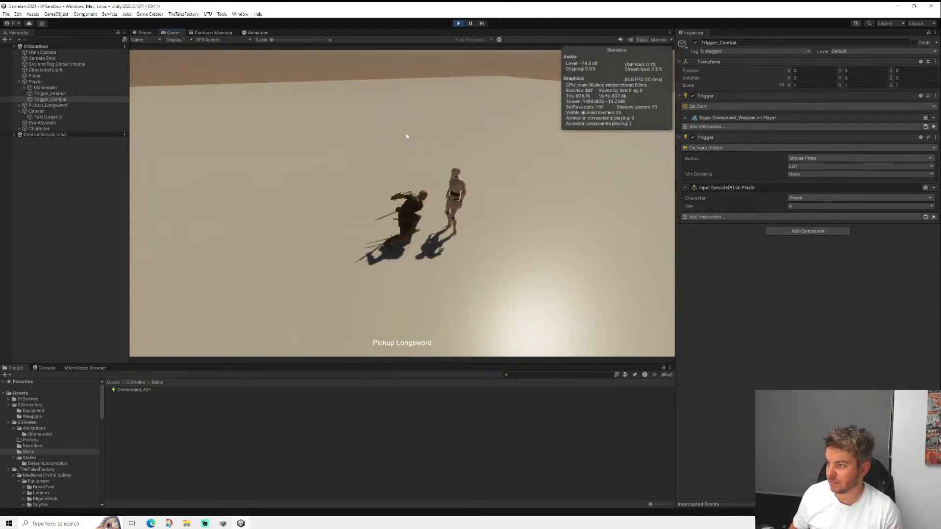
{"action": "left_click", "coordinate": [406, 137]}
{"action": "key", "text": "a"}
{"action": "key", "text": "s"}
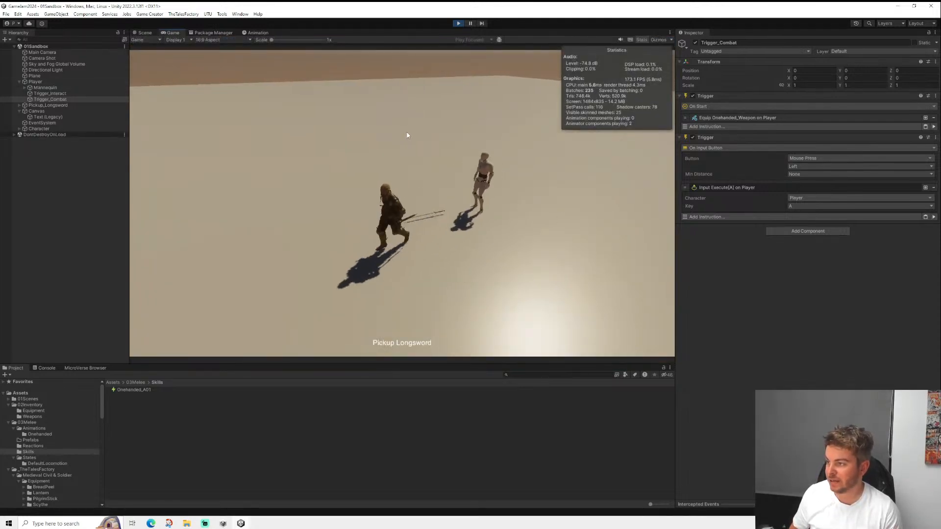
{"action": "left_click", "coordinate": [410, 135]}
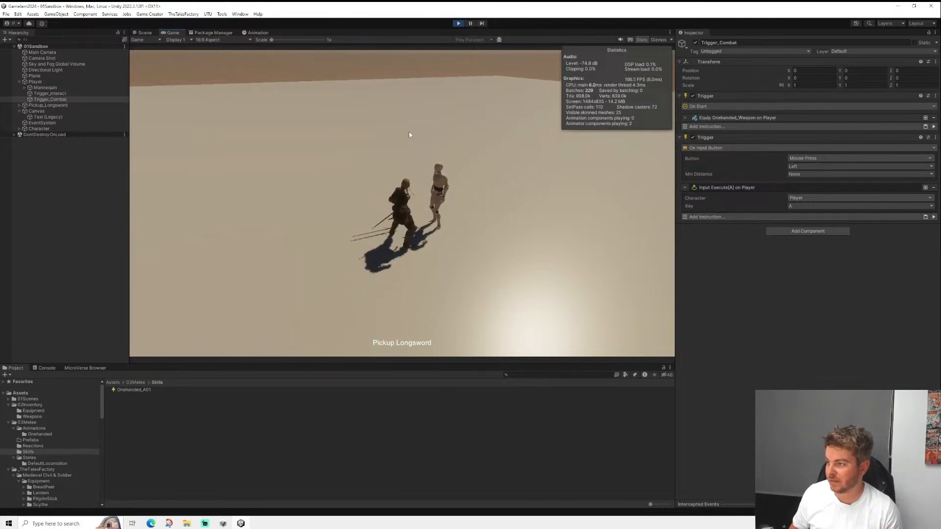
{"action": "left_click", "coordinate": [410, 135]}
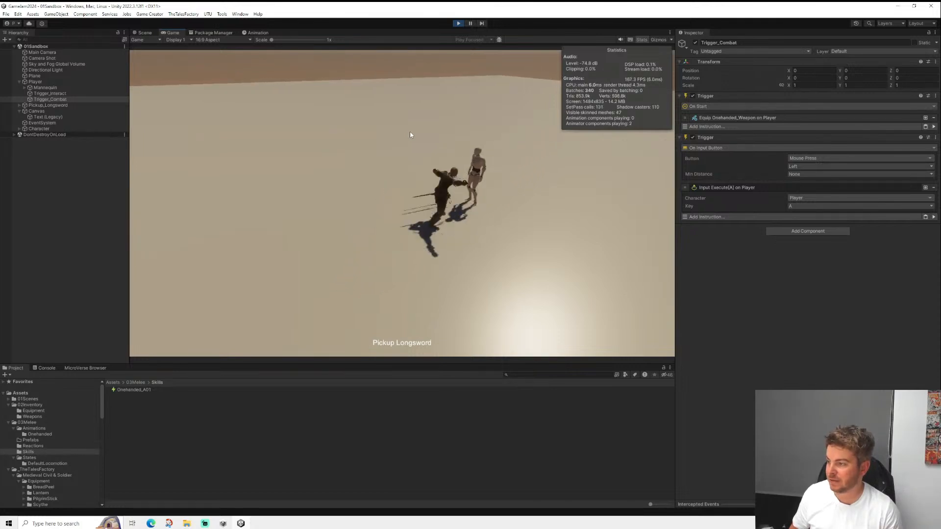
- Enable the player-to-target distance condition in the Onehanded_A01 skill's motion warp clip and test an attack from a distance
{"action": "key", "text": "a"}
{"action": "key", "text": "s"}
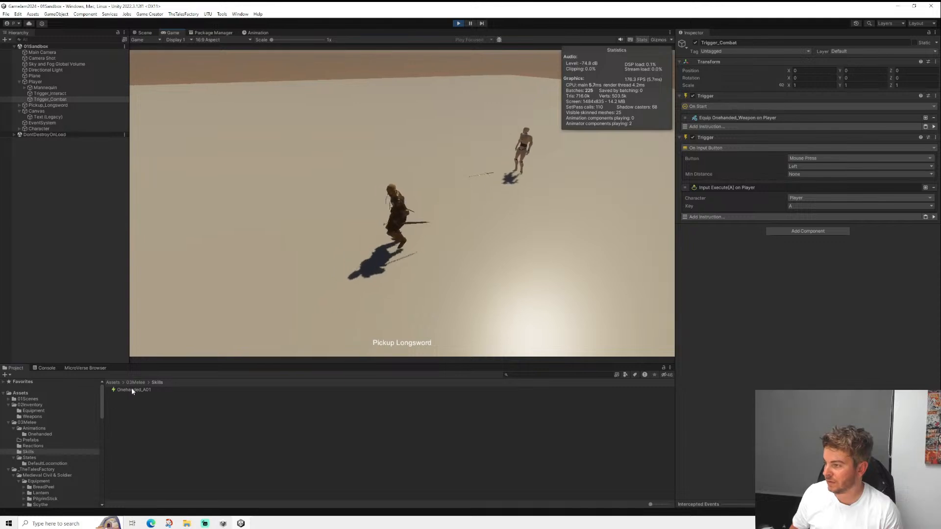
{"action": "left_click", "coordinate": [131, 389]}
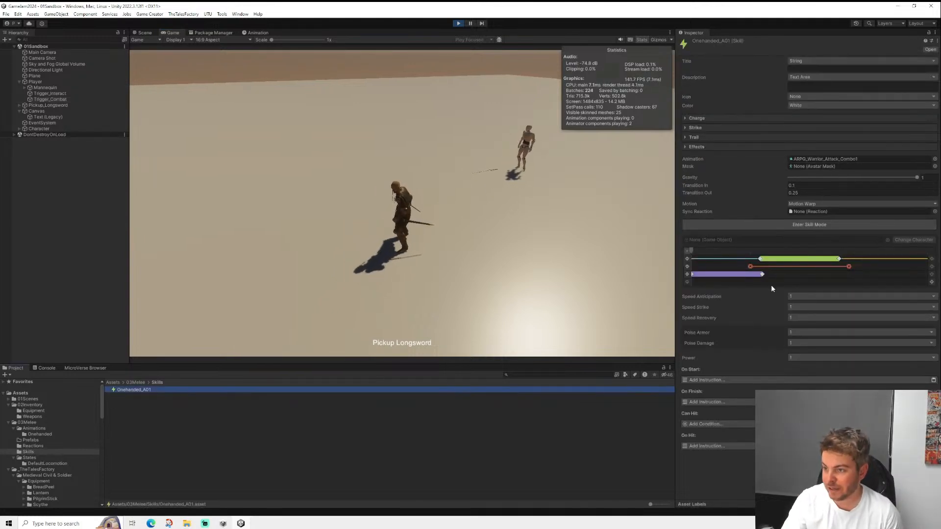
{"action": "left_click", "coordinate": [727, 274]}
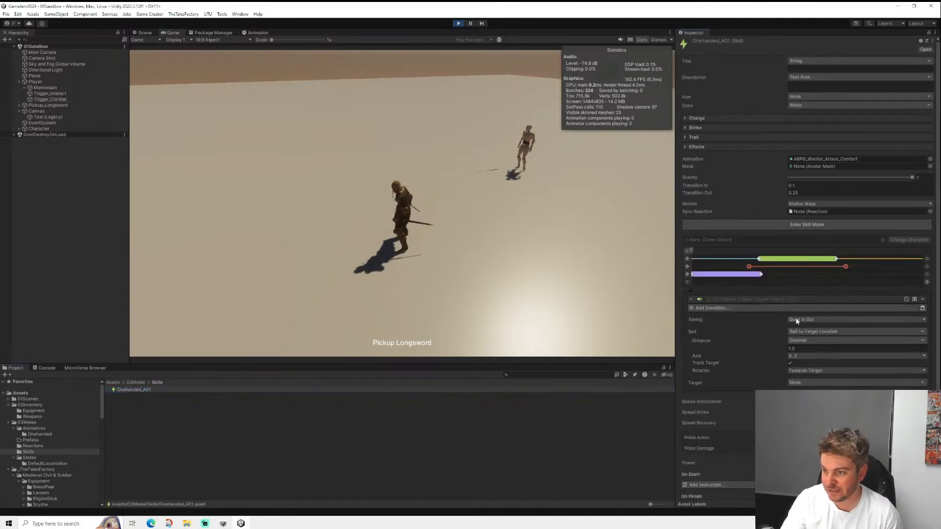
{"action": "right_click", "coordinate": [772, 300]}
{"action": "left_click", "coordinate": [791, 360]}
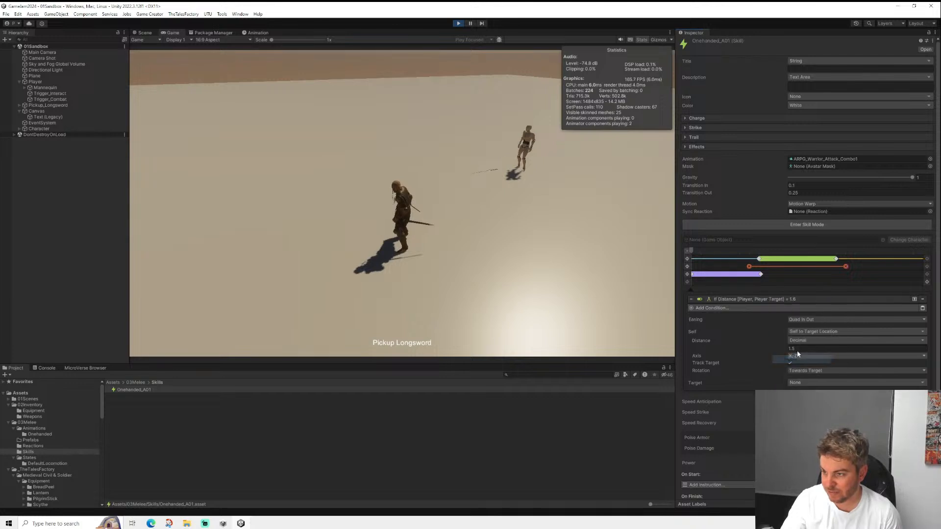
{"action": "left_click", "coordinate": [402, 119]}
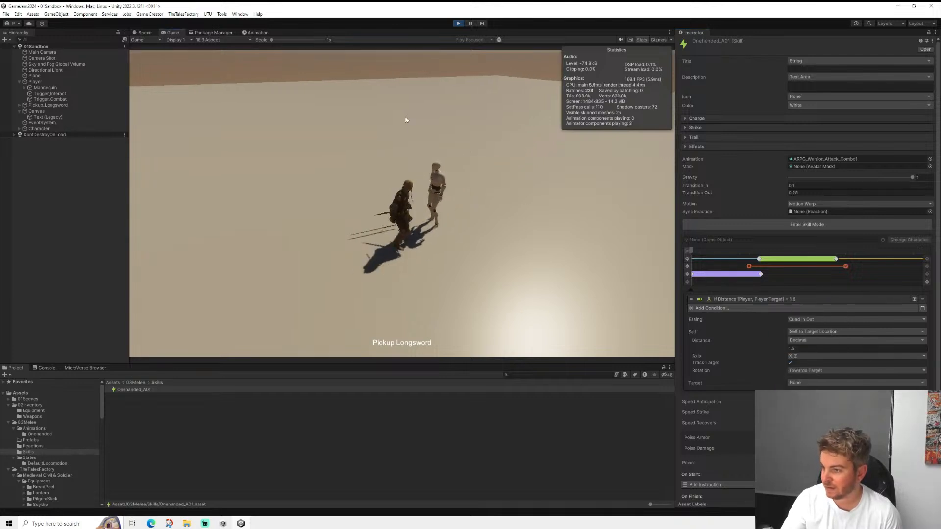
- Exit play mode and set the motion warp distance condition's comparison to Less Or Equal
{"action": "left_click", "coordinate": [784, 298]}
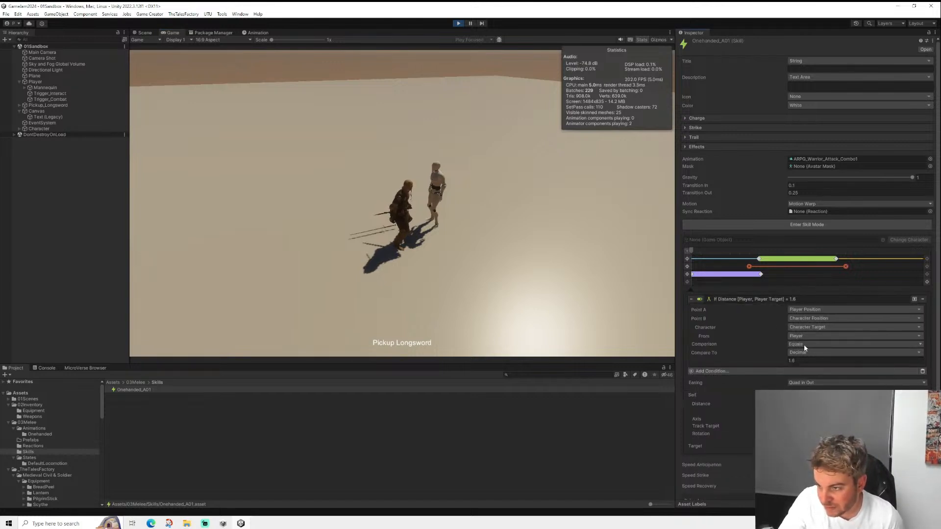
{"action": "left_click", "coordinate": [459, 25]}
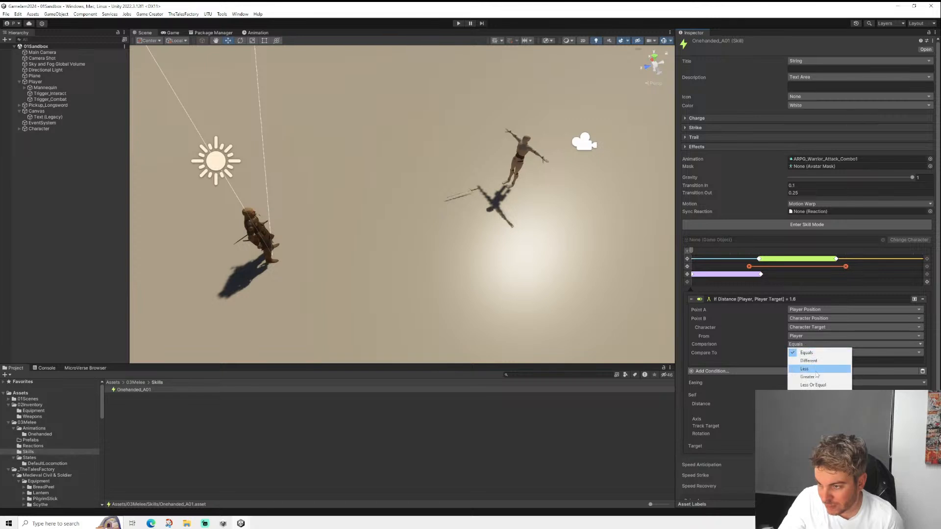
{"action": "left_click", "coordinate": [813, 385]}
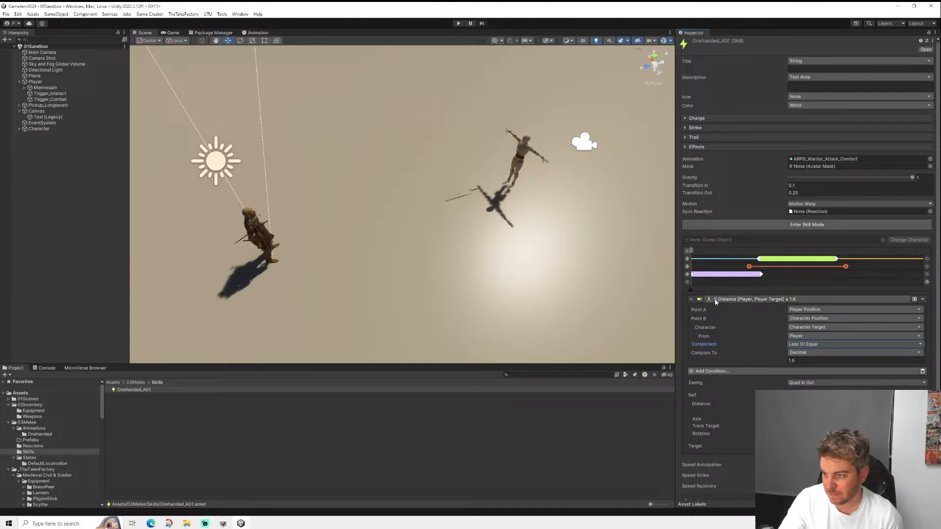
{"action": "left_click", "coordinate": [735, 299]}
{"action": "left_click", "coordinate": [6, 14]}
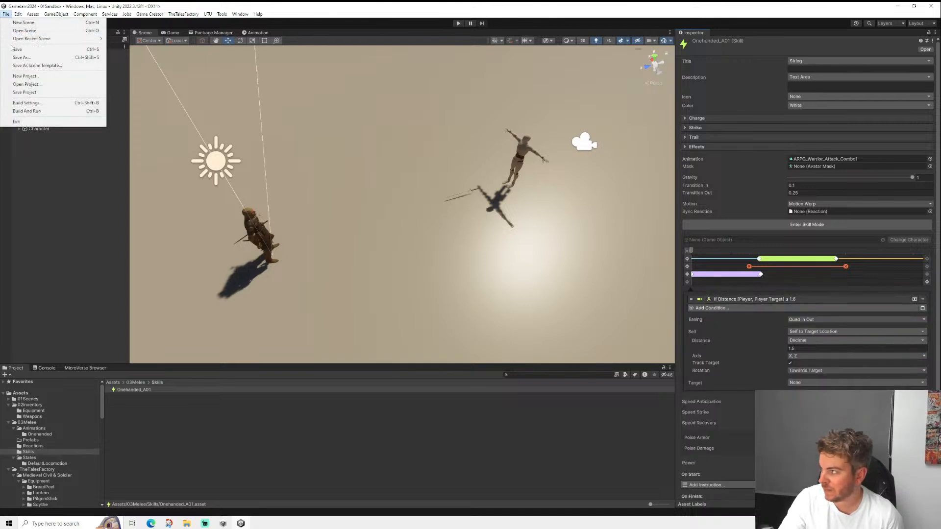
{"action": "left_click", "coordinate": [20, 57]}
{"action": "left_click", "coordinate": [432, 23]}
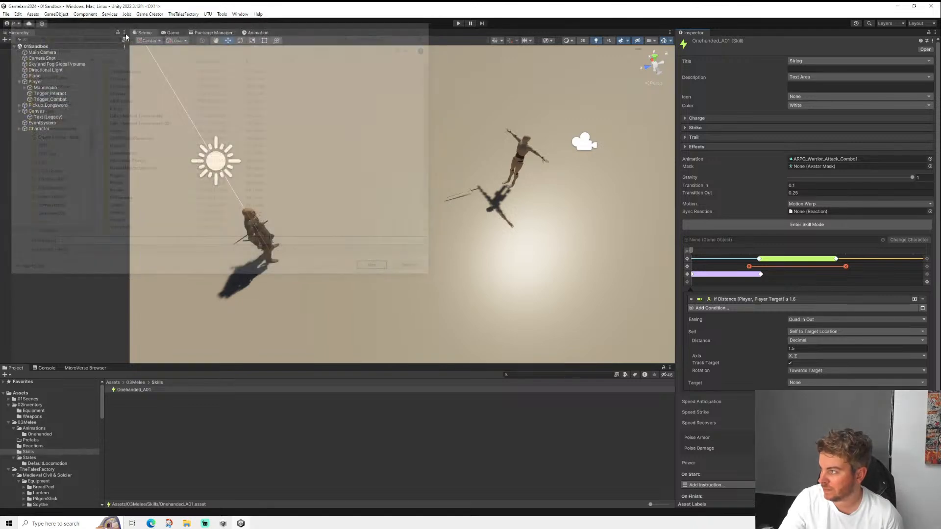
- Save the 01Sandbox scene
{"action": "left_click", "coordinate": [6, 14]}
{"action": "left_click", "coordinate": [25, 50]}
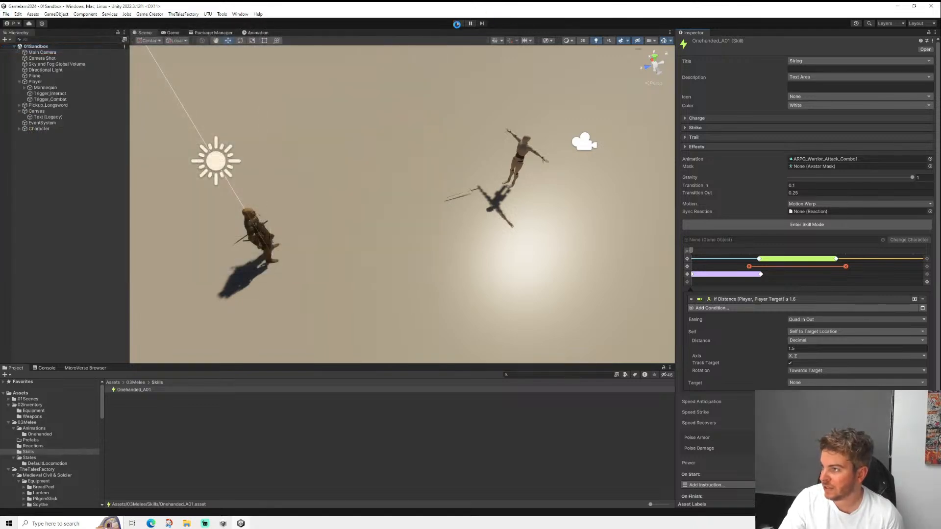
- Play-test attacks on the second character from varying distances and sides to check the conditional motion warp, and stop playing
{"action": "left_click", "coordinate": [458, 24]}
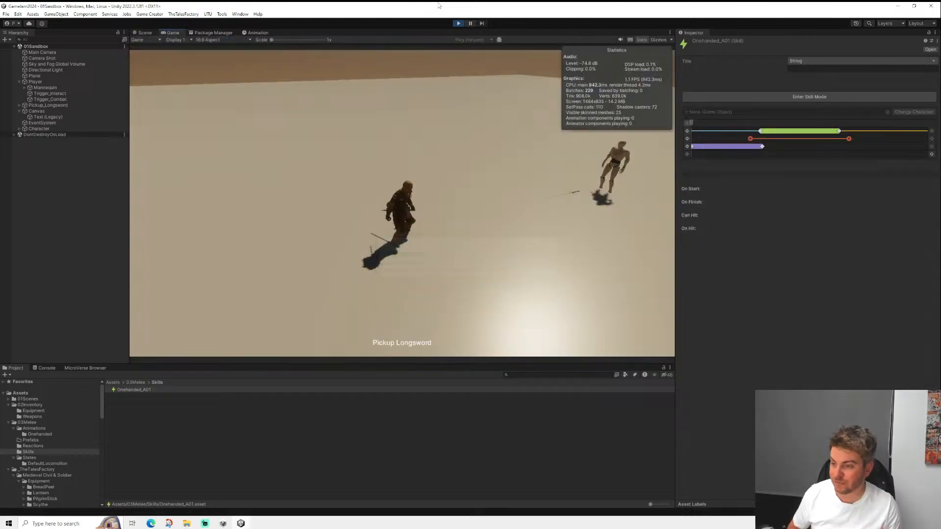
{"action": "key", "text": "w"}
{"action": "key", "text": "d"}
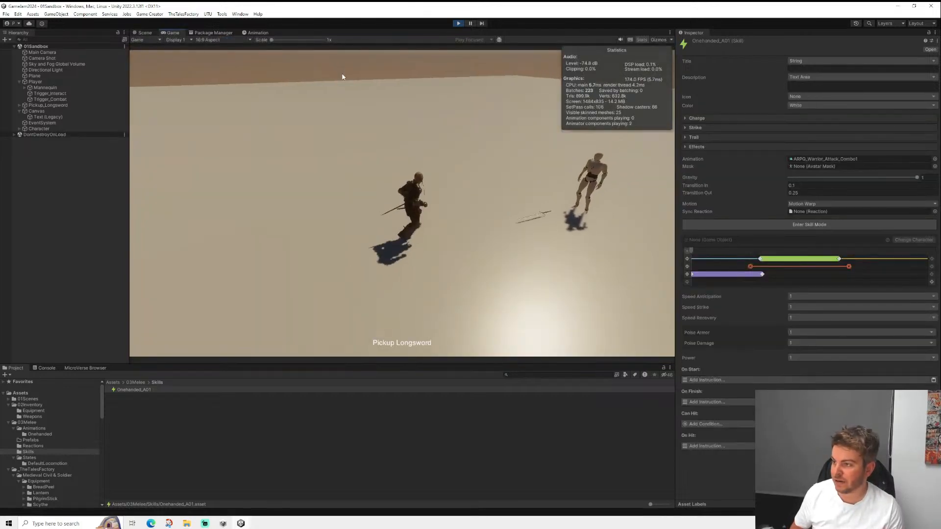
{"action": "key", "text": "d"}
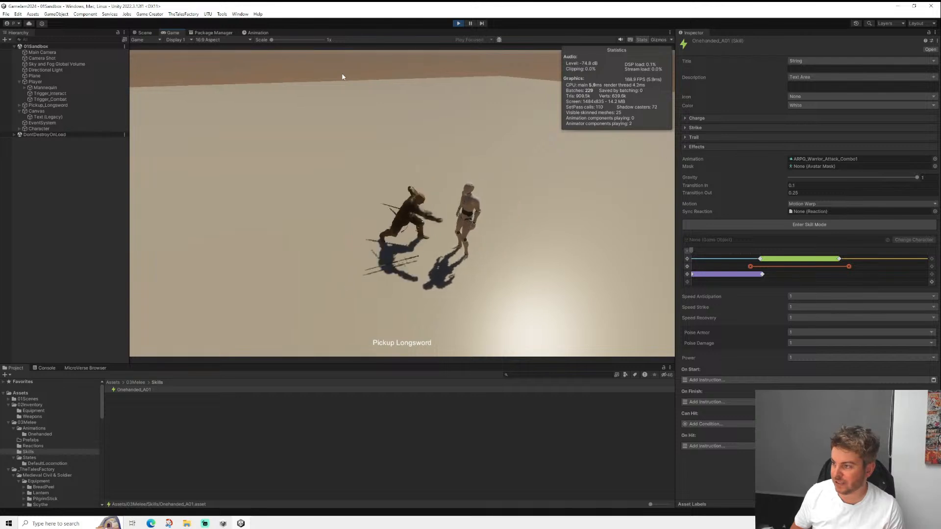
{"action": "key", "text": "s"}
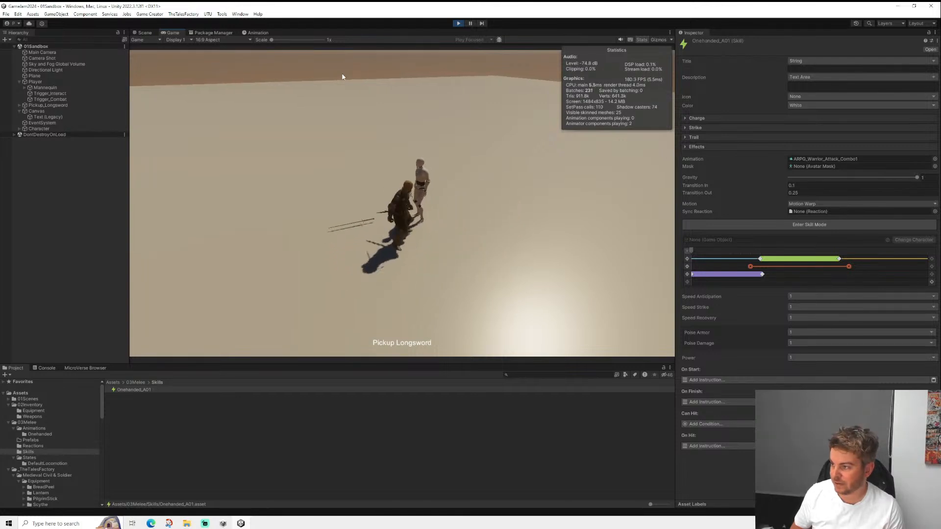
{"action": "key", "text": "d"}
{"action": "key", "text": "w"}
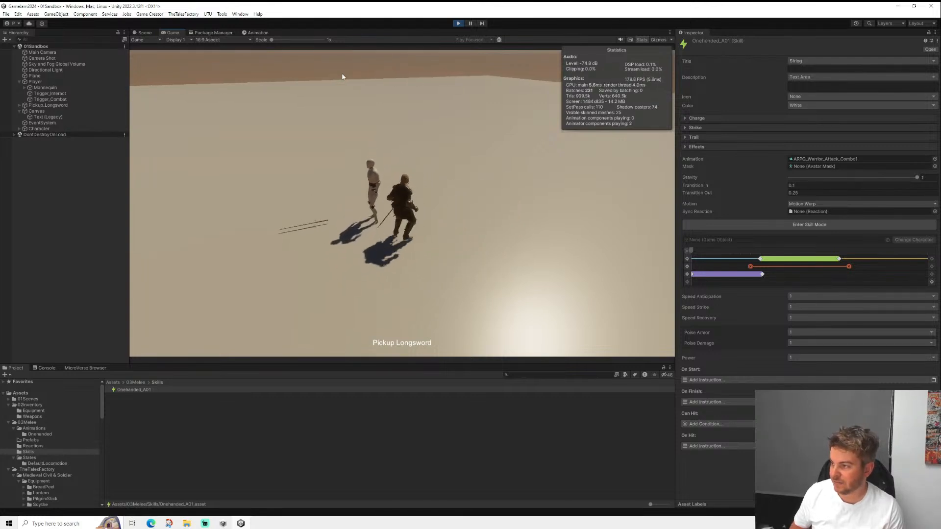
{"action": "key", "text": "a"}
{"action": "key", "text": "w"}
{"action": "key", "text": "a"}
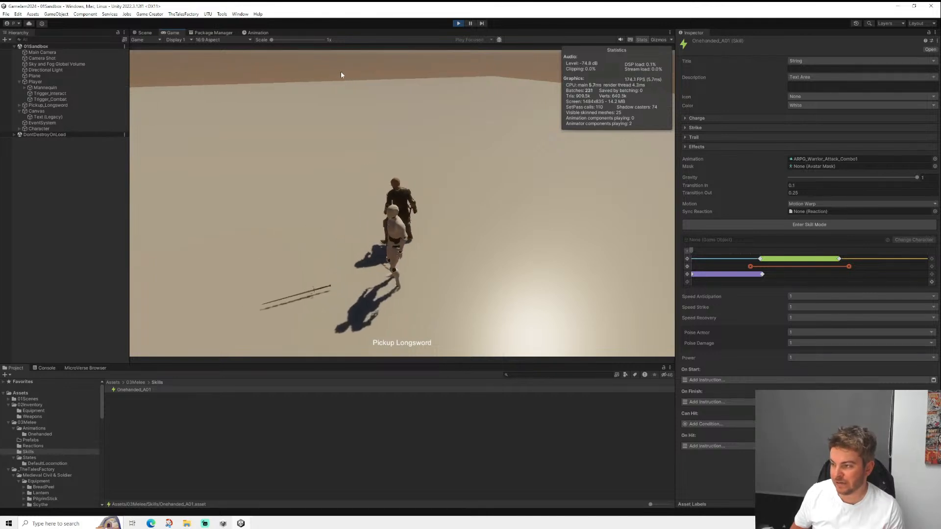
{"action": "left_click", "coordinate": [341, 74]}
{"action": "key", "text": "s"}
{"action": "key", "text": "a"}
{"action": "left_click", "coordinate": [342, 72]}
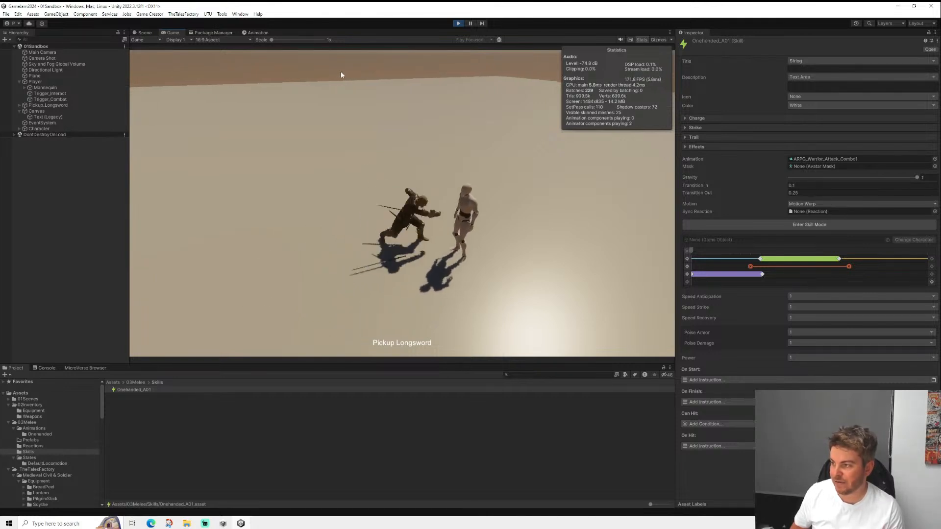
{"action": "key", "text": "d"}
{"action": "key", "text": "s"}
{"action": "left_click", "coordinate": [341, 73]}
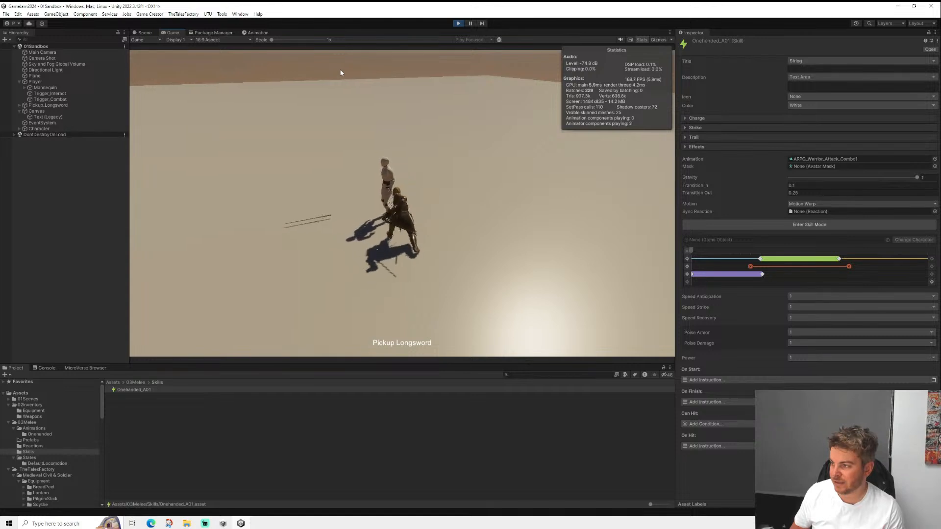
{"action": "left_click", "coordinate": [340, 72]}
{"action": "key", "text": "d"}
{"action": "key", "text": "w"}
{"action": "left_click", "coordinate": [340, 71]}
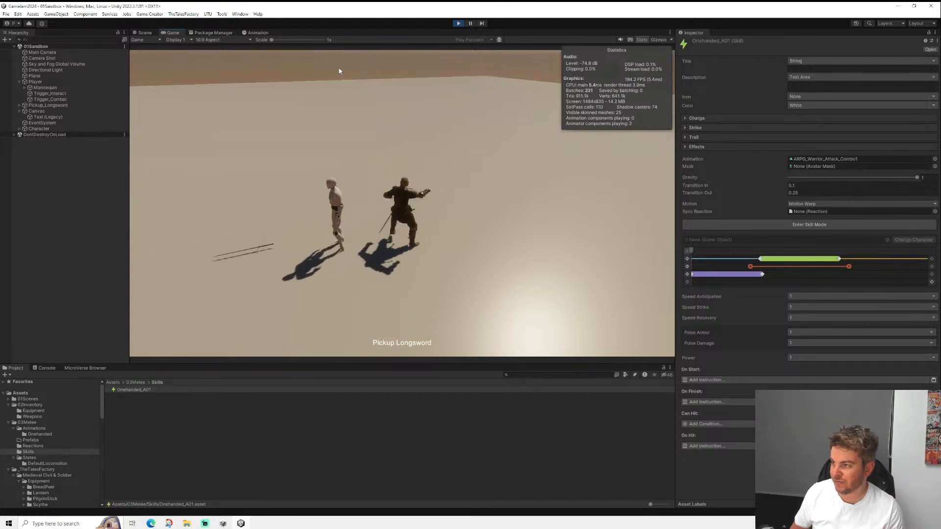
{"action": "key", "text": "d"}
{"action": "left_click", "coordinate": [339, 67]}
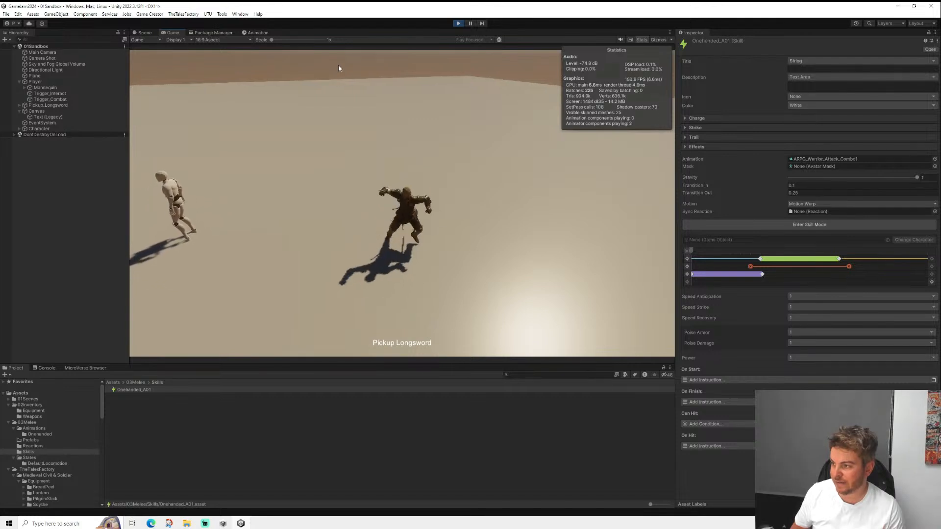
{"action": "key", "text": "a"}
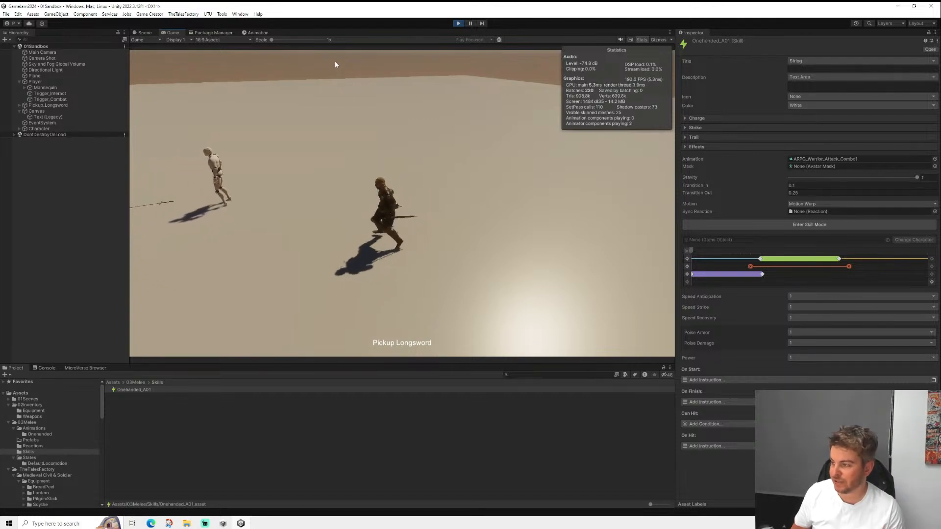
{"action": "left_click", "coordinate": [335, 62]}
{"action": "key", "text": "w"}
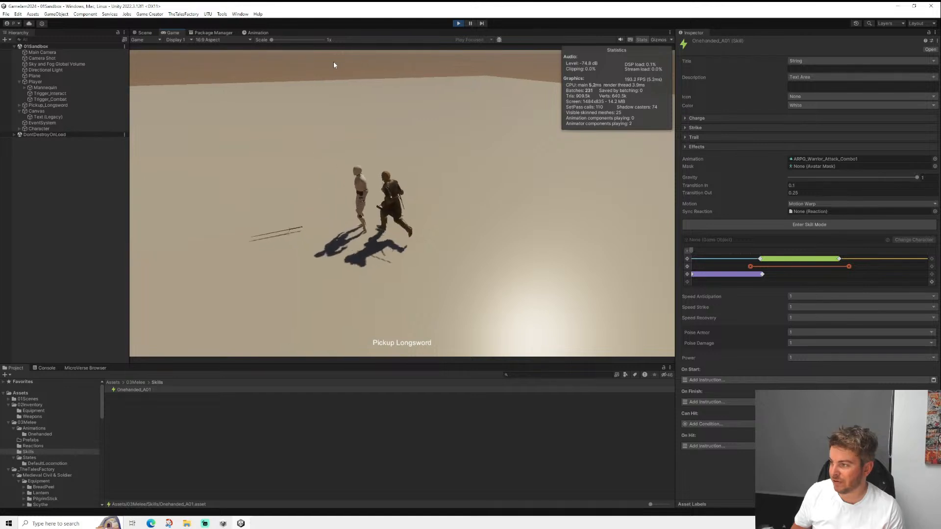
{"action": "left_click", "coordinate": [334, 62]}
{"action": "left_click", "coordinate": [332, 63]}
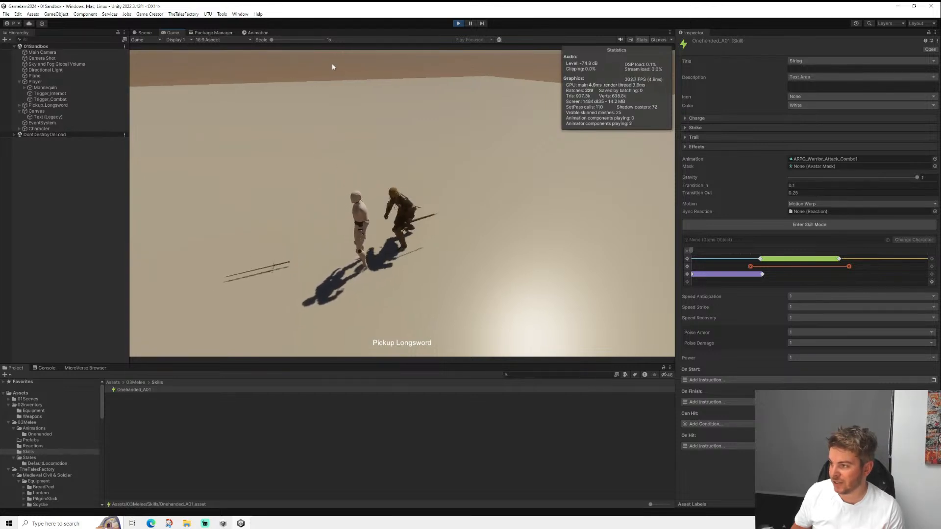
{"action": "left_click", "coordinate": [332, 62]}
{"action": "key", "text": "s"}
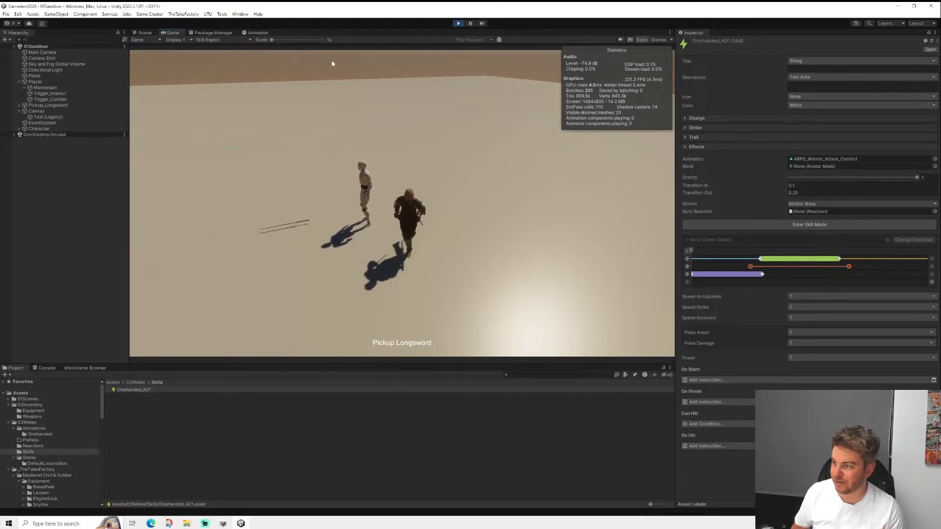
{"action": "left_click", "coordinate": [332, 61]}
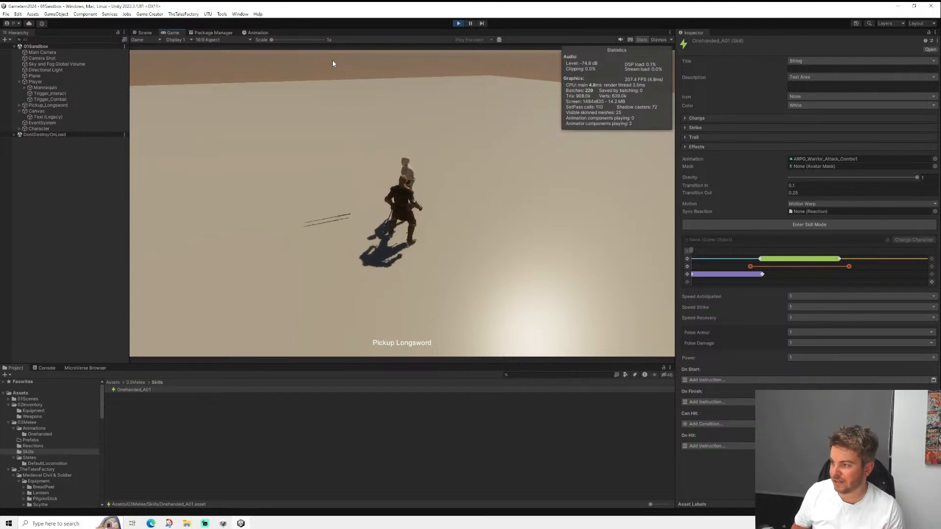
{"action": "key", "text": "a"}
{"action": "left_click", "coordinate": [326, 62]}
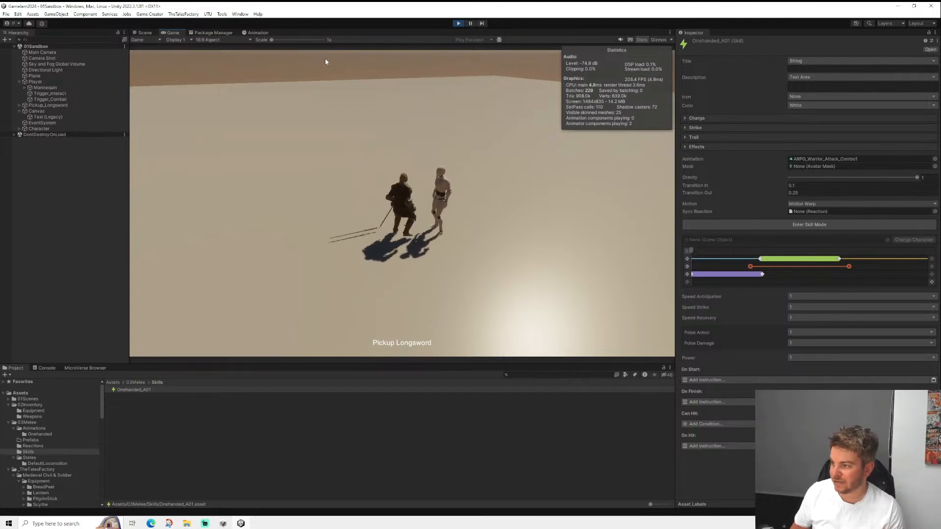
{"action": "key", "text": "s"}
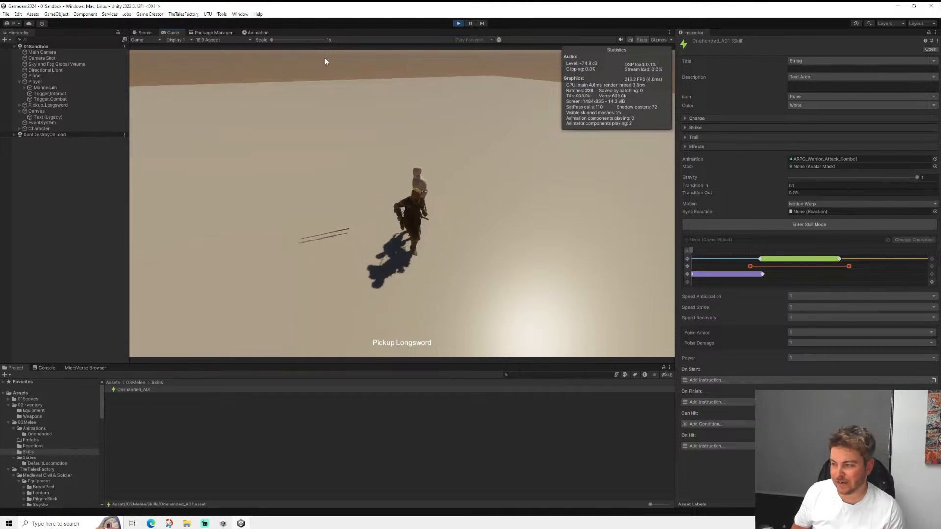
{"action": "key", "text": "d"}
{"action": "key", "text": "w"}
{"action": "left_click", "coordinate": [326, 61]}
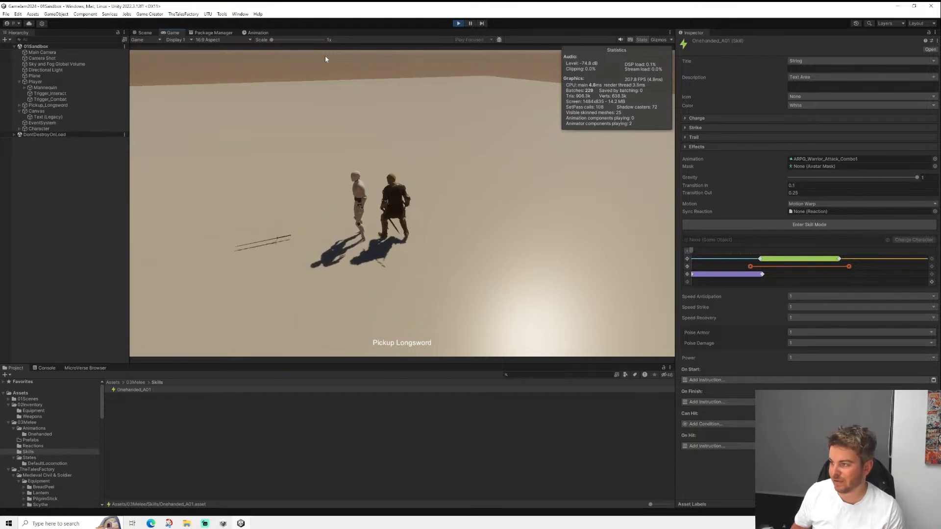
{"action": "left_click", "coordinate": [325, 60]}
{"action": "key", "text": "w"}
{"action": "key", "text": "a"}
{"action": "key", "text": "s"}
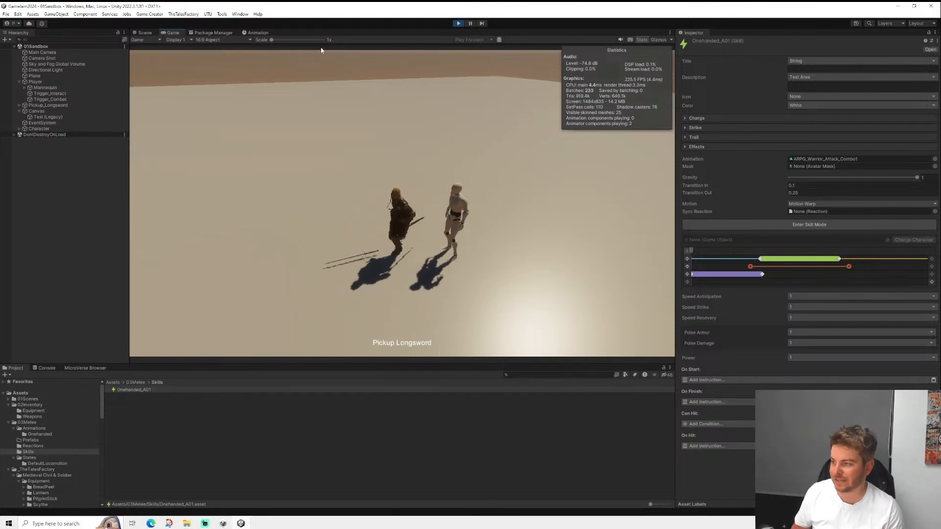
{"action": "left_click", "coordinate": [321, 48]}
{"action": "left_click", "coordinate": [319, 47]}
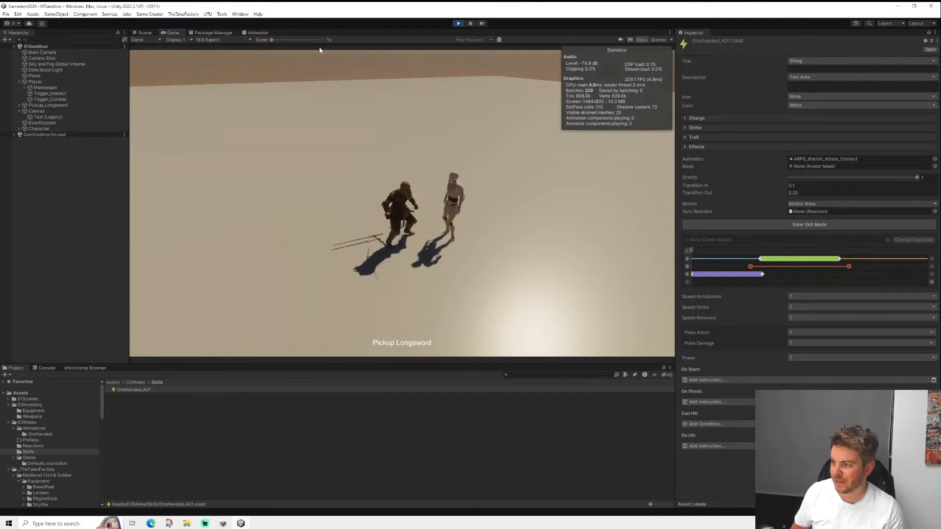
{"action": "key", "text": "w"}
{"action": "left_click", "coordinate": [320, 47]}
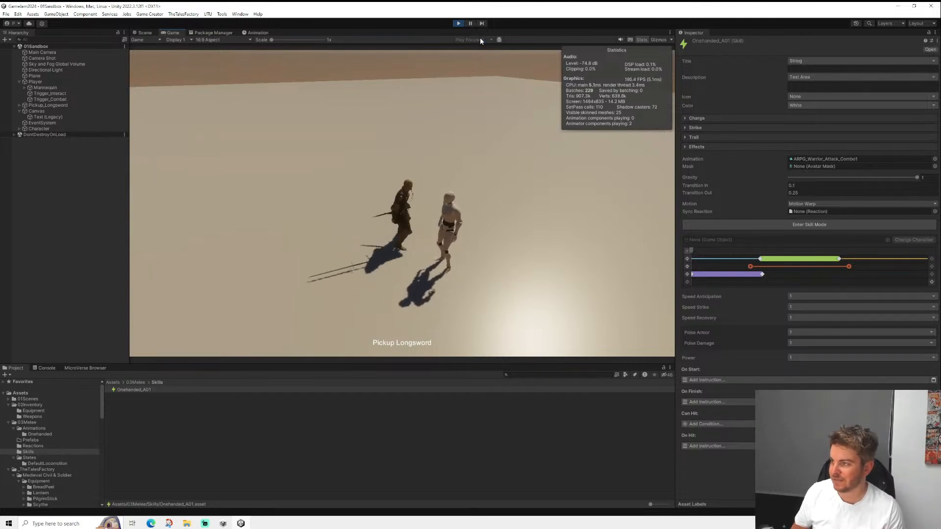
{"action": "left_click", "coordinate": [459, 23]}
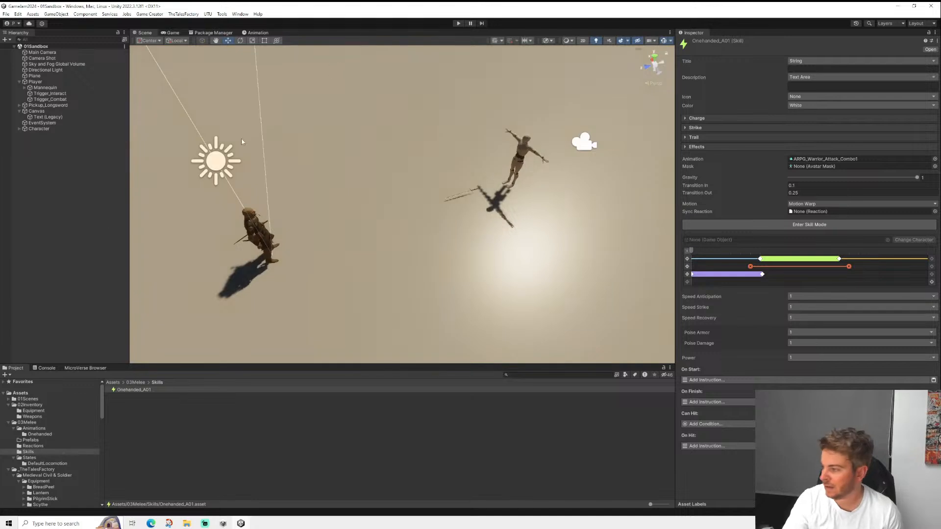
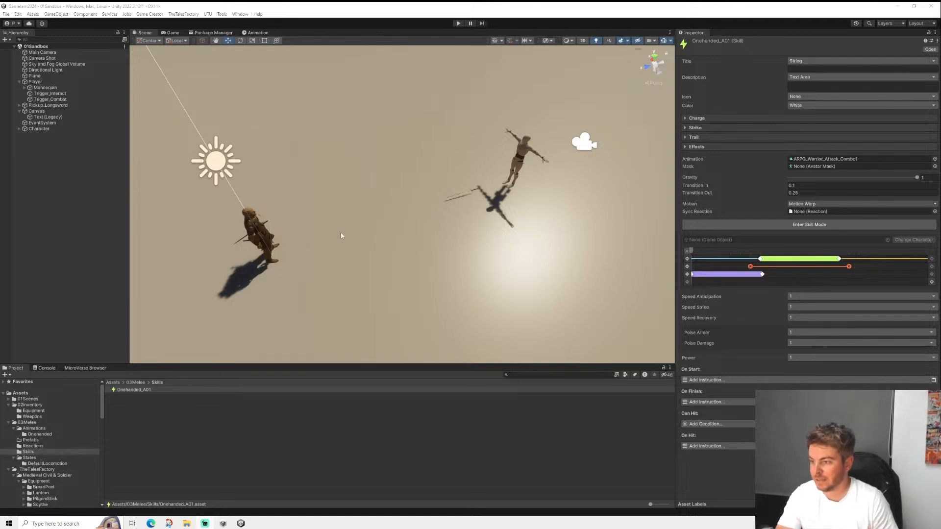
{"action": "middle_click_drag", "start_coordinate": [340, 231], "coordinate": [386, 250]}
{"action": "scroll", "coordinate": [382, 240], "scroll_direction": "up", "scroll_amount": 4}
{"action": "scroll", "coordinate": [385, 250], "scroll_direction": "up", "scroll_amount": 1}
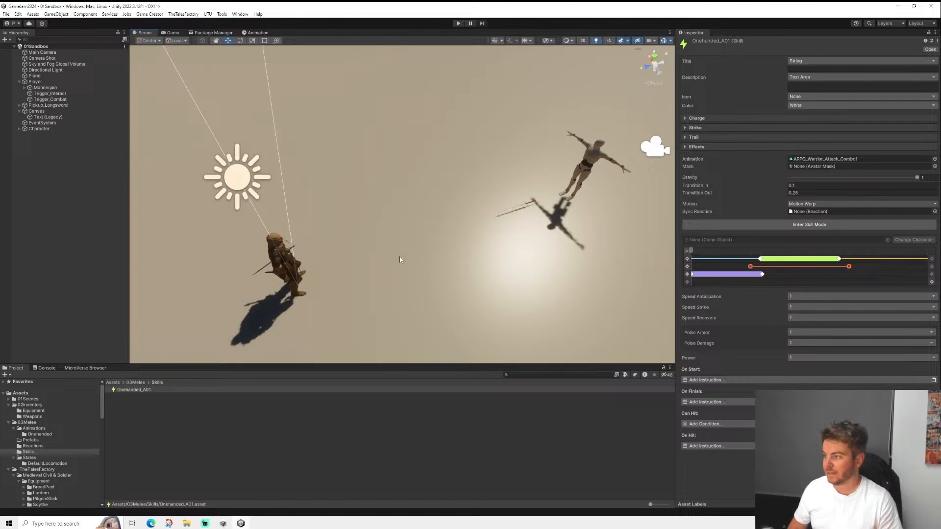
- Assign the Hit_Any melee reaction from the 03Melee Reactions folder as the Player character's animation Reaction
{"action": "left_click_drag", "start_coordinate": [393, 264], "coordinate": [341, 248], "text": "alt"}
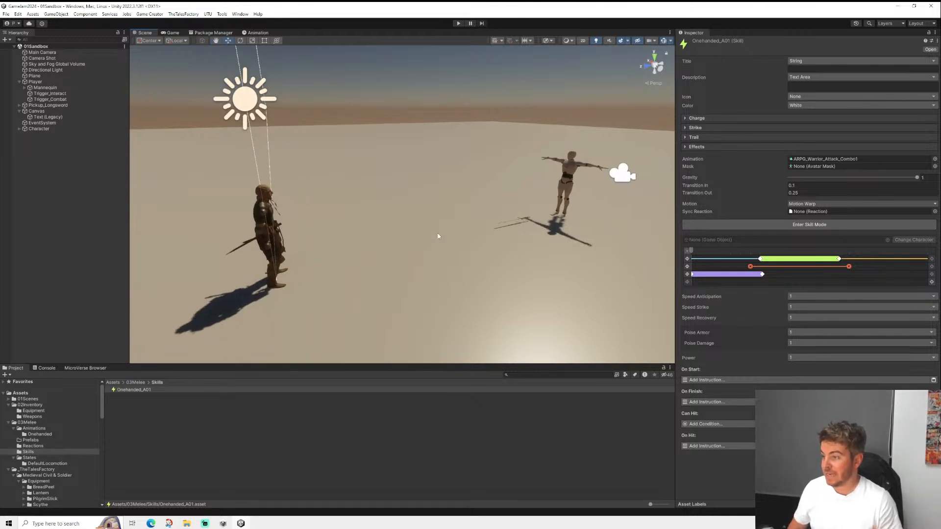
{"action": "left_click_drag", "start_coordinate": [438, 236], "coordinate": [483, 251], "text": "alt"}
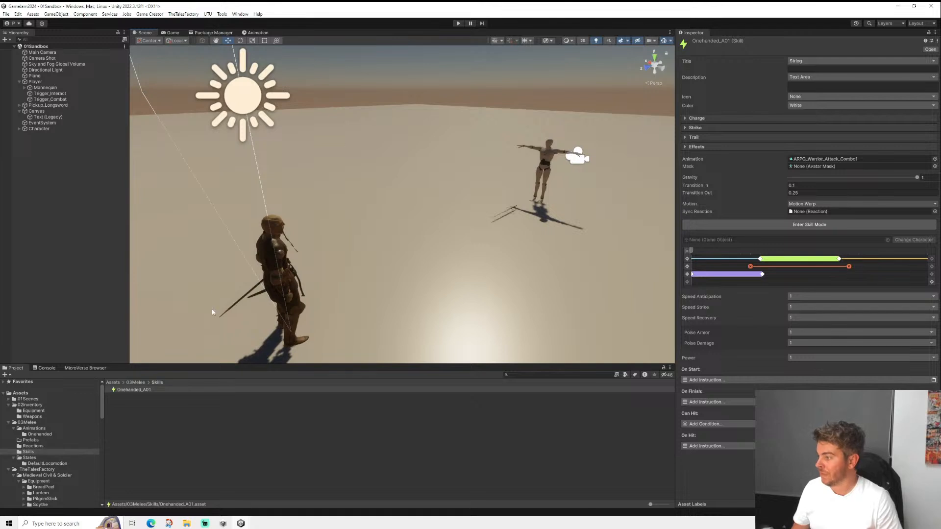
{"action": "left_click", "coordinate": [32, 447]}
{"action": "left_click", "coordinate": [140, 389]}
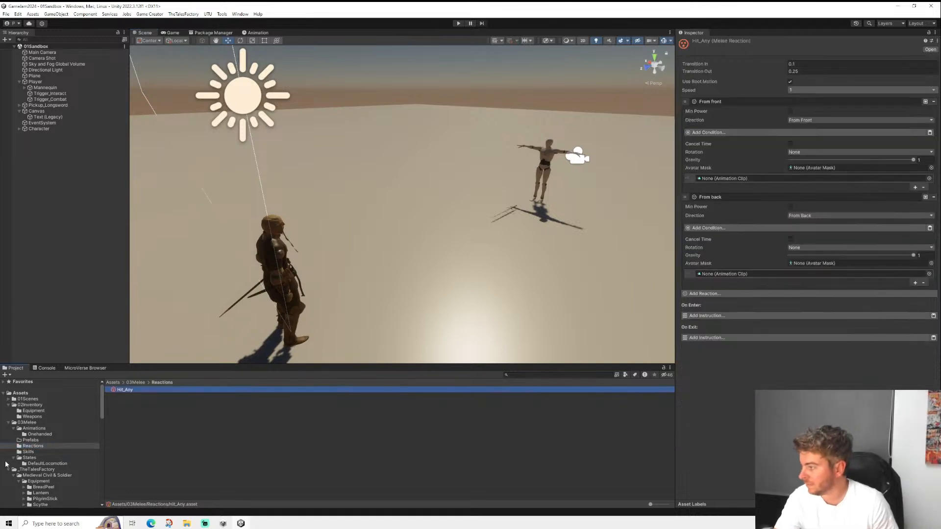
{"action": "scroll", "coordinate": [46, 461], "scroll_direction": "down", "scroll_amount": 3}
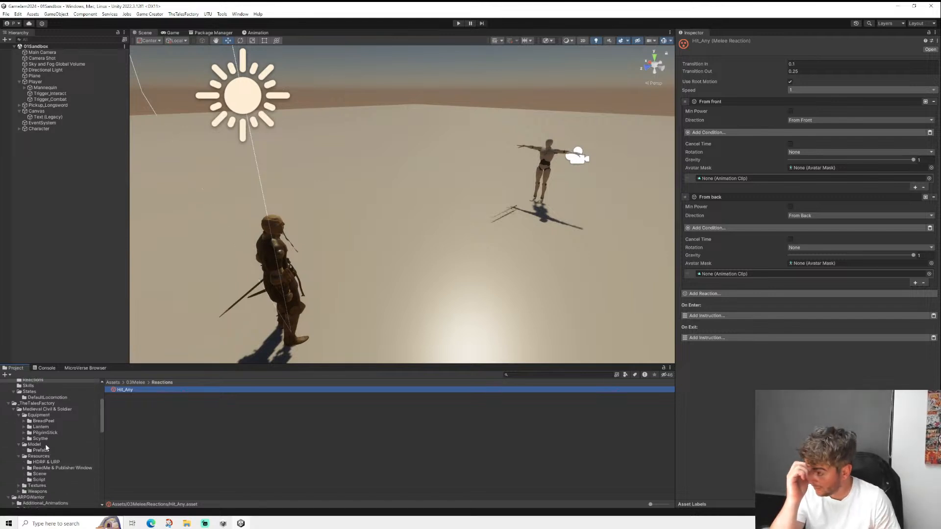
{"action": "left_click", "coordinate": [35, 81]}
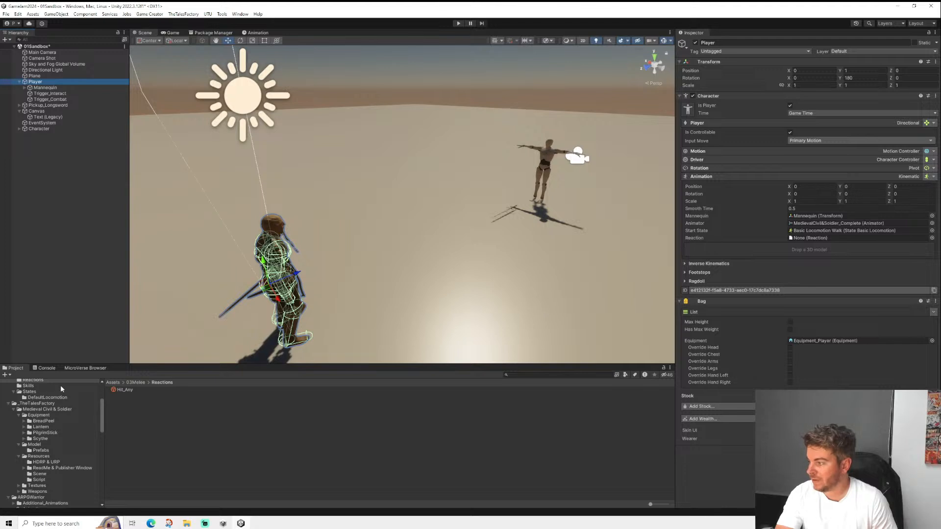
{"action": "left_click_drag", "start_coordinate": [122, 391], "coordinate": [830, 239]}
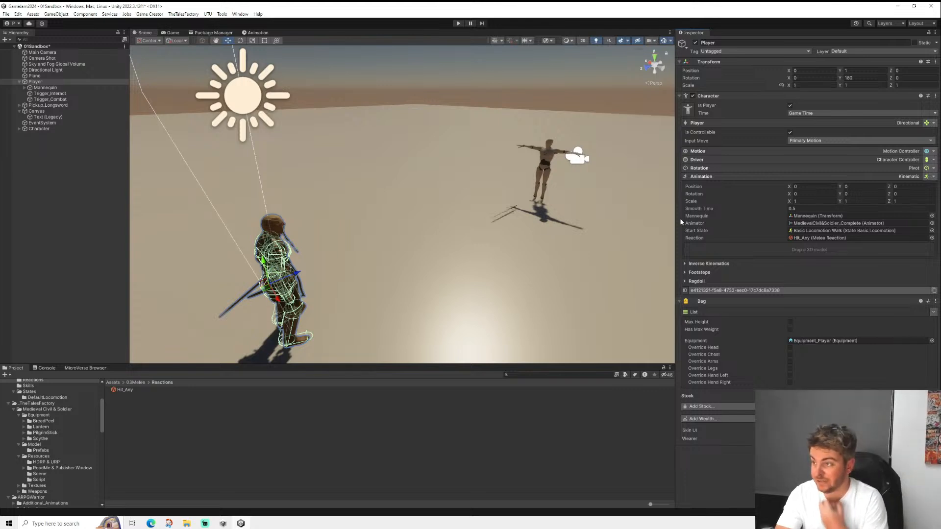
- Inspect the Hit_Any reaction and look through the ARPGWarrior Humanoid animations folder for hit clips
{"action": "left_click", "coordinate": [125, 390]}
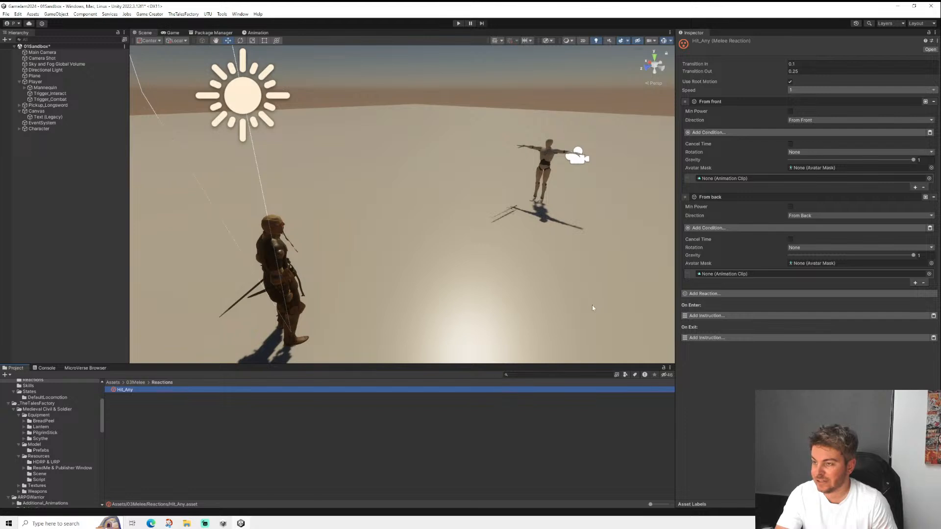
{"action": "middle_click_drag", "start_coordinate": [580, 207], "coordinate": [553, 222]}
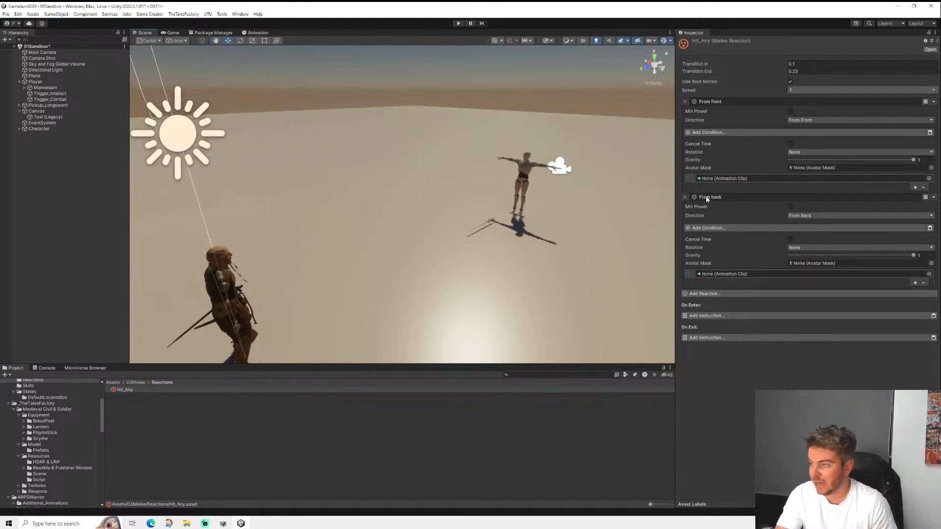
{"action": "scroll", "coordinate": [50, 454], "scroll_direction": "down", "scroll_amount": 4}
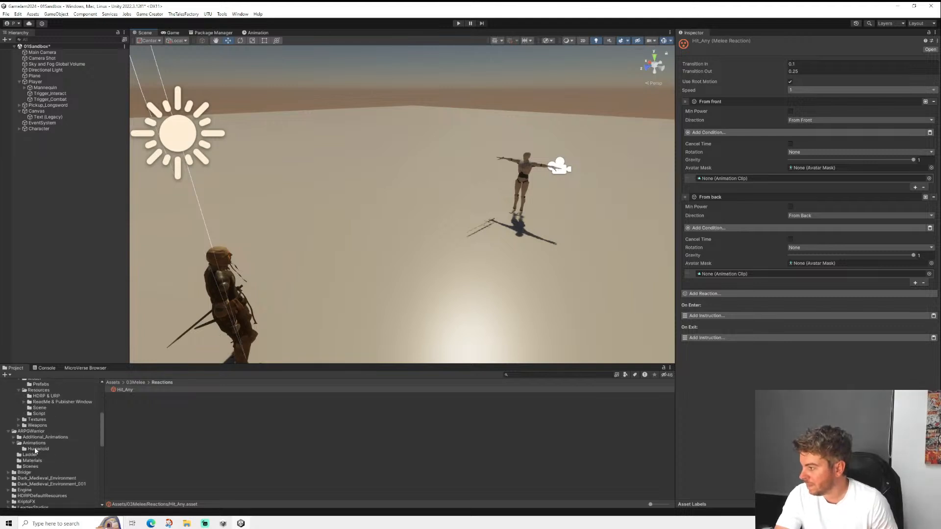
{"action": "left_click", "coordinate": [36, 448]}
{"action": "scroll", "coordinate": [147, 427], "scroll_direction": "down", "scroll_amount": 10}
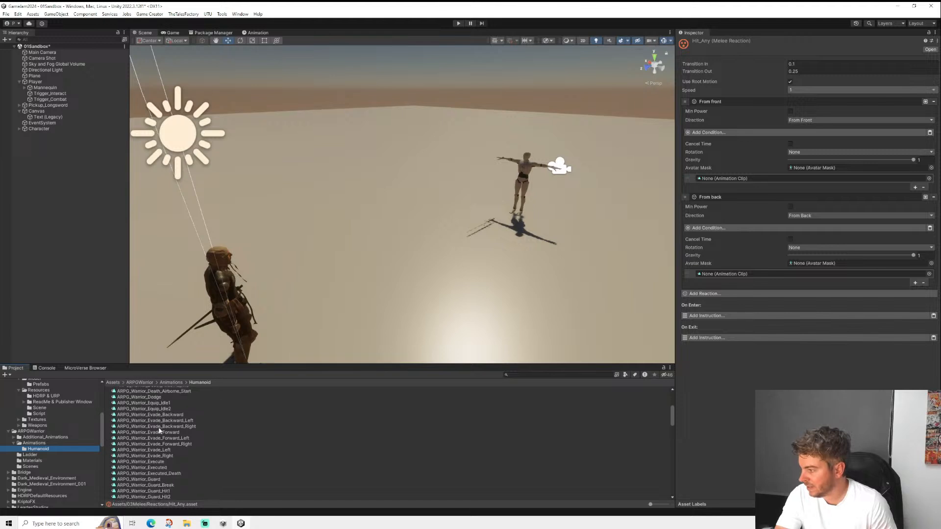
{"action": "scroll", "coordinate": [165, 433], "scroll_direction": "down", "scroll_amount": 1}
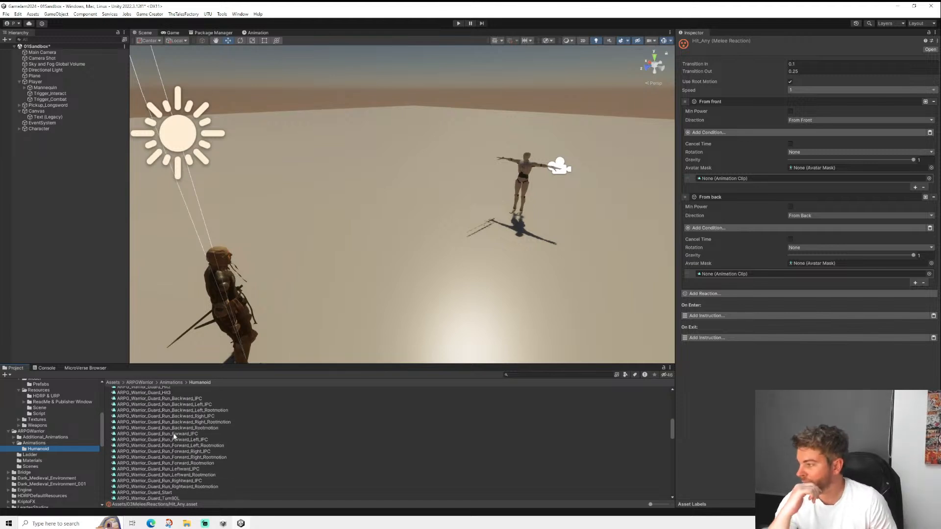
{"action": "scroll", "coordinate": [168, 432], "scroll_direction": "down", "scroll_amount": 1}
{"action": "scroll", "coordinate": [168, 432], "scroll_direction": "down", "scroll_amount": 1}
{"action": "scroll", "coordinate": [167, 433], "scroll_direction": "down", "scroll_amount": 10}
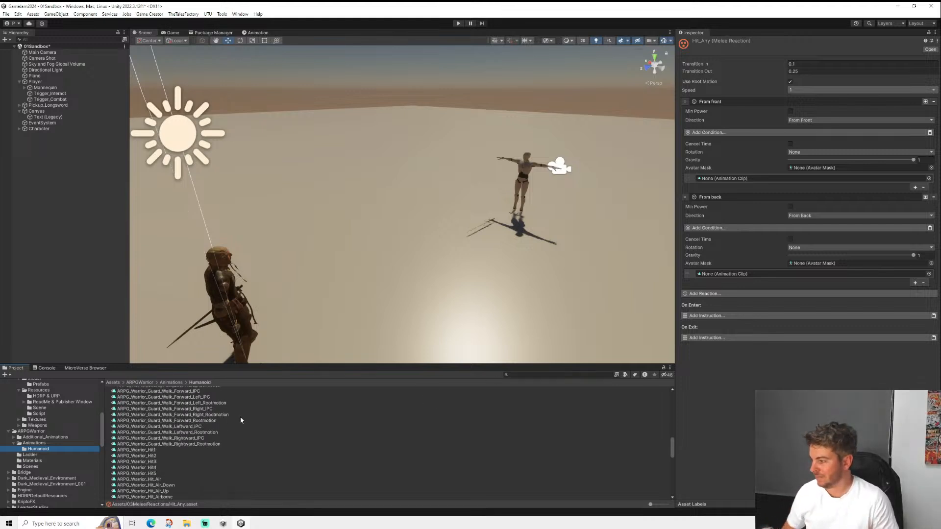
- Preview the ARPG_Warrior_Hit1, ARPG_Warrior_Hit2 and ARPG_Warrior_Hit3 animation clips
{"action": "left_click", "coordinate": [149, 450]}
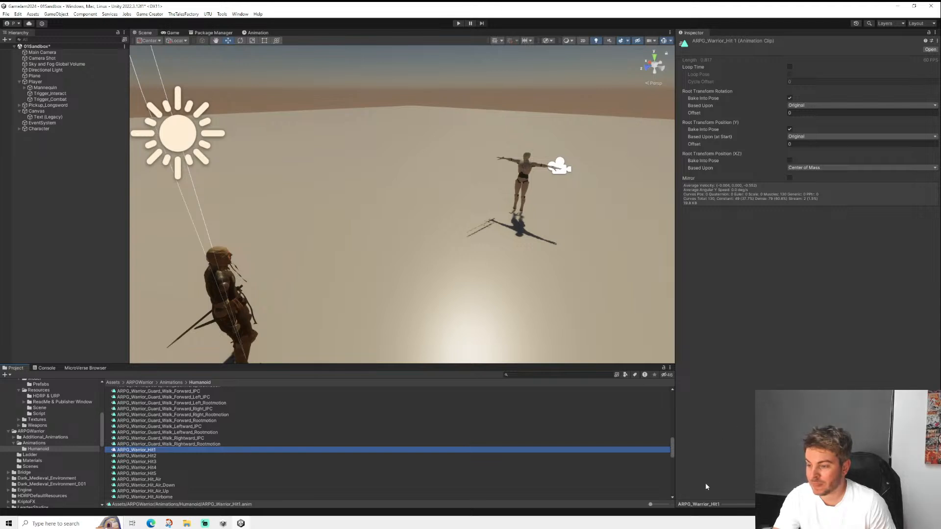
{"action": "left_click", "coordinate": [731, 500]}
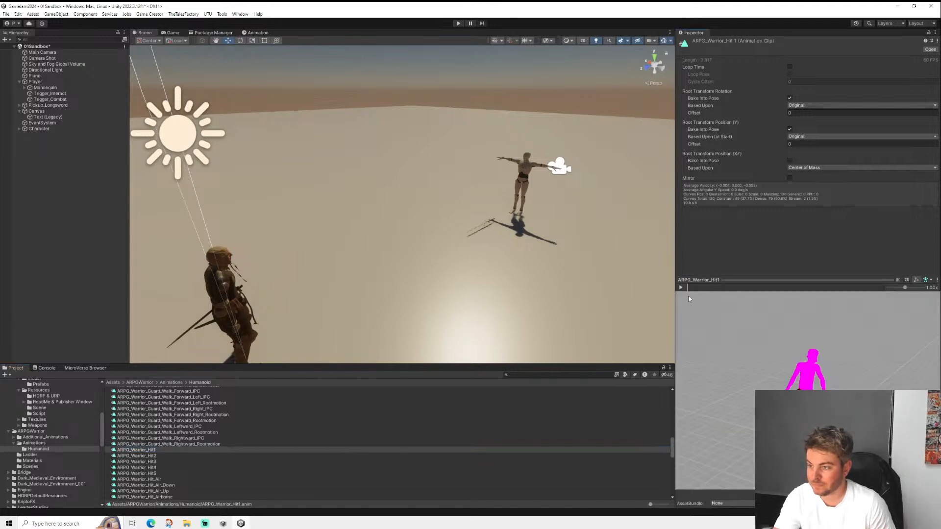
{"action": "left_click", "coordinate": [682, 288]}
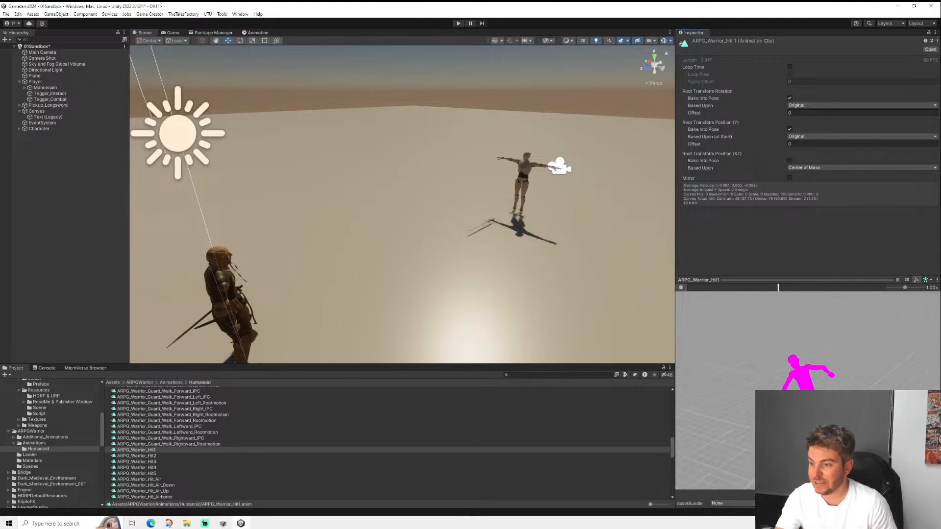
{"action": "left_click", "coordinate": [142, 456]}
{"action": "left_click", "coordinate": [680, 288]}
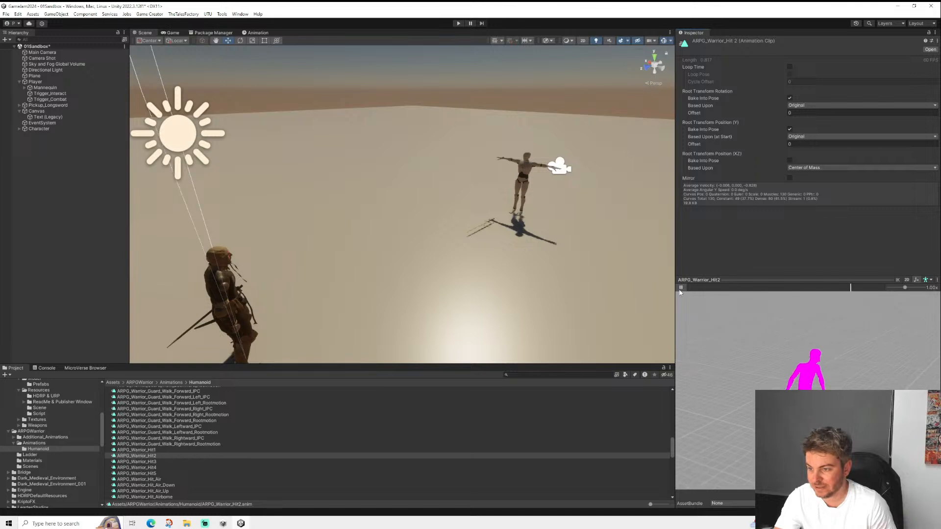
{"action": "left_click", "coordinate": [152, 462]}
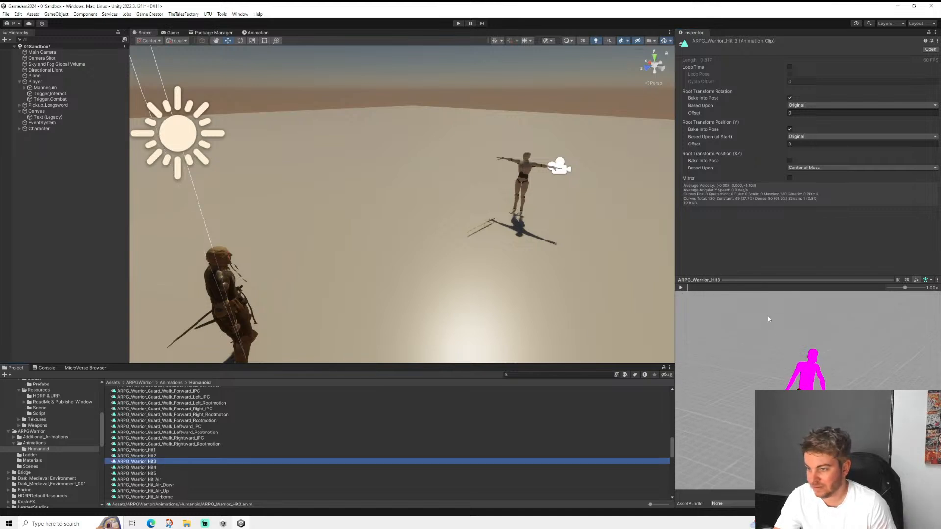
{"action": "left_click", "coordinate": [681, 288]}
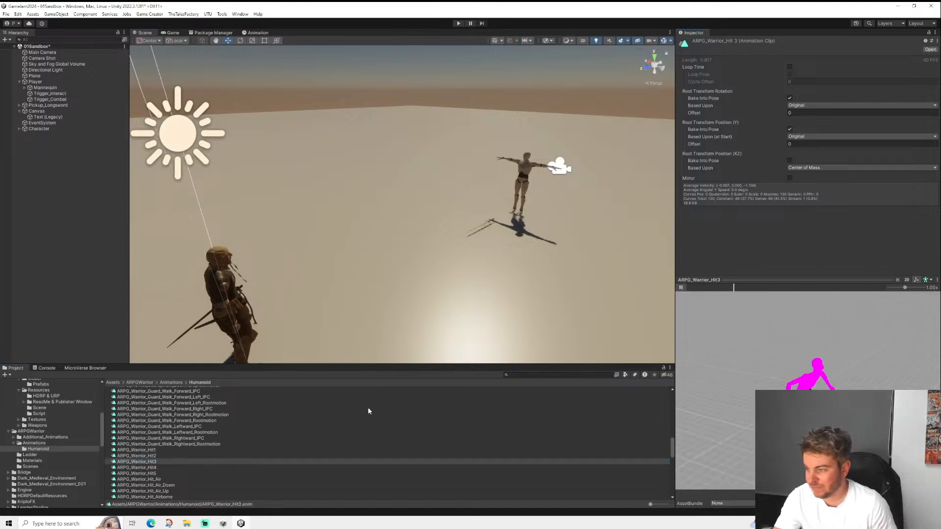
- Preview the ARPG_Warrior_Hit4 and ARPG_Warrior_Hit5 animation clips
{"action": "scroll", "coordinate": [153, 468], "scroll_direction": "down", "scroll_amount": 3}
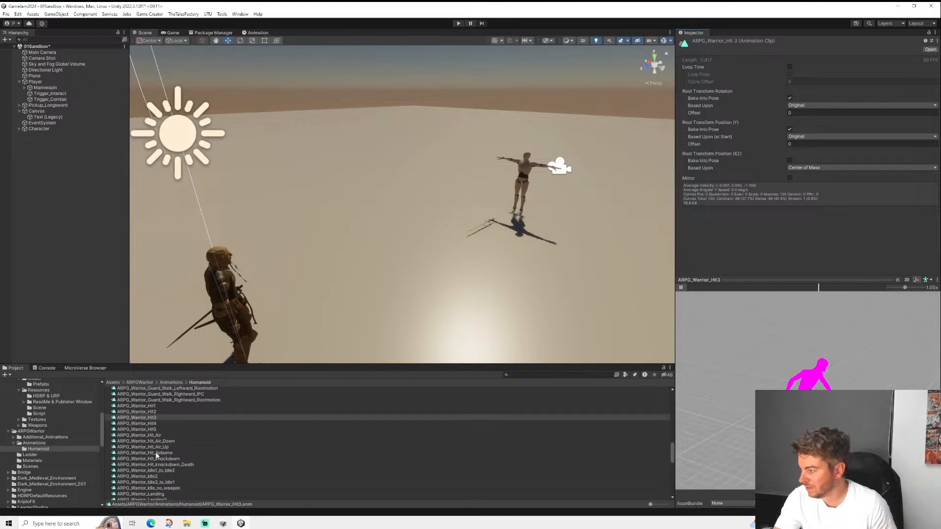
{"action": "left_click", "coordinate": [148, 424]}
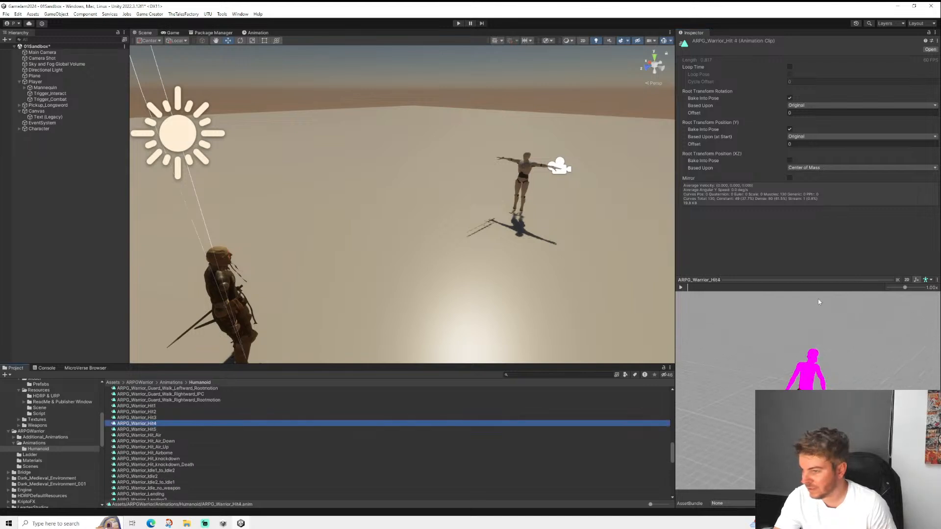
{"action": "left_click", "coordinate": [681, 288]}
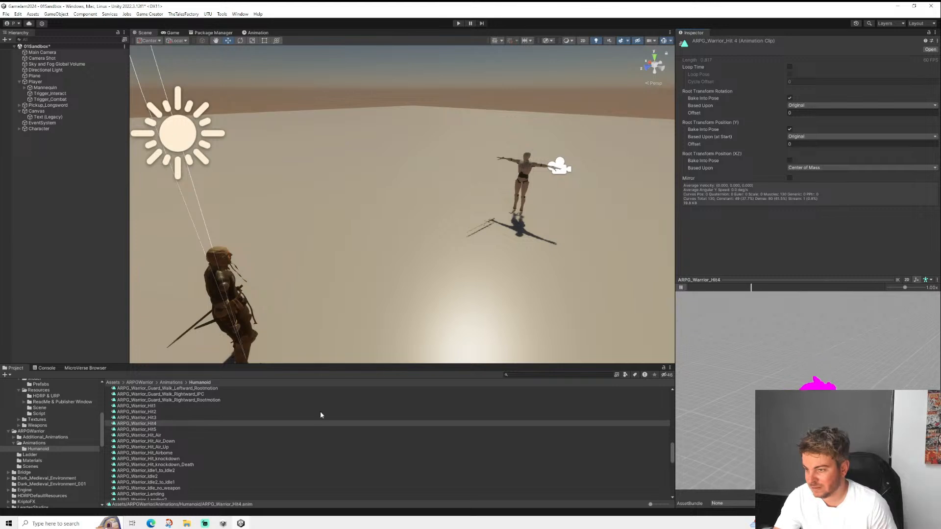
{"action": "left_click", "coordinate": [147, 431]}
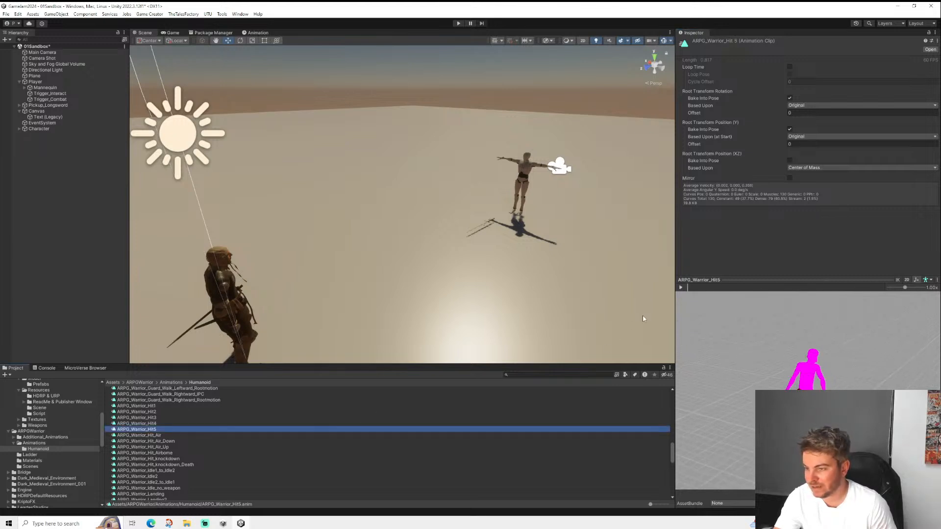
{"action": "left_click", "coordinate": [681, 288]}
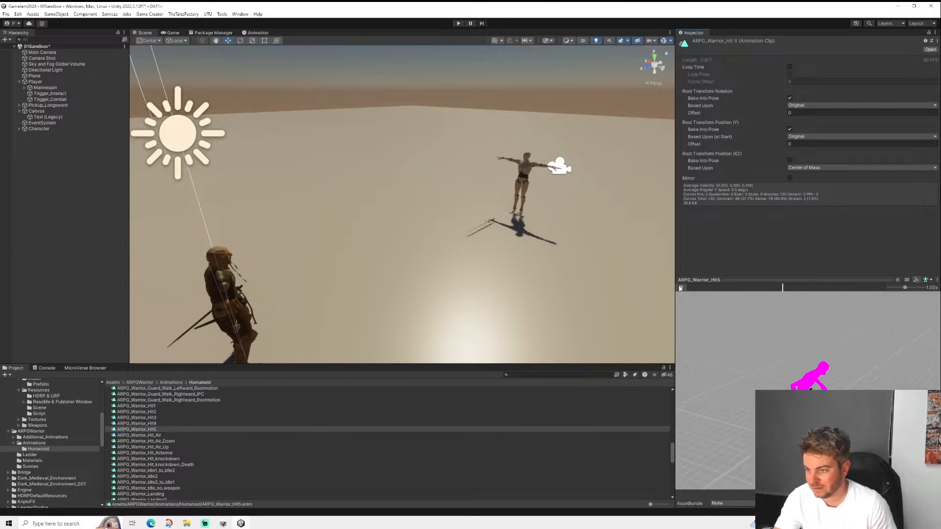
- Select the ARPG_Warrior_Hit1 clip and look through the neighbouring clips for other hit animations
{"action": "left_click", "coordinate": [142, 407]}
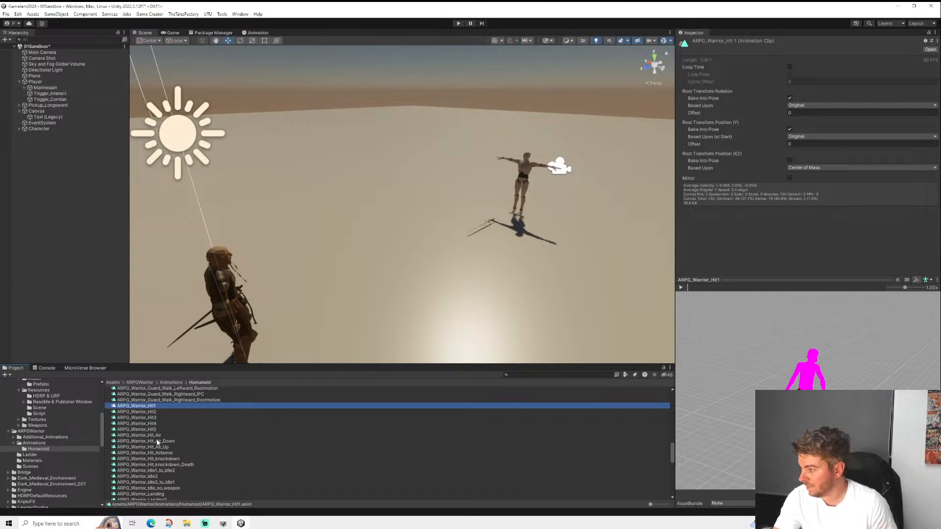
{"action": "scroll", "coordinate": [164, 456], "scroll_direction": "down", "scroll_amount": 3}
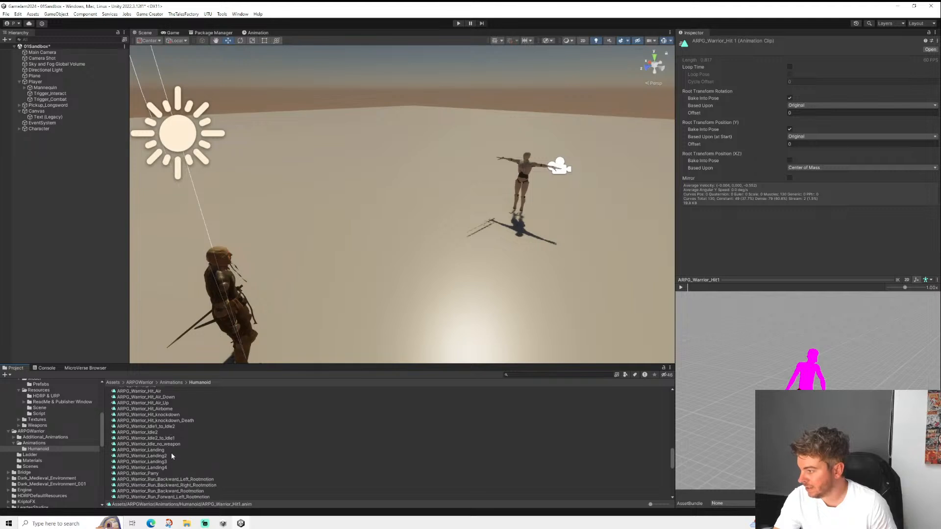
{"action": "scroll", "coordinate": [171, 449], "scroll_direction": "up", "scroll_amount": 2}
{"action": "scroll", "coordinate": [116, 432], "scroll_direction": "up", "scroll_amount": 3}
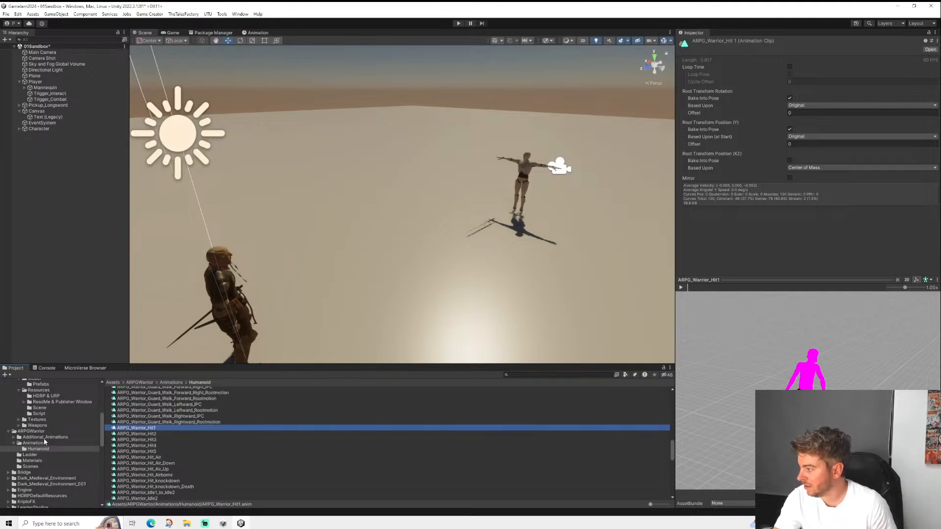
- Open the Hit_Any reaction from the 03Melee Reactions folder and lock the Inspector on it
{"action": "scroll", "coordinate": [45, 442], "scroll_direction": "up", "scroll_amount": 2}
{"action": "scroll", "coordinate": [51, 430], "scroll_direction": "up", "scroll_amount": 3}
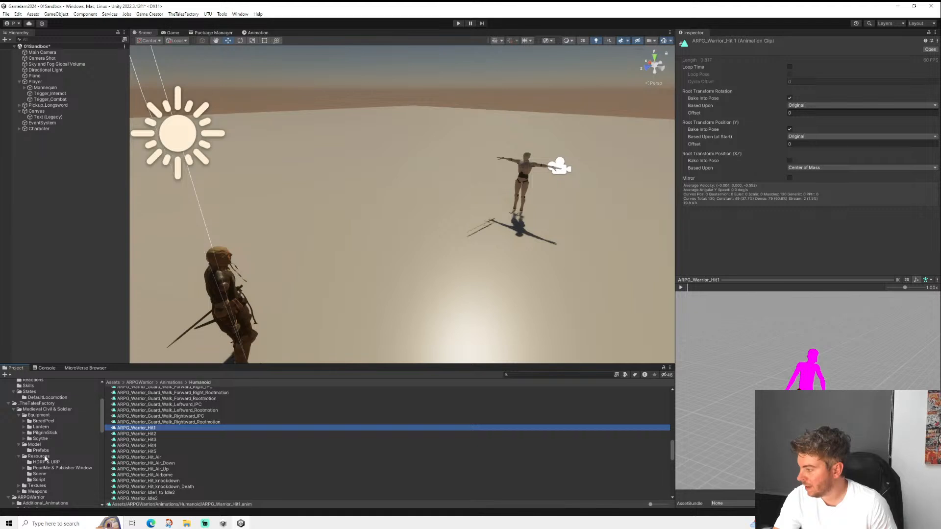
{"action": "scroll", "coordinate": [47, 456], "scroll_direction": "down", "scroll_amount": 2}
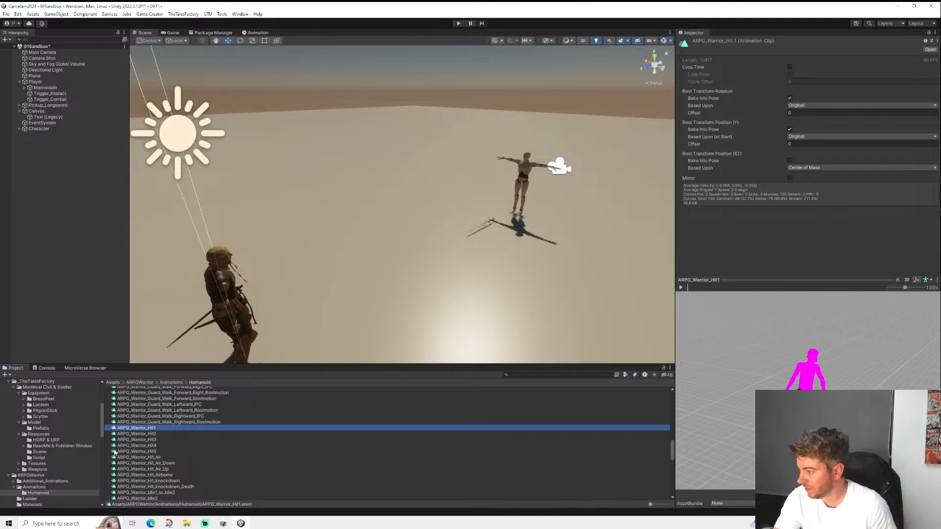
{"action": "scroll", "coordinate": [67, 461], "scroll_direction": "up", "scroll_amount": 4}
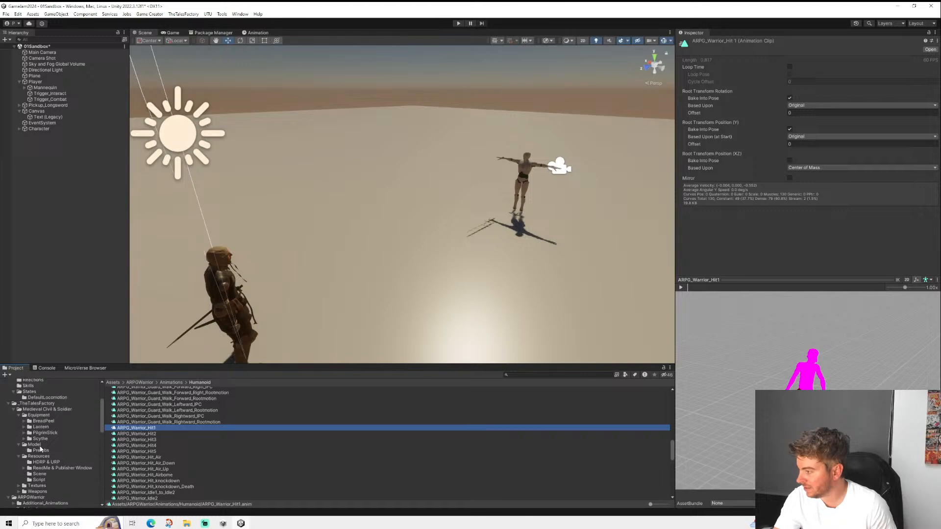
{"action": "left_click", "coordinate": [32, 401]}
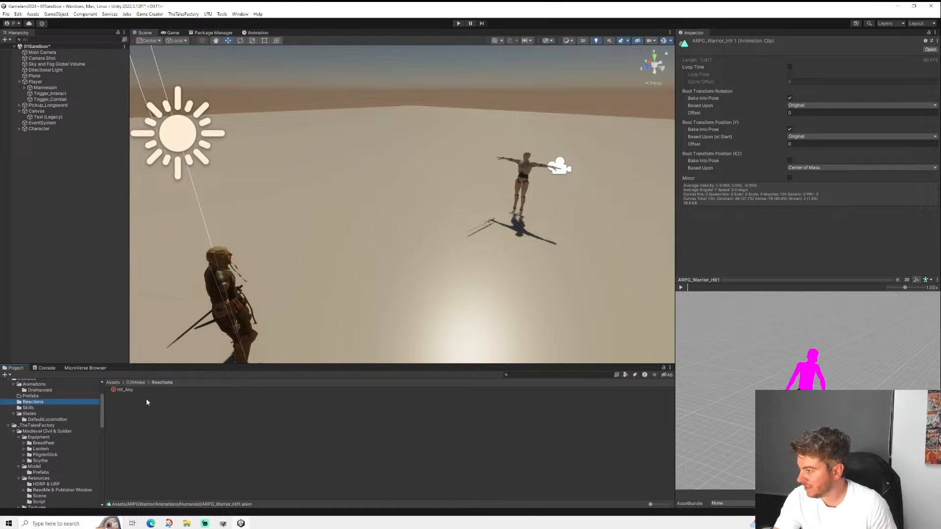
{"action": "left_click", "coordinate": [125, 390]}
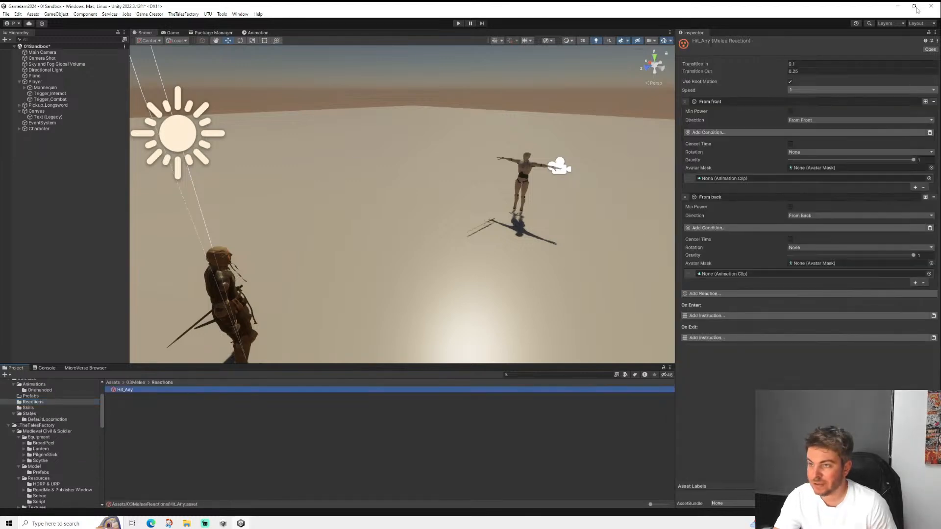
{"action": "left_click", "coordinate": [929, 33]}
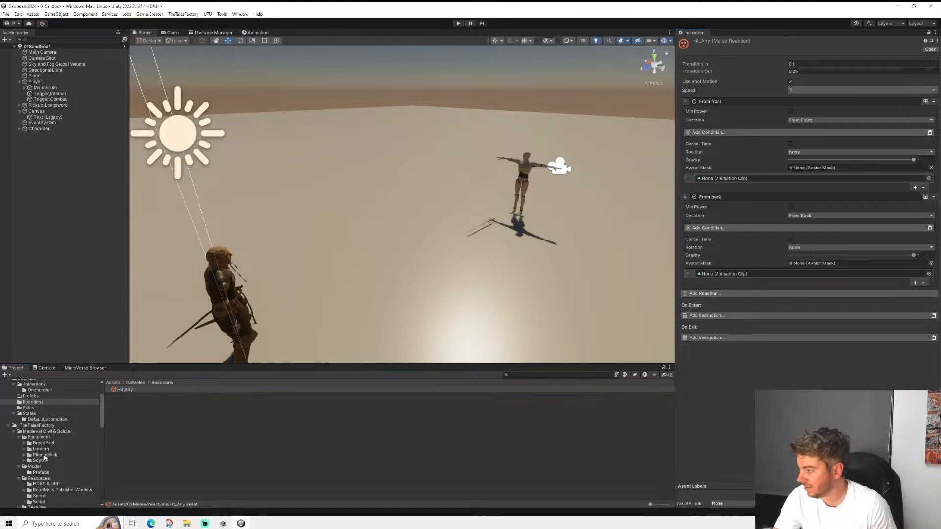
- Move the ARPG_Warrior_Hit1 and ARPG_Warrior_Hit5 clips from the ARPGWarrior Humanoid animations folder into the 03Melee Skills folder
{"action": "scroll", "coordinate": [45, 458], "scroll_direction": "down", "scroll_amount": 3}
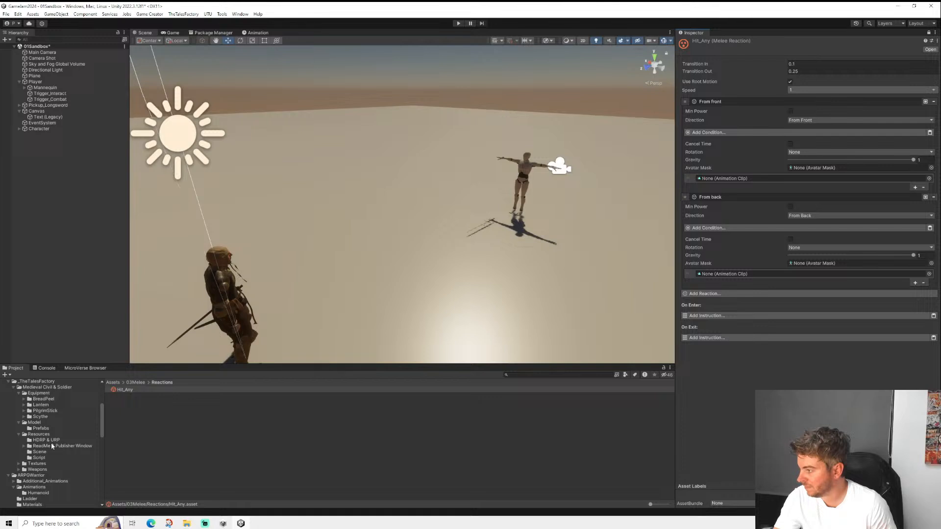
{"action": "scroll", "coordinate": [50, 445], "scroll_direction": "up", "scroll_amount": 1}
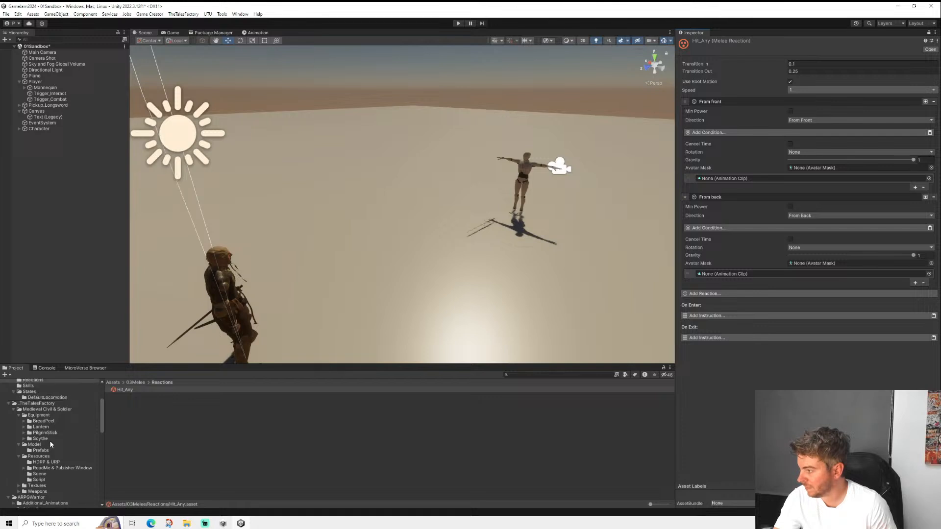
{"action": "scroll", "coordinate": [46, 459], "scroll_direction": "down", "scroll_amount": 3}
{"action": "left_click", "coordinate": [39, 471]}
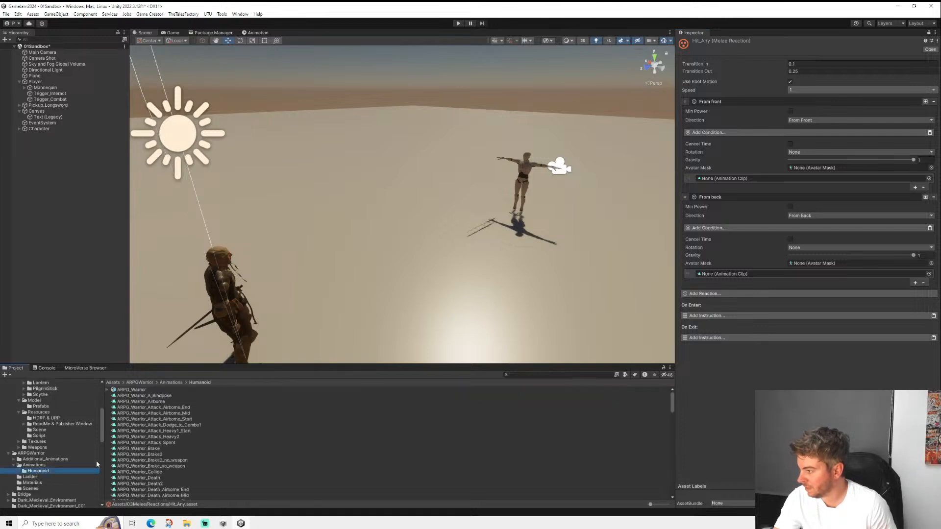
{"action": "scroll", "coordinate": [156, 463], "scroll_direction": "down", "scroll_amount": 10}
{"action": "scroll", "coordinate": [155, 462], "scroll_direction": "down", "scroll_amount": 10}
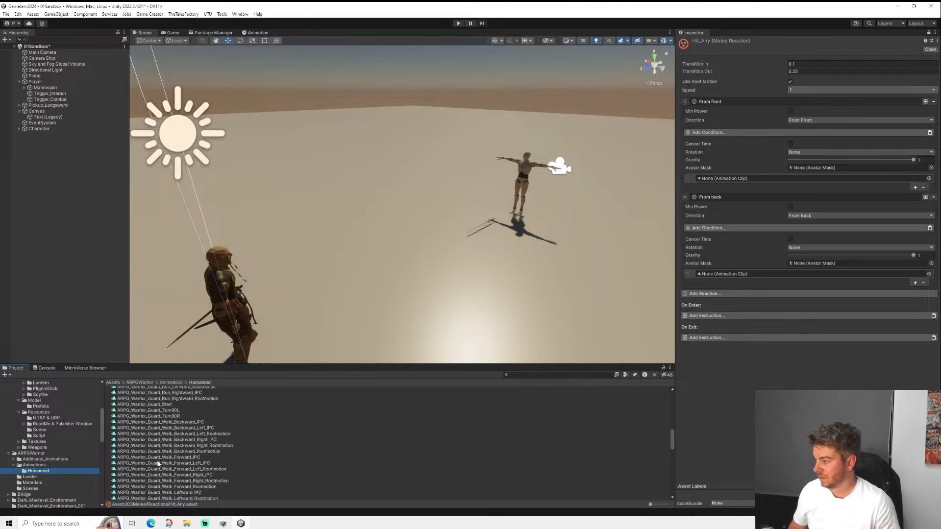
{"action": "left_click", "coordinate": [154, 406]}
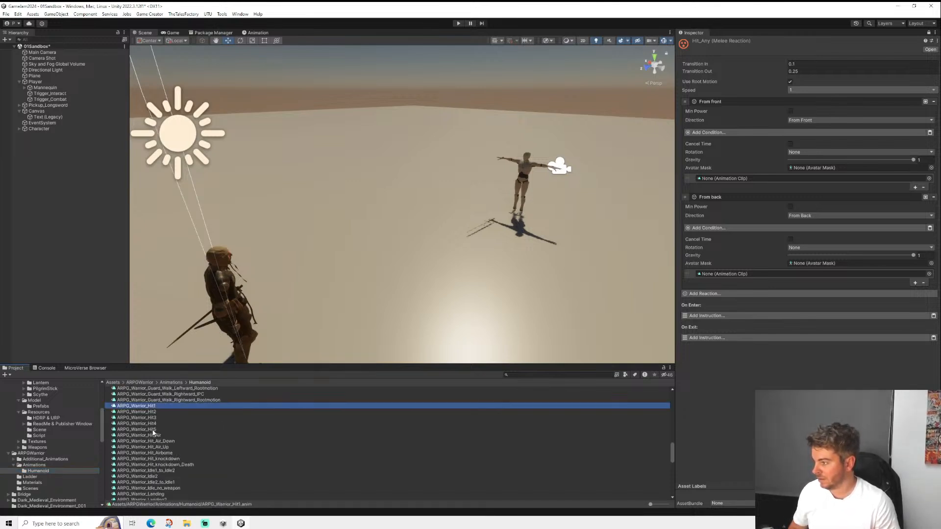
{"action": "left_click", "coordinate": [154, 430], "text": "ctrl"}
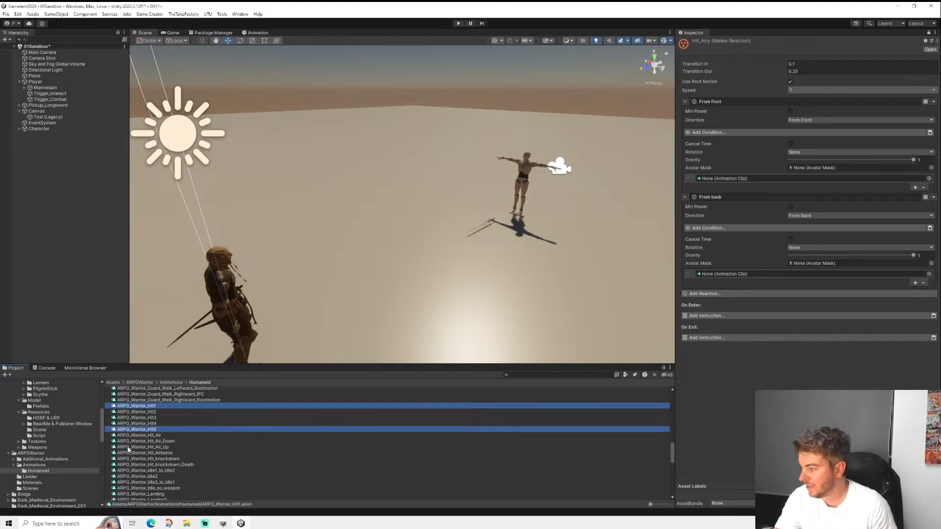
{"action": "scroll", "coordinate": [55, 455], "scroll_direction": "up", "scroll_amount": 5}
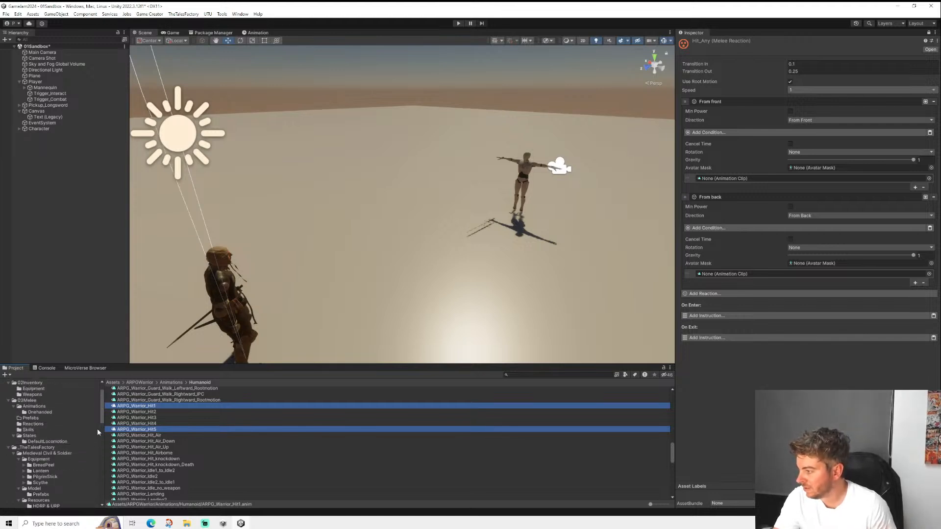
{"action": "scroll", "coordinate": [64, 435], "scroll_direction": "up", "scroll_amount": 2}
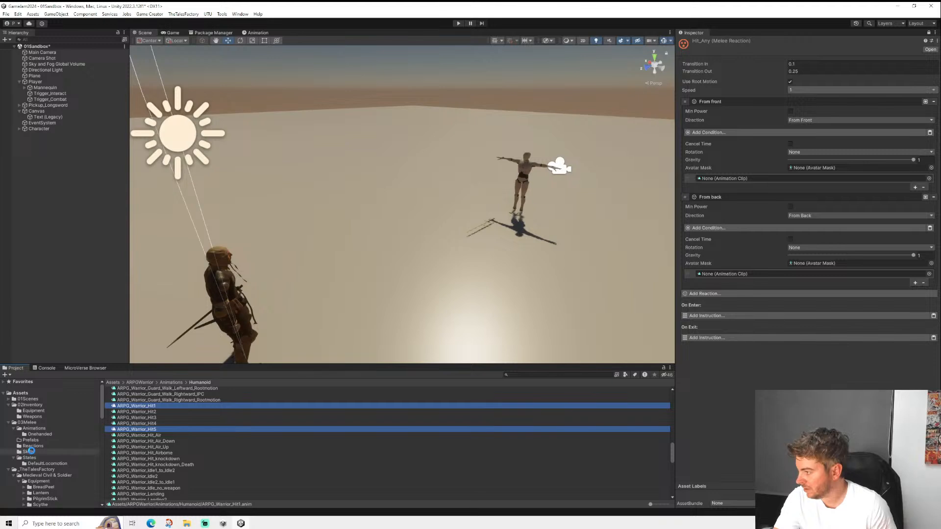
{"action": "left_click_drag", "start_coordinate": [31, 451], "coordinate": [30, 452]}
- Assign the ARPG_Warrior_Hit1 clip from the Skills folder to the From front reaction and ARPG_Warrior_Hit5 to From back
{"action": "left_click", "coordinate": [29, 452]}
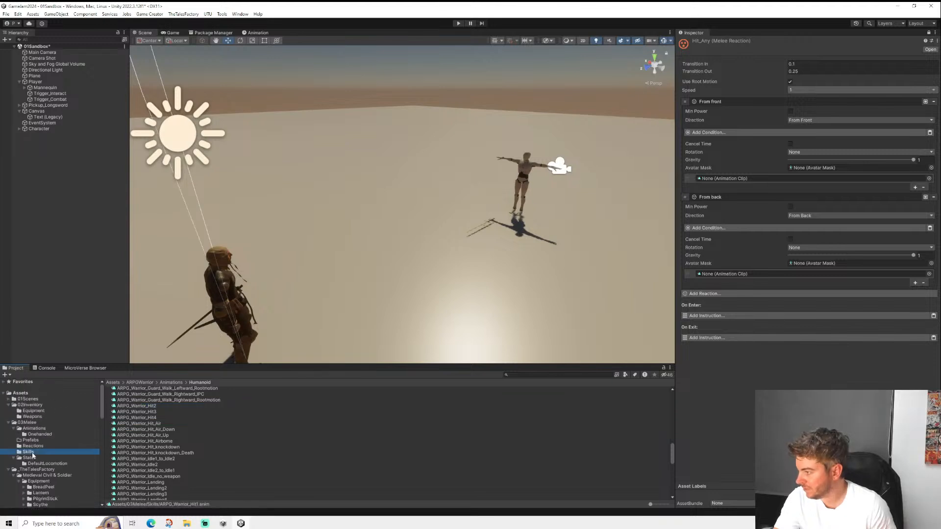
{"action": "left_click", "coordinate": [147, 402]}
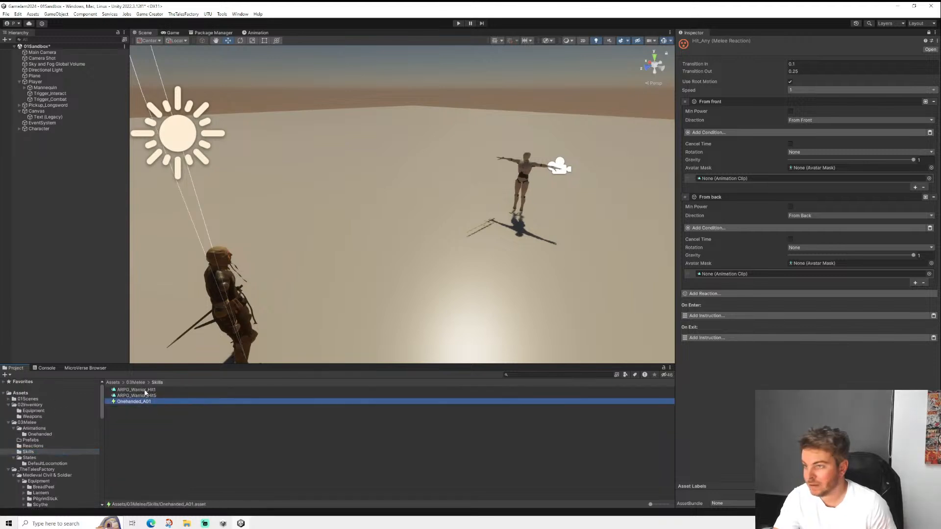
{"action": "left_click_drag", "start_coordinate": [145, 393], "coordinate": [711, 180]}
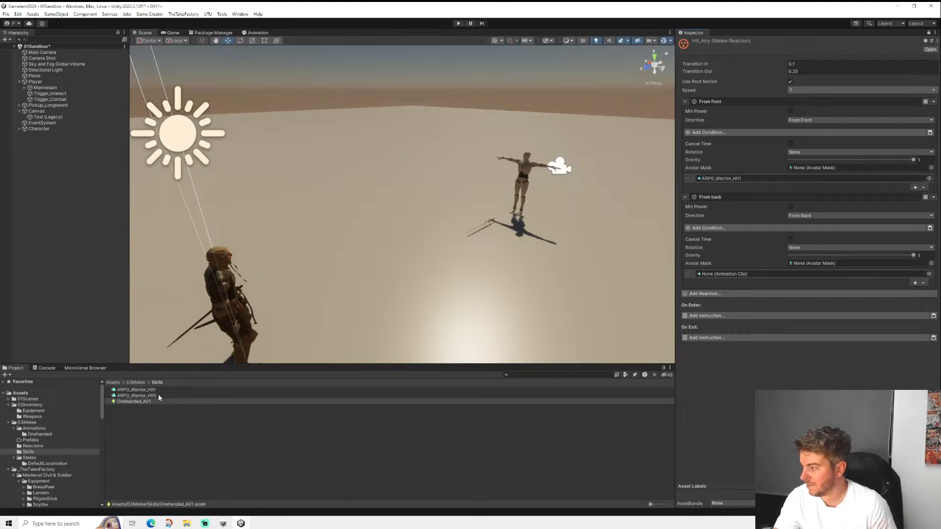
{"action": "left_click_drag", "start_coordinate": [808, 323], "coordinate": [709, 276]}
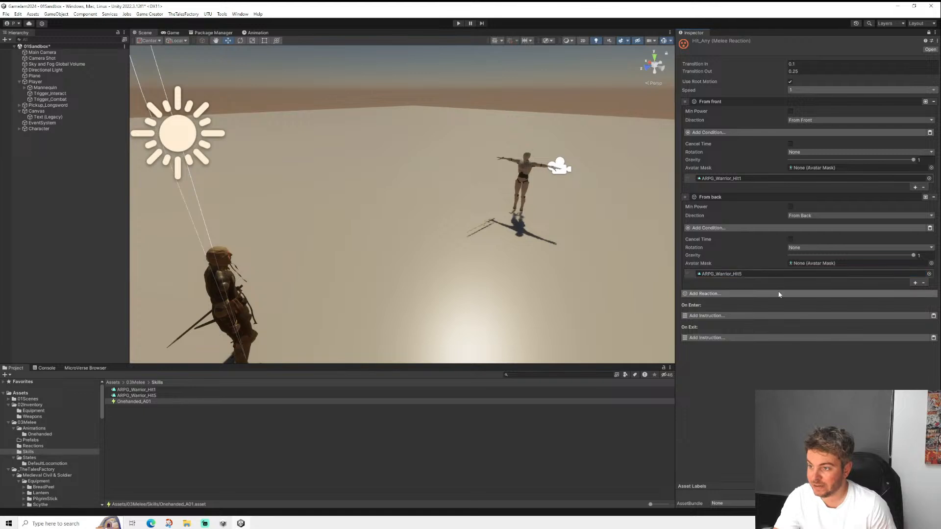
- Collapse the From front and From back entries of the Hit_Any reaction
{"action": "left_click", "coordinate": [728, 100]}
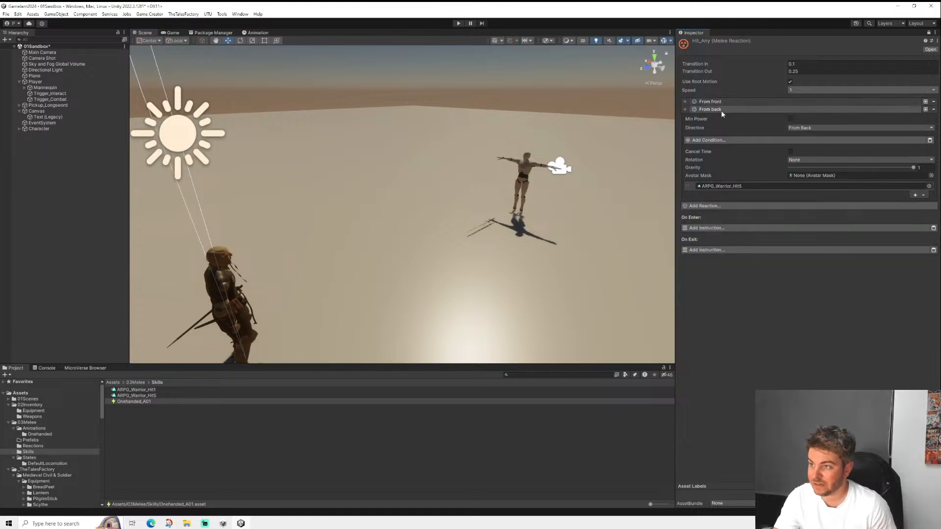
{"action": "left_click", "coordinate": [725, 110]}
{"action": "left_click", "coordinate": [725, 109]}
{"action": "left_click", "coordinate": [725, 102]}
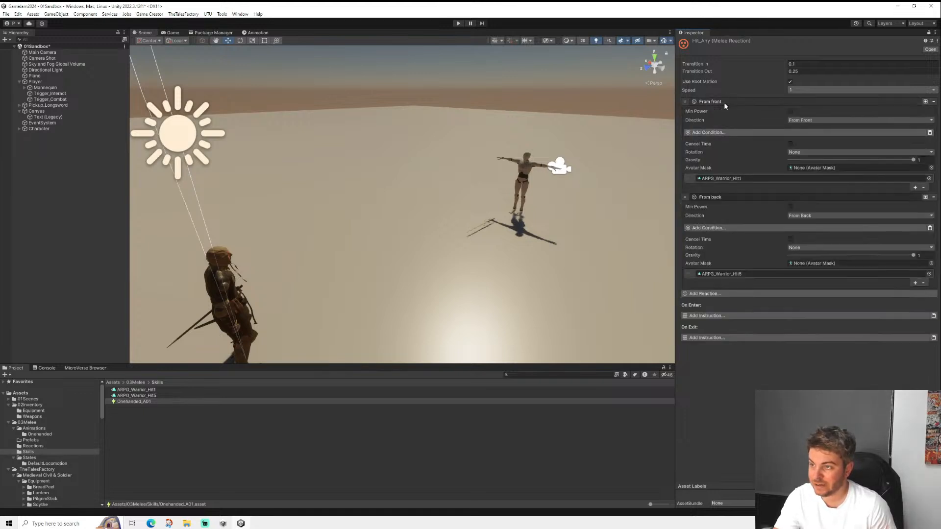
{"action": "left_click", "coordinate": [724, 102]}
{"action": "left_click", "coordinate": [720, 108]}
{"action": "left_click", "coordinate": [722, 100]}
{"action": "left_click", "coordinate": [722, 100]}
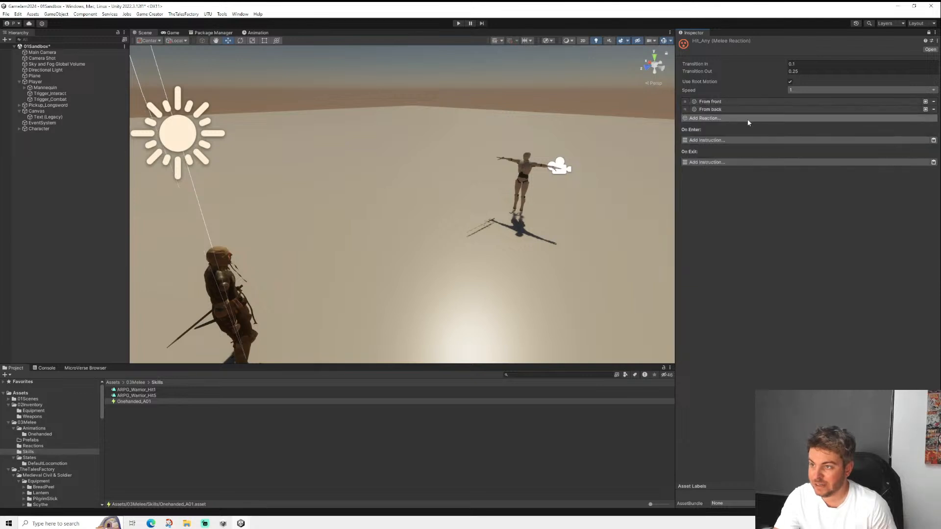
- Add another reaction entry to Hit_Any and set its direction to From Left
{"action": "left_click", "coordinate": [744, 120]}
{"action": "left_click", "coordinate": [727, 118]}
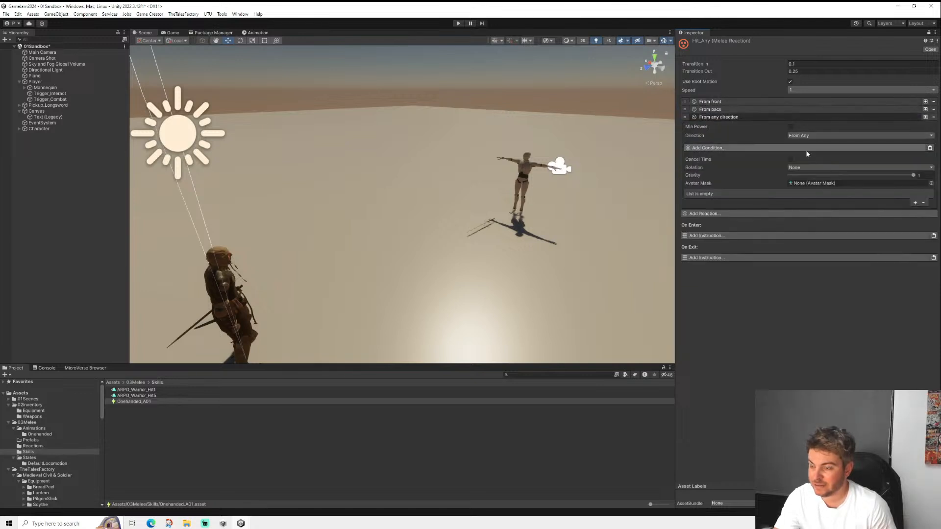
{"action": "left_click", "coordinate": [800, 136]}
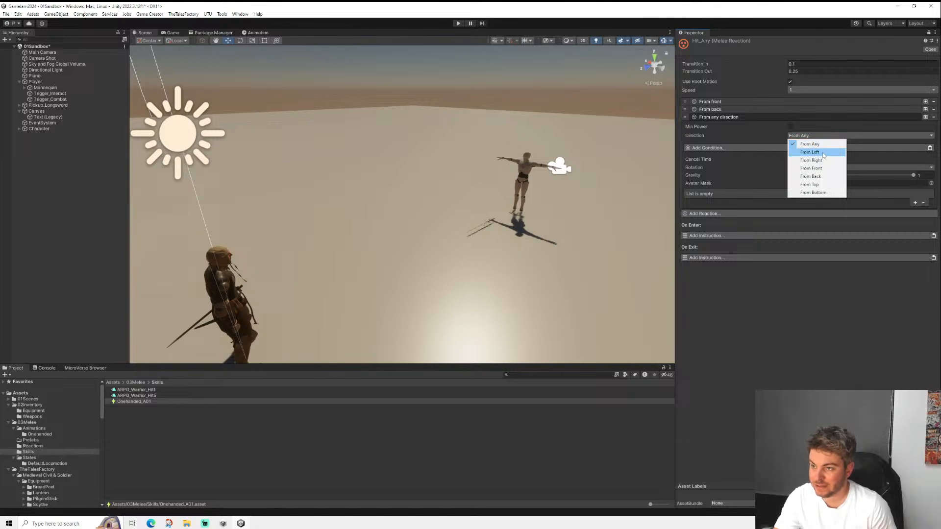
{"action": "left_click", "coordinate": [823, 153]}
- Duplicate the From left reaction entry and set the copy's direction to From Right
{"action": "left_click", "coordinate": [925, 117]}
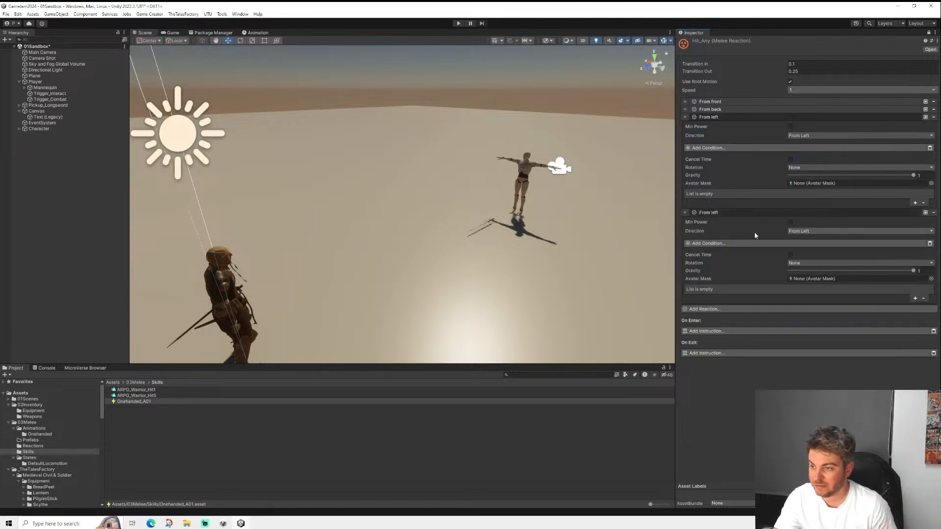
{"action": "left_click", "coordinate": [809, 231]}
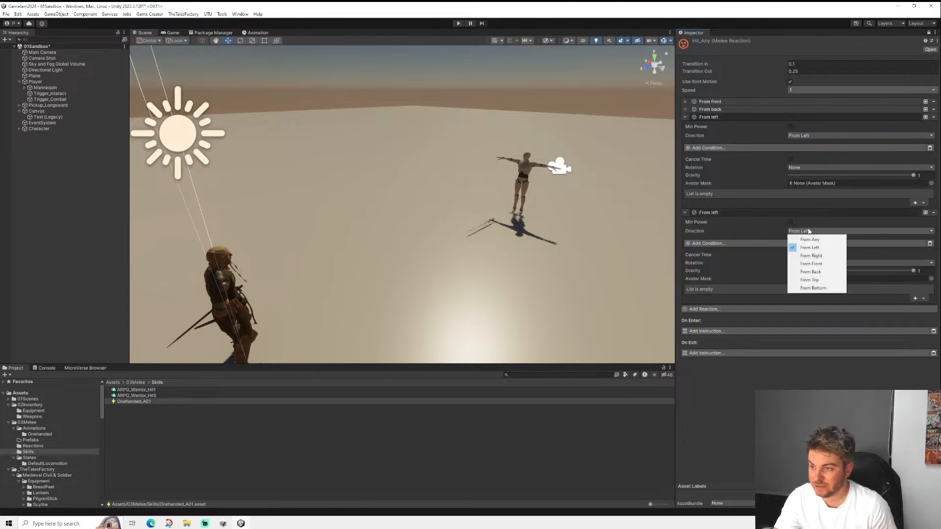
{"action": "left_click", "coordinate": [815, 256]}
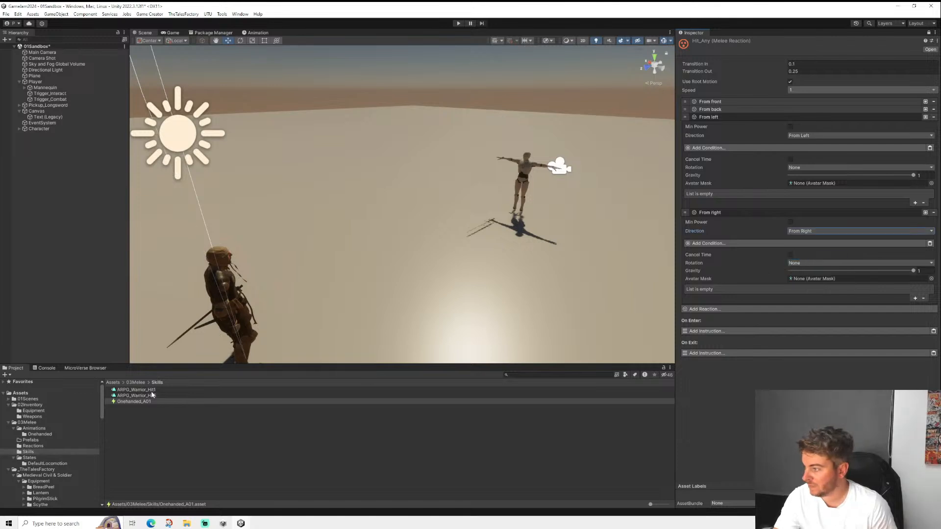
- Move the ARPG_Warrior_Hit2 clip from the ARPGWarrior Humanoid animations folder into the 03Melee Reactions folder
{"action": "scroll", "coordinate": [63, 452], "scroll_direction": "down", "scroll_amount": 4}
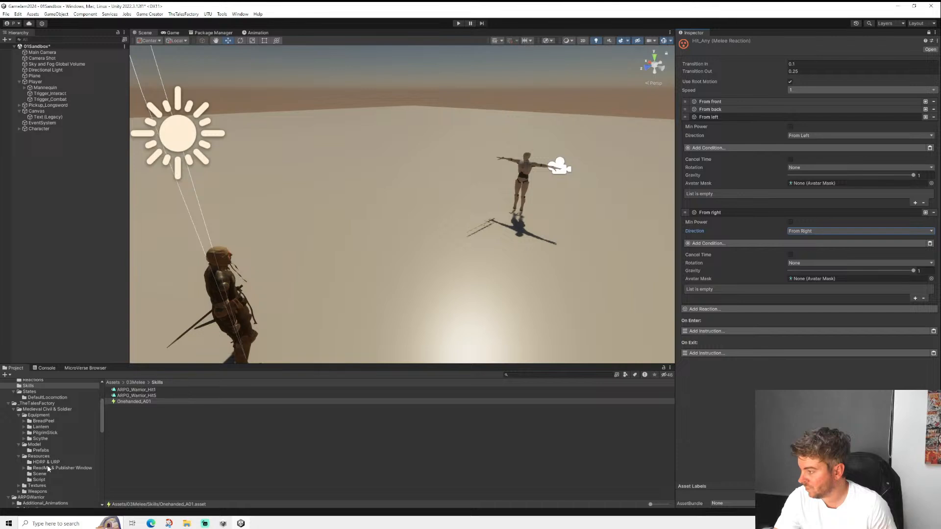
{"action": "scroll", "coordinate": [47, 473], "scroll_direction": "down", "scroll_amount": 2}
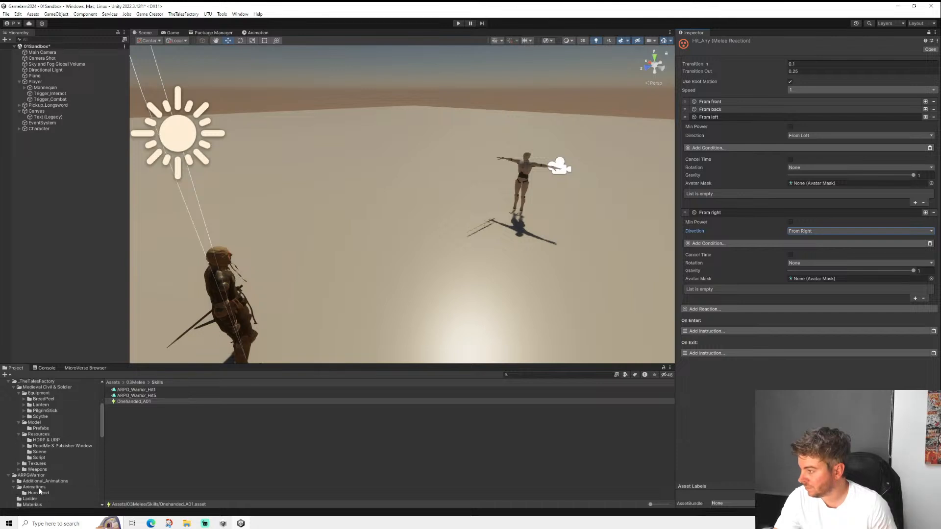
{"action": "left_click", "coordinate": [39, 491]}
{"action": "scroll", "coordinate": [128, 454], "scroll_direction": "down", "scroll_amount": 3}
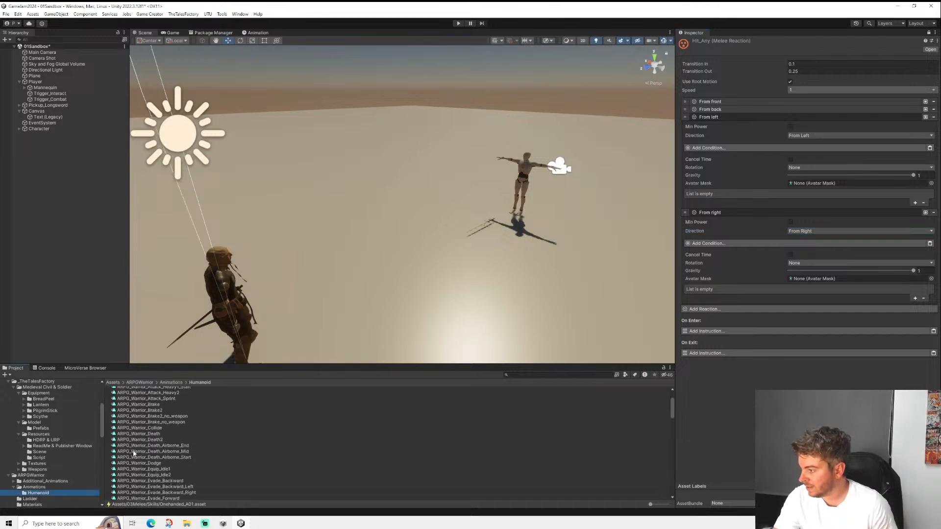
{"action": "scroll", "coordinate": [133, 452], "scroll_direction": "down", "scroll_amount": 6}
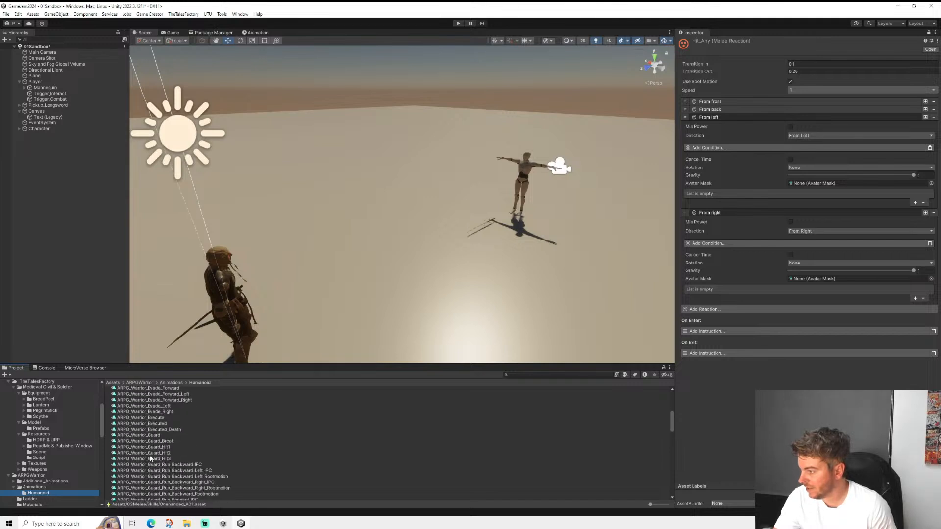
{"action": "scroll", "coordinate": [152, 458], "scroll_direction": "down", "scroll_amount": 9}
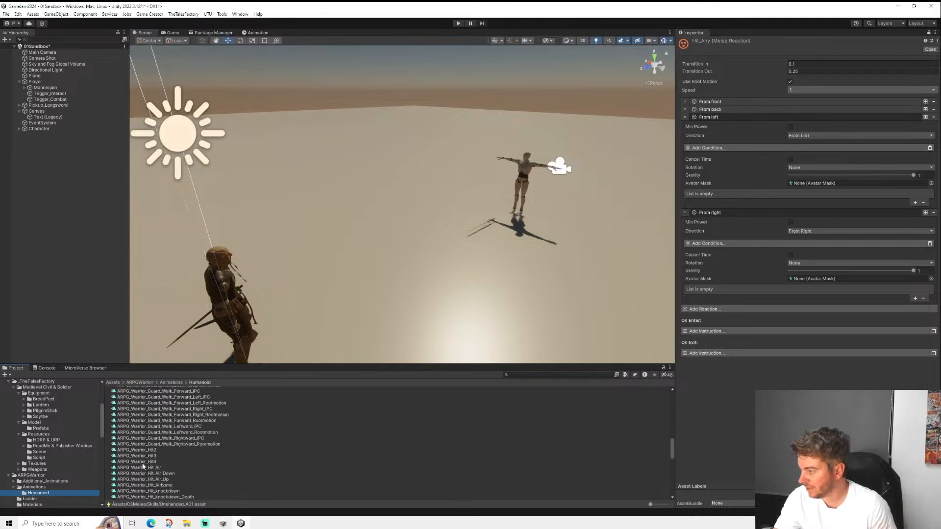
{"action": "scroll", "coordinate": [59, 437], "scroll_direction": "up", "scroll_amount": 4}
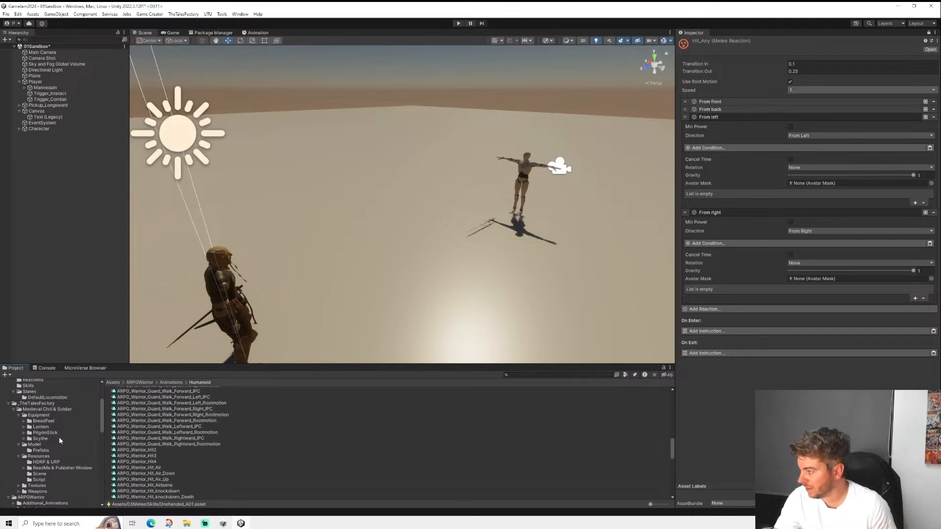
{"action": "left_click", "coordinate": [147, 451]}
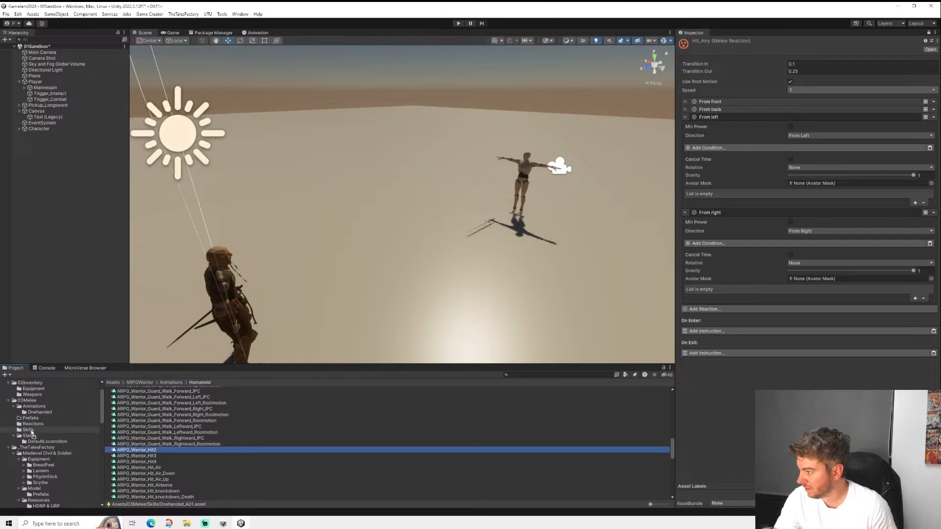
{"action": "left_click_drag", "start_coordinate": [36, 424], "coordinate": [36, 424]}
{"action": "scroll", "coordinate": [39, 422], "scroll_direction": "up", "scroll_amount": 2}
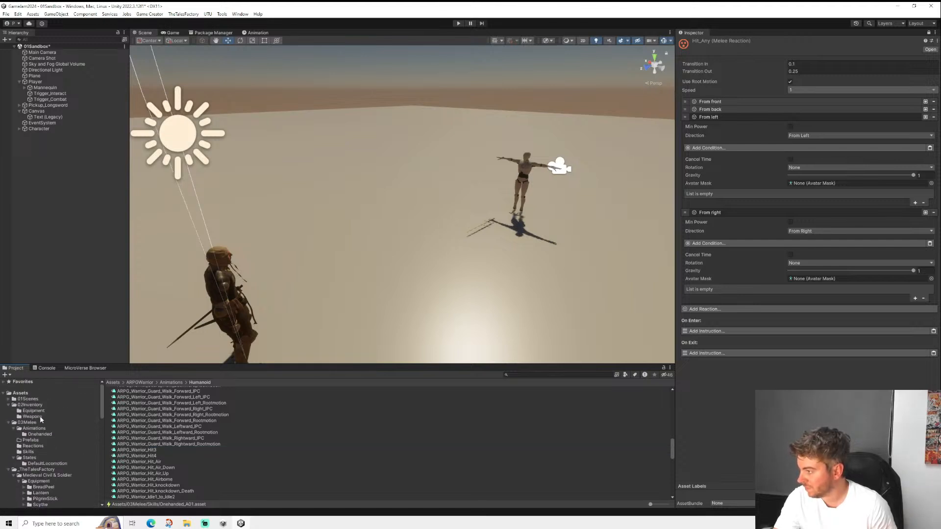
{"action": "left_click", "coordinate": [34, 445]}
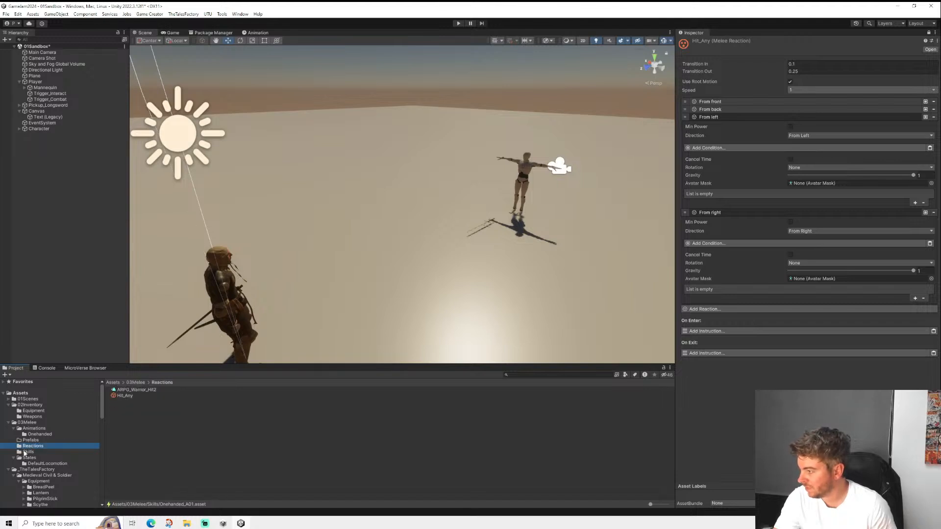
- Move the ARPG_Warrior_Hit1 and ARPG_Warrior_Hit5 clips from the Skills folder into the Reactions folder and open that folder
{"action": "left_click", "coordinate": [25, 451]}
{"action": "left_click", "coordinate": [141, 402]}
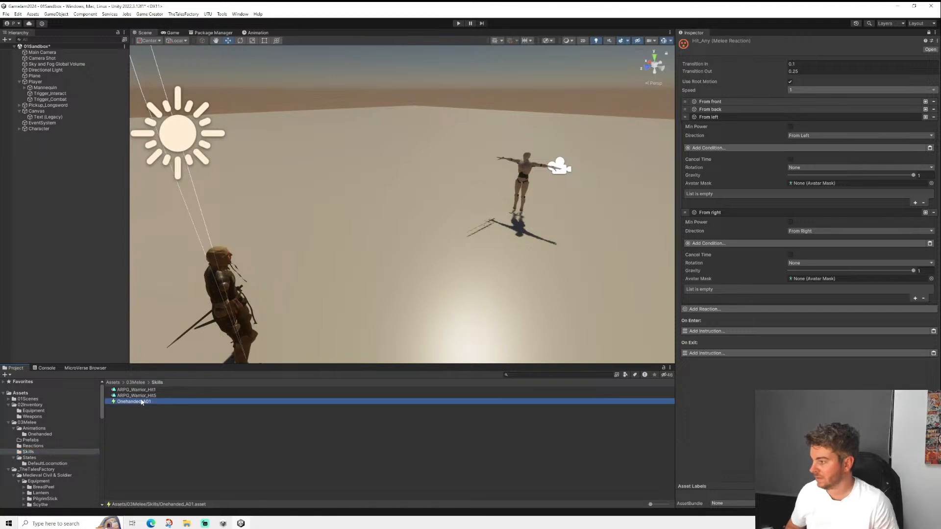
{"action": "left_click", "coordinate": [149, 396]}
{"action": "left_click", "coordinate": [149, 390], "text": "shift"}
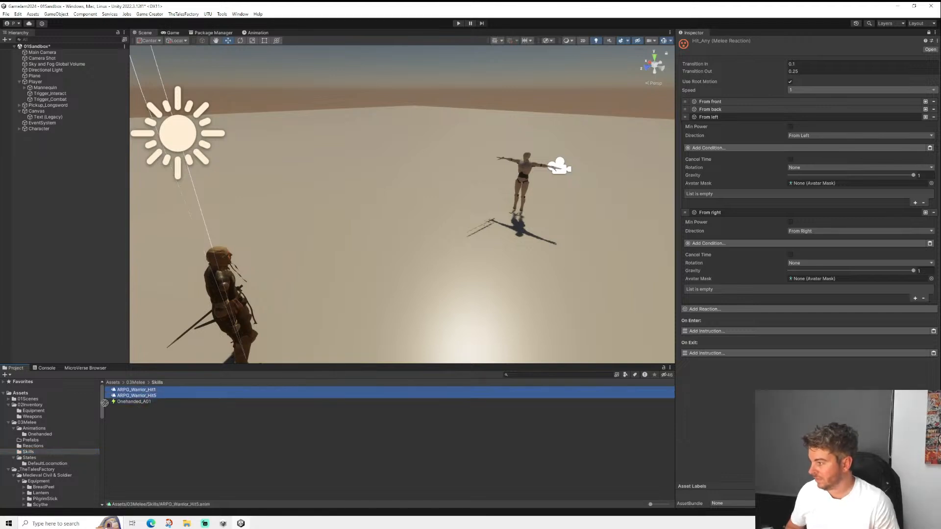
{"action": "left_click_drag", "start_coordinate": [105, 403], "coordinate": [38, 446]}
{"action": "left_click", "coordinate": [34, 446]}
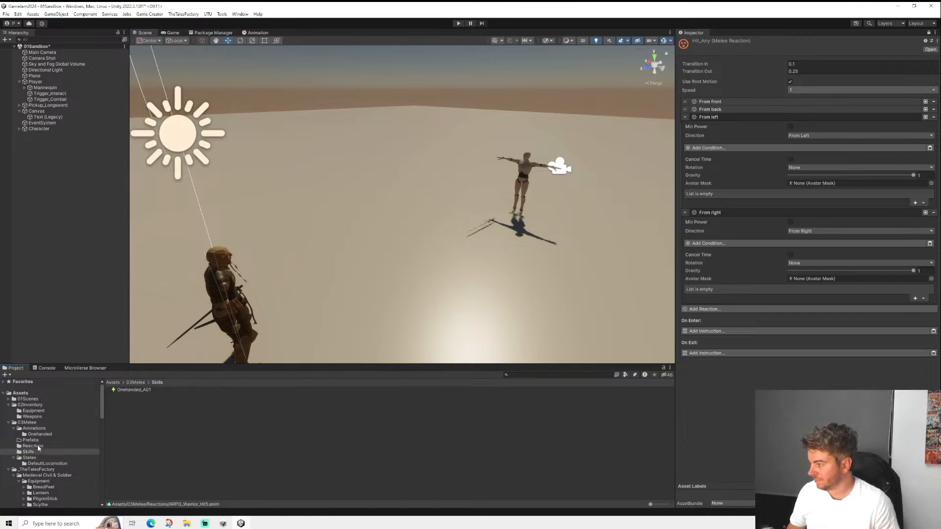
- Add an animation clip slot to both the From left and From right reactions and assign ARPG_Warrior_Hit2 to From left
{"action": "left_click", "coordinate": [141, 396]}
{"action": "left_click", "coordinate": [130, 407]}
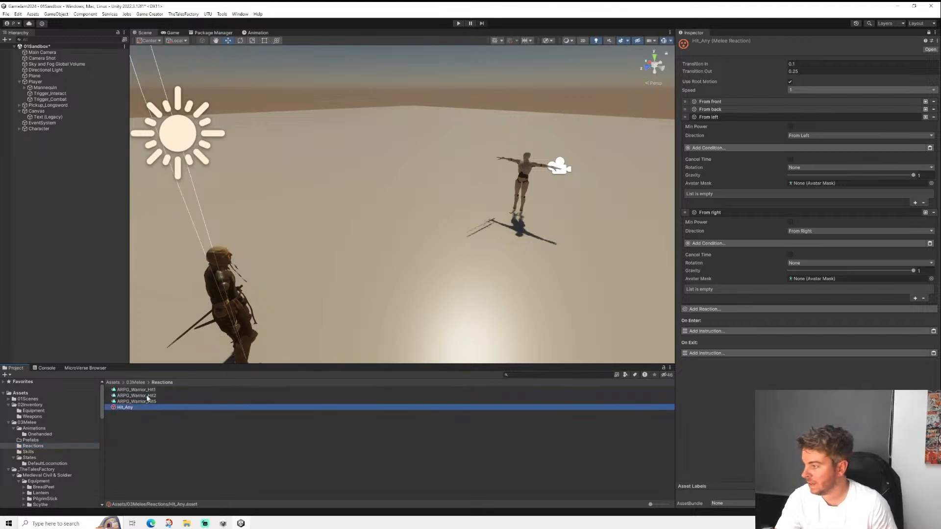
{"action": "left_click_drag", "start_coordinate": [148, 396], "coordinate": [812, 188]}
{"action": "left_click", "coordinate": [915, 202]}
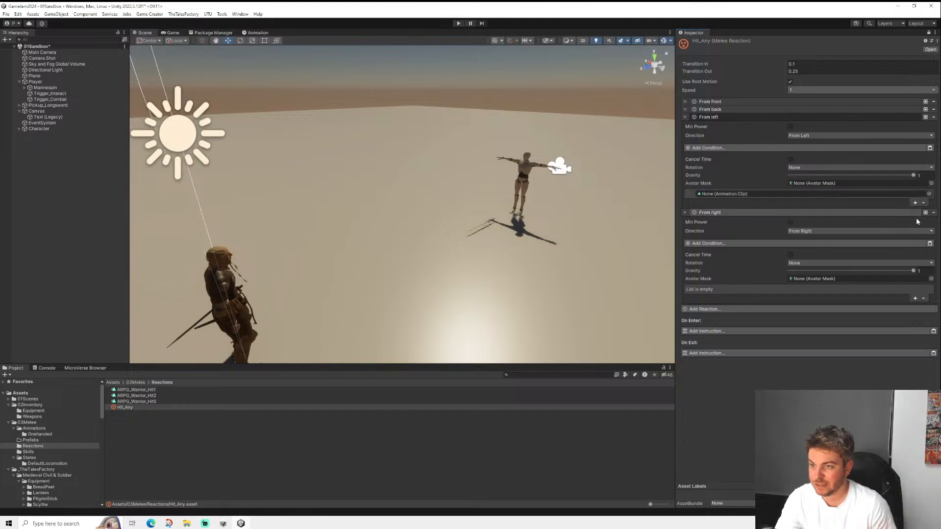
{"action": "left_click", "coordinate": [915, 298]}
{"action": "left_click_drag", "start_coordinate": [147, 396], "coordinate": [784, 194]}
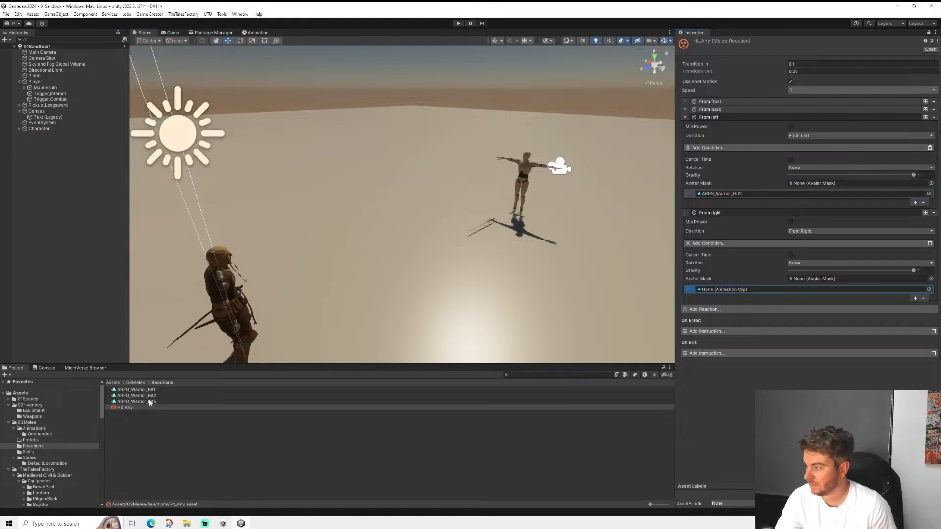
- Assign ARPG_Warrior_Hit2 to the From right reaction and add a second animation clip slot to the From back reaction
{"action": "left_click_drag", "start_coordinate": [143, 395], "coordinate": [745, 289]}
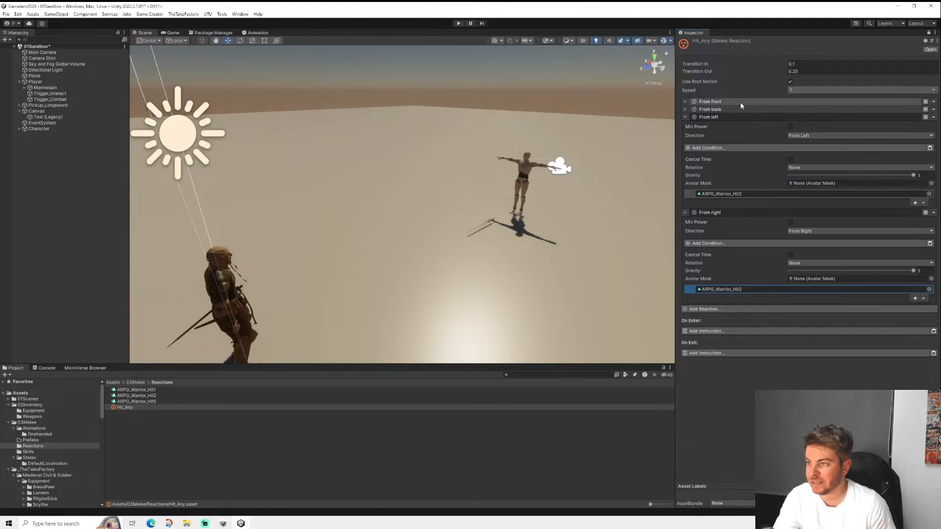
{"action": "left_click", "coordinate": [718, 117]}
{"action": "left_click", "coordinate": [719, 124]}
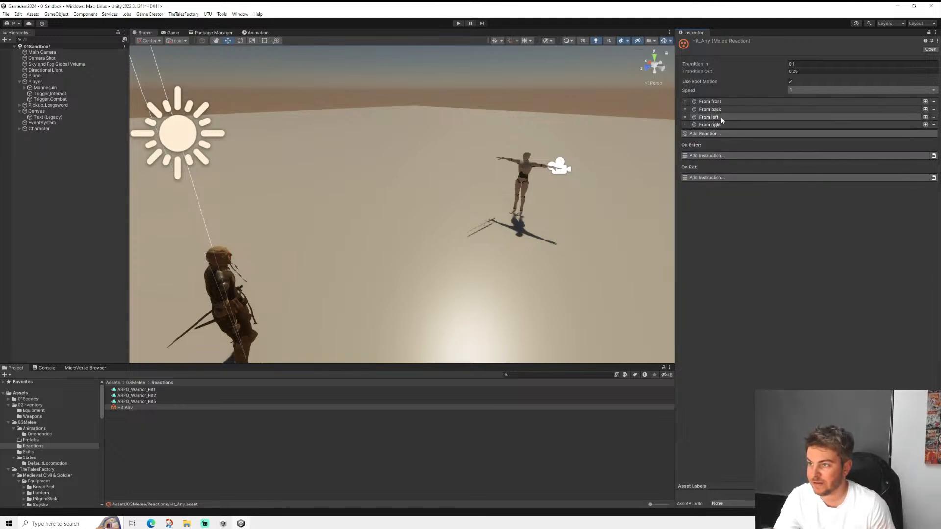
{"action": "left_click", "coordinate": [723, 110]}
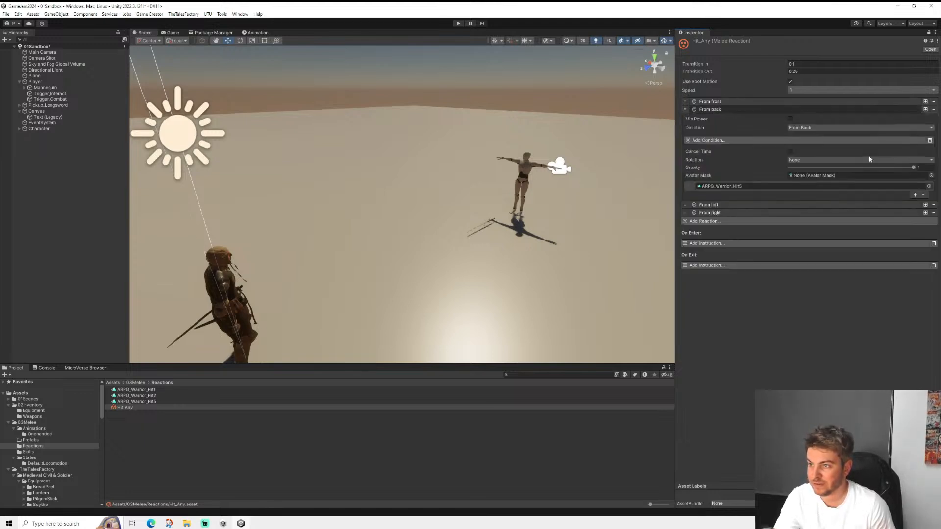
{"action": "left_click", "coordinate": [915, 196]}
- Move the ARPG_Warrior_Hit3 and ARPG_Warrior_Hit4 clips from the ARPGWarrior Humanoid folder into the 03Melee Reactions folder and open that folder
{"action": "scroll", "coordinate": [56, 471], "scroll_direction": "down", "scroll_amount": 5}
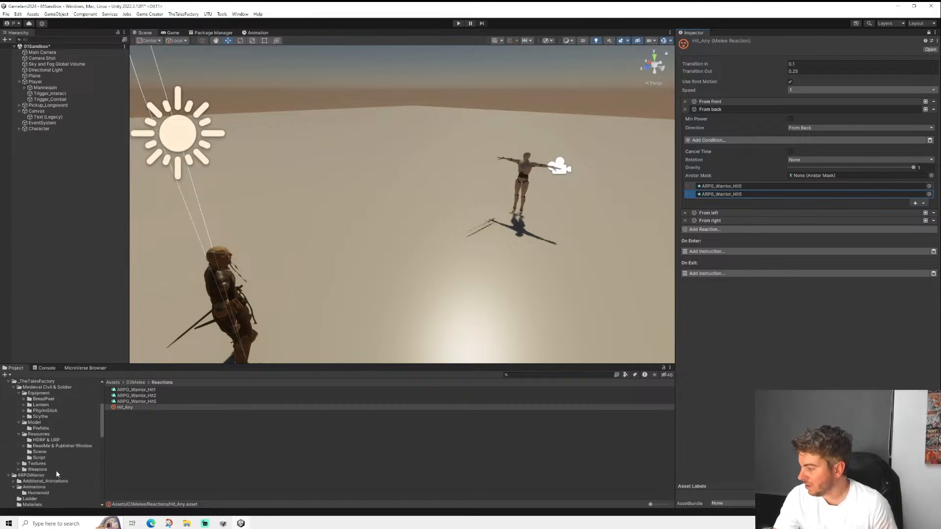
{"action": "left_click", "coordinate": [38, 493]}
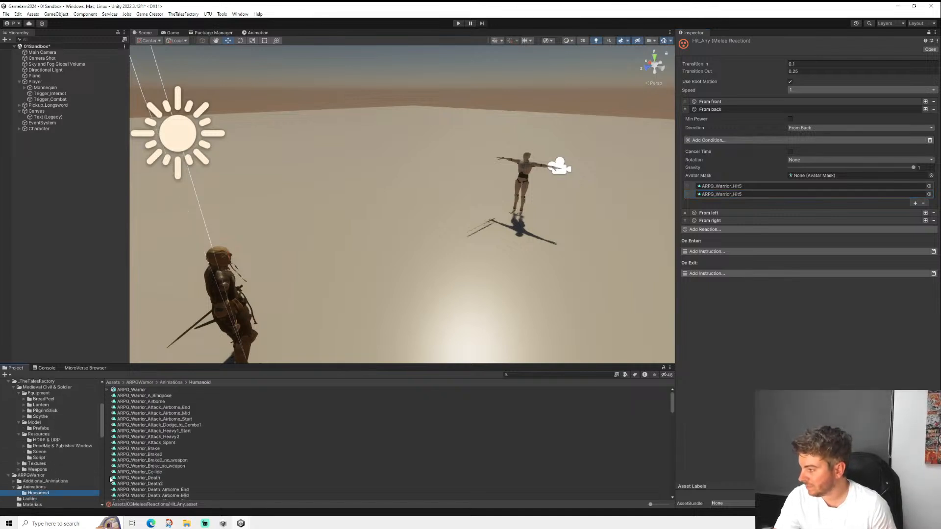
{"action": "scroll", "coordinate": [155, 458], "scroll_direction": "down", "scroll_amount": 3}
{"action": "scroll", "coordinate": [166, 456], "scroll_direction": "down", "scroll_amount": 10}
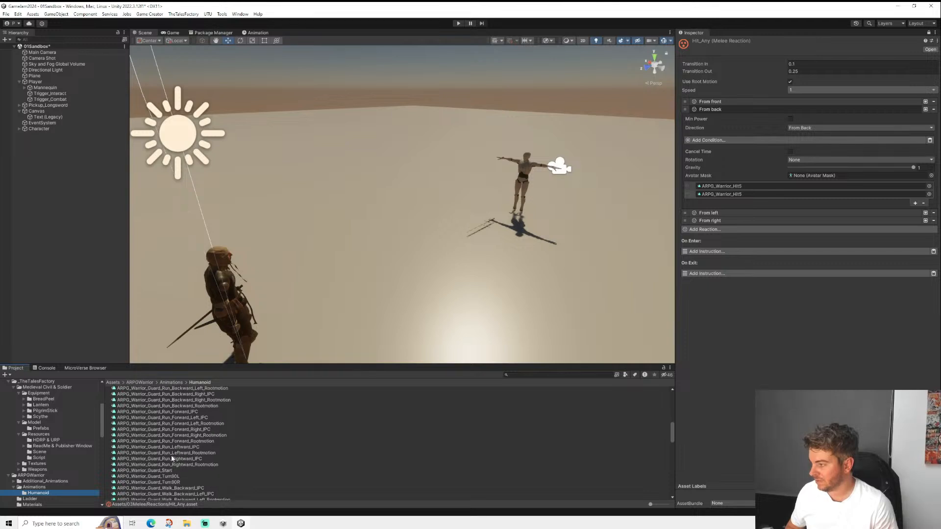
{"action": "scroll", "coordinate": [172, 457], "scroll_direction": "down", "scroll_amount": 4}
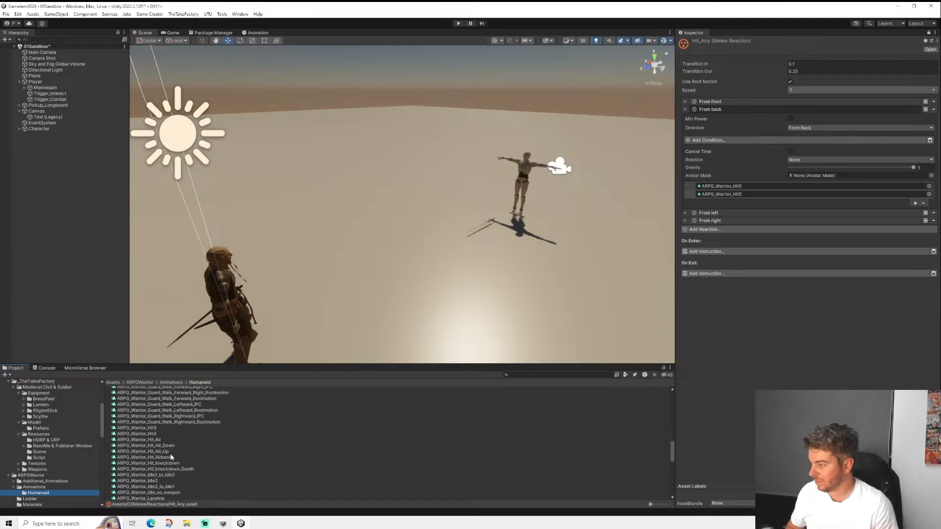
{"action": "left_click", "coordinate": [151, 429]}
{"action": "left_click", "coordinate": [151, 434], "text": "shift"}
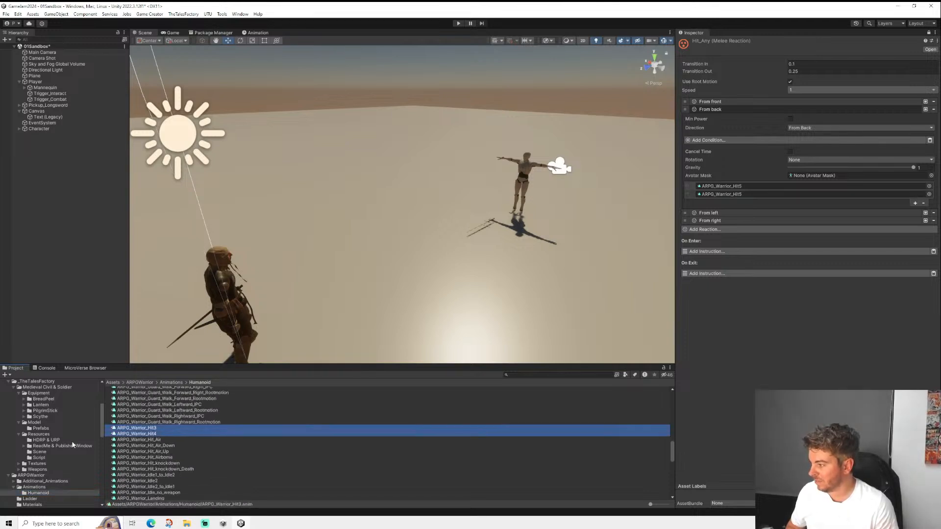
{"action": "scroll", "coordinate": [68, 442], "scroll_direction": "up", "scroll_amount": 5}
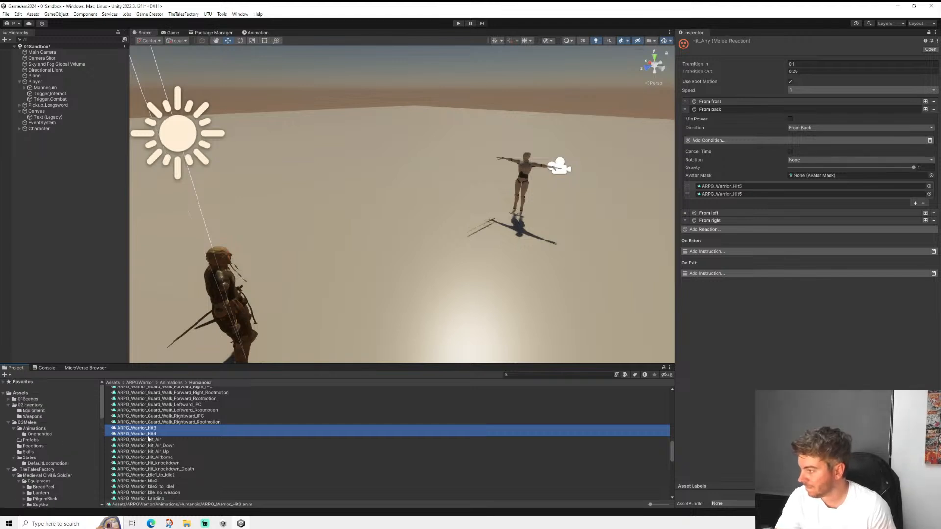
{"action": "left_click_drag", "start_coordinate": [140, 433], "coordinate": [36, 446]}
{"action": "left_click", "coordinate": [38, 447]}
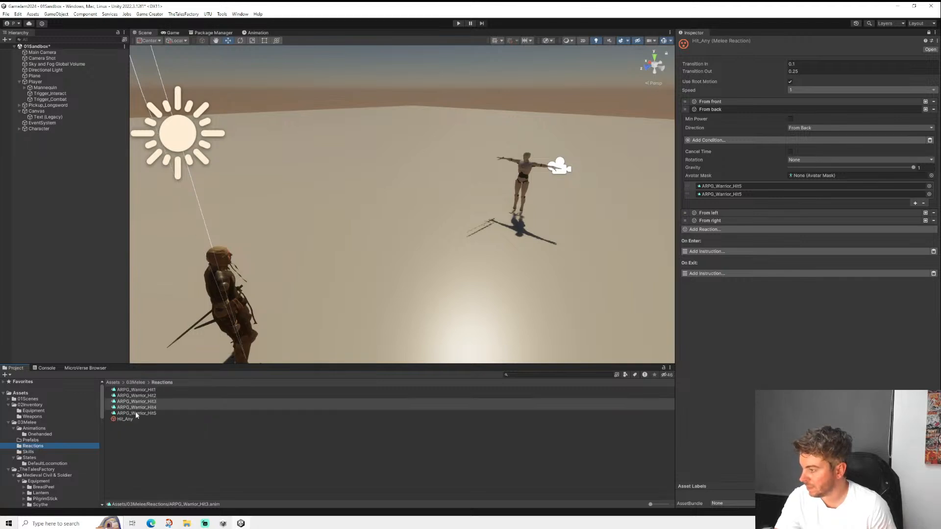
- Assign ARPG_Warrior_Hit4 to the first From back slot and add ARPG_Warrior_Hit3 as a second clip in the From front reaction
{"action": "left_click", "coordinate": [126, 419]}
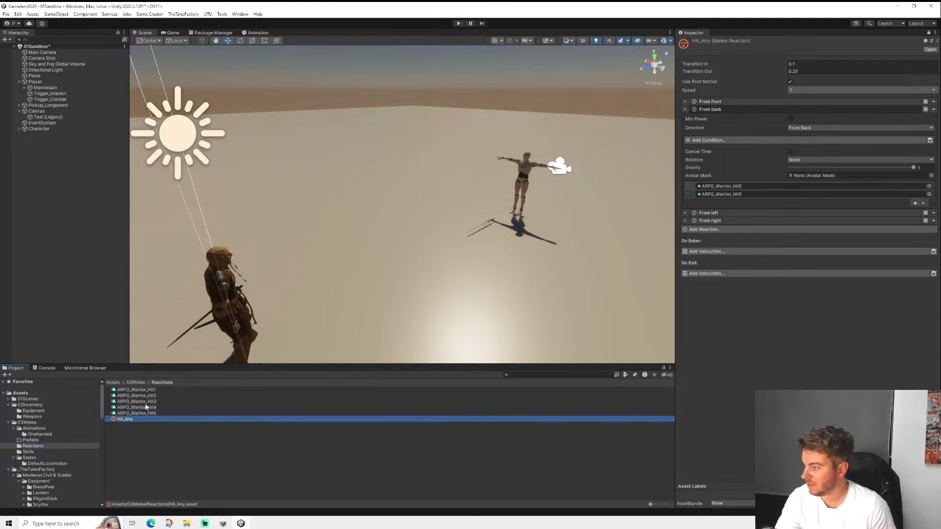
{"action": "left_click_drag", "start_coordinate": [155, 409], "coordinate": [744, 186]}
{"action": "left_click", "coordinate": [724, 101]}
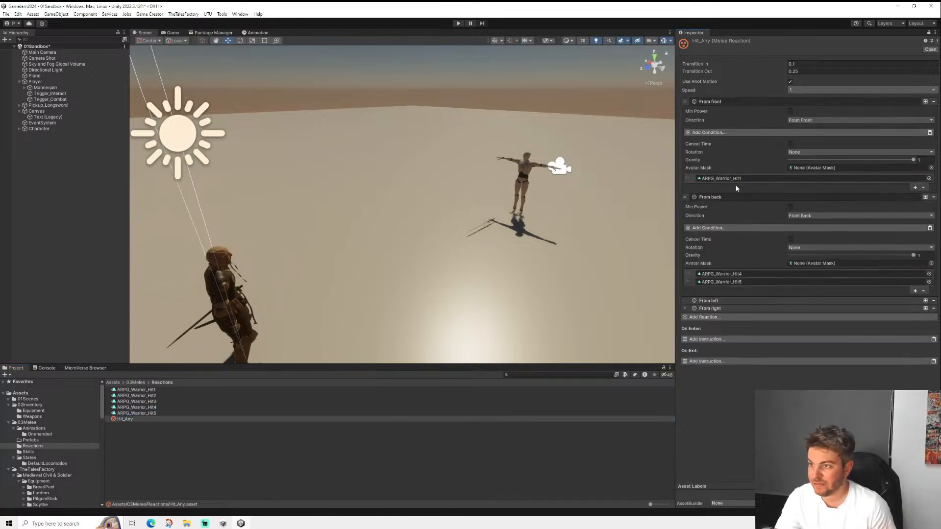
{"action": "left_click", "coordinate": [915, 187]}
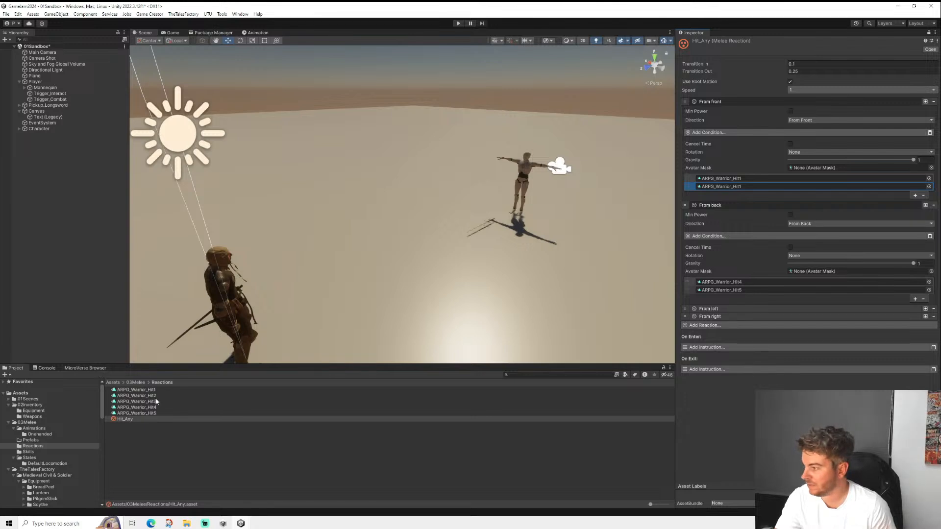
{"action": "left_click_drag", "start_coordinate": [156, 402], "coordinate": [737, 185]}
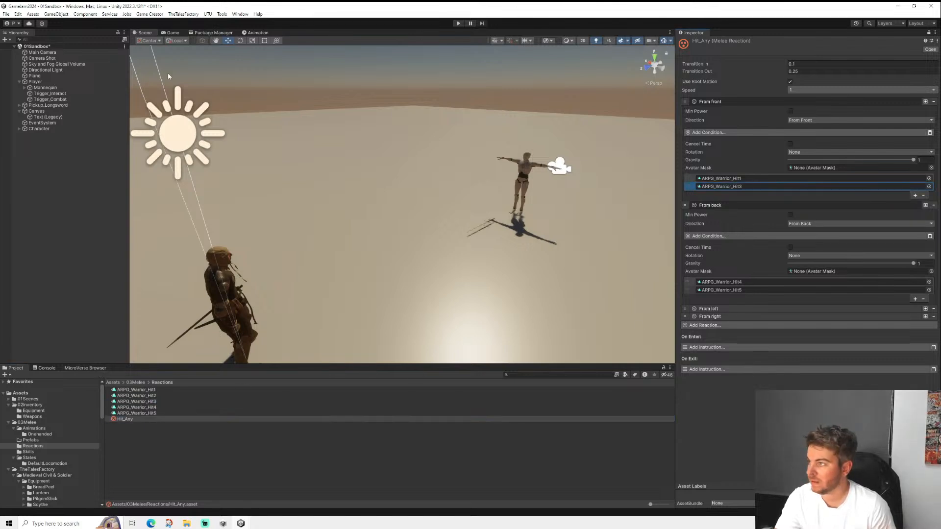
- Show the Character object's unlocked properties and assign Hit_Any as its animation Reaction
{"action": "left_click", "coordinate": [34, 130]}
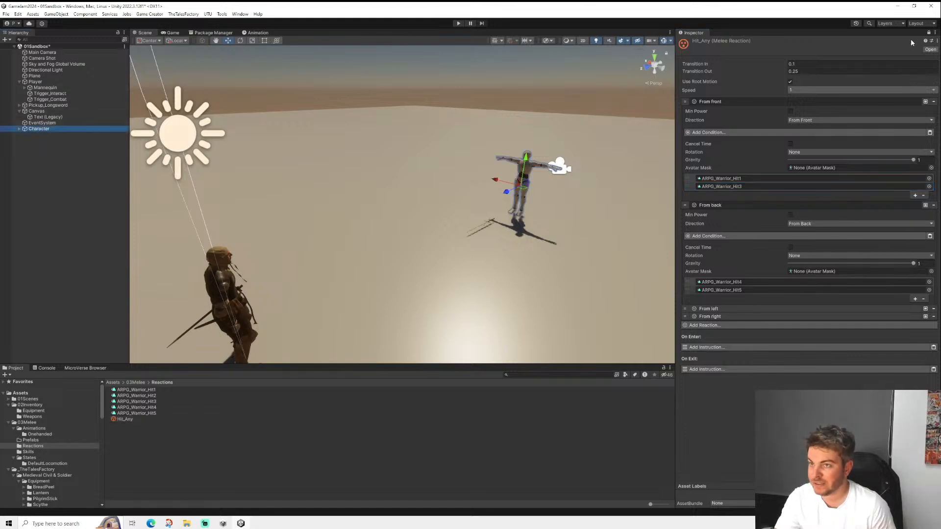
{"action": "left_click", "coordinate": [929, 33]}
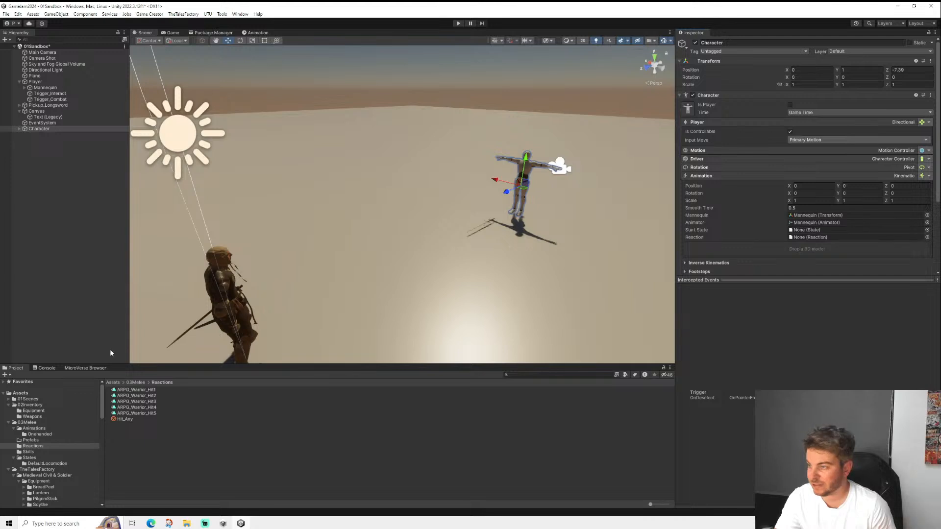
{"action": "left_click_drag", "start_coordinate": [129, 419], "coordinate": [822, 194]}
- Play-test the scene by running the player up to the other character and attacking it, and stop the playback
{"action": "left_click", "coordinate": [459, 24]}
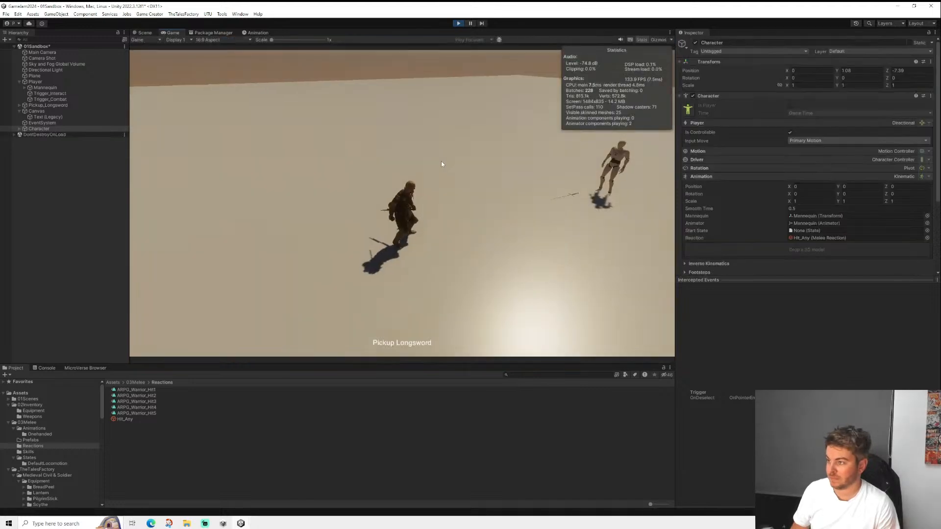
{"action": "key", "text": "w"}
{"action": "key", "text": "d"}
{"action": "key", "text": "d"}
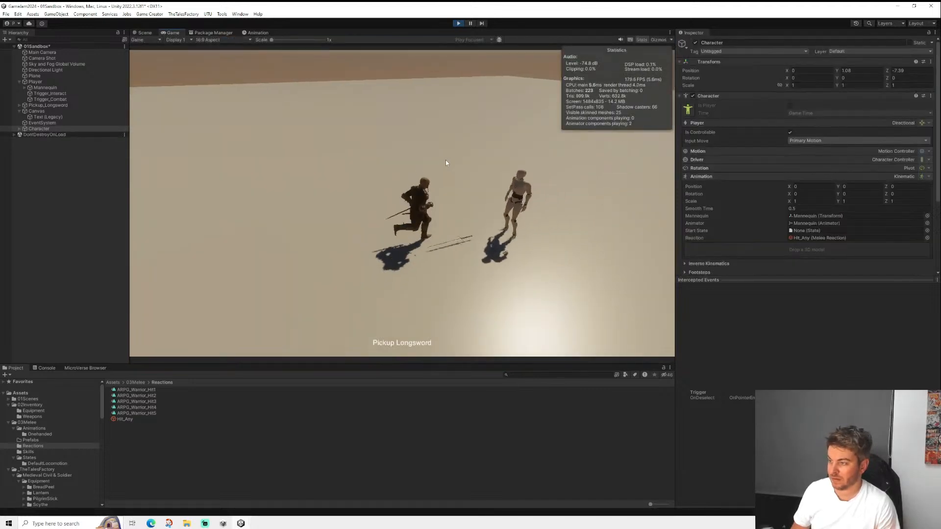
{"action": "left_click", "coordinate": [446, 160]}
{"action": "left_click", "coordinate": [444, 155]}
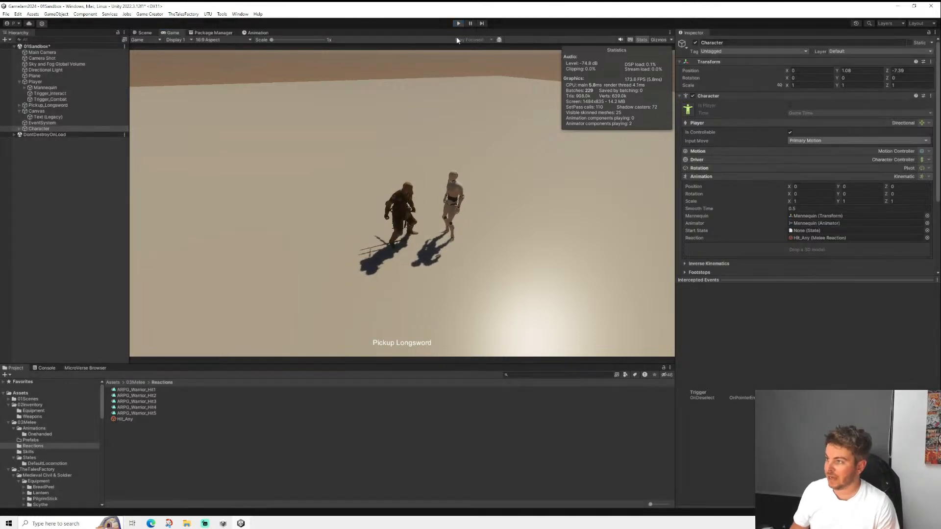
{"action": "left_click", "coordinate": [458, 24]}
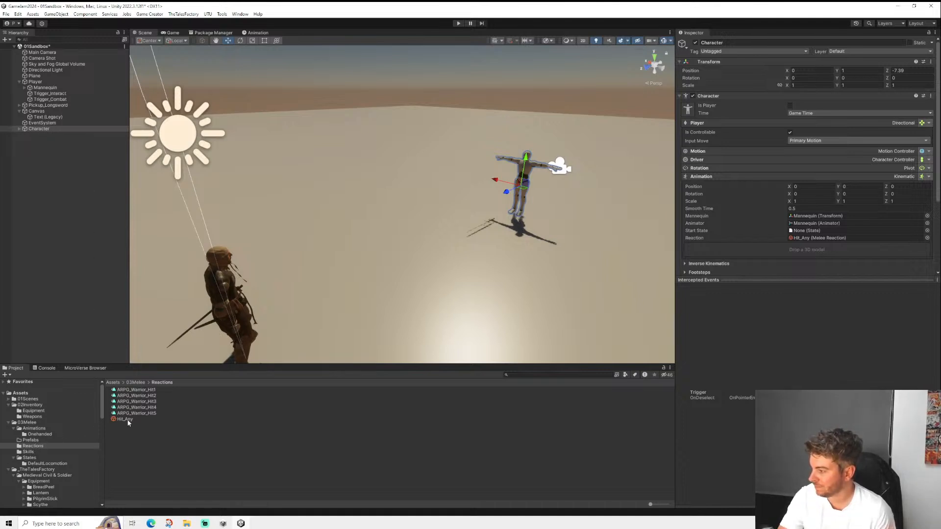
- Find the Longsword under the player mannequin's right hand bone, activate it and frame it in the scene
{"action": "left_click", "coordinate": [14, 429]}
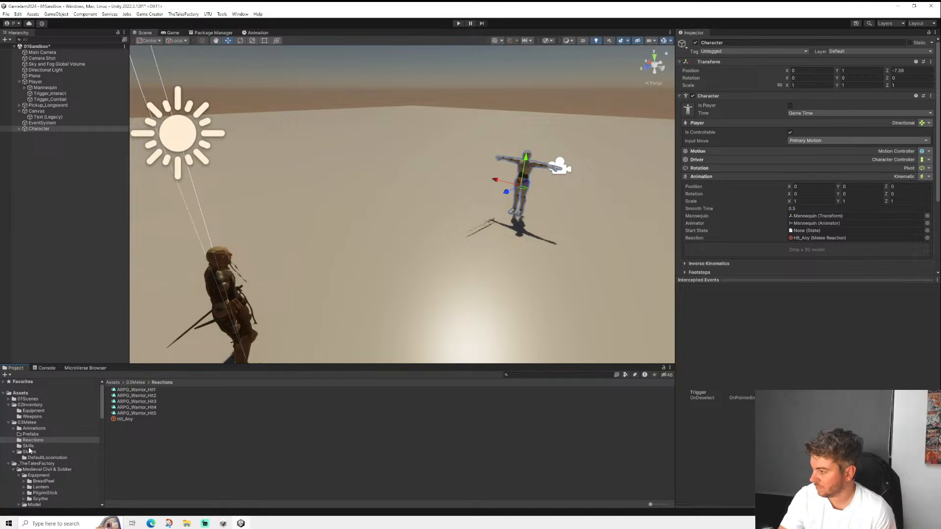
{"action": "left_click", "coordinate": [24, 87]}
{"action": "left_click", "coordinate": [30, 94]}
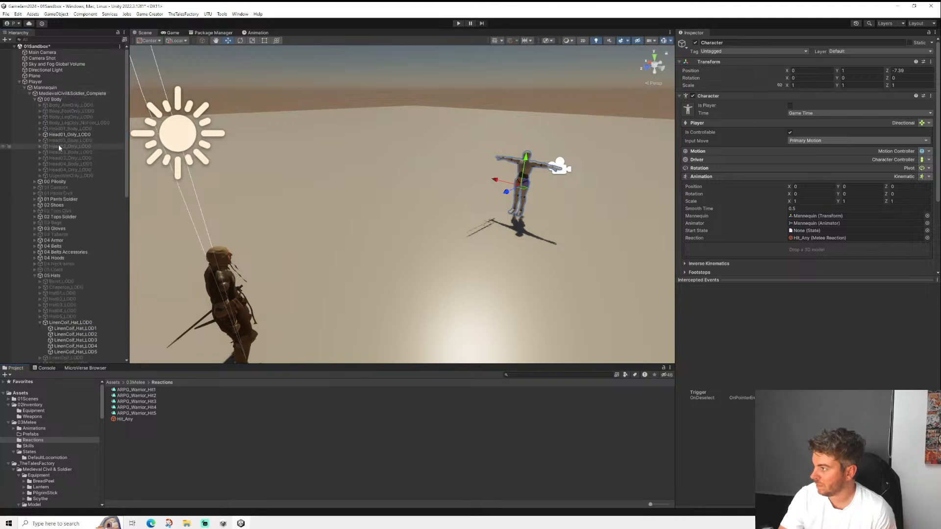
{"action": "scroll", "coordinate": [60, 294], "scroll_direction": "down", "scroll_amount": 4}
{"action": "scroll", "coordinate": [72, 268], "scroll_direction": "down", "scroll_amount": 9}
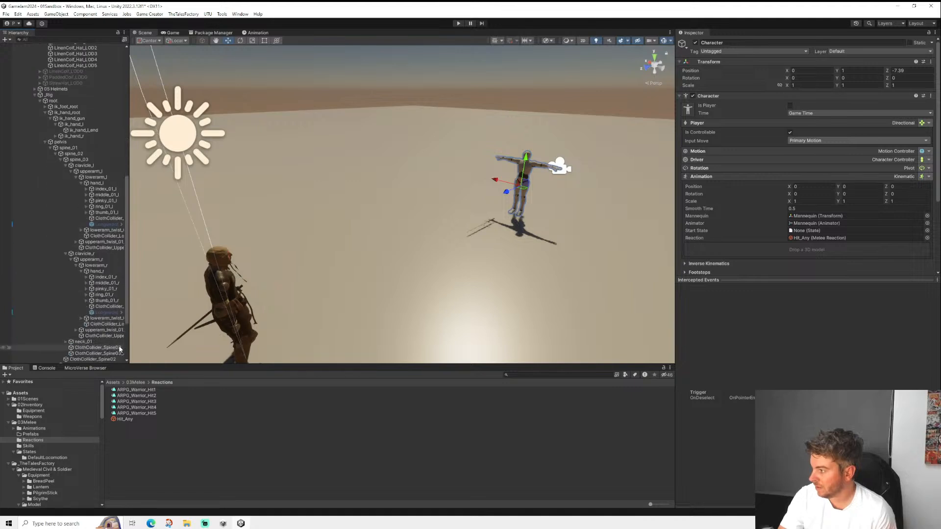
{"action": "left_click", "coordinate": [106, 312]}
{"action": "left_click", "coordinate": [696, 43]}
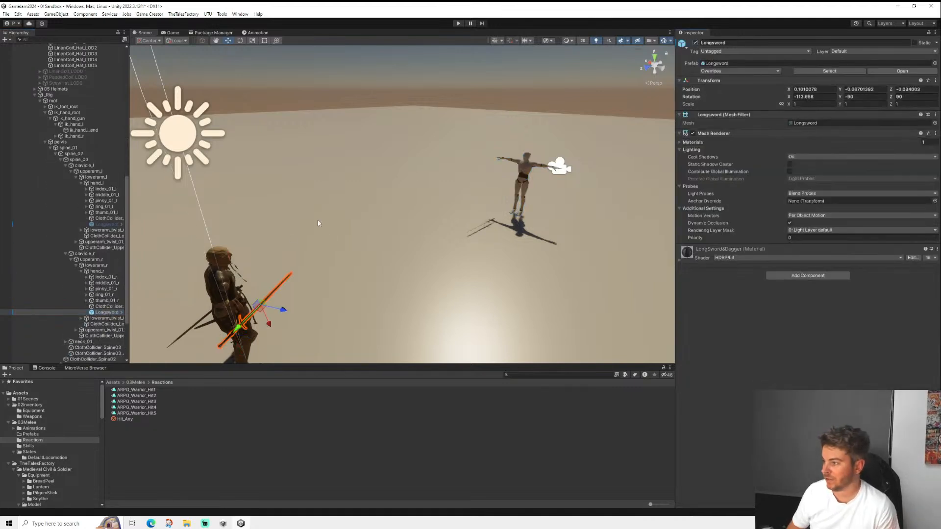
{"action": "key", "text": "f"}
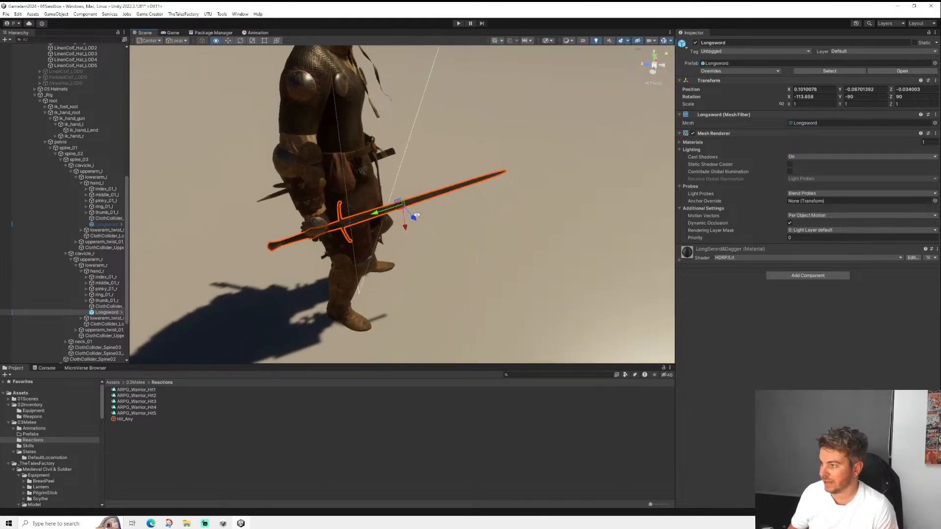
- Create an empty parent object around the Longsword under the right hand bone
{"action": "right_click", "coordinate": [110, 314]}
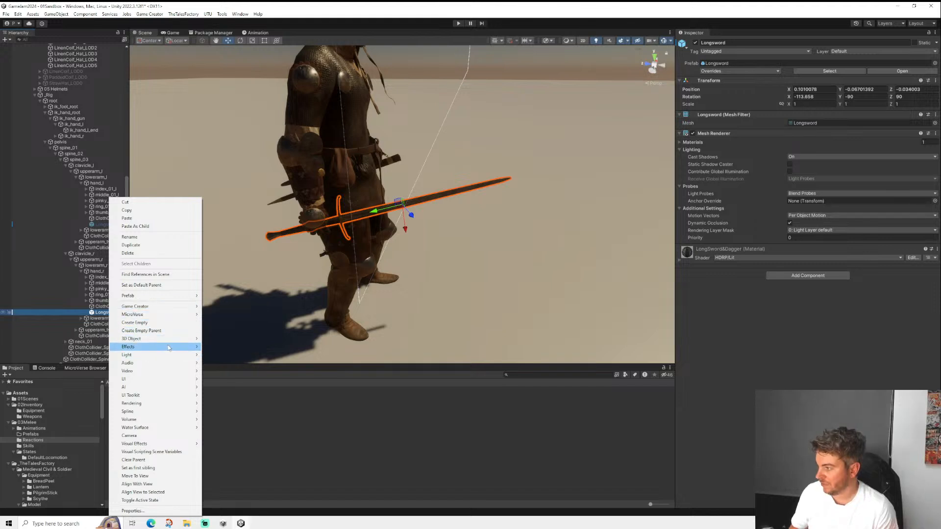
{"action": "mouse_move", "coordinate": [161, 340]}
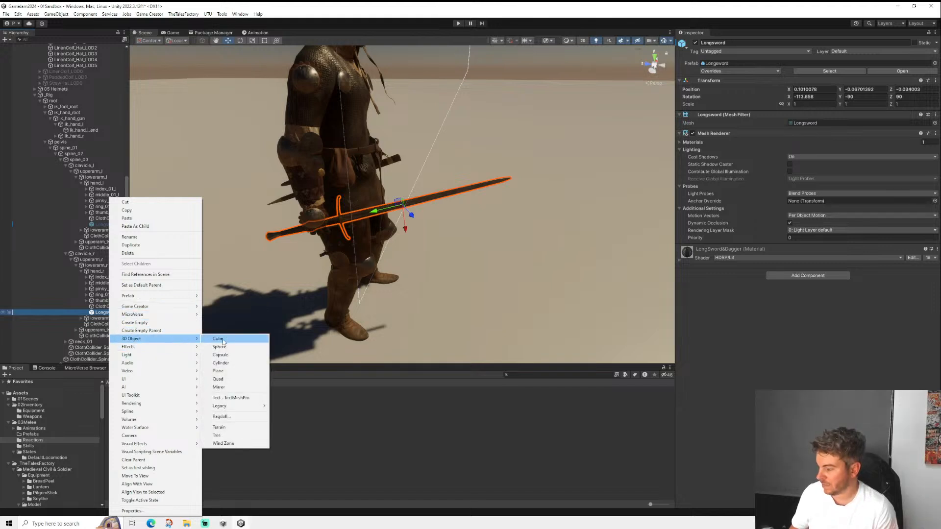
{"action": "left_click", "coordinate": [158, 336]}
{"action": "left_click_drag", "start_coordinate": [451, 237], "coordinate": [387, 230], "text": "alt"}
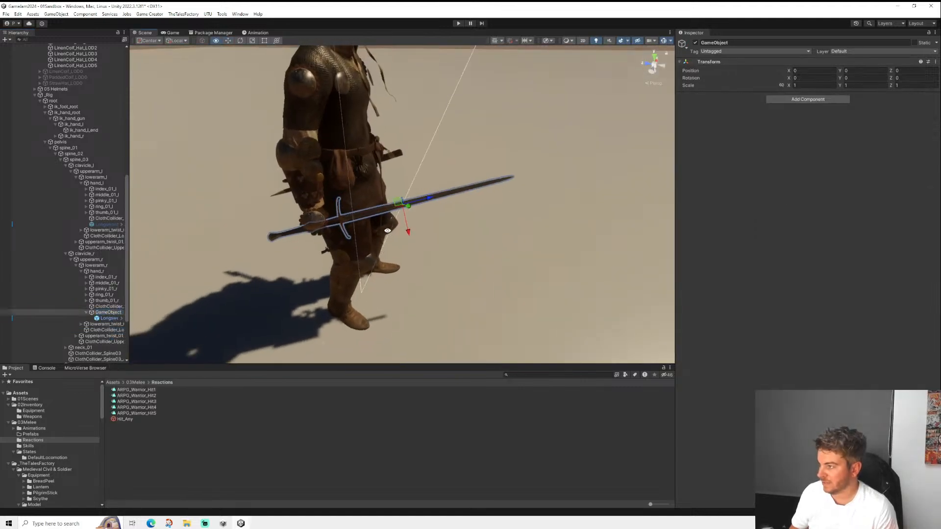
- Add a Striker component to the Longsword's new parent object and set its shape to Capsule
{"action": "left_click", "coordinate": [791, 100]}
{"action": "type", "text": "strike"}
{"action": "key", "text": "Return"}
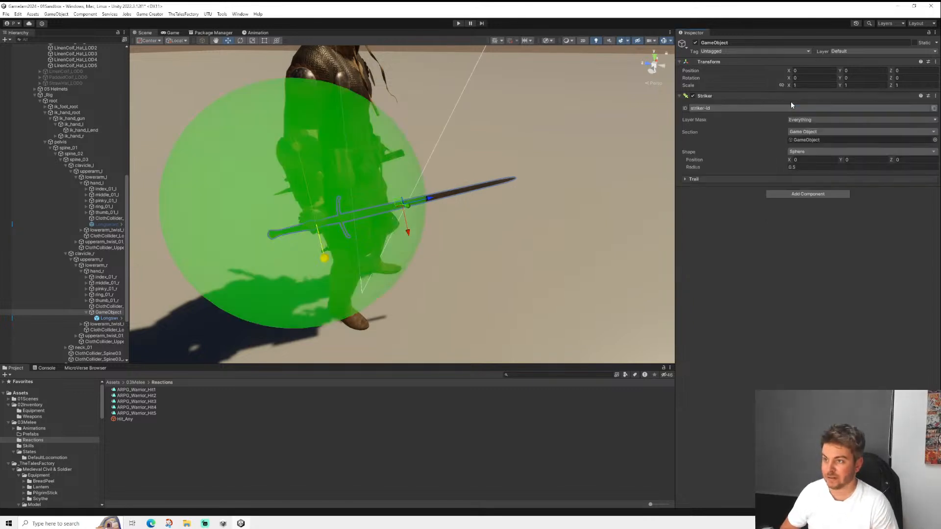
{"action": "left_click", "coordinate": [808, 152]}
{"action": "left_click", "coordinate": [807, 181]}
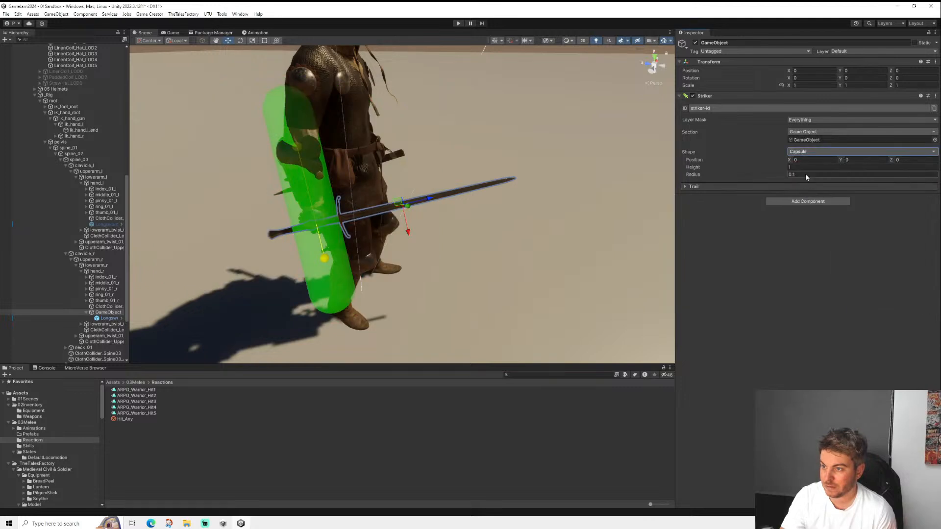
{"action": "left_click", "coordinate": [857, 160]}
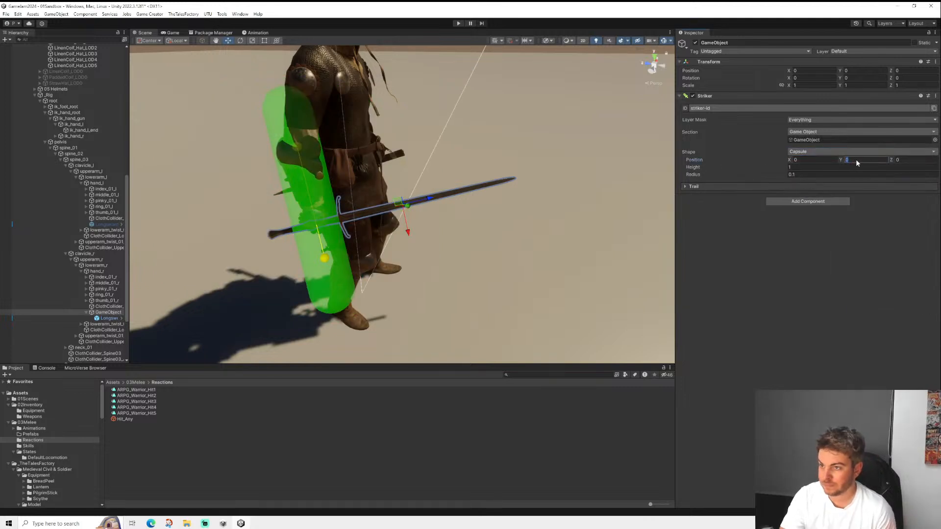
{"action": "type", "text": "90"}
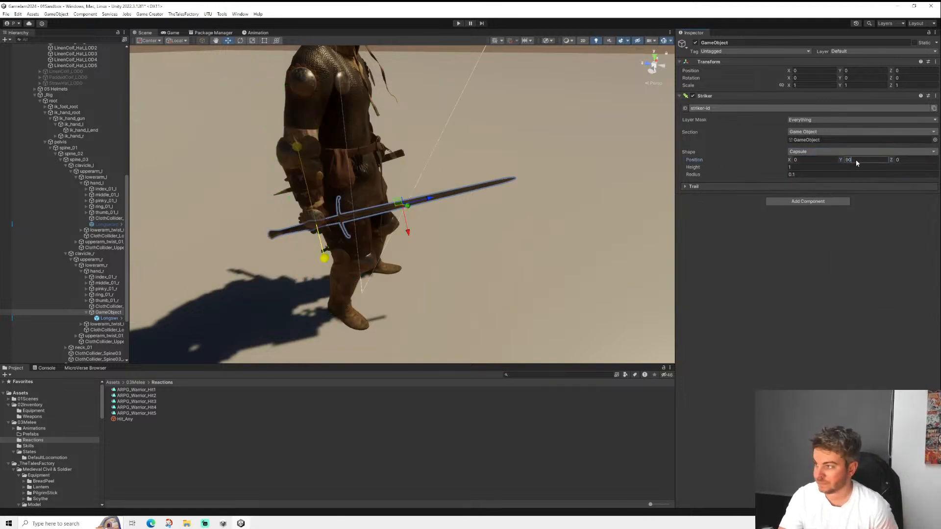
{"action": "key", "text": "BackSpace"}
{"action": "key", "text": "BackSpace"}
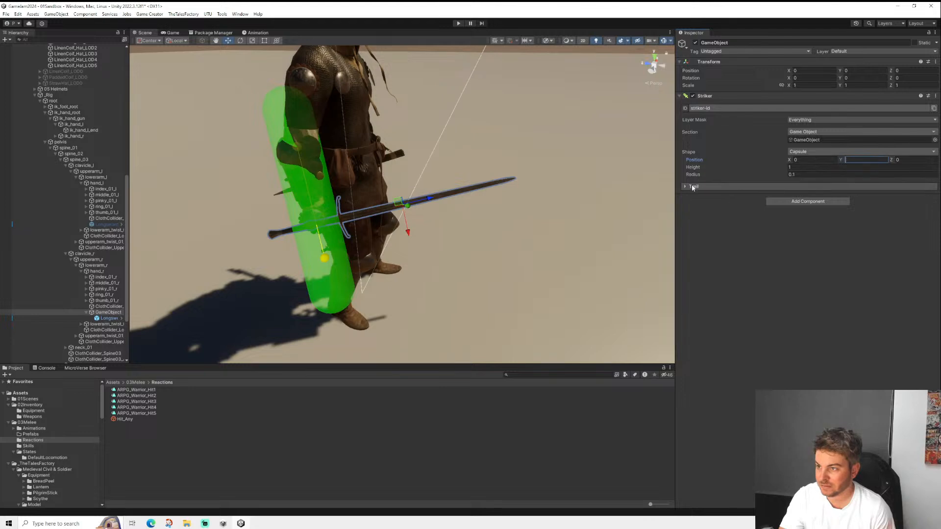
{"action": "left_click", "coordinate": [806, 150]}
{"action": "left_click", "coordinate": [740, 296]}
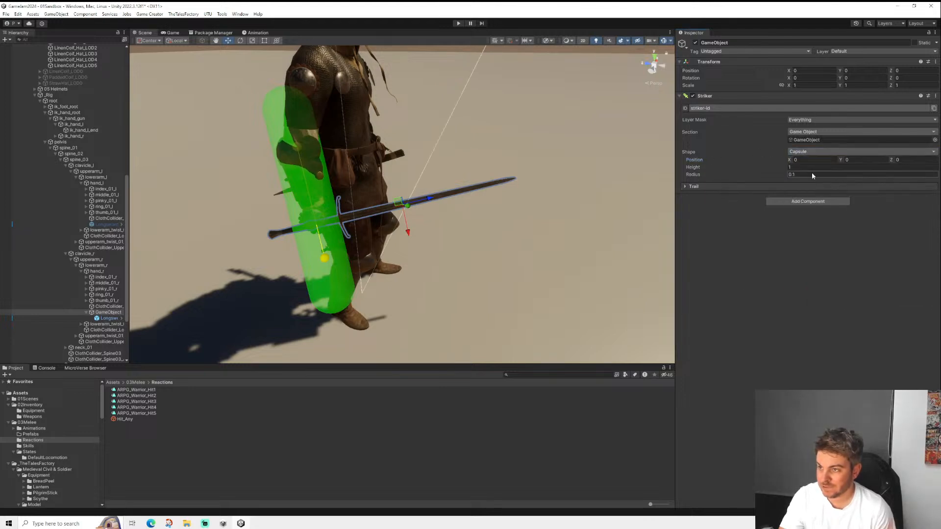
- Try a height of 0.1 and a radius of 1 for the Striker's capsule around the sword hand
{"action": "left_click", "coordinate": [797, 167]}
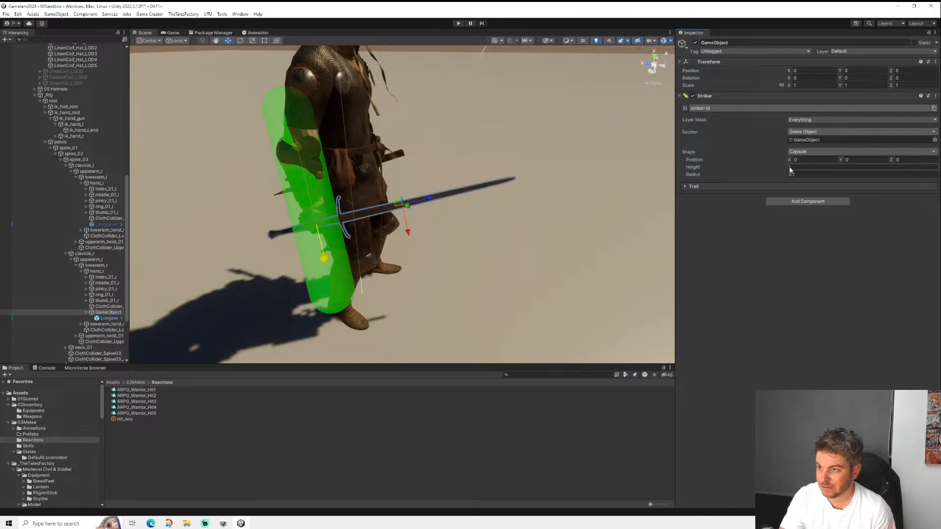
{"action": "double_click", "coordinate": [795, 167]}
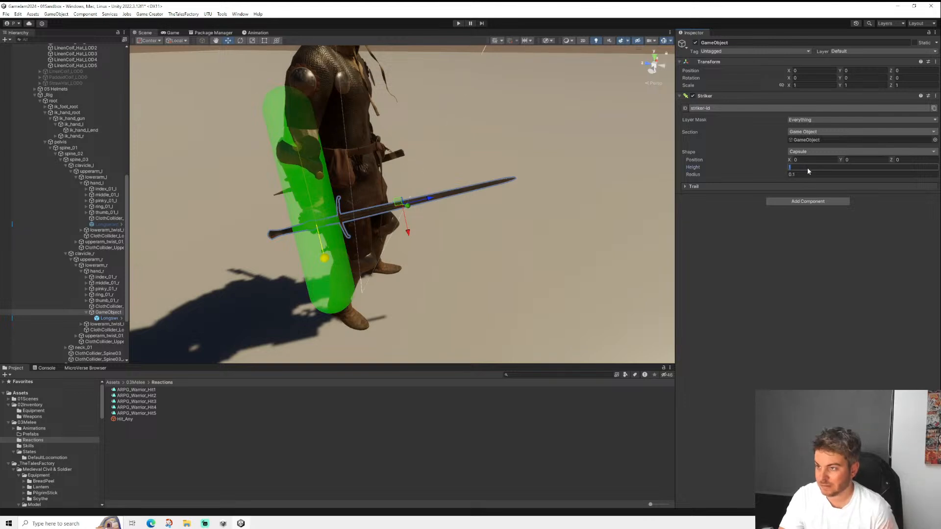
{"action": "left_click", "coordinate": [799, 174]}
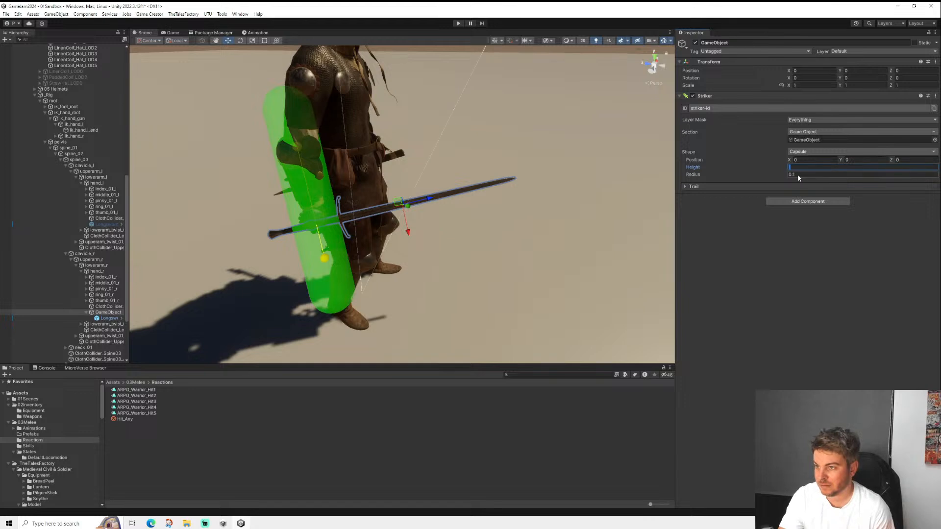
{"action": "type", "text": "1"}
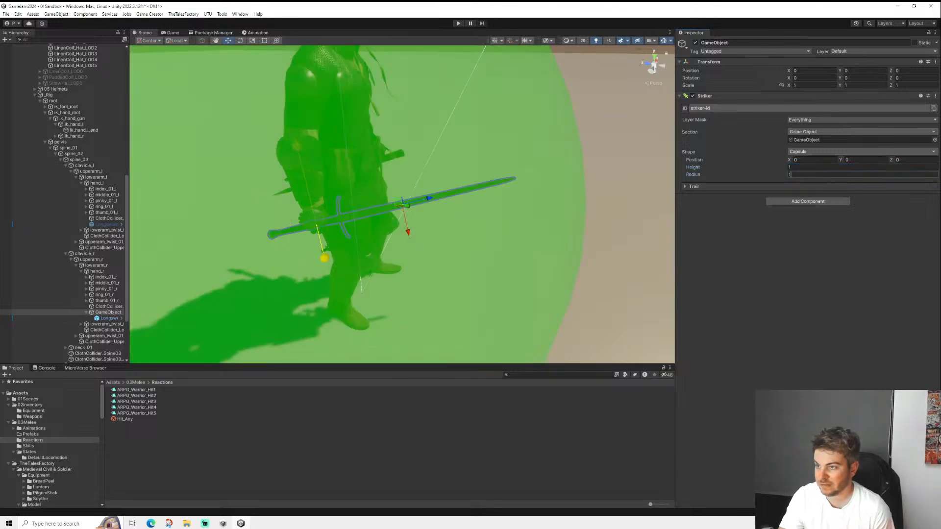
{"action": "left_click", "coordinate": [798, 168]}
{"action": "type", "text": "0."}
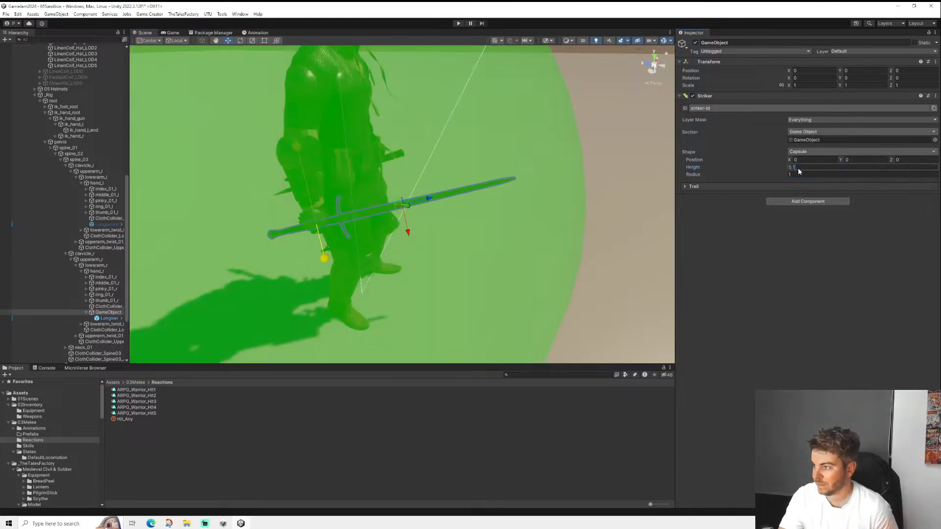
{"action": "scroll", "coordinate": [280, 196], "scroll_direction": "down", "scroll_amount": 5}
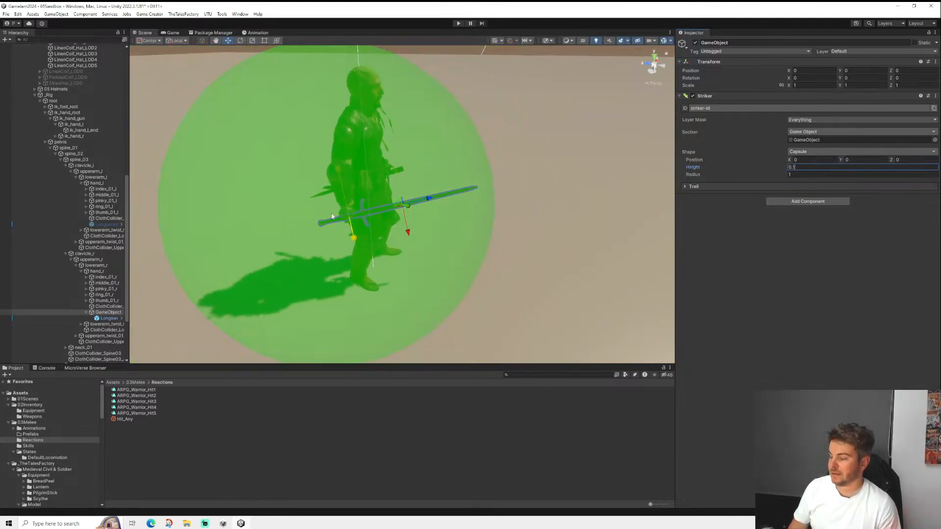
{"action": "scroll", "coordinate": [332, 216], "scroll_direction": "down", "scroll_amount": 1}
{"action": "left_click_drag", "start_coordinate": [390, 181], "coordinate": [405, 165], "text": "alt"}
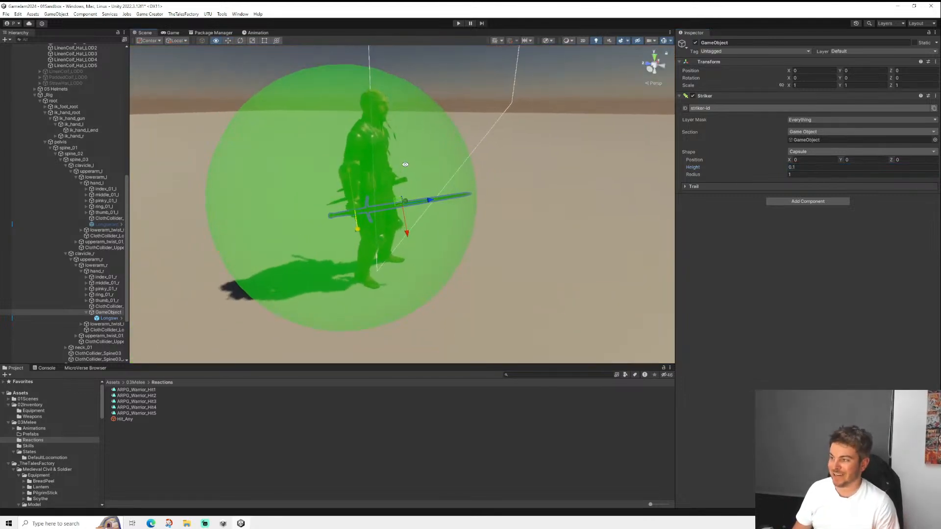
{"action": "scroll", "coordinate": [406, 173], "scroll_direction": "up", "scroll_amount": 5}
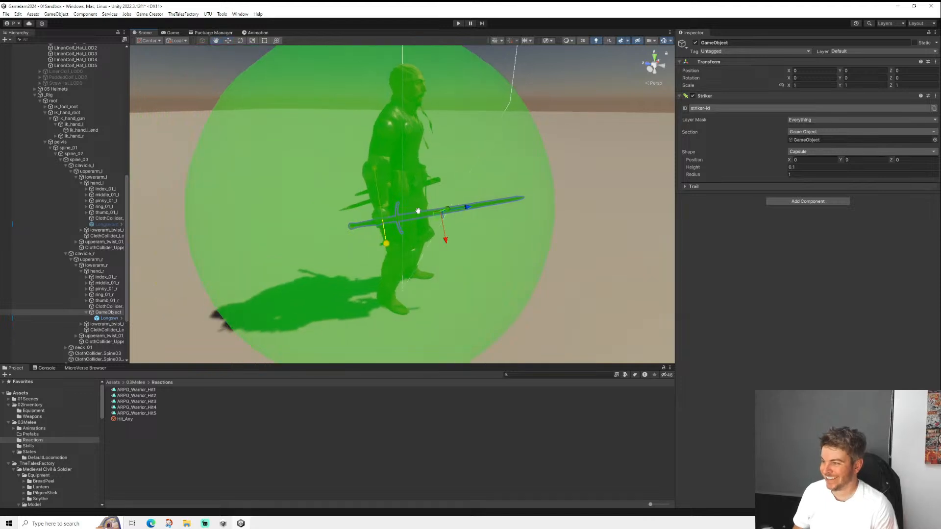
{"action": "scroll", "coordinate": [418, 211], "scroll_direction": "up", "scroll_amount": 3}
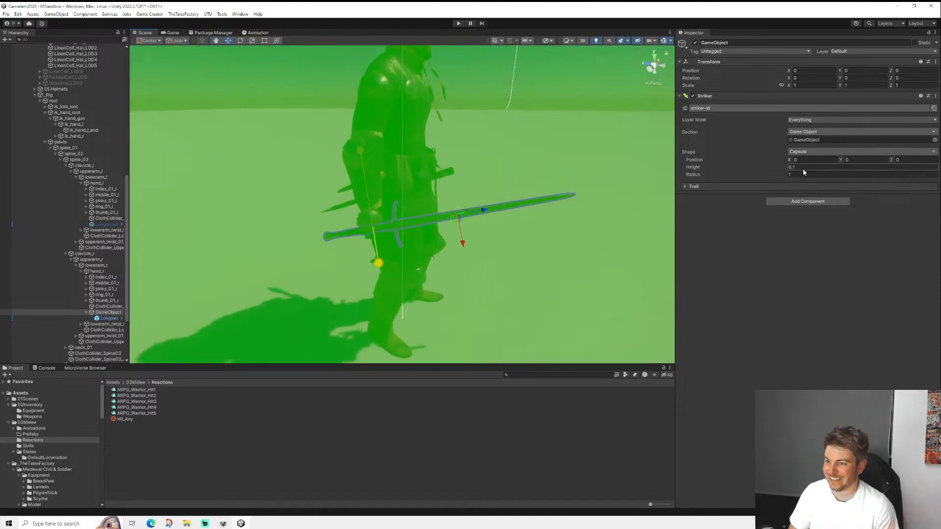
- Set the Striker capsule's height back to 1 and its radius back to 0.1
{"action": "type", "text": "1"}
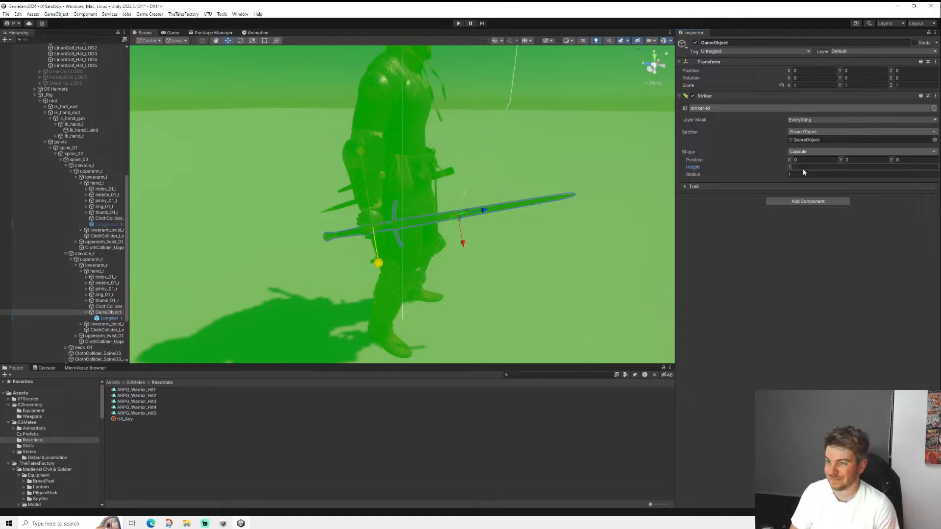
{"action": "left_click", "coordinate": [795, 174]}
{"action": "type", "text": "0.1"}
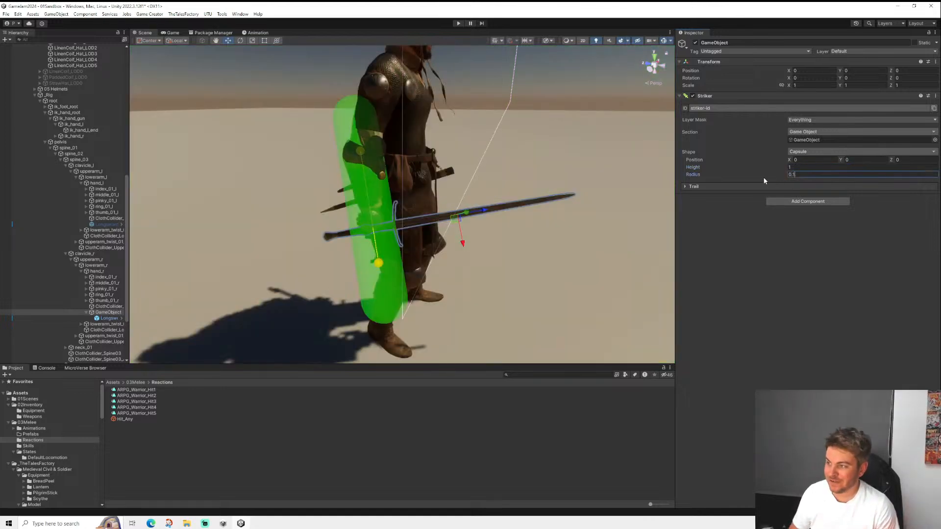
{"action": "left_click_drag", "start_coordinate": [525, 180], "coordinate": [374, 162], "text": "alt"}
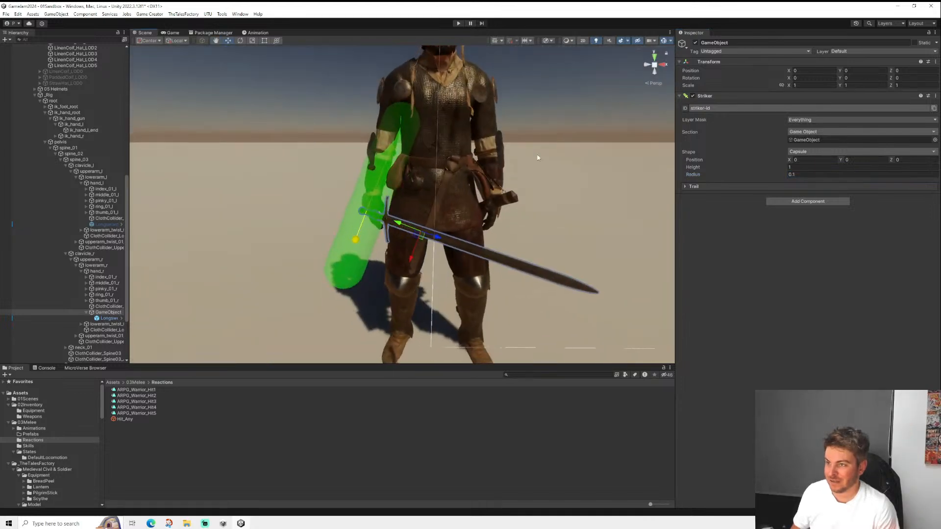
{"action": "left_click", "coordinate": [814, 120]}
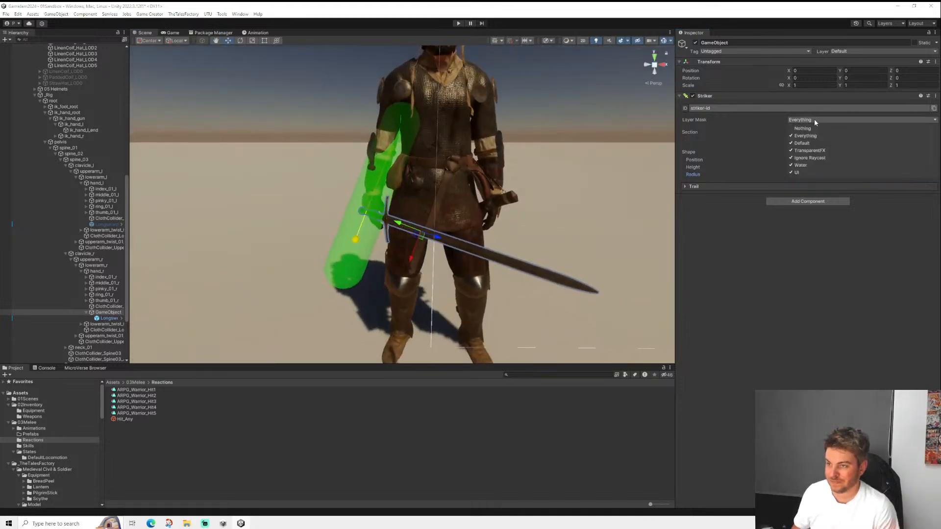
{"action": "left_click", "coordinate": [764, 314]}
{"action": "left_click_drag", "start_coordinate": [420, 180], "coordinate": [549, 174], "text": "alt"}
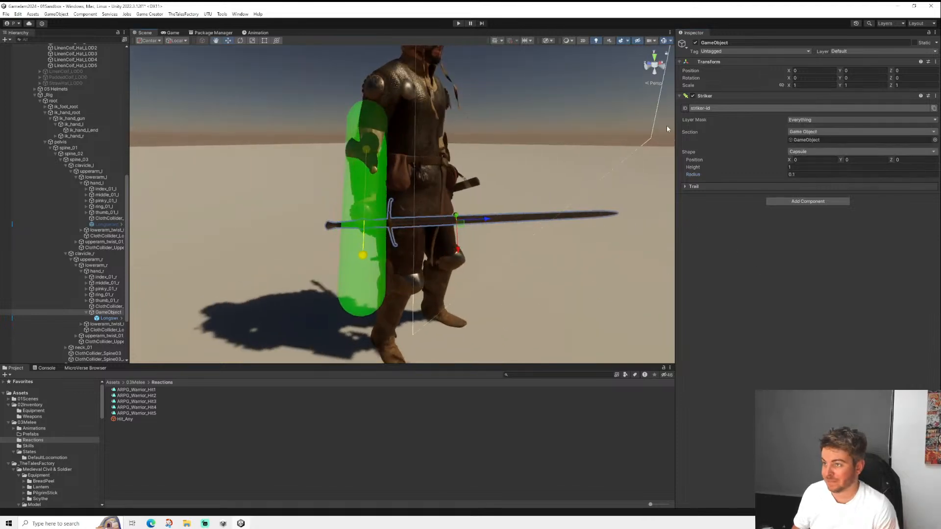
- Change the Striker component's ID to Right_id
{"action": "left_click", "coordinate": [707, 108]}
{"action": "left_click", "coordinate": [699, 117]}
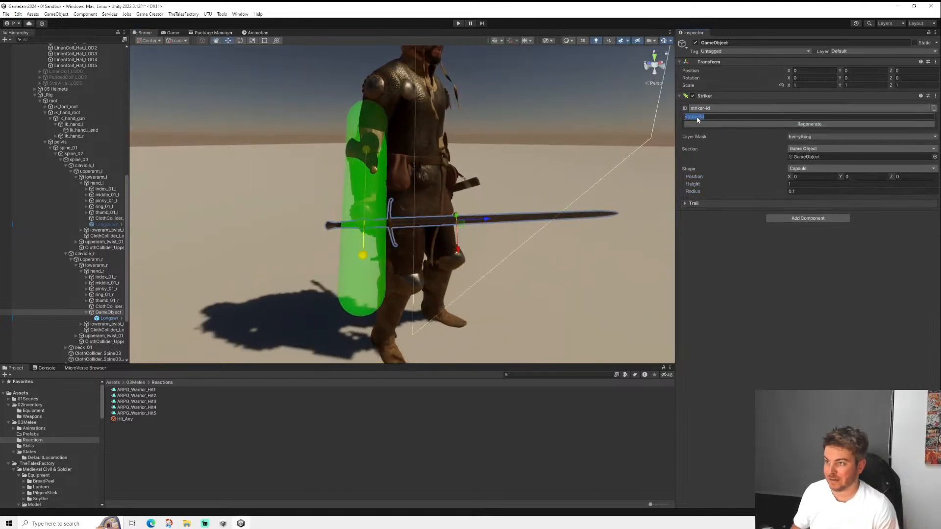
{"action": "left_click", "coordinate": [697, 118]}
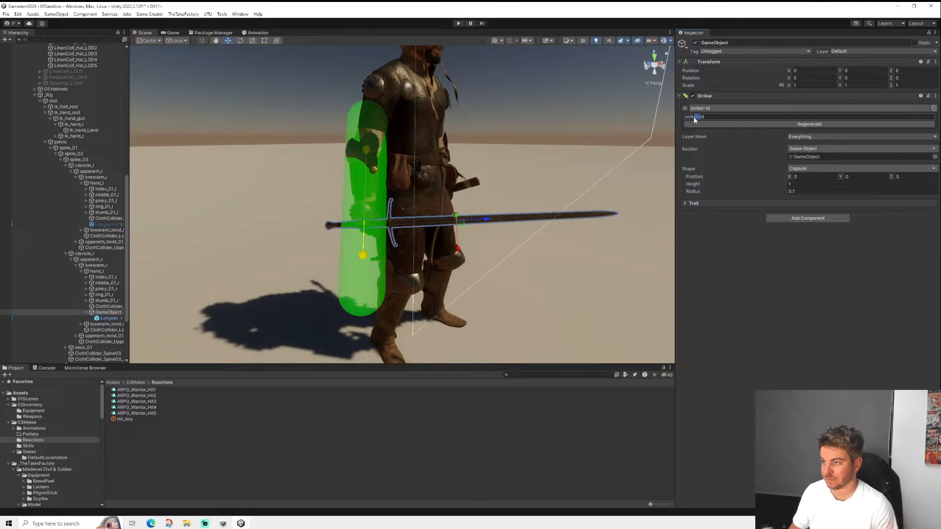
{"action": "type", "text": "Right_"}
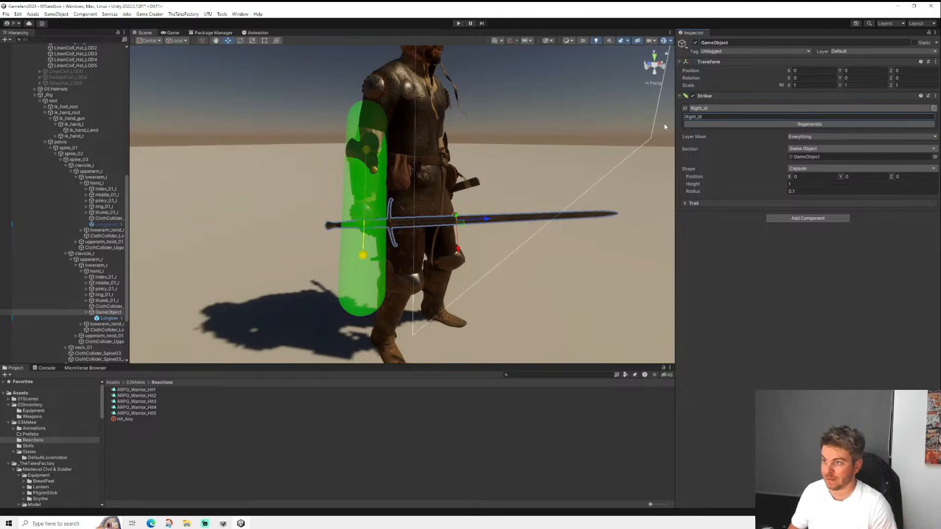
{"action": "double_click", "coordinate": [711, 117]}
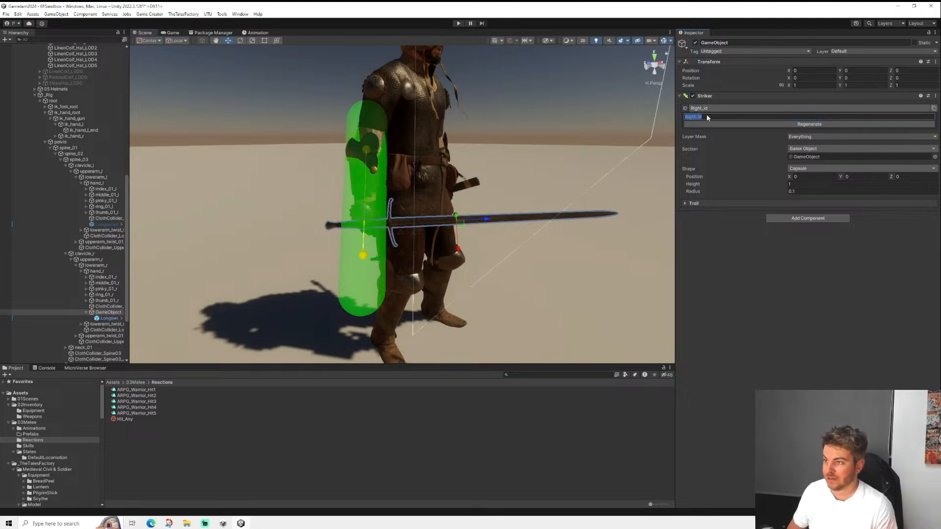
{"action": "key", "text": "Return"}
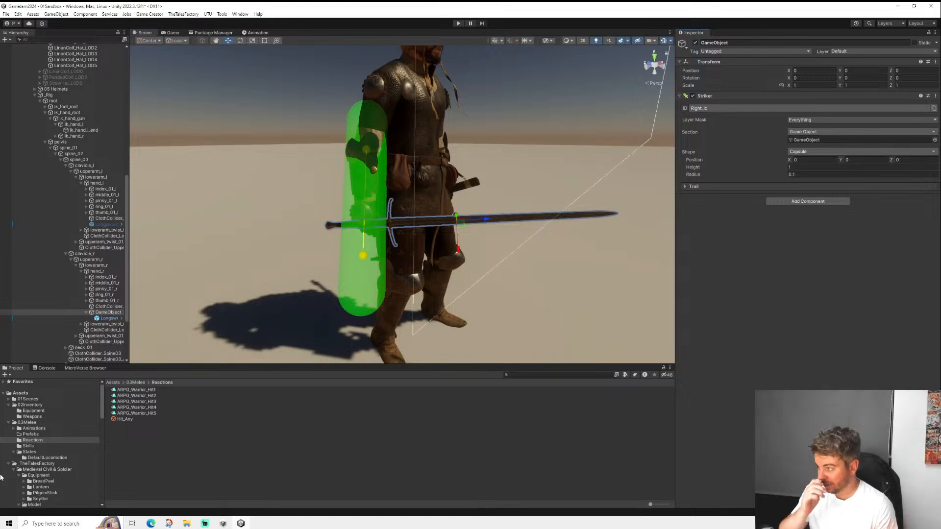
- Open the Onehanded_A01 skill and set its Strike section to use strikers By Id with the Id Right_id
{"action": "left_click", "coordinate": [28, 446]}
{"action": "left_click", "coordinate": [145, 391]}
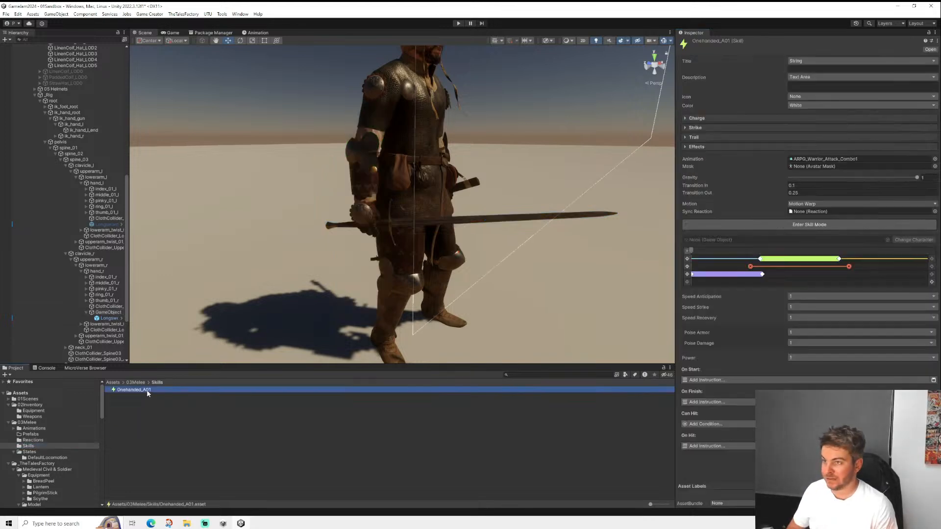
{"action": "left_click", "coordinate": [696, 127]}
{"action": "left_click", "coordinate": [803, 156]}
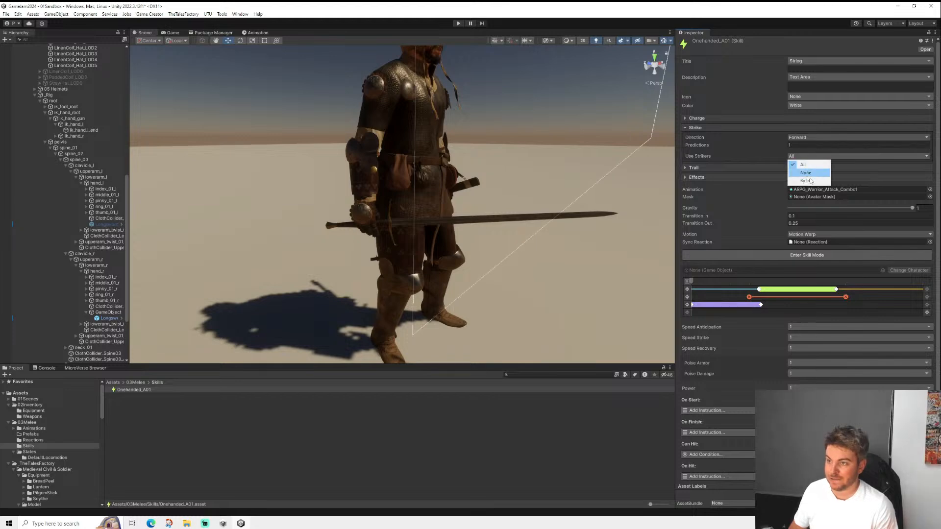
{"action": "left_click", "coordinate": [804, 170]}
{"action": "left_click", "coordinate": [806, 165]}
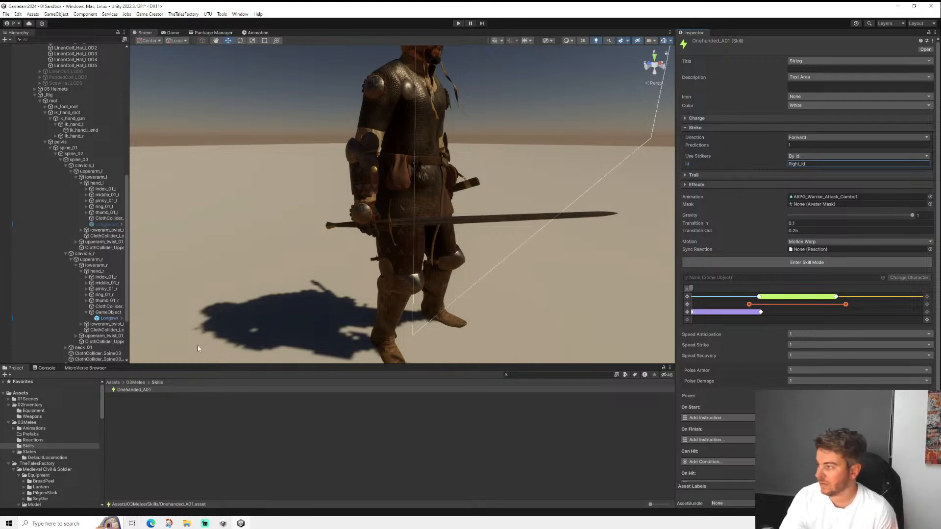
- Set the Y rotation of the right-hand striker GameObject holding the longsword to 90
{"action": "left_click", "coordinate": [109, 319]}
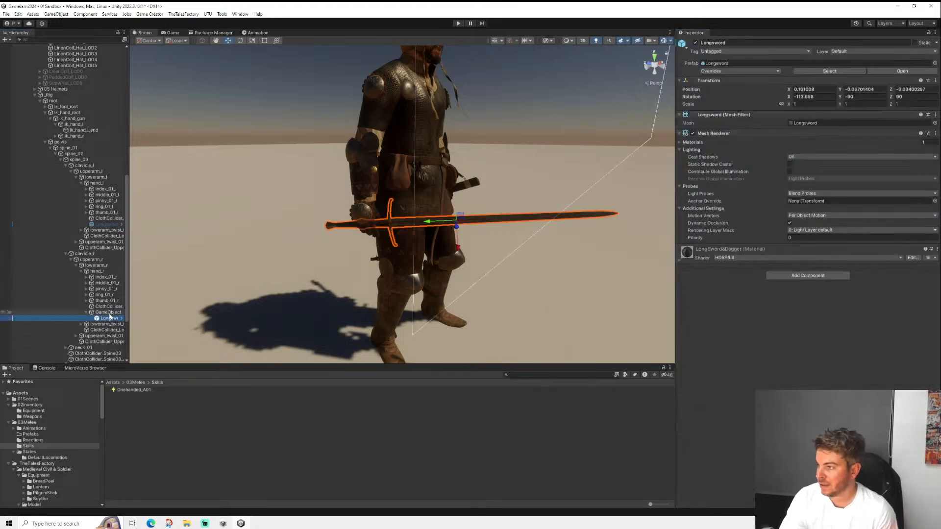
{"action": "left_click", "coordinate": [108, 313]}
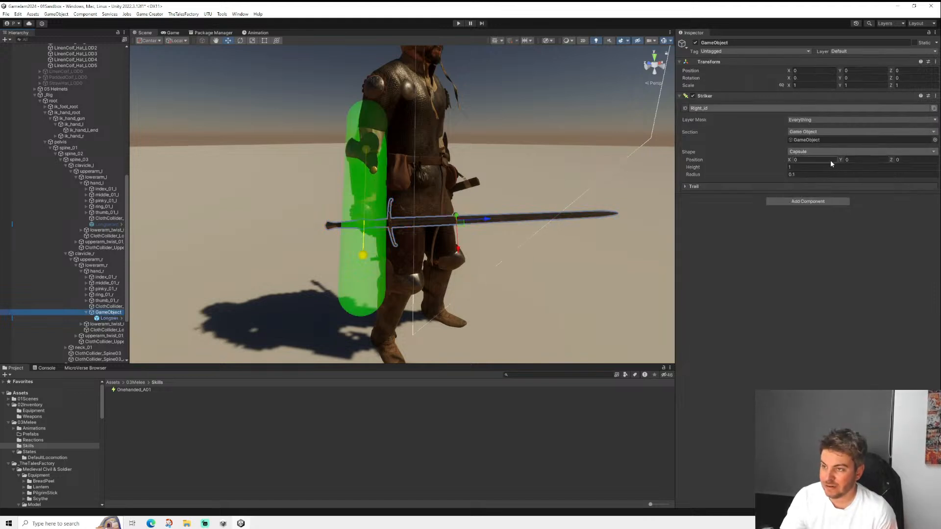
{"action": "left_click", "coordinate": [692, 187]}
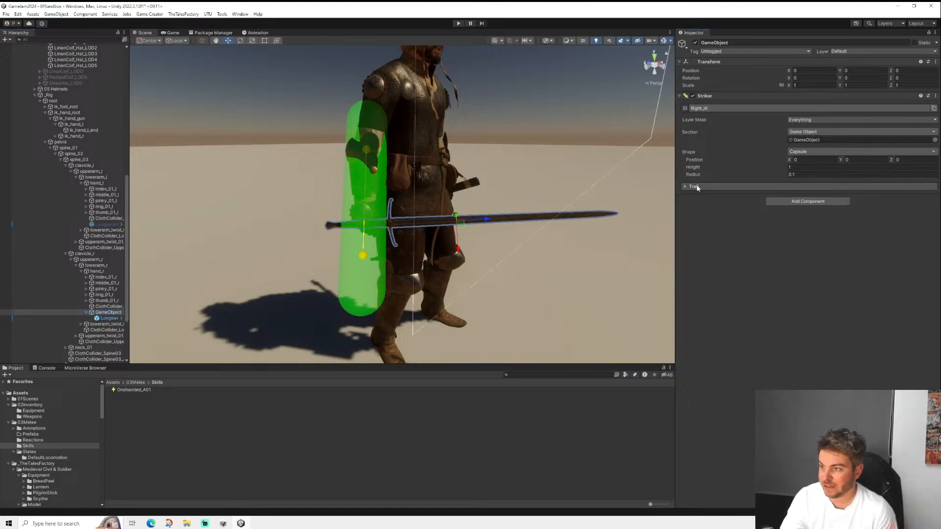
{"action": "left_click", "coordinate": [697, 186]}
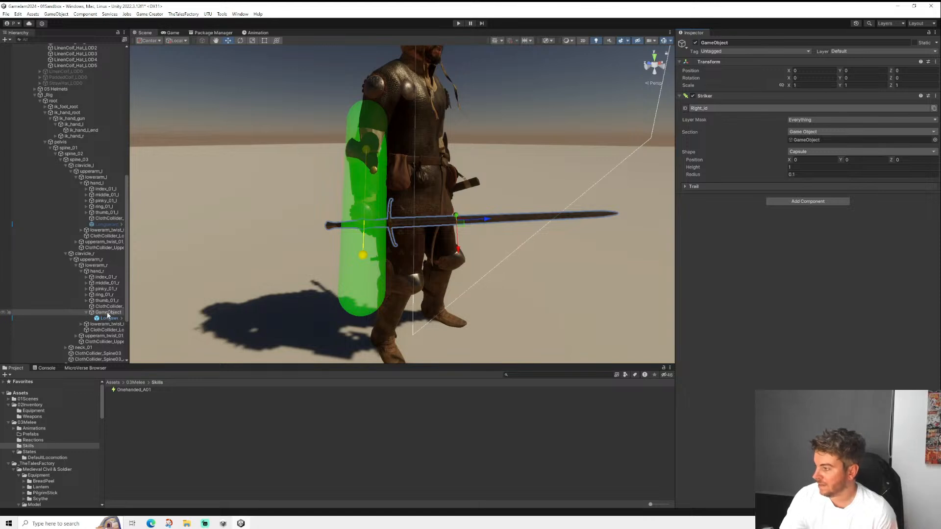
{"action": "left_click", "coordinate": [863, 78]}
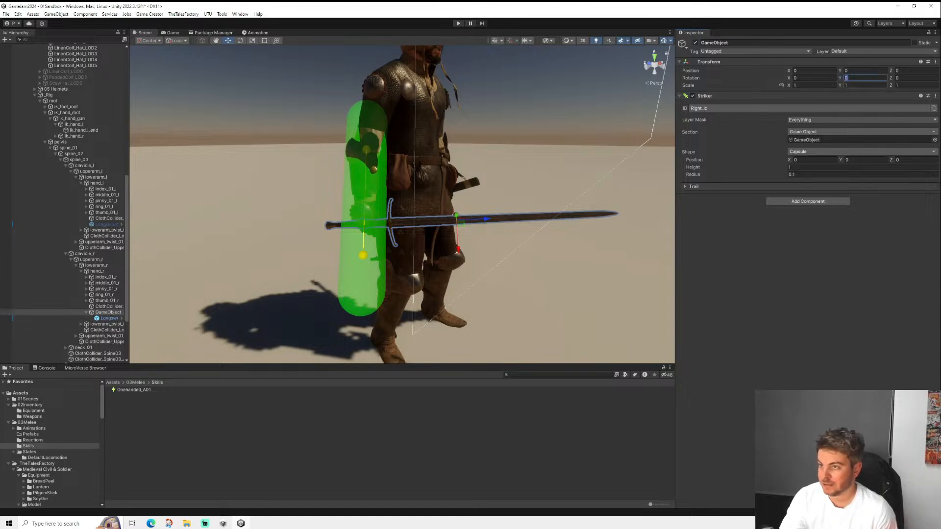
{"action": "type", "text": "90"}
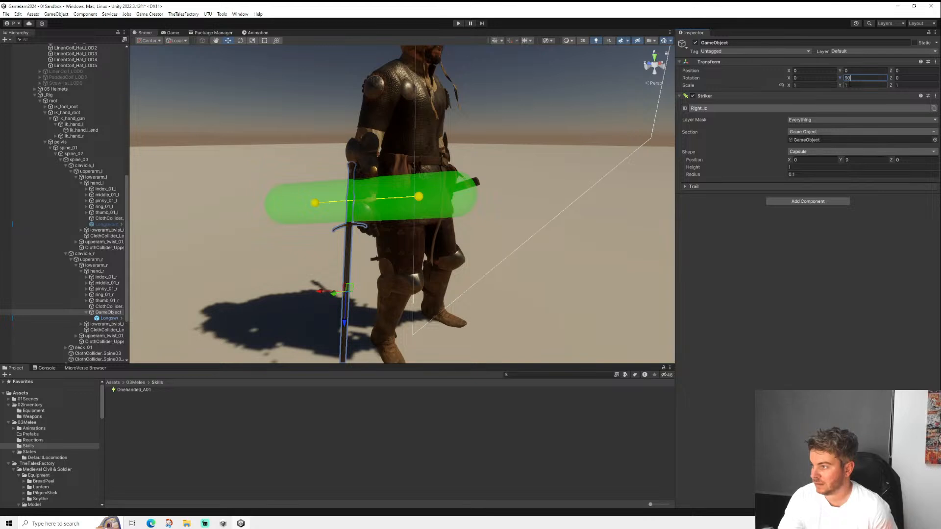
- Realign the Longsword under the right-hand striker by setting its Y rotation to 180, after trying 0, 90 and 45
{"action": "left_click", "coordinate": [108, 319]}
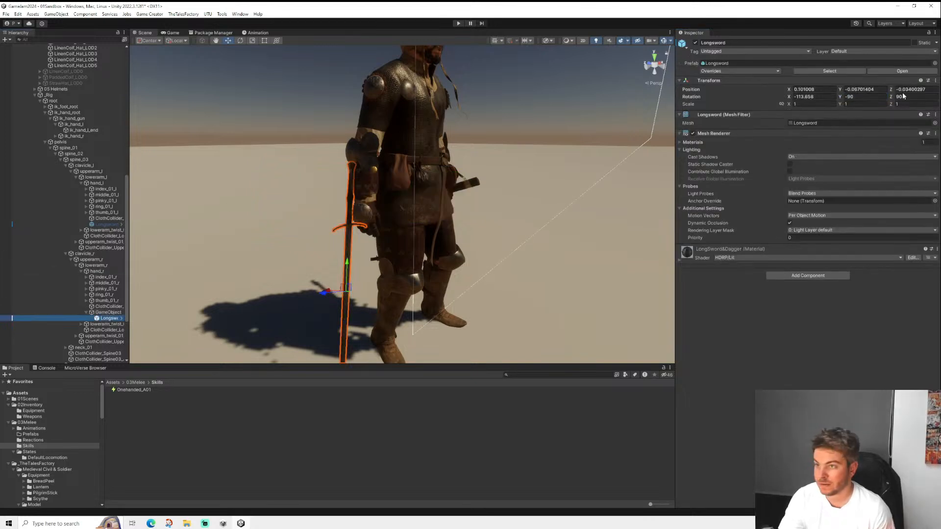
{"action": "left_click", "coordinate": [866, 97]}
{"action": "type", "text": "0"}
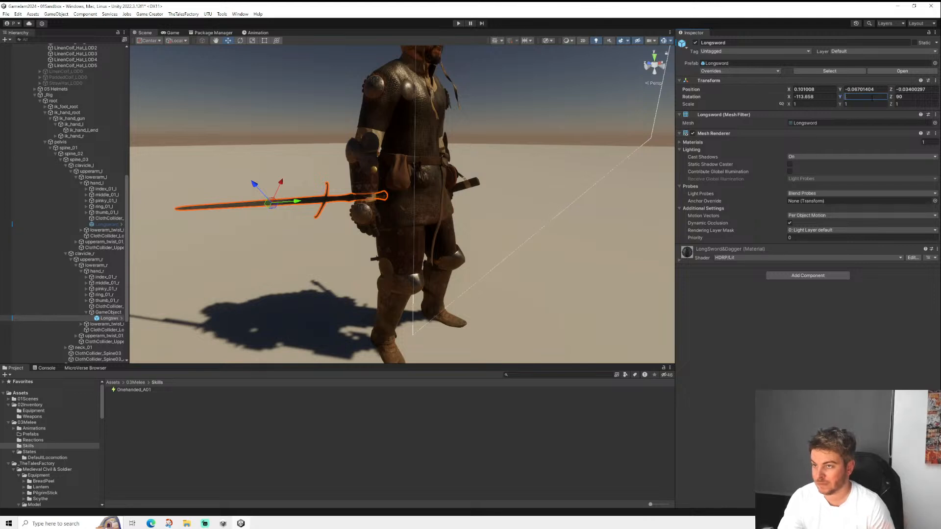
{"action": "type", "text": "90"}
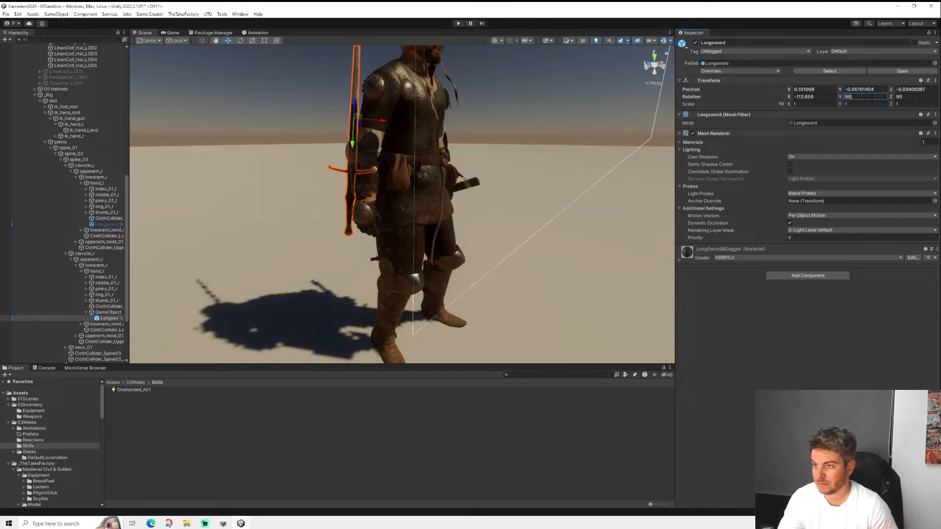
{"action": "key", "text": "BackSpace"}
{"action": "key", "text": "BackSpace"}
{"action": "type", "text": "45"}
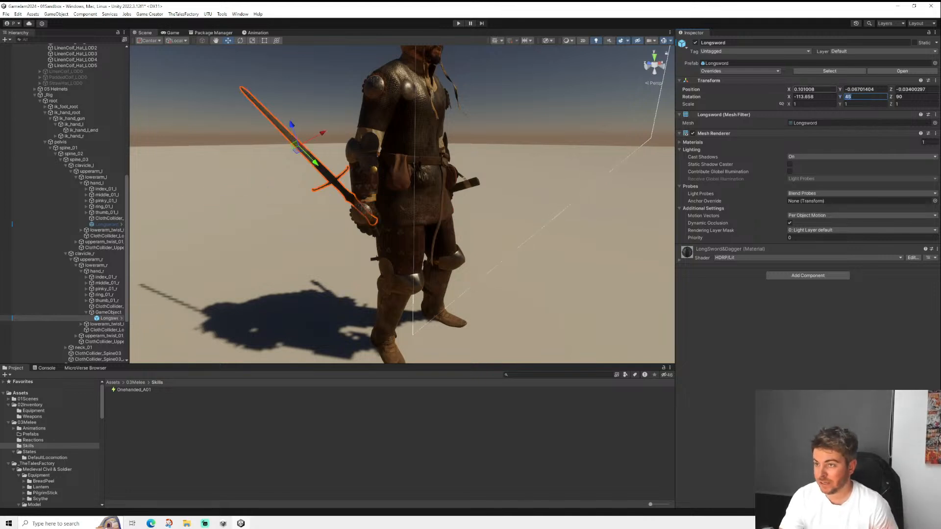
{"action": "type", "text": "180"}
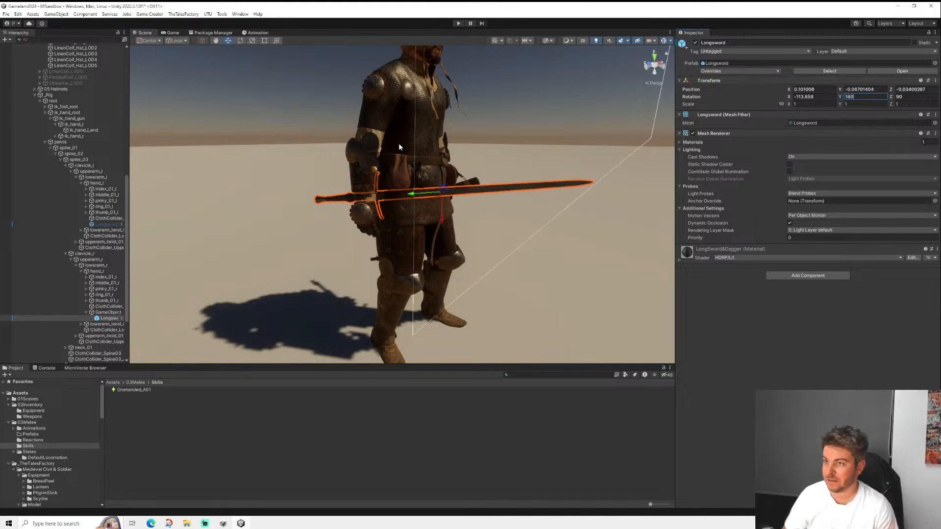
- Try to move the Longsword itself, independently of its striker parent, into the grip of the right hand
{"action": "left_click", "coordinate": [104, 312]}
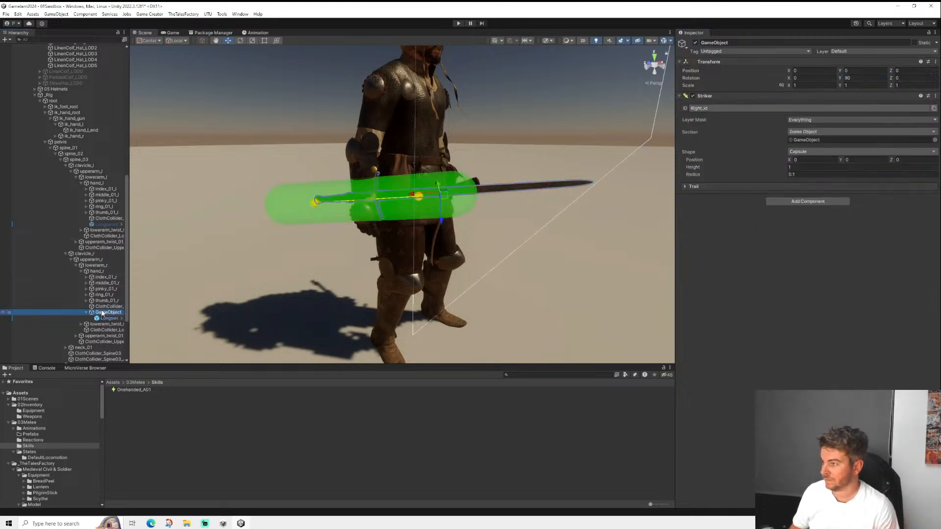
{"action": "left_click_drag", "start_coordinate": [328, 226], "coordinate": [355, 240], "text": "alt"}
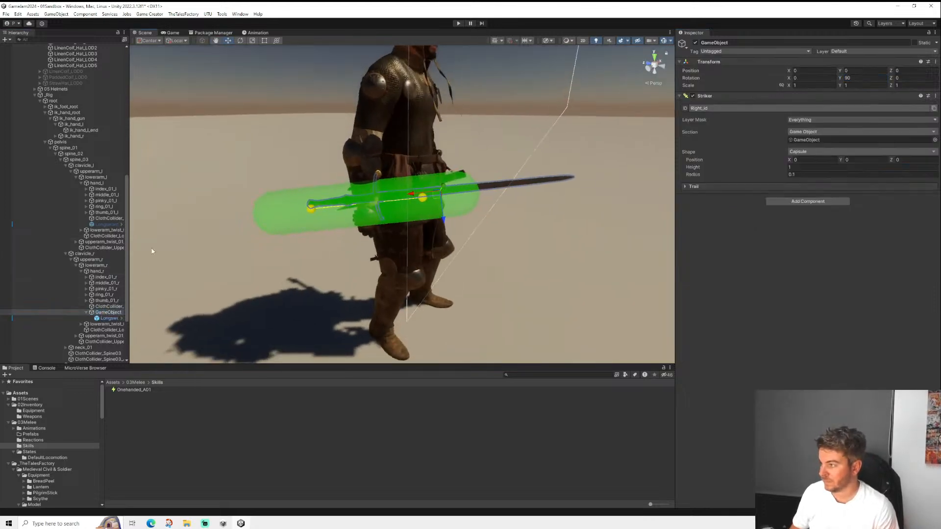
{"action": "left_click", "coordinate": [103, 319]}
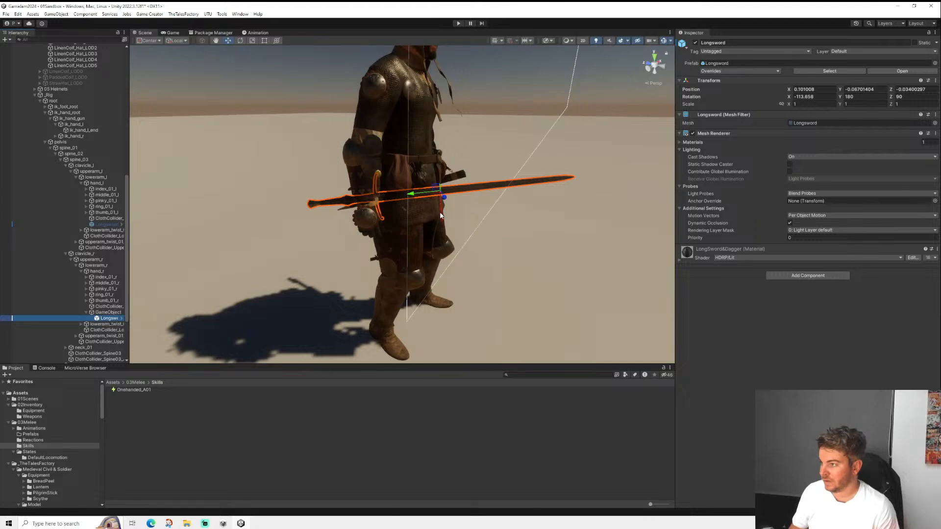
{"action": "left_click_drag", "start_coordinate": [440, 216], "coordinate": [442, 244]}
{"action": "scroll", "coordinate": [393, 221], "scroll_direction": "up", "scroll_amount": 2}
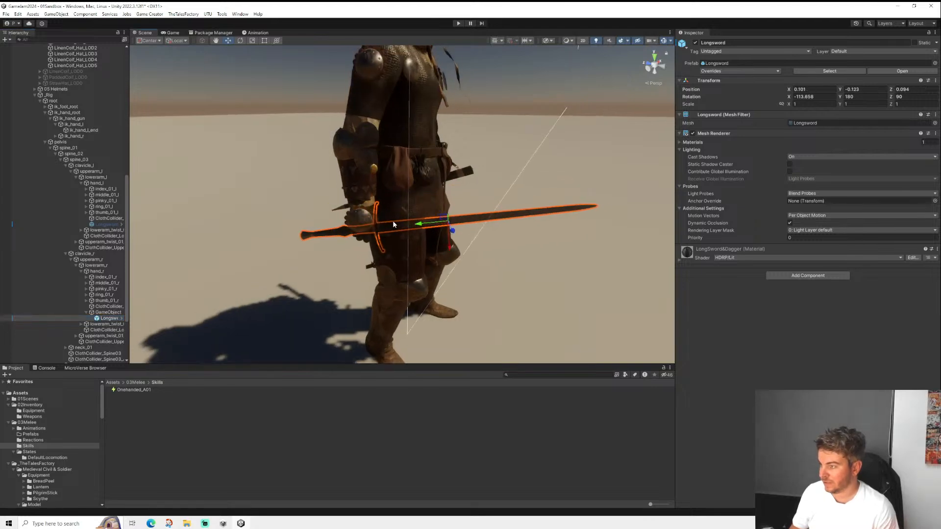
{"action": "middle_click_drag", "start_coordinate": [423, 228], "coordinate": [395, 217]}
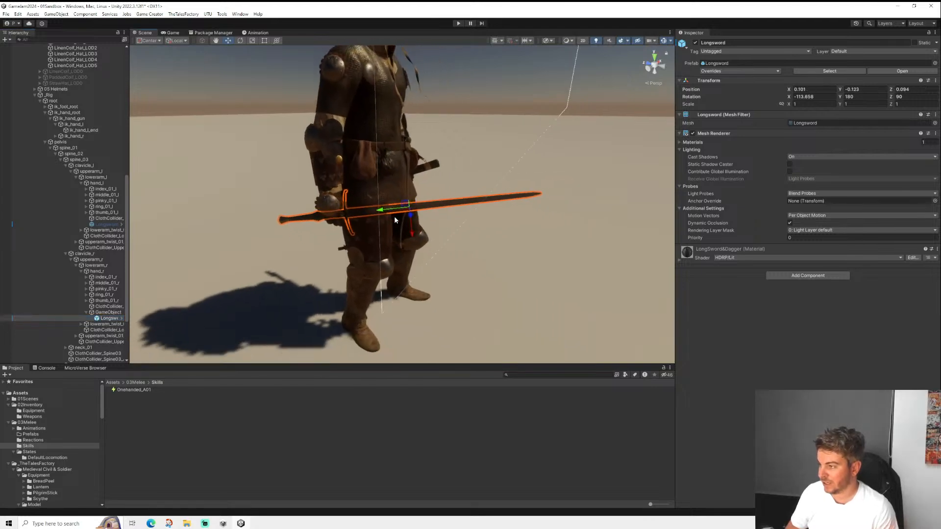
{"action": "scroll", "coordinate": [395, 220], "scroll_direction": "up", "scroll_amount": 3}
{"action": "mouse_move", "coordinate": [395, 219]}
{"action": "left_mouse_down", "text": "alt"}
{"action": "mouse_move", "coordinate": [542, 180]}
{"action": "mouse_move", "coordinate": [401, 216]}
{"action": "mouse_move", "coordinate": [442, 205]}
{"action": "mouse_move", "coordinate": [423, 212]}
{"action": "mouse_move", "coordinate": [610, 223]}
{"action": "mouse_move", "coordinate": [364, 237]}
{"action": "mouse_move", "coordinate": [464, 208]}
{"action": "mouse_move", "coordinate": [431, 205]}
{"action": "mouse_move", "coordinate": [314, 243]}
{"action": "mouse_move", "coordinate": [236, 247]}
{"action": "mouse_move", "coordinate": [396, 226]}
{"action": "left_mouse_up", "text": "alt"}
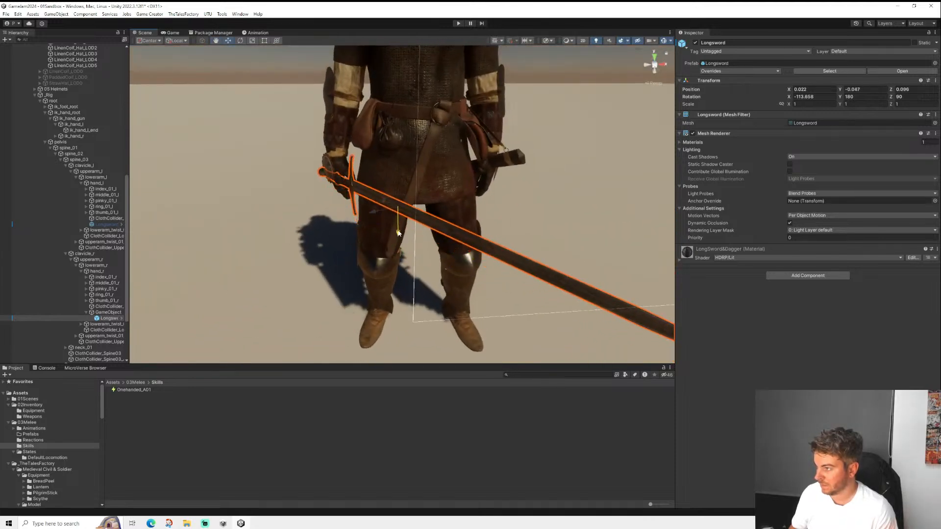
{"action": "left_click_drag", "start_coordinate": [300, 226], "coordinate": [511, 238], "text": "alt"}
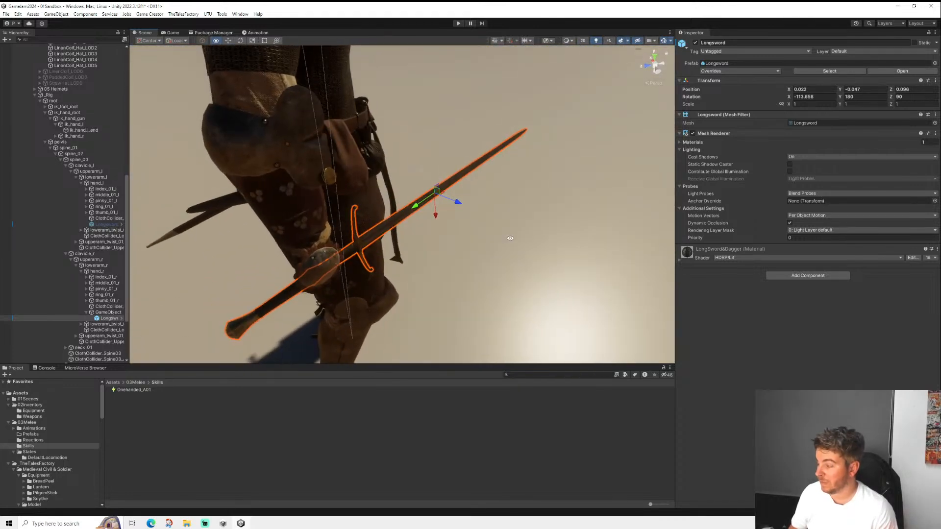
- Compare the striker capsule with the sword, and undo the Longsword's position moves
{"action": "left_click", "coordinate": [107, 308]}
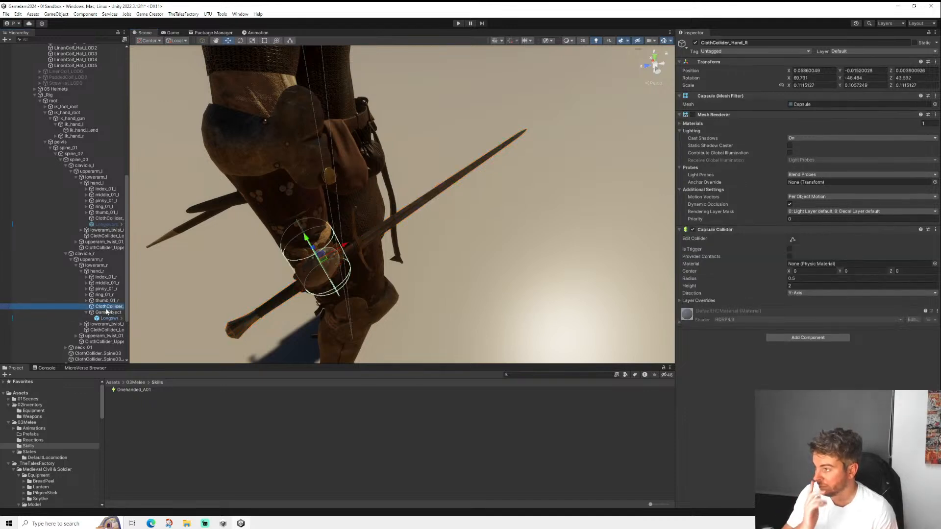
{"action": "left_click", "coordinate": [108, 313]}
{"action": "scroll", "coordinate": [413, 218], "scroll_direction": "down", "scroll_amount": 4}
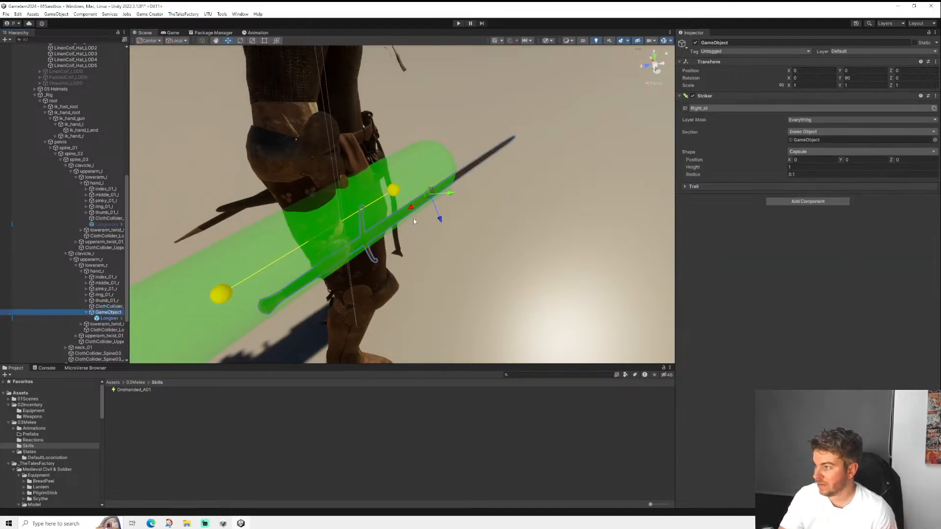
{"action": "left_click_drag", "start_coordinate": [399, 223], "coordinate": [347, 193], "text": "alt"}
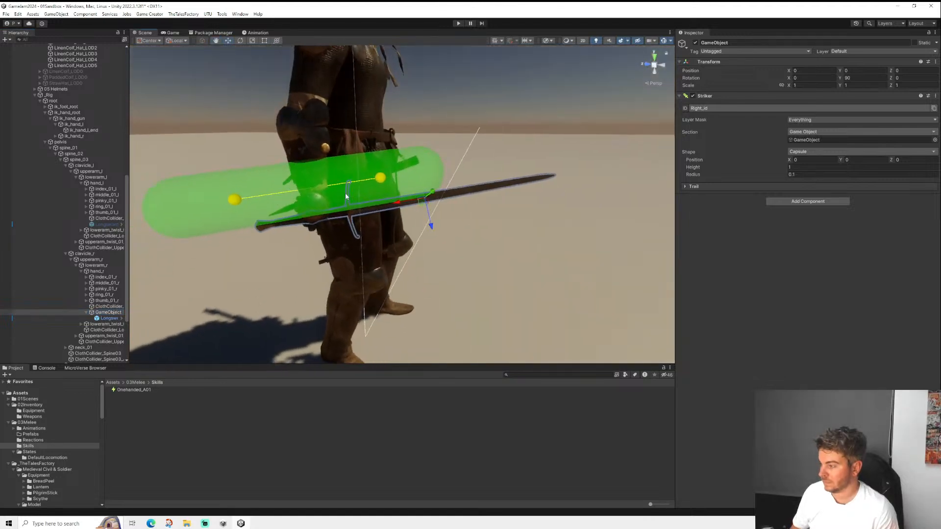
{"action": "left_click", "coordinate": [345, 196]}
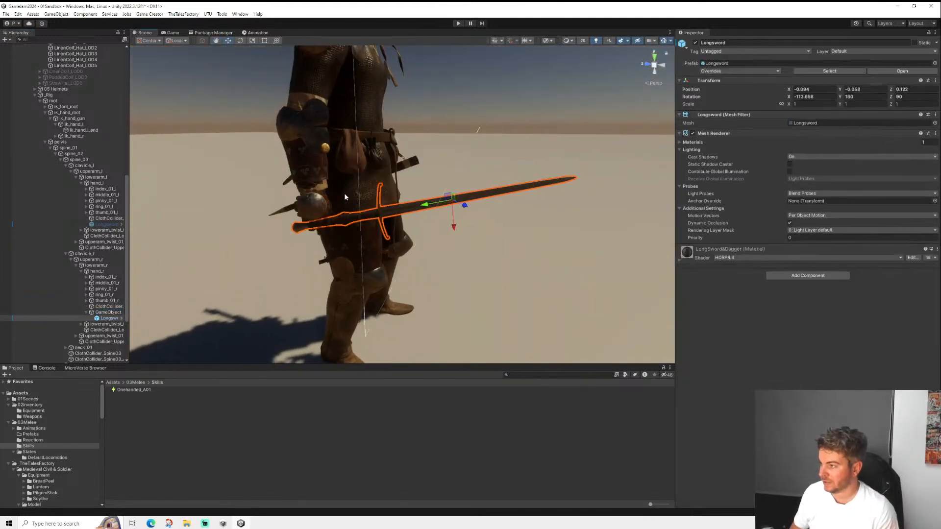
{"action": "key", "text": "ctrl+z"}
{"action": "key", "text": "ctrl+z"}
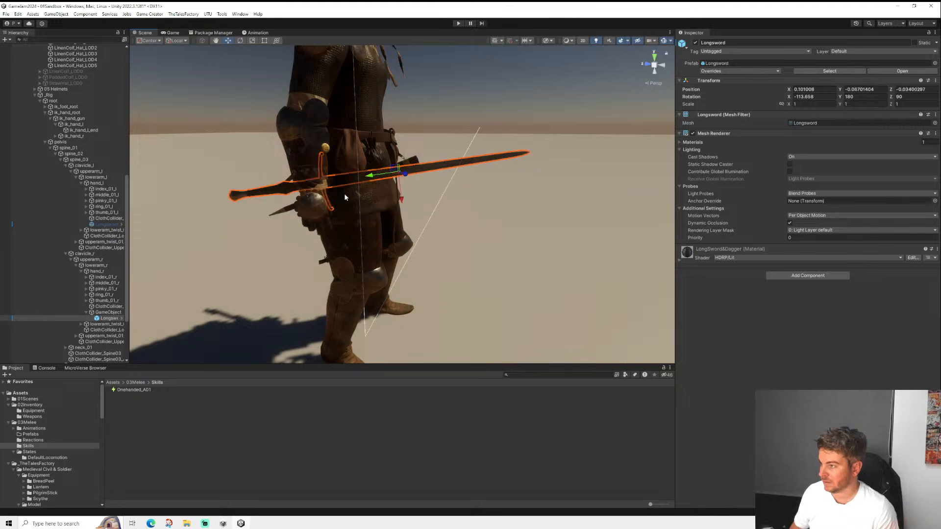
- Move the striker GameObject together with its sword down toward the right hand, to about X 0.124
{"action": "left_click", "coordinate": [119, 314]}
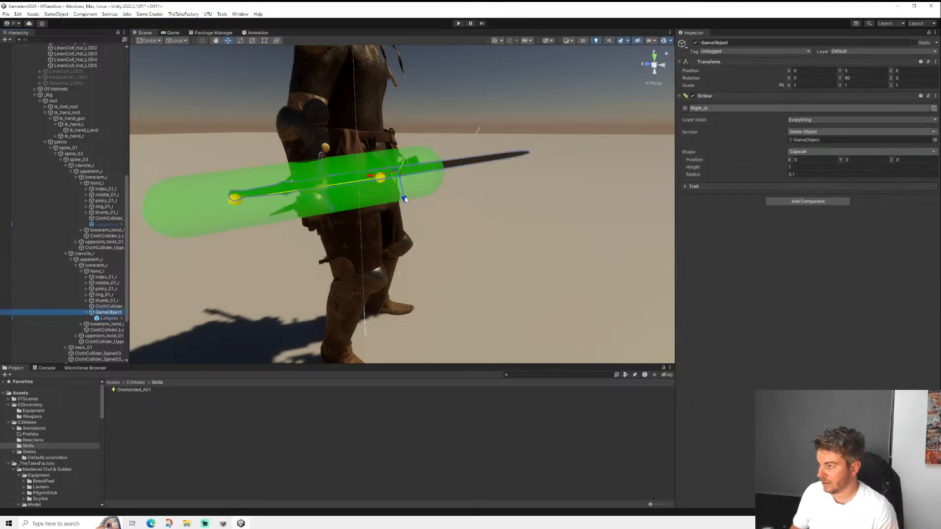
{"action": "left_click_drag", "start_coordinate": [405, 199], "coordinate": [411, 231]}
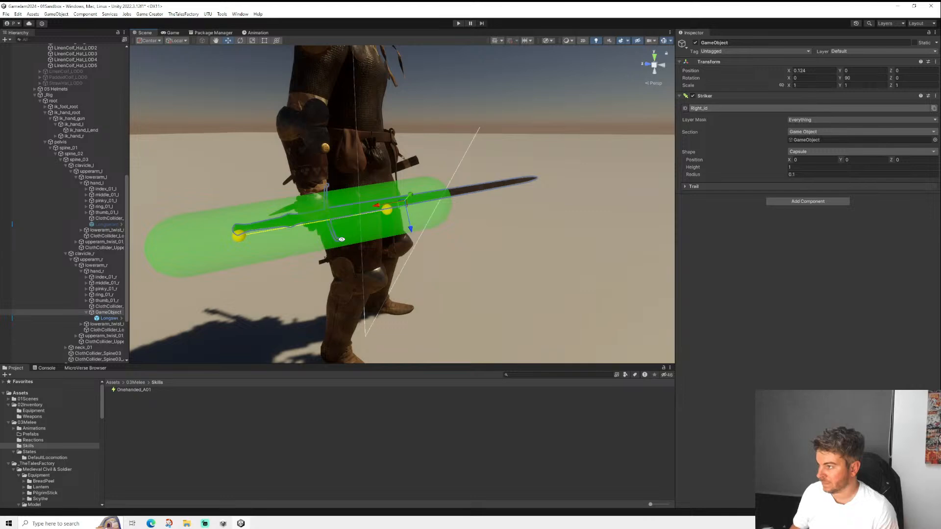
{"action": "left_click_drag", "start_coordinate": [342, 240], "coordinate": [500, 216], "text": "alt"}
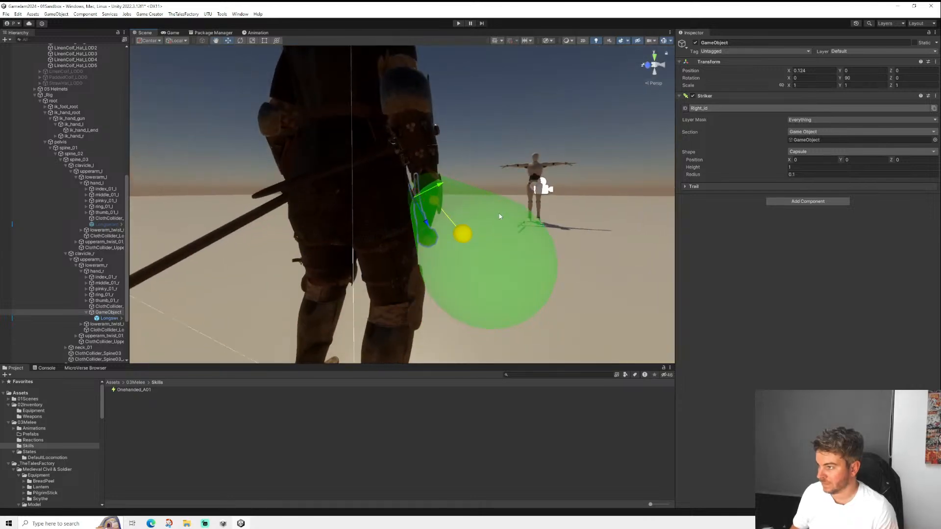
- Hide the scene gizmos and fine-tune the striker GameObject in the right hand's grip to about Y 0.004 and Z 0.075
{"action": "left_click", "coordinate": [664, 42]}
{"action": "scroll", "coordinate": [528, 151], "scroll_direction": "up", "scroll_amount": 3}
{"action": "left_click_drag", "start_coordinate": [526, 164], "coordinate": [411, 201], "text": "alt"}
{"action": "left_click_drag", "start_coordinate": [370, 224], "coordinate": [347, 220], "text": "alt"}
{"action": "left_click_drag", "start_coordinate": [414, 200], "coordinate": [404, 201]}
{"action": "left_click_drag", "start_coordinate": [479, 217], "coordinate": [300, 264], "text": "alt"}
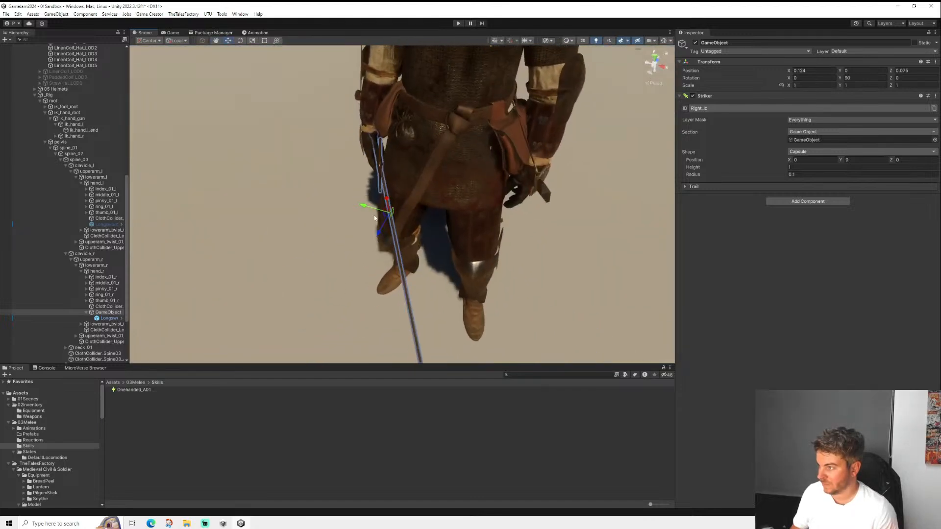
{"action": "left_click_drag", "start_coordinate": [367, 208], "coordinate": [357, 212]}
{"action": "key", "text": "f"}
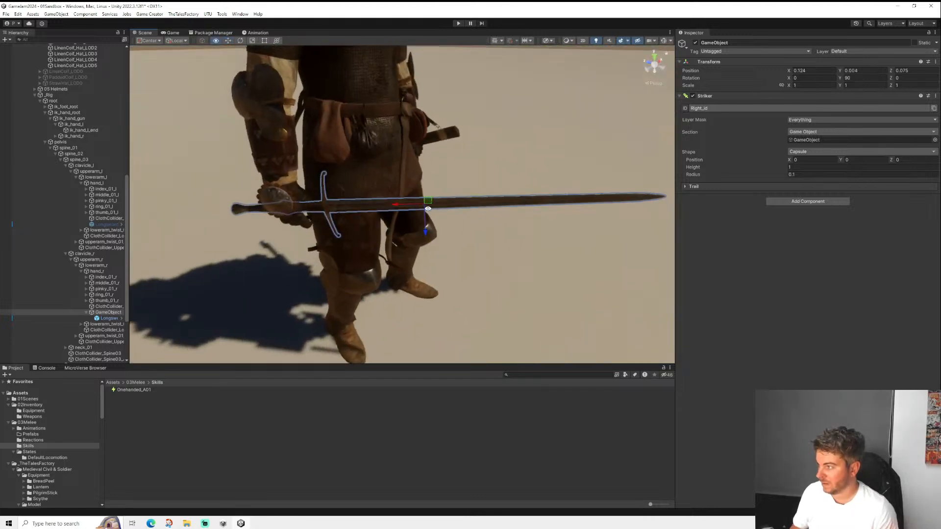
- Show the scene gizmos again and set the Z position of the striker's capsule shape to 1
{"action": "left_click", "coordinate": [105, 318]}
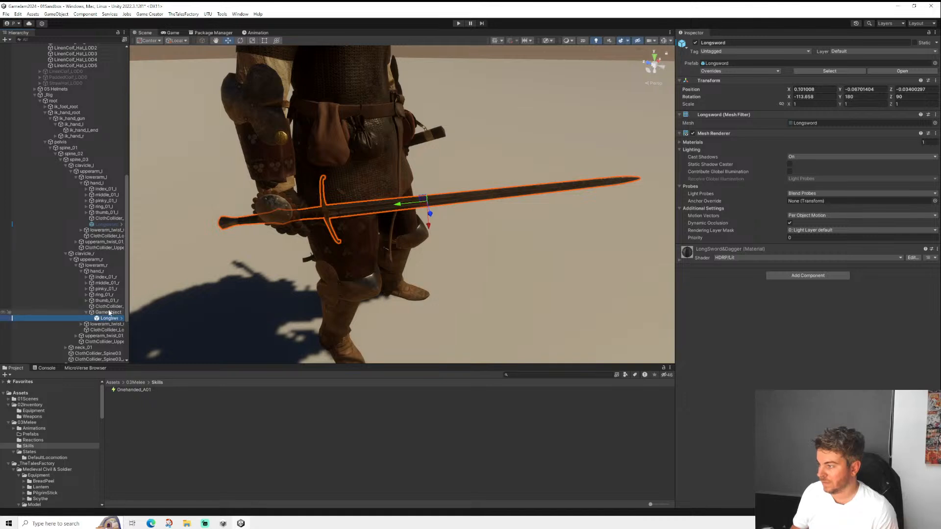
{"action": "left_click", "coordinate": [109, 312]}
{"action": "left_click", "coordinate": [664, 41]}
{"action": "scroll", "coordinate": [392, 219], "scroll_direction": "down", "scroll_amount": 3}
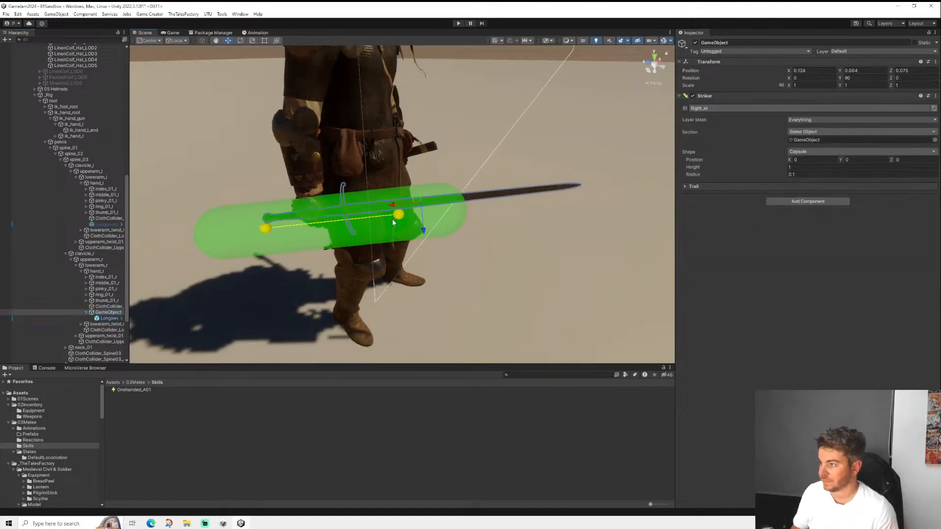
{"action": "left_click_drag", "start_coordinate": [393, 220], "coordinate": [449, 193], "text": "alt"}
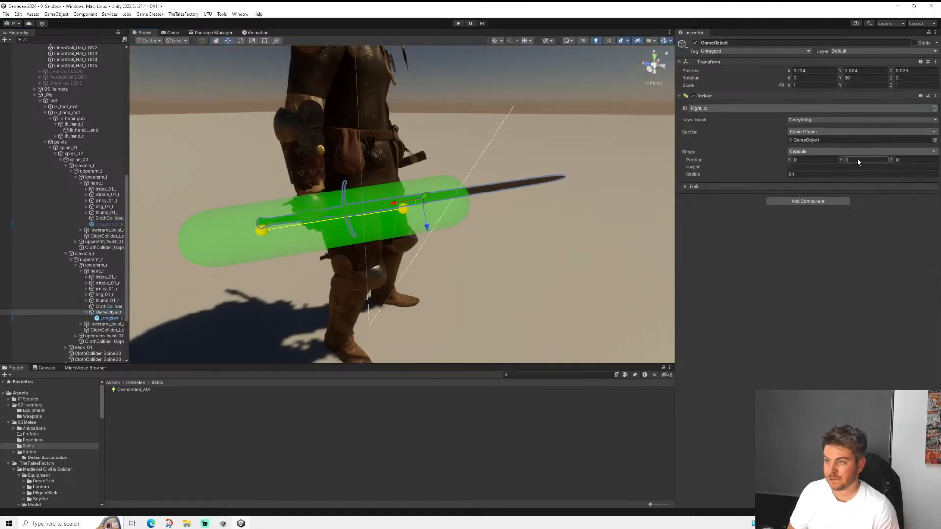
{"action": "left_click", "coordinate": [907, 159]}
{"action": "type", "text": "1"}
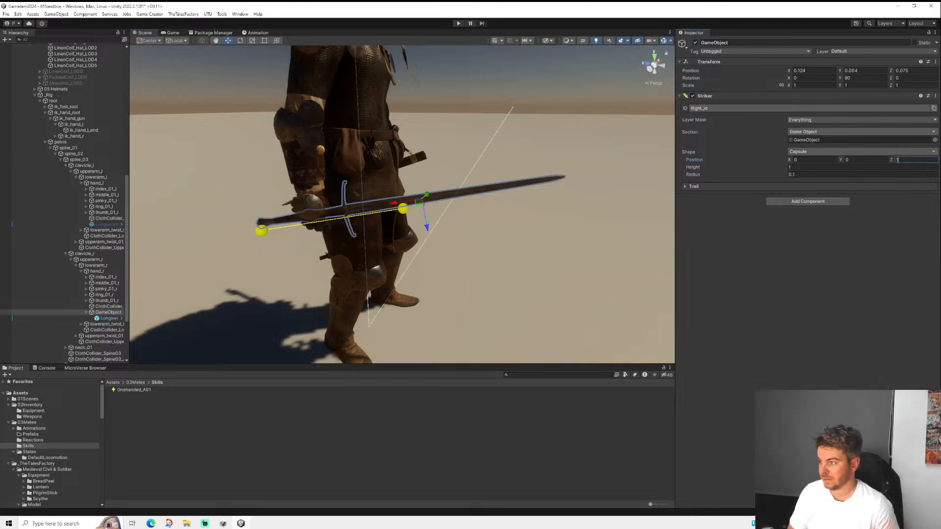
- Set the striker capsule's Z position to 0 and its X position to -0.4
{"action": "key", "text": "BackSpace"}
{"action": "type", "text": "0.1"}
{"action": "key", "text": "BackSpace"}
{"action": "key", "text": "BackSpace"}
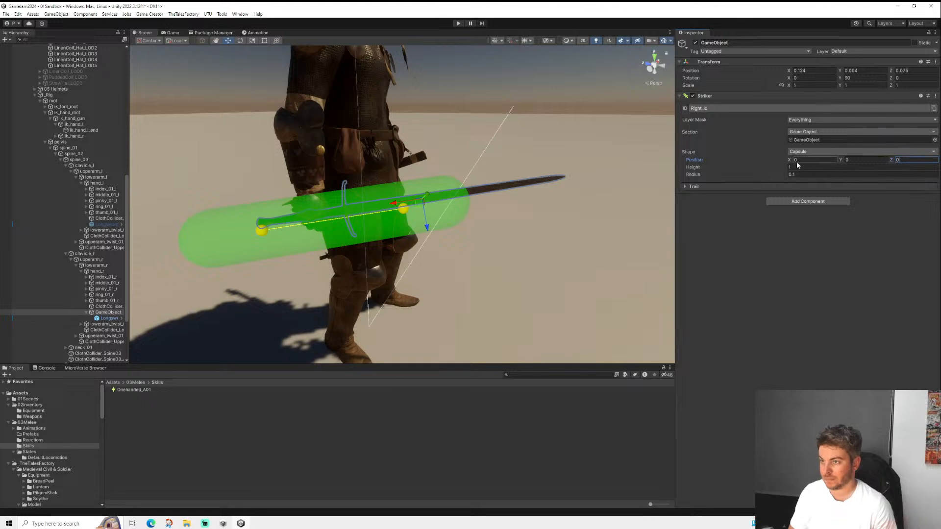
{"action": "type", "text": "0.1"}
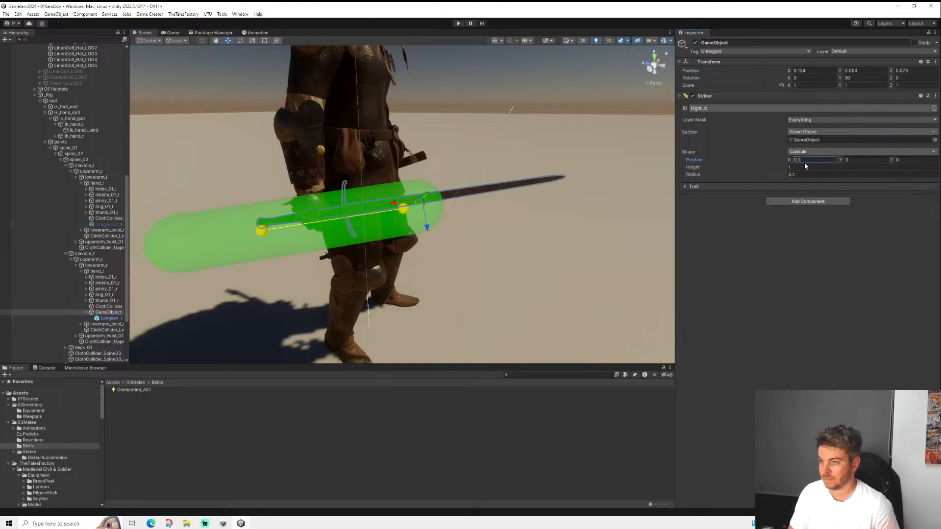
{"action": "type", "text": "-"}
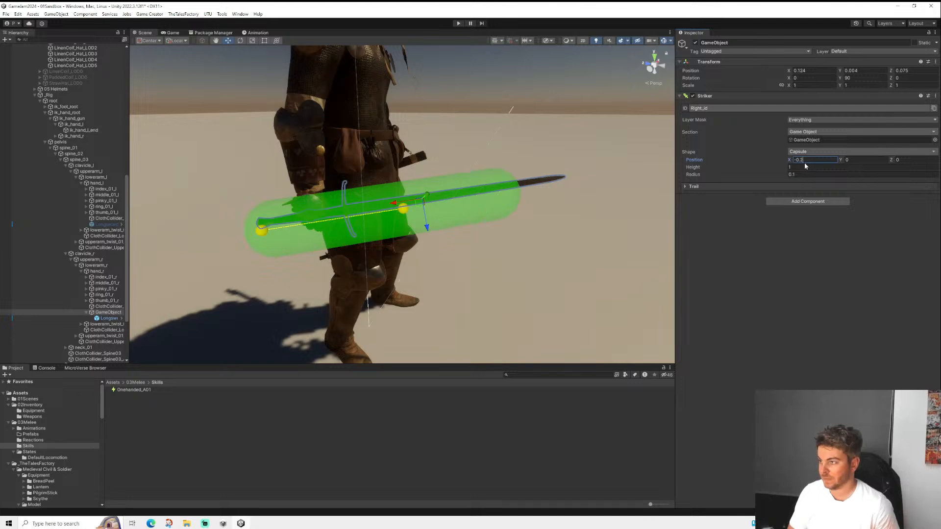
{"action": "key", "text": "BackSpace"}
{"action": "type", "text": "4"}
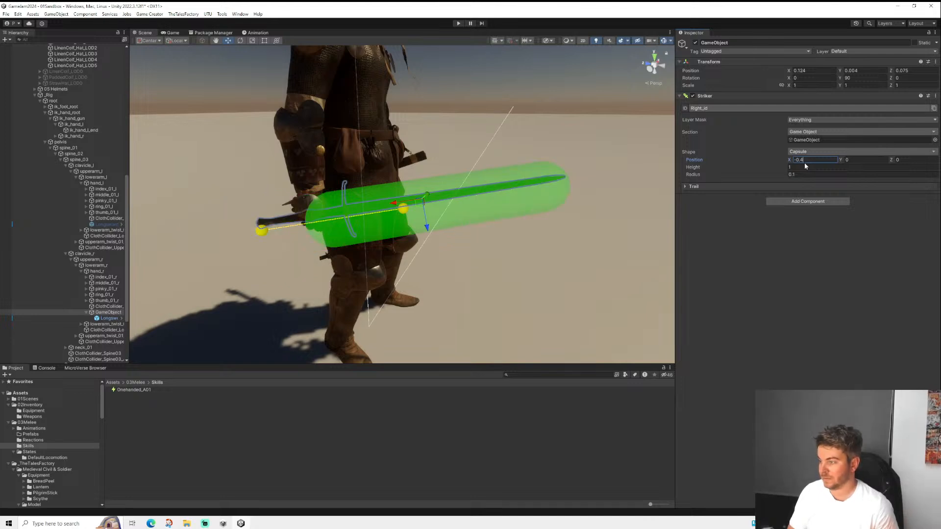
- Set the right-hand Longsword's local position to 0 on X, Y and Z
{"action": "left_click_drag", "start_coordinate": [503, 190], "coordinate": [235, 265], "text": "alt"}
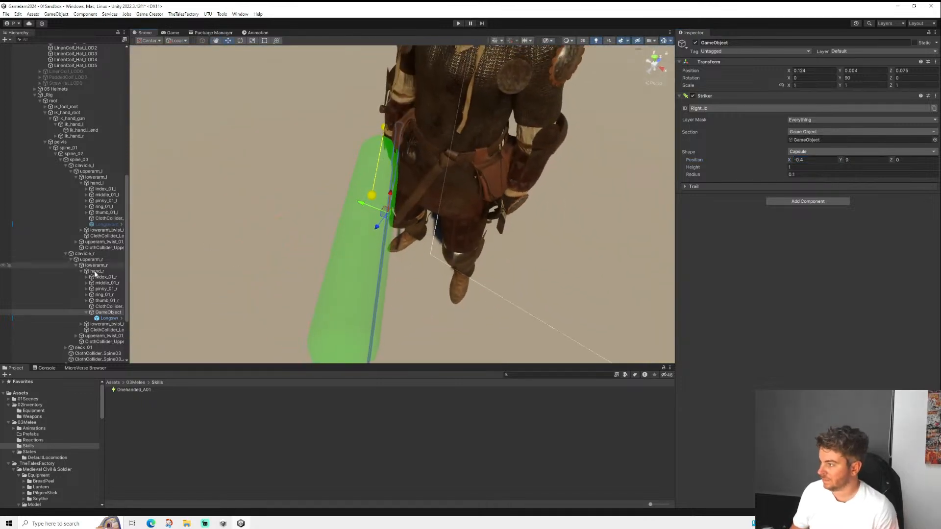
{"action": "left_click", "coordinate": [100, 319]}
{"action": "left_click", "coordinate": [814, 89]}
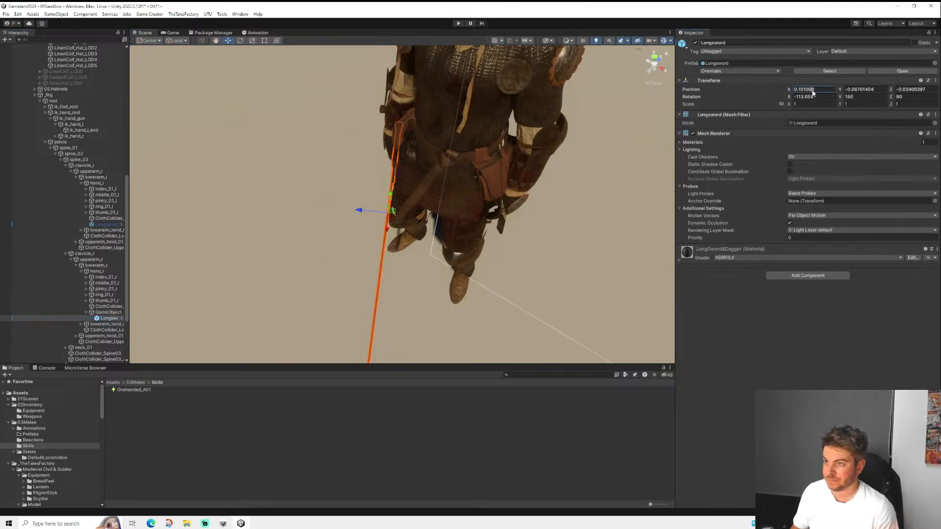
{"action": "type", "text": "0"}
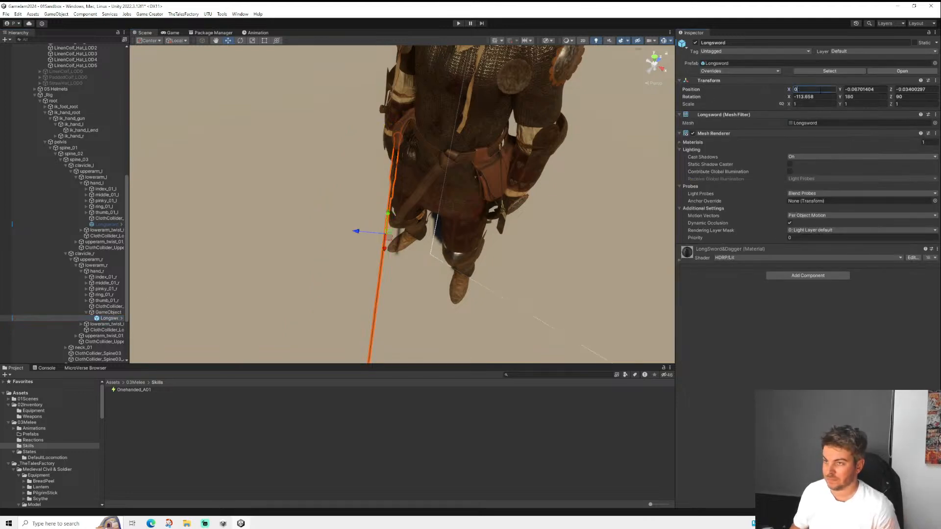
{"action": "key", "text": "Tab"}
{"action": "type", "text": "0"}
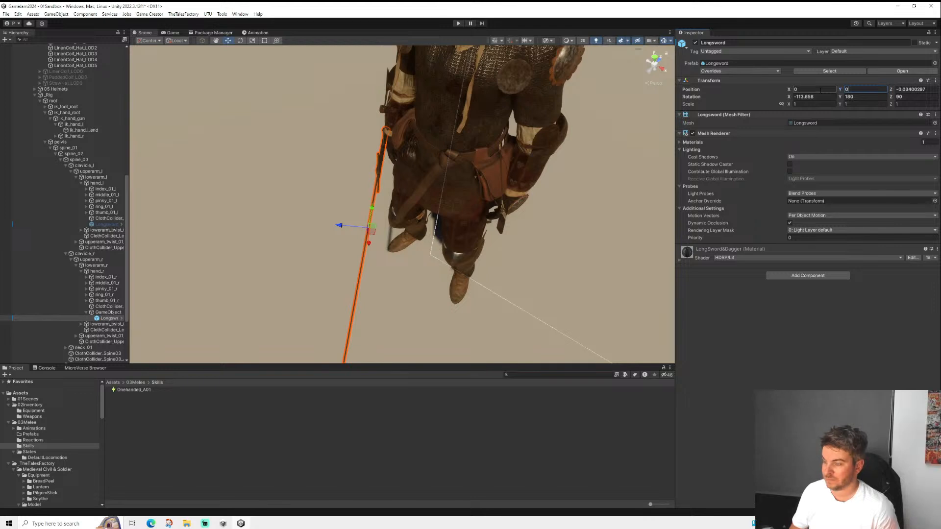
{"action": "key", "text": "Tab"}
{"action": "type", "text": "0"}
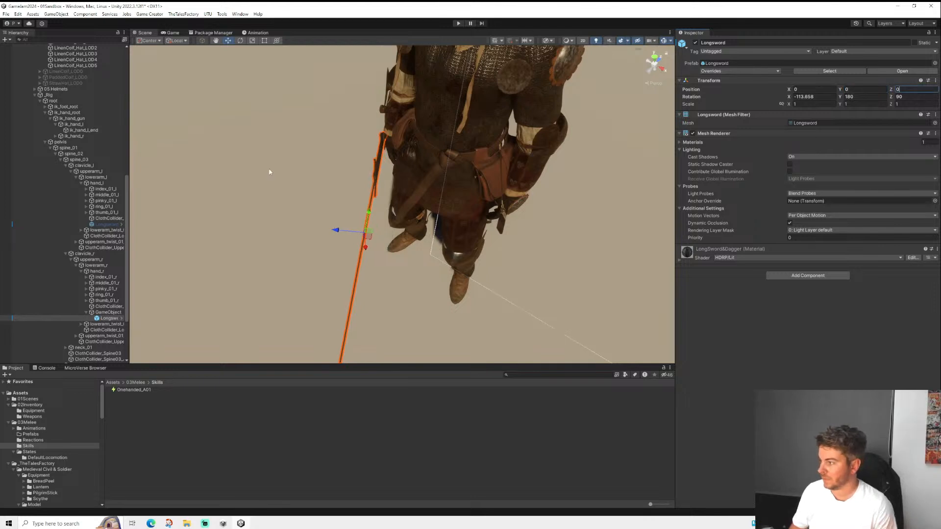
- Set the X position of the striker GameObject's capsule to -0.6 so it covers the sword's blade
{"action": "left_click", "coordinate": [106, 314]}
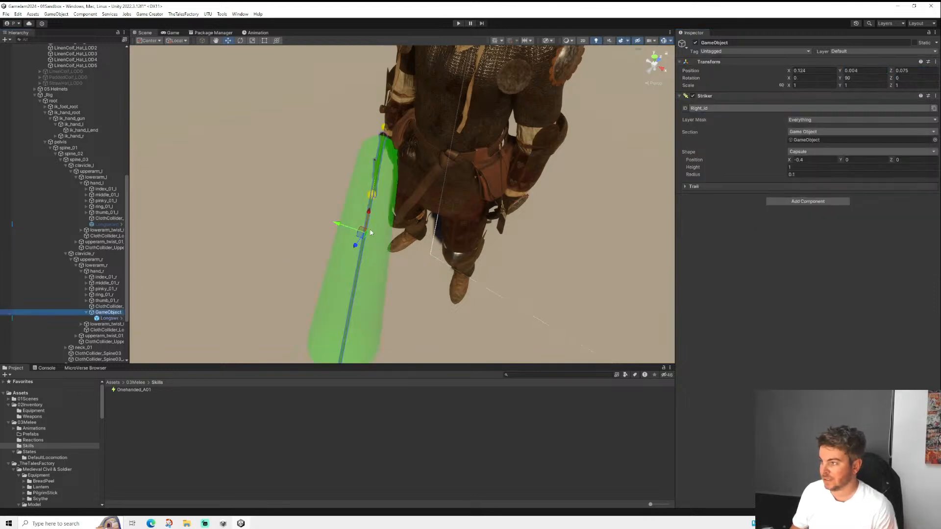
{"action": "left_click_drag", "start_coordinate": [352, 242], "coordinate": [599, 172], "text": "alt"}
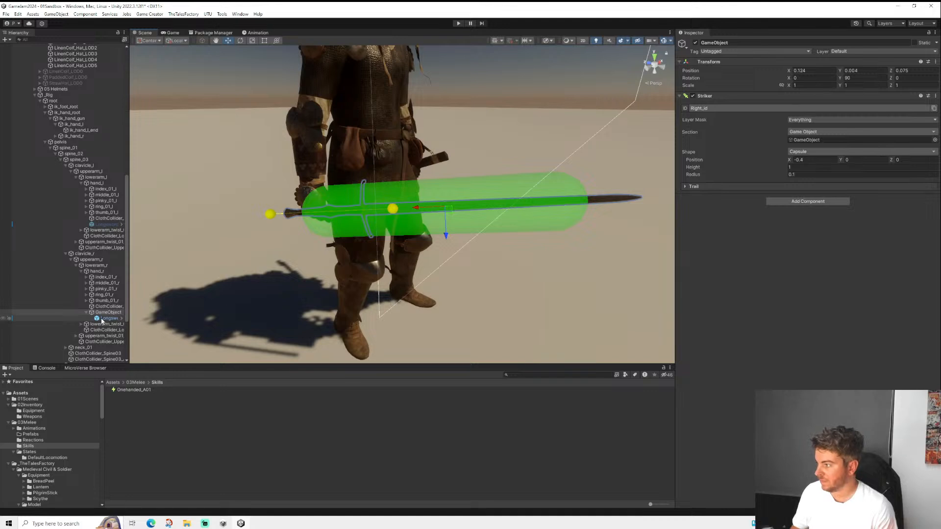
{"action": "left_click", "coordinate": [102, 319]}
{"action": "left_click", "coordinate": [106, 313]}
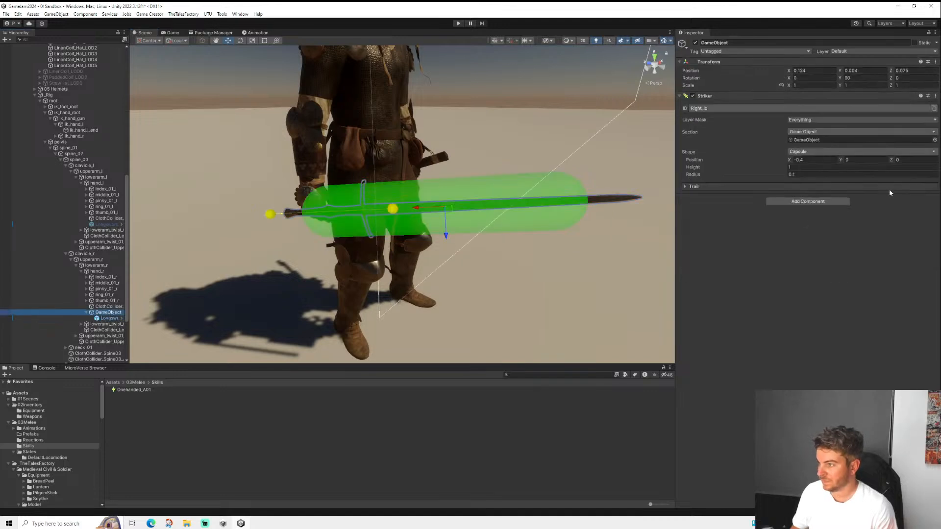
{"action": "left_click", "coordinate": [815, 161]}
{"action": "key", "text": "BackSpace"}
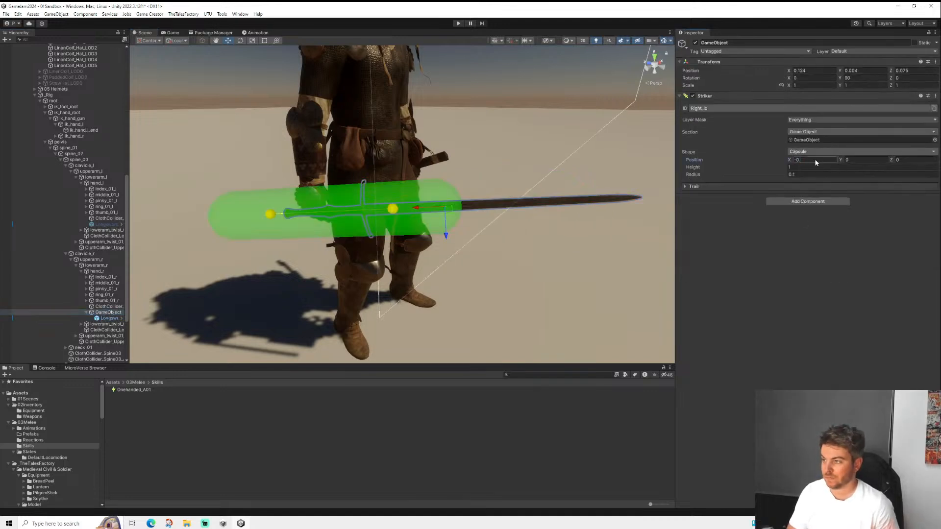
{"action": "type", "text": "5"}
{"action": "key", "text": "BackSpace"}
{"action": "type", "text": "6"}
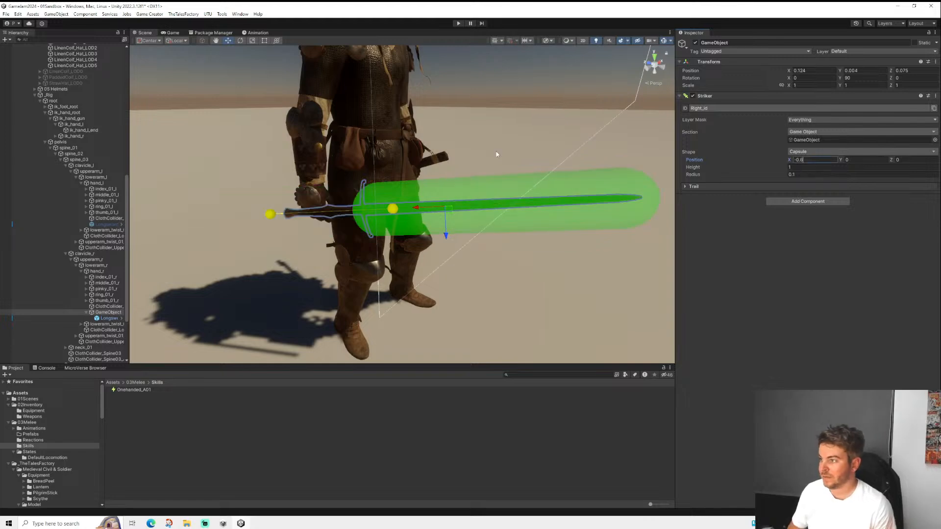
- Hide the scene gizmos and move the striker GameObject into the right hand's grip, to about X 0.099, Y -0.06 and Z -0.012
{"action": "left_click_drag", "start_coordinate": [498, 155], "coordinate": [662, 114], "text": "alt"}
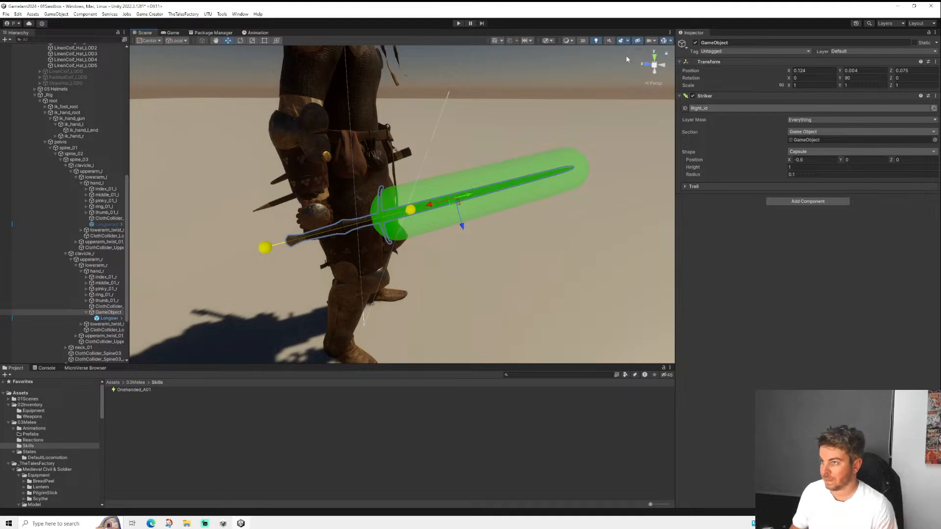
{"action": "left_click", "coordinate": [663, 40]}
{"action": "left_click_drag", "start_coordinate": [482, 147], "coordinate": [457, 227], "text": "alt"}
{"action": "left_click_drag", "start_coordinate": [475, 196], "coordinate": [645, 236], "text": "alt"}
{"action": "left_click_drag", "start_coordinate": [536, 212], "coordinate": [382, 277], "text": "alt"}
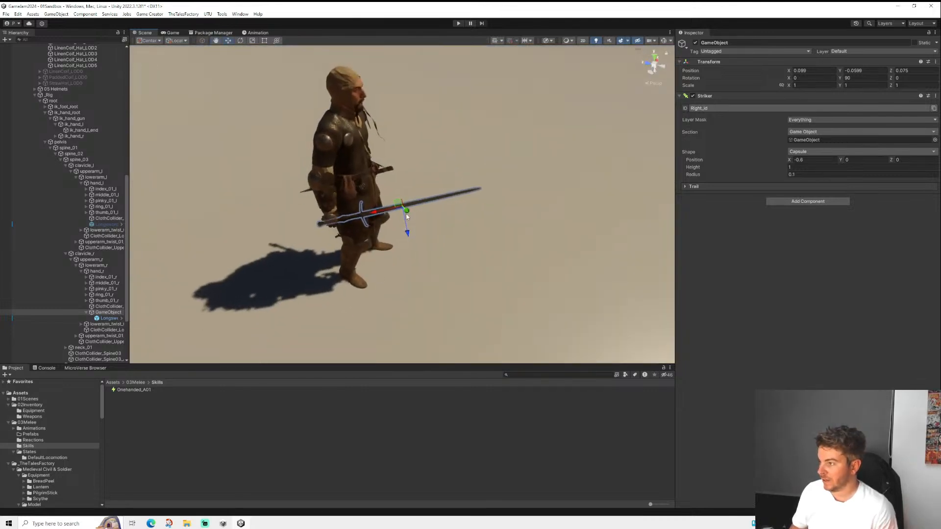
{"action": "left_click_drag", "start_coordinate": [380, 215], "coordinate": [376, 213]}
{"action": "left_click_drag", "start_coordinate": [364, 214], "coordinate": [418, 191]}
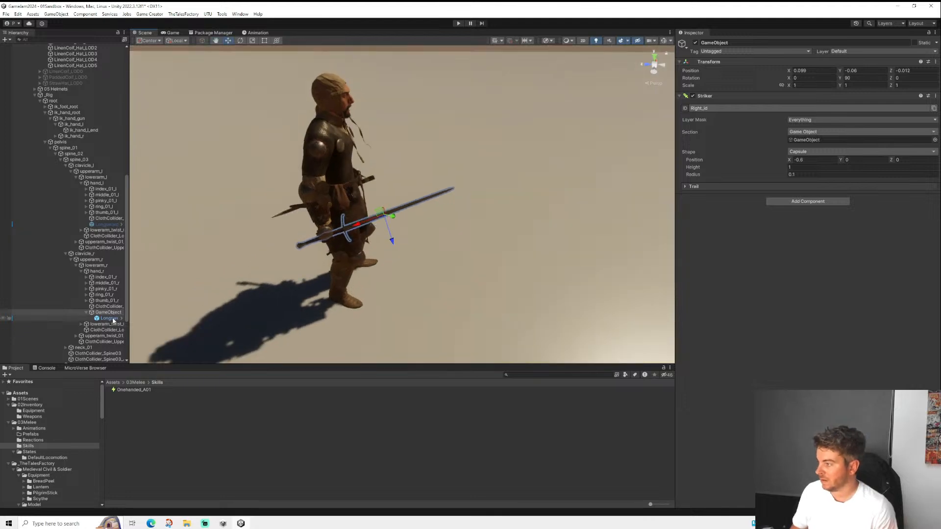
- Examine the longsword's fit in the right hand from the back, front and above
{"action": "left_click", "coordinate": [109, 318]}
{"action": "left_click", "coordinate": [114, 312]}
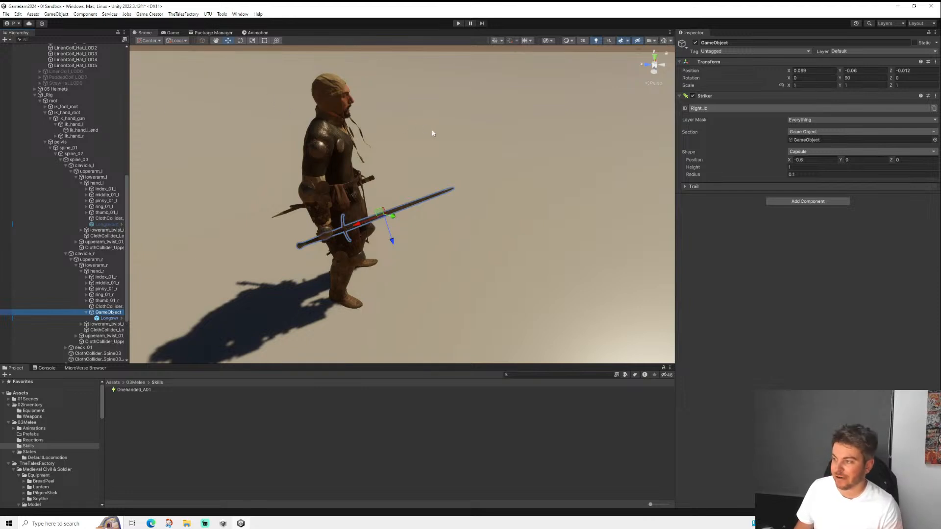
{"action": "left_click_drag", "start_coordinate": [424, 180], "coordinate": [501, 168], "text": "alt"}
{"action": "scroll", "coordinate": [500, 167], "scroll_direction": "up", "scroll_amount": 4}
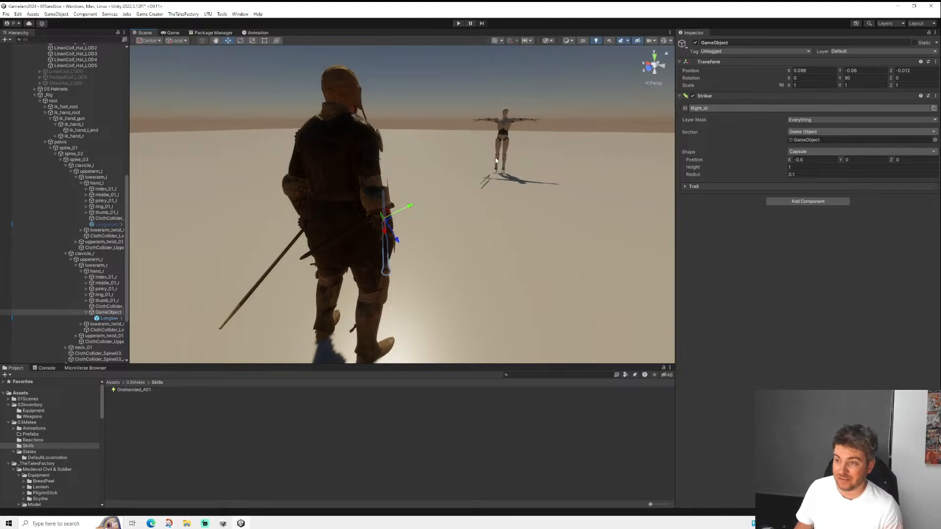
{"action": "middle_click_drag", "start_coordinate": [476, 174], "coordinate": [581, 185]}
{"action": "scroll", "coordinate": [582, 185], "scroll_direction": "up", "scroll_amount": 2}
{"action": "left_click_drag", "start_coordinate": [582, 185], "coordinate": [267, 183], "text": "alt"}
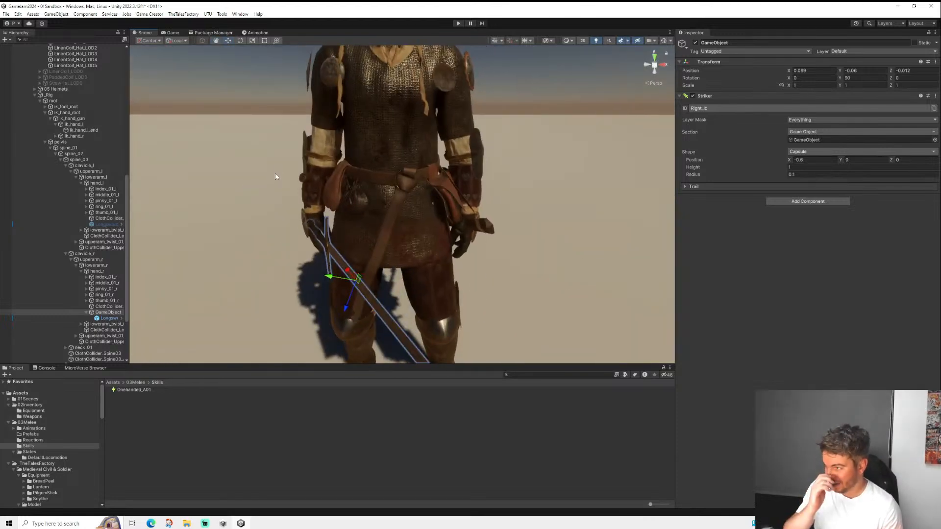
{"action": "left_click_drag", "start_coordinate": [324, 183], "coordinate": [357, 219], "text": "alt"}
{"action": "left_click_drag", "start_coordinate": [481, 201], "coordinate": [412, 196], "text": "alt"}
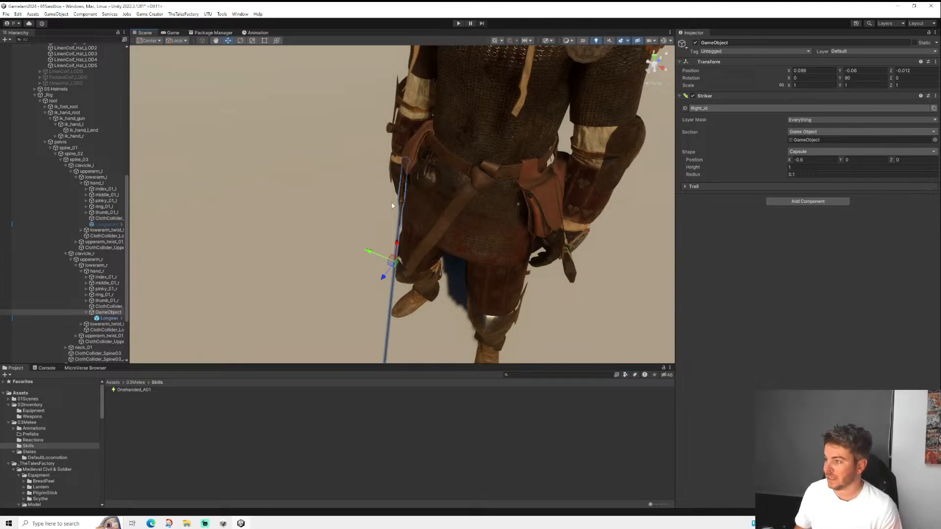
{"action": "left_click_drag", "start_coordinate": [392, 203], "coordinate": [453, 196], "text": "alt"}
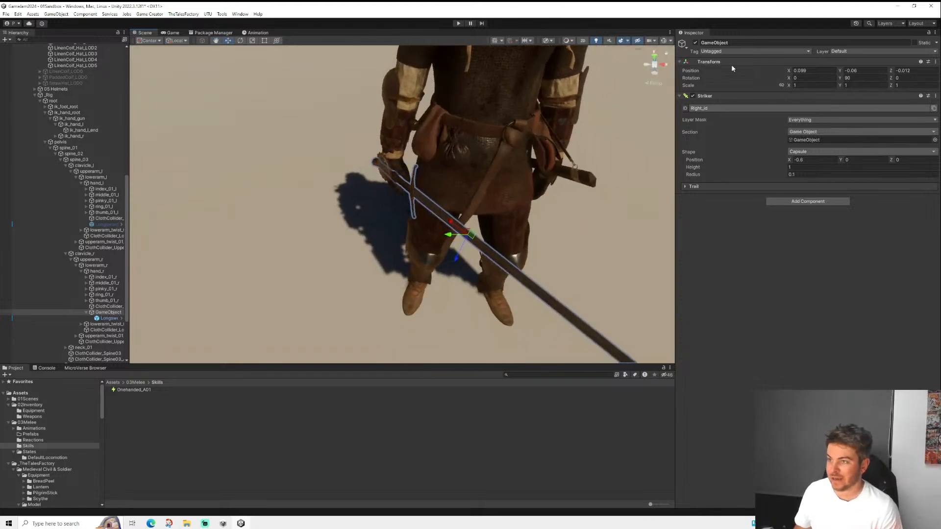
- Rename the striker GameObject RightHand
{"action": "left_click", "coordinate": [755, 41]}
{"action": "type", "text": "RightHand"}
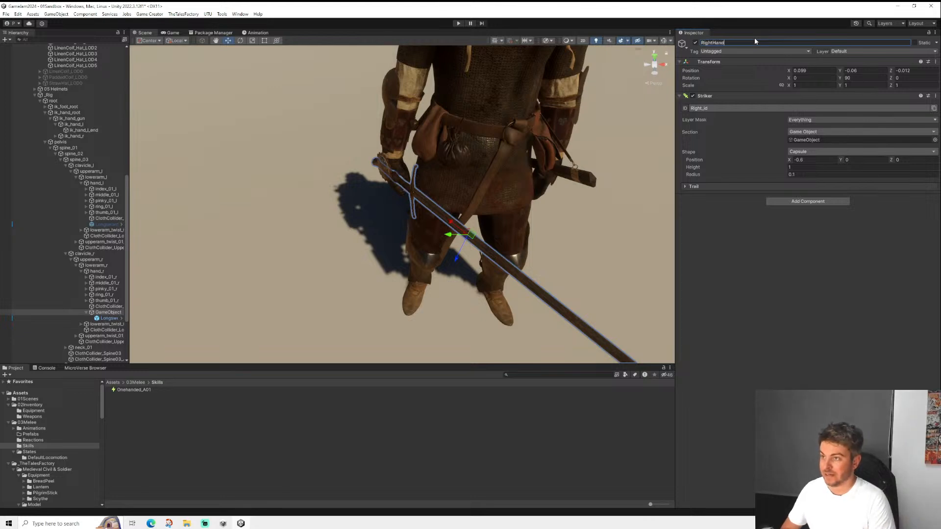
{"action": "key", "text": "Return"}
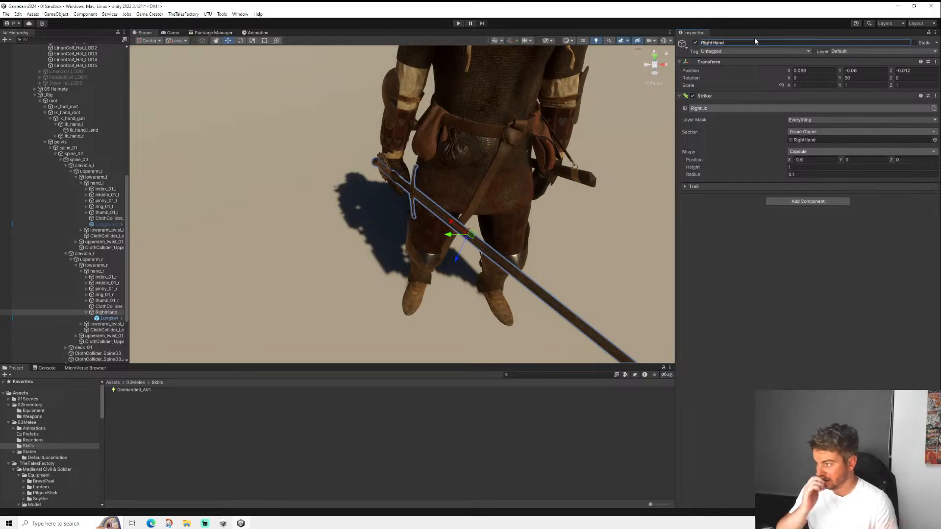
- Save RightHand as a prefab in the 03Melee Prefabs folder and deactivate its instance in the scene
{"action": "left_click", "coordinate": [30, 435]}
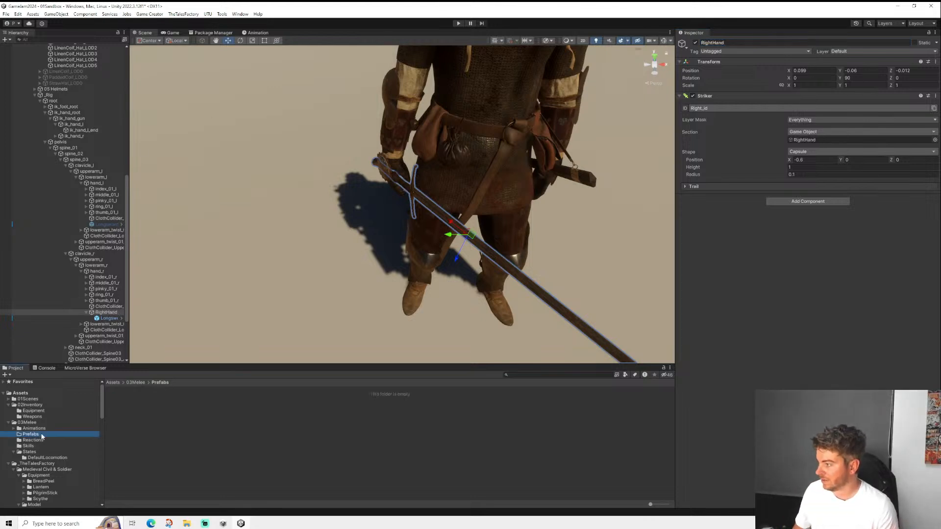
{"action": "left_click_drag", "start_coordinate": [106, 313], "coordinate": [138, 402]}
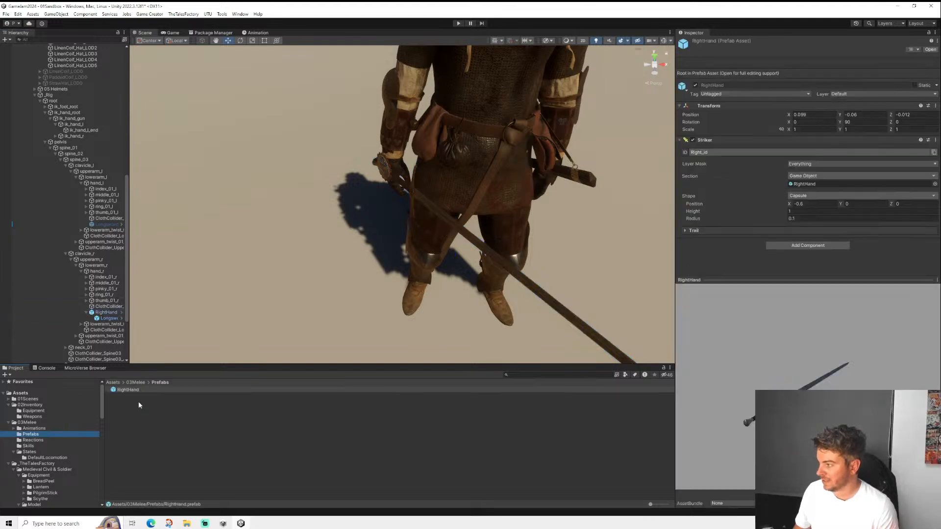
{"action": "left_click", "coordinate": [105, 313]}
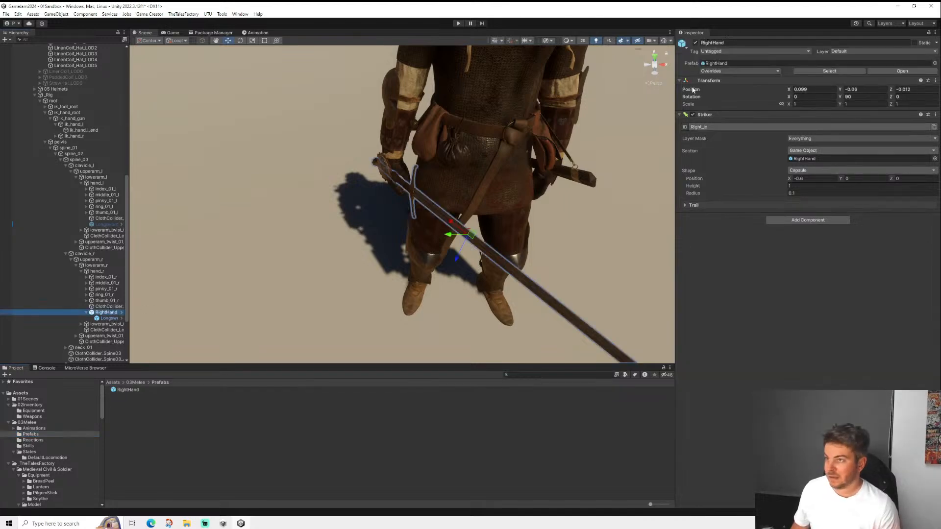
{"action": "left_click", "coordinate": [695, 43]}
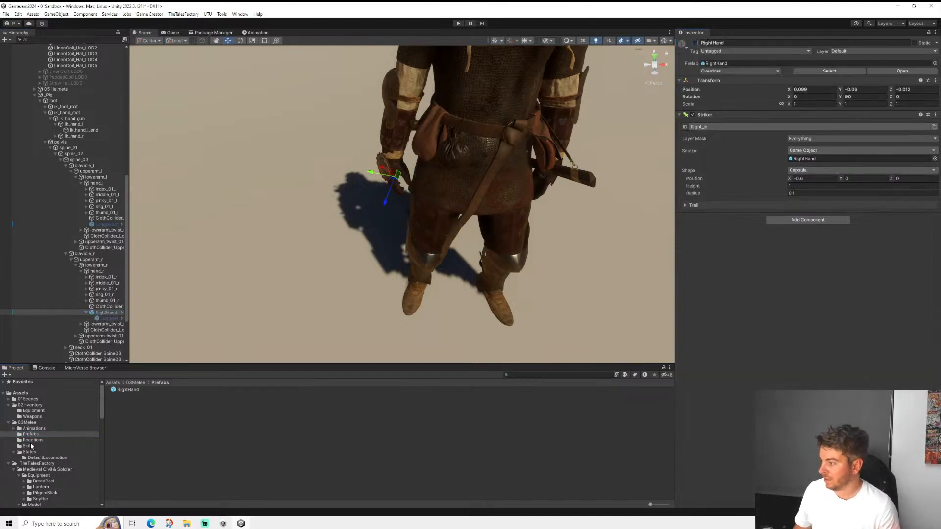
- Inspect the RightHand prefab and the Longsword inventory item's equip settings
{"action": "left_click", "coordinate": [133, 391]}
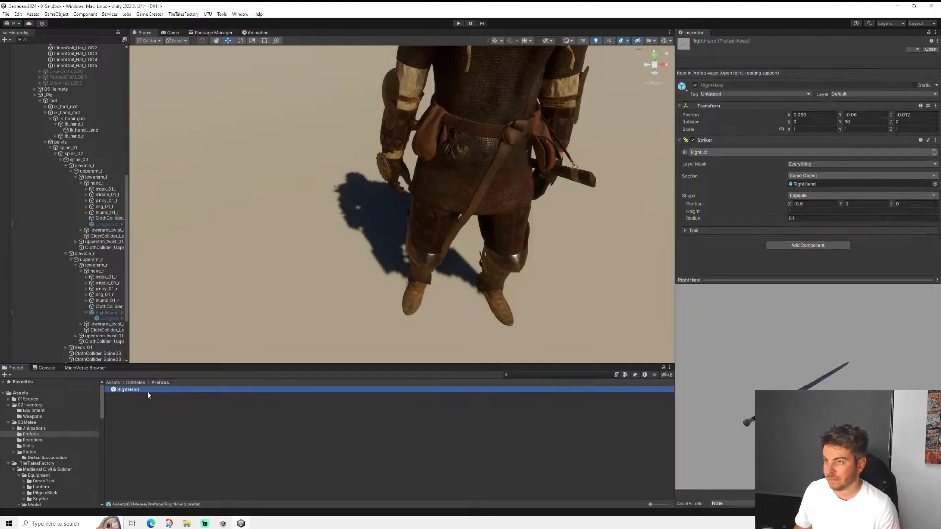
{"action": "left_click", "coordinate": [33, 411]}
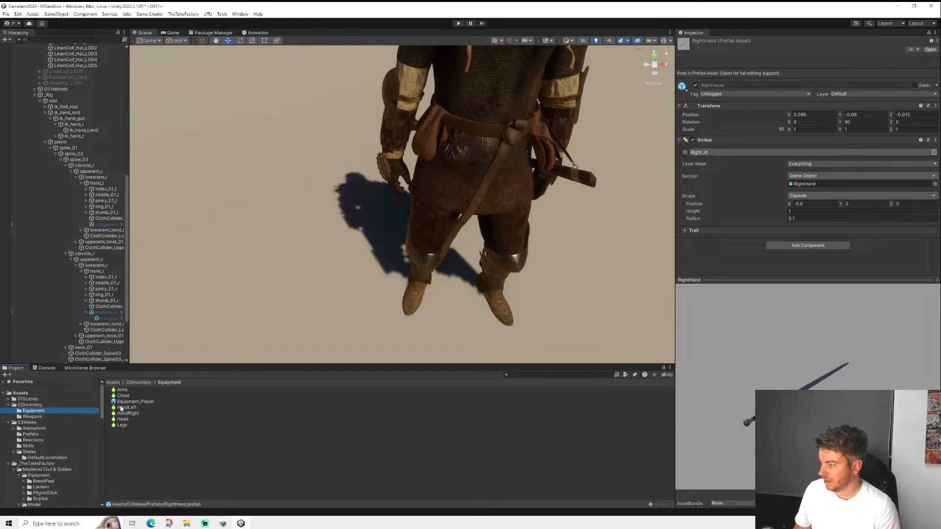
{"action": "left_click", "coordinate": [33, 415]}
{"action": "left_click", "coordinate": [128, 389]}
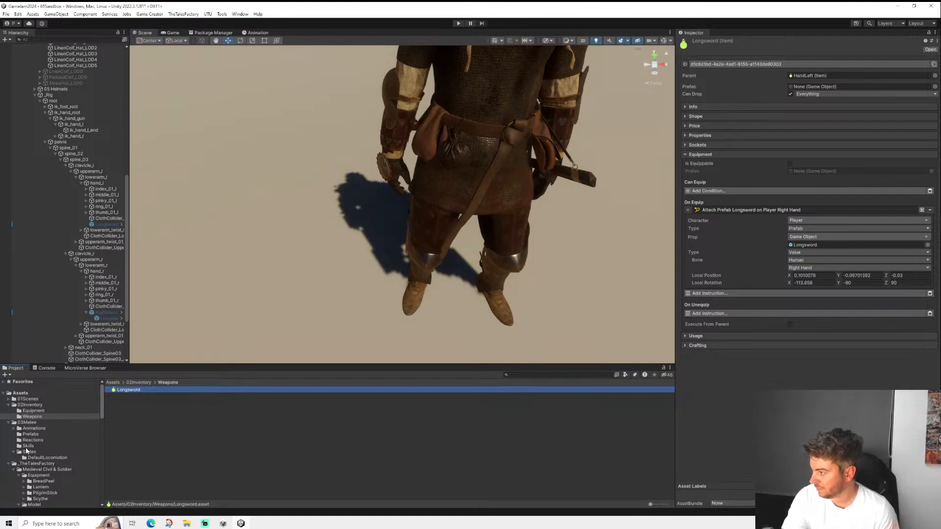
- Add an Attach Prop instruction to Onehanded_Weapon's On Equip, with the RightHand prefab as its prop
{"action": "left_click", "coordinate": [29, 423]}
{"action": "left_click", "coordinate": [135, 431]}
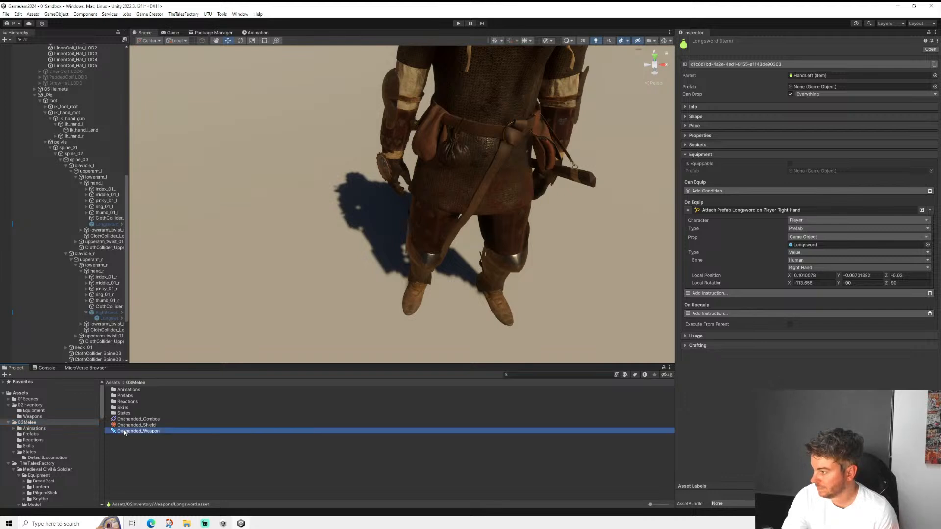
{"action": "left_click", "coordinate": [715, 235]}
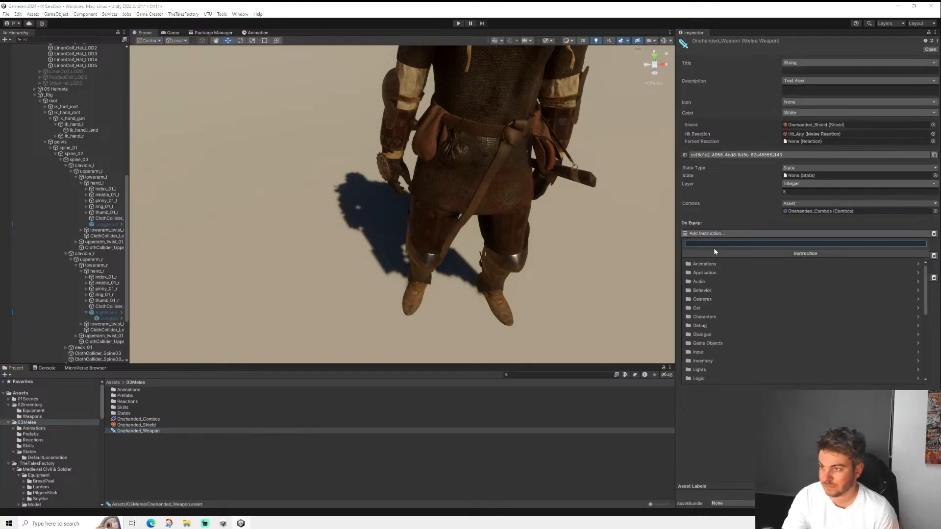
{"action": "type", "text": "atta"}
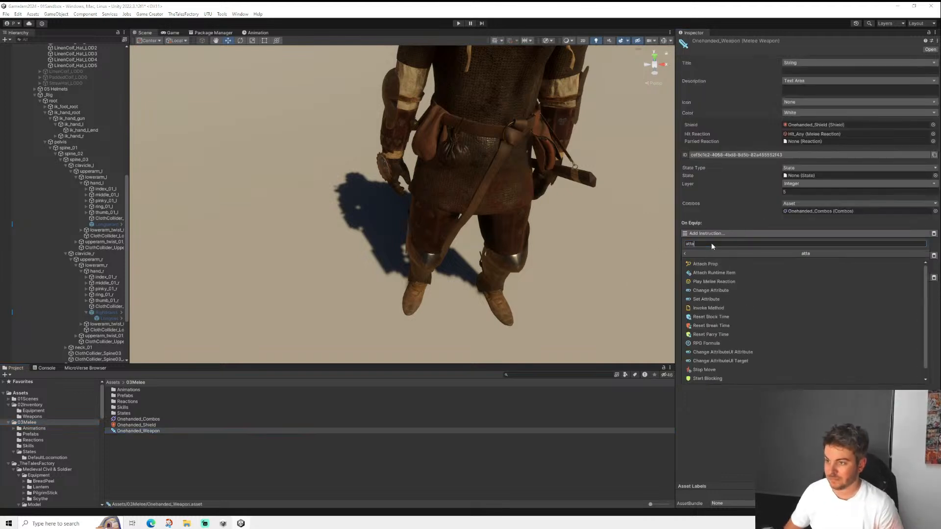
{"action": "key", "text": "Down"}
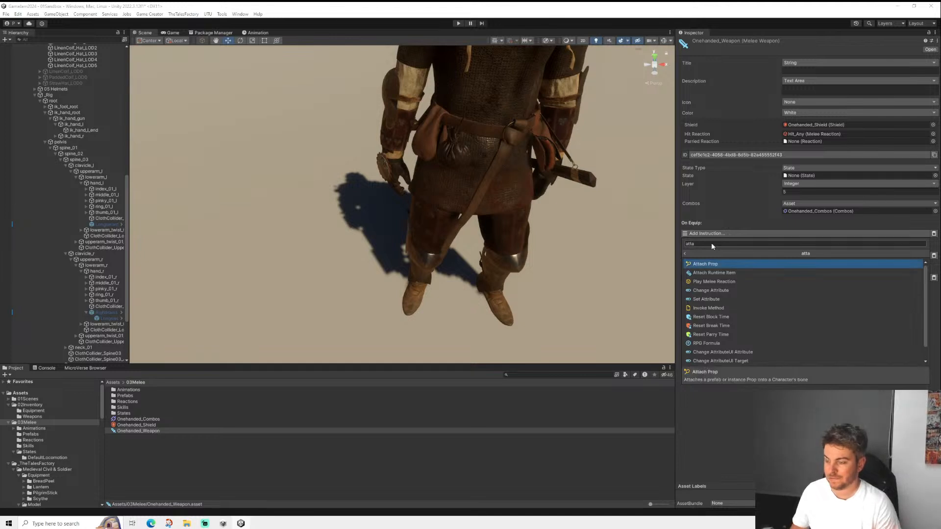
{"action": "key", "text": "Return"}
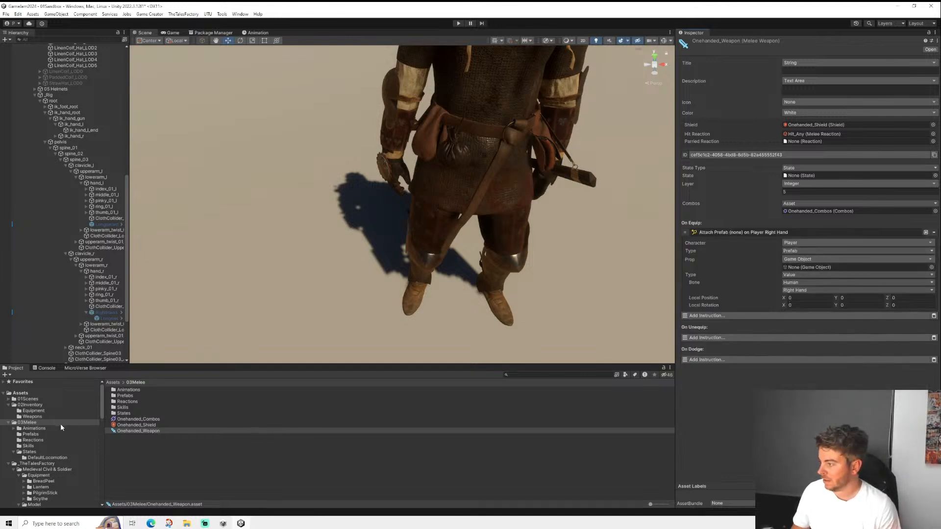
{"action": "left_click", "coordinate": [30, 435]}
{"action": "left_click_drag", "start_coordinate": [127, 391], "coordinate": [785, 269]}
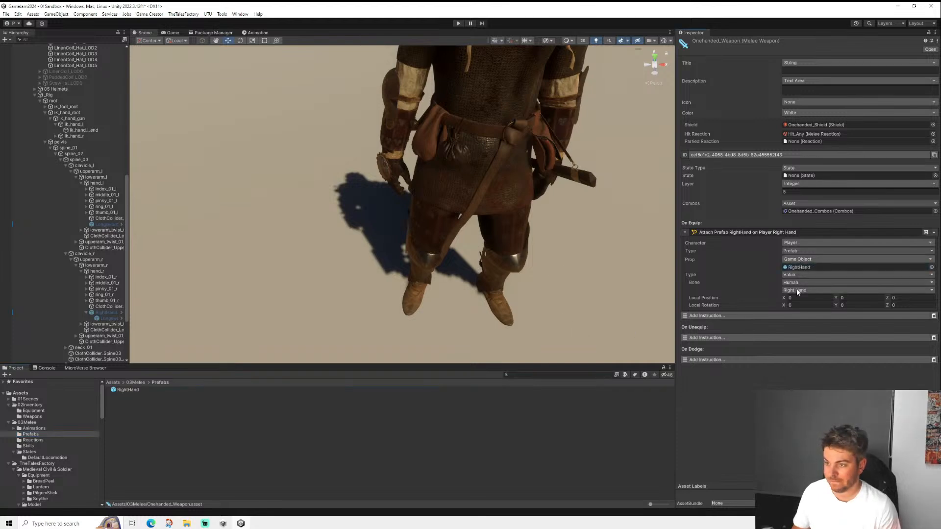
- Capture a screen snip of the Transform values of the RightHand object in the scene
{"action": "left_click", "coordinate": [111, 313]}
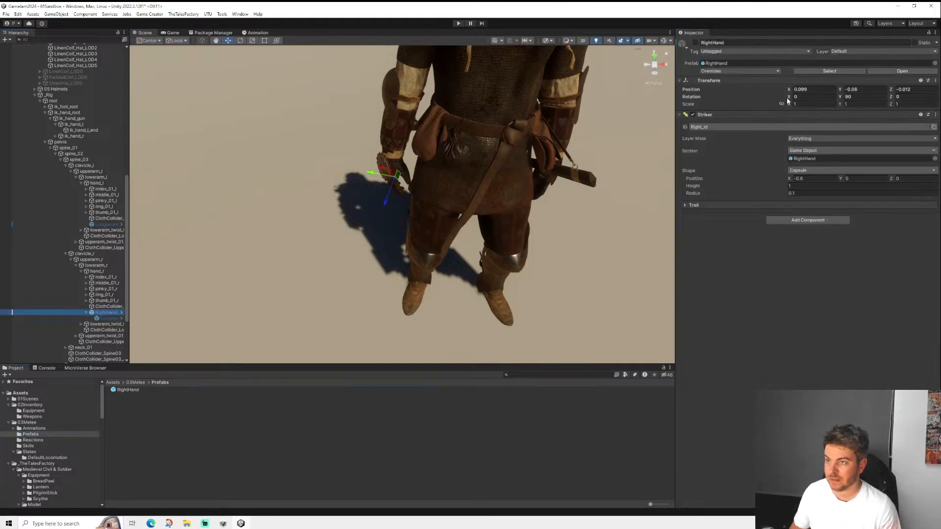
{"action": "left_click", "coordinate": [808, 89]}
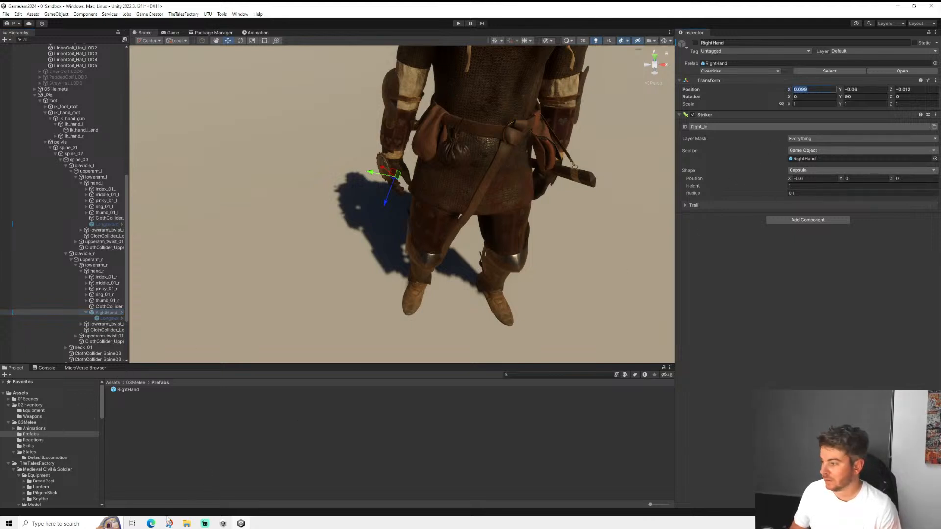
{"action": "left_click", "coordinate": [167, 524]}
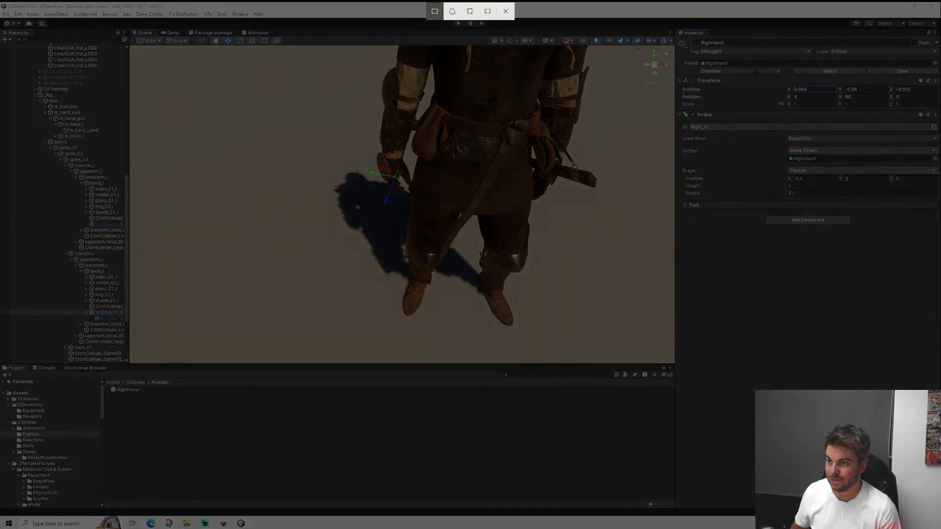
{"action": "left_click_drag", "start_coordinate": [757, 74], "coordinate": [939, 119]}
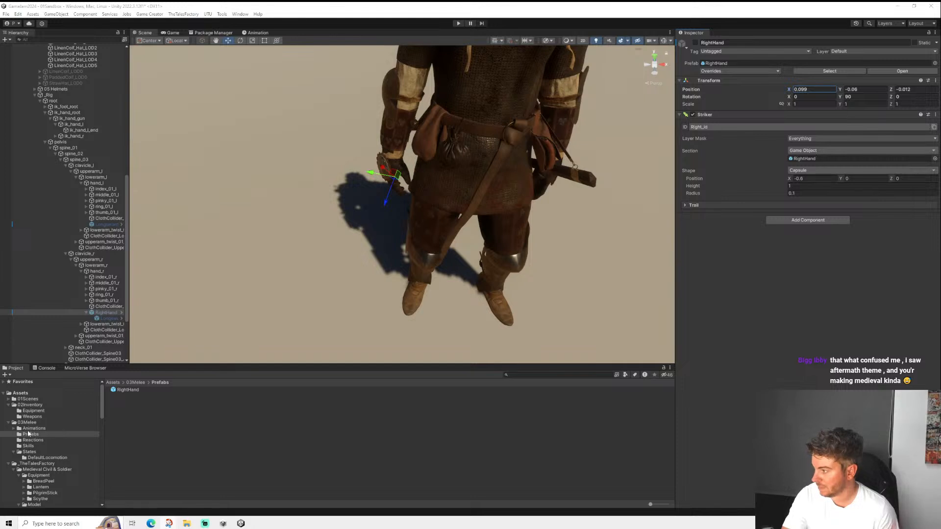
- Set the Local Position of Onehanded_Weapon's attached RightHand prop to X 0.099, Y -0.06, Z -0.012
{"action": "left_click", "coordinate": [27, 422]}
{"action": "left_click", "coordinate": [140, 430]}
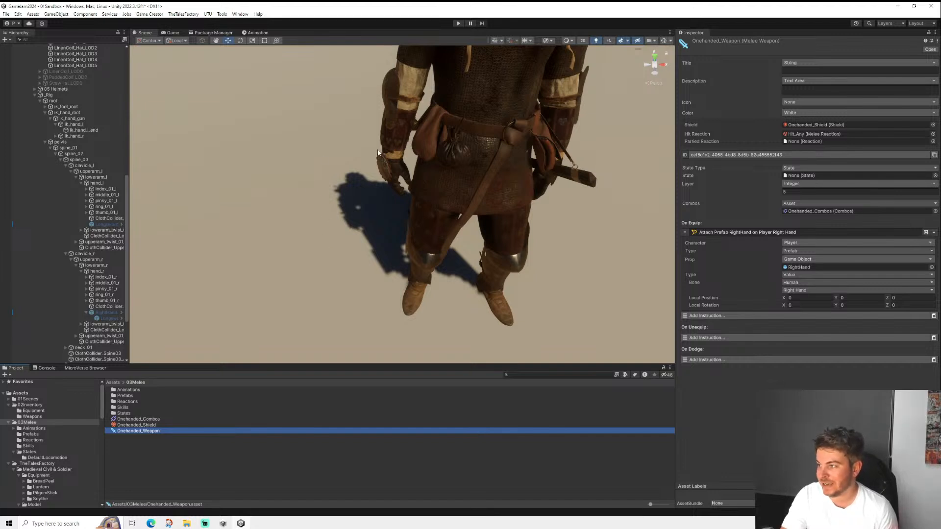
{"action": "middle_click_drag", "start_coordinate": [377, 152], "coordinate": [380, 190]}
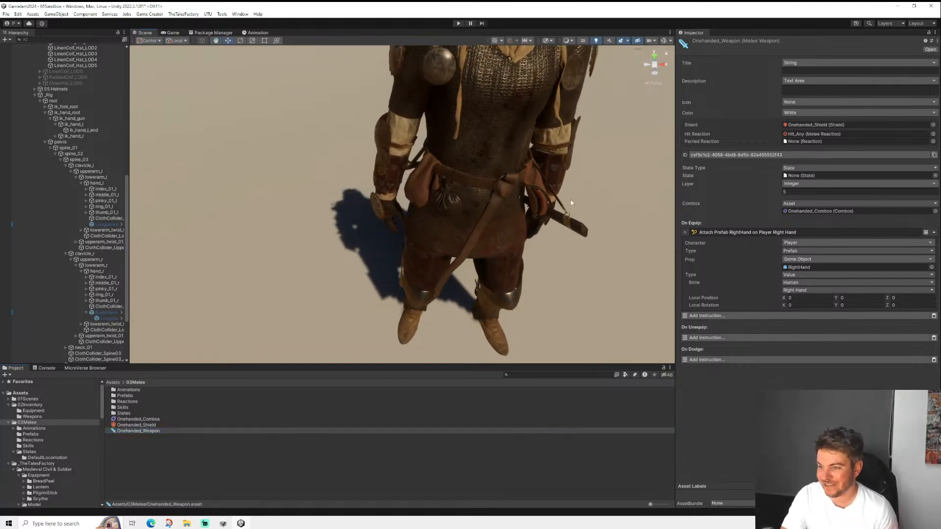
{"action": "left_click", "coordinate": [799, 298]}
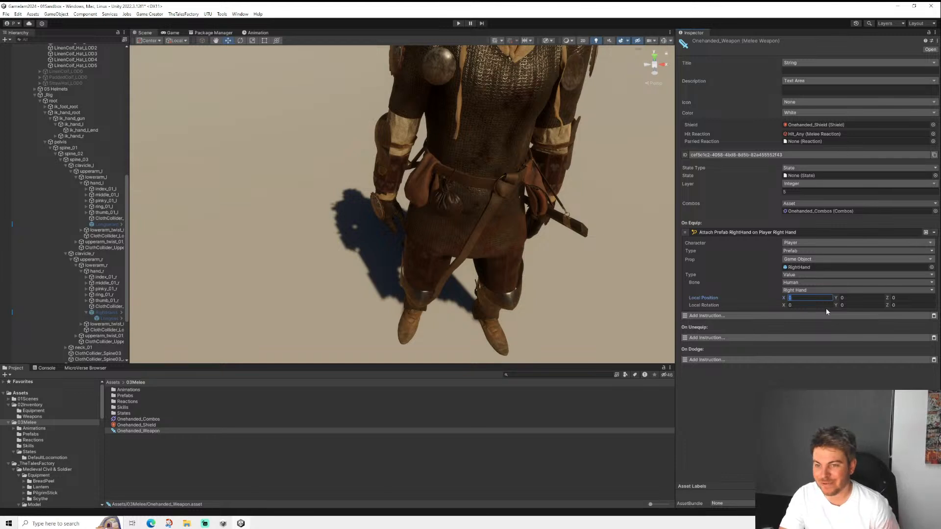
{"action": "type", "text": "0.099"}
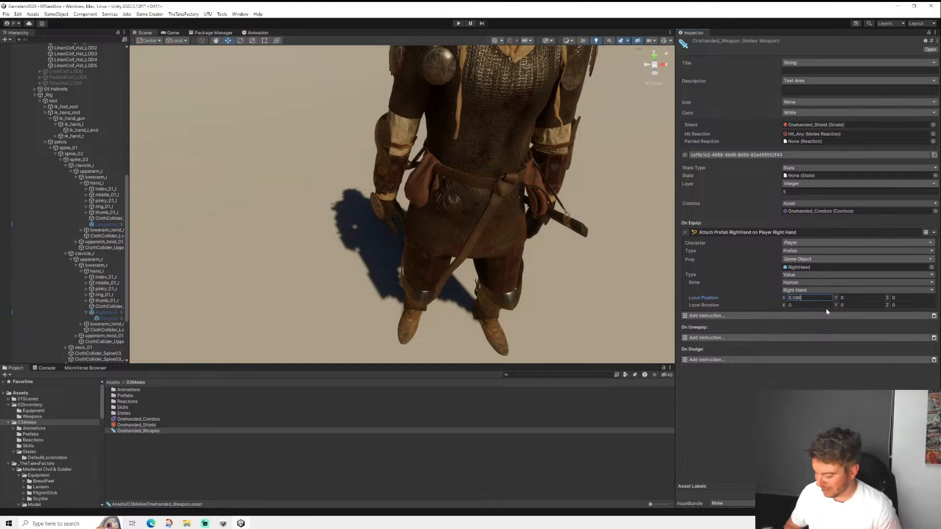
{"action": "key", "text": "Return"}
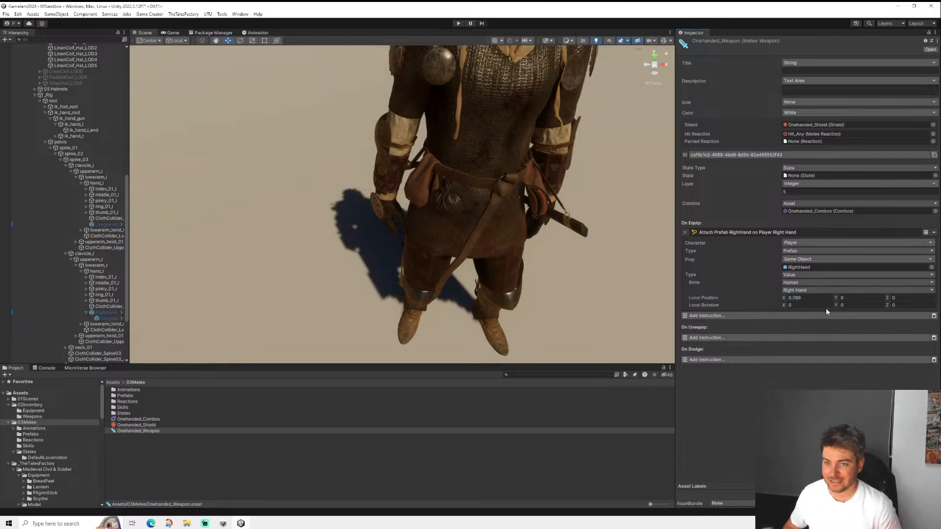
{"action": "left_click", "coordinate": [852, 298]}
{"action": "type", "text": "-0"}
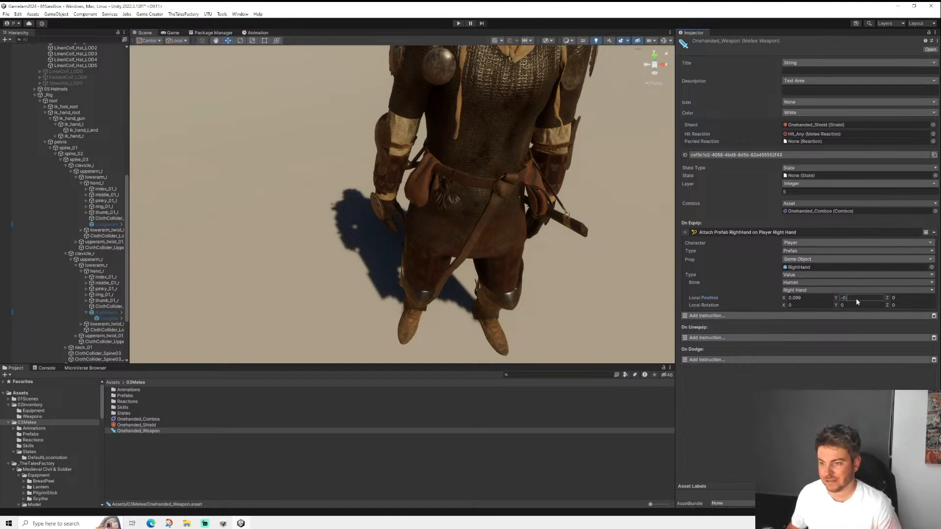
{"action": "type", "text": ".06"}
{"action": "key", "text": "Tab"}
{"action": "type", "text": "-"}
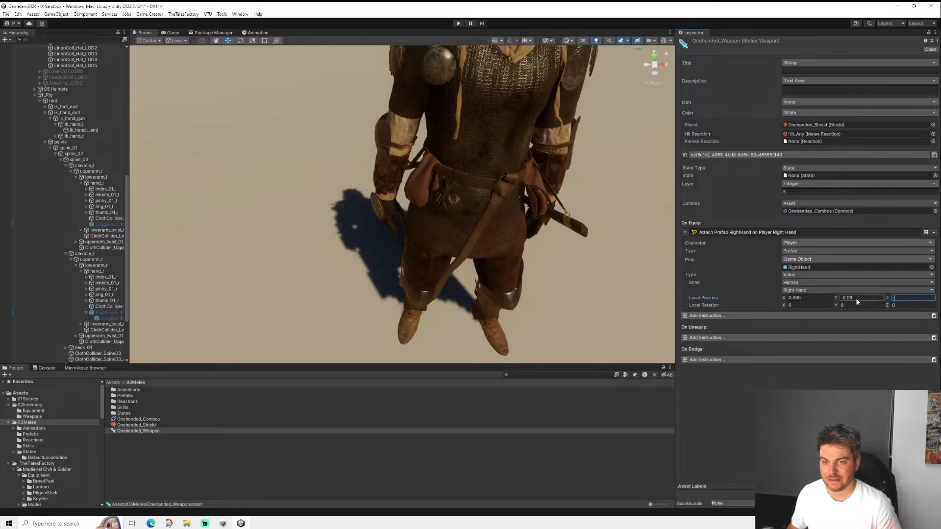
{"action": "type", "text": "0.012"}
{"action": "key", "text": "Tab"}
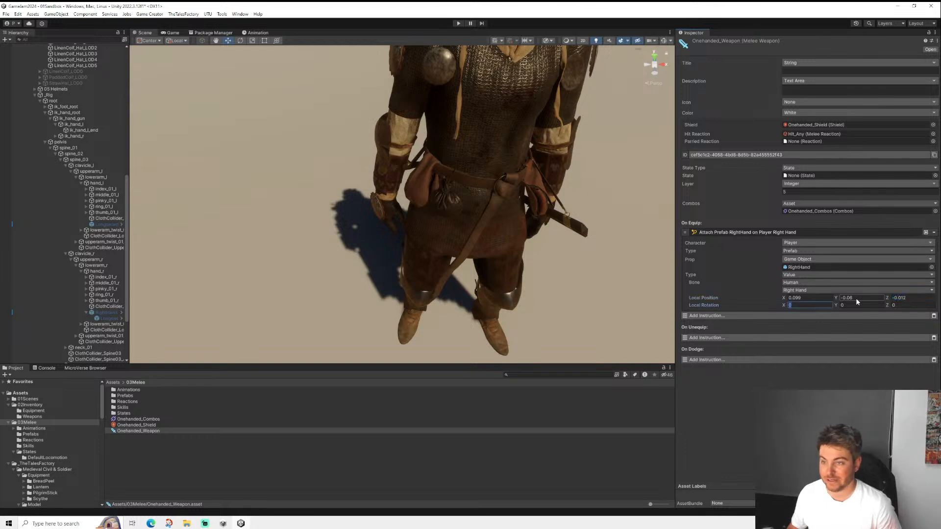
- Set the attached prop's Local Rotation Y to 90 and save the scene
{"action": "key", "text": "Tab"}
{"action": "type", "text": "90"}
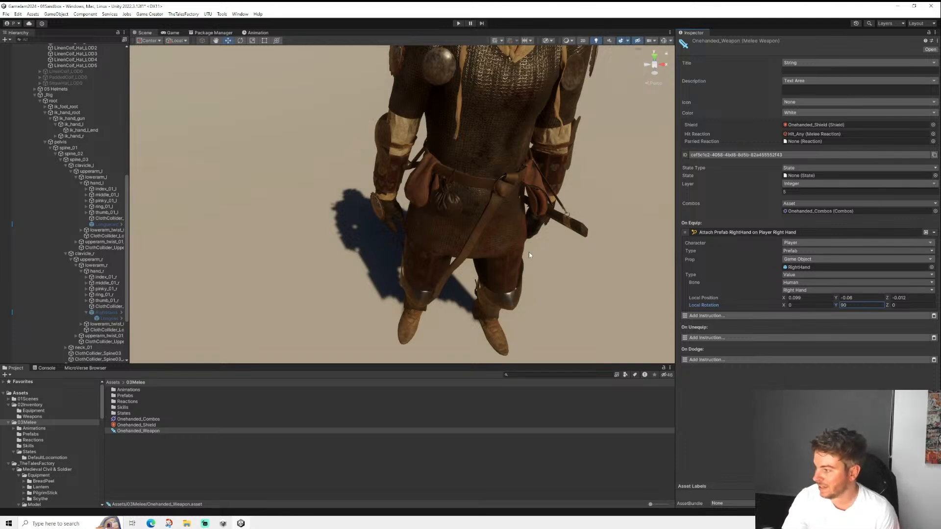
{"action": "left_click", "coordinate": [6, 13]}
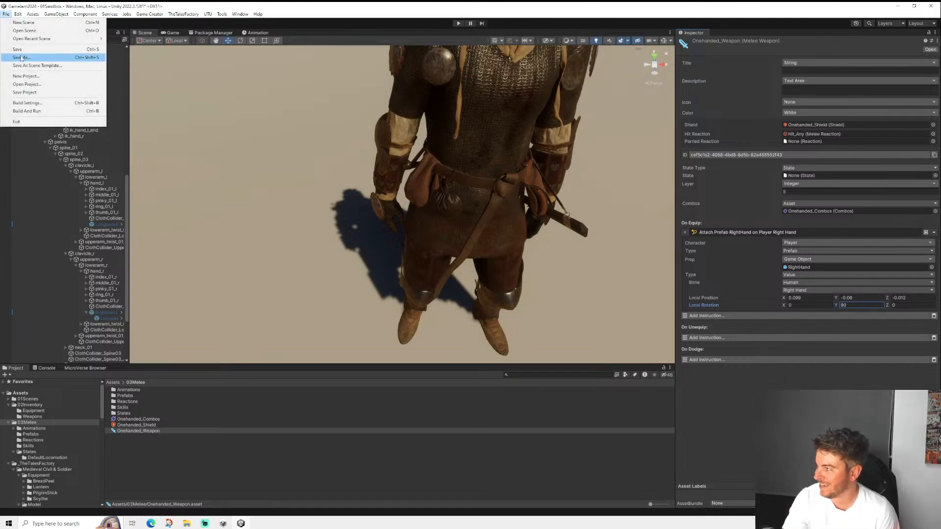
{"action": "left_click", "coordinate": [23, 51]}
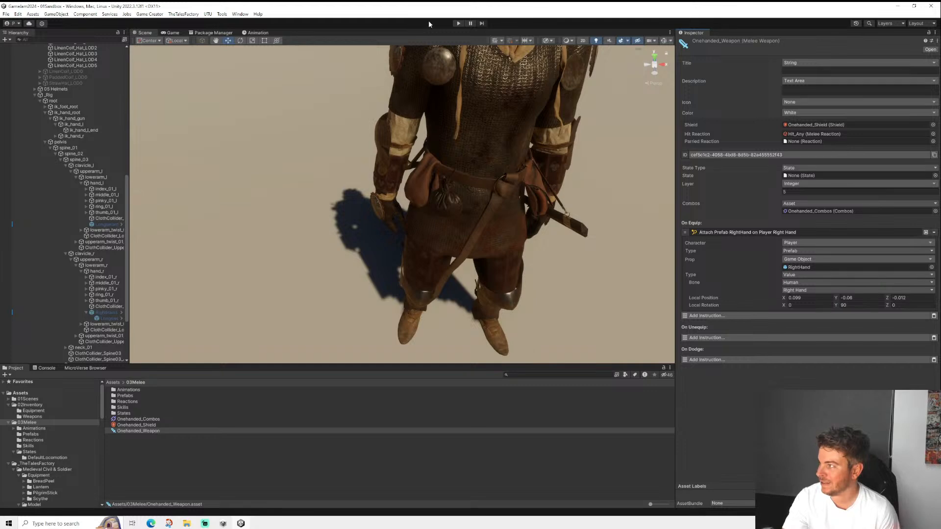
- Playtest the scene, moving the character around the target dummy and attacking to check the attached longsword
{"action": "left_click", "coordinate": [457, 23]}
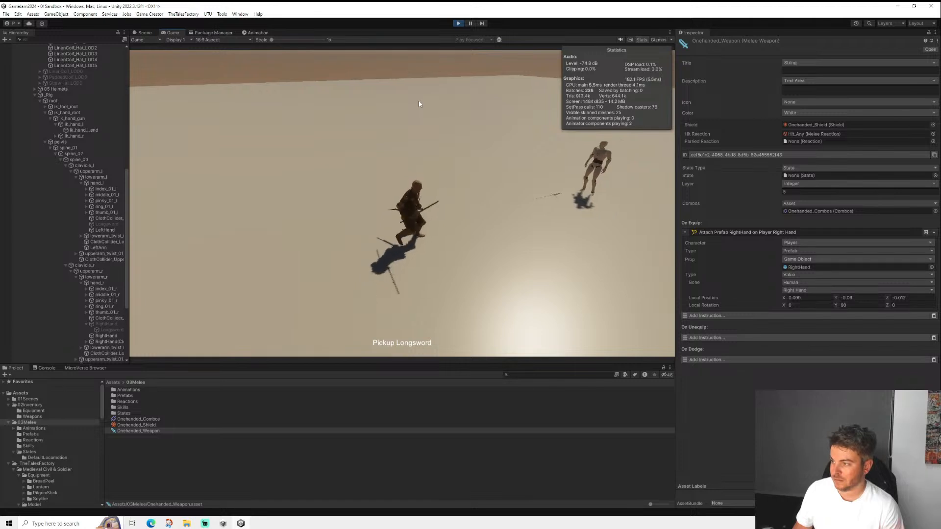
{"action": "key", "text": "w"}
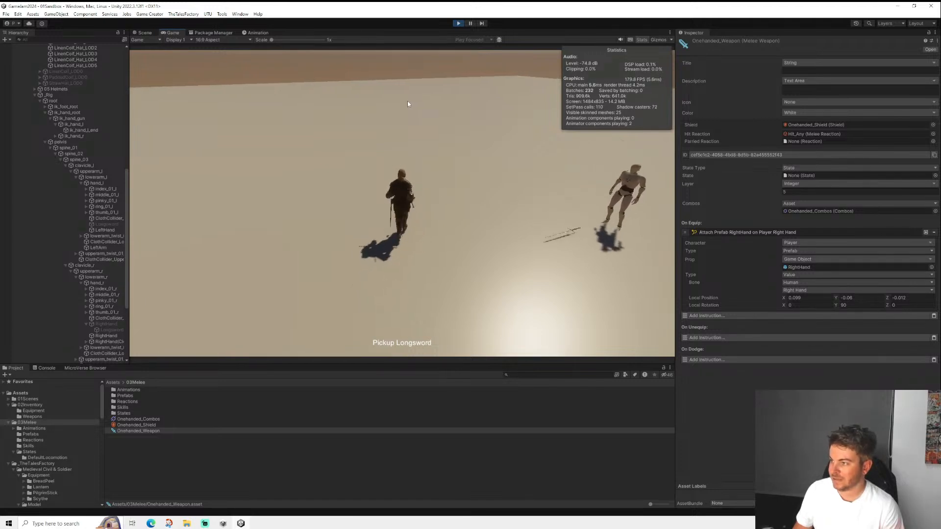
{"action": "left_click", "coordinate": [408, 101]}
{"action": "left_click", "coordinate": [405, 99]}
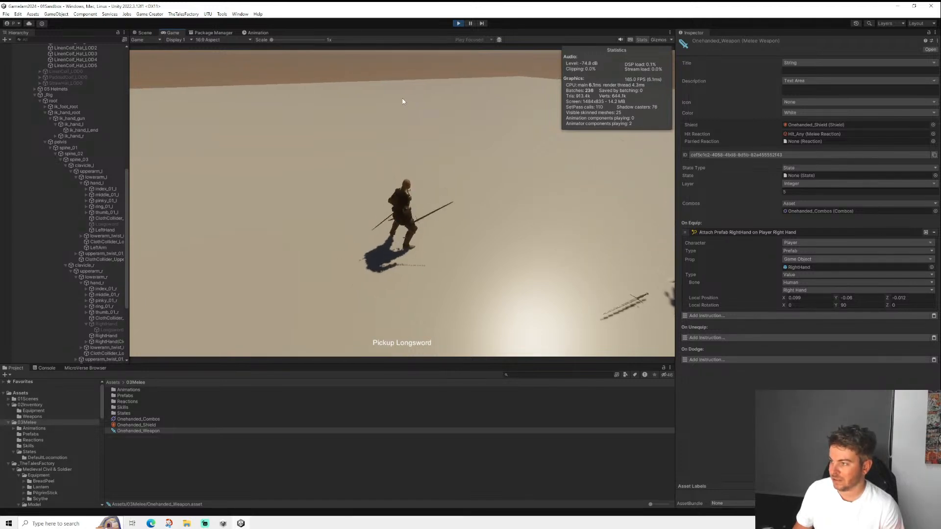
{"action": "key", "text": "d"}
{"action": "key", "text": "s"}
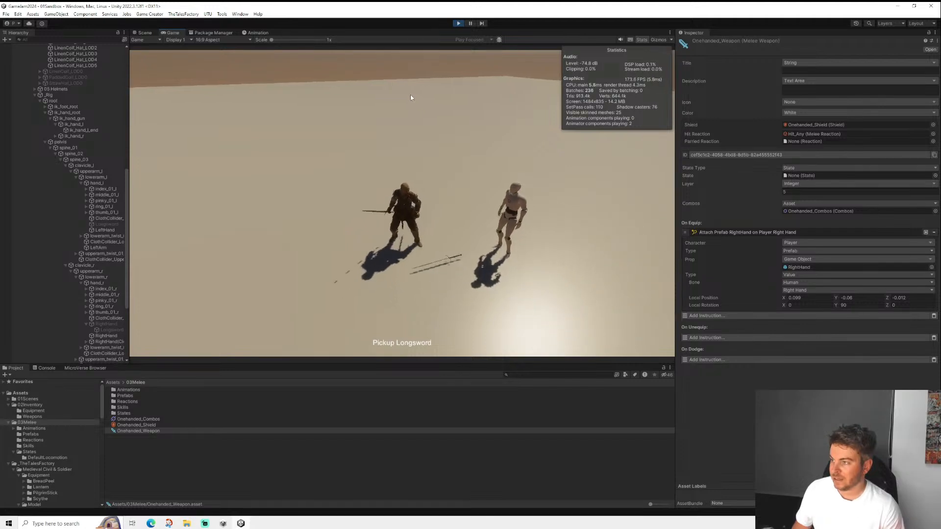
{"action": "left_click", "coordinate": [411, 95]}
{"action": "left_click", "coordinate": [407, 92]}
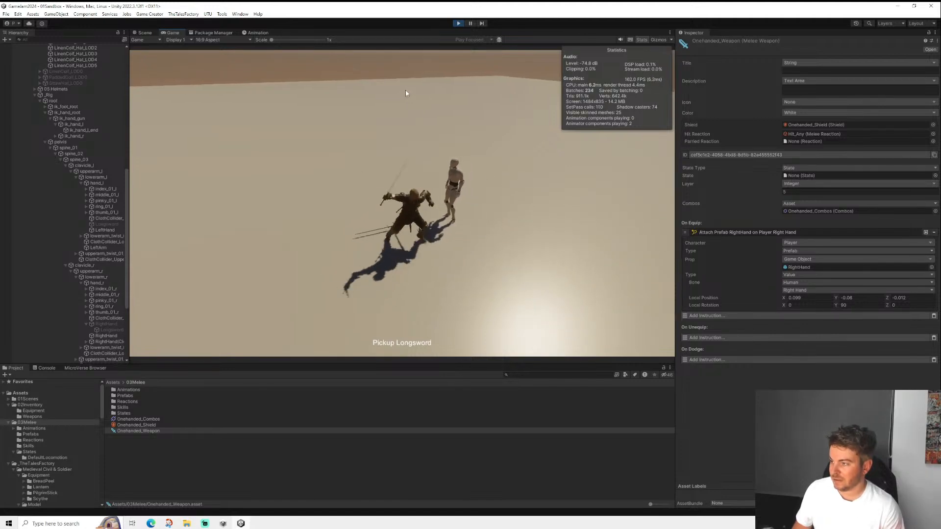
{"action": "left_click", "coordinate": [404, 88]}
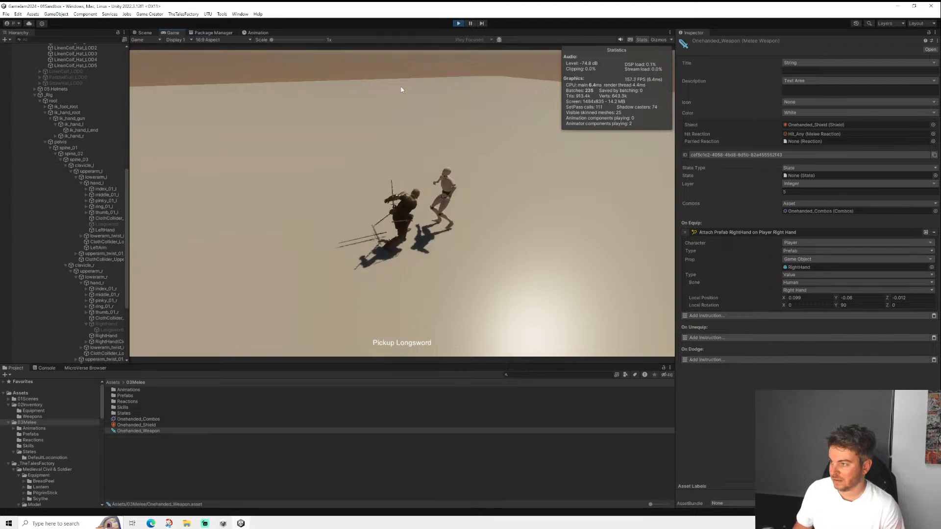
{"action": "left_click", "coordinate": [397, 86]}
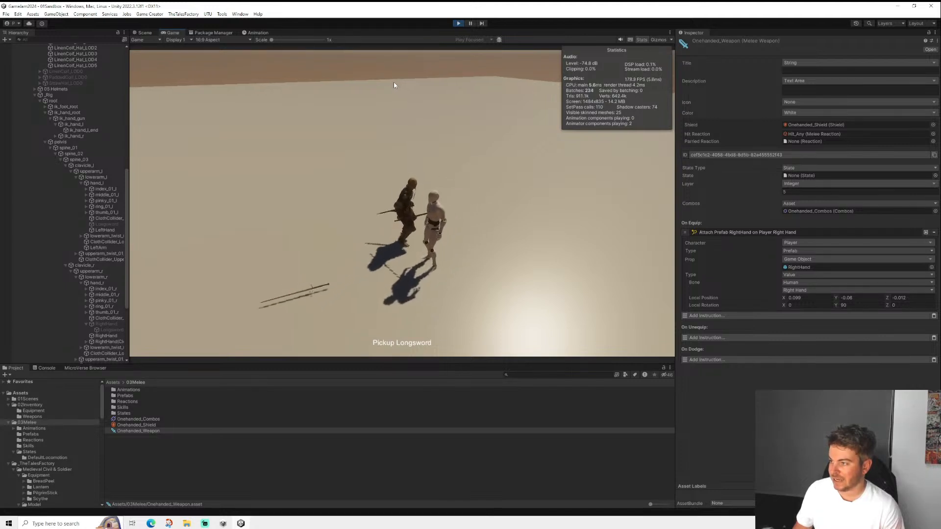
{"action": "left_click", "coordinate": [391, 83]}
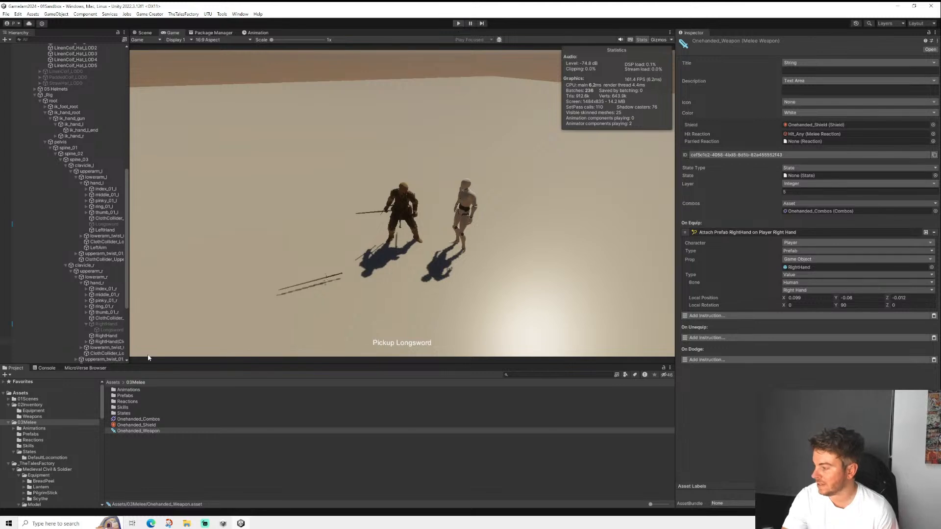
- Set the player-to-target distance condition in the Onehanded_A01 skill's motion warp to 2 and save the scene
{"action": "left_click", "coordinate": [29, 452]}
{"action": "left_click", "coordinate": [32, 459]}
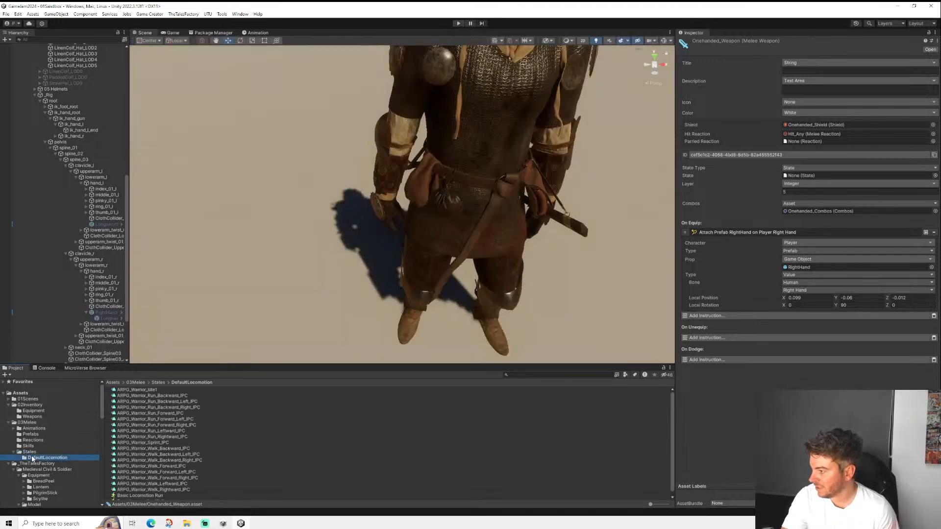
{"action": "left_click", "coordinate": [28, 446]}
{"action": "left_click", "coordinate": [151, 389]}
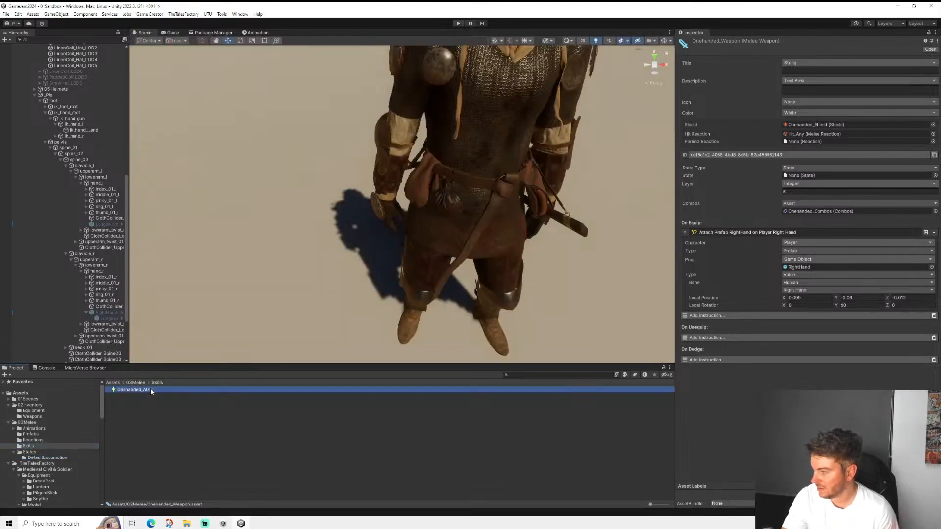
{"action": "left_click", "coordinate": [718, 316]}
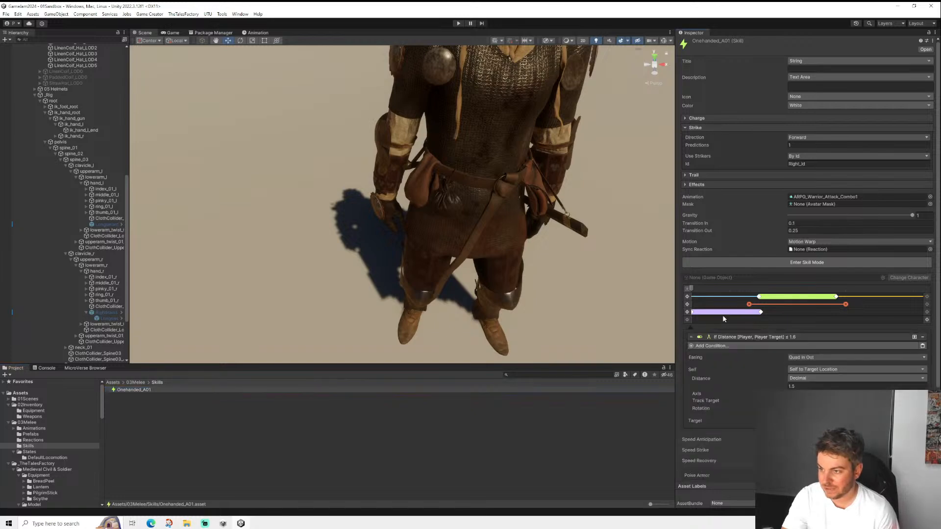
{"action": "left_click", "coordinate": [764, 339]}
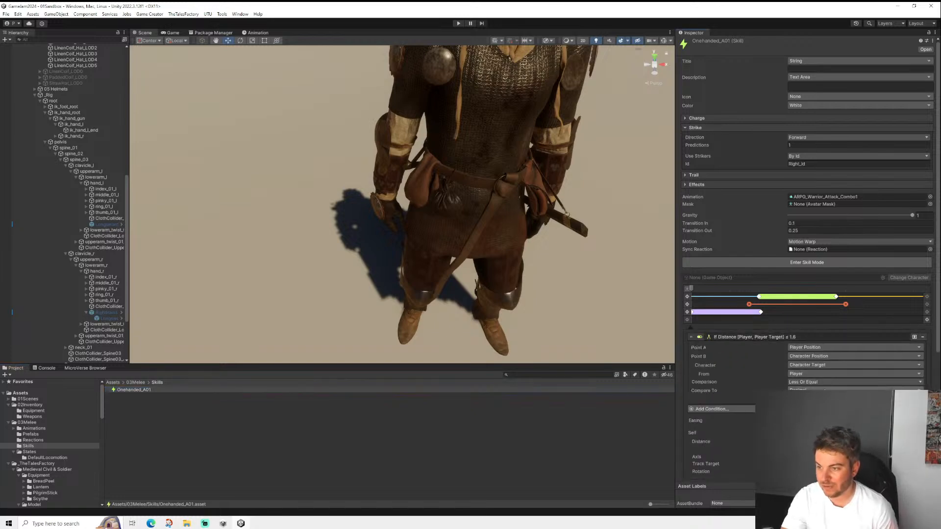
{"action": "left_click", "coordinate": [7, 14]}
{"action": "left_click", "coordinate": [29, 50]}
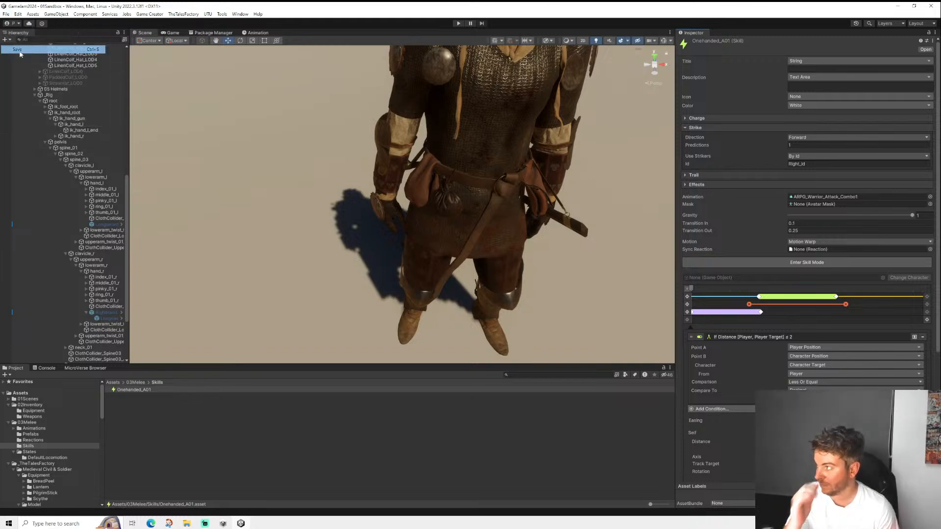
- Playtest the scene with the statistics overlay hidden, attacking the target dummy to check the Onehanded_A01 strike distance
{"action": "left_click", "coordinate": [459, 24]}
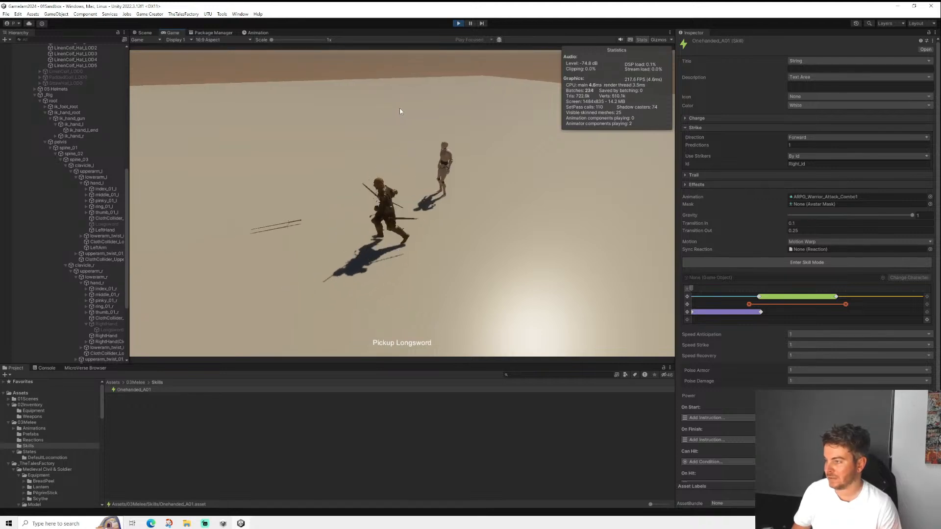
{"action": "left_click", "coordinate": [642, 40]}
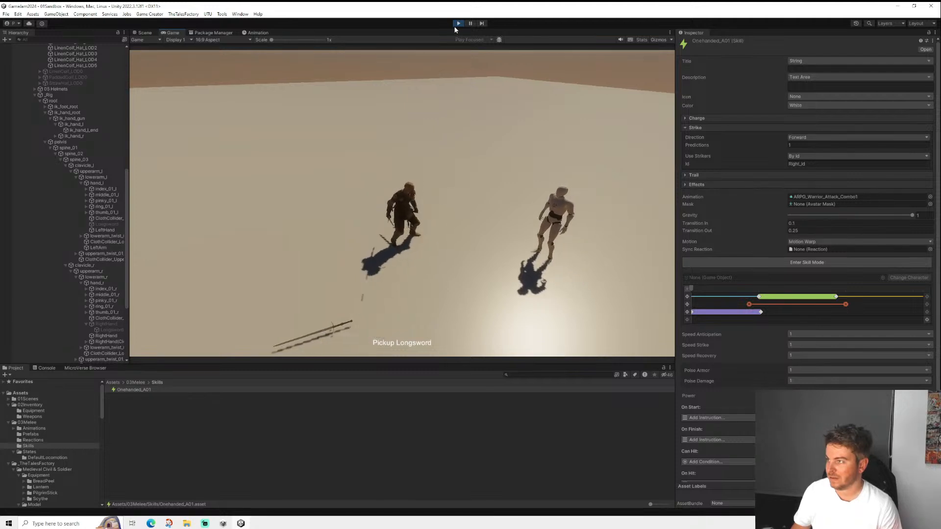
{"action": "left_click", "coordinate": [421, 119]}
{"action": "left_click", "coordinate": [434, 111]}
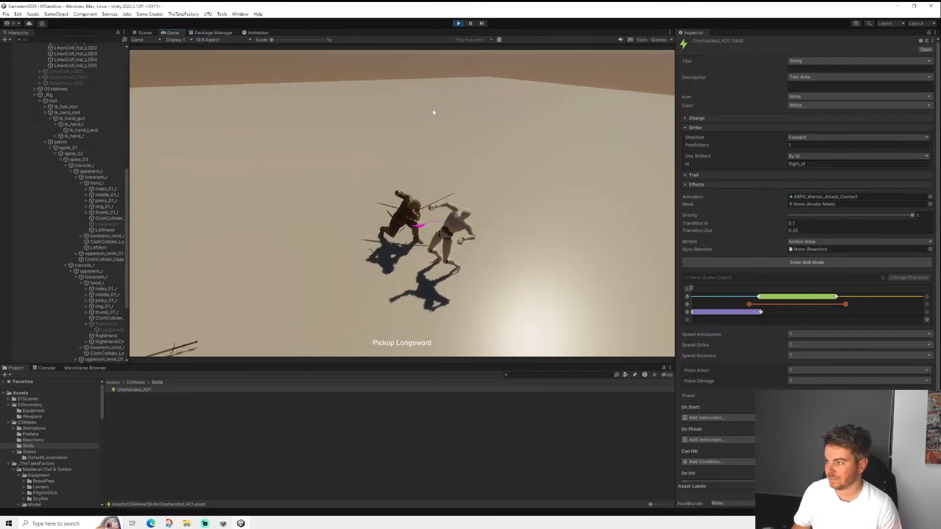
{"action": "key", "text": "s"}
{"action": "left_click", "coordinate": [446, 85]}
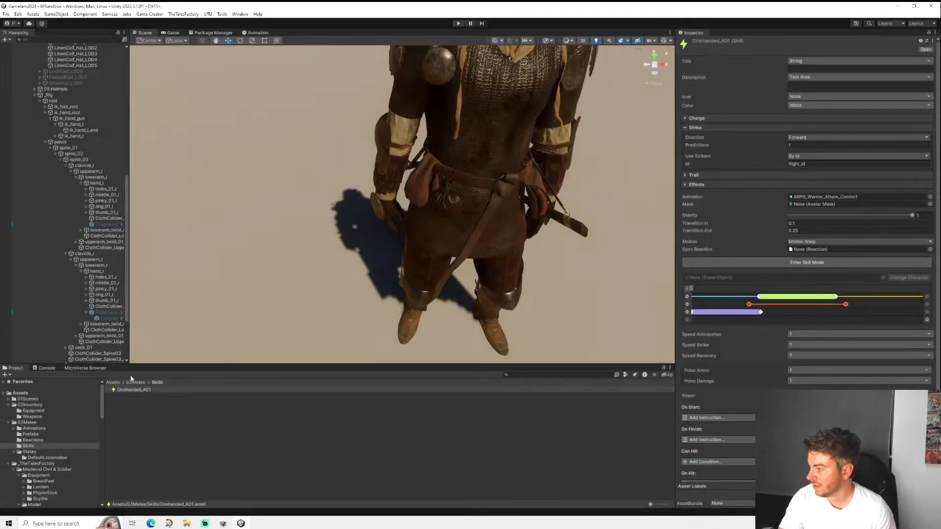
- Duplicate the Onehanded_A01 skill and name the copy Onehanded_A02
{"action": "left_click", "coordinate": [139, 389]}
{"action": "left_click", "coordinate": [151, 411]}
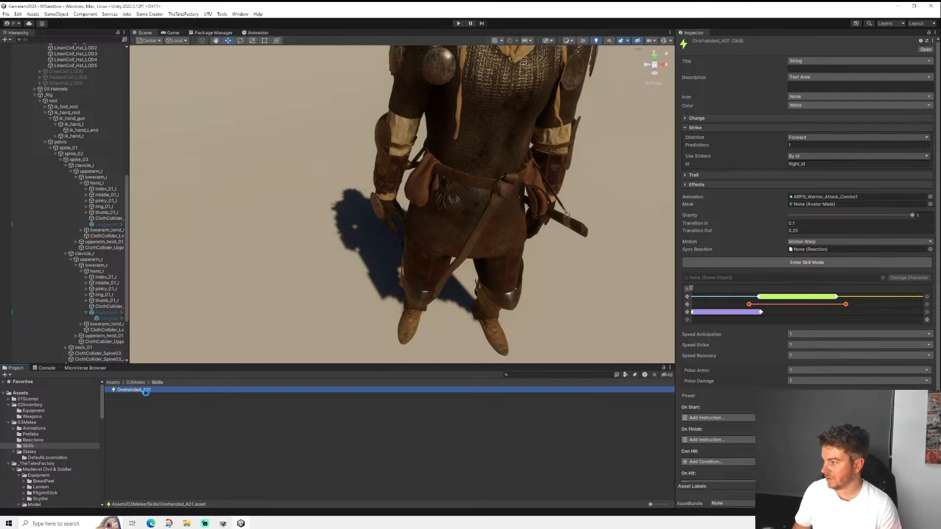
{"action": "right_click", "coordinate": [152, 390]}
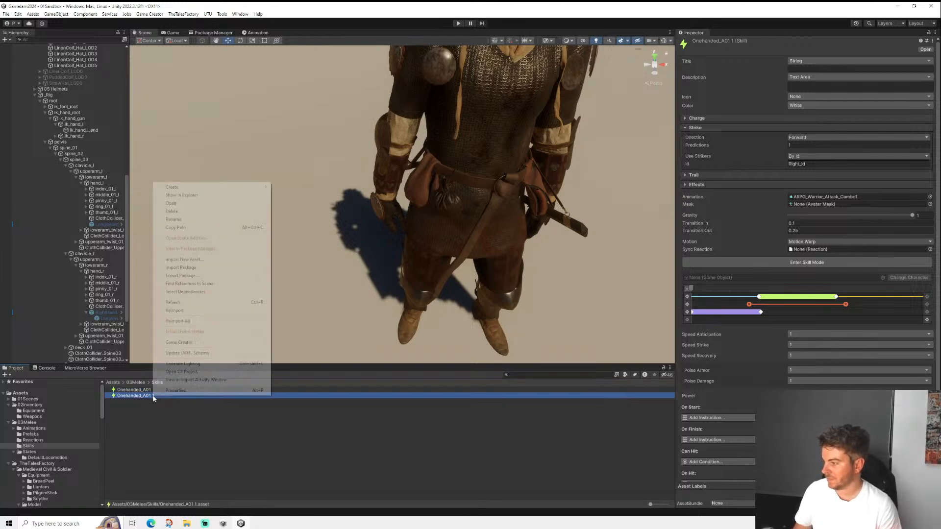
{"action": "left_click", "coordinate": [183, 228]}
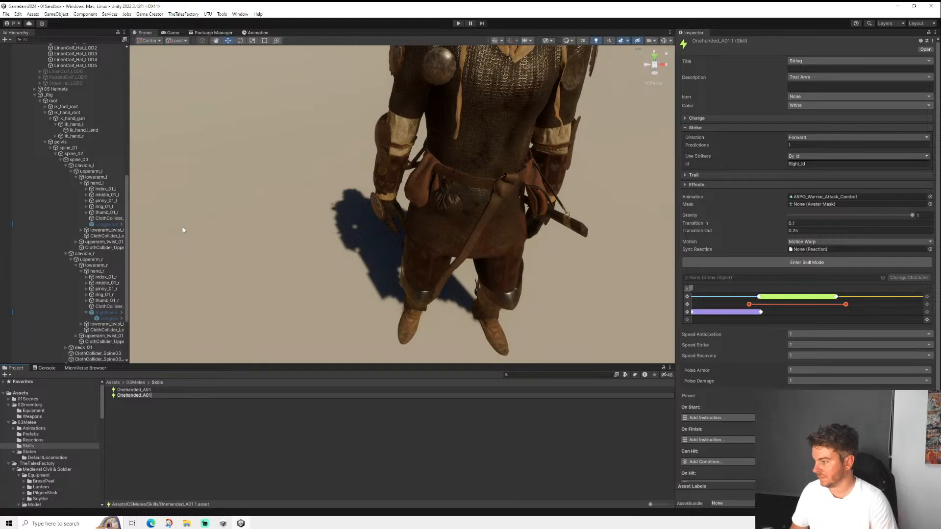
{"action": "type", "text": "2"}
{"action": "key", "text": "Return"}
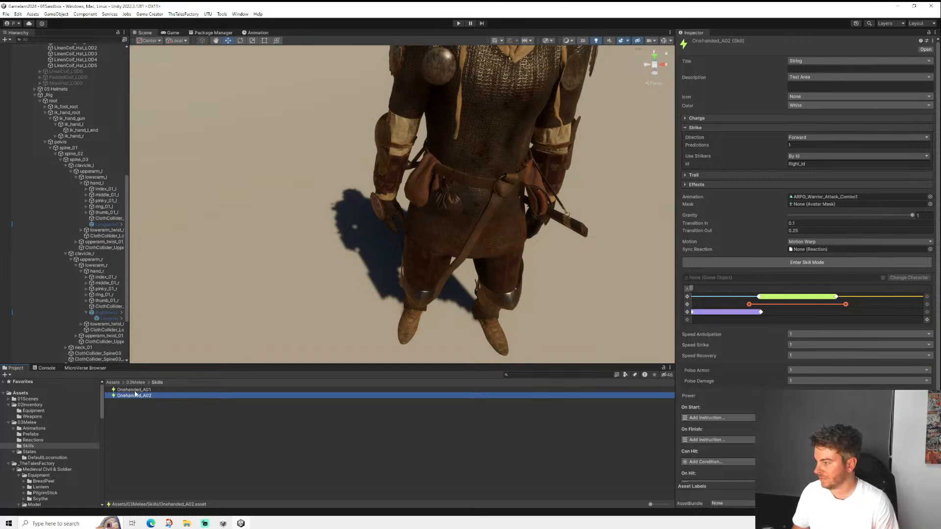
- Check the clips in the Onehanded animations folder and assign ARPG_Warrior_Attack_Combo2 as the animation of Onehanded_A02
{"action": "left_click", "coordinate": [32, 429]}
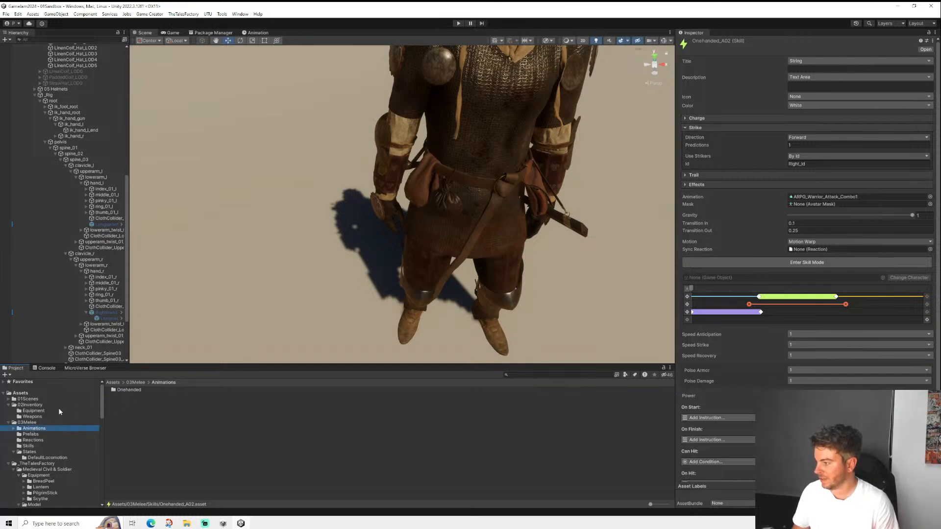
{"action": "left_click", "coordinate": [14, 429]}
{"action": "left_click", "coordinate": [39, 434]}
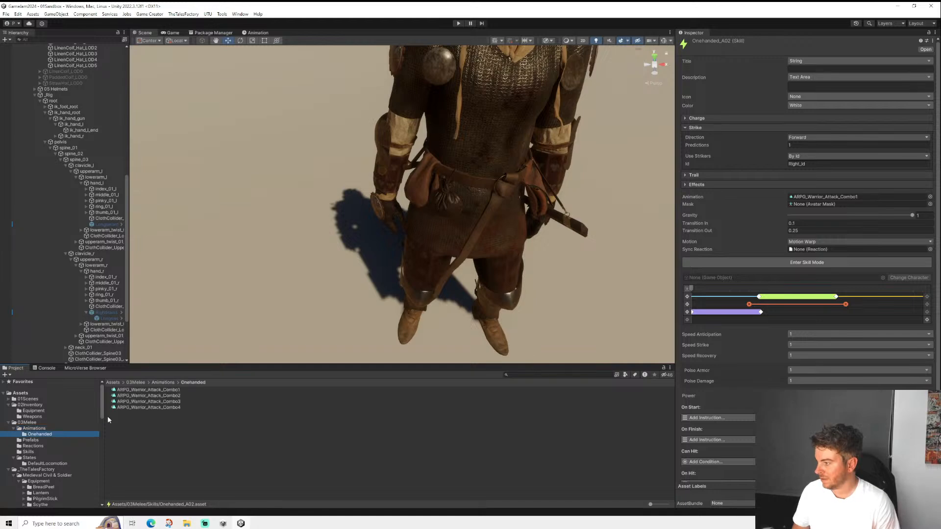
{"action": "left_click", "coordinate": [29, 452]}
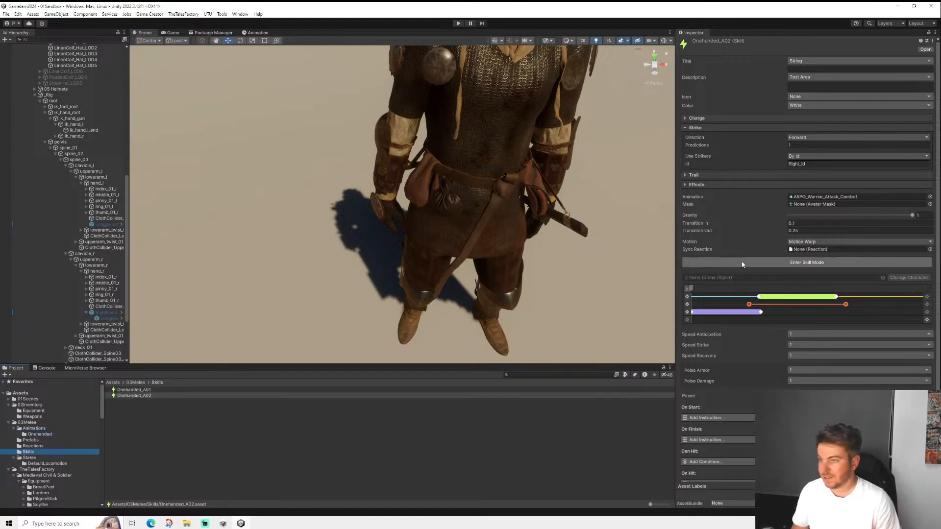
{"action": "left_click", "coordinate": [930, 197]}
{"action": "double_click", "coordinate": [660, 310]}
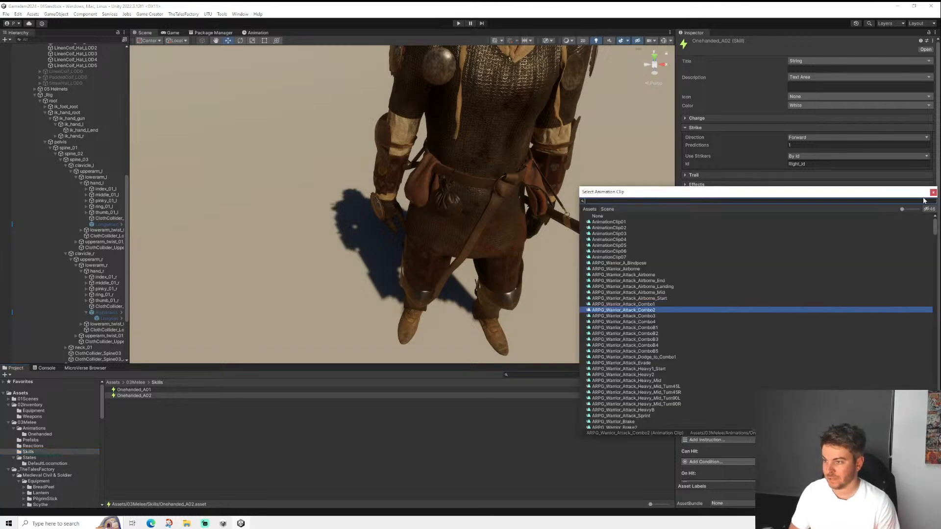
- Enter Skill Mode for Onehanded_A02 and scrub the attack, retiming the start of its strike phase and the orange range to the swing
{"action": "left_click", "coordinate": [795, 263]}
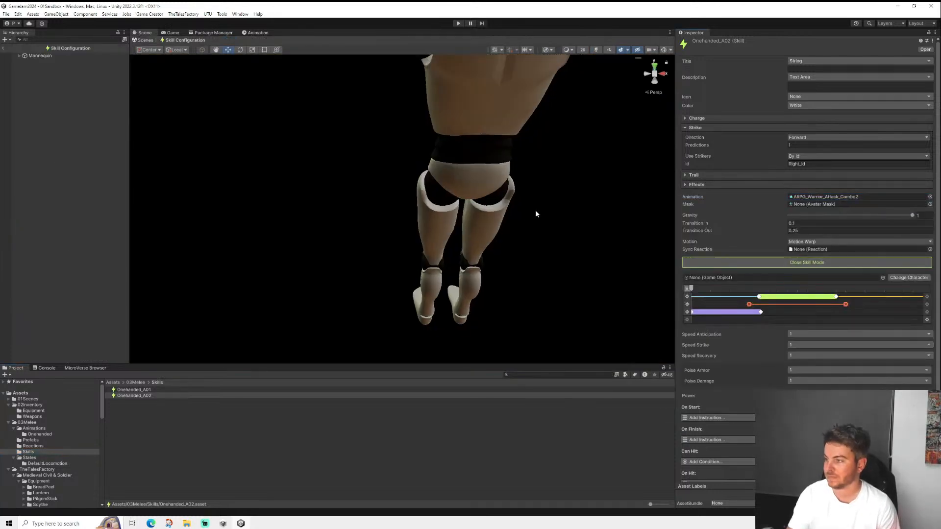
{"action": "scroll", "coordinate": [536, 189], "scroll_direction": "down", "scroll_amount": 10}
{"action": "left_click_drag", "start_coordinate": [584, 182], "coordinate": [371, 162], "text": "alt"}
{"action": "scroll", "coordinate": [426, 201], "scroll_direction": "down", "scroll_amount": 5}
{"action": "middle_click_drag", "start_coordinate": [433, 204], "coordinate": [419, 201]}
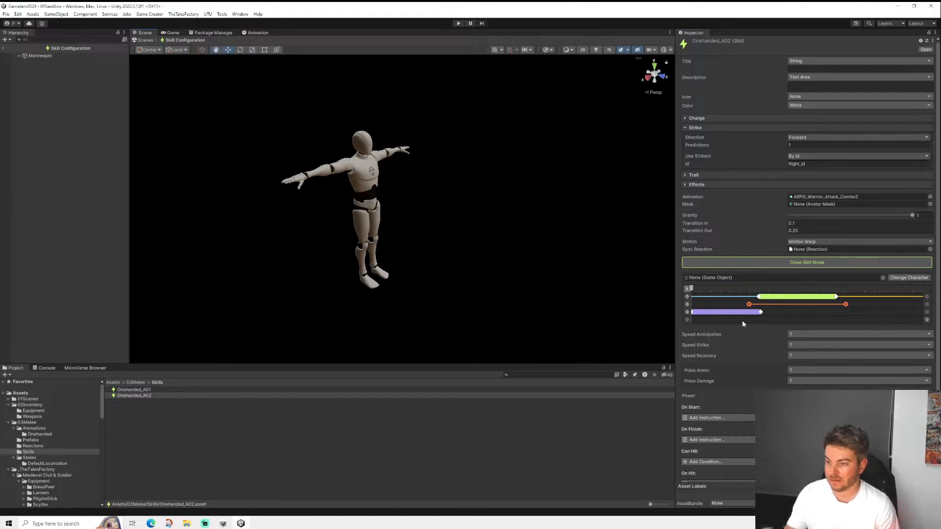
{"action": "left_click_drag", "start_coordinate": [710, 289], "coordinate": [772, 301]}
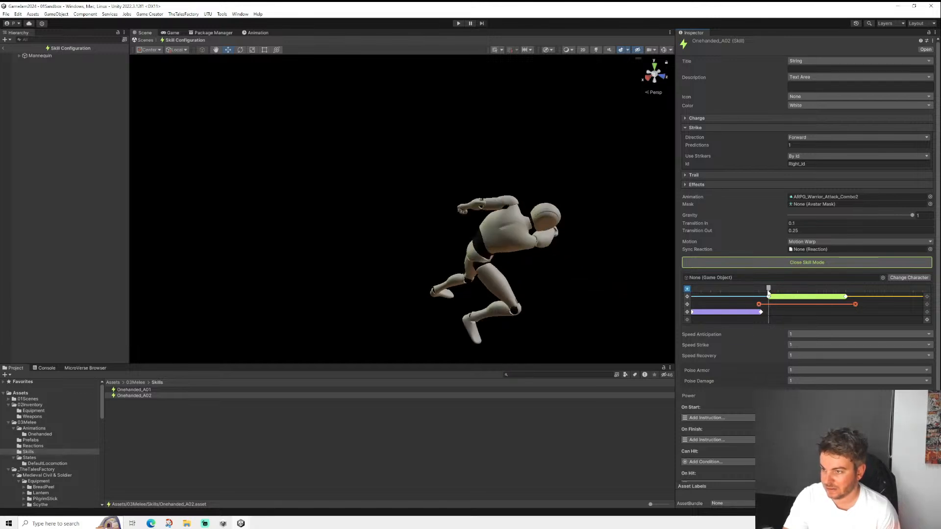
{"action": "left_click_drag", "start_coordinate": [768, 292], "coordinate": [798, 292]}
{"action": "middle_click_drag", "start_coordinate": [640, 282], "coordinate": [573, 272]}
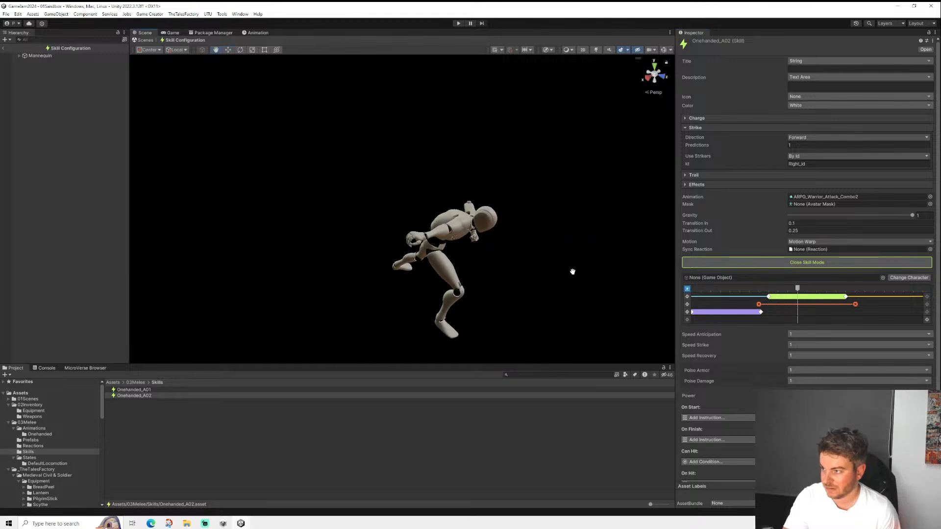
{"action": "left_click_drag", "start_coordinate": [798, 293], "coordinate": [935, 296]}
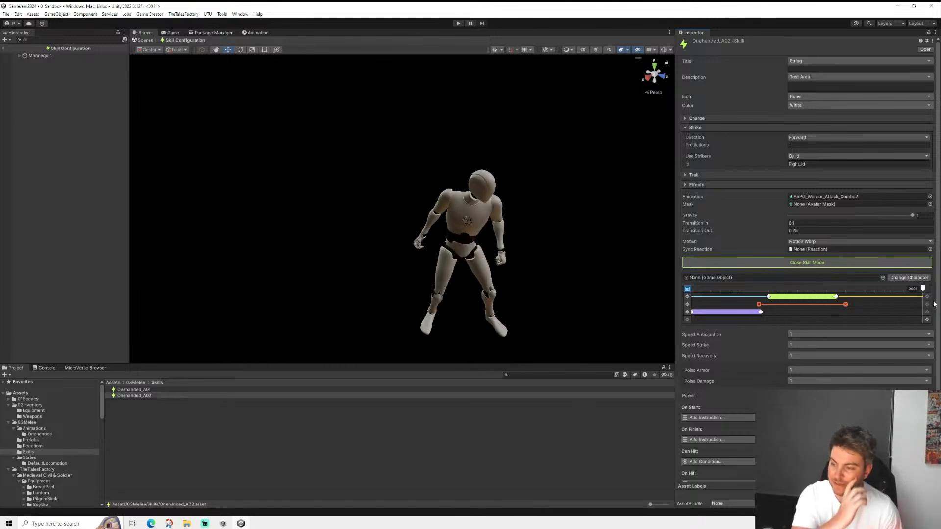
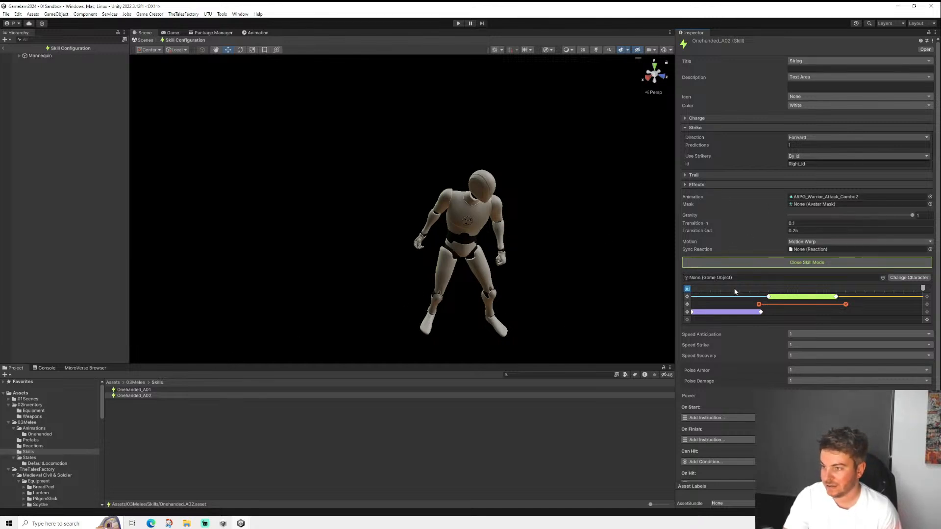
- Duplicate the Onehanded_A02 skill and rename the copy Onehanded_A03
{"action": "left_click", "coordinate": [146, 410]}
{"action": "left_click", "coordinate": [148, 397]}
{"action": "key", "text": "ctrl+d"}
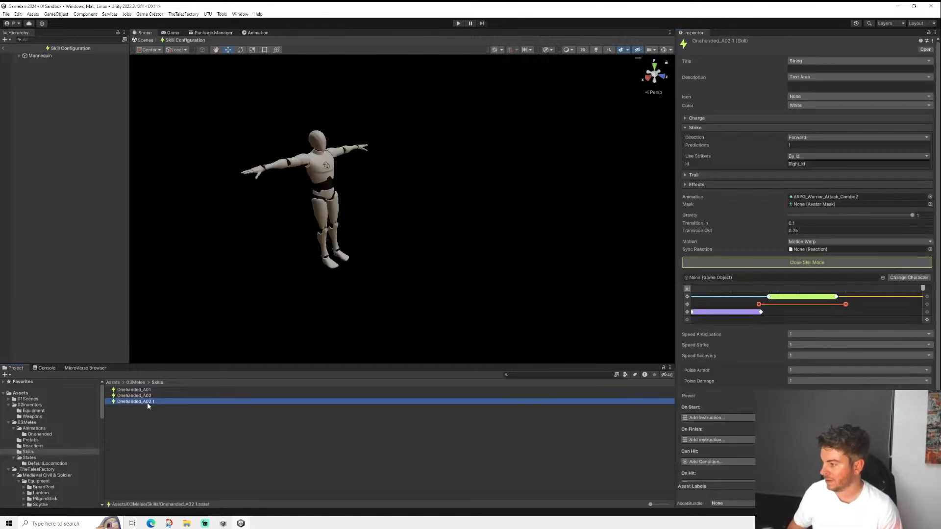
{"action": "right_click", "coordinate": [151, 403]}
{"action": "left_click", "coordinate": [173, 225]}
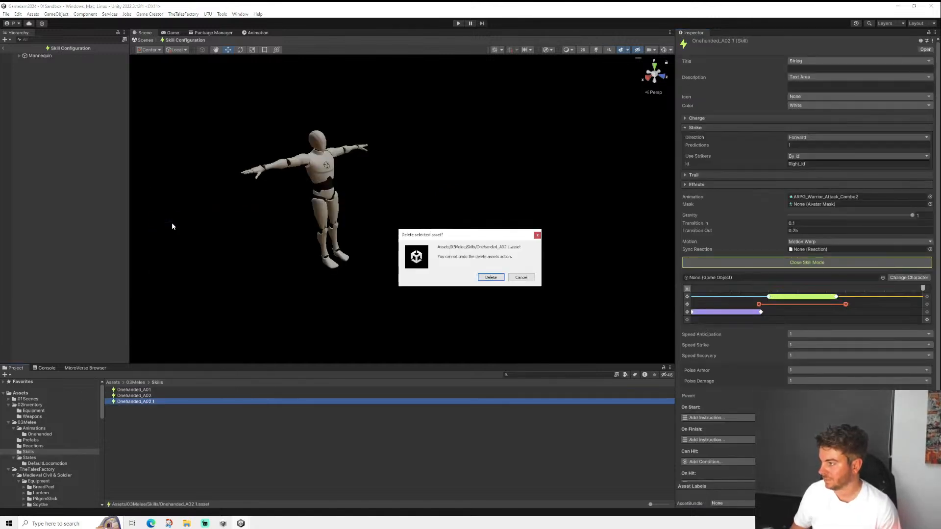
{"action": "left_click", "coordinate": [489, 278]}
{"action": "right_click", "coordinate": [151, 400]}
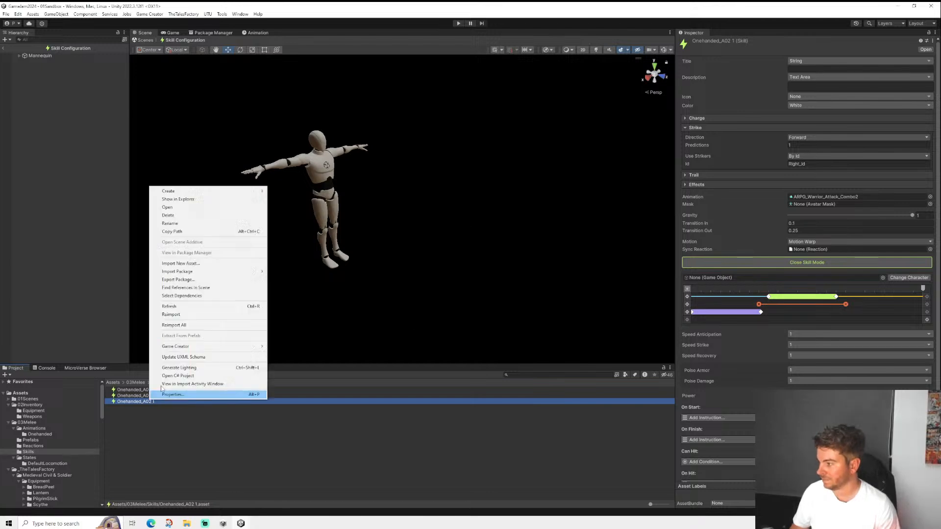
{"action": "left_click", "coordinate": [181, 231]}
{"action": "key", "text": "Right"}
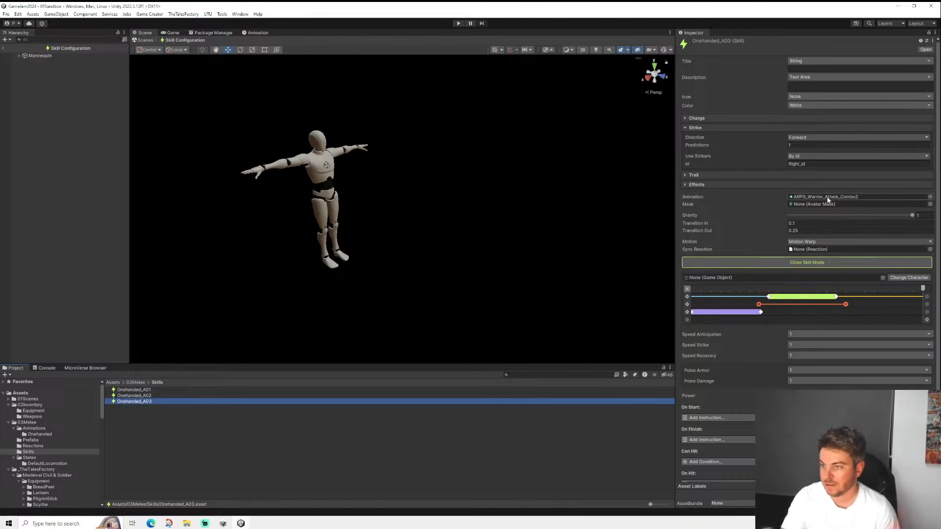
- Assign ARPG_Warrior_Attack_Combo3 as the animation of Onehanded_A03
{"action": "left_click", "coordinate": [930, 197]}
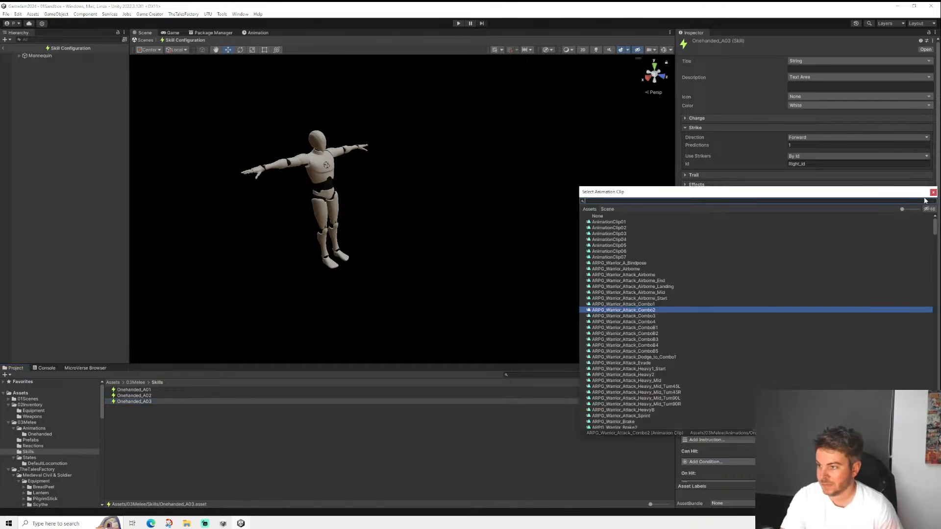
{"action": "key", "text": "Down"}
{"action": "key", "text": "Return"}
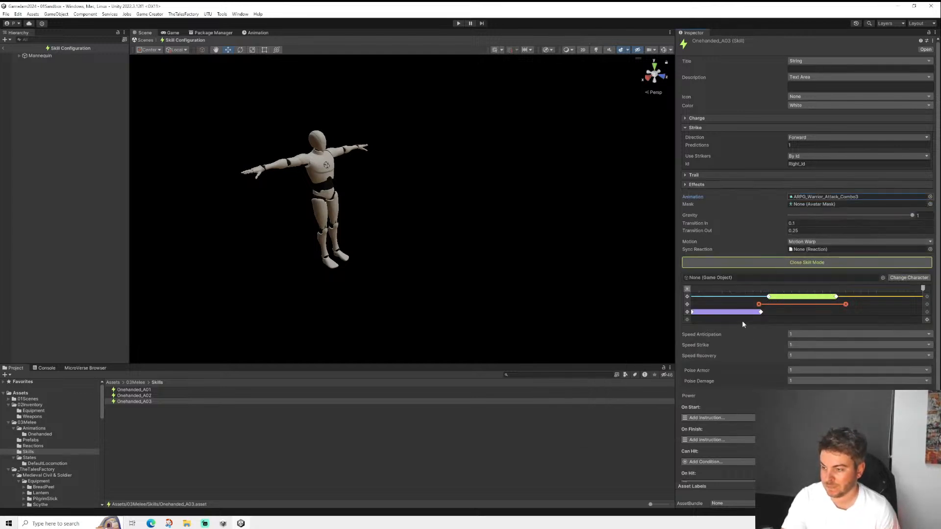
- Scrub through the Onehanded_A02 and Onehanded_A03 animations in turn to compare their poses and motion
{"action": "left_click", "coordinate": [139, 395]}
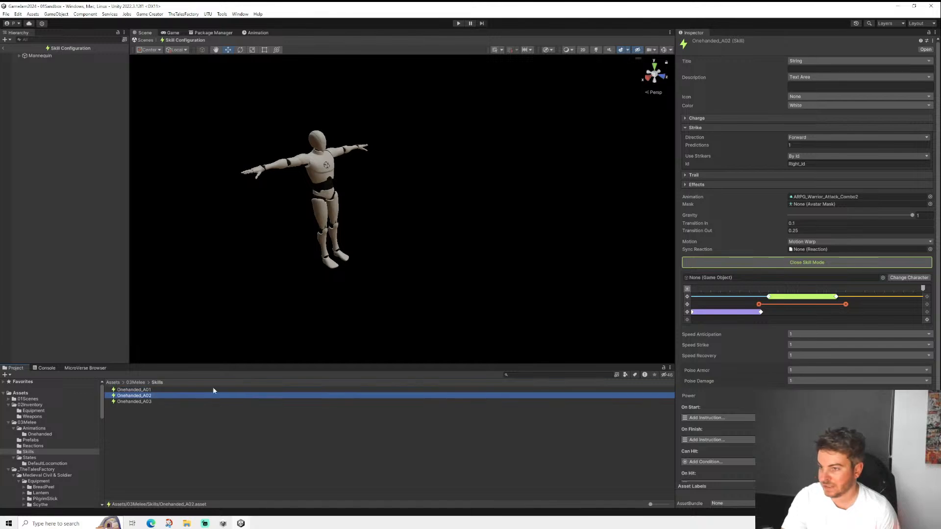
{"action": "left_click", "coordinate": [694, 290]}
{"action": "left_click_drag", "start_coordinate": [694, 290], "coordinate": [240, 310]}
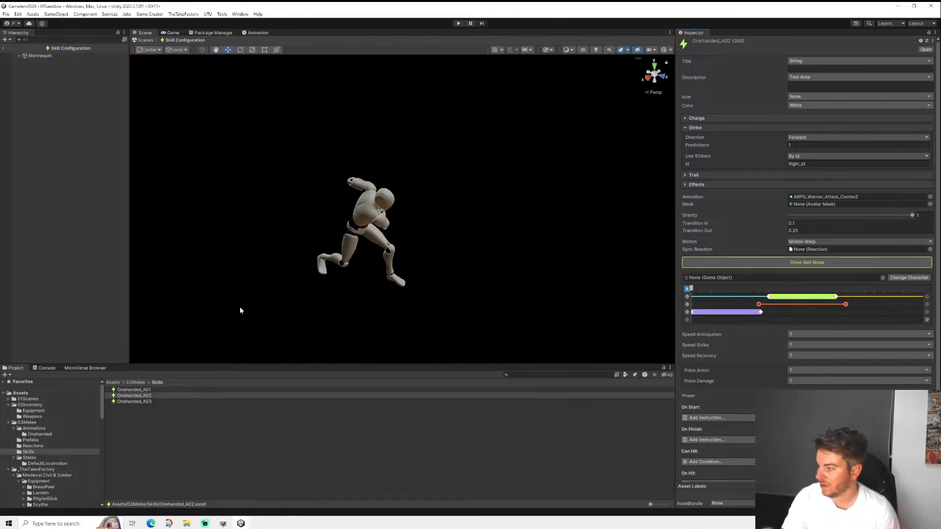
{"action": "left_click", "coordinate": [146, 401]}
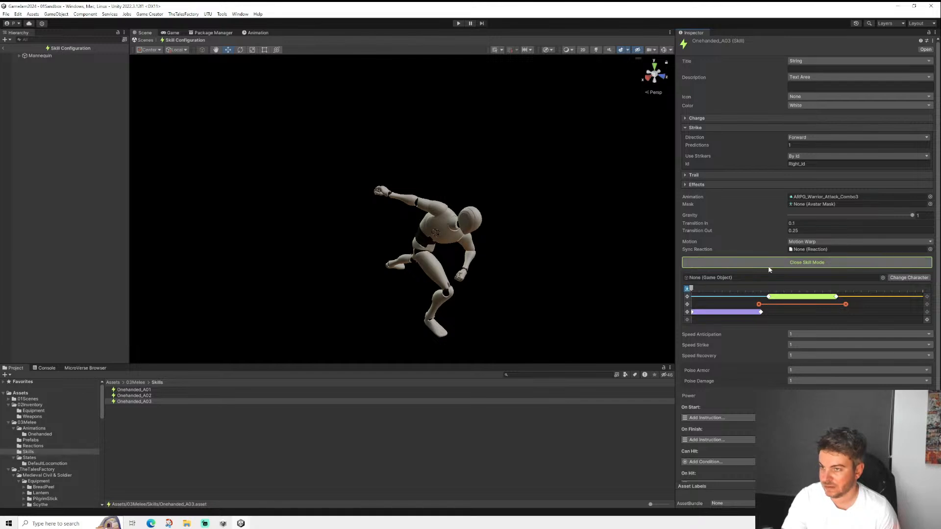
{"action": "left_click", "coordinate": [687, 289]}
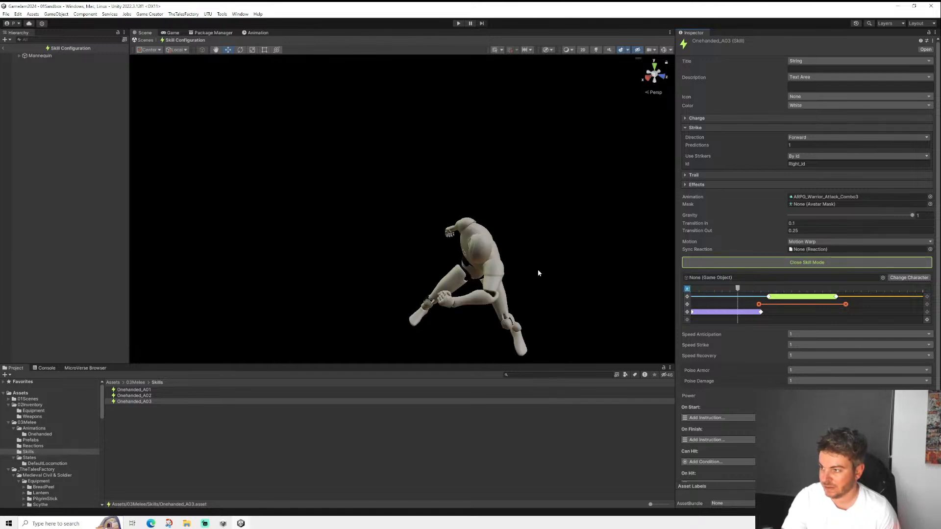
{"action": "left_click_drag", "start_coordinate": [698, 290], "coordinate": [683, 304]}
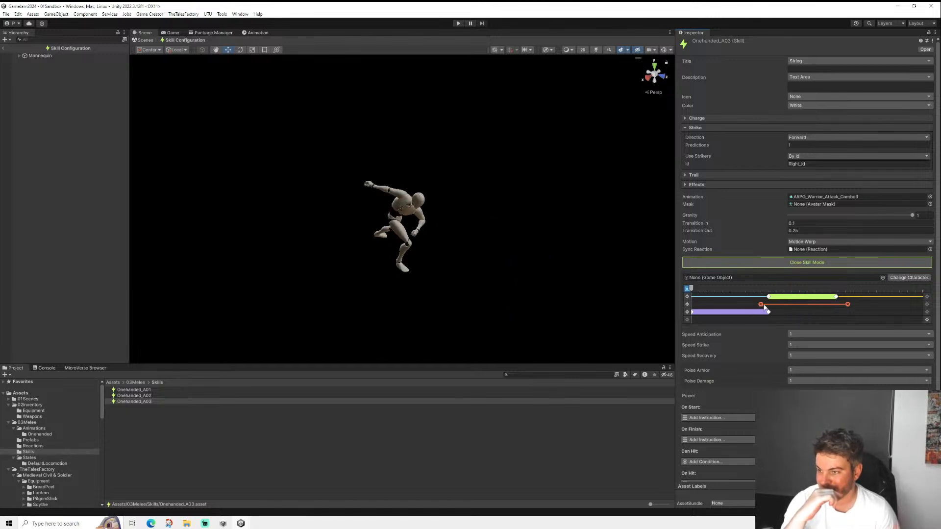
- Retime Onehanded_A03 to its swing by delaying the strike phase and orange range and extending the motion warp to the range's start
{"action": "left_click_drag", "start_coordinate": [692, 302], "coordinate": [786, 308]}
{"action": "mouse_move", "coordinate": [793, 311]}
{"action": "left_mouse_down"}
{"action": "mouse_move", "coordinate": [809, 300]}
{"action": "mouse_move", "coordinate": [793, 289]}
{"action": "mouse_move", "coordinate": [870, 306]}
{"action": "mouse_move", "coordinate": [838, 305]}
{"action": "left_mouse_up"}
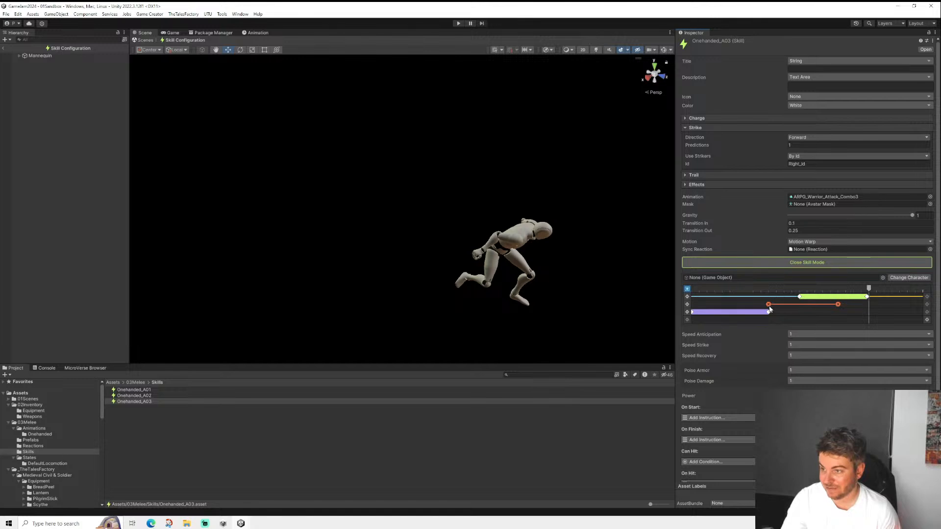
{"action": "left_click_drag", "start_coordinate": [769, 308], "coordinate": [795, 303]}
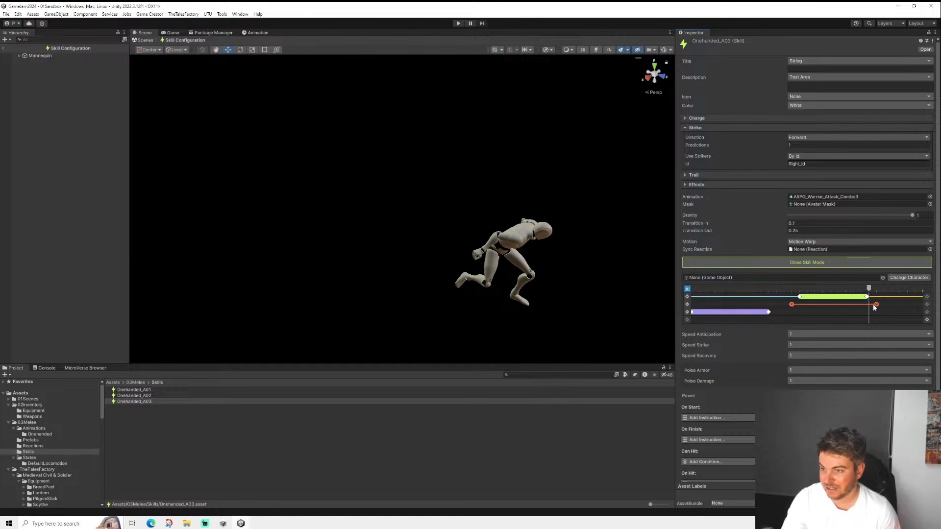
{"action": "left_click_drag", "start_coordinate": [869, 289], "coordinate": [691, 289]}
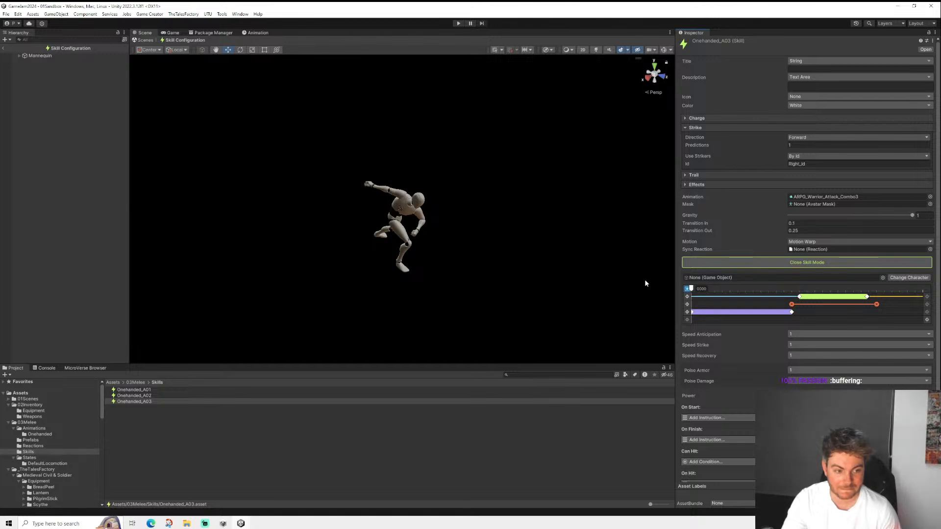
{"action": "left_click_drag", "start_coordinate": [704, 289], "coordinate": [380, 269]}
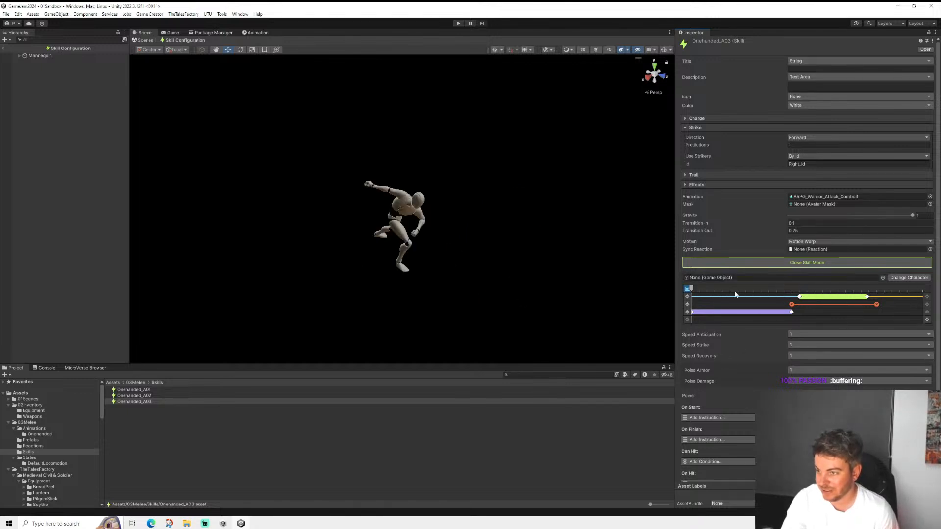
{"action": "left_click_drag", "start_coordinate": [692, 289], "coordinate": [846, 288]}
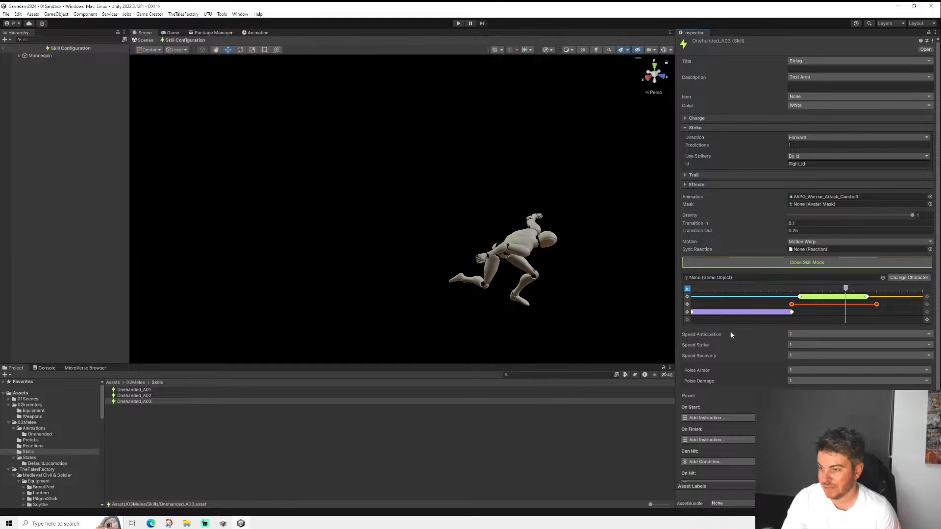
- Check the motion warp settings of Onehanded_A03 and Onehanded_A01, and try a motion warp distance of 2 for Onehanded_A02
{"action": "left_click", "coordinate": [729, 317]}
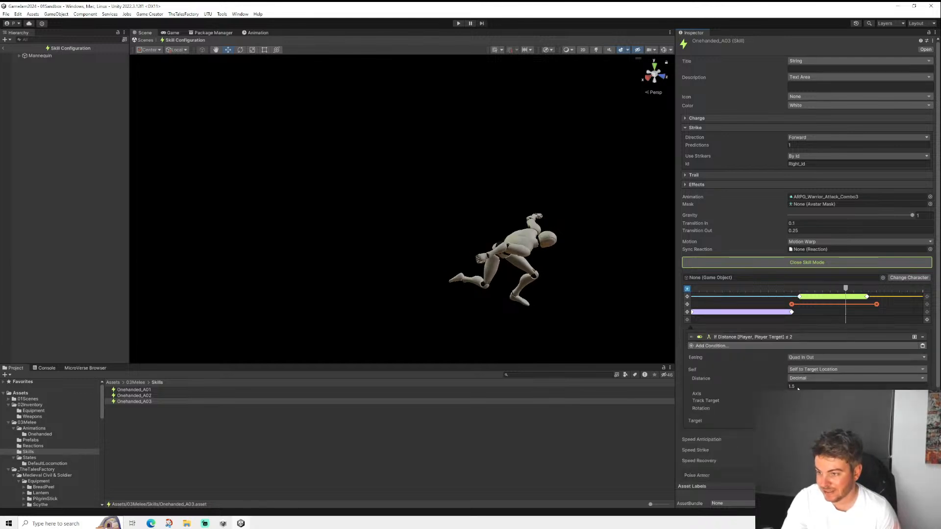
{"action": "left_click", "coordinate": [138, 390]}
{"action": "left_click", "coordinate": [742, 317]}
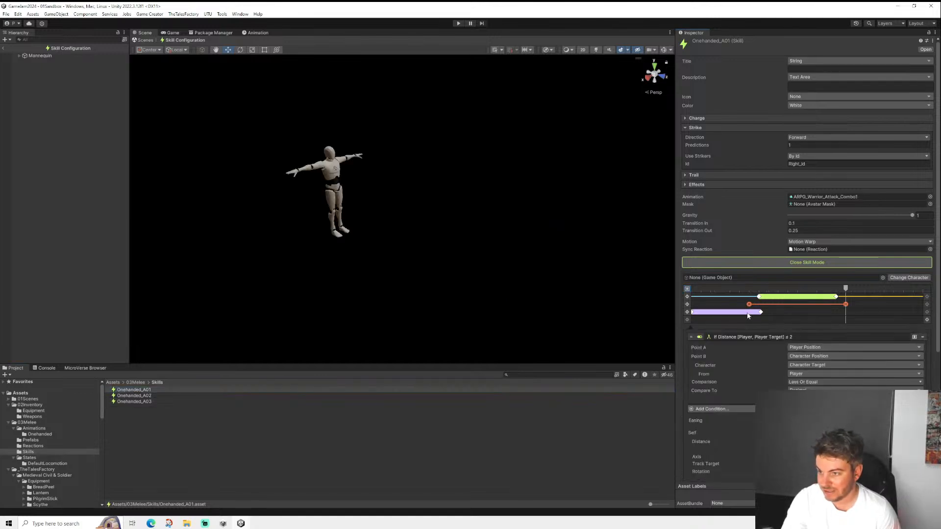
{"action": "left_click", "coordinate": [144, 397]}
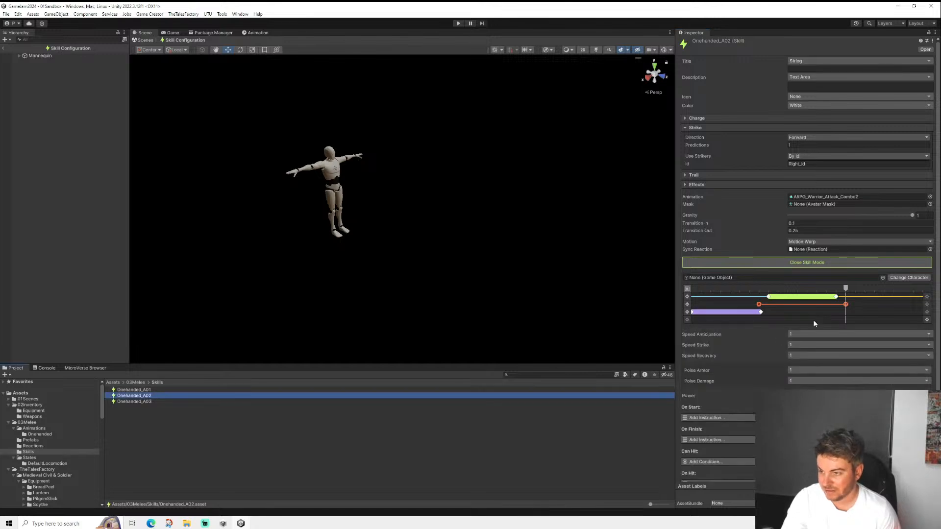
{"action": "left_click", "coordinate": [814, 387]}
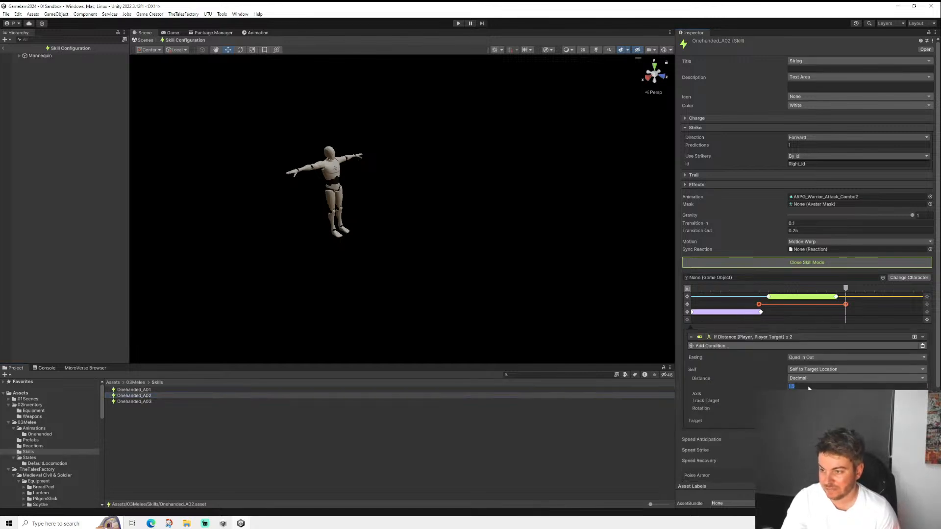
{"action": "type", "text": "2"}
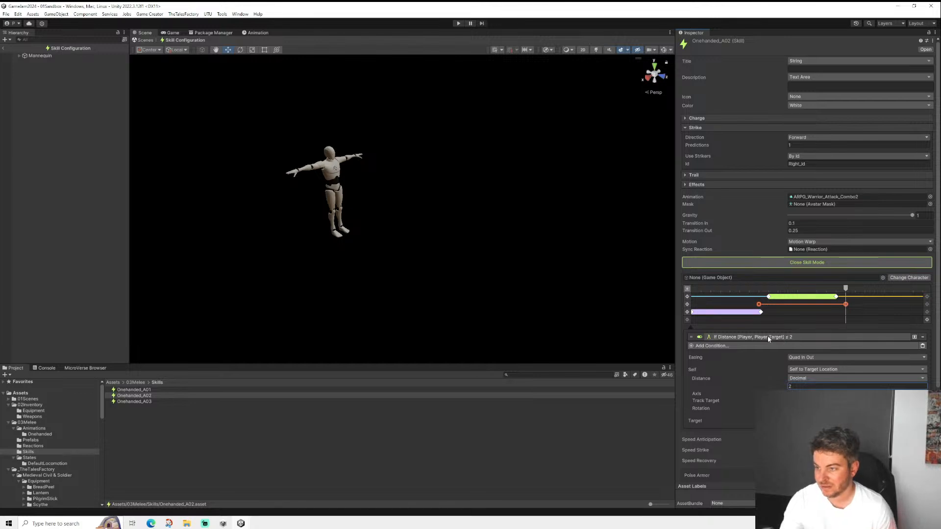
{"action": "scroll", "coordinate": [756, 339], "scroll_direction": "down", "scroll_amount": 2}
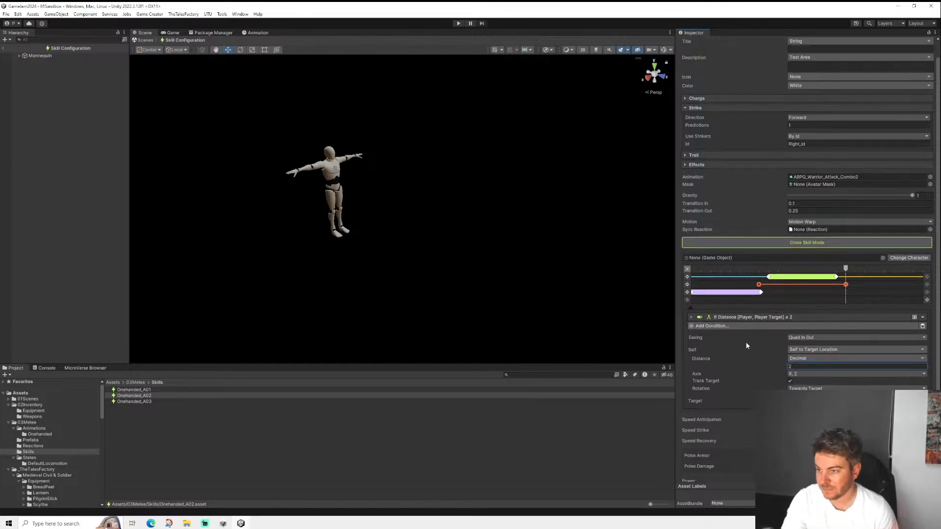
- Compare with Onehanded_A01's motion warp settings and set Onehanded_A02's motion warp distance to 1.5
{"action": "left_click", "coordinate": [135, 390]}
{"action": "left_click", "coordinate": [738, 309]}
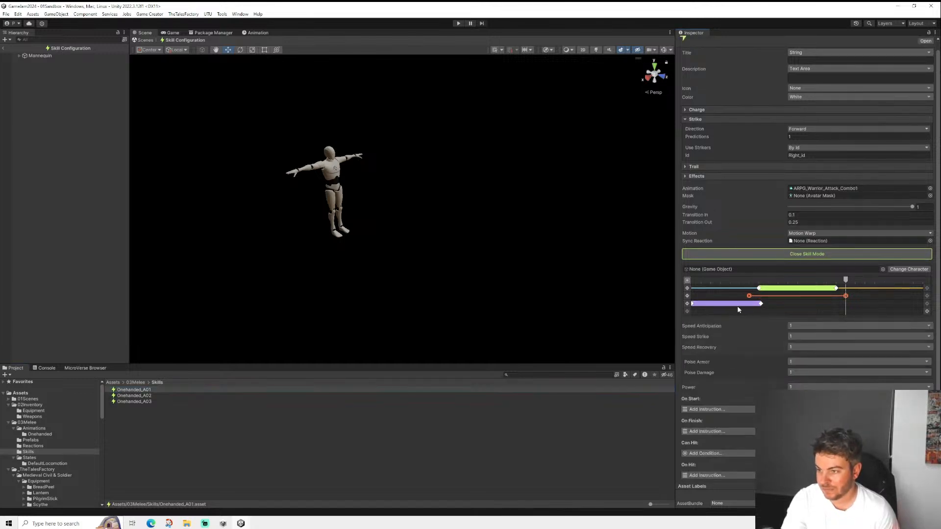
{"action": "left_click", "coordinate": [745, 308]}
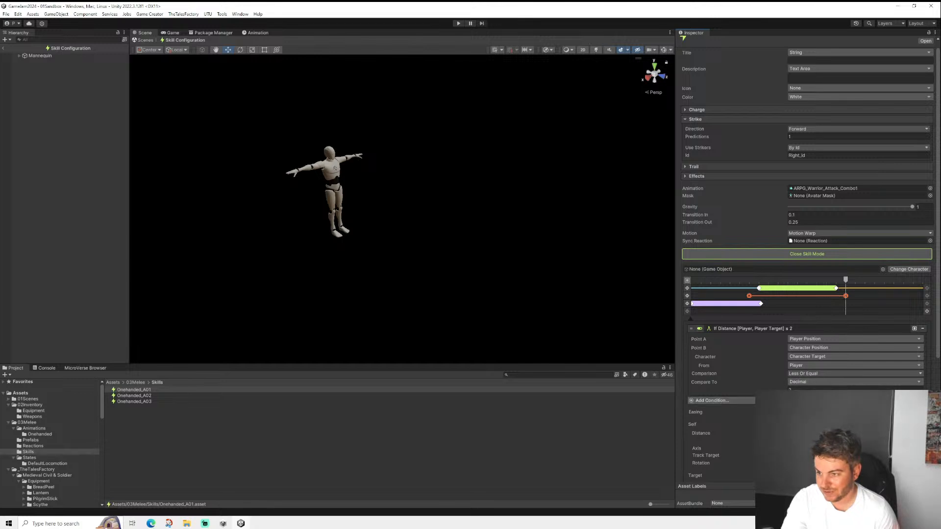
{"action": "left_click", "coordinate": [144, 396]}
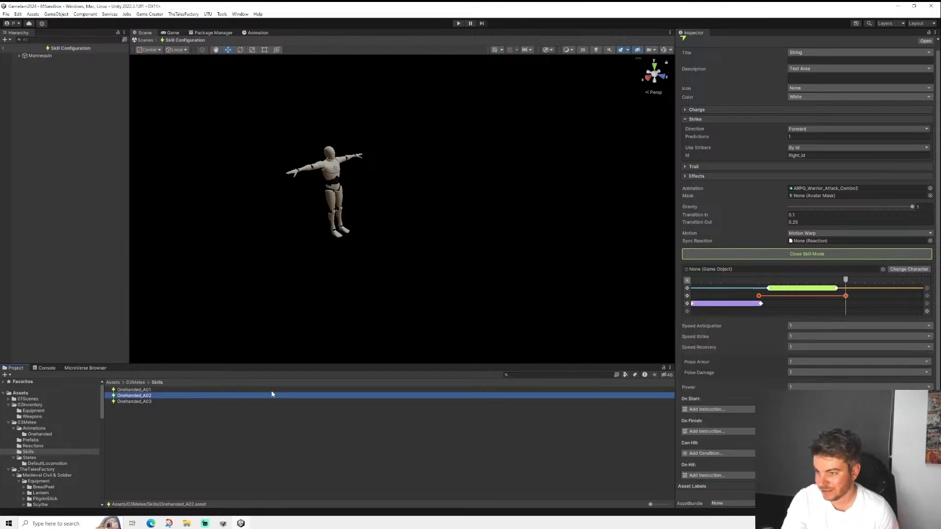
{"action": "left_click", "coordinate": [729, 303]}
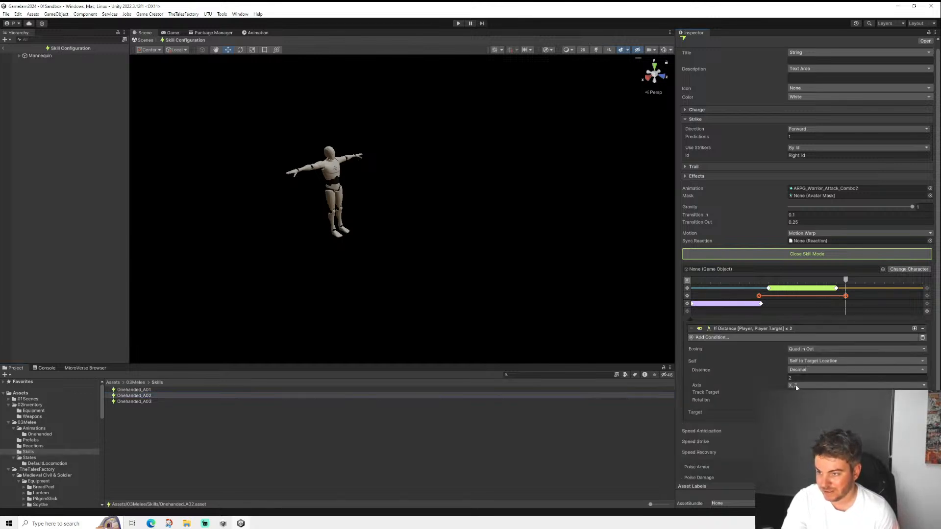
{"action": "left_click", "coordinate": [802, 379]}
{"action": "type", "text": "1.5"}
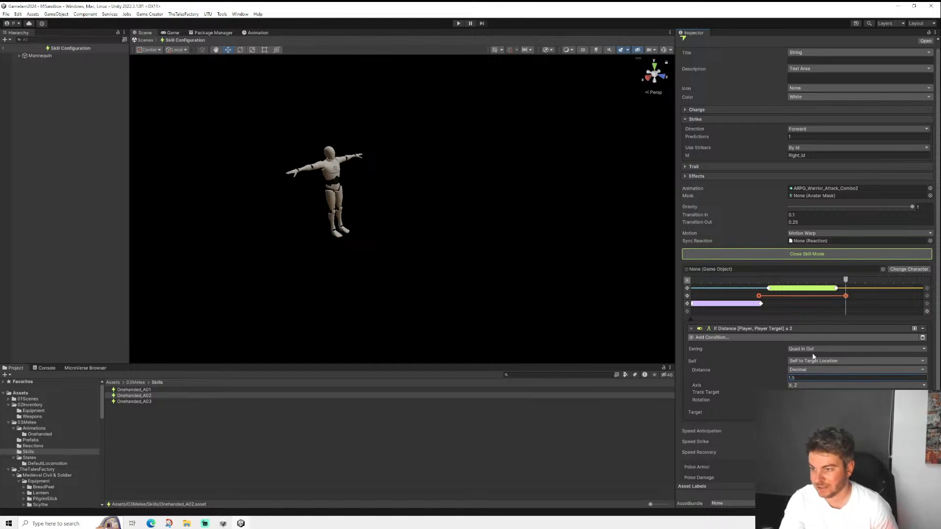
- Set Onehanded_A03's motion warp distance to 2.5 and its player-to-target distance condition to less than or equal to 3
{"action": "left_click", "coordinate": [141, 400]}
{"action": "left_click", "coordinate": [759, 304]}
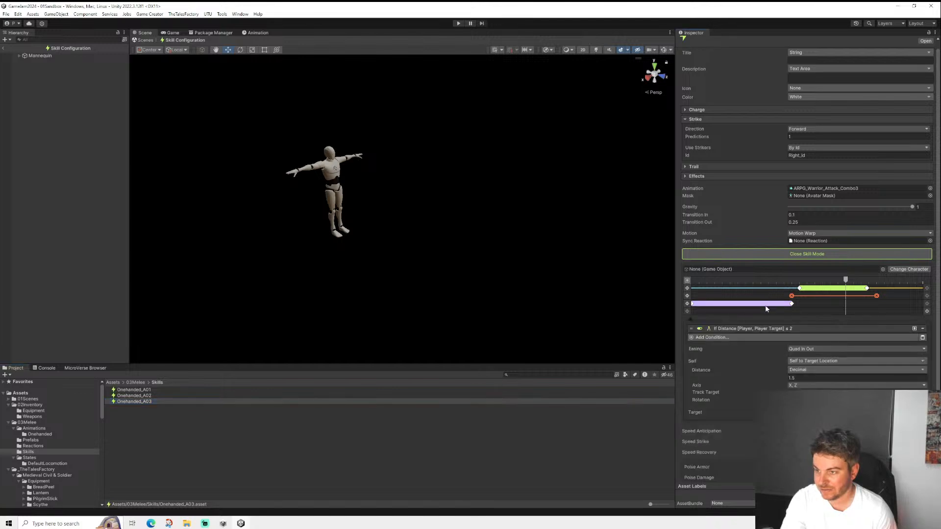
{"action": "left_click", "coordinate": [805, 378]}
{"action": "type", "text": "2.5"}
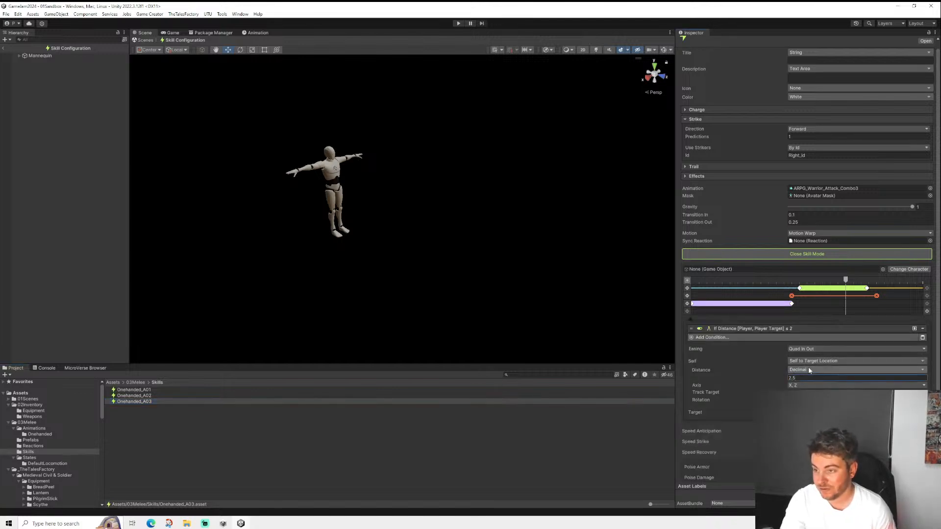
{"action": "left_click", "coordinate": [778, 327]}
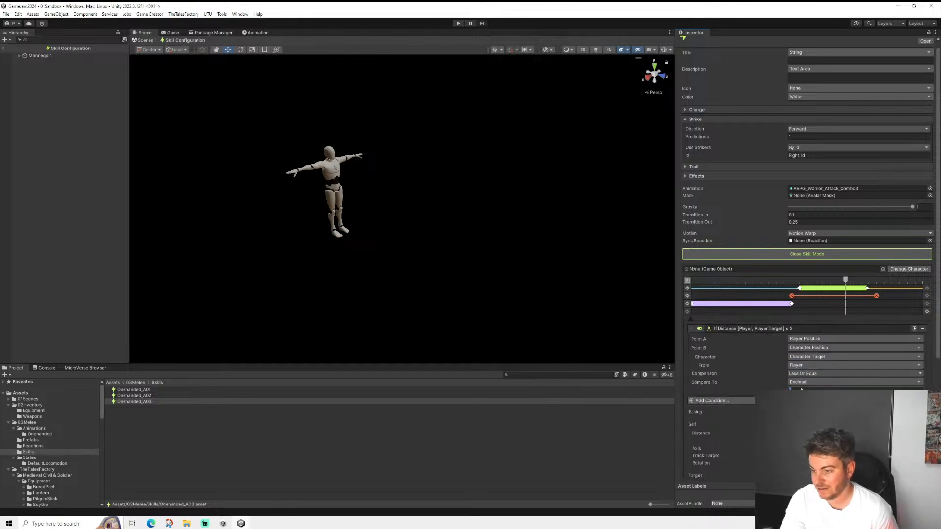
{"action": "left_click", "coordinate": [774, 329]}
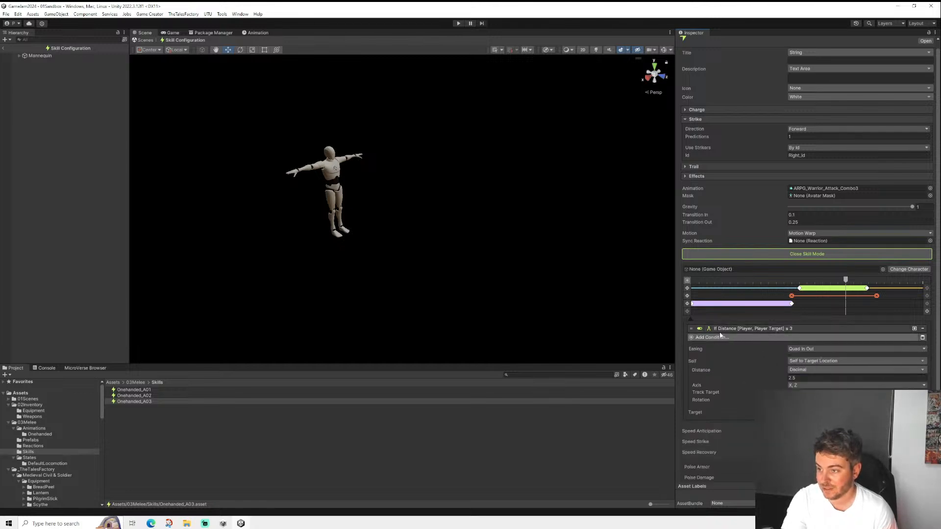
- Leave skill mode and save the scene
{"action": "left_click", "coordinate": [6, 14]}
{"action": "left_click", "coordinate": [13, 49]}
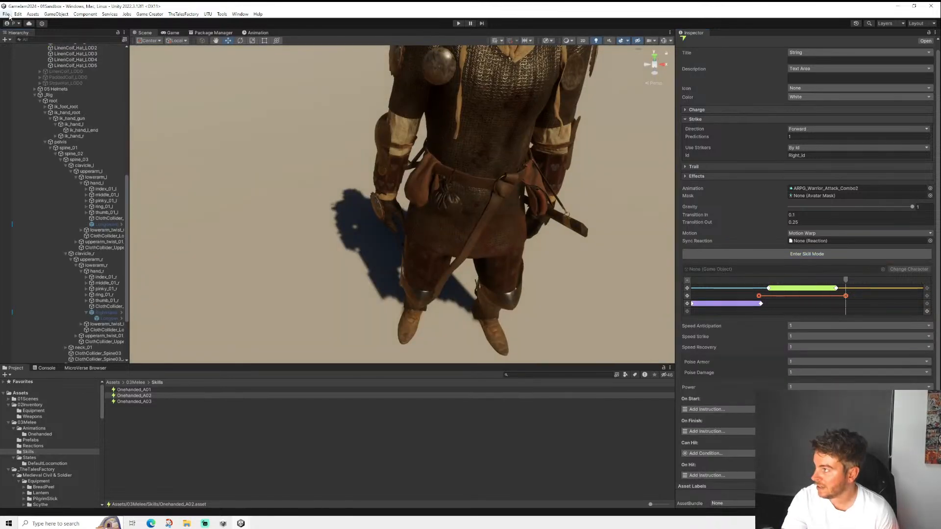
{"action": "left_click", "coordinate": [6, 14]}
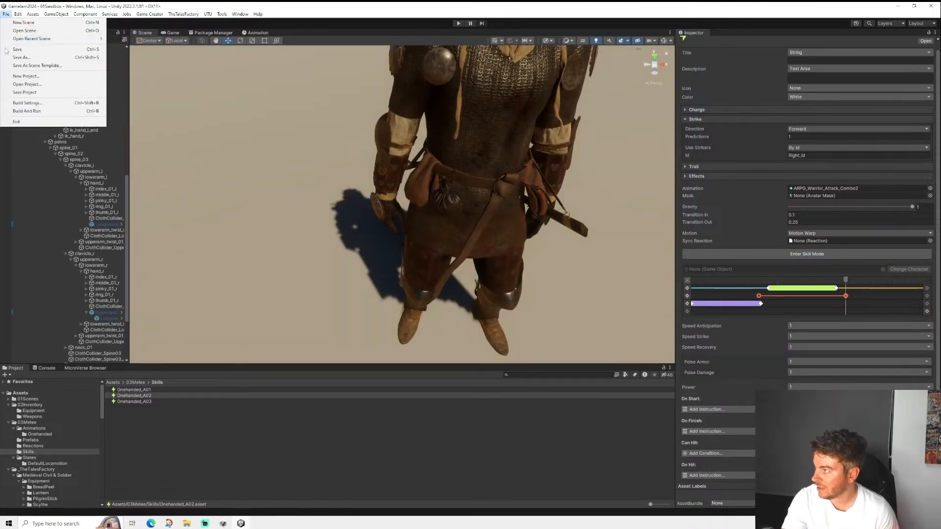
{"action": "left_click", "coordinate": [6, 50]}
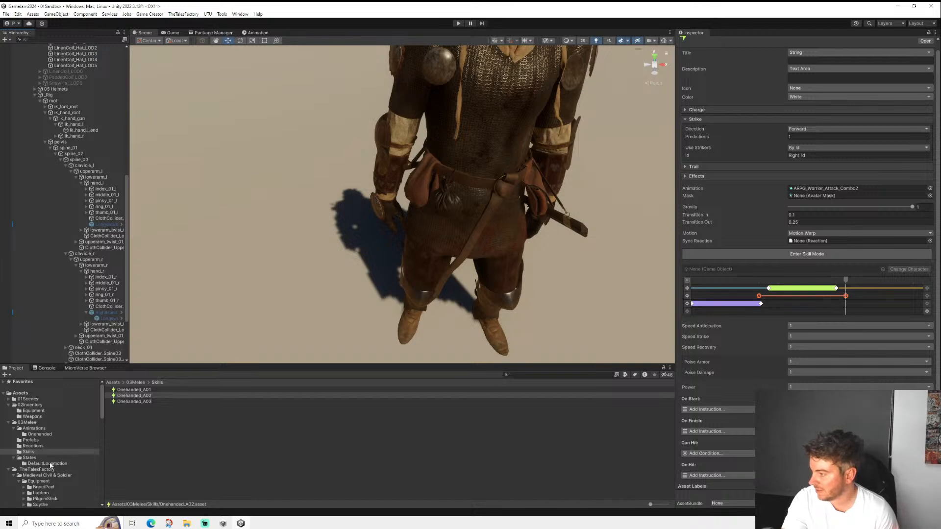
- Preview the ARPG_Warrior_Attack_Combo4 animation clip from the Onehanded animations folder
{"action": "left_click", "coordinate": [39, 434]}
{"action": "left_click", "coordinate": [147, 408]}
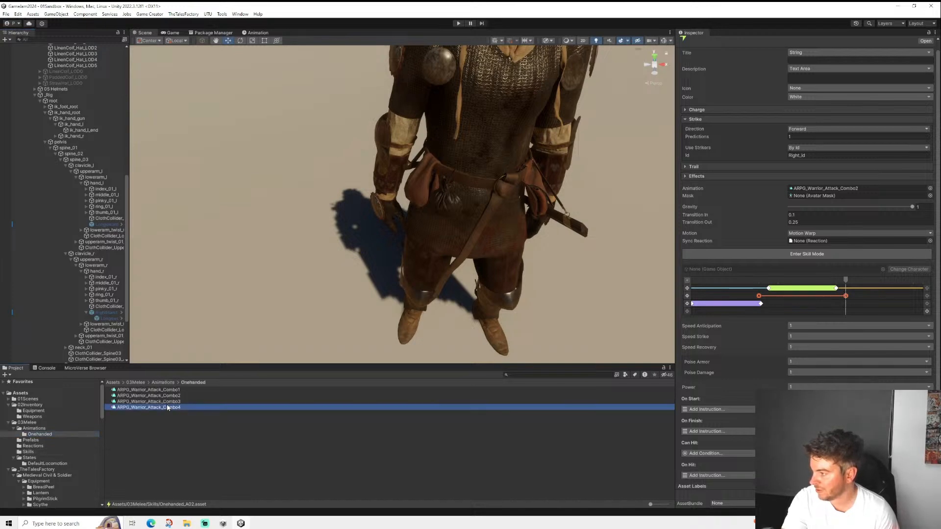
{"action": "left_click", "coordinate": [681, 288]}
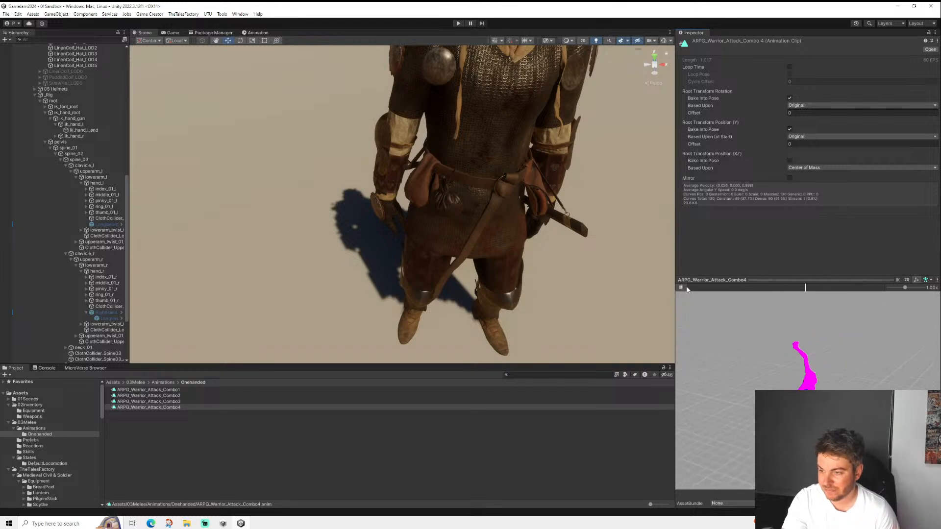
{"action": "scroll", "coordinate": [346, 248], "scroll_direction": "down", "scroll_amount": 5}
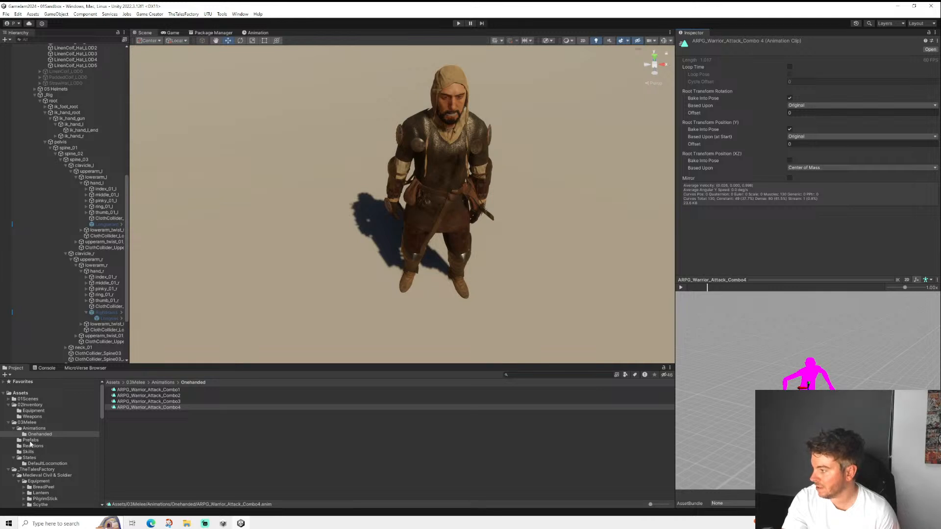
- Add two successively nested entries beneath Onehanded A01 in the Onehanded_Combos asset
{"action": "left_click", "coordinate": [29, 422]}
{"action": "left_click", "coordinate": [147, 419]}
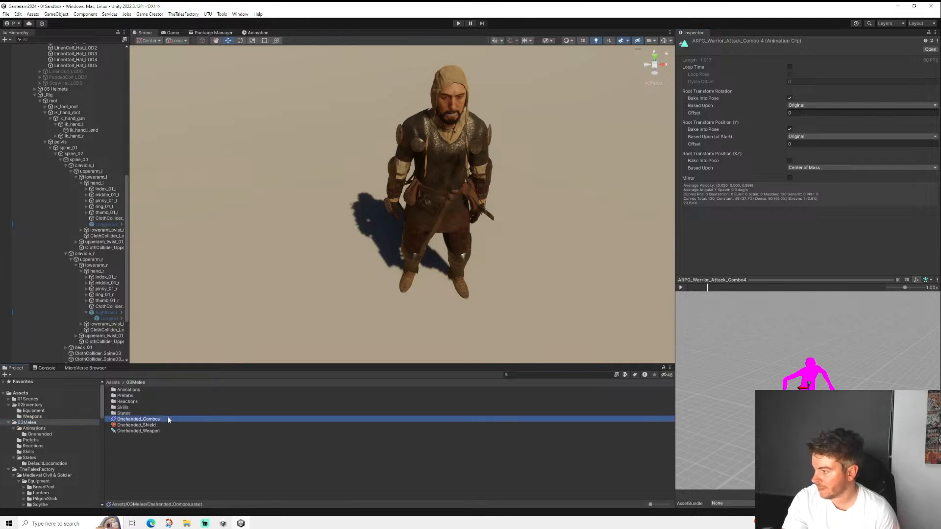
{"action": "left_click", "coordinate": [717, 62]}
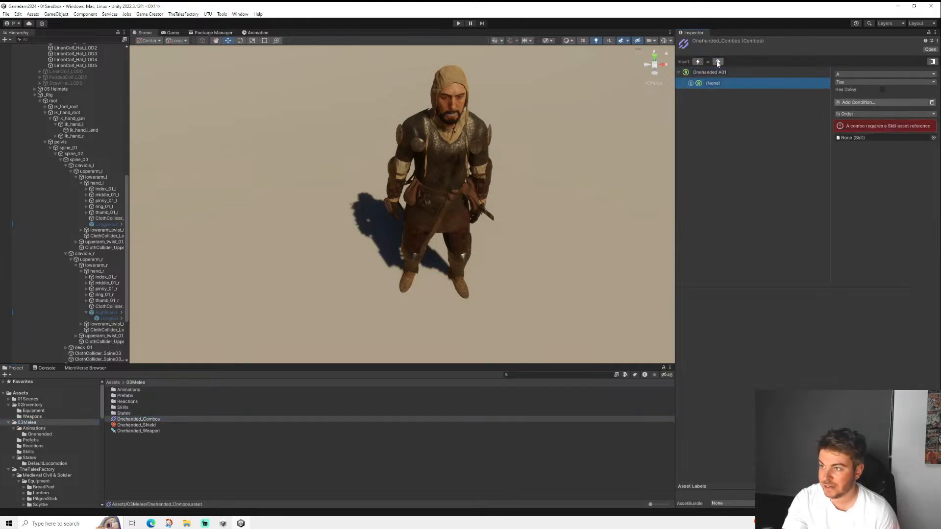
{"action": "left_click", "coordinate": [717, 62]}
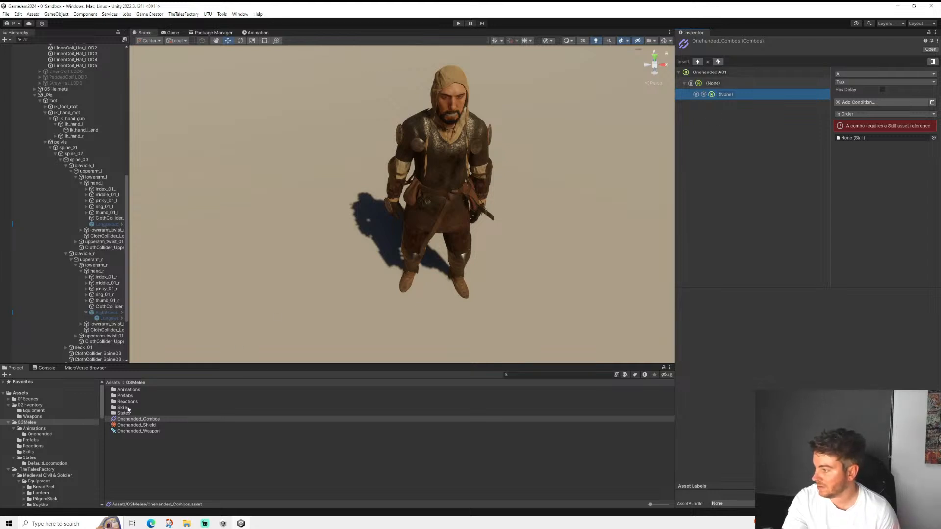
- Assign the Onehanded_A02 skill to the second combo entry and Onehanded_A03 to the third, and save the scene
{"action": "left_click", "coordinate": [28, 452]}
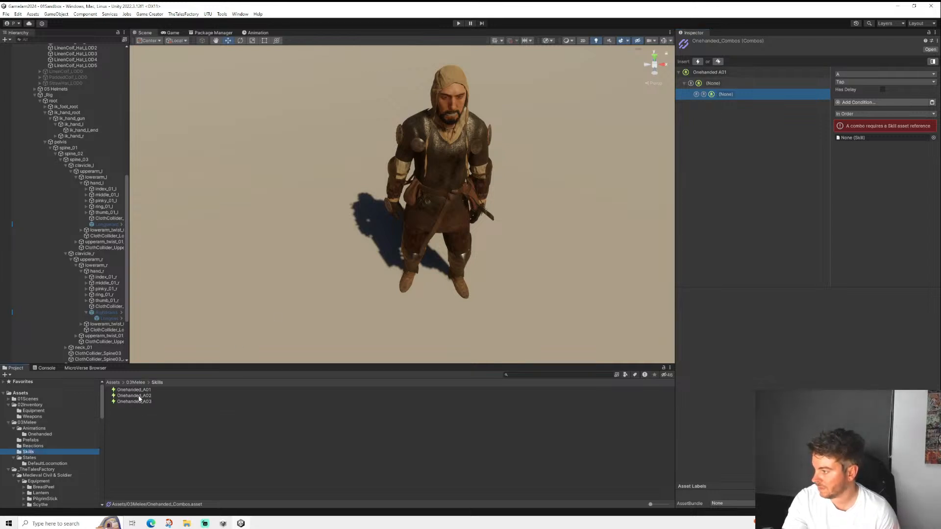
{"action": "left_click_drag", "start_coordinate": [140, 398], "coordinate": [668, 199]}
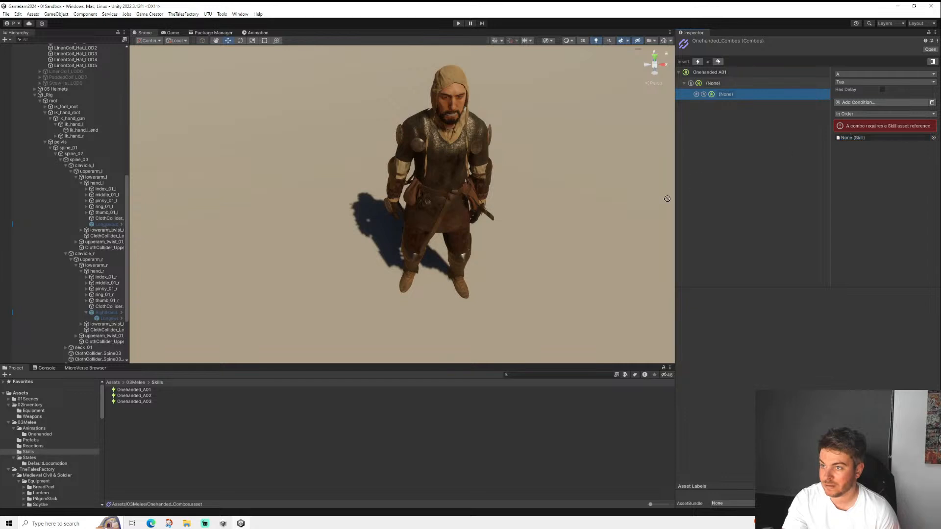
{"action": "left_click_drag", "start_coordinate": [143, 403], "coordinate": [871, 136]}
{"action": "left_click", "coordinate": [716, 84]}
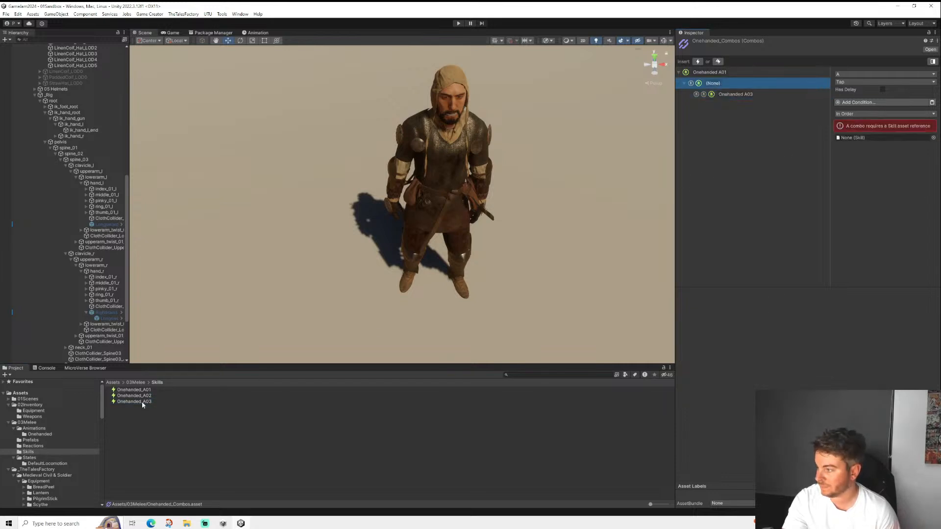
{"action": "left_click_drag", "start_coordinate": [133, 396], "coordinate": [866, 136]}
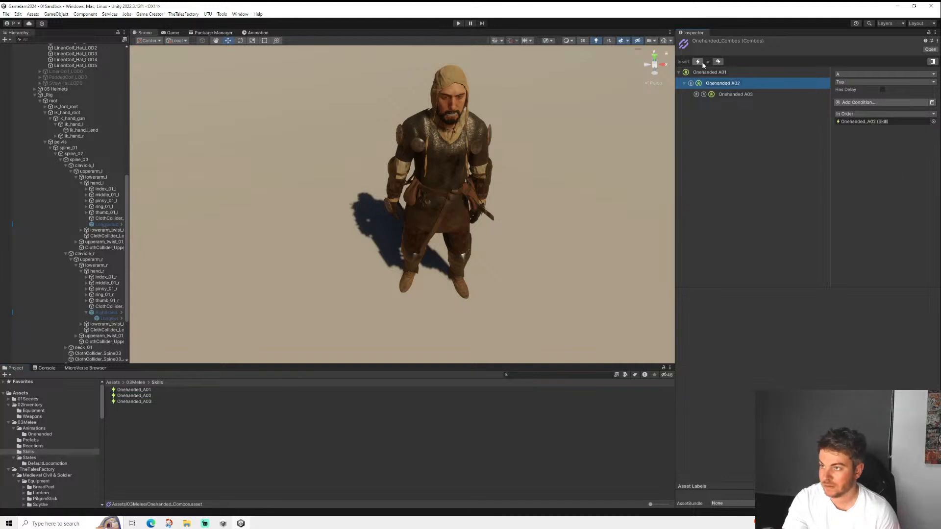
{"action": "left_click", "coordinate": [6, 14]}
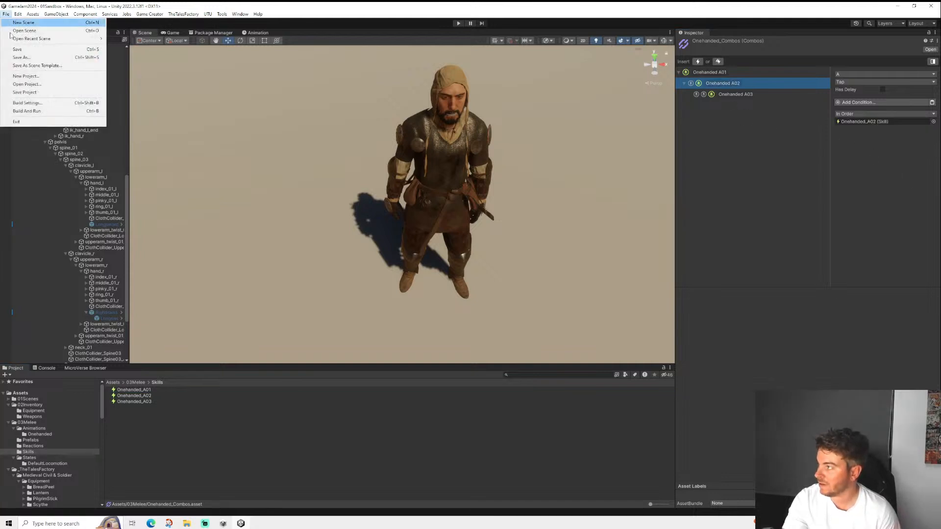
{"action": "left_click", "coordinate": [14, 49]}
- Playtest the one-handed attack combo against the mannequin enemy and stop play mode
{"action": "left_click", "coordinate": [458, 24]}
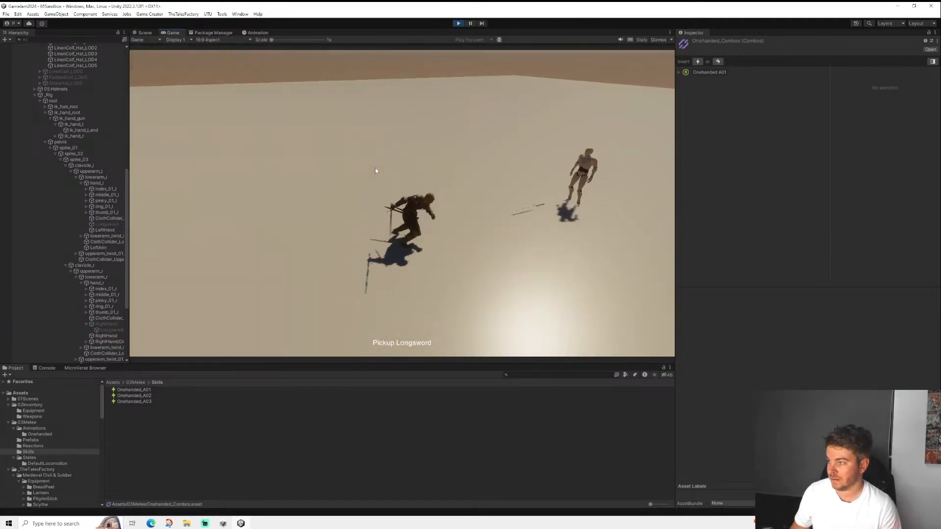
{"action": "left_click", "coordinate": [375, 168]}
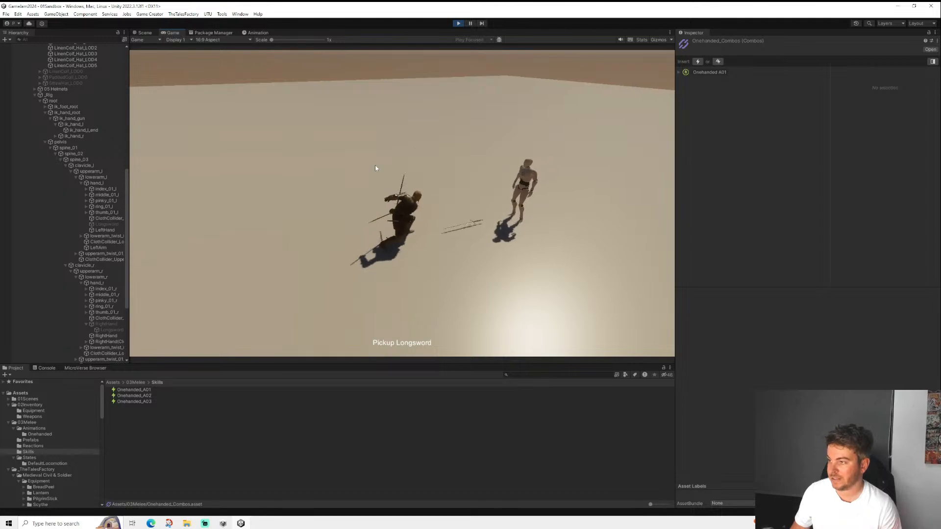
{"action": "left_click", "coordinate": [372, 168]}
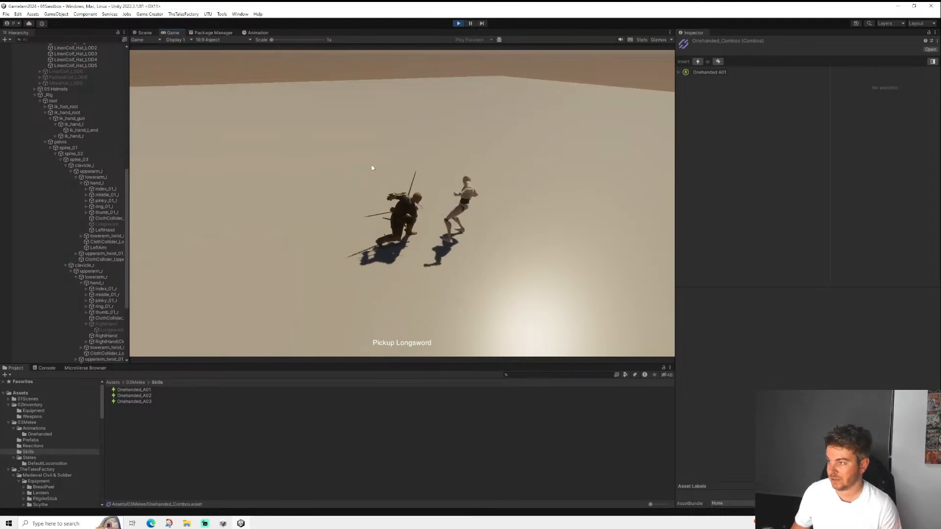
{"action": "left_click", "coordinate": [370, 168]}
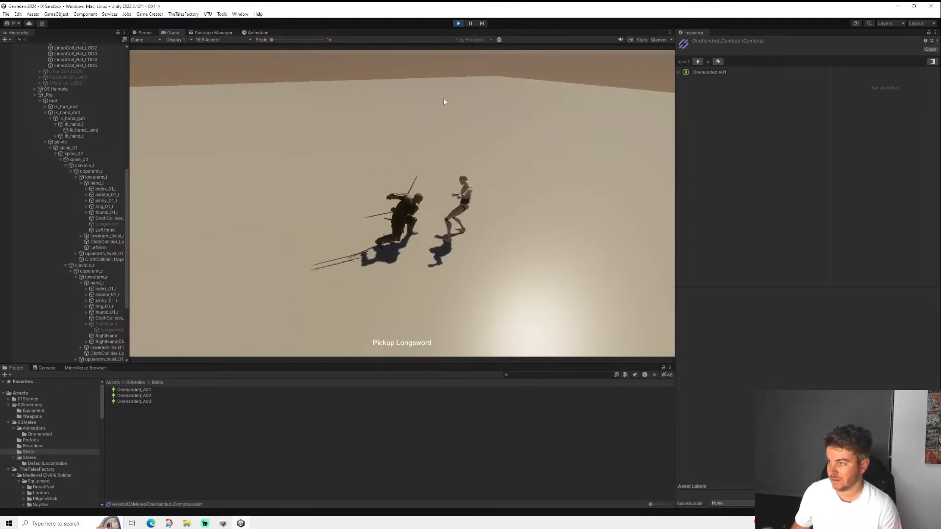
{"action": "left_click", "coordinate": [420, 123]}
{"action": "left_click", "coordinate": [419, 123]}
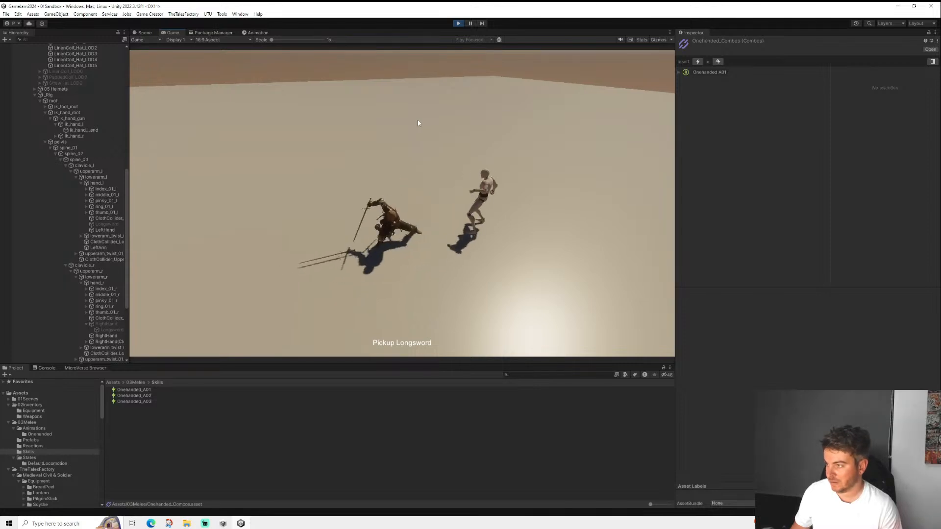
{"action": "left_click", "coordinate": [459, 23]}
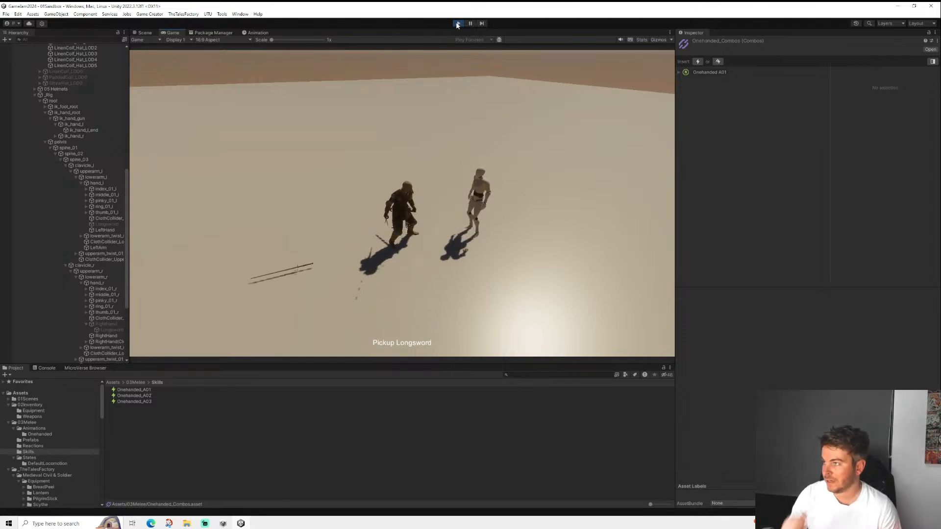
- Open the Onehanded_A03 skill and scrub its attack animation on the mannequin to see which hand strikes
{"action": "double_click", "coordinate": [134, 401]}
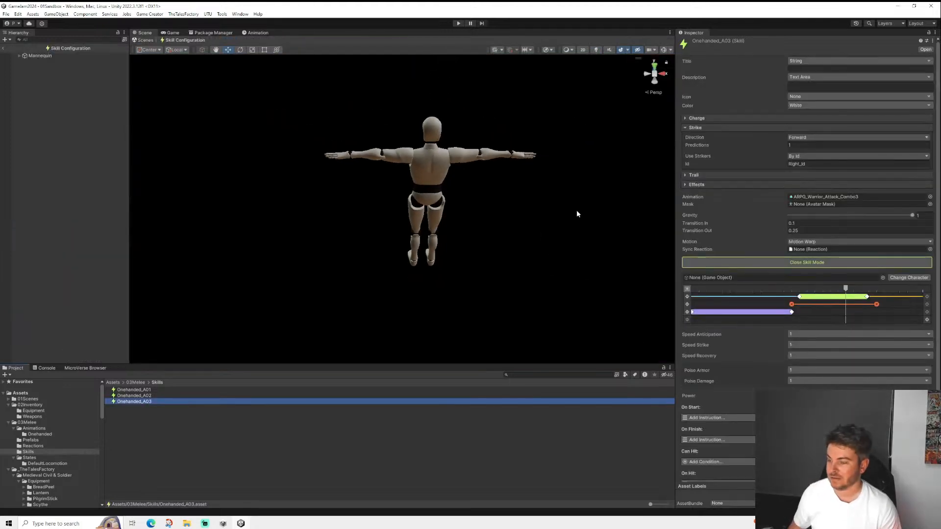
{"action": "left_click_drag", "start_coordinate": [585, 198], "coordinate": [276, 163], "text": "alt"}
{"action": "left_click_drag", "start_coordinate": [866, 289], "coordinate": [730, 283]}
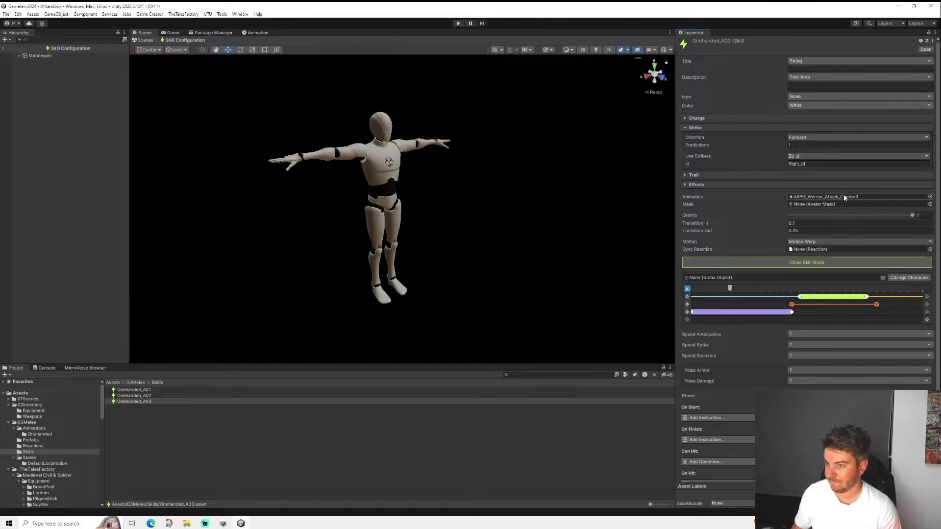
{"action": "left_click", "coordinate": [744, 266]}
{"action": "left_click", "coordinate": [743, 264]}
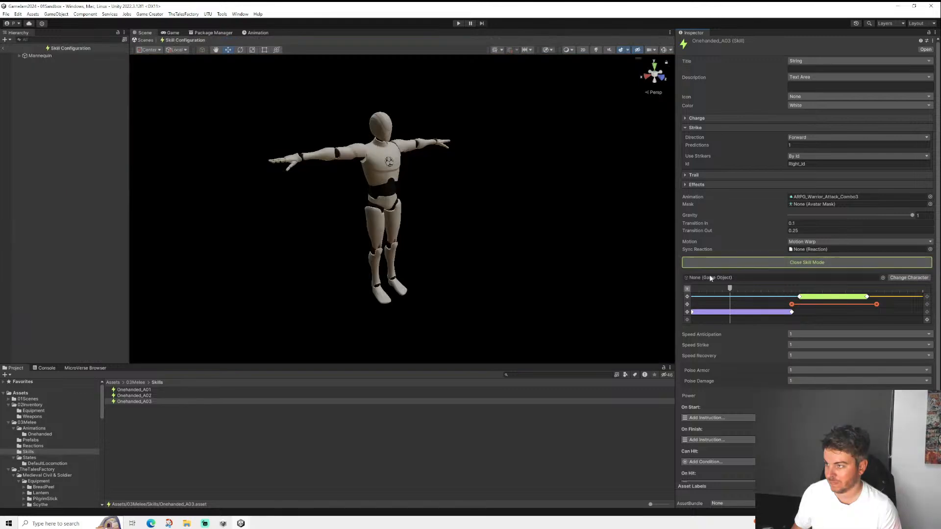
{"action": "left_click_drag", "start_coordinate": [729, 288], "coordinate": [687, 282]}
{"action": "scroll", "coordinate": [608, 261], "scroll_direction": "down", "scroll_amount": 7}
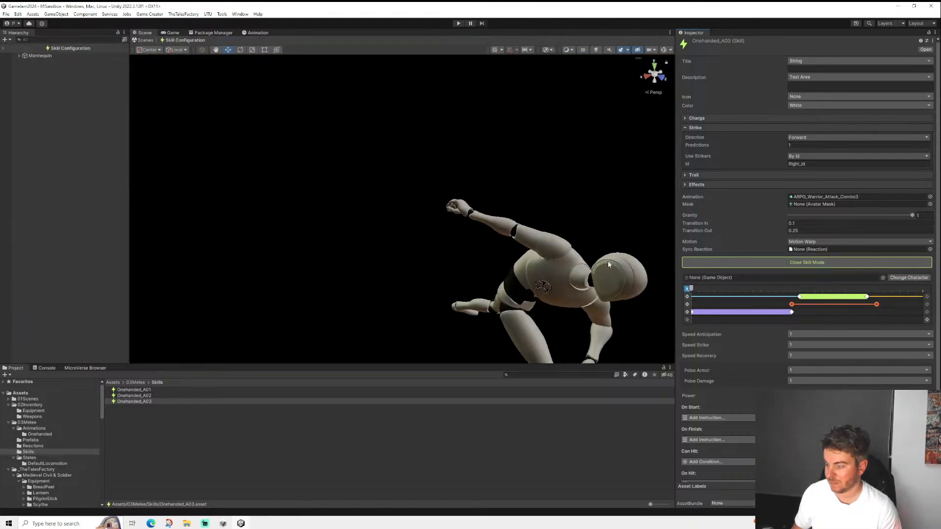
{"action": "middle_click_drag", "start_coordinate": [603, 288], "coordinate": [486, 248]}
{"action": "left_click_drag", "start_coordinate": [706, 293], "coordinate": [815, 319]}
{"action": "scroll", "coordinate": [495, 235], "scroll_direction": "down", "scroll_amount": 4}
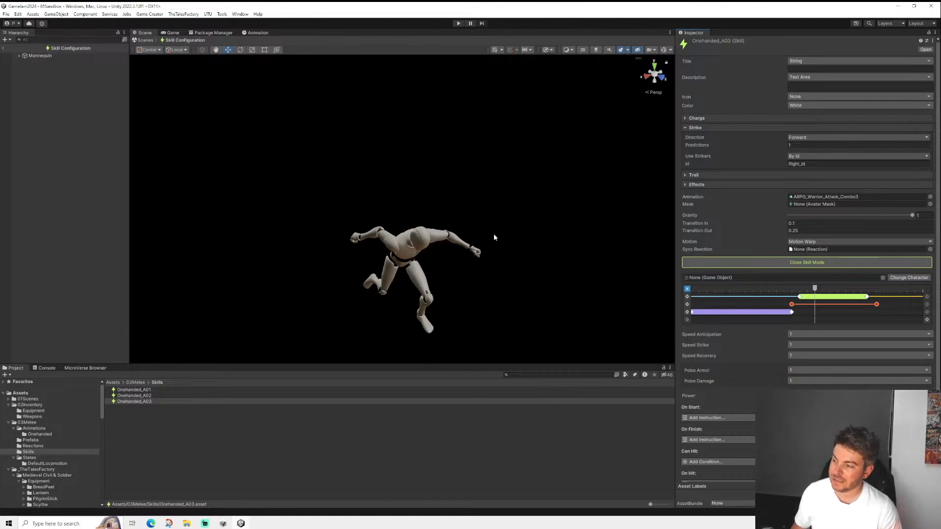
{"action": "left_click_drag", "start_coordinate": [493, 234], "coordinate": [570, 210], "text": "alt"}
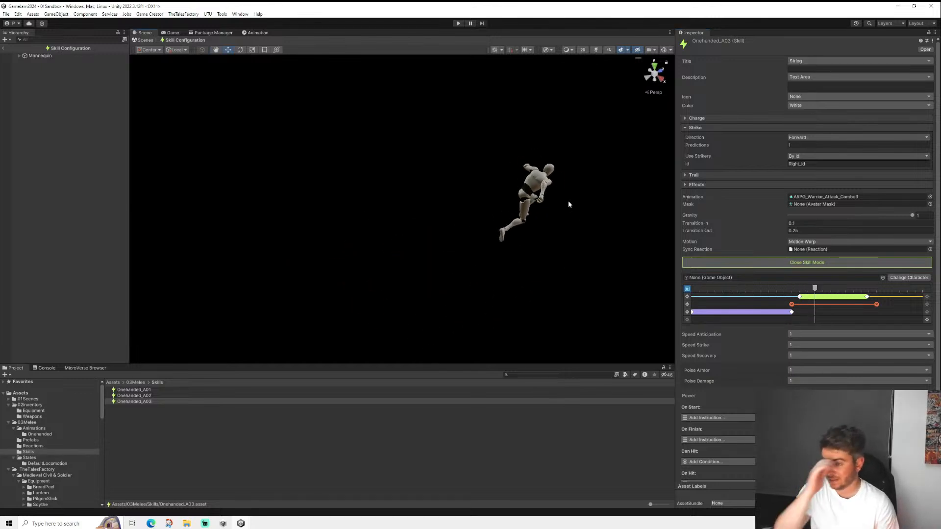
- Set the strike Id of Onehanded_A03 to Left_Id and return to the main scene
{"action": "double_click", "coordinate": [802, 165]}
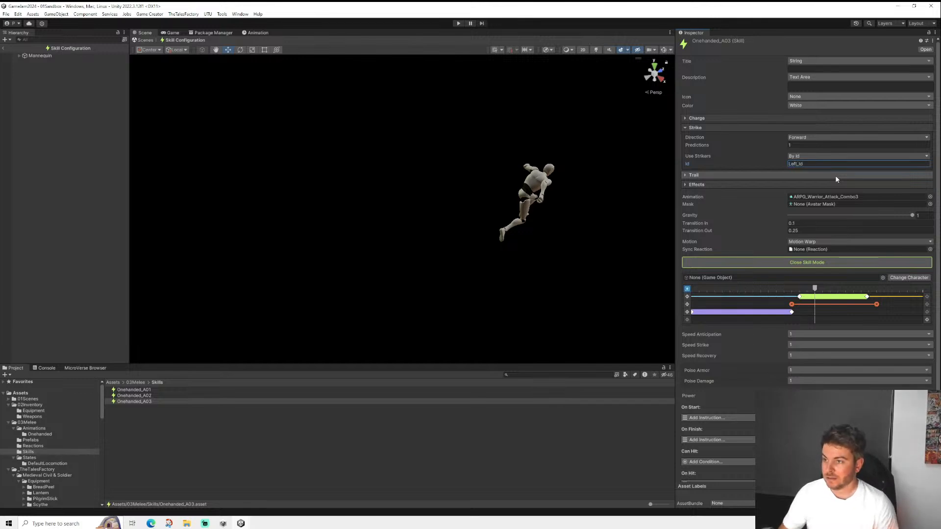
{"action": "left_click", "coordinate": [3, 48]}
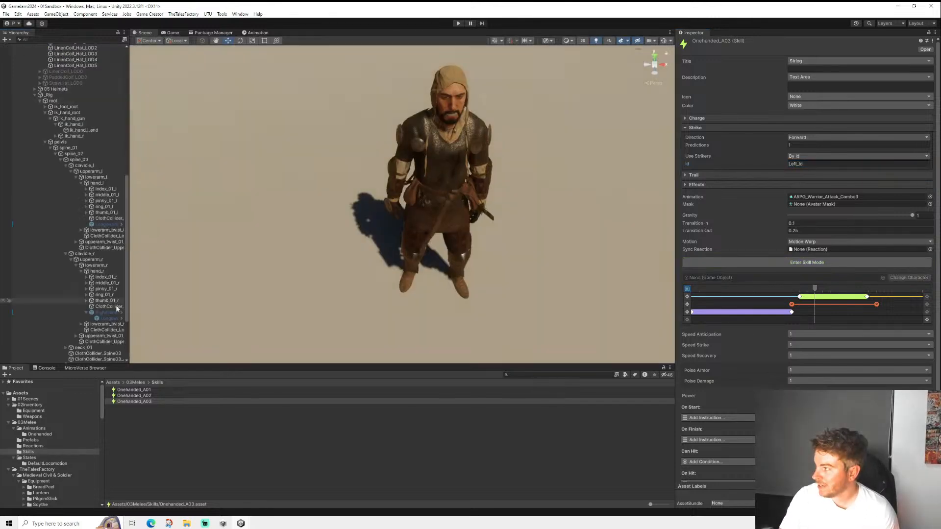
- Inspect the left-hand Longsword and the RightHand striker object, briefly showing the left sword on the character
{"action": "left_click", "coordinate": [30, 440]}
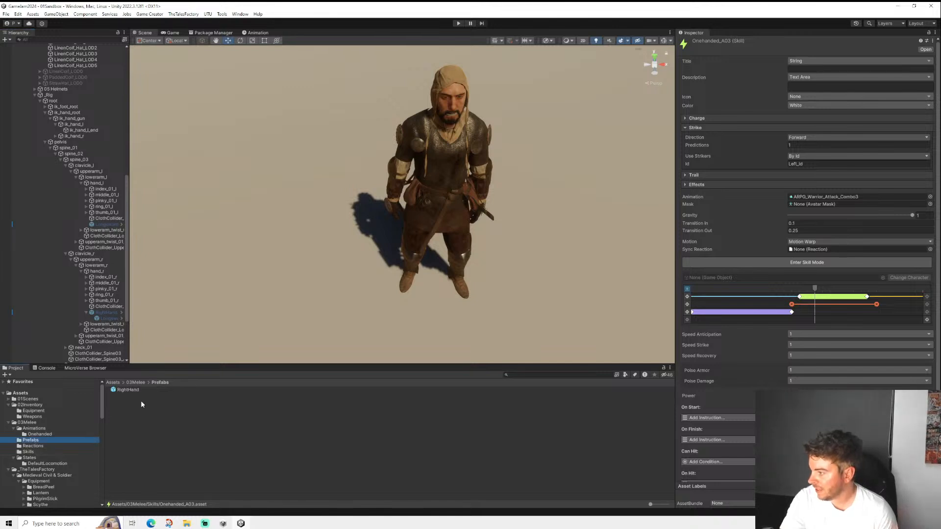
{"action": "middle_click_drag", "start_coordinate": [422, 203], "coordinate": [345, 213]}
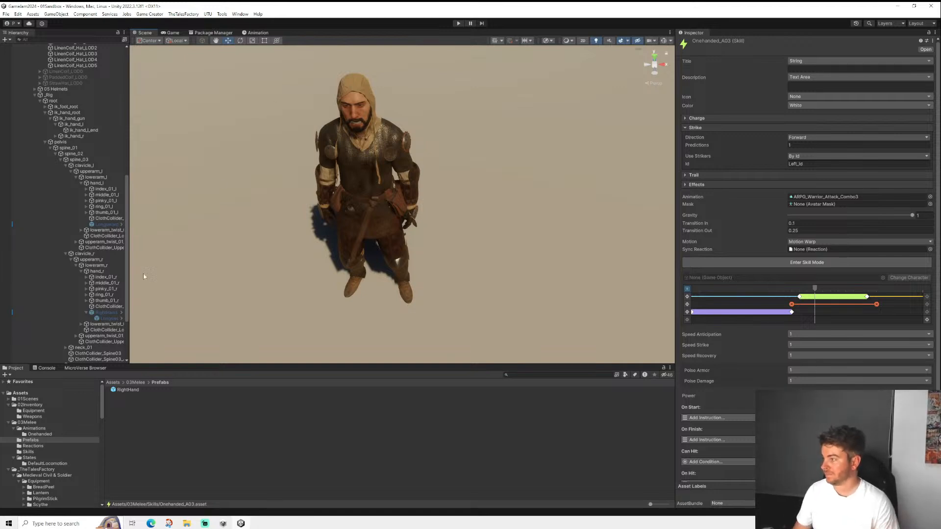
{"action": "left_click", "coordinate": [105, 224]}
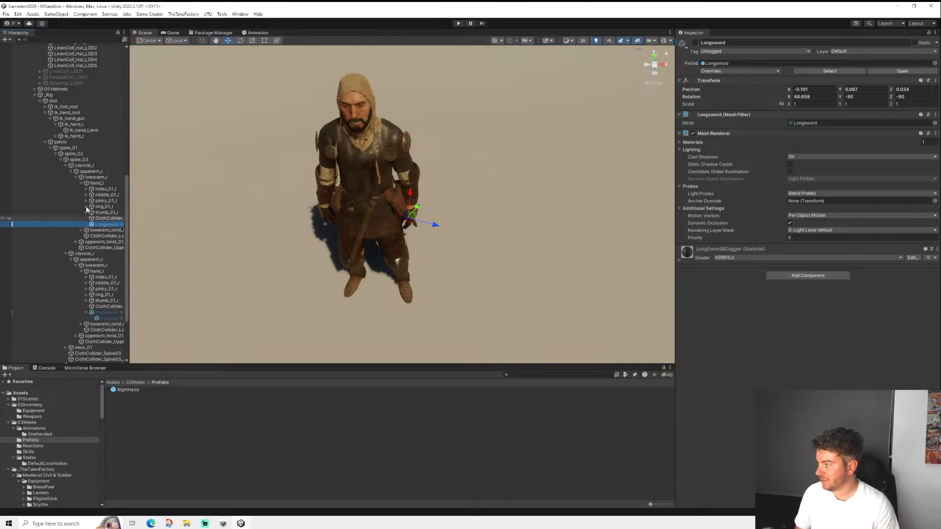
{"action": "left_click", "coordinate": [107, 313]}
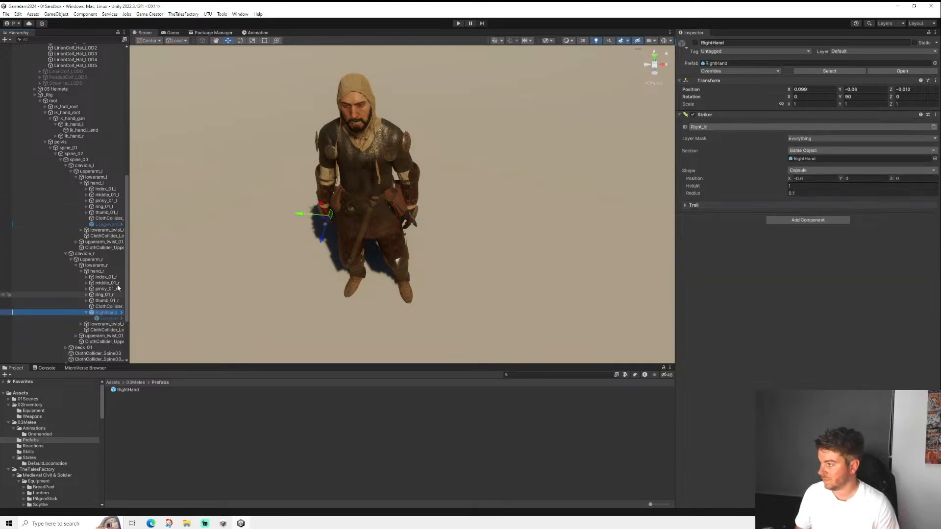
{"action": "right_click", "coordinate": [109, 224]}
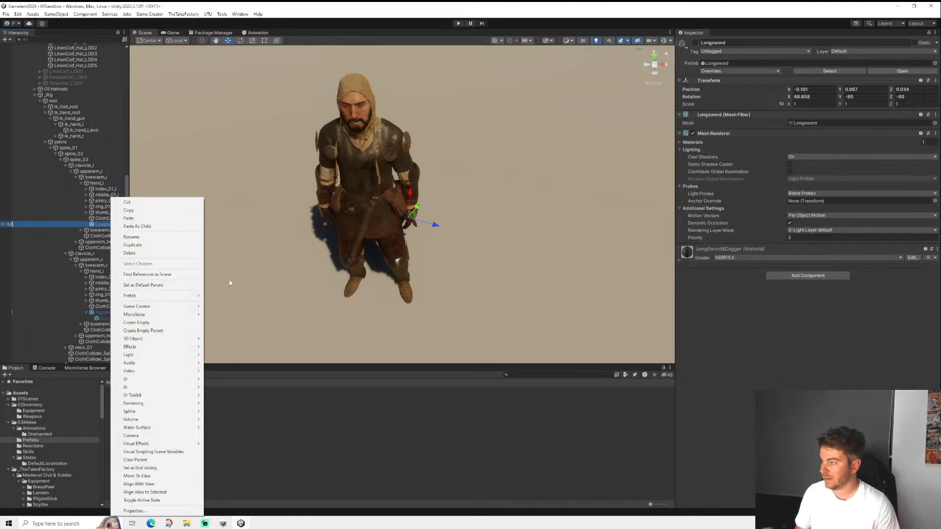
{"action": "left_click", "coordinate": [696, 42]}
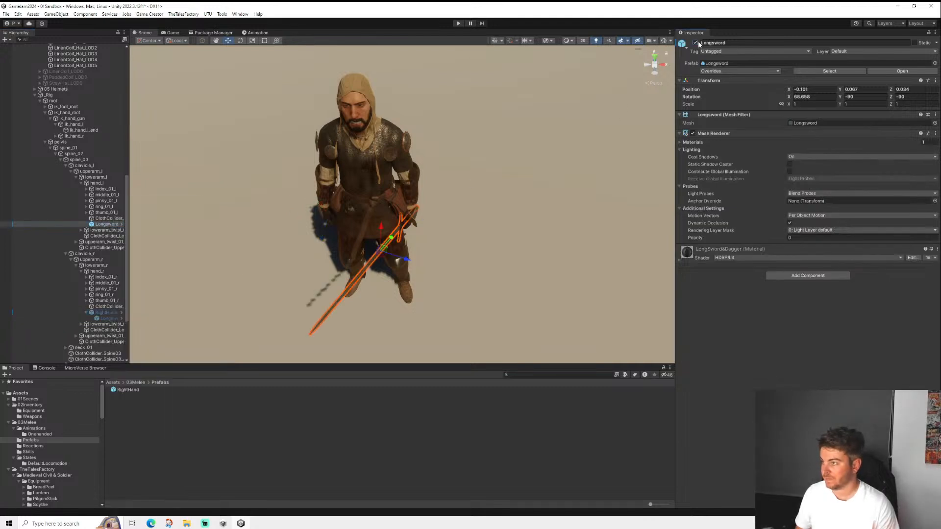
{"action": "left_click", "coordinate": [695, 43]}
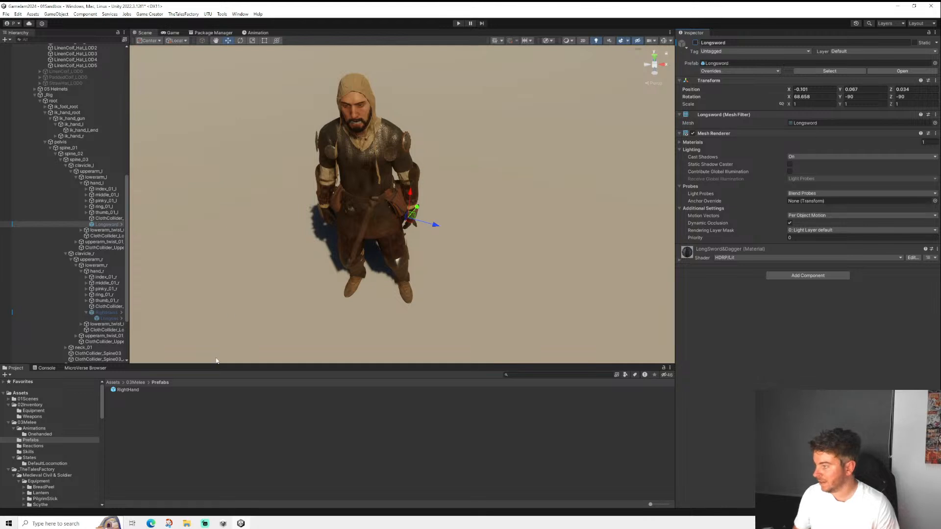
- Search the _TheTalesFactory folder for "shield"
{"action": "scroll", "coordinate": [33, 485], "scroll_direction": "down", "scroll_amount": 2}
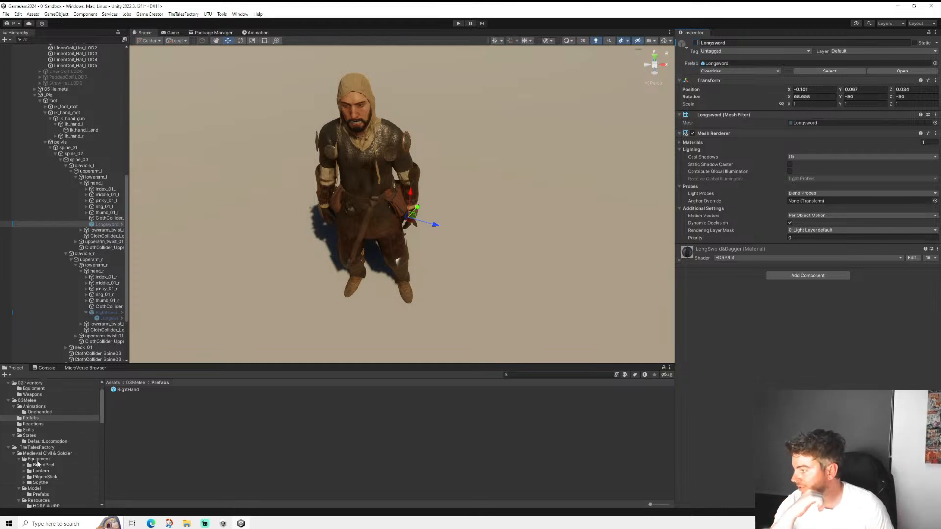
{"action": "left_click", "coordinate": [39, 448]}
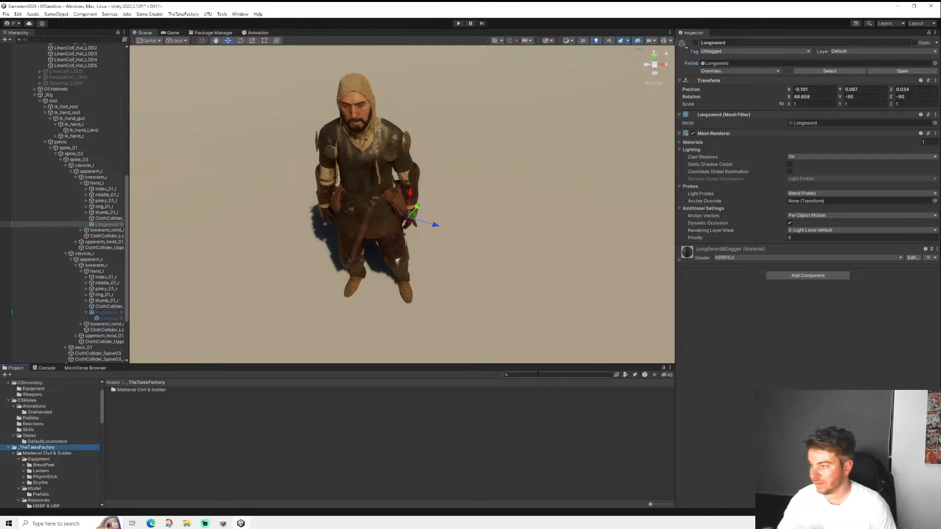
{"action": "type", "text": "shie"}
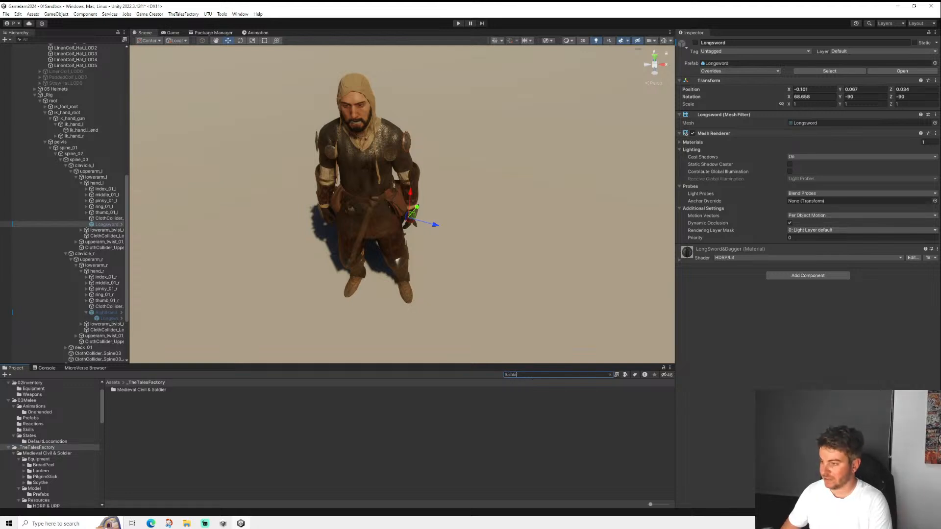
{"action": "type", "text": "ld"}
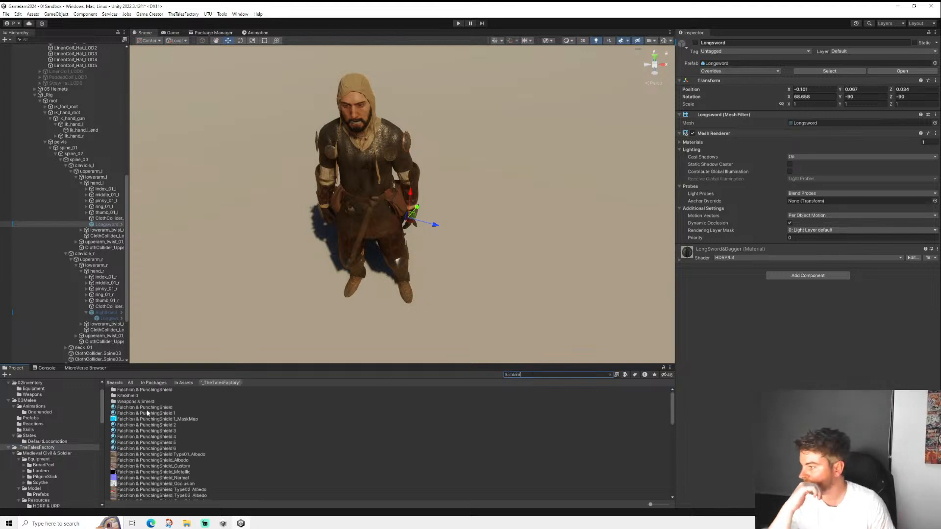
- Preview the PunchingShield and Shield prefab variants to choose a shield, ending on Shield_Type01
{"action": "scroll", "coordinate": [152, 427], "scroll_direction": "down", "scroll_amount": 5}
{"action": "scroll", "coordinate": [150, 436], "scroll_direction": "down", "scroll_amount": 3}
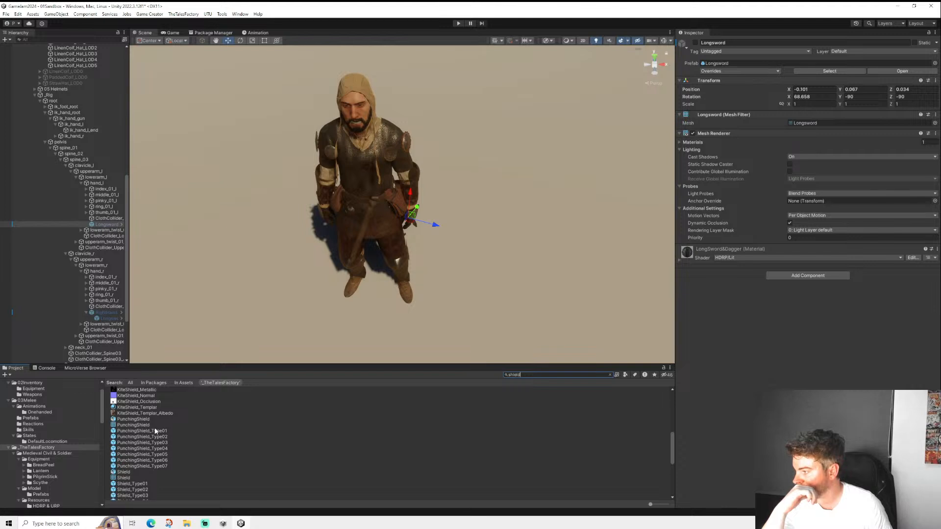
{"action": "left_click", "coordinate": [247, 431]}
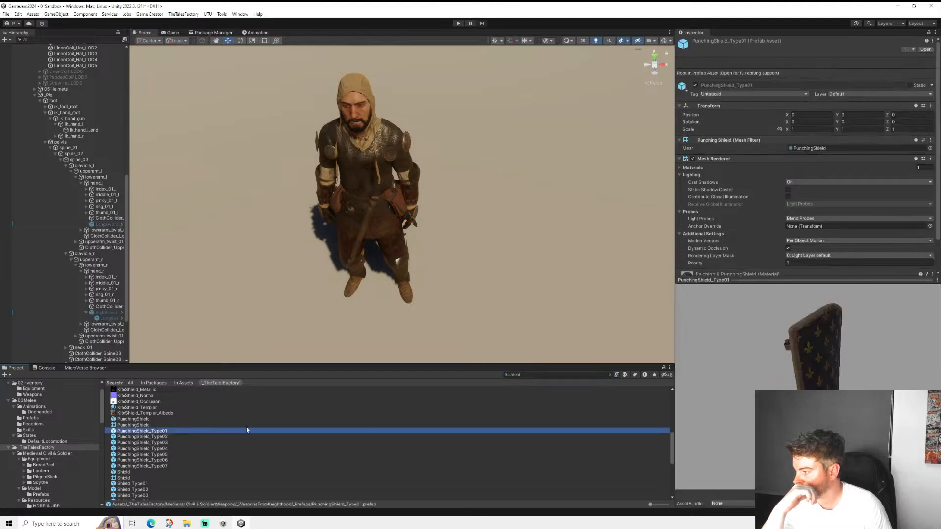
{"action": "left_click", "coordinate": [147, 436]}
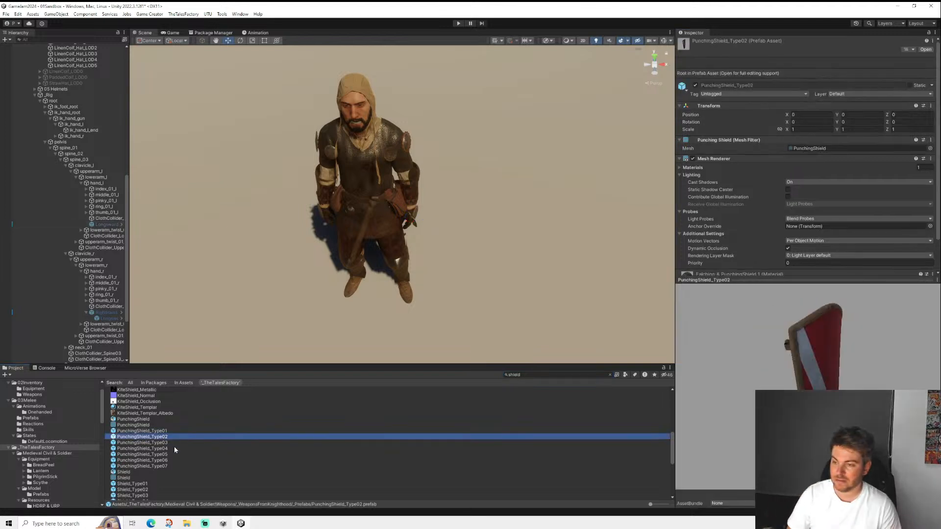
{"action": "key", "text": "Down"}
{"action": "key", "text": "Down"}
{"action": "key", "text": "Down"}
{"action": "key", "text": "Down"}
{"action": "key", "text": "Down"}
{"action": "key", "text": "Down"}
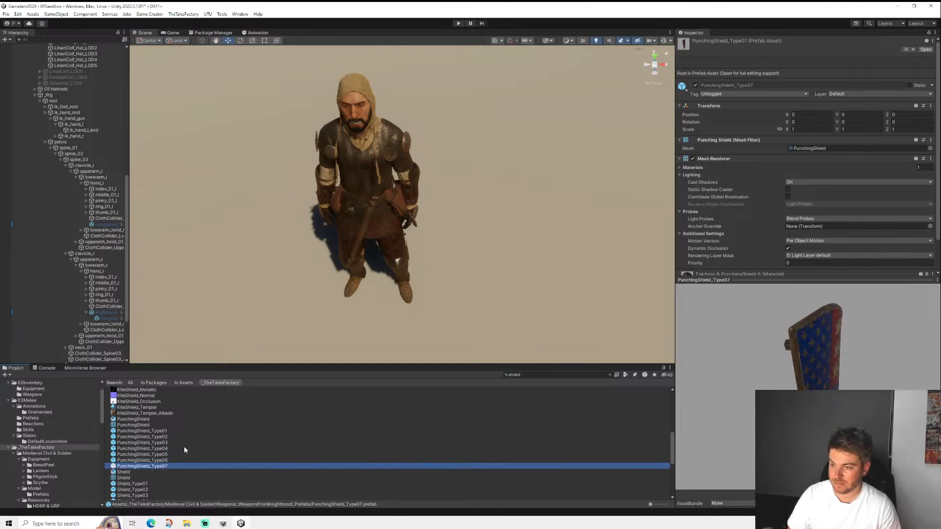
{"action": "key", "text": "Down"}
{"action": "key", "text": "Down"}
{"action": "key", "text": "Down"}
{"action": "key", "text": "Down"}
{"action": "key", "text": "Down"}
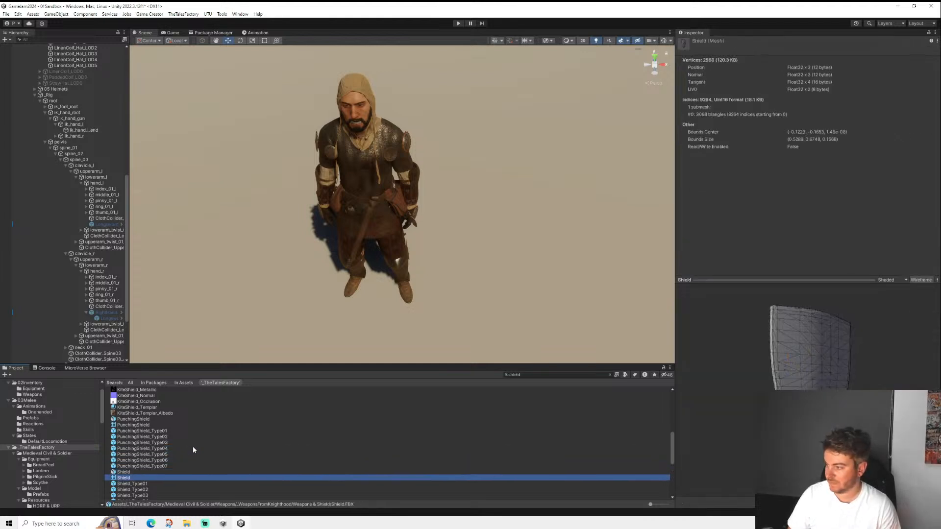
{"action": "key", "text": "Down"}
{"action": "key", "text": "Down"}
{"action": "key", "text": "Down"}
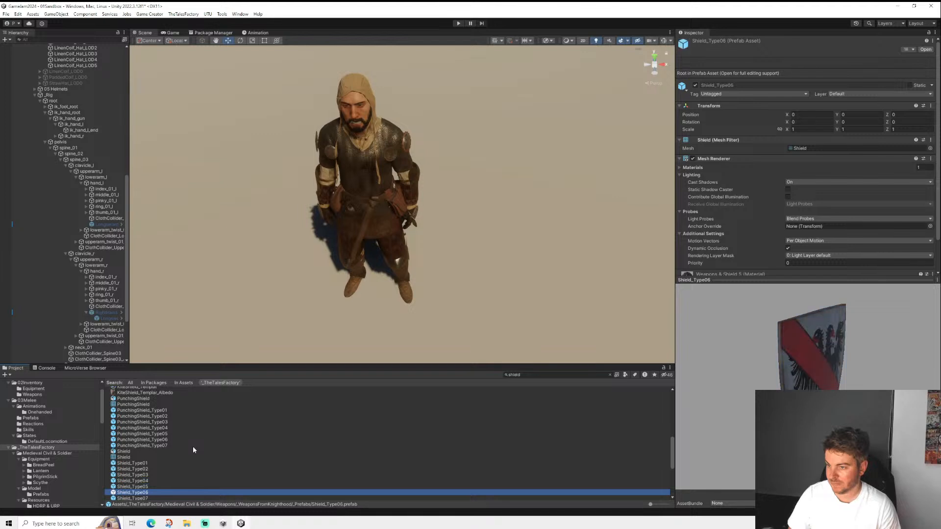
{"action": "key", "text": "Up"}
{"action": "key", "text": "Up"}
{"action": "key", "text": "Up"}
{"action": "key", "text": "Up"}
{"action": "key", "text": "Up"}
{"action": "key", "text": "Up"}
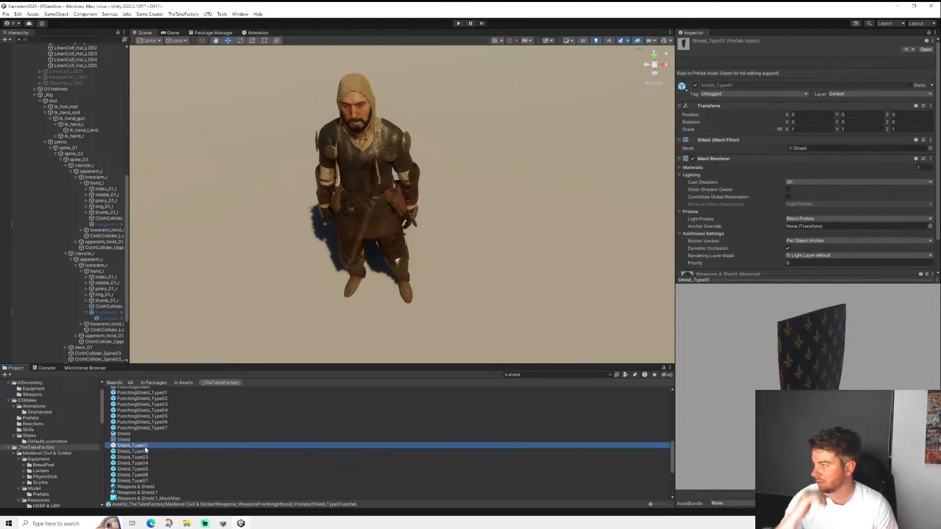
- Add Shield_Type01 as a child of the left-hand Longsword and activate the Longsword
{"action": "left_click_drag", "start_coordinate": [145, 447], "coordinate": [107, 224]}
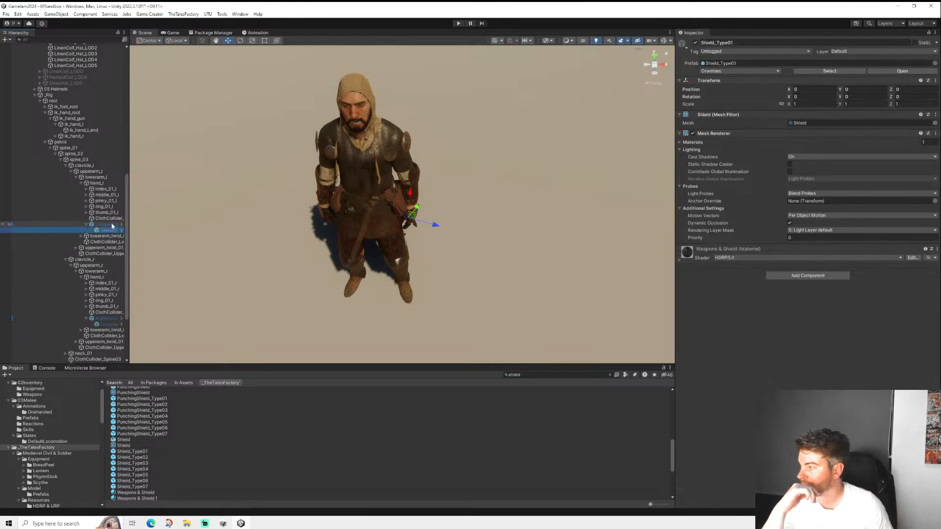
{"action": "left_click", "coordinate": [111, 224]}
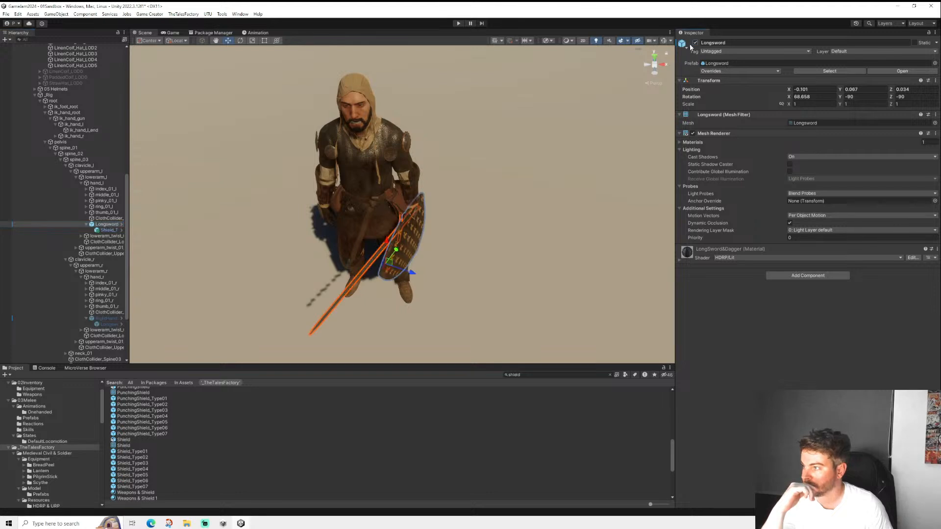
{"action": "left_click_drag", "start_coordinate": [399, 161], "coordinate": [279, 145], "text": "alt"}
- Reparent Shield_Type01 from the Longsword to hand_l and deactivate the left-hand Longsword
{"action": "left_click", "coordinate": [109, 230]}
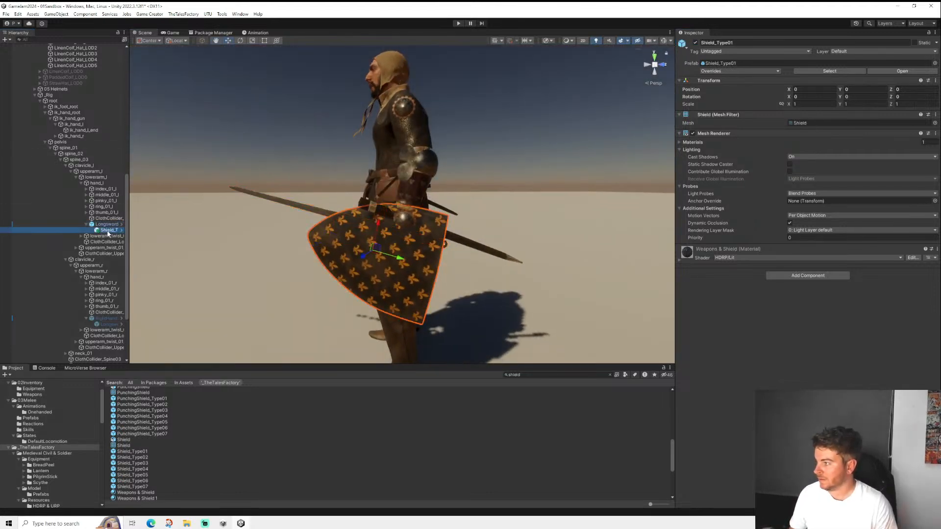
{"action": "left_click_drag", "start_coordinate": [104, 224], "coordinate": [104, 223]}
{"action": "left_click", "coordinate": [105, 231]}
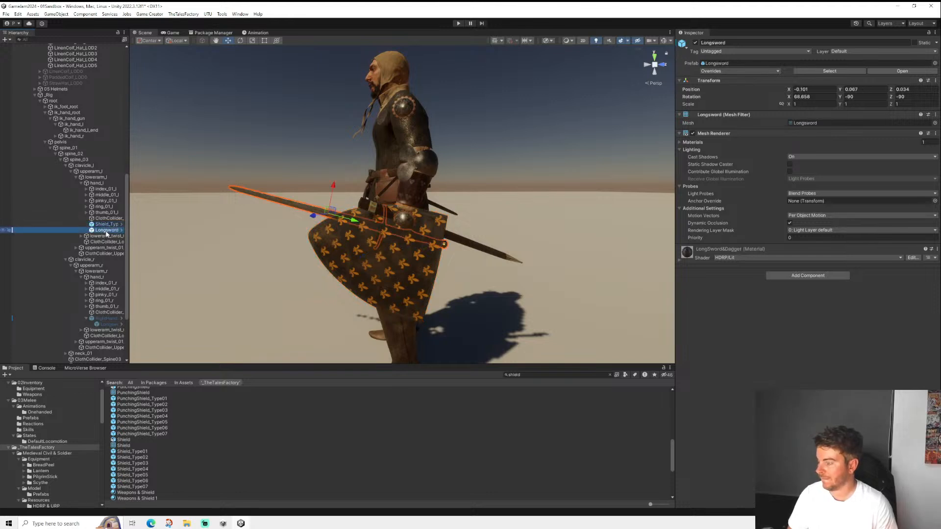
{"action": "left_click", "coordinate": [331, 224]}
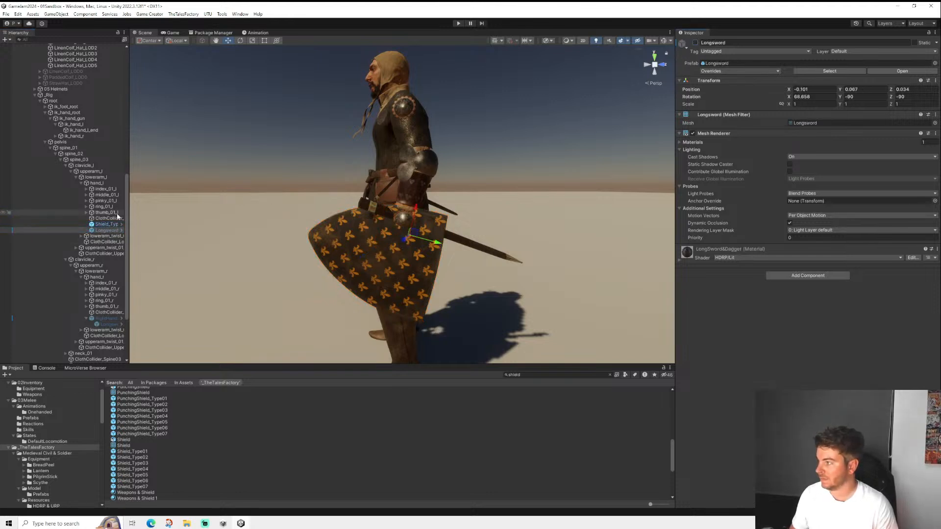
- Rotate Shield_Type01 so its Z rotation is 75
{"action": "left_click_drag", "start_coordinate": [332, 224], "coordinate": [589, 241], "text": "alt"}
{"action": "left_click_drag", "start_coordinate": [361, 107], "coordinate": [243, 161], "text": "alt"}
{"action": "left_click", "coordinate": [241, 40]}
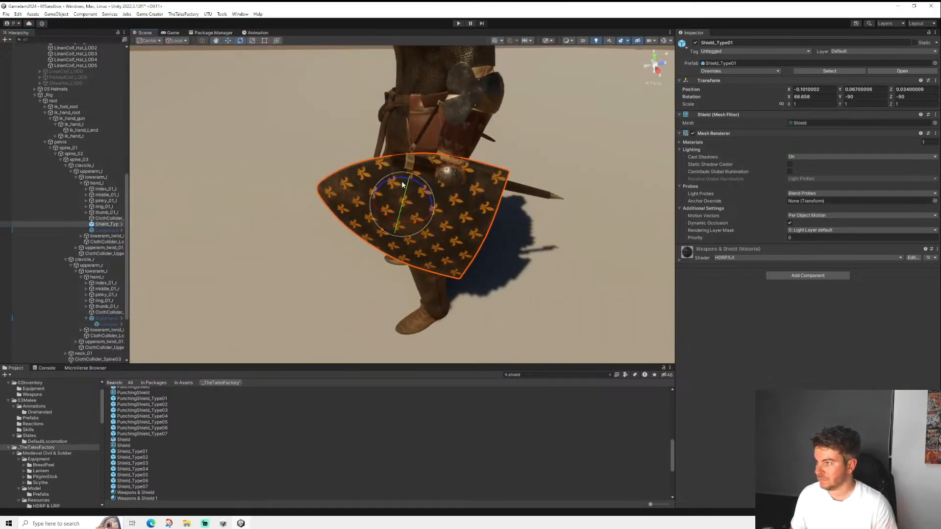
{"action": "left_click_drag", "start_coordinate": [409, 178], "coordinate": [414, 122]}
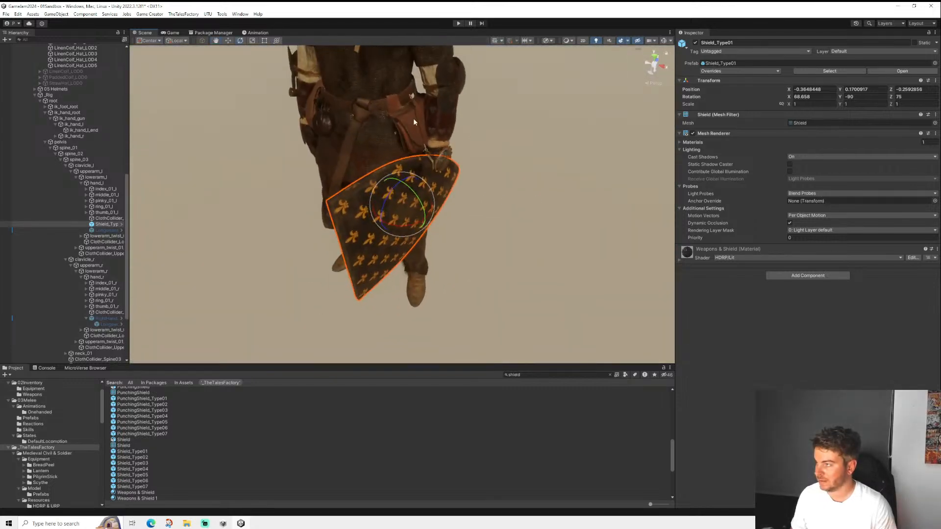
- Move Shield_Type01 up to the character's left hand, at about X -0.137, Y 0.001, Z -0.163
{"action": "left_click", "coordinate": [228, 41]}
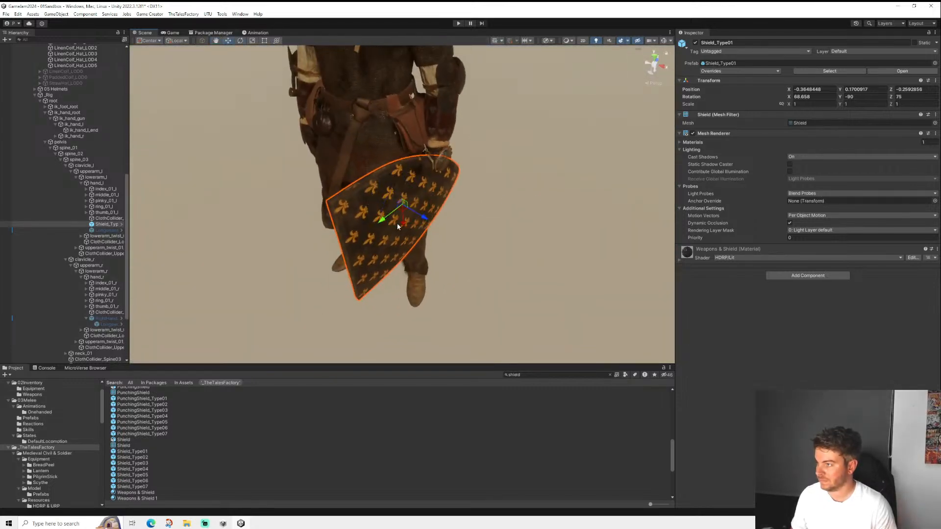
{"action": "left_click_drag", "start_coordinate": [401, 227], "coordinate": [473, 153]}
{"action": "left_click_drag", "start_coordinate": [473, 154], "coordinate": [542, 145], "text": "alt"}
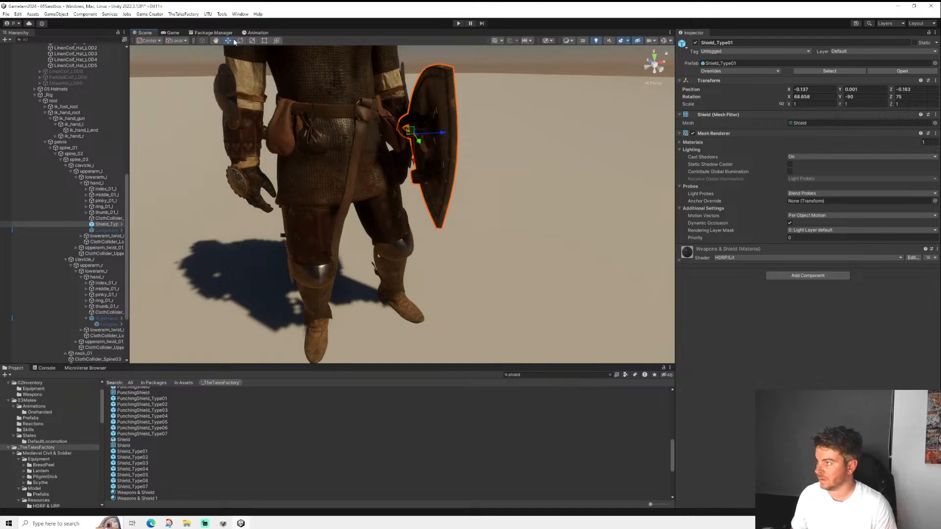
- Turn off the scene lighting and rotate Shield_Type01 so its Z rotation is 60
{"action": "left_click", "coordinate": [596, 42]}
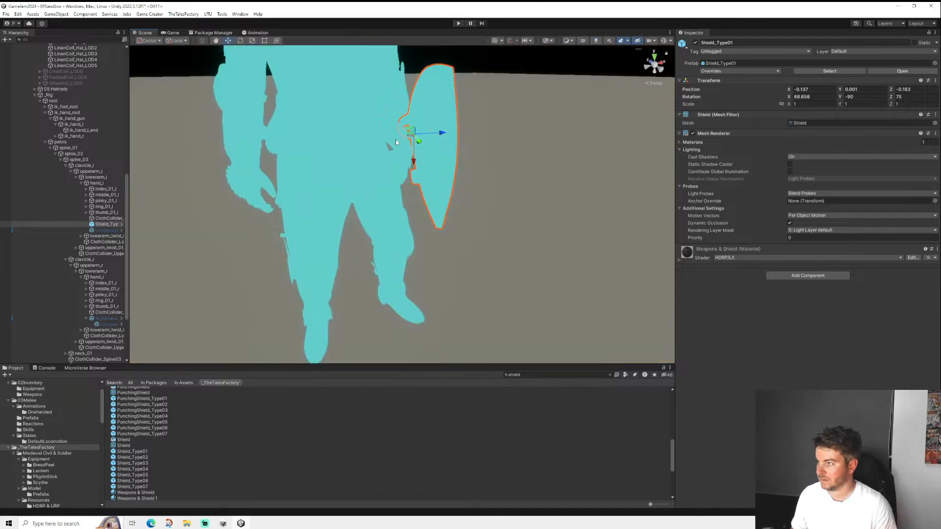
{"action": "left_click", "coordinate": [242, 41]}
{"action": "key", "text": "f"}
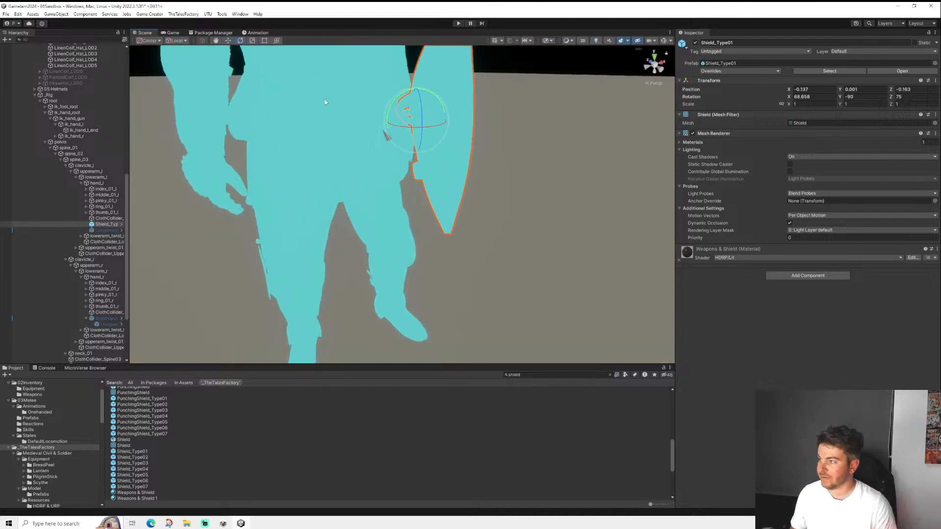
{"action": "left_click_drag", "start_coordinate": [417, 186], "coordinate": [239, 320]}
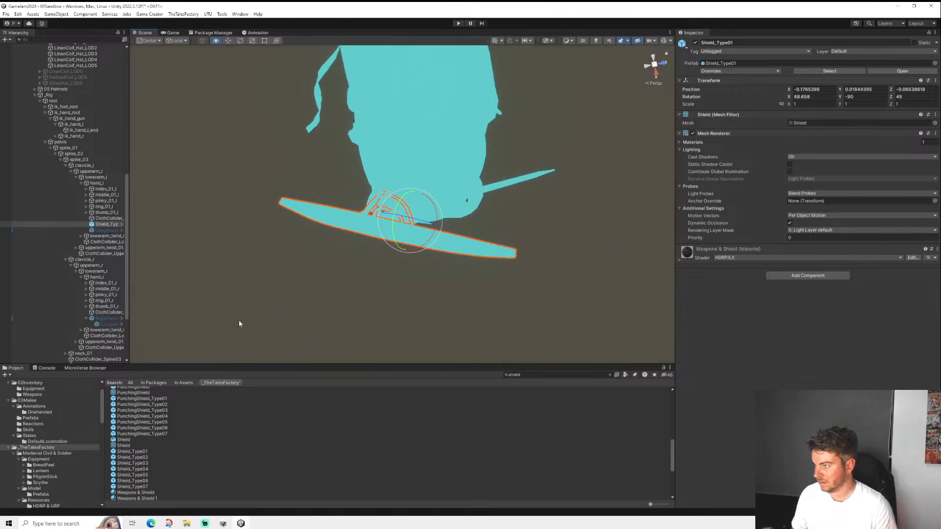
{"action": "left_click_drag", "start_coordinate": [424, 226], "coordinate": [426, 226]}
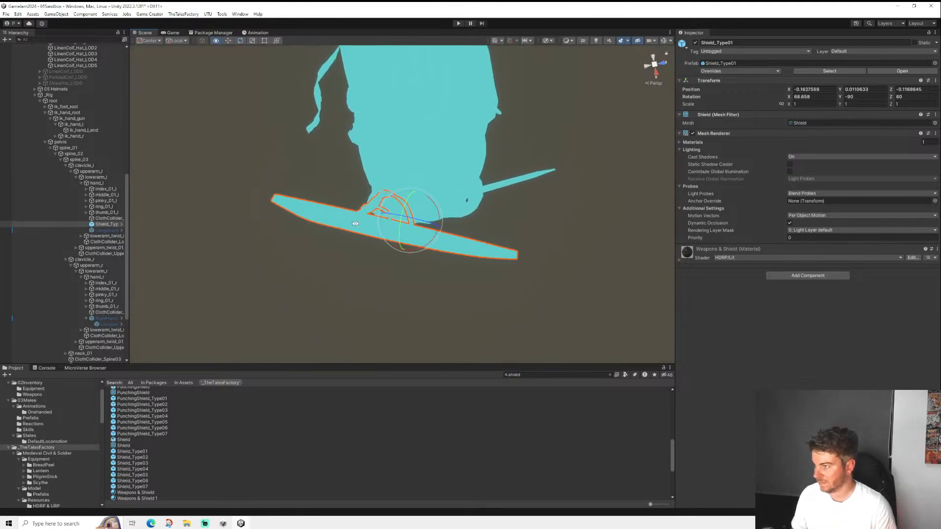
{"action": "left_click_drag", "start_coordinate": [355, 223], "coordinate": [617, 140], "text": "alt"}
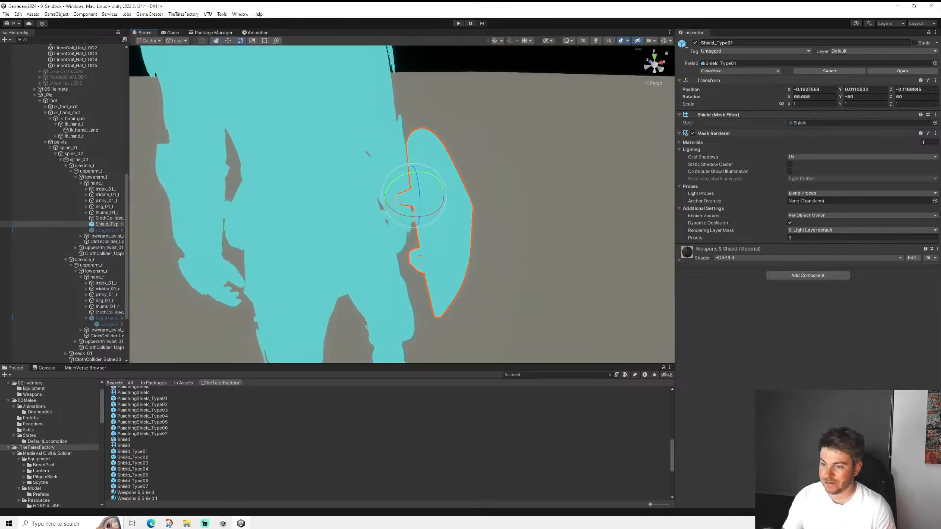
- Move Shield_Type01 closer to the left forearm, at about X -0.0501, Y 0.0043, Z -0.0642
{"action": "key", "text": "w"}
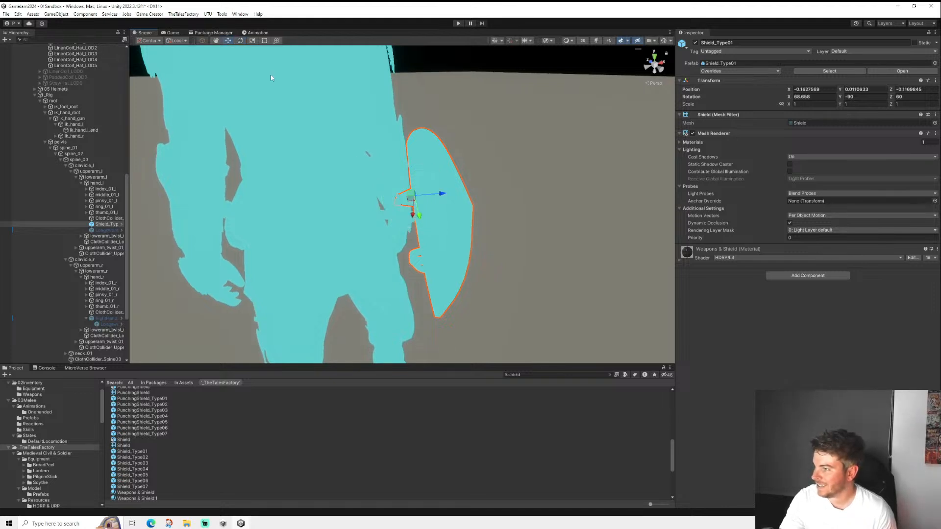
{"action": "scroll", "coordinate": [422, 216], "scroll_direction": "up", "scroll_amount": 8}
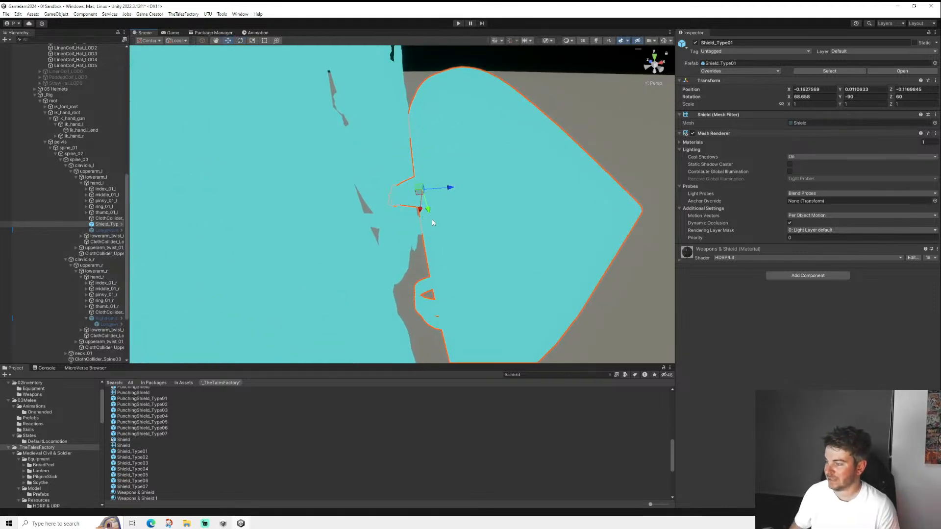
{"action": "left_click_drag", "start_coordinate": [423, 219], "coordinate": [416, 353], "text": "alt"}
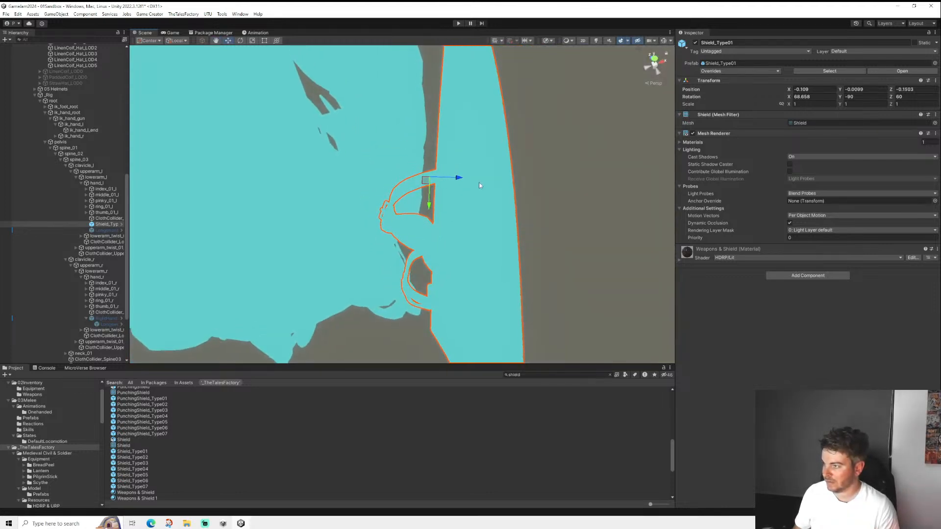
{"action": "left_click_drag", "start_coordinate": [479, 186], "coordinate": [404, 199], "text": "alt"}
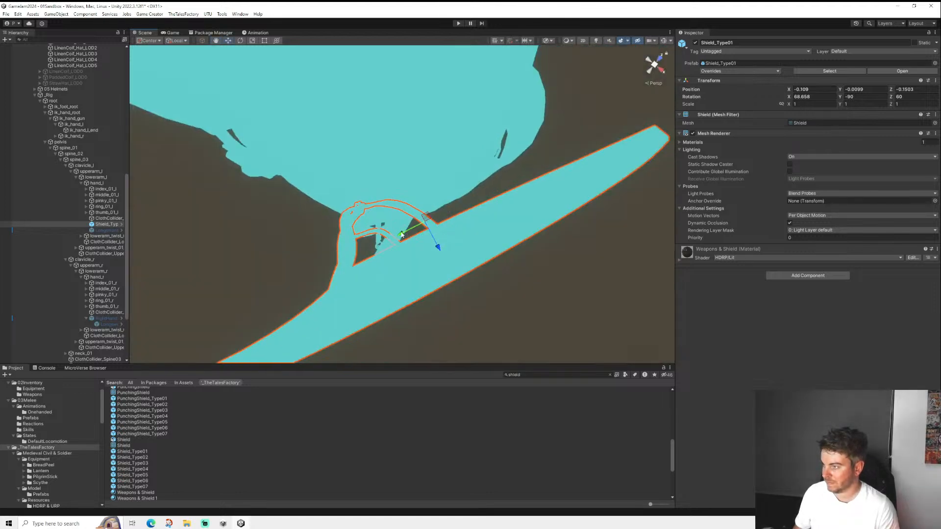
{"action": "left_click_drag", "start_coordinate": [401, 234], "coordinate": [520, 154]}
{"action": "left_click_drag", "start_coordinate": [461, 128], "coordinate": [449, 153]}
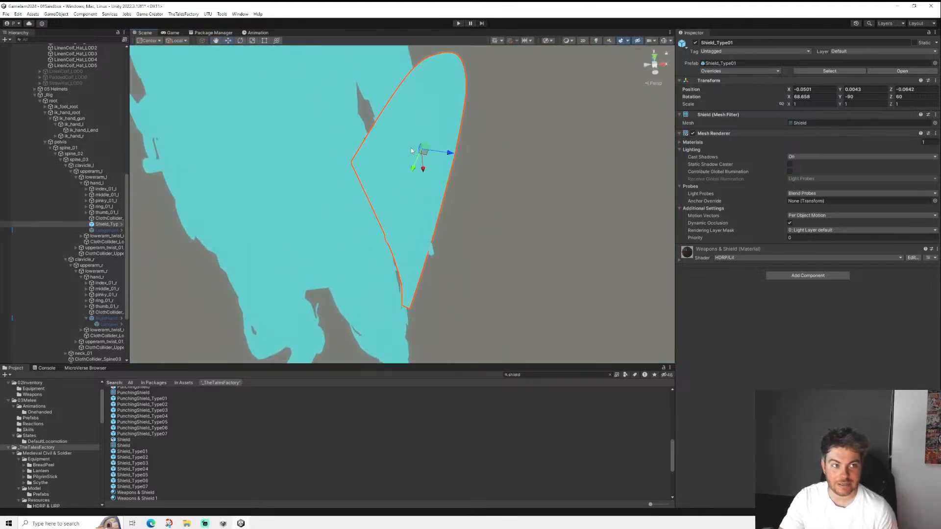
{"action": "left_click_drag", "start_coordinate": [420, 151], "coordinate": [487, 165], "text": "alt"}
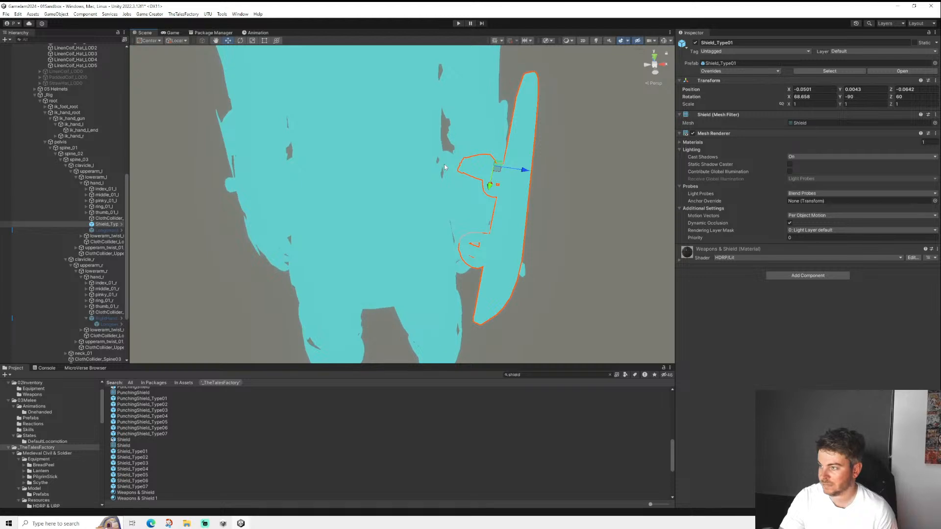
- Turn the scene lighting back on and fit Shield_Type01 onto the forearm at about X -0.0992, Y 0.0228, Z 0.0132
{"action": "left_click", "coordinate": [596, 40]}
{"action": "scroll", "coordinate": [514, 143], "scroll_direction": "up", "scroll_amount": 3}
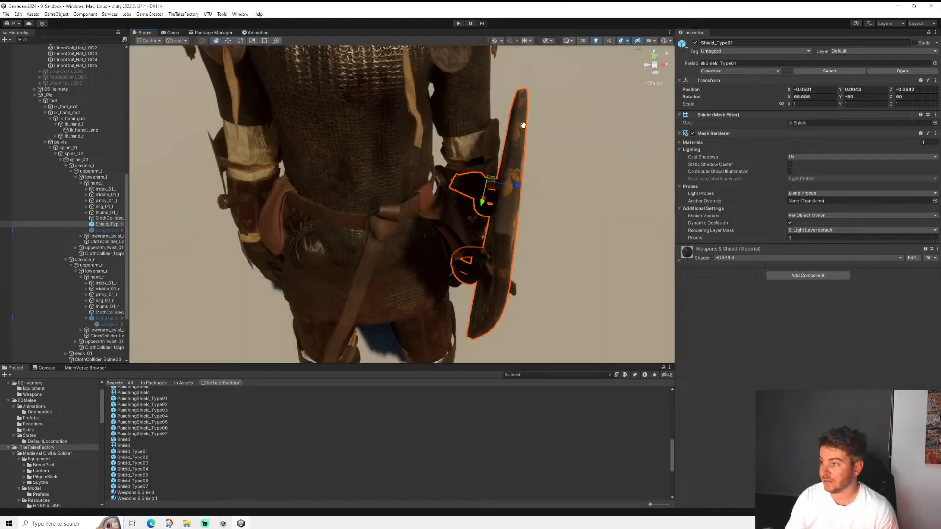
{"action": "left_click_drag", "start_coordinate": [513, 143], "coordinate": [367, 229], "text": "alt"}
{"action": "left_click_drag", "start_coordinate": [418, 321], "coordinate": [338, 527]}
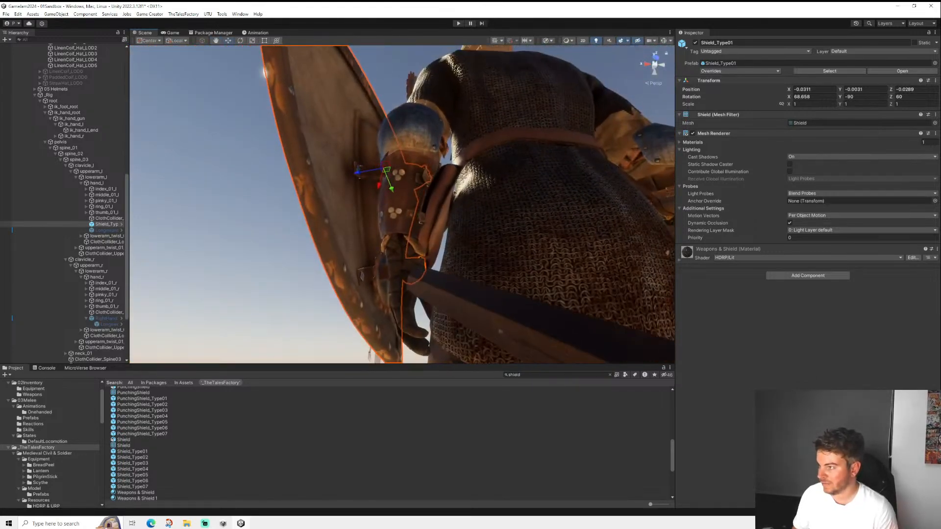
{"action": "left_click_drag", "start_coordinate": [381, 187], "coordinate": [458, 255], "text": "alt"}
{"action": "left_click_drag", "start_coordinate": [472, 192], "coordinate": [470, 192]}
{"action": "left_click_drag", "start_coordinate": [468, 234], "coordinate": [459, 254], "text": "alt"}
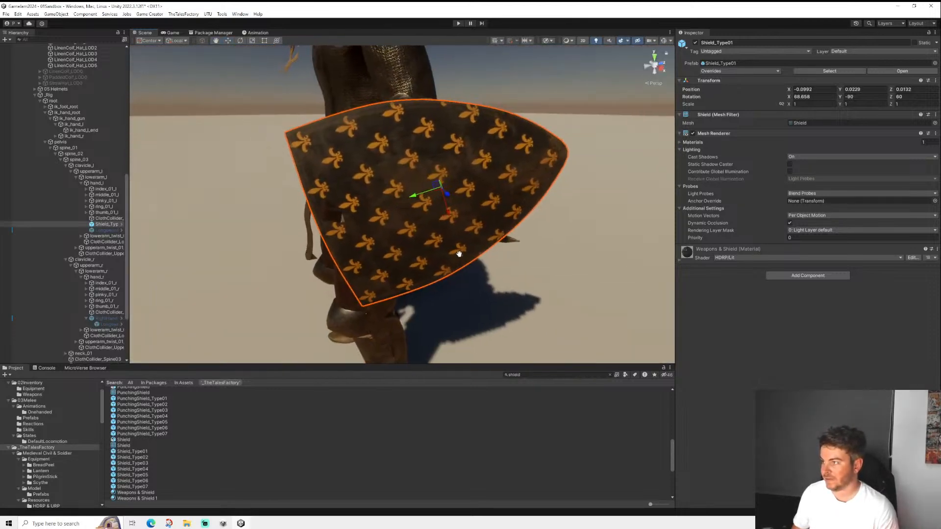
- Create an empty parent for Shield_Type01 and add a Striker component to it
{"action": "right_click", "coordinate": [102, 226]}
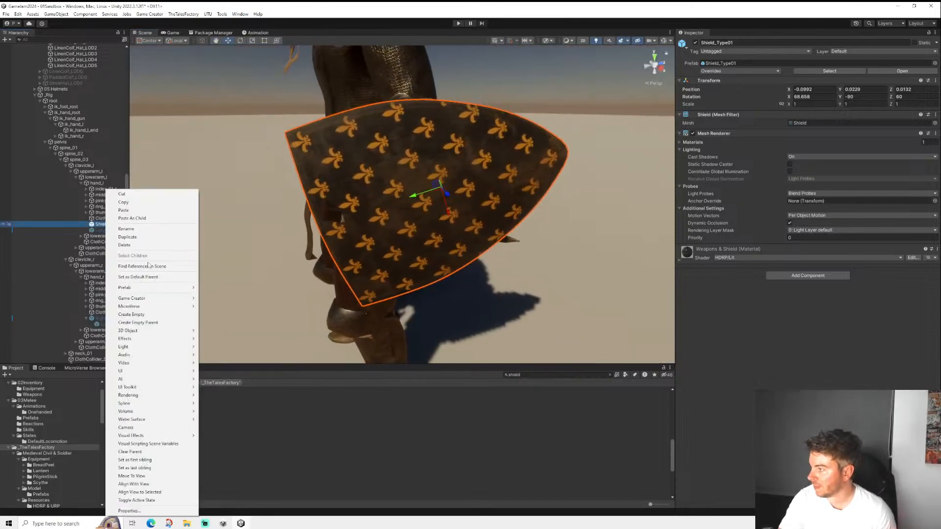
{"action": "left_click", "coordinate": [153, 323]}
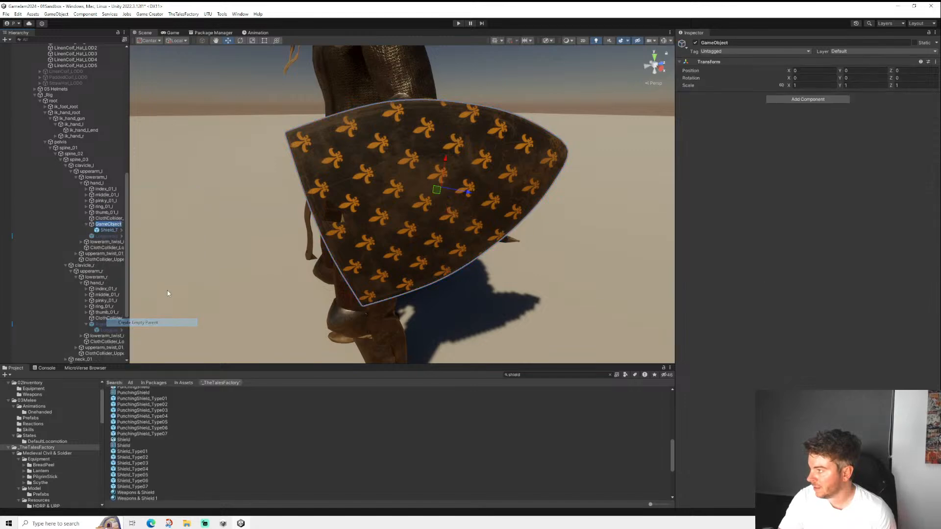
{"action": "left_click", "coordinate": [797, 100]}
{"action": "key", "text": "Return"}
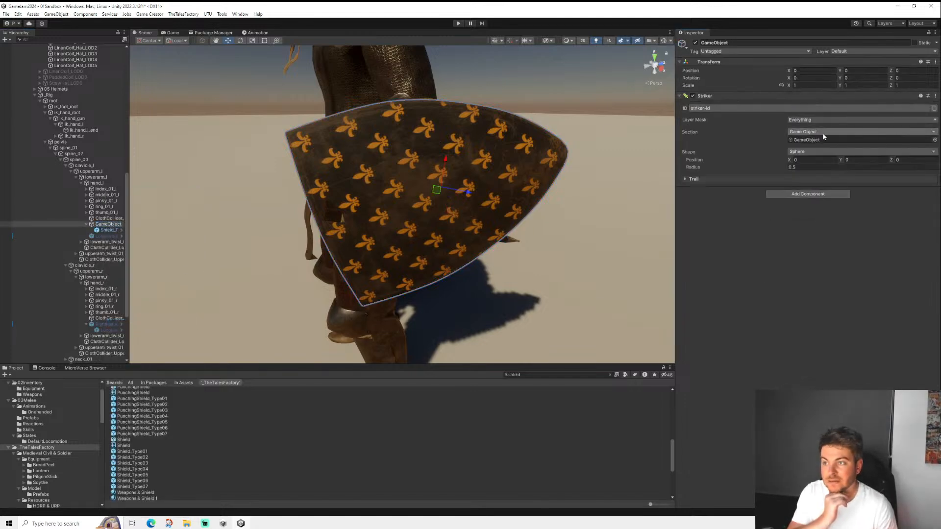
- Set the ID of the shield parent's Striker to Left_Id
{"action": "left_click", "coordinate": [744, 109]}
{"action": "left_click", "coordinate": [694, 117]}
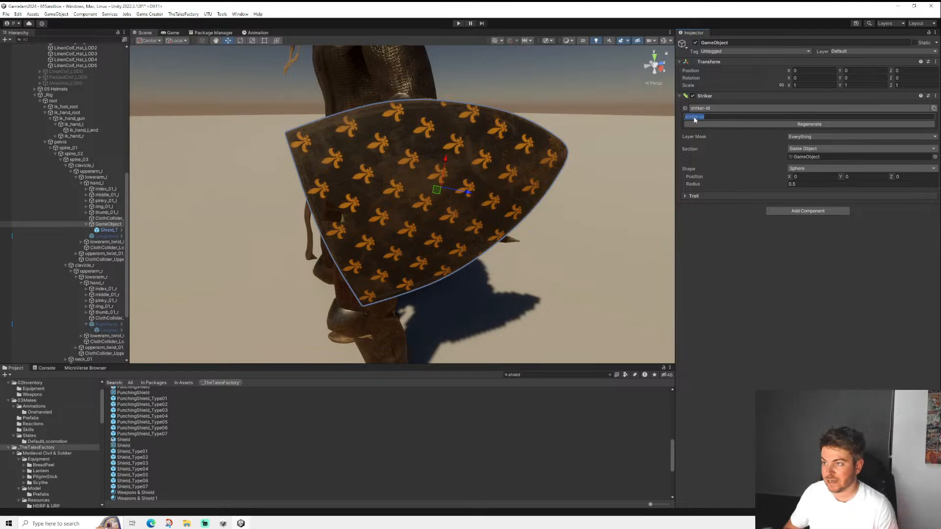
{"action": "type", "text": "Left_Id"}
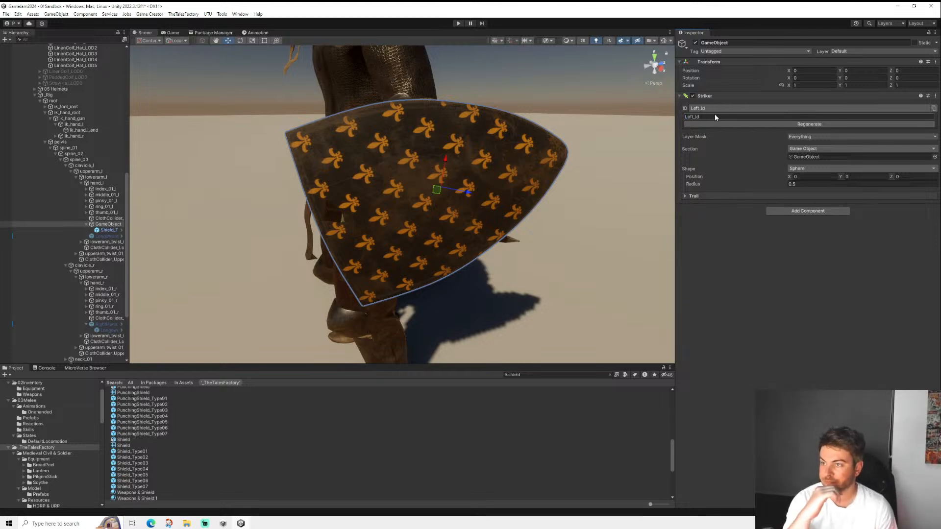
{"action": "left_click", "coordinate": [701, 109]}
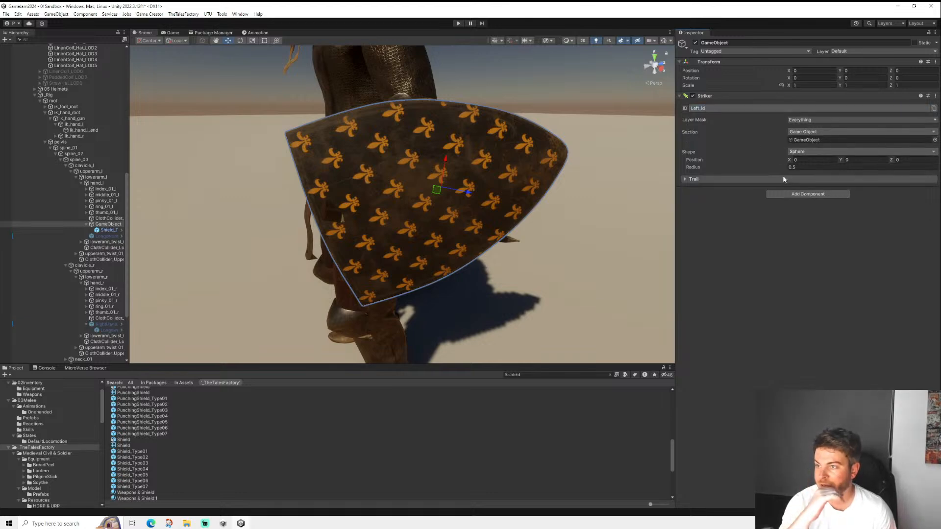
- Show the scene gizmos and set the Striker's sphere radius to 0.4
{"action": "left_click", "coordinate": [663, 42]}
{"action": "scroll", "coordinate": [431, 210], "scroll_direction": "down", "scroll_amount": 5}
{"action": "middle_click_drag", "start_coordinate": [403, 245], "coordinate": [391, 257]}
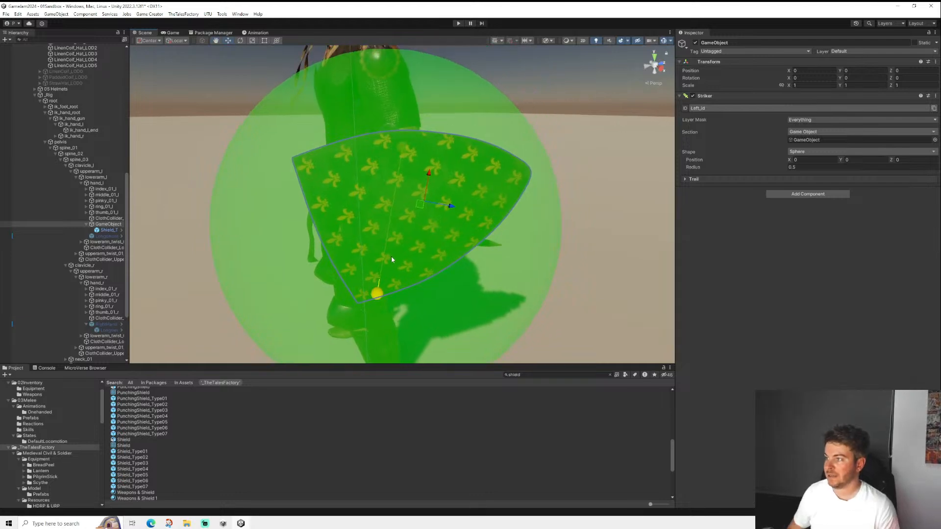
{"action": "left_click_drag", "start_coordinate": [336, 225], "coordinate": [485, 215], "text": "alt"}
{"action": "scroll", "coordinate": [478, 215], "scroll_direction": "down", "scroll_amount": 3}
{"action": "middle_click_drag", "start_coordinate": [472, 218], "coordinate": [491, 206]}
{"action": "type", "text": "0.4"}
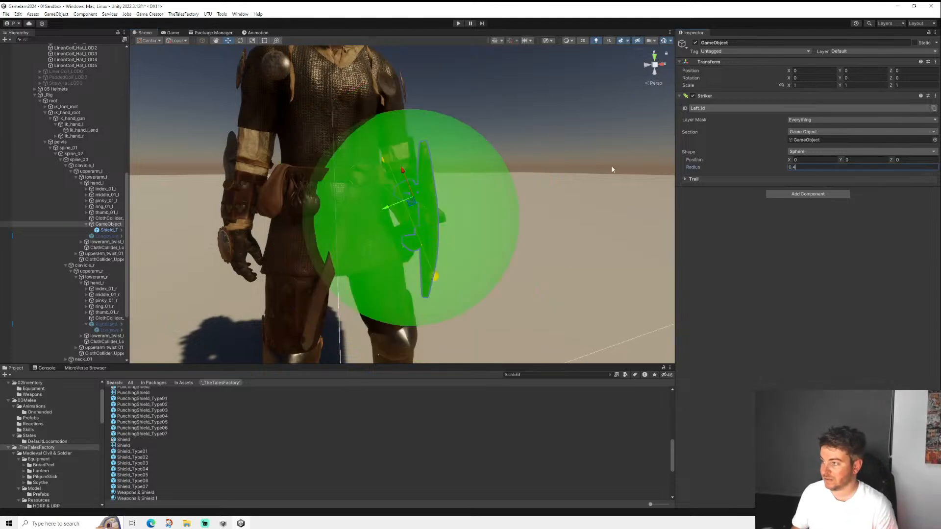
{"action": "left_click_drag", "start_coordinate": [495, 176], "coordinate": [338, 161], "text": "alt"}
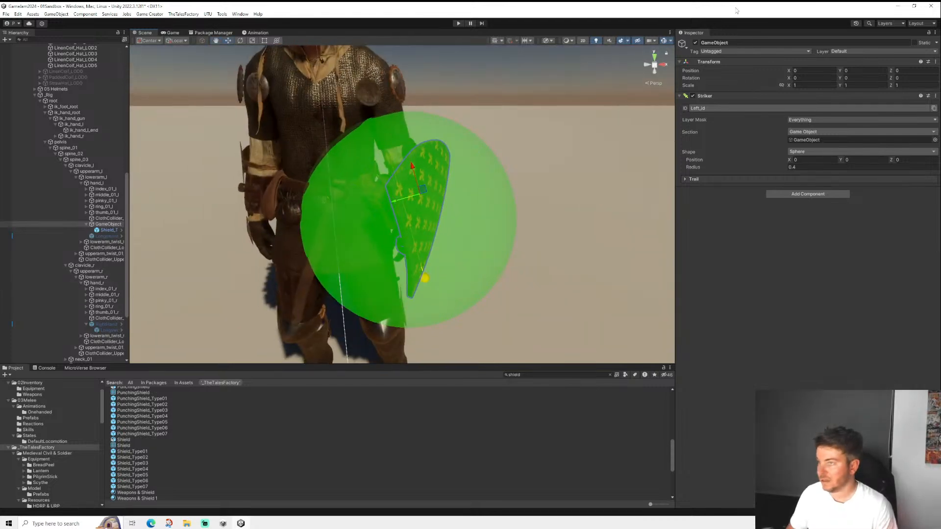
- Rename the shield's parent object LeftHand and save it as a prefab in the 03Melee Prefabs folder
{"action": "type", "text": "LeftHand"}
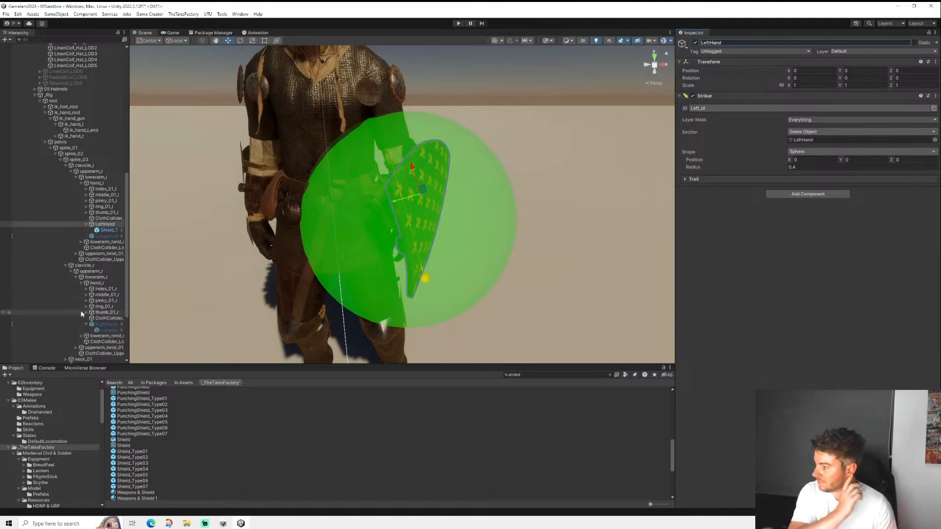
{"action": "left_click_drag", "start_coordinate": [98, 228], "coordinate": [37, 425]}
- Deactivate the LeftHand object on the character's left hand
{"action": "left_click", "coordinate": [105, 218]}
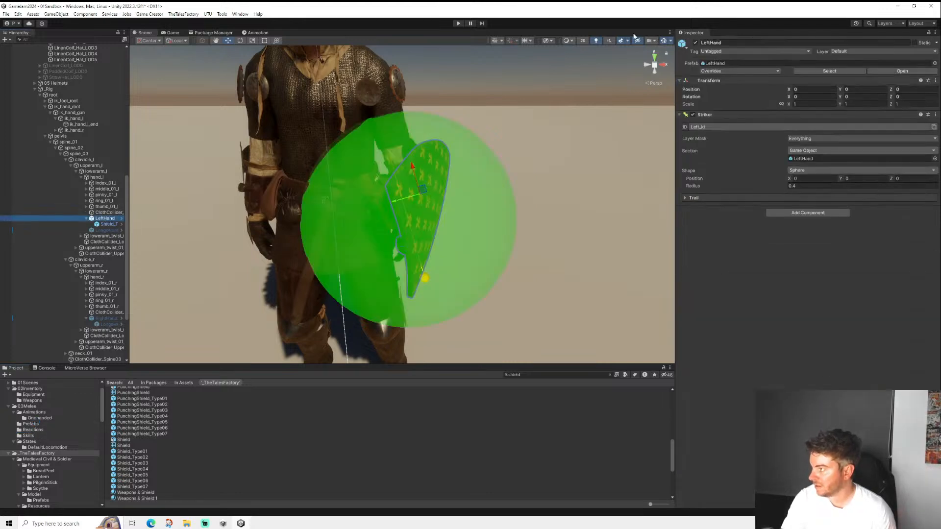
{"action": "left_click", "coordinate": [696, 43]}
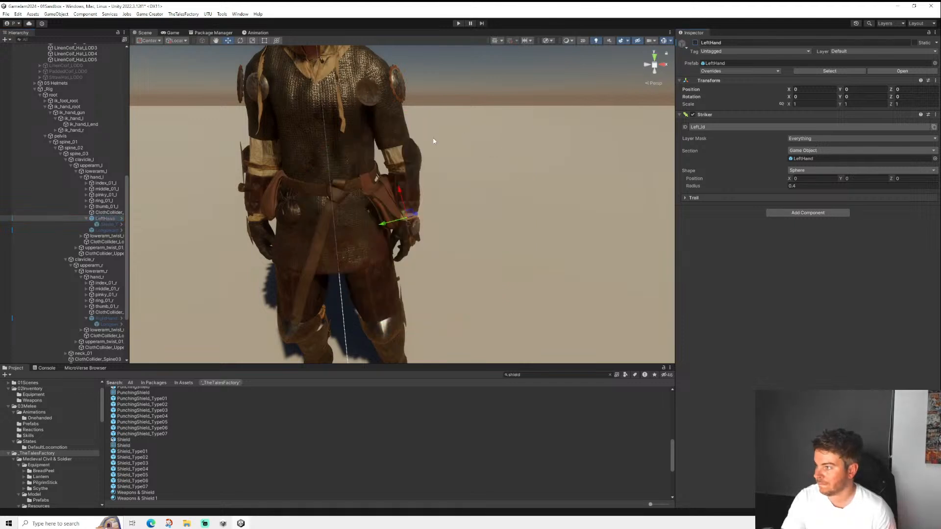
{"action": "middle_click_drag", "start_coordinate": [398, 165], "coordinate": [450, 161]}
{"action": "scroll", "coordinate": [223, 255], "scroll_direction": "up", "scroll_amount": 3}
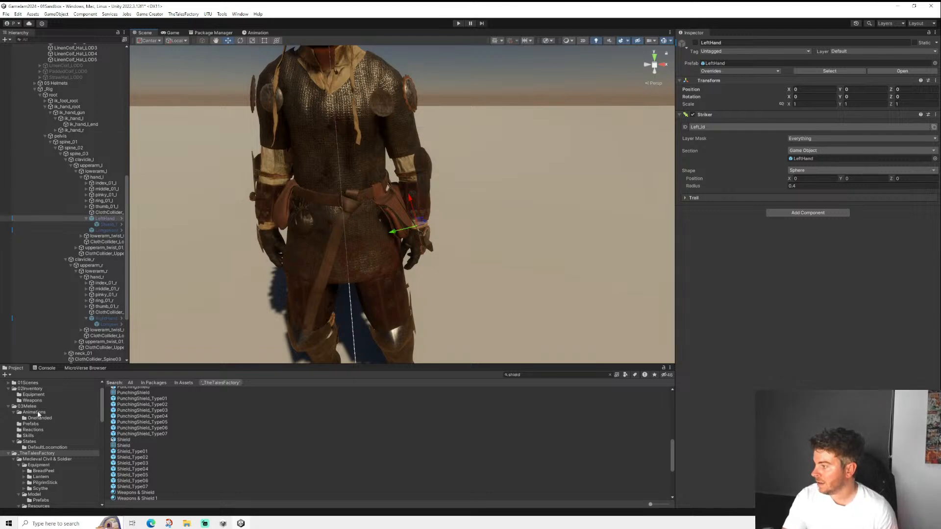
- In the Onehanded_Weapon asset from 03Melee, set the second On Equip Attach Prefab instruction's bone to Left Hand
{"action": "left_click", "coordinate": [61, 405]}
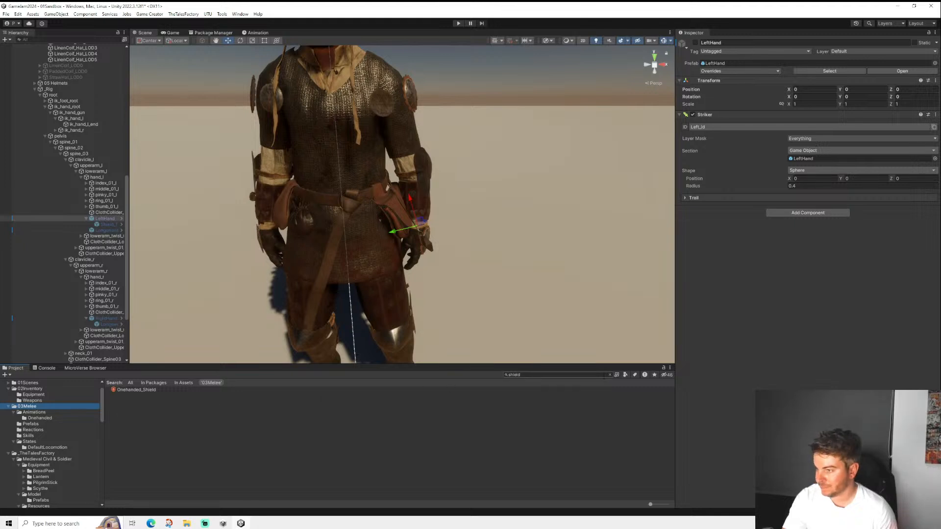
{"action": "left_click", "coordinate": [610, 375]}
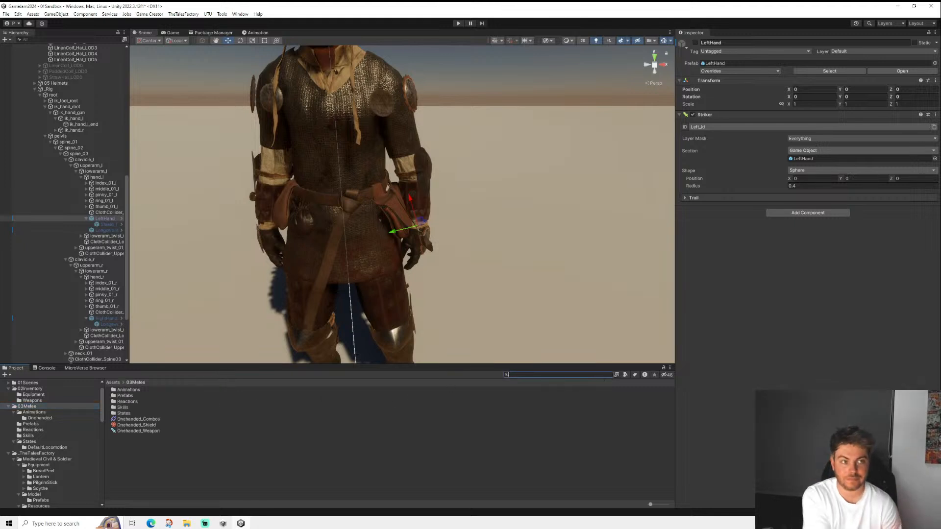
{"action": "left_click", "coordinate": [140, 431]}
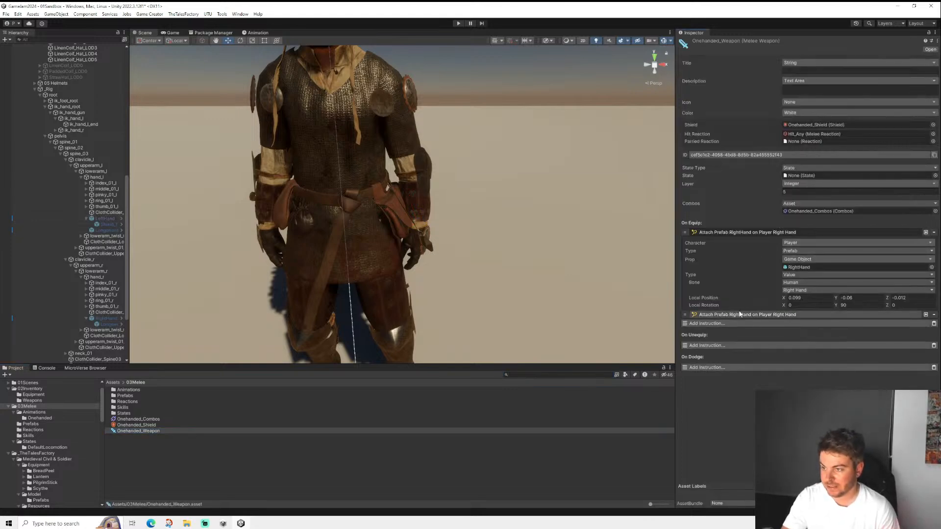
{"action": "left_click", "coordinate": [752, 317]}
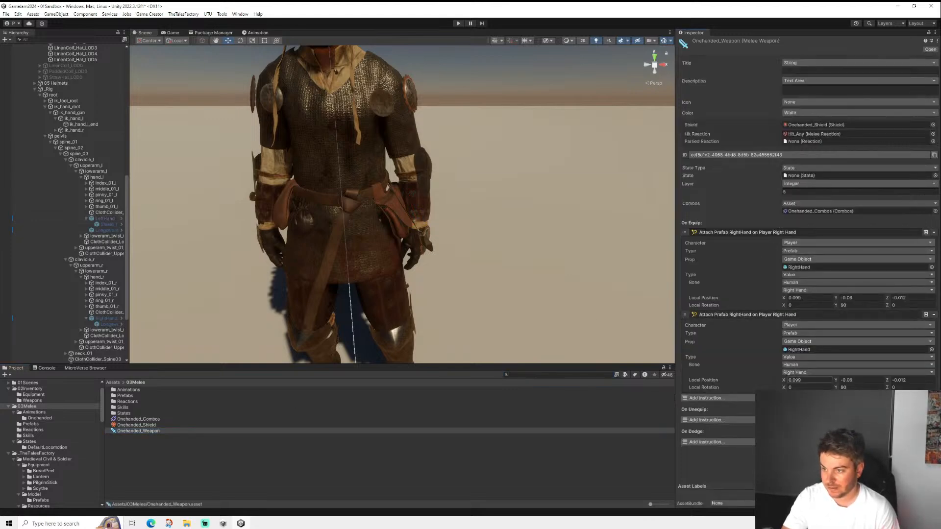
{"action": "left_click", "coordinate": [823, 372]}
{"action": "left_click", "coordinate": [812, 211]}
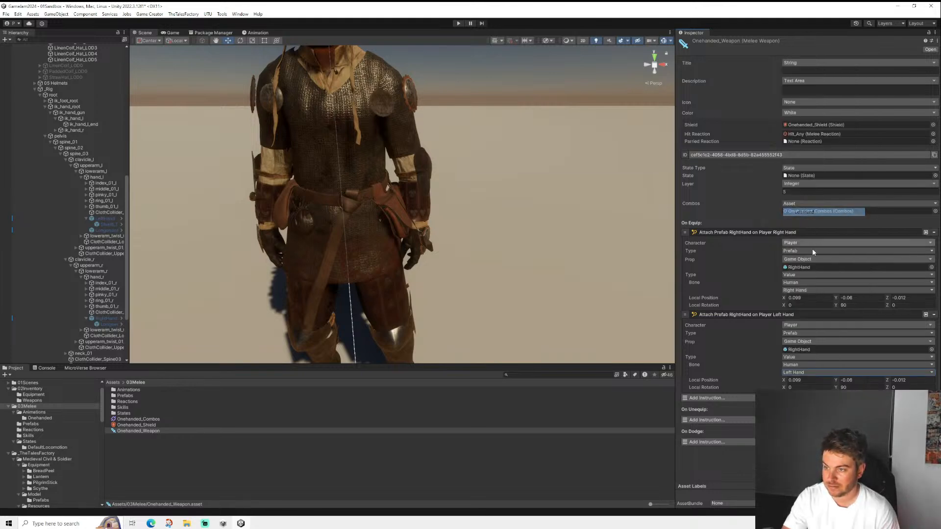
- In Onehanded_Weapon, set the left-hand Attach Prefab instruction's local position to 0, 0, 0 to match the LeftHand object's transform
{"action": "left_click", "coordinate": [810, 381]}
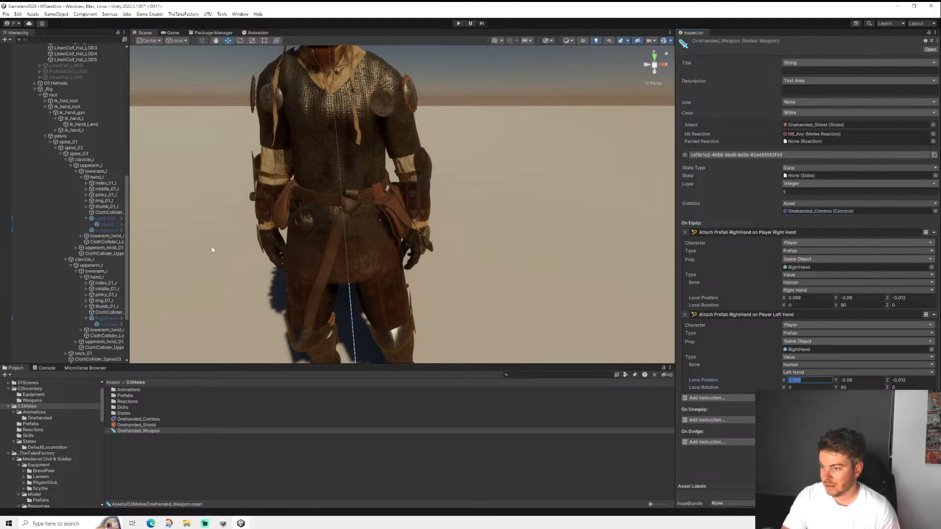
{"action": "left_click", "coordinate": [103, 220]}
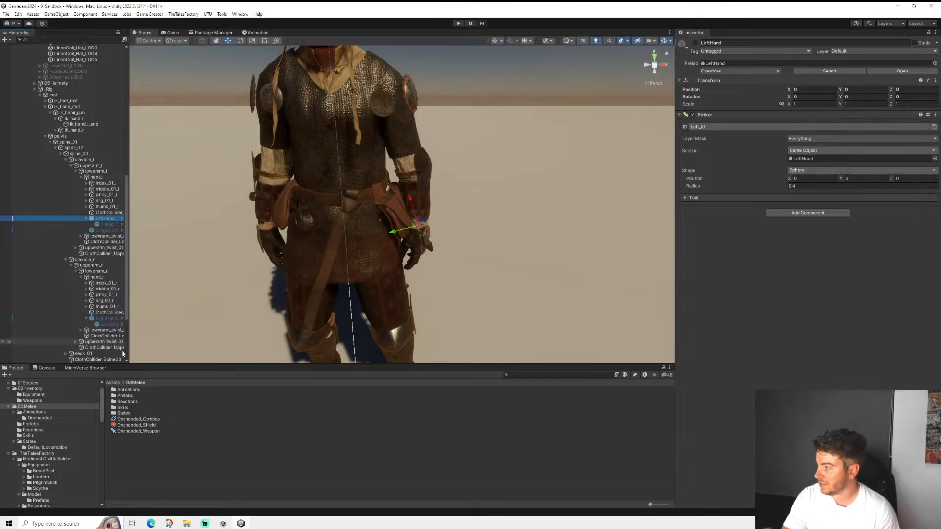
{"action": "left_click", "coordinate": [134, 431]}
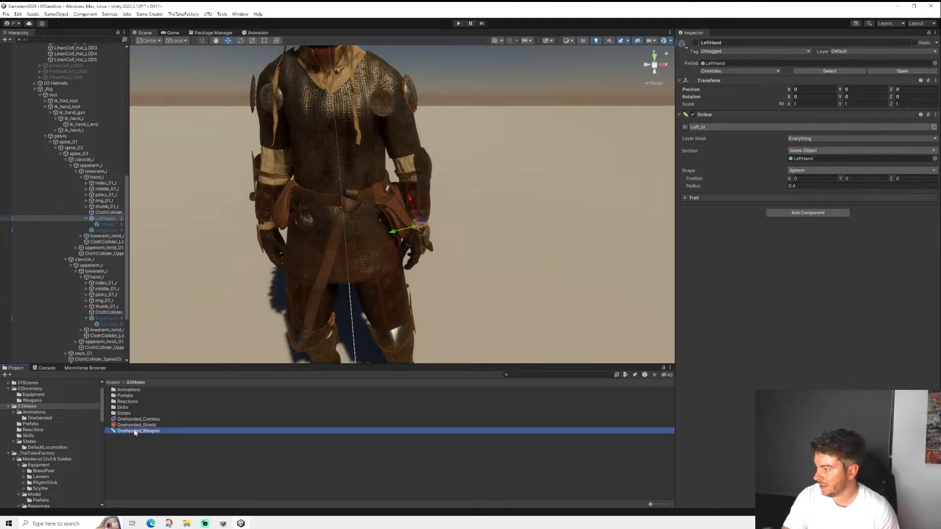
{"action": "left_click", "coordinate": [800, 381]}
{"action": "type", "text": "0.099"}
{"action": "key", "text": "Return"}
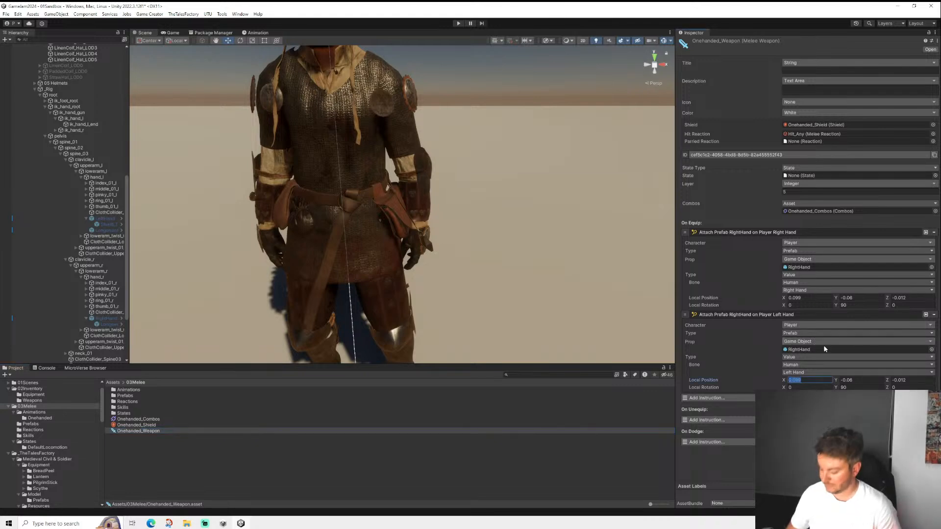
{"action": "left_click", "coordinate": [847, 380]}
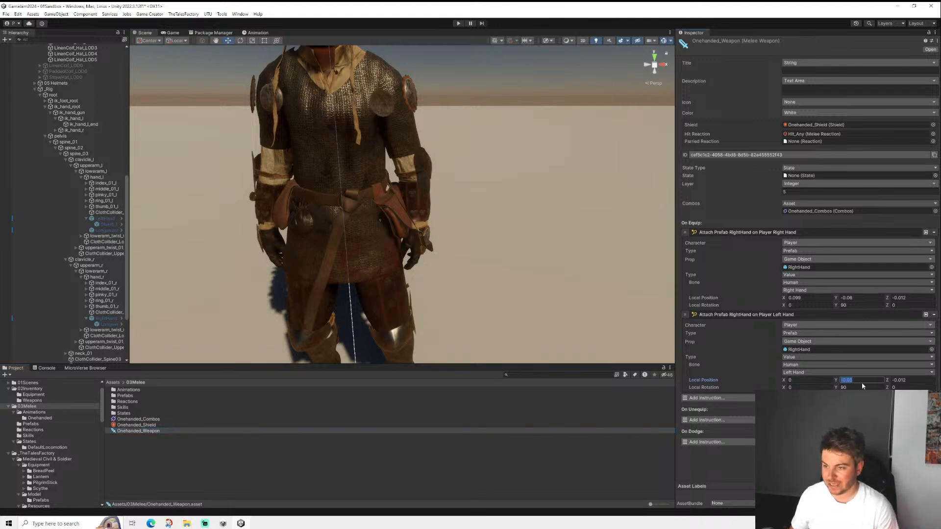
{"action": "type", "text": "0"}
{"action": "key", "text": "Tab"}
{"action": "type", "text": "0"}
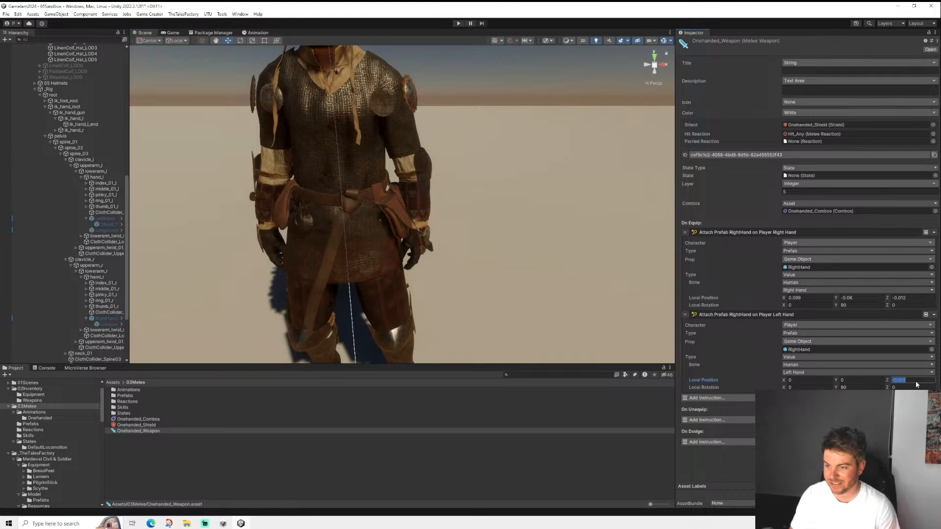
- Set the left-hand Attach Prefab instruction's local rotation Y to 0
{"action": "left_click", "coordinate": [883, 388]}
{"action": "type", "text": "0"}
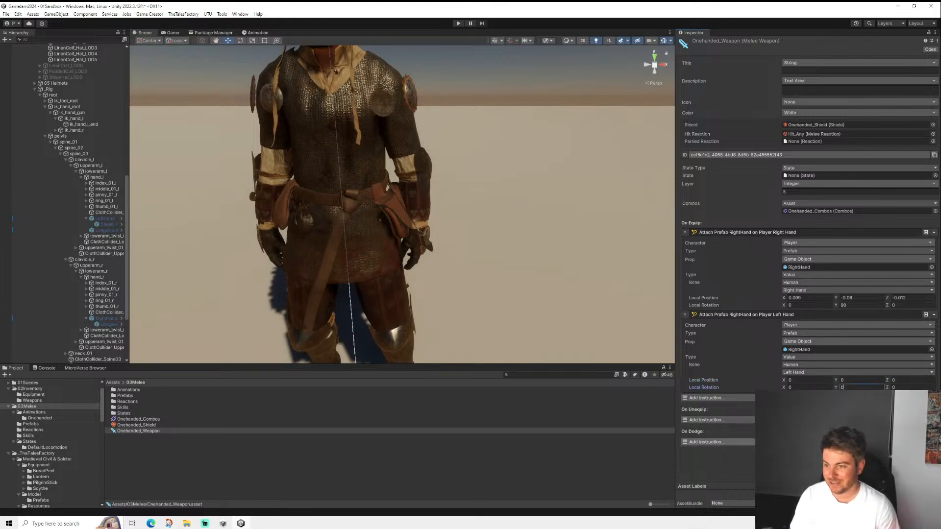
{"action": "key", "text": "Return"}
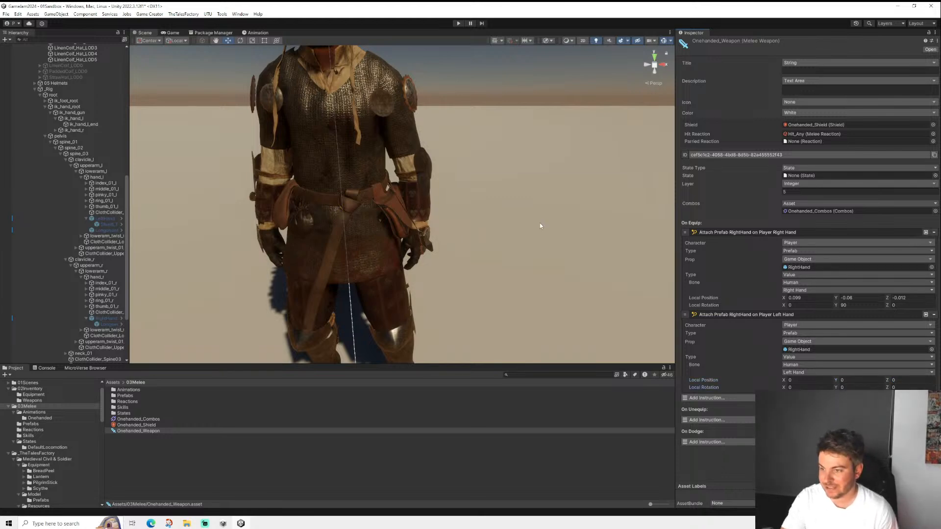
- Assign the LeftHand prefab from 03Melee Prefabs as the second instruction's prop and collapse both On Equip instructions
{"action": "scroll", "coordinate": [515, 217], "scroll_direction": "down", "scroll_amount": 3}
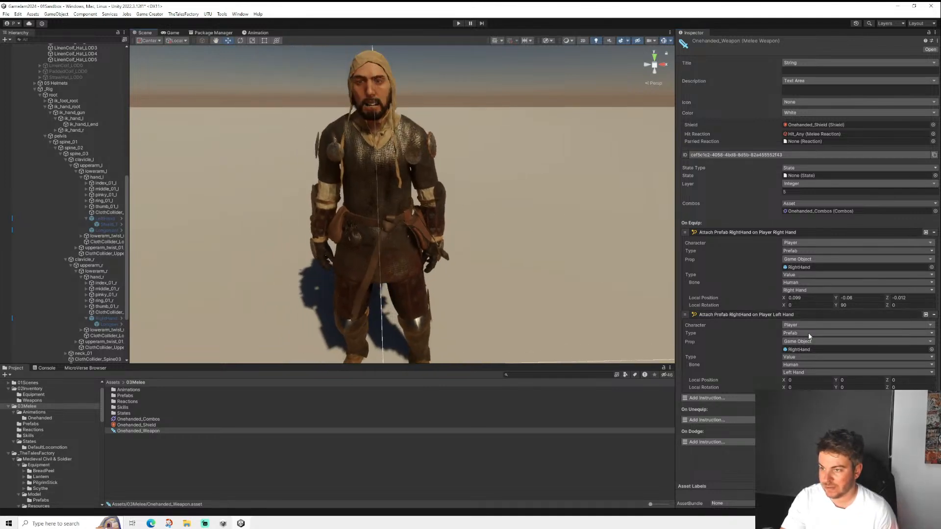
{"action": "left_click", "coordinate": [31, 424]}
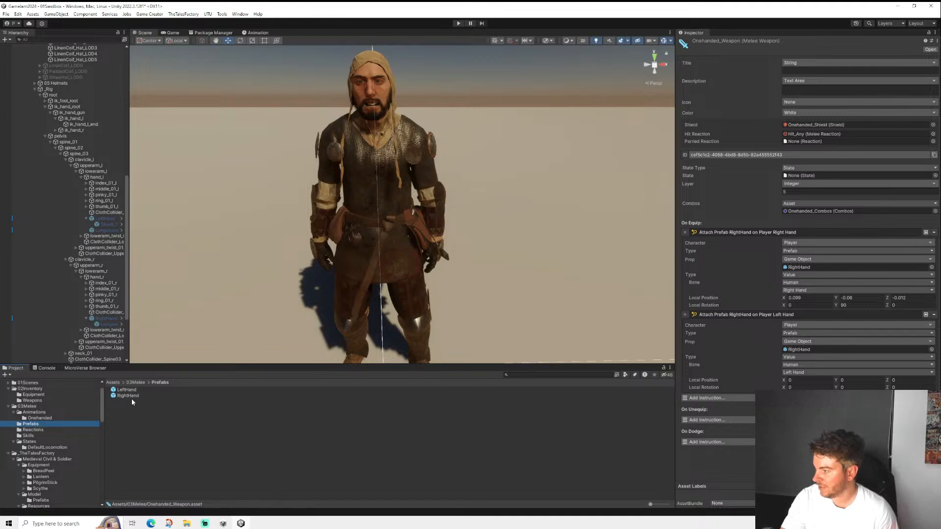
{"action": "left_click_drag", "start_coordinate": [128, 390], "coordinate": [814, 349]}
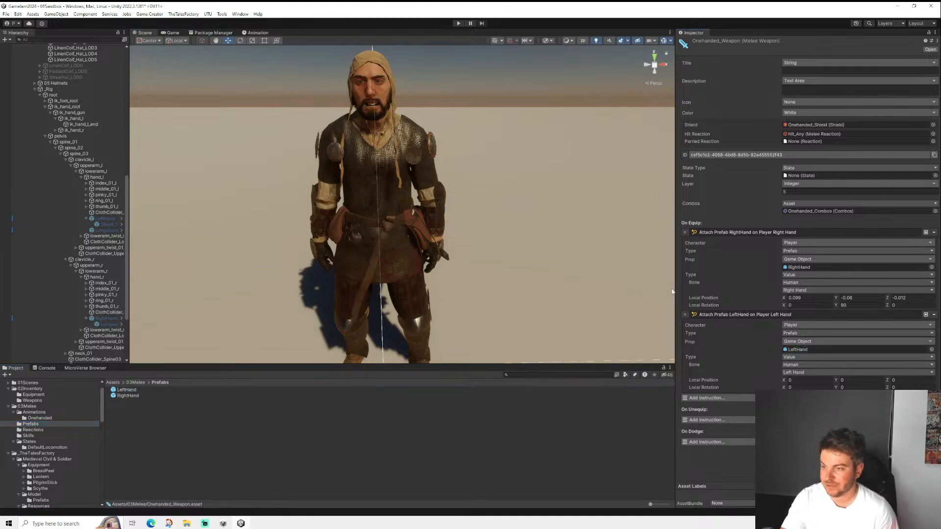
{"action": "left_click", "coordinate": [717, 232]}
{"action": "left_click", "coordinate": [717, 240]}
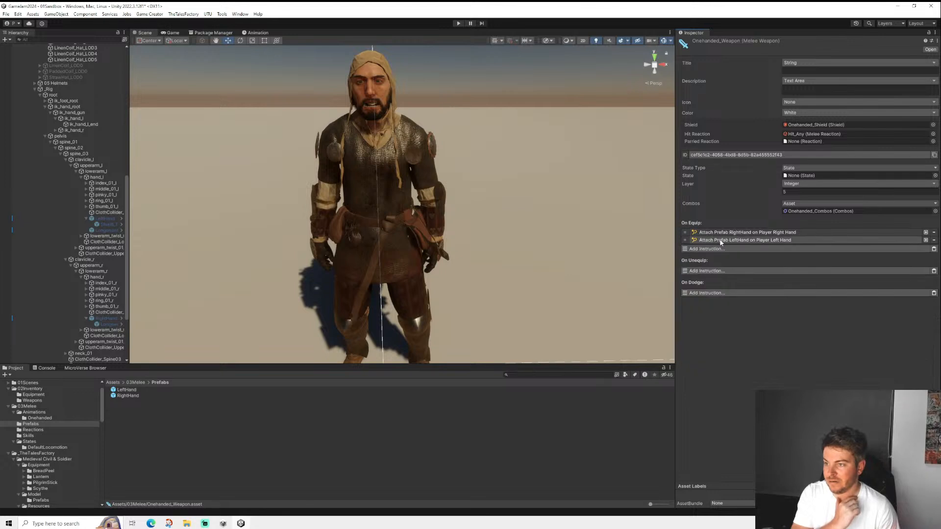
- Save the scene and show the Onehanded_A03 skill from the 03Melee Skills folder to check its striker Id
{"action": "left_click", "coordinate": [99, 219]}
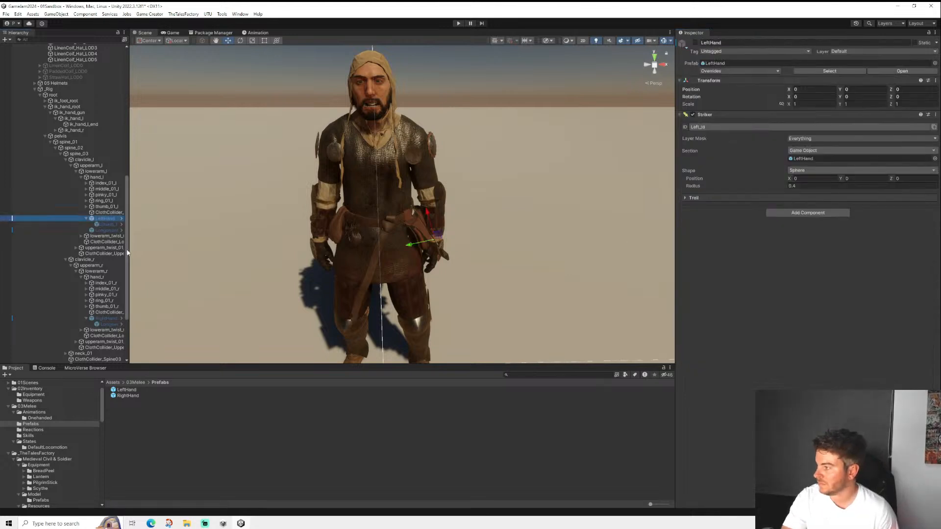
{"action": "left_click", "coordinate": [8, 14]}
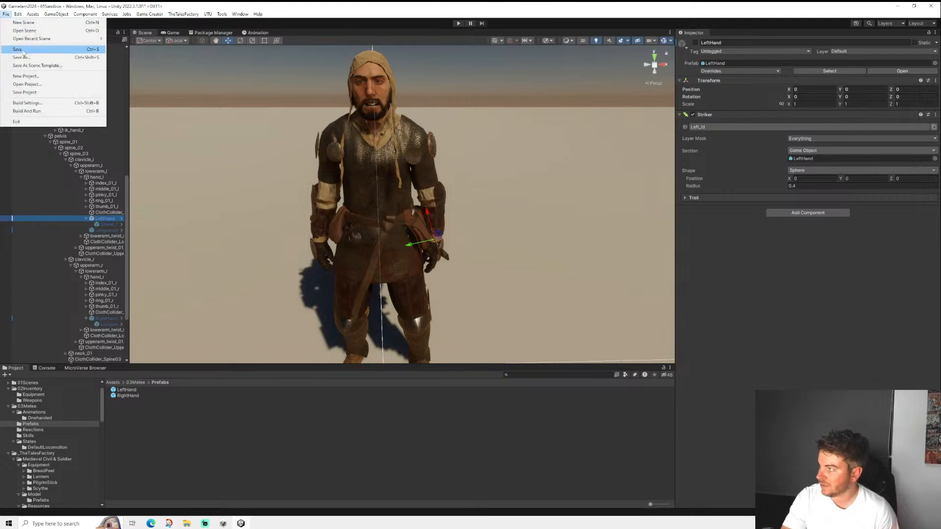
{"action": "left_click", "coordinate": [23, 50]}
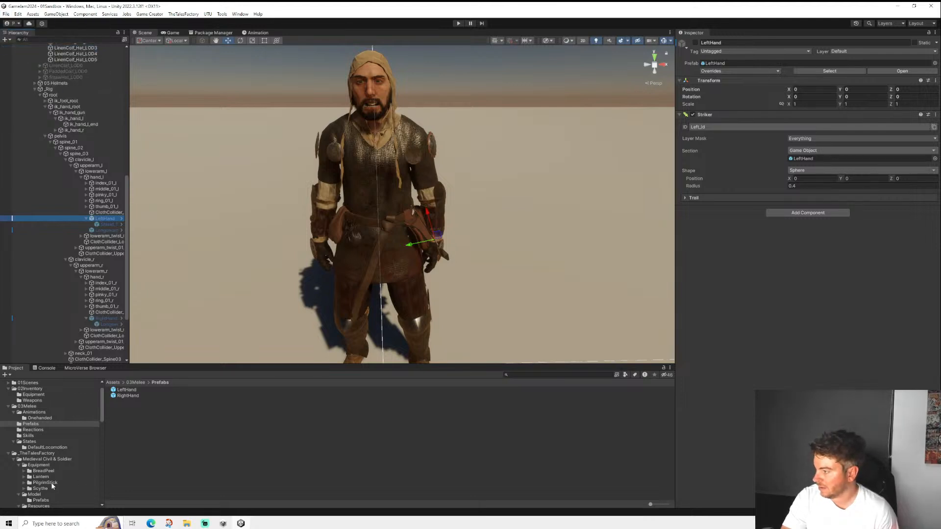
{"action": "left_click", "coordinate": [28, 436]}
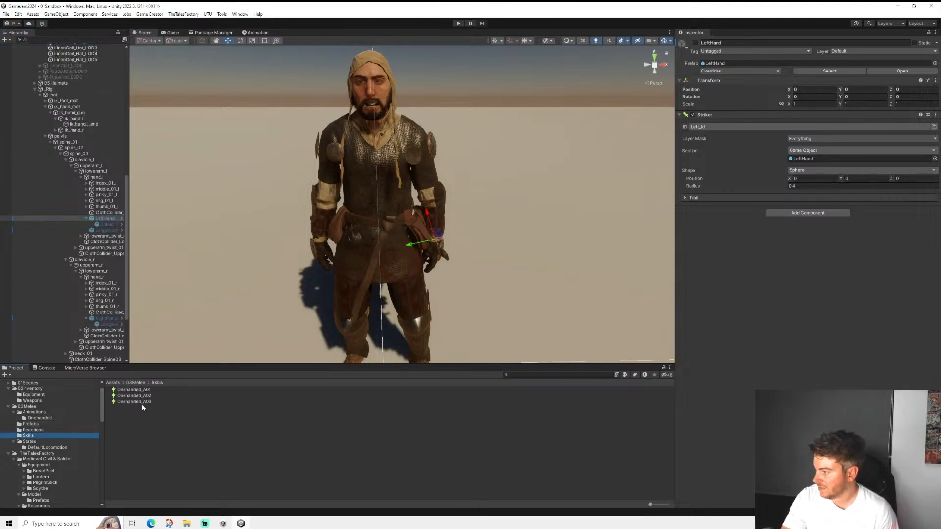
{"action": "left_click", "coordinate": [148, 402]}
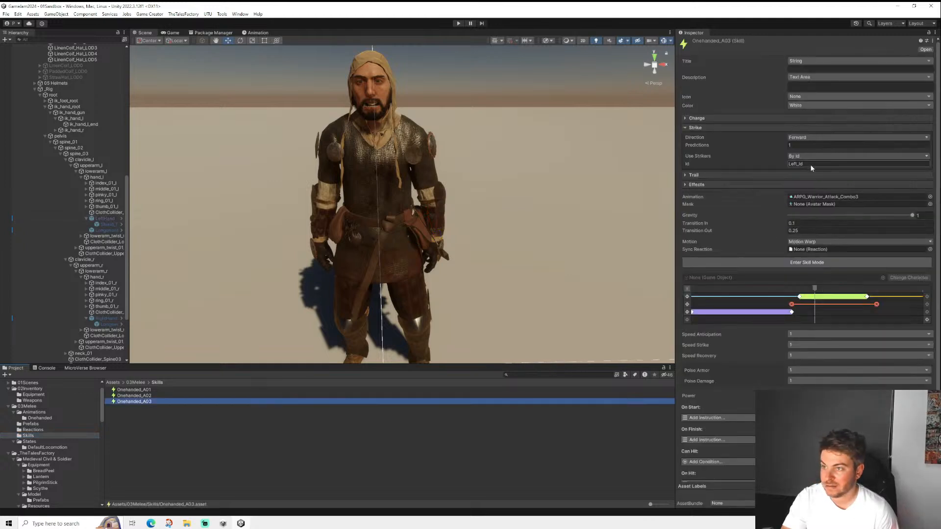
- Play-test the one-handed combo with the shield strike against the enemy character, and stop Play mode
{"action": "left_click", "coordinate": [460, 24]}
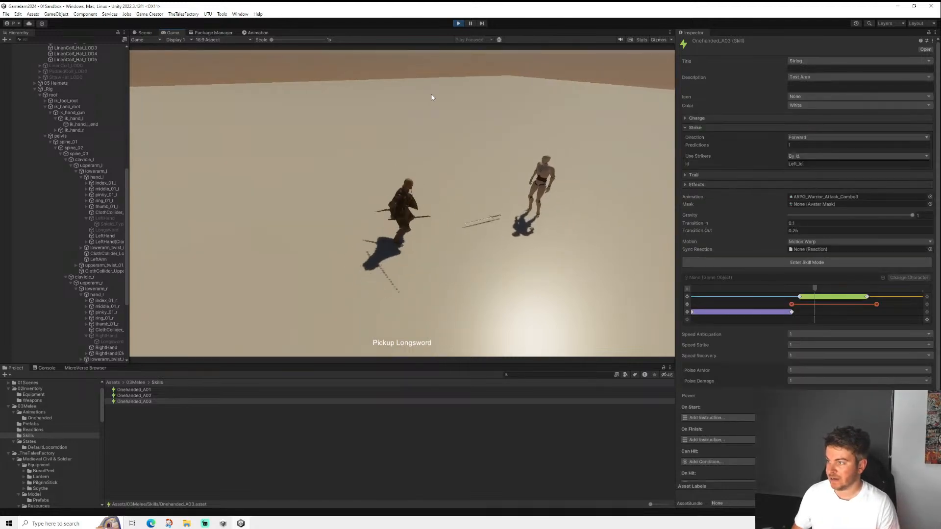
{"action": "left_click", "coordinate": [432, 98]}
{"action": "left_click", "coordinate": [432, 98]}
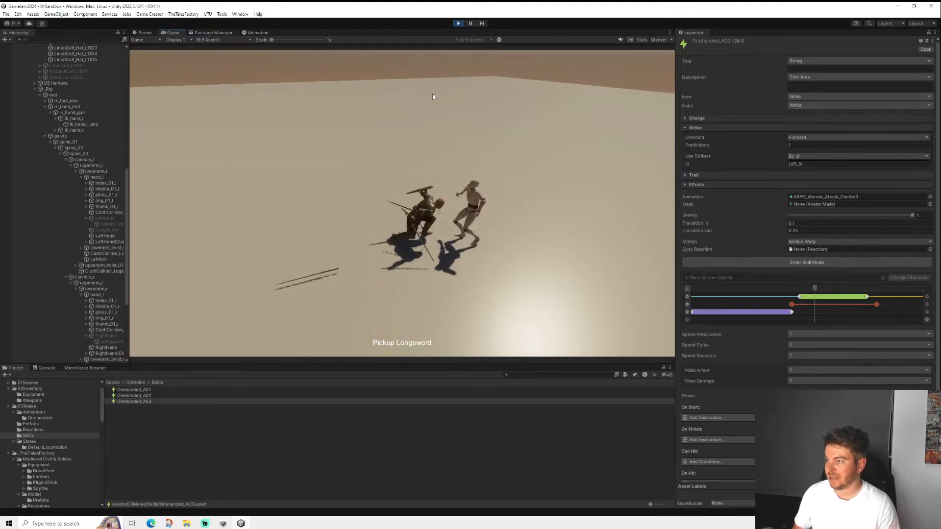
{"action": "left_click", "coordinate": [432, 94]}
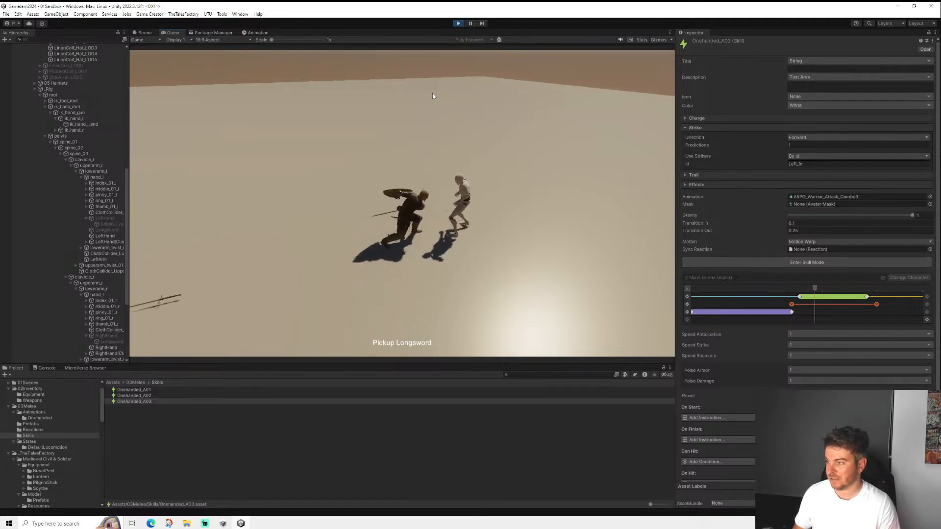
{"action": "left_click", "coordinate": [433, 93]}
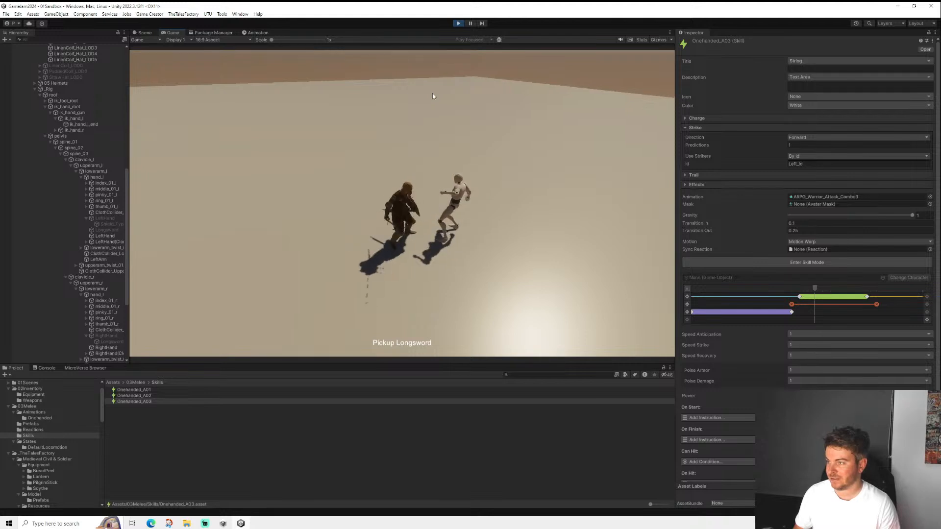
{"action": "key", "text": "a"}
{"action": "left_click", "coordinate": [432, 93]}
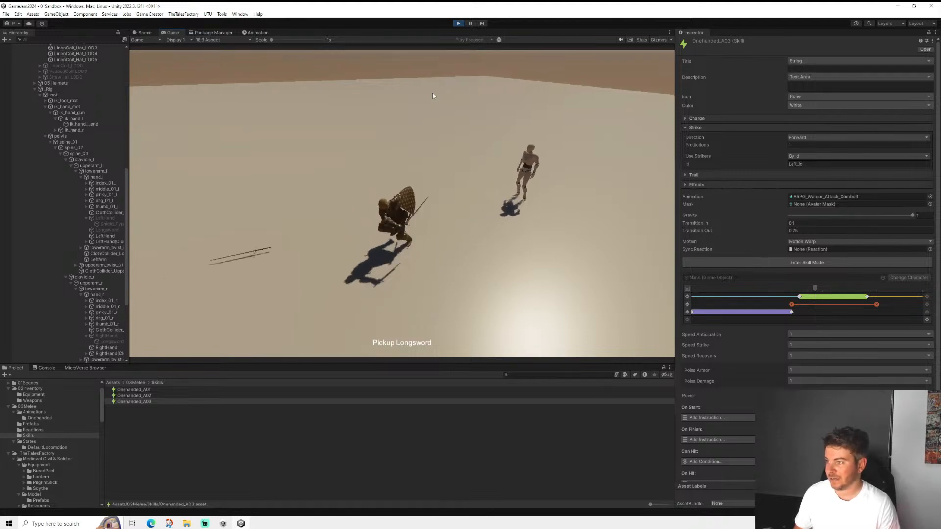
{"action": "left_click", "coordinate": [433, 92]}
{"action": "left_click", "coordinate": [430, 90]}
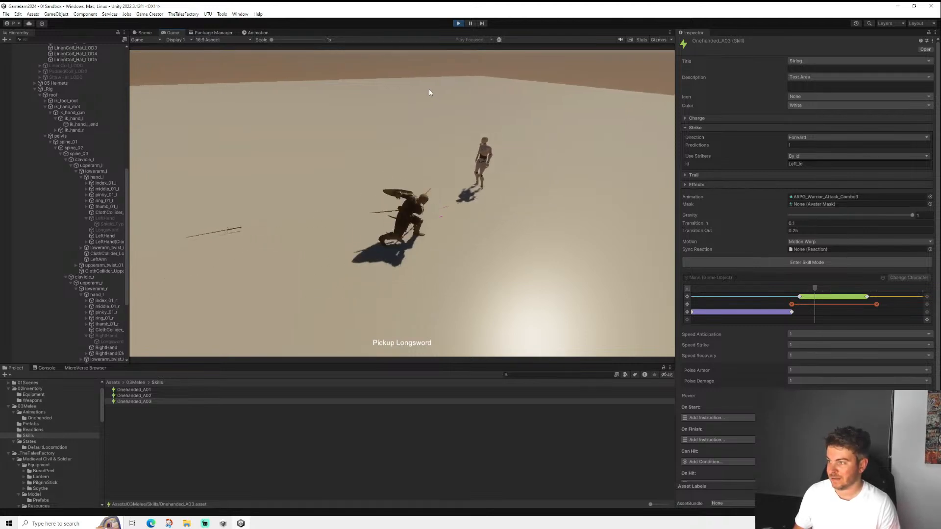
{"action": "left_click", "coordinate": [430, 91]}
{"action": "left_click", "coordinate": [429, 90]}
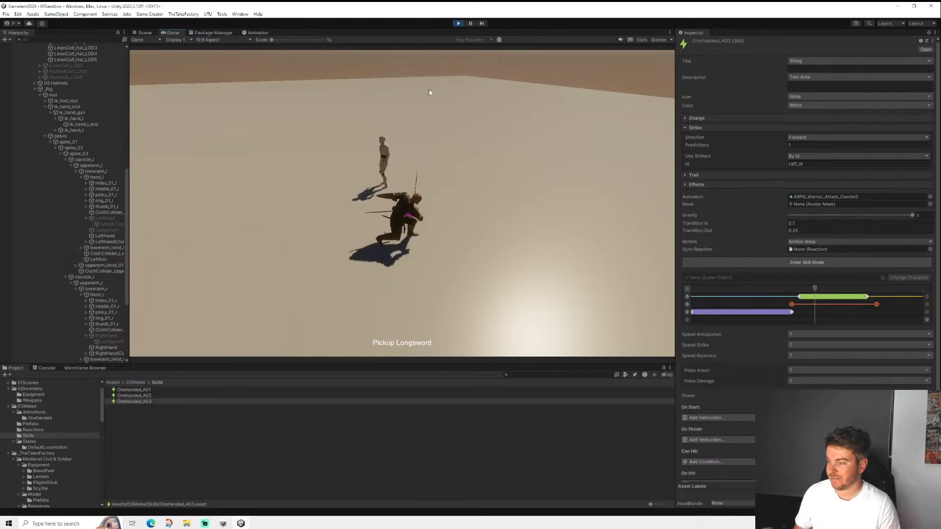
{"action": "left_click", "coordinate": [422, 86]}
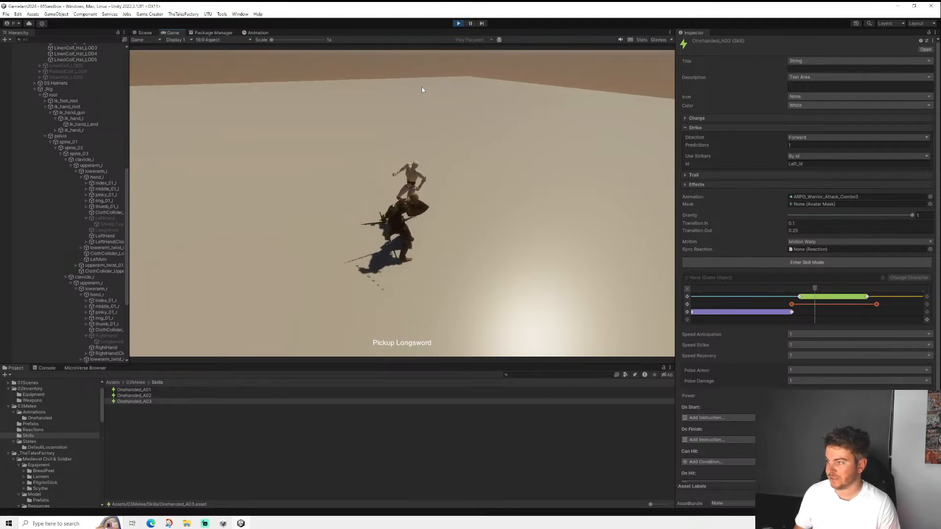
{"action": "key", "text": "a"}
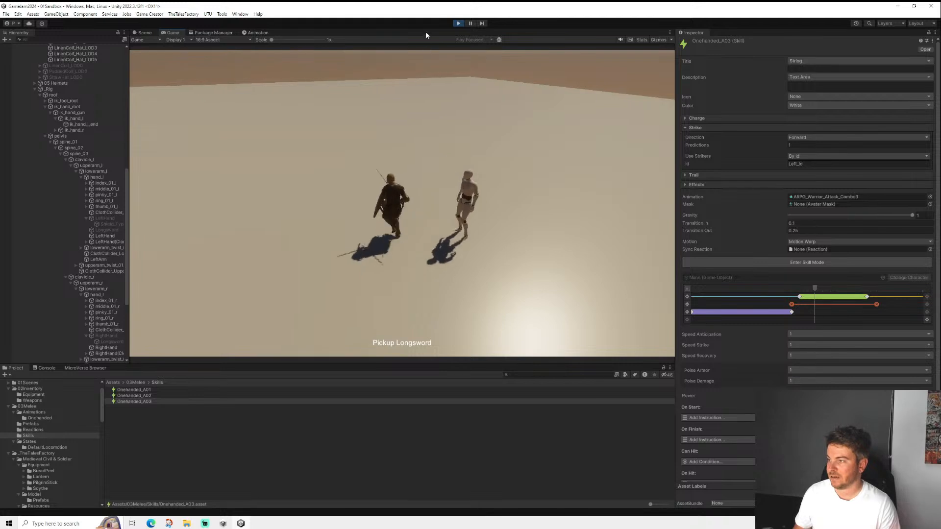
{"action": "left_click", "coordinate": [459, 23]}
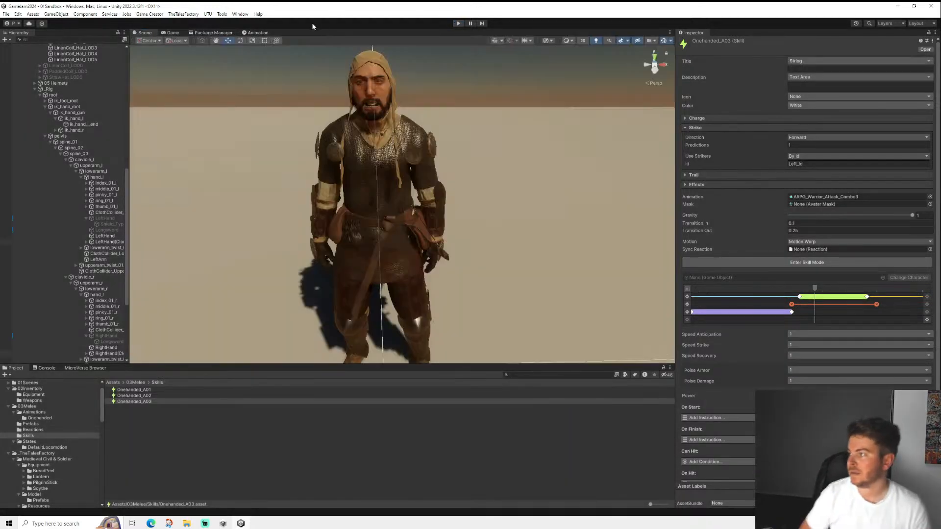
- Import the complete Volumetric Blood Fluids package from My Assets into the project
{"action": "left_click", "coordinate": [206, 33]}
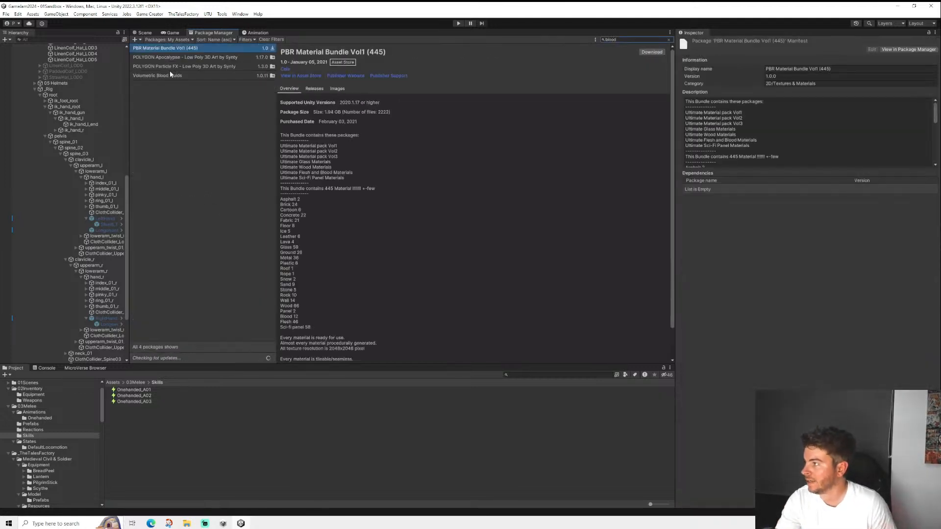
{"action": "left_click", "coordinate": [174, 76]}
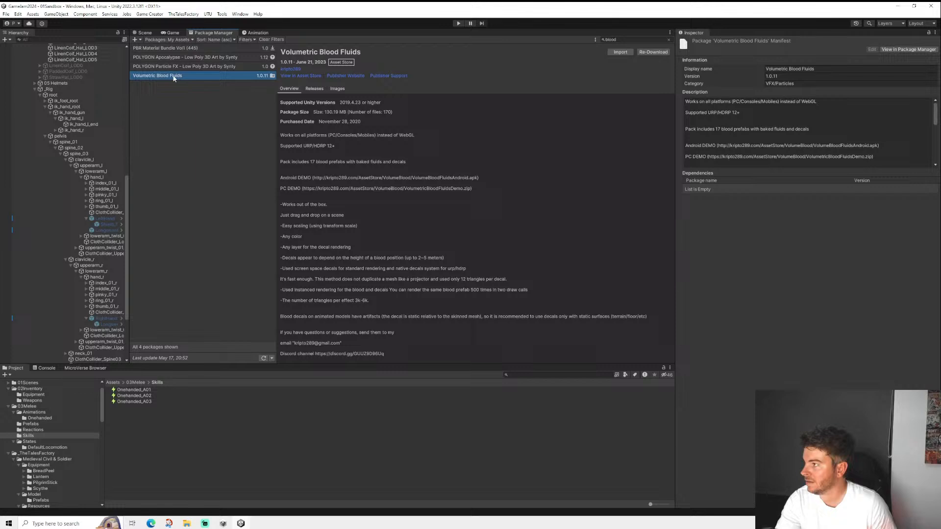
{"action": "left_click", "coordinate": [625, 51]}
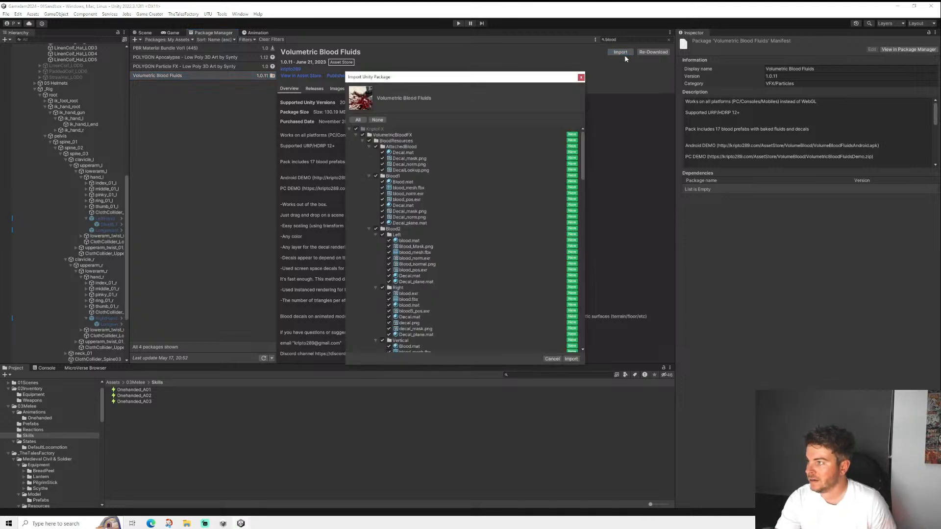
{"action": "left_click", "coordinate": [356, 135]}
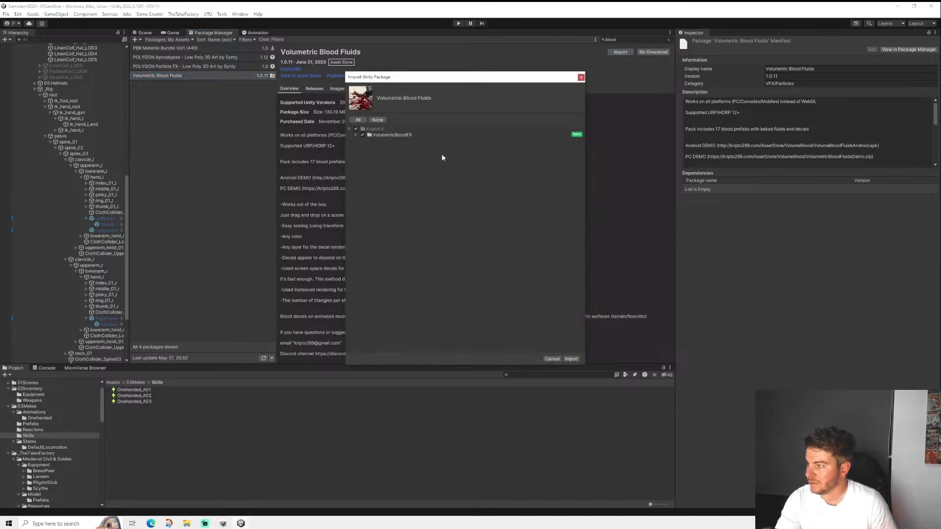
{"action": "left_click", "coordinate": [571, 360]}
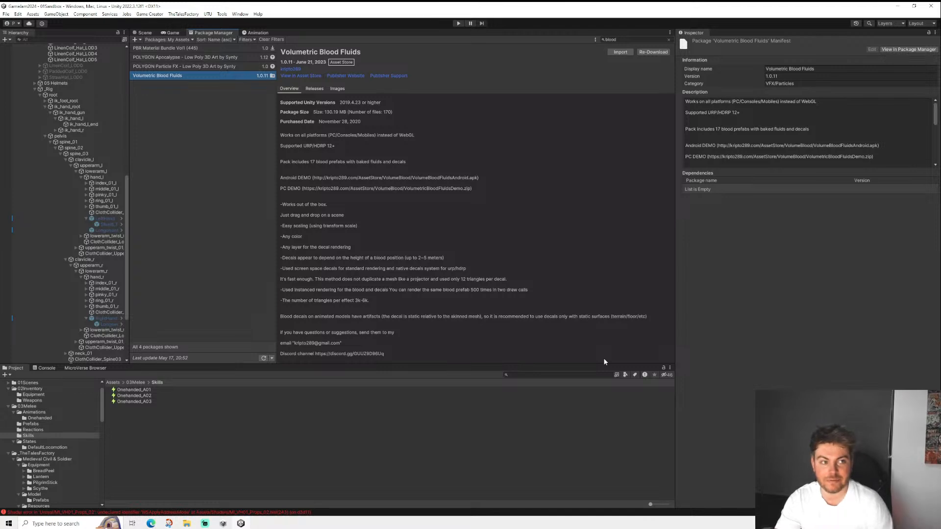
- Return to the Scene view and clear the shader errors from the Console
{"action": "left_click", "coordinate": [145, 33]}
{"action": "scroll", "coordinate": [319, 181], "scroll_direction": "down", "scroll_amount": 3}
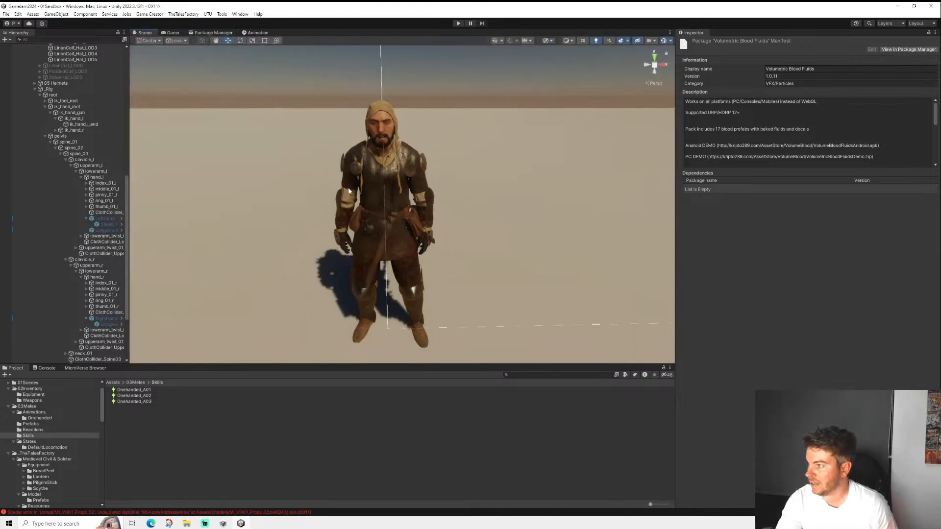
{"action": "middle_click_drag", "start_coordinate": [303, 273], "coordinate": [281, 273]}
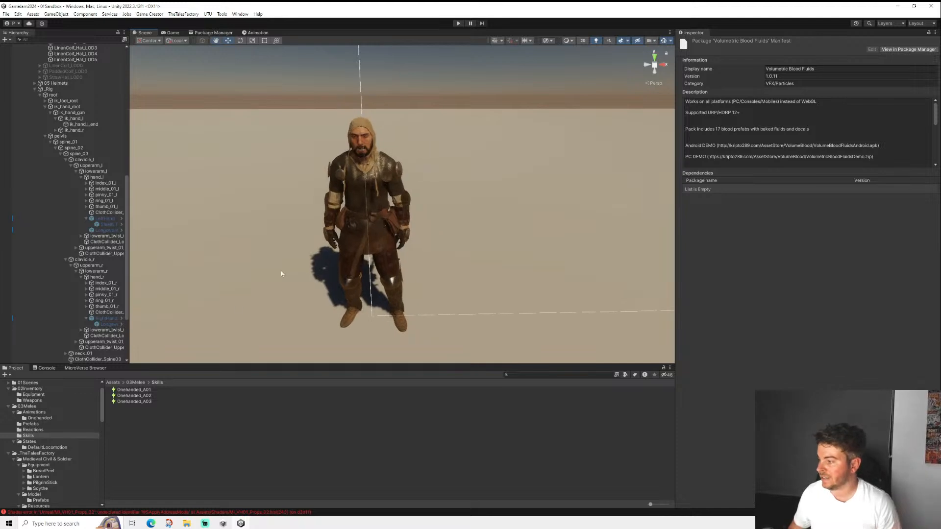
{"action": "left_click", "coordinate": [39, 368]}
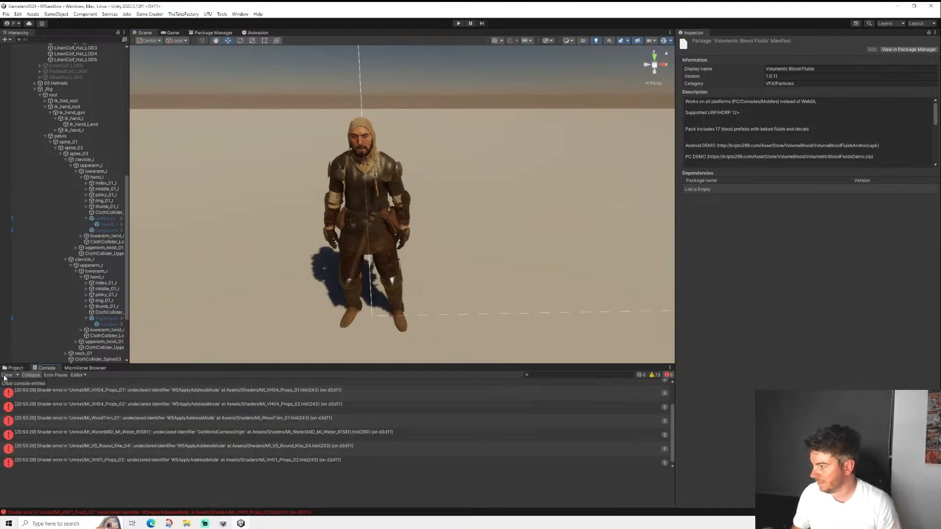
{"action": "left_click", "coordinate": [6, 376]}
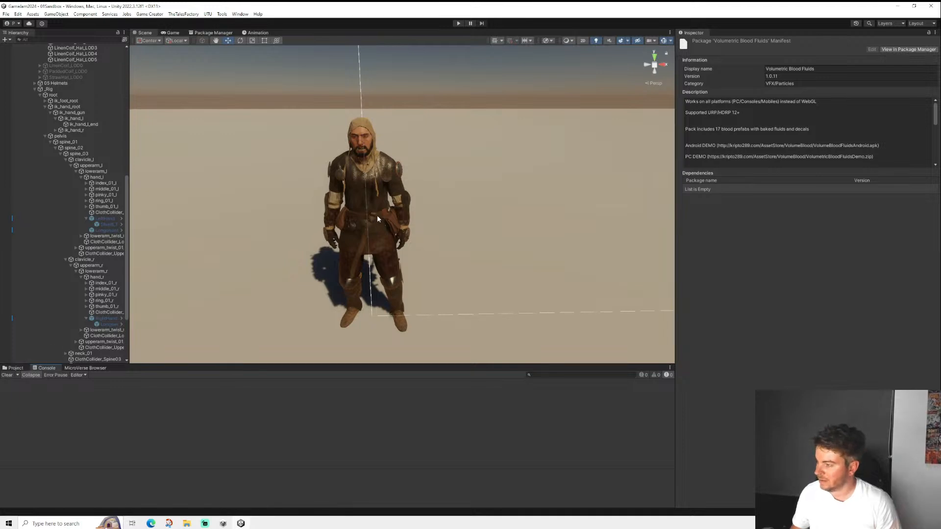
- Place the Blood4 prefab from KriptoFX's VolumetricBloodFX Prefabs folder on the ground near the sword pickup
{"action": "left_click_drag", "start_coordinate": [377, 219], "coordinate": [513, 237], "text": "alt"}
{"action": "middle_click_drag", "start_coordinate": [513, 237], "coordinate": [382, 202]}
{"action": "left_click_drag", "start_coordinate": [382, 201], "coordinate": [533, 165], "text": "alt"}
{"action": "middle_click_drag", "start_coordinate": [533, 164], "coordinate": [452, 197]}
{"action": "left_click", "coordinate": [17, 369]}
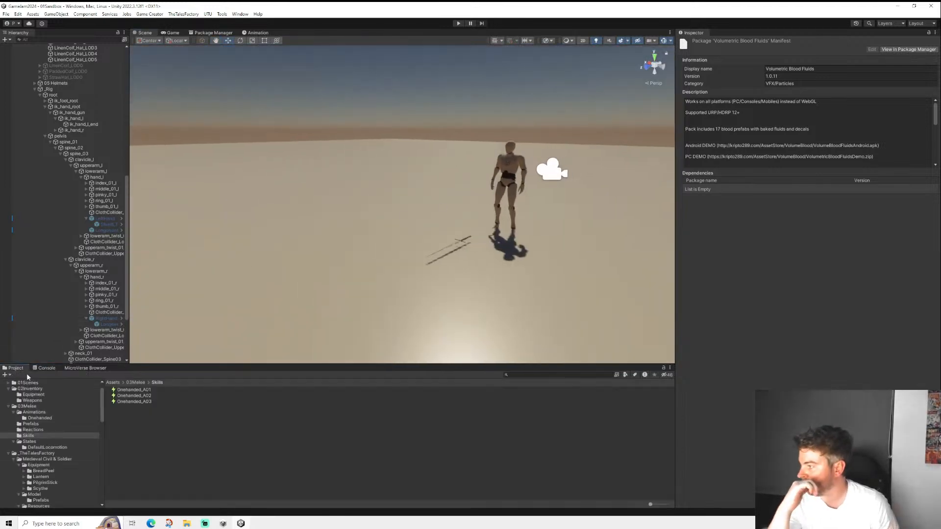
{"action": "scroll", "coordinate": [37, 442], "scroll_direction": "down", "scroll_amount": 15}
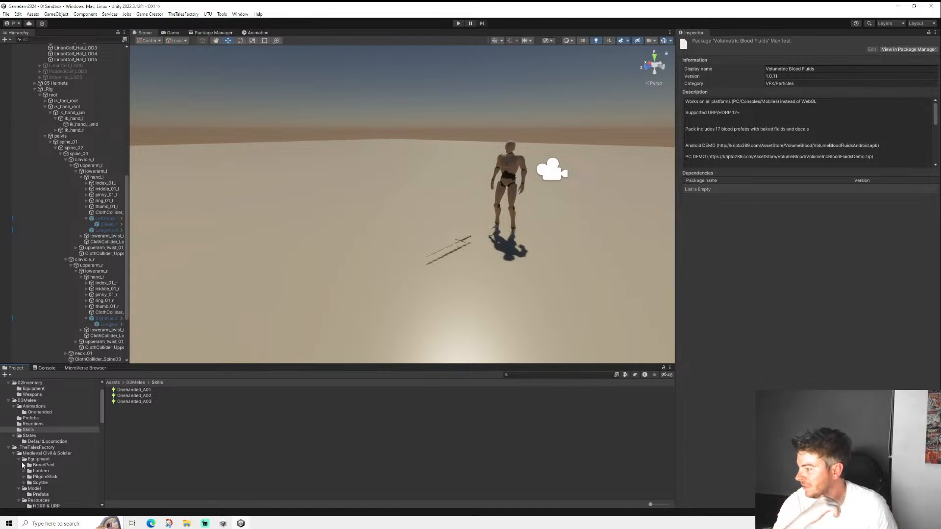
{"action": "scroll", "coordinate": [27, 463], "scroll_direction": "down", "scroll_amount": 2}
{"action": "left_click", "coordinate": [28, 459]}
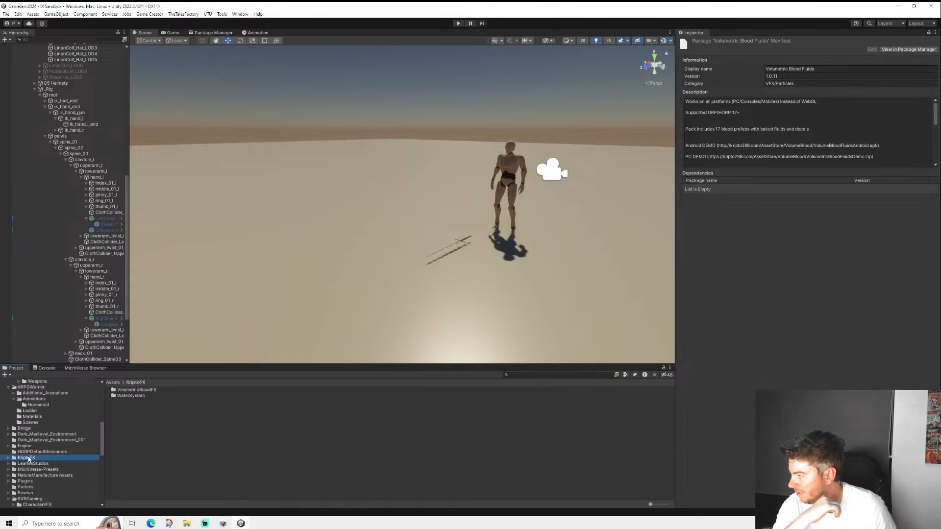
{"action": "double_click", "coordinate": [137, 390]}
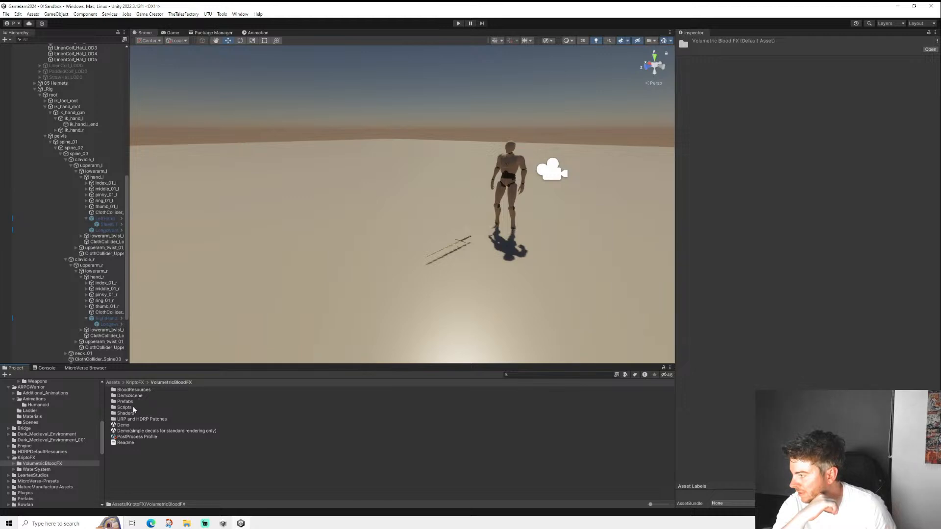
{"action": "double_click", "coordinate": [125, 402]}
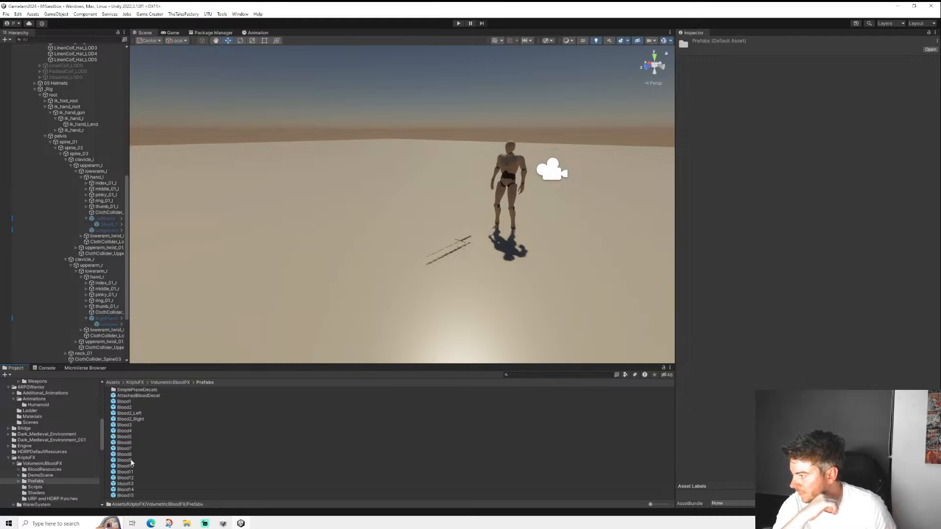
{"action": "left_click_drag", "start_coordinate": [126, 435], "coordinate": [380, 315]}
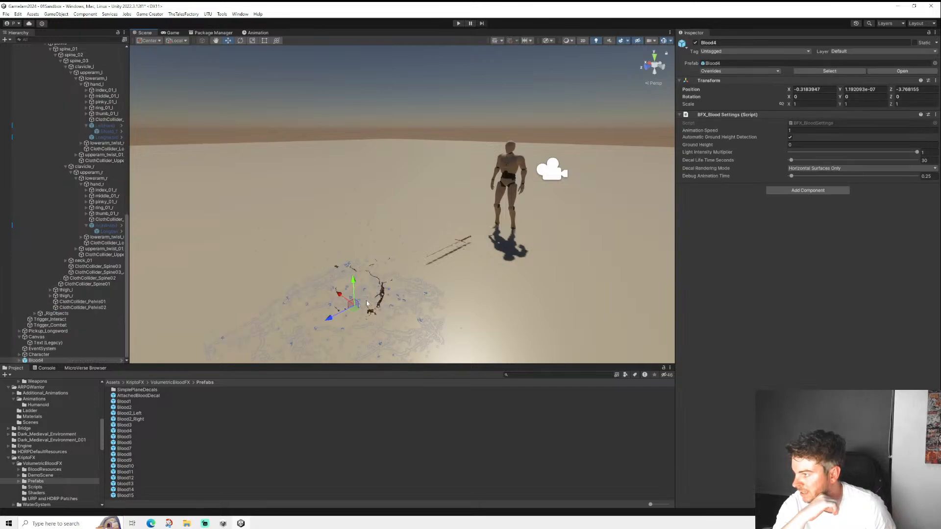
- Raise Blood4 above the ground, lower it to a Y position of about 0.21, and inspect the splash from several angles
{"action": "left_click_drag", "start_coordinate": [356, 284], "coordinate": [375, 241]}
{"action": "middle_click_drag", "start_coordinate": [416, 247], "coordinate": [460, 210]}
{"action": "scroll", "coordinate": [457, 212], "scroll_direction": "up", "scroll_amount": 2}
{"action": "left_click_drag", "start_coordinate": [446, 216], "coordinate": [513, 189], "text": "alt"}
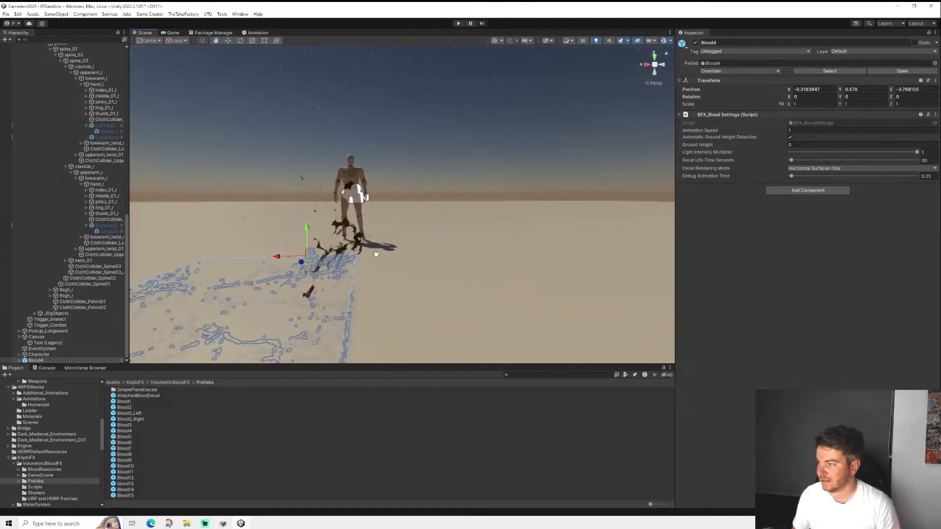
{"action": "middle_click_drag", "start_coordinate": [380, 254], "coordinate": [536, 137]}
{"action": "left_click_drag", "start_coordinate": [441, 123], "coordinate": [435, 167]}
{"action": "left_click_drag", "start_coordinate": [447, 197], "coordinate": [316, 227], "text": "alt"}
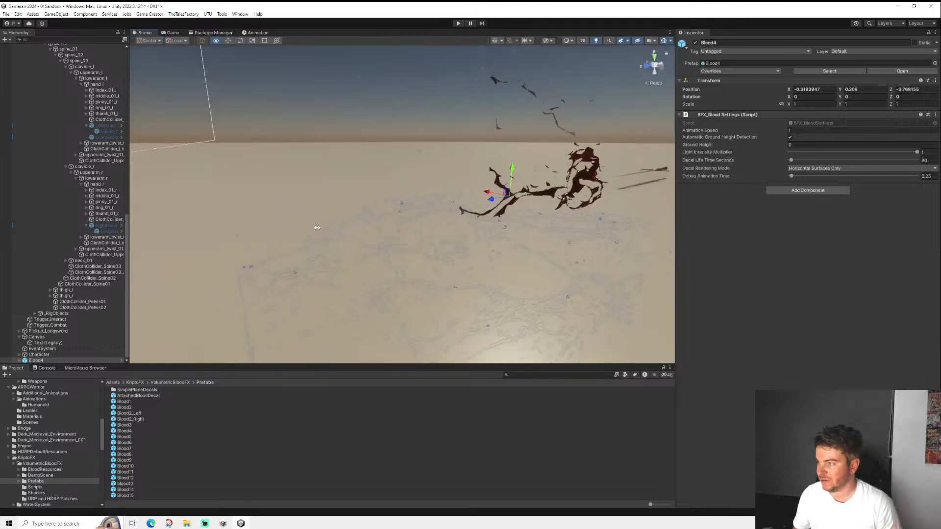
- Delete the Blood4 test object from the scene
{"action": "left_click", "coordinate": [43, 355]}
{"action": "left_click", "coordinate": [42, 361]}
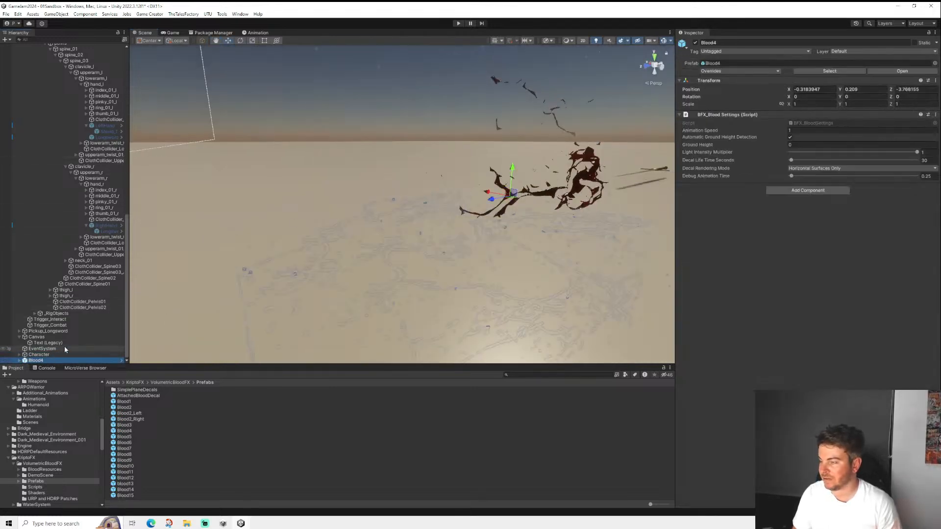
{"action": "key", "text": "Delete"}
{"action": "middle_click_drag", "start_coordinate": [654, 116], "coordinate": [255, 332]}
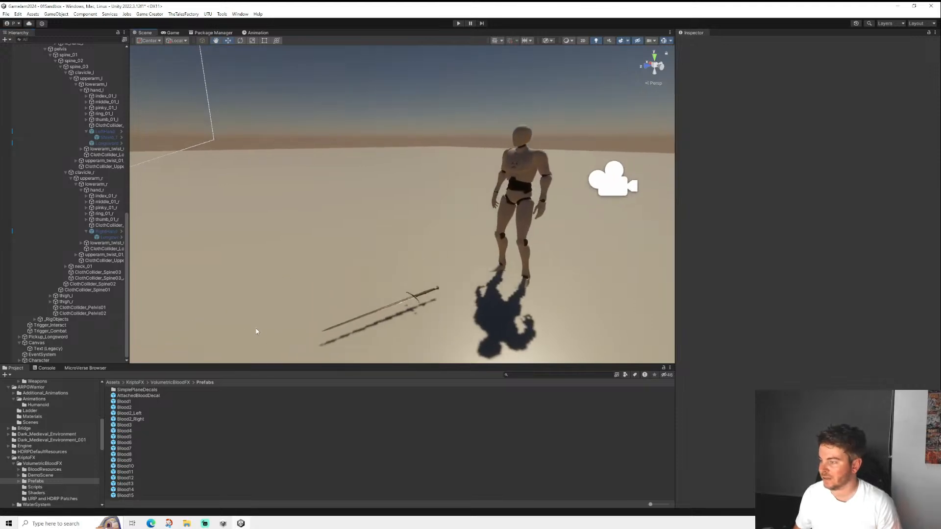
- Add an Instantiate instruction to the On Hit event of the Onehanded_A01 skill in the 03Melee Skills folder
{"action": "scroll", "coordinate": [30, 451], "scroll_direction": "up", "scroll_amount": 3}
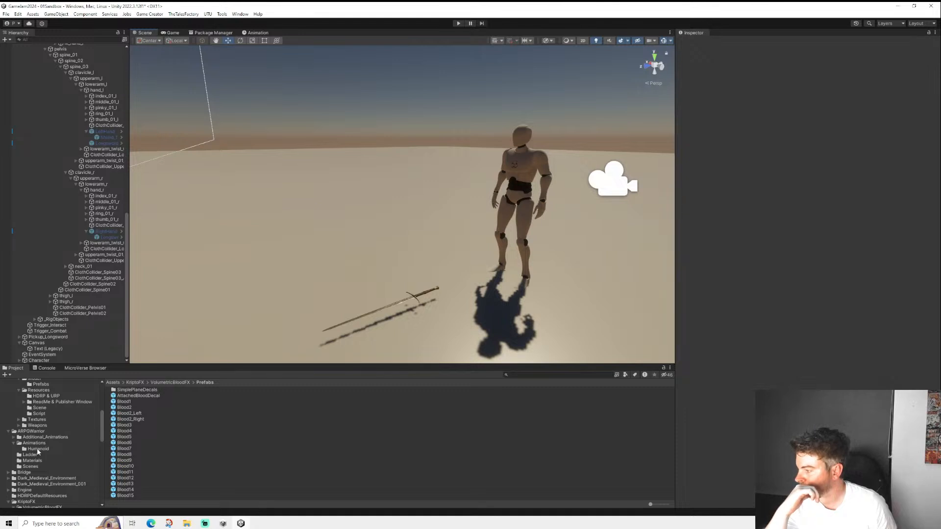
{"action": "scroll", "coordinate": [33, 454], "scroll_direction": "up", "scroll_amount": 6}
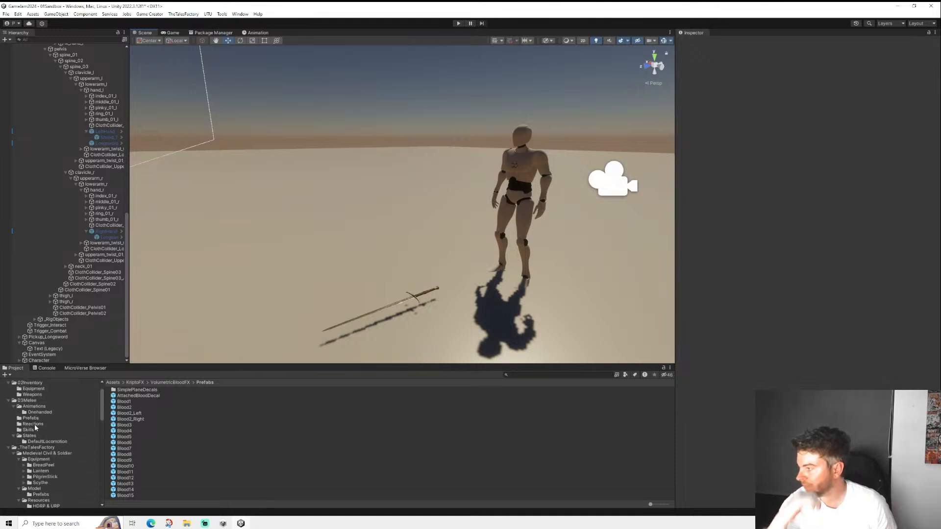
{"action": "left_click", "coordinate": [32, 430]}
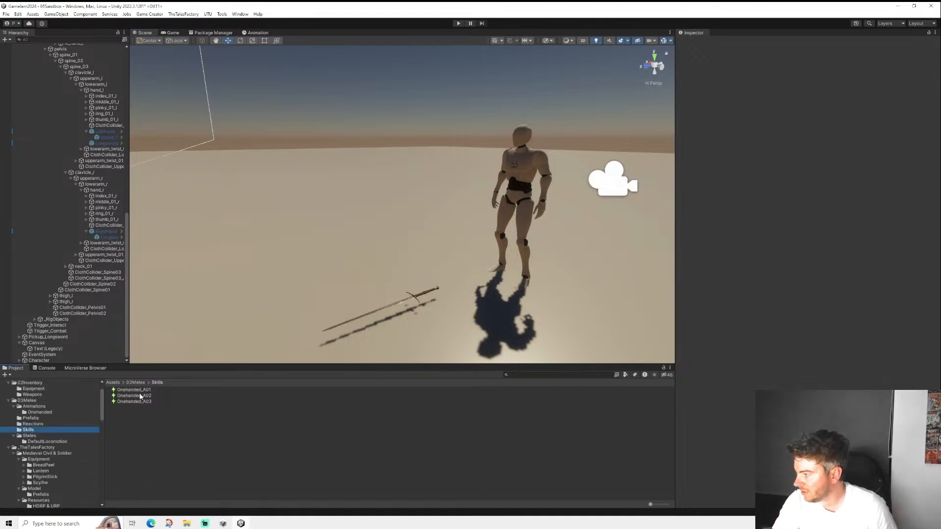
{"action": "left_click", "coordinate": [179, 389]}
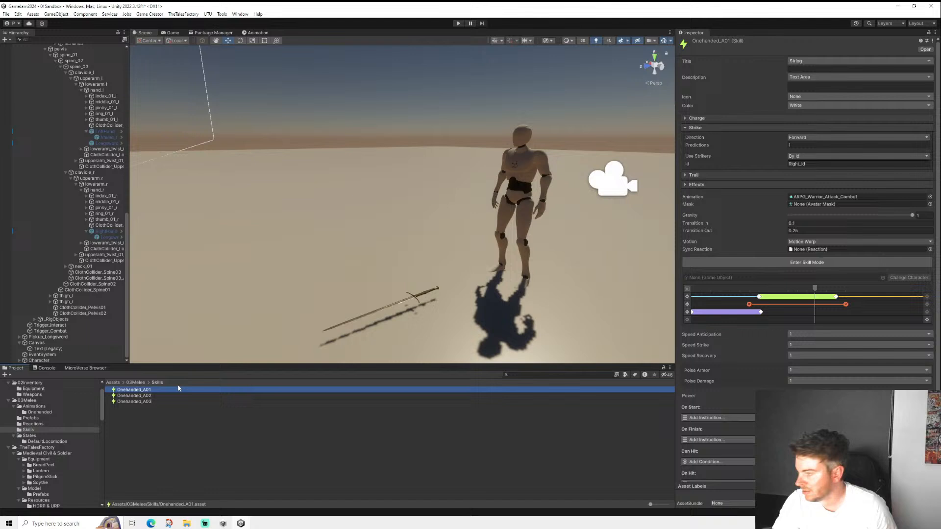
{"action": "scroll", "coordinate": [703, 435], "scroll_direction": "down", "scroll_amount": 1}
{"action": "left_click", "coordinate": [704, 474]}
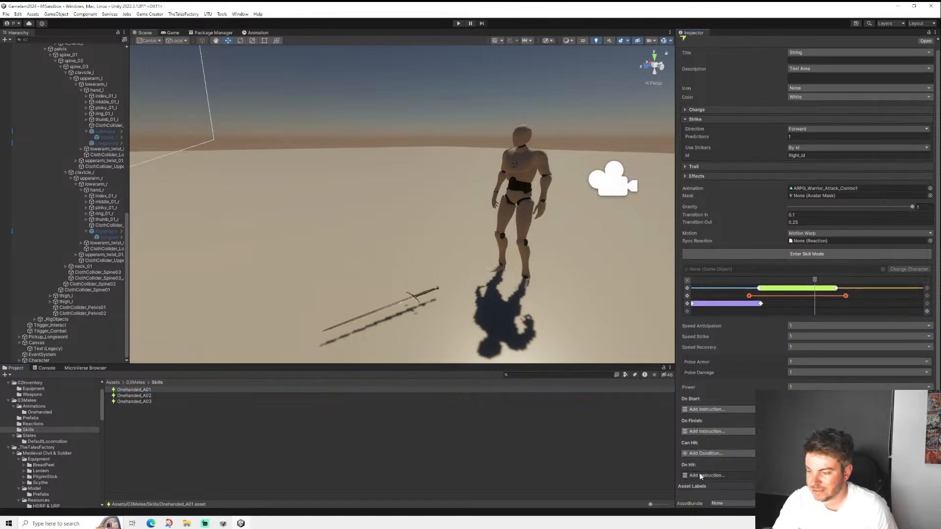
{"action": "type", "text": "instn"}
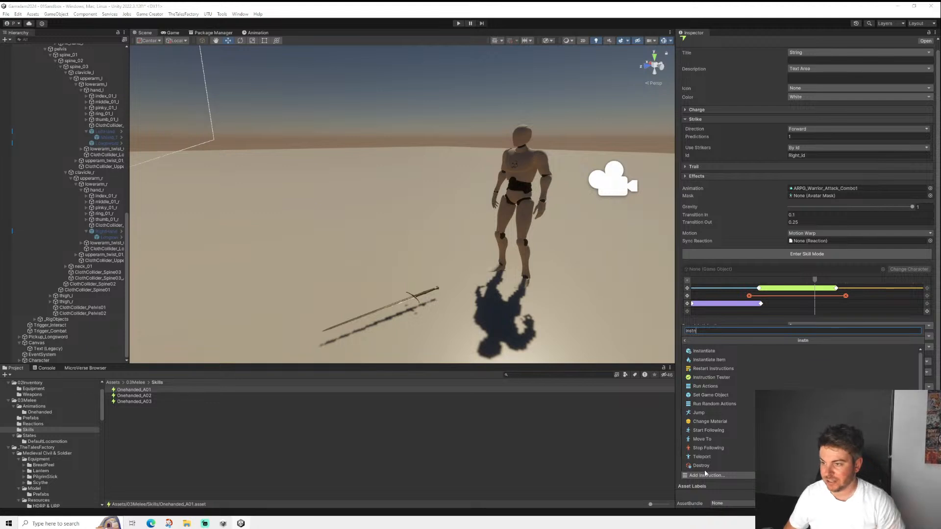
{"action": "key", "text": "Return"}
- Enable Use Pooling on the Instantiate instruction and set its position source to Character Position
{"action": "scroll", "coordinate": [701, 447], "scroll_direction": "down", "scroll_amount": 4}
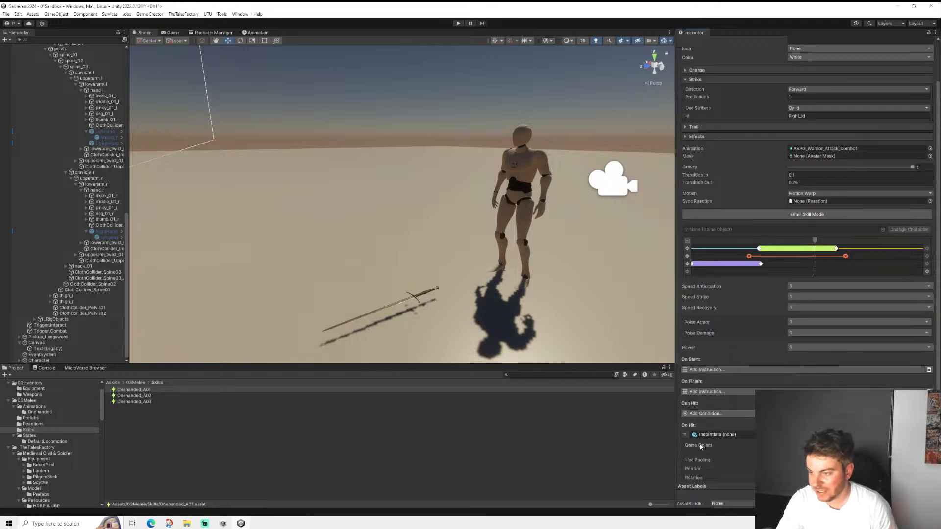
{"action": "scroll", "coordinate": [701, 447], "scroll_direction": "down", "scroll_amount": 4}
{"action": "left_click", "coordinate": [791, 421]}
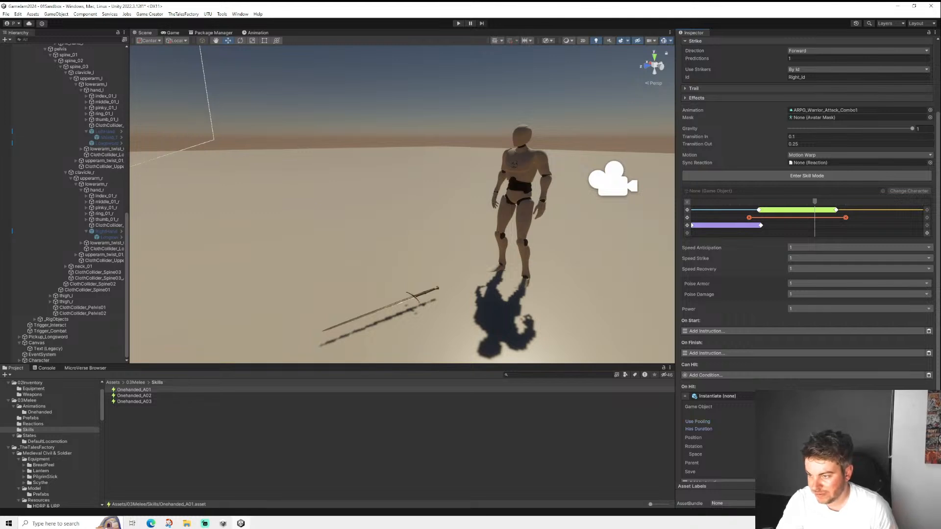
{"action": "left_click", "coordinate": [834, 438]}
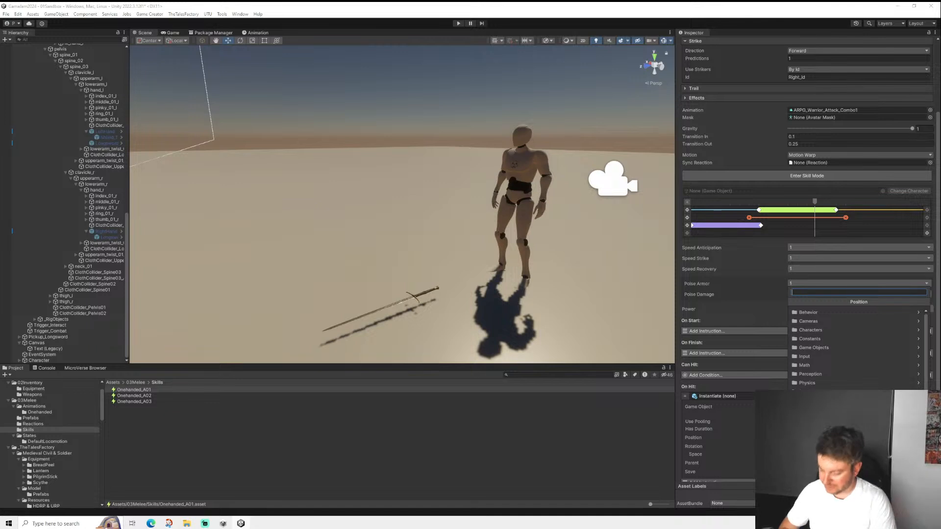
{"action": "type", "text": "targ"}
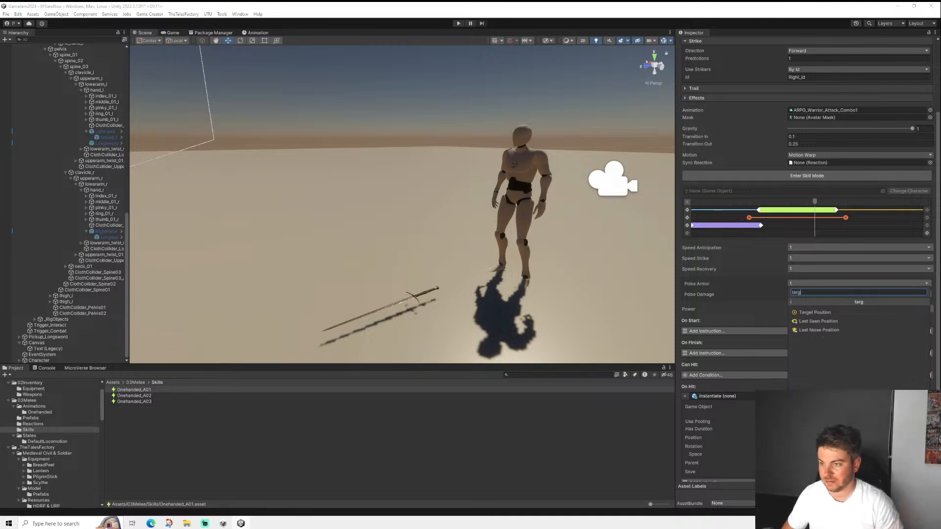
{"action": "key", "text": "BackSpace"}
{"action": "key", "text": "BackSpace"}
{"action": "key", "text": "BackSpace"}
{"action": "key", "text": "BackSpace"}
{"action": "type", "text": "ca"}
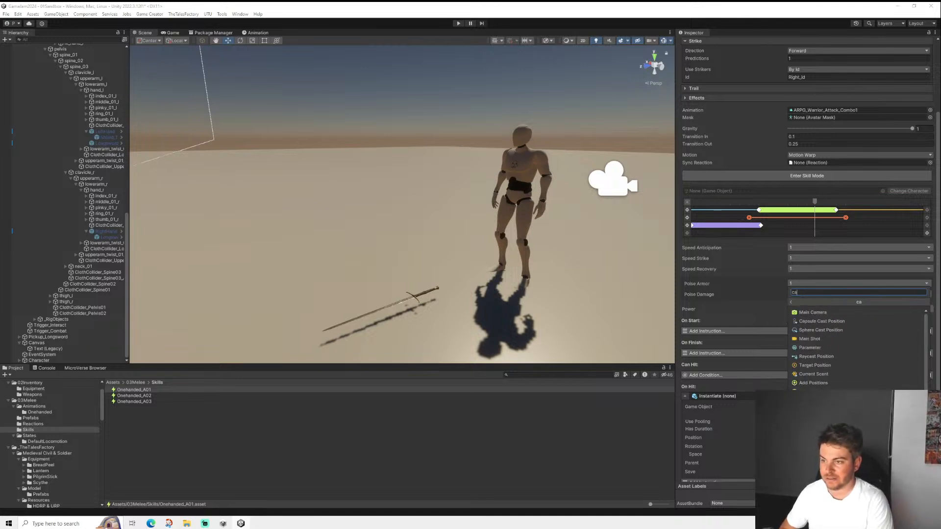
{"action": "key", "text": "BackSpace"}
{"action": "type", "text": "har"}
{"action": "key", "text": "Down"}
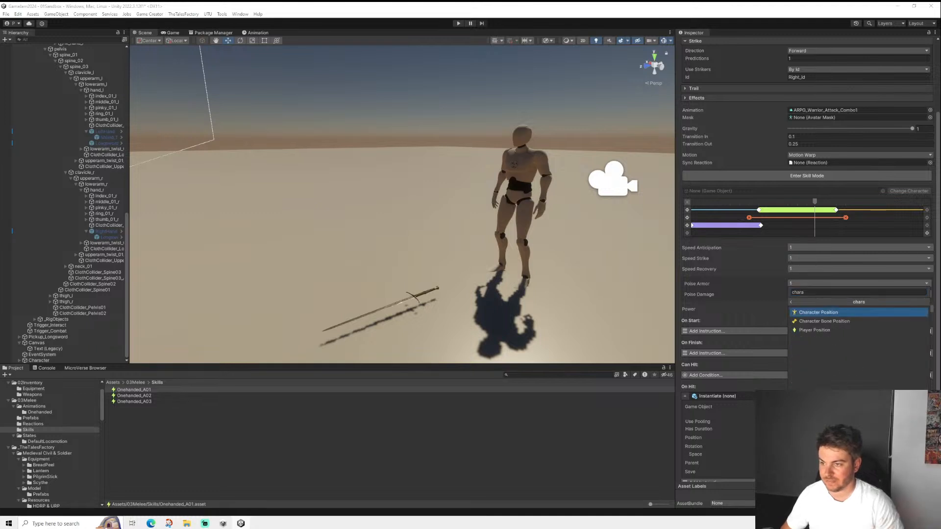
{"action": "key", "text": "Return"}
- Browse the position sources of the Instantiate instruction and choose Character Position again
{"action": "left_click", "coordinate": [858, 447]}
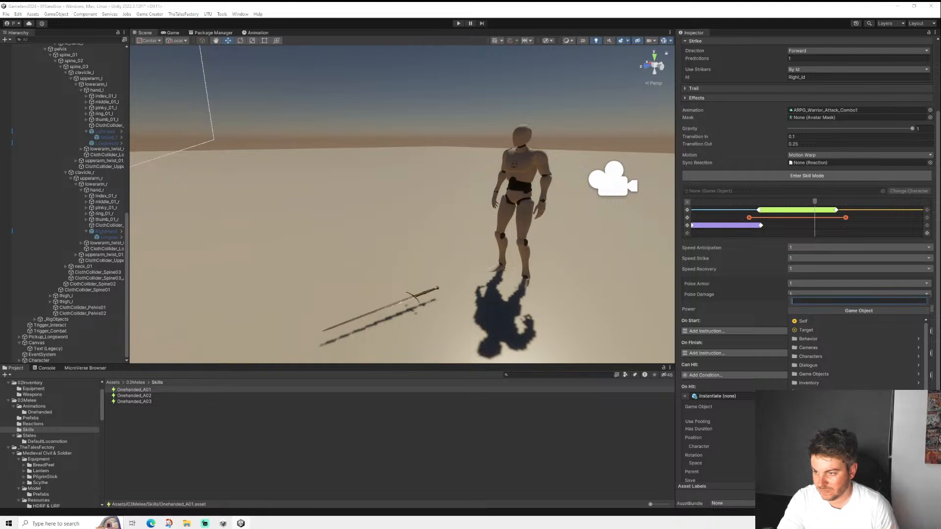
{"action": "left_click", "coordinate": [714, 396]}
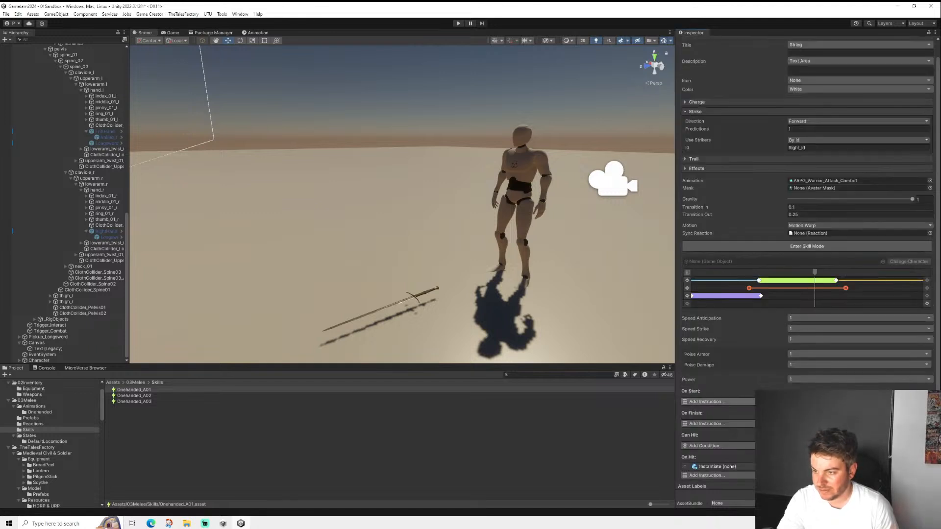
{"action": "left_click", "coordinate": [715, 467]}
{"action": "scroll", "coordinate": [715, 466], "scroll_direction": "down", "scroll_amount": 3}
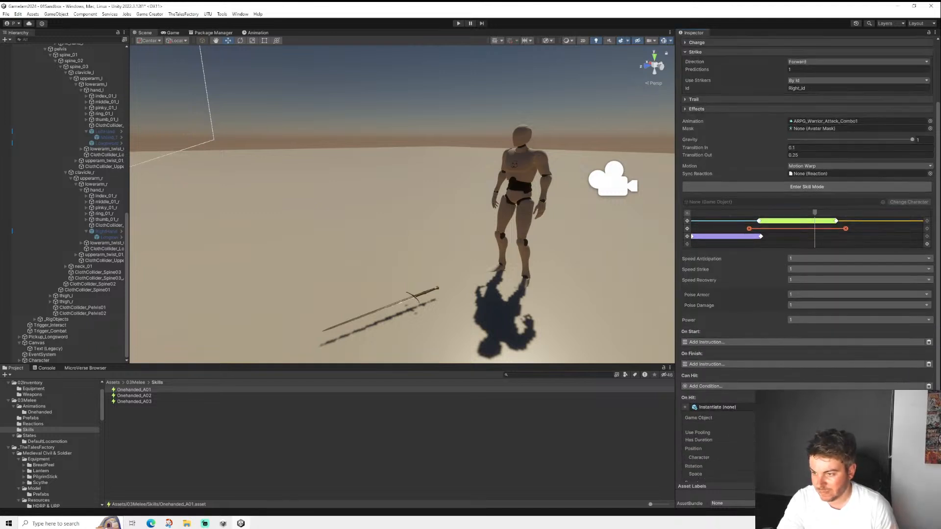
{"action": "left_click", "coordinate": [843, 418]}
{"action": "left_click", "coordinate": [807, 335]}
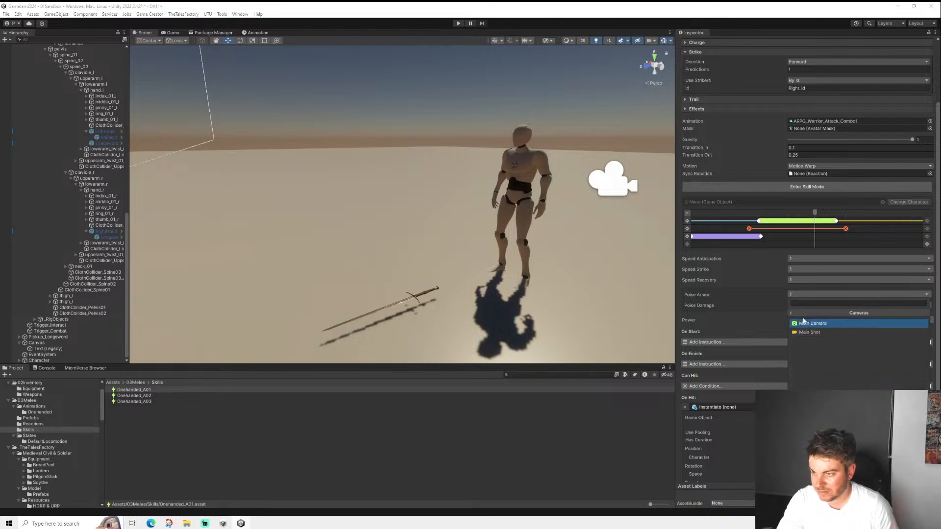
{"action": "left_click", "coordinate": [791, 313]}
{"action": "left_click", "coordinate": [818, 341]}
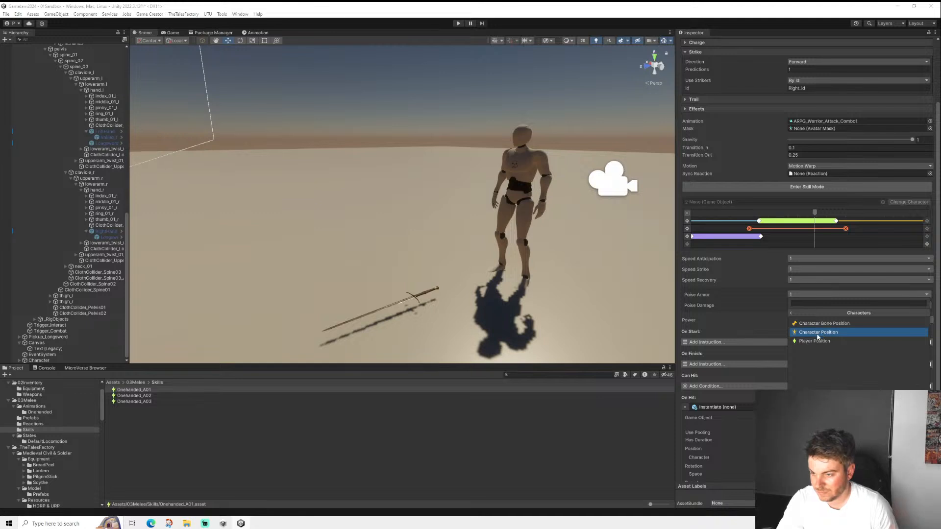
{"action": "left_click", "coordinate": [818, 337]}
{"action": "left_click", "coordinate": [818, 342]}
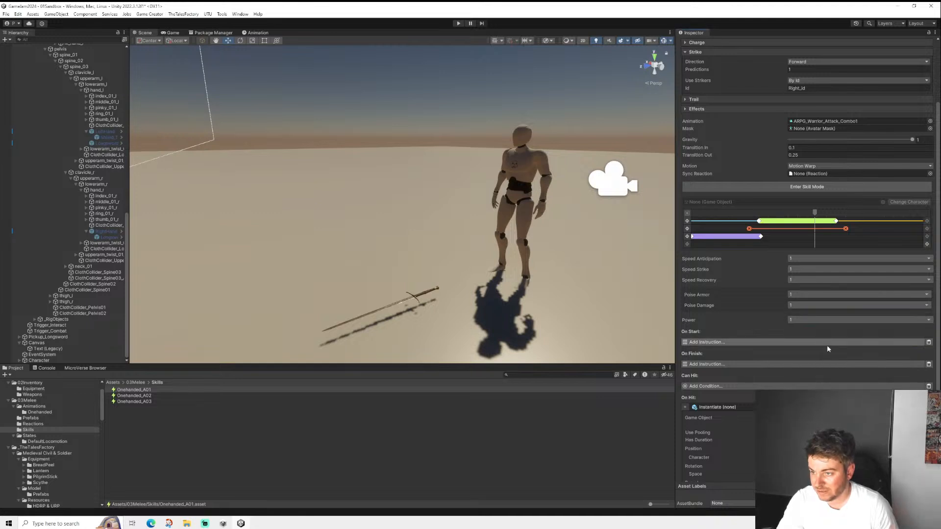
- Set the rotation source of the On Hit Instantiate instruction in Onehanded_A01 to Character Rotation
{"action": "scroll", "coordinate": [821, 362], "scroll_direction": "down", "scroll_amount": 1}
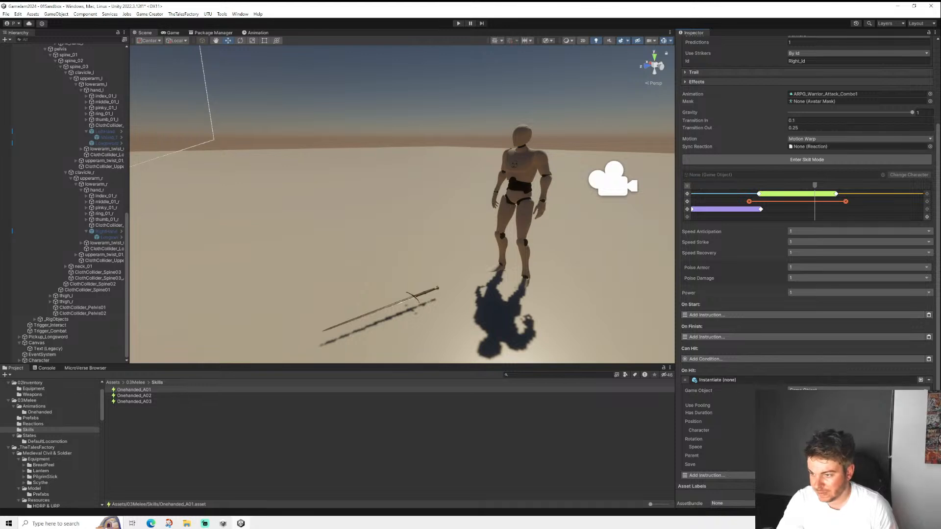
{"action": "left_click", "coordinate": [821, 439]}
{"action": "left_click", "coordinate": [817, 334]}
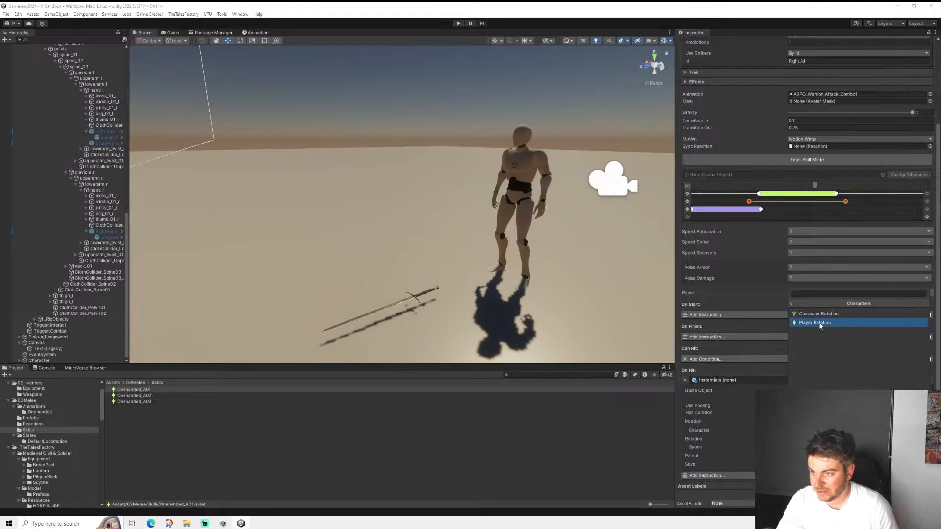
{"action": "left_click", "coordinate": [821, 323]}
- Assign the Blood4 prefab from the VolumetricBloodFX Prefabs folder as the Instantiate instruction's game object and save the scene
{"action": "scroll", "coordinate": [821, 326], "scroll_direction": "down", "scroll_amount": 1}
{"action": "left_click", "coordinate": [811, 382]}
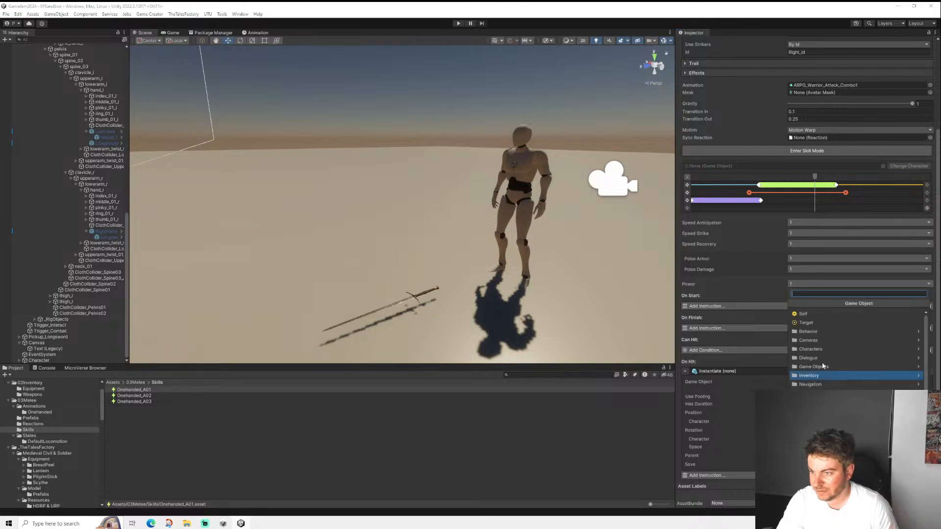
{"action": "key", "text": "Escape"}
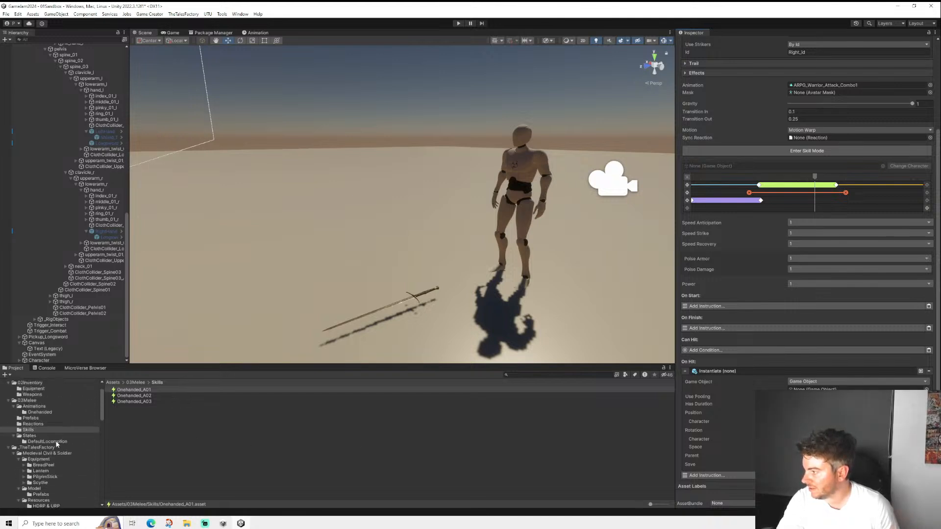
{"action": "scroll", "coordinate": [58, 444], "scroll_direction": "down", "scroll_amount": 10}
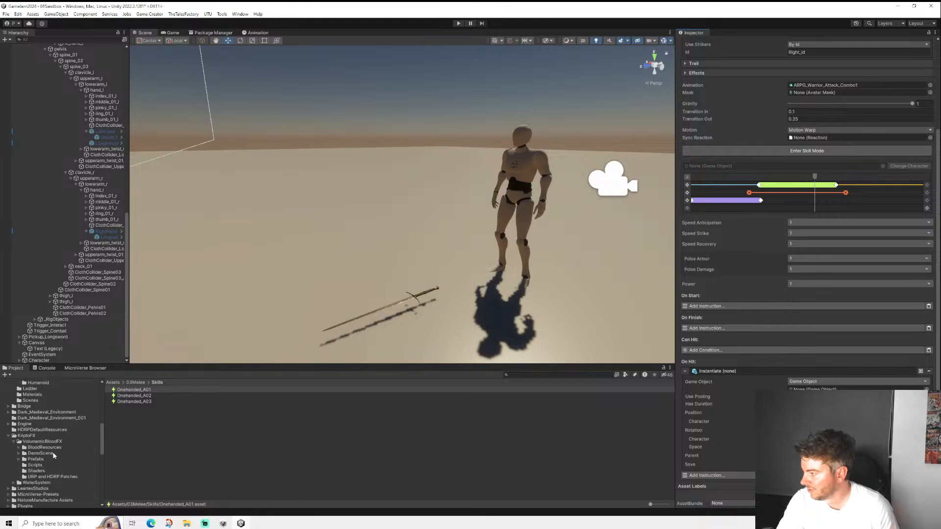
{"action": "left_click", "coordinate": [35, 459]}
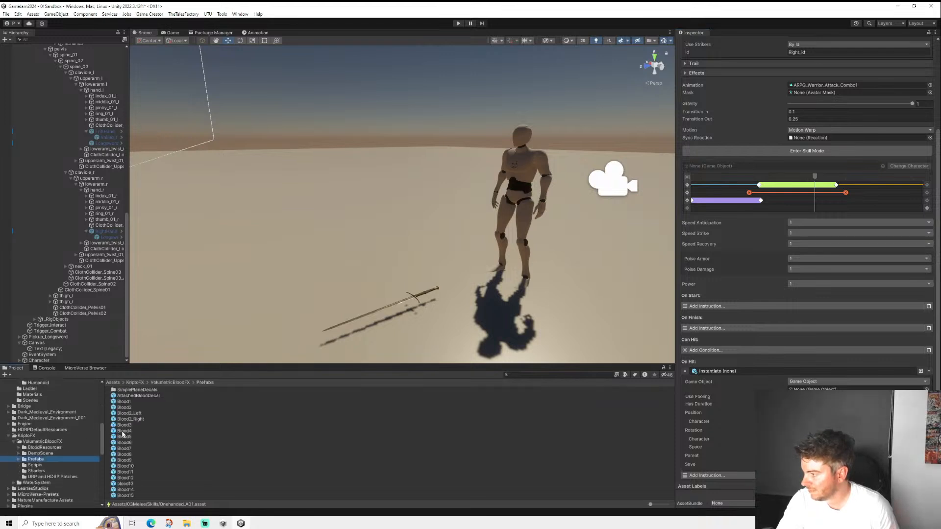
{"action": "left_click_drag", "start_coordinate": [122, 434], "coordinate": [841, 389]}
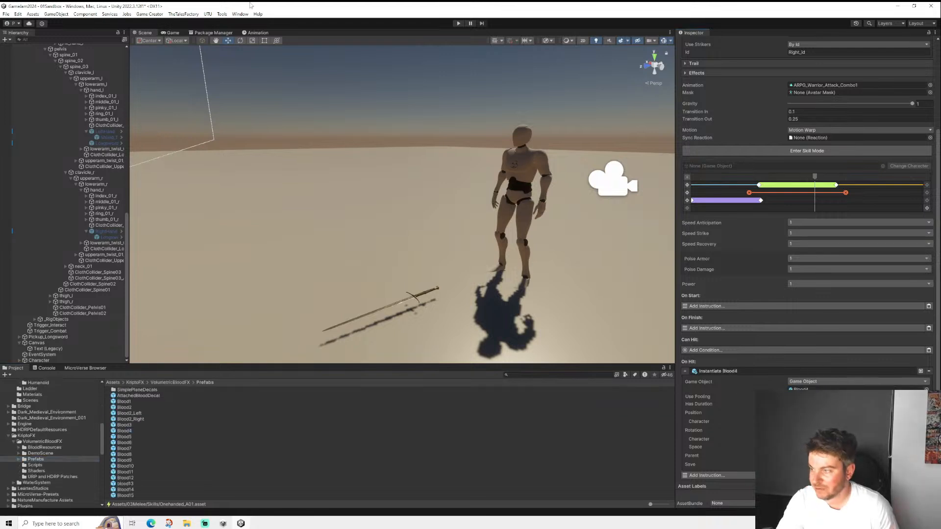
{"action": "left_click", "coordinate": [6, 14]}
{"action": "left_click", "coordinate": [17, 49]}
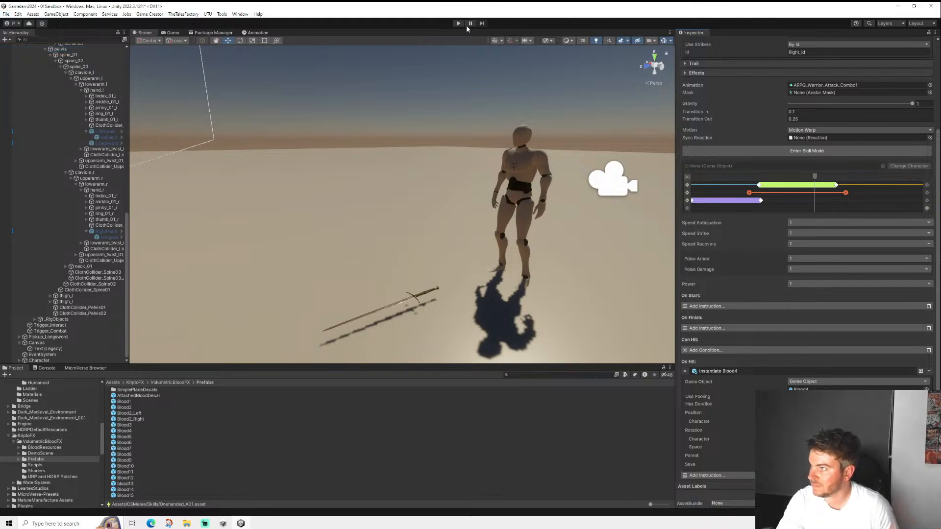
- Run the game, move the player up to the dummy character and strike it repeatedly to check the blood effect
{"action": "left_click", "coordinate": [458, 23]}
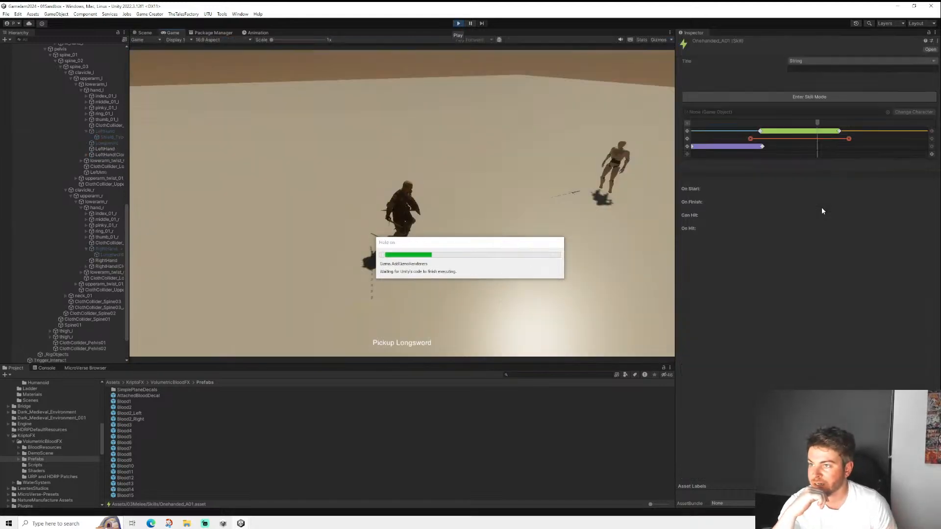
{"action": "left_click", "coordinate": [480, 148]}
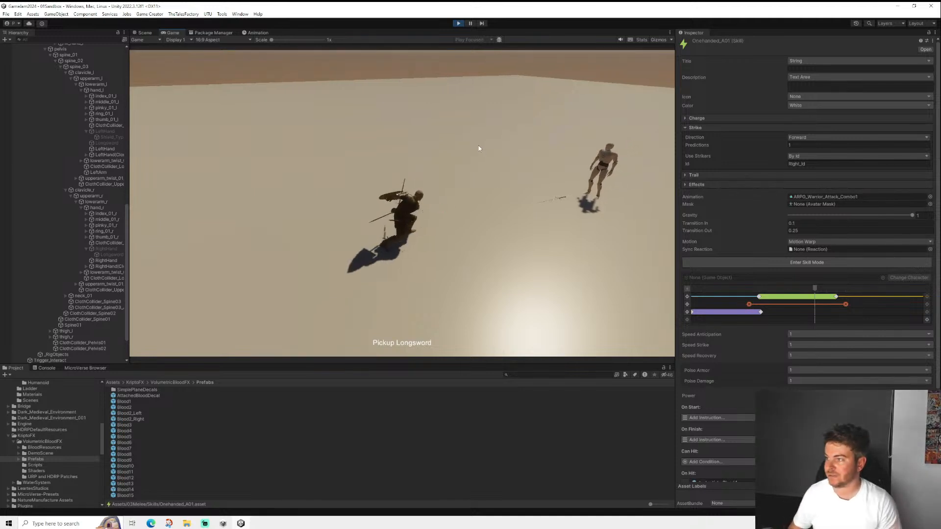
{"action": "key", "text": "d"}
{"action": "left_click", "coordinate": [477, 146]}
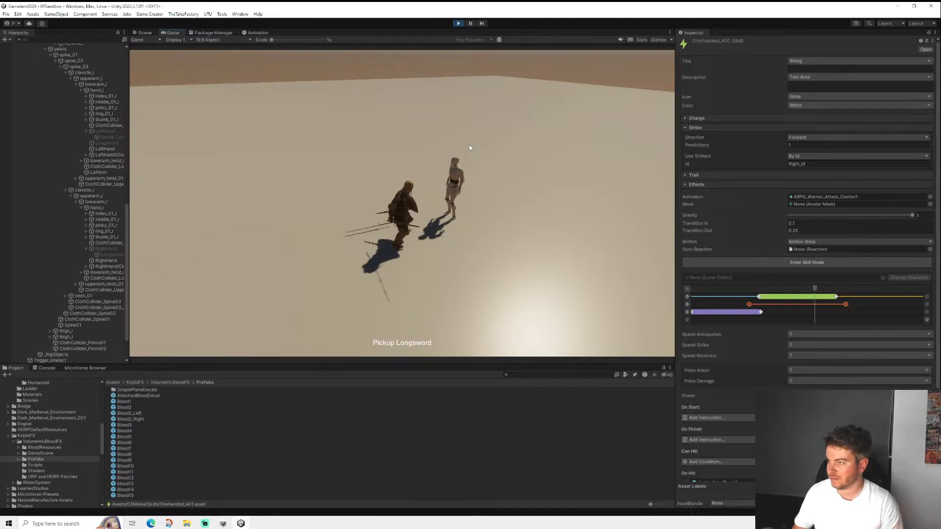
{"action": "left_click", "coordinate": [469, 145]}
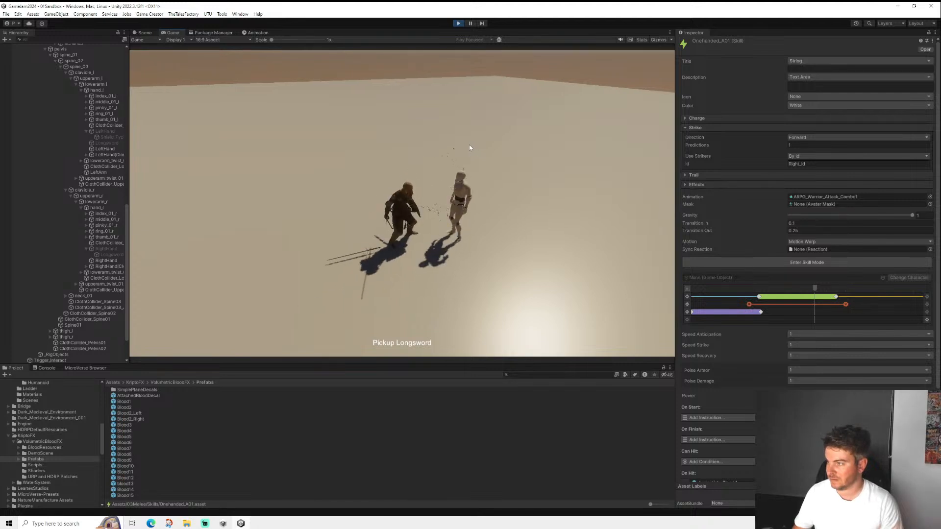
{"action": "left_click", "coordinate": [469, 146]}
{"action": "left_click", "coordinate": [469, 146]}
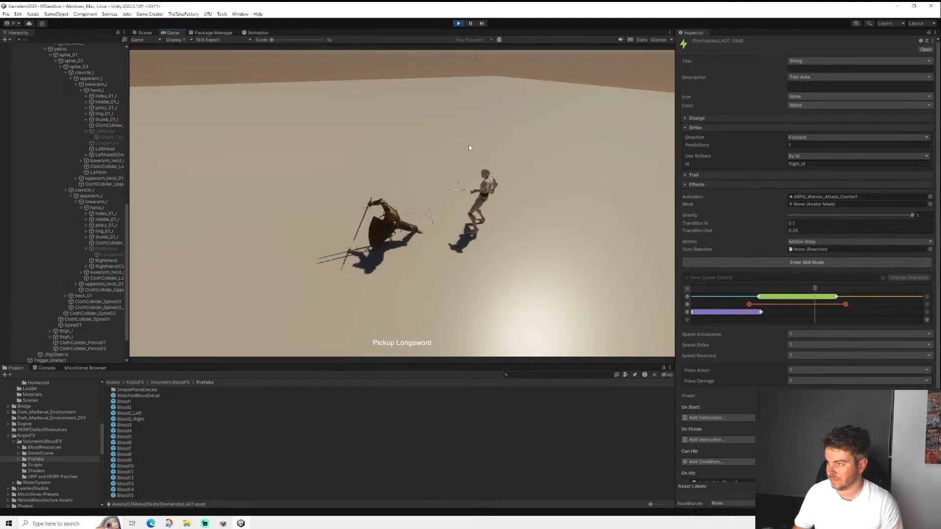
{"action": "left_click", "coordinate": [469, 145]}
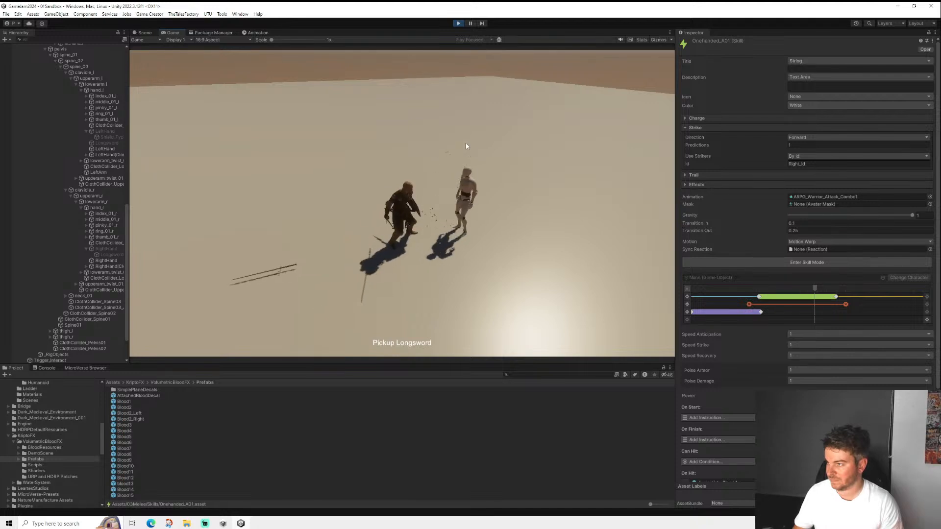
- View the Blood10 prefab's settings, attack the dummy character again in the running game, and stop play mode
{"action": "left_click", "coordinate": [157, 466]}
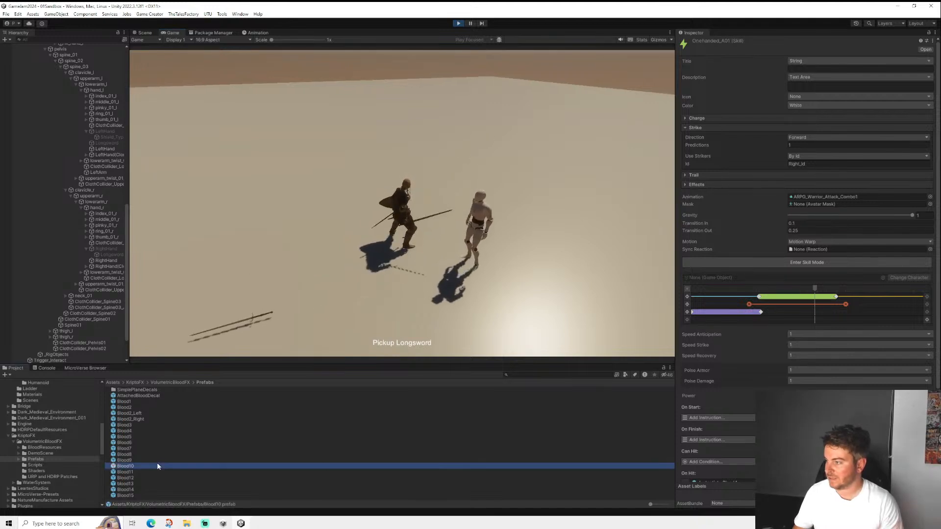
{"action": "left_click", "coordinate": [454, 145]}
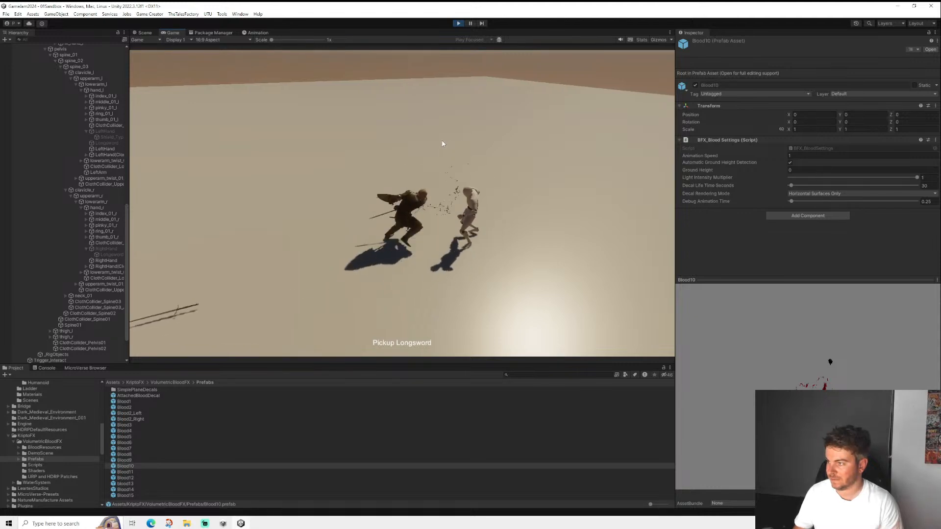
{"action": "left_click", "coordinate": [442, 141]}
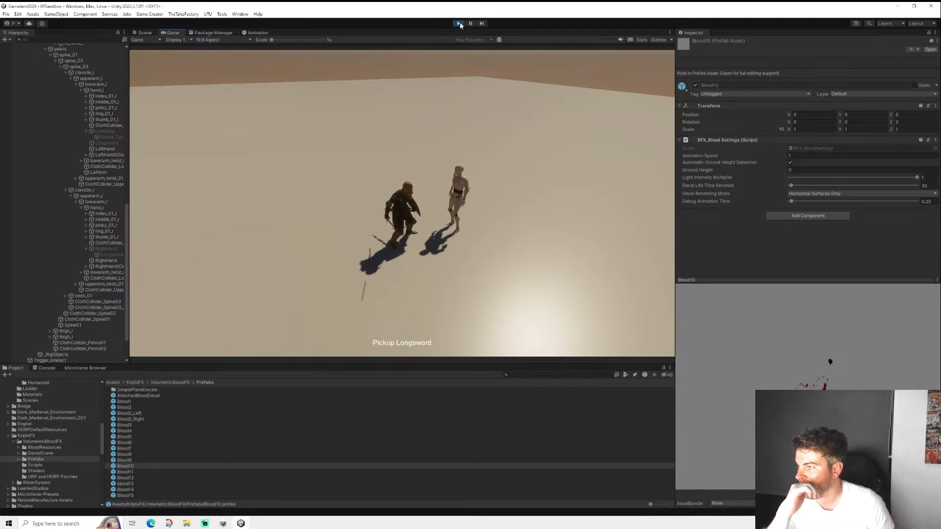
{"action": "left_click", "coordinate": [457, 104]}
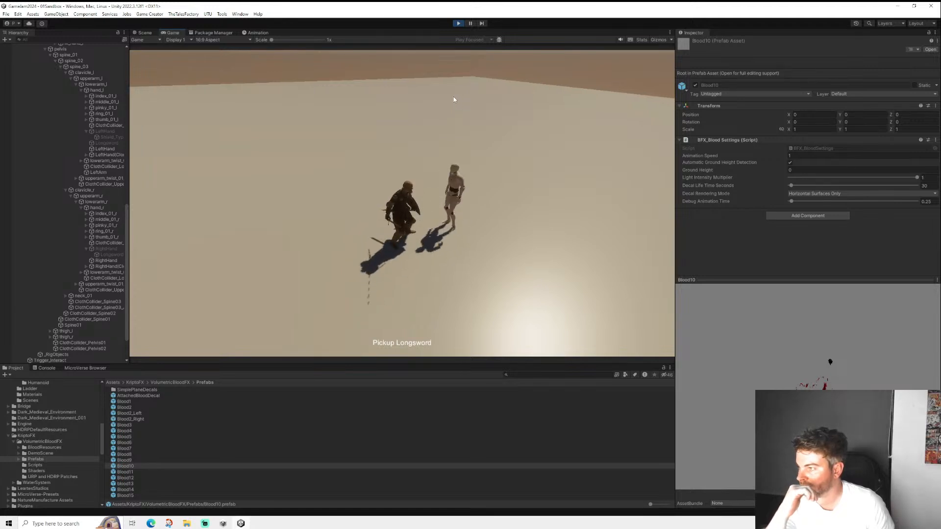
{"action": "left_click", "coordinate": [458, 23]}
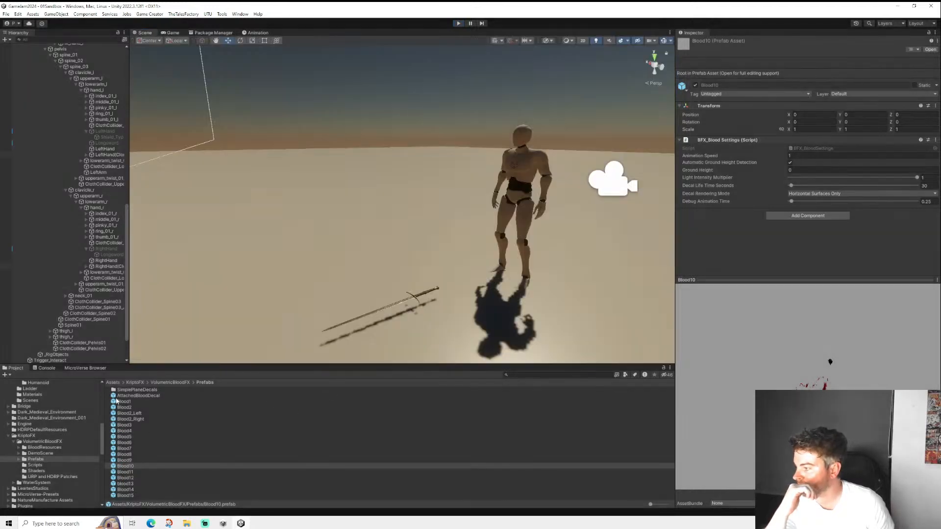
- Copy the Instantiate Blood4 instruction from the On Hit event of the Onehanded_A01 skill in the 03Melee Skills folder
{"action": "scroll", "coordinate": [39, 448], "scroll_direction": "up", "scroll_amount": 3}
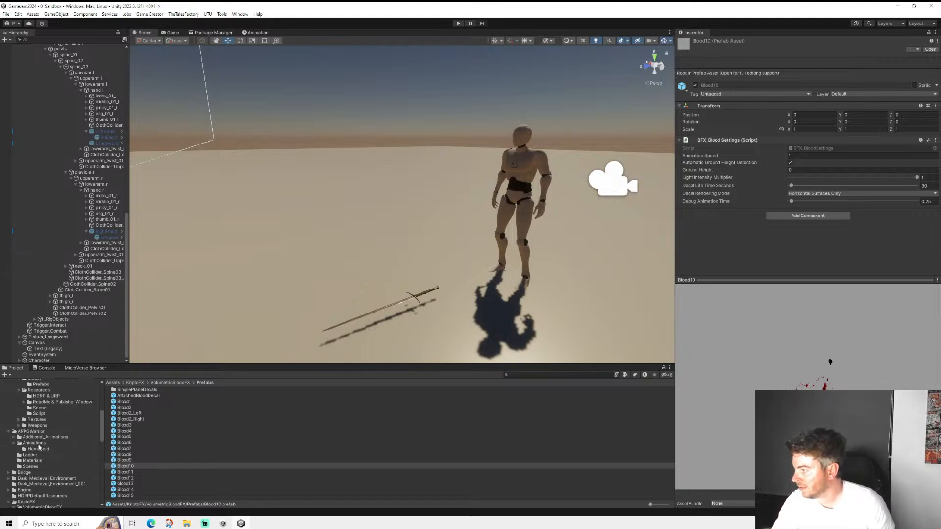
{"action": "scroll", "coordinate": [41, 447], "scroll_direction": "up", "scroll_amount": 3}
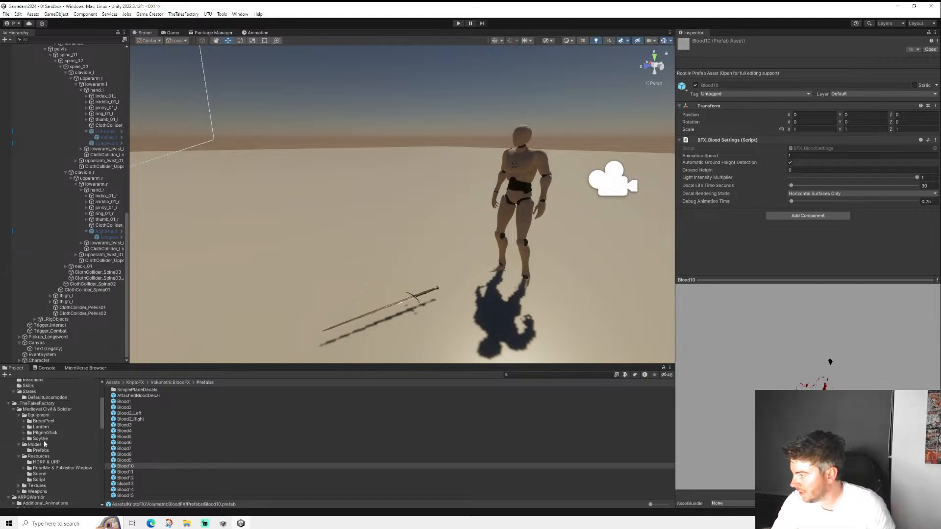
{"action": "scroll", "coordinate": [39, 435], "scroll_direction": "up", "scroll_amount": 3}
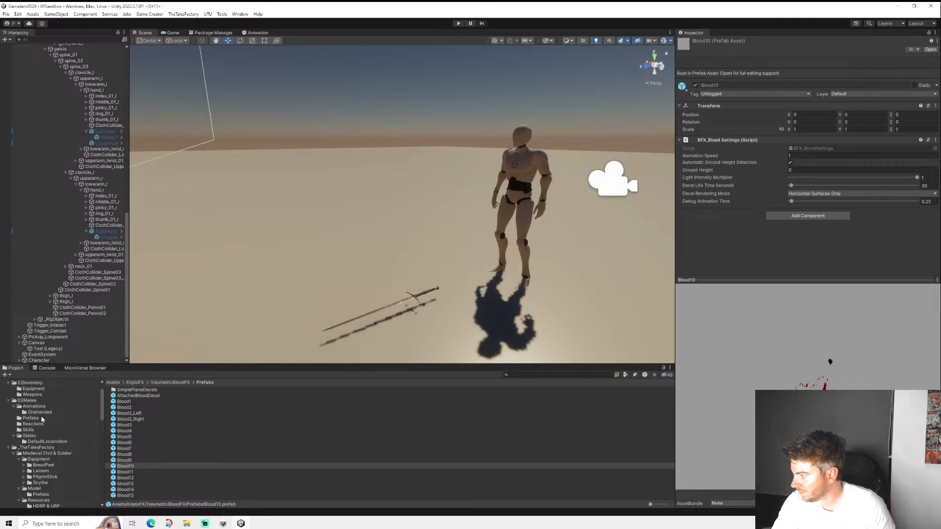
{"action": "left_click", "coordinate": [43, 412]}
{"action": "scroll", "coordinate": [59, 426], "scroll_direction": "down", "scroll_amount": 2}
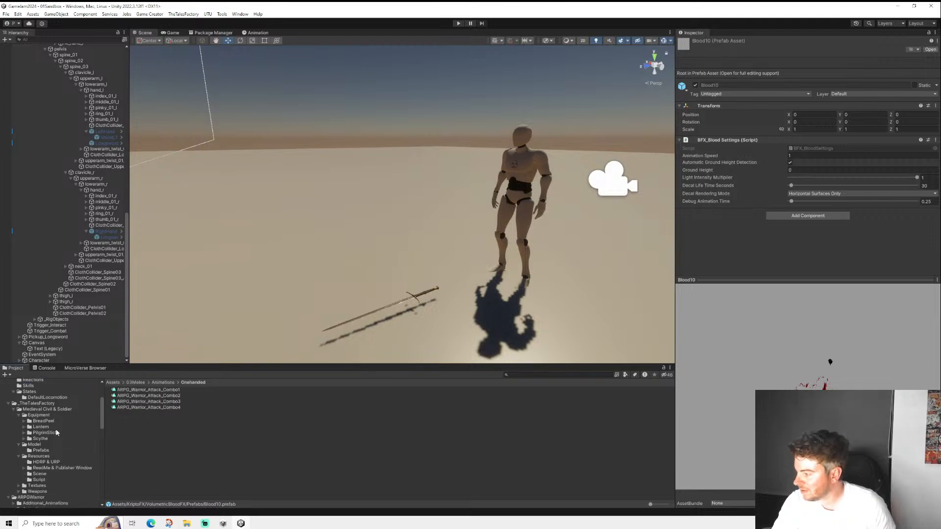
{"action": "scroll", "coordinate": [55, 428], "scroll_direction": "up", "scroll_amount": 2}
{"action": "left_click", "coordinate": [47, 430]}
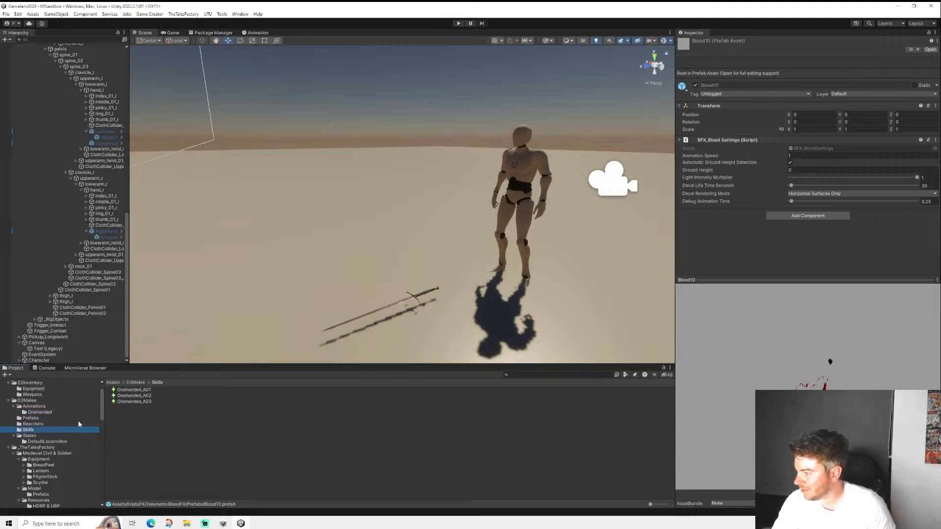
{"action": "left_click", "coordinate": [135, 389]}
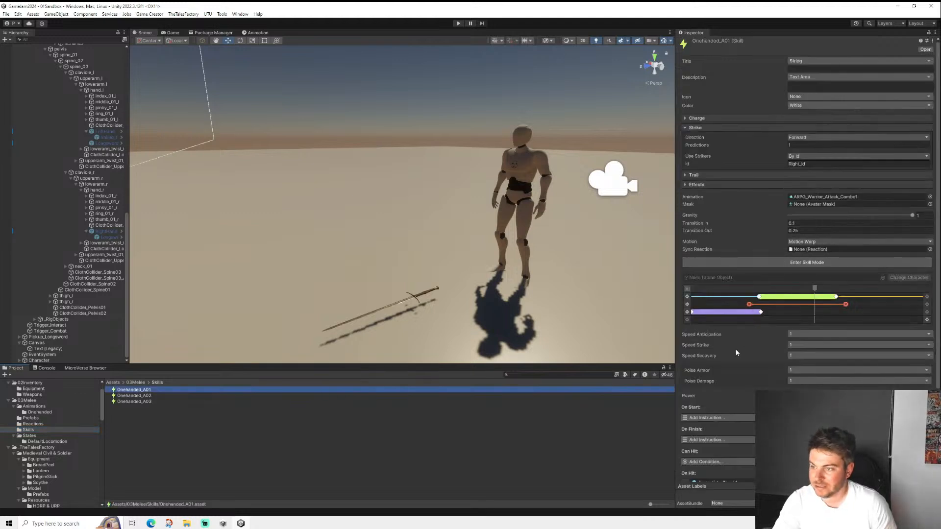
{"action": "scroll", "coordinate": [811, 282], "scroll_direction": "down", "scroll_amount": 3}
{"action": "scroll", "coordinate": [809, 245], "scroll_direction": "down", "scroll_amount": 3}
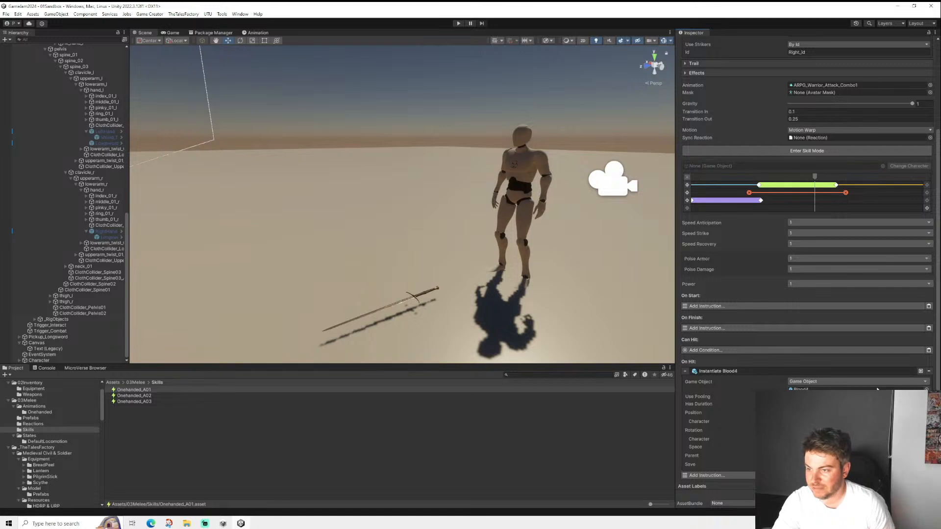
{"action": "right_click", "coordinate": [739, 371]}
{"action": "left_click", "coordinate": [756, 374]}
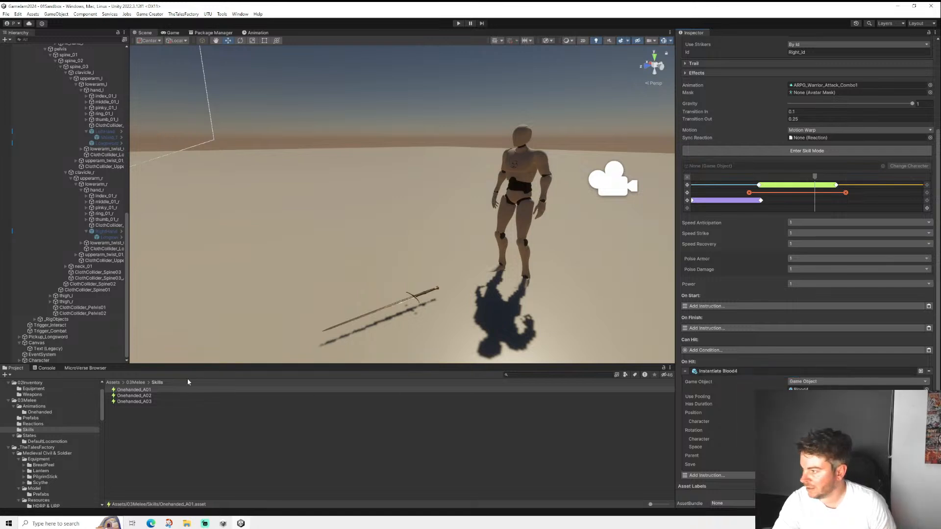
- Paste the copied Instantiate instruction into the On Hit event of the Onehanded_A02 skill and collapse it
{"action": "left_click", "coordinate": [145, 395]}
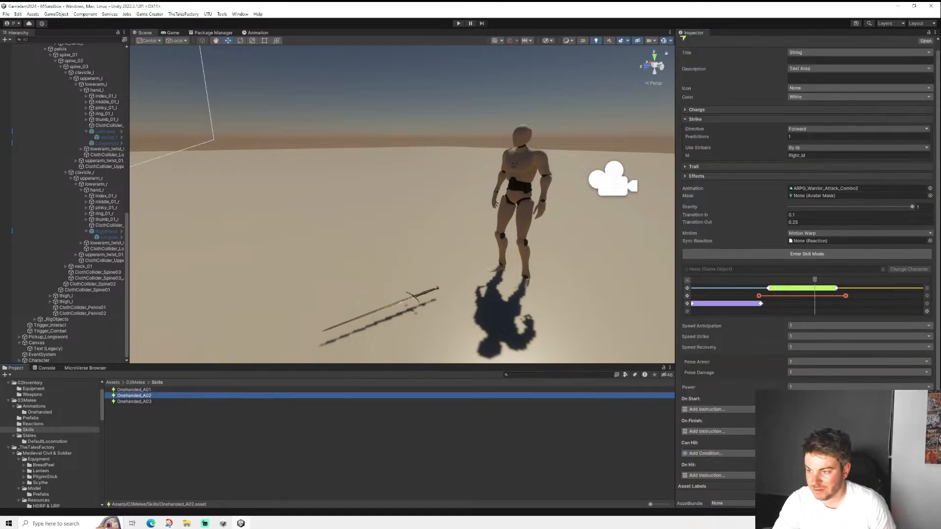
{"action": "left_click", "coordinate": [928, 475]}
{"action": "scroll", "coordinate": [917, 431], "scroll_direction": "down", "scroll_amount": 4}
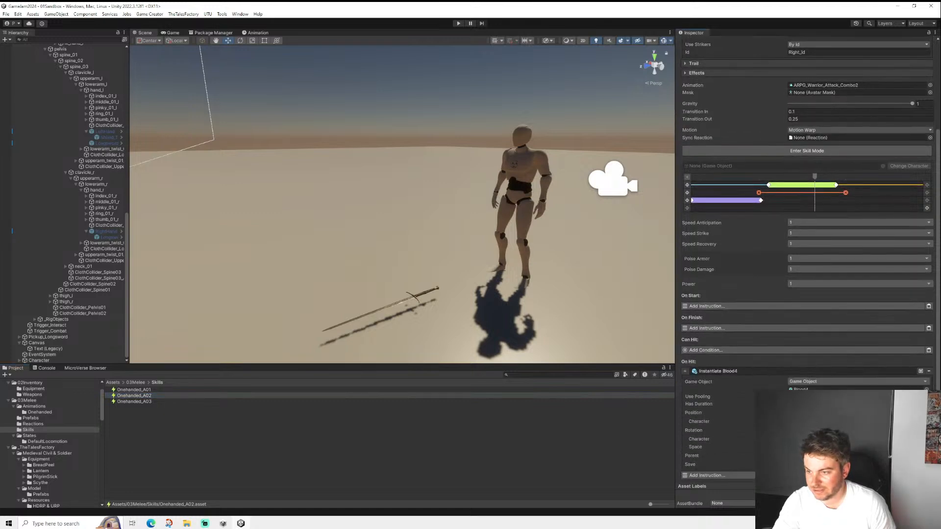
{"action": "left_click", "coordinate": [749, 371]}
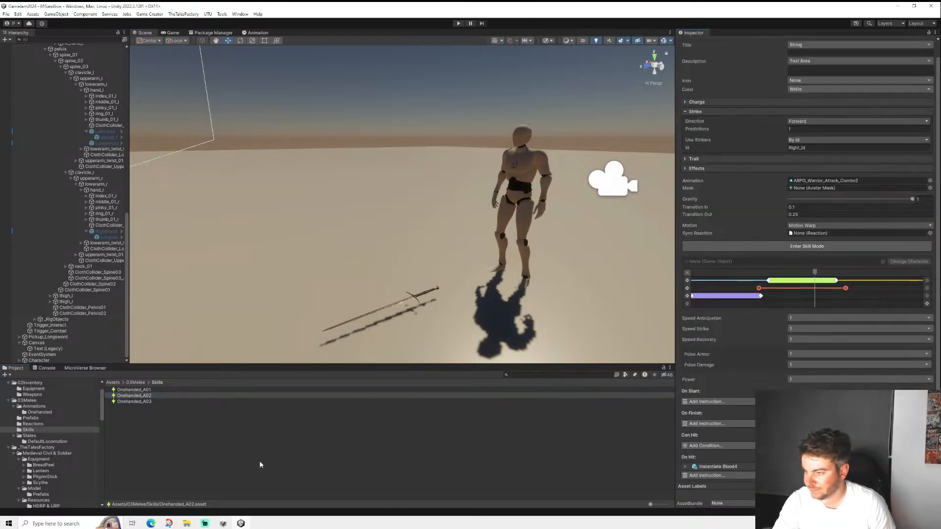
- Paste the copied Instantiate instruction into the On Hit event of the Onehanded_A03 skill and save the scene
{"action": "left_click", "coordinate": [145, 401]}
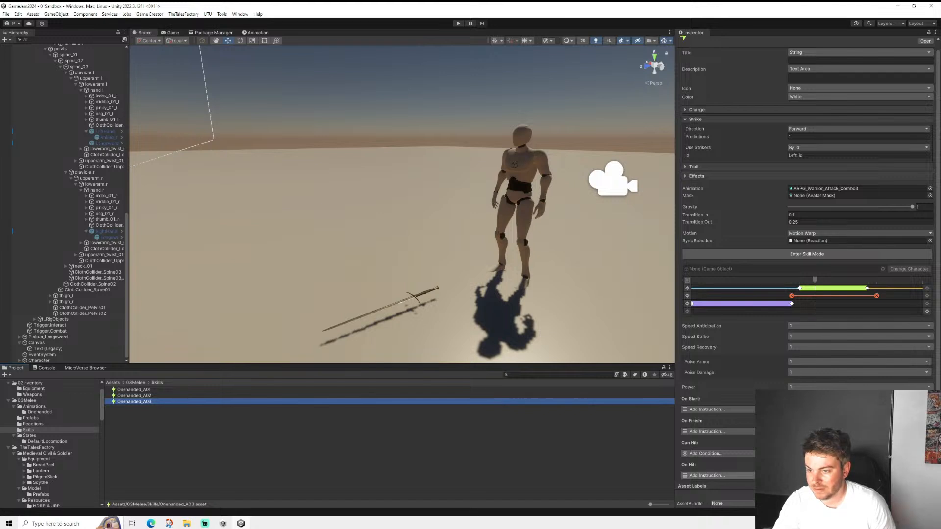
{"action": "left_click", "coordinate": [929, 476]}
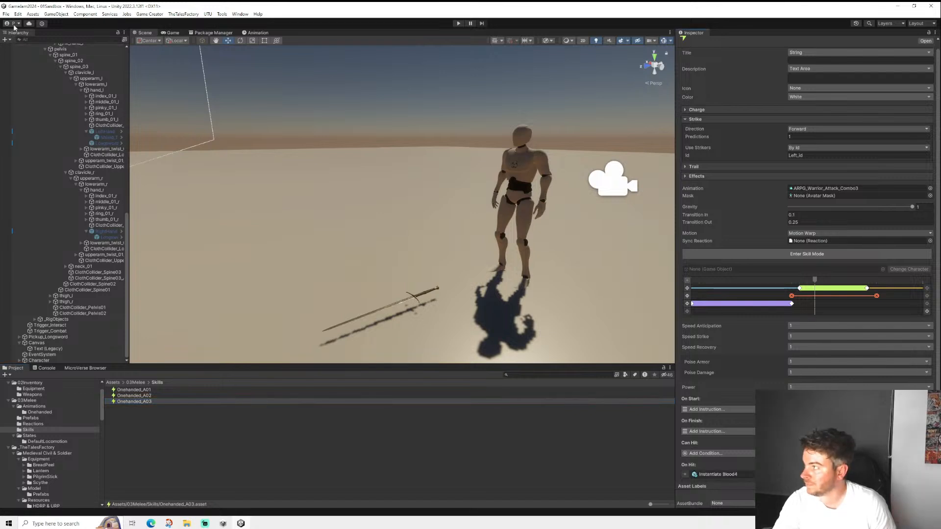
{"action": "left_click", "coordinate": [6, 13]}
{"action": "left_click", "coordinate": [20, 50]}
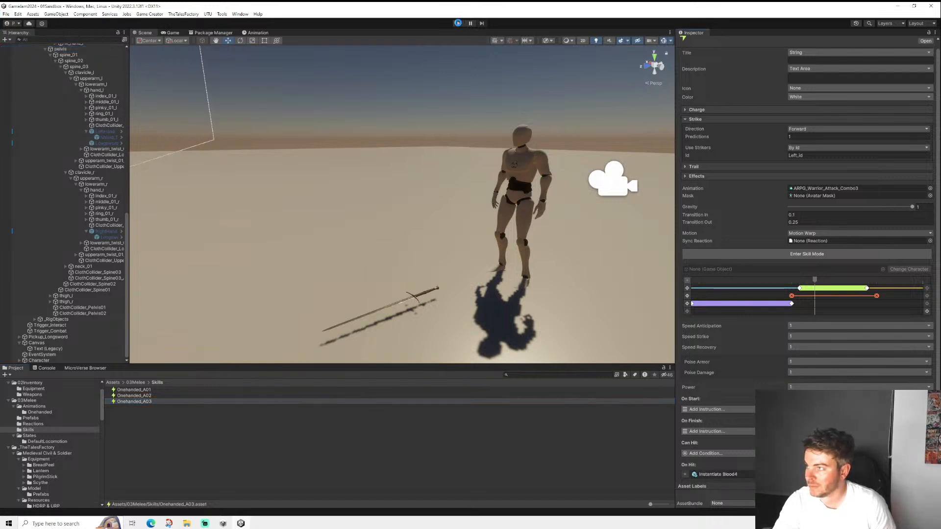
- Run the game, walk the player up to the dummy character, and strike it repeatedly with the longsword combo to test the blood effects
{"action": "left_click", "coordinate": [459, 23]}
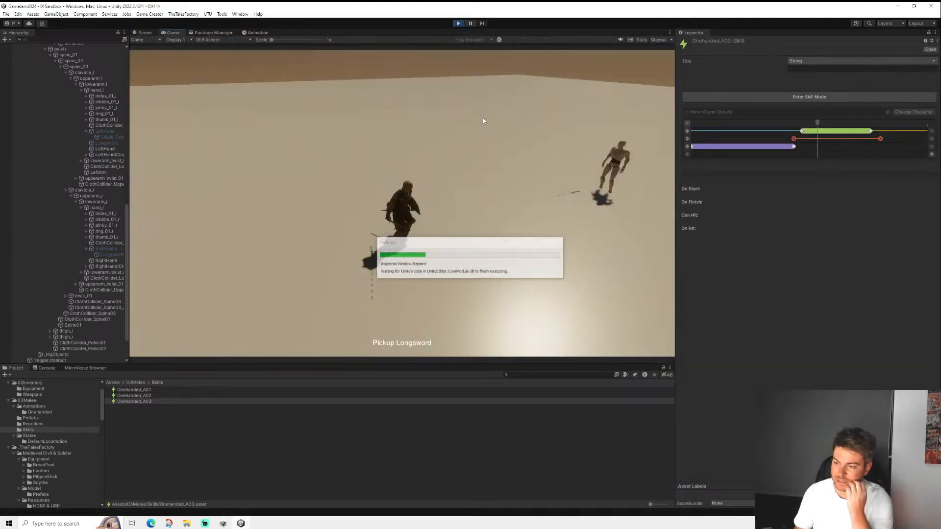
{"action": "key", "text": "w"}
{"action": "key", "text": "d"}
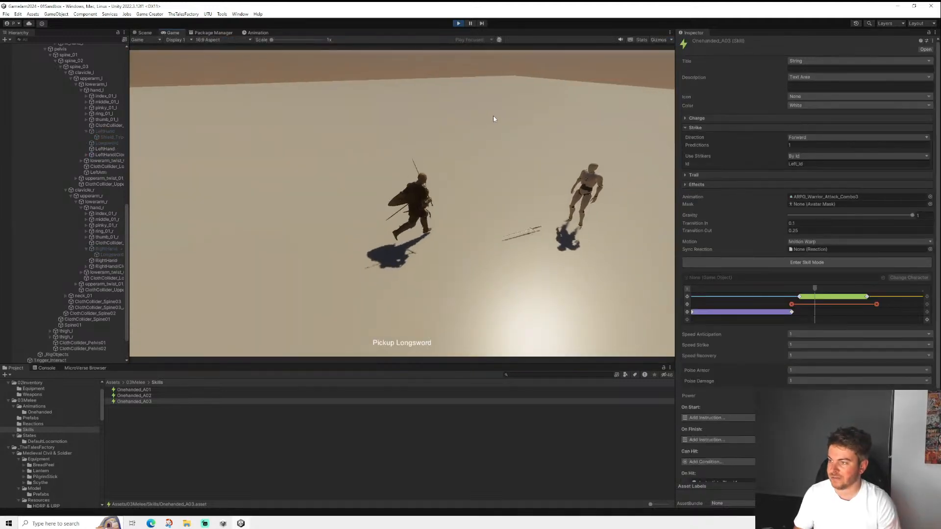
{"action": "left_click", "coordinate": [495, 119]}
{"action": "left_click", "coordinate": [495, 118]}
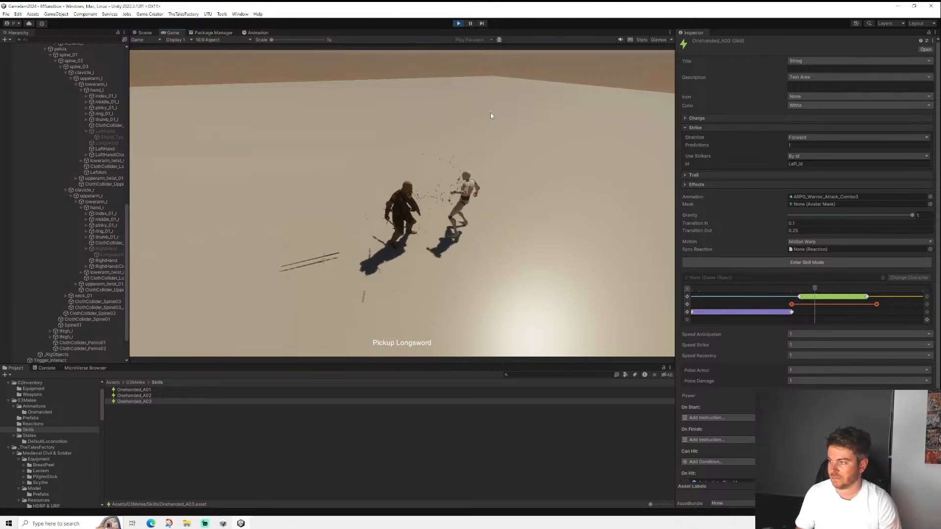
{"action": "left_click", "coordinate": [487, 111]}
{"action": "left_click", "coordinate": [487, 111]}
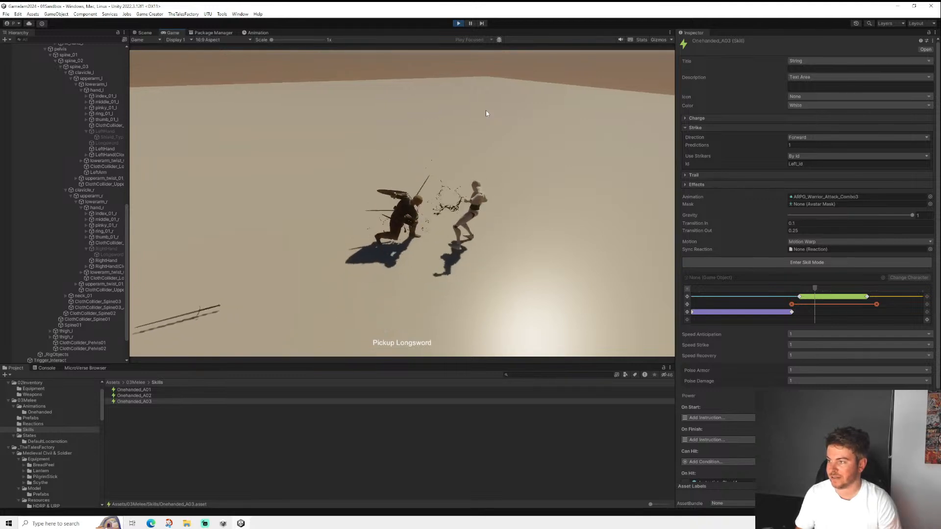
{"action": "left_click", "coordinate": [482, 109]}
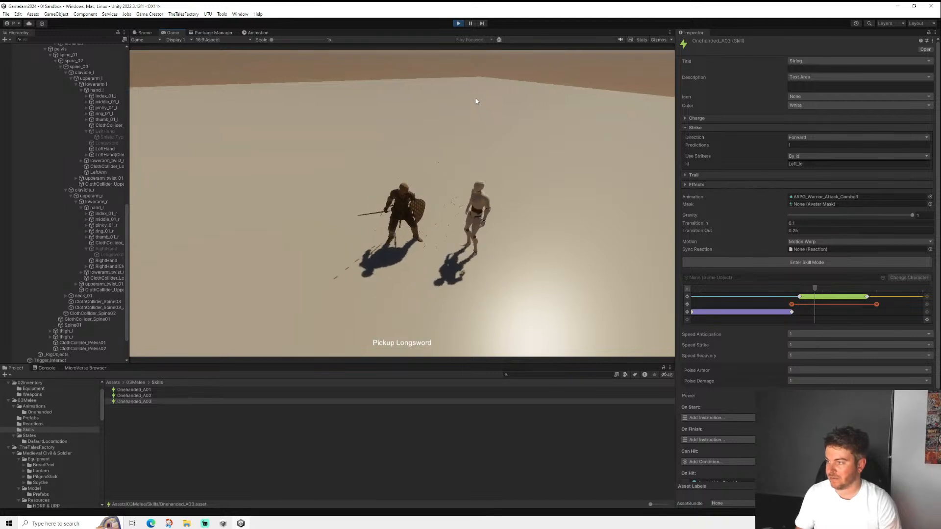
{"action": "left_click", "coordinate": [475, 101]}
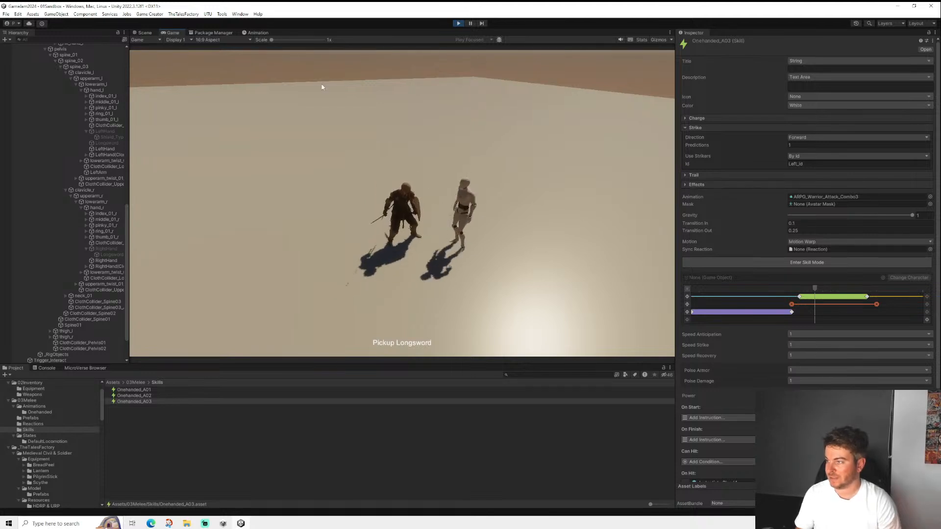
- Open the Prefabs folder of VolumetricBloodFX under KriptoFX in the project assets
{"action": "left_click", "coordinate": [30, 418]}
{"action": "scroll", "coordinate": [45, 460], "scroll_direction": "down", "scroll_amount": 5}
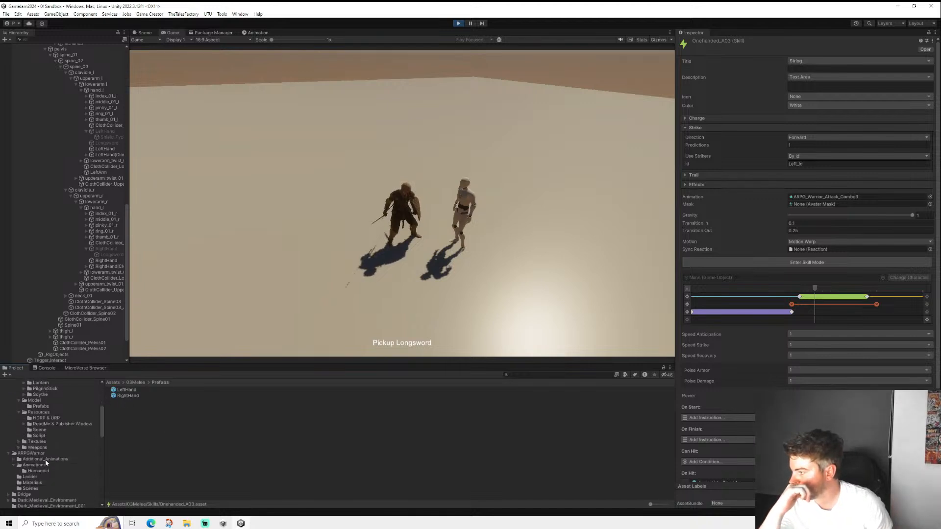
{"action": "scroll", "coordinate": [43, 457], "scroll_direction": "down", "scroll_amount": 8}
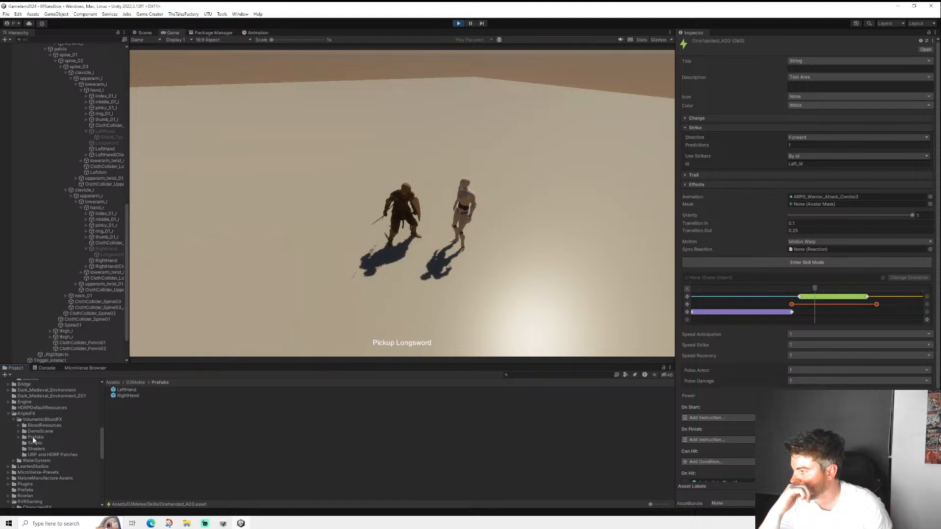
{"action": "left_click", "coordinate": [34, 437]}
- Pause the game, place the Blood4 and Blood9 prefabs near the characters in the scene, and raise them to Y 2.72 and 2.92
{"action": "left_click_drag", "start_coordinate": [124, 432], "coordinate": [540, 207]}
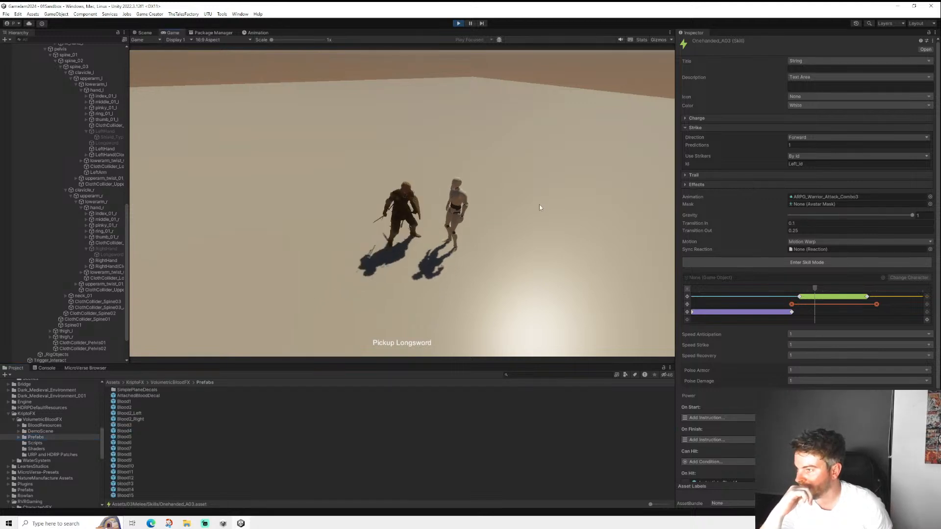
{"action": "left_click", "coordinate": [470, 24]}
{"action": "middle_click_drag", "start_coordinate": [489, 135], "coordinate": [221, 344]}
{"action": "middle_click_drag", "start_coordinate": [630, 193], "coordinate": [331, 327]}
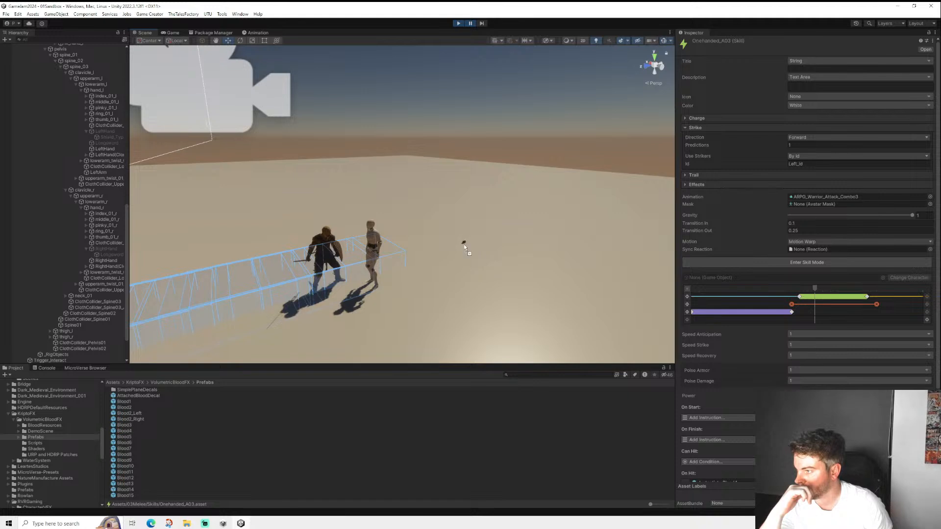
{"action": "left_click_drag", "start_coordinate": [464, 244], "coordinate": [457, 147]}
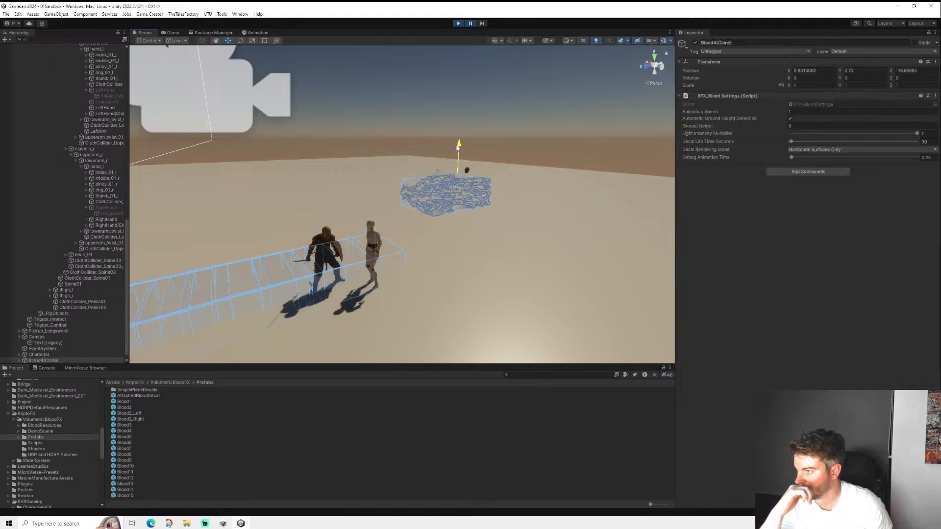
{"action": "left_click_drag", "start_coordinate": [123, 460], "coordinate": [531, 287]}
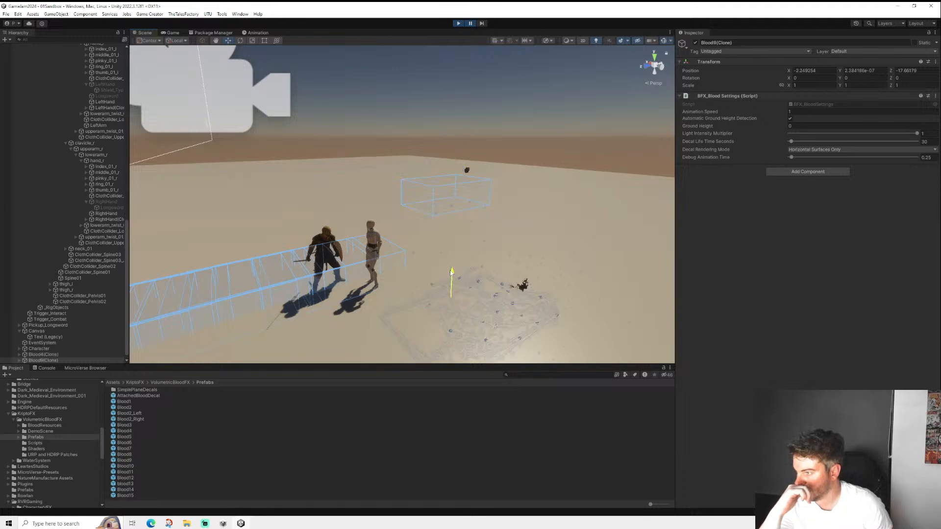
{"action": "left_click_drag", "start_coordinate": [451, 272], "coordinate": [456, 189]}
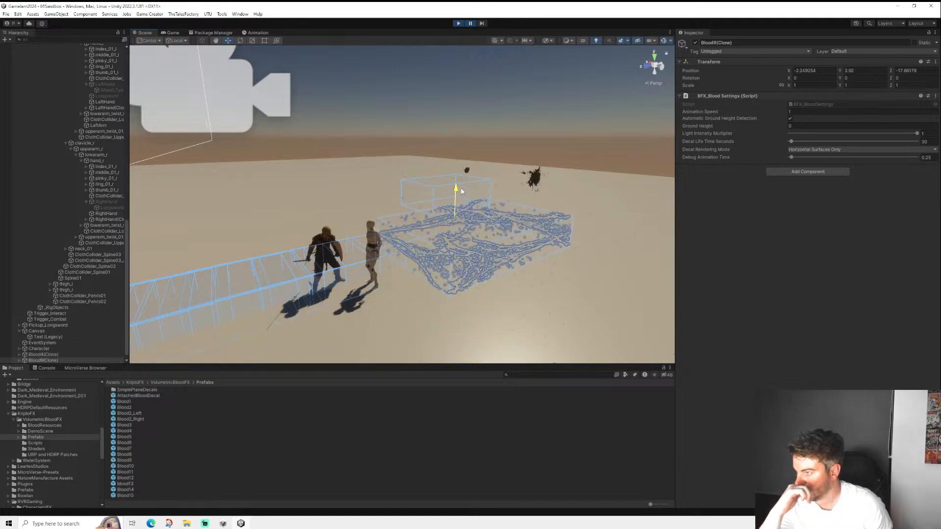
- Resume the paused game, stop play mode, and check the console before returning to the project files
{"action": "left_click", "coordinate": [471, 24]}
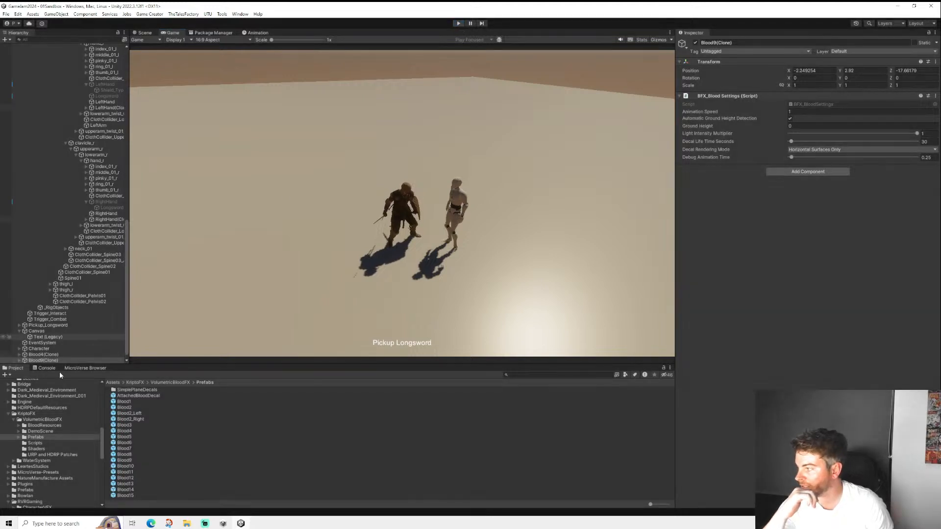
{"action": "key", "text": "ctrl+p"}
{"action": "left_click", "coordinate": [37, 369]}
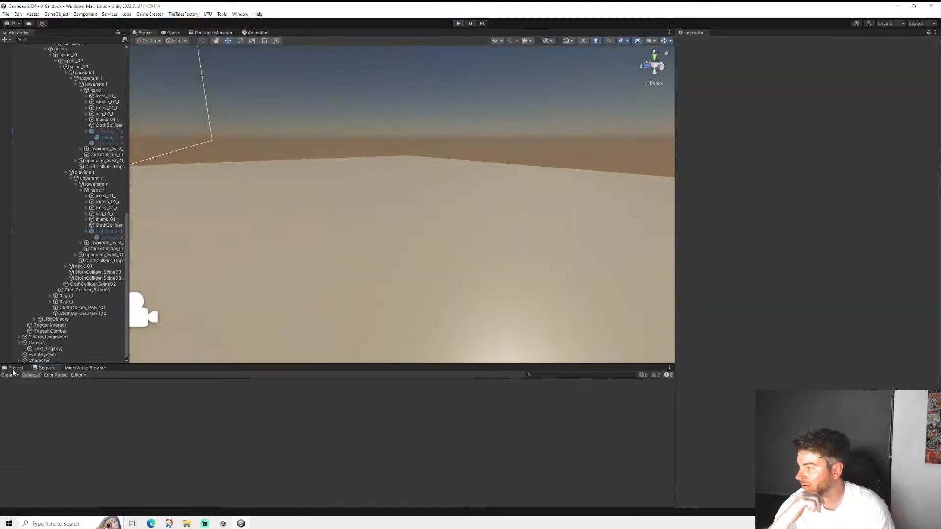
{"action": "left_click", "coordinate": [14, 368]}
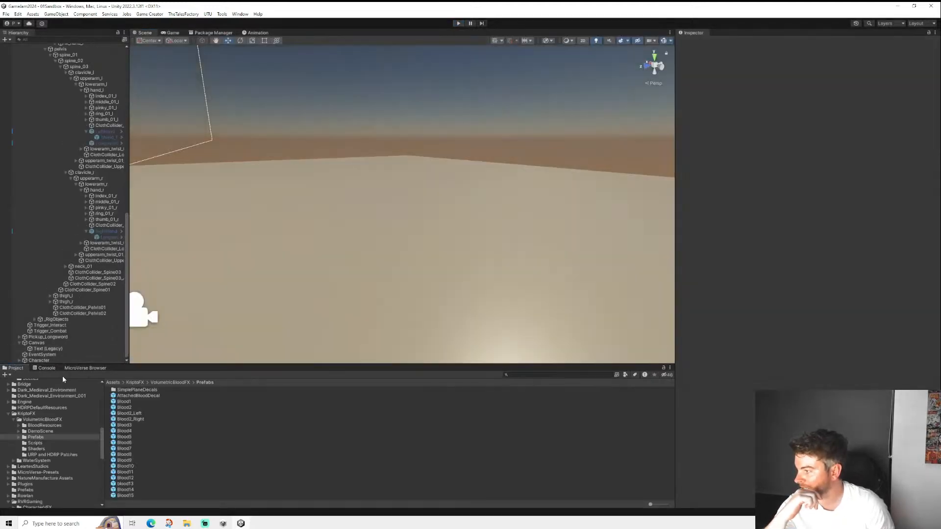
- View the Blood4 prefab's settings and frame the dummy character and the longsword pickup in the scene
{"action": "left_click", "coordinate": [130, 431]}
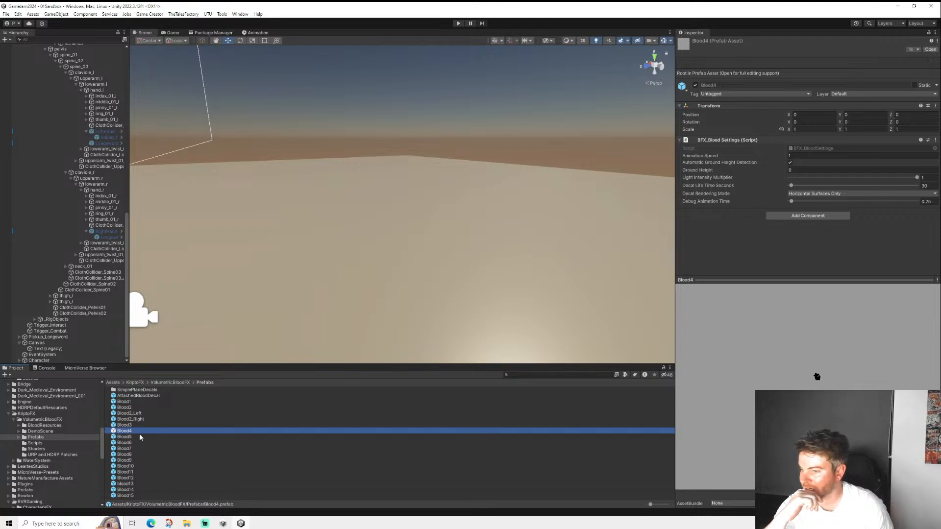
{"action": "scroll", "coordinate": [98, 194], "scroll_direction": "up", "scroll_amount": 3}
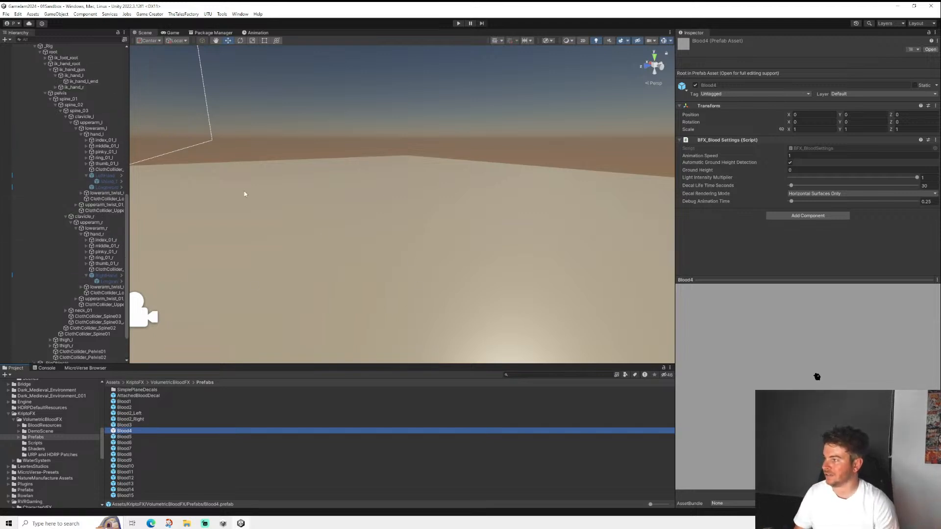
{"action": "scroll", "coordinate": [321, 271], "scroll_direction": "down", "scroll_amount": 5}
{"action": "middle_click_drag", "start_coordinate": [303, 292], "coordinate": [579, 240]}
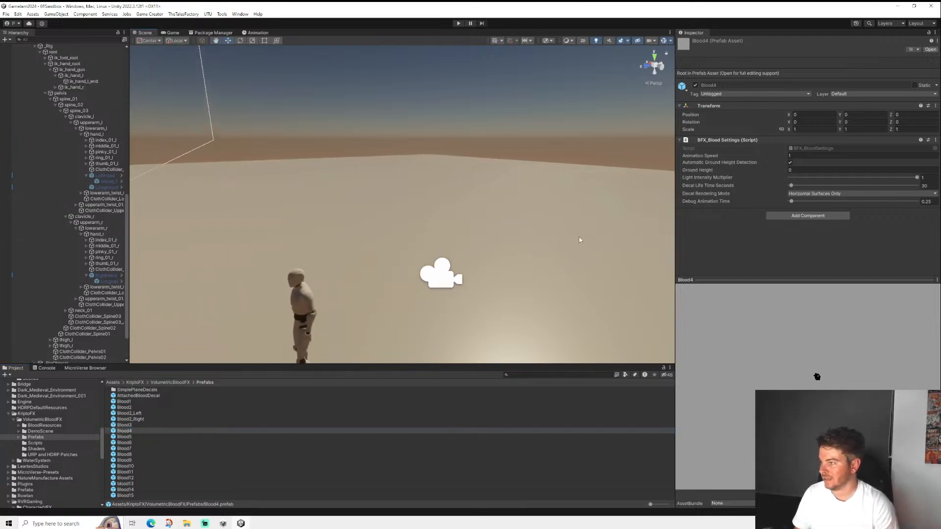
{"action": "left_click_drag", "start_coordinate": [580, 241], "coordinate": [414, 322], "text": "alt"}
{"action": "middle_click_drag", "start_coordinate": [413, 322], "coordinate": [706, 193]}
{"action": "left_click_drag", "start_coordinate": [422, 270], "coordinate": [472, 258], "text": "alt"}
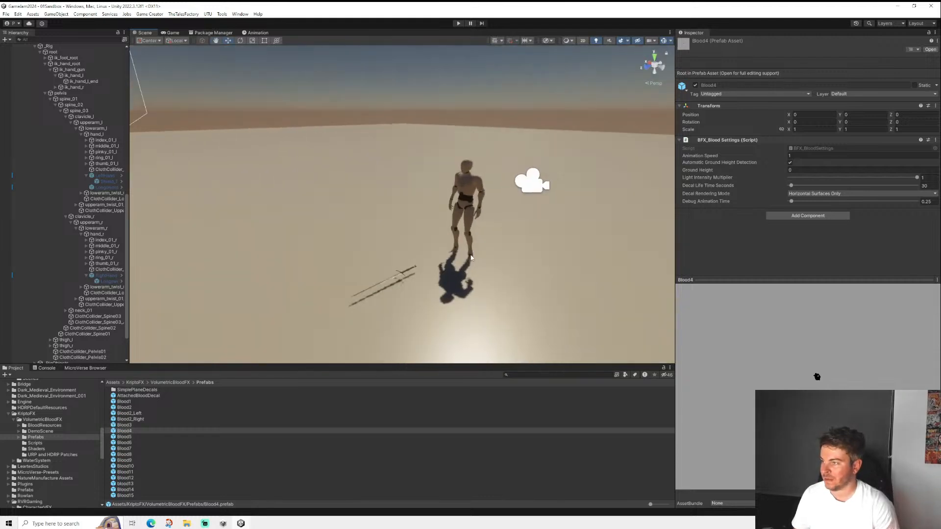
{"action": "middle_click_drag", "start_coordinate": [472, 257], "coordinate": [468, 231]}
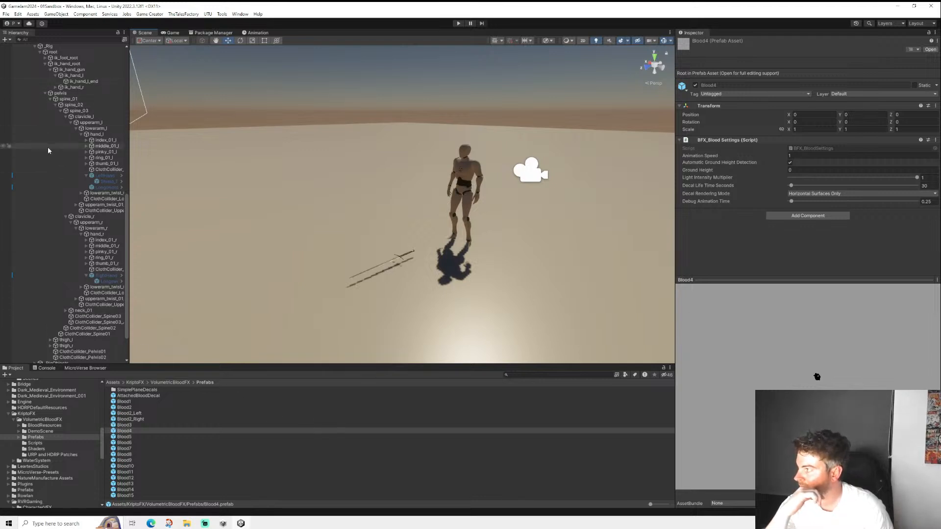
- Collapse the Mannequin, Player and Canvas objects in the 01Sandbox scene hierarchy
{"action": "scroll", "coordinate": [37, 144], "scroll_direction": "up", "scroll_amount": 15}
{"action": "scroll", "coordinate": [37, 144], "scroll_direction": "up", "scroll_amount": 6}
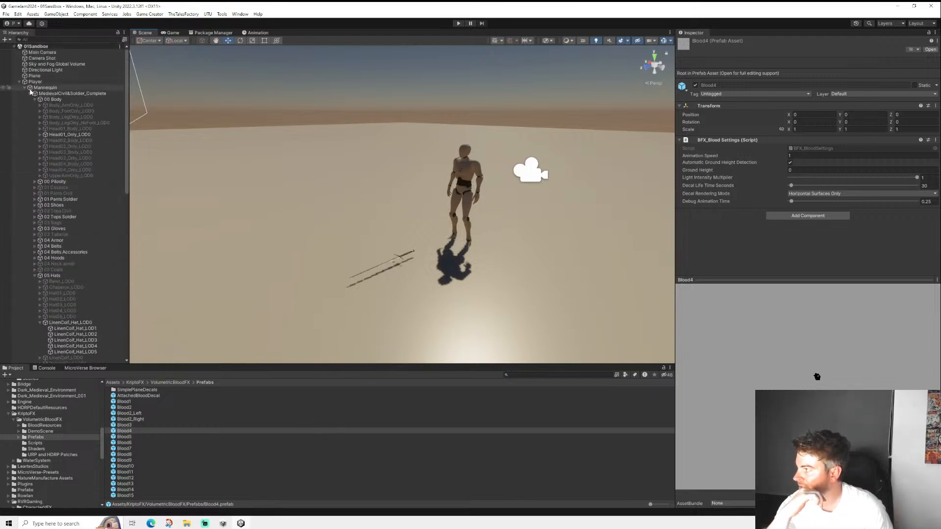
{"action": "left_click", "coordinate": [25, 88]}
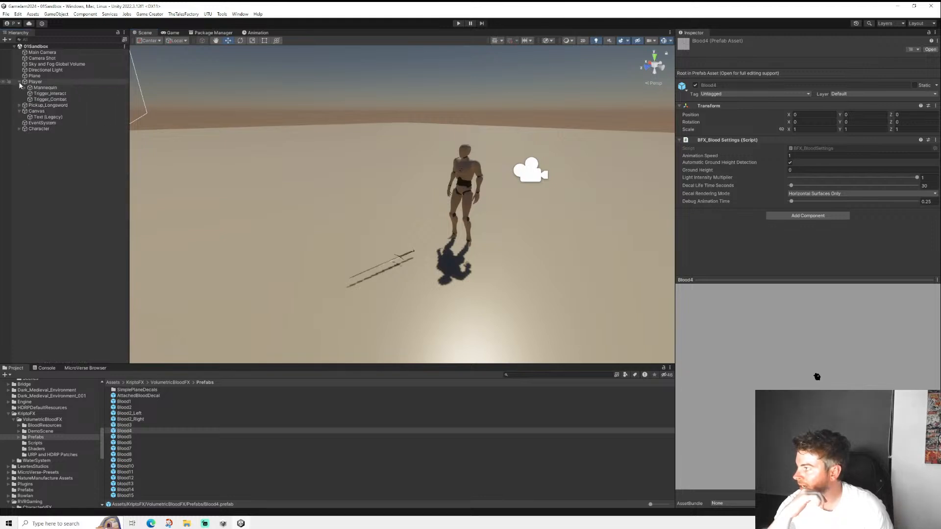
{"action": "left_click", "coordinate": [19, 82]}
{"action": "left_click", "coordinate": [20, 93]}
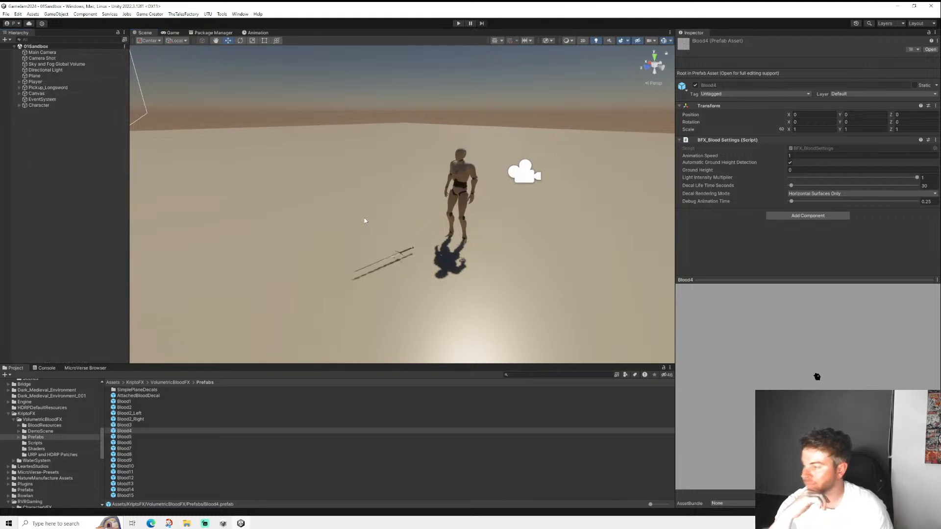
- Browse the project folders under RVRGaming and open ETK2's RPG folder
{"action": "middle_click_drag", "start_coordinate": [347, 253], "coordinate": [451, 245]}
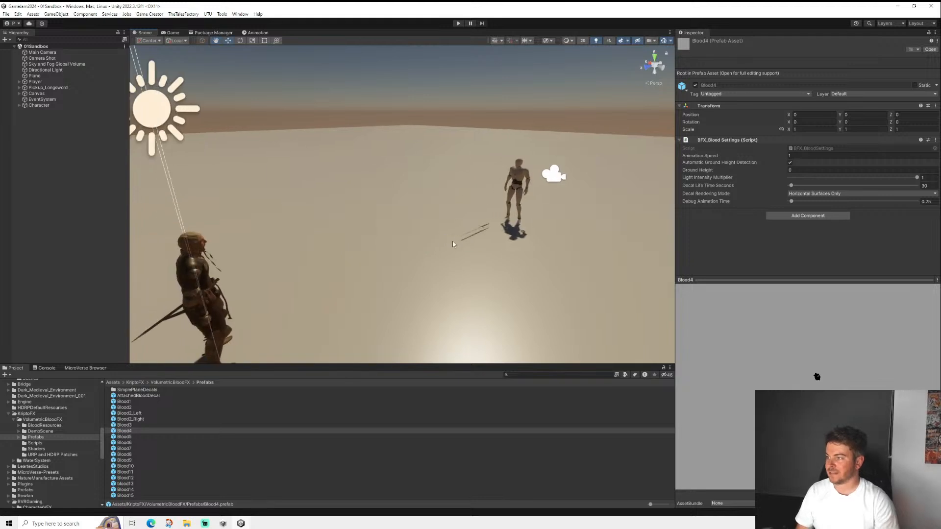
{"action": "left_click_drag", "start_coordinate": [452, 245], "coordinate": [291, 350], "text": "alt"}
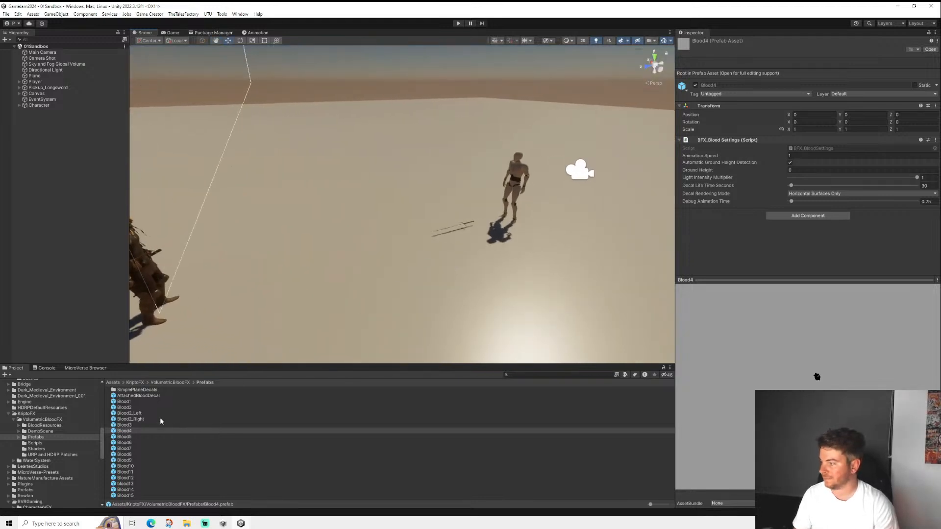
{"action": "left_click", "coordinate": [9, 414]}
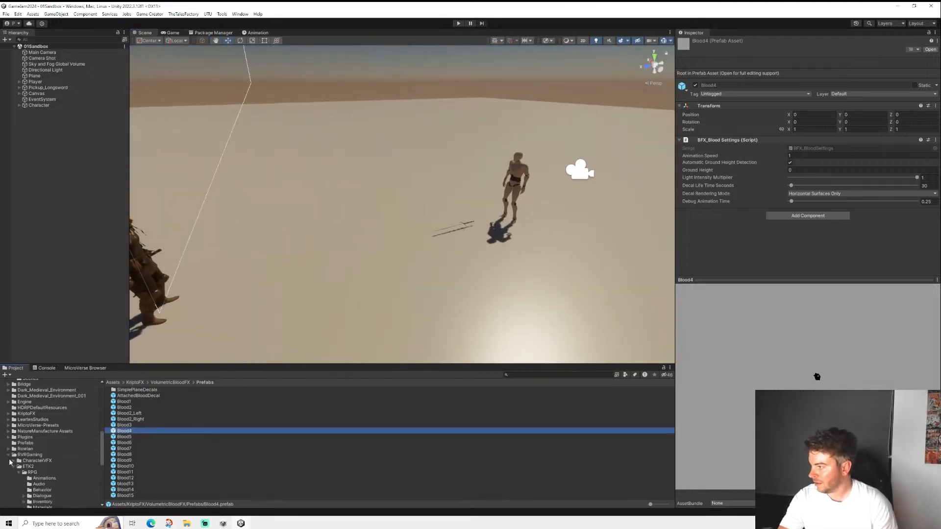
{"action": "left_click", "coordinate": [28, 455]}
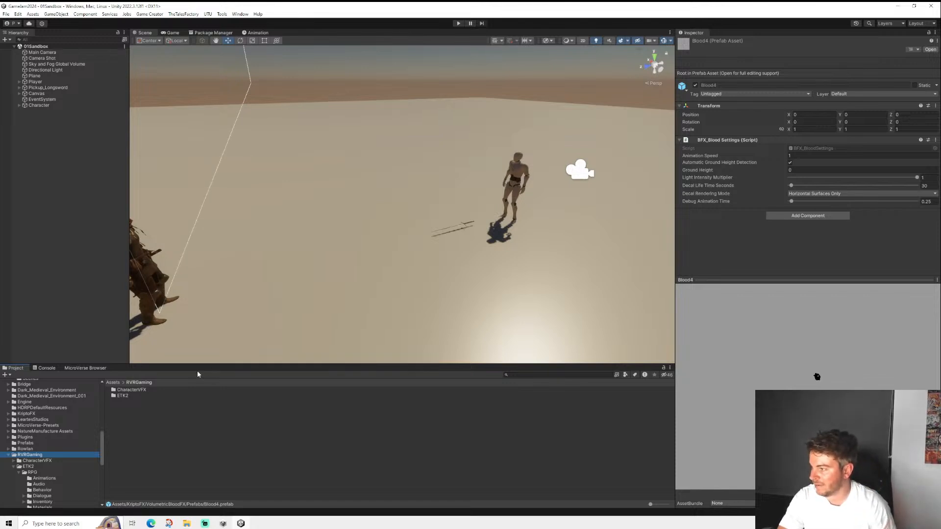
{"action": "scroll", "coordinate": [73, 450], "scroll_direction": "down", "scroll_amount": 3}
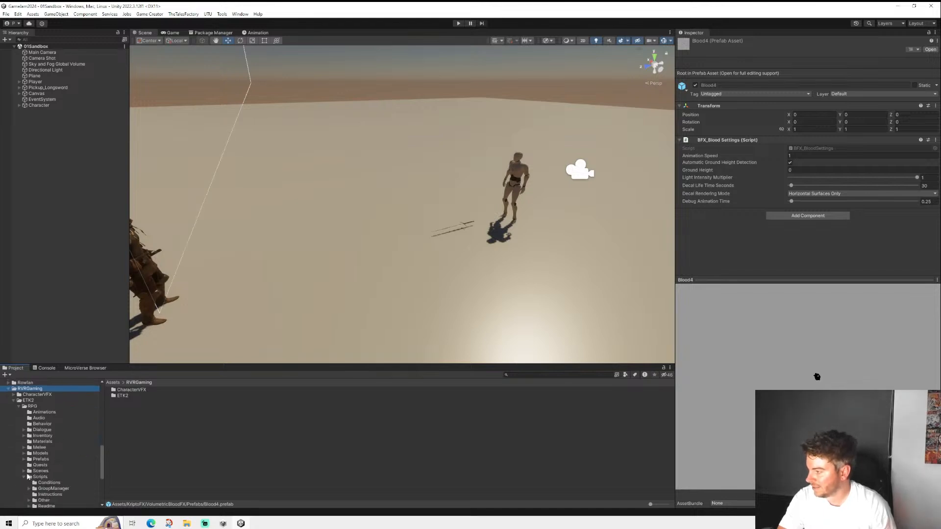
{"action": "scroll", "coordinate": [29, 473], "scroll_direction": "down", "scroll_amount": 2}
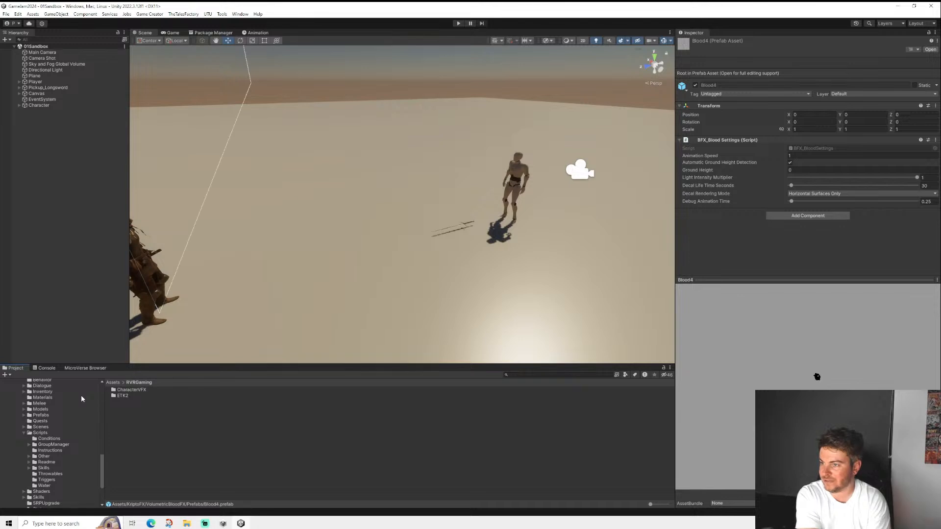
{"action": "scroll", "coordinate": [295, 308], "scroll_direction": "down", "scroll_amount": 5}
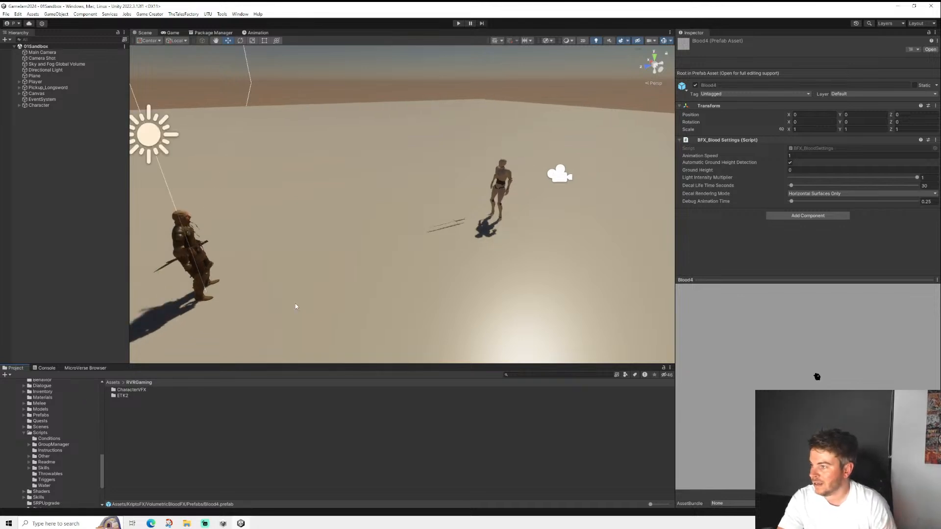
{"action": "middle_click_drag", "start_coordinate": [289, 307], "coordinate": [320, 307]}
{"action": "scroll", "coordinate": [78, 426], "scroll_direction": "up", "scroll_amount": 5}
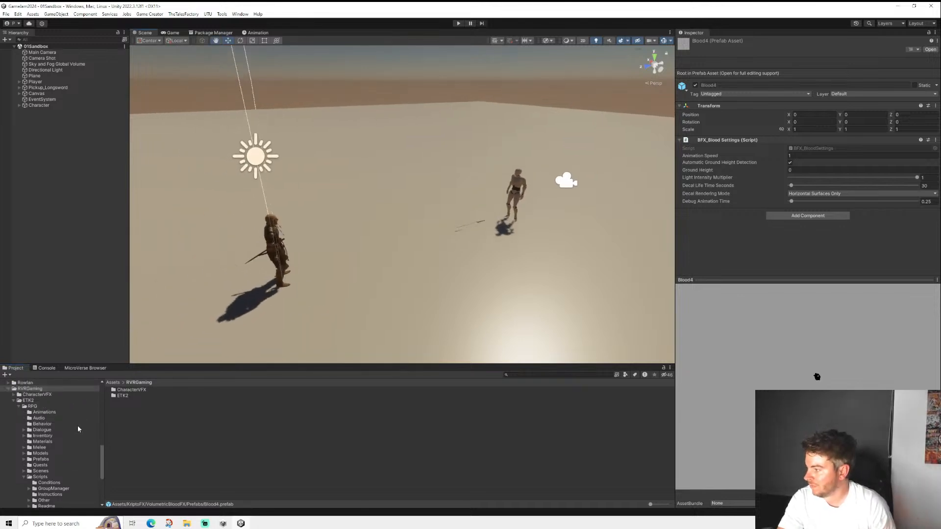
{"action": "left_click", "coordinate": [17, 472]}
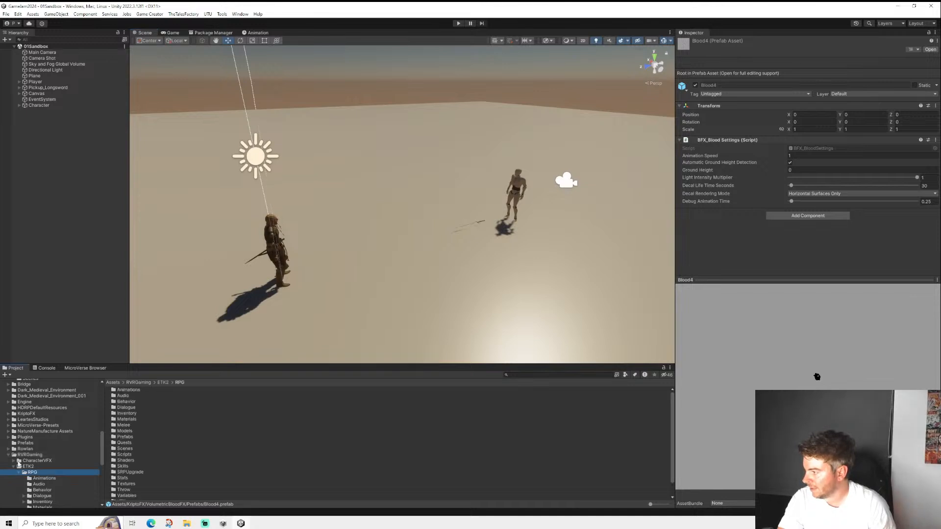
- Examine the Character object's On Start trigger and its available event types
{"action": "left_click", "coordinate": [41, 105]}
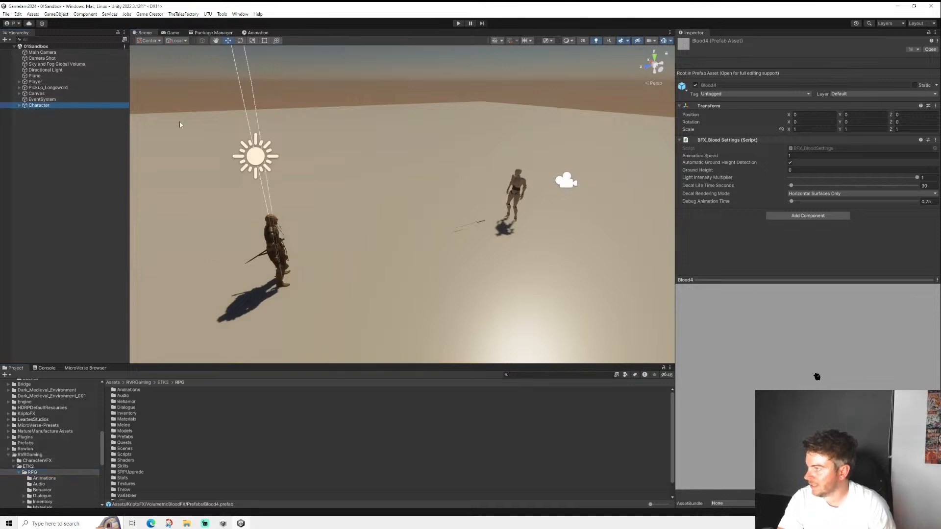
{"action": "left_click", "coordinate": [730, 280]}
{"action": "left_click", "coordinate": [743, 279]}
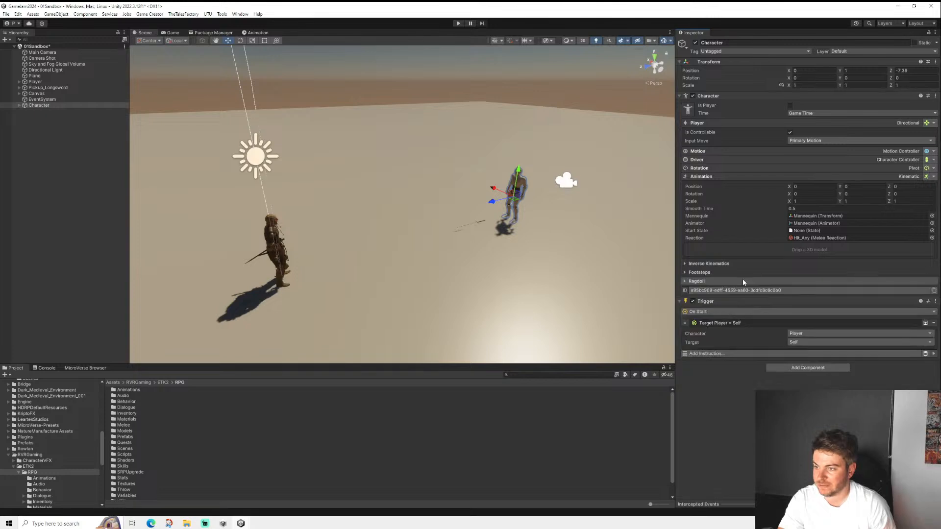
{"action": "left_click", "coordinate": [711, 313]}
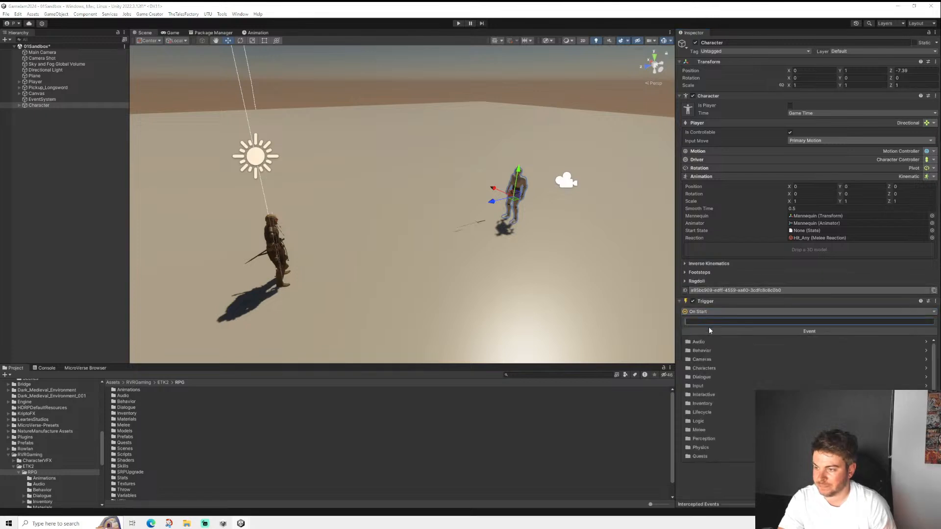
{"action": "left_click", "coordinate": [716, 311]}
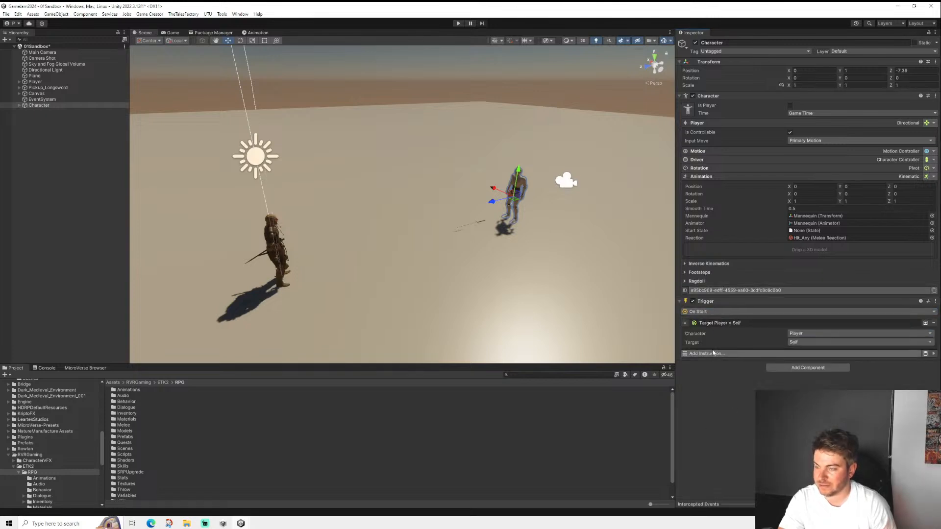
- Select the Player object and collapse its Bag and Character components
{"action": "left_click", "coordinate": [36, 81]}
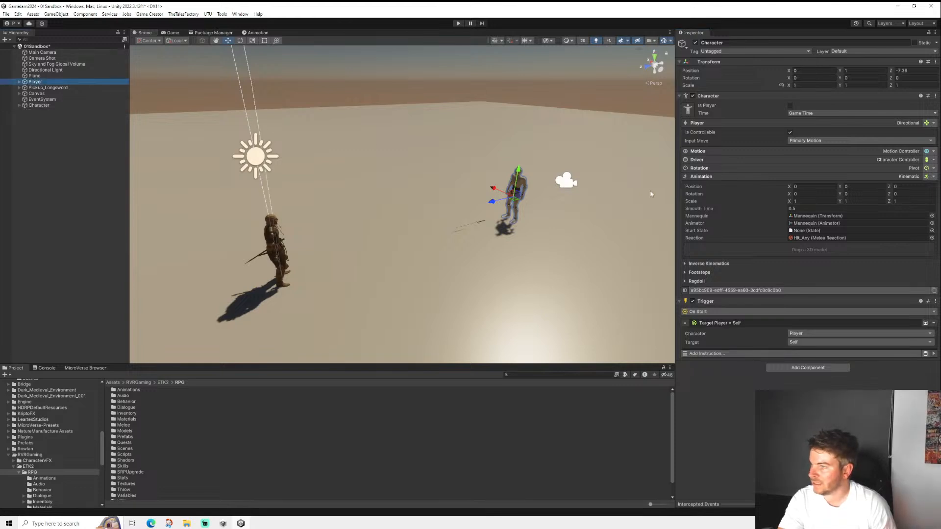
{"action": "left_click", "coordinate": [699, 302]}
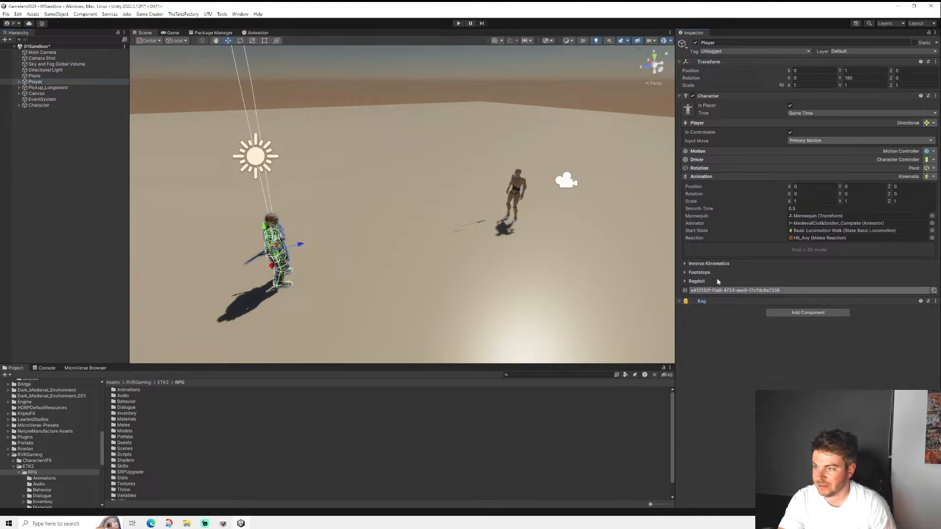
{"action": "left_click", "coordinate": [704, 97]}
{"action": "left_click", "coordinate": [787, 119]}
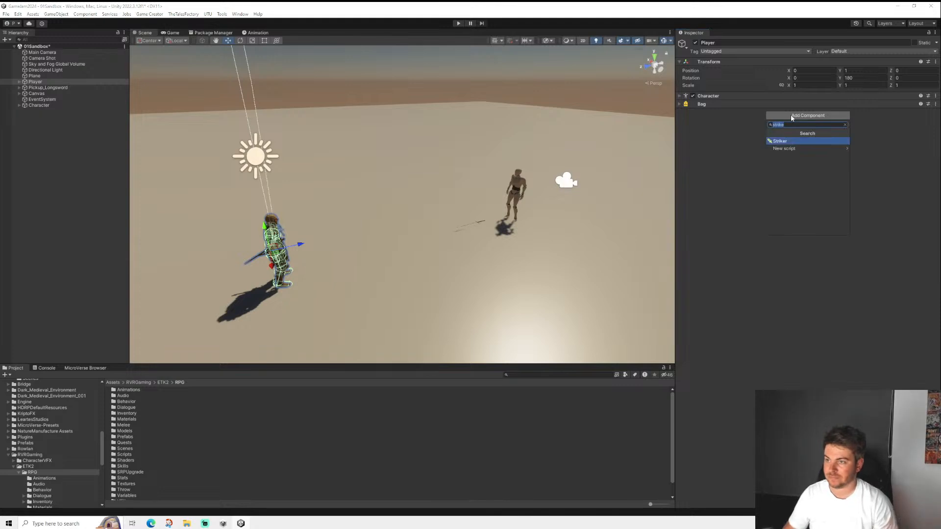
{"action": "type", "text": "attr"}
{"action": "key", "text": "Return"}
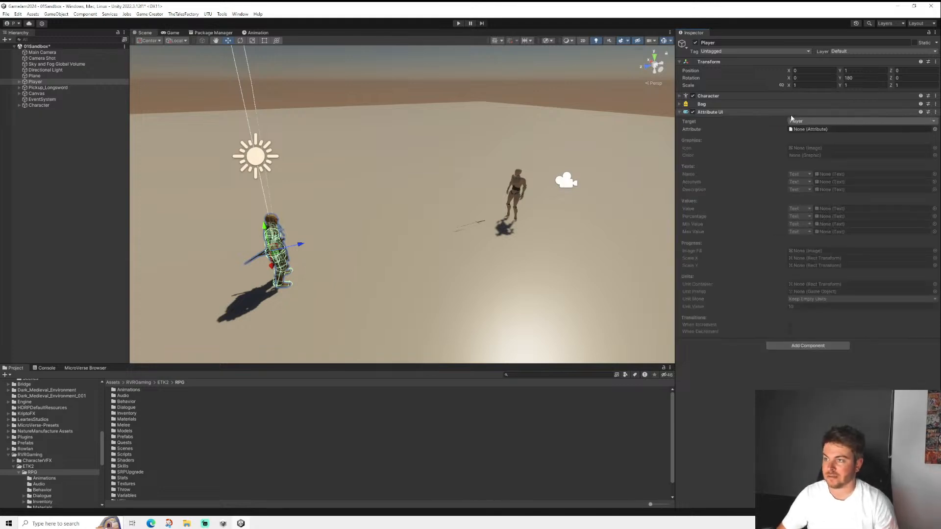
{"action": "left_click", "coordinate": [937, 113]}
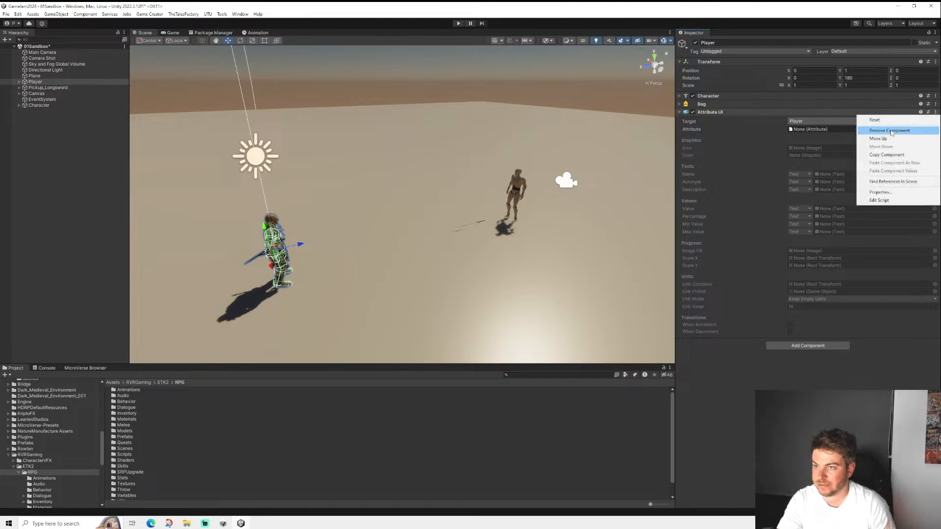
{"action": "left_click", "coordinate": [870, 127]}
- Add a Traits component to the Player object and assign the Player class to it
{"action": "left_click", "coordinate": [818, 116]}
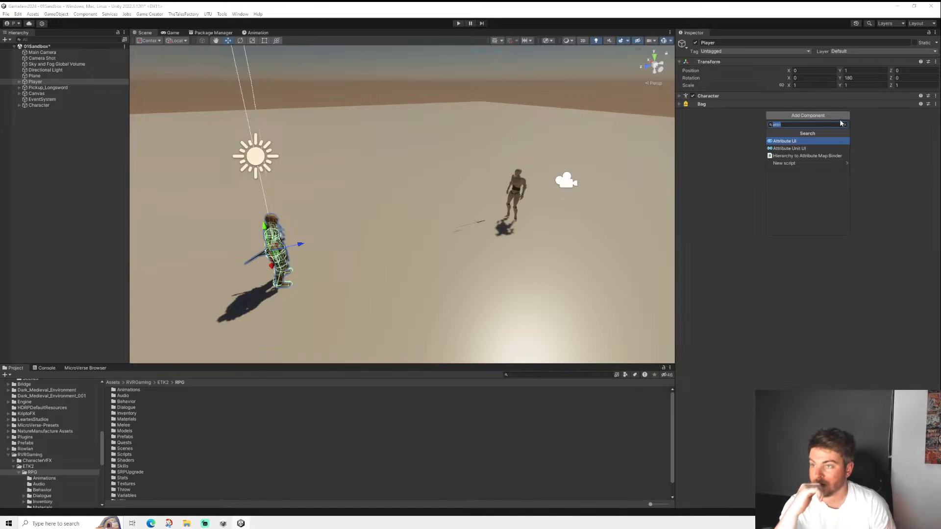
{"action": "type", "text": "trai"}
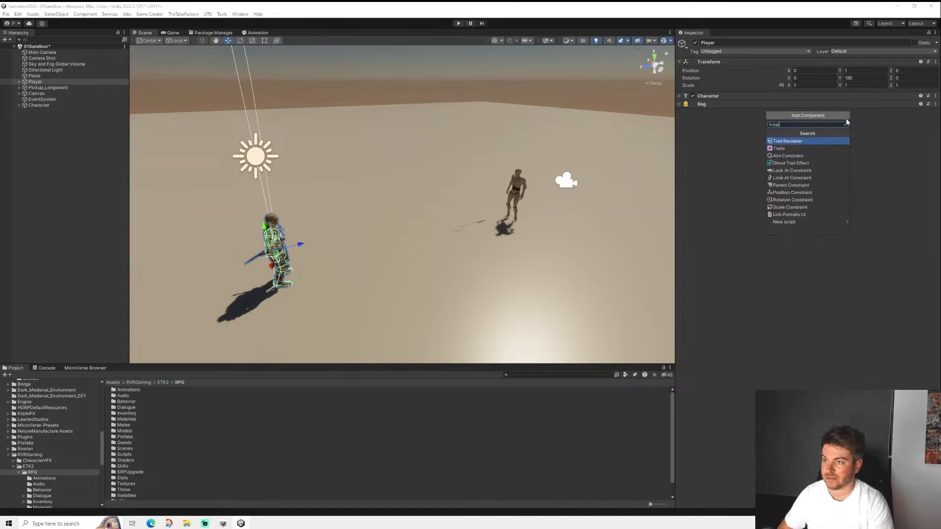
{"action": "key", "text": "Down"}
{"action": "key", "text": "Return"}
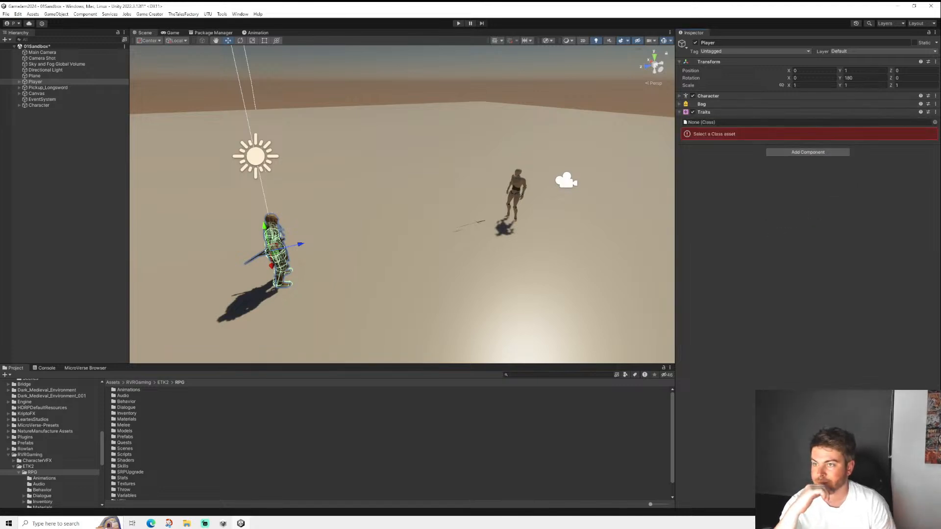
{"action": "left_click", "coordinate": [935, 122]}
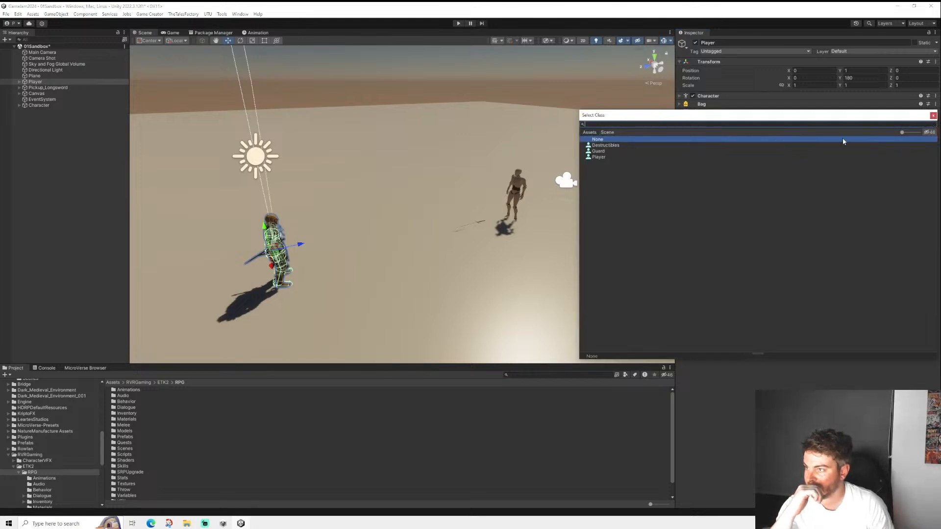
{"action": "left_click", "coordinate": [599, 157]}
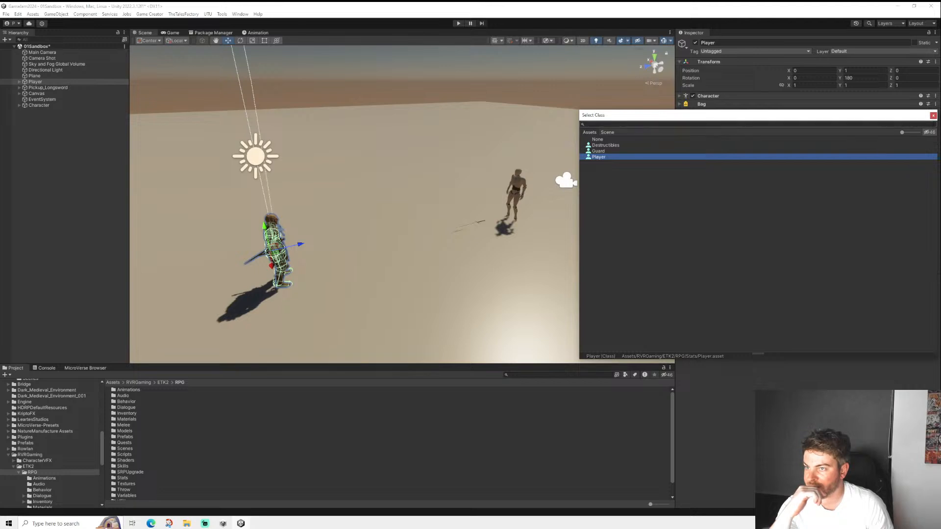
{"action": "left_click", "coordinate": [933, 116]}
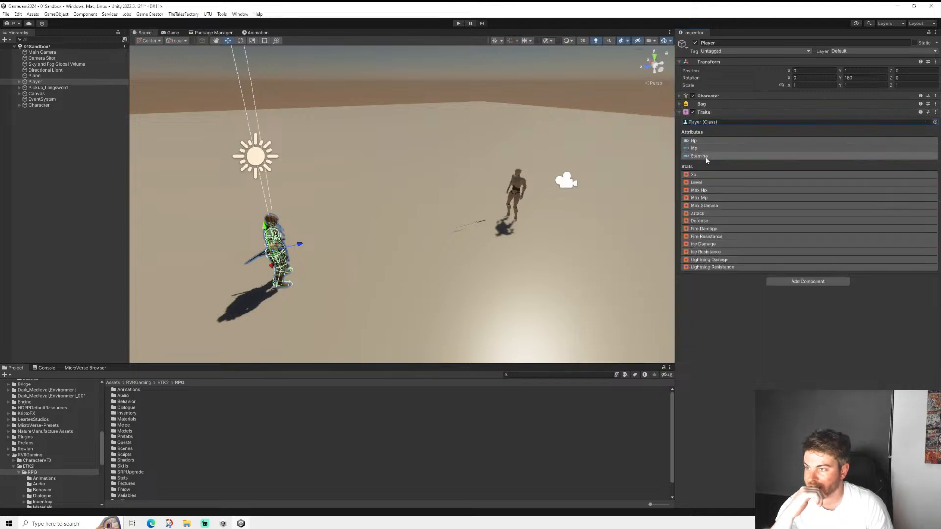
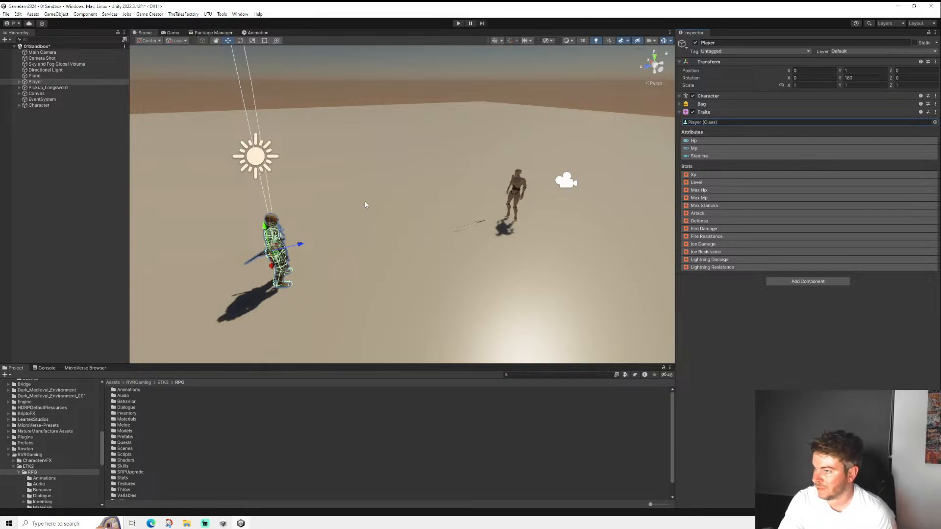
- Collapse the Traits component and select the Trigger_Combat object nested under Player
{"action": "middle_click_drag", "start_coordinate": [384, 201], "coordinate": [357, 210]}
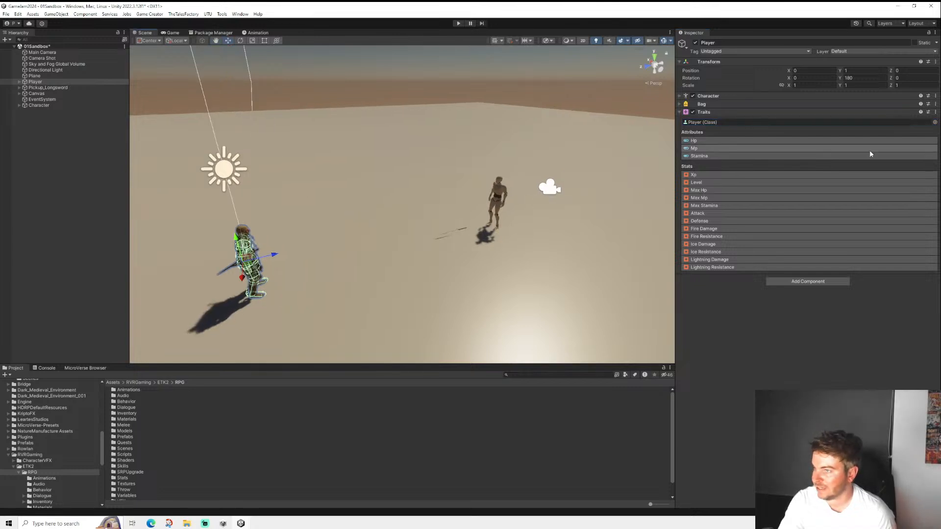
{"action": "left_click", "coordinate": [719, 112]}
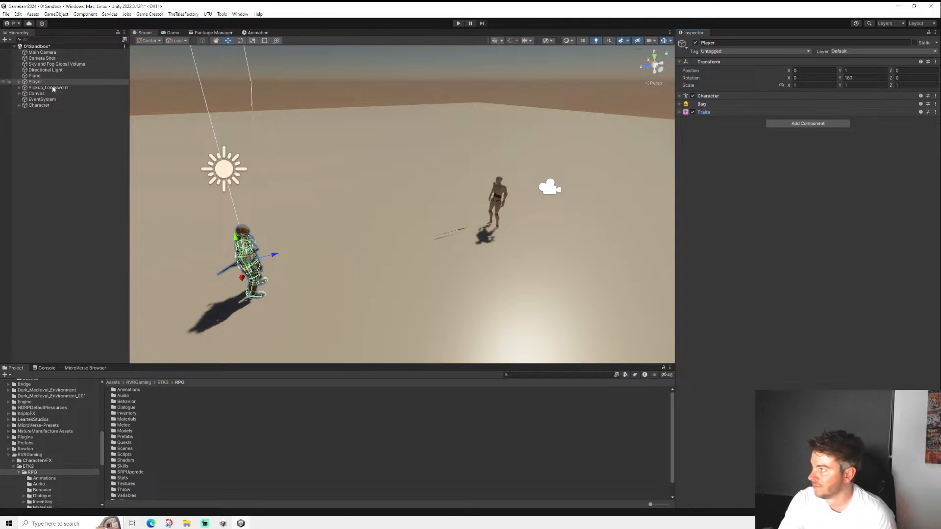
{"action": "left_click", "coordinate": [34, 88]}
{"action": "left_click", "coordinate": [37, 82]}
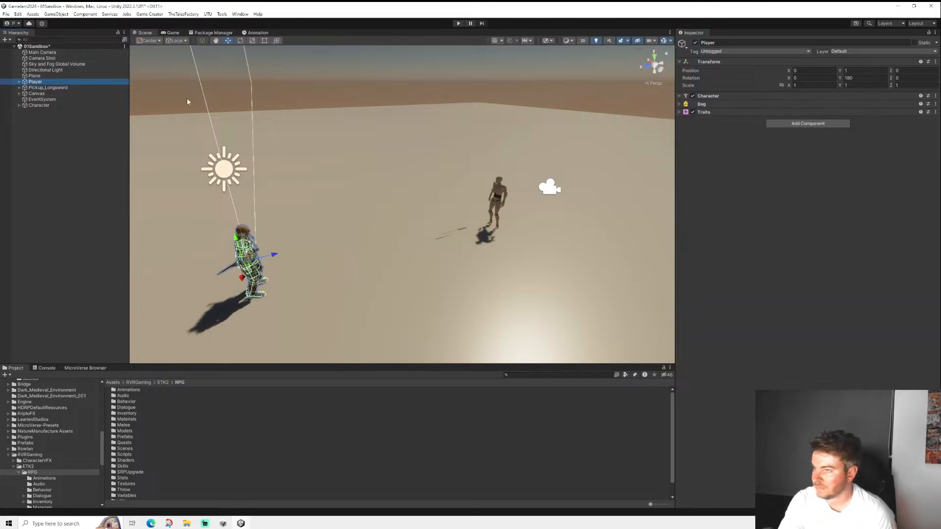
{"action": "left_click", "coordinate": [20, 82]}
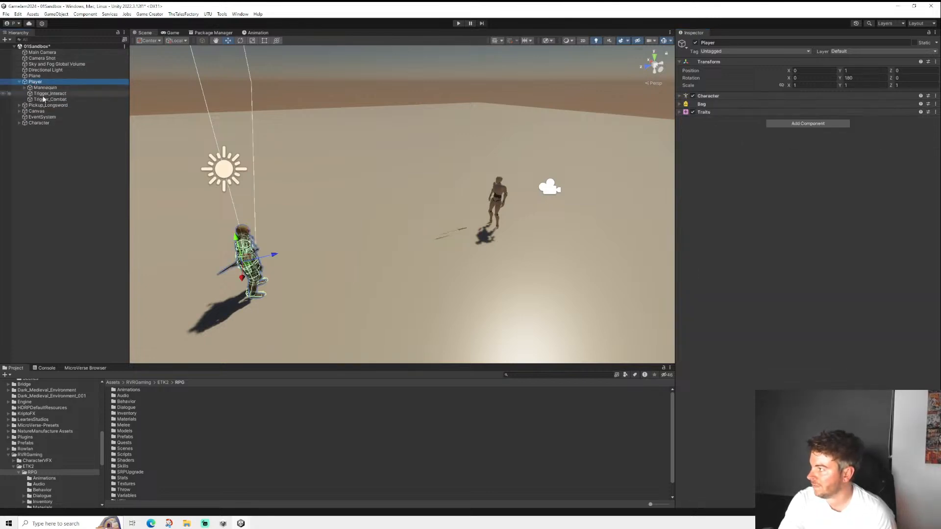
{"action": "left_click", "coordinate": [49, 99]}
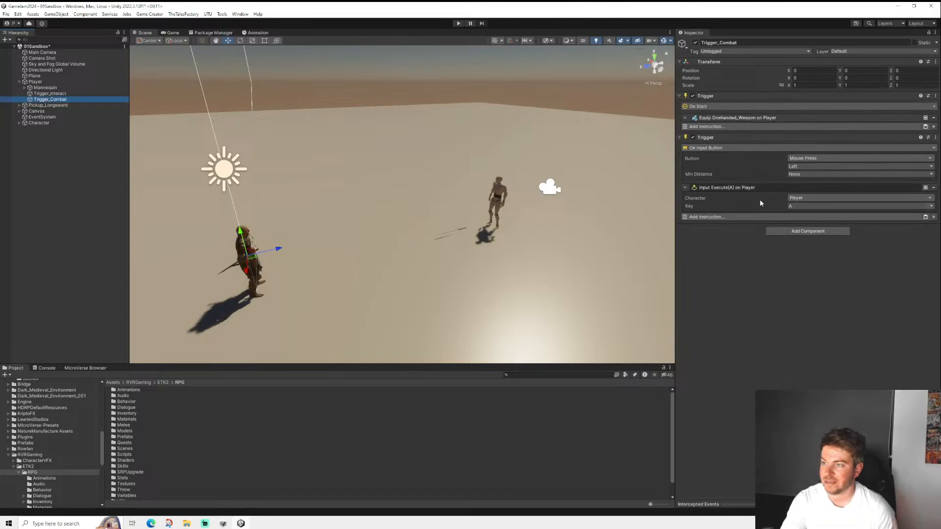
- Collapse the Input Execute instruction and add another Trigger component to Trigger_Combat
{"action": "left_click", "coordinate": [727, 136]}
{"action": "left_click", "coordinate": [722, 137]}
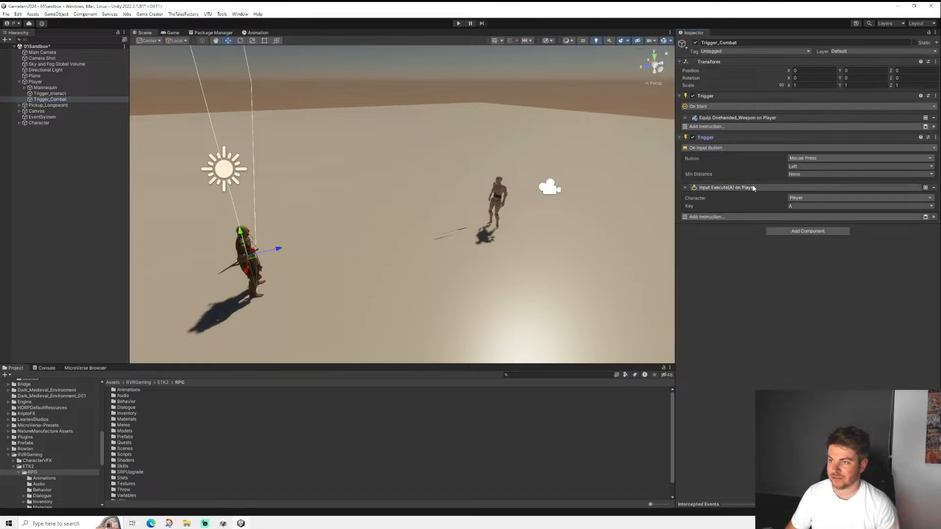
{"action": "left_click", "coordinate": [730, 188]}
{"action": "left_click", "coordinate": [799, 211]}
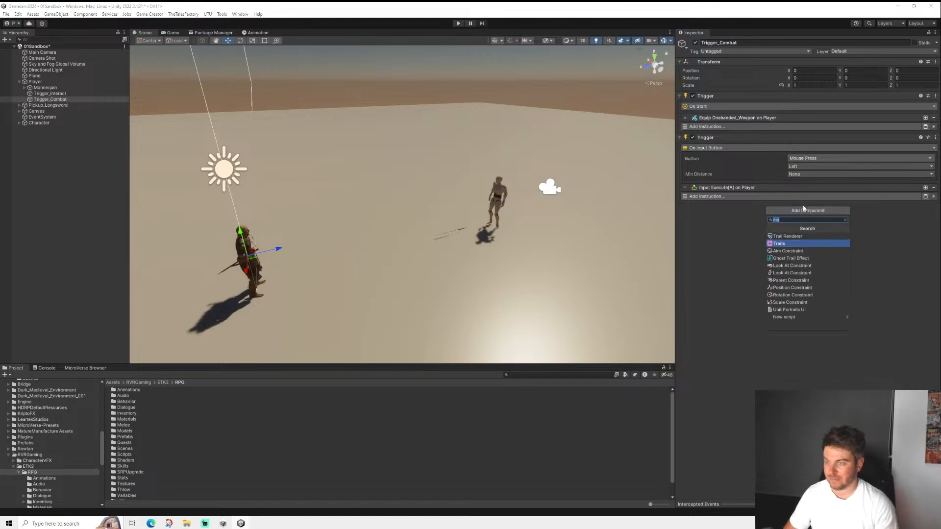
{"action": "type", "text": "mous"}
{"action": "key", "text": "BackSpace"}
{"action": "key", "text": "BackSpace"}
{"action": "key", "text": "BackSpace"}
{"action": "key", "text": "BackSpace"}
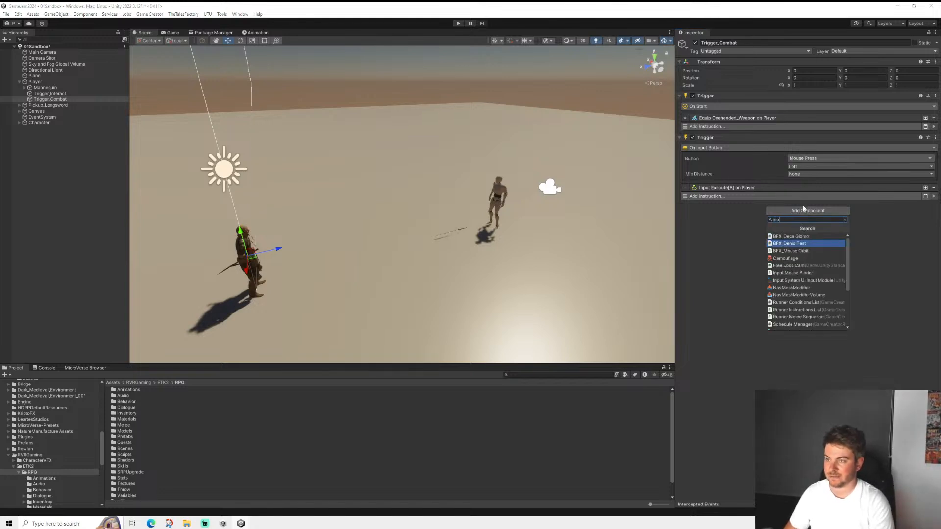
{"action": "type", "text": "trigg"}
{"action": "key", "text": "Up"}
{"action": "key", "text": "Return"}
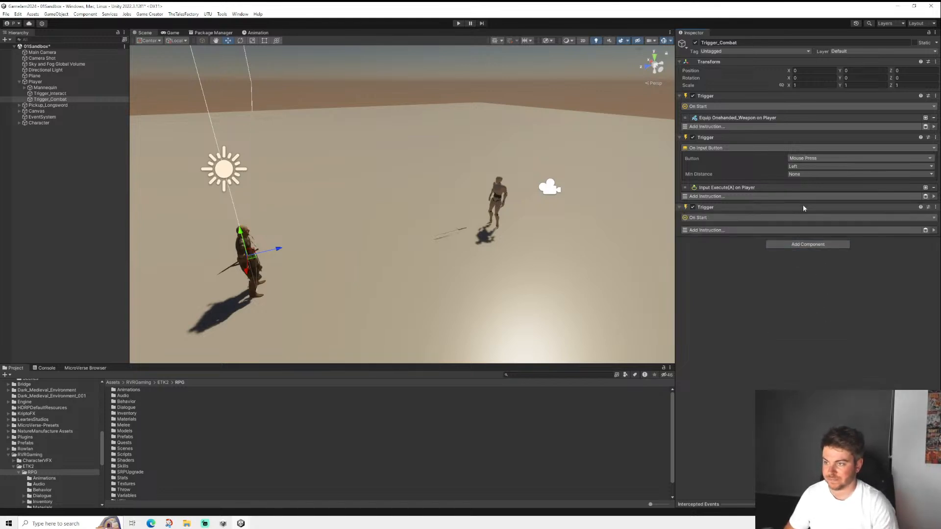
- Set the newly added Trigger's event to On Input Button with a Right Mouse Press, and save the scene
{"action": "left_click", "coordinate": [717, 218]}
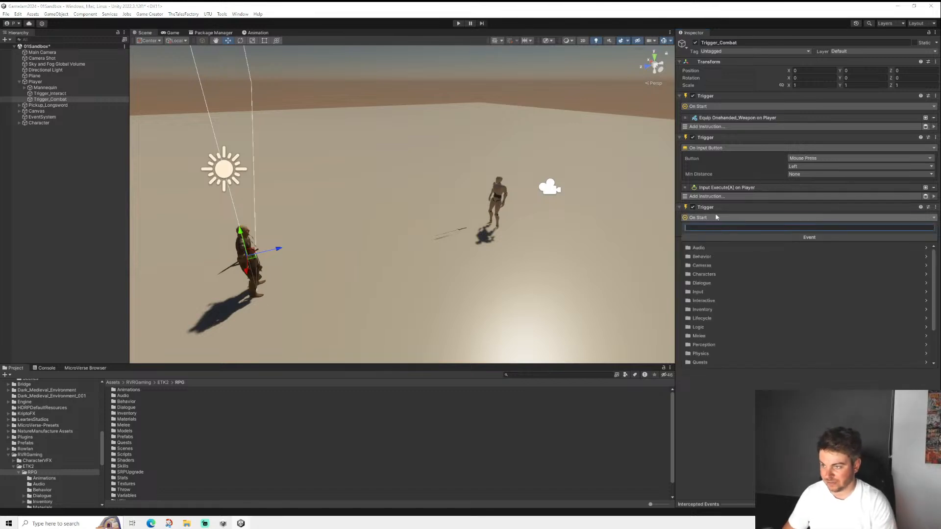
{"action": "type", "text": "Input"}
{"action": "key", "text": "Return"}
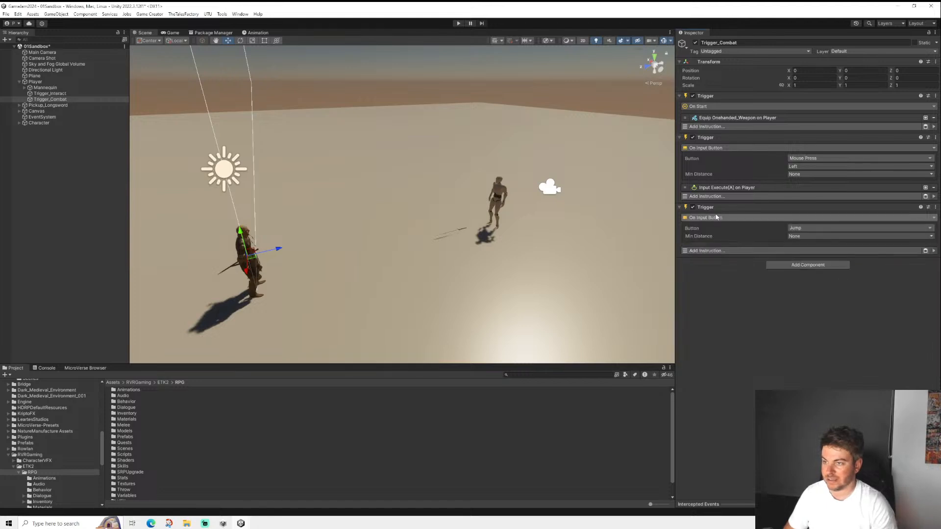
{"action": "left_click", "coordinate": [804, 228]}
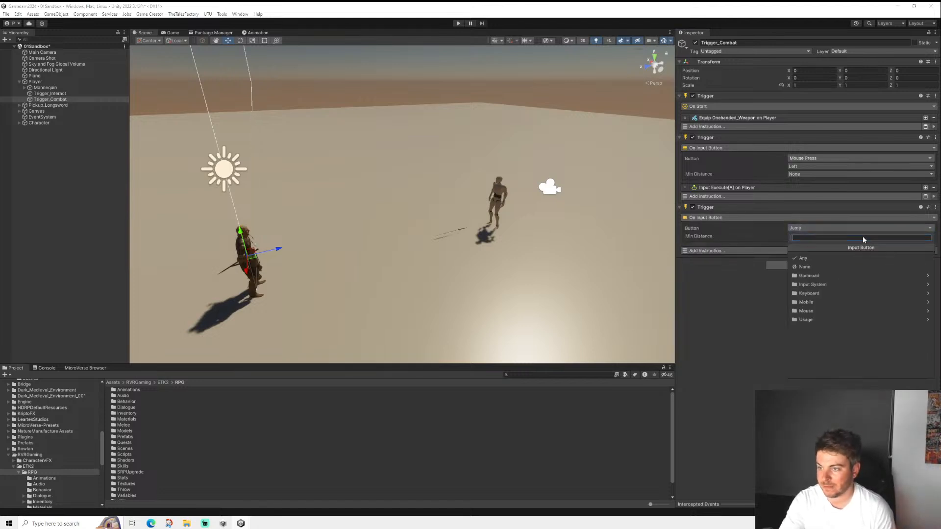
{"action": "left_click", "coordinate": [807, 310]}
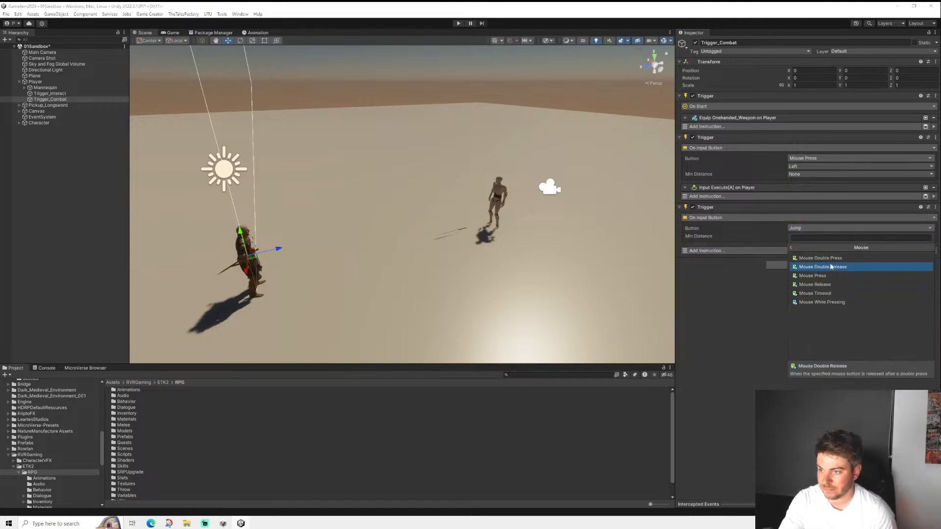
{"action": "left_click", "coordinate": [819, 259]}
{"action": "left_click", "coordinate": [809, 236]}
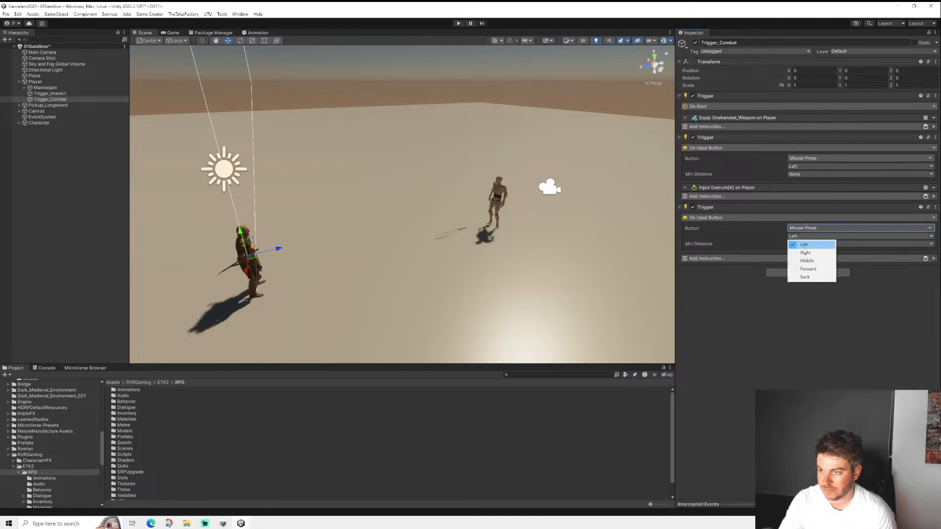
{"action": "left_click", "coordinate": [807, 254]}
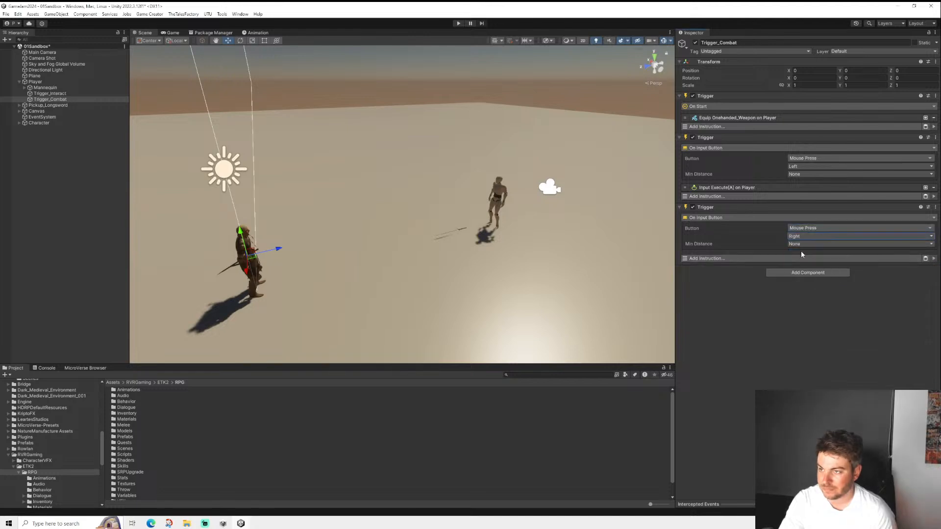
{"action": "left_click", "coordinate": [6, 14]}
{"action": "left_click", "coordinate": [30, 49]}
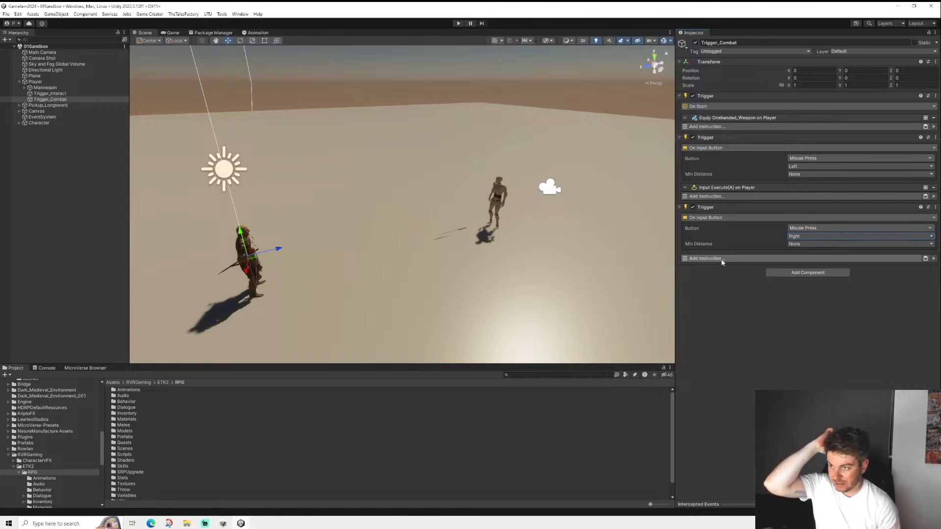
- Add a Start Blocking instruction on Player to the right Mouse Press trigger and collapse the instruction
{"action": "left_click", "coordinate": [722, 260]}
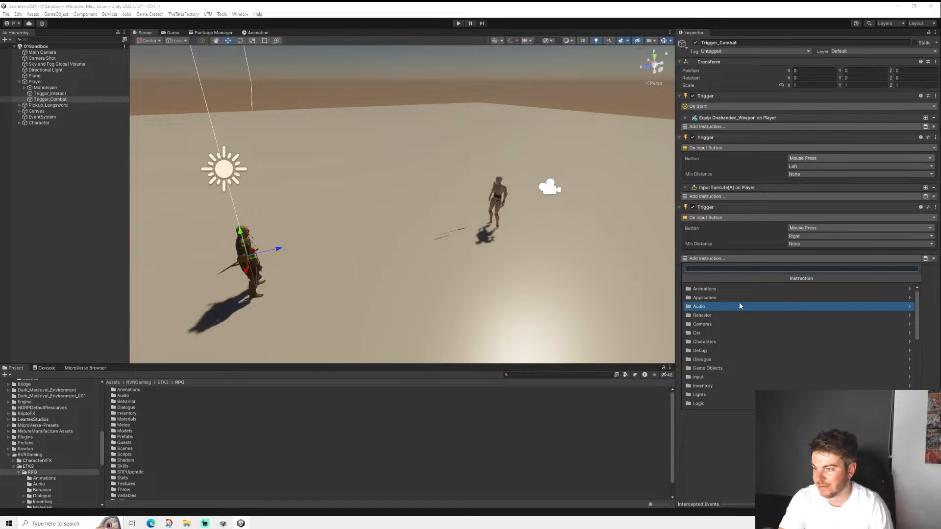
{"action": "scroll", "coordinate": [719, 321], "scroll_direction": "down", "scroll_amount": 1}
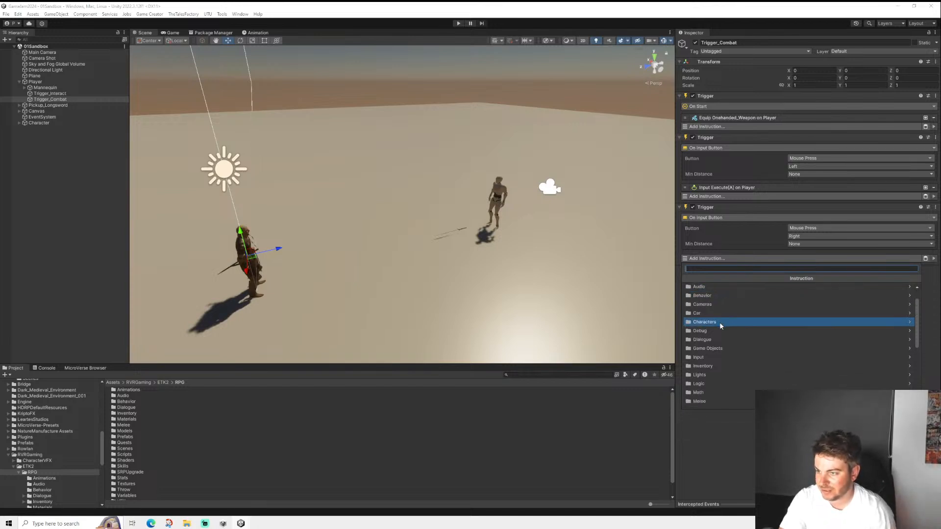
{"action": "scroll", "coordinate": [718, 328], "scroll_direction": "down", "scroll_amount": 1}
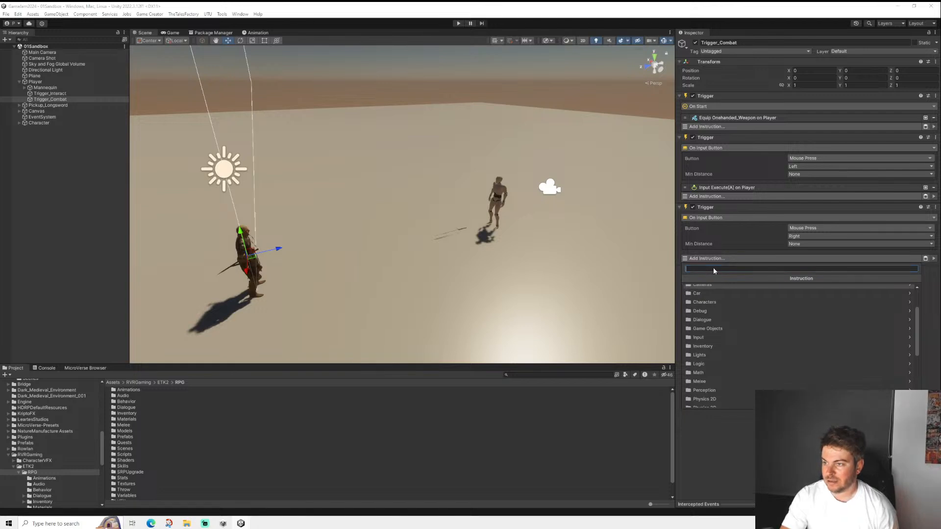
{"action": "type", "text": "start"}
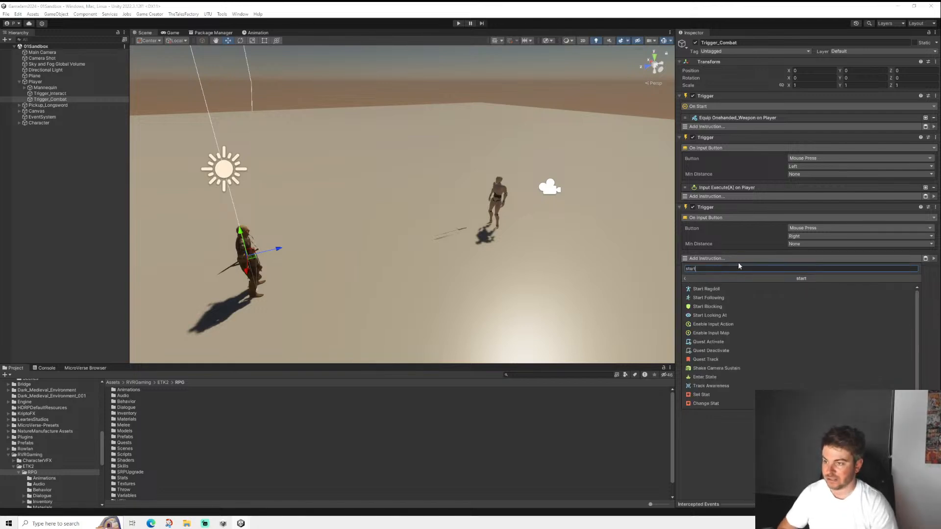
{"action": "key", "text": "Down"}
{"action": "key", "text": "Down"}
{"action": "key", "text": "Down"}
{"action": "key", "text": "Return"}
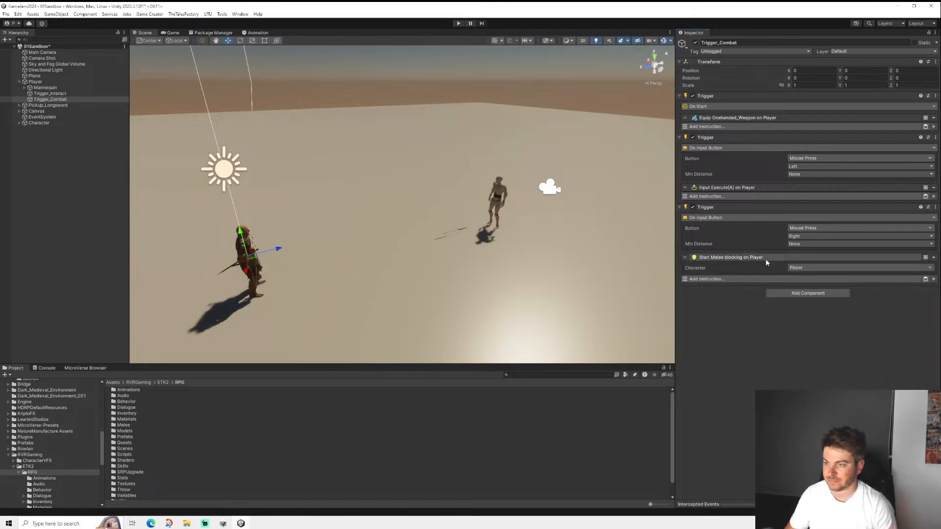
{"action": "left_click", "coordinate": [754, 260]}
- Add another Trigger component to Trigger_Combat and set its event to On Input Button
{"action": "left_click", "coordinate": [787, 280]}
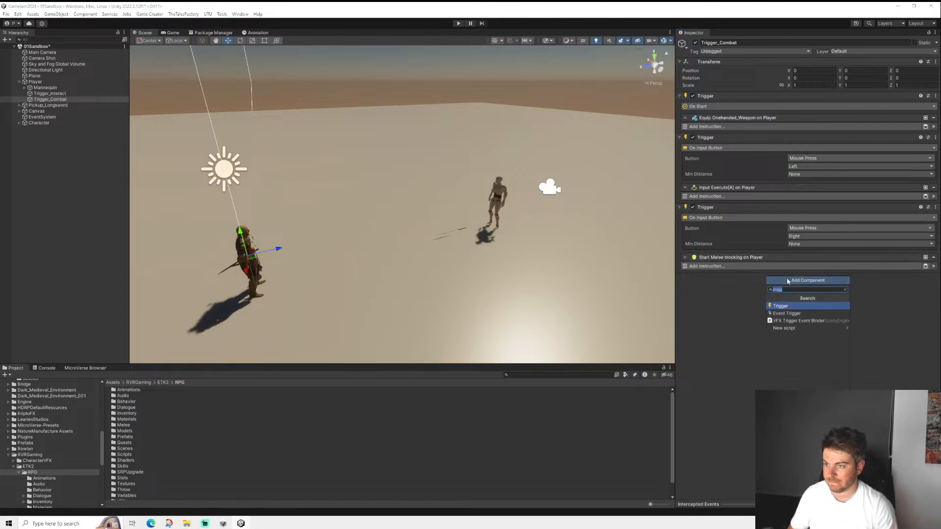
{"action": "type", "text": "trigg"}
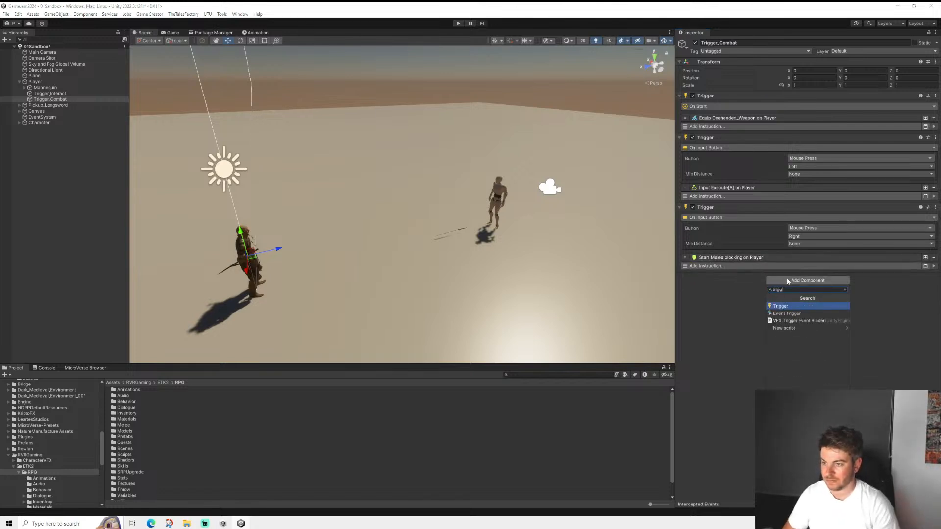
{"action": "key", "text": "Return"}
{"action": "left_click", "coordinate": [711, 287]}
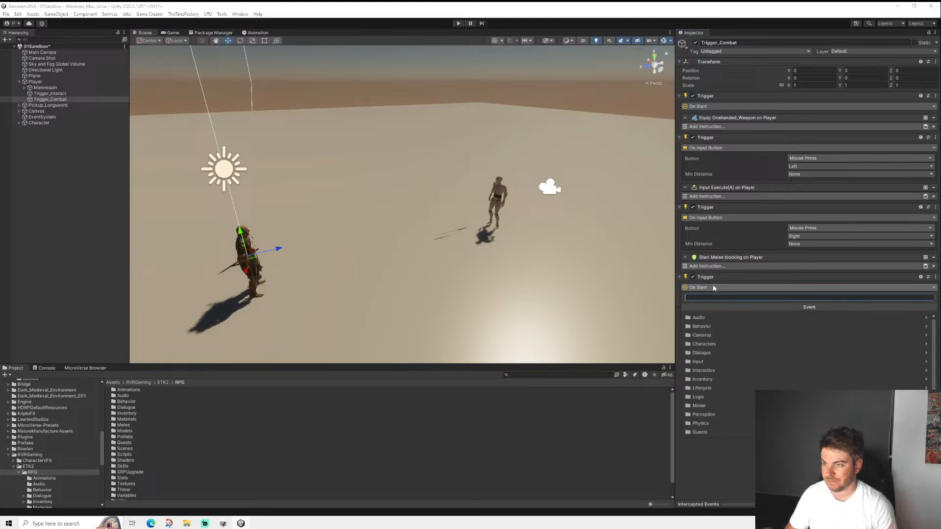
{"action": "type", "text": "Input"}
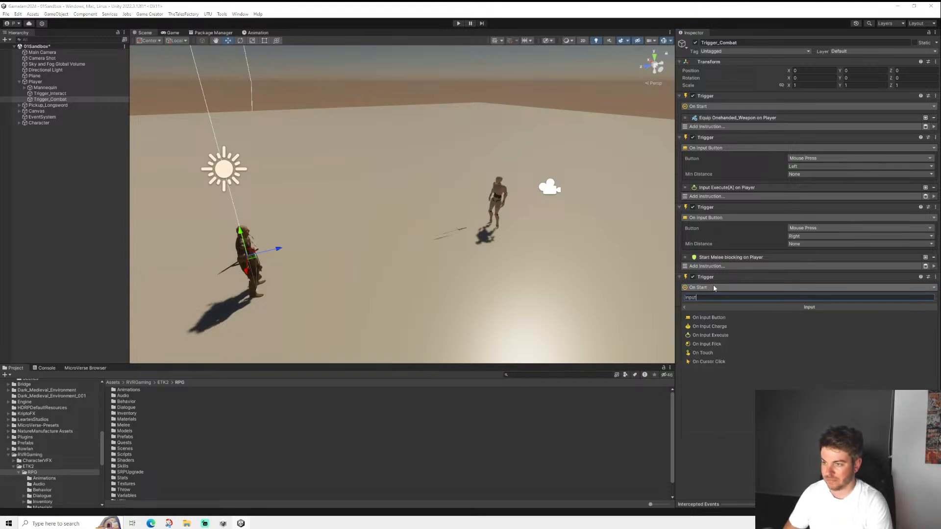
{"action": "key", "text": "Return"}
- Set the newest trigger's input button to Mouse Release with the Right mouse button
{"action": "left_click", "coordinate": [804, 299]}
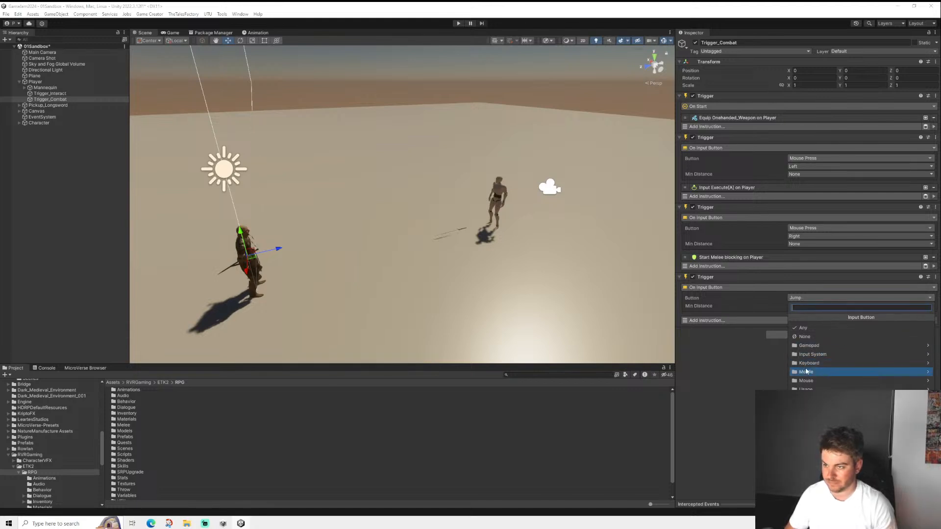
{"action": "left_click", "coordinate": [809, 373]}
{"action": "left_click", "coordinate": [792, 318]}
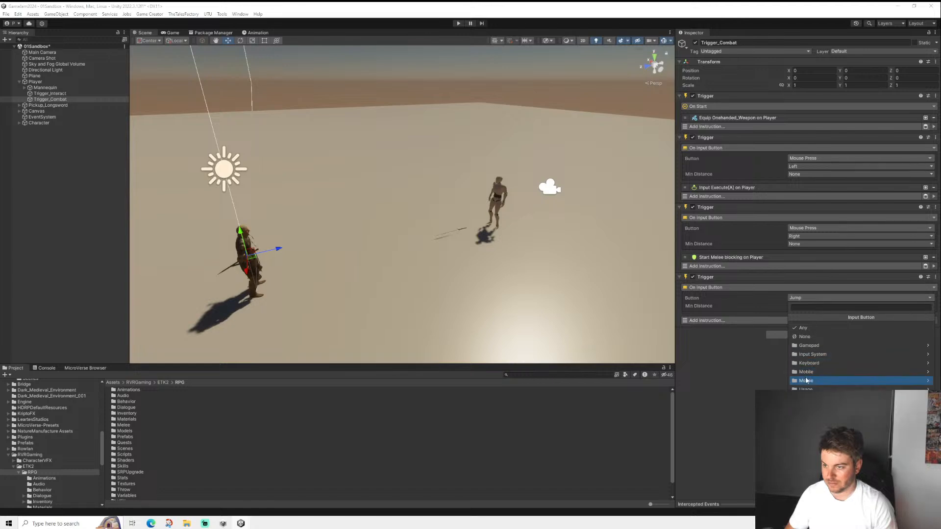
{"action": "left_click", "coordinate": [813, 381]}
{"action": "left_click", "coordinate": [819, 354]}
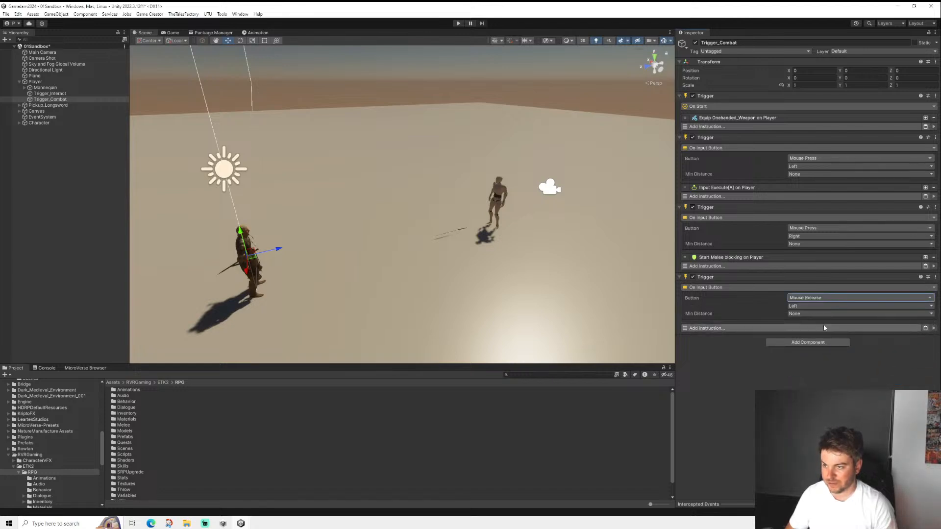
{"action": "left_click", "coordinate": [801, 306]}
{"action": "left_click", "coordinate": [807, 331]}
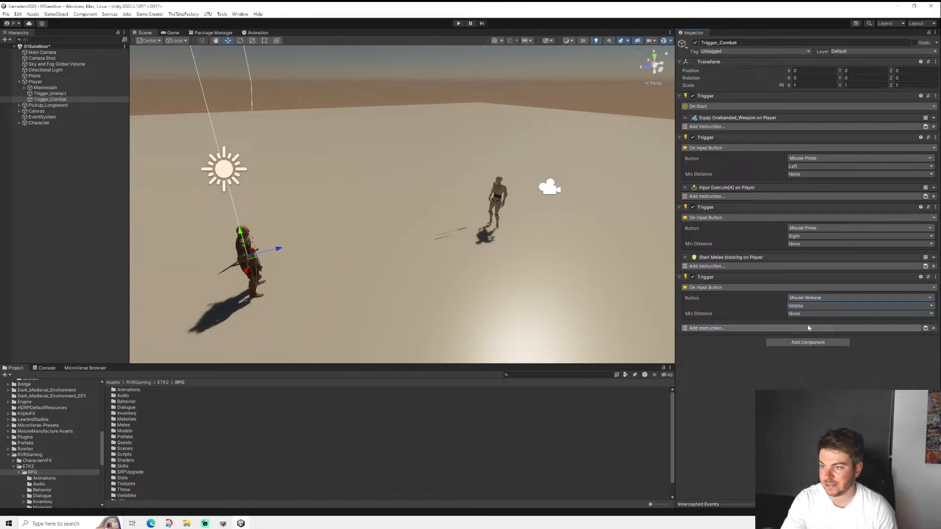
{"action": "left_click", "coordinate": [804, 306]}
{"action": "left_click", "coordinate": [806, 323]}
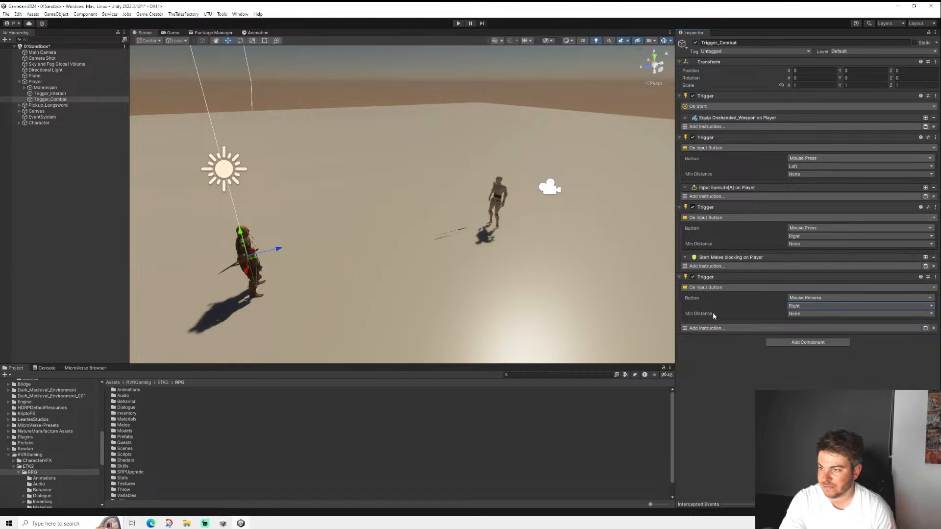
- Add a Stop Blocking instruction on Player to the Mouse Release trigger and collapse the instruction
{"action": "left_click", "coordinate": [706, 328]}
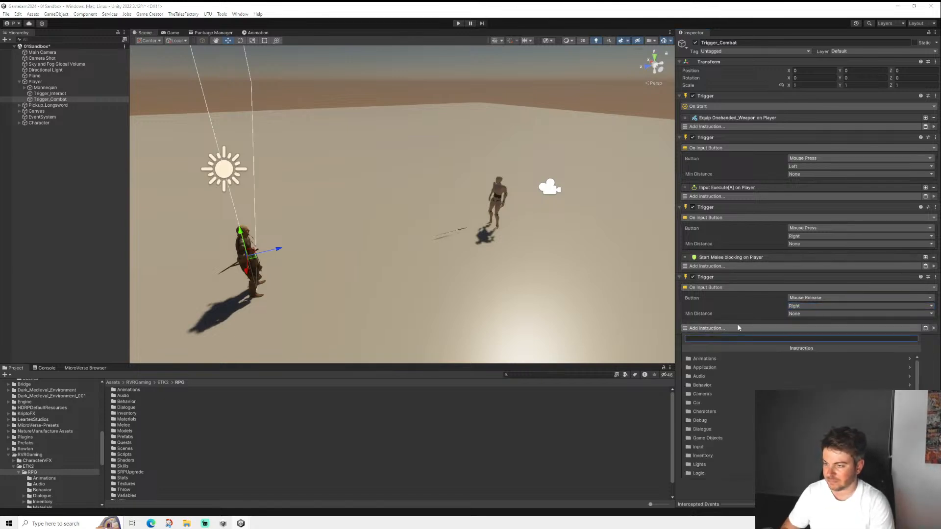
{"action": "type", "text": "block"}
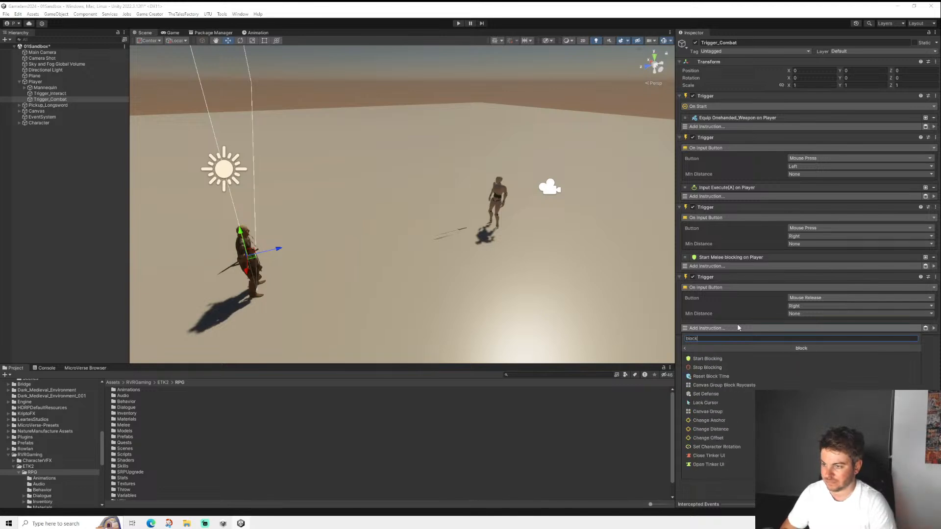
{"action": "key", "text": "Down"}
{"action": "key", "text": "Return"}
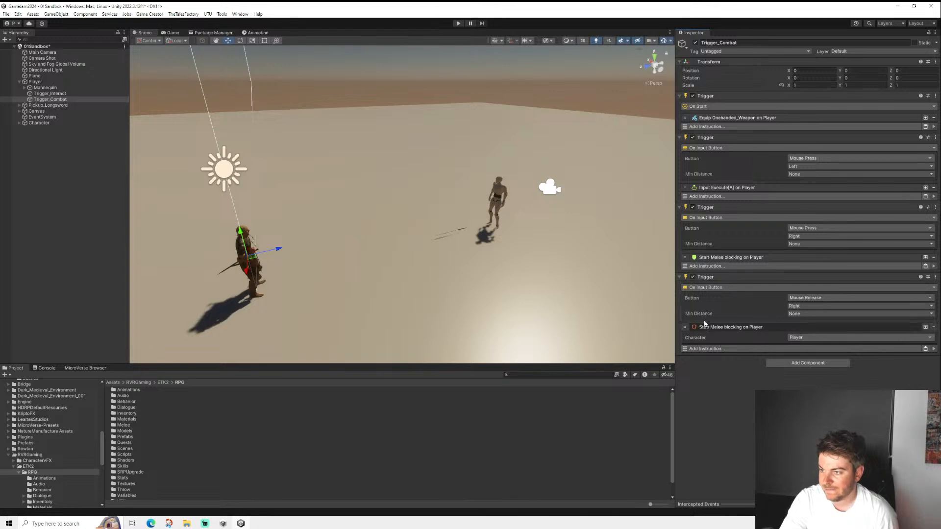
{"action": "left_click", "coordinate": [725, 324]}
{"action": "left_click", "coordinate": [741, 327]}
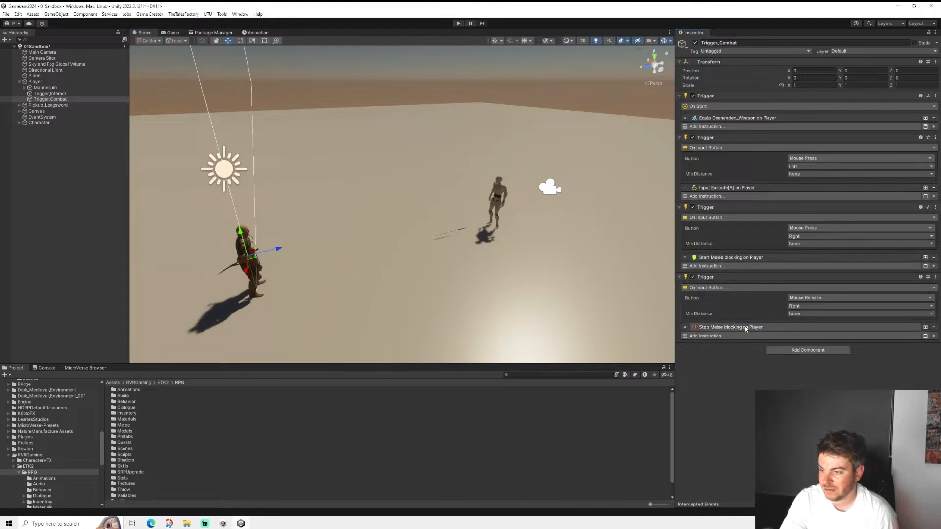
{"action": "left_click", "coordinate": [745, 328]}
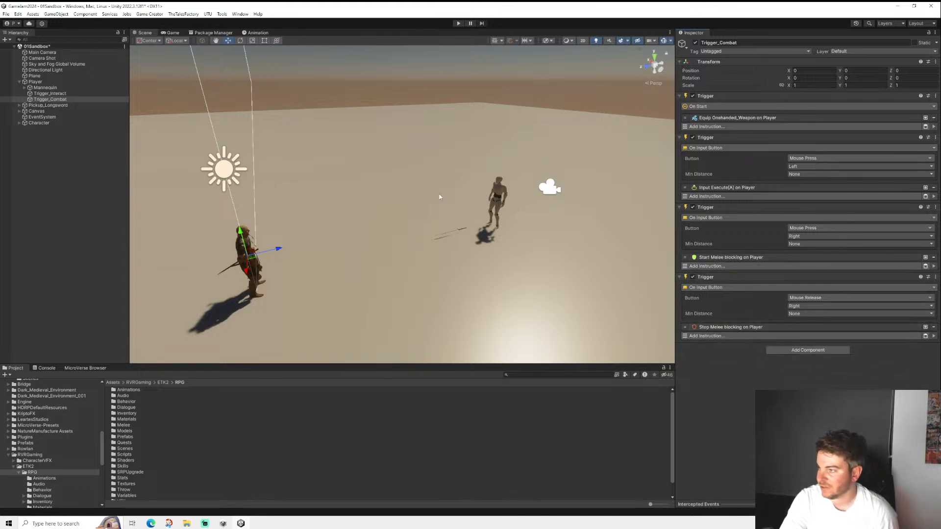
- Browse the project assets to 03Melee, check its DefaultLocomotion folder and open the parent States folder
{"action": "scroll", "coordinate": [39, 454], "scroll_direction": "up", "scroll_amount": 10}
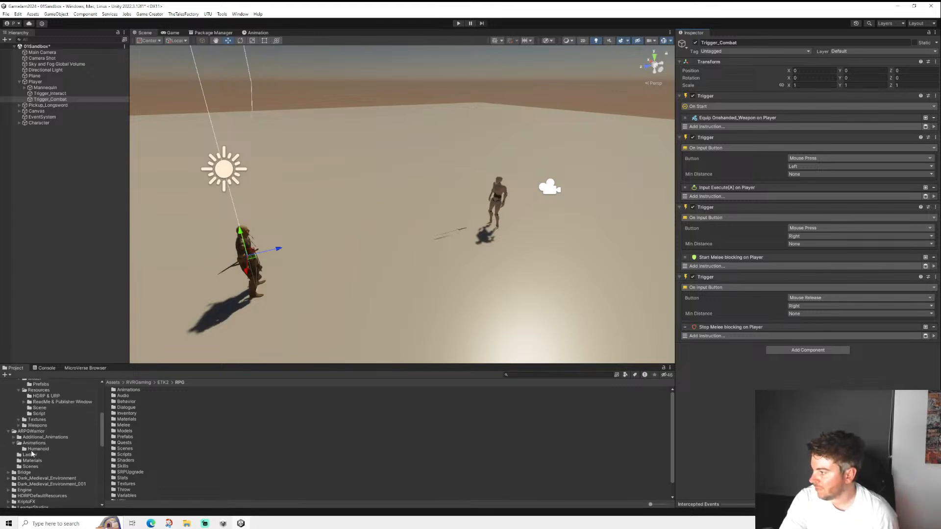
{"action": "scroll", "coordinate": [37, 447], "scroll_direction": "up", "scroll_amount": 3}
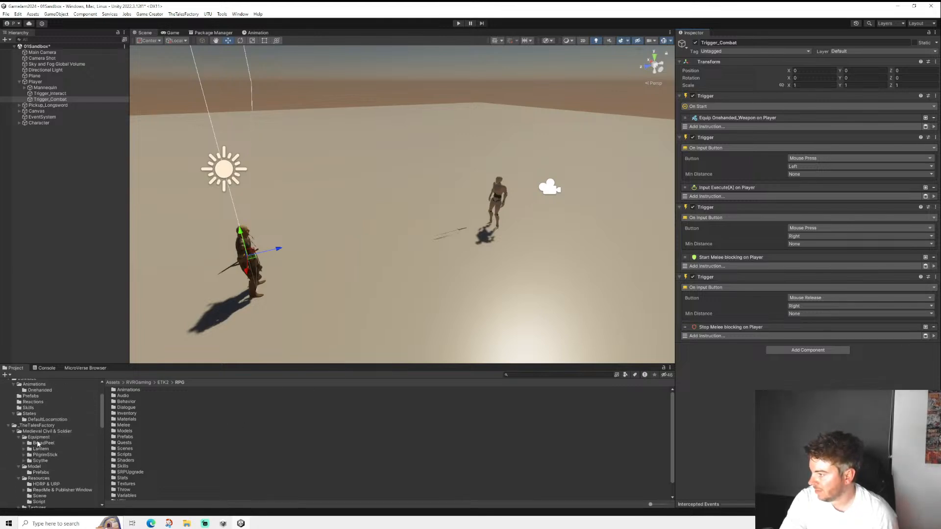
{"action": "left_click", "coordinate": [43, 443]}
{"action": "scroll", "coordinate": [43, 441], "scroll_direction": "up", "scroll_amount": 3}
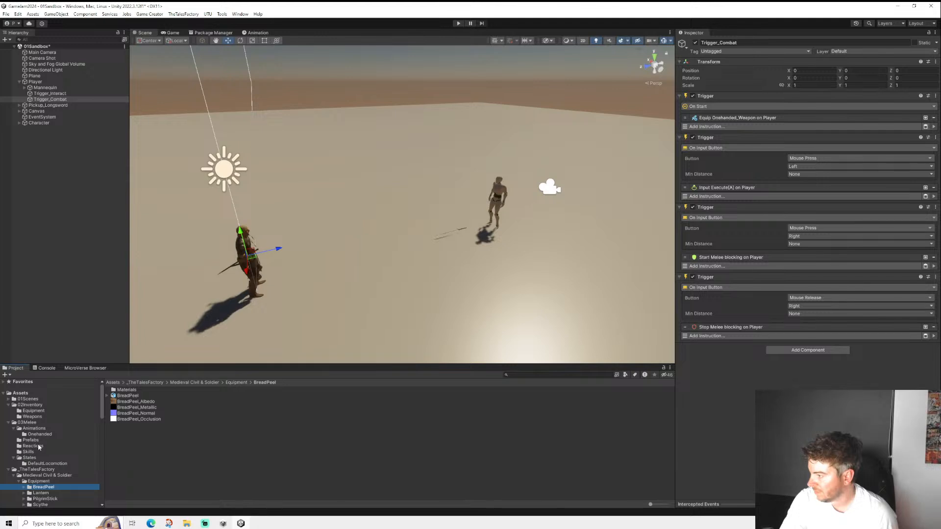
{"action": "left_click", "coordinate": [30, 464]}
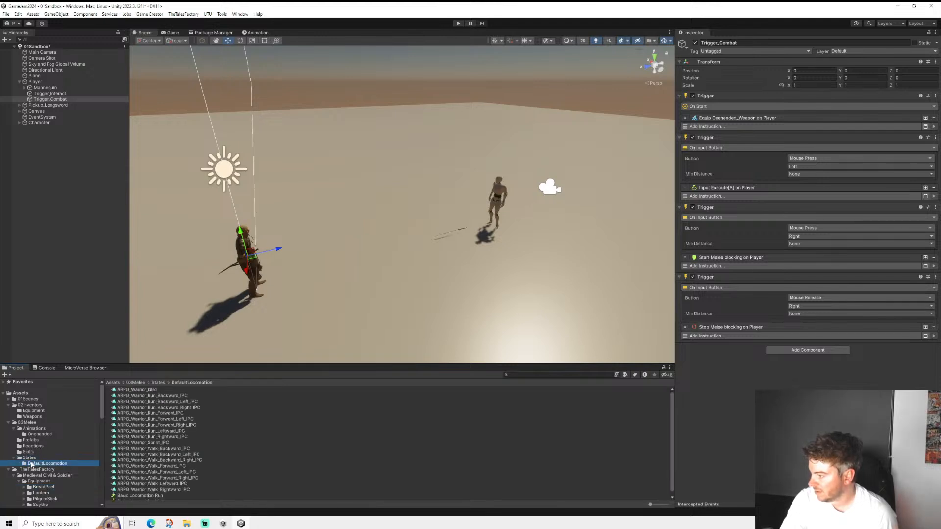
{"action": "scroll", "coordinate": [142, 458], "scroll_direction": "down", "scroll_amount": 1}
{"action": "scroll", "coordinate": [142, 459], "scroll_direction": "up", "scroll_amount": 1}
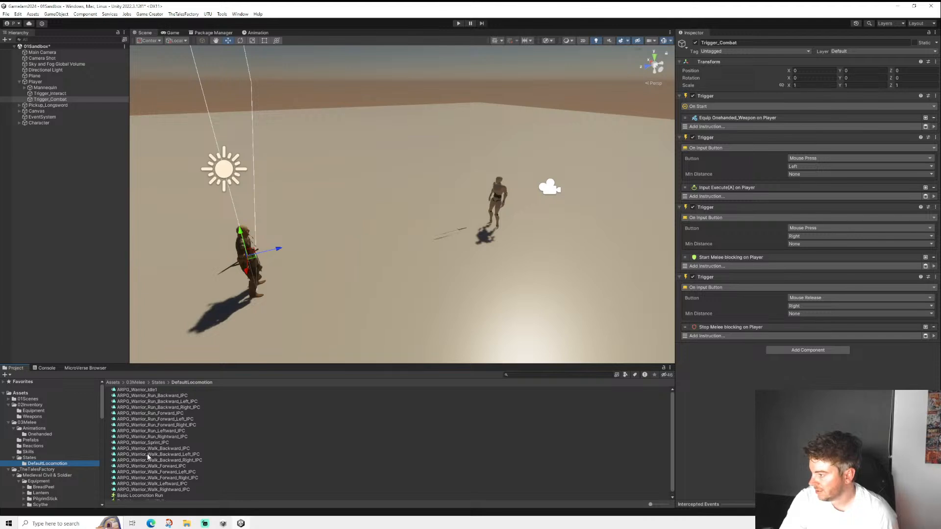
{"action": "left_click", "coordinate": [29, 458]}
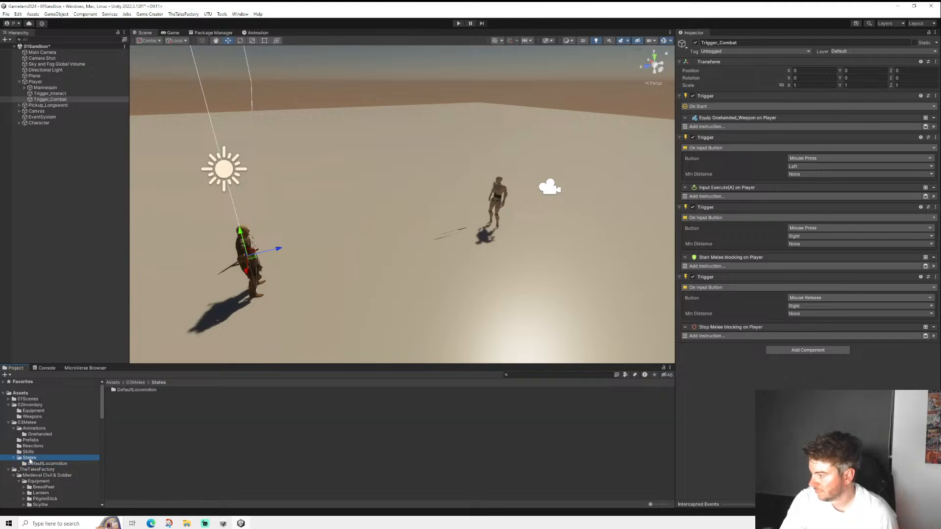
- Create a folder named ShieldBlockLocomotion inside the 03Melee States folder
{"action": "right_click", "coordinate": [152, 421]}
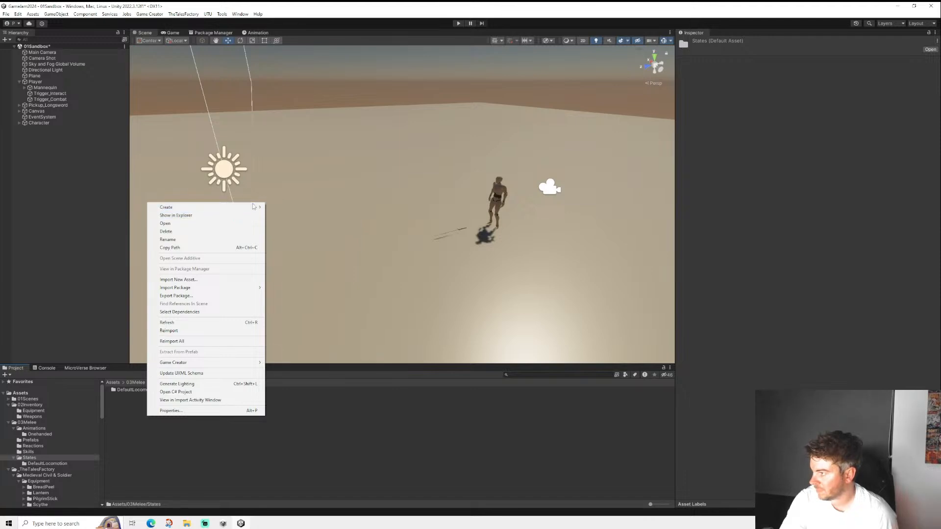
{"action": "mouse_move", "coordinate": [259, 207]}
{"action": "left_click", "coordinate": [304, 137]}
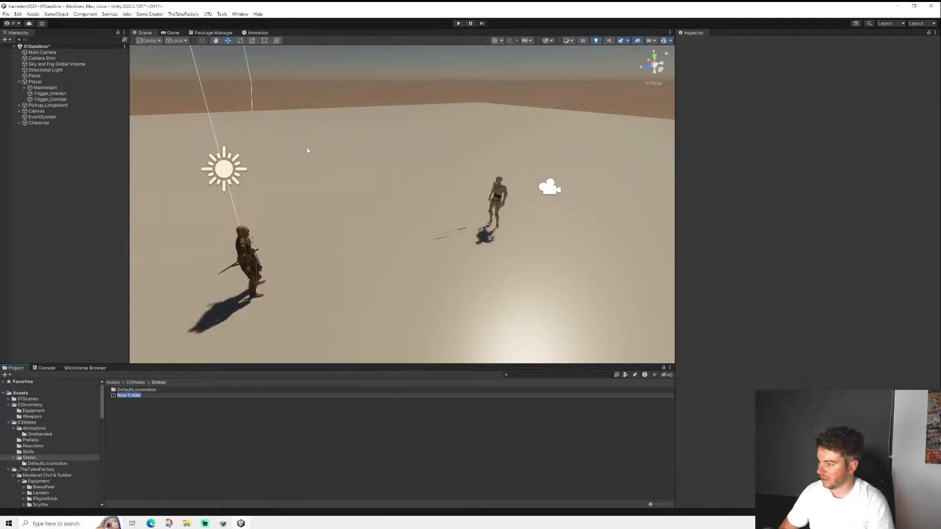
{"action": "type", "text": "Sw"}
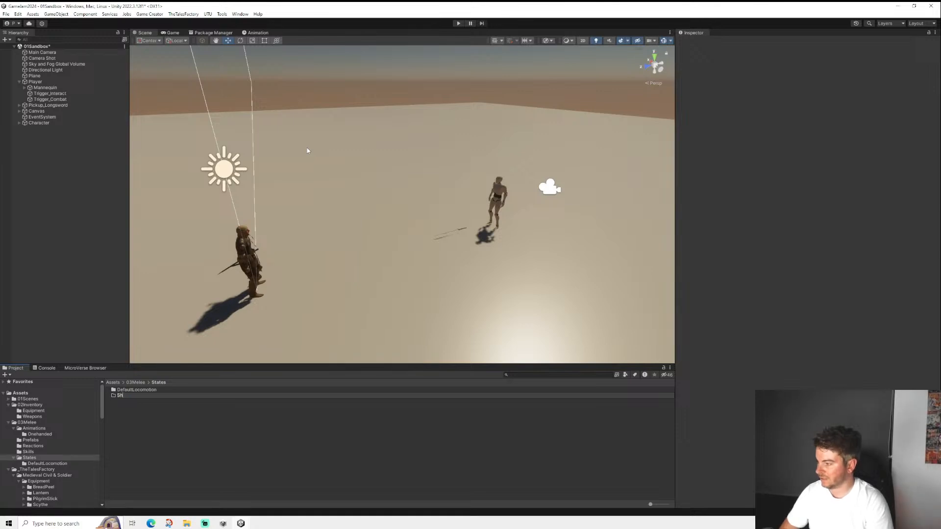
{"action": "type", "text": "hie"}
{"action": "key", "text": "BackSpace"}
{"action": "key", "text": "BackSpace"}
{"action": "key", "text": "BackSpace"}
{"action": "type", "text": "i"}
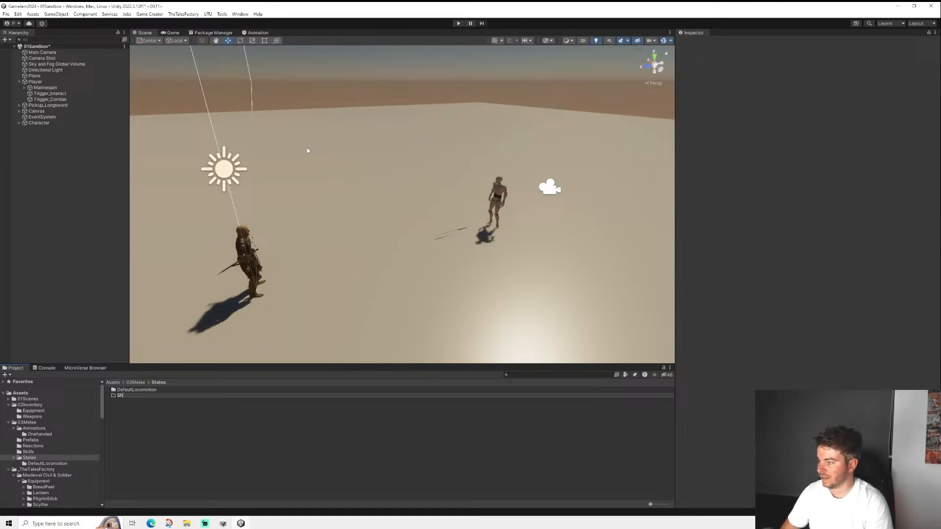
{"action": "type", "text": "eld"}
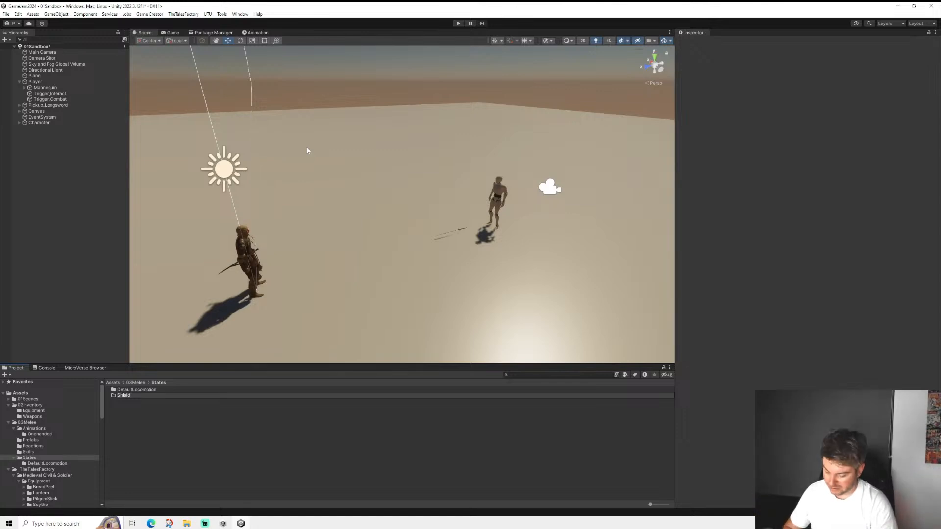
{"action": "type", "text": "Block"}
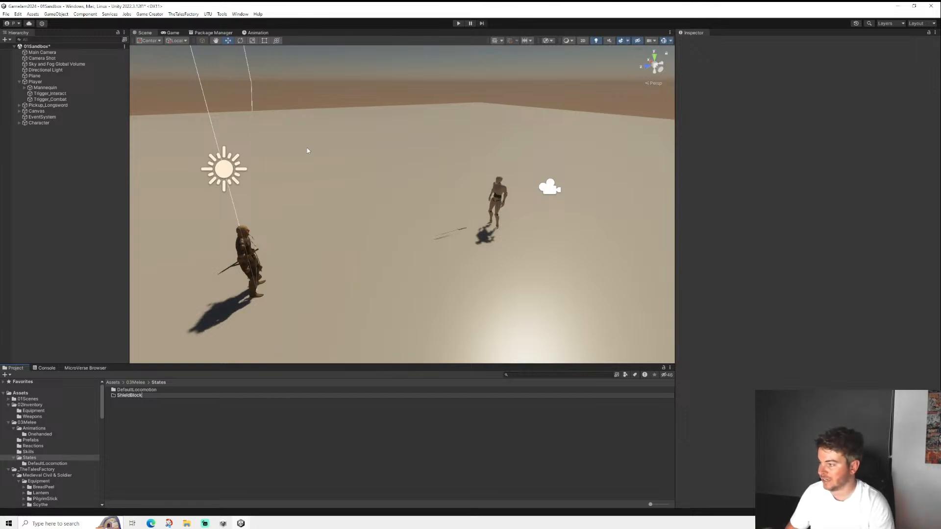
{"action": "type", "text": "Loc"}
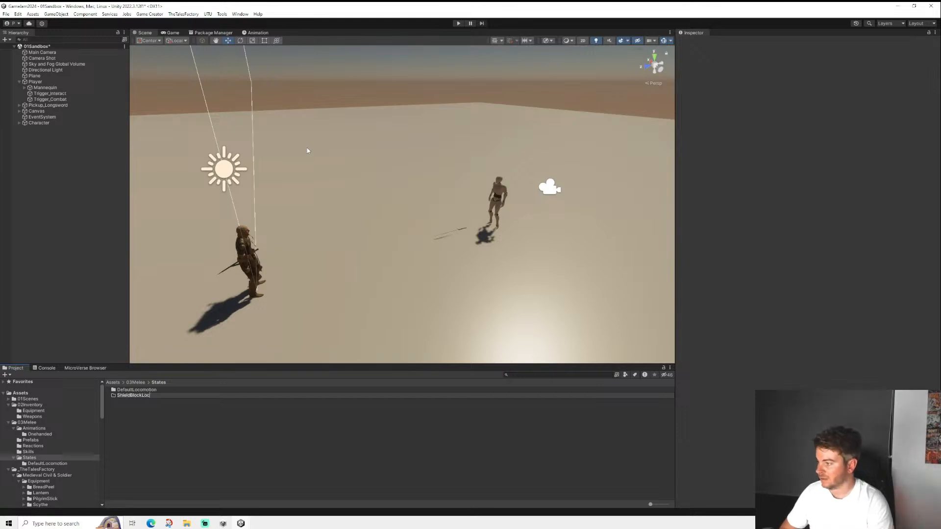
{"action": "type", "text": "omot"}
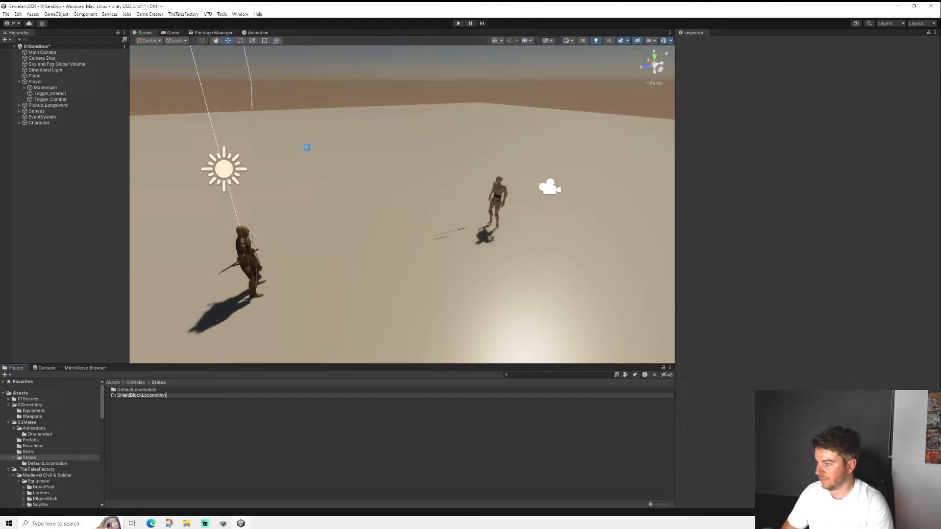
{"action": "type", "text": "ion"}
{"action": "key", "text": "Return"}
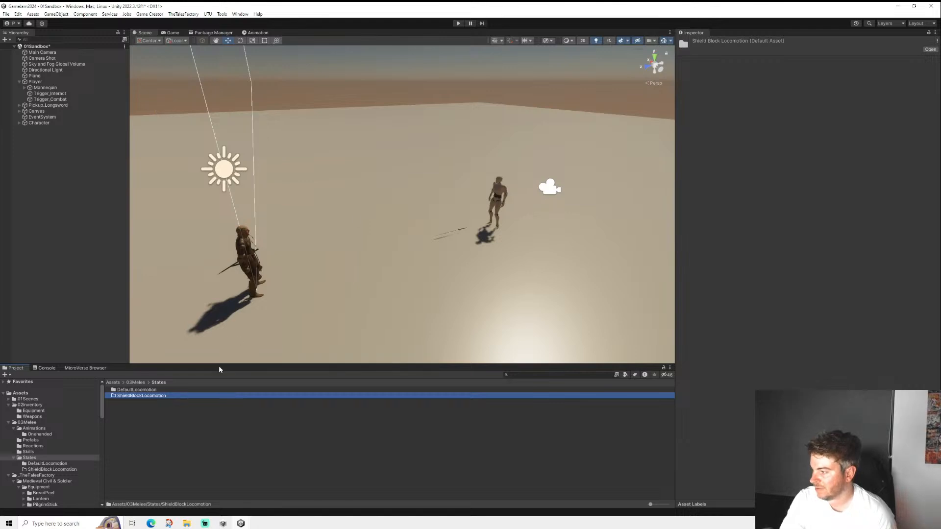
- Create a Game Creator Basic Locomotion State asset inside the ShieldBlockLocomotion folder
{"action": "double_click", "coordinate": [154, 396]}
{"action": "right_click", "coordinate": [153, 392]}
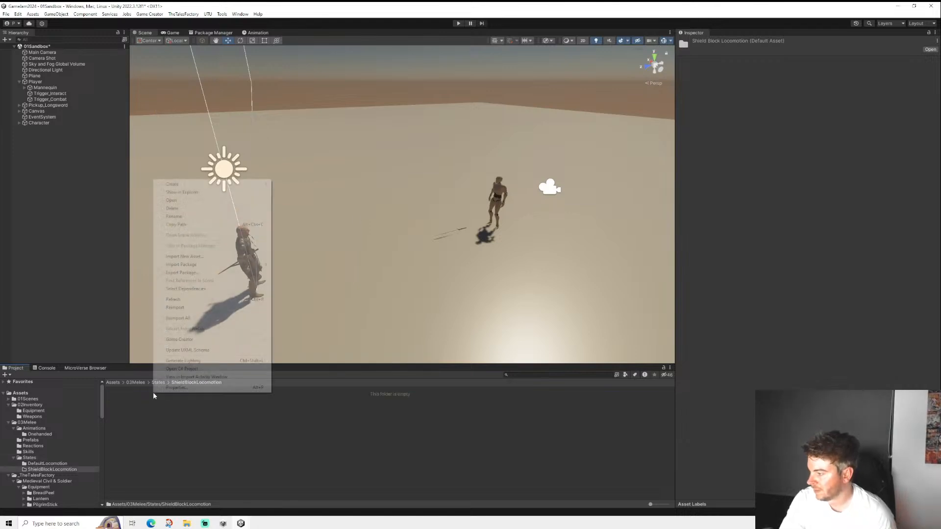
{"action": "left_click", "coordinate": [138, 391]}
{"action": "right_click", "coordinate": [162, 391]}
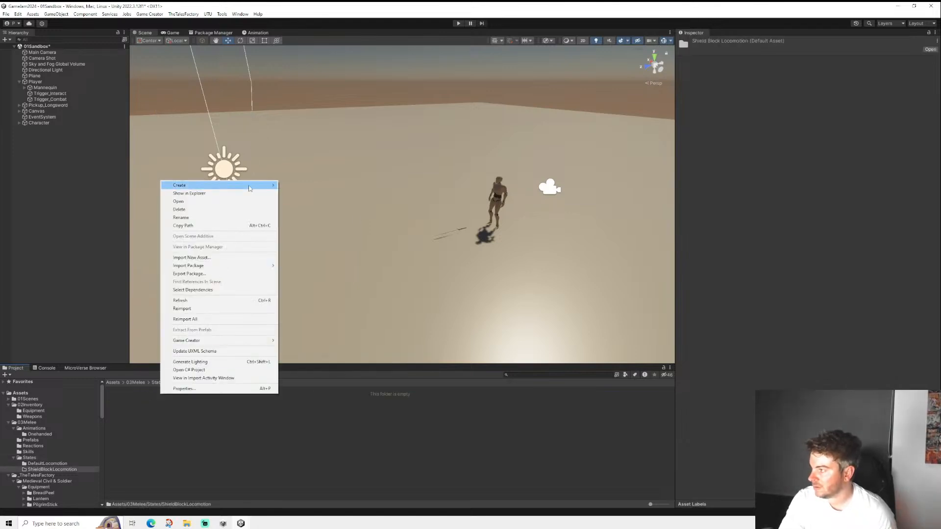
{"action": "mouse_move", "coordinate": [206, 185]}
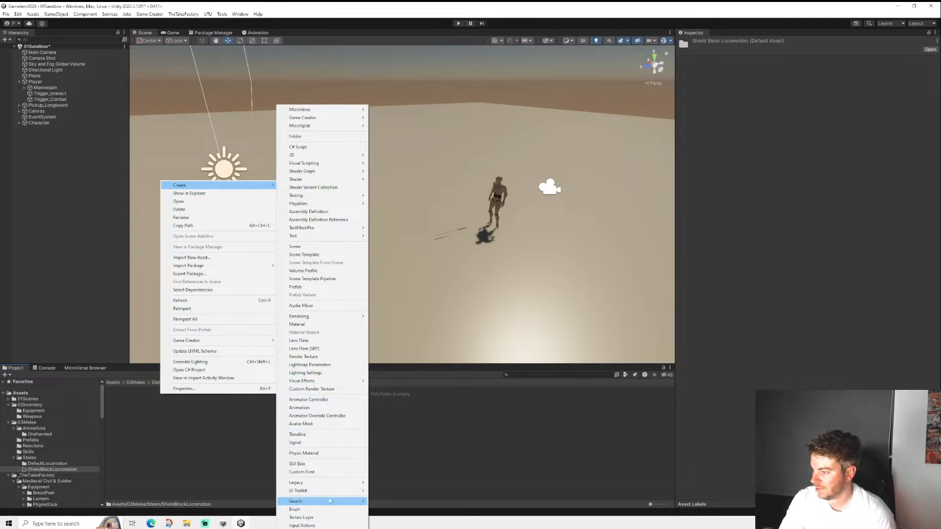
{"action": "mouse_move", "coordinate": [335, 120]}
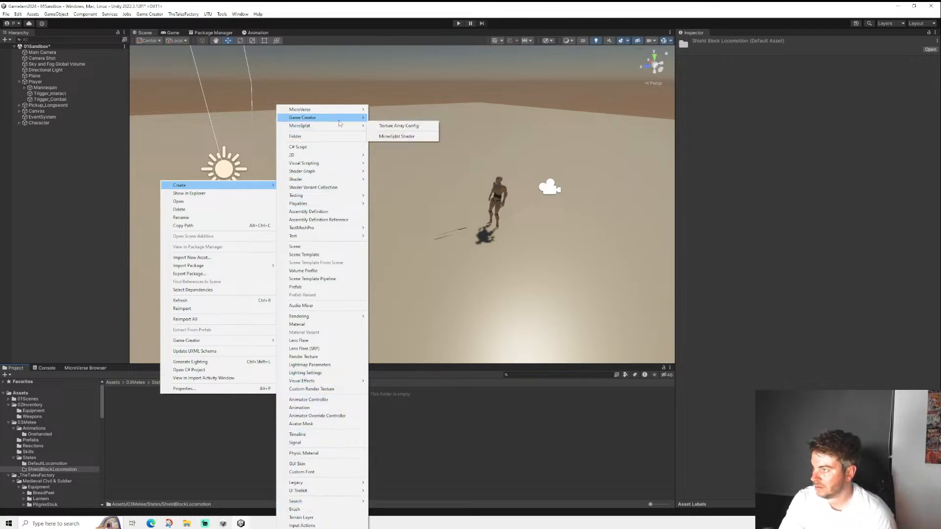
{"action": "mouse_move", "coordinate": [415, 186]}
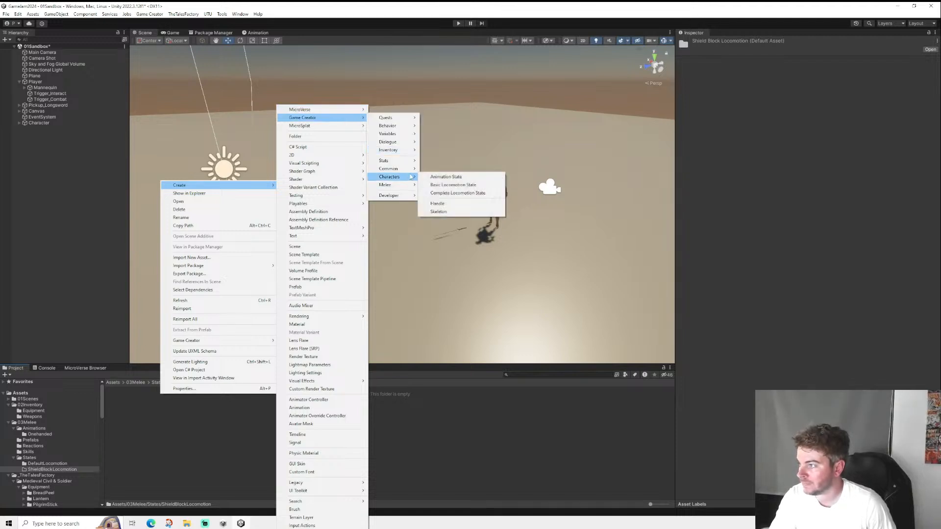
{"action": "left_click", "coordinate": [445, 186]}
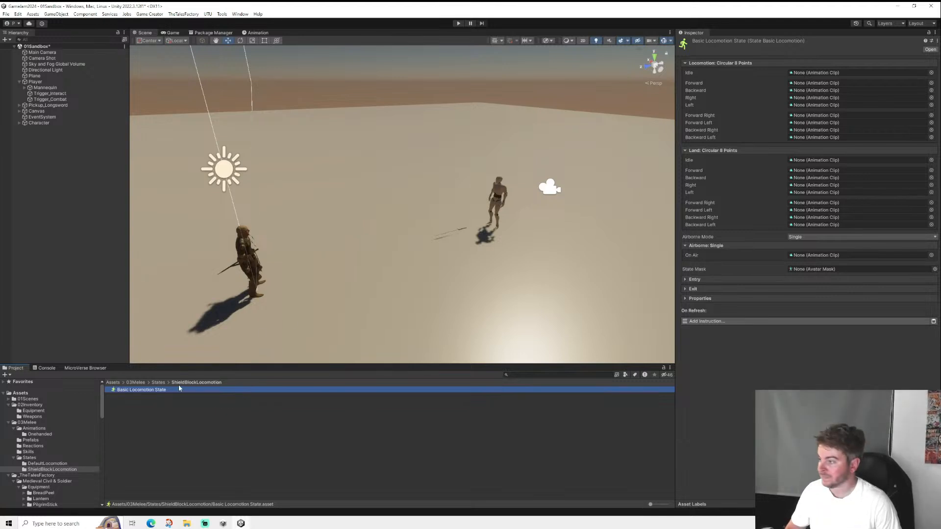
- Rename the new locomotion state asset to Shield Block Locomotion
{"action": "right_click", "coordinate": [160, 390]}
{"action": "left_click", "coordinate": [180, 212]}
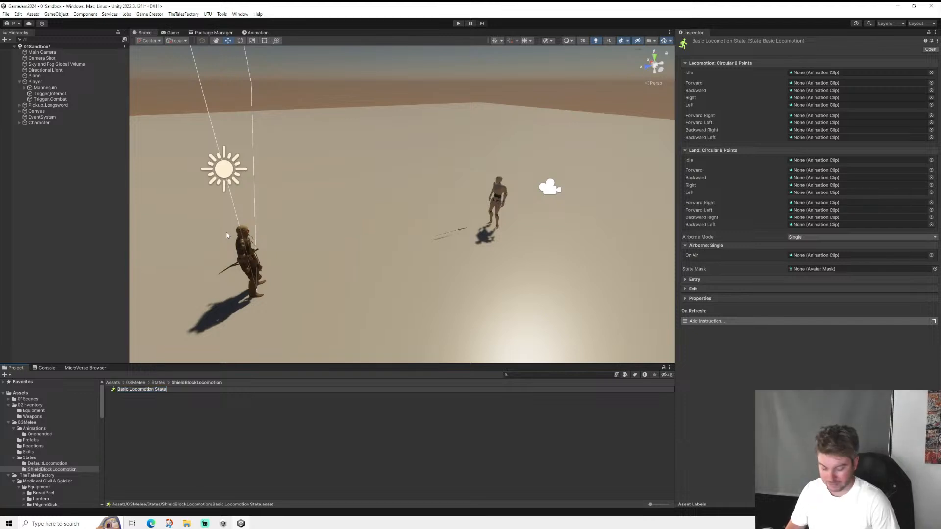
{"action": "key", "text": "Delete"}
{"action": "key", "text": "Delete"}
{"action": "key", "text": "Delete"}
{"action": "key", "text": "Delete"}
{"action": "key", "text": "Delete"}
{"action": "key", "text": "Delete"}
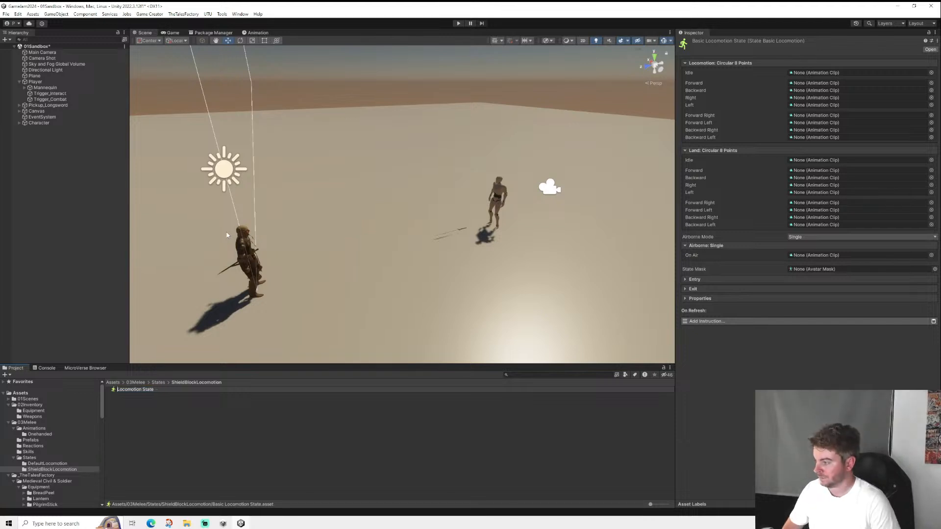
{"action": "type", "text": "B"}
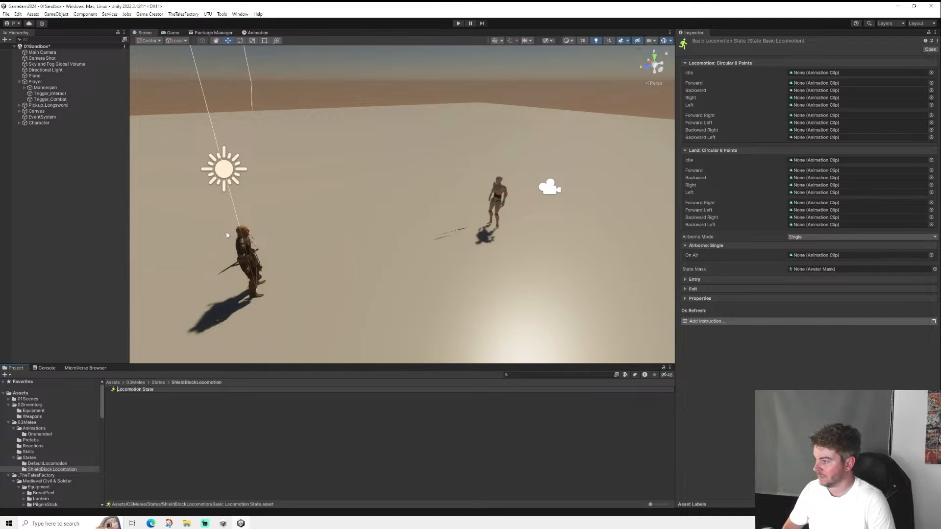
{"action": "type", "text": "Shield Block"}
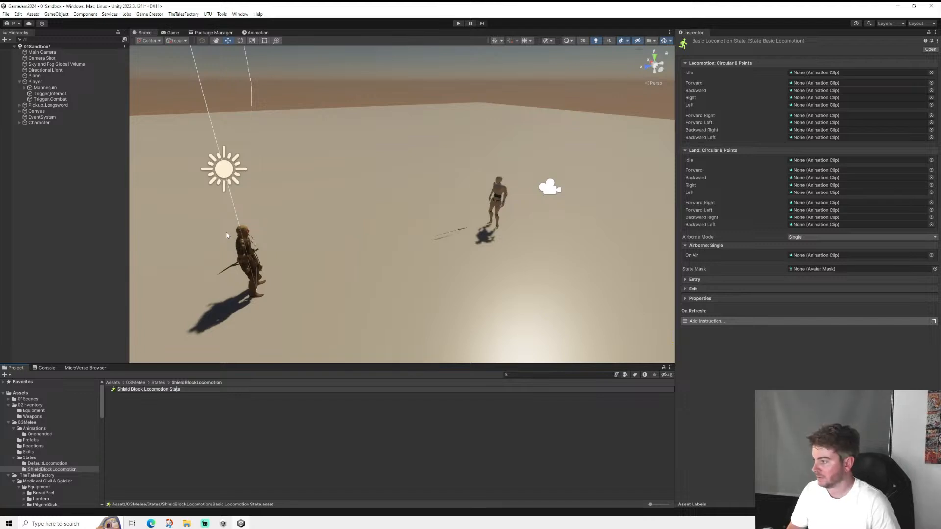
{"action": "key", "text": "ctrl+shift+Left"}
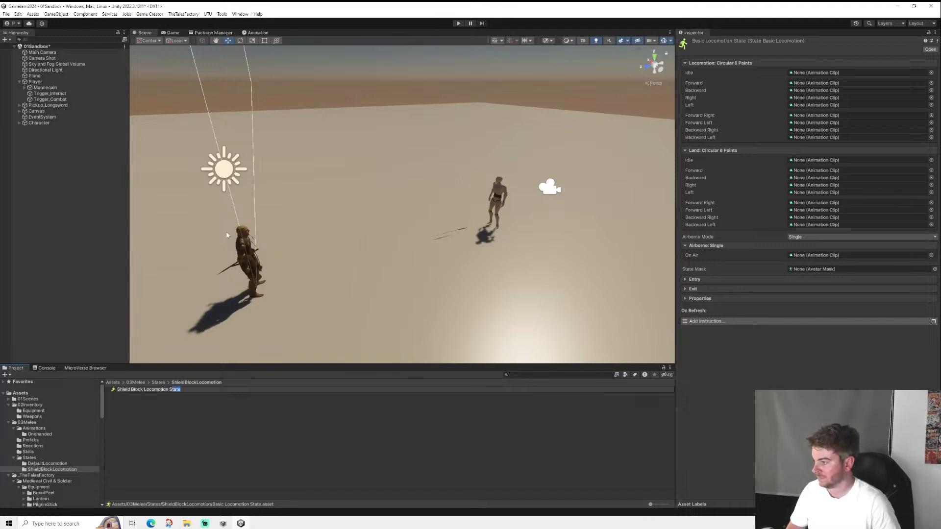
{"action": "key", "text": "BackSpace"}
{"action": "key", "text": "BackSpace"}
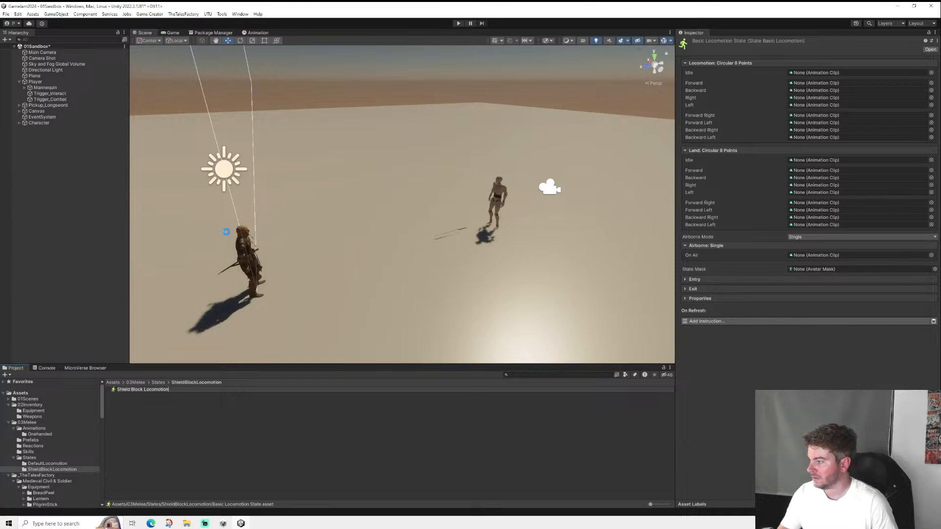
{"action": "key", "text": "Return"}
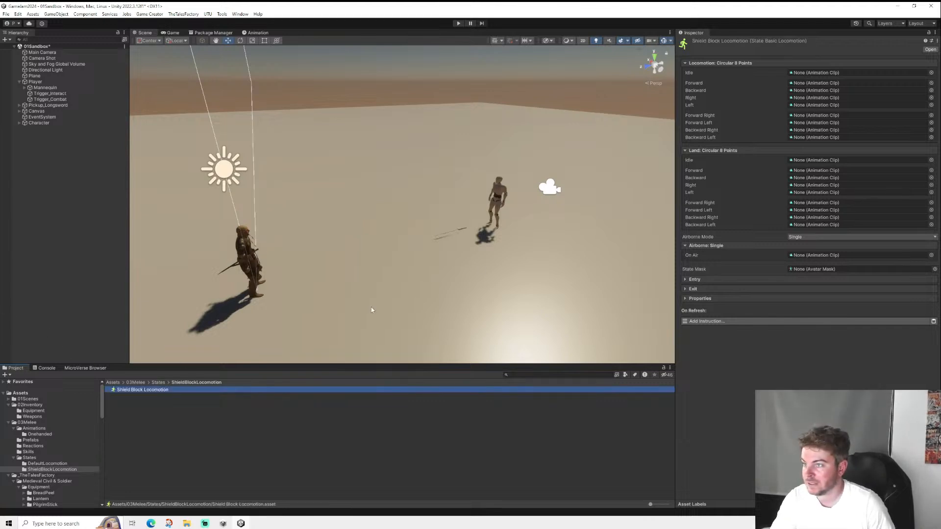
- Examine the animation clip assignments of Basic Locomotion Walk and Basic Locomotion Run in the DefaultLocomotion folder
{"action": "left_click", "coordinate": [32, 463]}
{"action": "scroll", "coordinate": [154, 470], "scroll_direction": "down", "scroll_amount": 3}
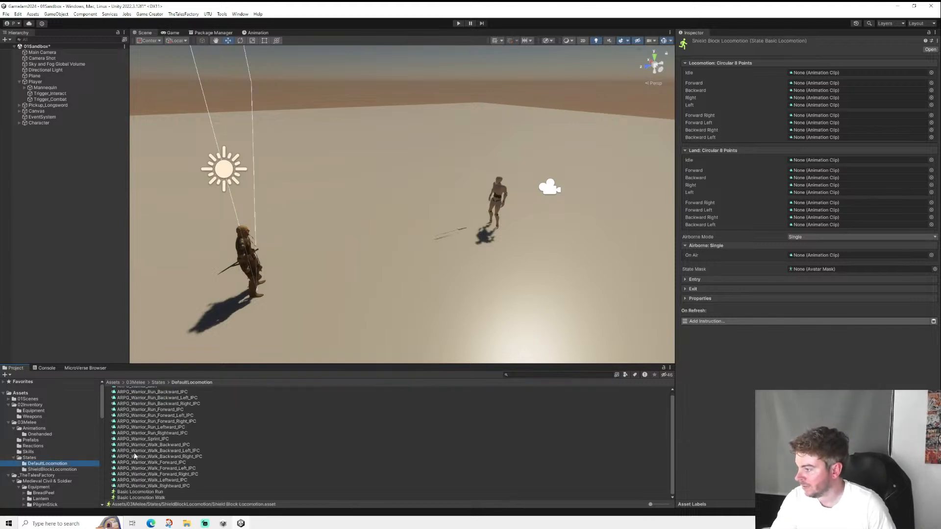
{"action": "left_click", "coordinate": [153, 497]}
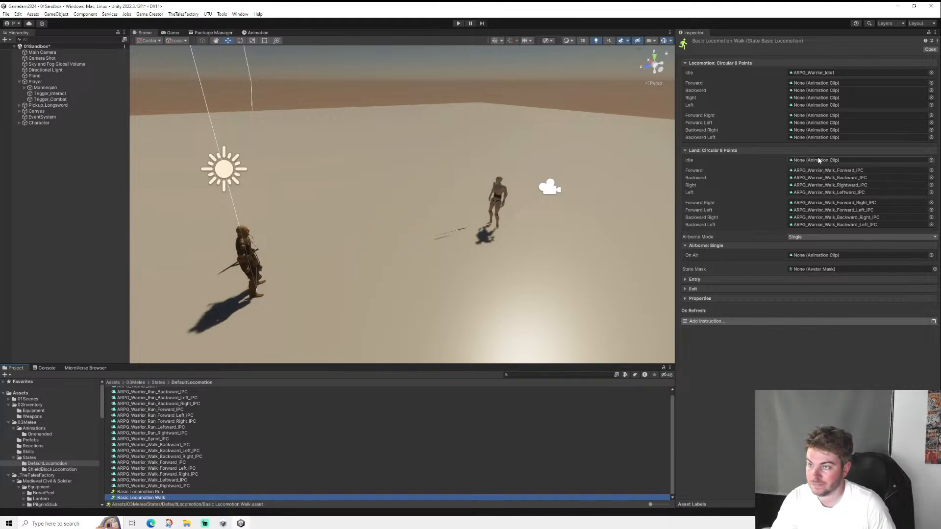
{"action": "left_click", "coordinate": [157, 492]}
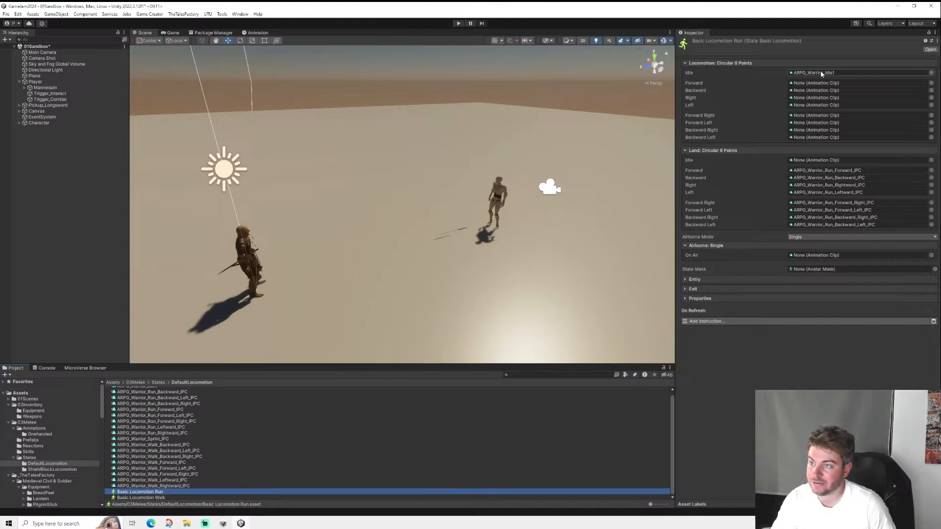
- Return to the ShieldBlockLocomotion folder and rename its state asset to Shield Block Locomotion Walk
{"action": "left_click", "coordinate": [60, 468]}
{"action": "left_click", "coordinate": [158, 391]}
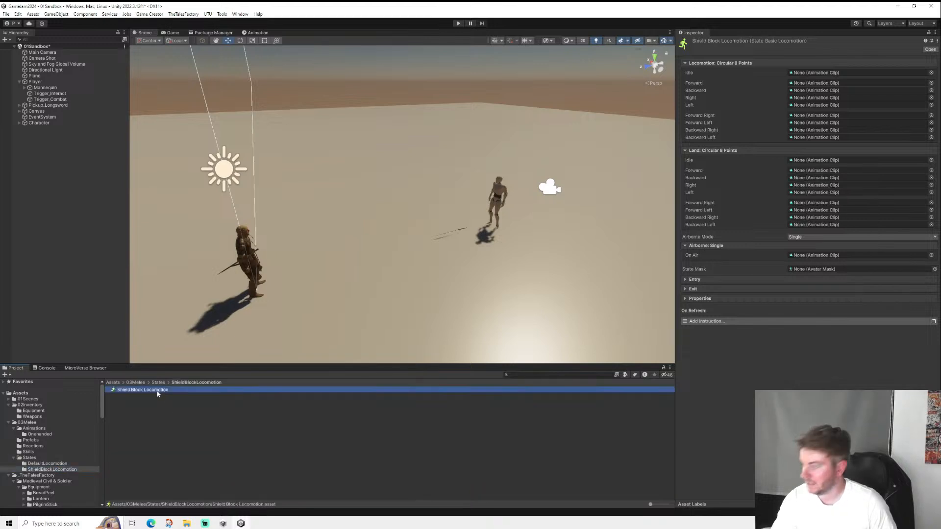
{"action": "right_click", "coordinate": [165, 391]}
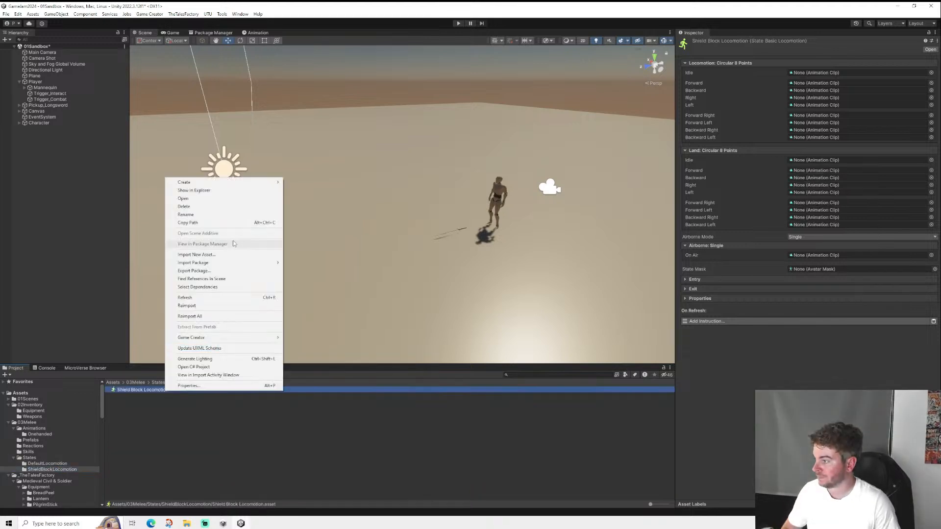
{"action": "left_click", "coordinate": [210, 215]}
{"action": "key", "text": "Right"}
{"action": "type", "text": "Wal"}
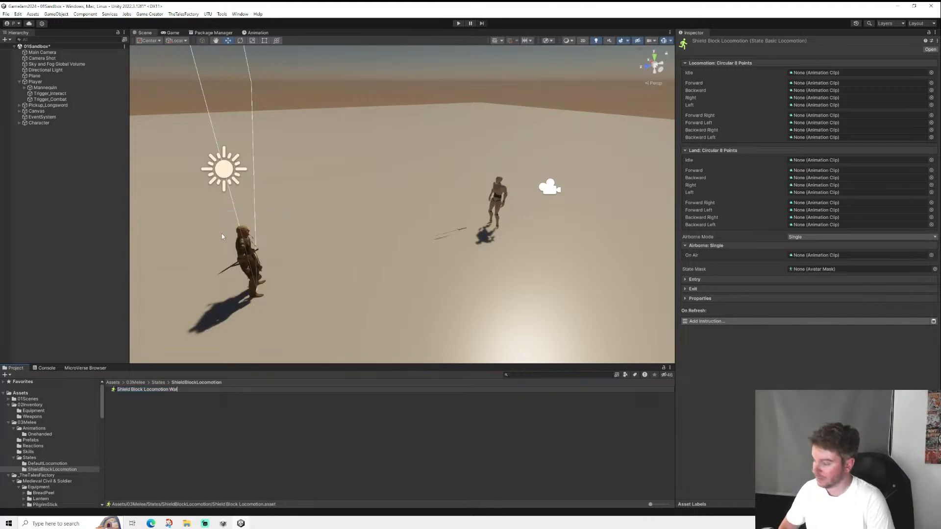
{"action": "type", "text": "k"}
{"action": "key", "text": "Return"}
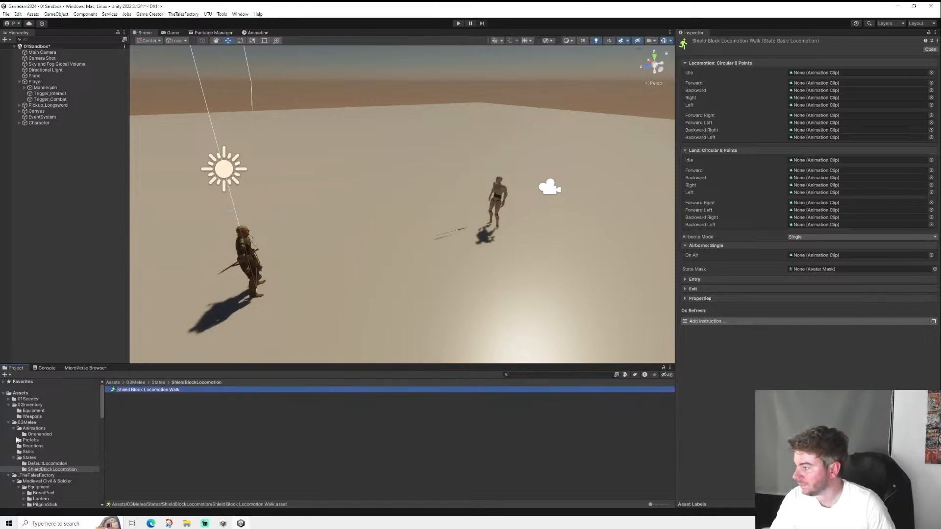
- Collapse the Land and Airborne sections of the Shield Block Locomotion Walk state
{"action": "scroll", "coordinate": [40, 472], "scroll_direction": "down", "scroll_amount": 3}
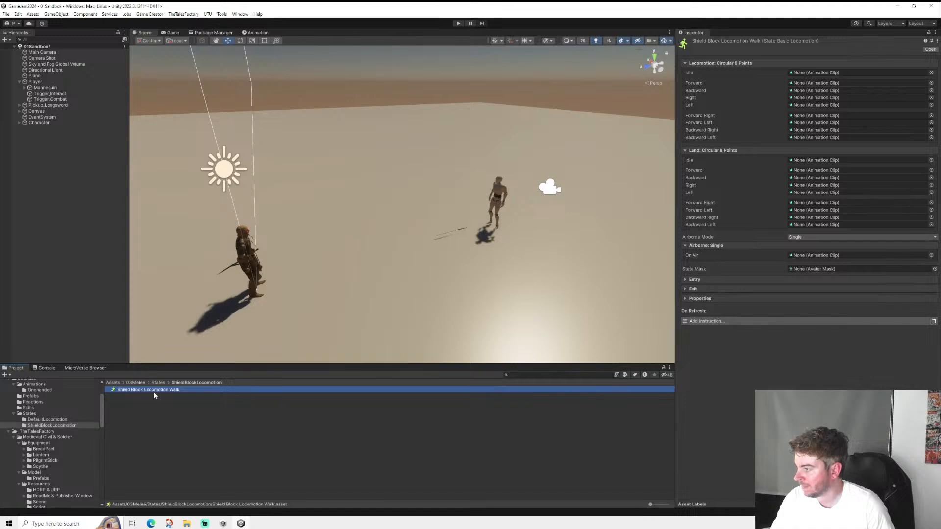
{"action": "left_click", "coordinate": [715, 151]}
{"action": "left_click", "coordinate": [708, 169]}
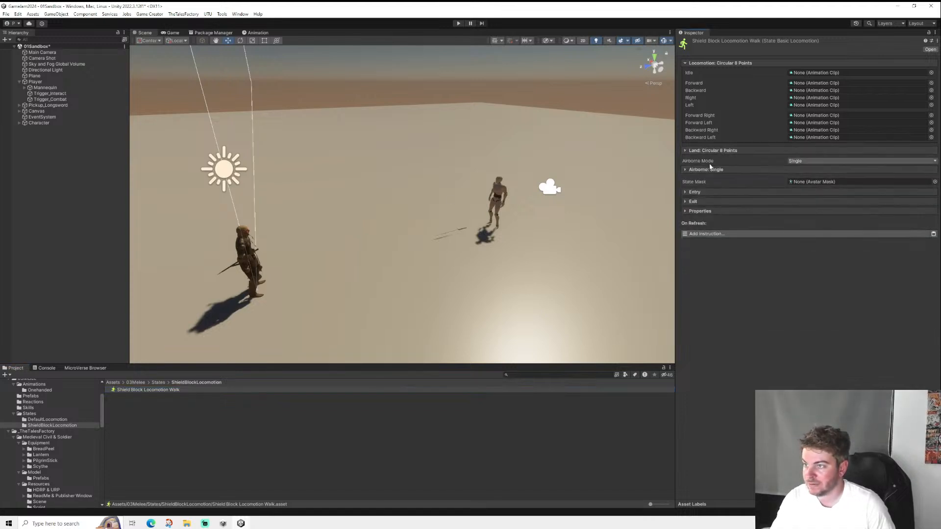
- Open the ARPGWarrior Humanoid animations folder and inspect the ARPG_Warrior_Guard_Run_Backward_IPC clip
{"action": "scroll", "coordinate": [15, 452], "scroll_direction": "down", "scroll_amount": 7}
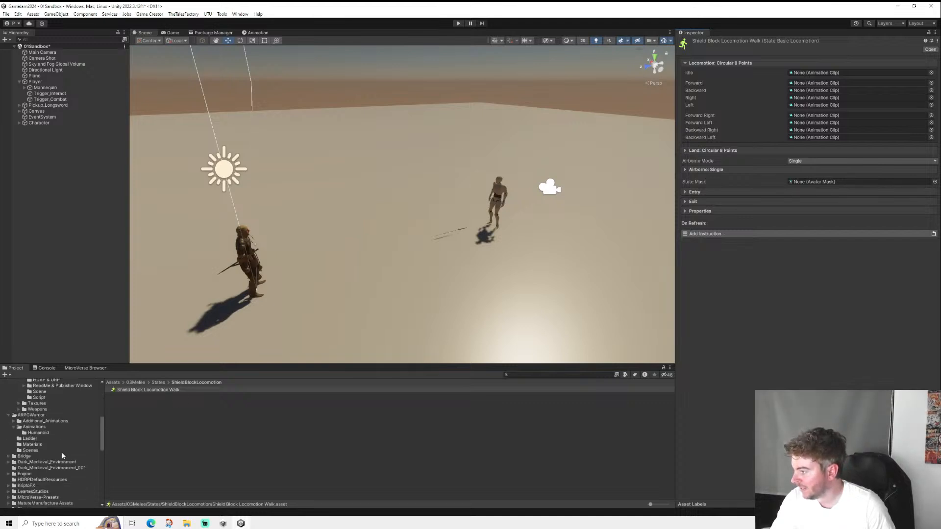
{"action": "left_click", "coordinate": [37, 433]}
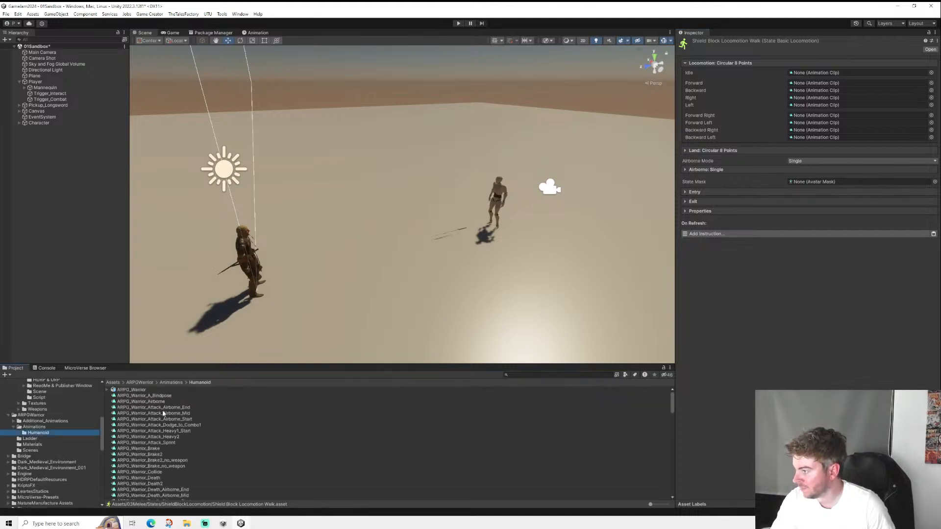
{"action": "scroll", "coordinate": [164, 408], "scroll_direction": "down", "scroll_amount": 10}
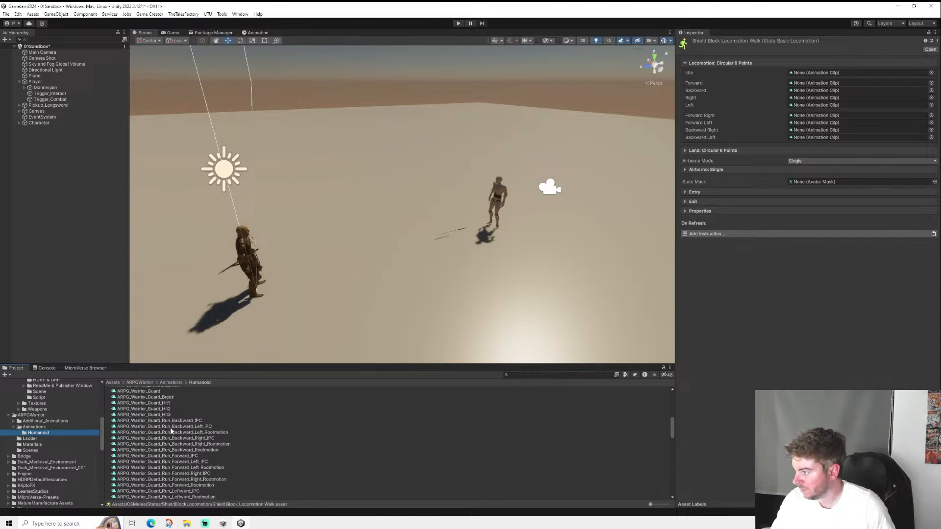
{"action": "left_click", "coordinate": [191, 421]}
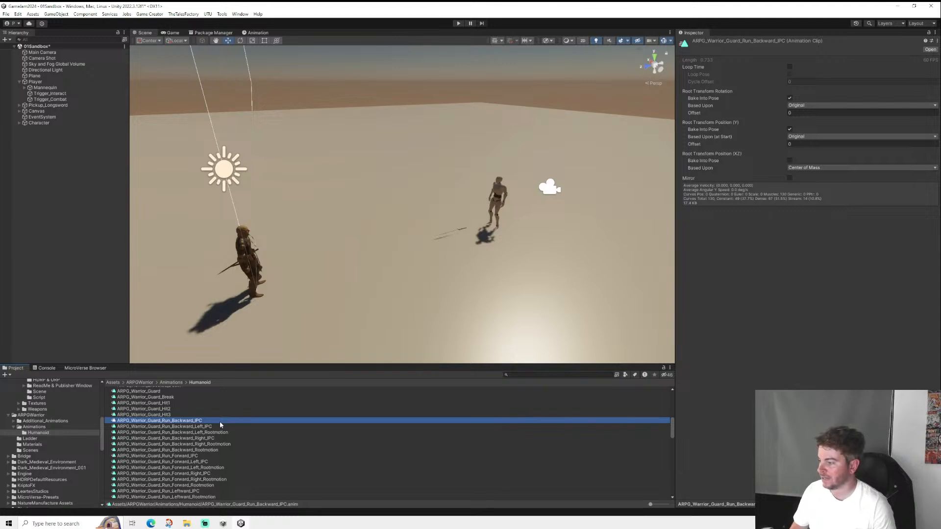
- Move ARPG_Warrior_Guard and the eight ARPG_Warrior_Guard_Walk IPC clips from the Humanoid folder into the ShieldBlockLocomotion folder
{"action": "scroll", "coordinate": [189, 431], "scroll_direction": "down", "scroll_amount": 5}
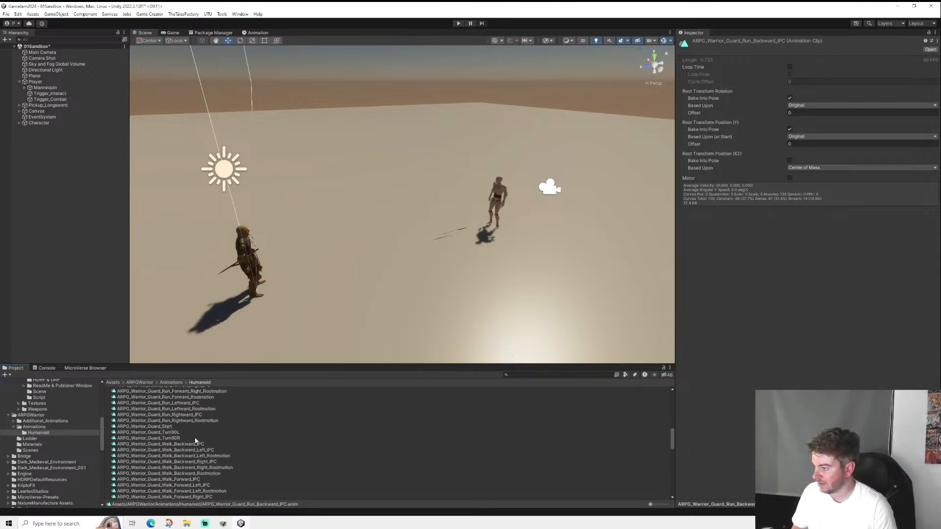
{"action": "left_click", "coordinate": [191, 444]}
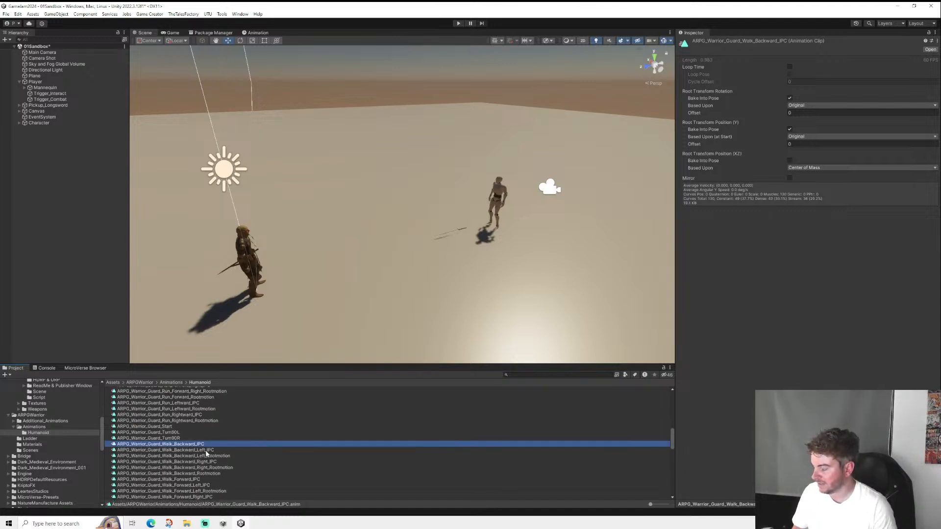
{"action": "left_click", "coordinate": [206, 450], "text": "ctrl"}
{"action": "left_click", "coordinate": [203, 462], "text": "ctrl"}
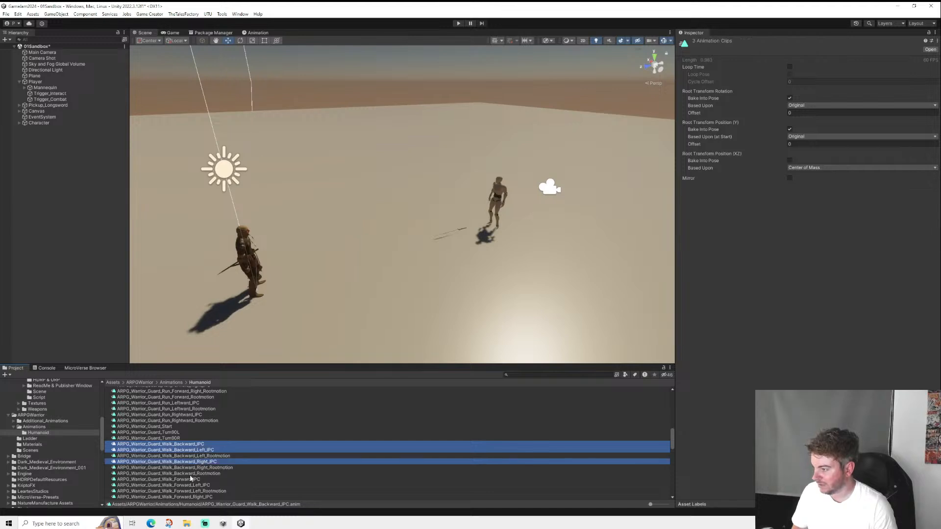
{"action": "left_click", "coordinate": [191, 480], "text": "ctrl"}
{"action": "scroll", "coordinate": [237, 465], "scroll_direction": "down", "scroll_amount": 3}
{"action": "left_click", "coordinate": [205, 454], "text": "ctrl"}
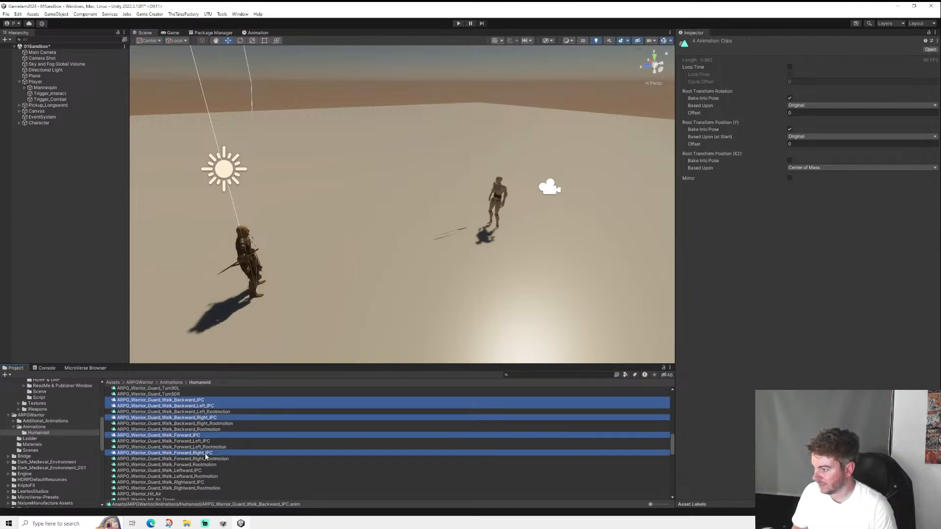
{"action": "left_click", "coordinate": [206, 443], "text": "ctrl"}
{"action": "left_click", "coordinate": [195, 471], "text": "ctrl"}
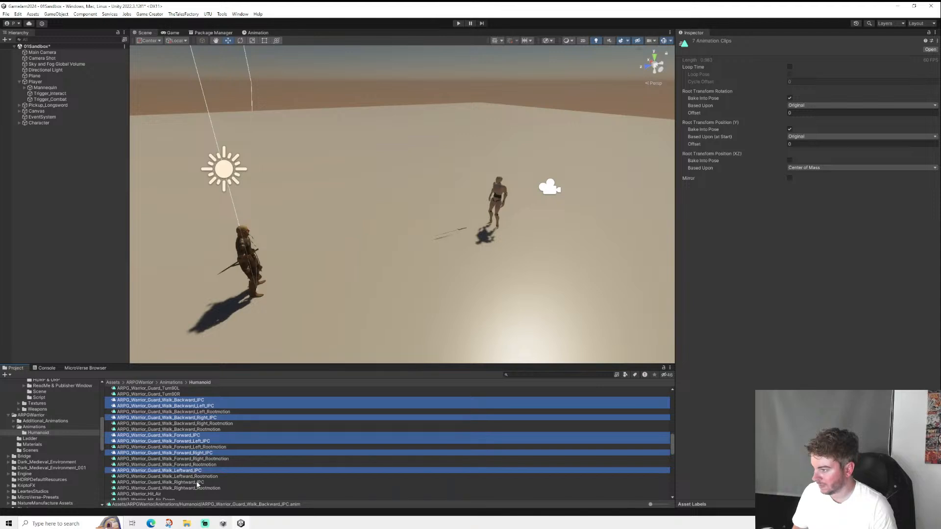
{"action": "left_click", "coordinate": [193, 483], "text": "ctrl"}
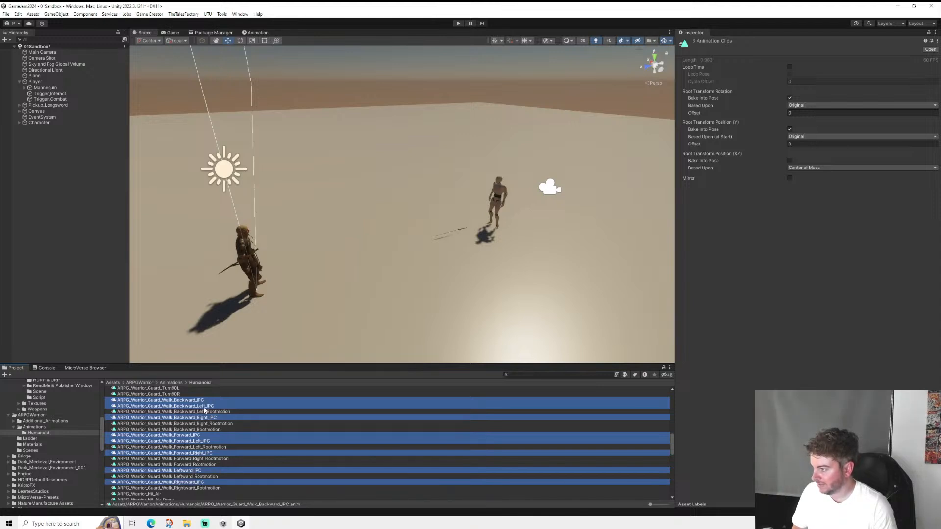
{"action": "scroll", "coordinate": [205, 410], "scroll_direction": "up", "scroll_amount": 8}
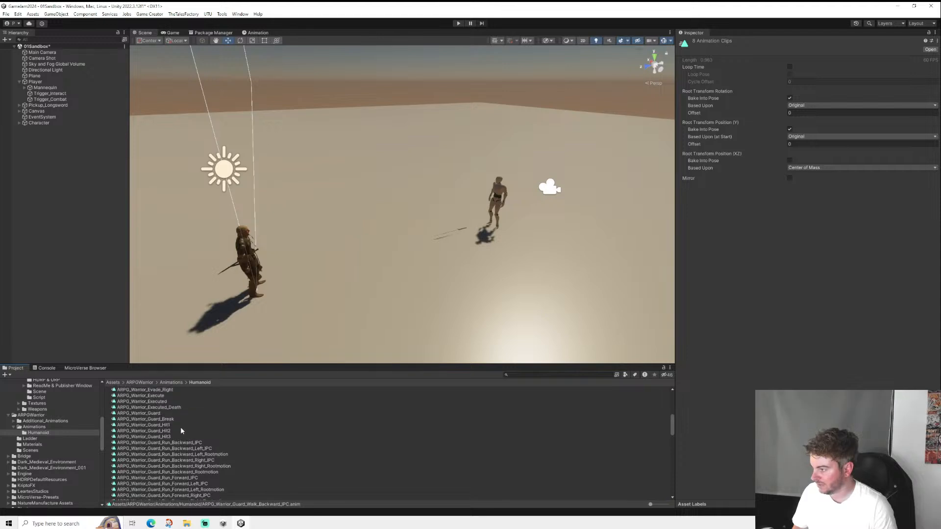
{"action": "scroll", "coordinate": [181, 429], "scroll_direction": "up", "scroll_amount": 3}
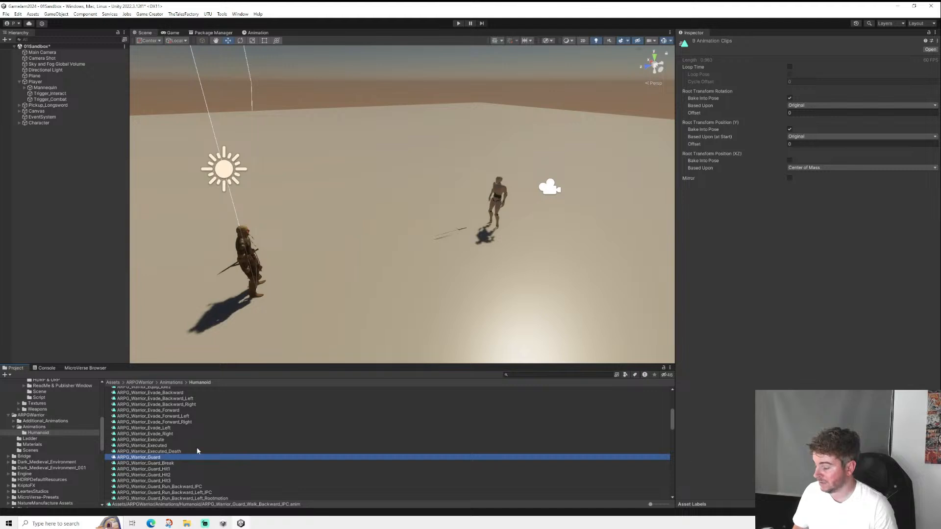
{"action": "scroll", "coordinate": [196, 447], "scroll_direction": "down", "scroll_amount": 10}
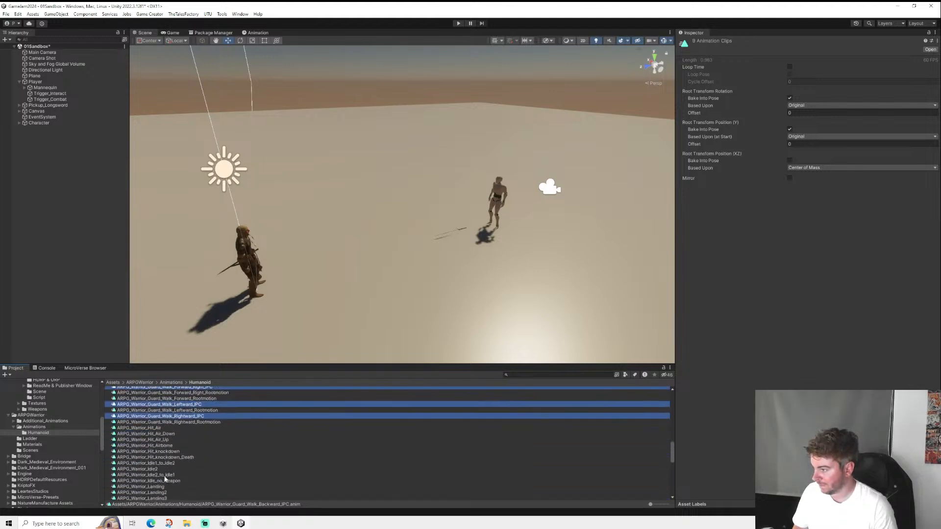
{"action": "scroll", "coordinate": [165, 473], "scroll_direction": "up", "scroll_amount": 3}
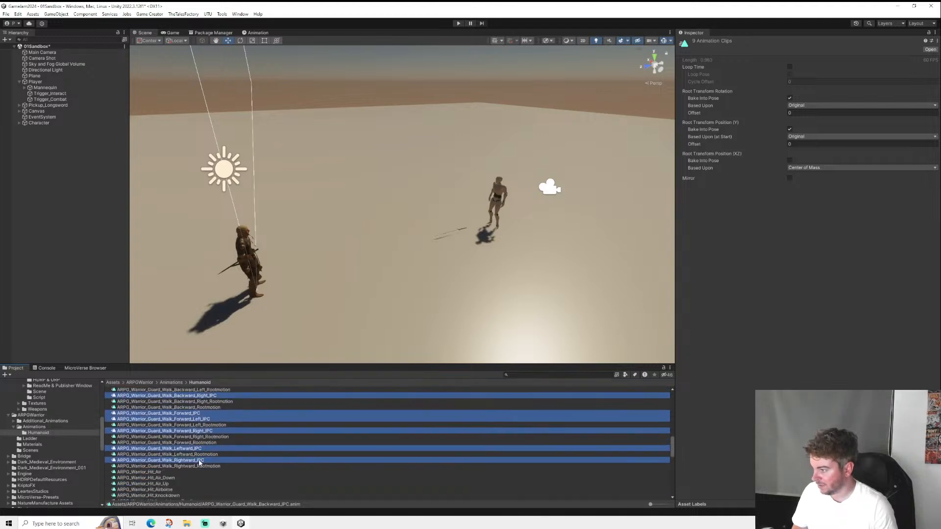
{"action": "scroll", "coordinate": [199, 463], "scroll_direction": "up", "scroll_amount": 5}
{"action": "scroll", "coordinate": [71, 443], "scroll_direction": "up", "scroll_amount": 5}
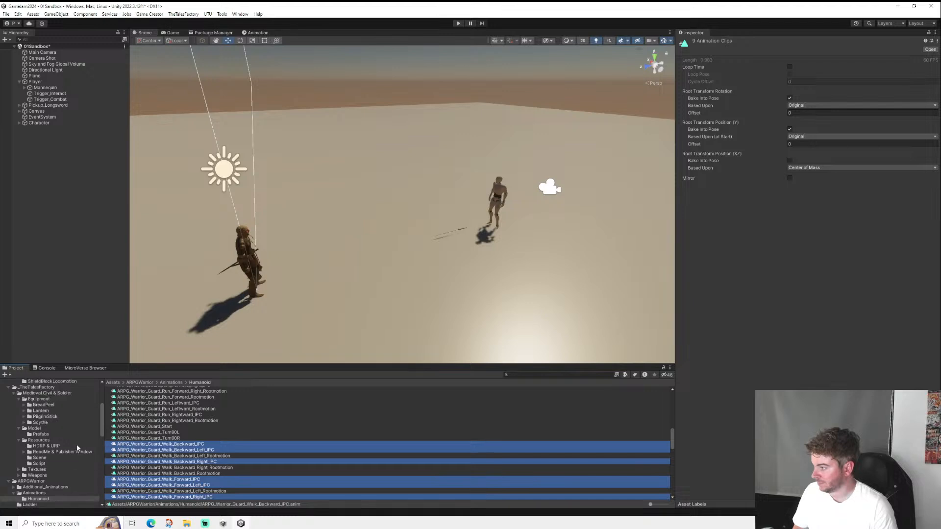
{"action": "scroll", "coordinate": [76, 444], "scroll_direction": "up", "scroll_amount": 5}
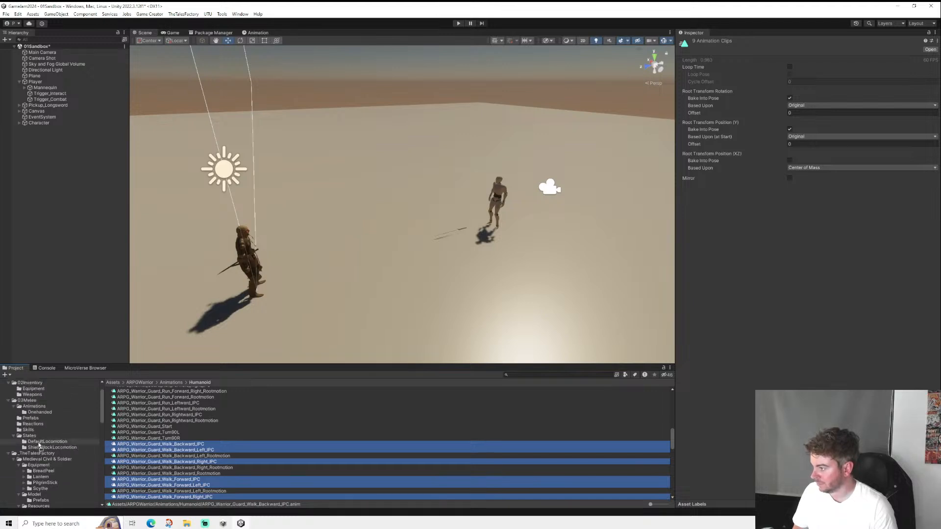
{"action": "left_click_drag", "start_coordinate": [49, 448], "coordinate": [49, 448]}
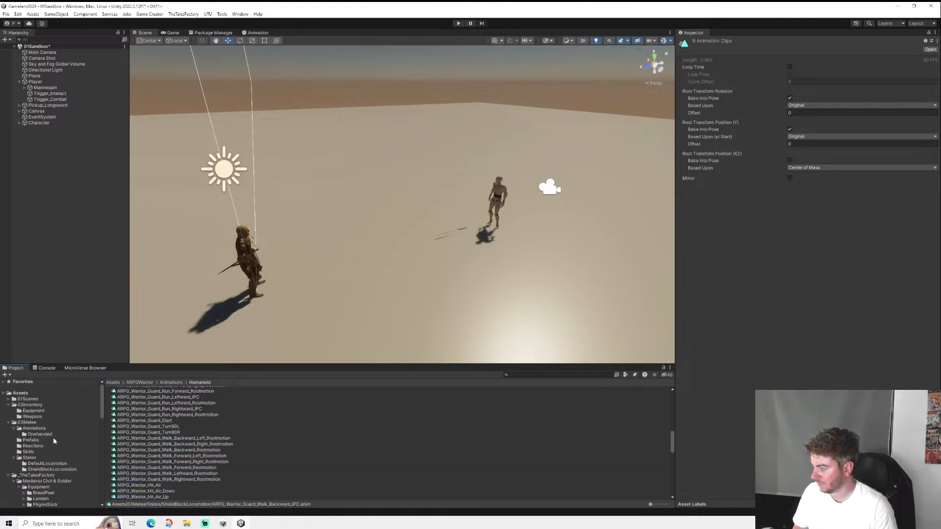
- In Shield Block Locomotion Walk, assign ARPG_Warrior_Guard to Idle and the matching Guard_Walk IPC clips to Backward, Backward Left and Backward Right
{"action": "left_click", "coordinate": [43, 436]}
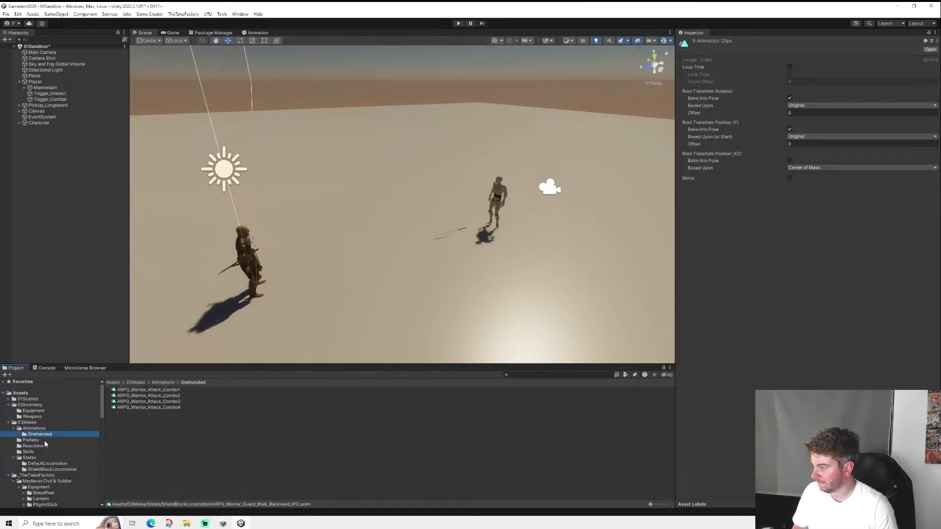
{"action": "left_click", "coordinate": [49, 469]}
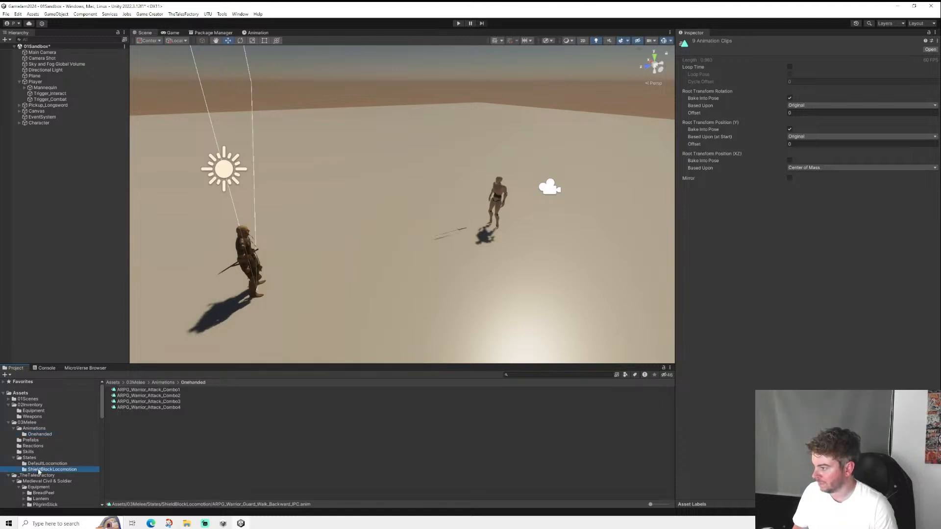
{"action": "left_click", "coordinate": [154, 444]}
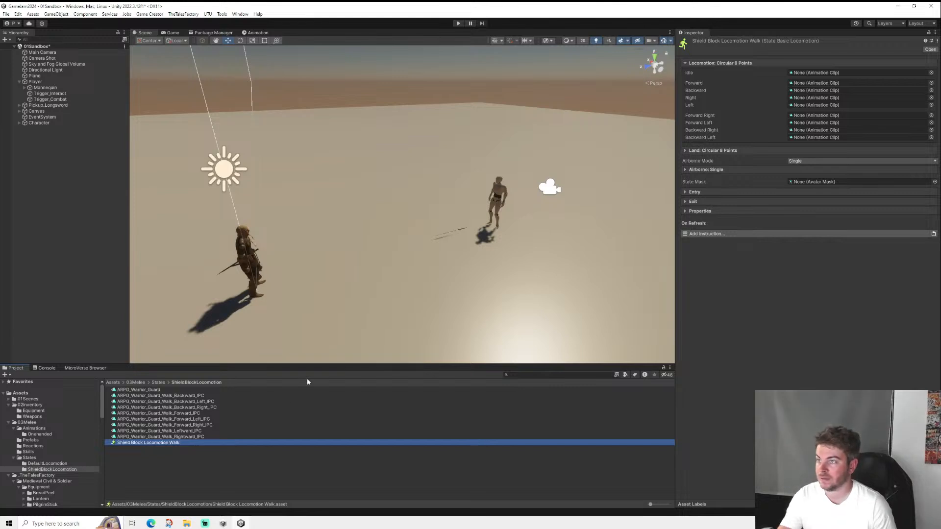
{"action": "left_click_drag", "start_coordinate": [255, 443], "coordinate": [824, 73]}
{"action": "left_click_drag", "start_coordinate": [194, 397], "coordinate": [807, 91]}
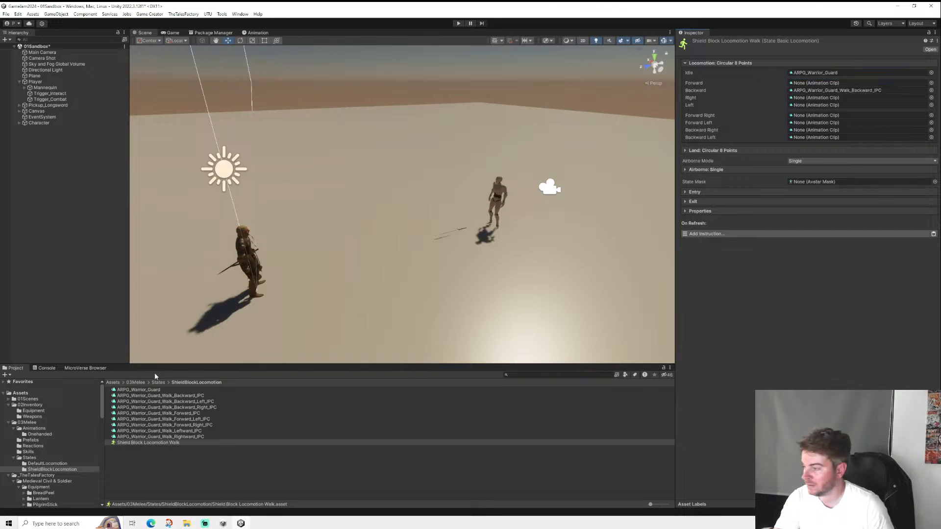
{"action": "left_click_drag", "start_coordinate": [197, 400], "coordinate": [804, 139]}
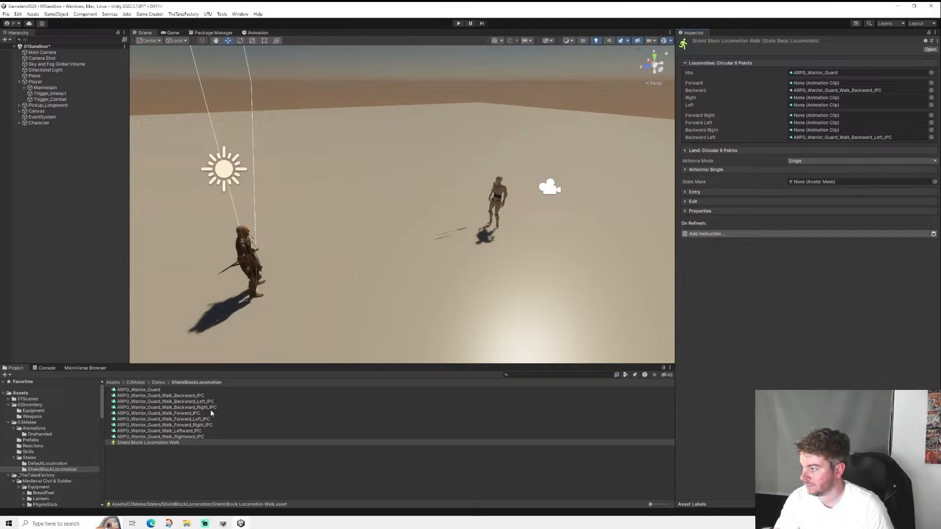
{"action": "left_click_drag", "start_coordinate": [211, 408], "coordinate": [813, 132]}
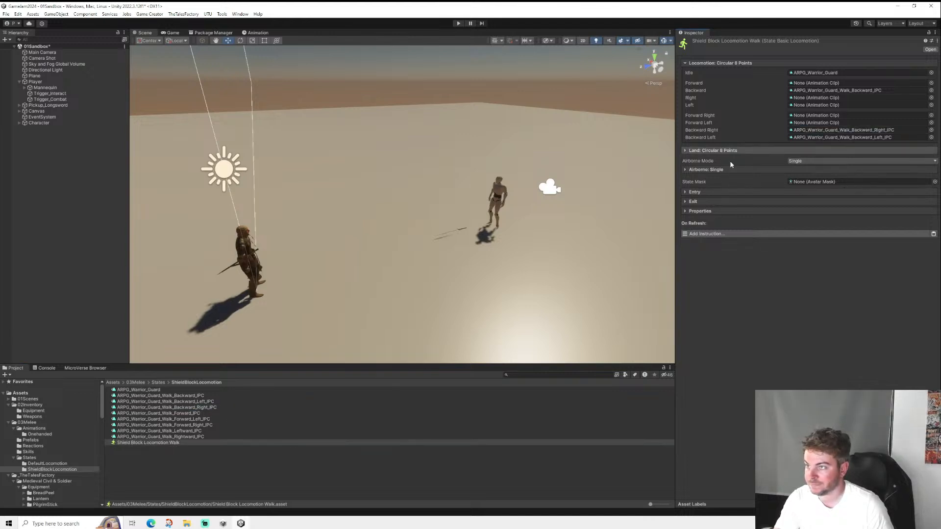
- Assign the matching Guard_Walk IPC clips to Forward, Left, Right, Forward Right and Forward Left of Shield Block Locomotion Walk
{"action": "left_click_drag", "start_coordinate": [190, 416], "coordinate": [813, 83]}
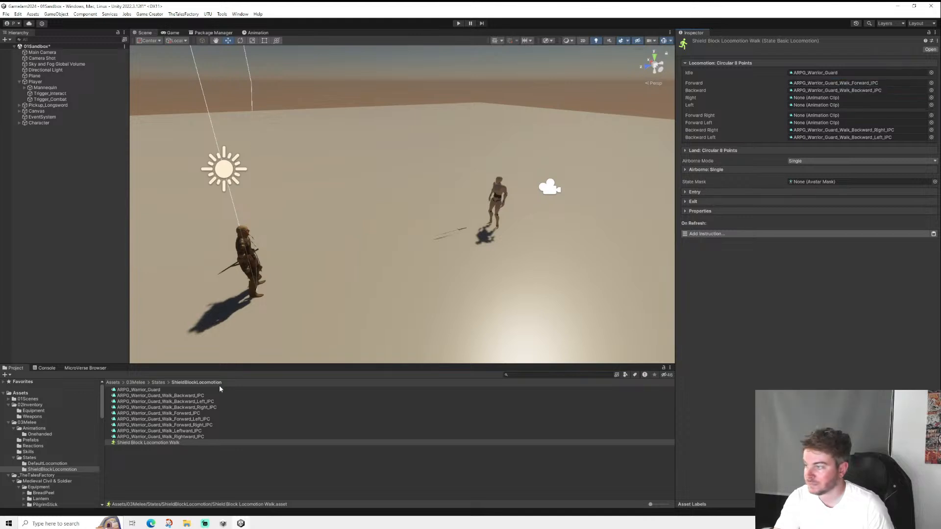
{"action": "left_click_drag", "start_coordinate": [200, 431], "coordinate": [804, 109]}
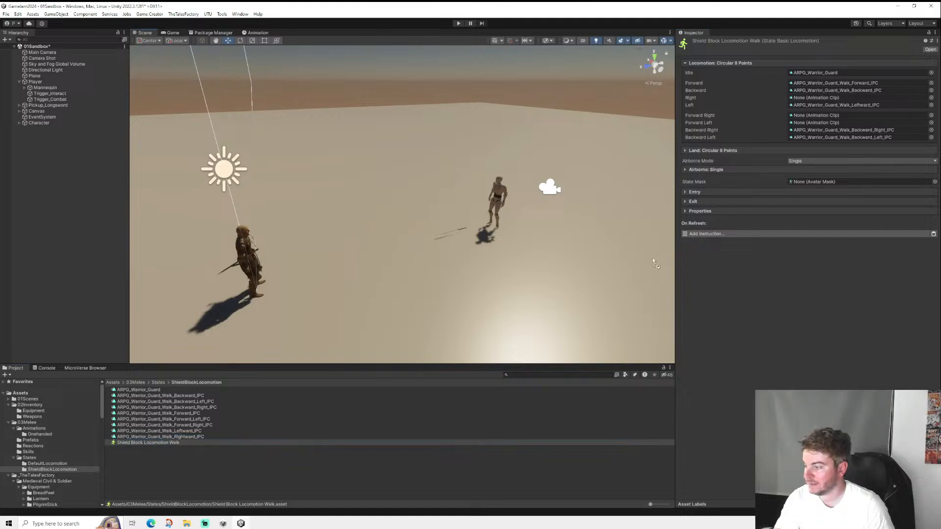
{"action": "left_click_drag", "start_coordinate": [653, 259], "coordinate": [807, 97]}
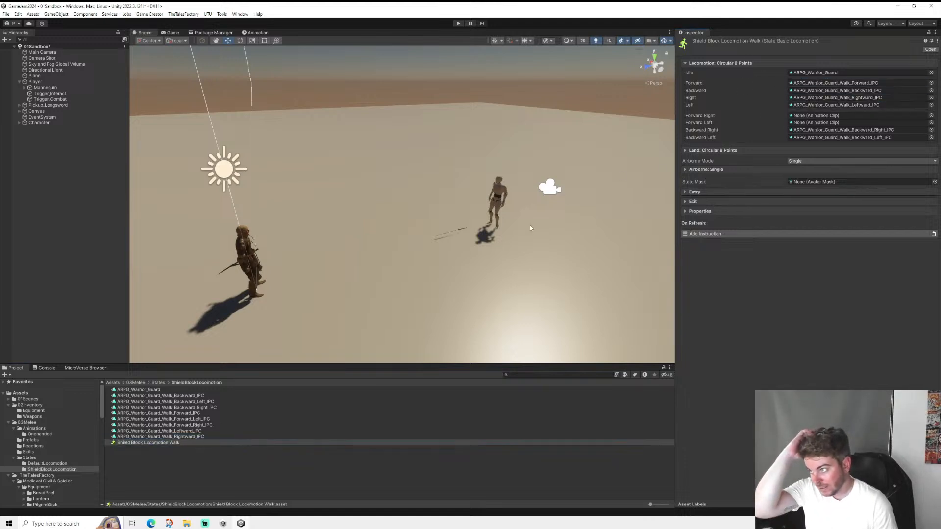
{"action": "left_click_drag", "start_coordinate": [218, 424], "coordinate": [812, 119]}
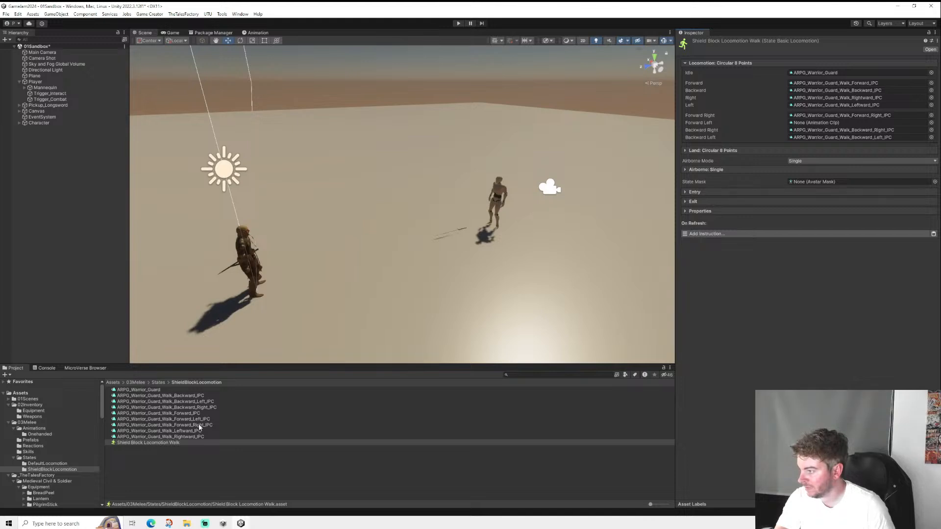
{"action": "left_click_drag", "start_coordinate": [199, 419], "coordinate": [813, 123]}
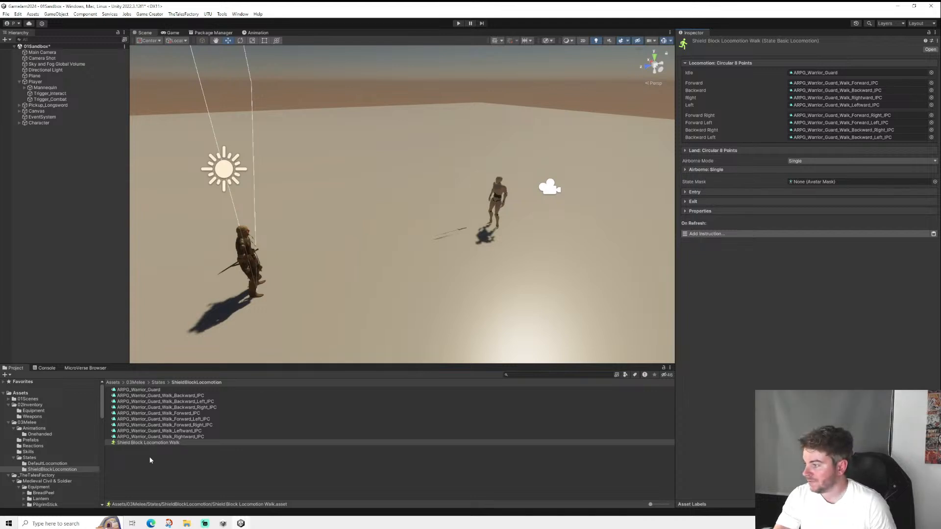
- Assign Shield Block Locomotion Walk as the State of the Onehanded_Shield asset in the 03Melee folder
{"action": "left_click", "coordinate": [28, 458]}
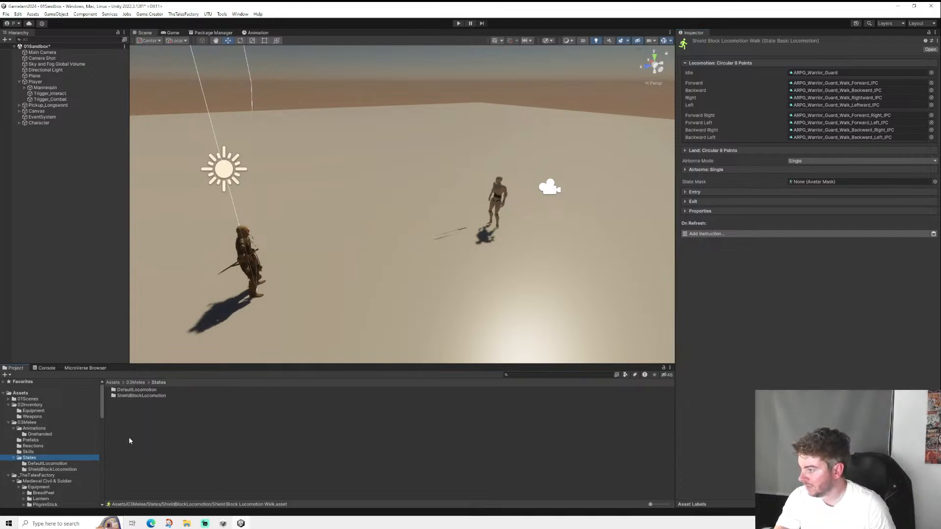
{"action": "left_click", "coordinate": [27, 423]}
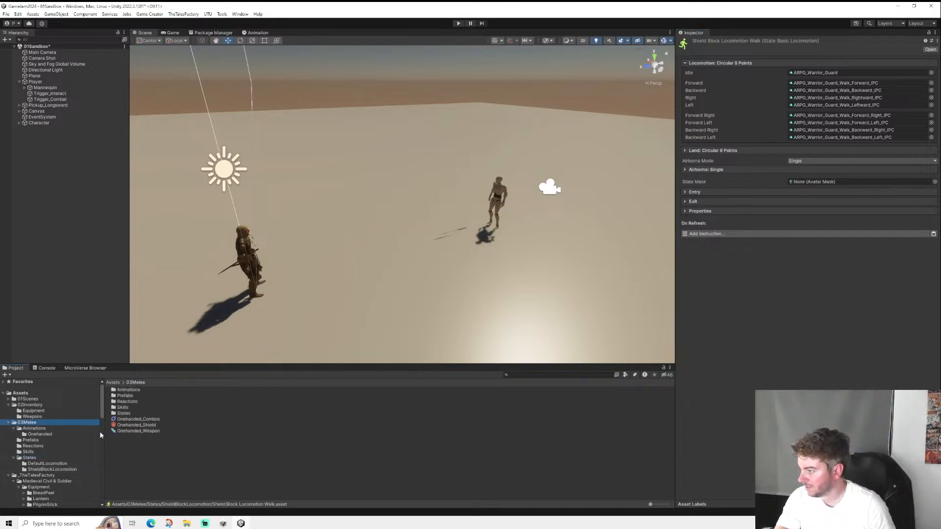
{"action": "left_click", "coordinate": [133, 425]}
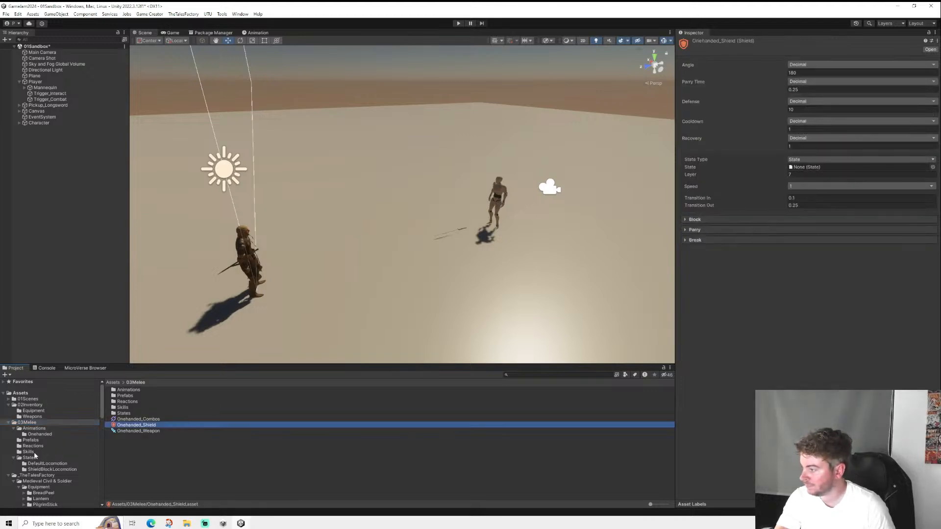
{"action": "left_click", "coordinate": [35, 470]}
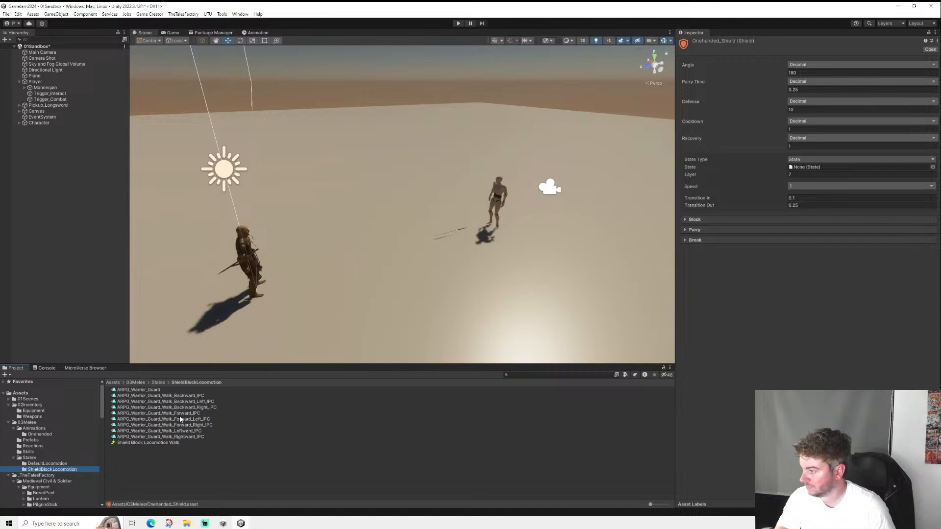
{"action": "left_click_drag", "start_coordinate": [152, 441], "coordinate": [820, 167]}
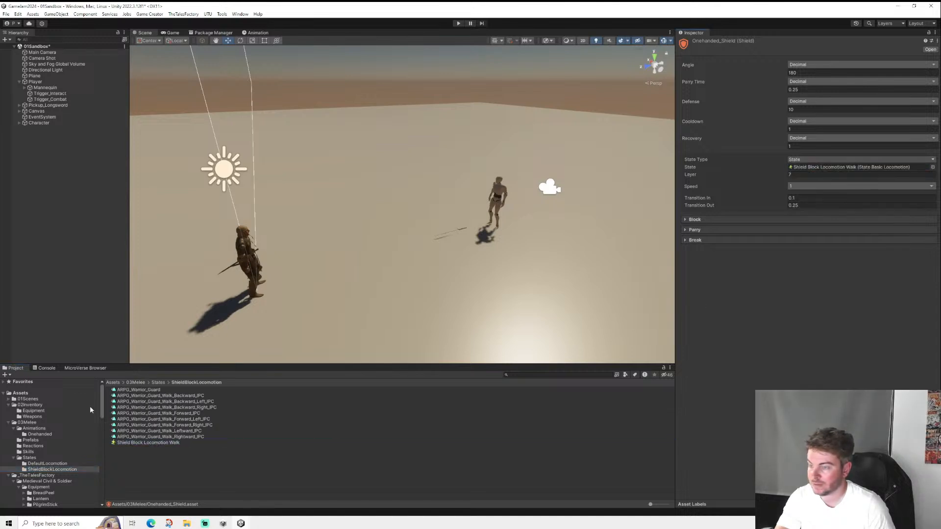
- In Basic Locomotion Walk, assign the matching ARPG_Warrior_Walk IPC clips to Backward, Forward, Left and Right
{"action": "left_click", "coordinate": [34, 464]}
{"action": "scroll", "coordinate": [183, 462], "scroll_direction": "down", "scroll_amount": 1}
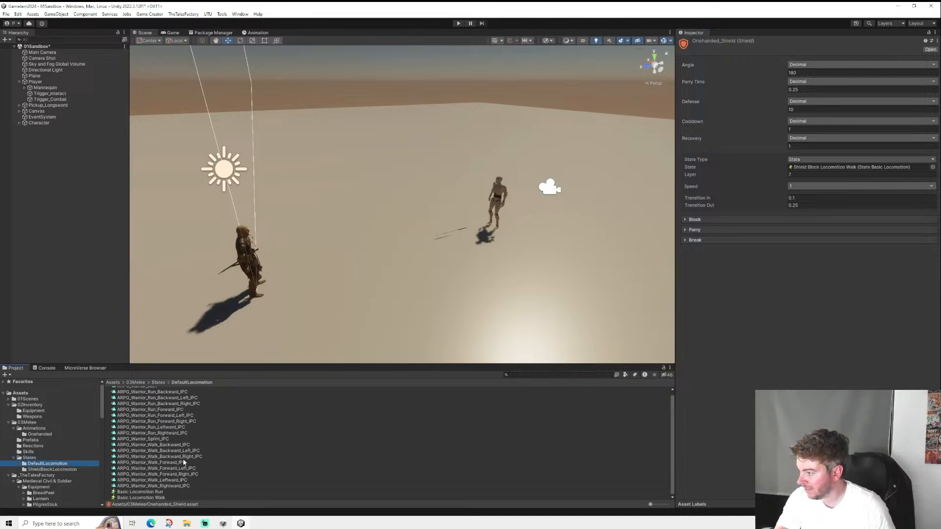
{"action": "left_click", "coordinate": [146, 498]}
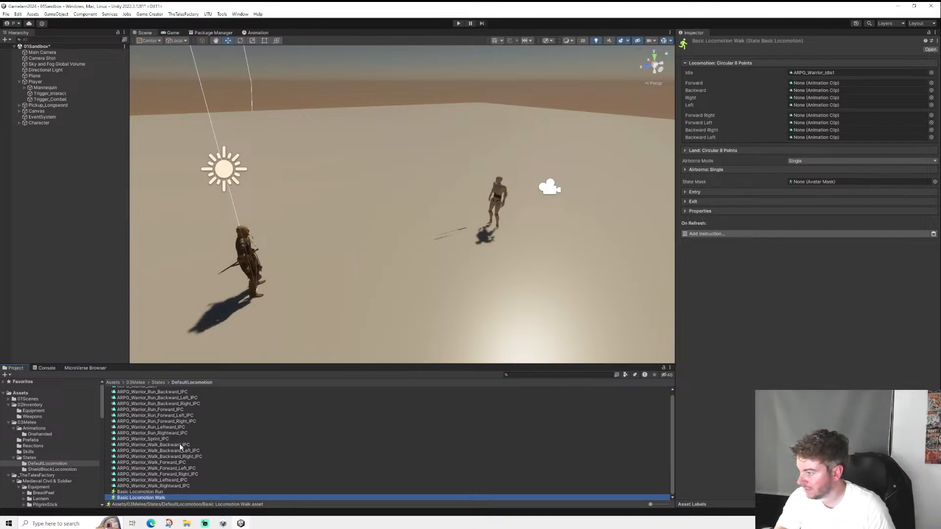
{"action": "left_click_drag", "start_coordinate": [179, 443], "coordinate": [805, 95]}
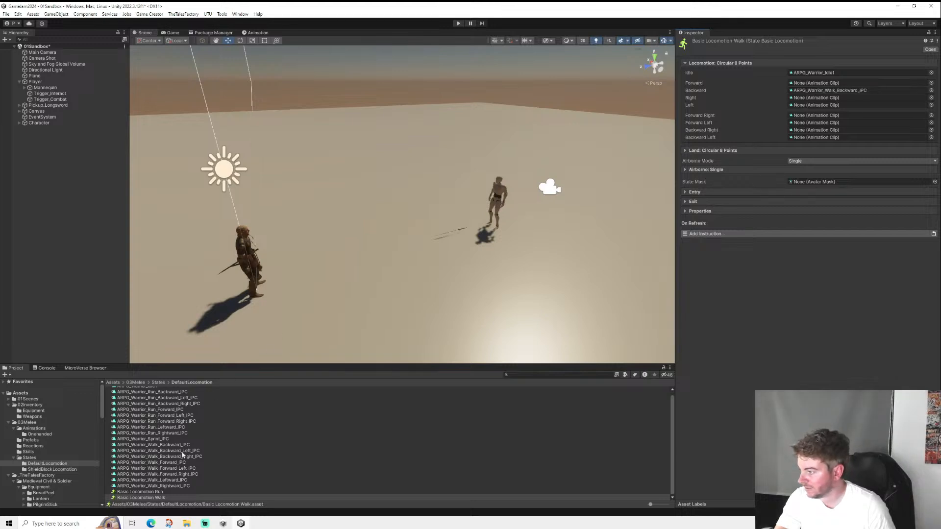
{"action": "left_click_drag", "start_coordinate": [180, 464], "coordinate": [811, 85]}
{"action": "left_click_drag", "start_coordinate": [172, 478], "coordinate": [815, 105]}
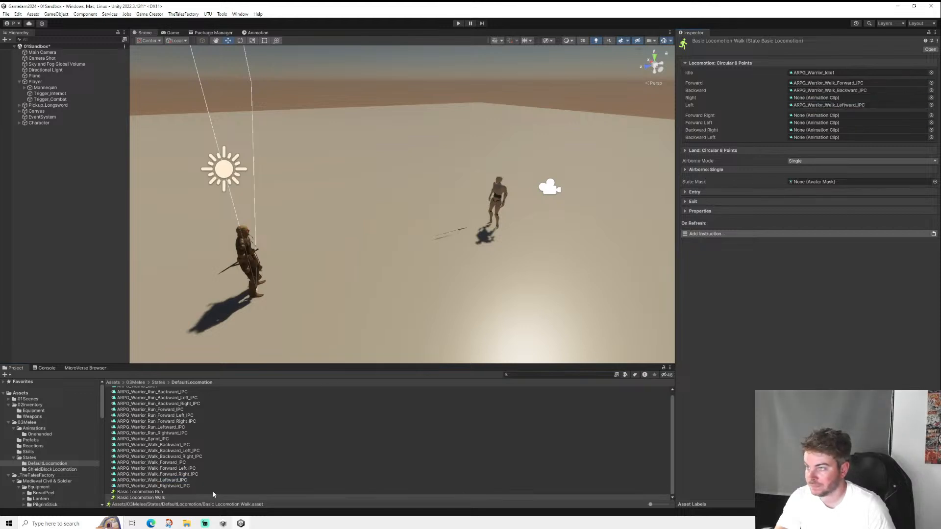
{"action": "left_click_drag", "start_coordinate": [180, 485], "coordinate": [822, 101]}
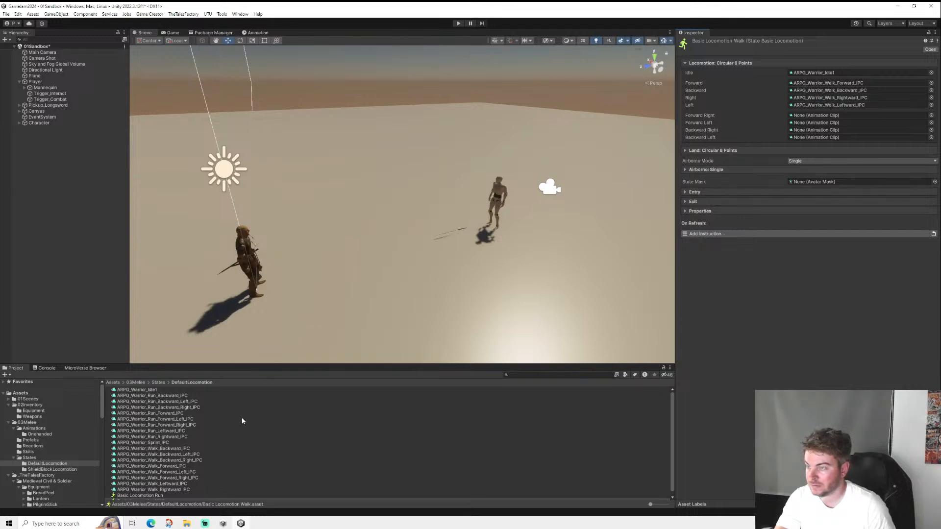
- Assign the matching diagonal ARPG_Warrior_Walk IPC clips to Backward Left, Backward Right, Forward Left and Forward Right of Basic Locomotion Walk
{"action": "left_click_drag", "start_coordinate": [181, 456], "coordinate": [816, 138]}
{"action": "left_click_drag", "start_coordinate": [181, 460], "coordinate": [817, 130]}
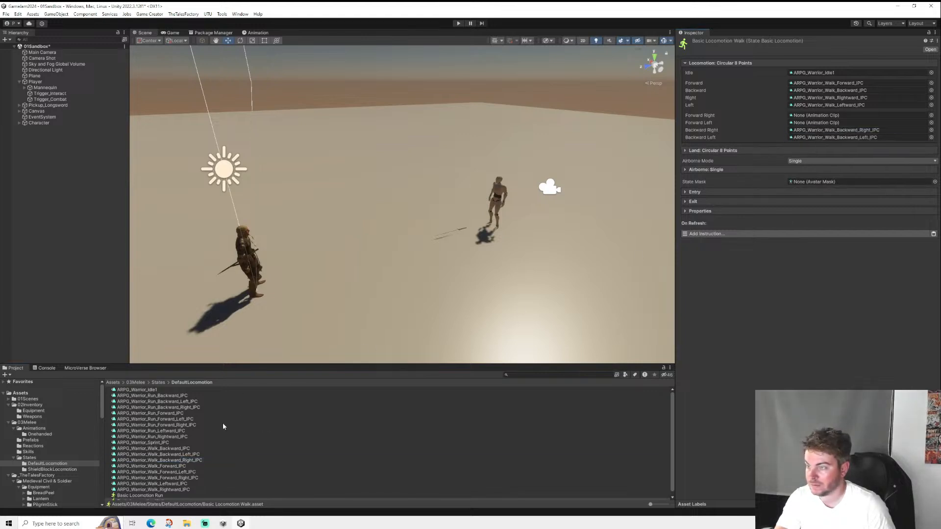
{"action": "left_click_drag", "start_coordinate": [184, 478], "coordinate": [804, 122]}
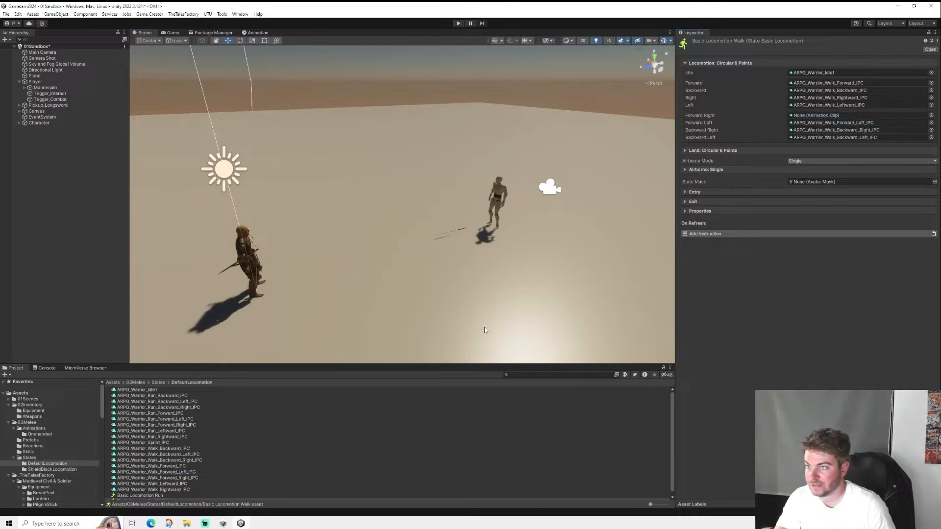
{"action": "left_click_drag", "start_coordinate": [187, 478], "coordinate": [810, 115]}
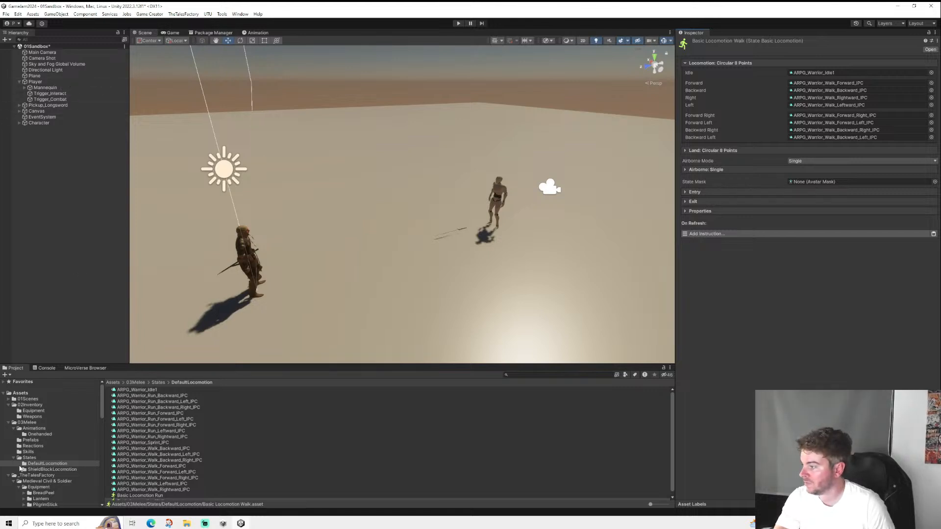
- Assign Basic Locomotion Walk as the State of the Onehanded_Weapon asset in the 03Melee folder and save the scene
{"action": "left_click", "coordinate": [29, 423]}
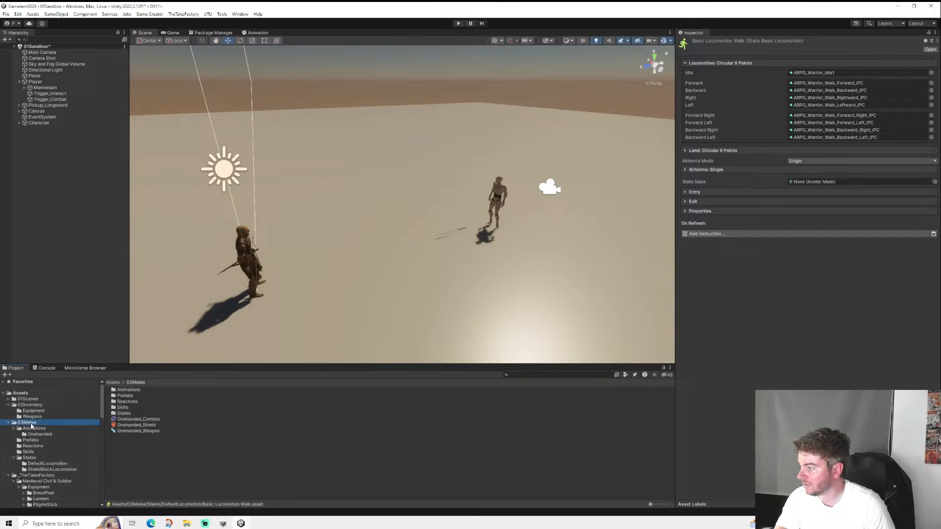
{"action": "left_click", "coordinate": [147, 430]}
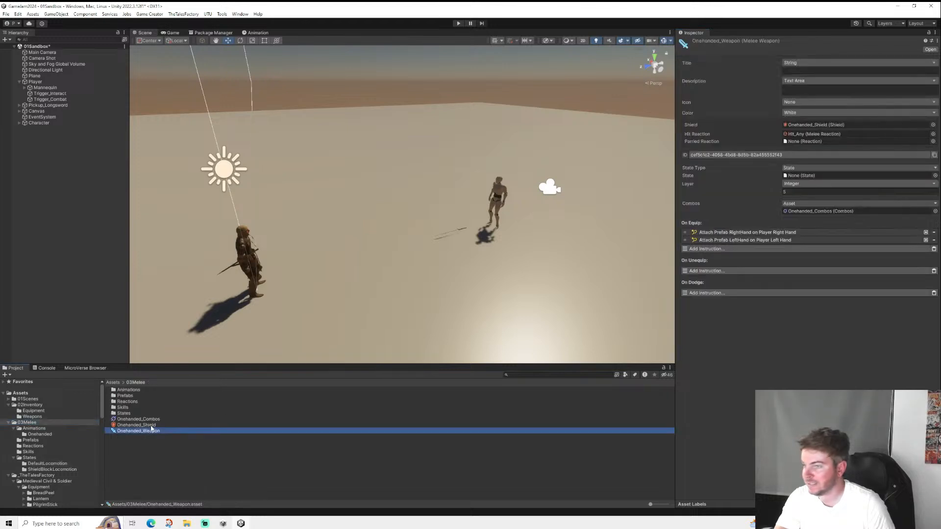
{"action": "left_click", "coordinate": [42, 464]}
{"action": "scroll", "coordinate": [157, 495], "scroll_direction": "down", "scroll_amount": 3}
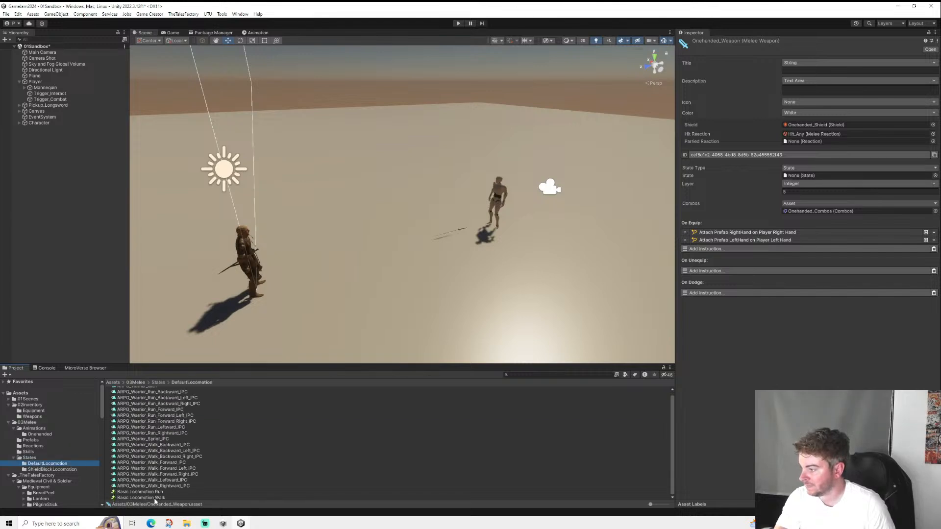
{"action": "left_click_drag", "start_coordinate": [155, 499], "coordinate": [801, 175]}
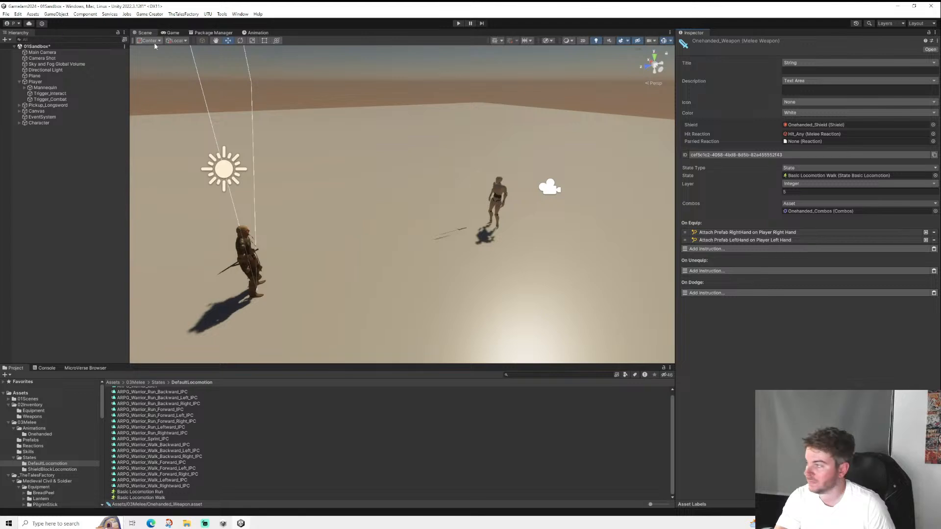
{"action": "left_click", "coordinate": [6, 14]}
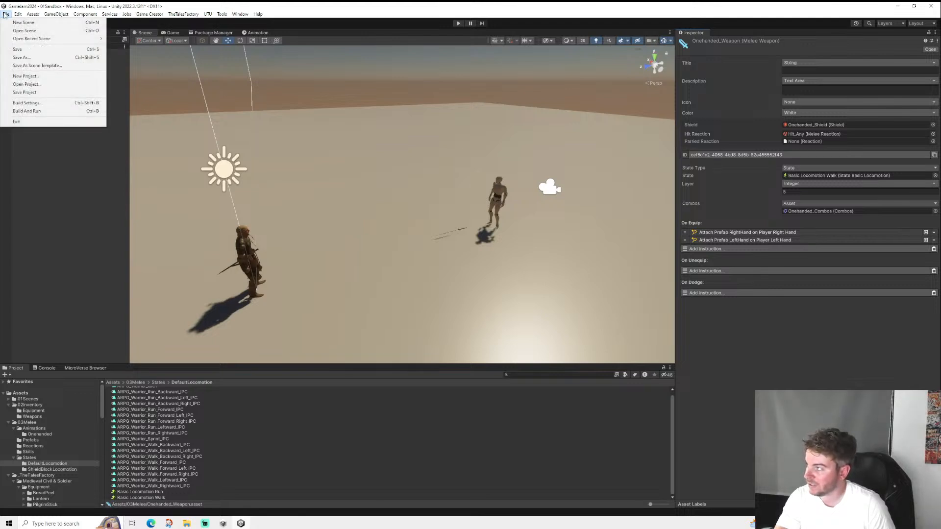
{"action": "left_click", "coordinate": [20, 53]}
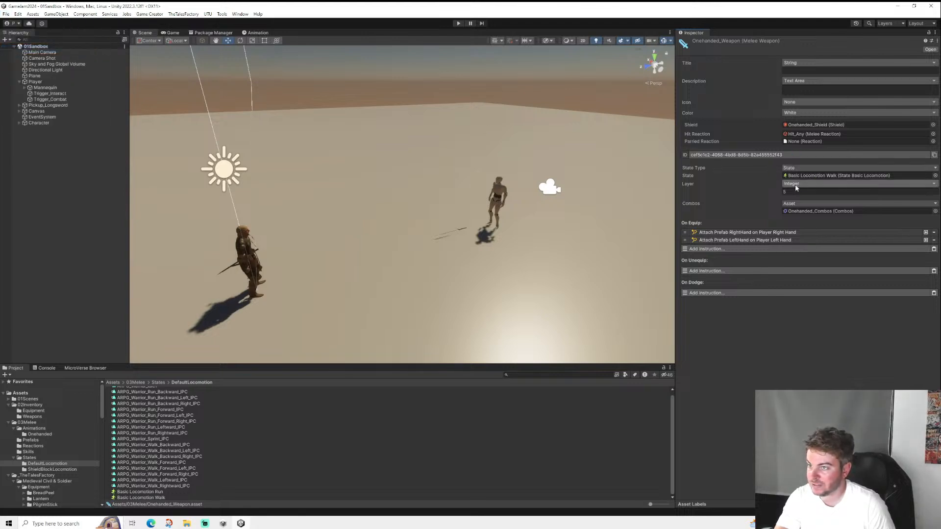
- Play-test the scene by moving the player in all directions to check the shield-block locomotion, and stop play mode
{"action": "left_click", "coordinate": [458, 23]}
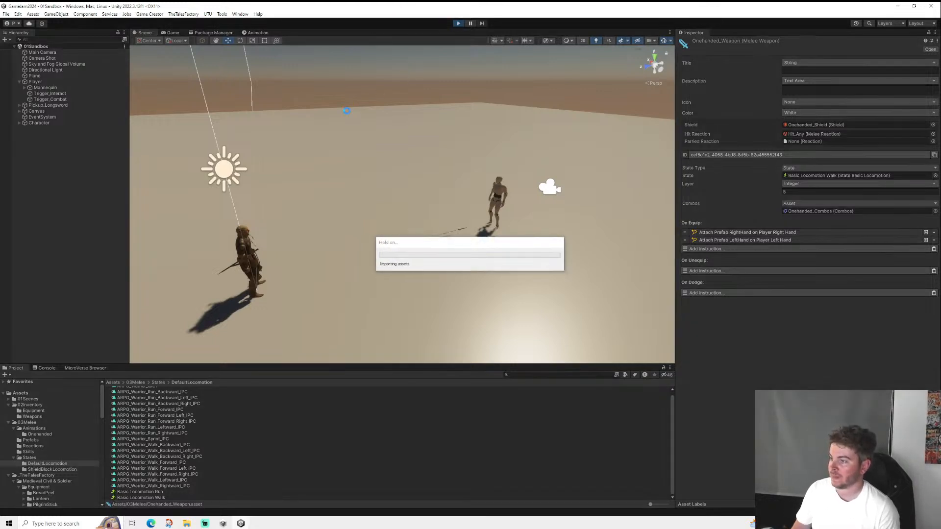
{"action": "left_click", "coordinate": [384, 153]}
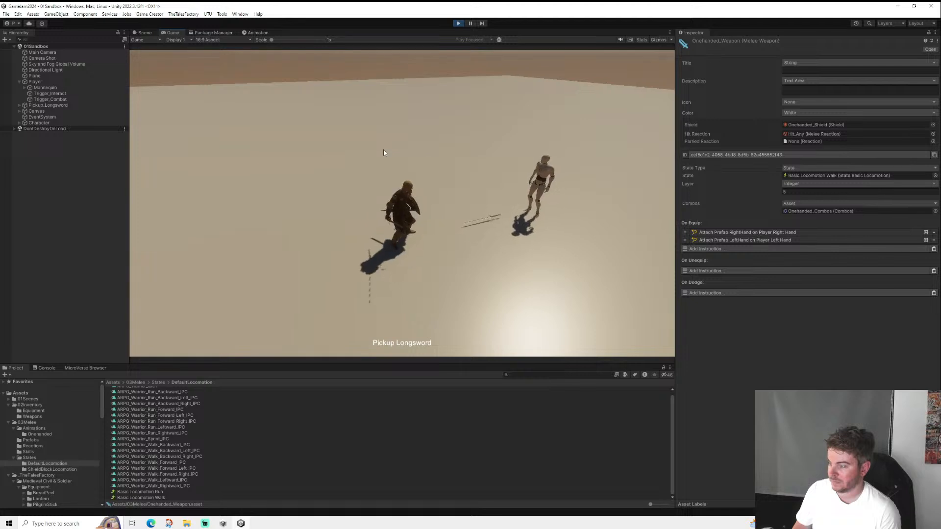
{"action": "key", "text": "w"}
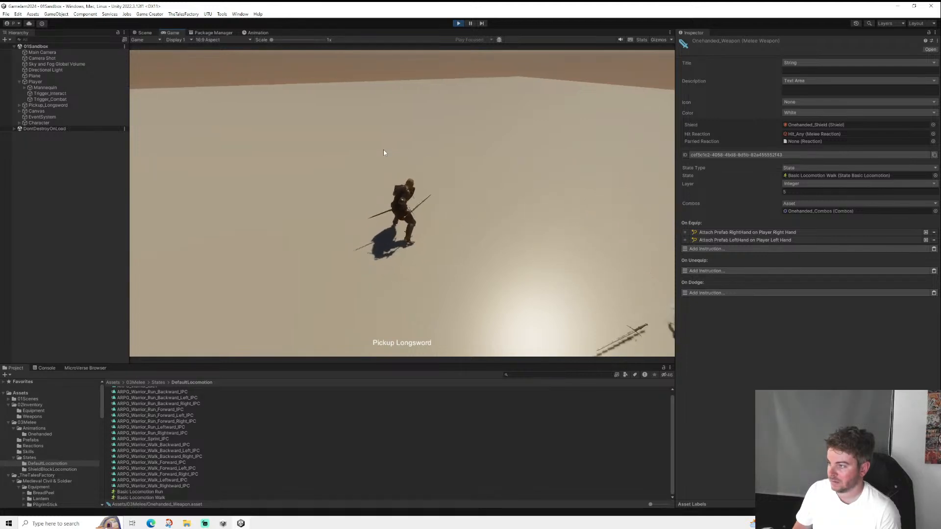
{"action": "key", "text": "d"}
{"action": "key", "text": "s"}
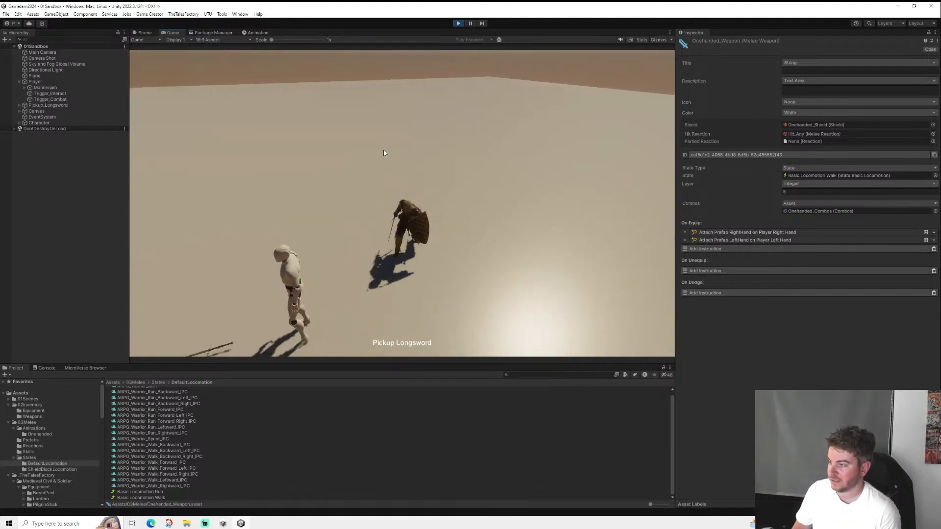
{"action": "key", "text": "a"}
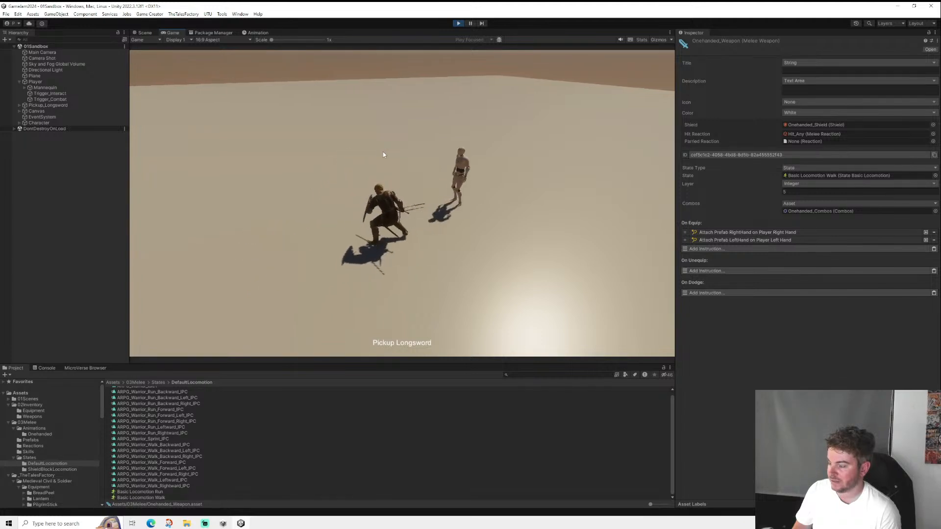
{"action": "key", "text": "w"}
{"action": "key", "text": "s"}
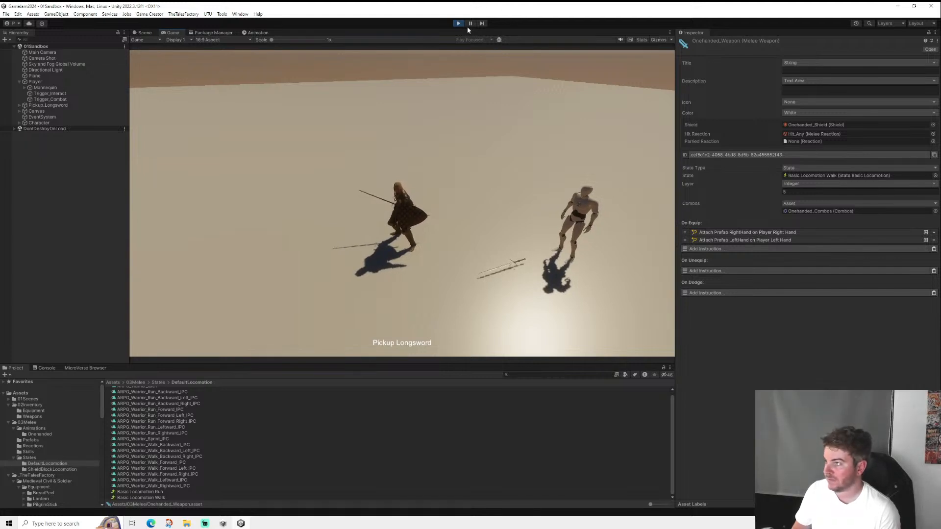
{"action": "key", "text": "ctrl+p"}
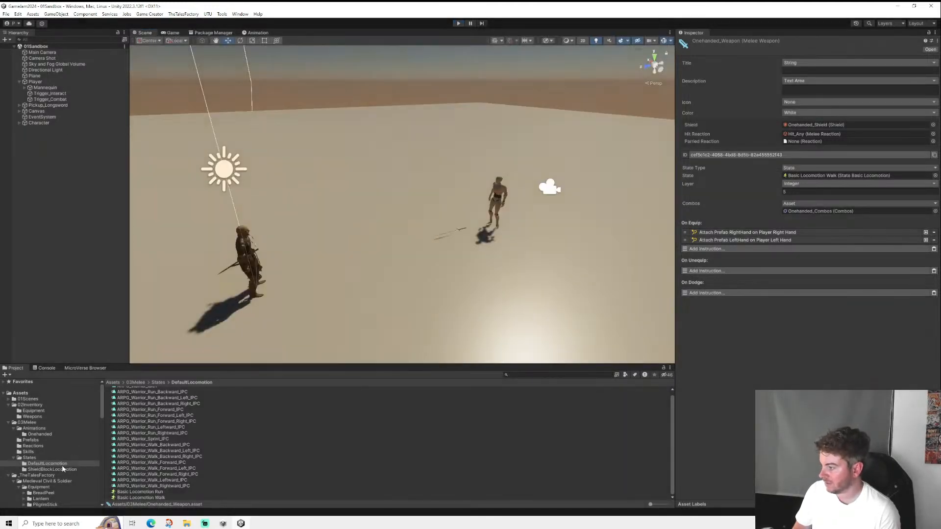
- Enable Loop Time and Loop Pose on all nine ARPG_Warrior_Guard animation clips in the ShieldBlockLocomotion folder
{"action": "left_click", "coordinate": [53, 469]}
{"action": "left_click", "coordinate": [138, 391]}
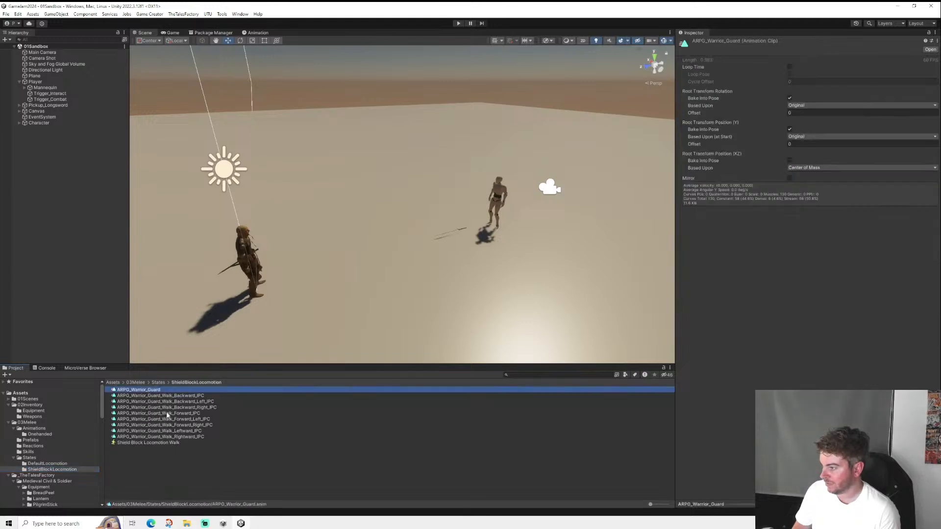
{"action": "left_click", "coordinate": [201, 443], "text": "shift"}
{"action": "left_click", "coordinate": [166, 442], "text": "ctrl"}
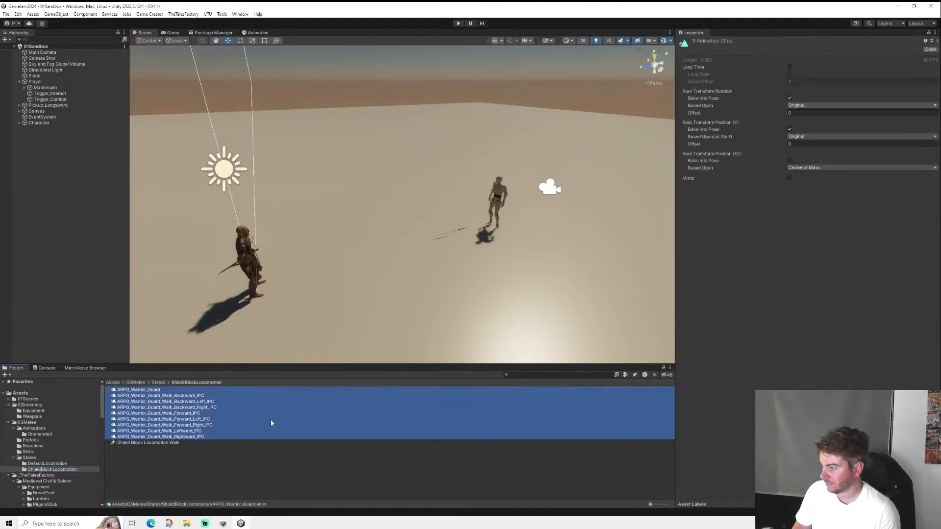
{"action": "left_click", "coordinate": [790, 66]}
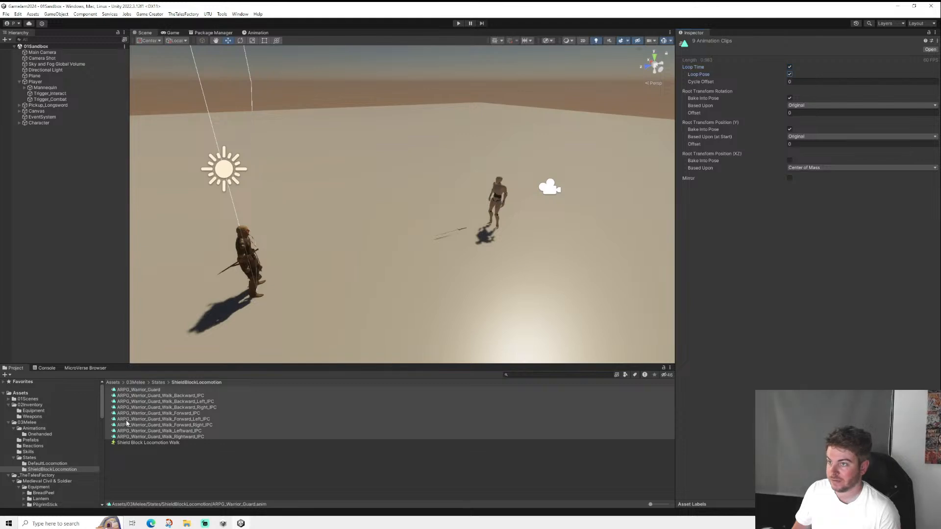
- Enable the Speed property of Shield Block Locomotion Walk and set it to 3
{"action": "left_click", "coordinate": [161, 443]}
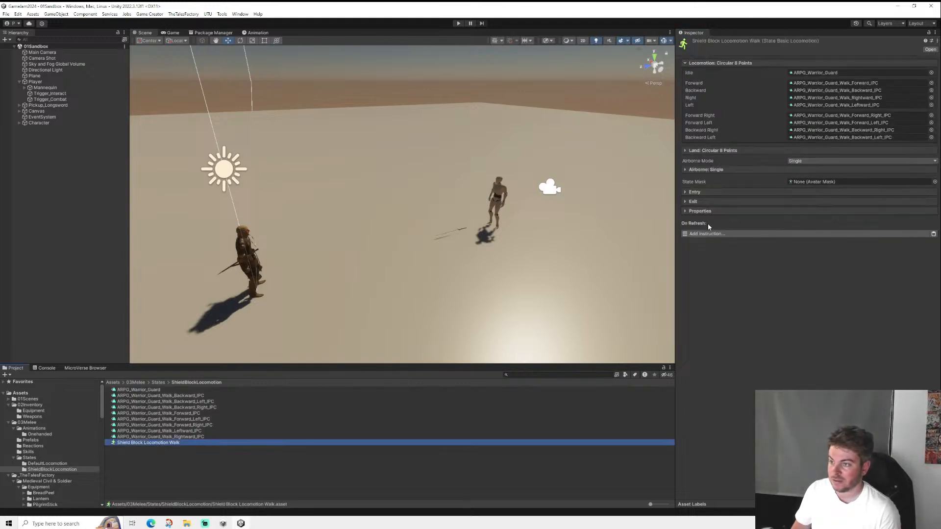
{"action": "left_click", "coordinate": [708, 211]}
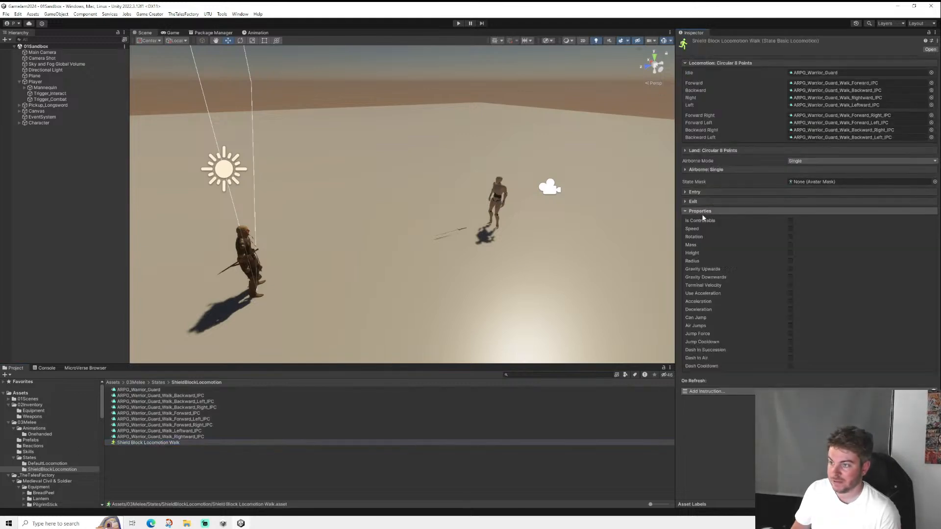
{"action": "left_click", "coordinate": [790, 229]}
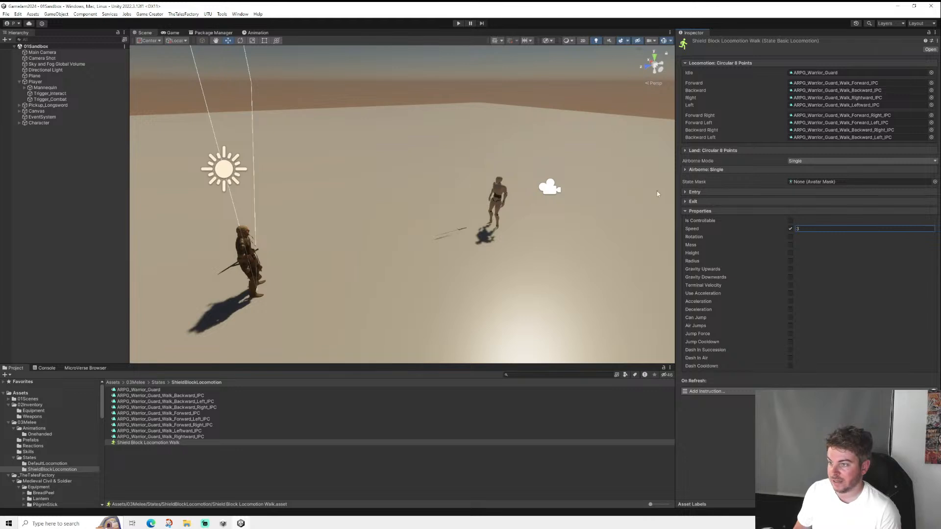
- Play-test the scene by moving the player in all directions while blocking to check the shield-block walk at its new speed
{"action": "left_click", "coordinate": [458, 24]}
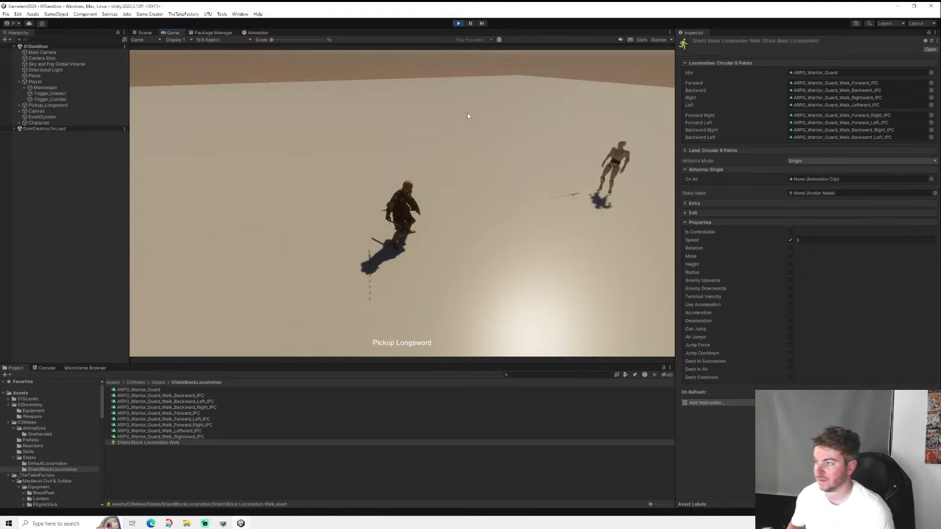
{"action": "key", "text": "w"}
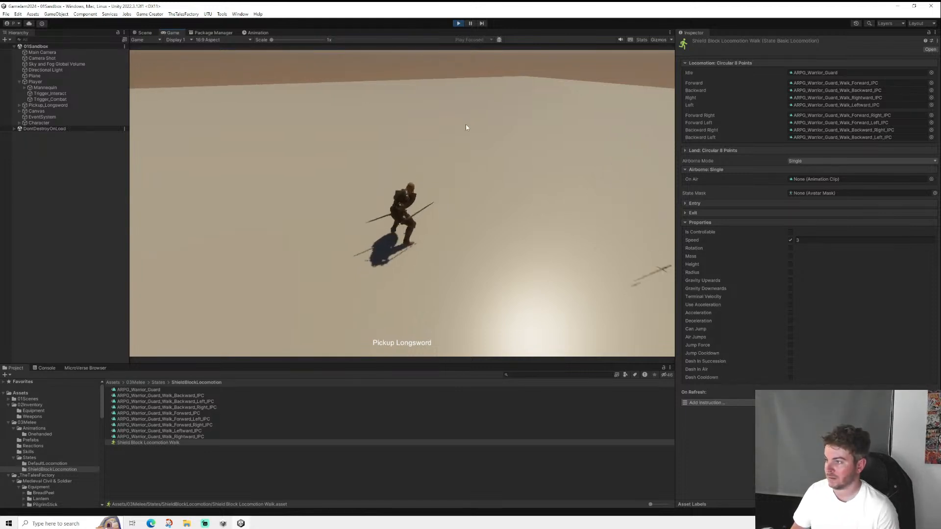
{"action": "left_click", "coordinate": [231, 486]}
{"action": "left_click", "coordinate": [442, 190]}
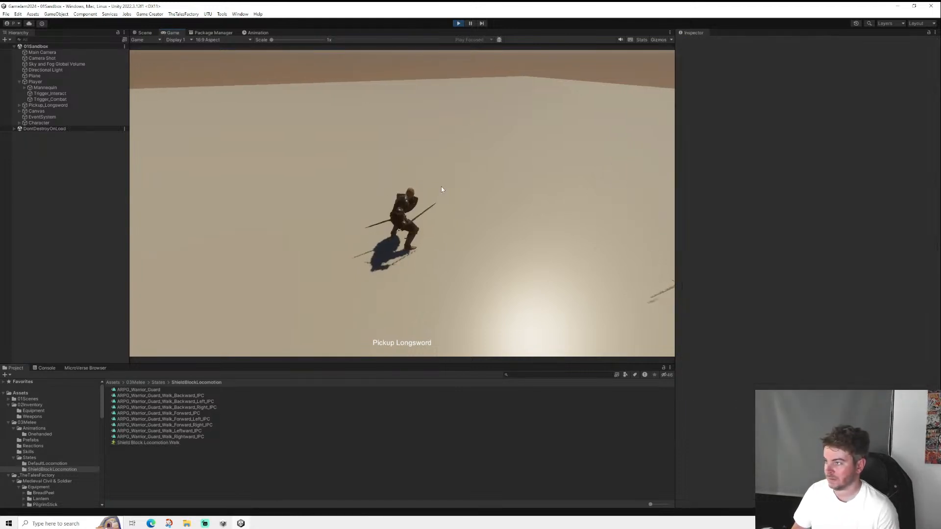
{"action": "key", "text": "d"}
{"action": "key", "text": "s"}
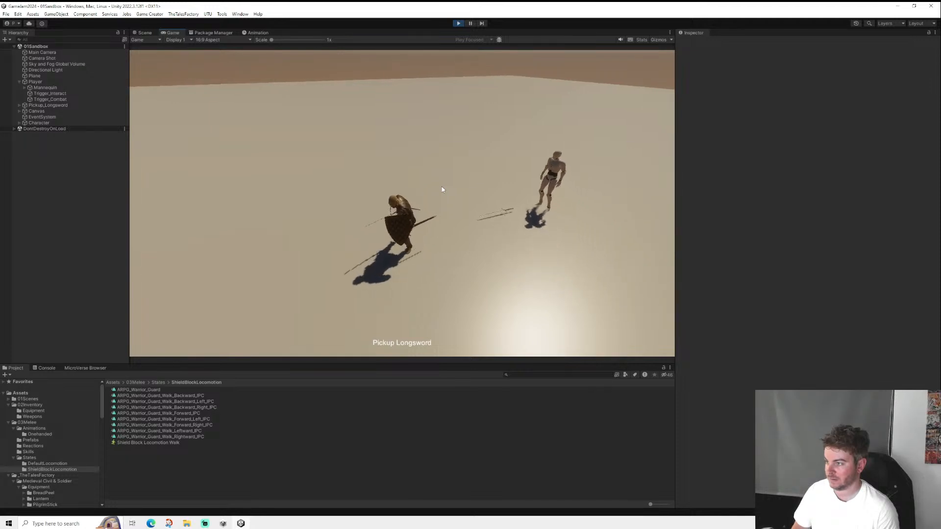
{"action": "key", "text": "a"}
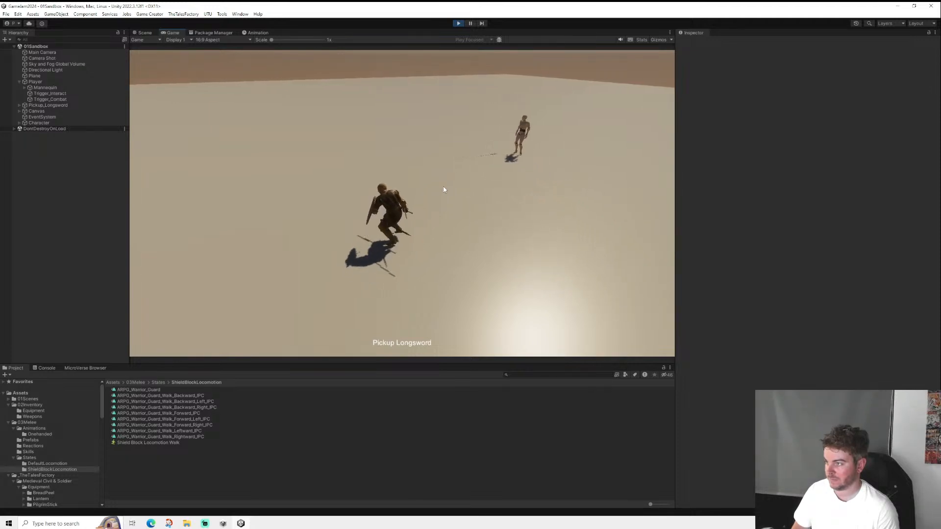
{"action": "key", "text": "w"}
{"action": "key", "text": "d"}
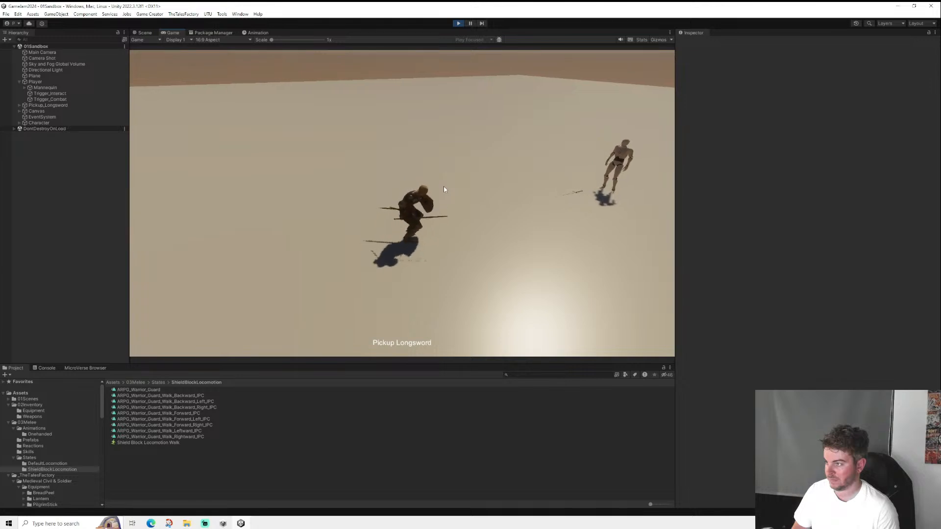
{"action": "key", "text": "s"}
{"action": "key", "text": "a"}
{"action": "key", "text": "w"}
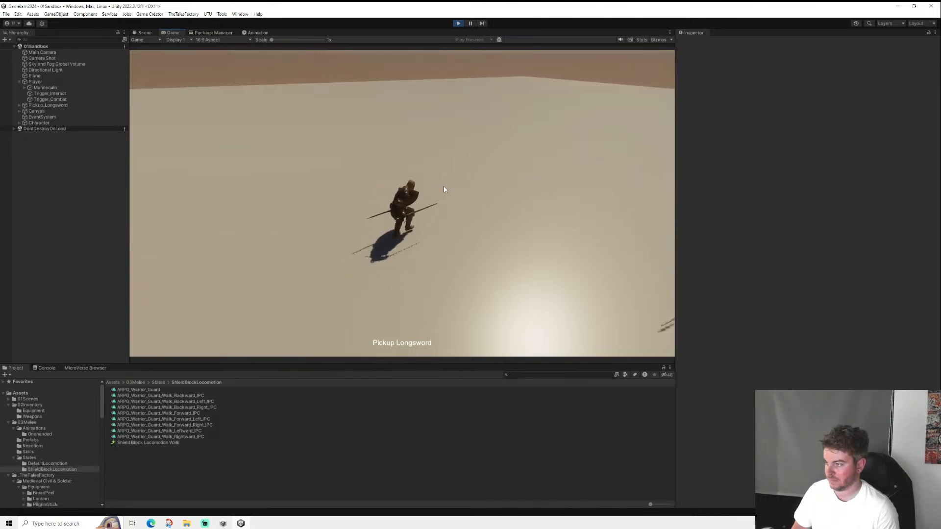
{"action": "left_click", "coordinate": [447, 191]}
{"action": "key", "text": "s"}
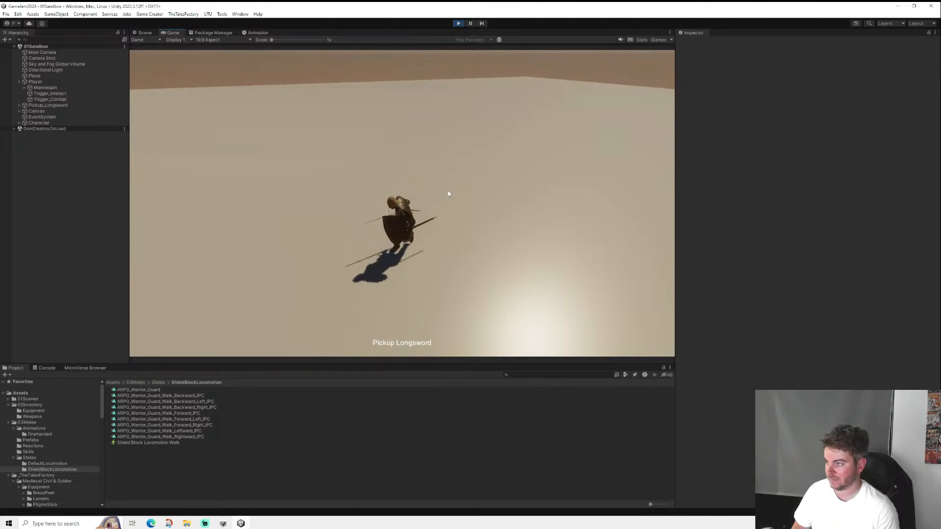
{"action": "key", "text": "d"}
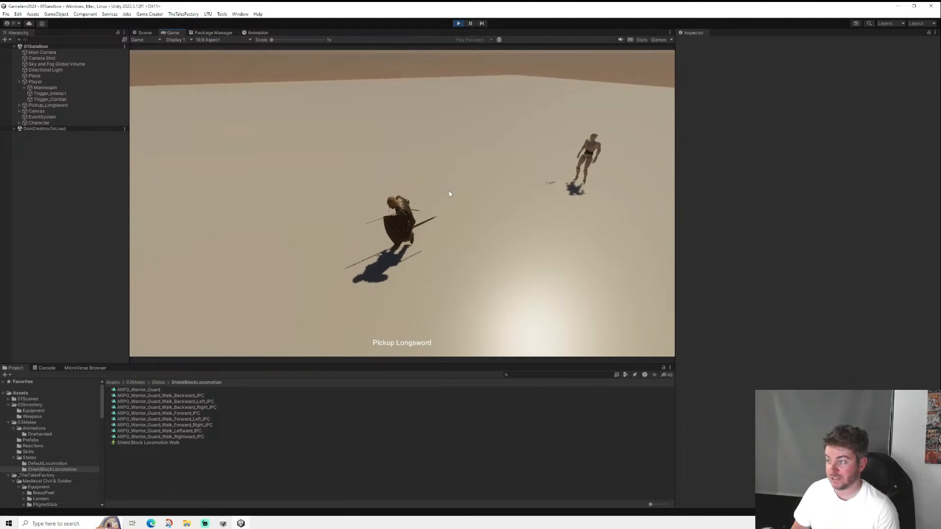
{"action": "key", "text": "d"}
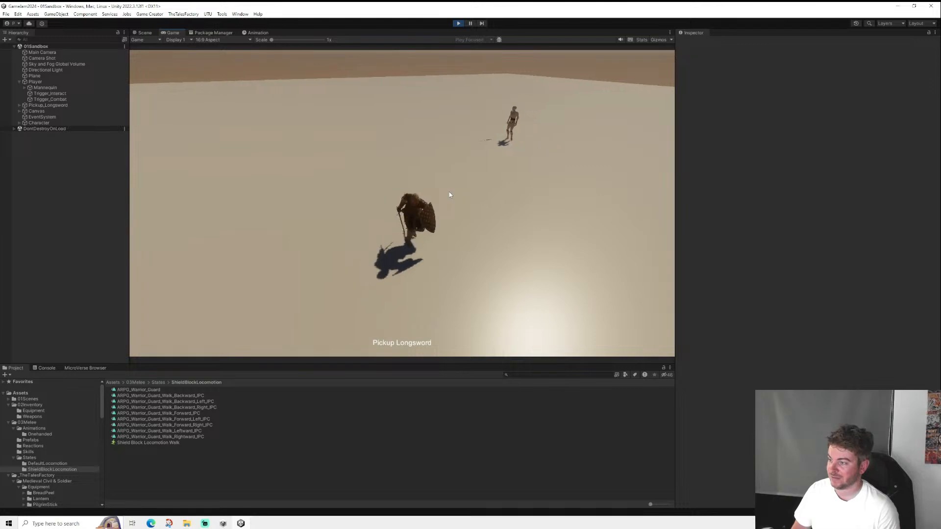
{"action": "key", "text": "w"}
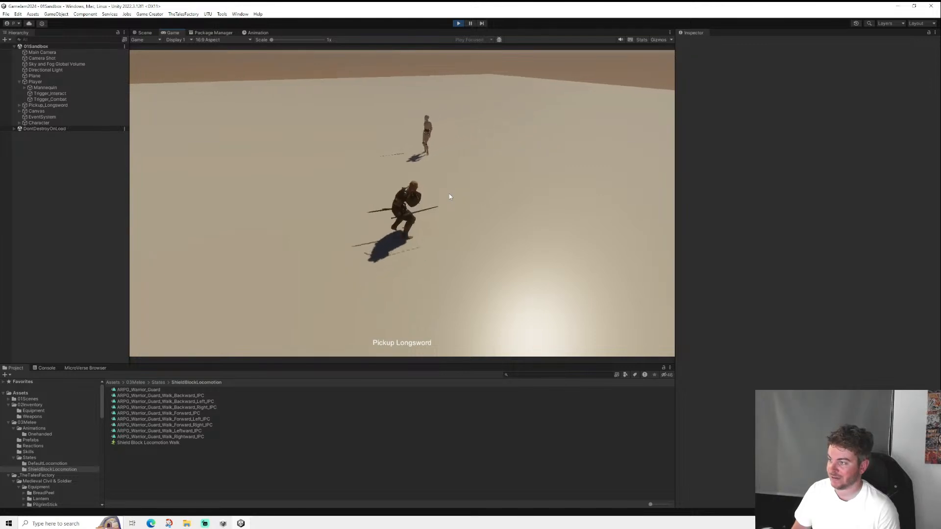
{"action": "key", "text": "a"}
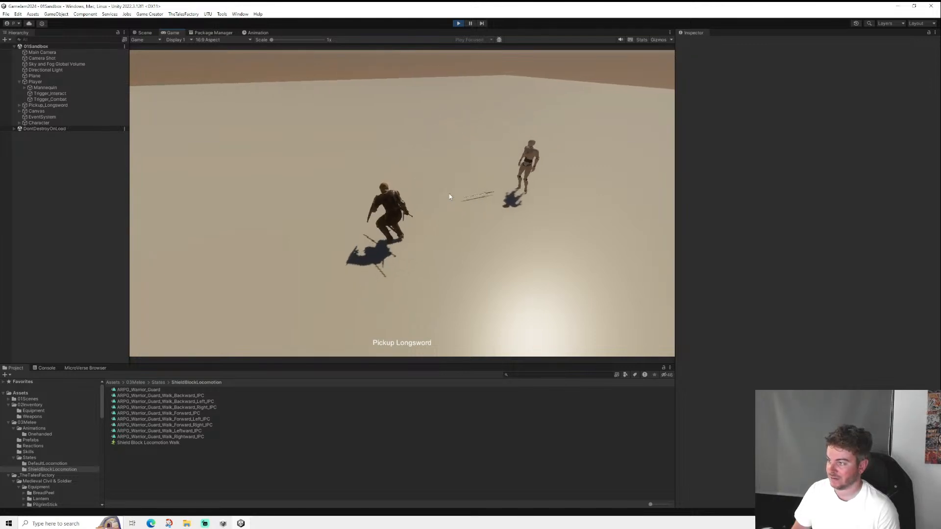
{"action": "key", "text": "d"}
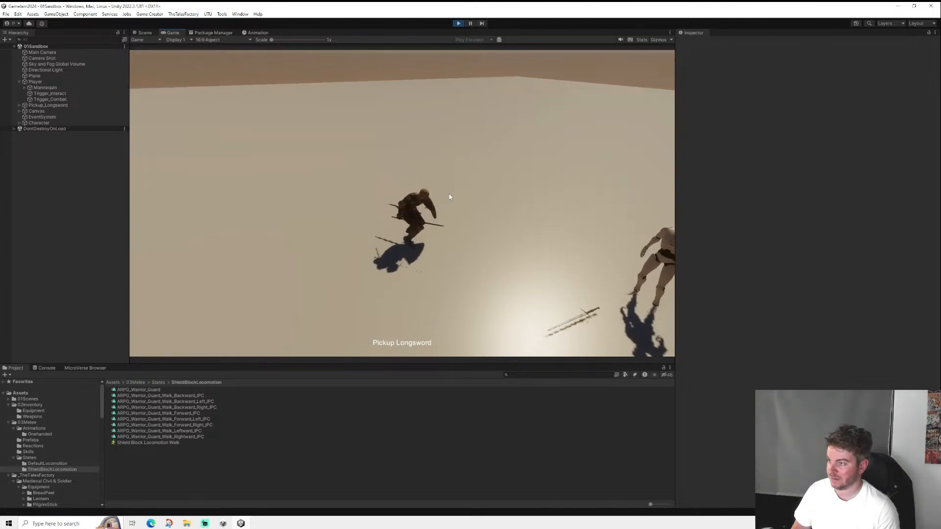
{"action": "key", "text": "a"}
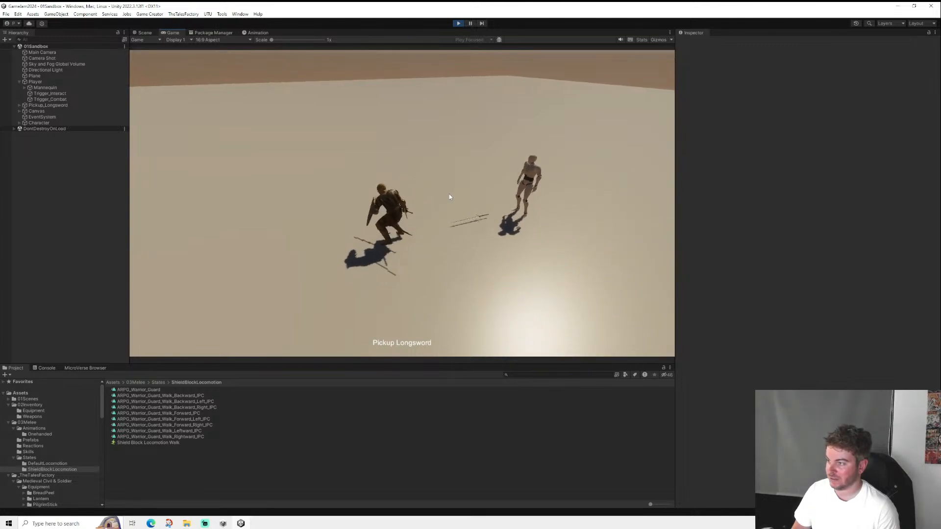
{"action": "key", "text": "w"}
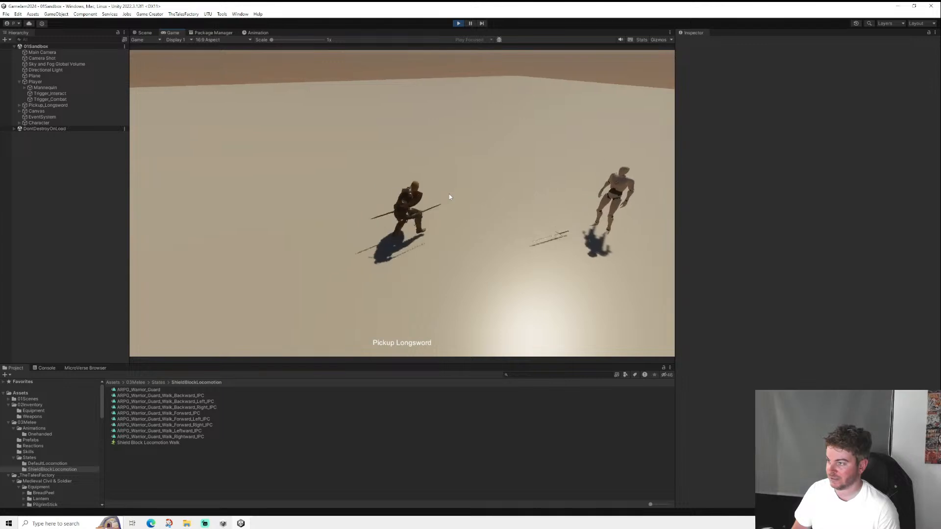
{"action": "key", "text": "d"}
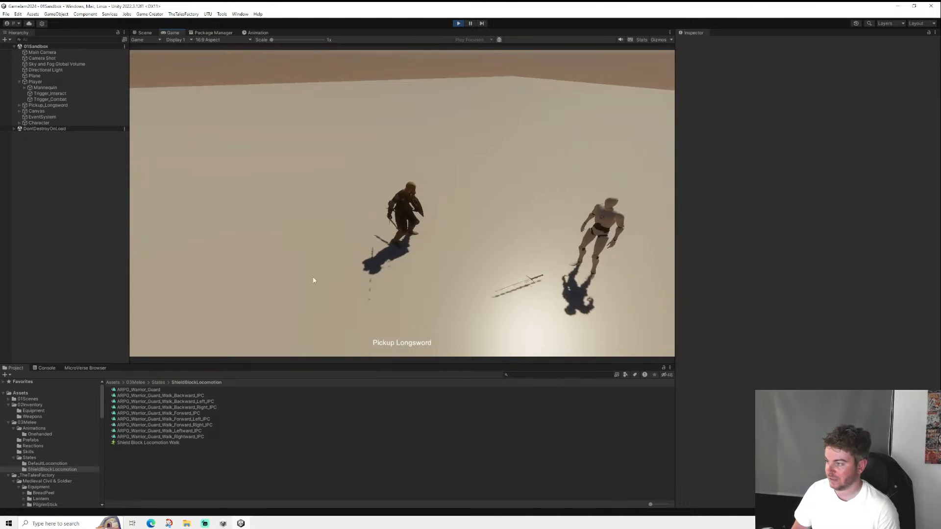
- Show the game statistics overlay and test the player's movement in all directions with Shield Block Locomotion Walk open for inspection
{"action": "left_click", "coordinate": [175, 442]}
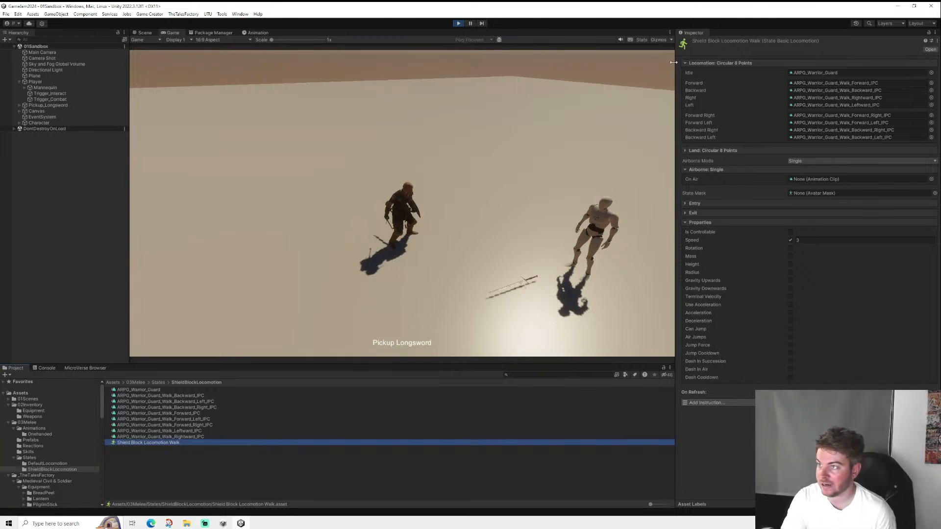
{"action": "left_click", "coordinate": [640, 40]}
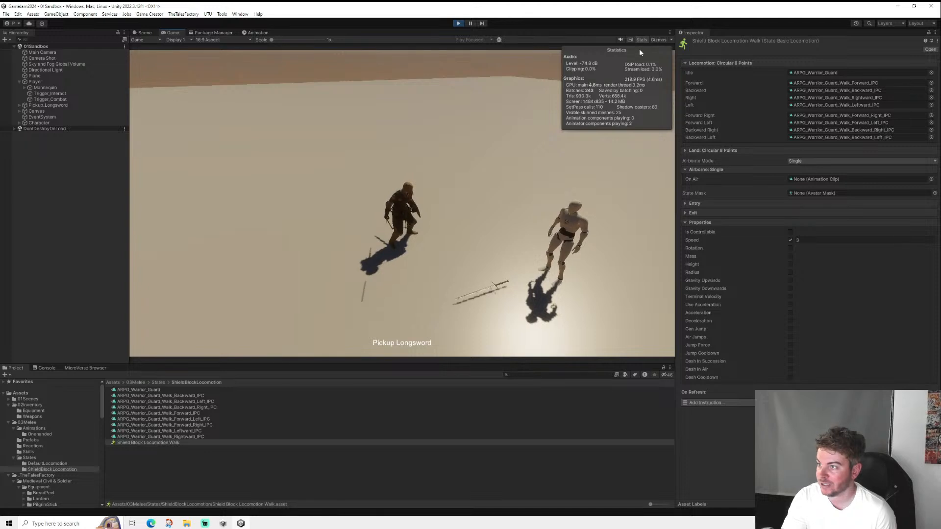
{"action": "left_click", "coordinate": [129, 437]}
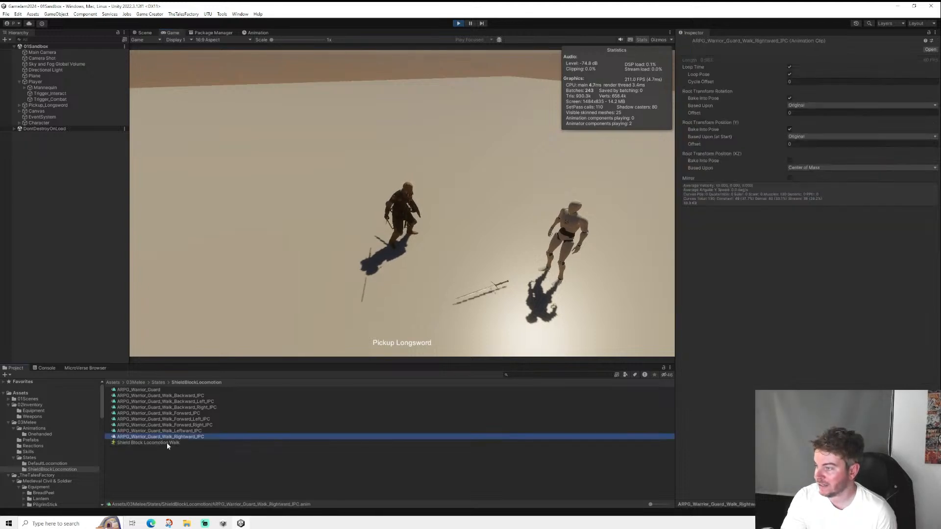
{"action": "left_click", "coordinate": [166, 442]}
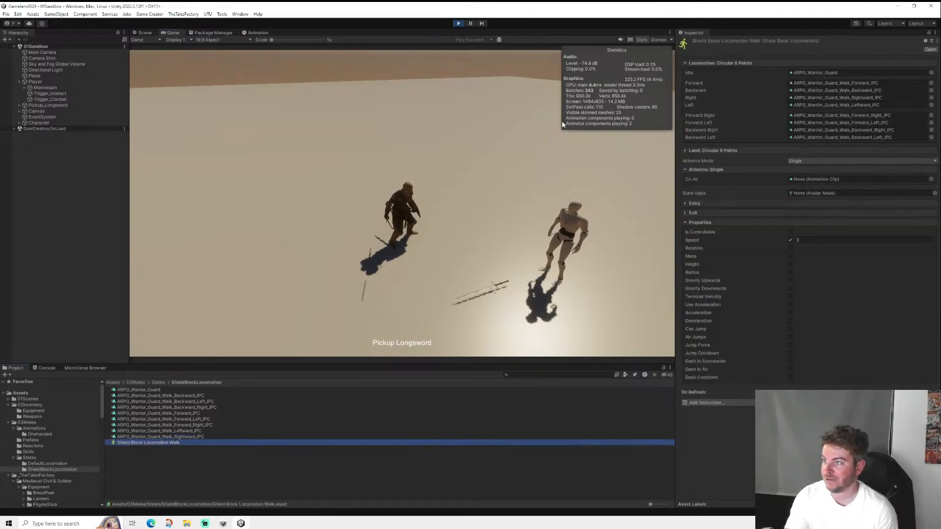
{"action": "left_click", "coordinate": [541, 114]}
{"action": "key", "text": "w"}
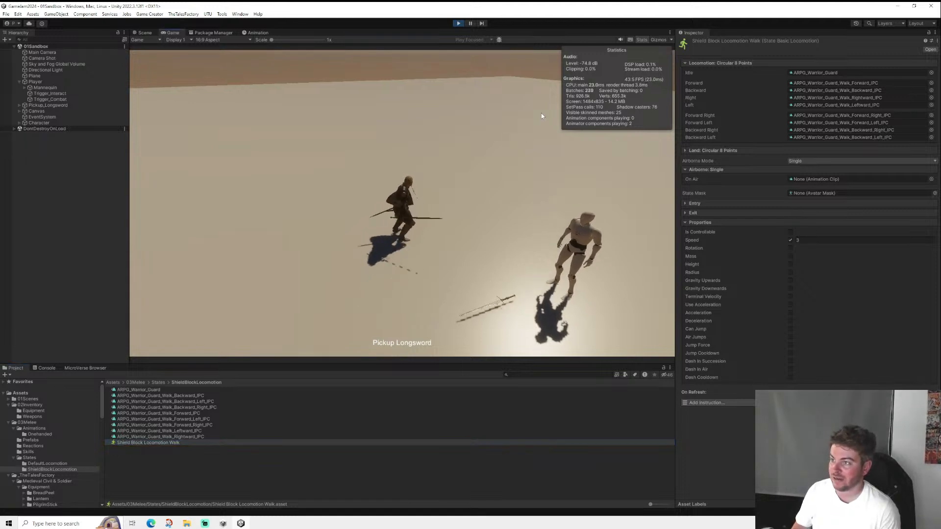
{"action": "key", "text": "d"}
{"action": "key", "text": "s"}
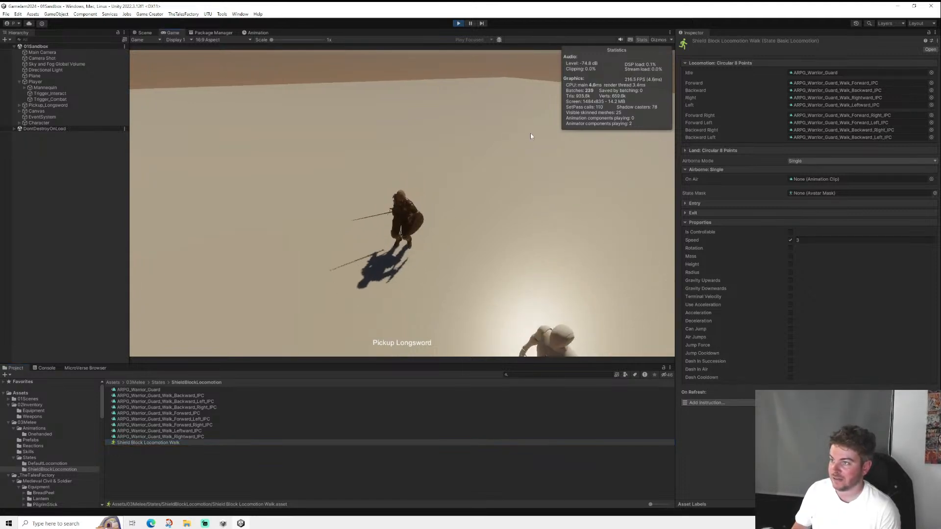
{"action": "key", "text": "a"}
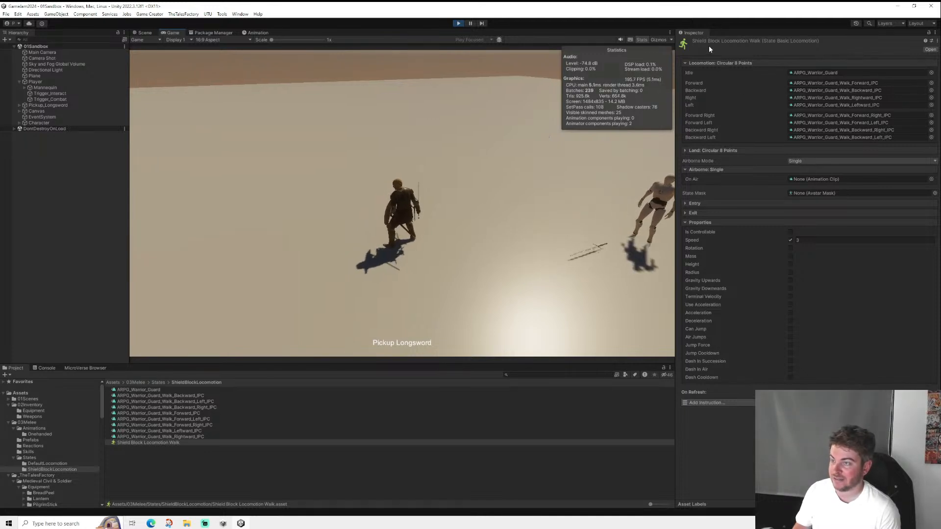
- Test the player's movement with the ARPG_Warrior_Guard_Walk_Backward_Right_IPC clip selected, hide the statistics overlay and stop play mode
{"action": "left_click", "coordinate": [172, 454]}
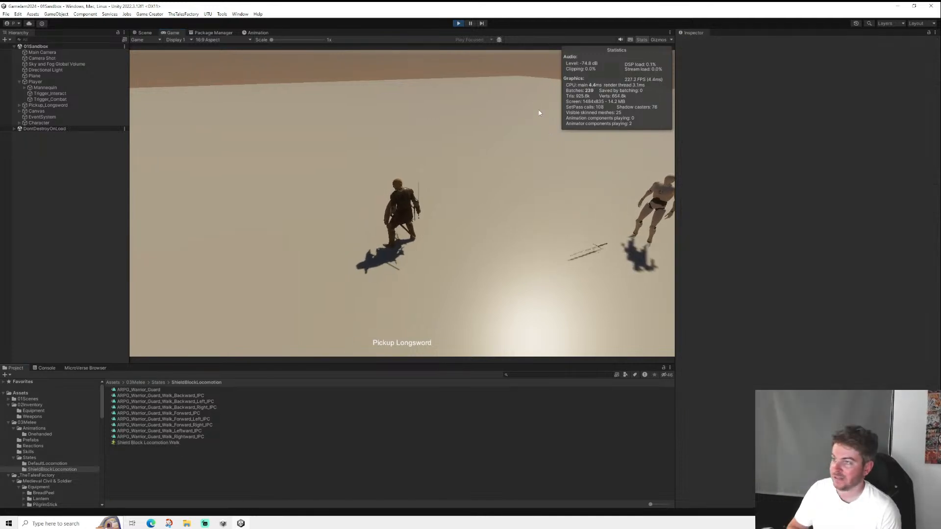
{"action": "left_click", "coordinate": [156, 407]}
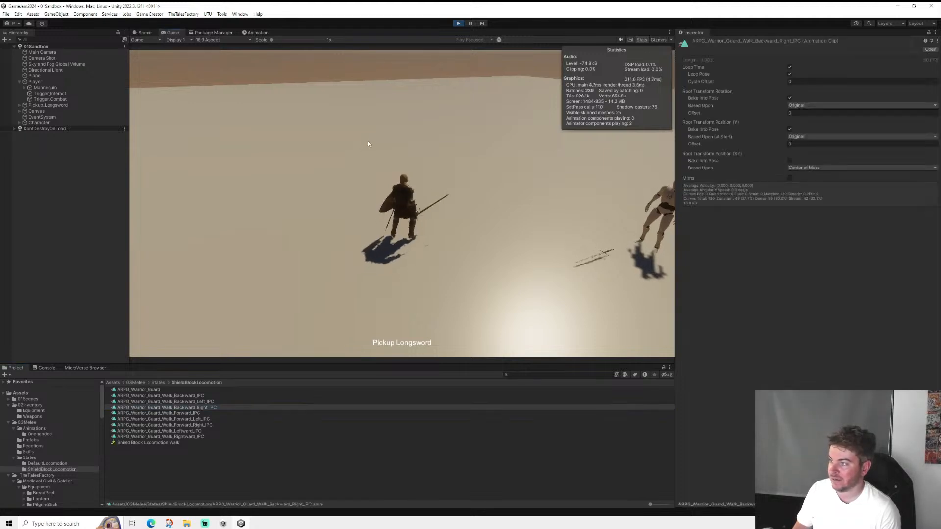
{"action": "key", "text": "s"}
{"action": "key", "text": "a"}
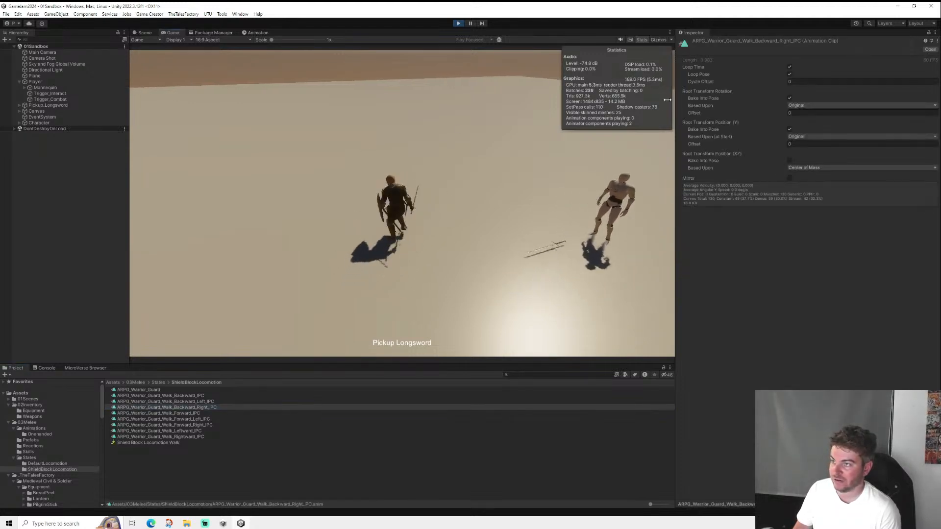
{"action": "key", "text": "d"}
{"action": "key", "text": "s"}
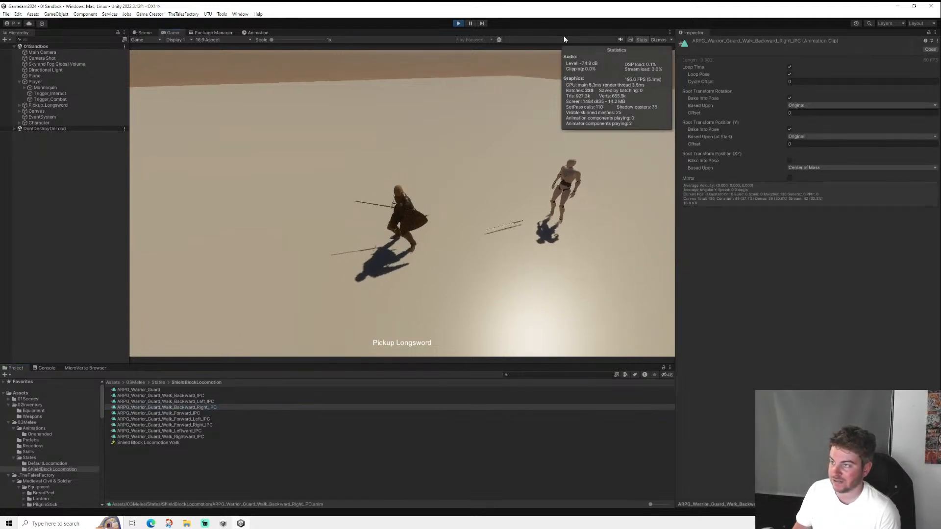
{"action": "left_click", "coordinate": [639, 39]}
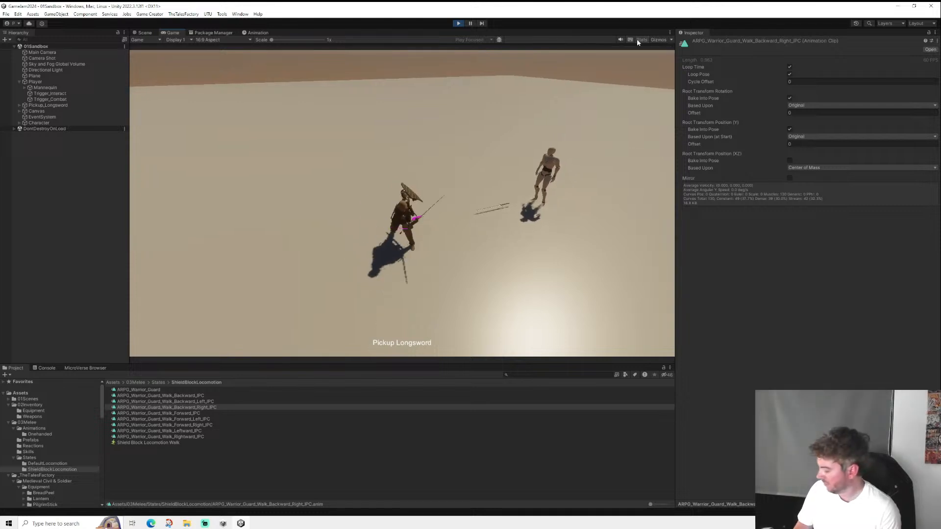
{"action": "left_click", "coordinate": [458, 23]}
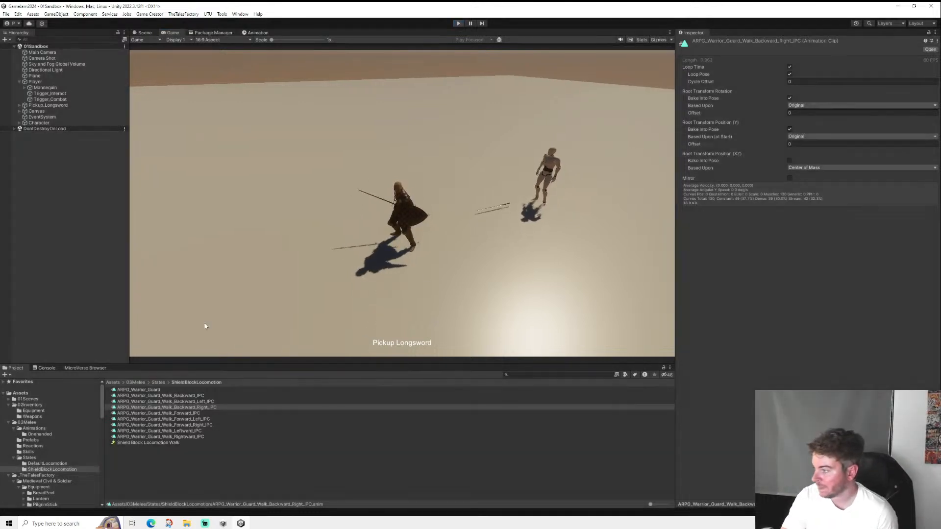
- Review the loop and root transform settings of the ARPG_Warrior_Guard clips, and inspect Shield Block Locomotion Walk's clip assignments and properties
{"action": "left_click", "coordinate": [147, 443]}
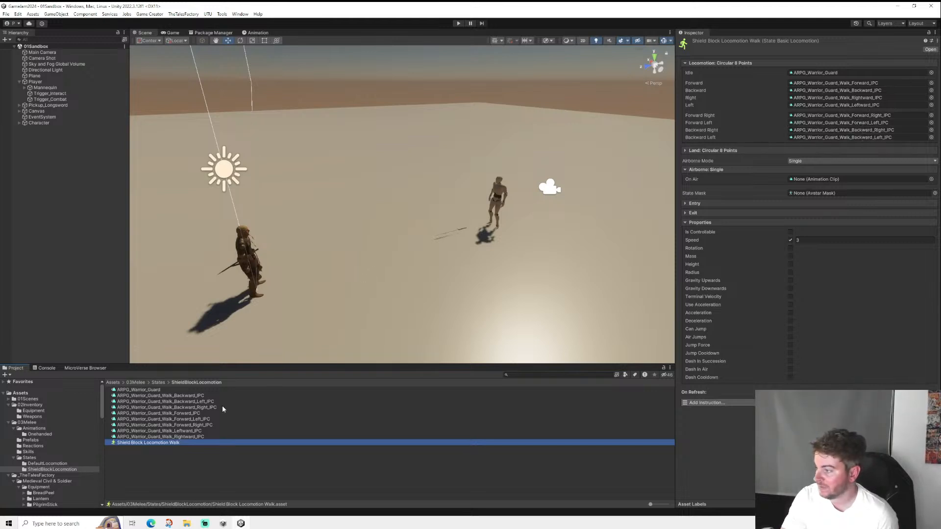
{"action": "left_click", "coordinate": [139, 390]}
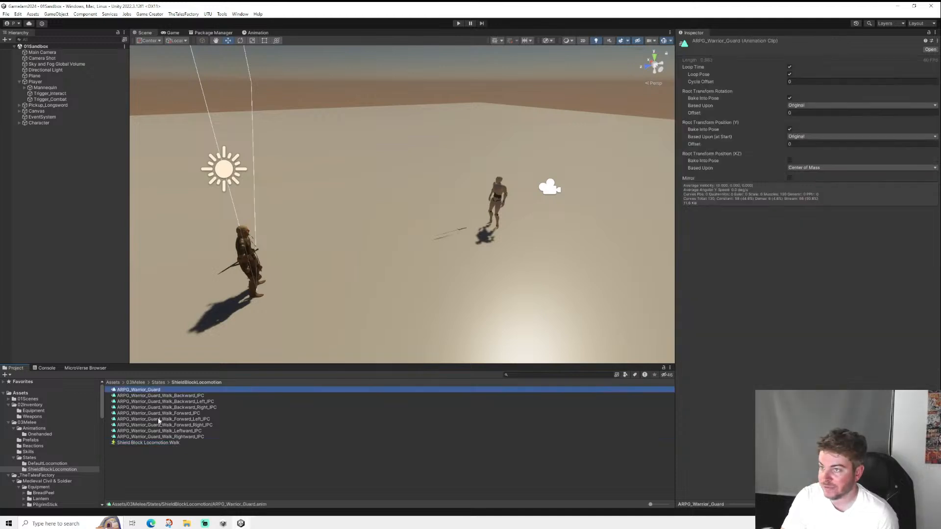
{"action": "key", "text": "Down"}
{"action": "key", "text": "Down"}
{"action": "key", "text": "Down"}
{"action": "key", "text": "Down"}
{"action": "key", "text": "Down"}
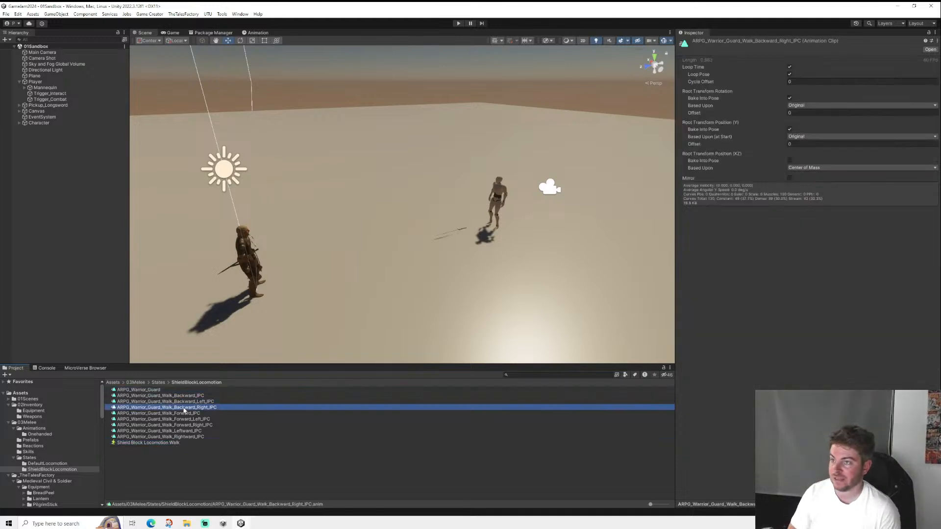
{"action": "key", "text": "Down"}
{"action": "key", "text": "Down"}
{"action": "key", "text": "Down"}
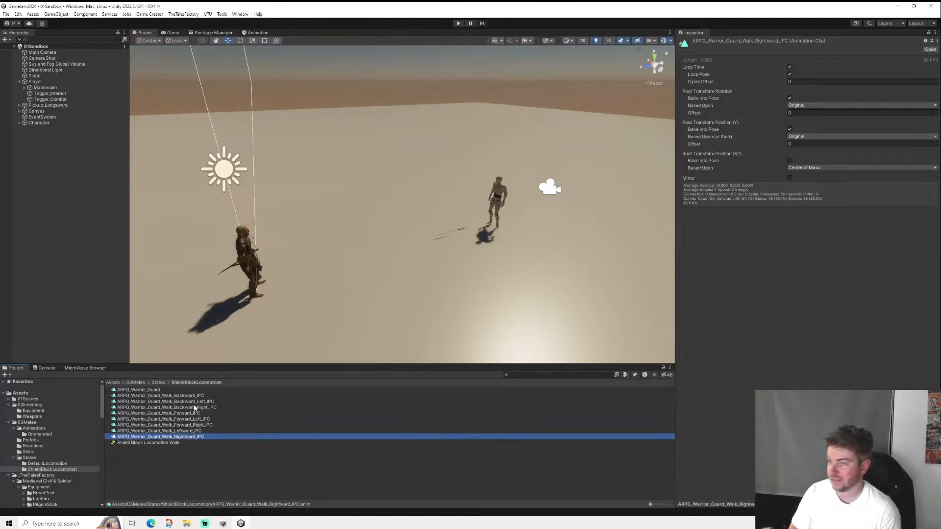
{"action": "key", "text": "Up"}
{"action": "key", "text": "Up"}
{"action": "key", "text": "Up"}
{"action": "key", "text": "Up"}
{"action": "left_click", "coordinate": [183, 456]}
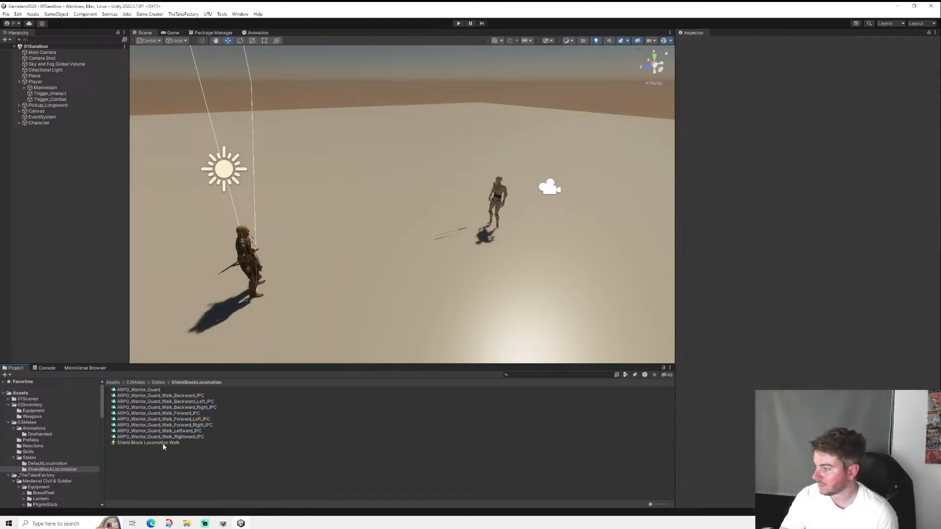
{"action": "left_click", "coordinate": [147, 443]}
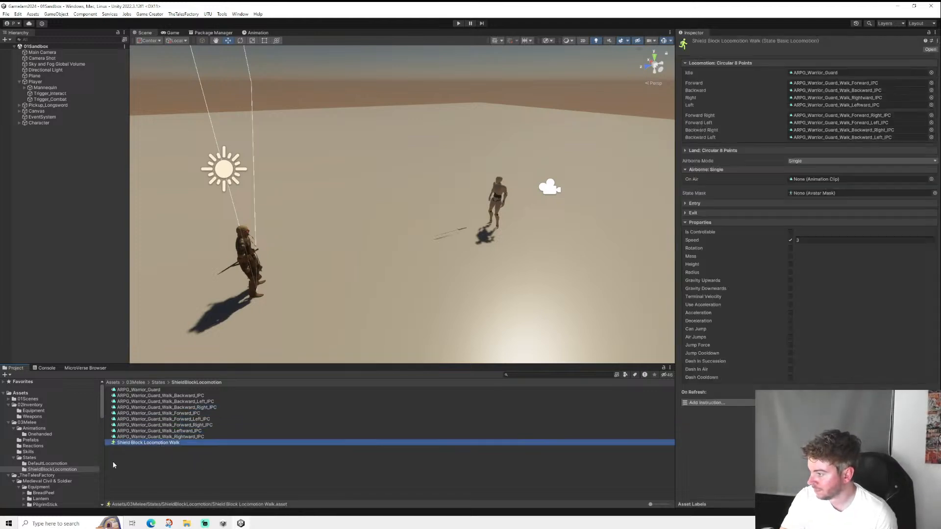
- Look through the locomotion state folders and inspect the Hit_Any melee reaction in the Reactions folder
{"action": "left_click", "coordinate": [42, 464]}
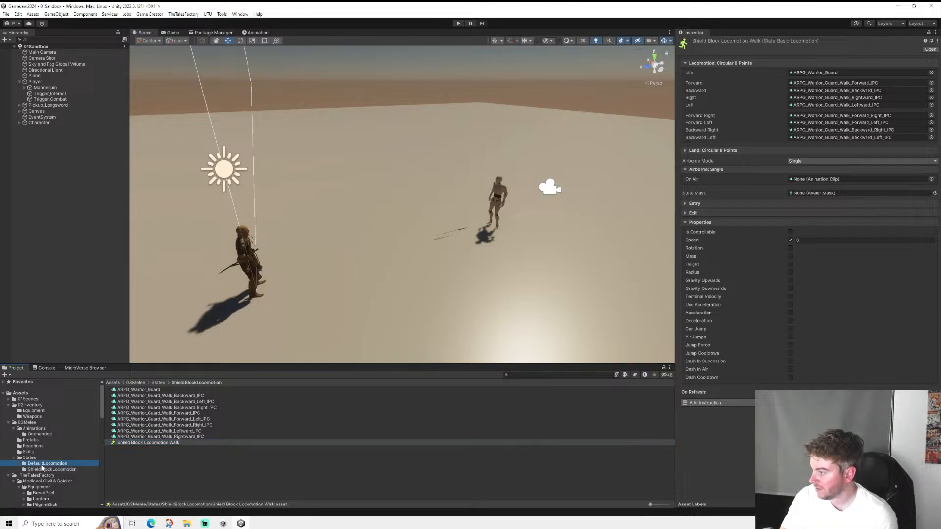
{"action": "left_click", "coordinate": [46, 470]}
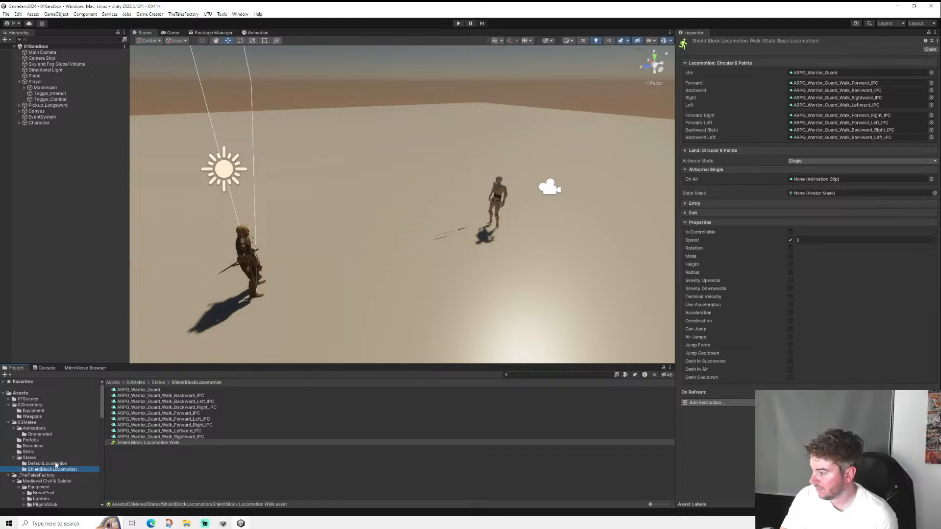
{"action": "left_click", "coordinate": [34, 447]}
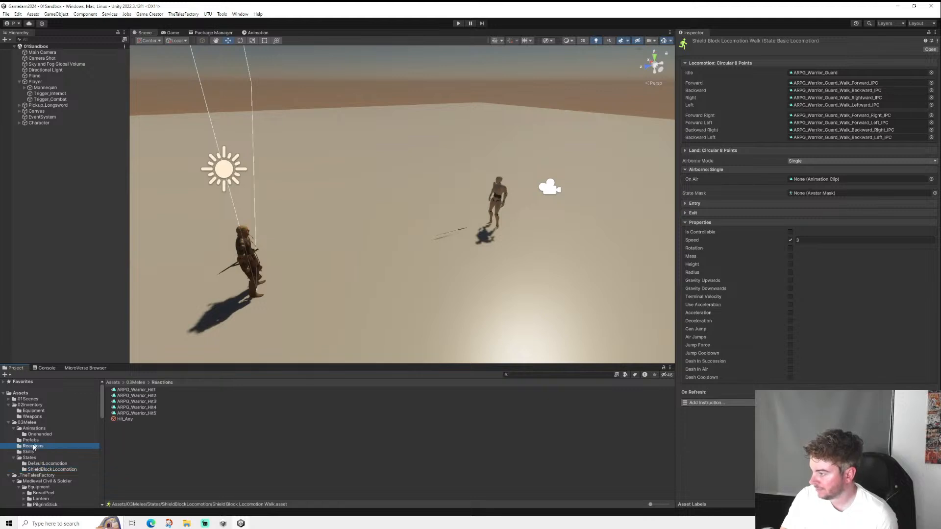
{"action": "left_click", "coordinate": [125, 419]}
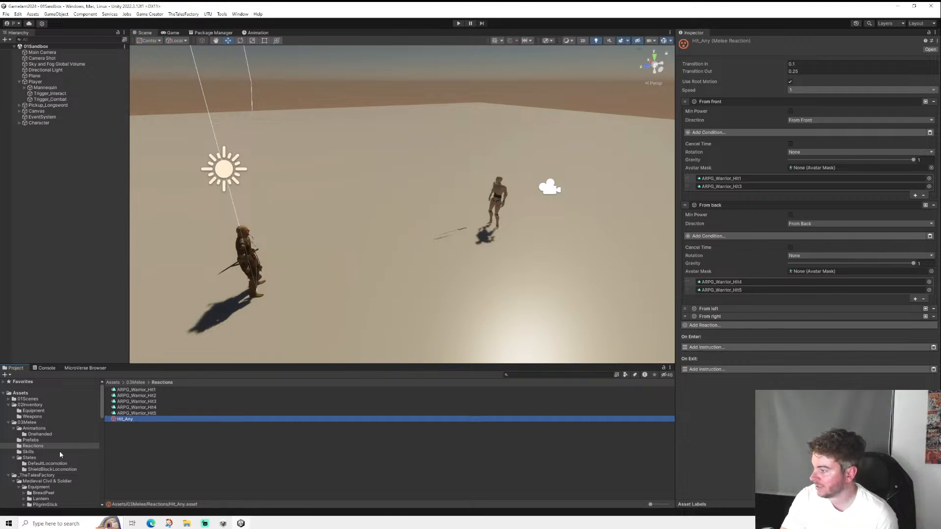
- Open the Onehanded_Shield asset in 03Melee and expand its Block, Parry and Break sections to examine their reaction settings
{"action": "left_click", "coordinate": [27, 422]}
{"action": "left_click", "coordinate": [144, 427]}
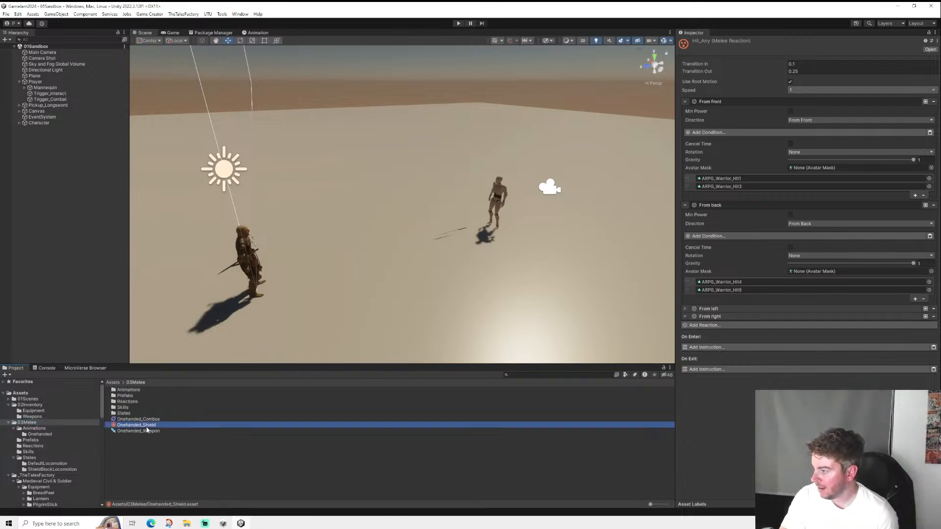
{"action": "left_click", "coordinate": [705, 219]}
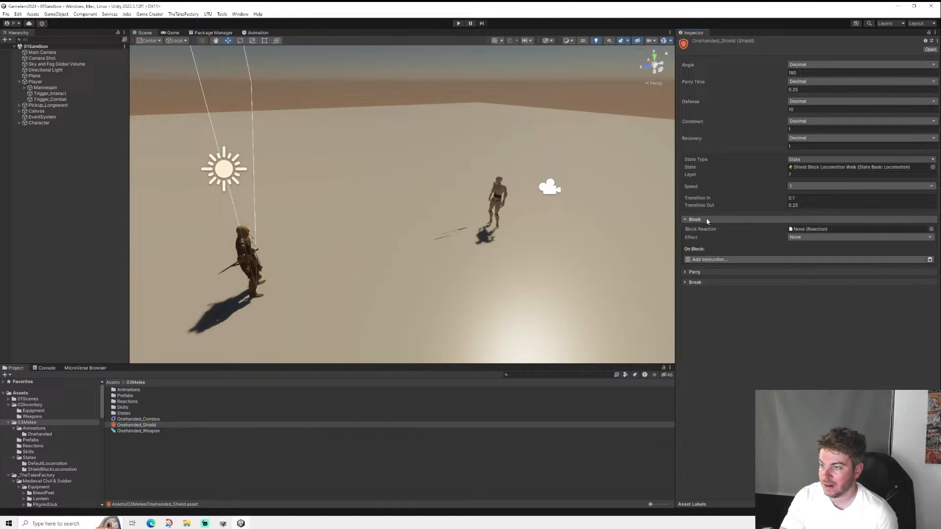
{"action": "left_click", "coordinate": [702, 271]}
{"action": "left_click", "coordinate": [696, 325]}
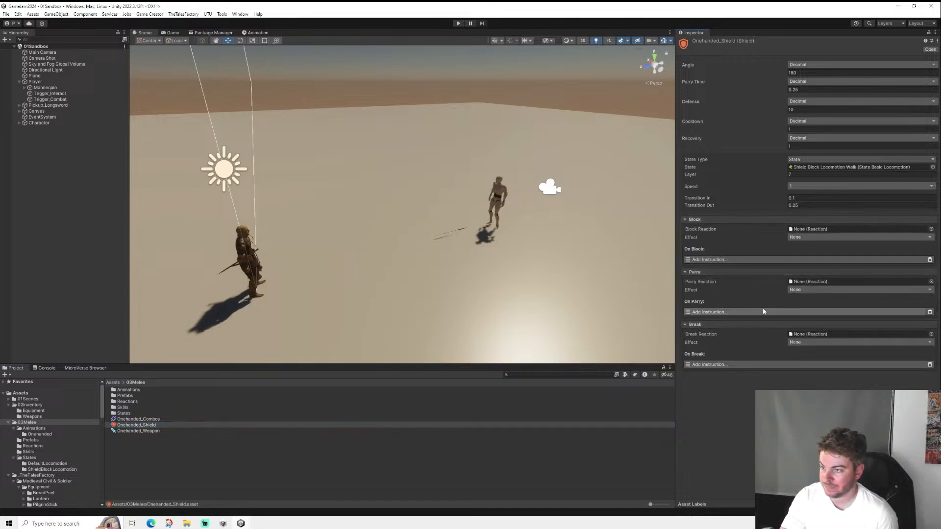
- Play-test the scene by moving the player in several directions and raising the shield to block, and stop play mode
{"action": "left_click", "coordinate": [459, 23]}
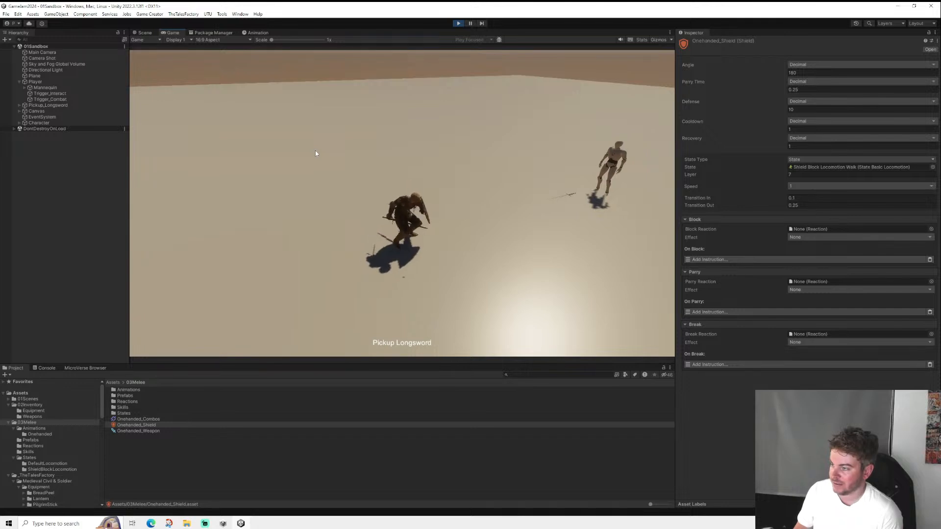
{"action": "key", "text": "s"}
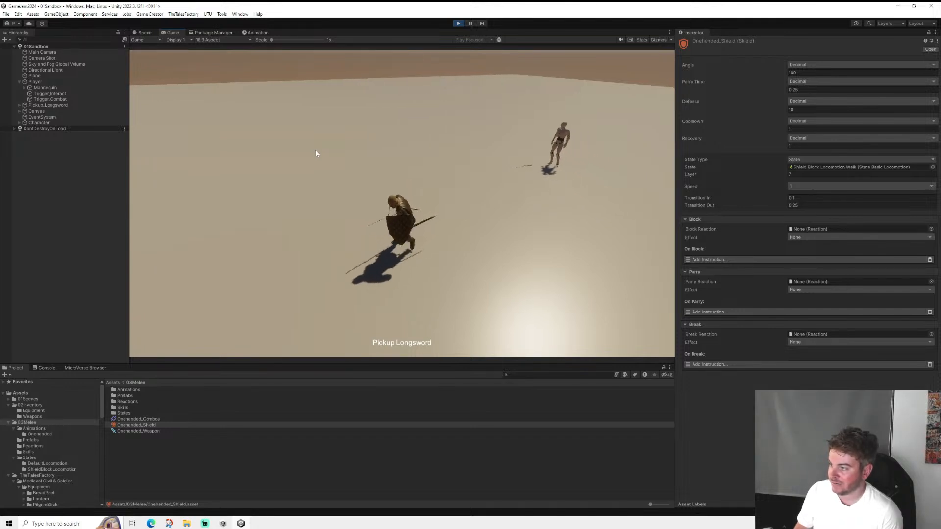
{"action": "key", "text": "s"}
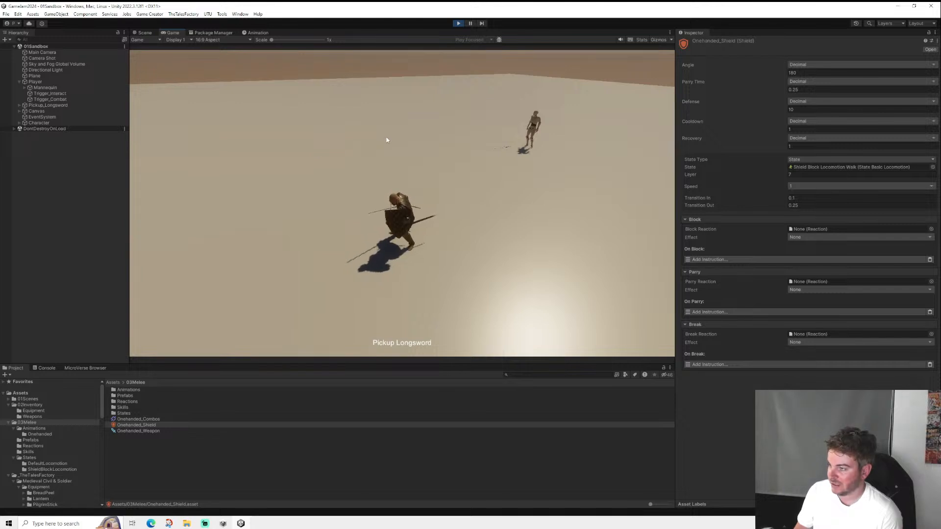
{"action": "key", "text": "d"}
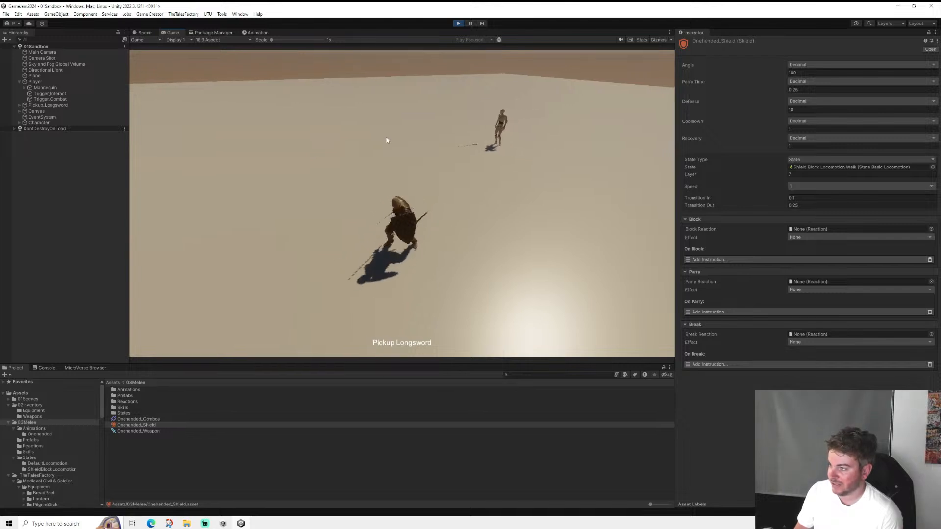
{"action": "key", "text": "w"}
{"action": "key", "text": "d"}
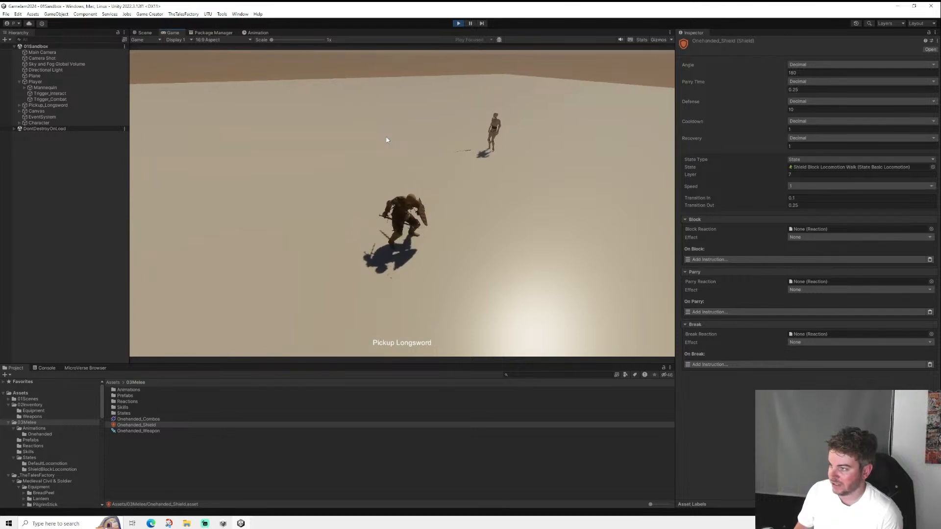
{"action": "key", "text": "w"}
{"action": "key", "text": "a"}
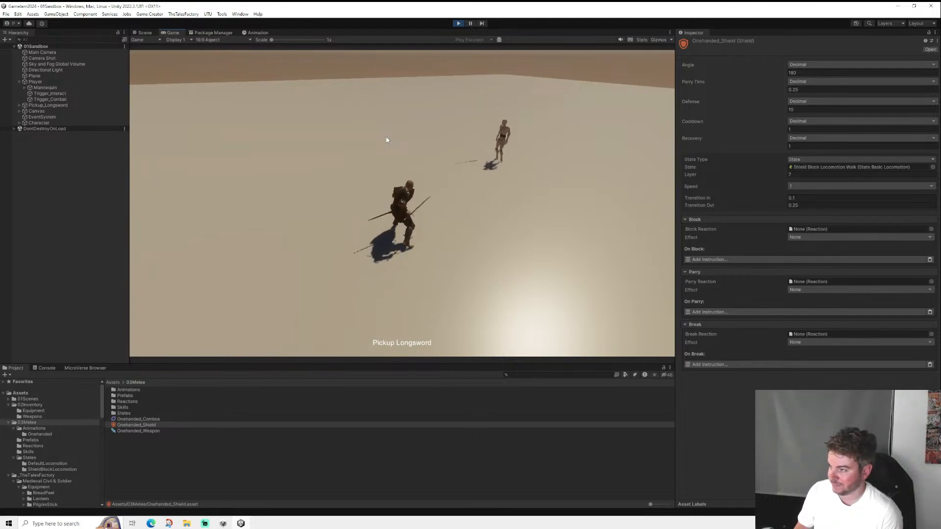
{"action": "key", "text": "d"}
{"action": "key", "text": "s"}
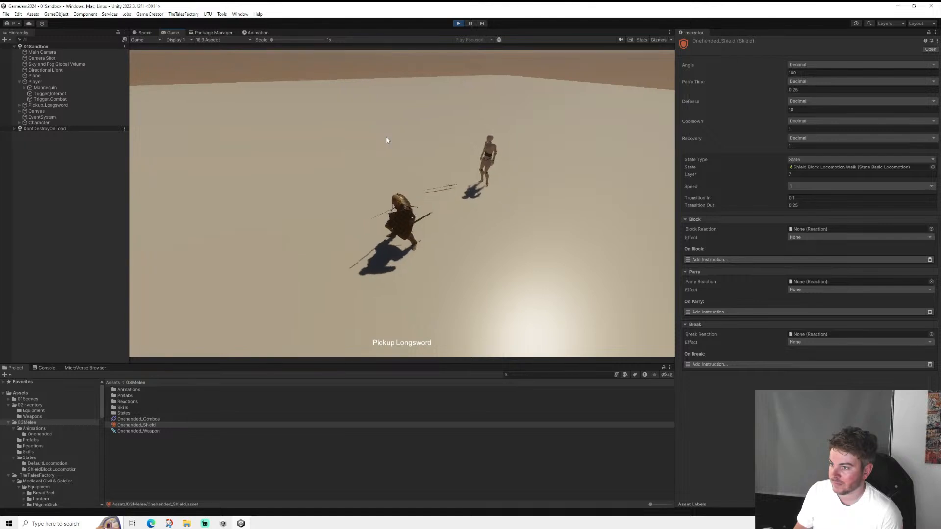
{"action": "right_click", "coordinate": [422, 109]}
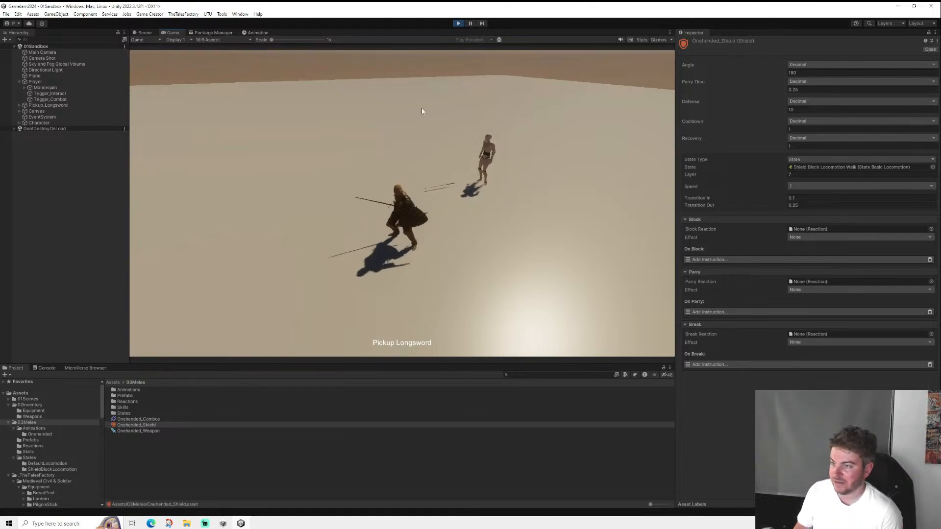
{"action": "right_click", "coordinate": [423, 109]}
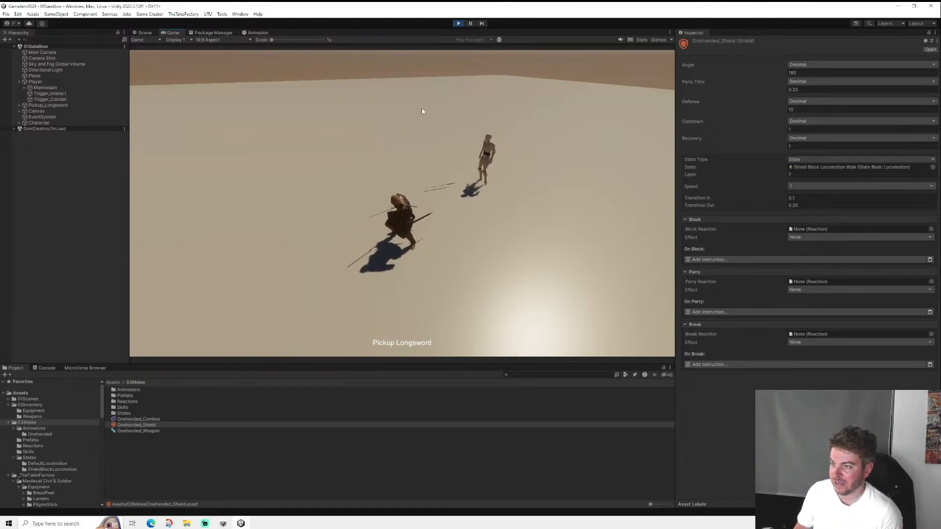
{"action": "left_click", "coordinate": [459, 23]}
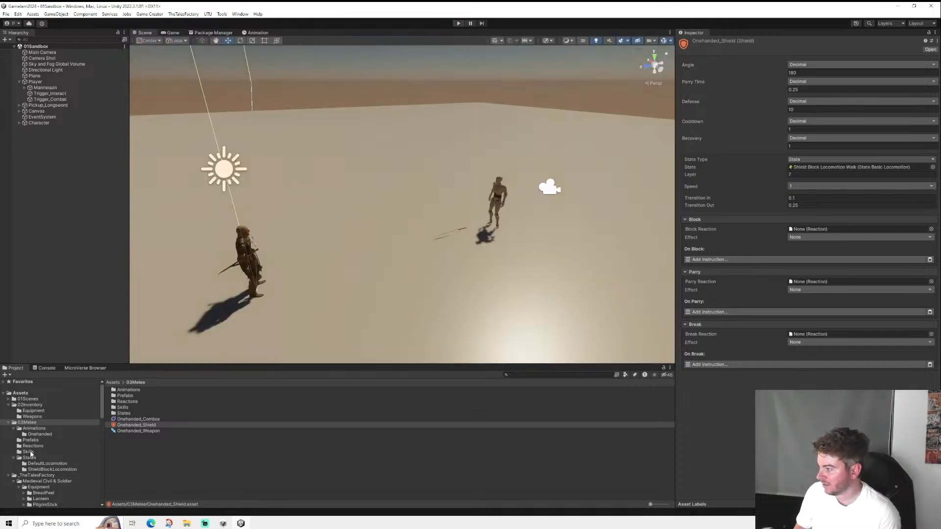
- Create a Game Creator melee Reaction asset named Hit_Shield in the 03Melee Reactions folder
{"action": "left_click", "coordinate": [33, 446]}
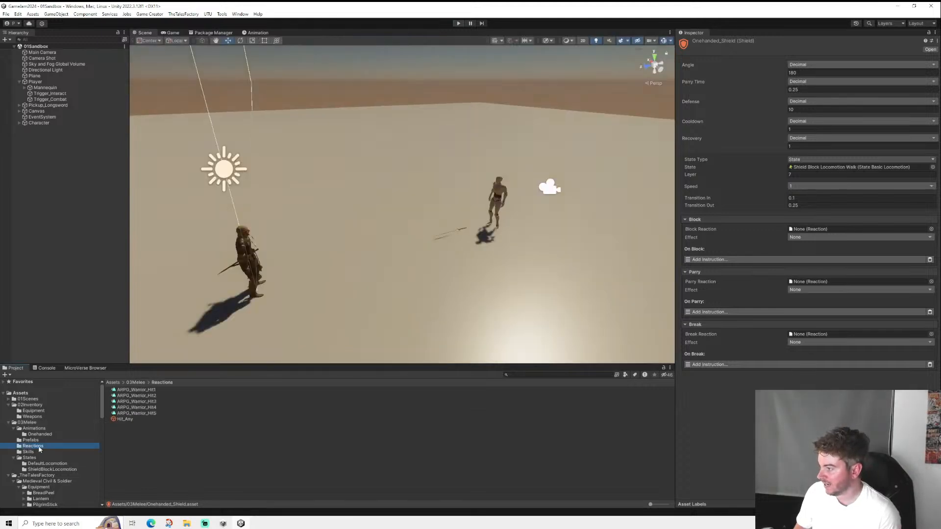
{"action": "right_click", "coordinate": [125, 435]}
{"action": "mouse_move", "coordinate": [207, 228]}
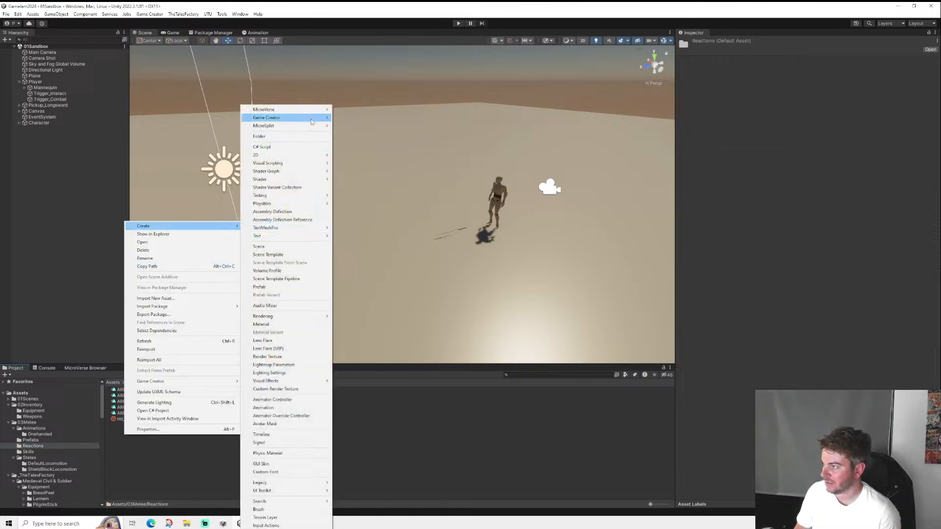
{"action": "mouse_move", "coordinate": [310, 122]}
{"action": "mouse_move", "coordinate": [376, 178]}
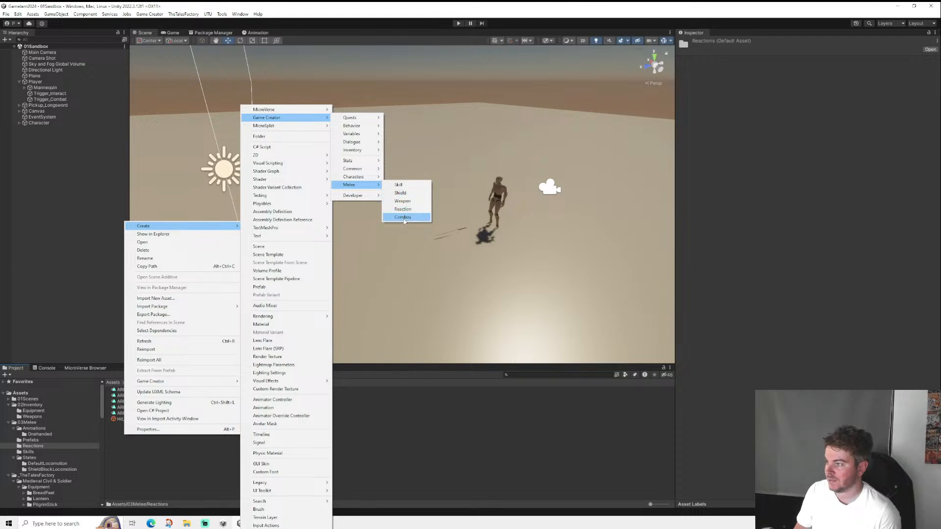
{"action": "left_click", "coordinate": [403, 209]}
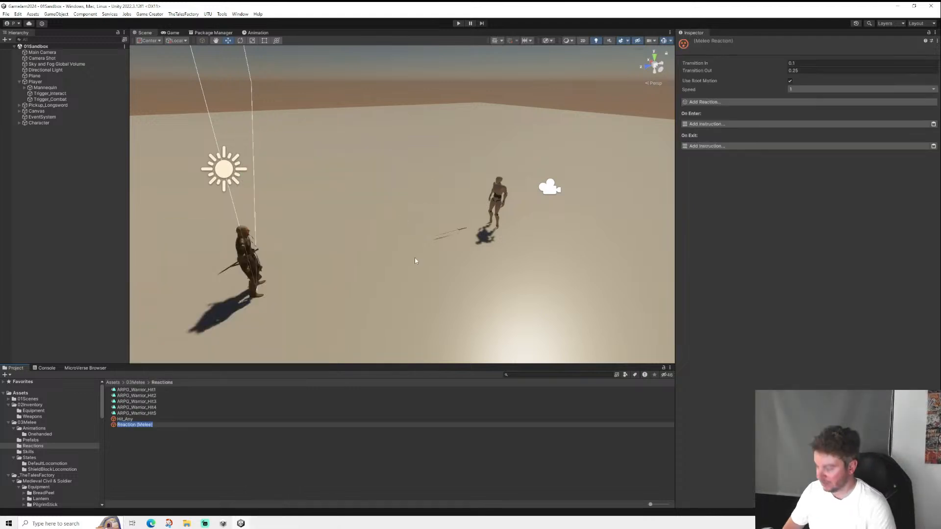
{"action": "type", "text": "Hit_"}
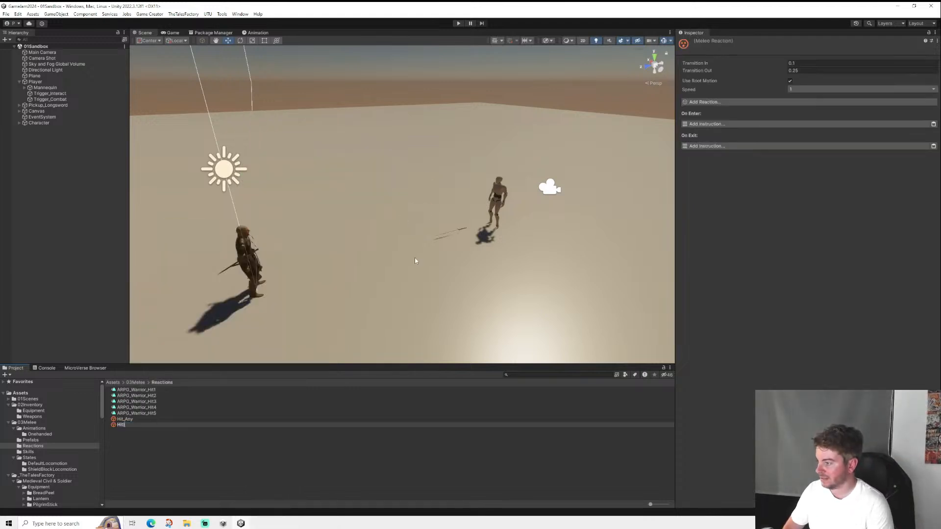
{"action": "type", "text": "Shield"}
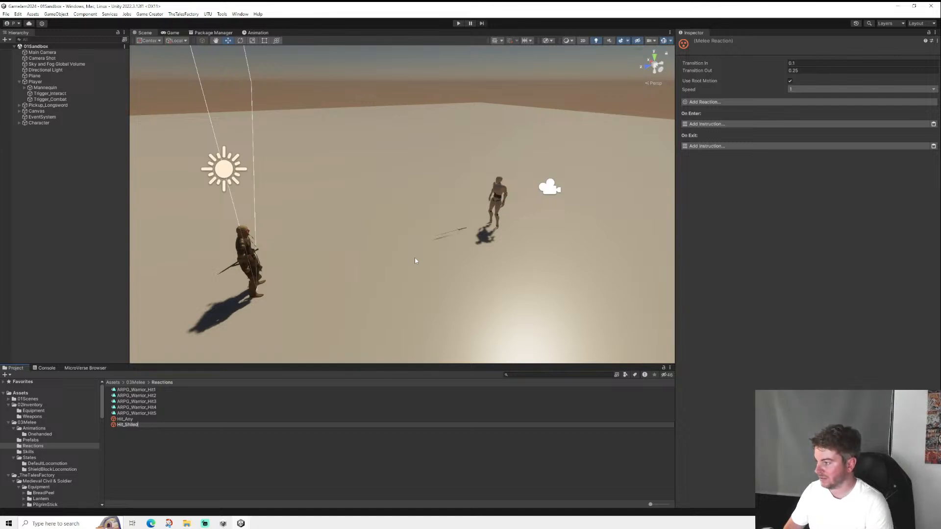
{"action": "key", "text": "Return"}
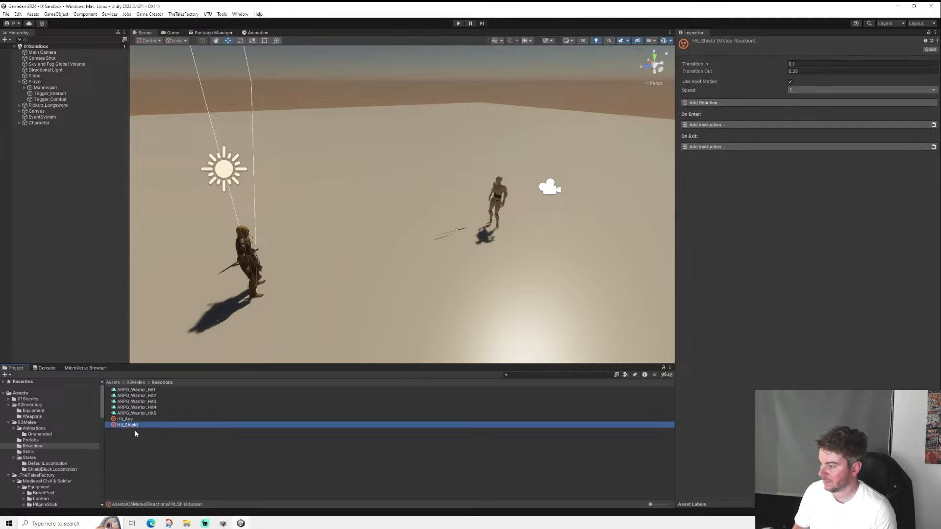
- Add a from-any-direction reaction to Hit_Shield and give it one empty animation clip slot
{"action": "left_click", "coordinate": [737, 103]}
{"action": "left_click", "coordinate": [737, 102]}
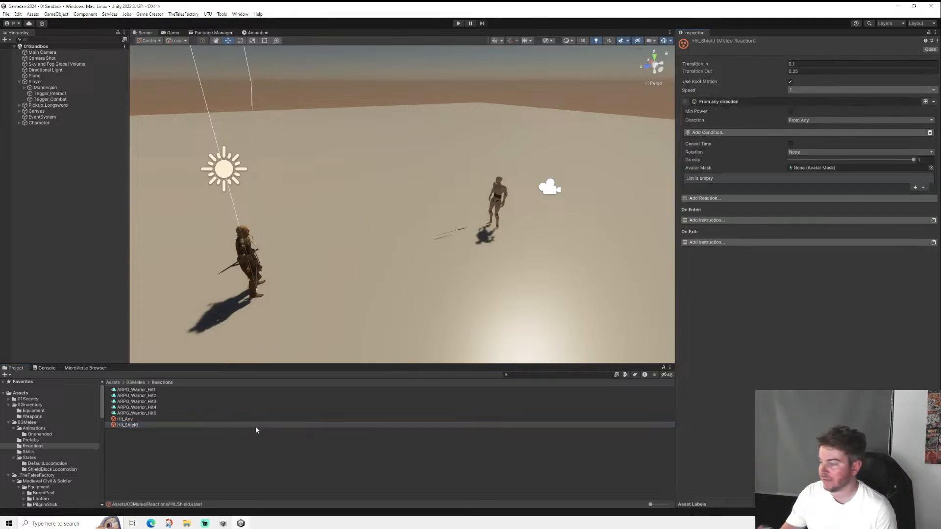
{"action": "scroll", "coordinate": [67, 470], "scroll_direction": "down", "scroll_amount": 10}
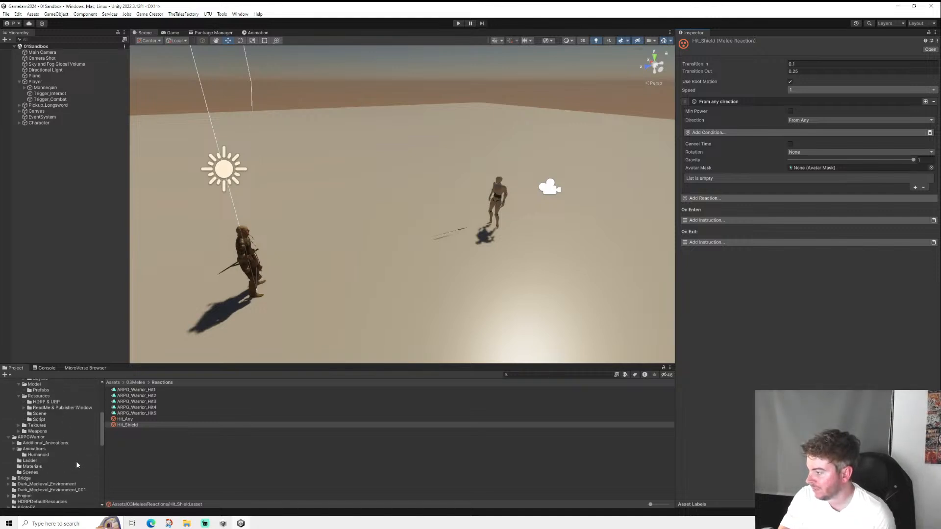
{"action": "scroll", "coordinate": [73, 463], "scroll_direction": "down", "scroll_amount": 2}
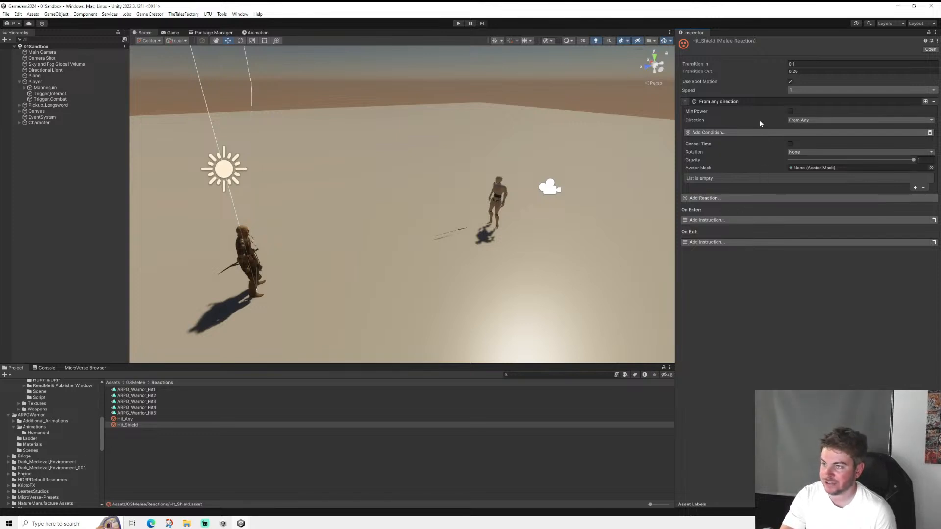
{"action": "left_click", "coordinate": [915, 187]}
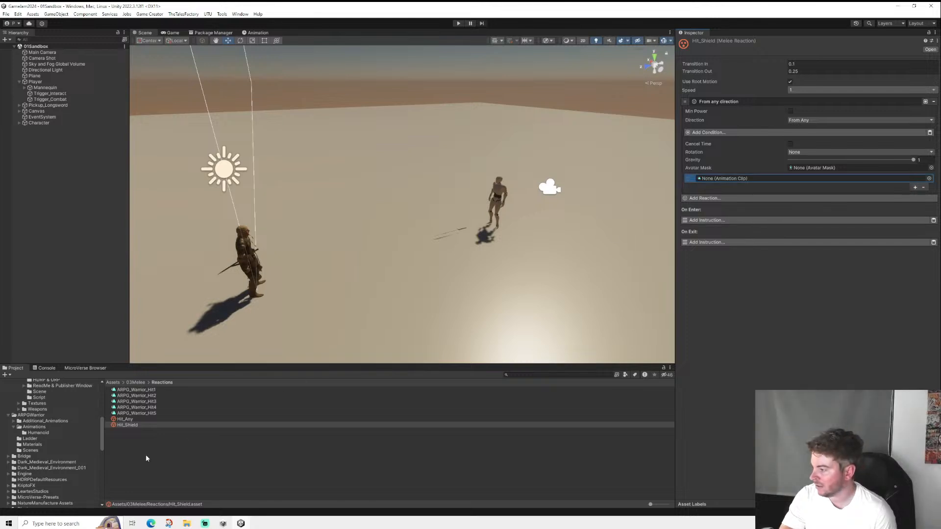
- Duplicate the Hit_Shield reaction and rename the copy Hit_Shield_Break
{"action": "left_click", "coordinate": [128, 425]}
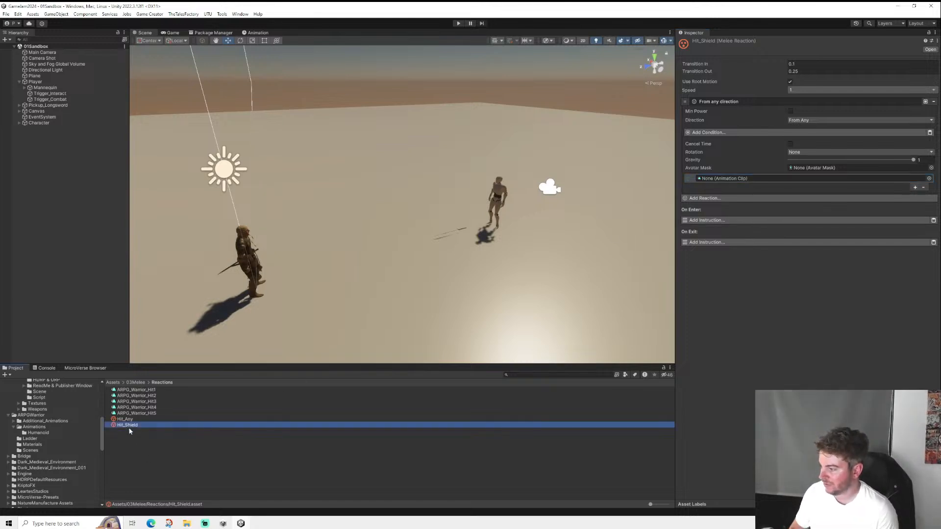
{"action": "key", "text": "ctrl+d"}
{"action": "right_click", "coordinate": [129, 432]}
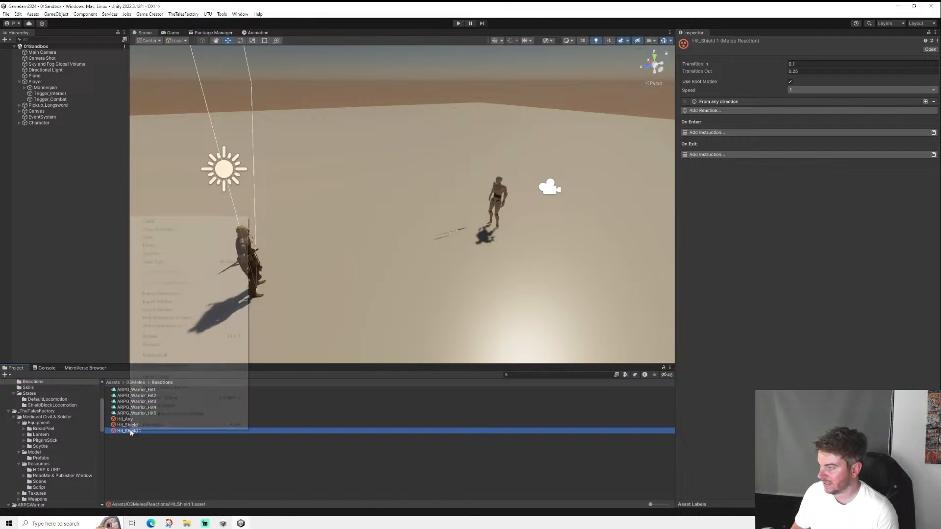
{"action": "left_click", "coordinate": [172, 253]}
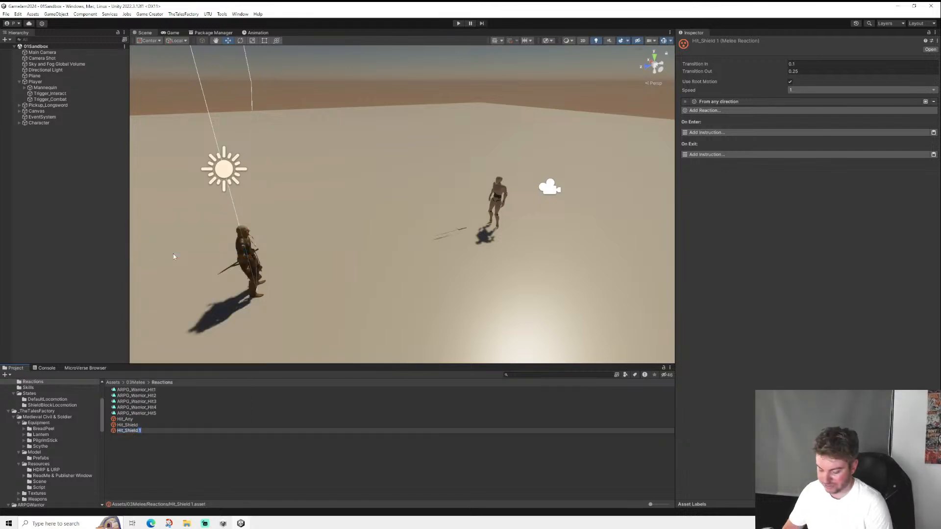
{"action": "type", "text": "Hit_Shield_Break"}
{"action": "key", "text": "Return"}
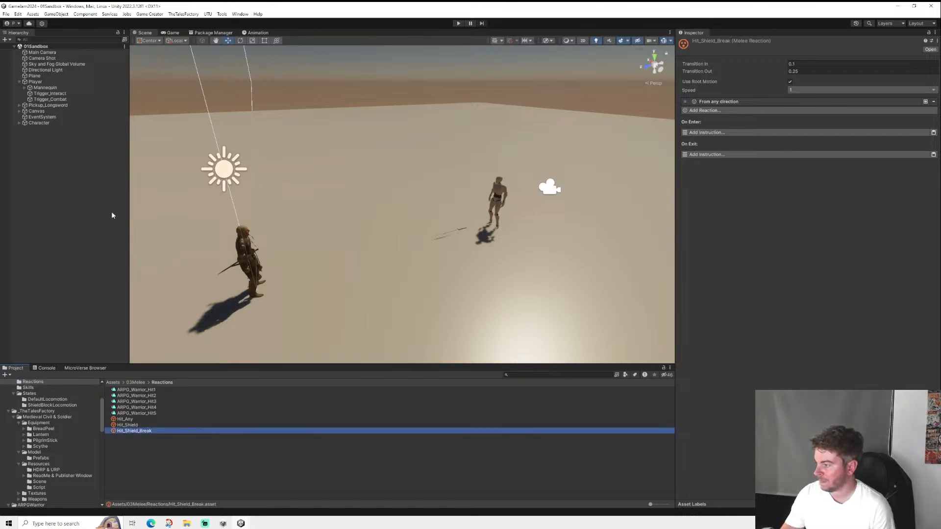
- Browse the ARPGWarrior Humanoid animations folder and preview the ARPG_Warrior_Brake clip
{"action": "left_click", "coordinate": [132, 425]}
{"action": "scroll", "coordinate": [57, 462], "scroll_direction": "down", "scroll_amount": 10}
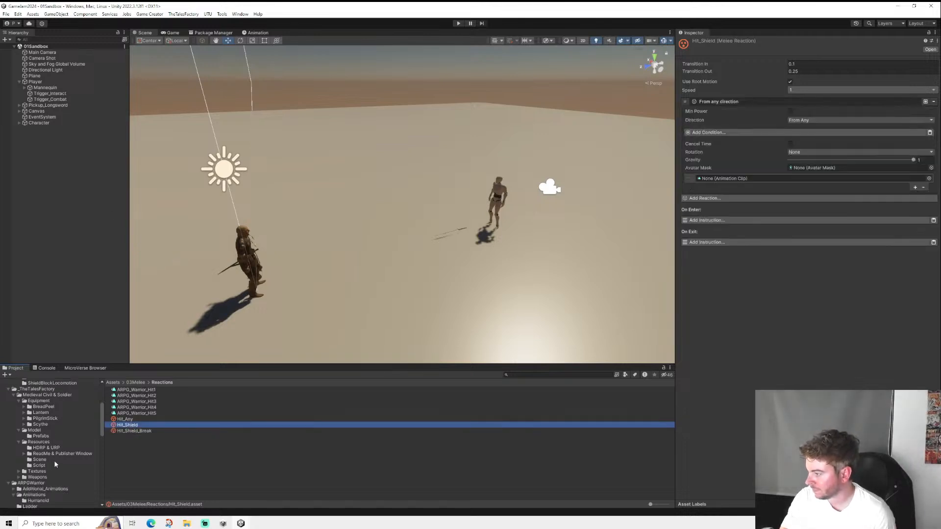
{"action": "scroll", "coordinate": [54, 462], "scroll_direction": "up", "scroll_amount": 2}
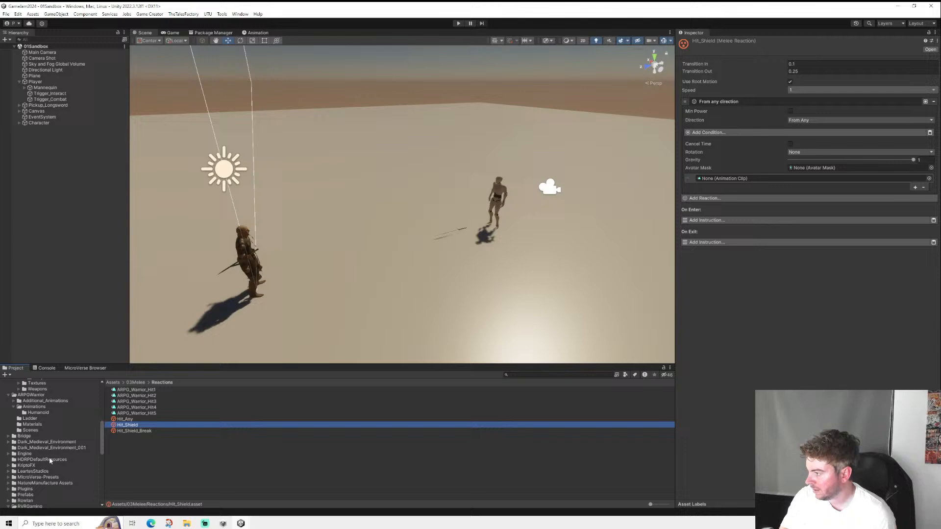
{"action": "left_click", "coordinate": [34, 414]}
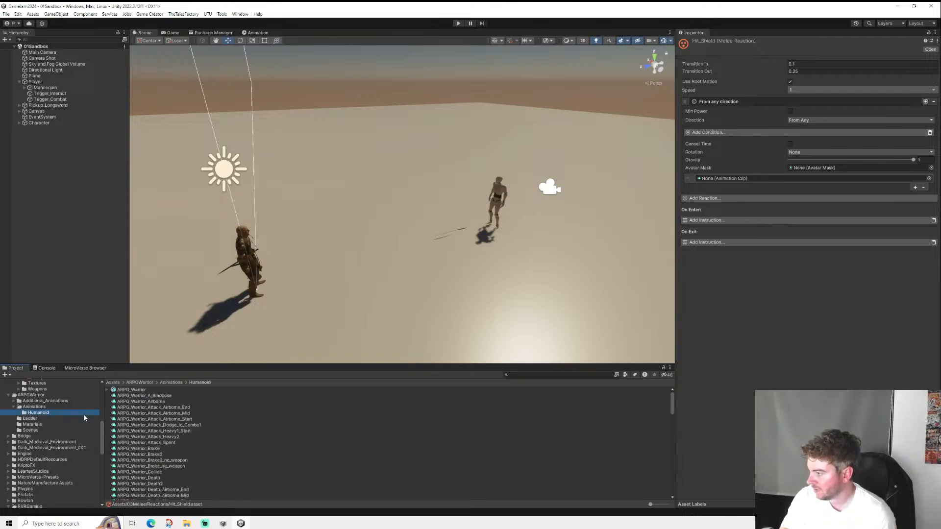
{"action": "scroll", "coordinate": [160, 453], "scroll_direction": "down", "scroll_amount": 2}
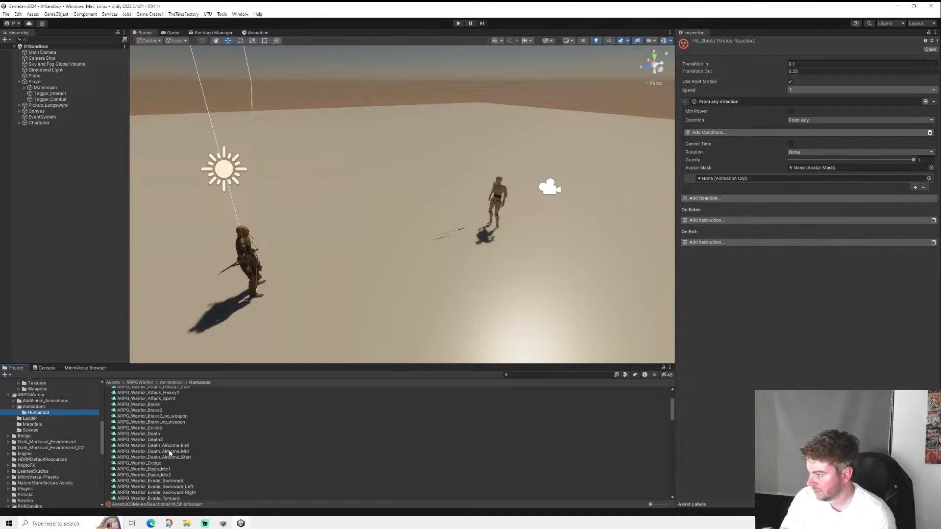
{"action": "left_click", "coordinate": [142, 427]}
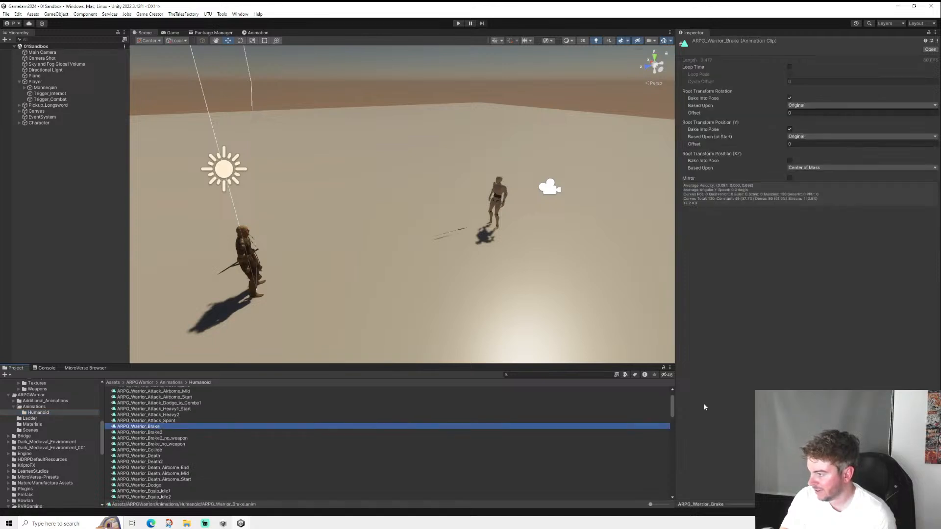
{"action": "left_click", "coordinate": [736, 503]}
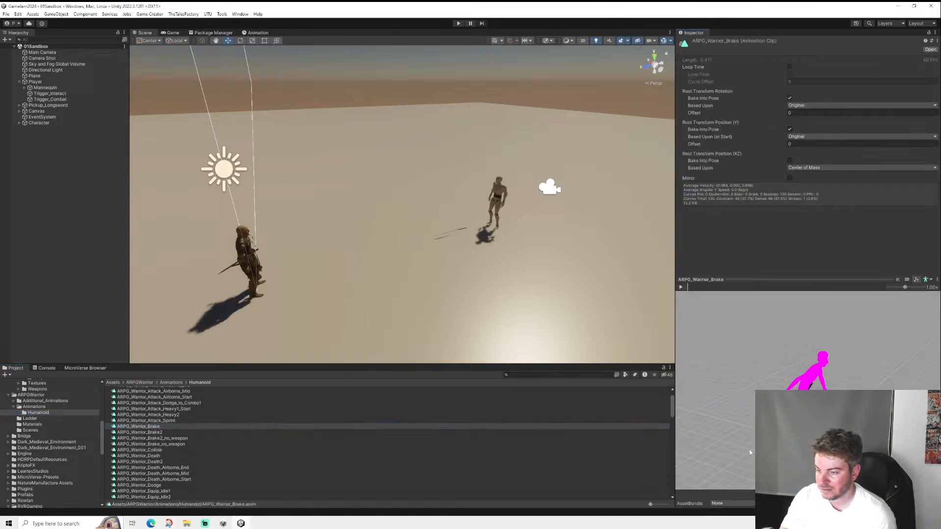
{"action": "left_click", "coordinate": [682, 288]}
{"action": "left_click", "coordinate": [682, 287]}
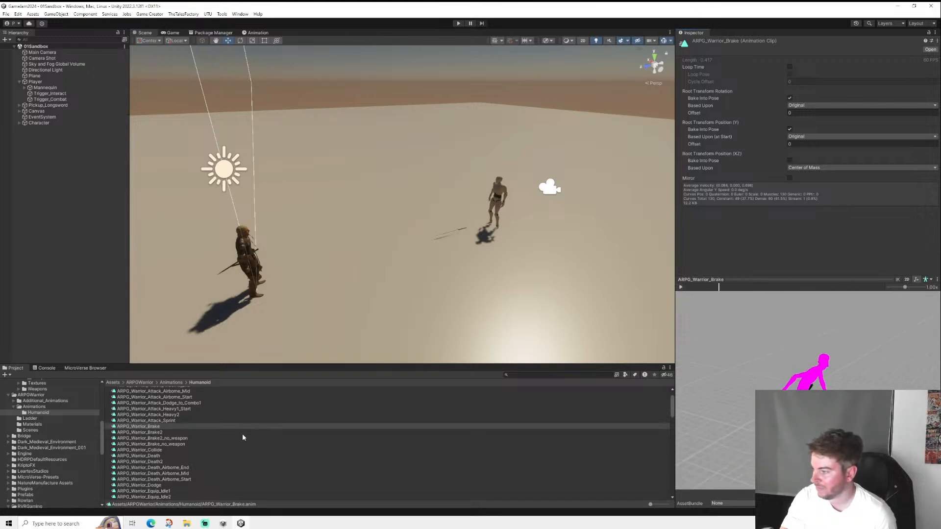
- Preview the ARPG_Warrior_Guard_Break clip and move it into the 03Melee Reactions folder
{"action": "scroll", "coordinate": [184, 459], "scroll_direction": "down", "scroll_amount": 6}
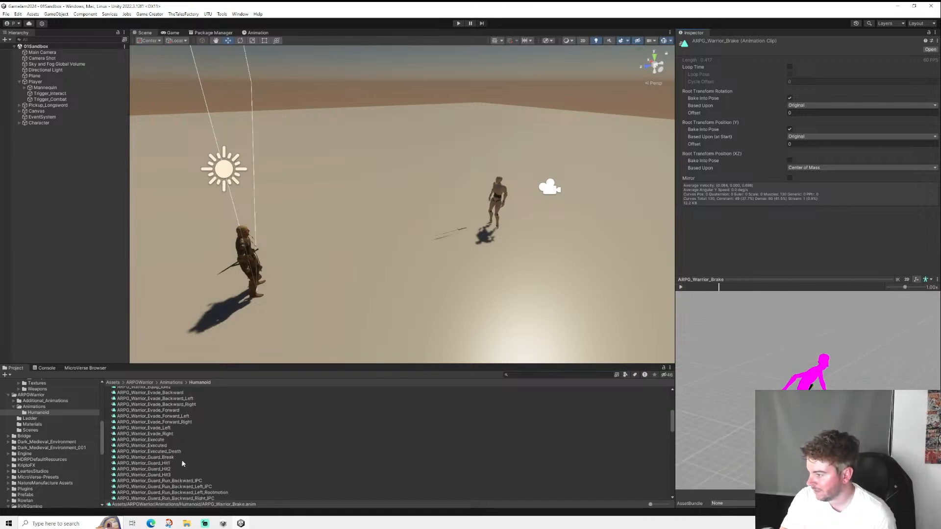
{"action": "left_click", "coordinate": [175, 458]}
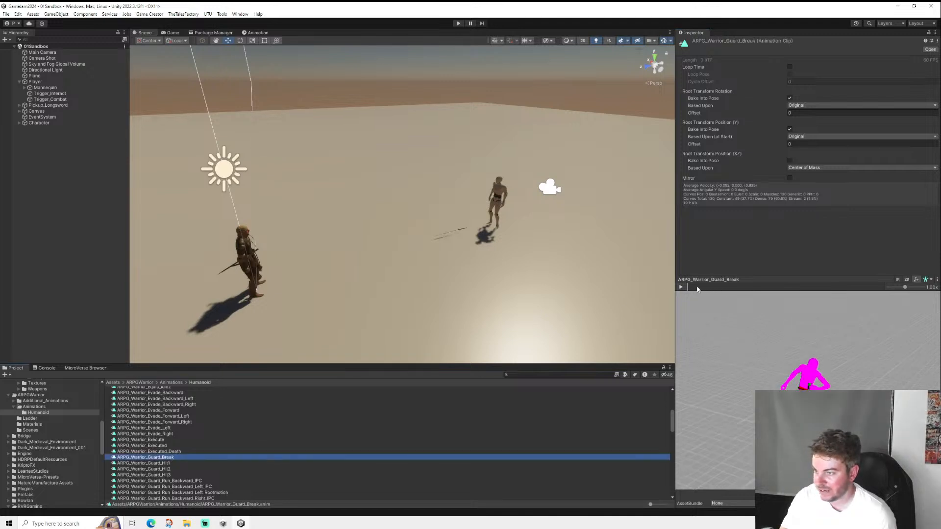
{"action": "left_click", "coordinate": [681, 287]}
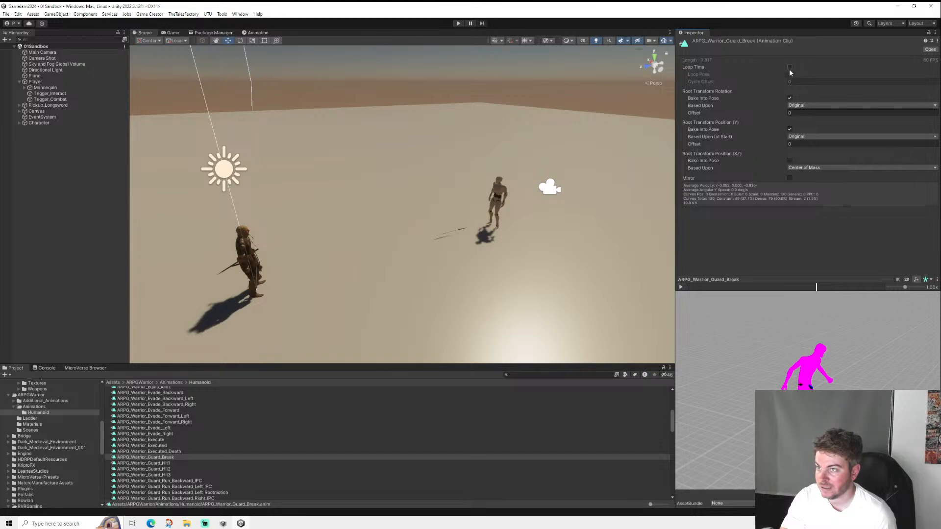
{"action": "left_click_drag", "start_coordinate": [164, 458], "coordinate": [37, 415]}
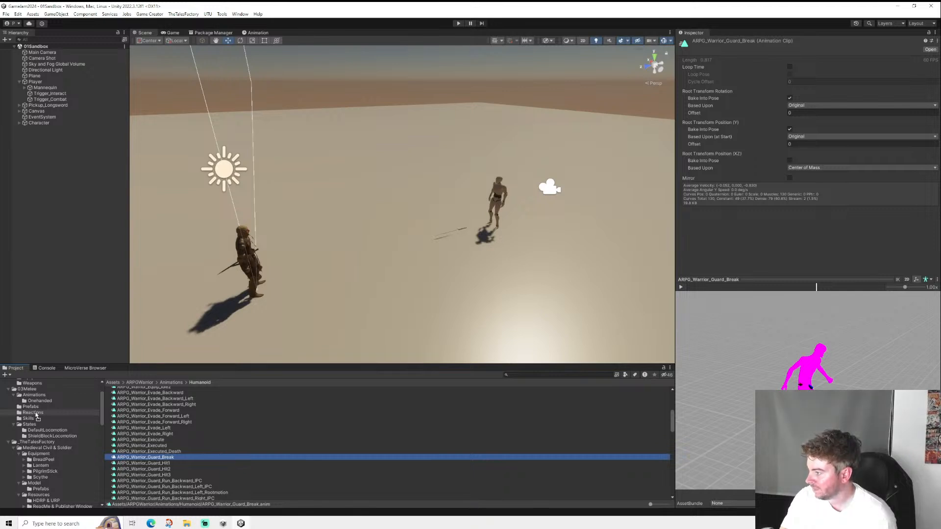
{"action": "left_click_drag", "start_coordinate": [37, 415], "coordinate": [37, 416]}
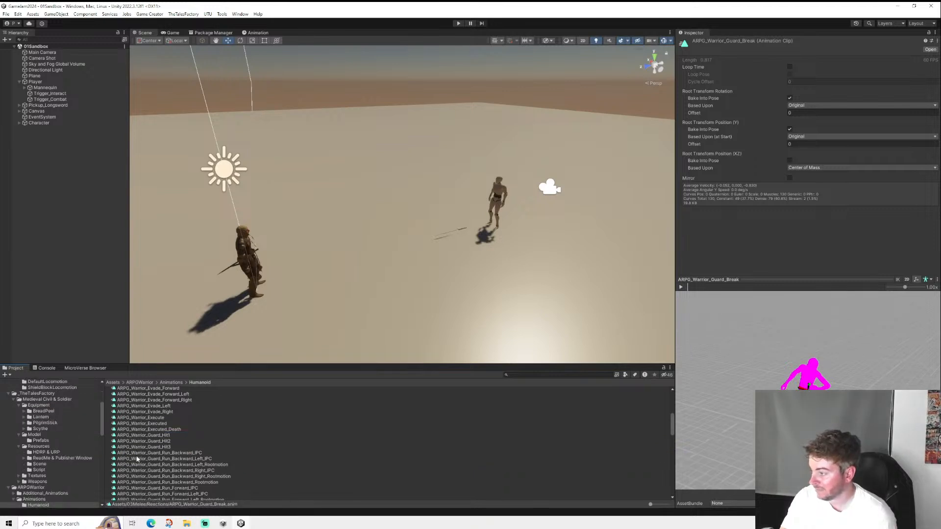
- Preview the ARPG_Warrior_Guard_Hit1, Guard_Hit2 and Guard_Hit3 animation clips in the Humanoid folder
{"action": "scroll", "coordinate": [128, 461], "scroll_direction": "down", "scroll_amount": 3}
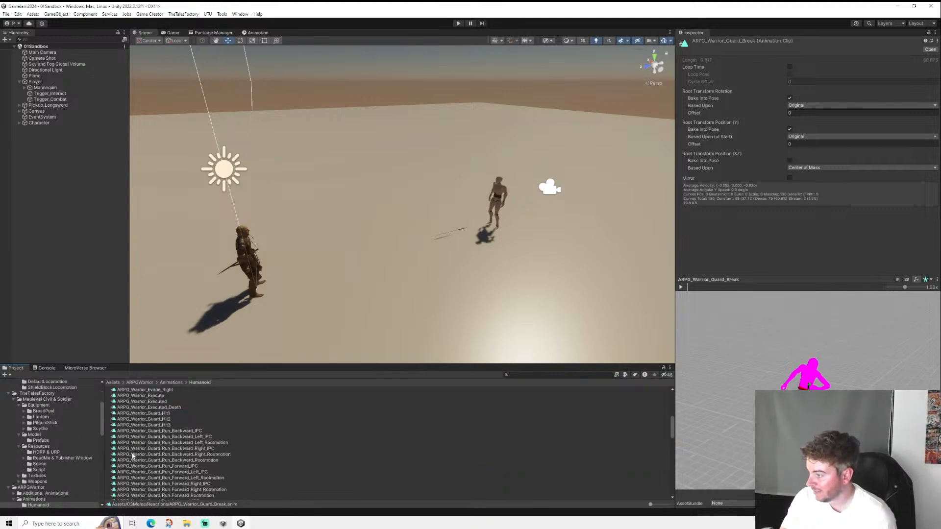
{"action": "left_click", "coordinate": [168, 414]}
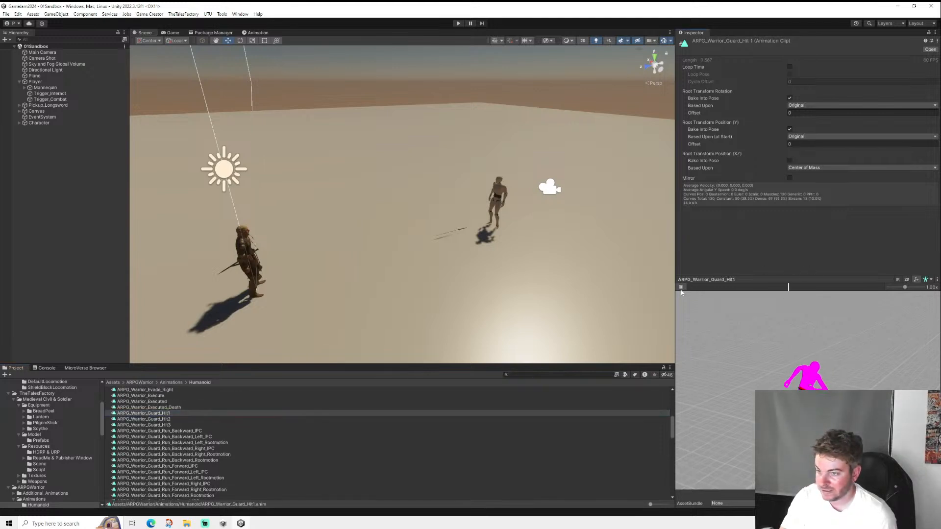
{"action": "left_click", "coordinate": [228, 420]}
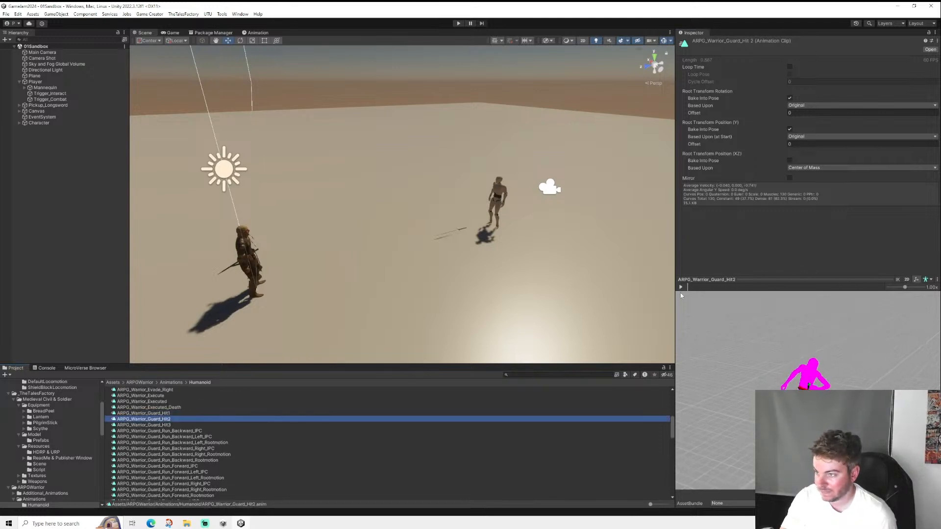
{"action": "left_click", "coordinate": [201, 425]}
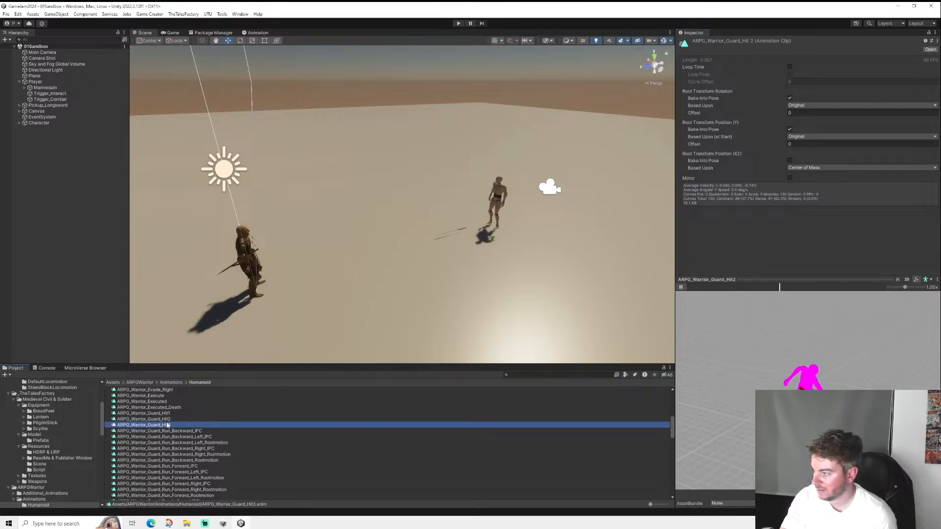
{"action": "left_click", "coordinate": [680, 287]}
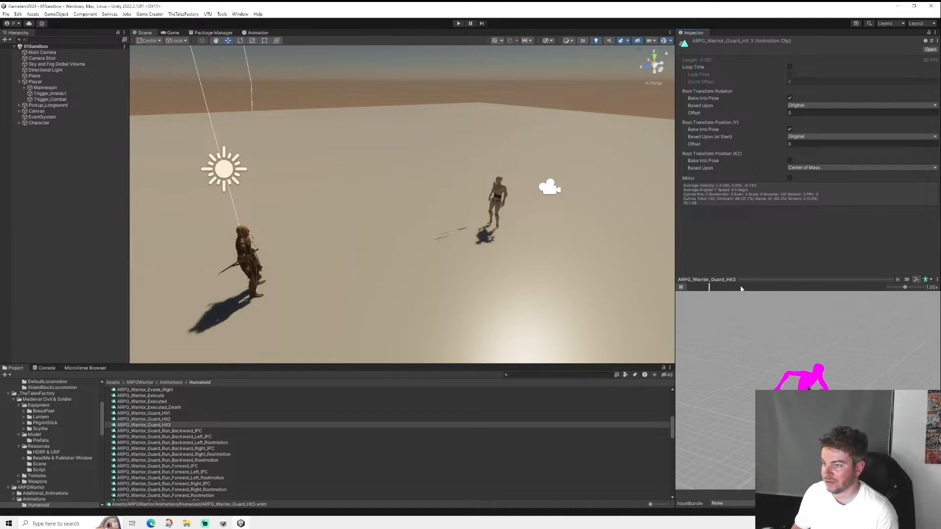
- Move the ARPG_Warrior_Guard_Hit1, Guard_Hit2 and Guard_Hit3 clips together into the 03Melee Reactions folder
{"action": "left_click", "coordinate": [144, 413], "text": "shift"}
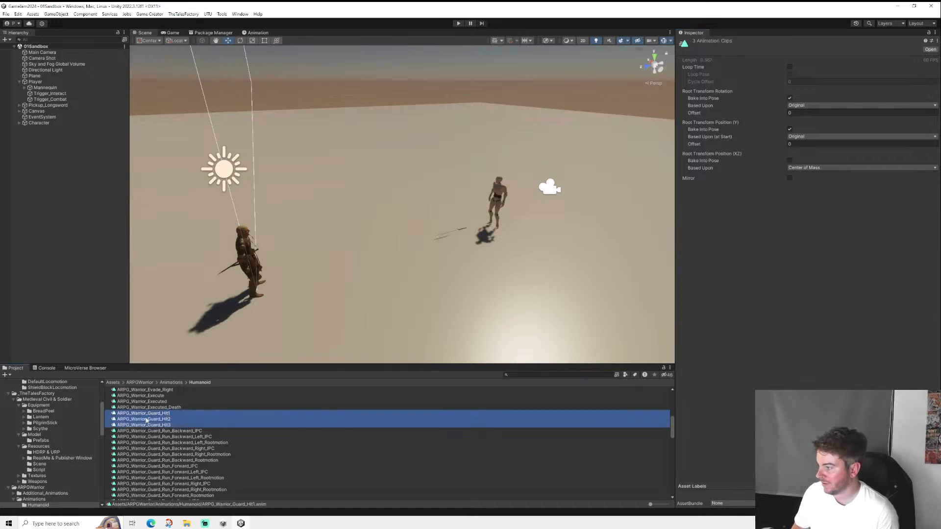
{"action": "scroll", "coordinate": [16, 443], "scroll_direction": "up", "scroll_amount": 5}
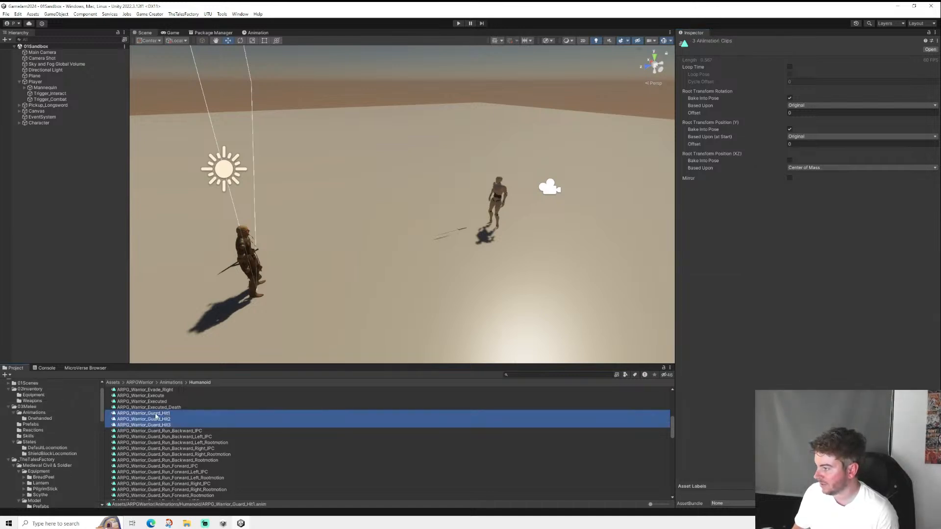
{"action": "mouse_move", "coordinate": [24, 438]}
{"action": "left_mouse_down"}
{"action": "mouse_move", "coordinate": [49, 421]}
{"action": "mouse_move", "coordinate": [34, 438]}
{"action": "mouse_move", "coordinate": [37, 431]}
{"action": "left_mouse_up"}
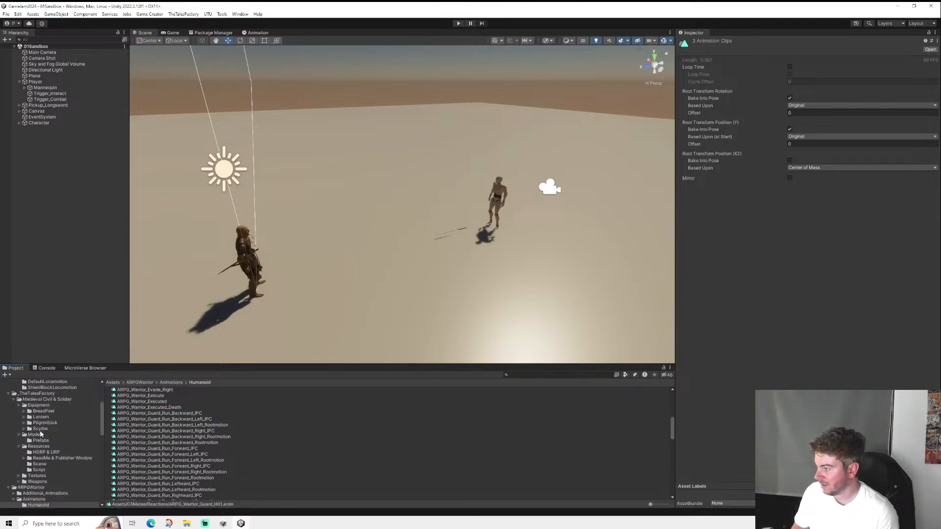
- Assign ARPG_Warrior_Guard_Break to the animation clip slot of Hit_Shield_Break's from-any-direction reaction
{"action": "left_click", "coordinate": [34, 446]}
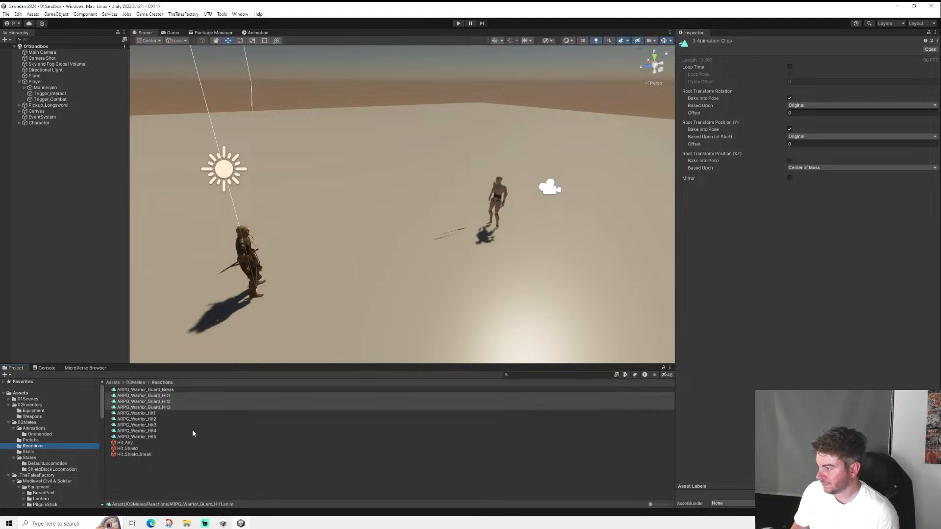
{"action": "left_click", "coordinate": [135, 456]}
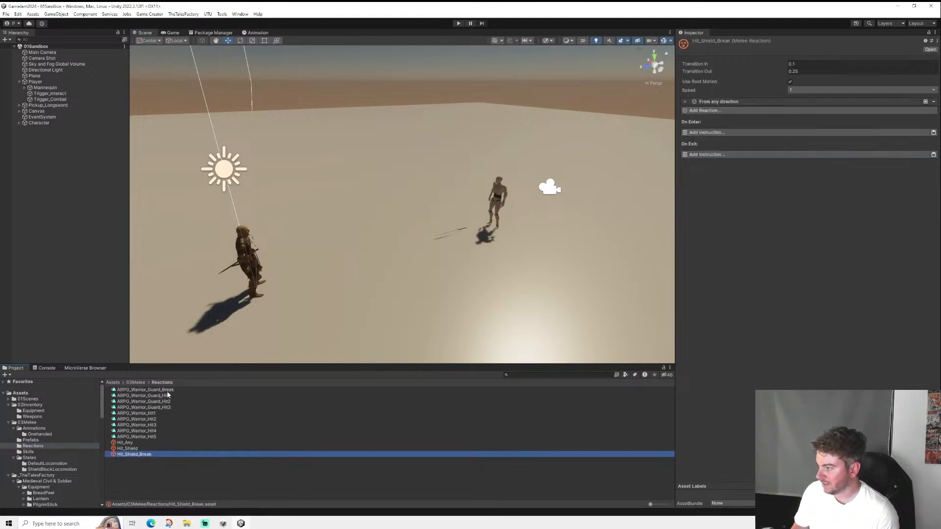
{"action": "left_click_drag", "start_coordinate": [169, 391], "coordinate": [683, 240]}
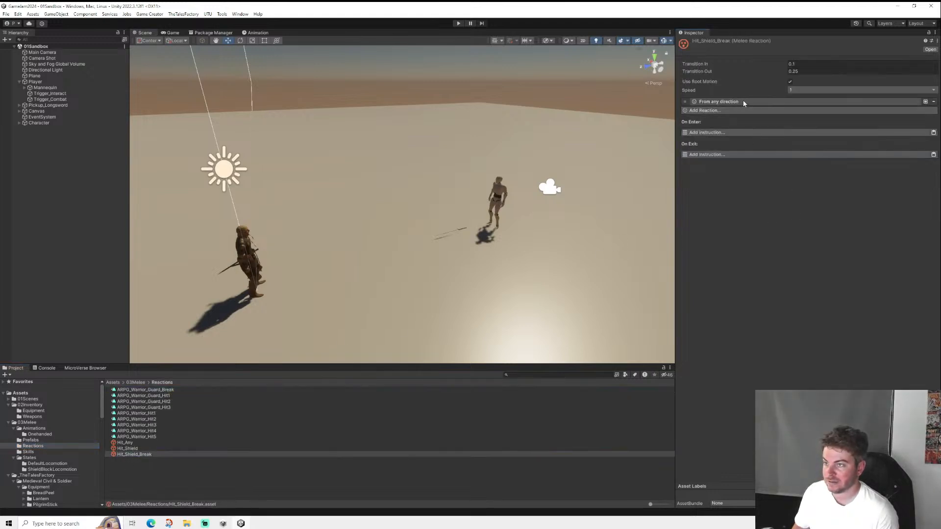
{"action": "left_click", "coordinate": [685, 102]}
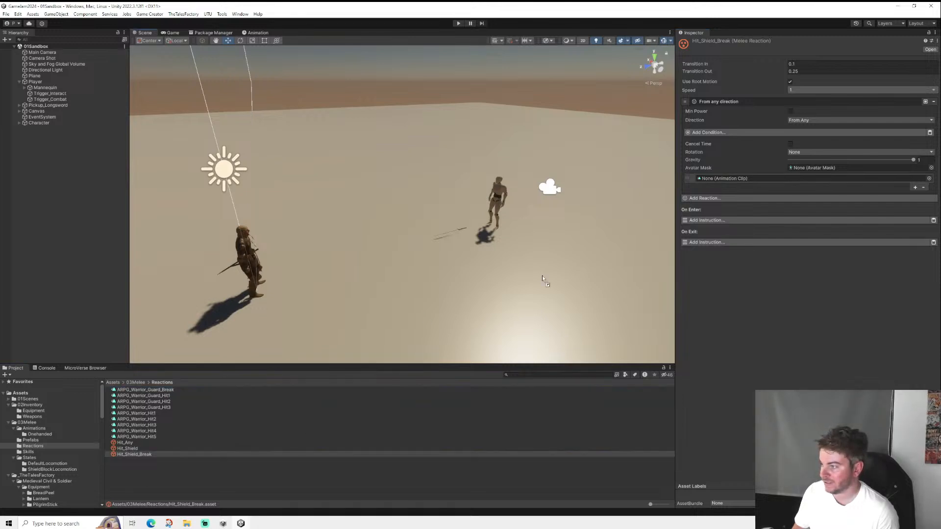
{"action": "left_click_drag", "start_coordinate": [543, 276], "coordinate": [733, 179]}
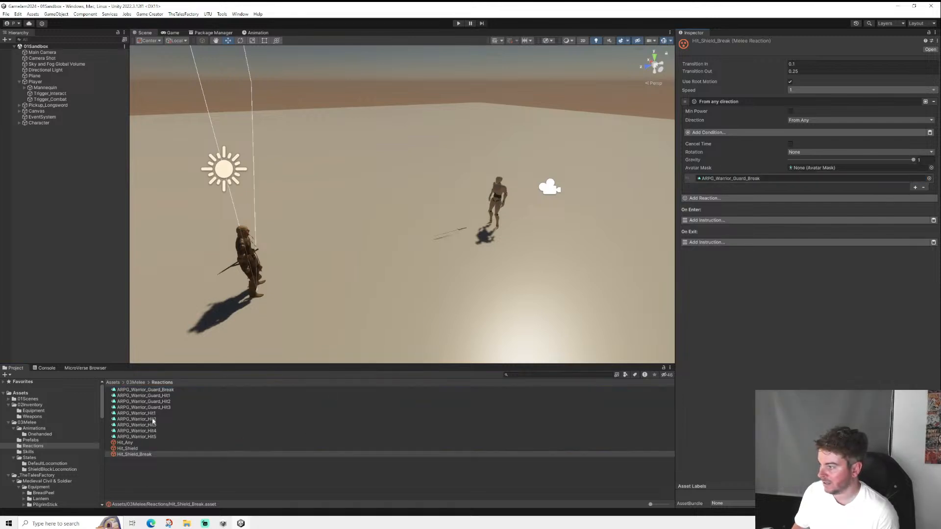
- Add two more clip slots to Hit_Shield's reaction and fill the three slots with ARPG_Warrior_Guard_Hit1, Guard_Hit2 and Guard_Hit3
{"action": "left_click", "coordinate": [133, 449]}
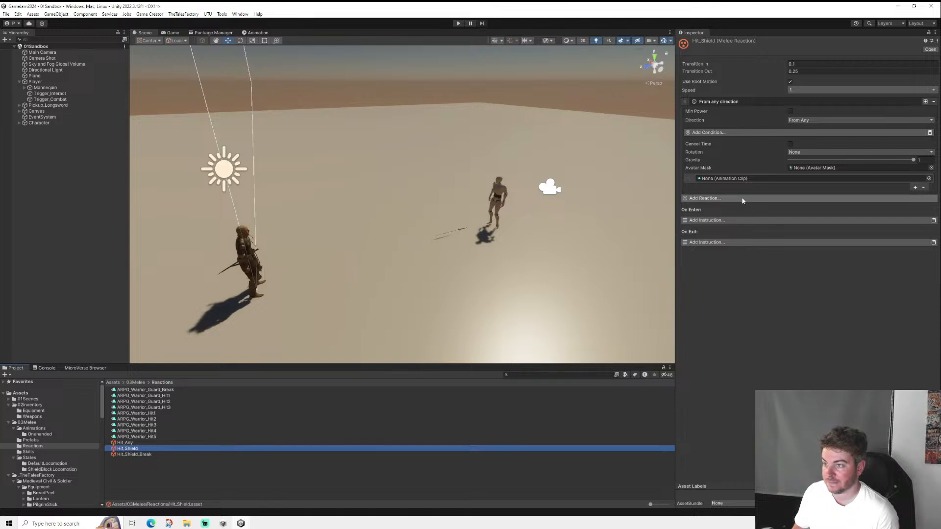
{"action": "left_click", "coordinate": [915, 187]}
{"action": "left_click", "coordinate": [915, 196]}
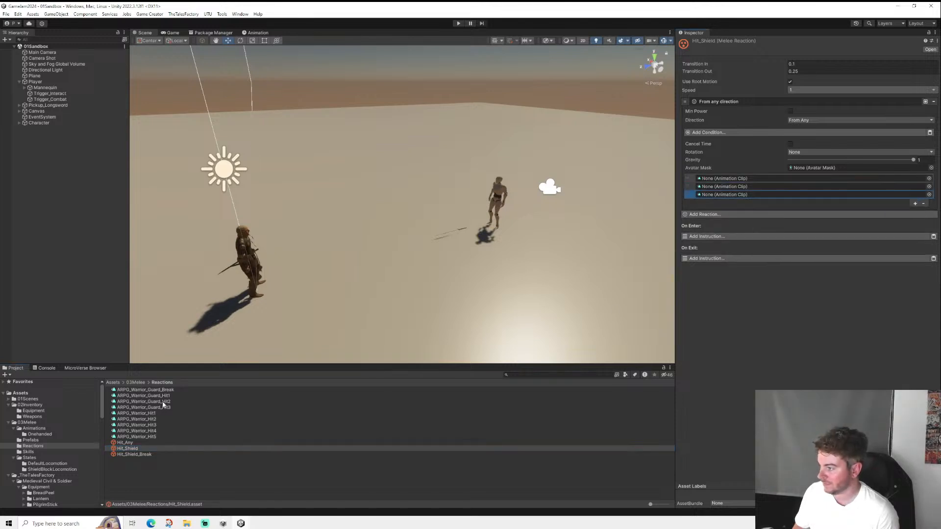
{"action": "left_click_drag", "start_coordinate": [161, 396], "coordinate": [746, 179]}
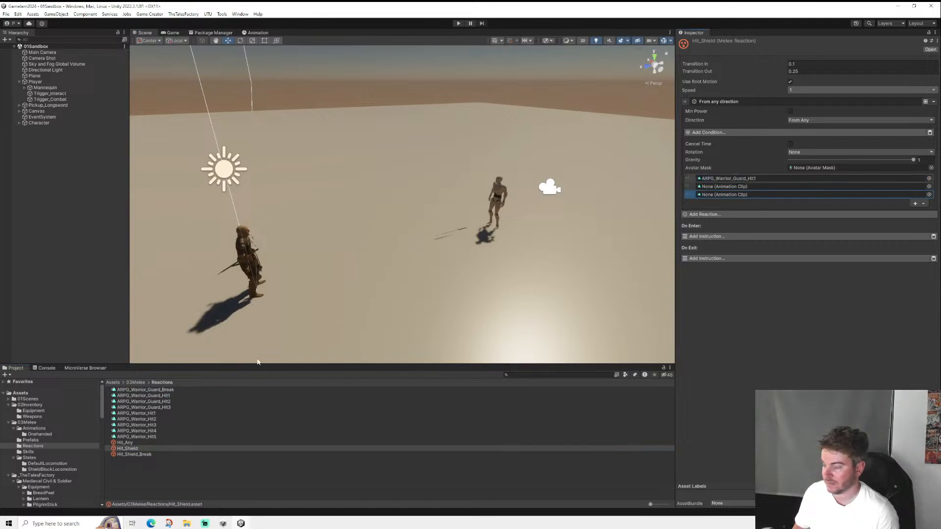
{"action": "left_click_drag", "start_coordinate": [143, 402], "coordinate": [735, 186]}
{"action": "left_click_drag", "start_coordinate": [160, 408], "coordinate": [741, 196]}
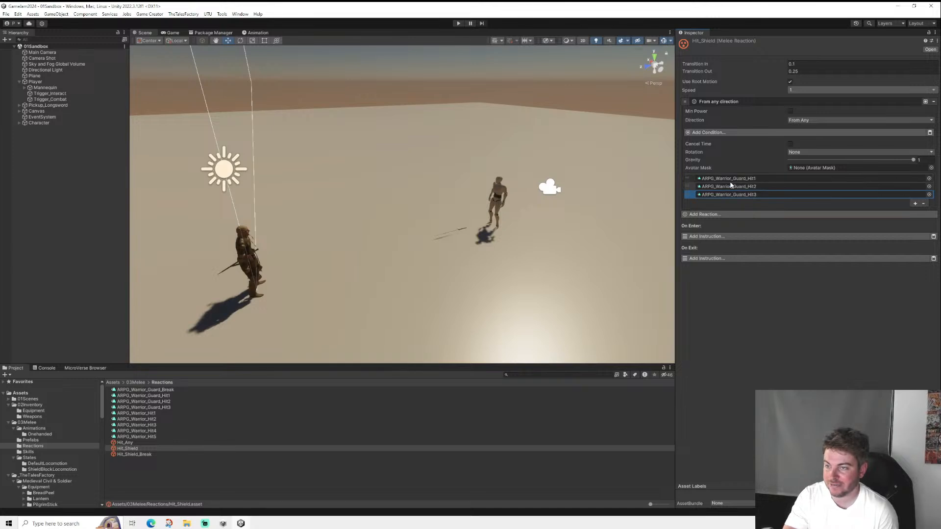
{"action": "left_click", "coordinate": [735, 327]}
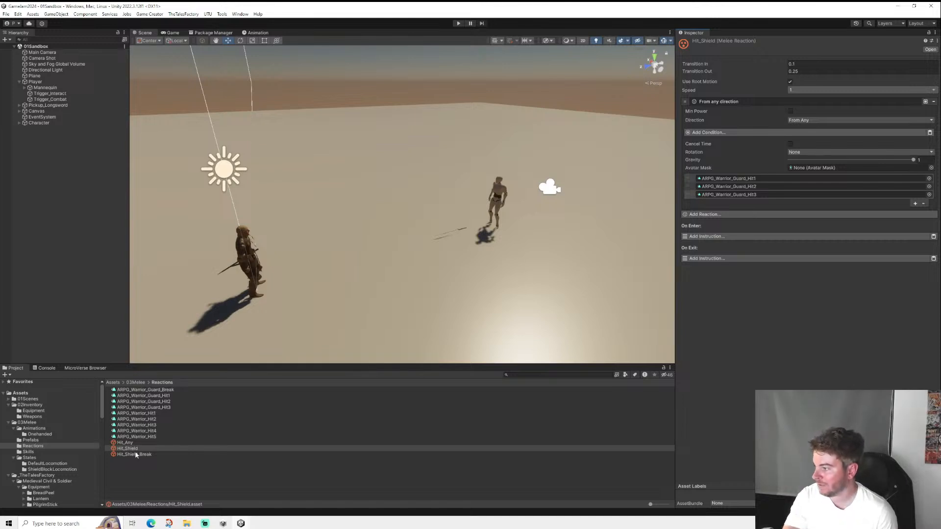
- On the Onehanded_Shield asset, set the Block Reaction to Hit_Shield and the Break Reaction to Hit_Shield_Break
{"action": "left_click", "coordinate": [27, 423]}
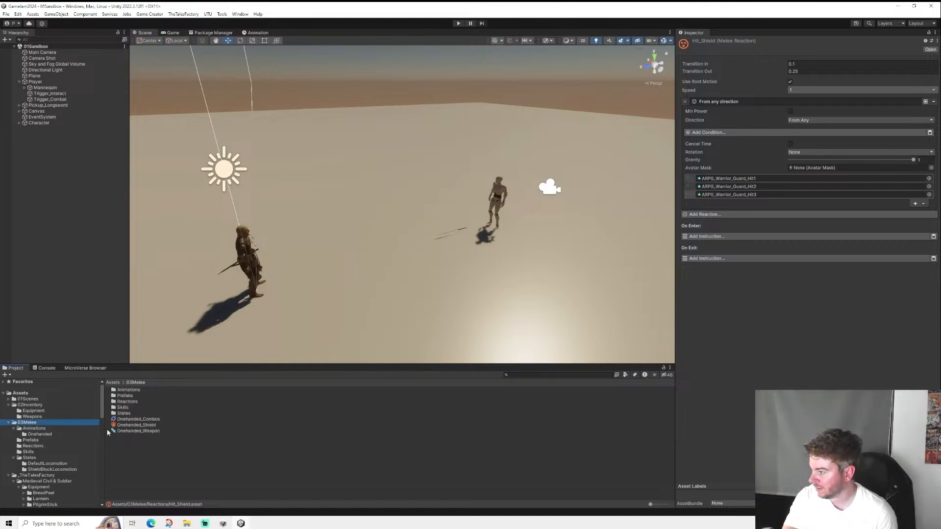
{"action": "left_click", "coordinate": [139, 426]}
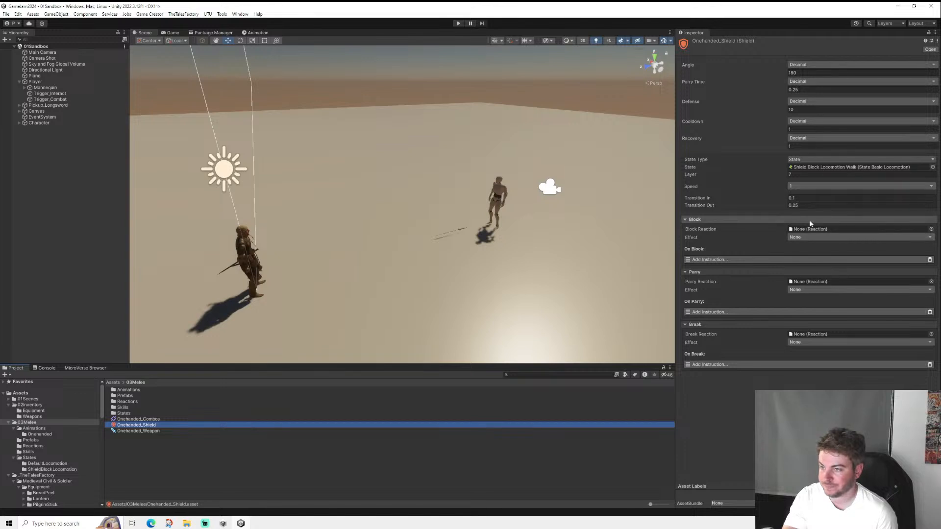
{"action": "left_click", "coordinate": [34, 446]}
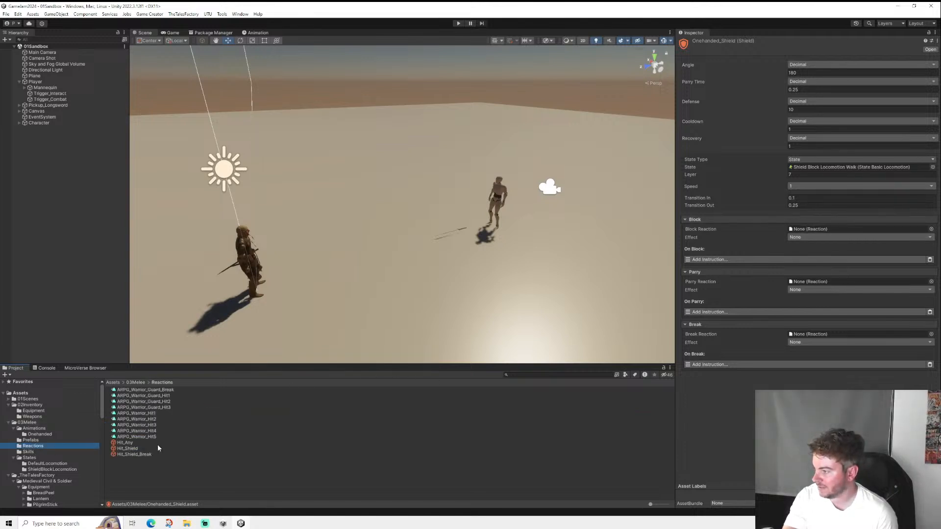
{"action": "left_click_drag", "start_coordinate": [128, 449], "coordinate": [804, 230]}
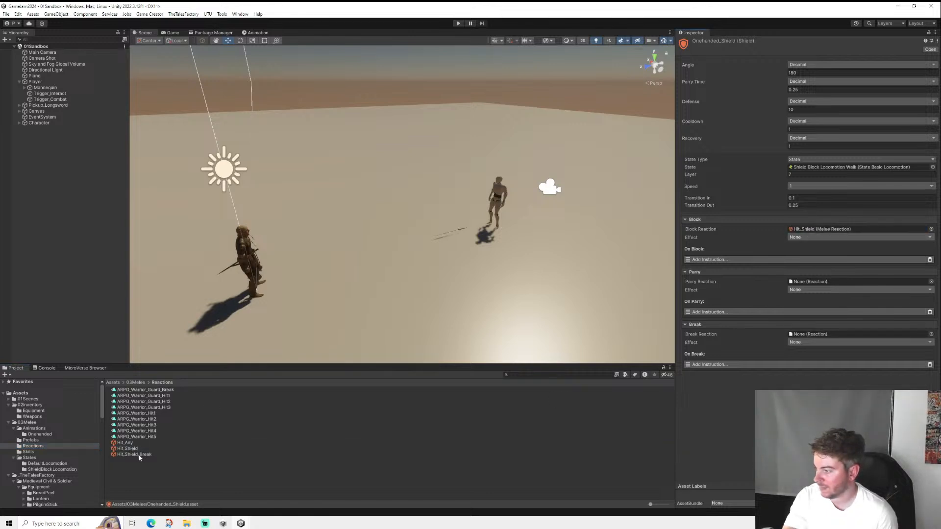
{"action": "left_click_drag", "start_coordinate": [138, 454], "coordinate": [802, 339]}
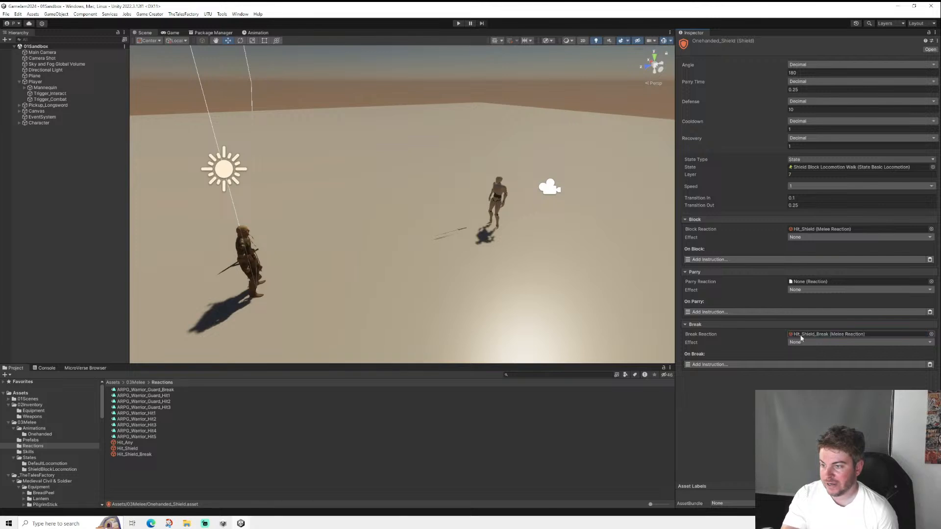
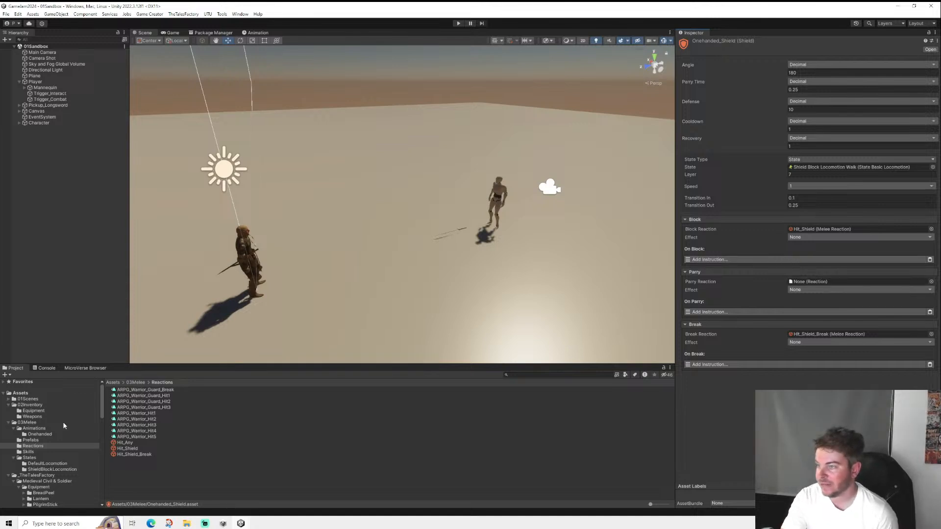
- Open ARPGWarrior's Humanoid animations folder and play the preview of the ARPG_Warrior_Attack_Heavy2 clip
{"action": "scroll", "coordinate": [72, 447], "scroll_direction": "down", "scroll_amount": 5}
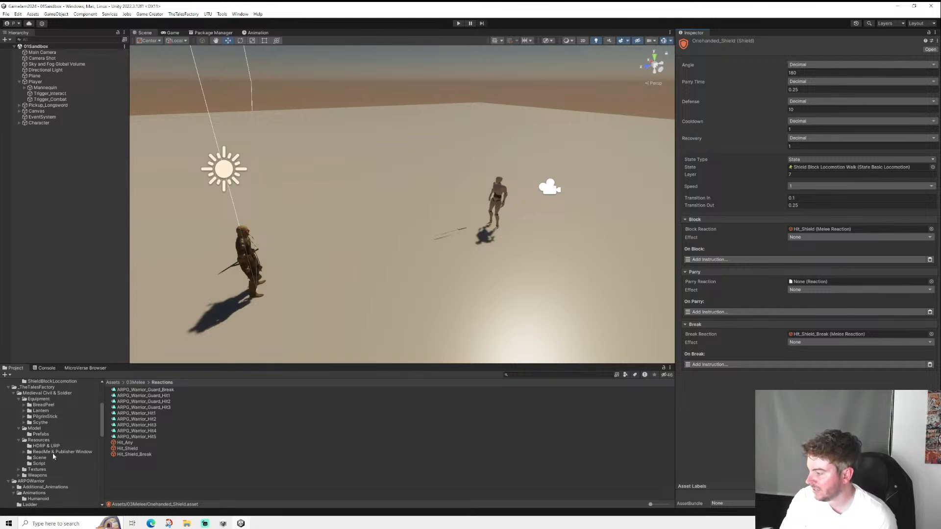
{"action": "scroll", "coordinate": [46, 458], "scroll_direction": "down", "scroll_amount": 1}
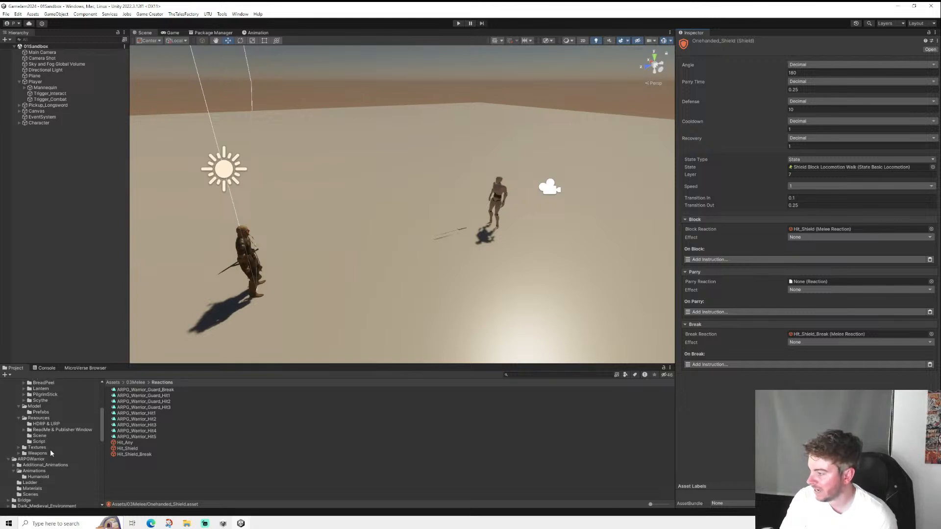
{"action": "left_click", "coordinate": [36, 478]}
{"action": "scroll", "coordinate": [141, 450], "scroll_direction": "down", "scroll_amount": 2}
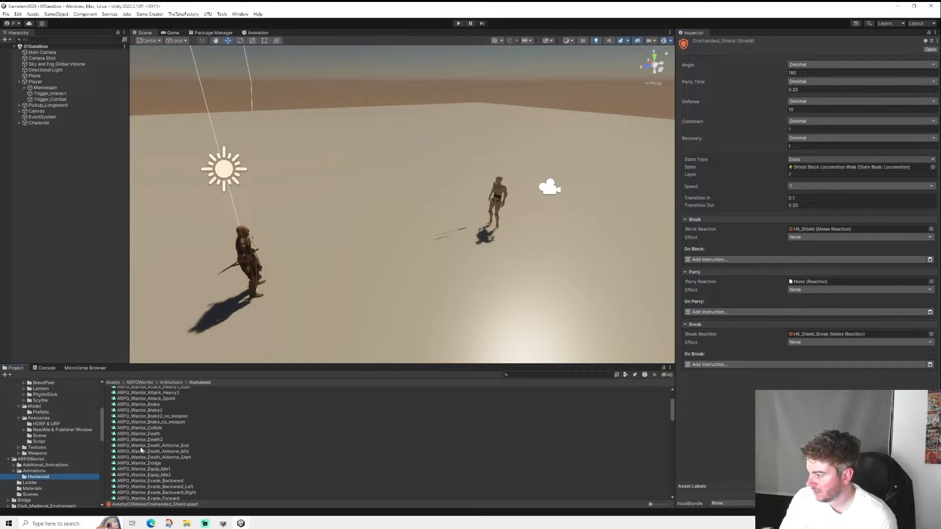
{"action": "scroll", "coordinate": [142, 447], "scroll_direction": "up", "scroll_amount": 3}
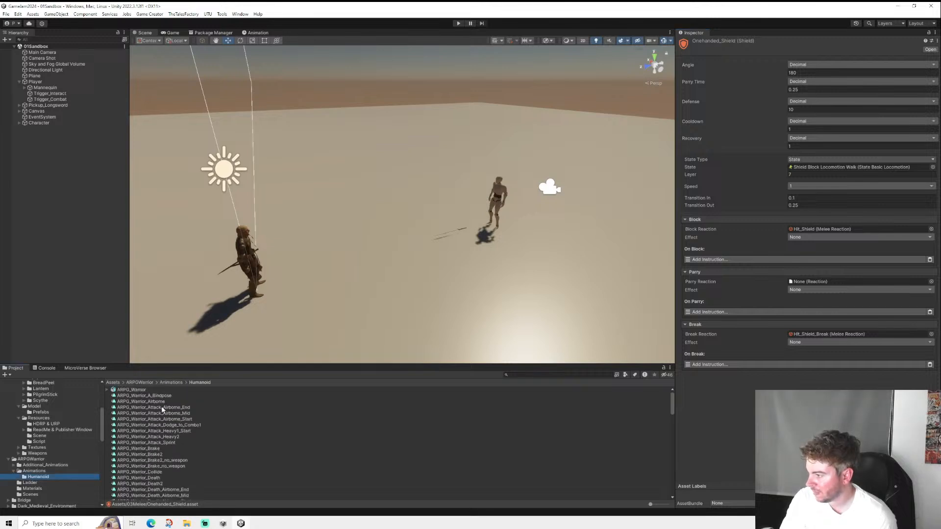
{"action": "left_click", "coordinate": [167, 436]}
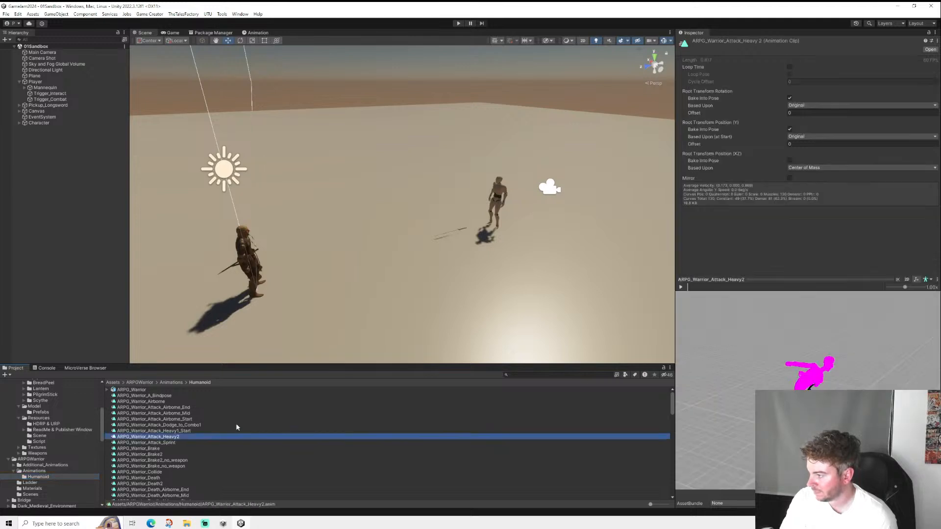
{"action": "left_click", "coordinate": [681, 287]}
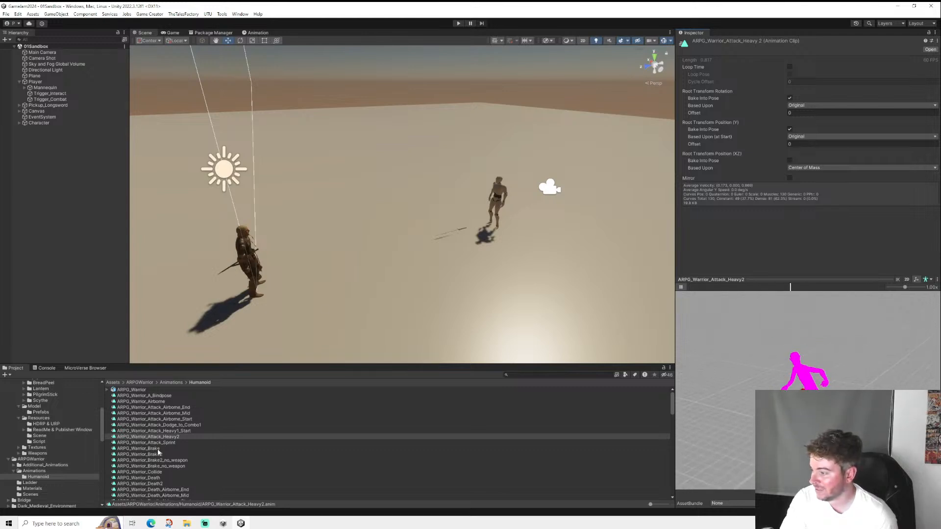
- Preview the ARPG_Warrior_Evade_Backward, Evade_Forward and Evade_Backward_Right clips
{"action": "scroll", "coordinate": [165, 474], "scroll_direction": "down", "scroll_amount": 3}
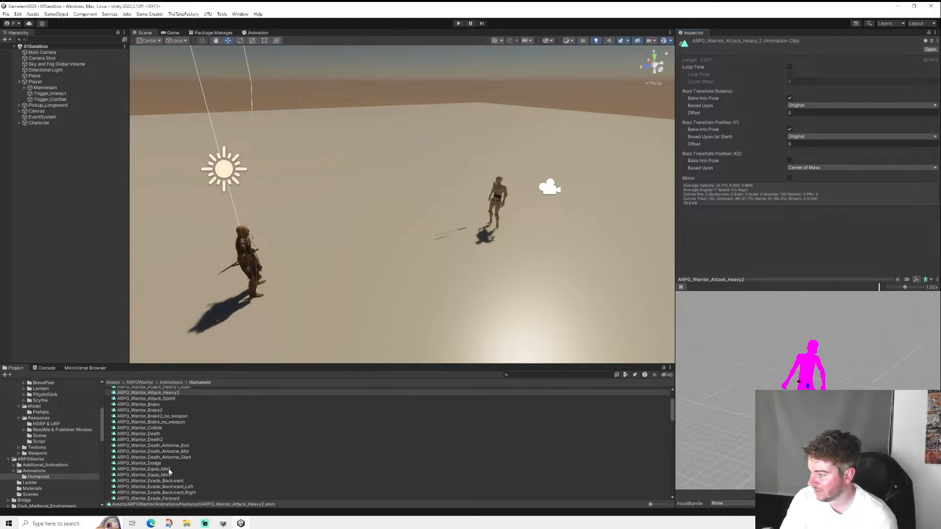
{"action": "scroll", "coordinate": [169, 471], "scroll_direction": "down", "scroll_amount": 2}
{"action": "left_click", "coordinate": [166, 460]}
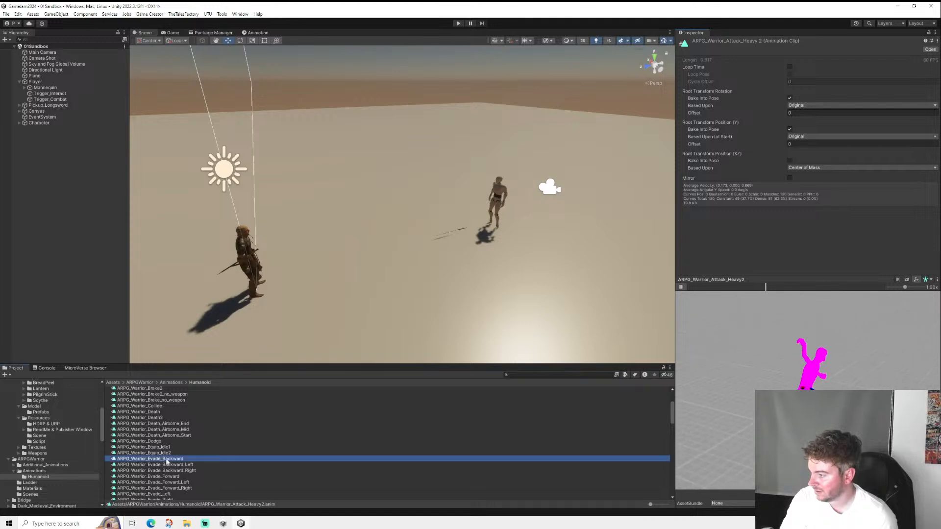
{"action": "left_click", "coordinate": [682, 288]}
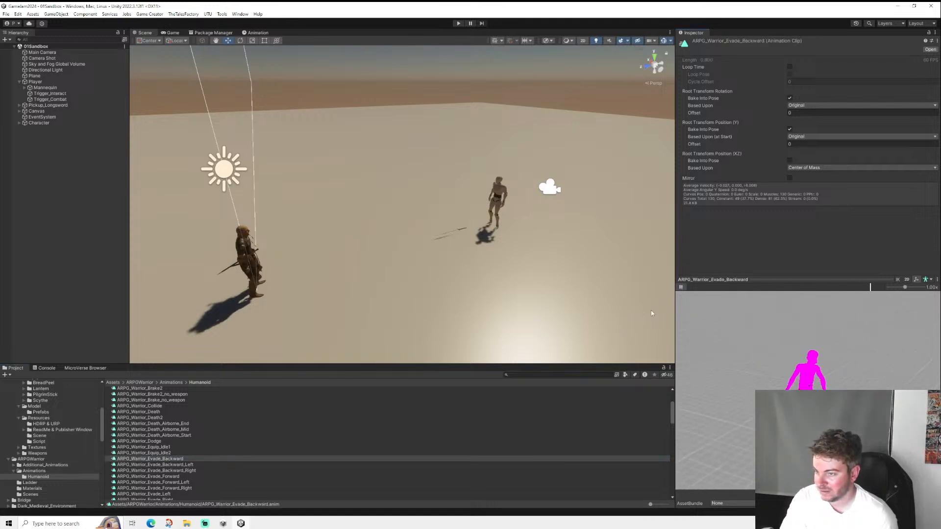
{"action": "left_click", "coordinate": [168, 477]}
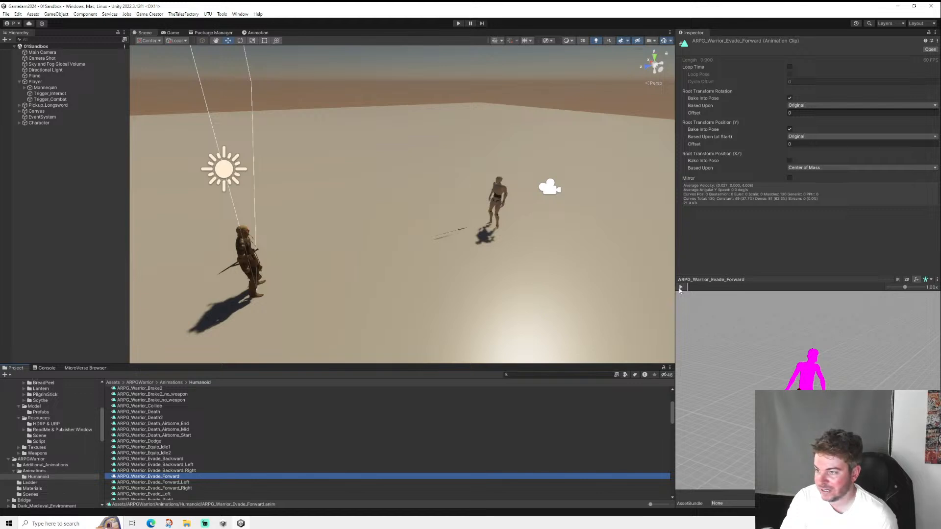
{"action": "left_click", "coordinate": [681, 288]}
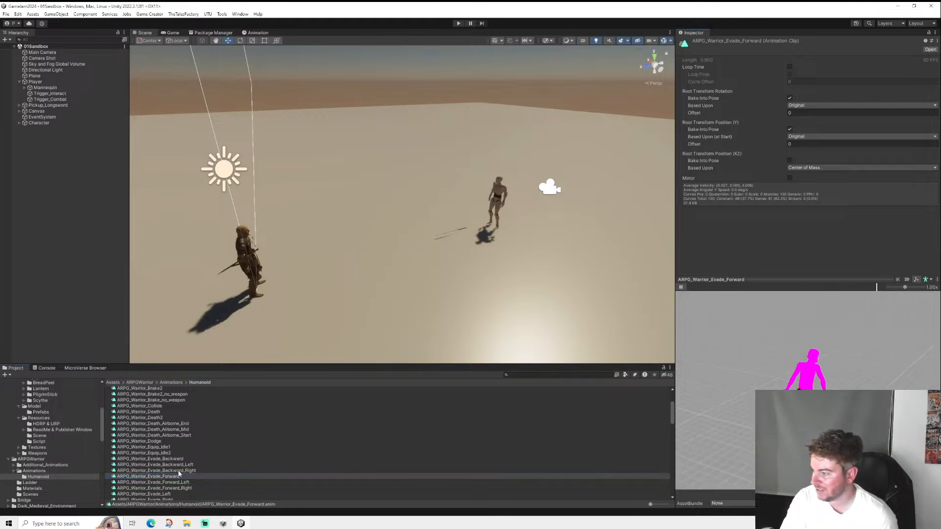
{"action": "left_click", "coordinate": [178, 470]}
{"action": "left_click", "coordinate": [682, 288]}
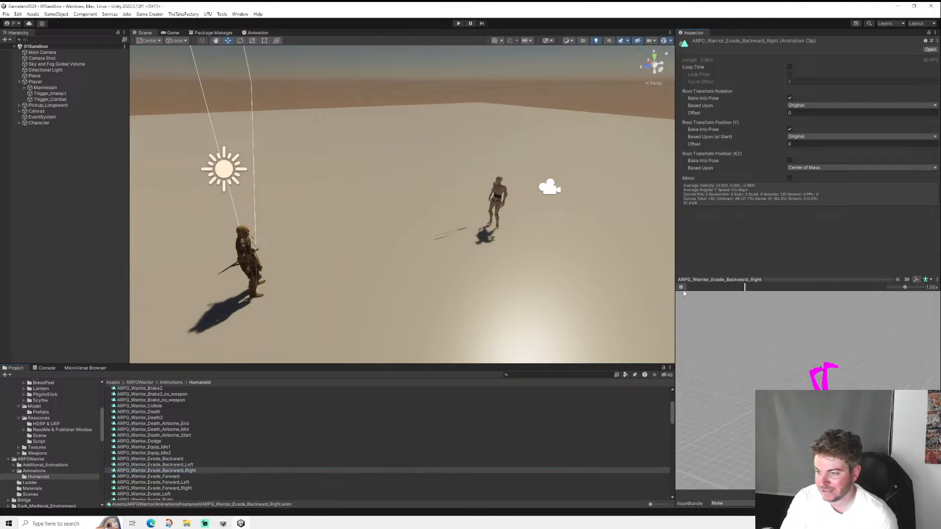
- Check the ARPG_Warrior_Evade_Left and Evade_Forward_Right clips and play the preview of ARPG_Warrior_Dodge
{"action": "scroll", "coordinate": [146, 443], "scroll_direction": "down", "scroll_amount": 3}
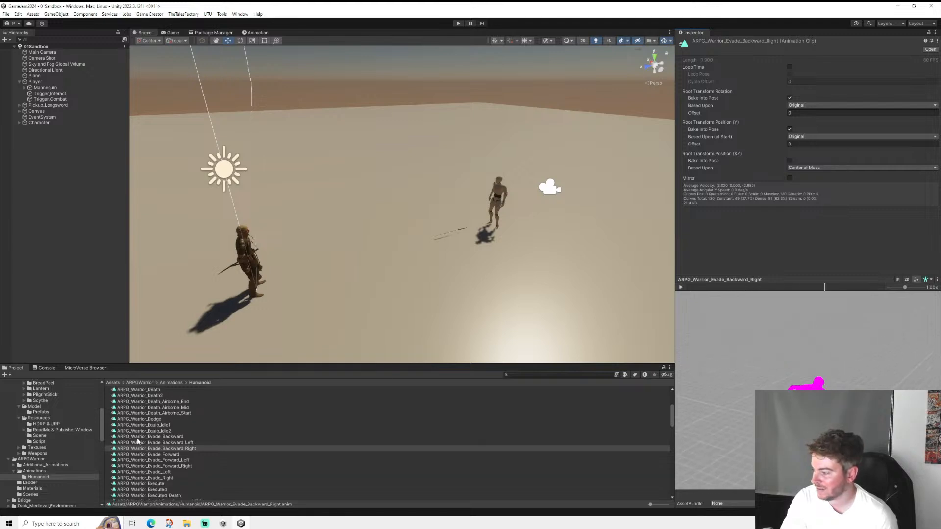
{"action": "left_click", "coordinate": [169, 450]}
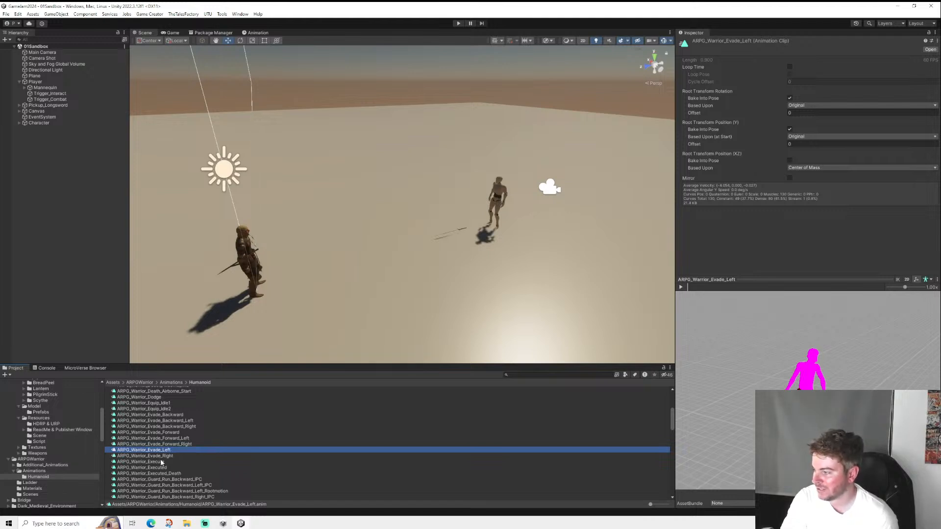
{"action": "left_click", "coordinate": [177, 445]}
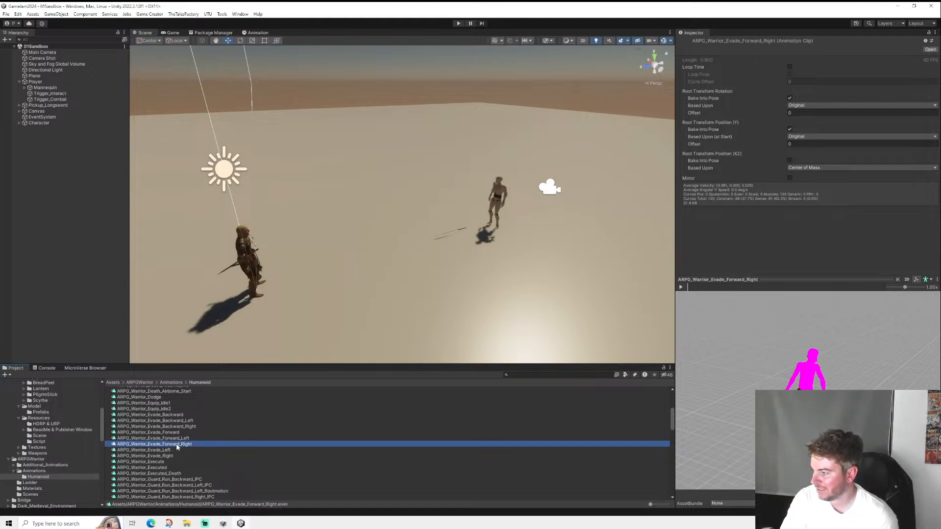
{"action": "left_click", "coordinate": [142, 397]}
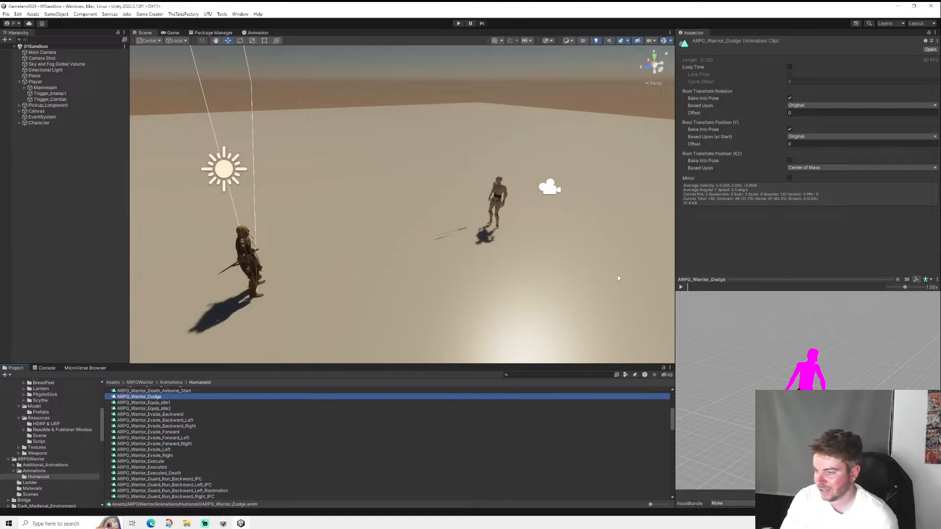
{"action": "left_click", "coordinate": [680, 288]}
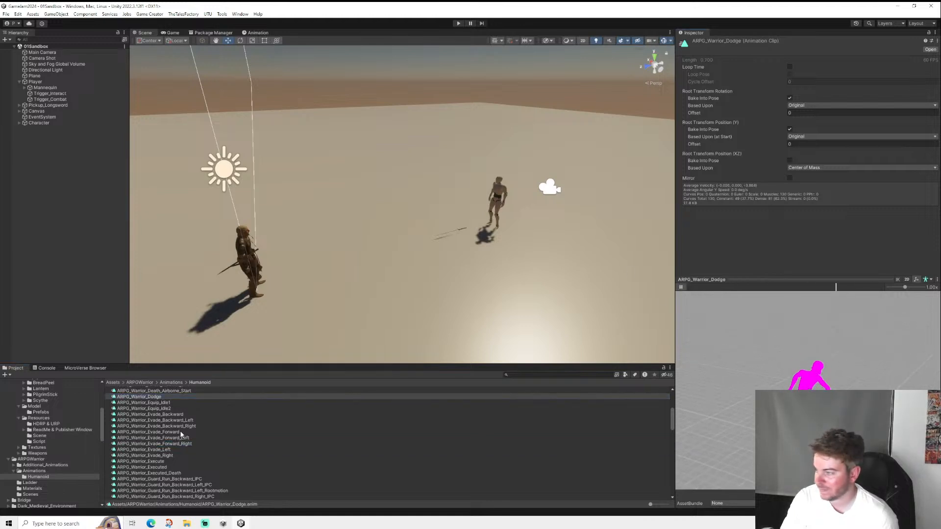
- Play the preview of the ARPG_Warrior_Execute clip
{"action": "scroll", "coordinate": [184, 425], "scroll_direction": "up", "scroll_amount": 1}
{"action": "scroll", "coordinate": [181, 426], "scroll_direction": "down", "scroll_amount": 3}
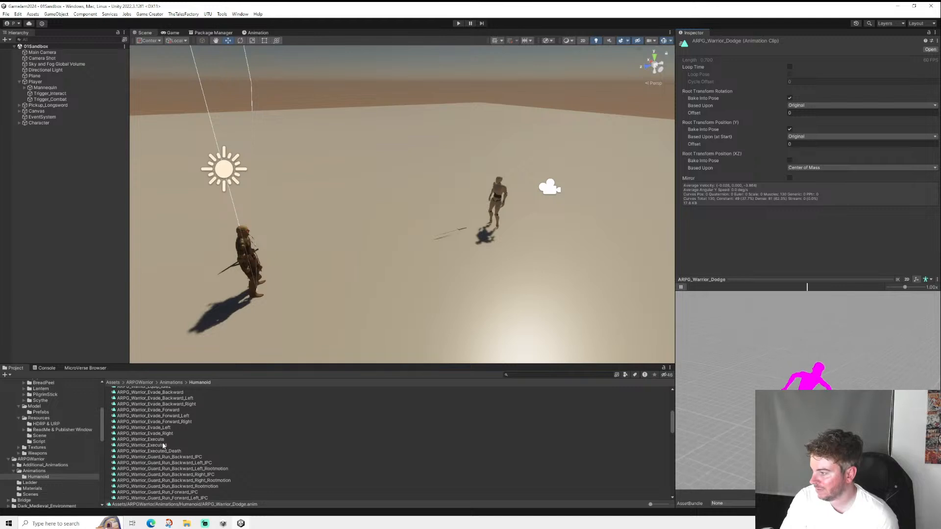
{"action": "left_click", "coordinate": [147, 440]}
{"action": "left_click", "coordinate": [681, 287]}
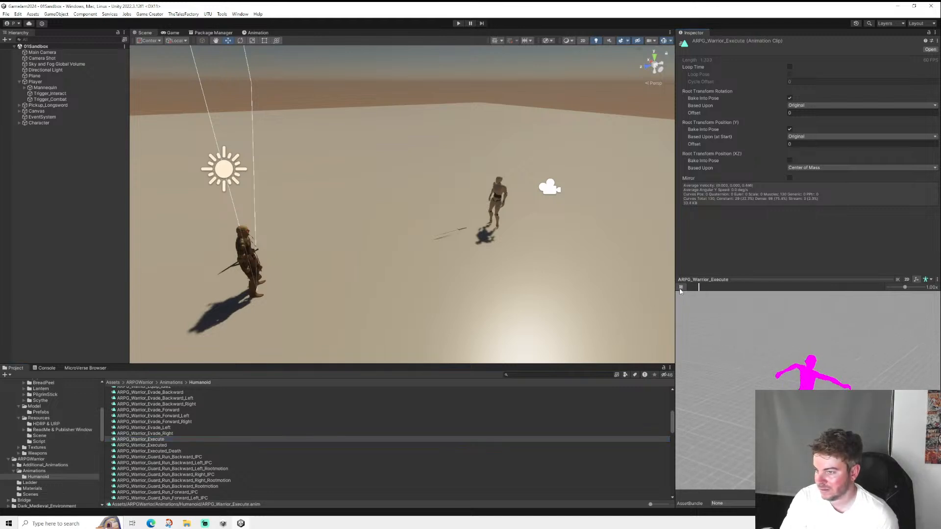
- Play and scrub through the ARPG_Warrior_Executed clip, and scrub through ARPG_Warrior_Executed_Death
{"action": "left_click", "coordinate": [161, 445]}
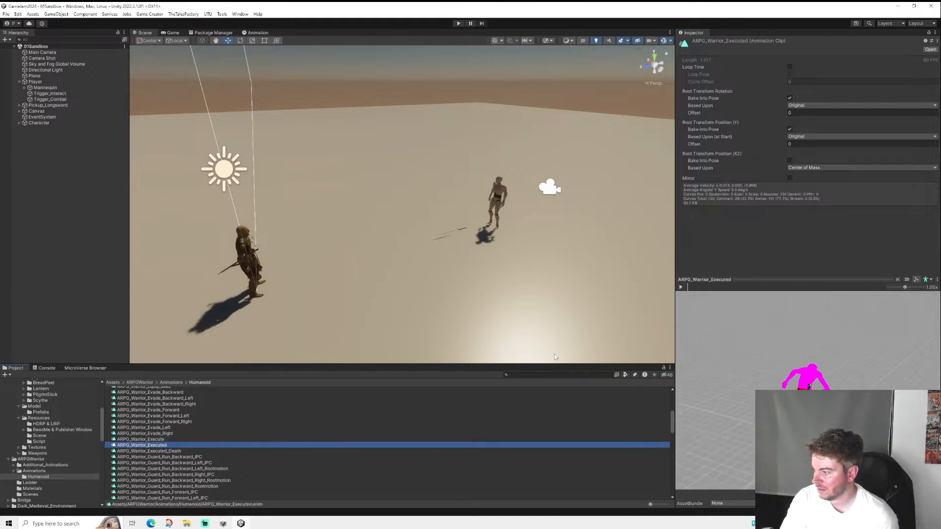
{"action": "left_click", "coordinate": [681, 288]}
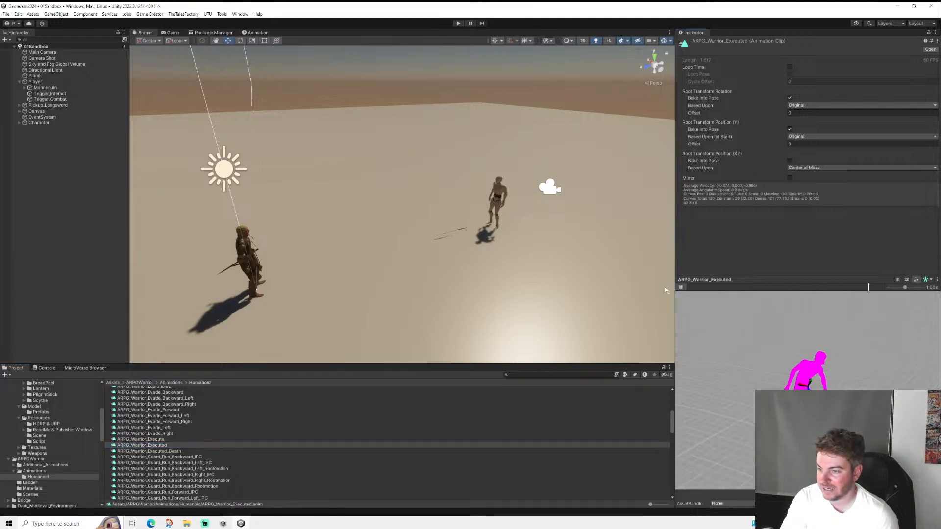
{"action": "left_click", "coordinate": [681, 287]}
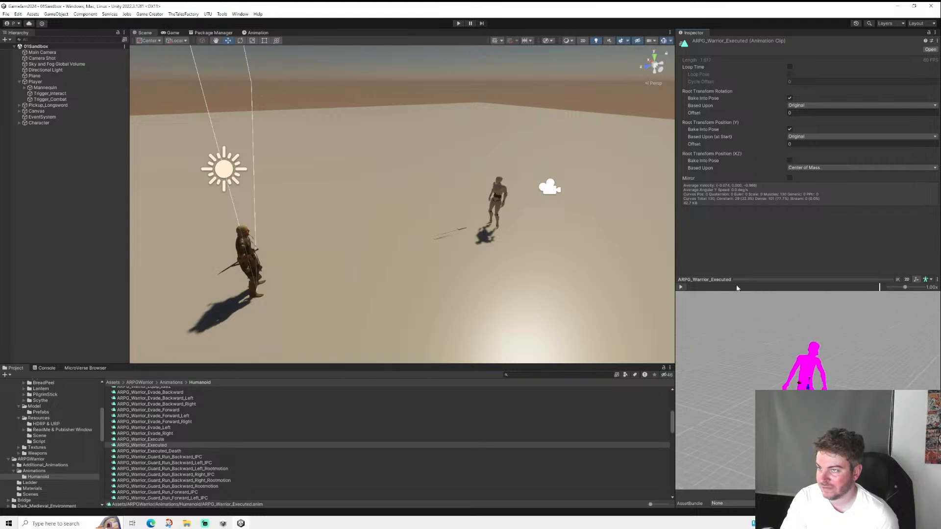
{"action": "left_click_drag", "start_coordinate": [739, 288], "coordinate": [878, 303]}
{"action": "left_click", "coordinate": [682, 289]}
{"action": "left_click", "coordinate": [687, 288]}
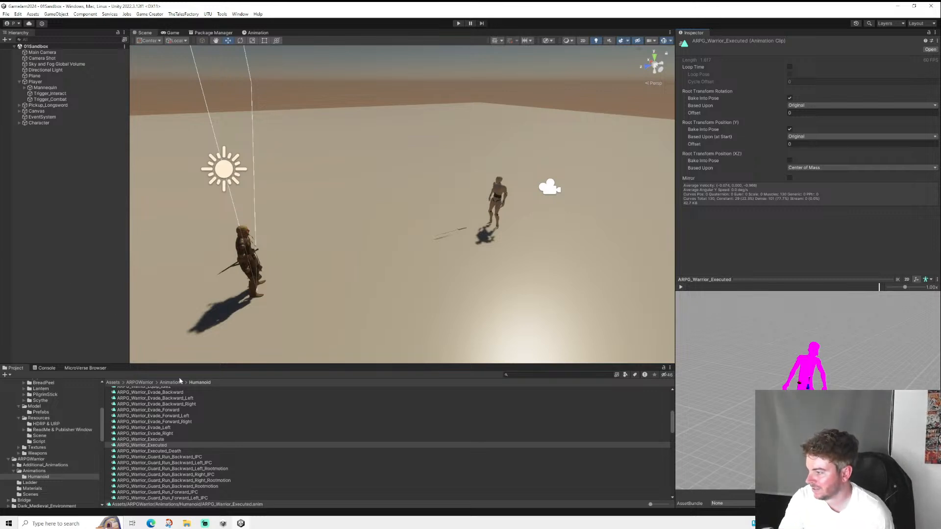
{"action": "left_click", "coordinate": [176, 452]}
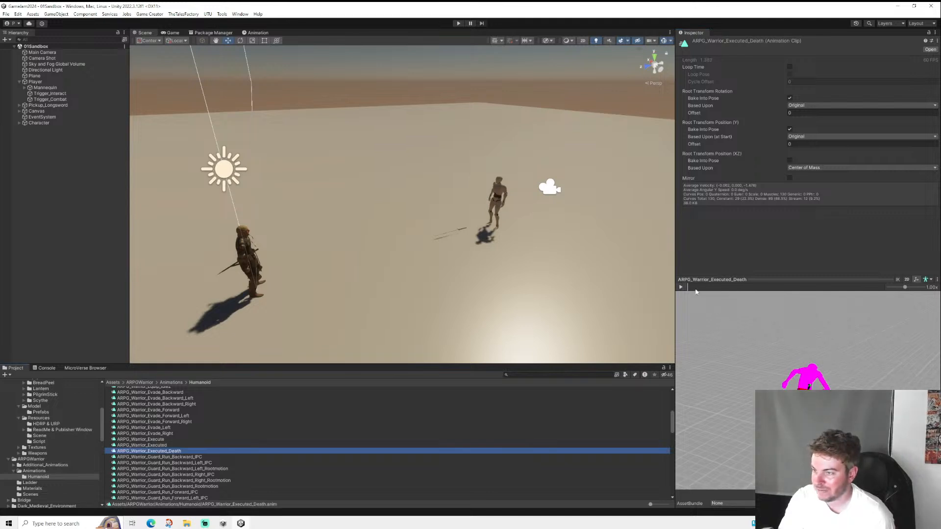
{"action": "left_click_drag", "start_coordinate": [696, 291], "coordinate": [827, 310]}
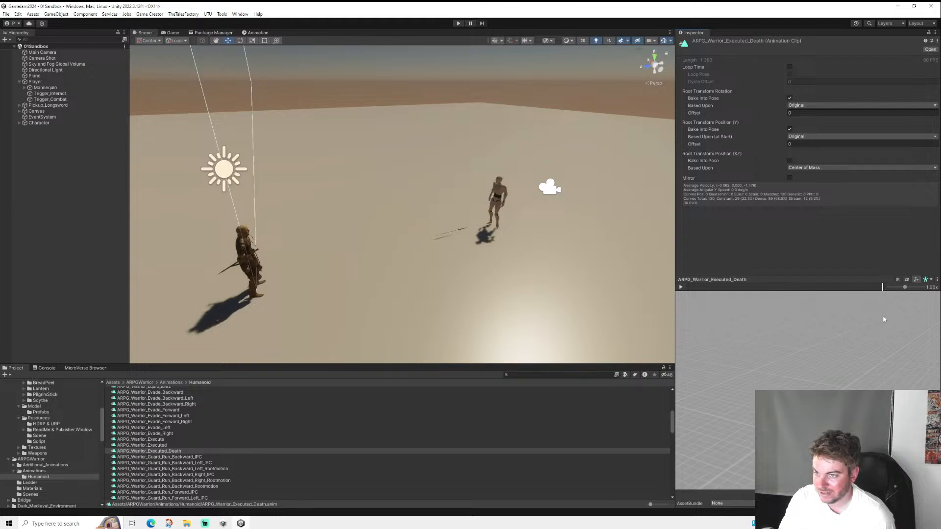
- Find the ARPG_Warrior_Parry clip in the Humanoid folder and scrub through its preview
{"action": "scroll", "coordinate": [180, 449], "scroll_direction": "down", "scroll_amount": 5}
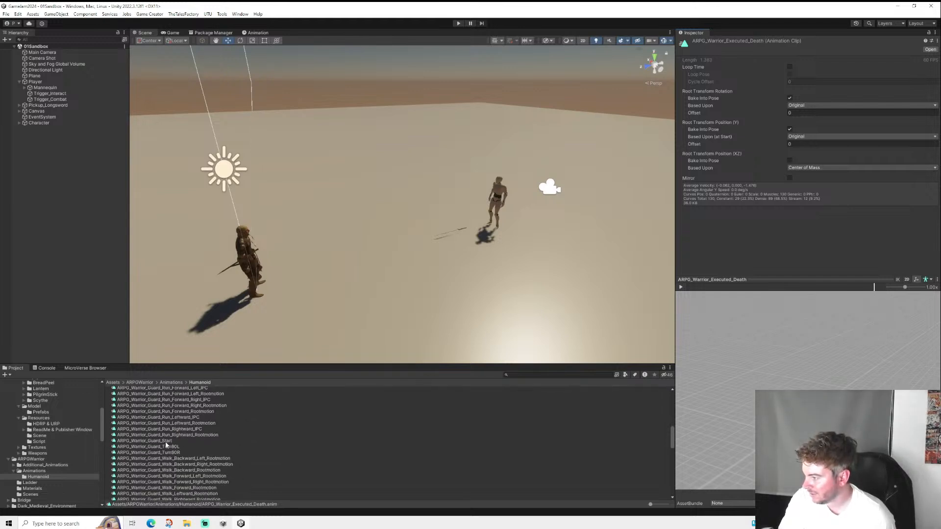
{"action": "scroll", "coordinate": [172, 446], "scroll_direction": "down", "scroll_amount": 3}
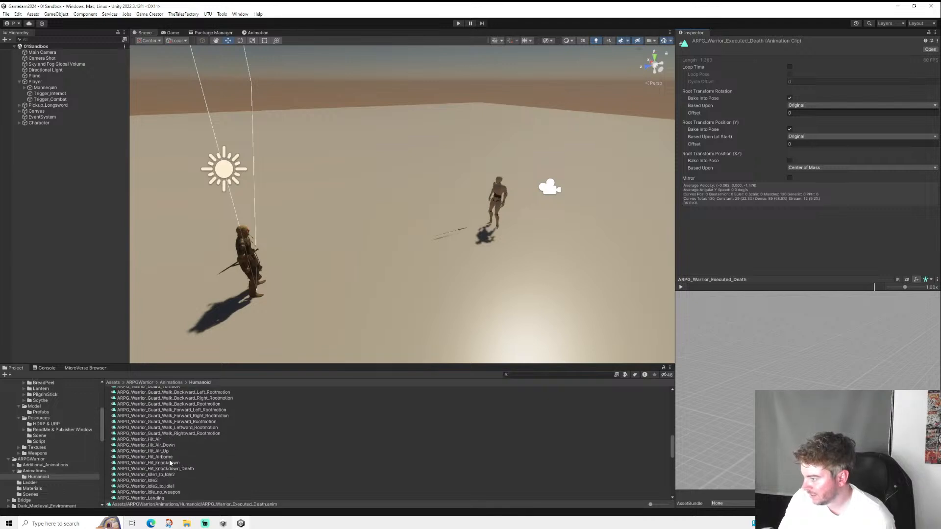
{"action": "scroll", "coordinate": [169, 461], "scroll_direction": "down", "scroll_amount": 2}
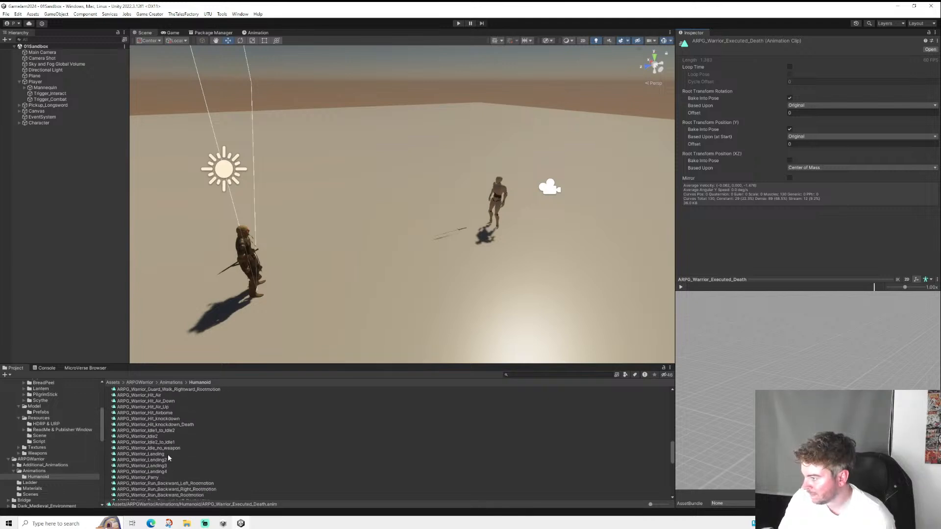
{"action": "left_click", "coordinate": [153, 478]}
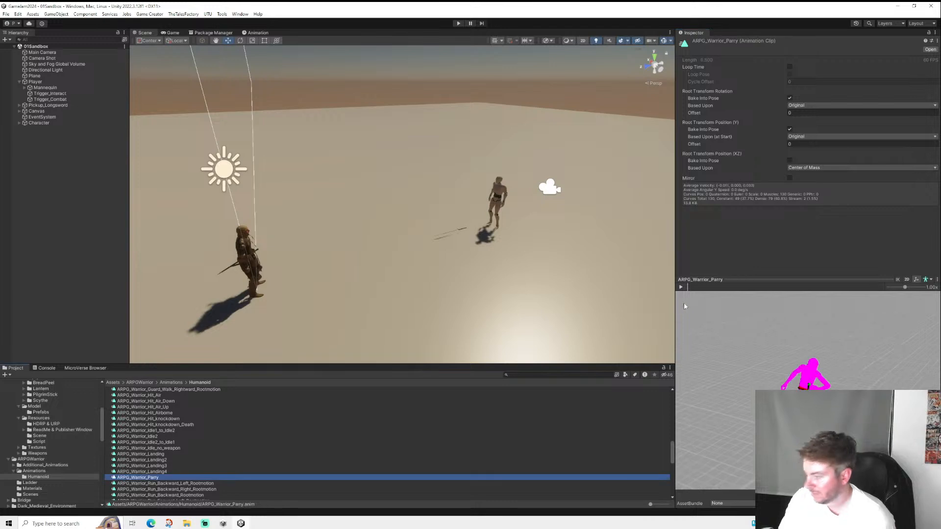
{"action": "left_click", "coordinate": [689, 288]}
{"action": "left_click_drag", "start_coordinate": [689, 288], "coordinate": [869, 302]}
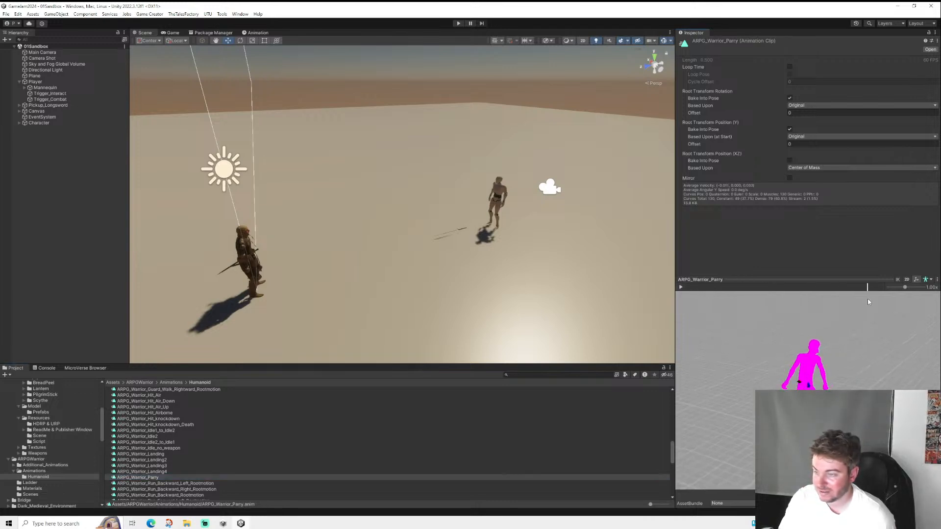
- Move the ARPG_Warrior_Parry clip into the 03Melee Reactions folder
{"action": "scroll", "coordinate": [60, 462], "scroll_direction": "up", "scroll_amount": 10}
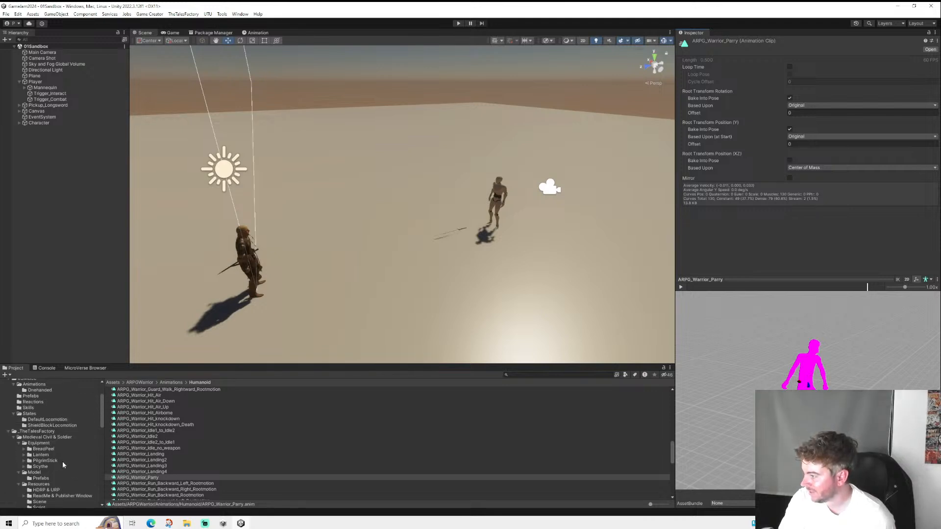
{"action": "left_click", "coordinate": [135, 478]}
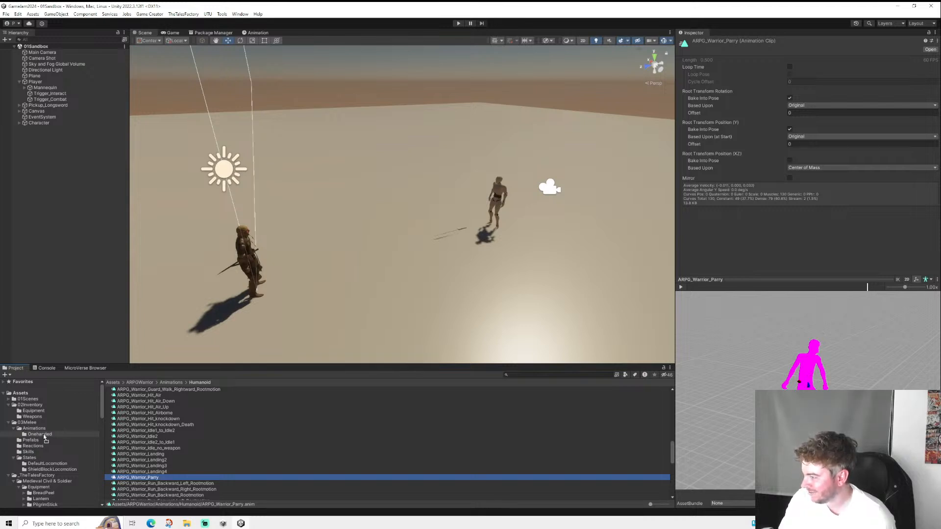
{"action": "left_click_drag", "start_coordinate": [45, 438], "coordinate": [35, 446]}
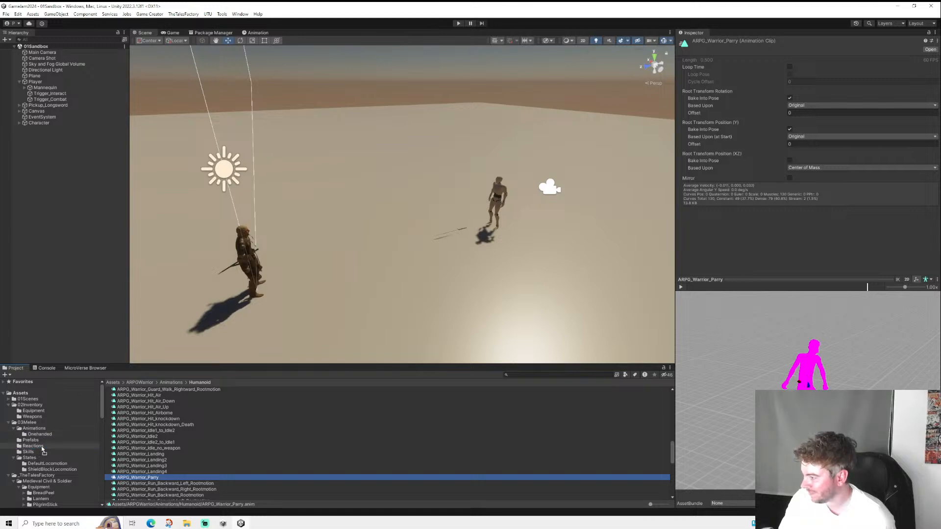
- Play the Warrior_Attack_Dodge and Warrior_Attack_Heavy1 clips from the Humanoid folder and scrub through the heavy attack's preview
{"action": "scroll", "coordinate": [43, 449], "scroll_direction": "down", "scroll_amount": 3}
{"action": "scroll", "coordinate": [157, 451], "scroll_direction": "down", "scroll_amount": 10}
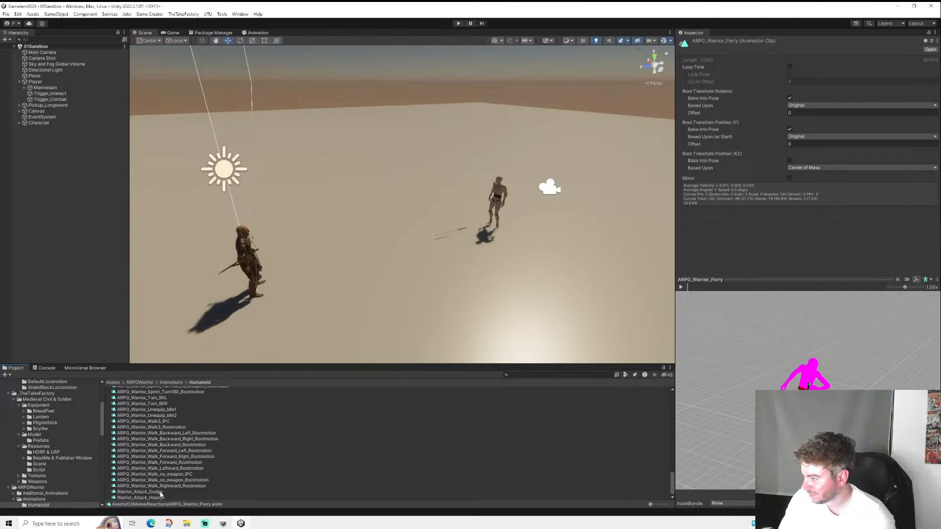
{"action": "left_click", "coordinate": [159, 492]}
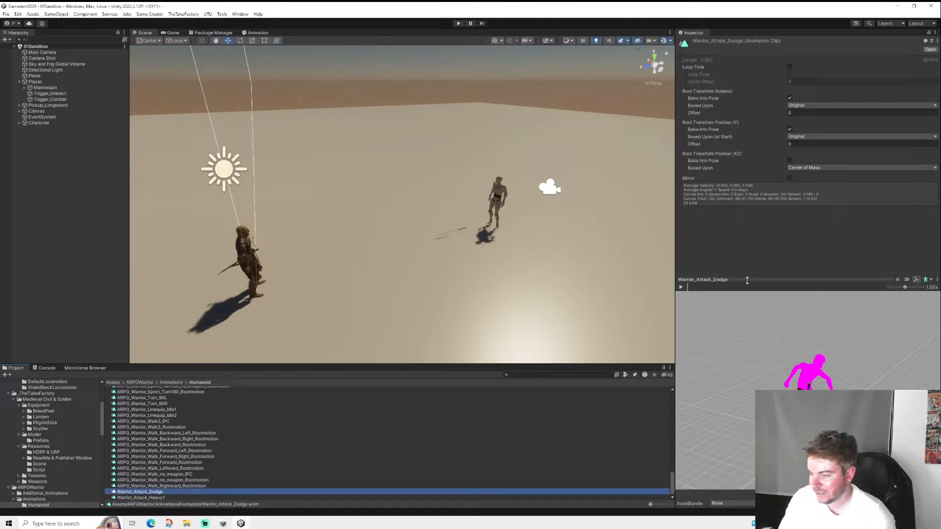
{"action": "left_click", "coordinate": [681, 287]}
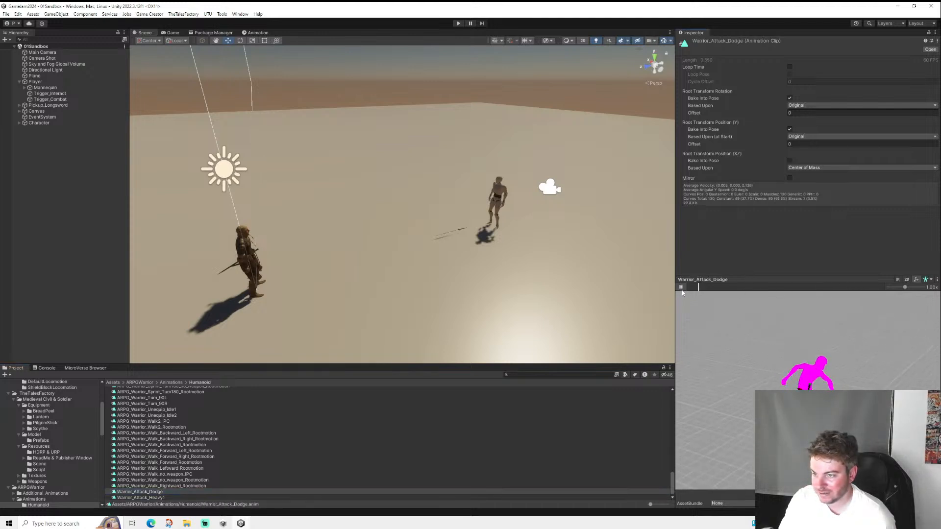
{"action": "left_click", "coordinate": [153, 498]}
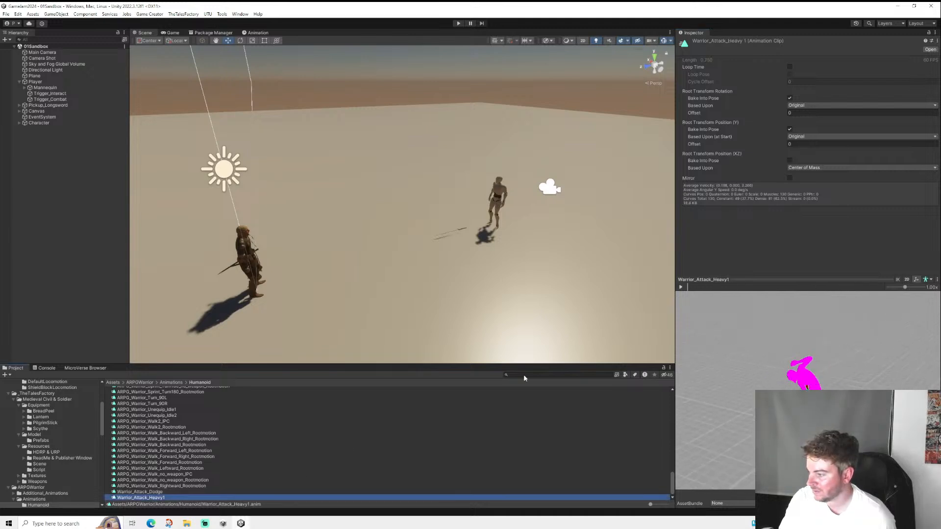
{"action": "left_click", "coordinate": [681, 287]}
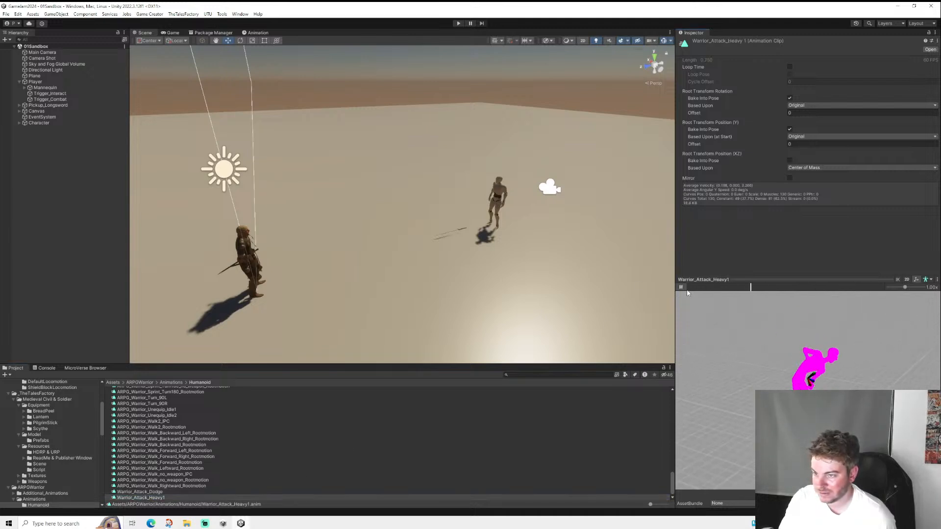
{"action": "left_click_drag", "start_coordinate": [689, 288], "coordinate": [877, 302]}
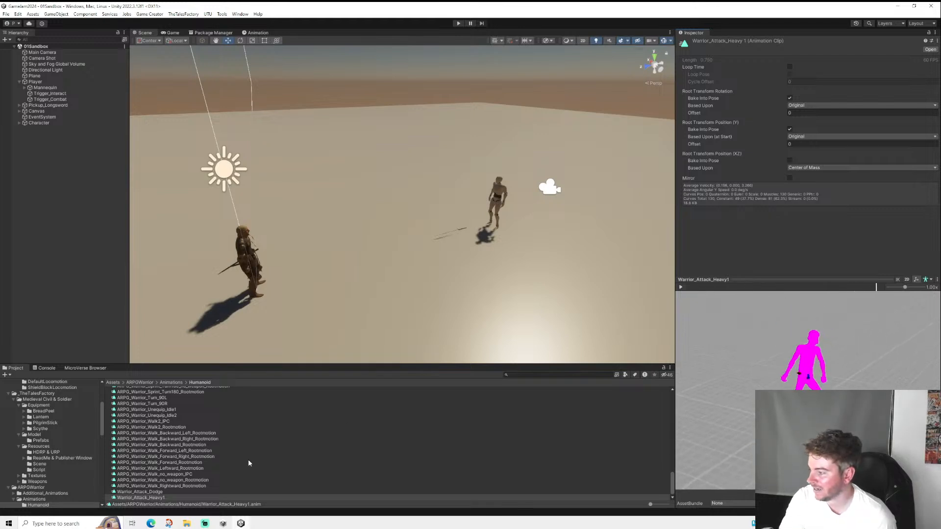
- Find the ARPG_Warrior_Attack_Heavy2 clip in the Humanoid folder and scrub through its preview
{"action": "scroll", "coordinate": [93, 478], "scroll_direction": "up", "scroll_amount": 3}
{"action": "scroll", "coordinate": [123, 479], "scroll_direction": "up", "scroll_amount": 3}
{"action": "scroll", "coordinate": [89, 472], "scroll_direction": "up", "scroll_amount": 2}
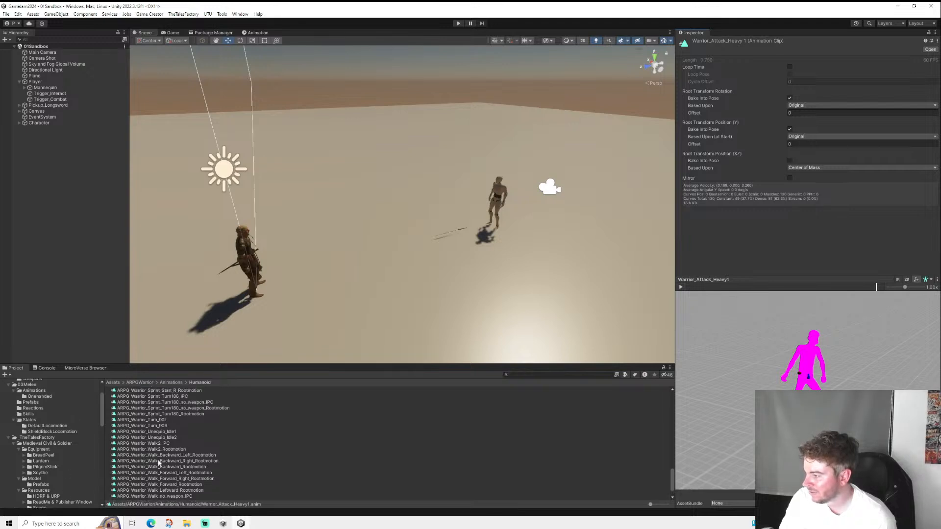
{"action": "scroll", "coordinate": [159, 463], "scroll_direction": "up", "scroll_amount": 3}
{"action": "scroll", "coordinate": [159, 463], "scroll_direction": "up", "scroll_amount": 5}
{"action": "scroll", "coordinate": [161, 463], "scroll_direction": "up", "scroll_amount": 6}
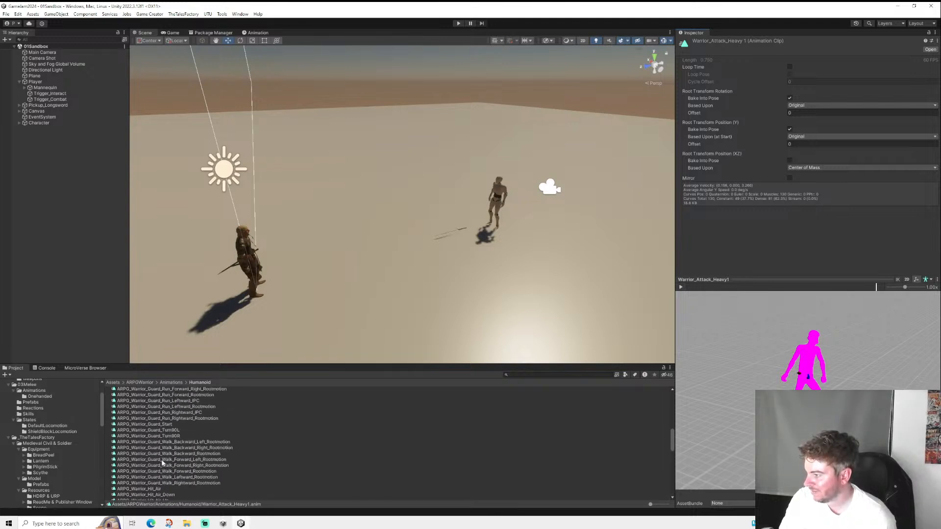
{"action": "scroll", "coordinate": [161, 463], "scroll_direction": "up", "scroll_amount": 10}
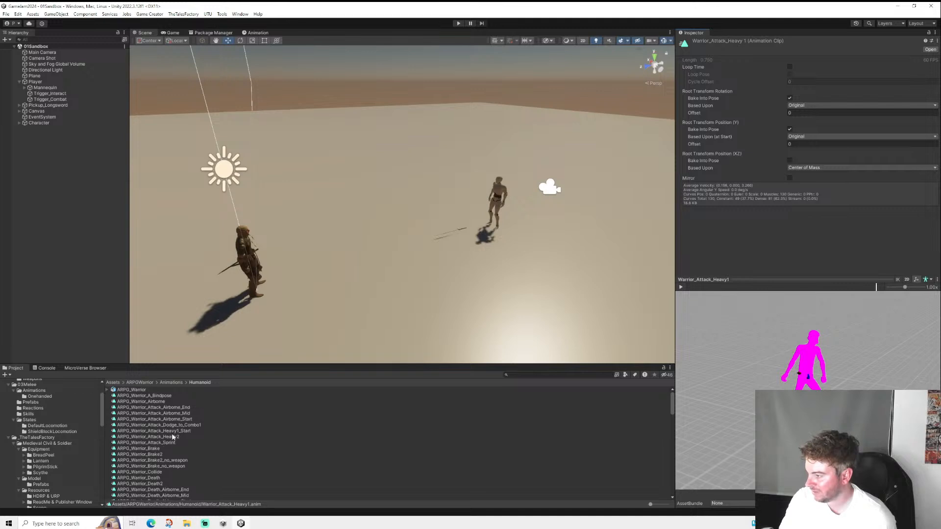
{"action": "left_click", "coordinate": [172, 437]}
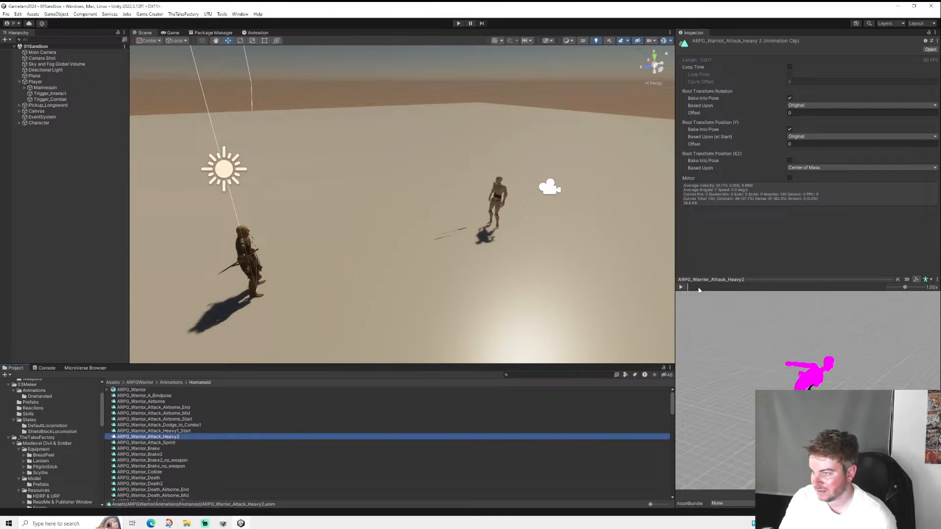
{"action": "left_click_drag", "start_coordinate": [722, 296], "coordinate": [772, 304]}
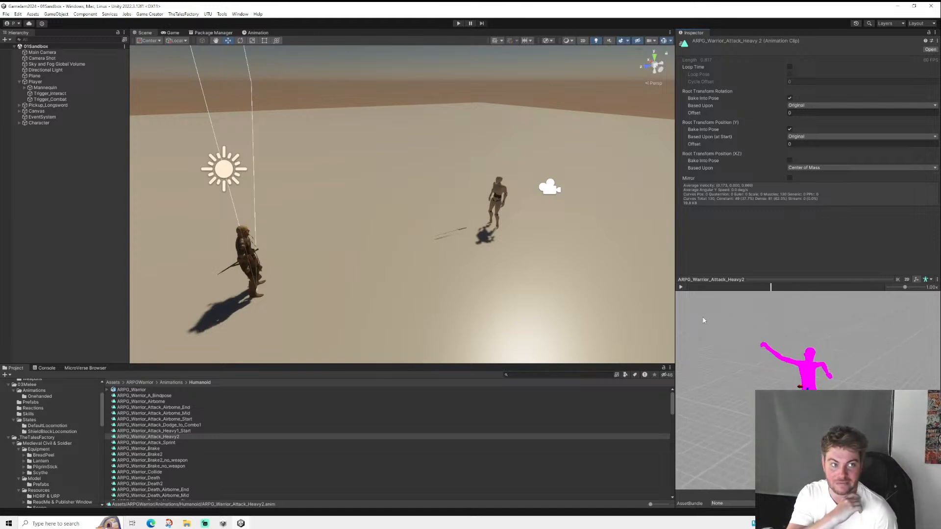
- Review the Onehanded_Shield settings in 03Melee and the Hit_Shield reaction in its Reactions folder
{"action": "scroll", "coordinate": [51, 442], "scroll_direction": "down", "scroll_amount": 3}
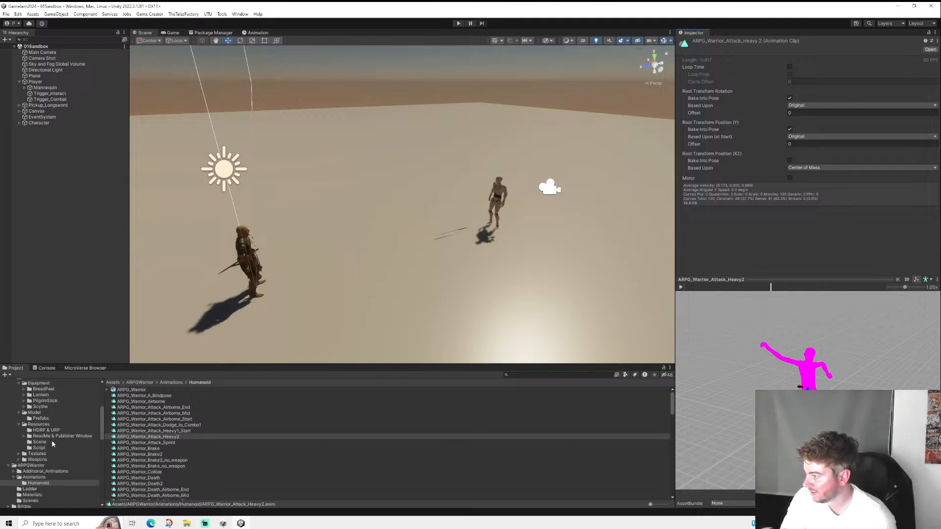
{"action": "scroll", "coordinate": [48, 428], "scroll_direction": "up", "scroll_amount": 3}
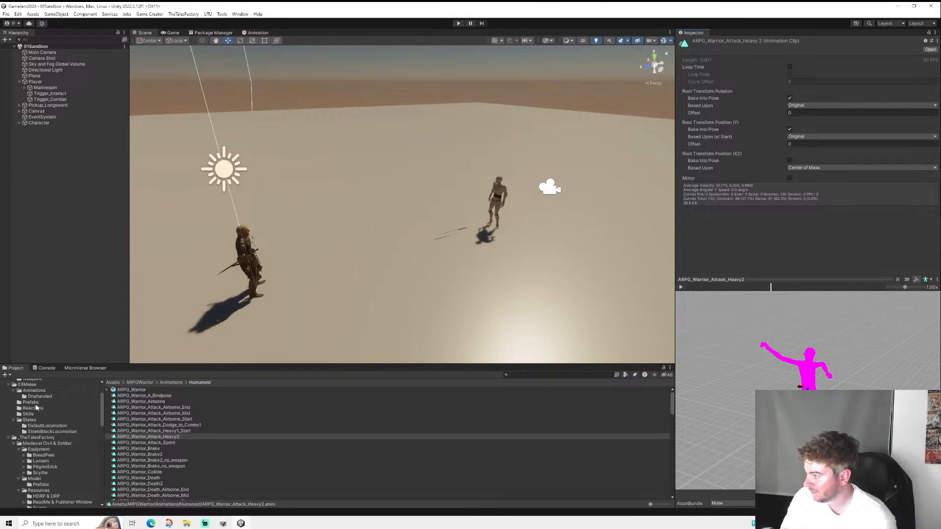
{"action": "left_click", "coordinate": [30, 387]}
{"action": "left_click", "coordinate": [137, 426]}
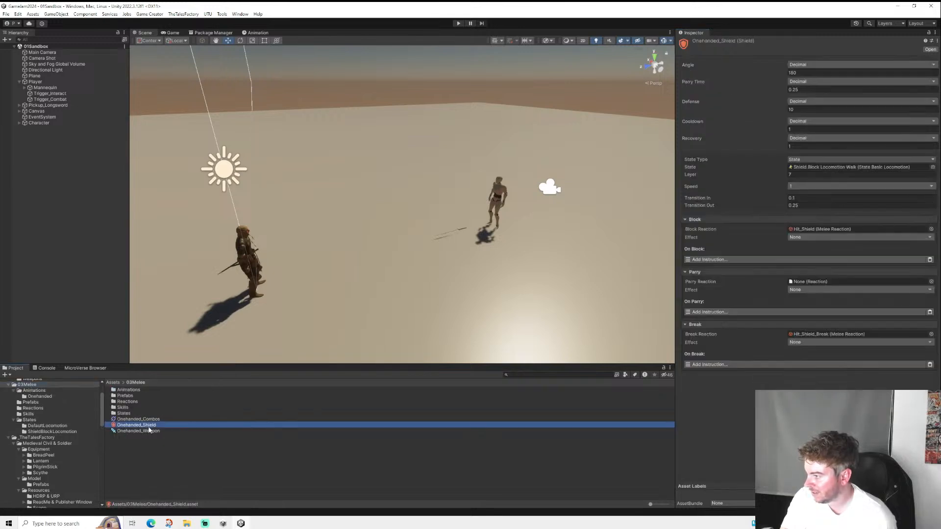
{"action": "double_click", "coordinate": [131, 402]}
{"action": "left_click", "coordinate": [129, 456]}
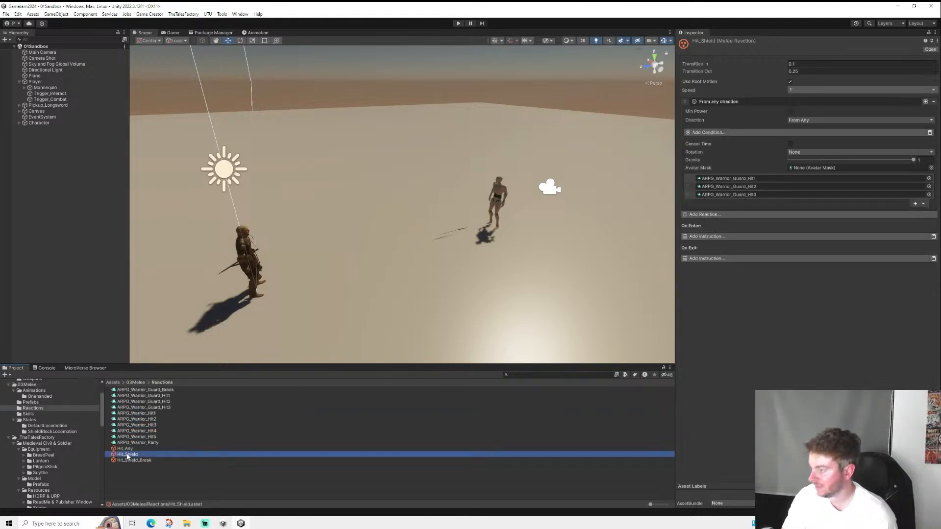
- Duplicate the Hit_Shield_Break reaction and rename the copy as Hit_Shield_Parry
{"action": "left_click", "coordinate": [142, 461]}
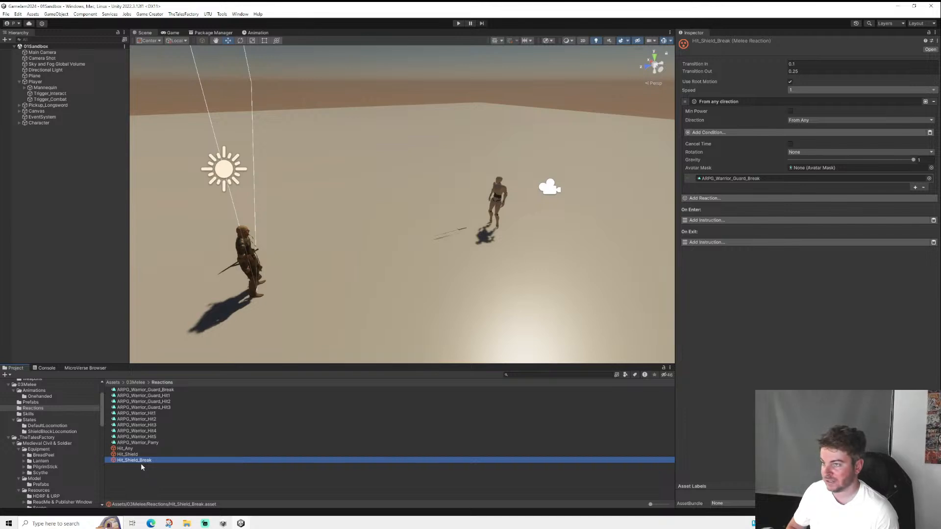
{"action": "key", "text": "ctrl+d"}
{"action": "right_click", "coordinate": [156, 466]}
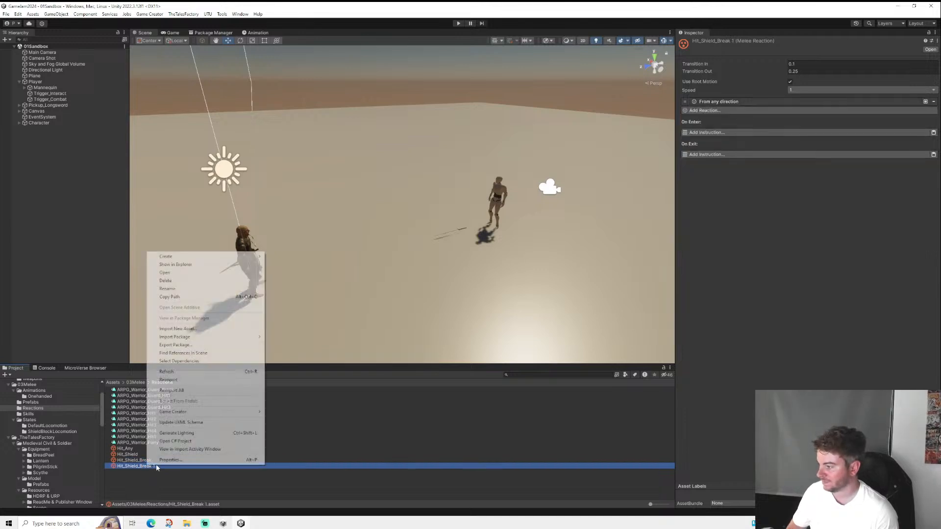
{"action": "left_click", "coordinate": [187, 290]}
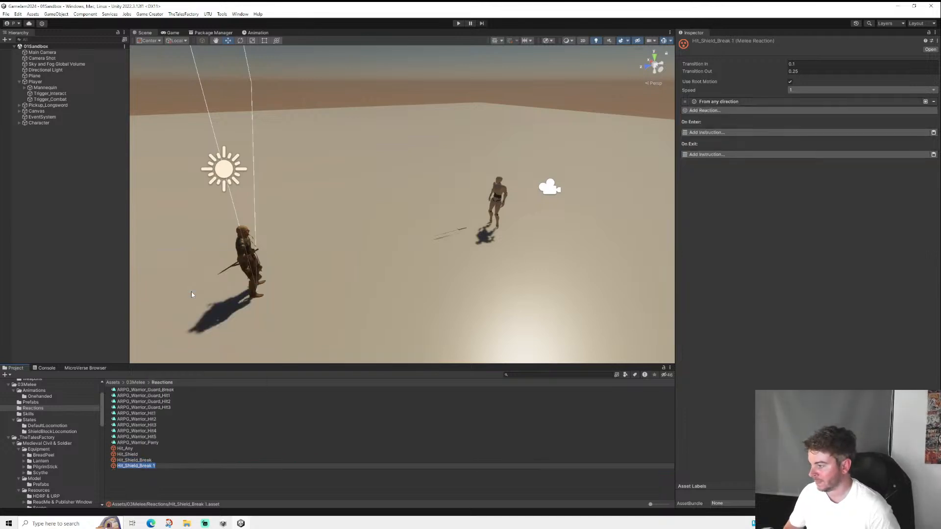
{"action": "key", "text": "End"}
{"action": "key", "text": "BackSpace"}
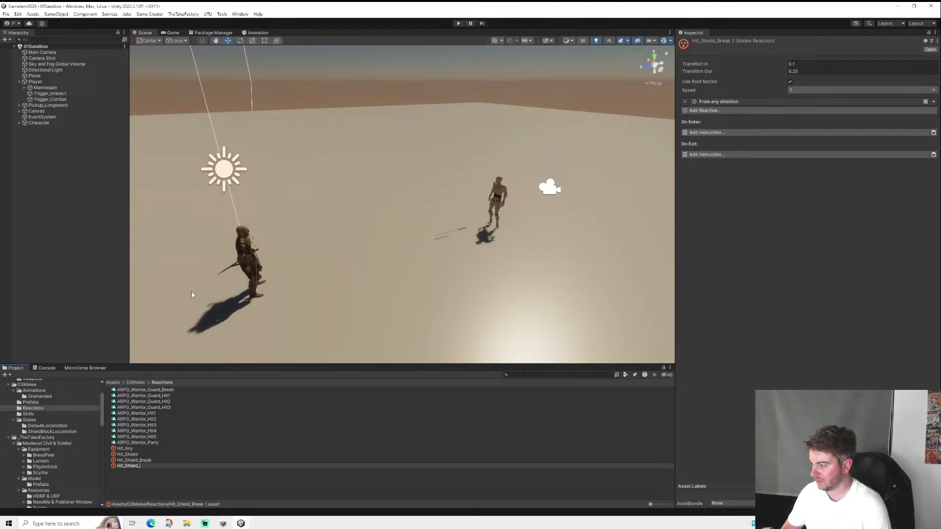
{"action": "key", "text": "Return"}
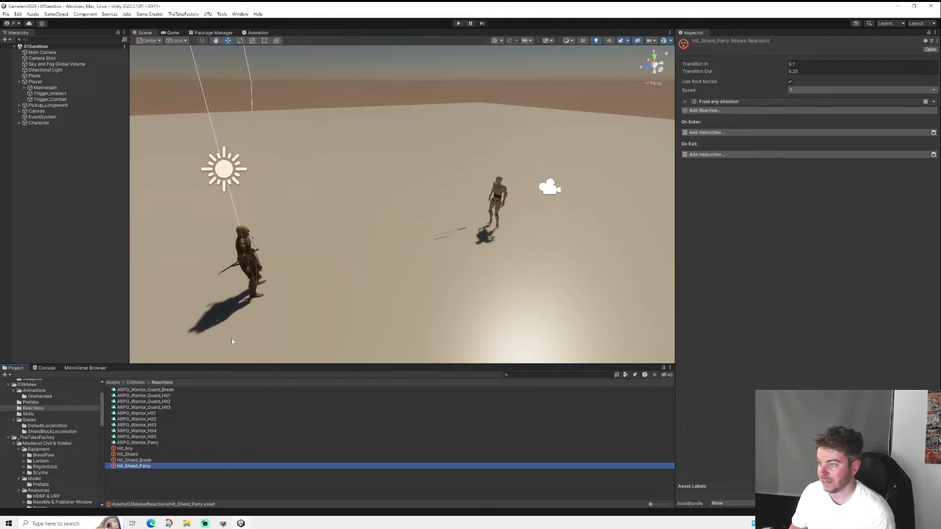
- Replace the animation in Hit_Shield_Parry's From any direction entry with the ARPG_Warrior_Parry clip
{"action": "left_click", "coordinate": [807, 161]}
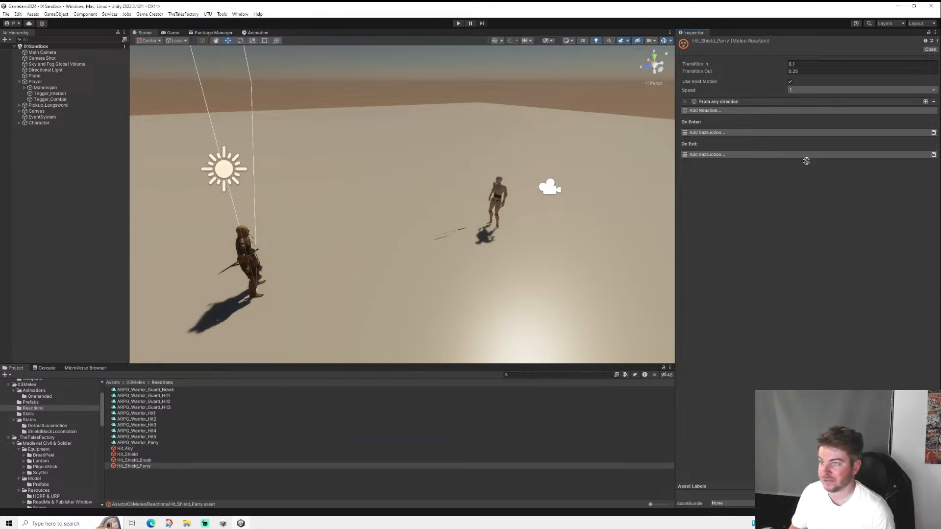
{"action": "left_click", "coordinate": [756, 103]}
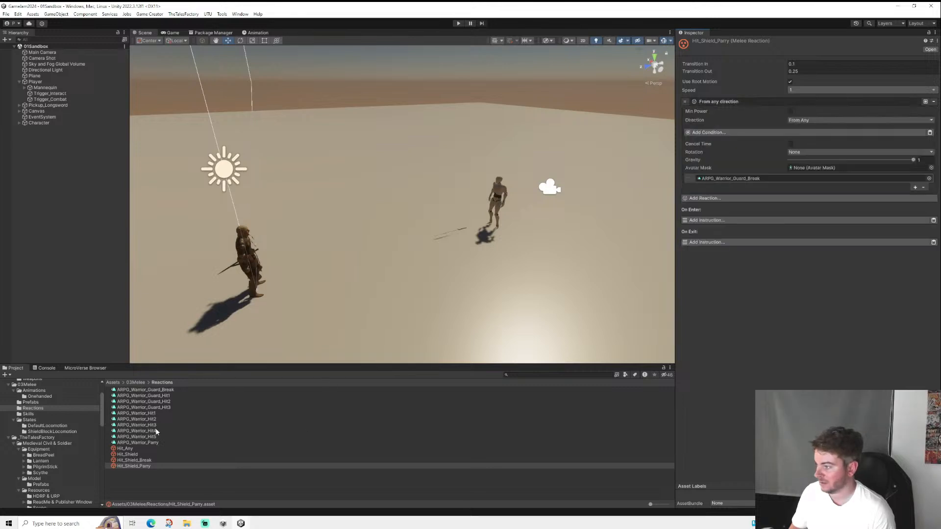
{"action": "left_click_drag", "start_coordinate": [155, 444], "coordinate": [757, 178]}
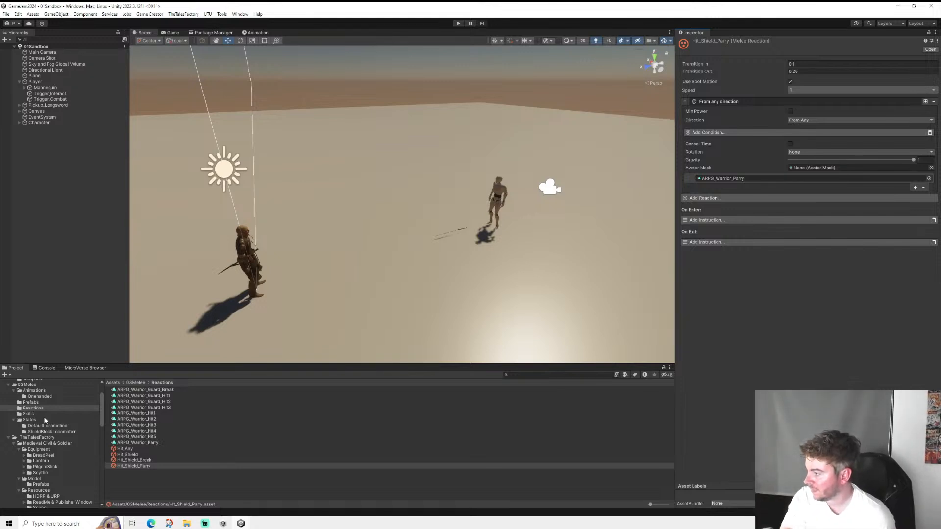
- Assign Hit_Shield_Parry as the Parry Reaction of the Onehanded_Shield asset
{"action": "left_click", "coordinate": [25, 385]}
{"action": "left_click", "coordinate": [136, 425]}
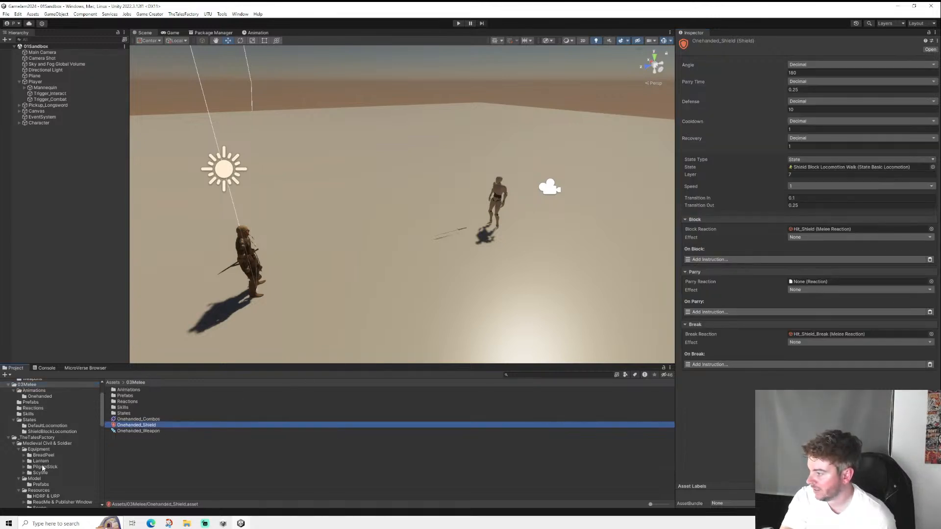
{"action": "left_click", "coordinate": [33, 409]}
{"action": "left_click_drag", "start_coordinate": [141, 467], "coordinate": [800, 284]}
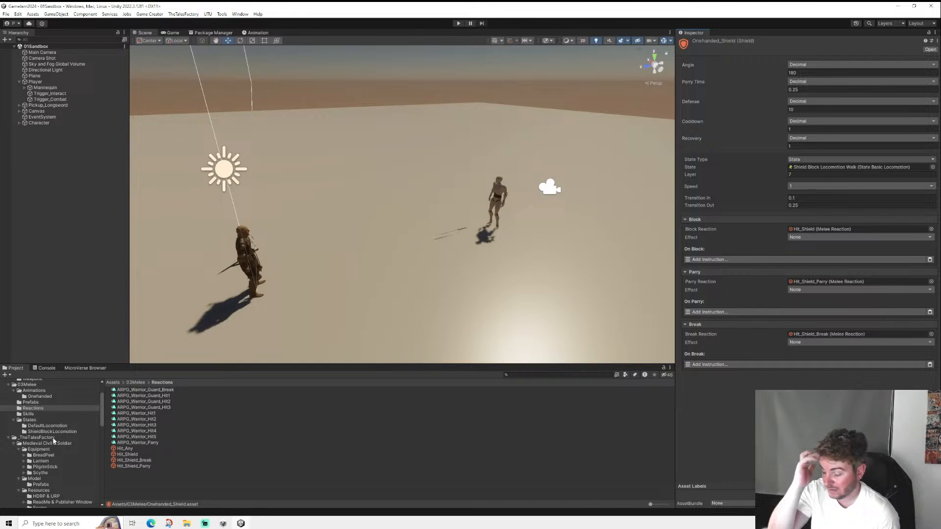
- Locate the shield's assigned parry reaction and scrub through the preview of its ARPG_Warrior_Parry clip
{"action": "scroll", "coordinate": [62, 434], "scroll_direction": "down", "scroll_amount": 2}
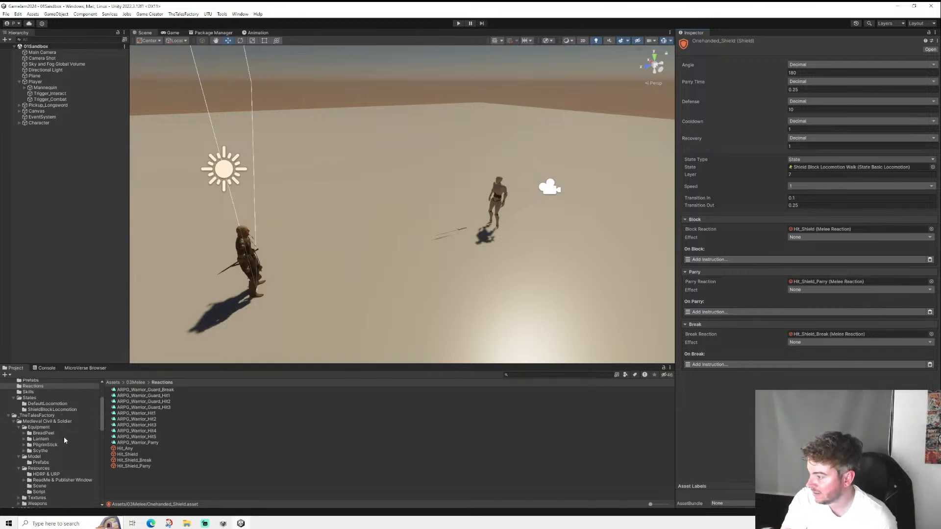
{"action": "left_click", "coordinate": [807, 281]}
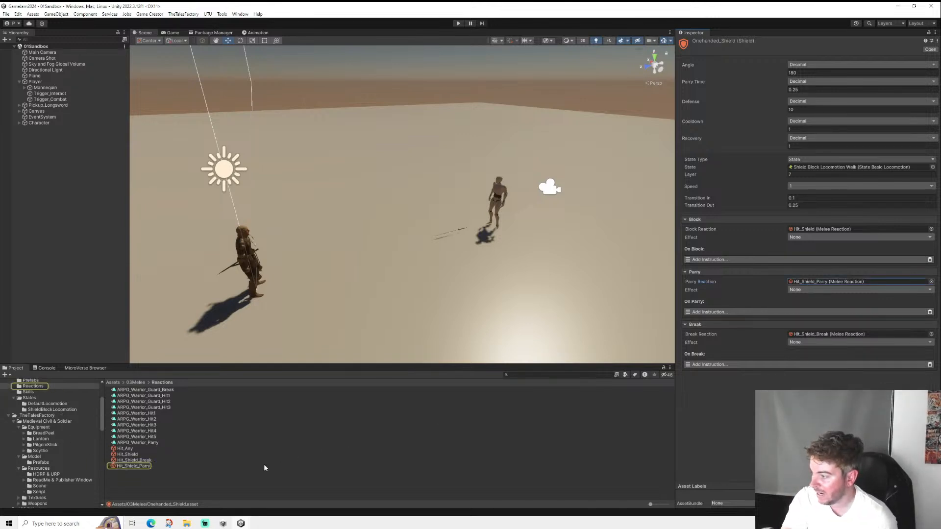
{"action": "left_click", "coordinate": [144, 466]}
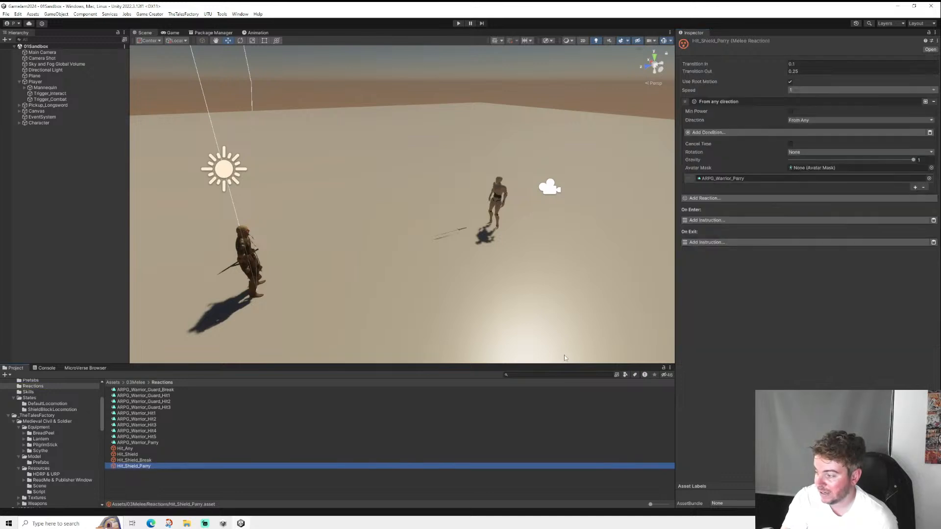
{"action": "left_click", "coordinate": [720, 178]}
{"action": "left_click", "coordinate": [142, 443]}
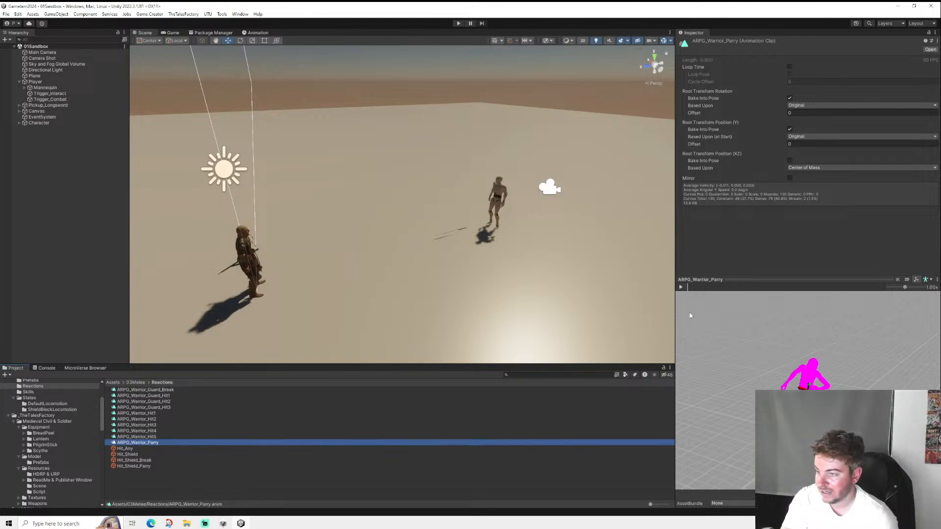
{"action": "left_click_drag", "start_coordinate": [701, 287], "coordinate": [813, 305]}
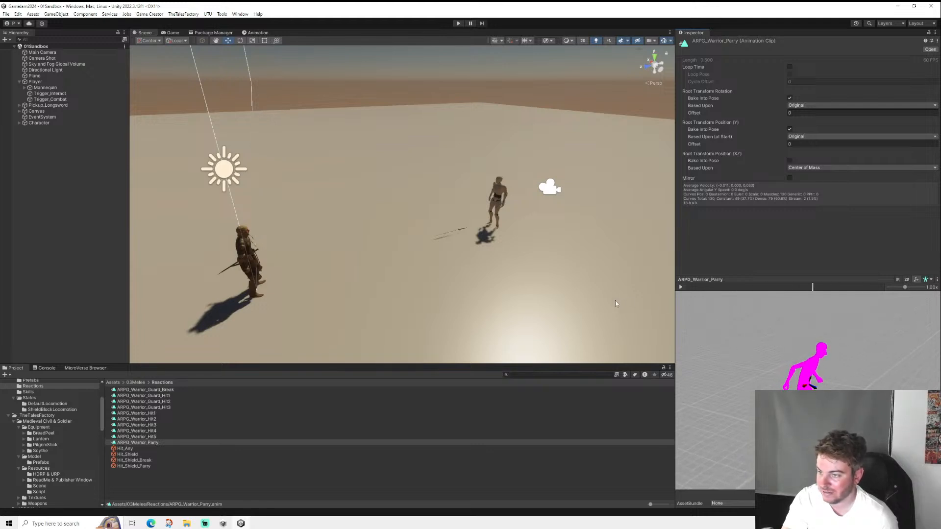
{"action": "left_click_drag", "start_coordinate": [615, 301], "coordinate": [139, 312]}
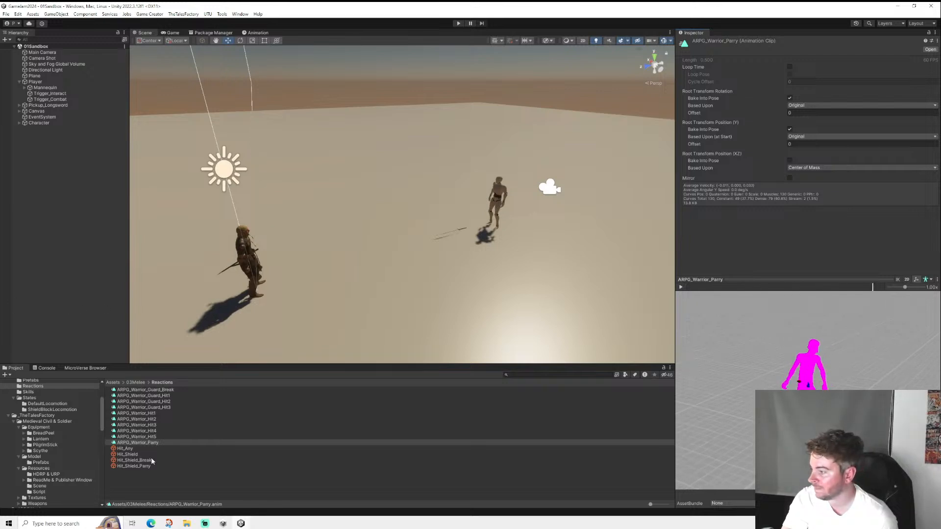
- Collapse the RVRGaming folder in the project's folder tree and return to the ARPGWarrior folders
{"action": "scroll", "coordinate": [66, 441], "scroll_direction": "down", "scroll_amount": 10}
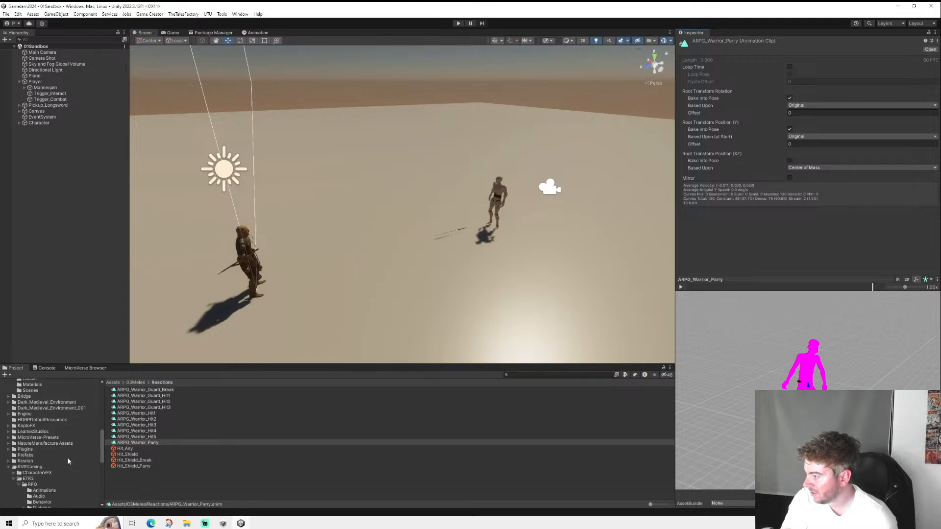
{"action": "scroll", "coordinate": [68, 459], "scroll_direction": "down", "scroll_amount": 5}
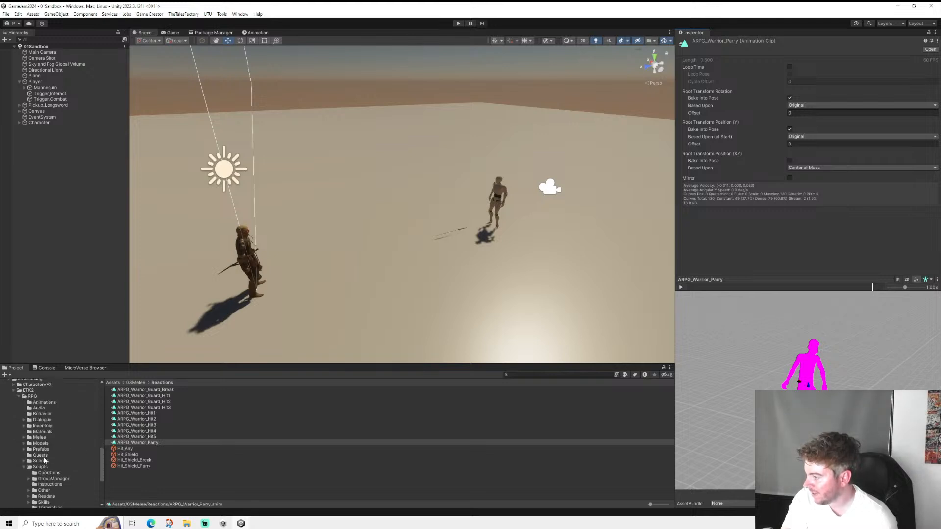
{"action": "scroll", "coordinate": [45, 461], "scroll_direction": "up", "scroll_amount": 5}
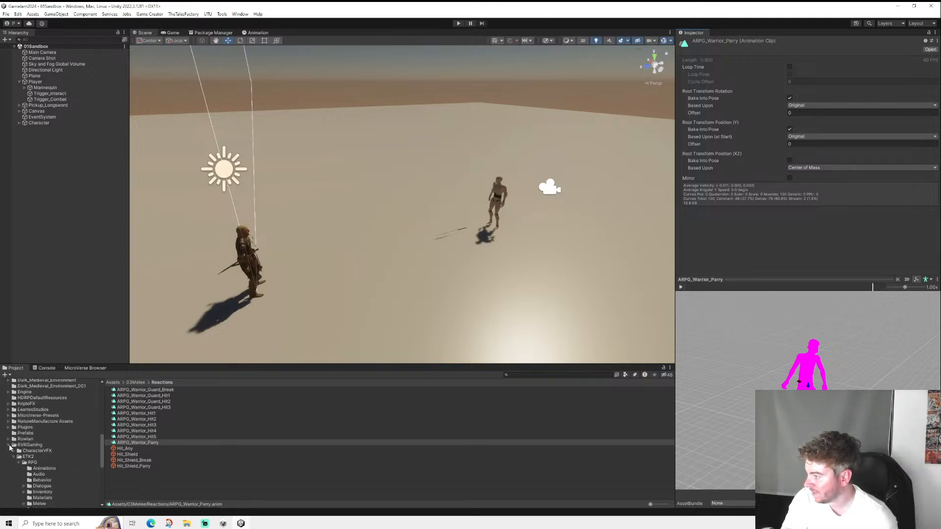
{"action": "left_click", "coordinate": [10, 447]}
{"action": "scroll", "coordinate": [52, 446], "scroll_direction": "up", "scroll_amount": 7}
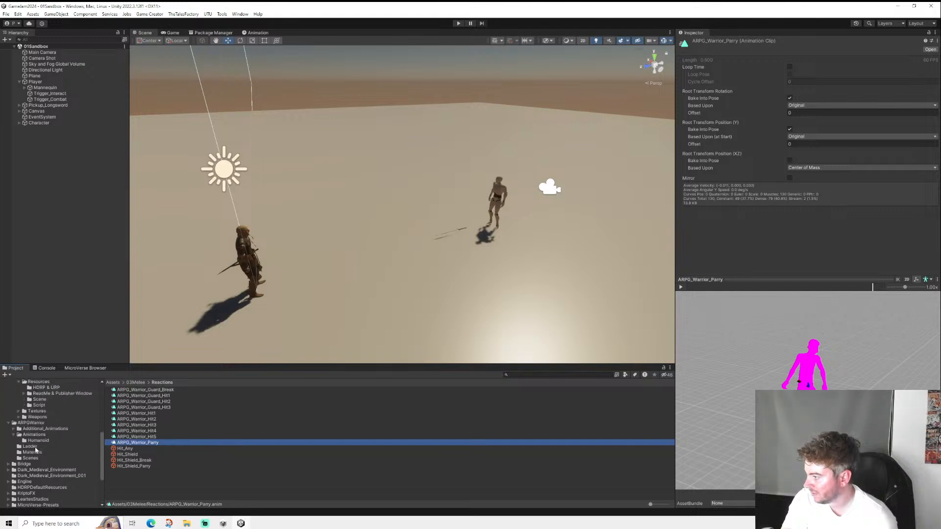
- Look through the ARPGWarrior Humanoid animations for a clip suited to a parried attacker
{"action": "left_click", "coordinate": [38, 441]}
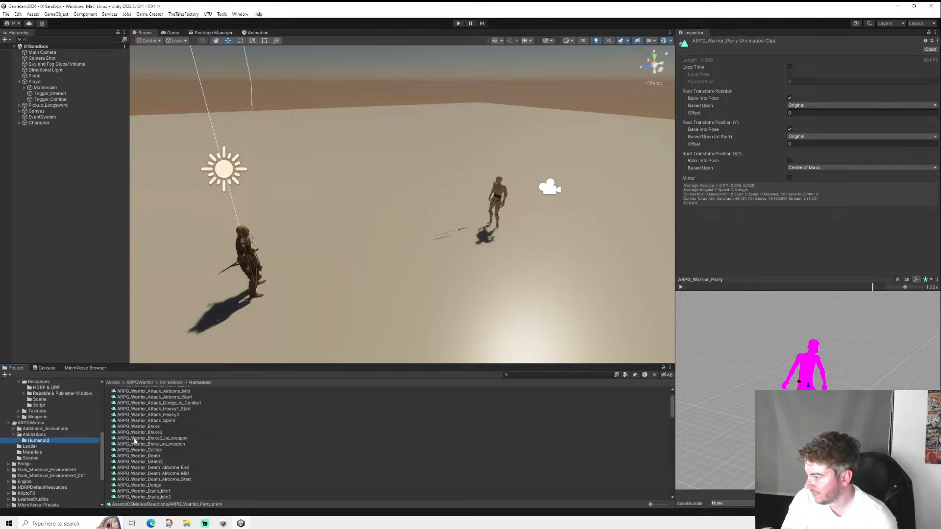
{"action": "scroll", "coordinate": [138, 443], "scroll_direction": "down", "scroll_amount": 5}
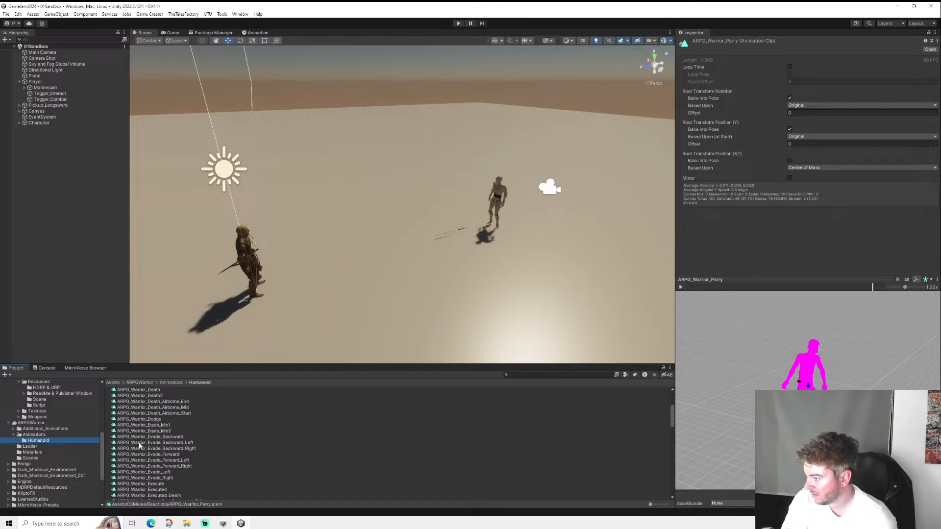
{"action": "scroll", "coordinate": [142, 446], "scroll_direction": "down", "scroll_amount": 6}
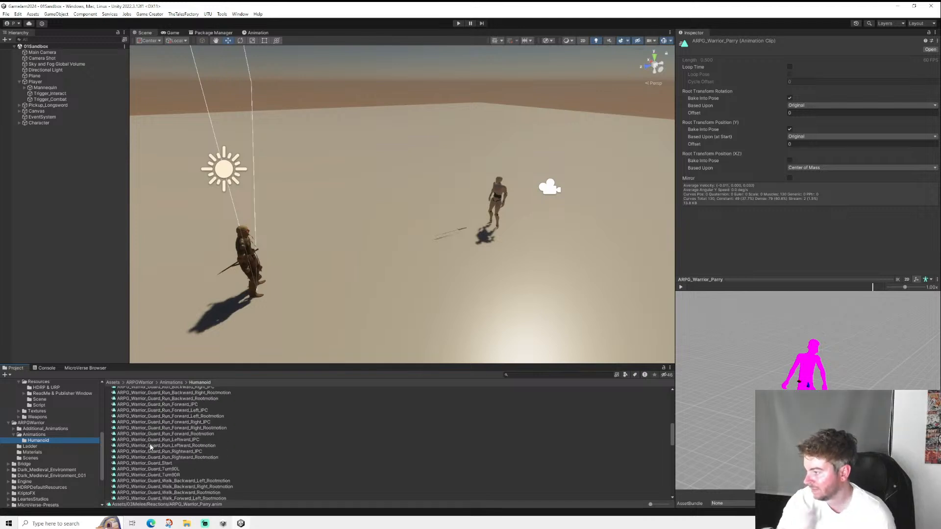
{"action": "scroll", "coordinate": [158, 458], "scroll_direction": "down", "scroll_amount": 8}
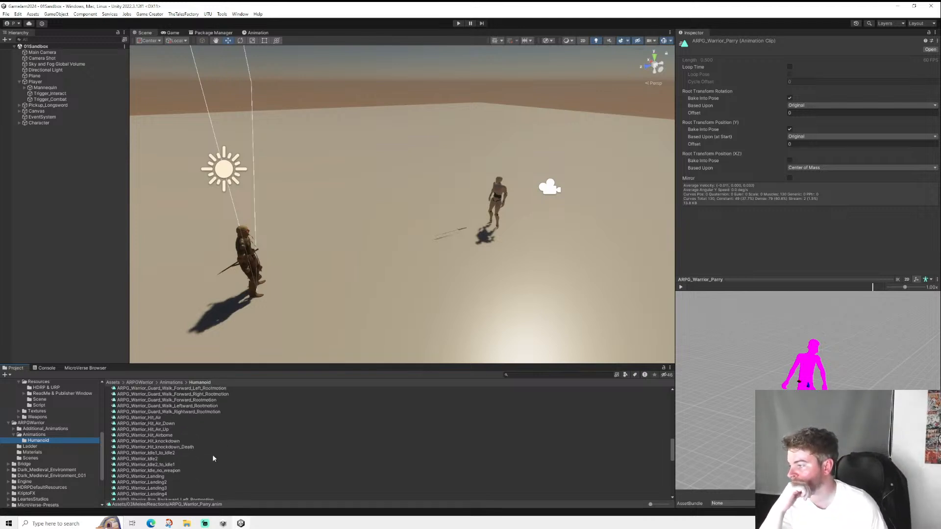
{"action": "scroll", "coordinate": [201, 463], "scroll_direction": "down", "scroll_amount": 20}
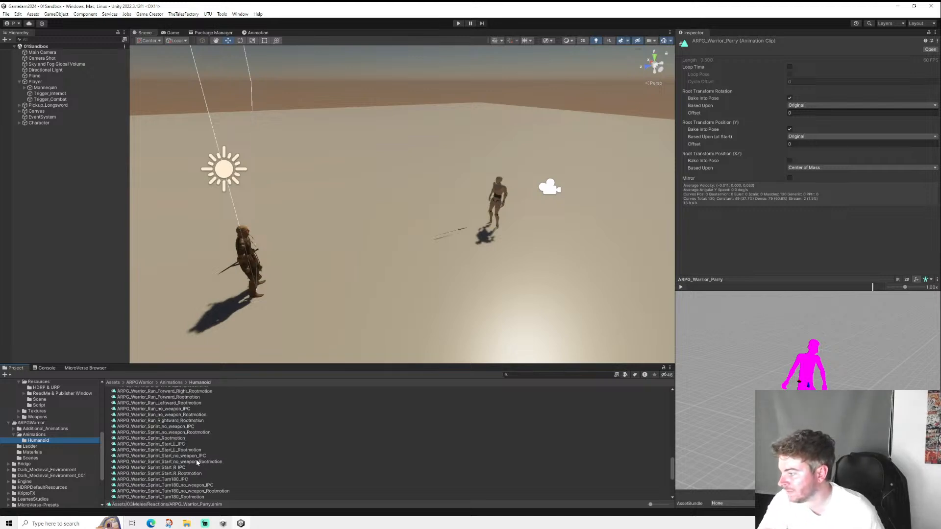
{"action": "scroll", "coordinate": [193, 464], "scroll_direction": "up", "scroll_amount": 3}
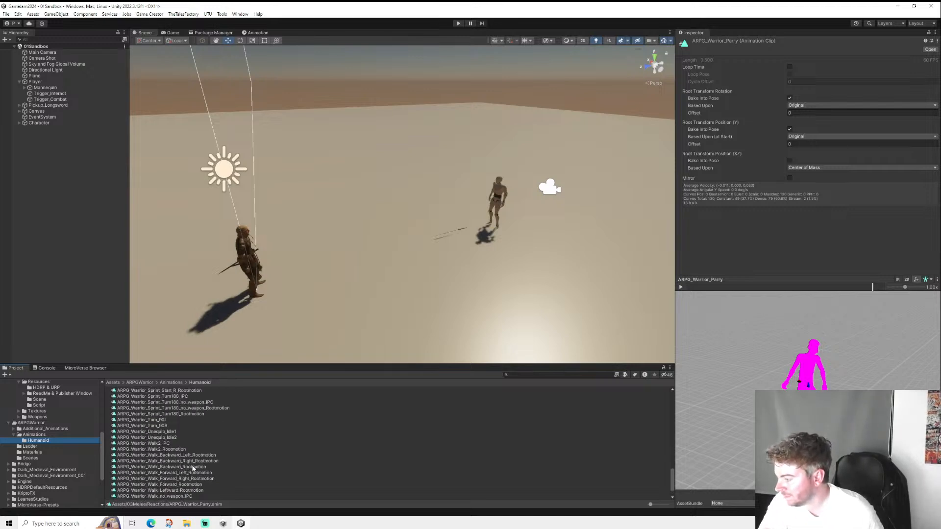
{"action": "scroll", "coordinate": [192, 461], "scroll_direction": "up", "scroll_amount": 15}
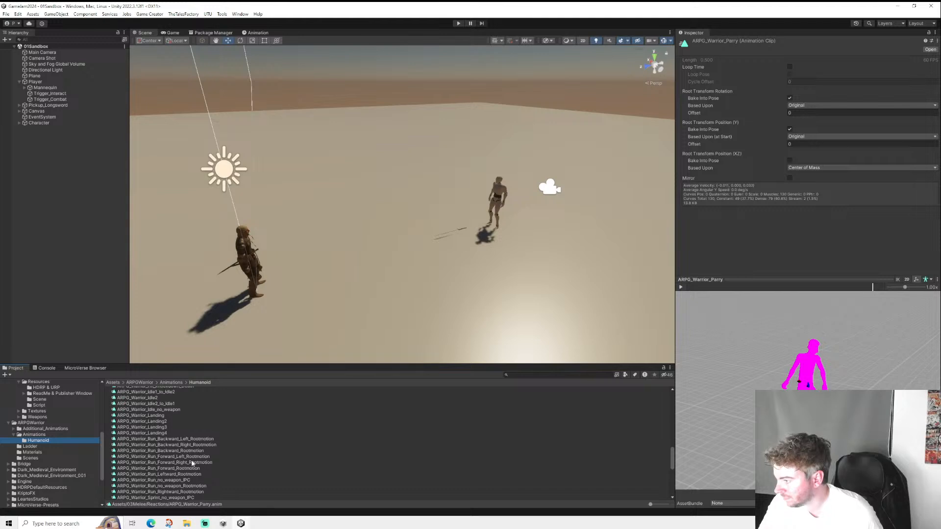
{"action": "scroll", "coordinate": [187, 455], "scroll_direction": "up", "scroll_amount": 3}
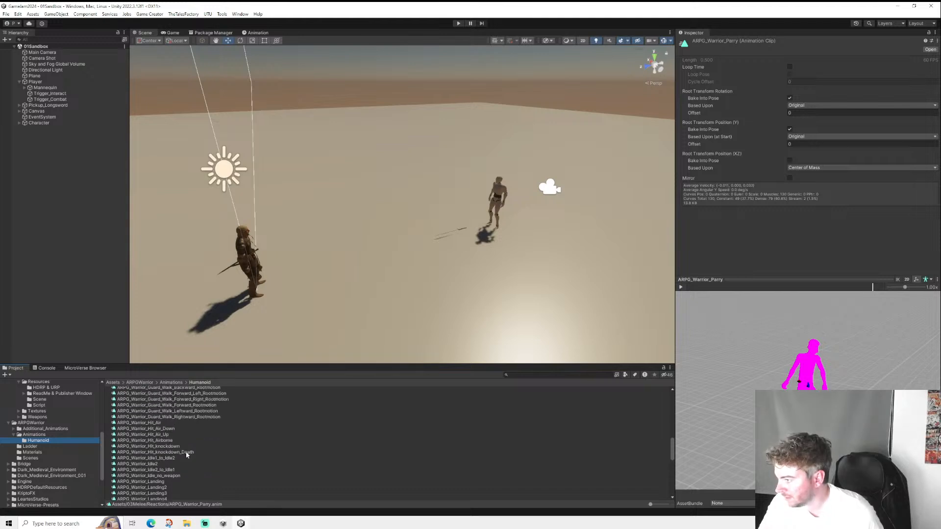
{"action": "scroll", "coordinate": [181, 450], "scroll_direction": "up", "scroll_amount": 7}
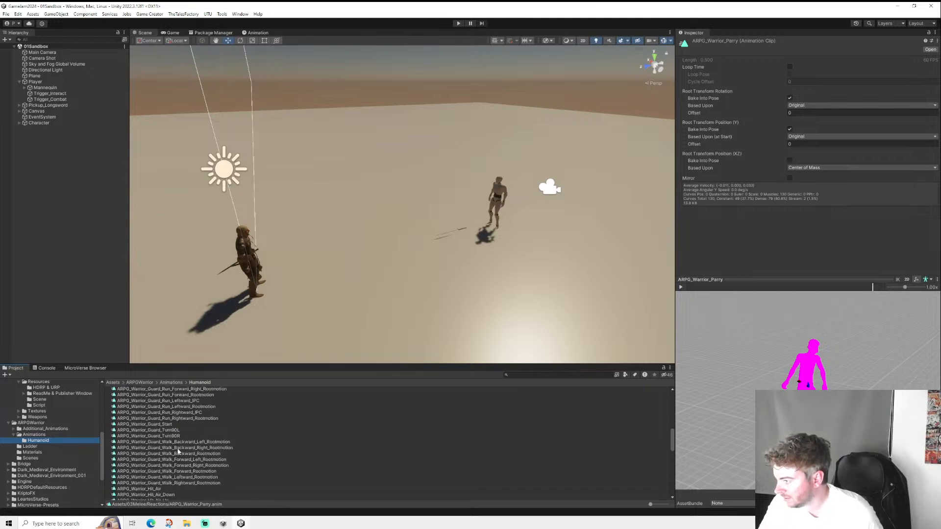
{"action": "scroll", "coordinate": [176, 448], "scroll_direction": "up", "scroll_amount": 4}
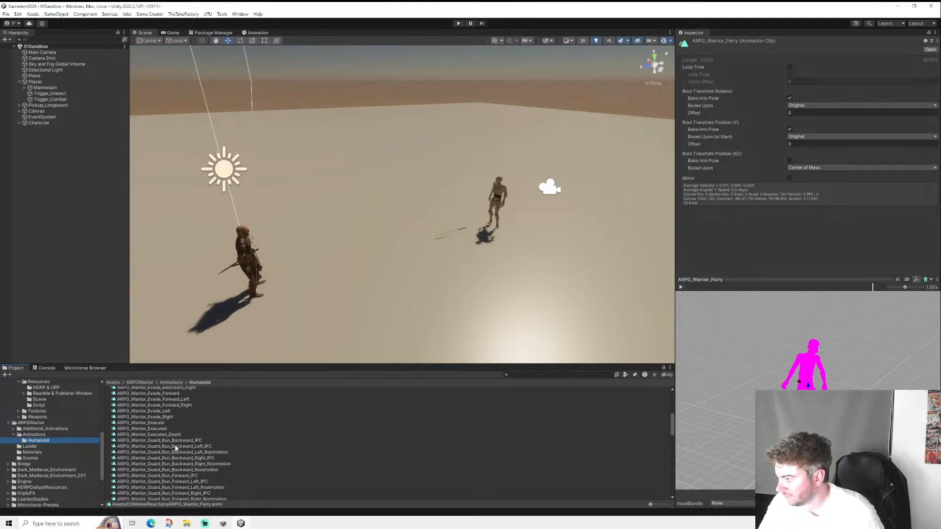
{"action": "scroll", "coordinate": [172, 445], "scroll_direction": "up", "scroll_amount": 3}
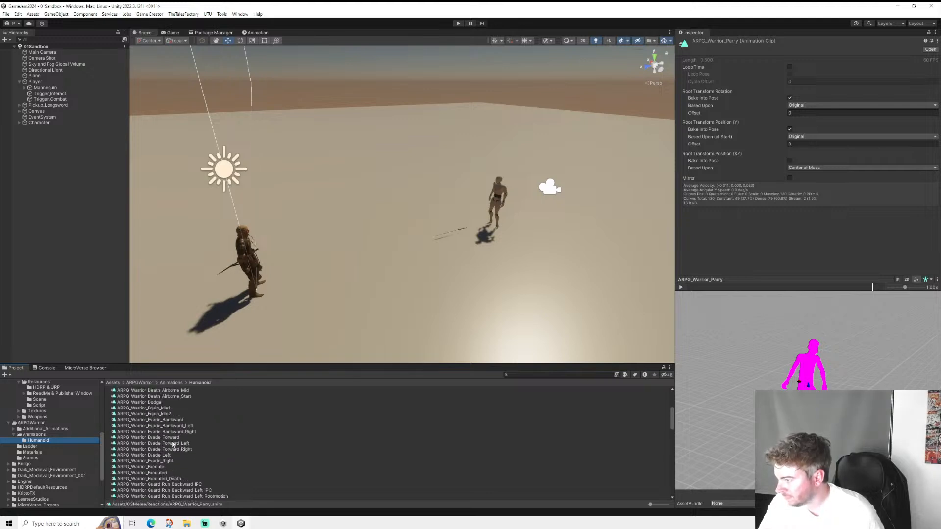
{"action": "scroll", "coordinate": [169, 442], "scroll_direction": "up", "scroll_amount": 2}
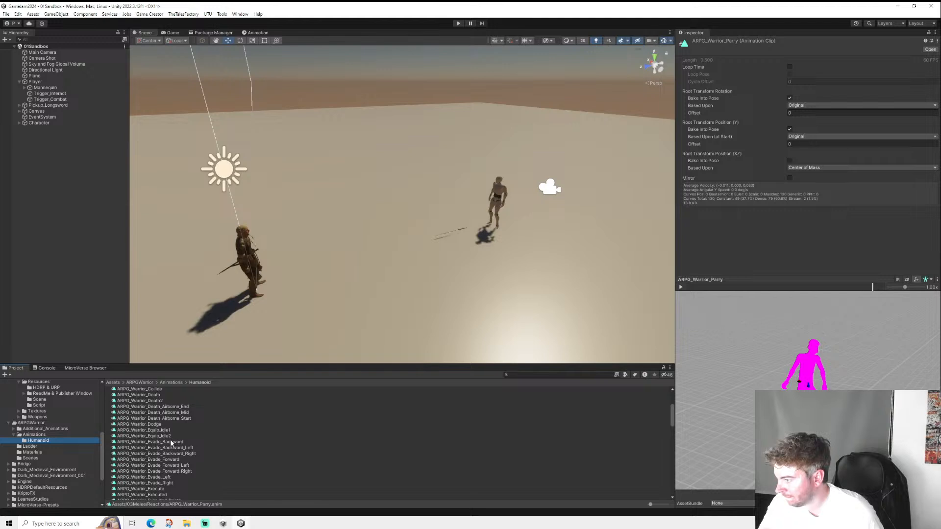
{"action": "scroll", "coordinate": [149, 421], "scroll_direction": "up", "scroll_amount": 2}
- Preview the ARPG_Warrior_Collide clip by playing it and scrubbing through its timeline
{"action": "left_click", "coordinate": [148, 411]}
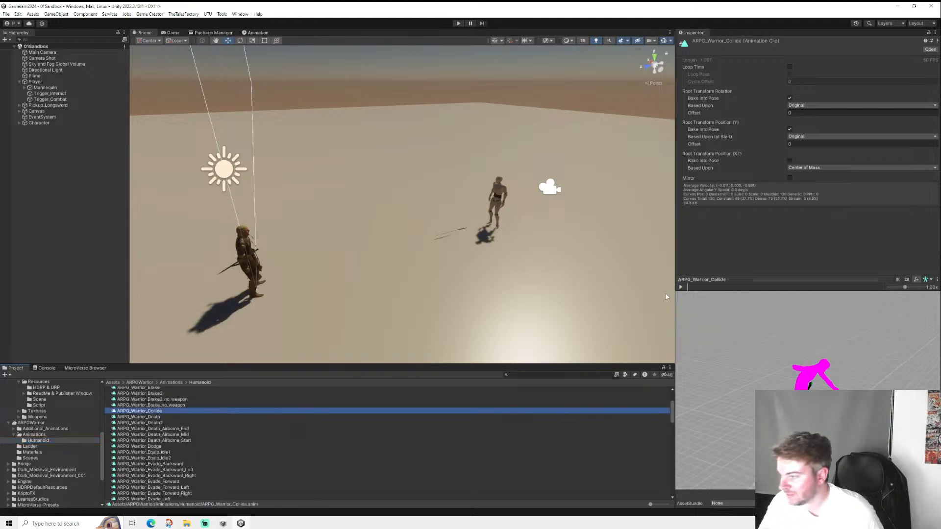
{"action": "left_click", "coordinate": [681, 287]}
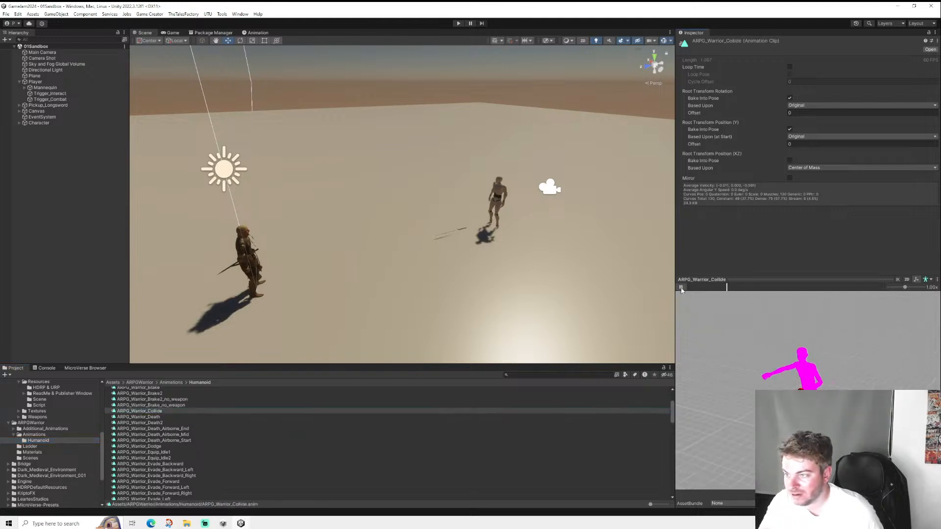
{"action": "left_click", "coordinate": [687, 288]}
{"action": "left_click_drag", "start_coordinate": [686, 289], "coordinate": [810, 305]}
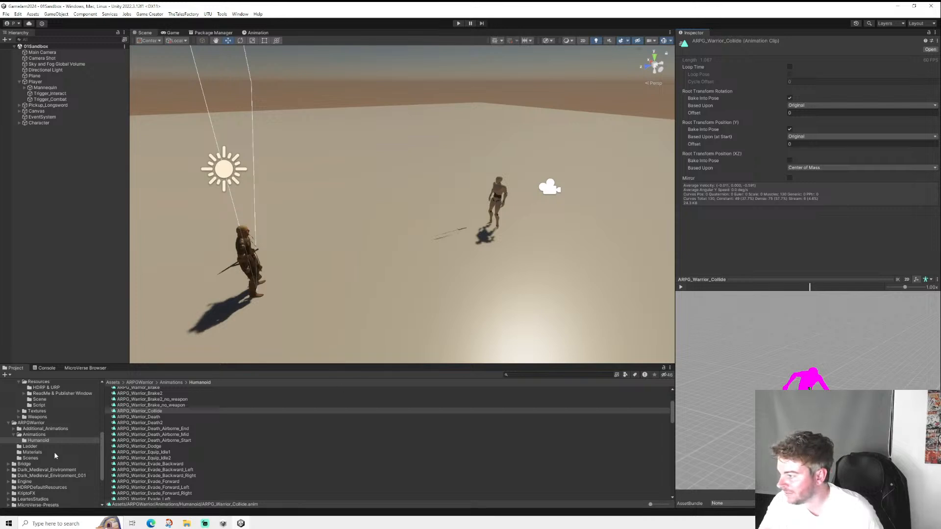
- Move the ARPG_Warrior_Collide clip from the ARPGWarrior Humanoid animations into 03Melee's Reactions folder
{"action": "scroll", "coordinate": [57, 438], "scroll_direction": "up", "scroll_amount": 10}
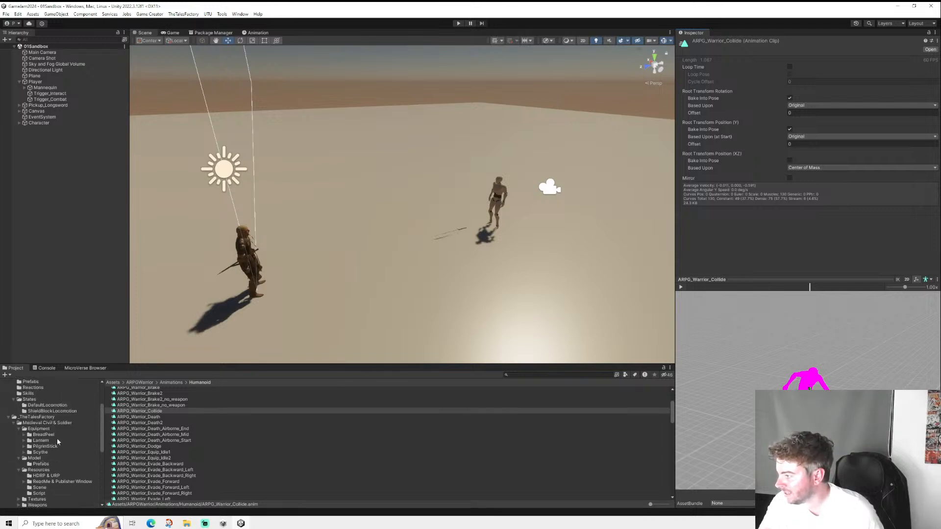
{"action": "left_click", "coordinate": [162, 411]}
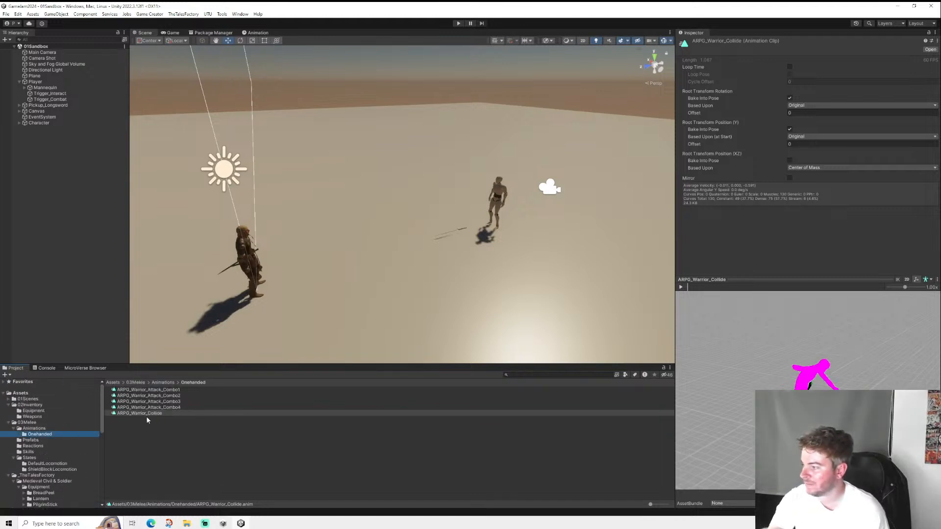
{"action": "left_click", "coordinate": [142, 414]}
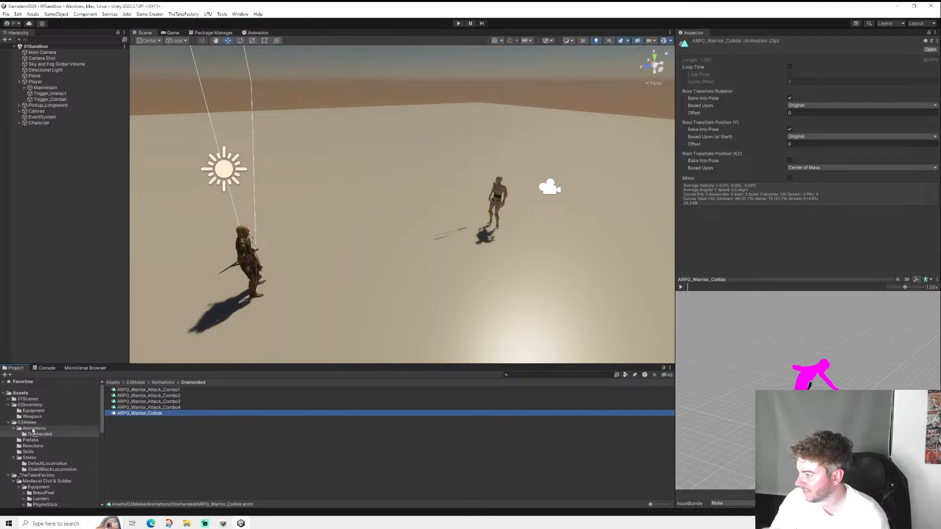
{"action": "left_click_drag", "start_coordinate": [142, 414], "coordinate": [31, 428]}
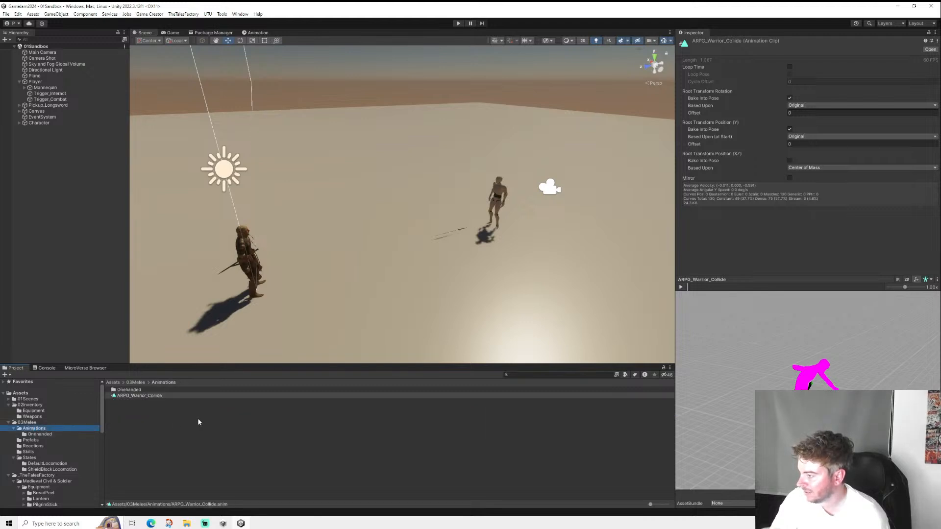
{"action": "left_click", "coordinate": [125, 397]}
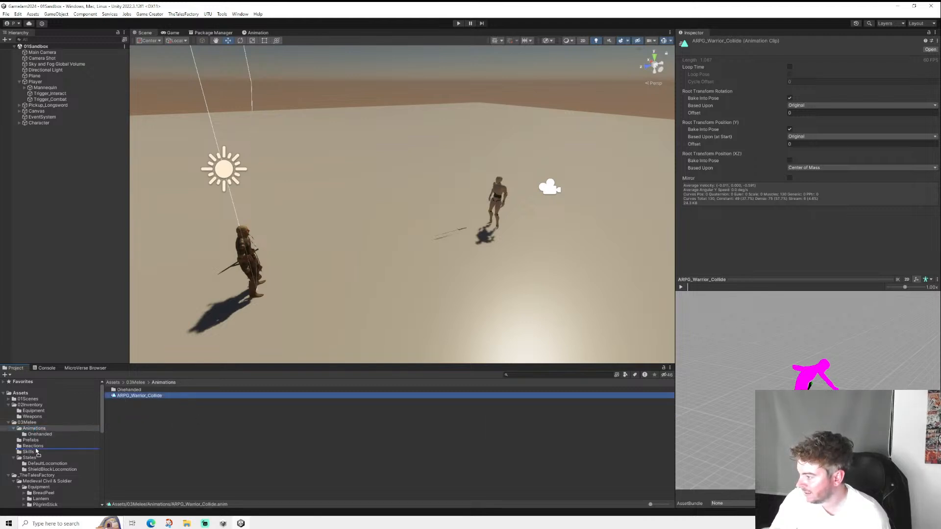
{"action": "left_click_drag", "start_coordinate": [41, 450], "coordinate": [41, 448]}
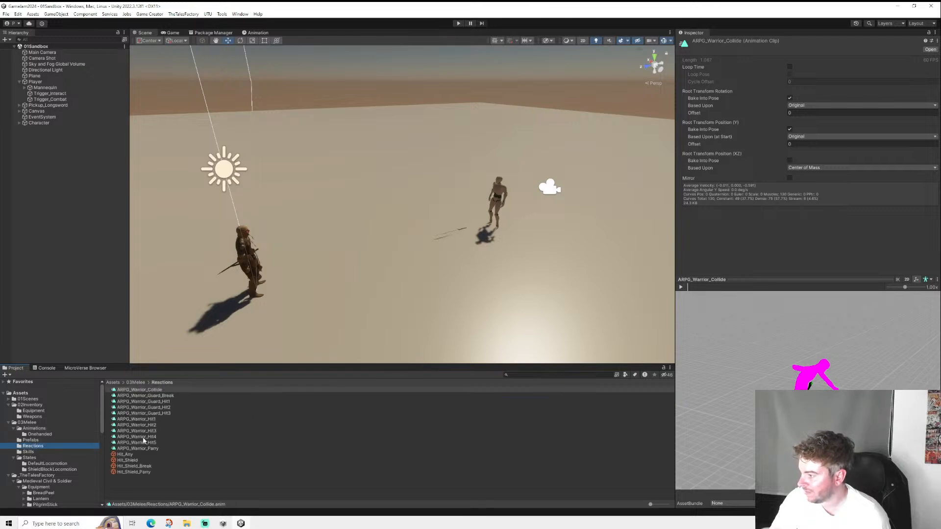
- Duplicate the Hit_Shield_Parry reaction and name the copy Hit_Shield_Parry_Reaction
{"action": "left_click", "coordinate": [143, 472]}
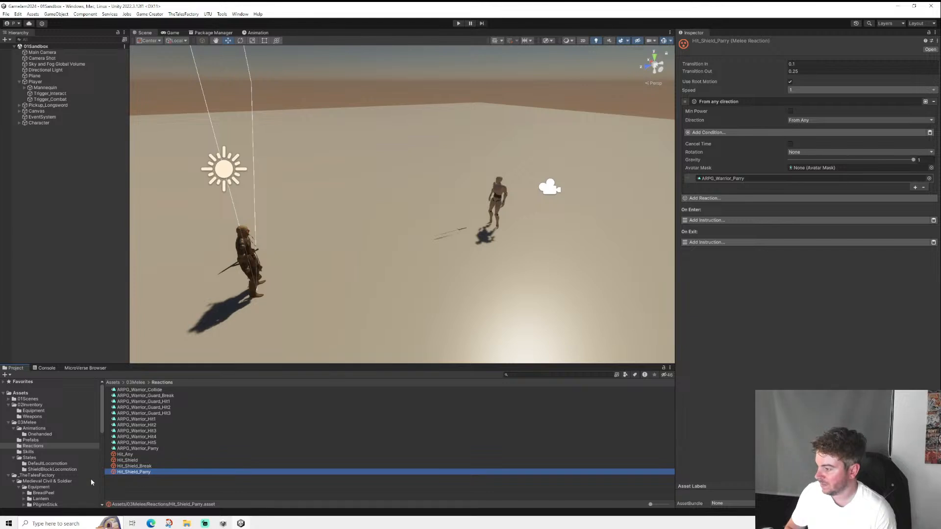
{"action": "right_click", "coordinate": [147, 478]}
{"action": "left_click", "coordinate": [164, 300]}
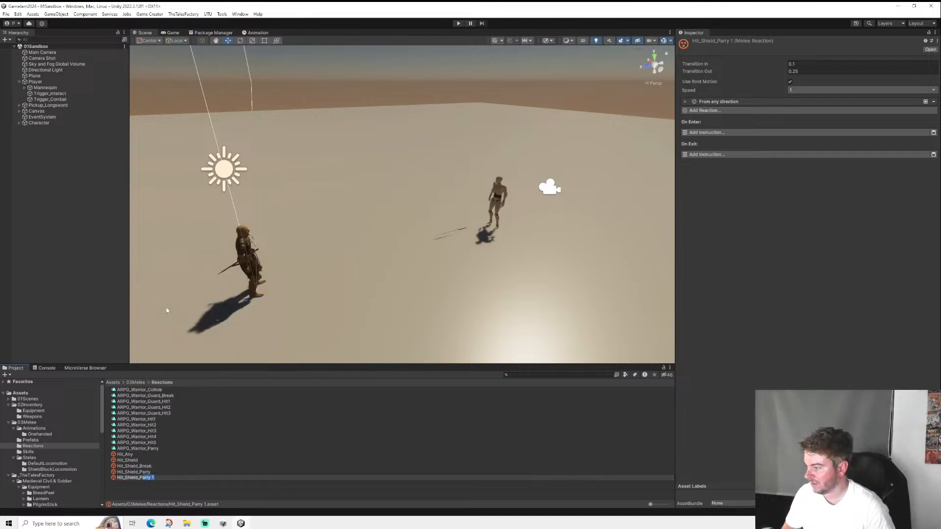
{"action": "type", "text": "Pa"}
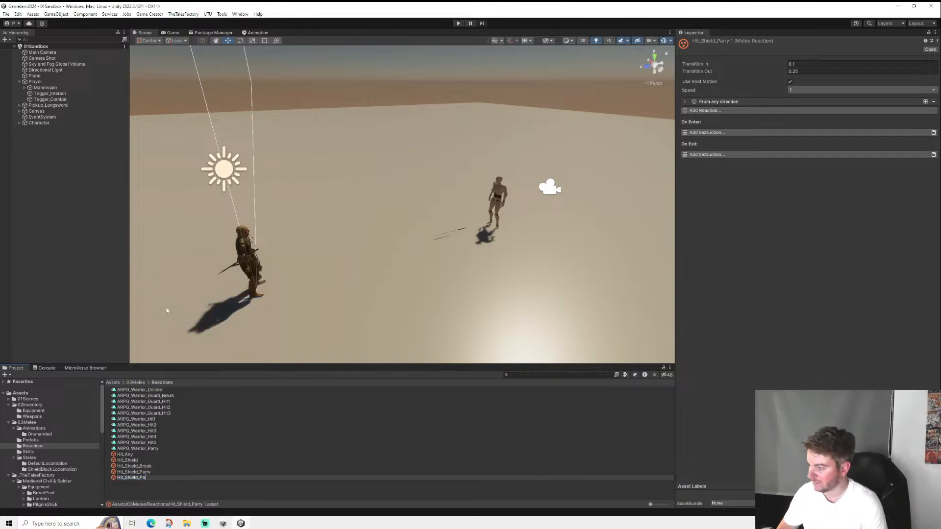
{"action": "type", "text": "rry_Reaction"}
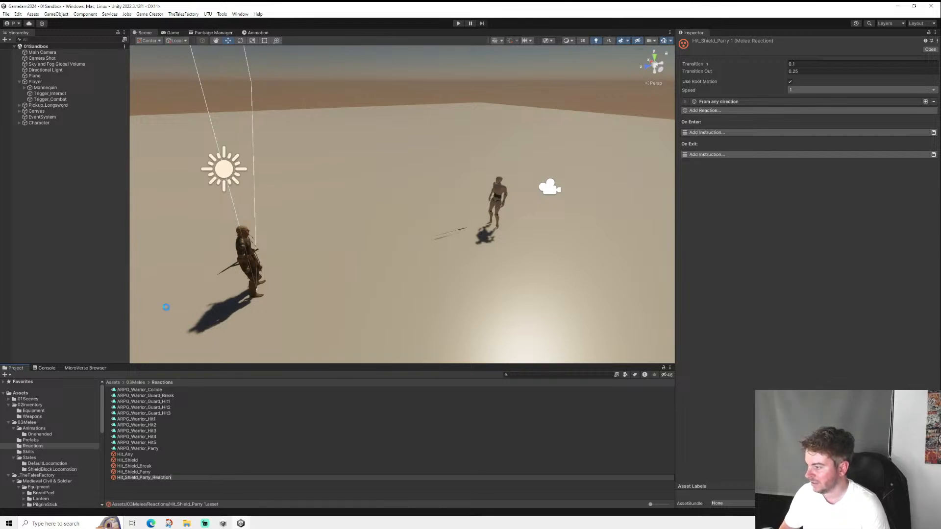
{"action": "key", "text": "Return"}
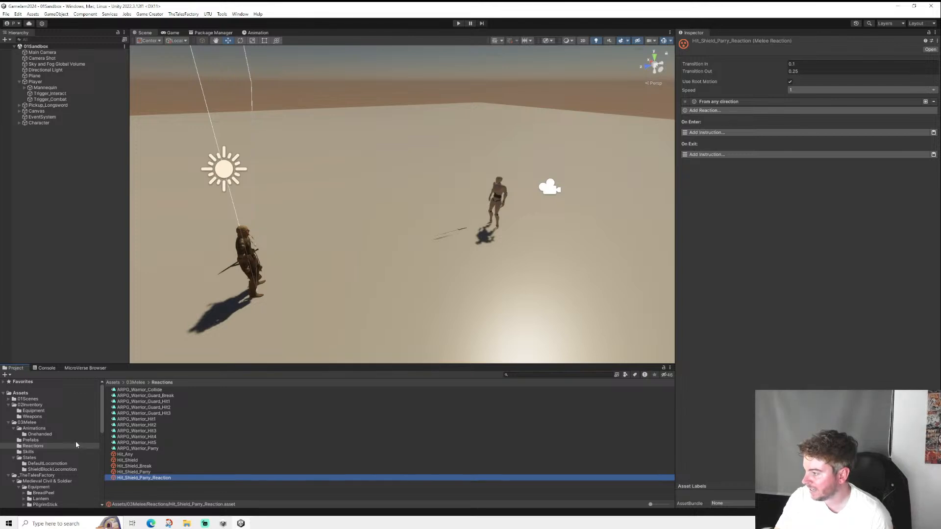
- Assign Hit_Shield_Parry_Reaction as the Parried Reaction of the Onehanded_Weapon asset
{"action": "left_click", "coordinate": [27, 422]}
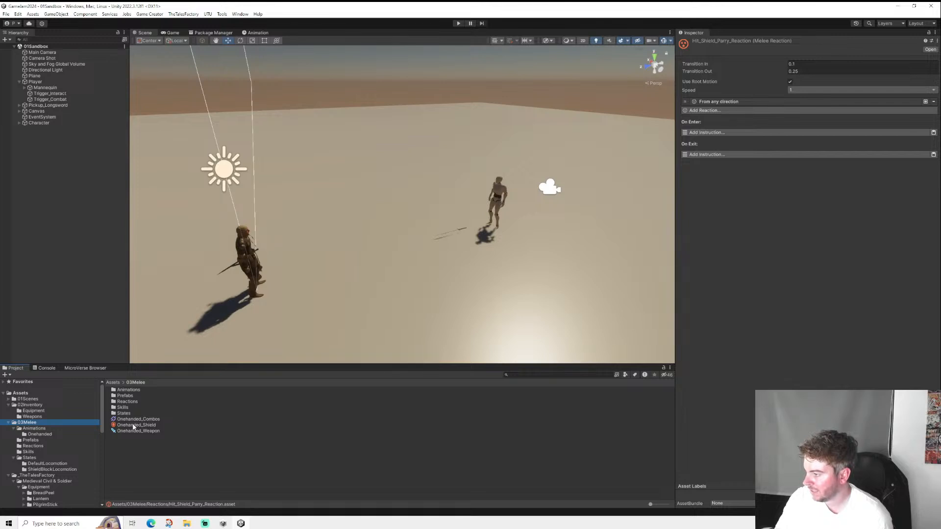
{"action": "left_click", "coordinate": [129, 431]}
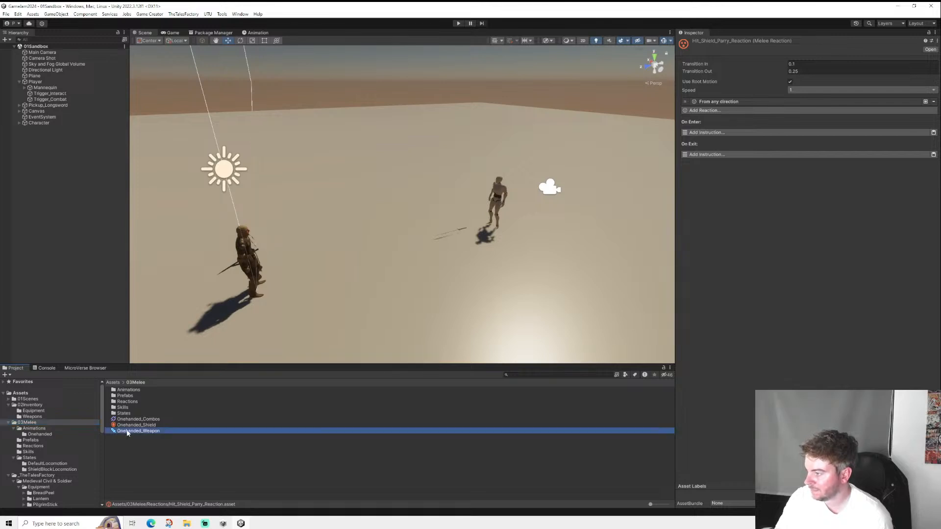
{"action": "left_click", "coordinate": [33, 446]}
{"action": "left_click_drag", "start_coordinate": [150, 478], "coordinate": [796, 142]}
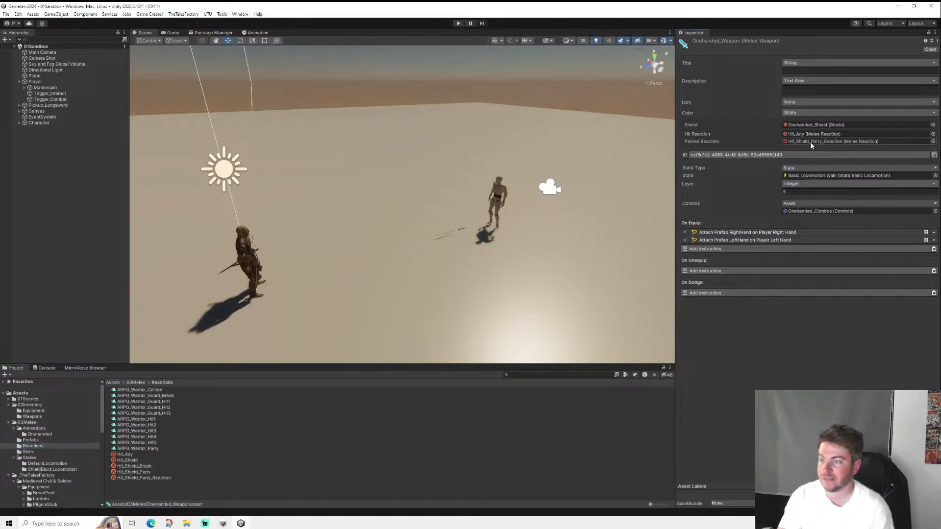